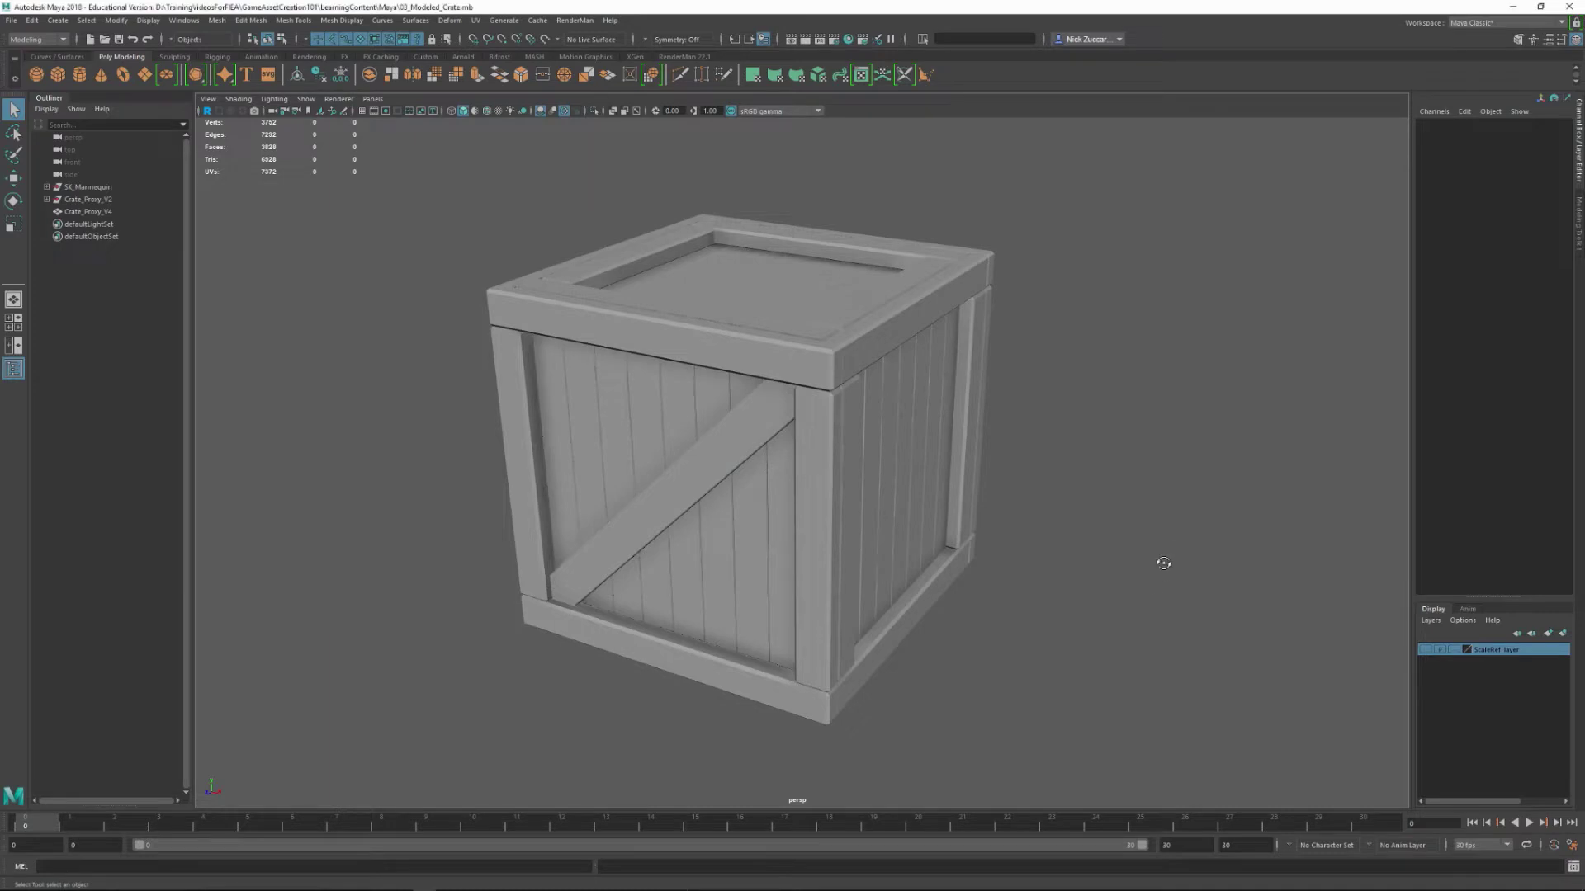
- Open the scene 02_Proxy_Crate.mb without saving changes to the current scene
{"action": "mouse_move", "coordinate": [1164, 556]}
{"action": "left_mouse_down", "text": "alt"}
{"action": "mouse_move", "coordinate": [1132, 583]}
{"action": "mouse_move", "coordinate": [1189, 548]}
{"action": "mouse_move", "coordinate": [1181, 491]}
{"action": "mouse_move", "coordinate": [1150, 488]}
{"action": "mouse_move", "coordinate": [1171, 570]}
{"action": "mouse_move", "coordinate": [1221, 552]}
{"action": "mouse_move", "coordinate": [1142, 541]}
{"action": "mouse_move", "coordinate": [1167, 547]}
{"action": "left_mouse_up", "text": "alt"}
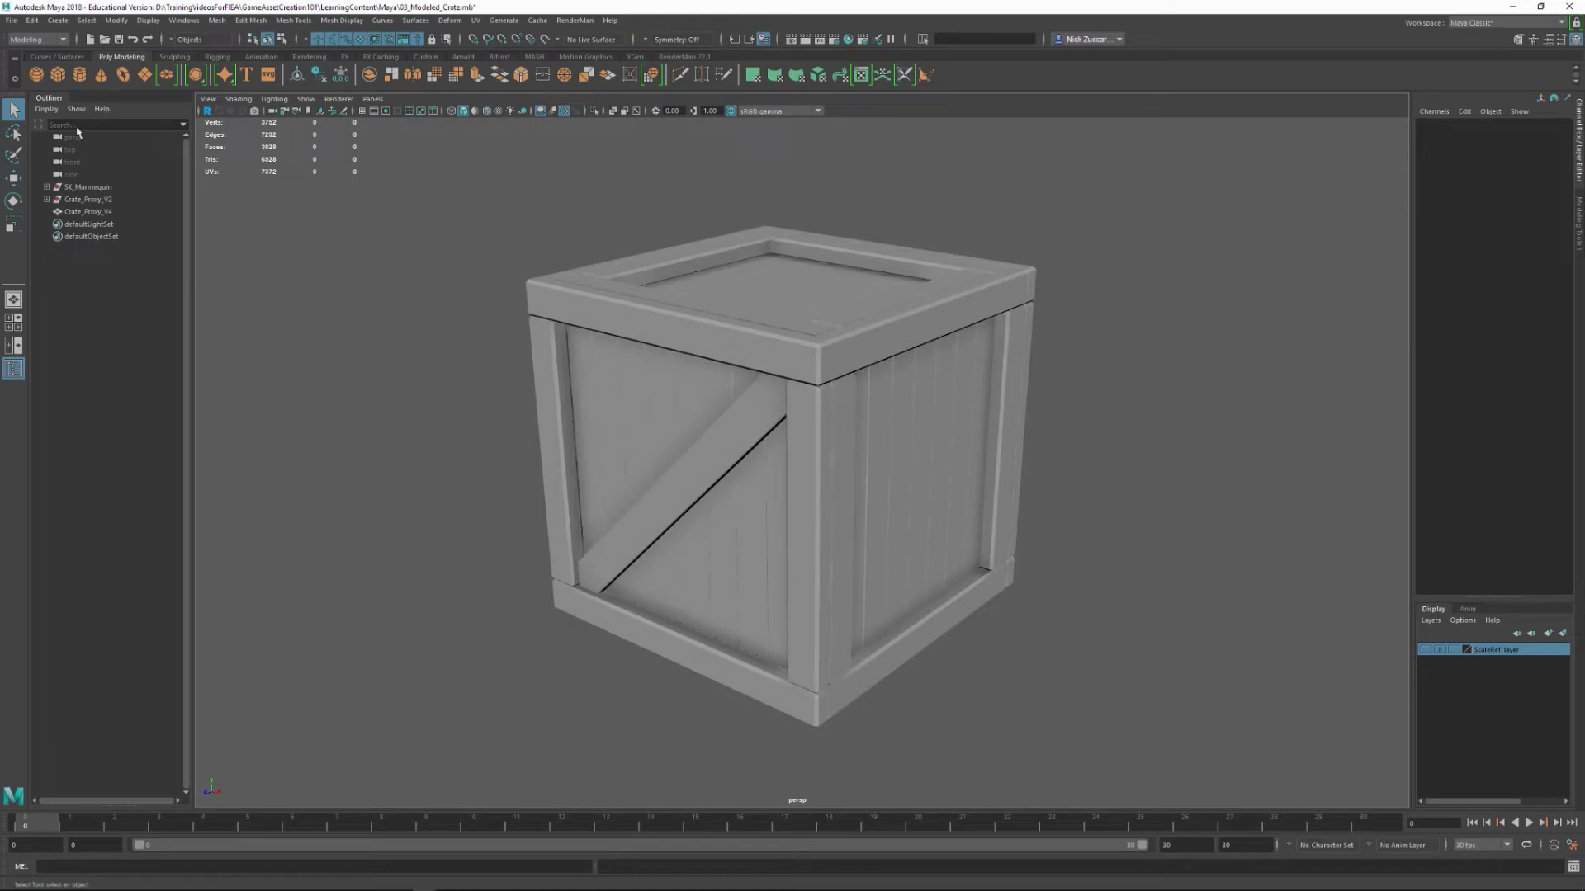
{"action": "left_click", "coordinate": [11, 19]}
{"action": "left_click", "coordinate": [33, 54]}
{"action": "left_click", "coordinate": [702, 276]}
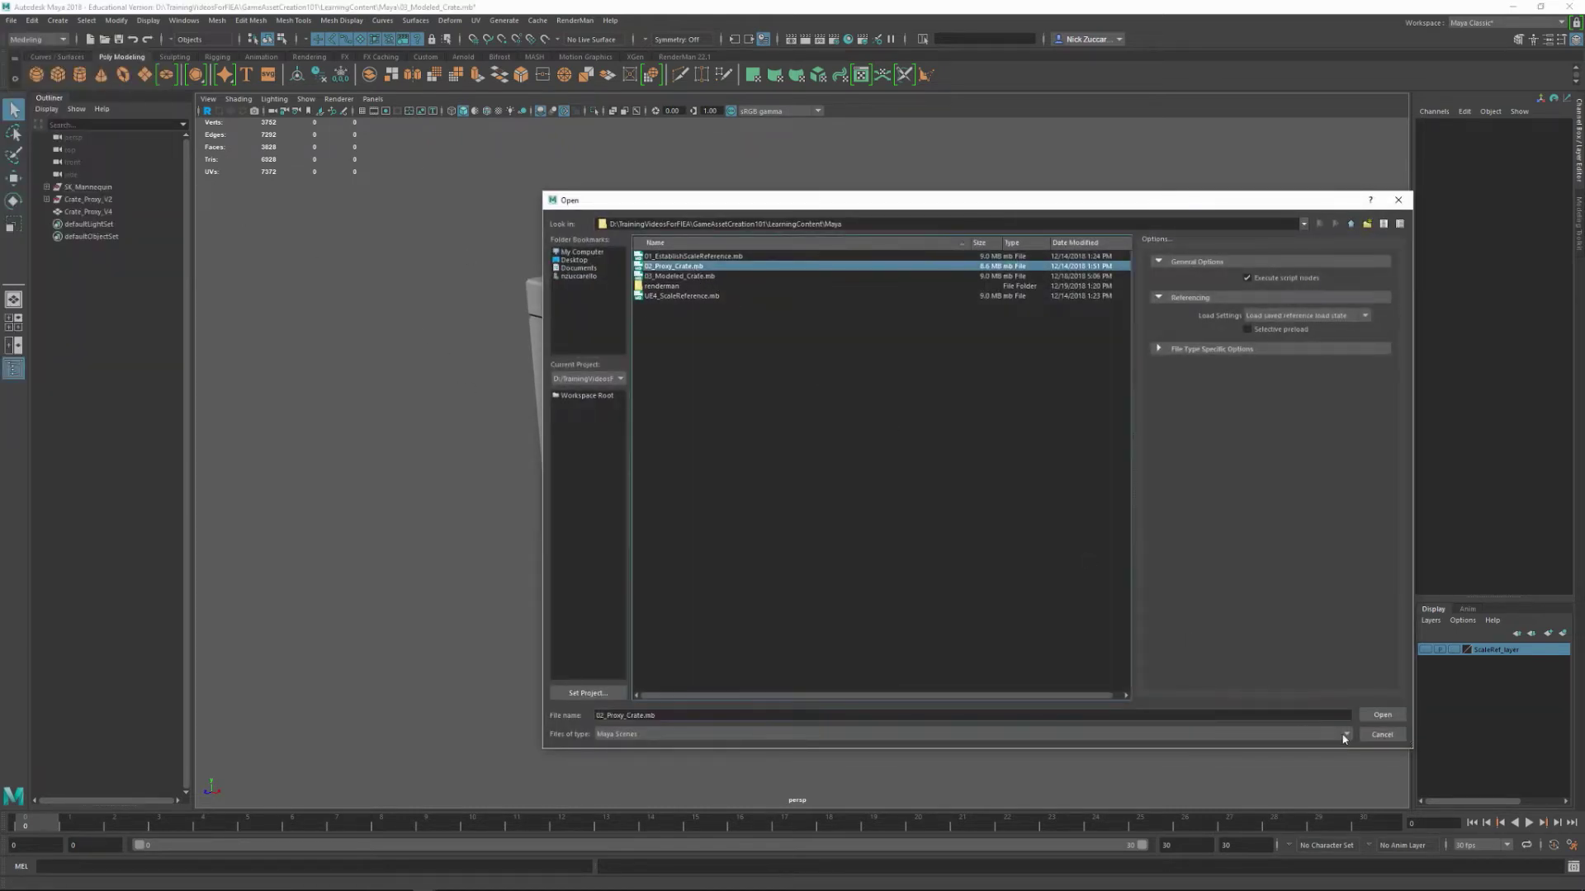
{"action": "left_click", "coordinate": [1380, 715]}
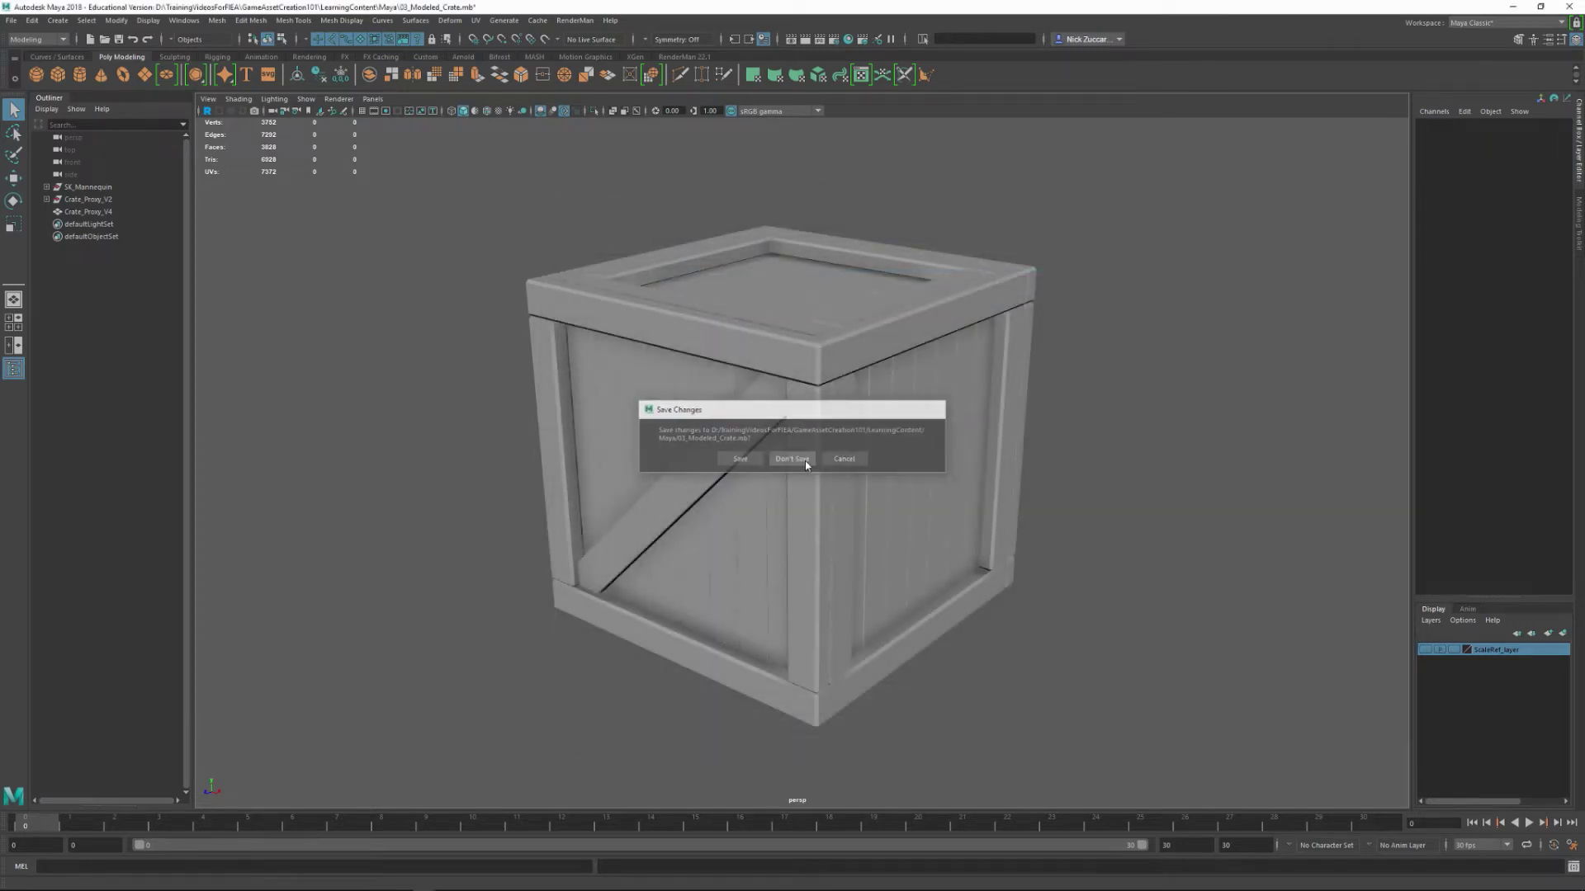
{"action": "left_click", "coordinate": [791, 458]}
{"action": "left_click", "coordinate": [839, 487]}
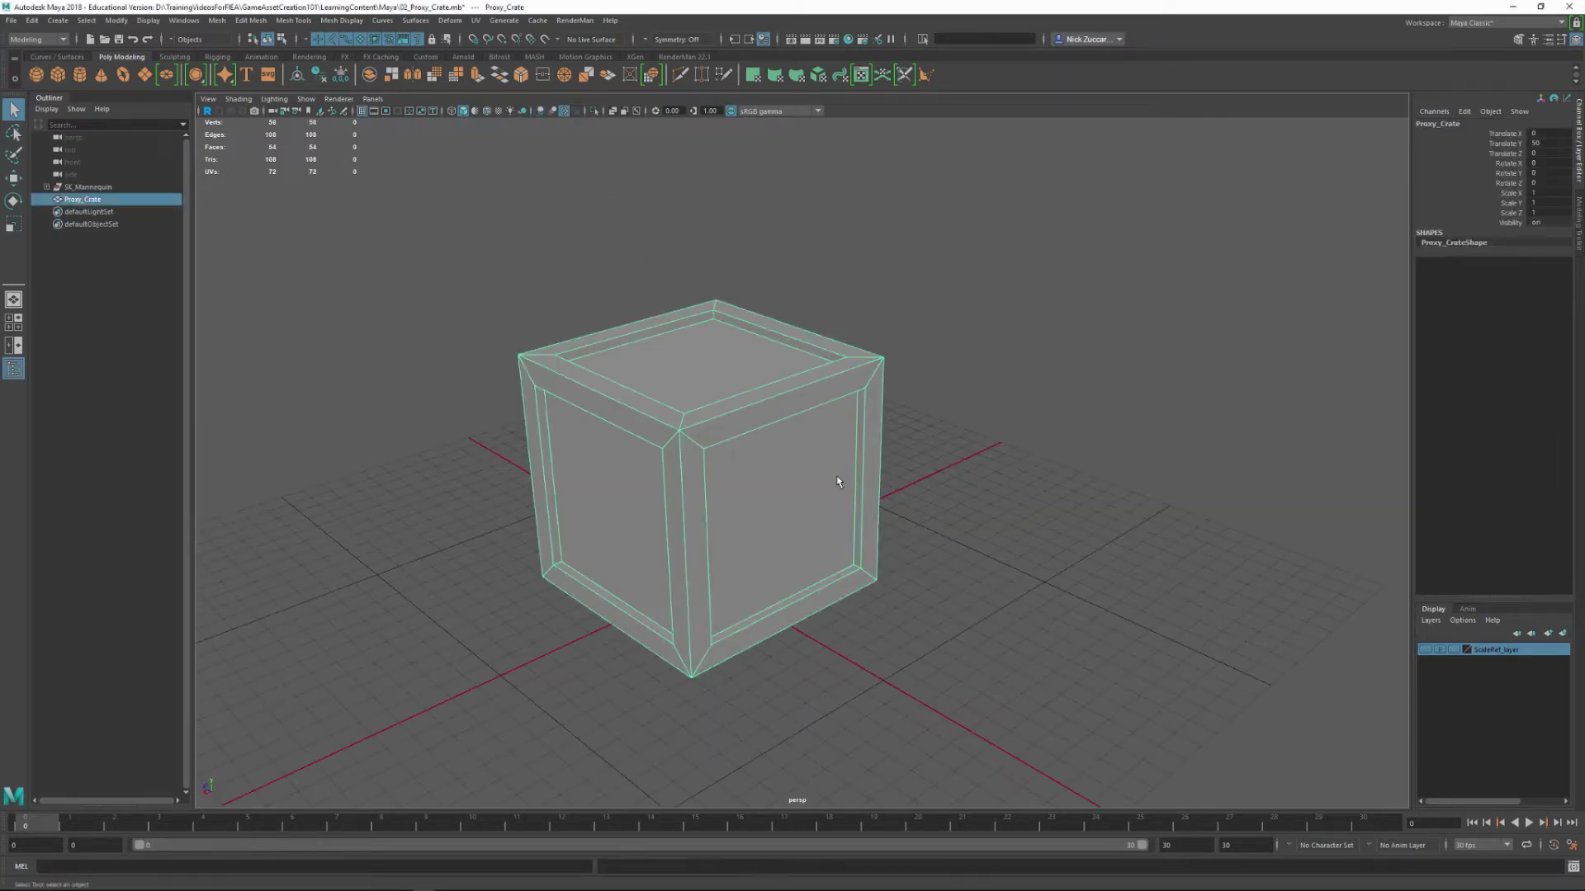
- Turn on multisample anti-aliasing and screen-space ambient occlusion in the viewport, and inspect the deselected proxy crate's shading
{"action": "right_click_drag", "start_coordinate": [838, 487], "coordinate": [904, 501], "text": "alt"}
{"action": "left_click_drag", "start_coordinate": [904, 501], "coordinate": [922, 522], "text": "alt"}
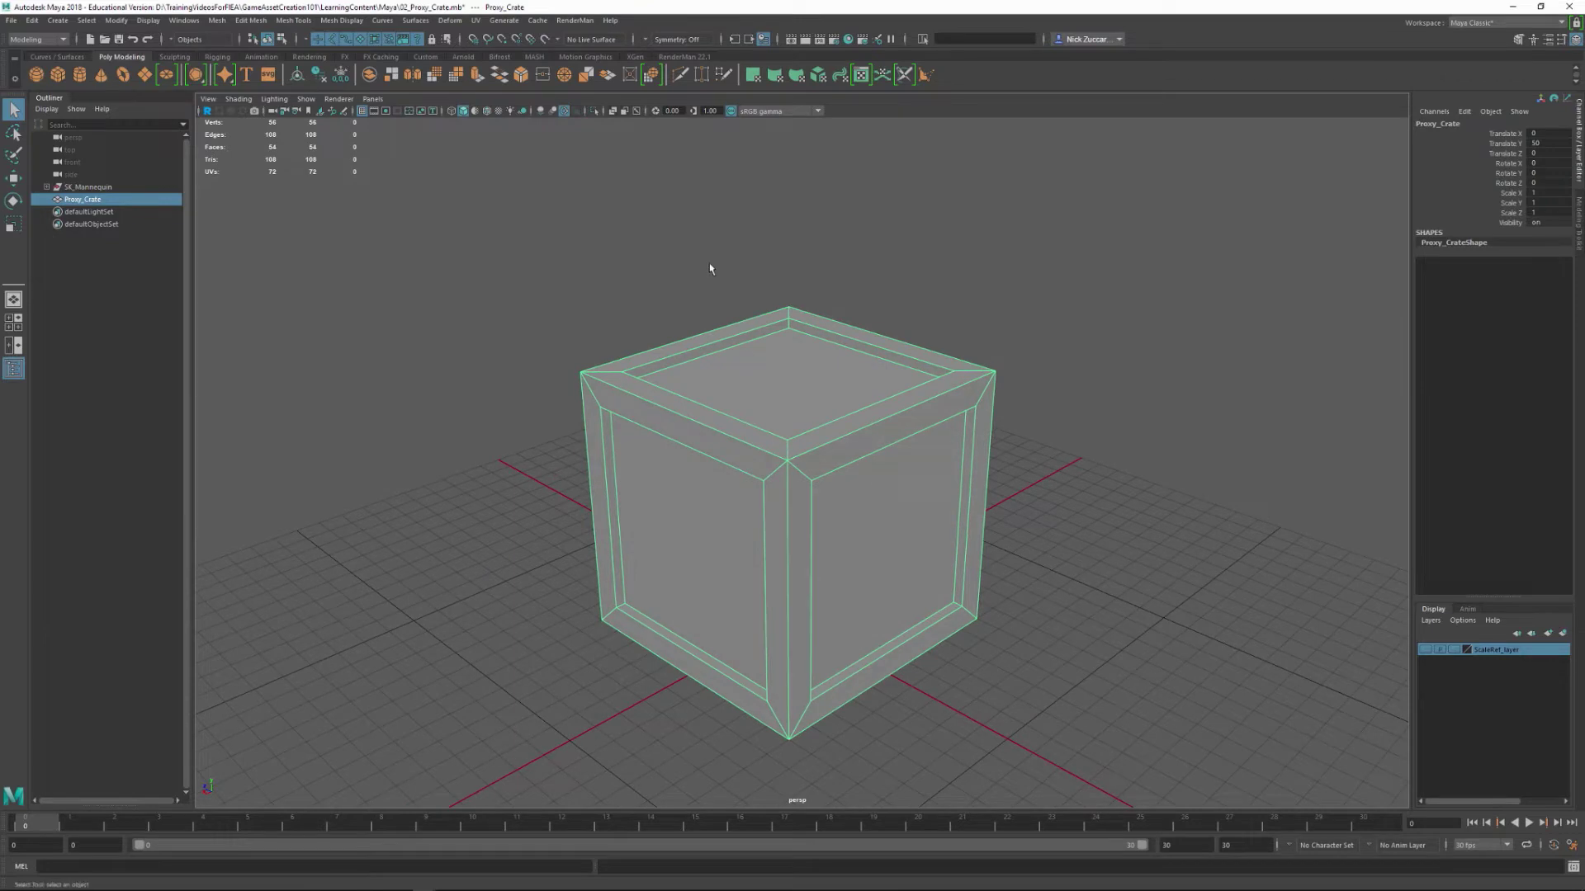
{"action": "left_click", "coordinate": [564, 112]}
{"action": "left_click", "coordinate": [541, 112]}
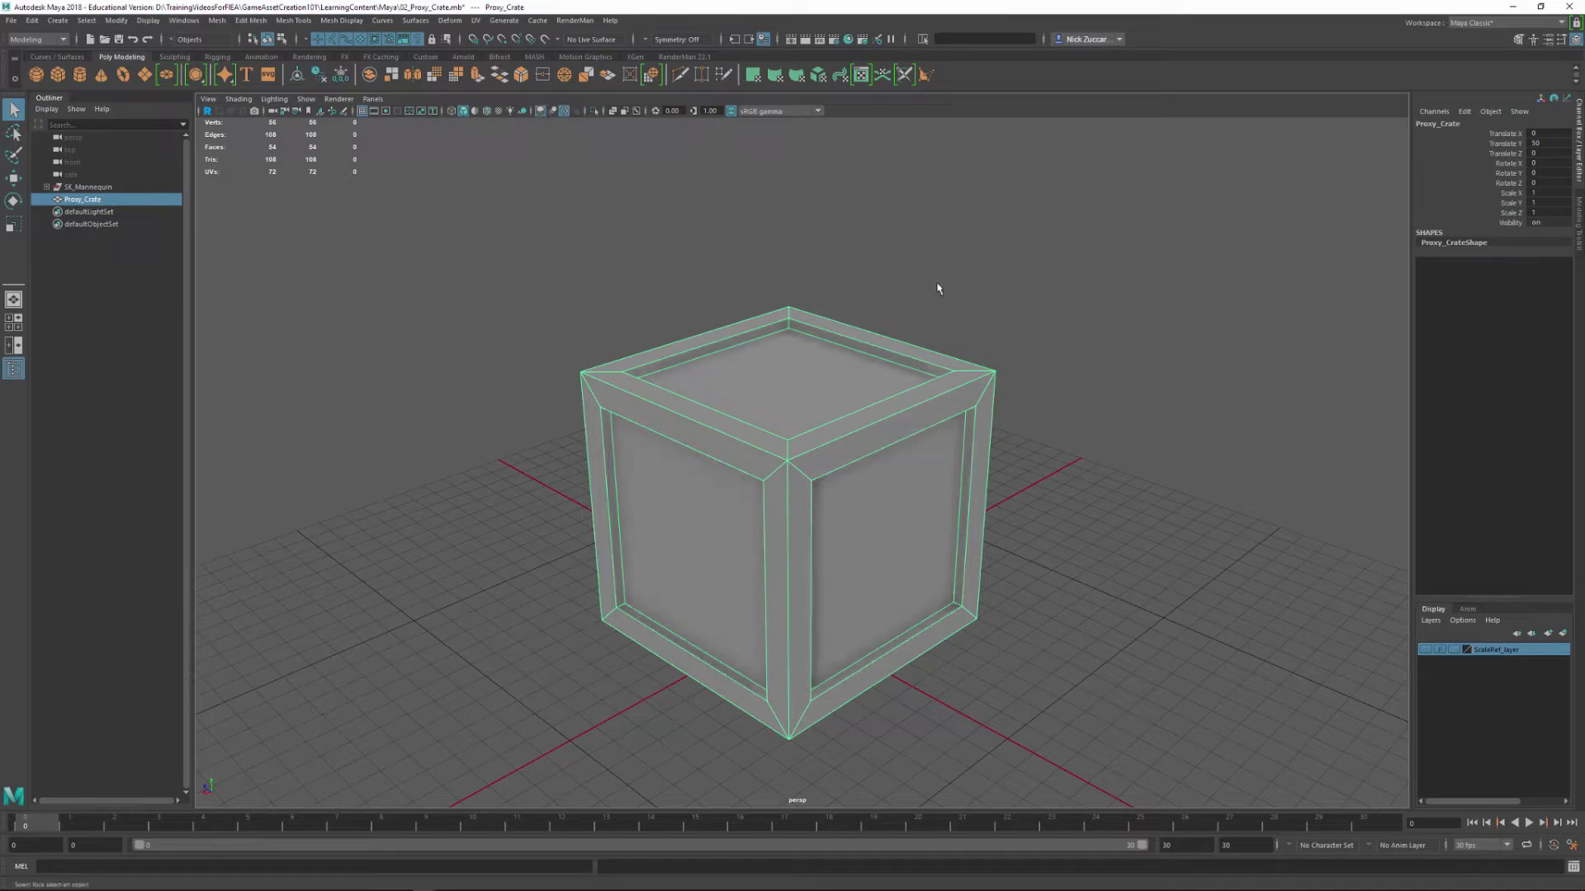
{"action": "left_click", "coordinate": [958, 329]}
{"action": "left_click_drag", "start_coordinate": [1101, 652], "coordinate": [1055, 612], "text": "alt"}
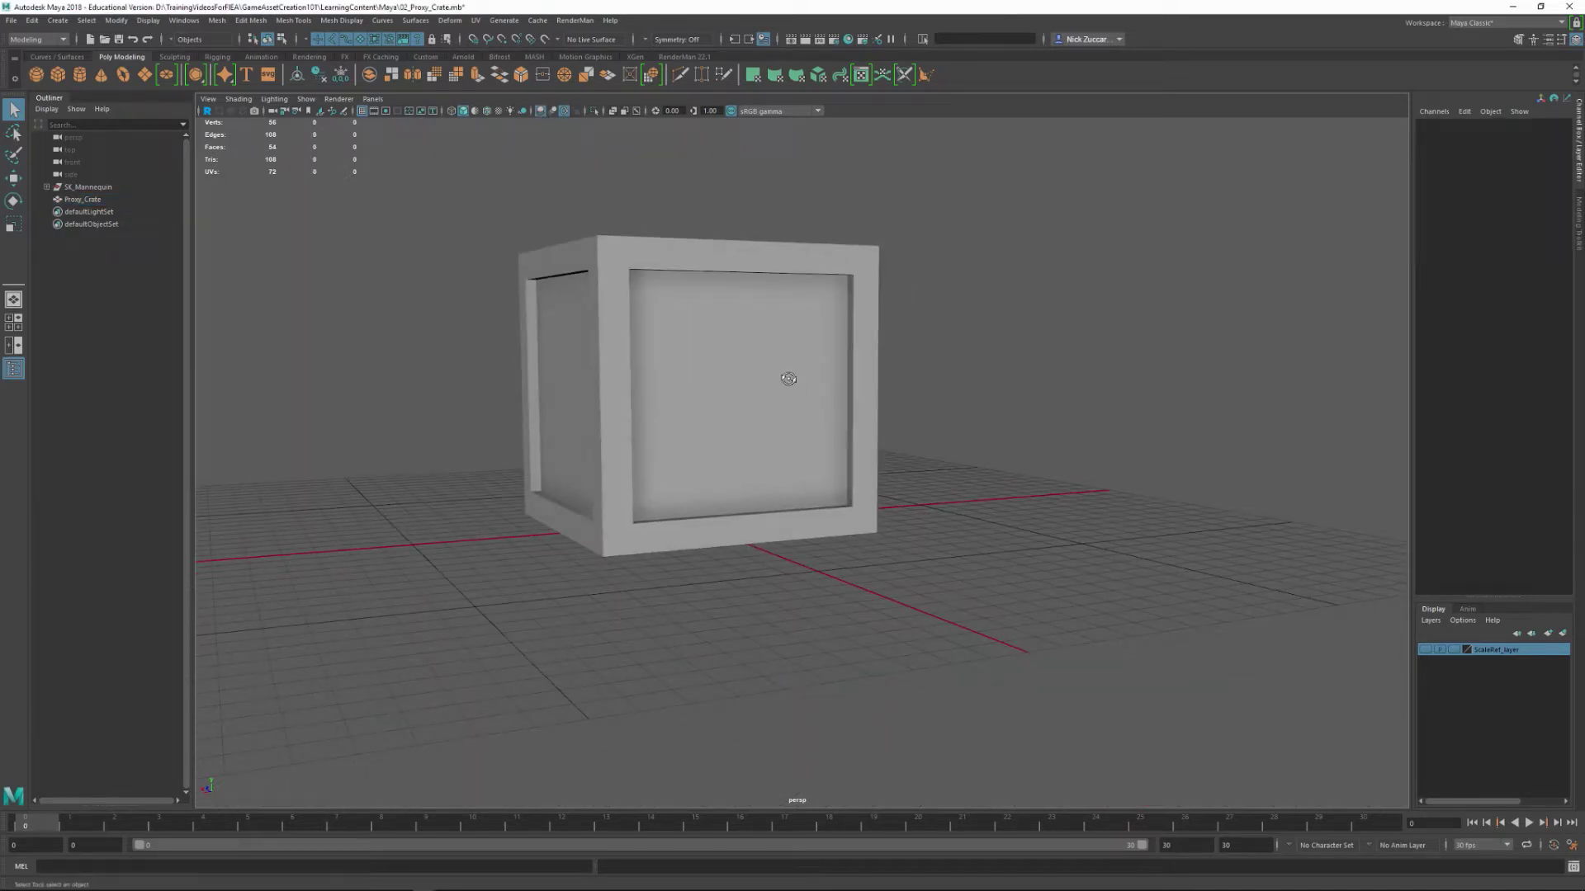
{"action": "left_click_drag", "start_coordinate": [788, 379], "coordinate": [753, 495], "text": "alt"}
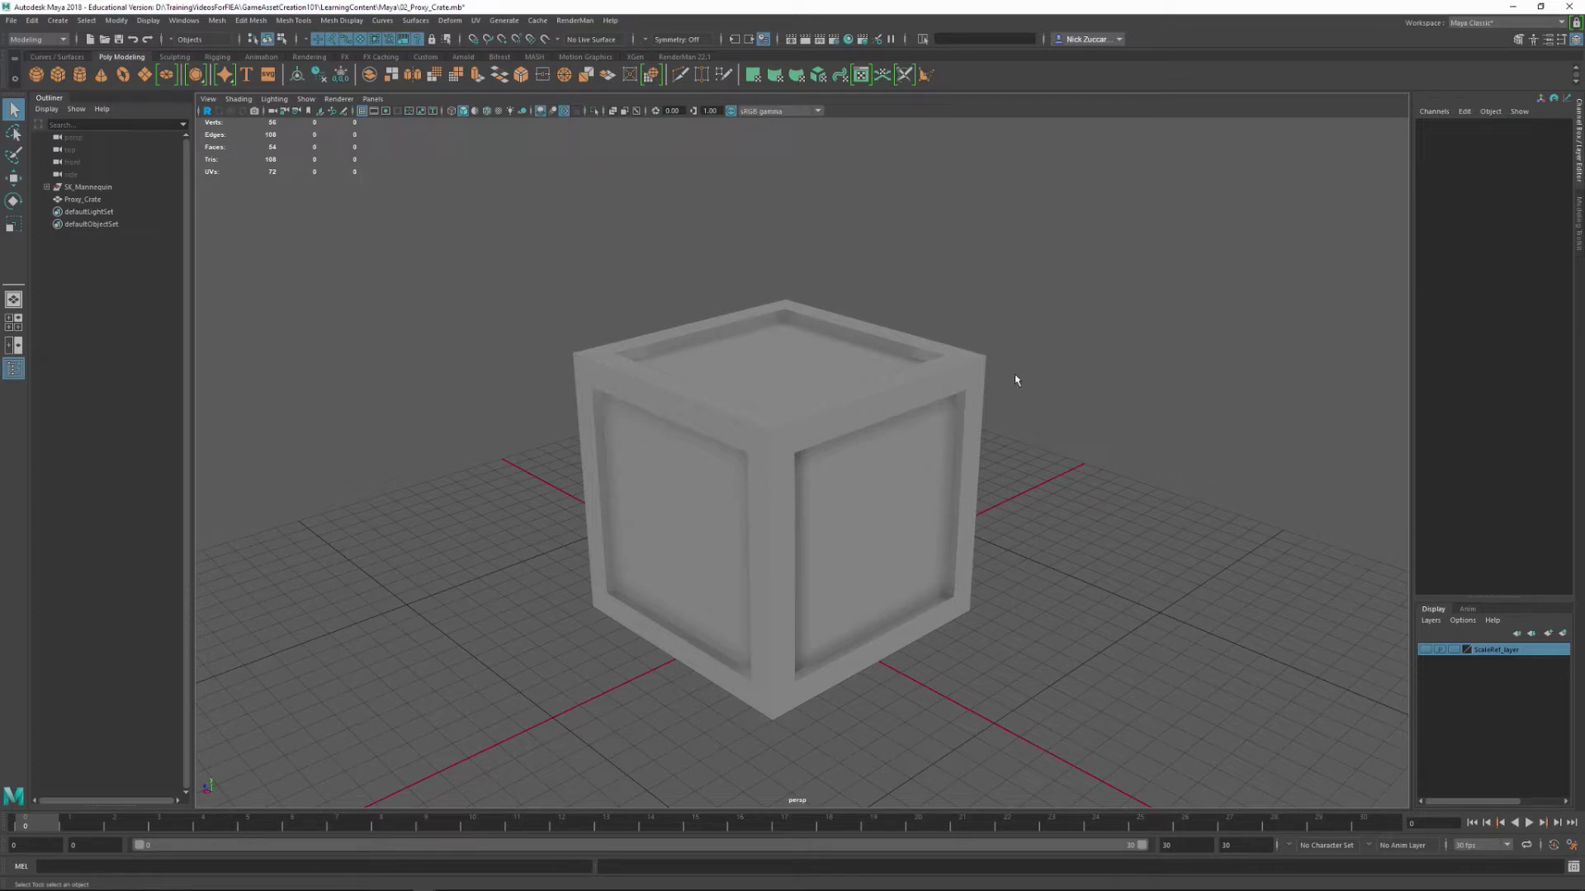
{"action": "scroll", "coordinate": [1030, 433], "scroll_direction": "up", "scroll_amount": 2}
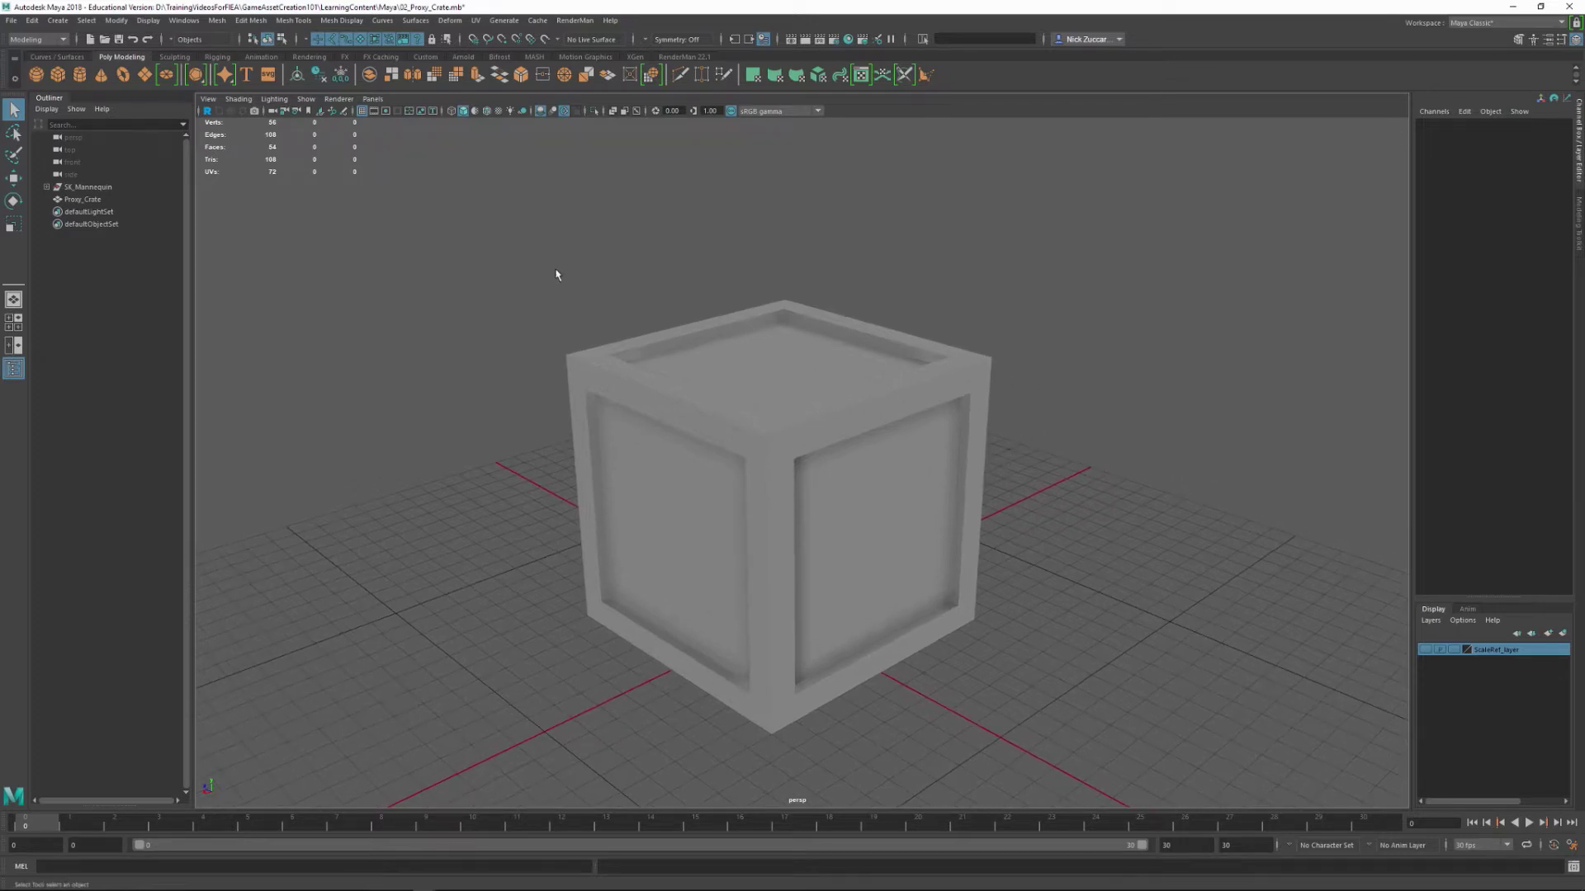
- In the Viewport 2.0 settings, enable Smooth Wireframe and set the multisampling anti-aliasing sample count to 16
{"action": "left_click", "coordinate": [339, 99]}
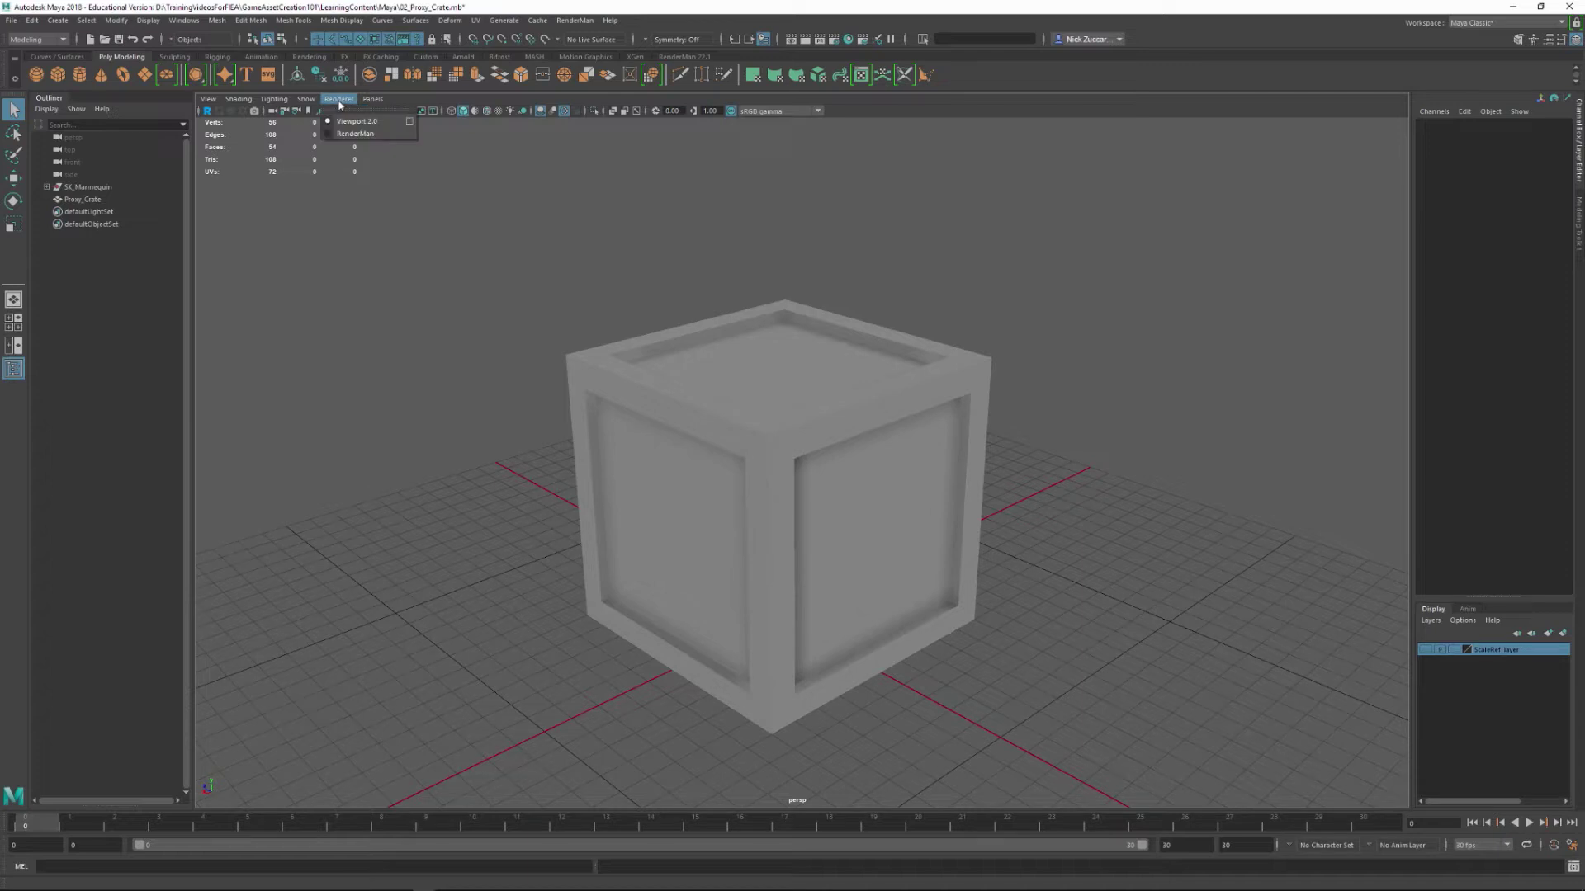
{"action": "left_click", "coordinate": [410, 121]}
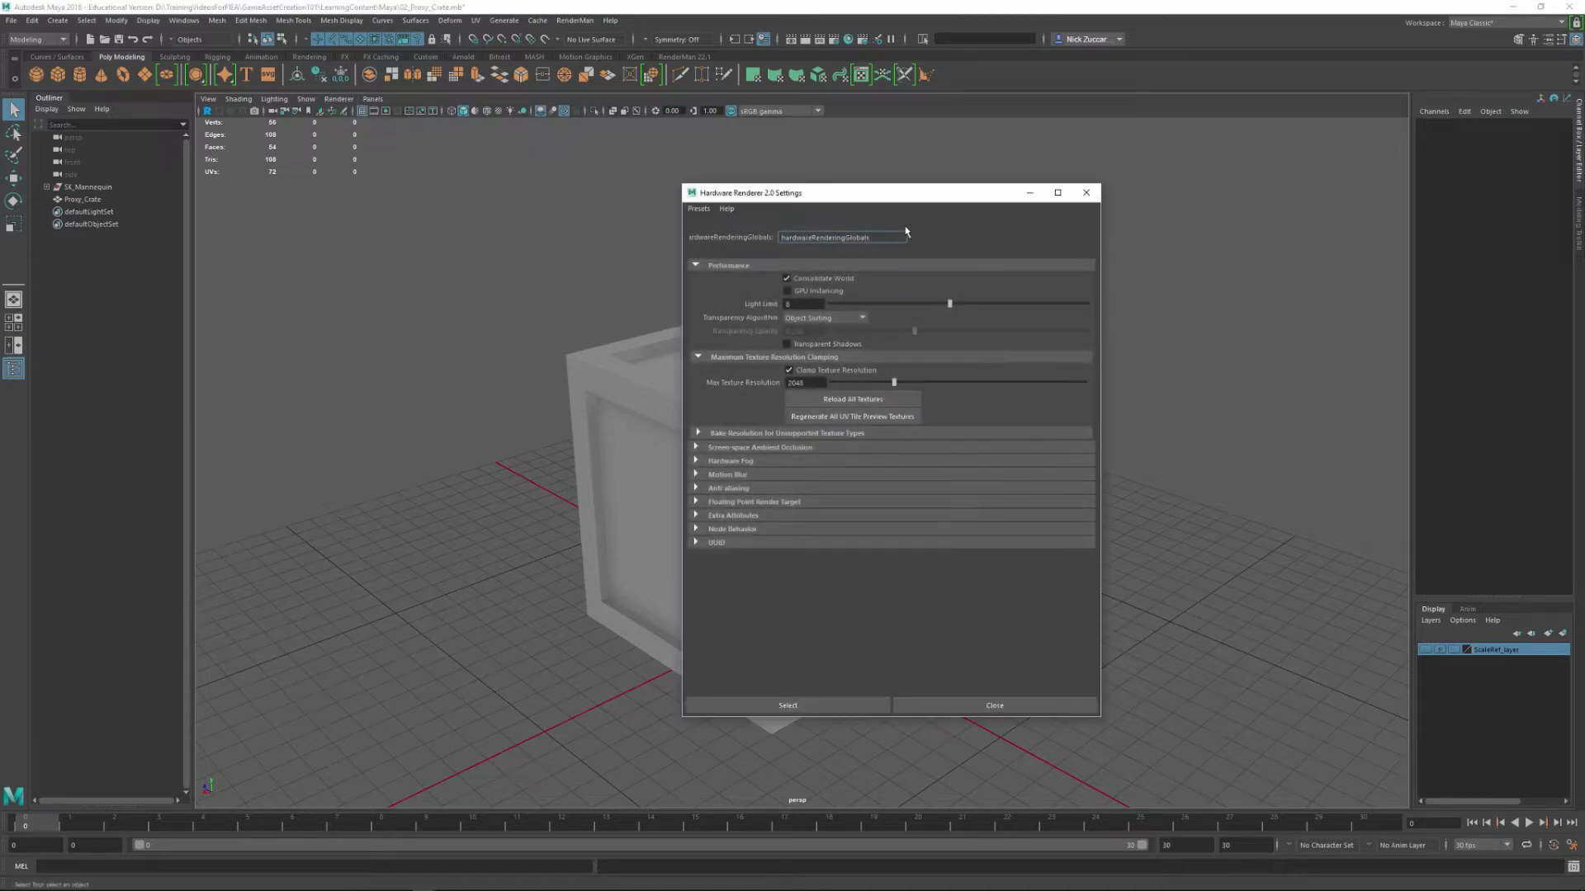
{"action": "left_click_drag", "start_coordinate": [980, 207], "coordinate": [1113, 194]}
{"action": "left_click", "coordinate": [905, 485]}
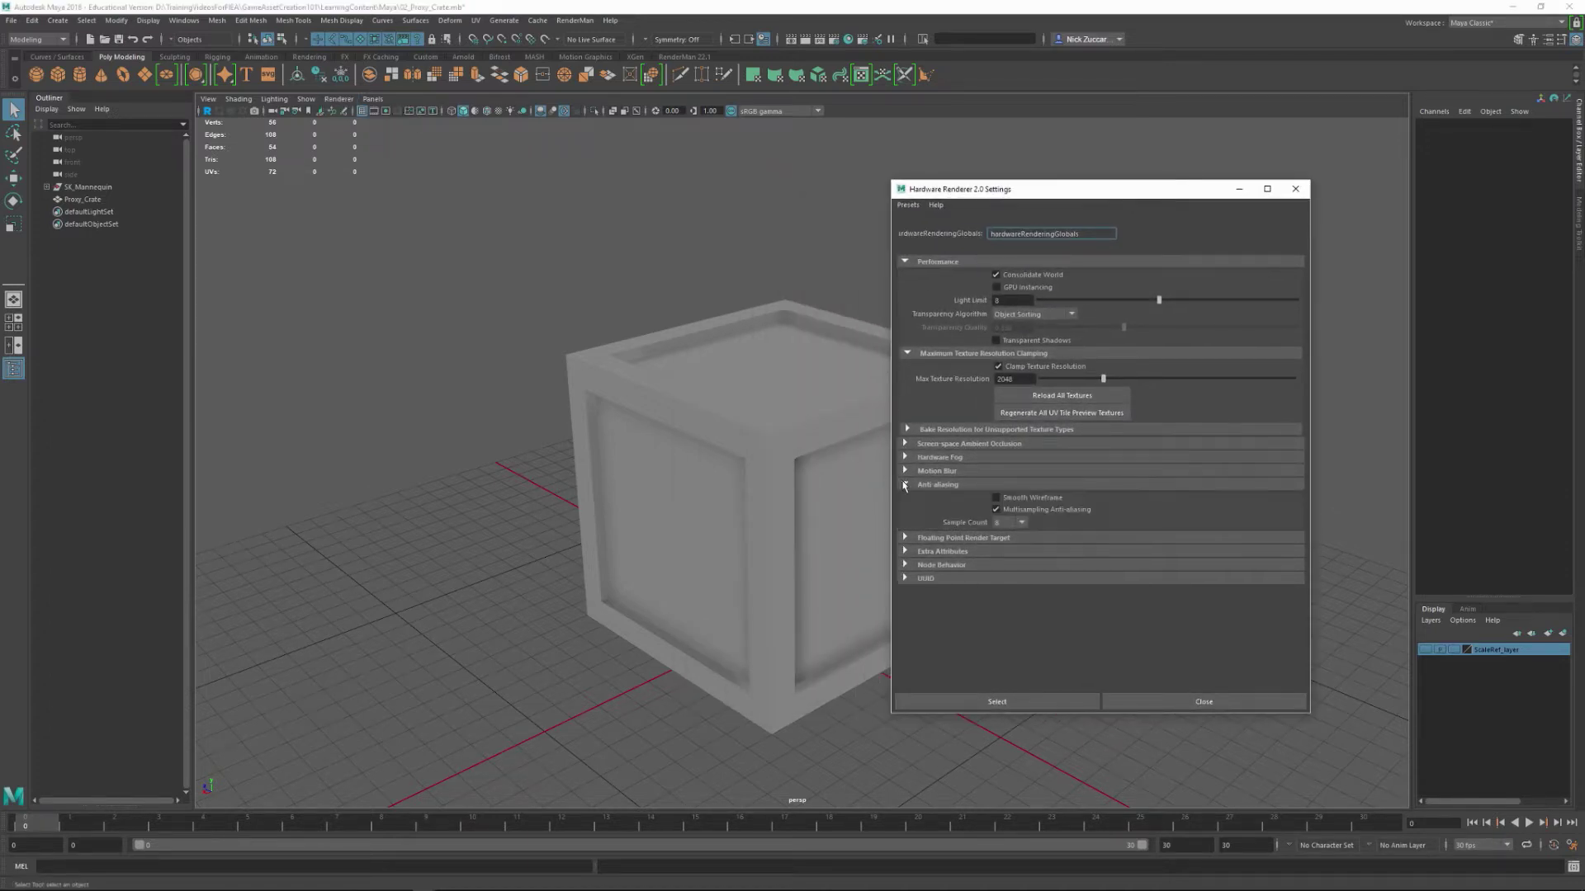
{"action": "left_click", "coordinate": [995, 498]}
{"action": "left_click", "coordinate": [1022, 523]}
{"action": "left_click", "coordinate": [1009, 586]}
- Set the screen-space ambient occlusion samples to 32 and close the renderer settings
{"action": "left_click", "coordinate": [905, 445]}
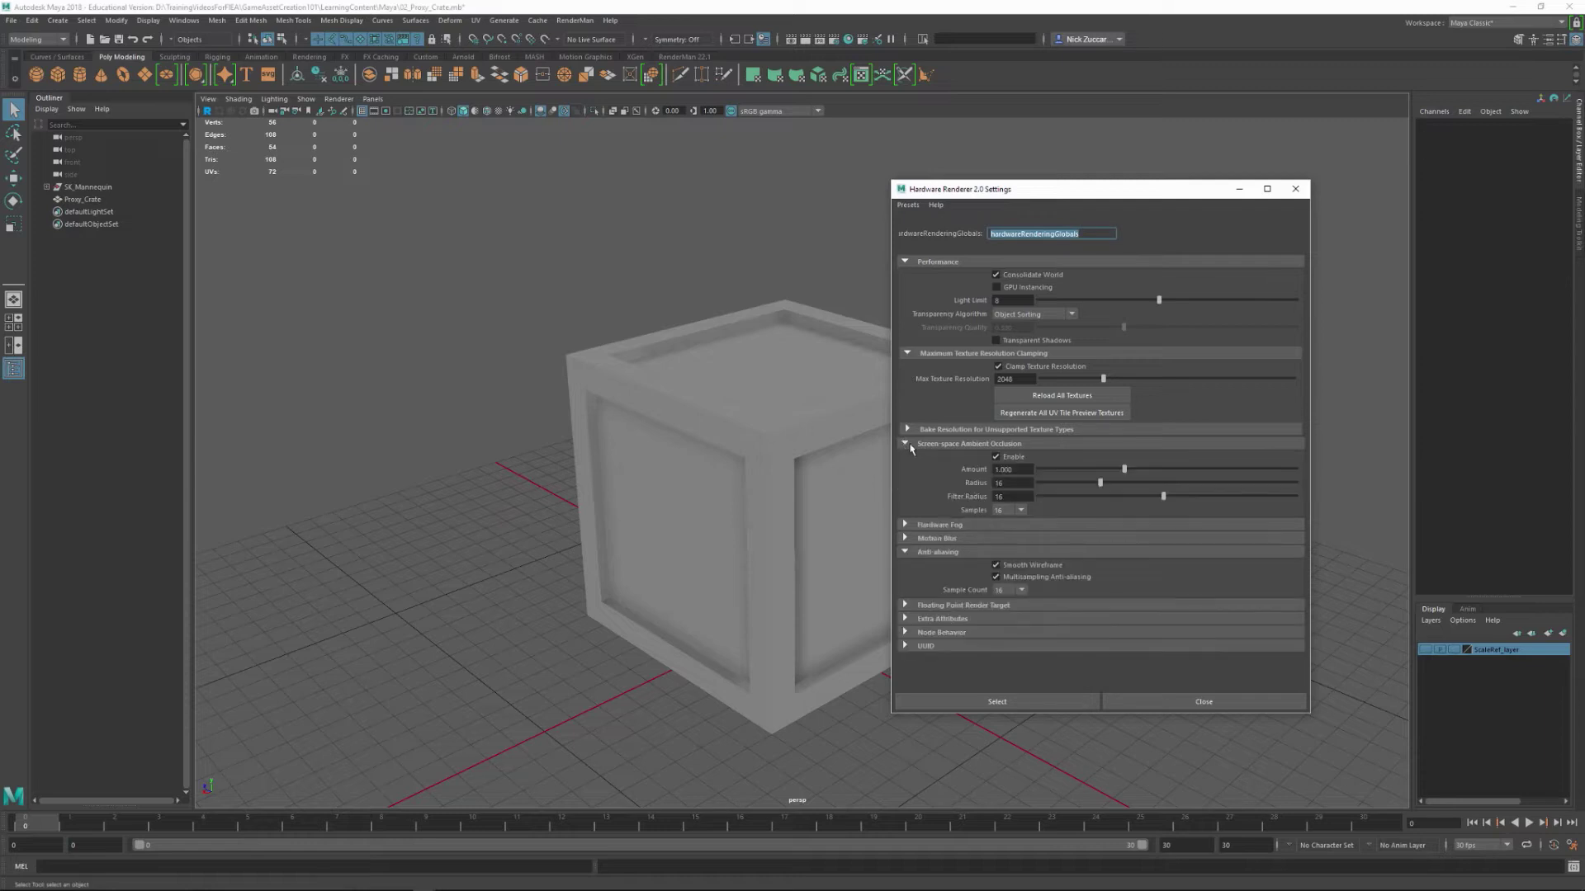
{"action": "left_click", "coordinate": [1020, 512]}
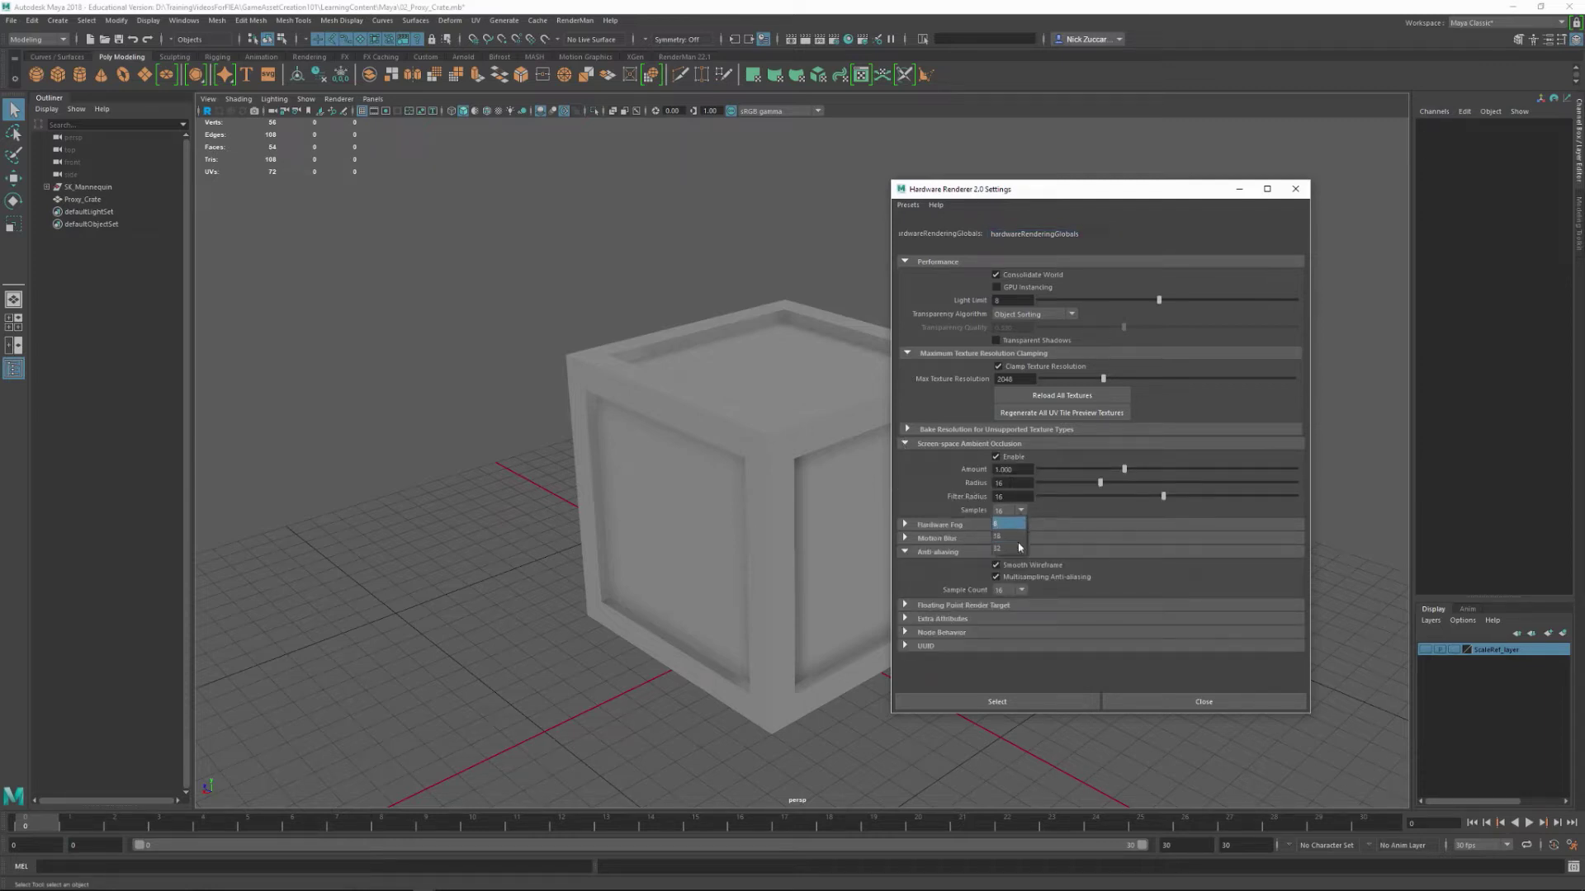
{"action": "left_click", "coordinate": [1015, 551]}
{"action": "left_click", "coordinate": [1186, 703]}
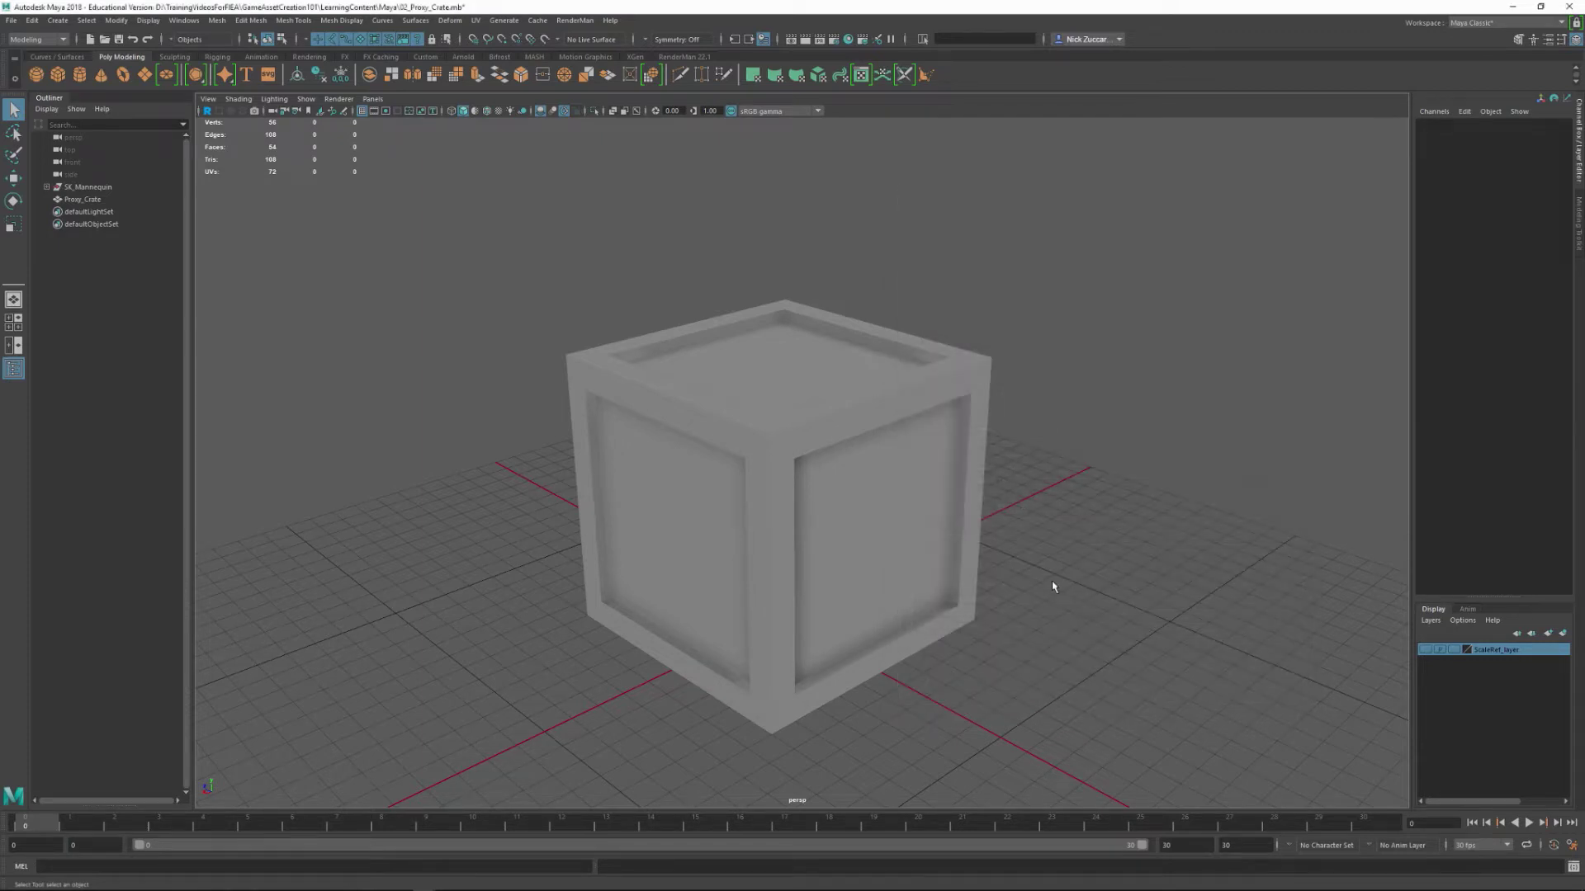
- Show the mannequin scale reference layer and inspect the proxy crate's size and wireframe against it
{"action": "left_click_drag", "start_coordinate": [1063, 515], "coordinate": [1037, 535], "text": "alt"}
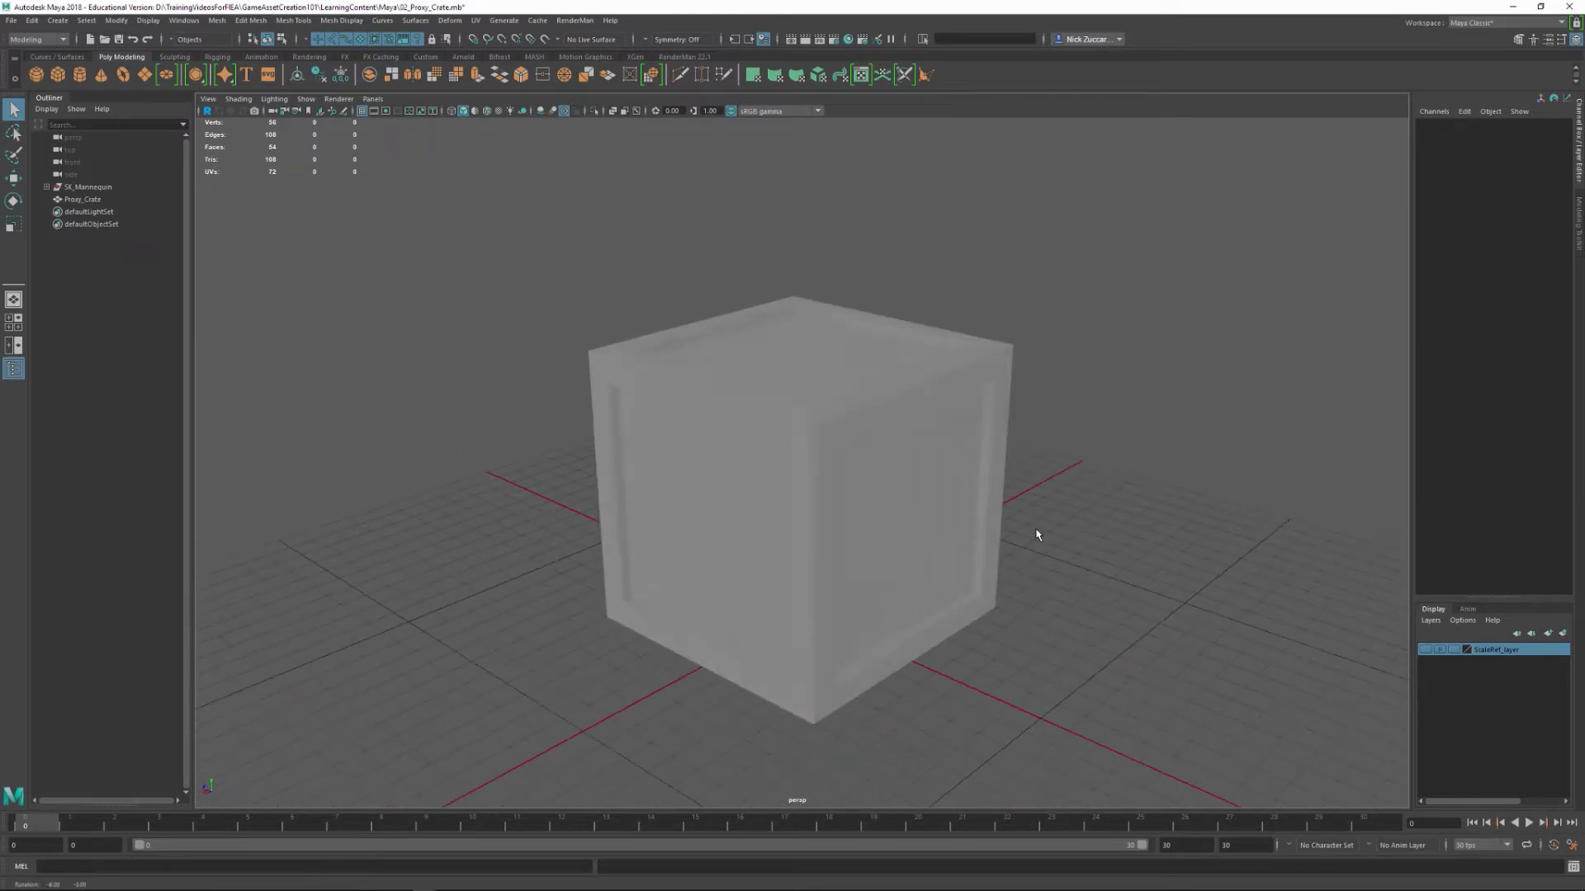
{"action": "scroll", "coordinate": [1038, 535], "scroll_direction": "up", "scroll_amount": 5}
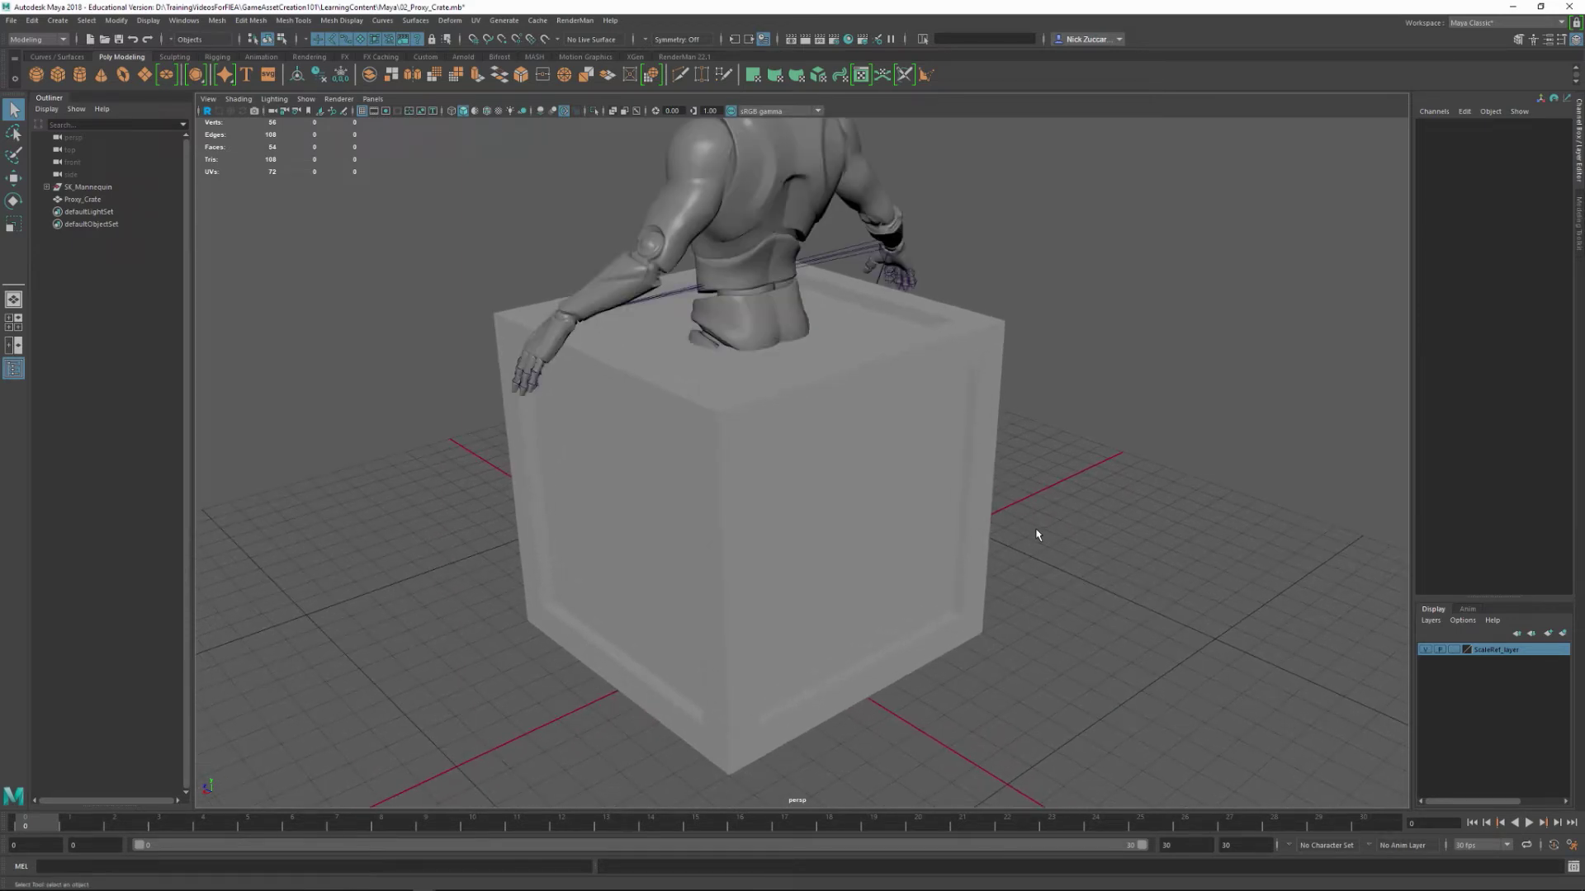
{"action": "scroll", "coordinate": [1037, 535], "scroll_direction": "down", "scroll_amount": 2}
{"action": "left_click_drag", "start_coordinate": [1038, 535], "coordinate": [1038, 535], "text": "alt"}
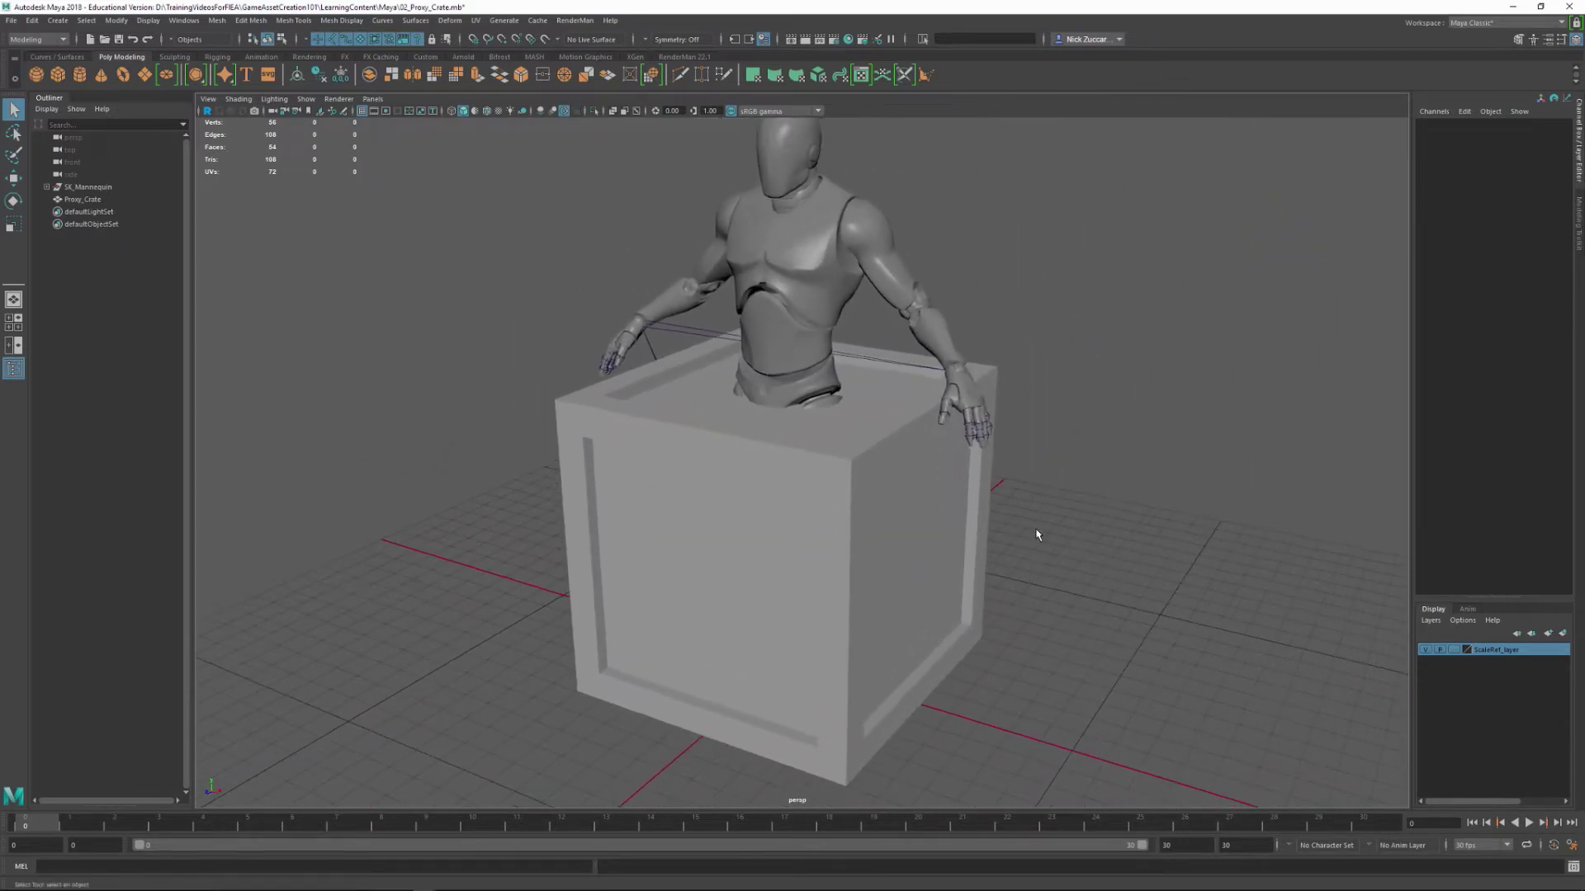
{"action": "left_click", "coordinate": [1038, 535]}
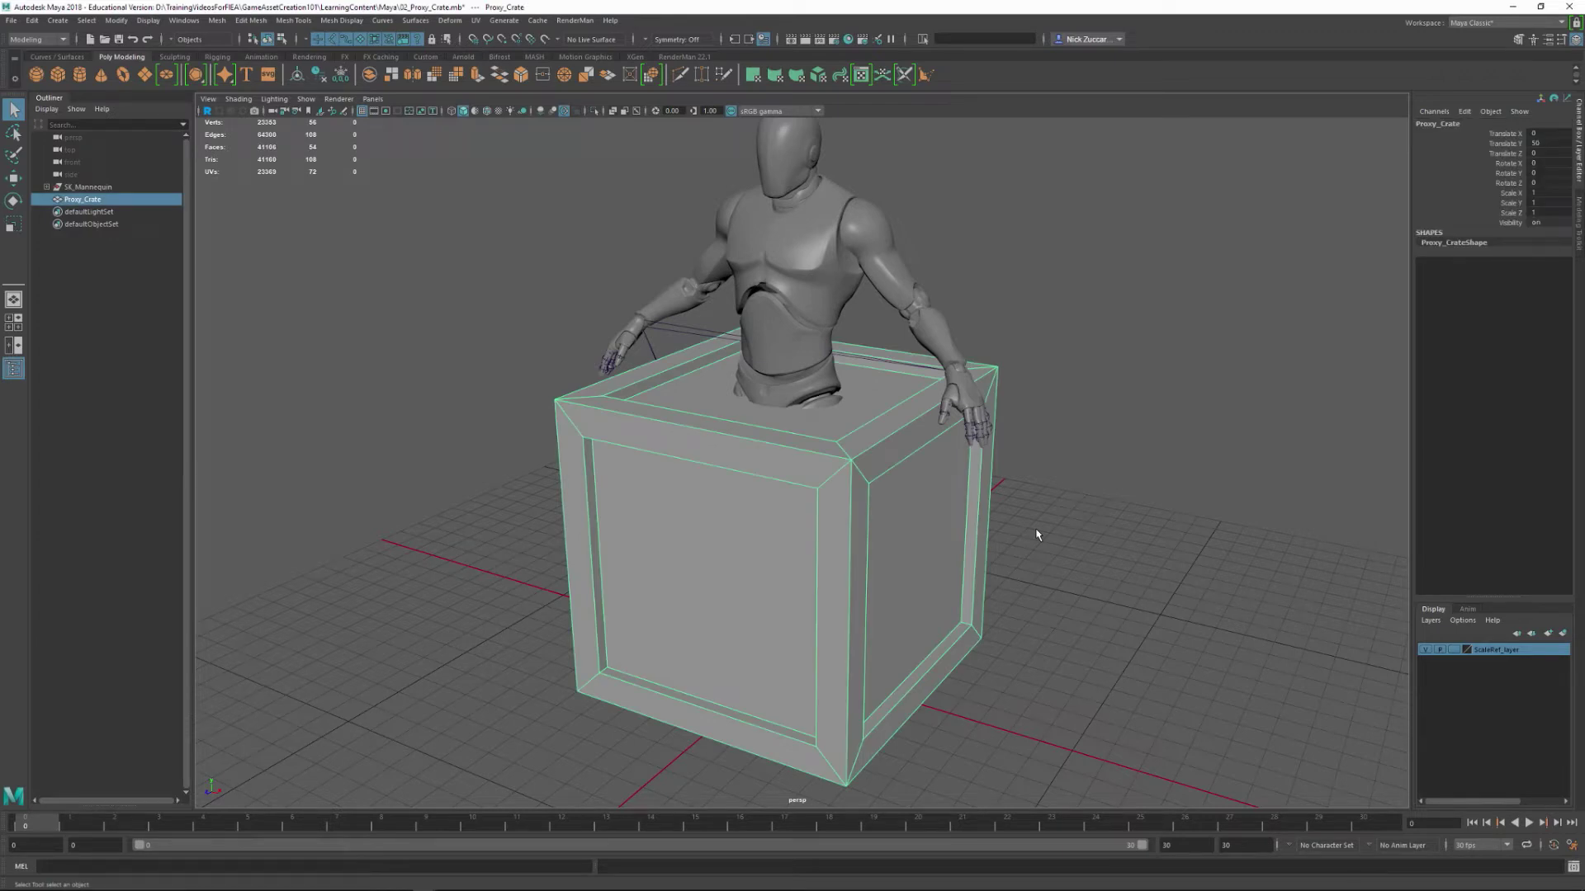
{"action": "left_click", "coordinate": [1037, 535]}
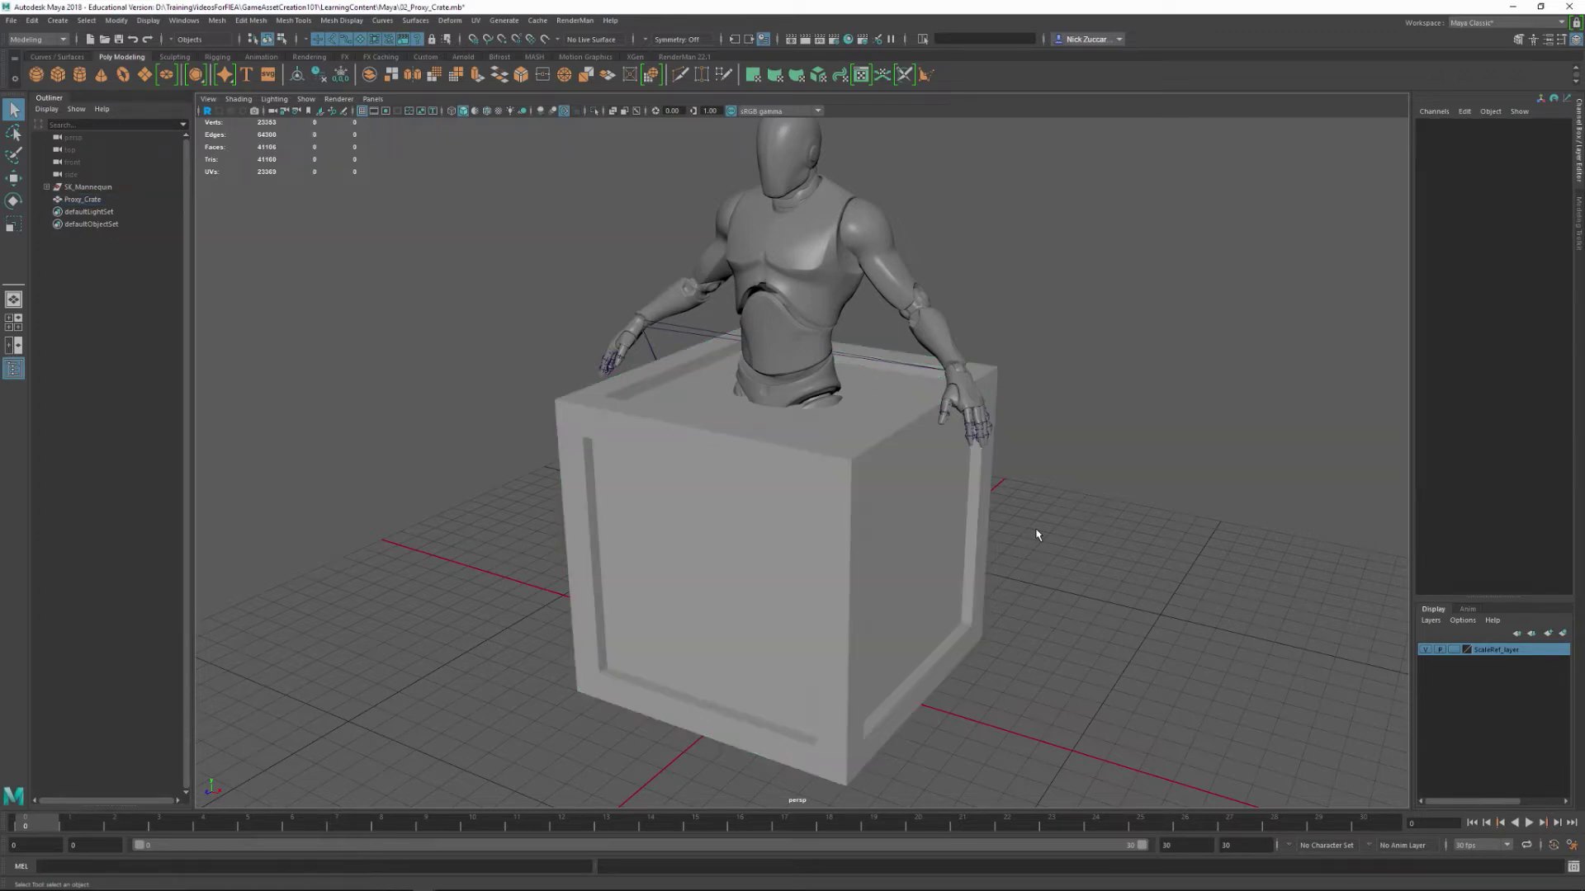
- Create a polygon cube 100 wide, 100 high and 100 deep with one division per axis
{"action": "left_click", "coordinate": [58, 20]}
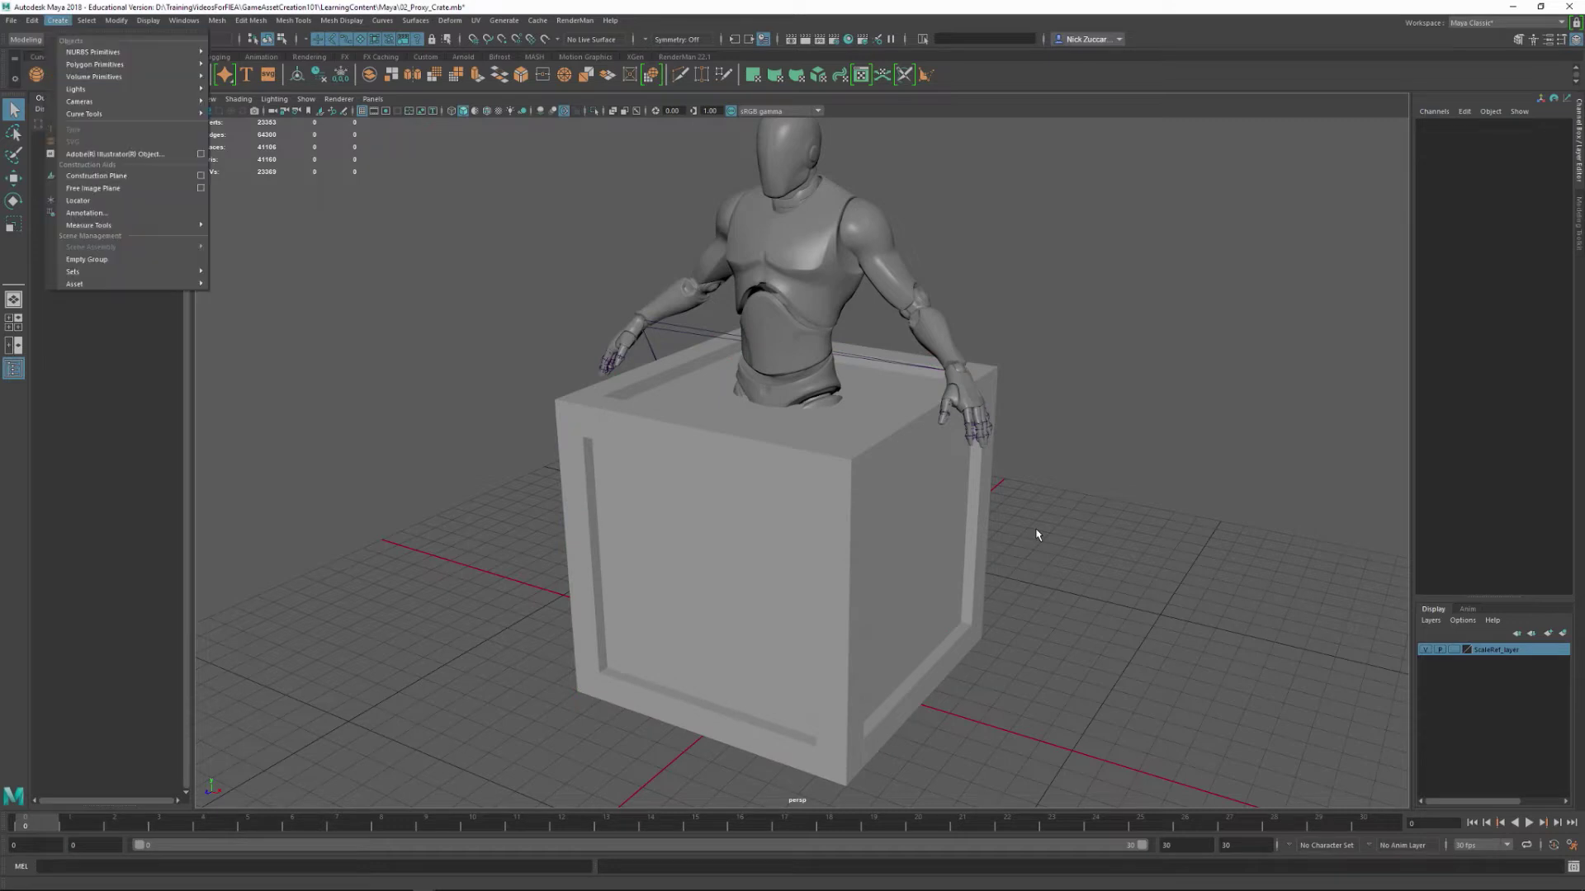
{"action": "mouse_move", "coordinate": [95, 64]}
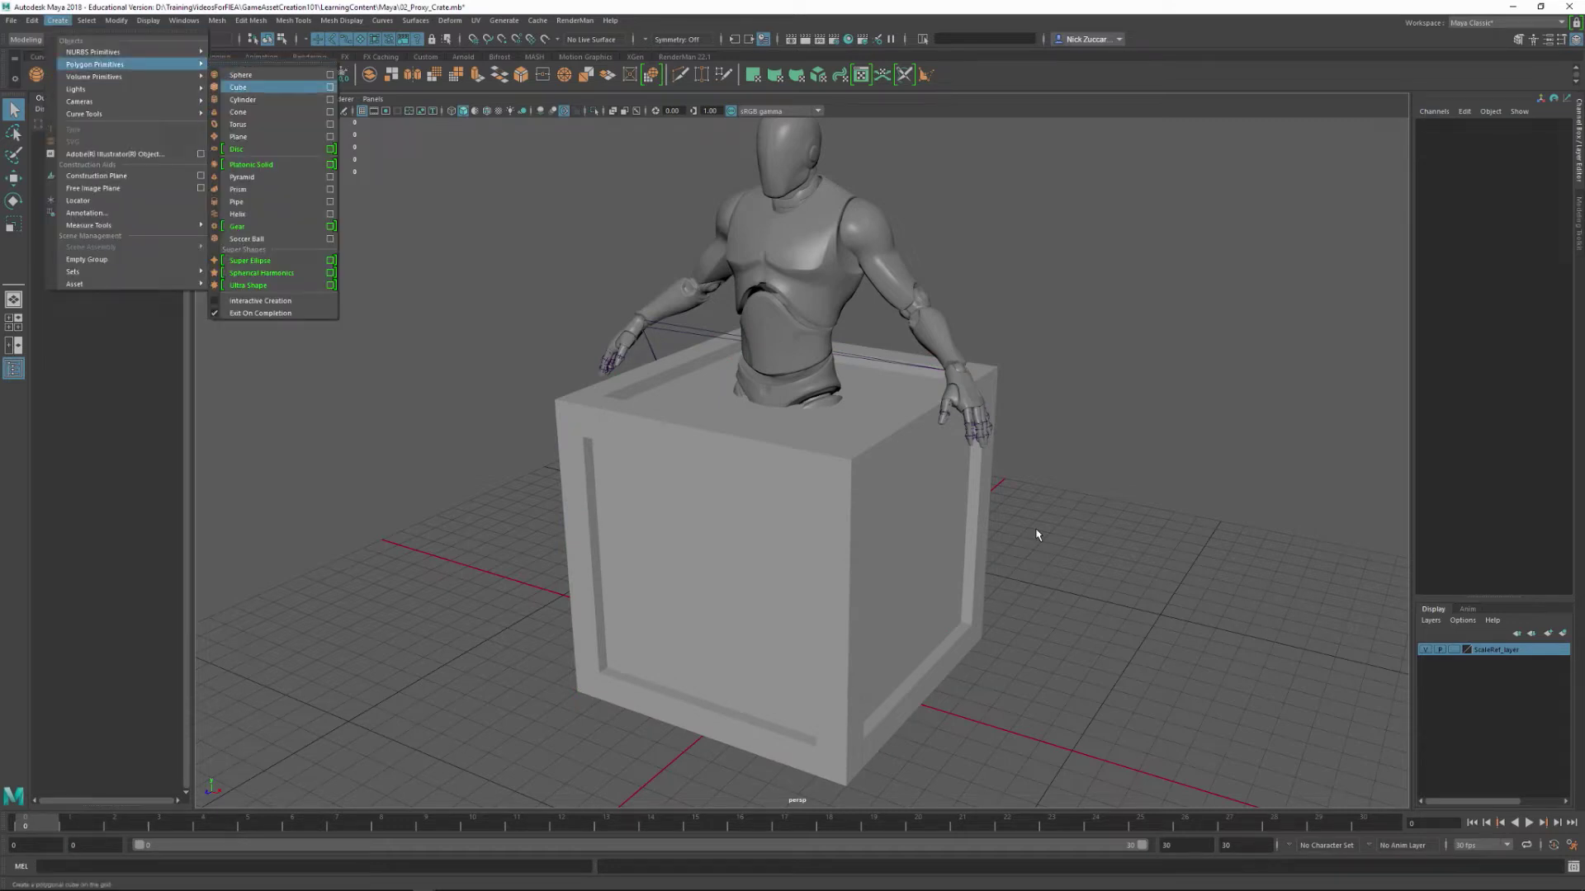
{"action": "left_click", "coordinate": [330, 87]}
{"action": "left_click_drag", "start_coordinate": [825, 125], "coordinate": [1171, 159]}
{"action": "left_click", "coordinate": [116, 20]}
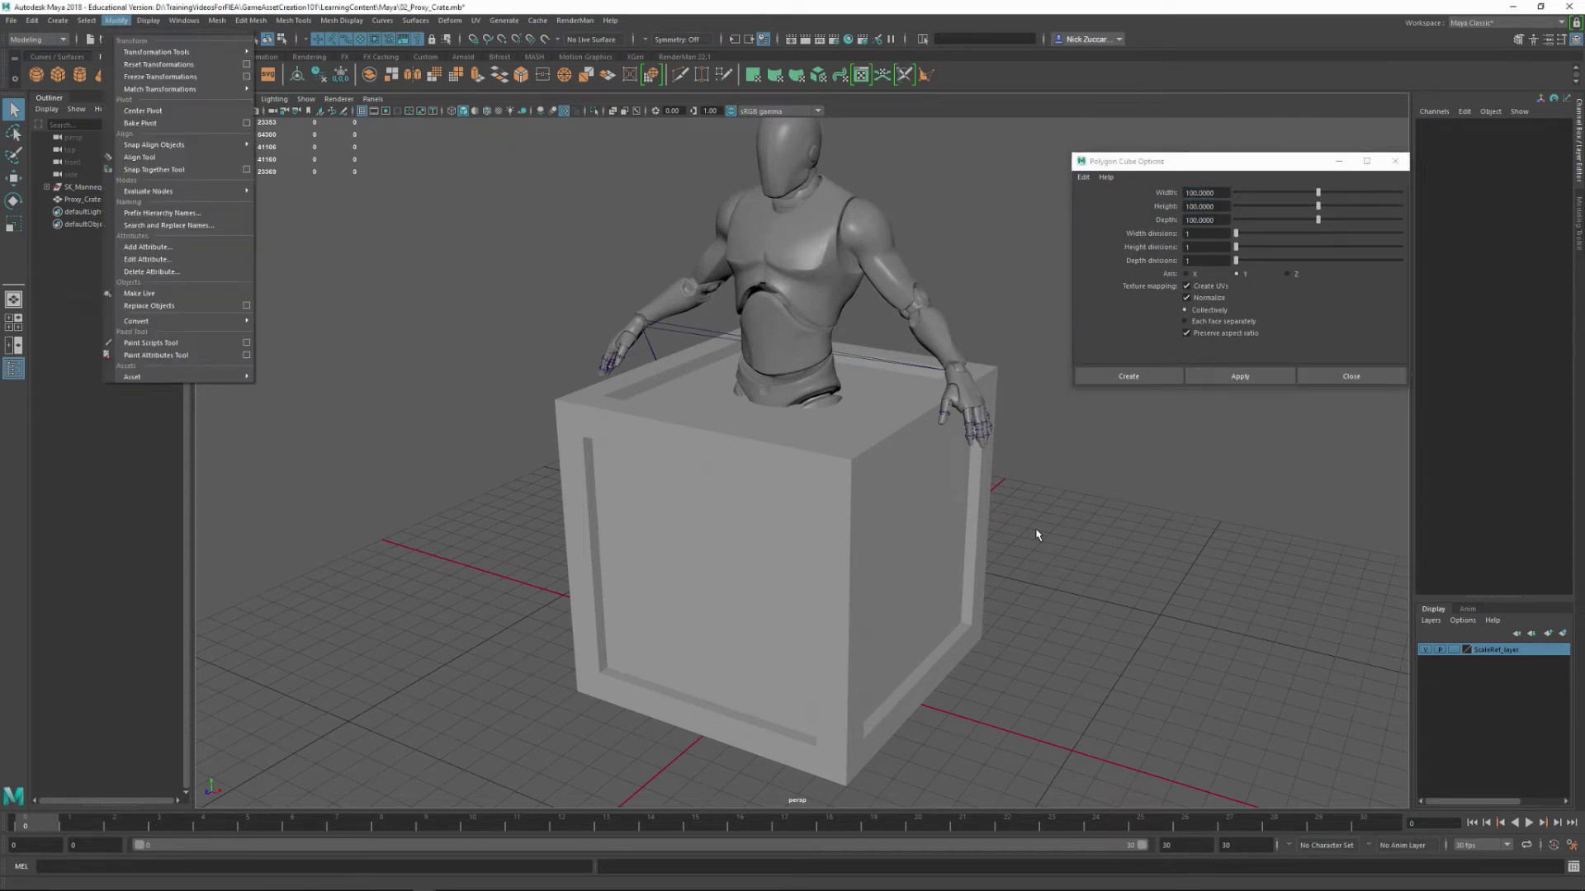
{"action": "left_click", "coordinate": [58, 20]}
{"action": "mouse_move", "coordinate": [95, 64]}
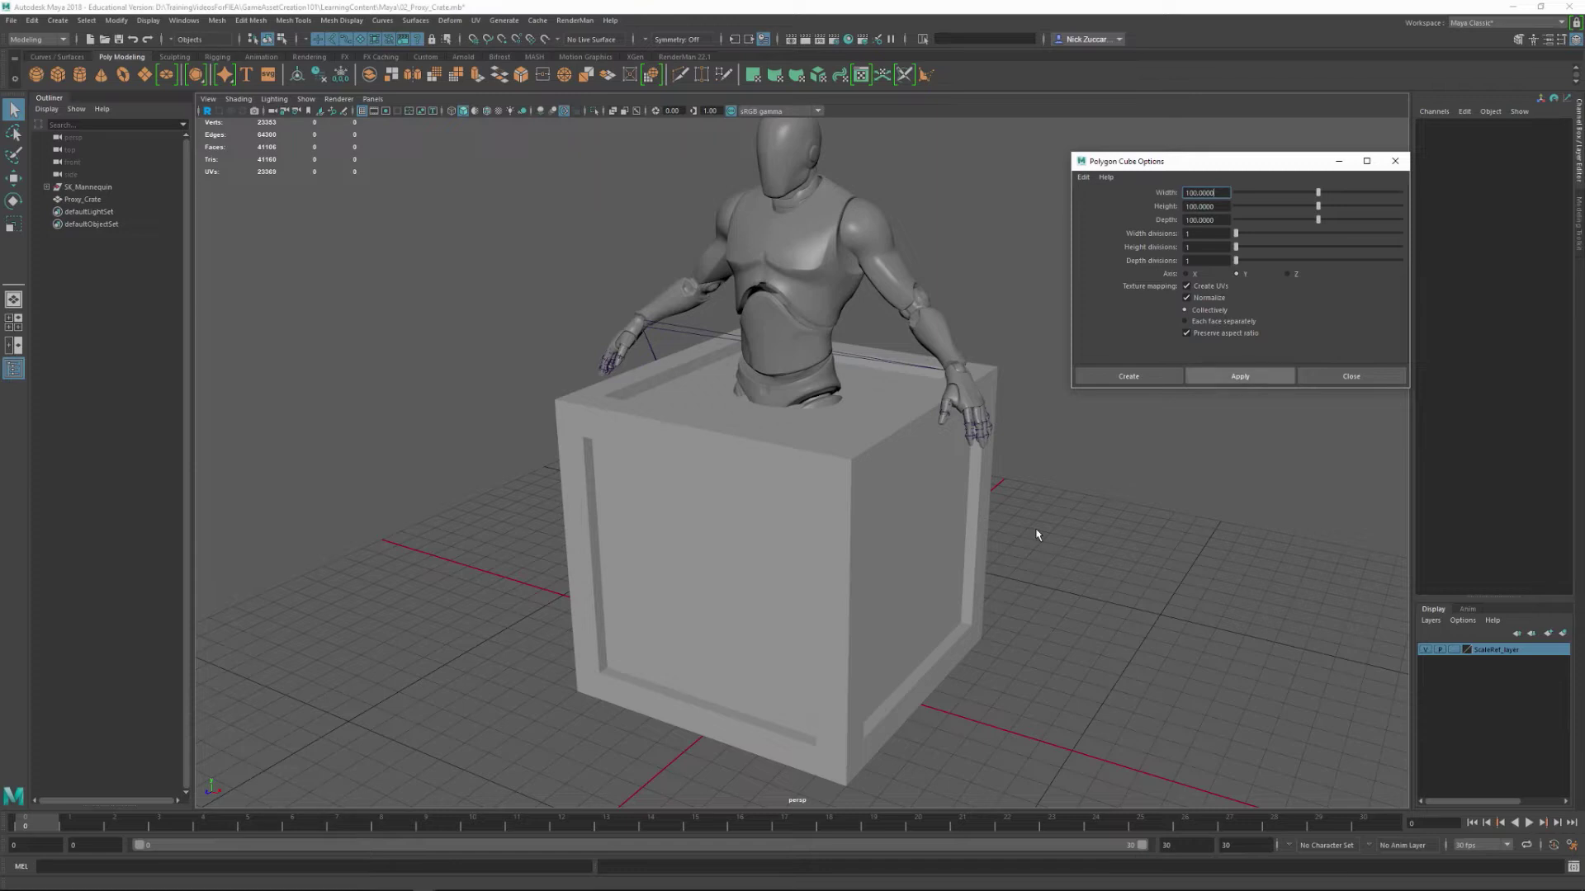
{"action": "left_click", "coordinate": [1240, 376]}
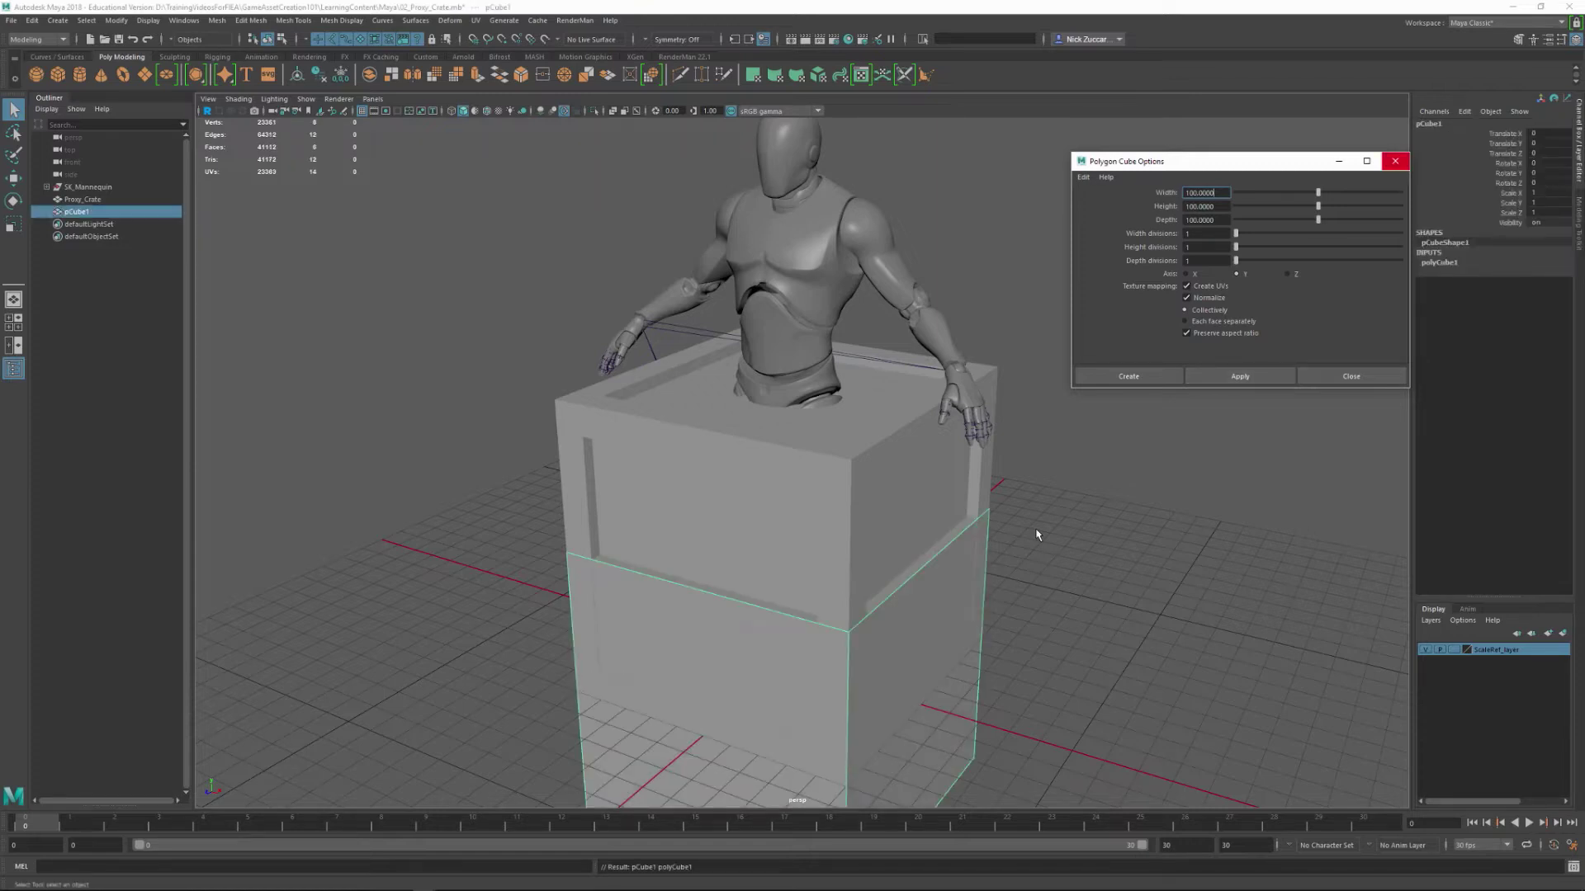
{"action": "left_click", "coordinate": [1395, 161]}
- Open the Move tool settings and raise the new cube to Translate Y 50 using grid snapping
{"action": "middle_click_drag", "start_coordinate": [1037, 535], "coordinate": [1037, 502], "text": "alt"}
{"action": "scroll", "coordinate": [1038, 535], "scroll_direction": "down", "scroll_amount": 3}
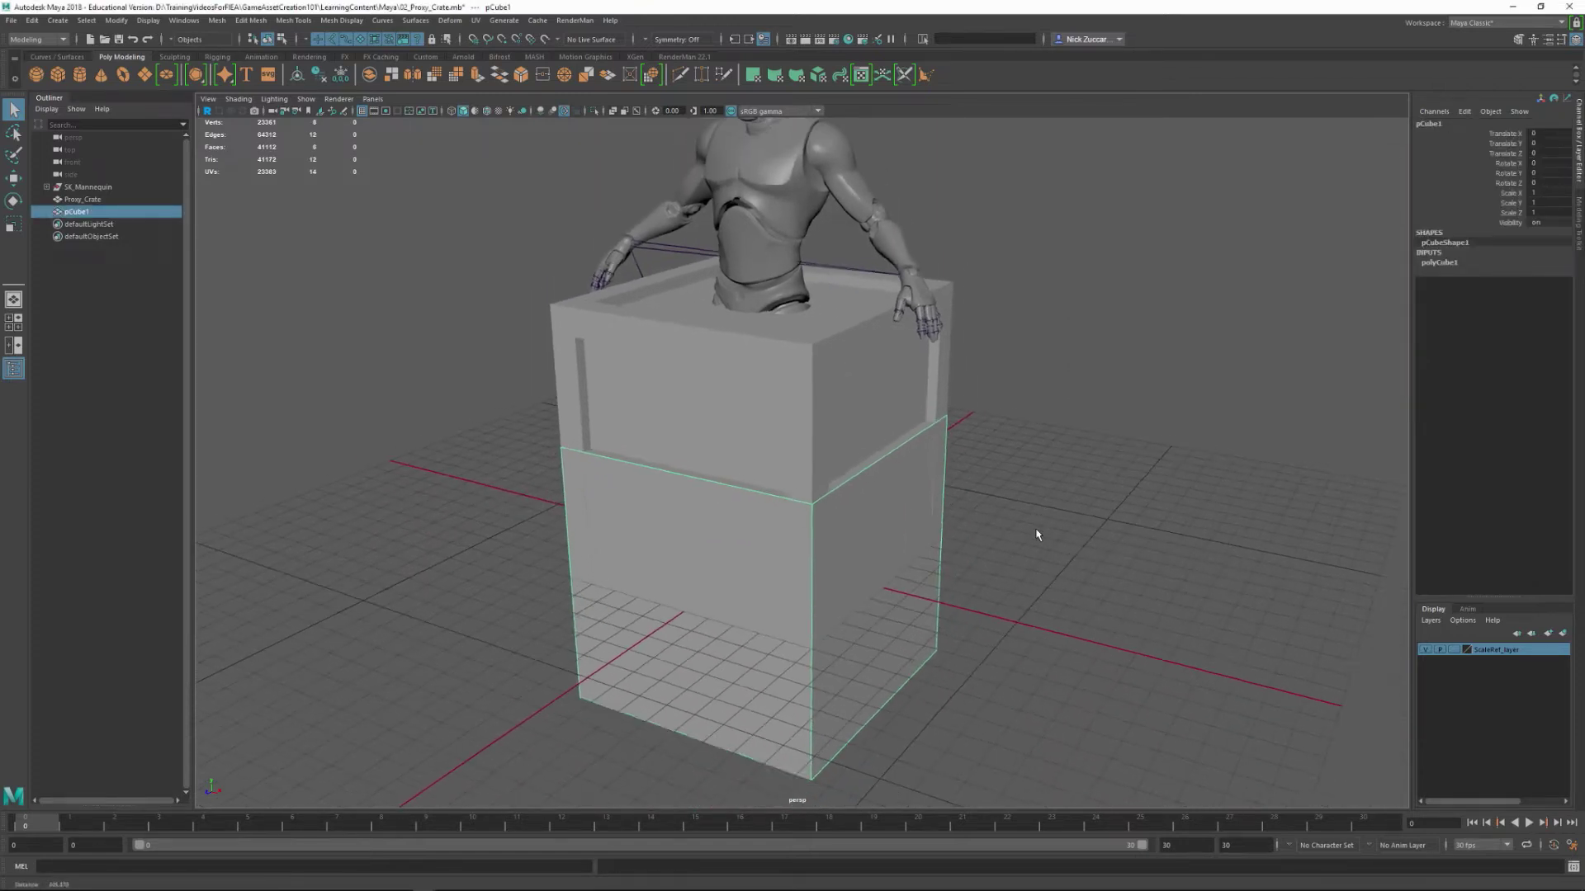
{"action": "key", "text": "w"}
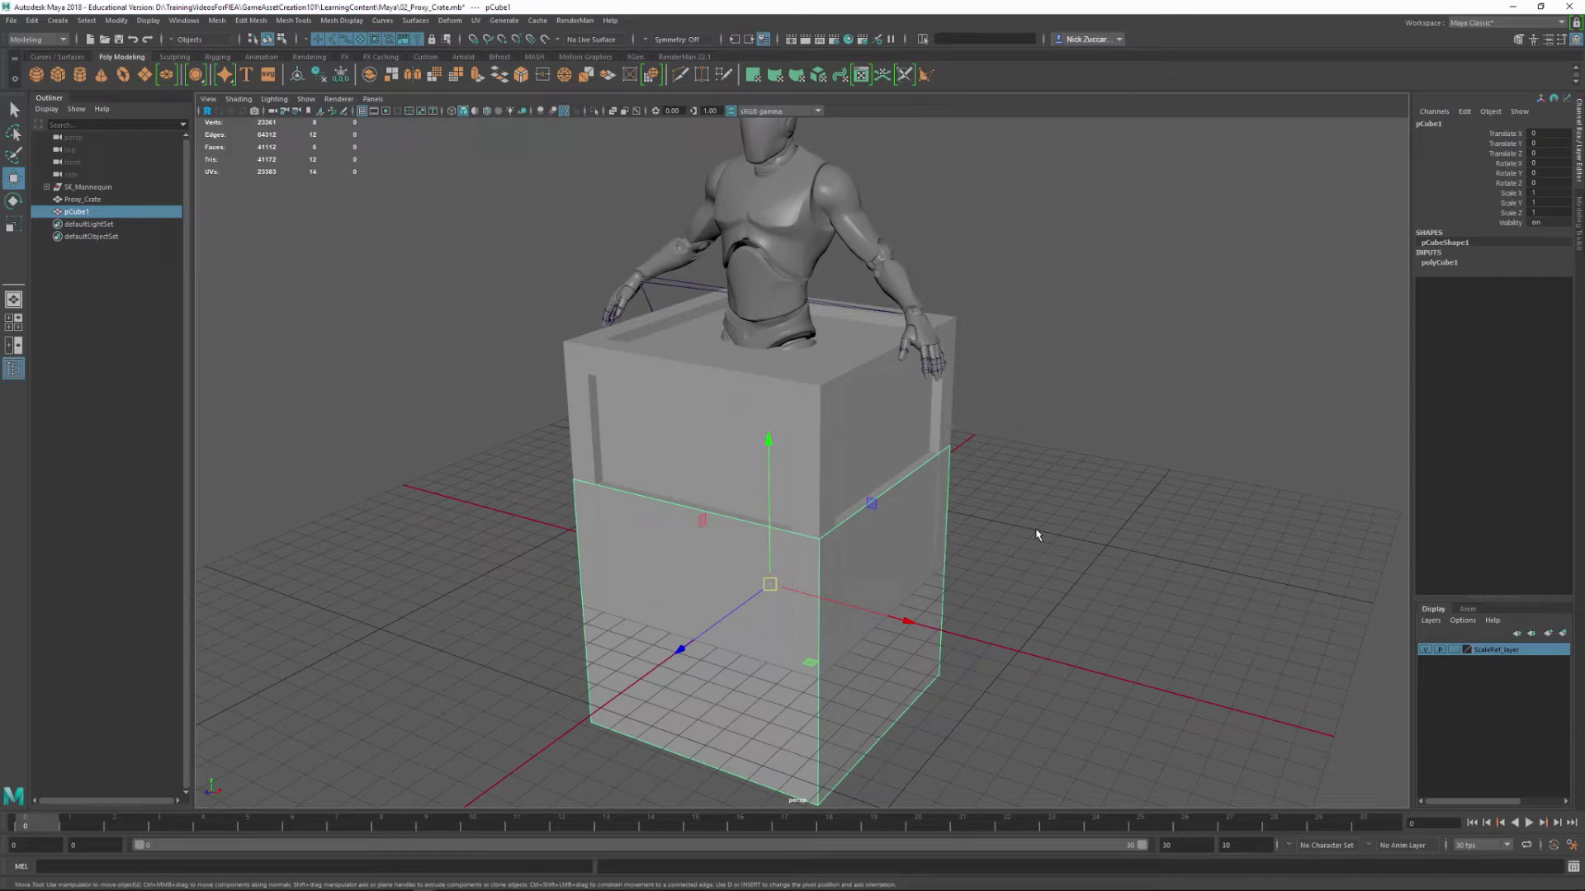
{"action": "key", "text": "ctrl+shift+t"}
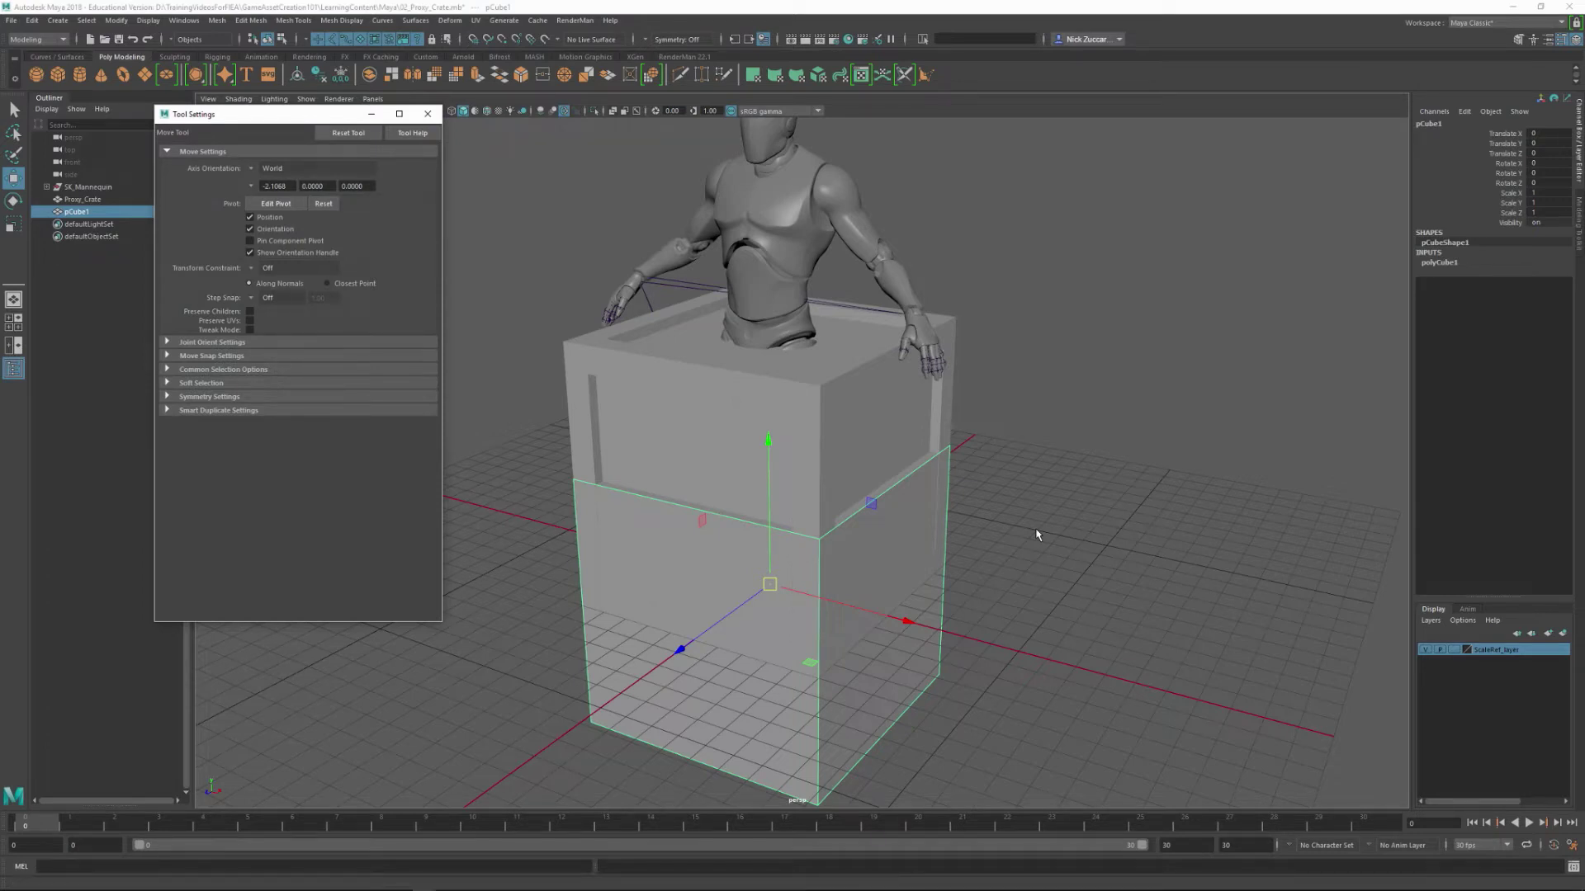
{"action": "mouse_move", "coordinate": [329, 114]}
{"action": "left_mouse_down"}
{"action": "mouse_move", "coordinate": [388, 191]}
{"action": "mouse_move", "coordinate": [387, 219]}
{"action": "left_mouse_up"}
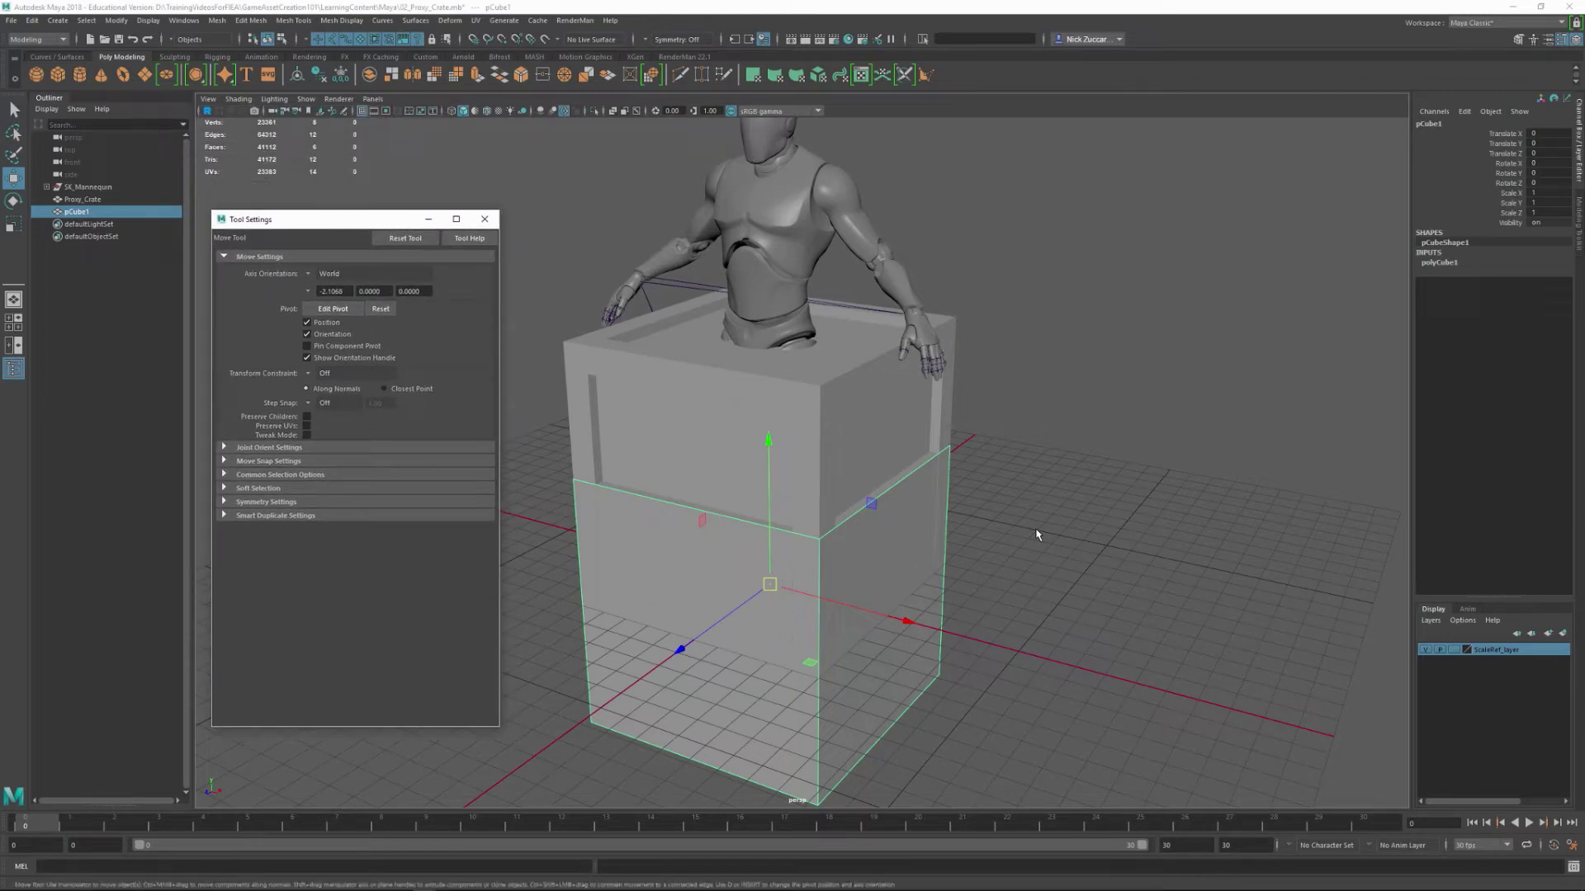
{"action": "key", "text": "x"}
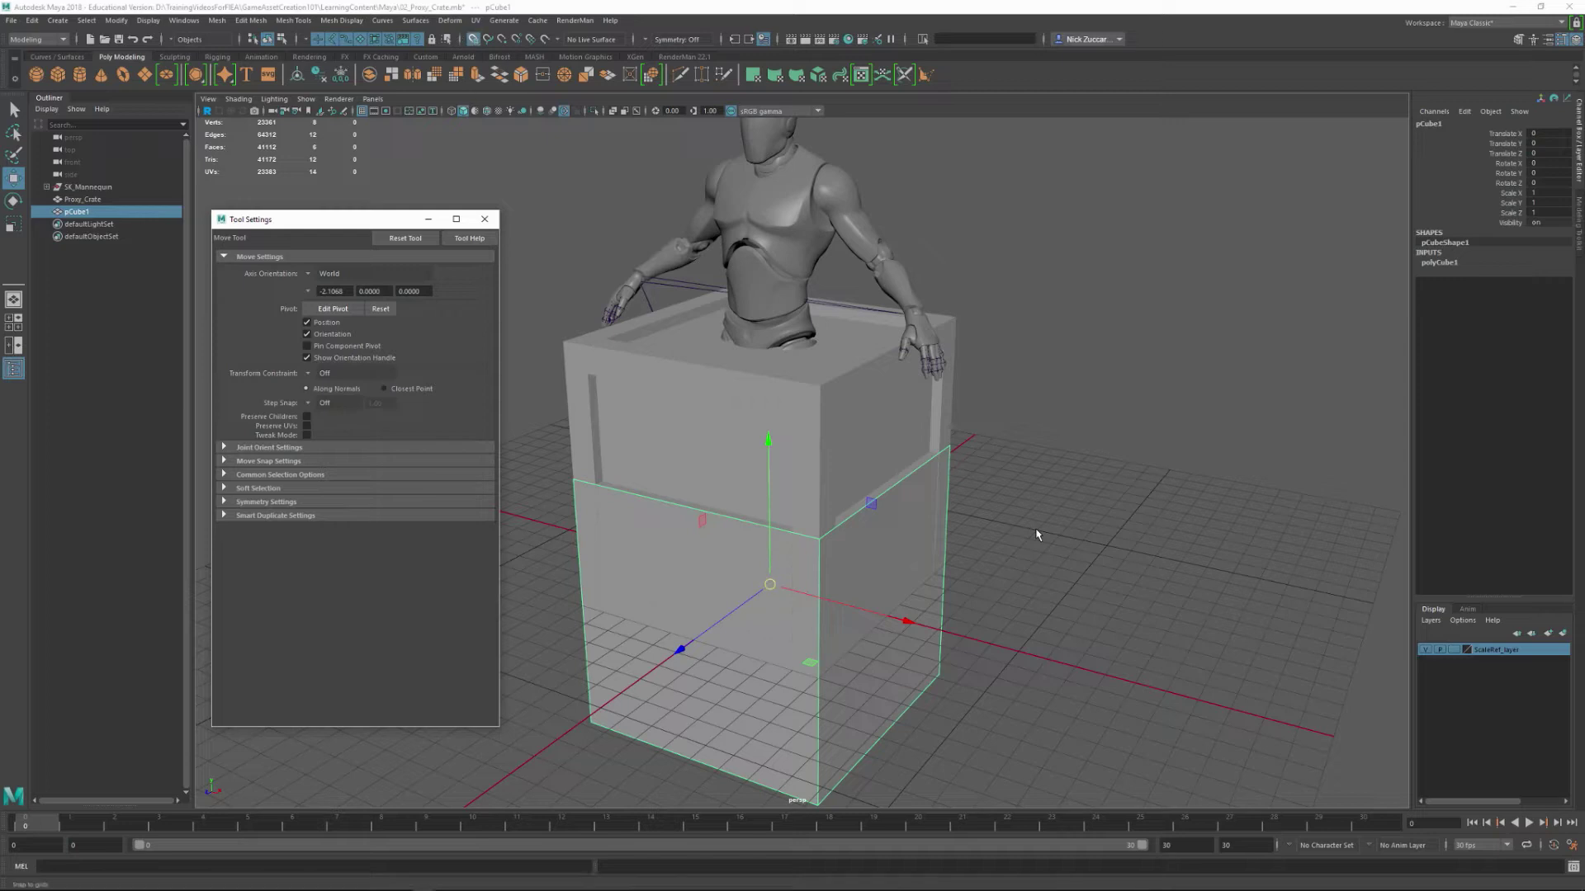
{"action": "middle_click_drag", "start_coordinate": [1038, 535], "coordinate": [1038, 535]}
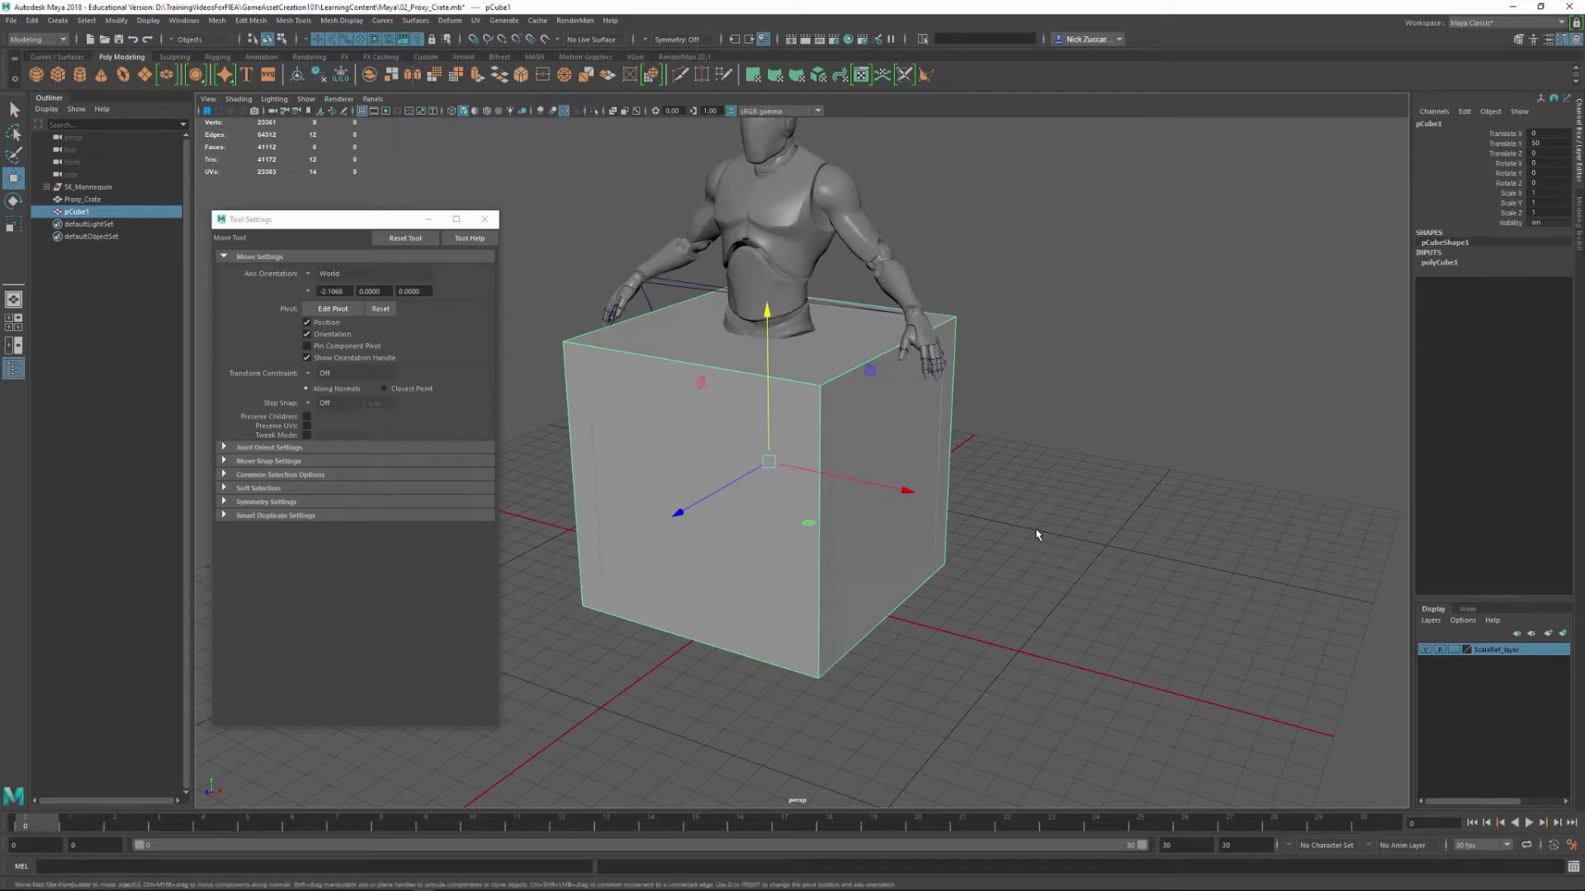
- Hide the Proxy_Crate object so that only the new cube and the mannequin are displayed
{"action": "key", "text": "Left"}
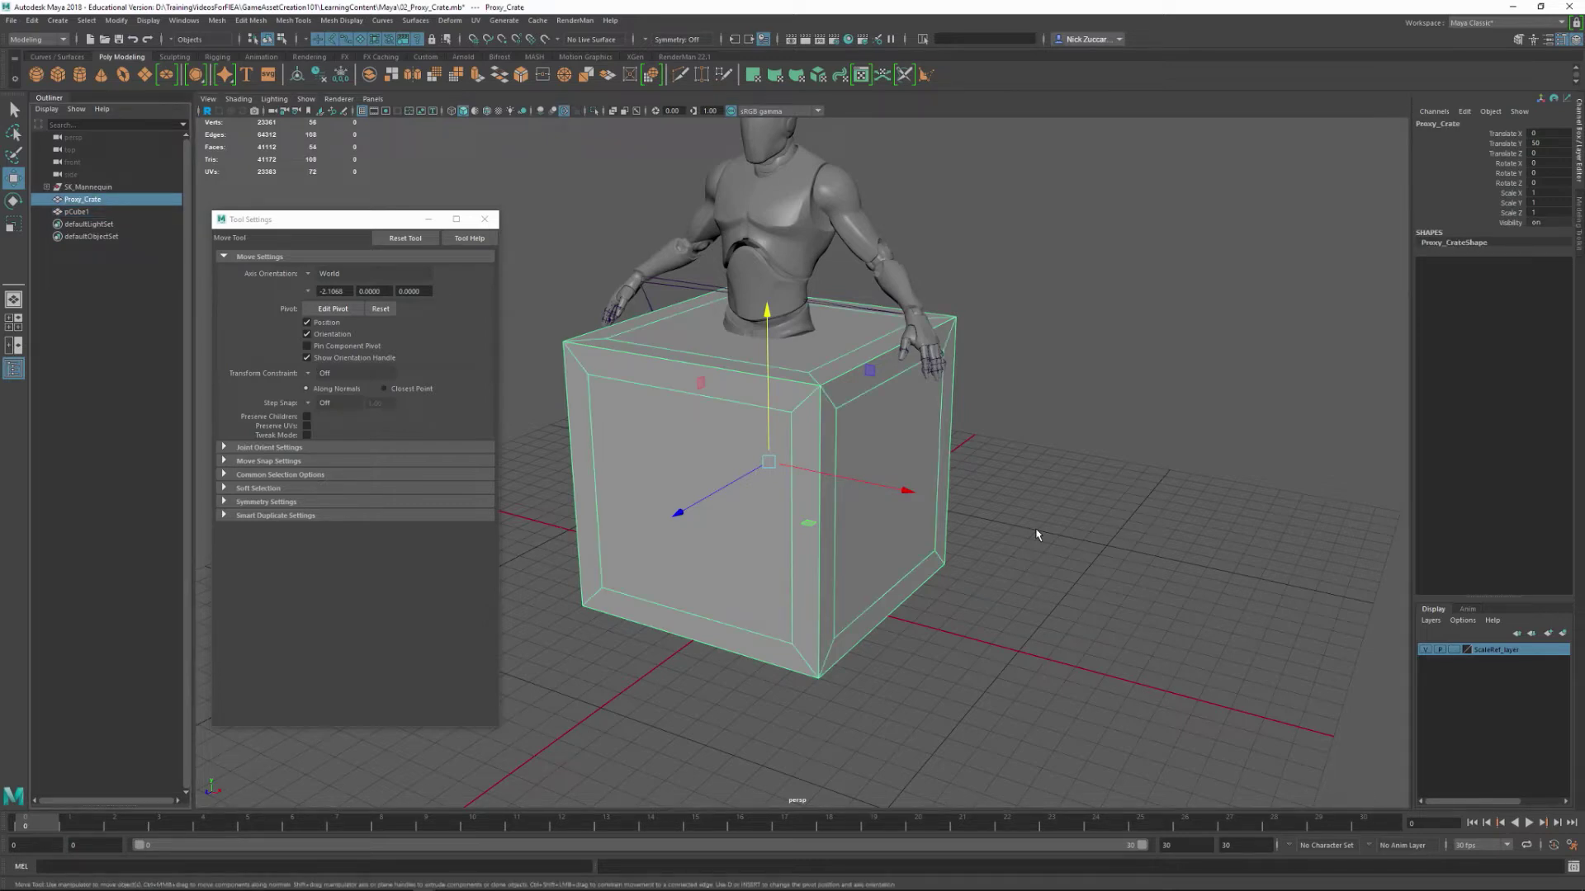
{"action": "key", "text": "ctrl+h"}
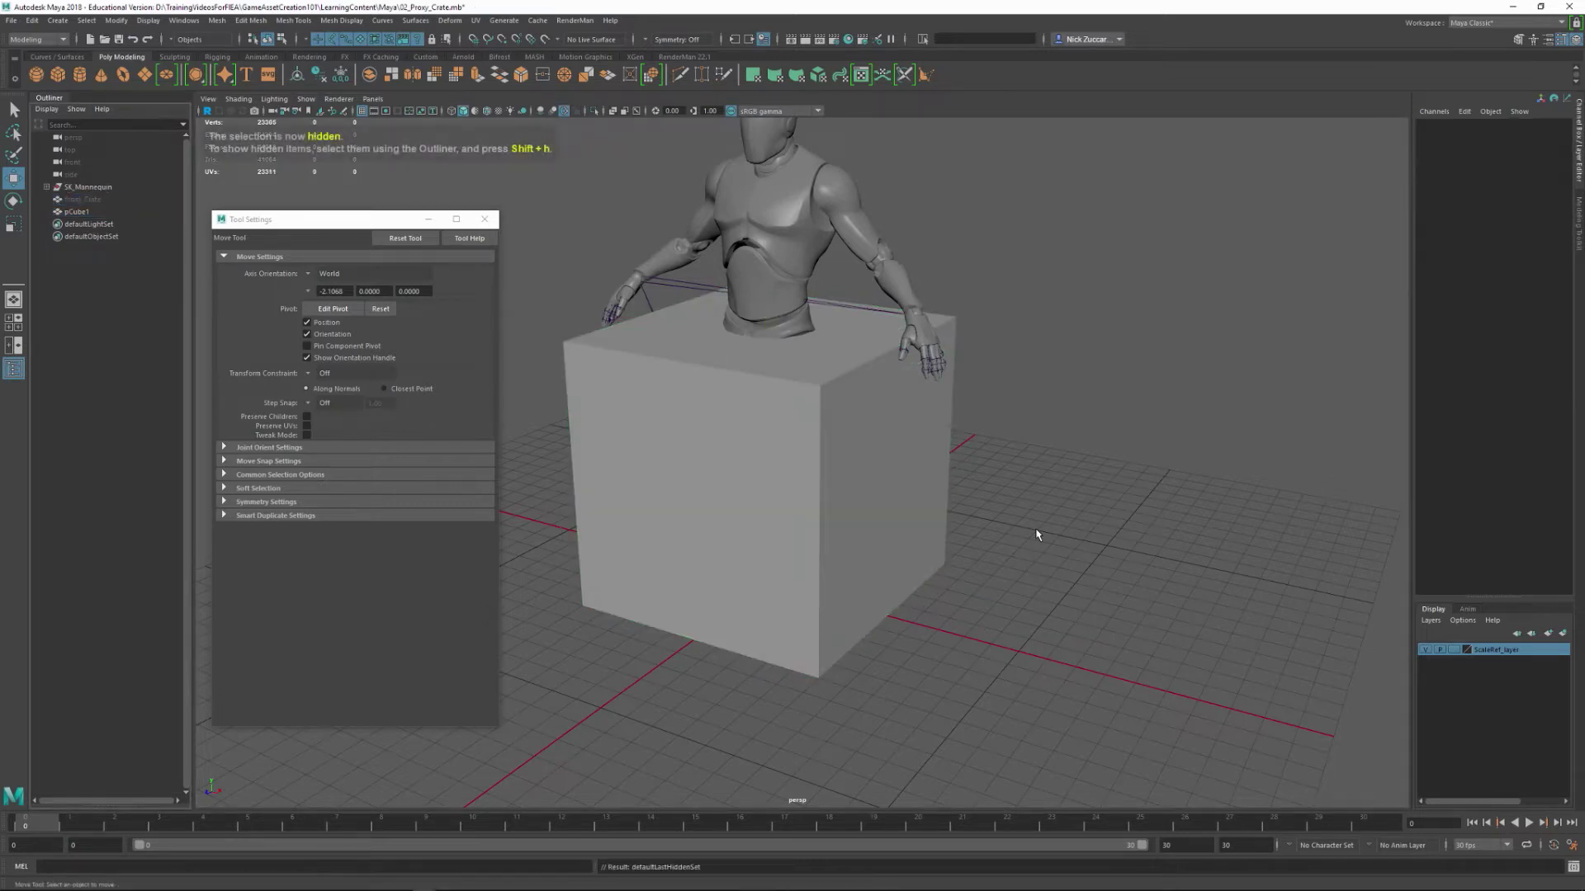
{"action": "left_click", "coordinate": [148, 20]}
{"action": "mouse_move", "coordinate": [164, 85]}
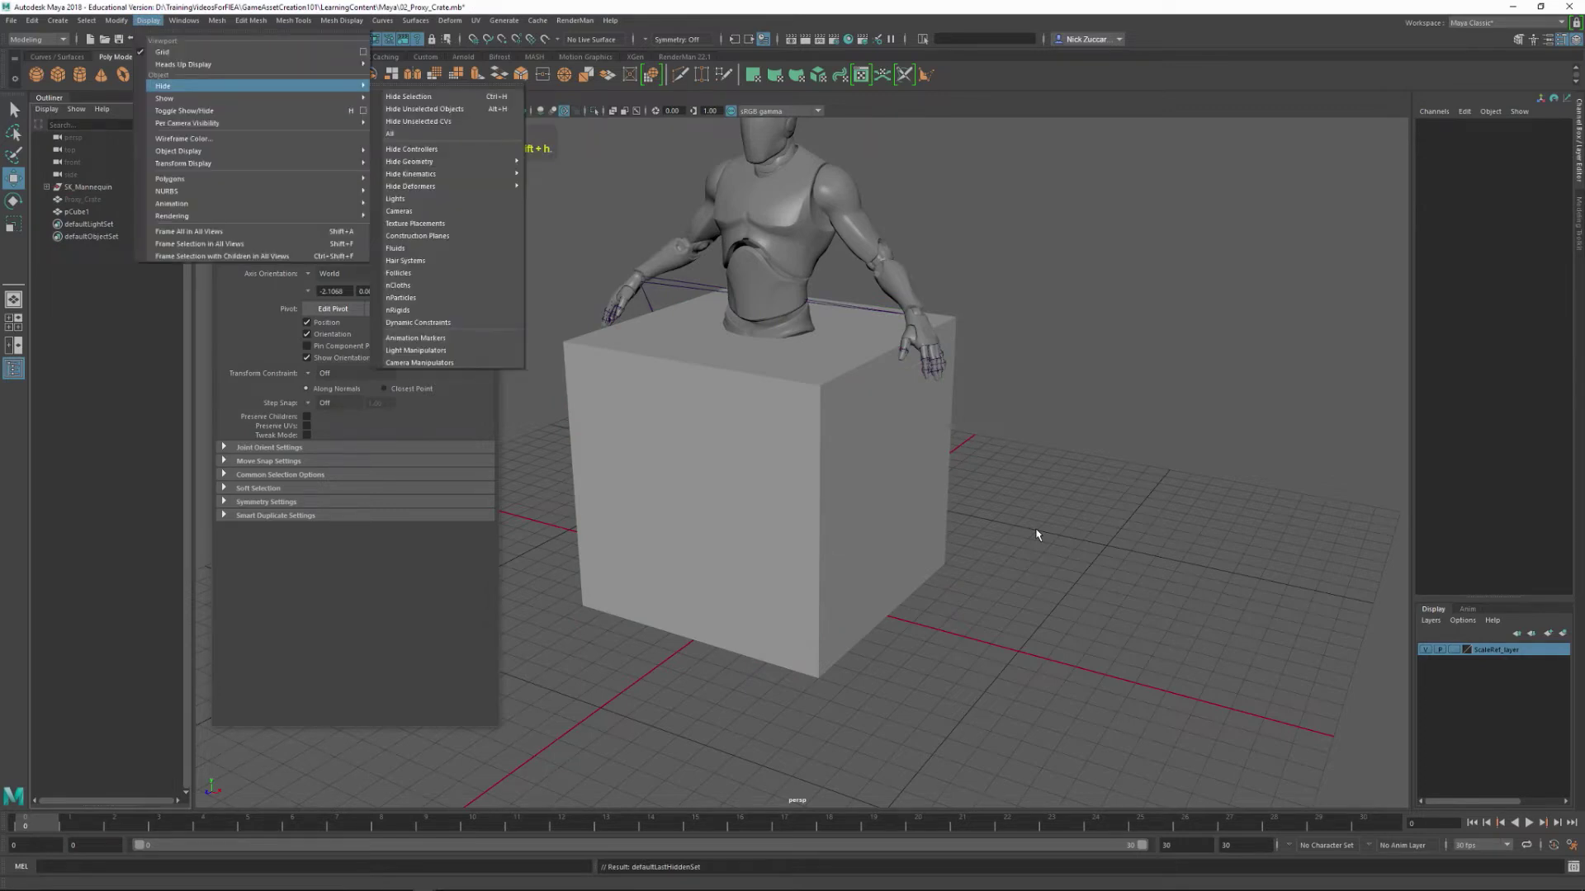
{"action": "key", "text": "Escape"}
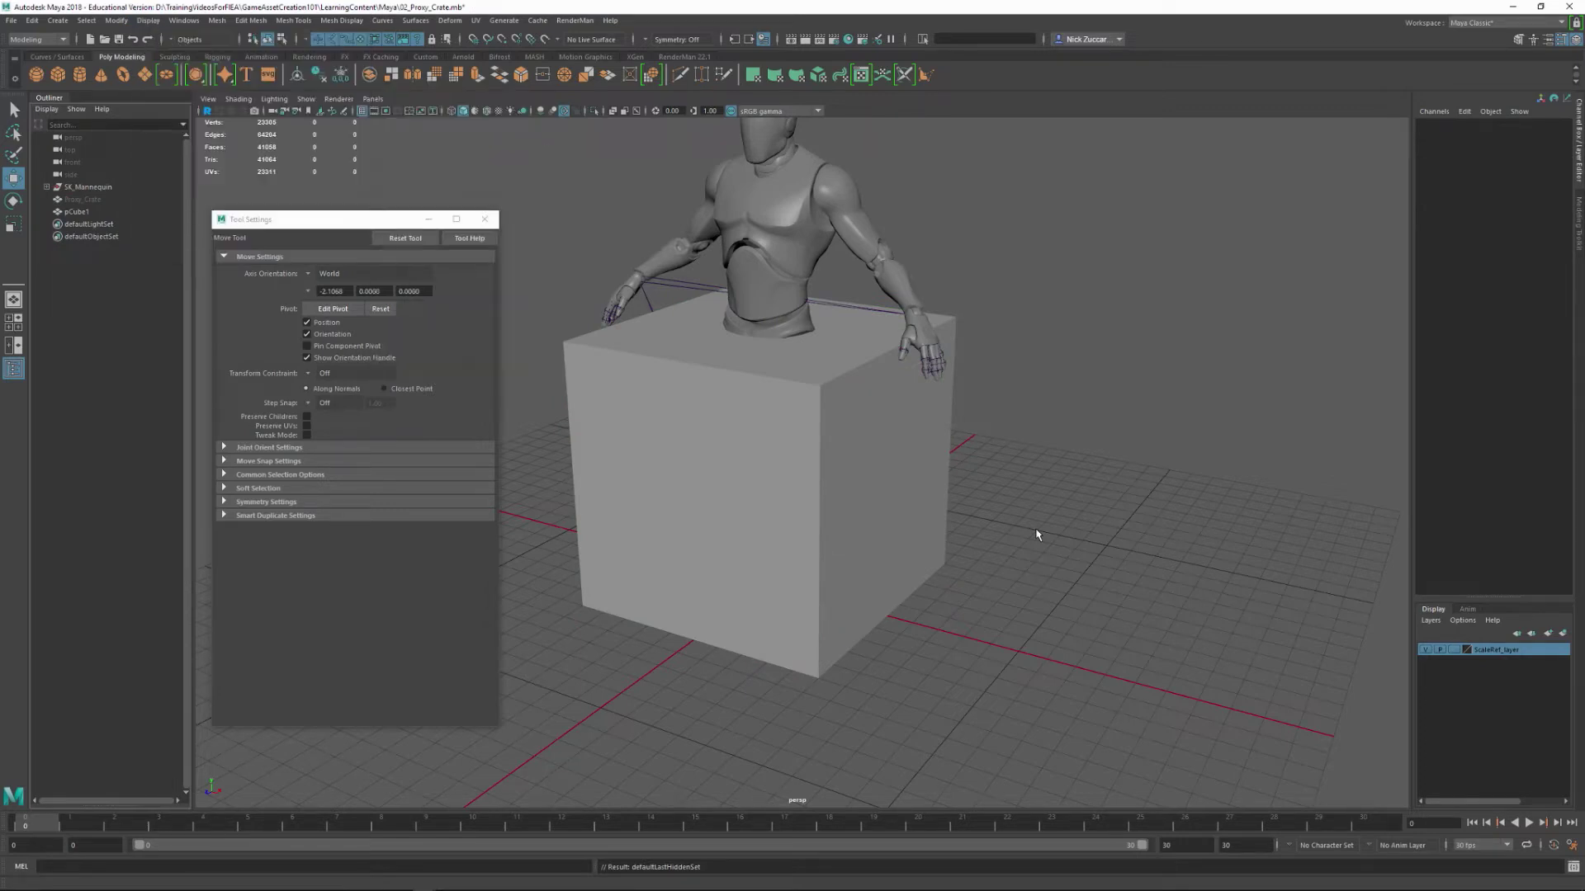
- Select the new cube and set its polyCube Depth to 10 to make a thin upright panel
{"action": "left_click_drag", "start_coordinate": [1038, 535], "coordinate": [1038, 535], "text": "alt"}
{"action": "left_click", "coordinate": [825, 536]}
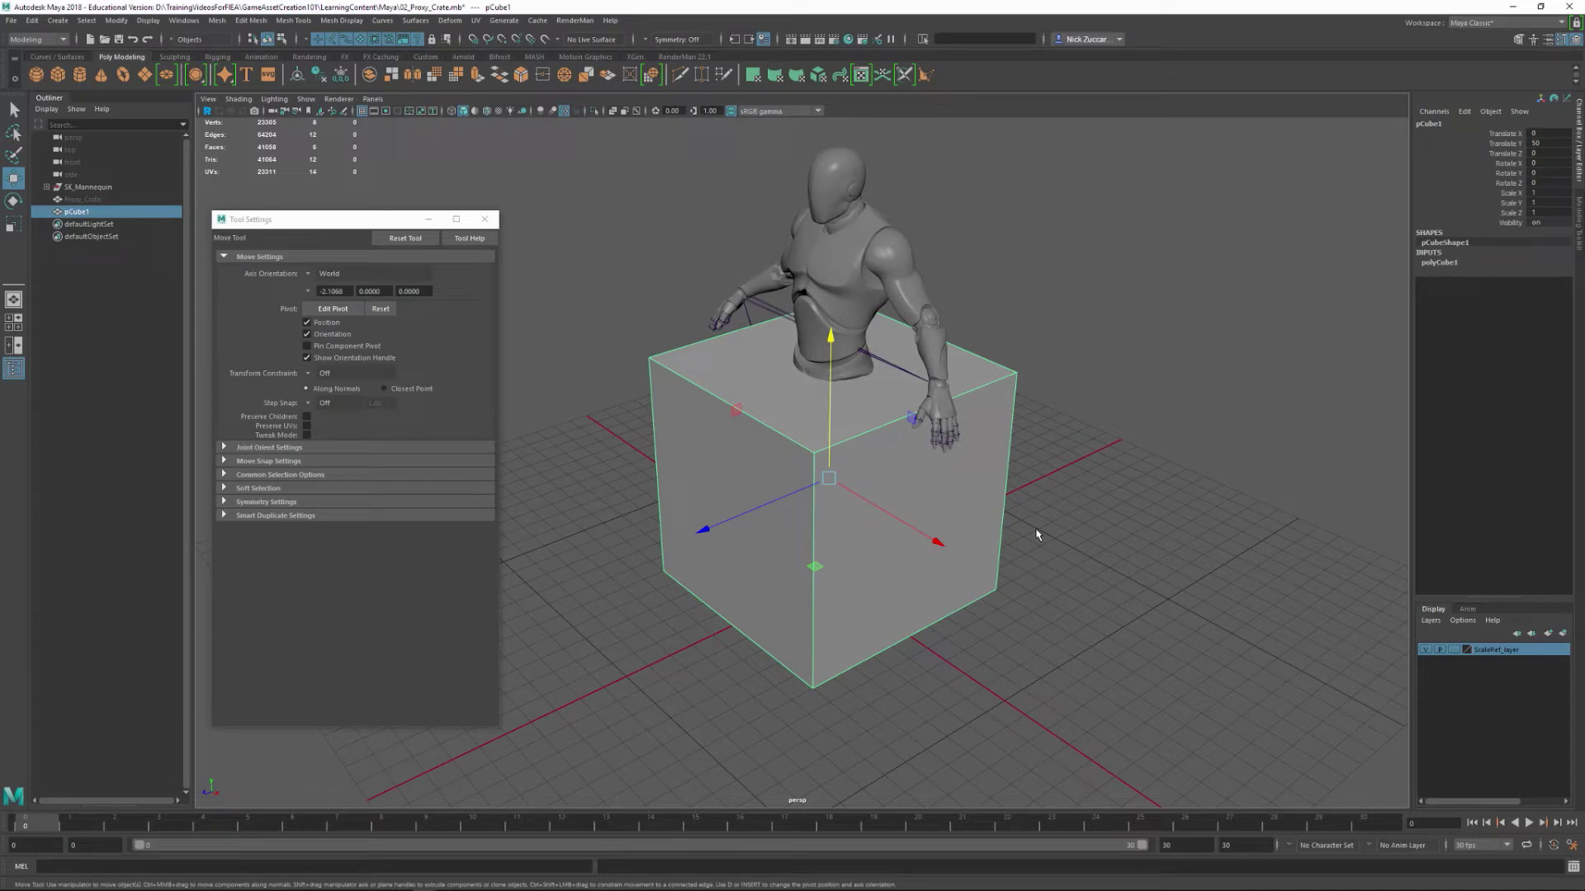
{"action": "left_click", "coordinate": [1441, 263]}
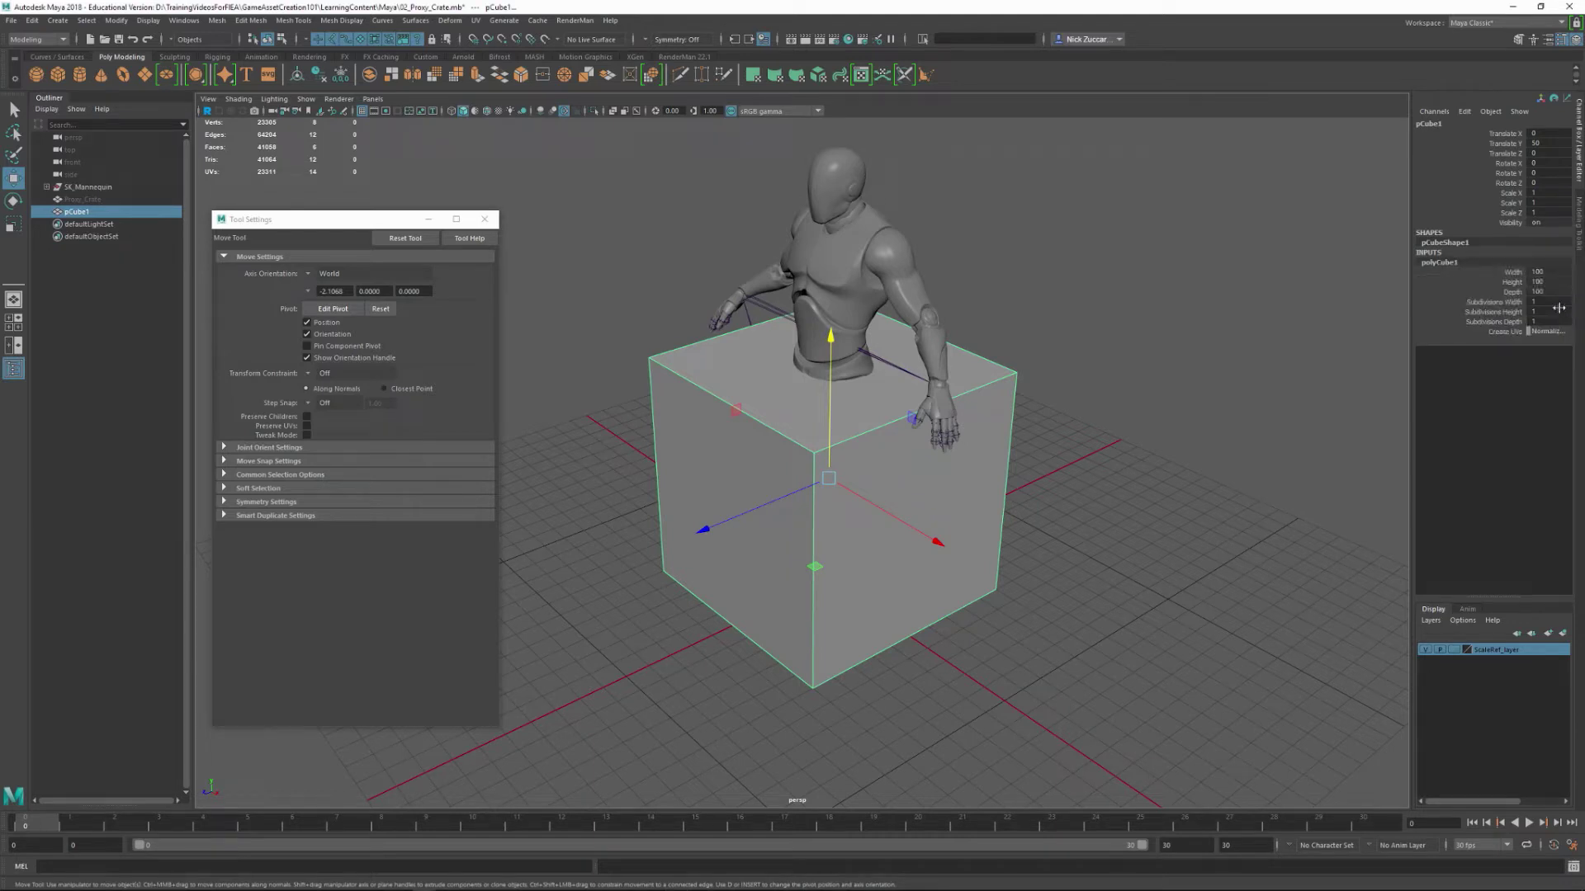
{"action": "left_click", "coordinate": [1514, 293]}
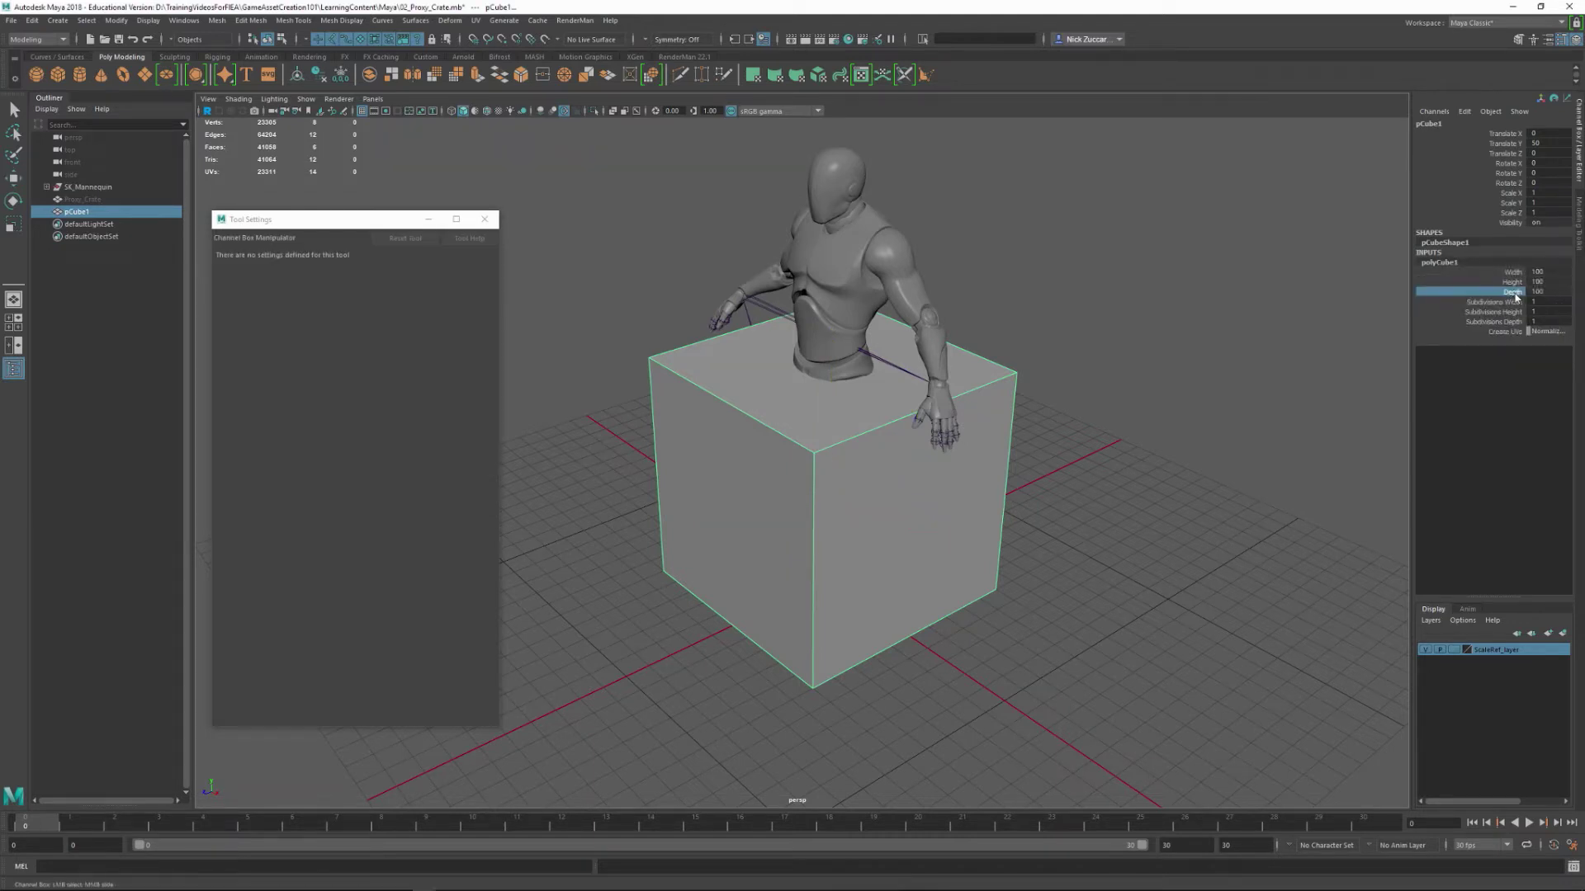
{"action": "middle_click_drag", "start_coordinate": [1323, 330], "coordinate": [780, 287]}
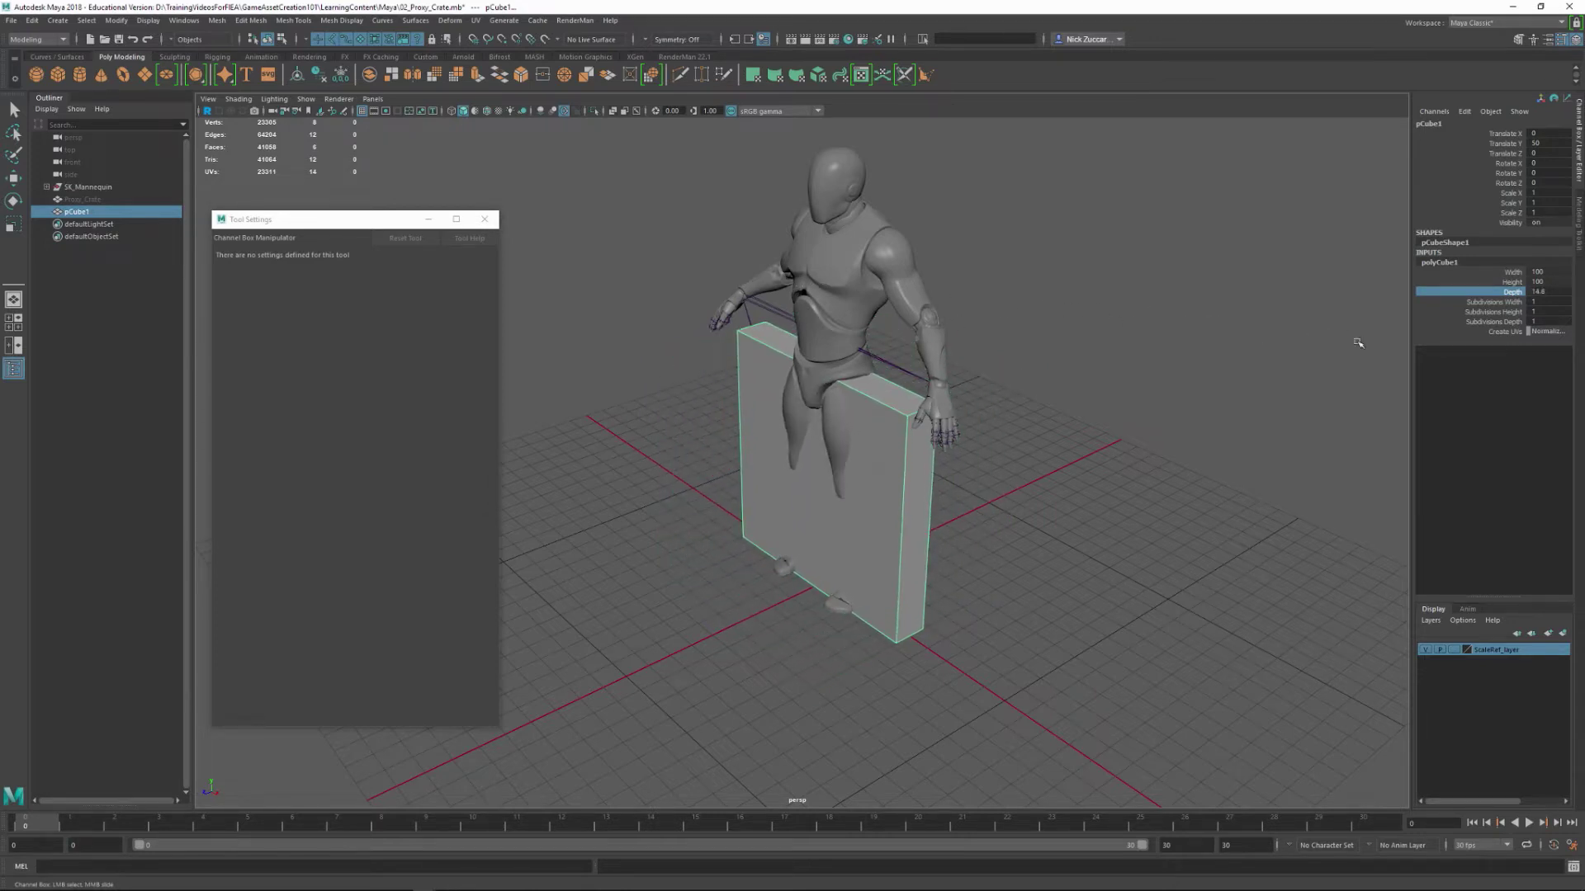
{"action": "double_click", "coordinate": [1540, 291]}
{"action": "type", "text": "10"}
{"action": "key", "text": "Return"}
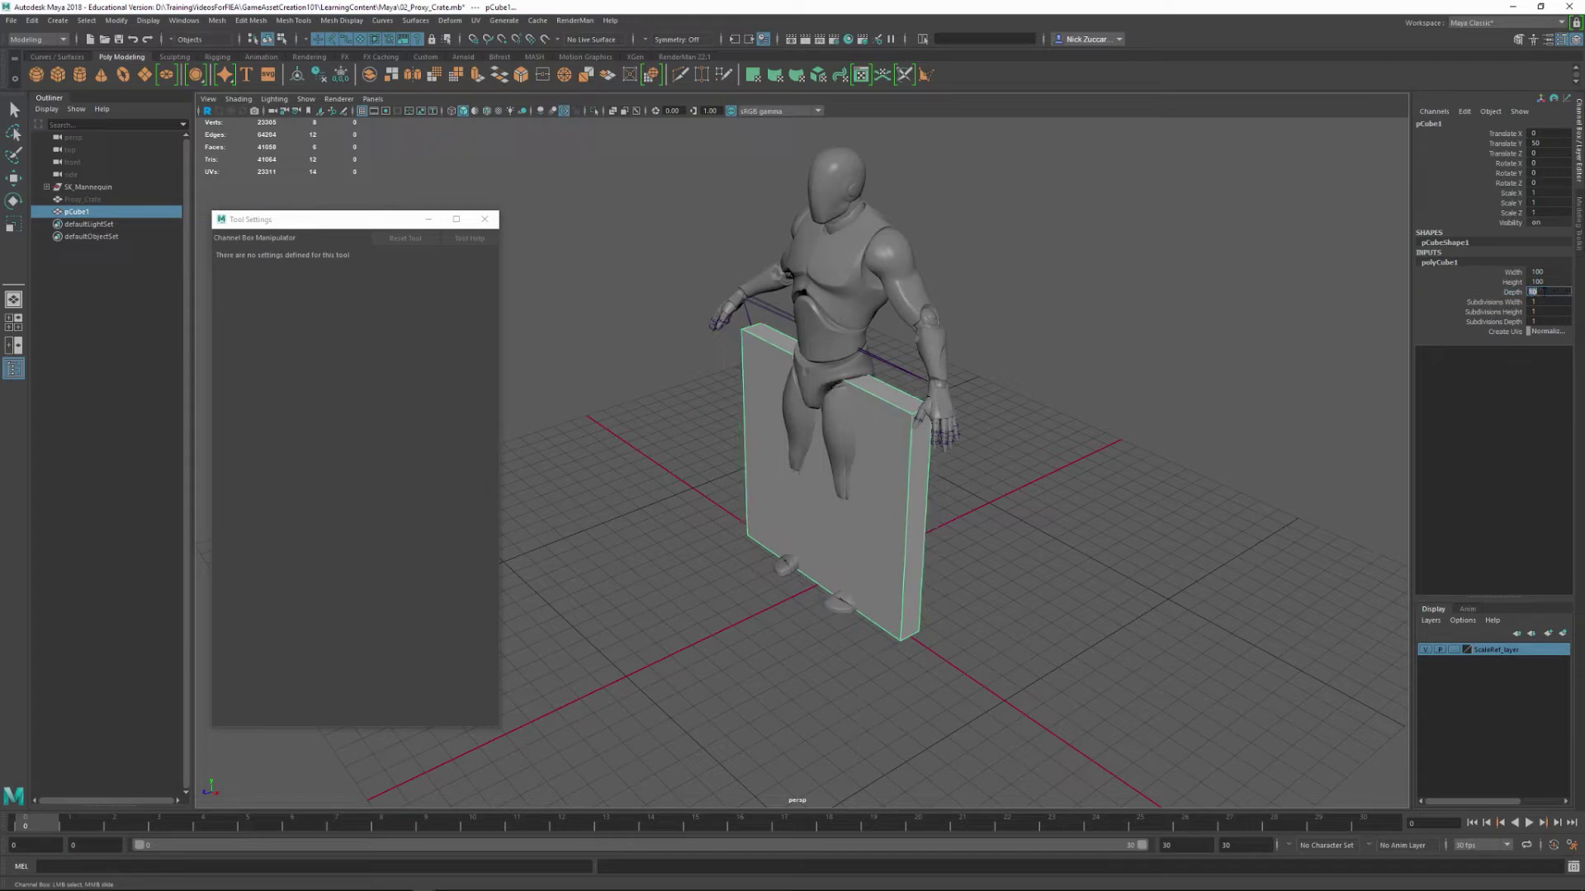
- Slide the panel forward along Z to 70 and unhide the Proxy_Crate object
{"action": "key", "text": "w"}
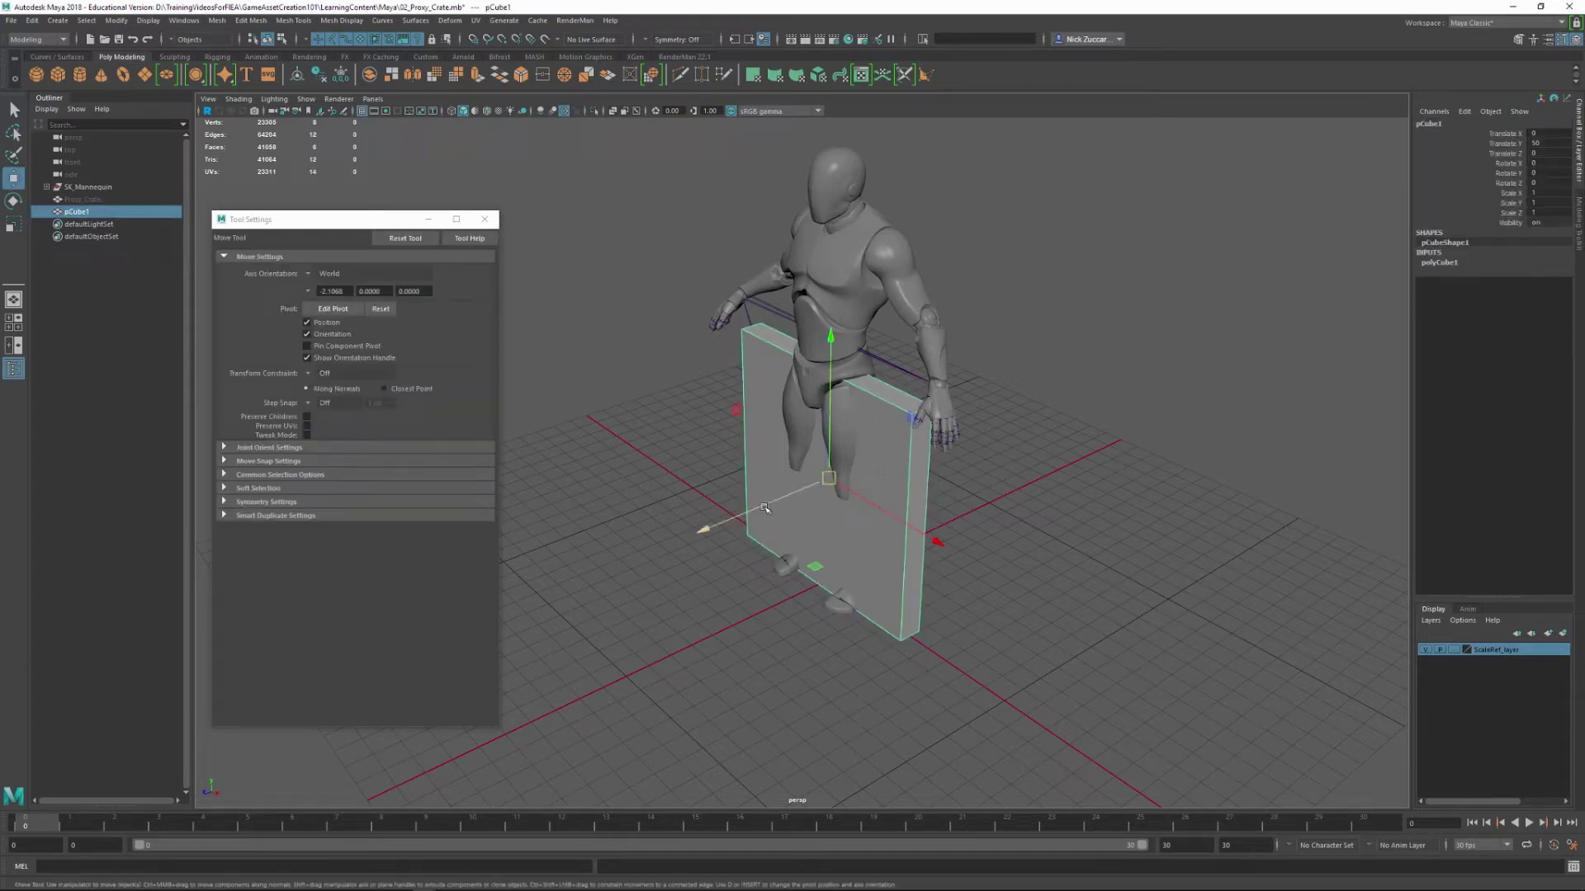
{"action": "left_click_drag", "start_coordinate": [757, 507], "coordinate": [689, 527]}
{"action": "left_click", "coordinate": [93, 200]}
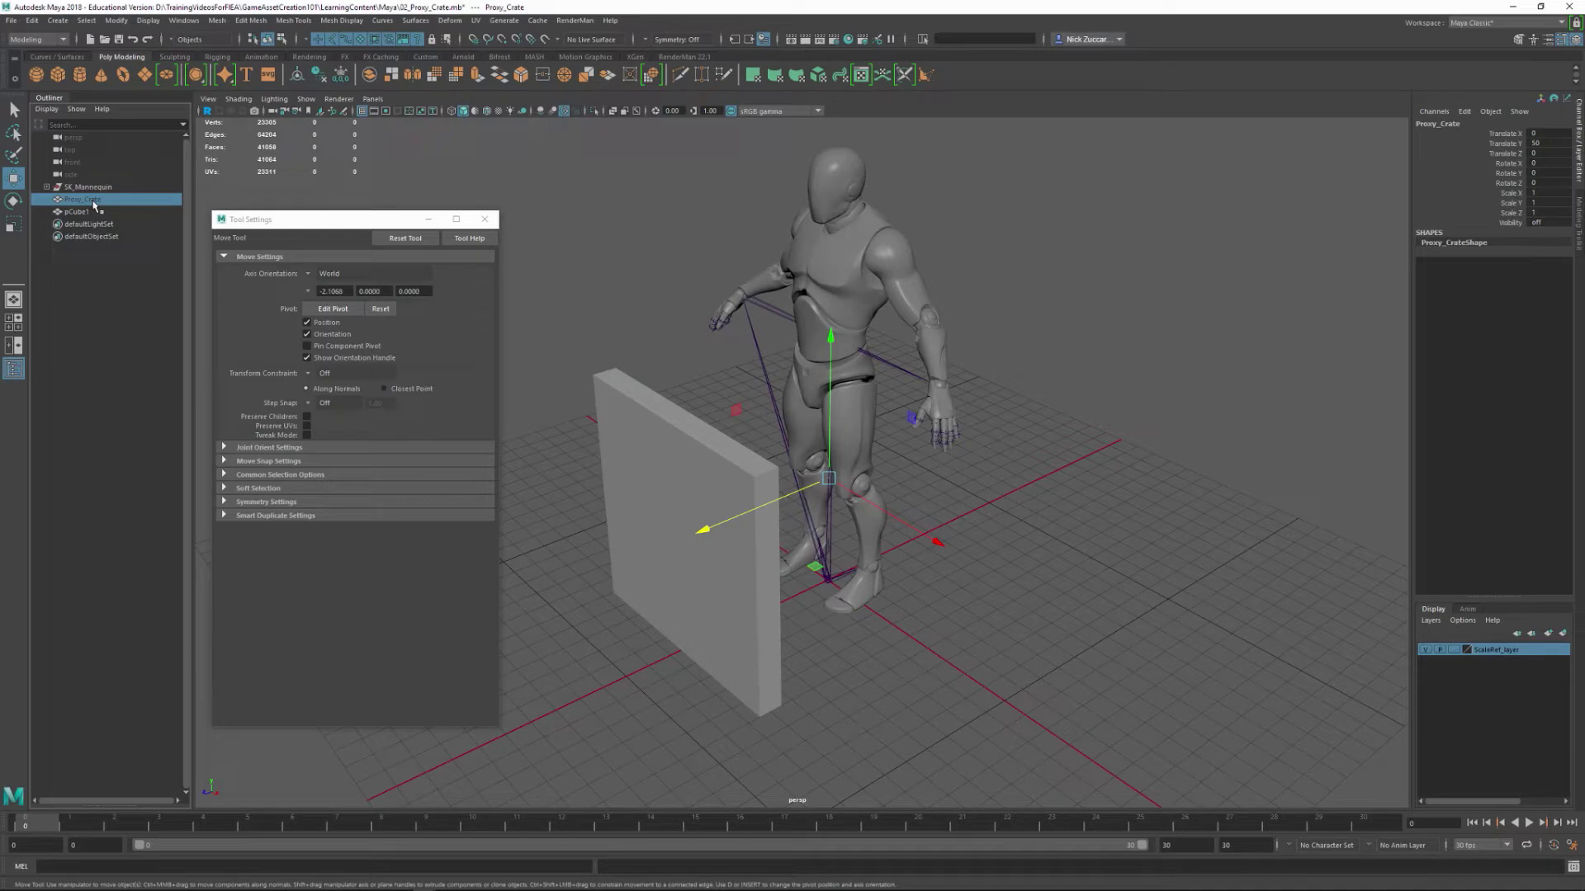
{"action": "key", "text": "shift+h"}
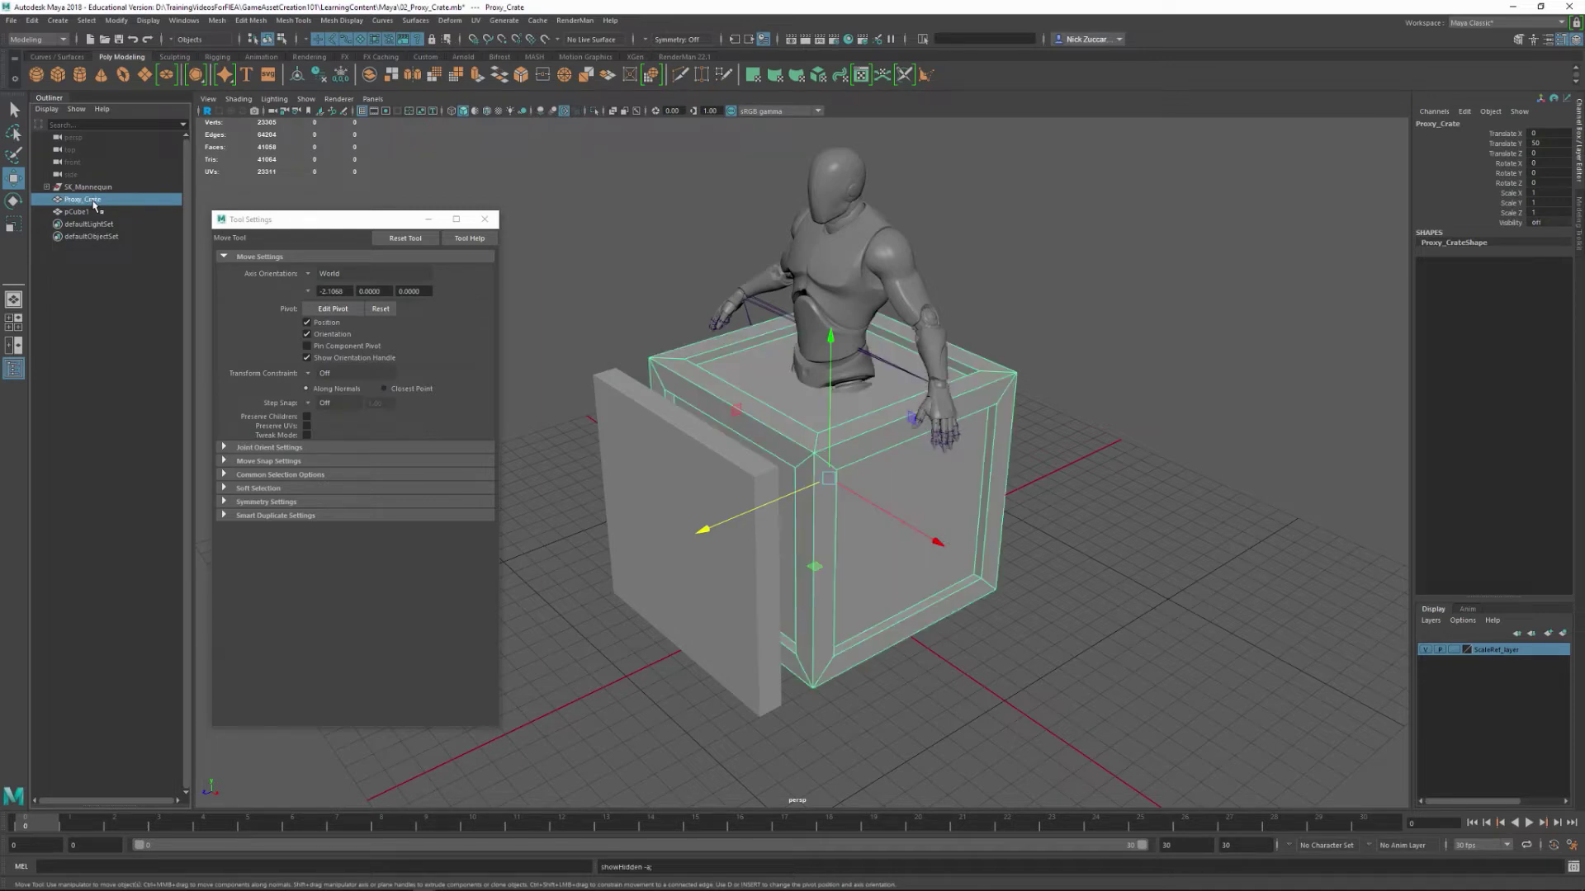
- Reselect the panel and grid-snap it back along Z to Translate Z 50
{"action": "left_click", "coordinate": [81, 211]}
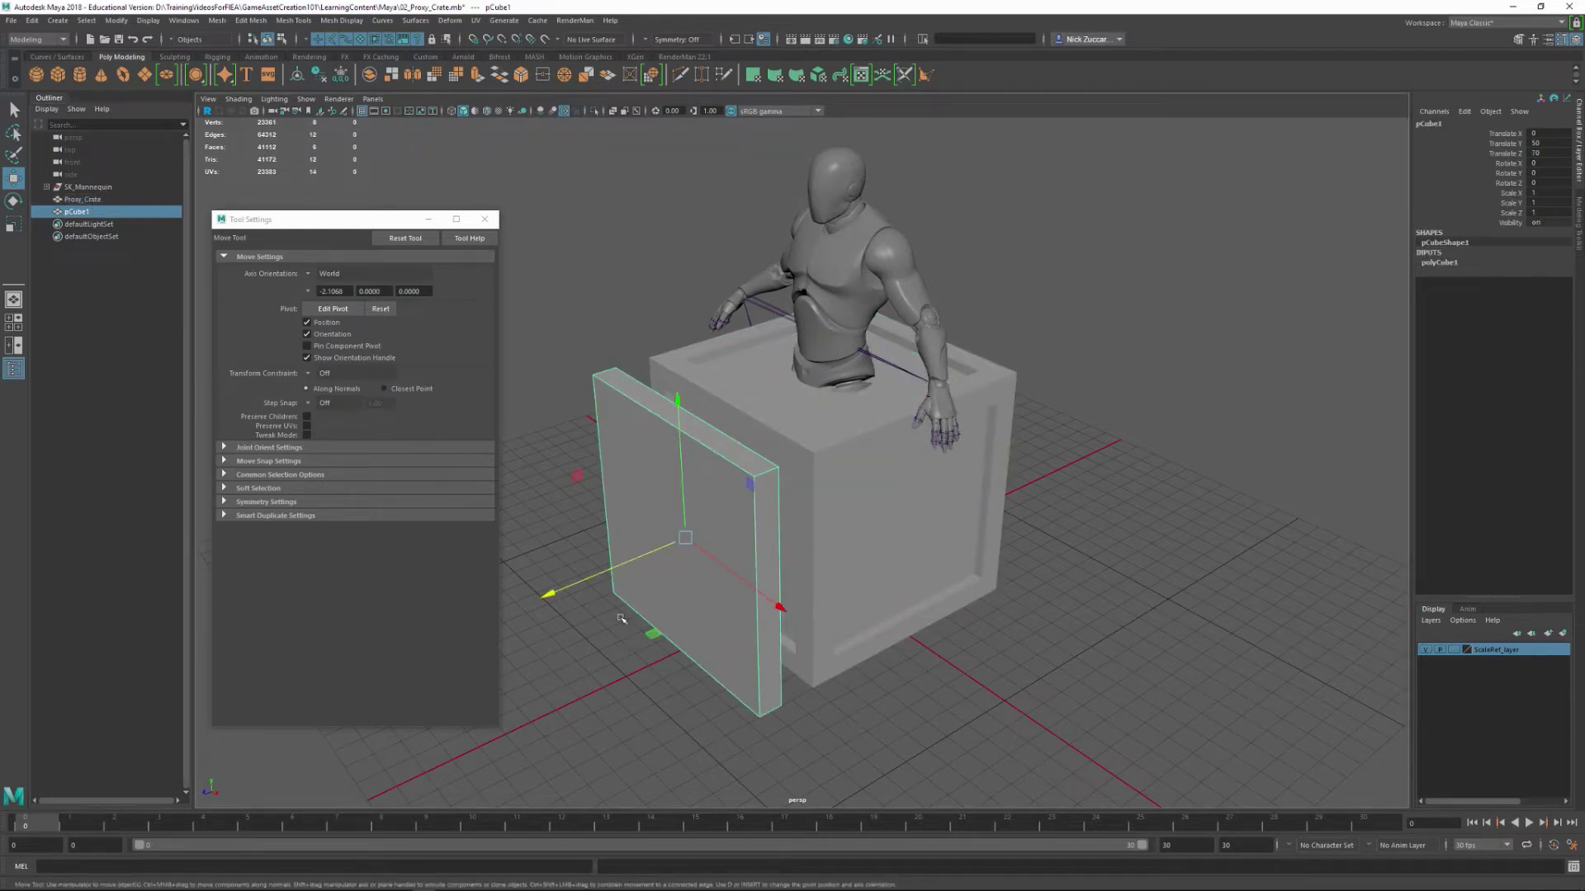
{"action": "key", "text": "x"}
{"action": "left_click_drag", "start_coordinate": [622, 566], "coordinate": [751, 507]}
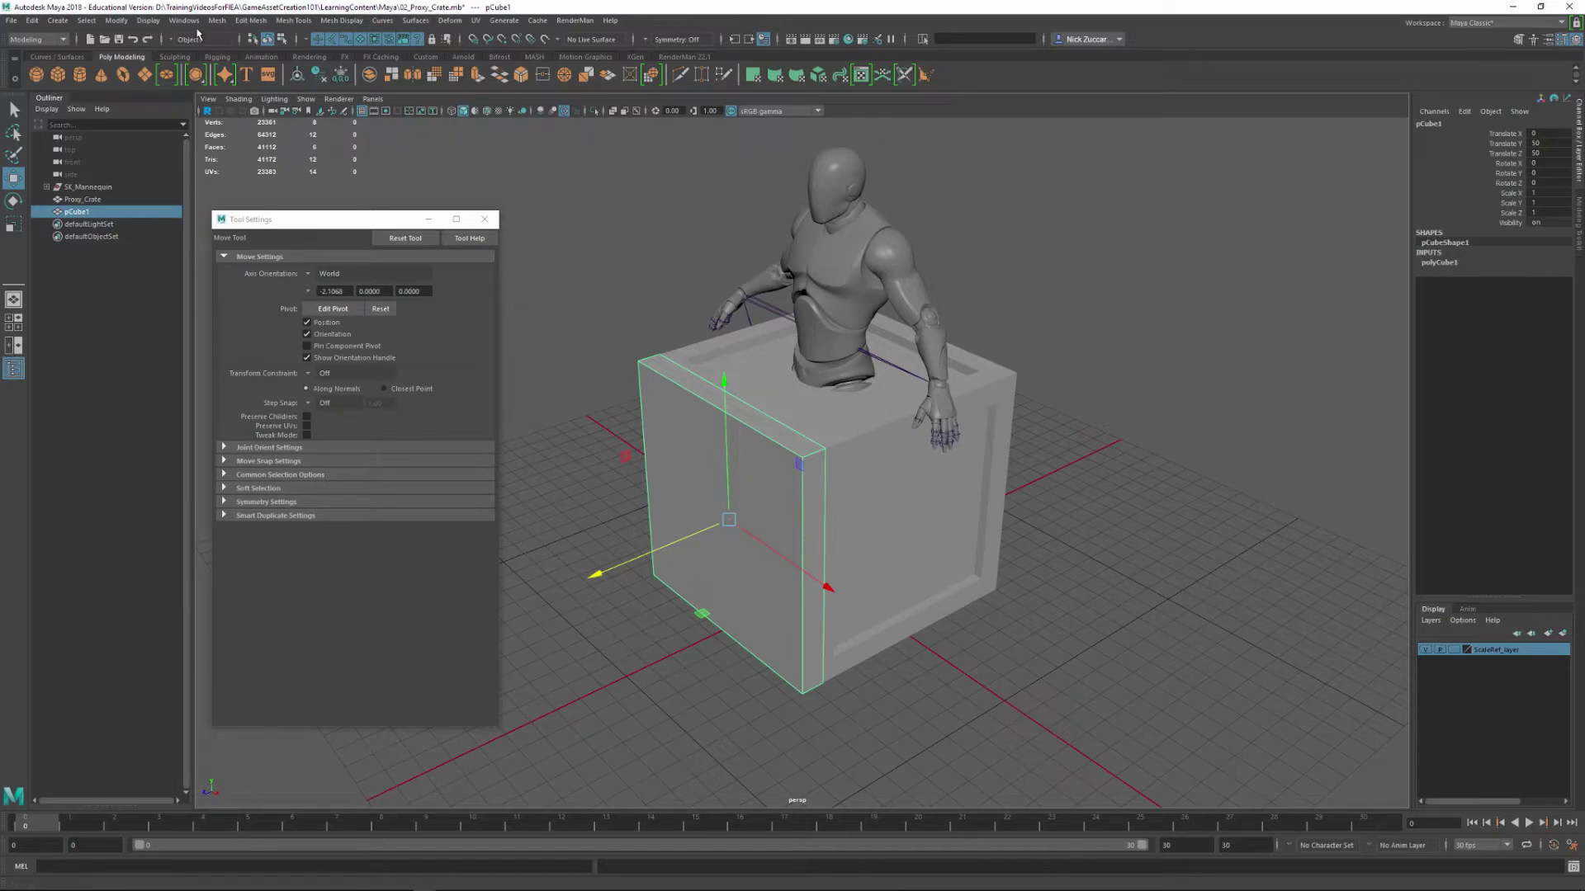
- Open the grid options and apply 20 subdivisions to the viewport grid
{"action": "left_click", "coordinate": [147, 20]}
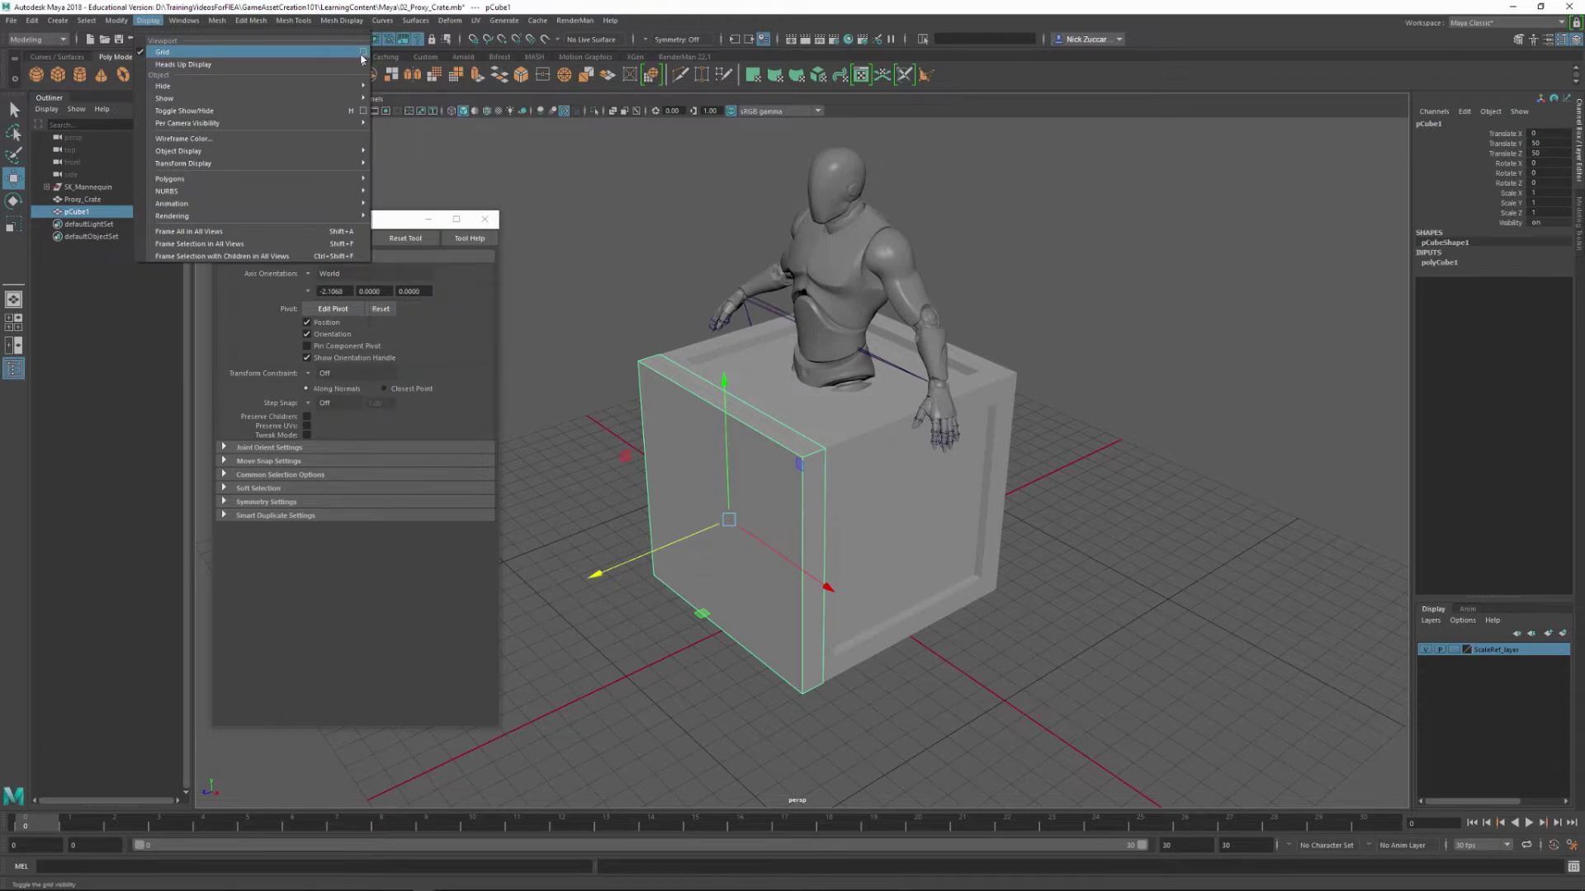
{"action": "left_click", "coordinate": [364, 53]}
{"action": "double_click", "coordinate": [1194, 237]}
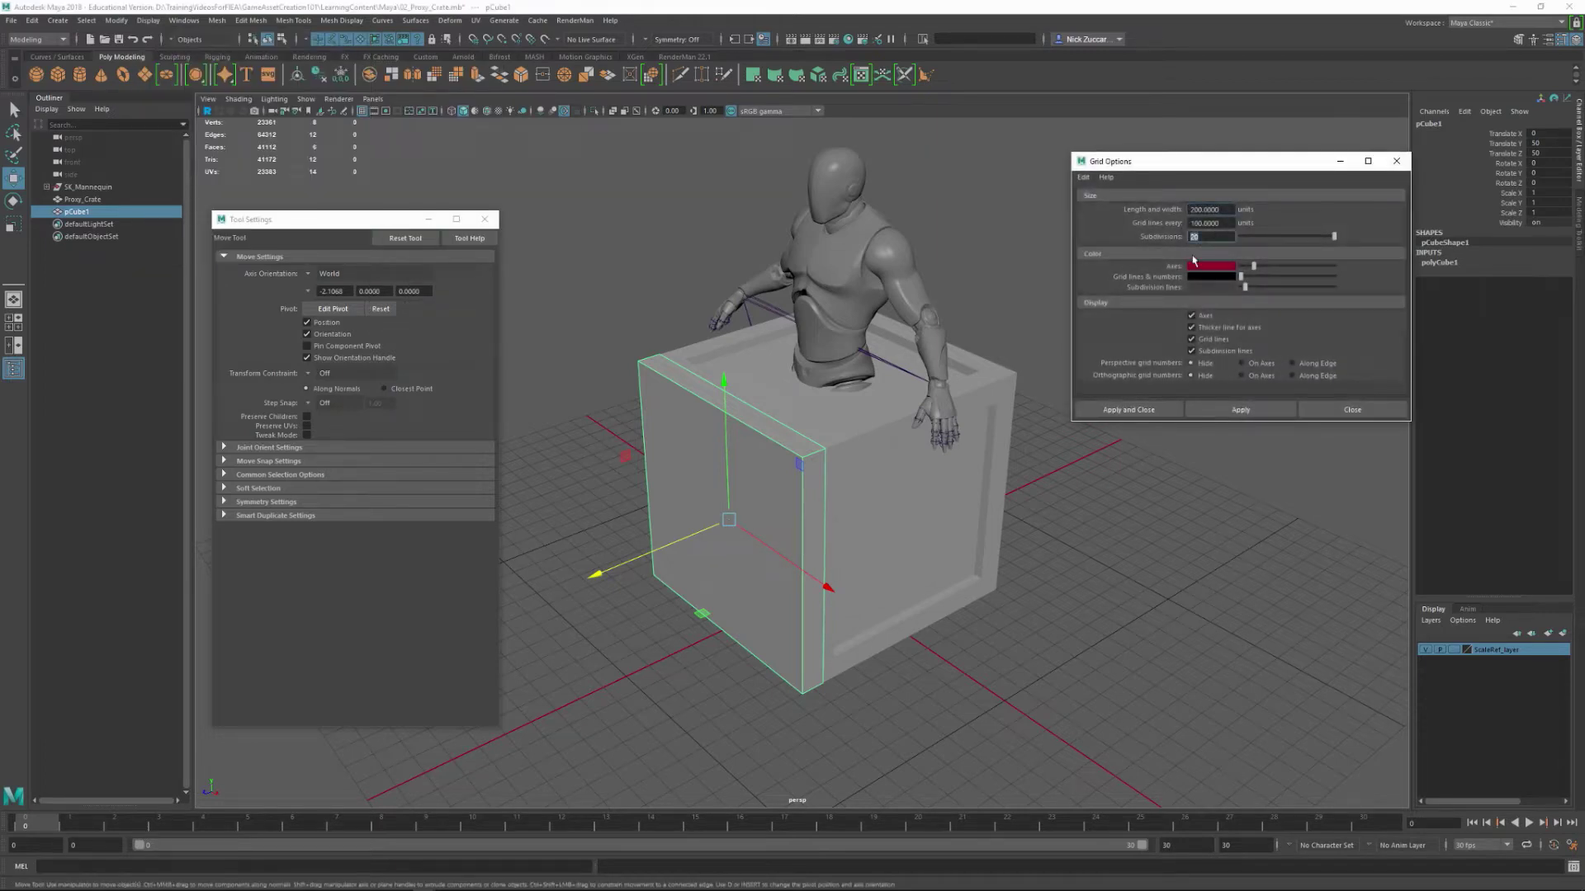
{"action": "left_click", "coordinate": [1240, 409]}
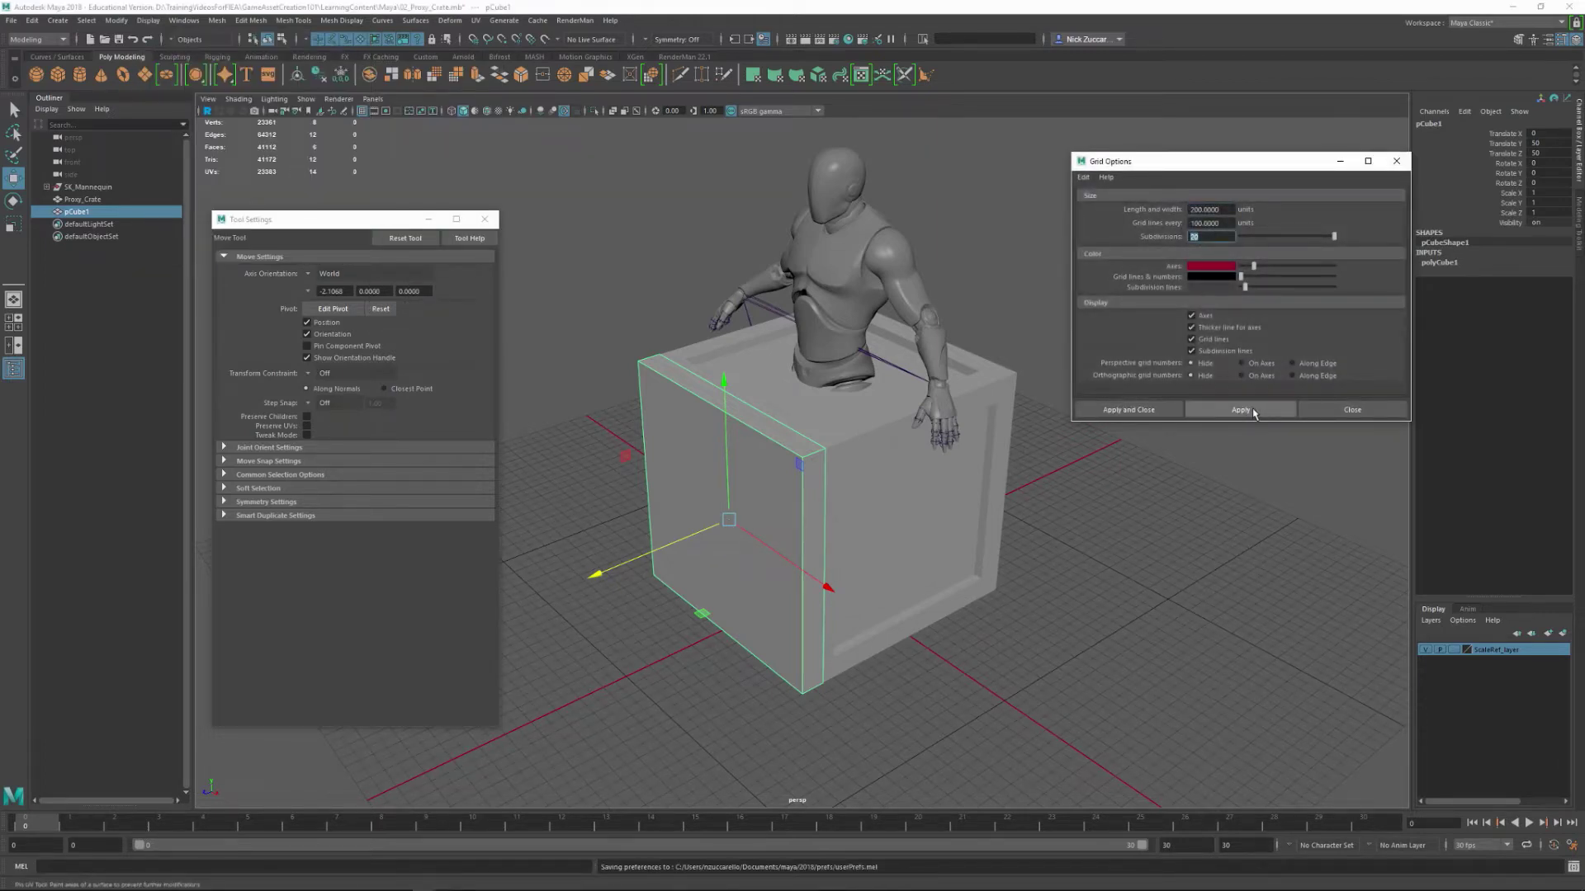
- Try the viewport grid with 10 subdivisions and set it back to 20
{"action": "left_click", "coordinate": [1220, 237]}
{"action": "key", "text": "BackSpace"}
{"action": "key", "text": "BackSpace"}
{"action": "type", "text": "10"}
{"action": "key", "text": "Return"}
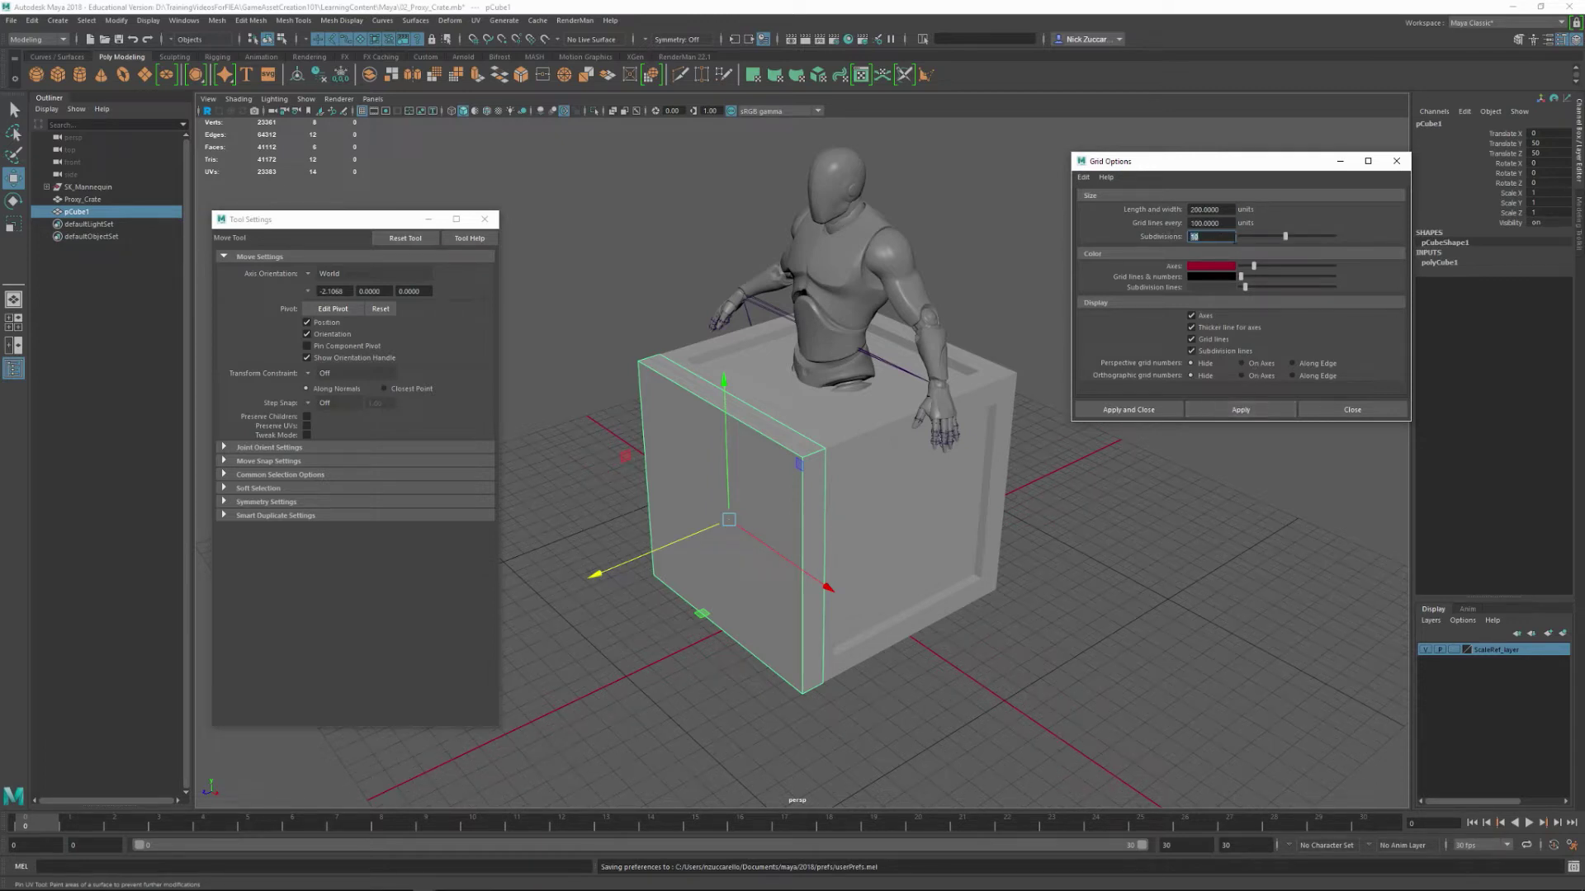
{"action": "left_click", "coordinate": [1268, 412]}
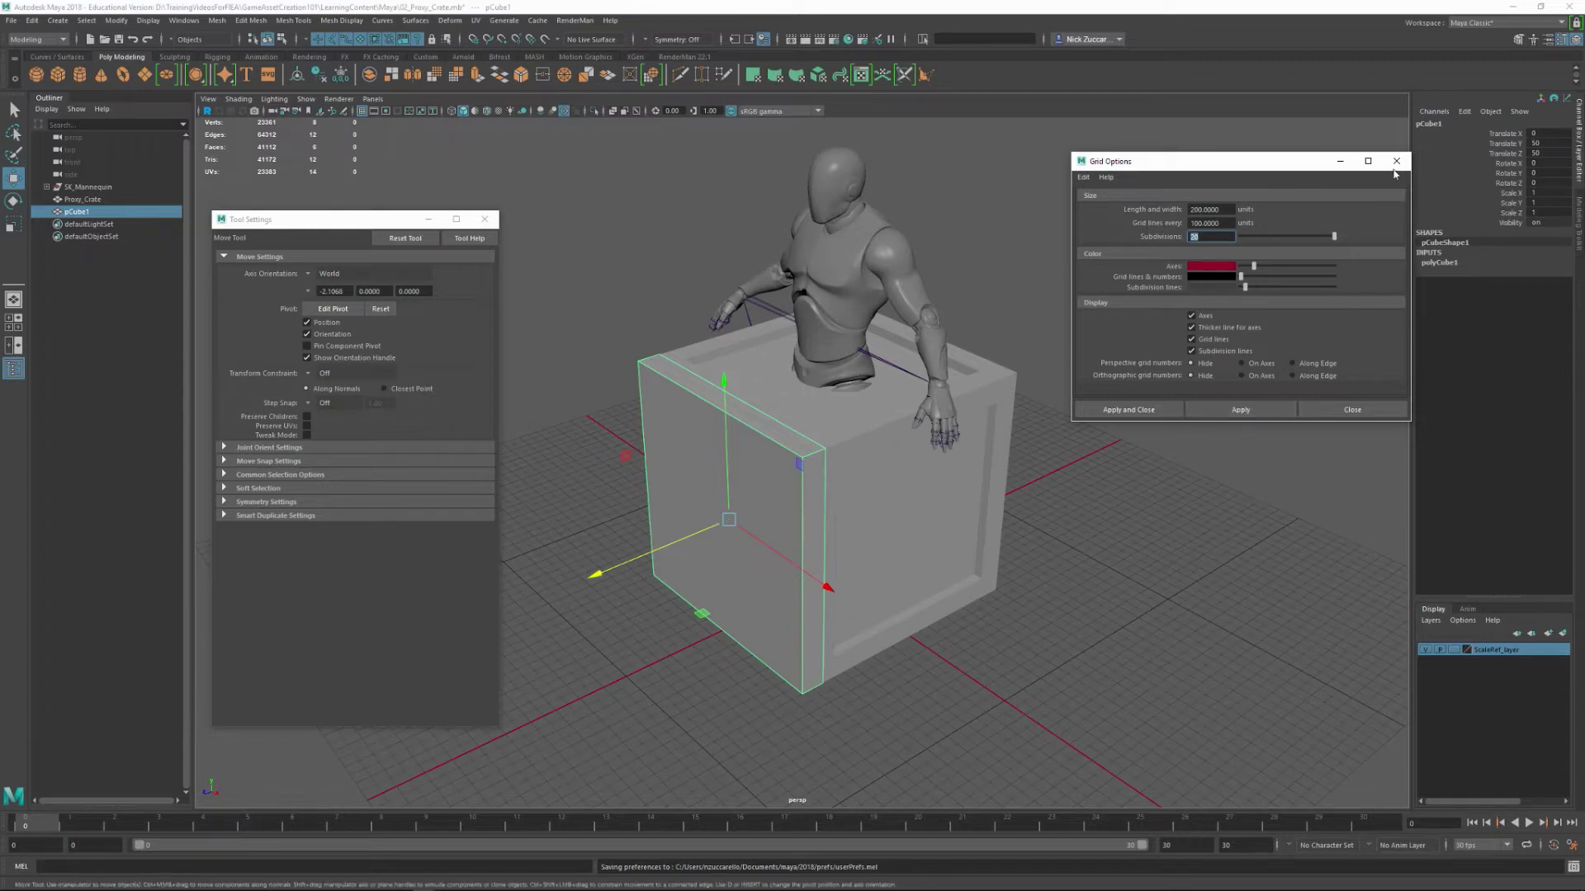
- Grid-snap the panel along Z to Translate Z 45, flush with the proxy crate's front face
{"action": "left_click_drag", "start_coordinate": [1233, 165], "coordinate": [1222, 142]}
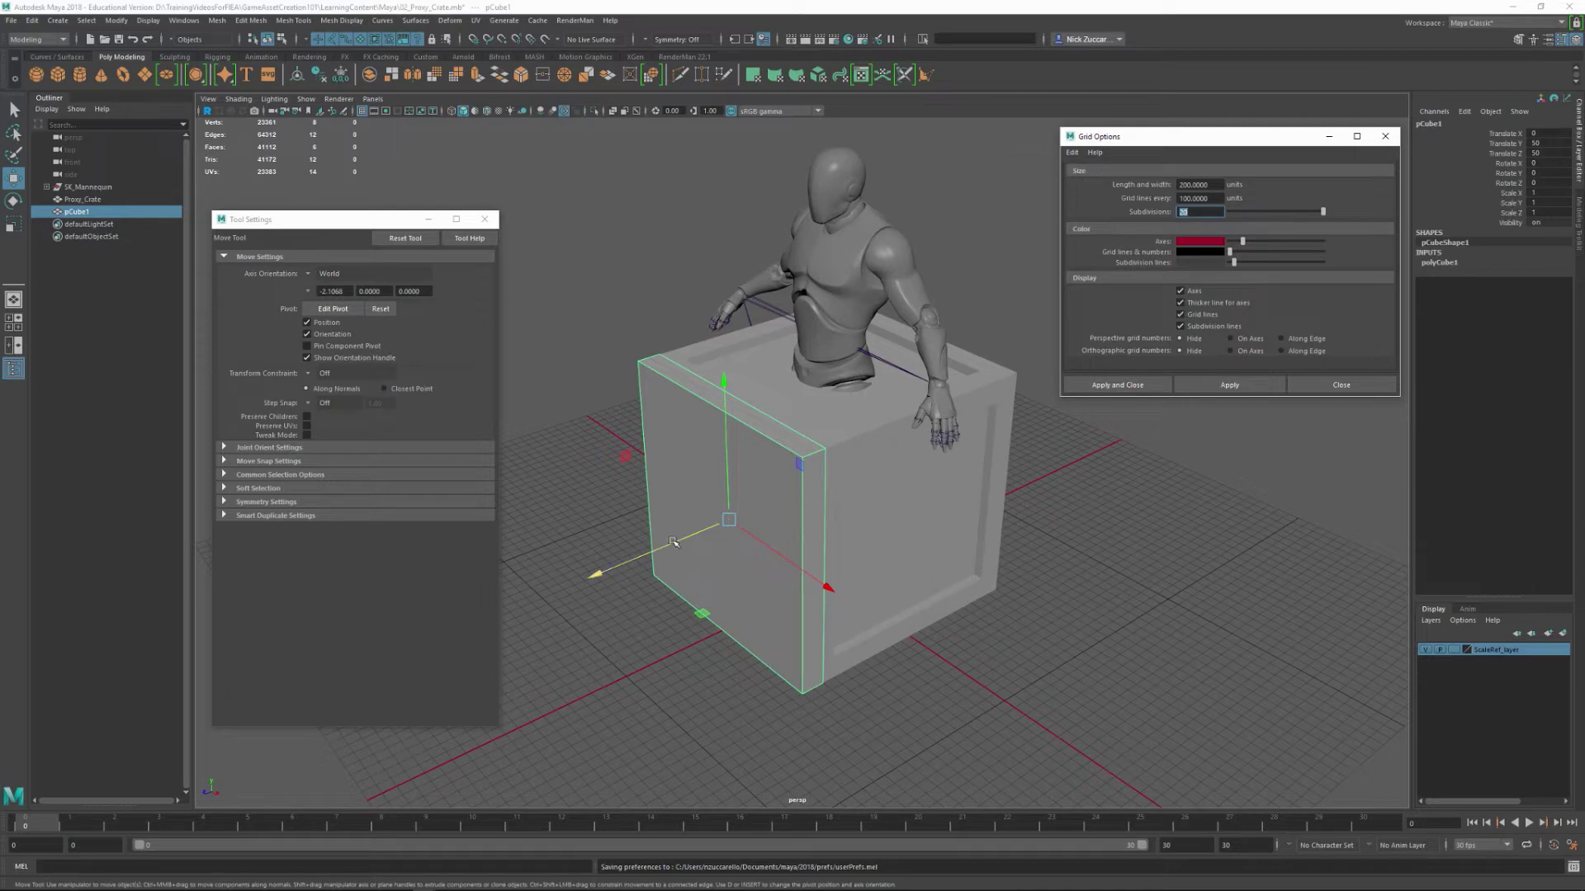
{"action": "left_click_drag", "start_coordinate": [672, 542], "coordinate": [739, 515]}
{"action": "key", "text": "x"}
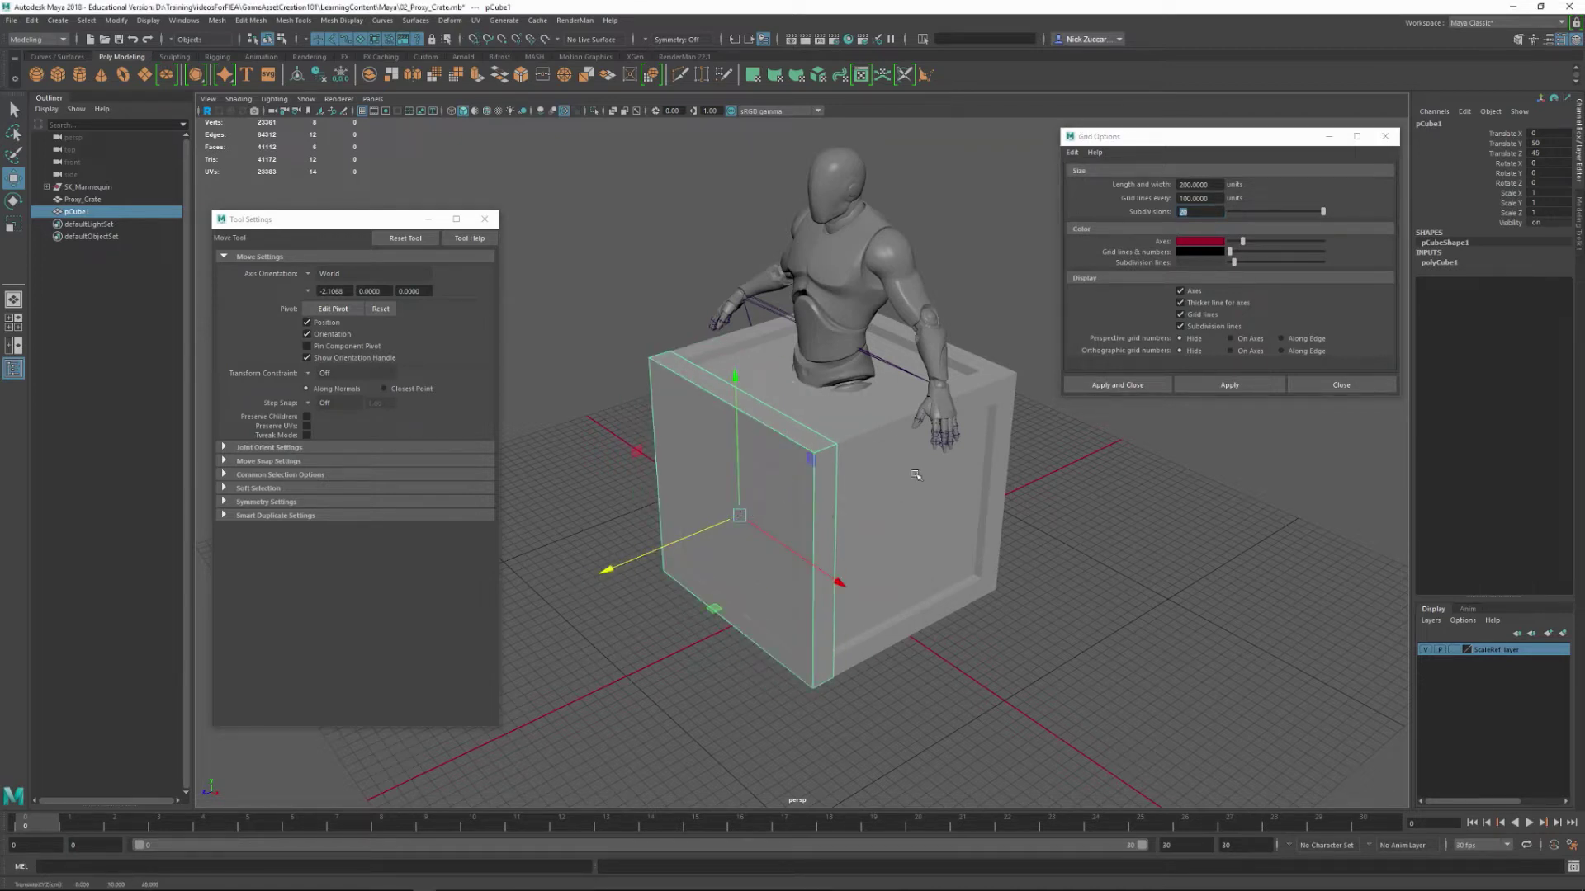
- Hide Proxy_Crate and reselect the thin panel in front of the mannequin
{"action": "left_click", "coordinate": [875, 444]}
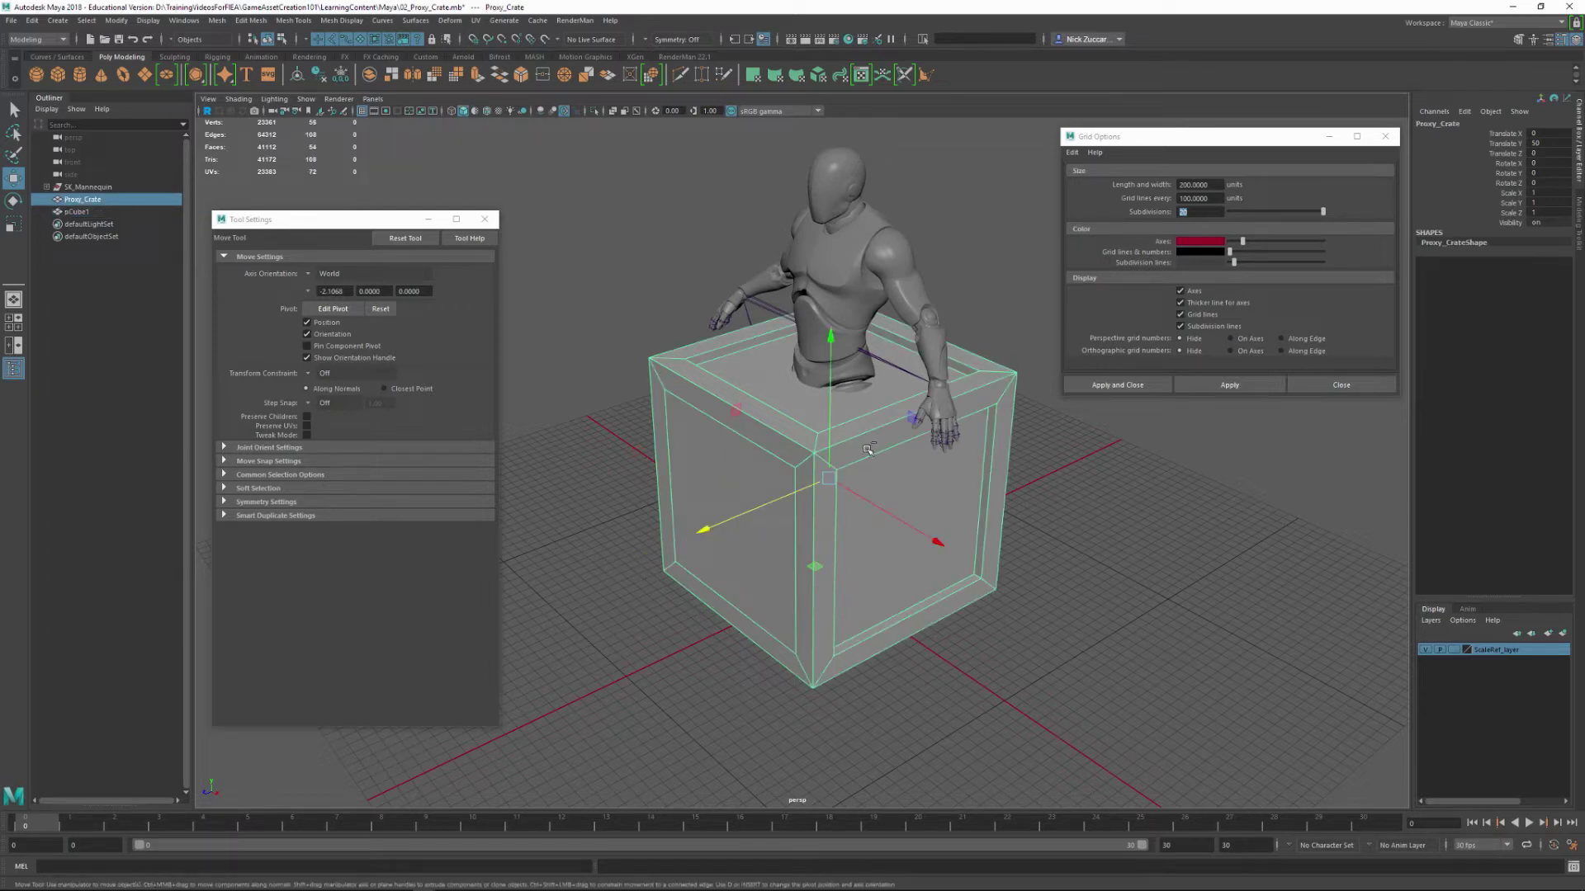
{"action": "key", "text": "ctrl+h"}
{"action": "left_click_drag", "start_coordinate": [1013, 607], "coordinate": [1030, 525], "text": "alt"}
{"action": "left_click", "coordinate": [765, 503]}
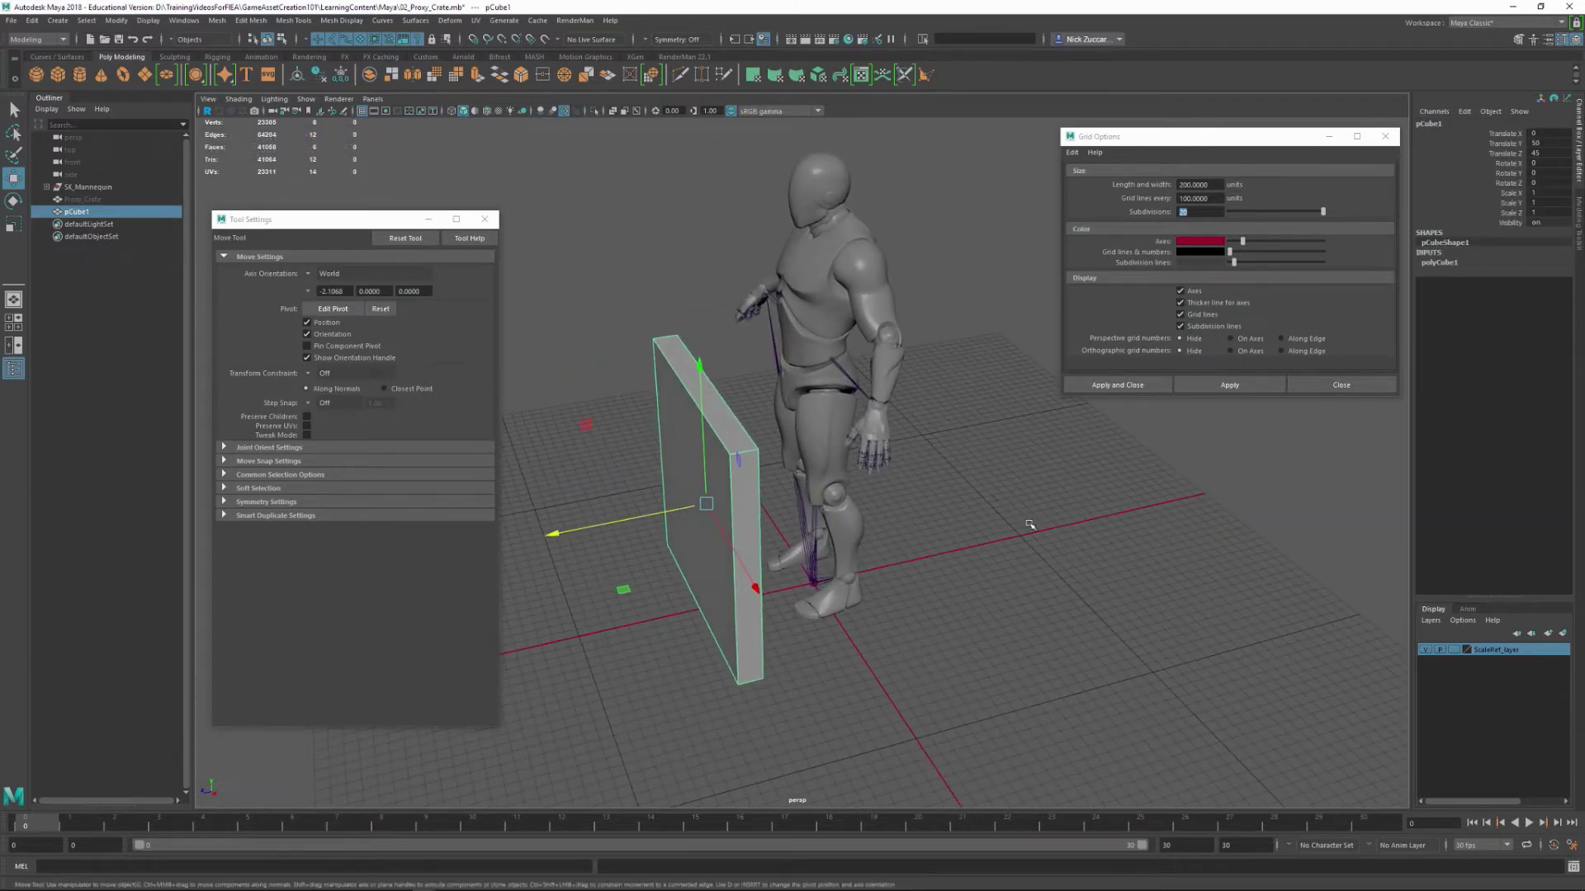
- Freeze the panel's transformations at its current location
{"action": "mouse_move", "coordinate": [728, 511]}
{"action": "left_mouse_down", "text": "alt"}
{"action": "mouse_move", "coordinate": [772, 513]}
{"action": "mouse_move", "coordinate": [758, 514]}
{"action": "left_mouse_up", "text": "alt"}
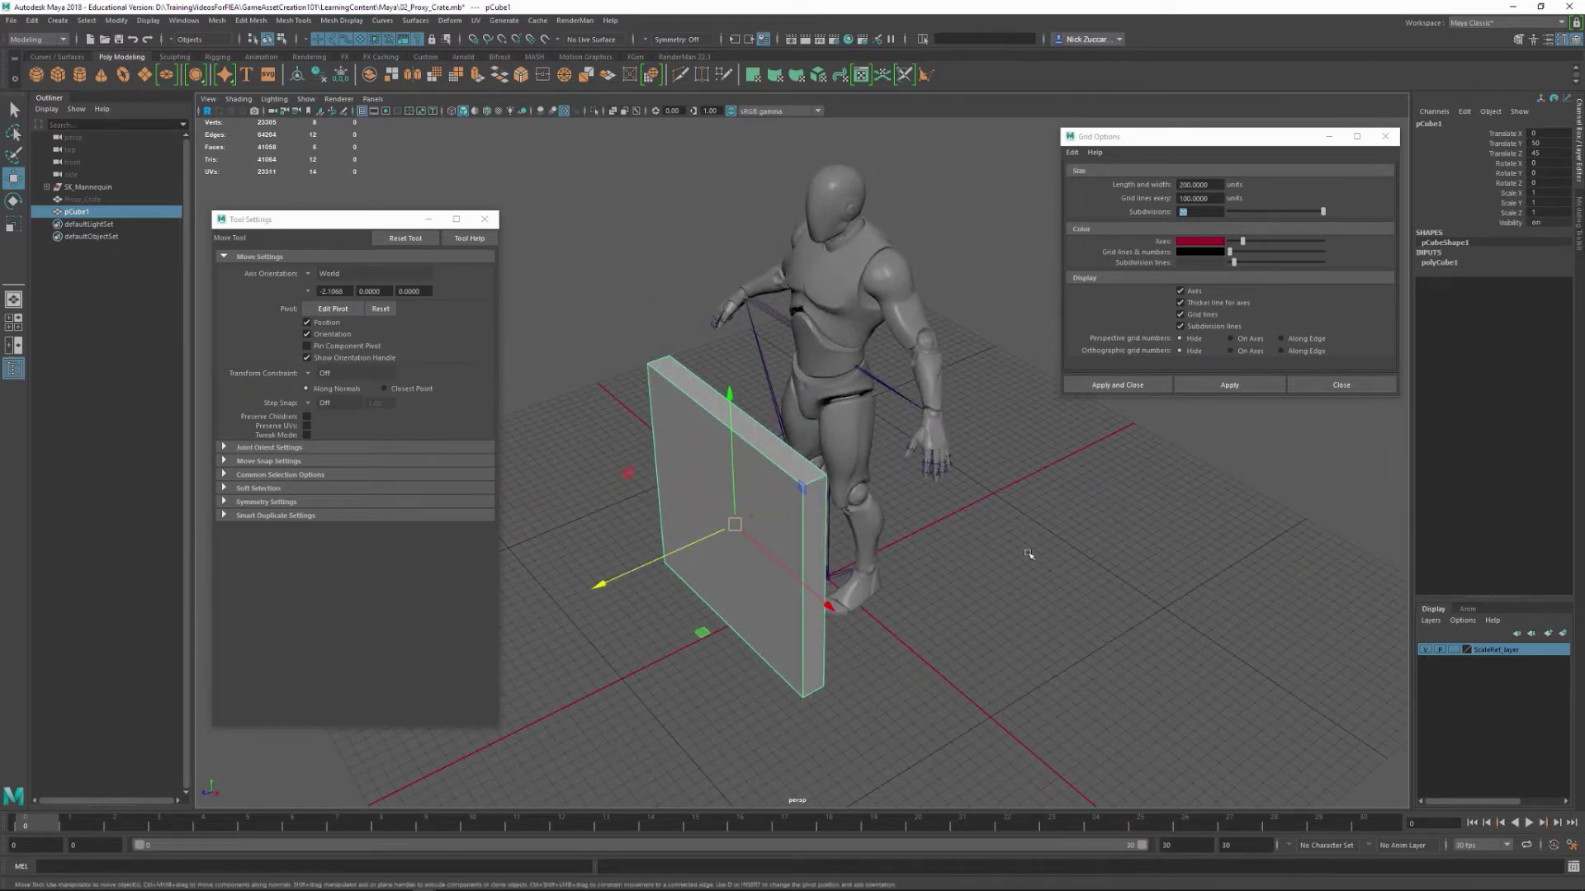
{"action": "left_click_drag", "start_coordinate": [1071, 583], "coordinate": [938, 605], "text": "alt"}
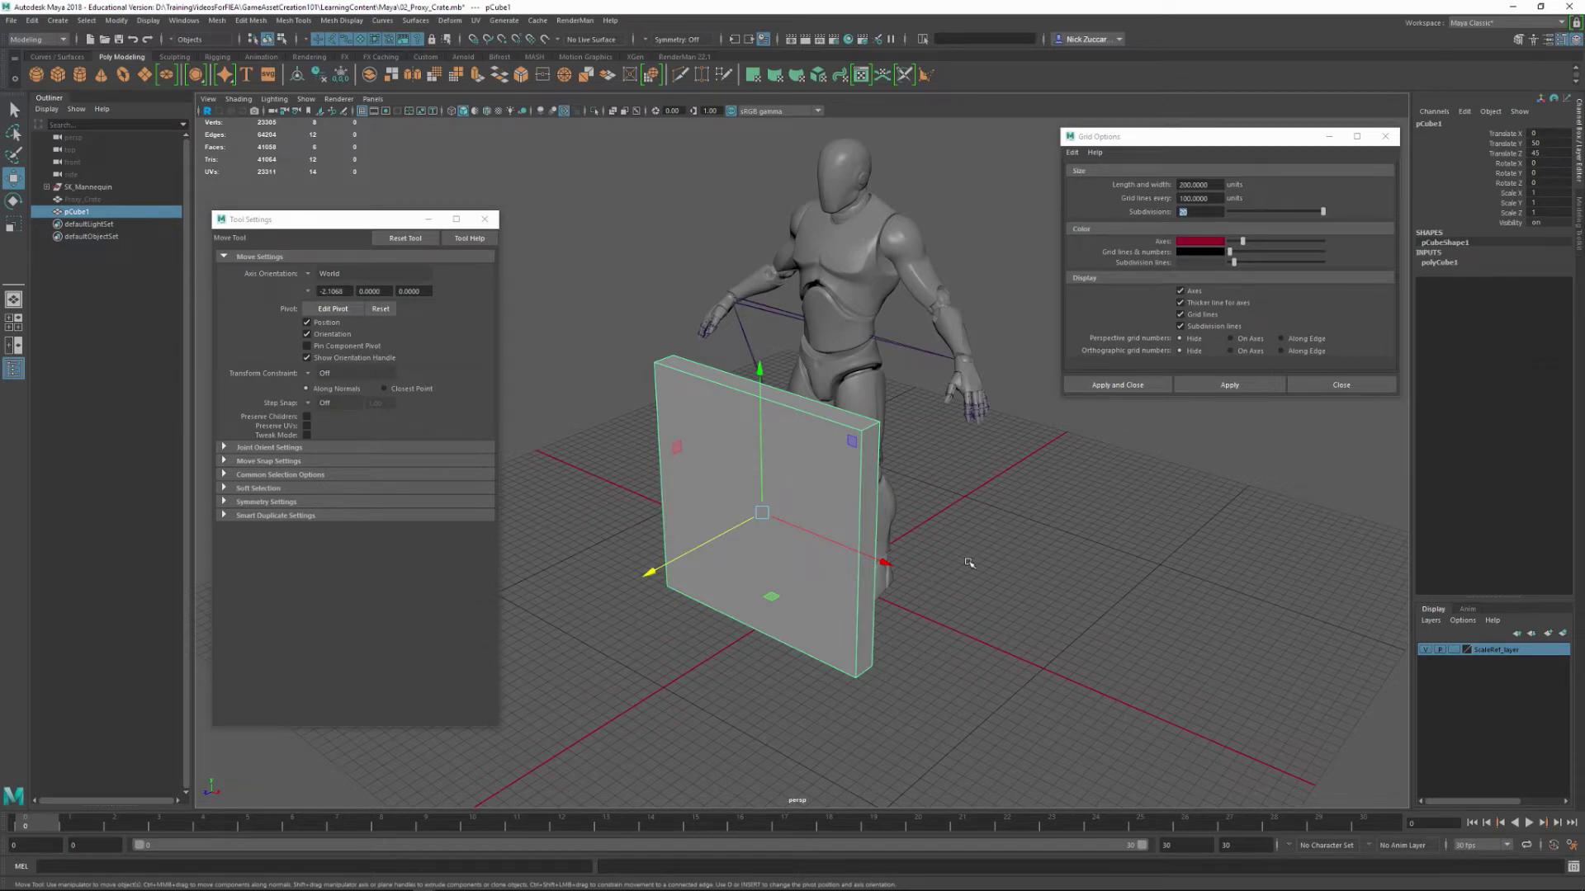
{"action": "left_click_drag", "start_coordinate": [969, 586], "coordinate": [908, 577], "text": "alt"}
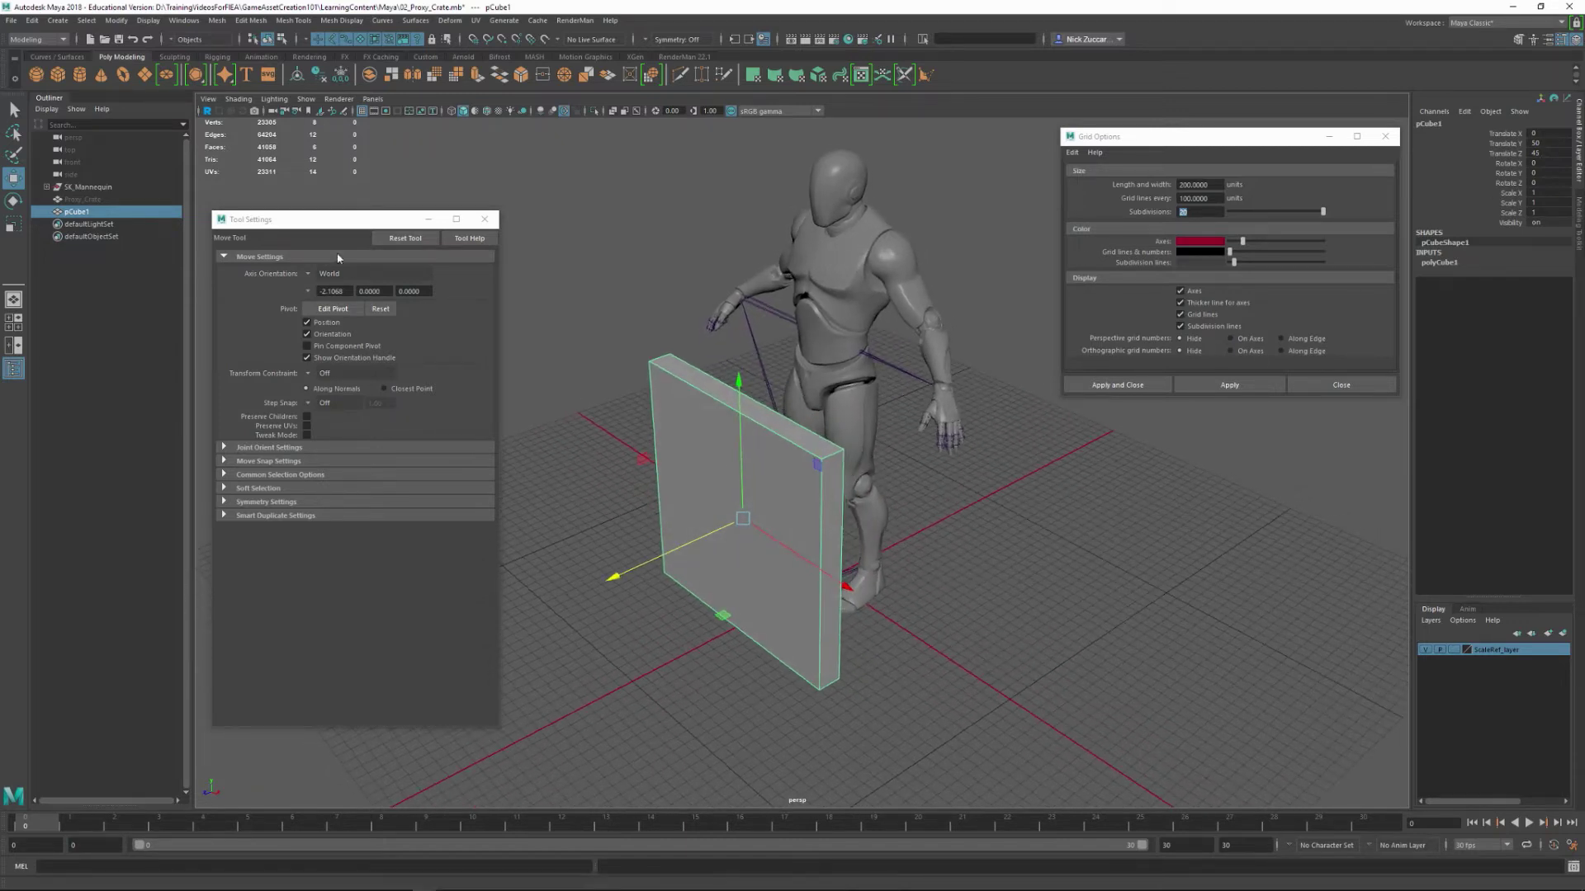
{"action": "left_click", "coordinate": [116, 21]}
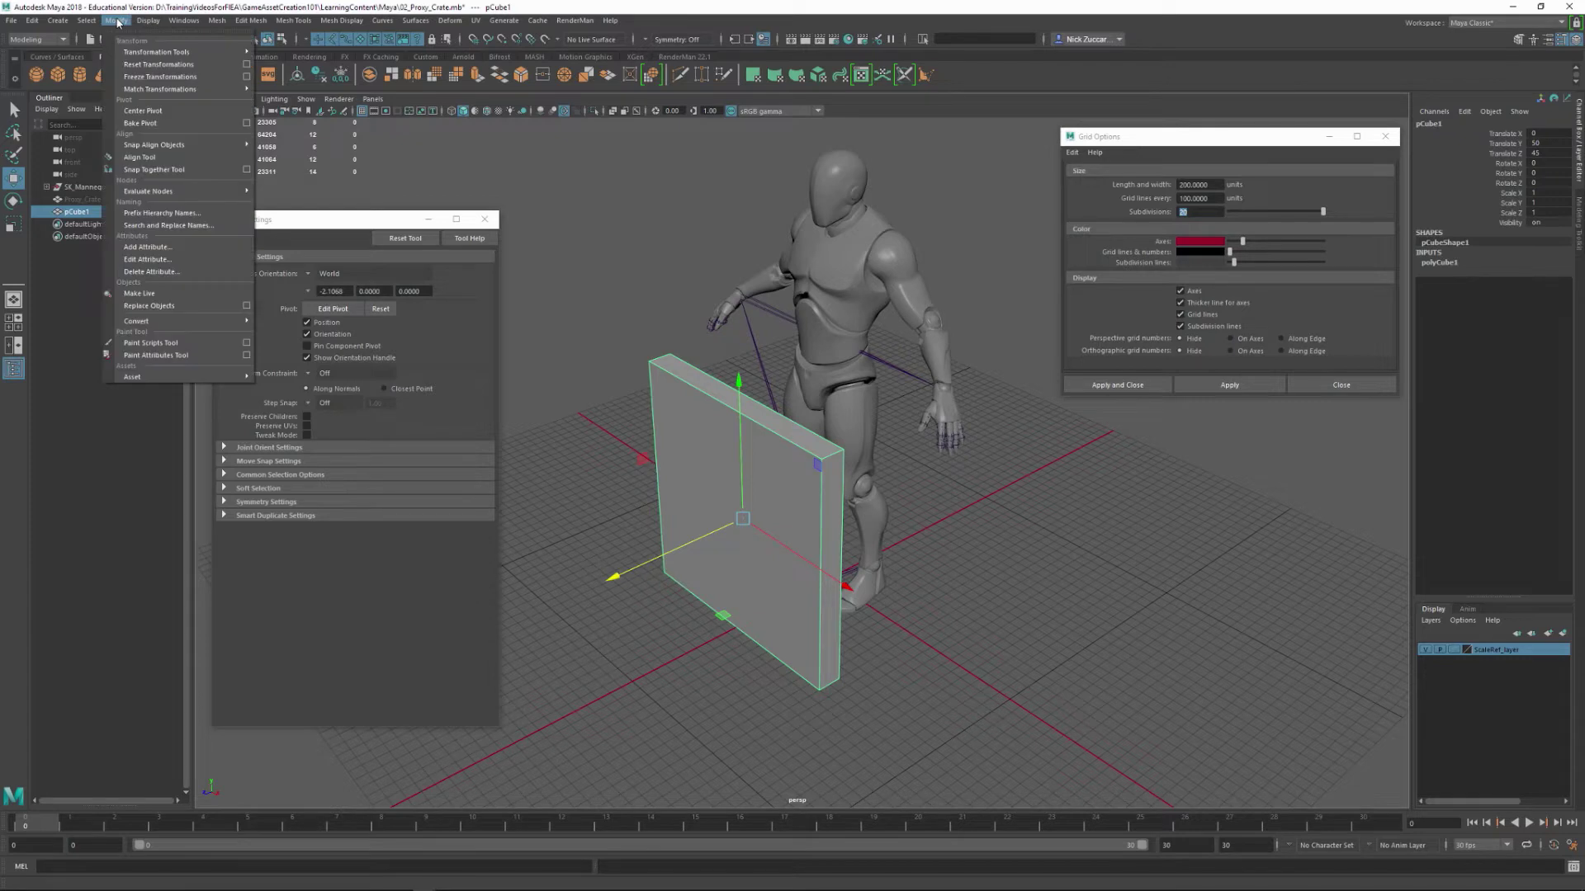
{"action": "left_click", "coordinate": [171, 77]}
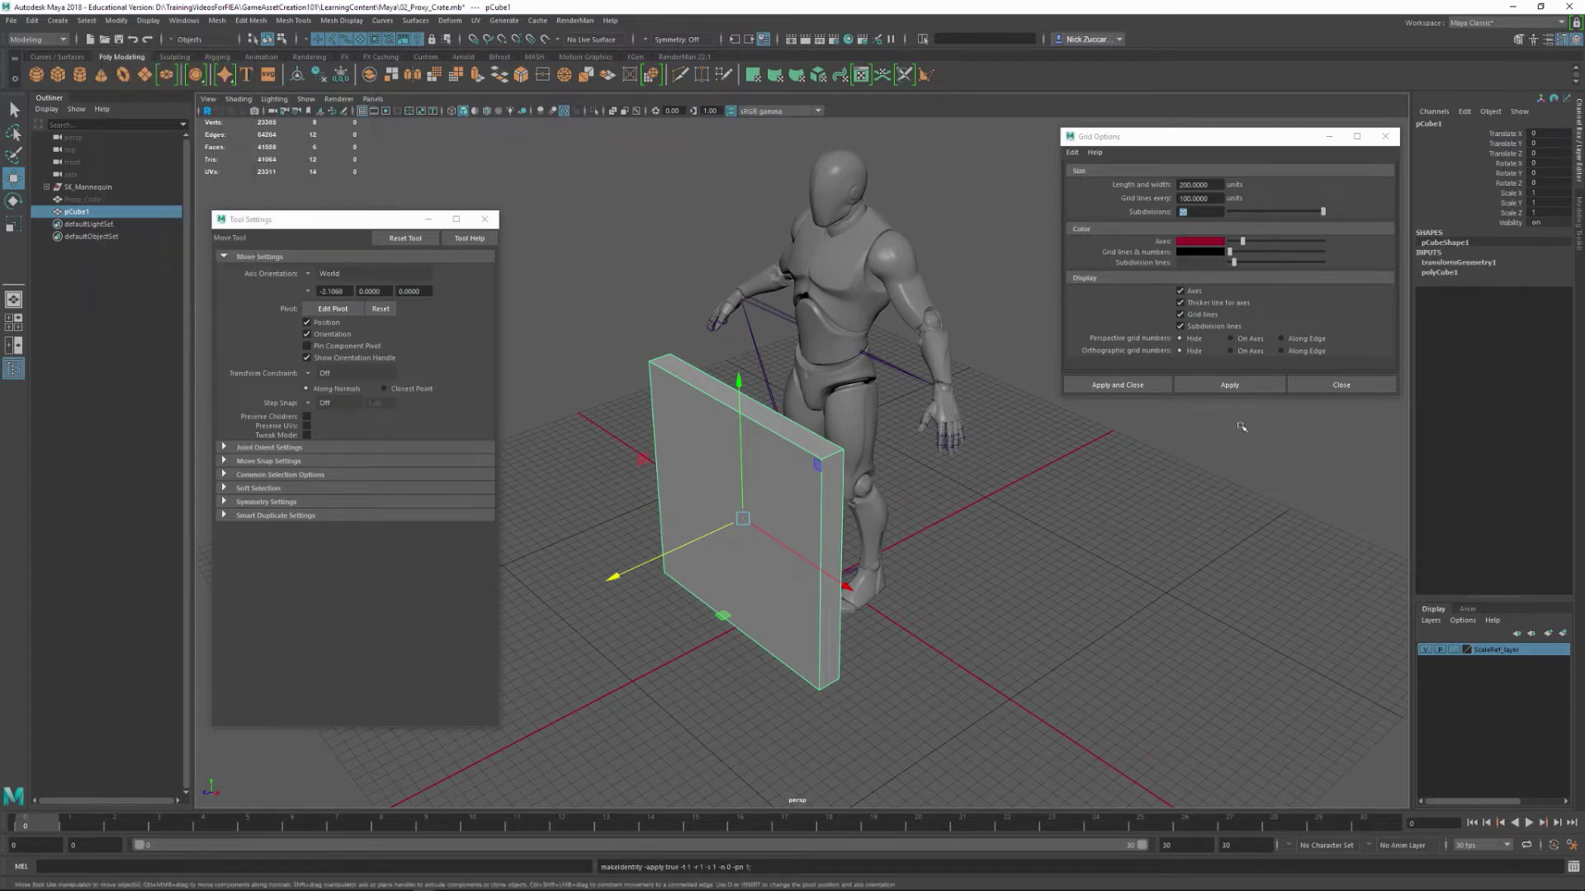
- Try Reset Transformations on the panel to return its pivot to the world origin
{"action": "left_click_drag", "start_coordinate": [1022, 600], "coordinate": [1077, 603], "text": "alt"}
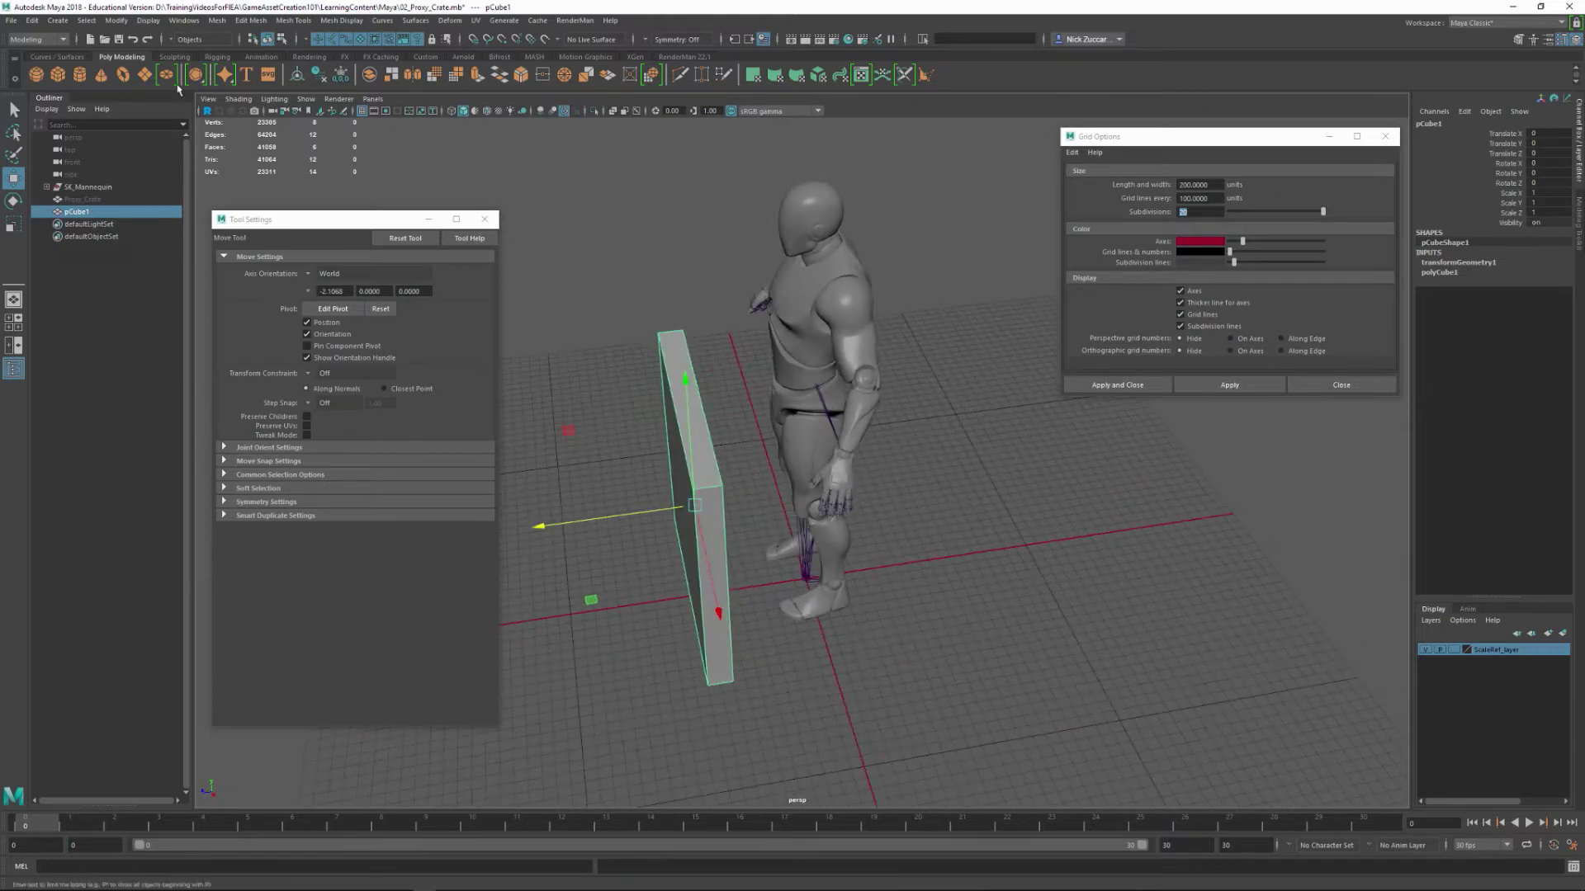
{"action": "left_click", "coordinate": [116, 21]}
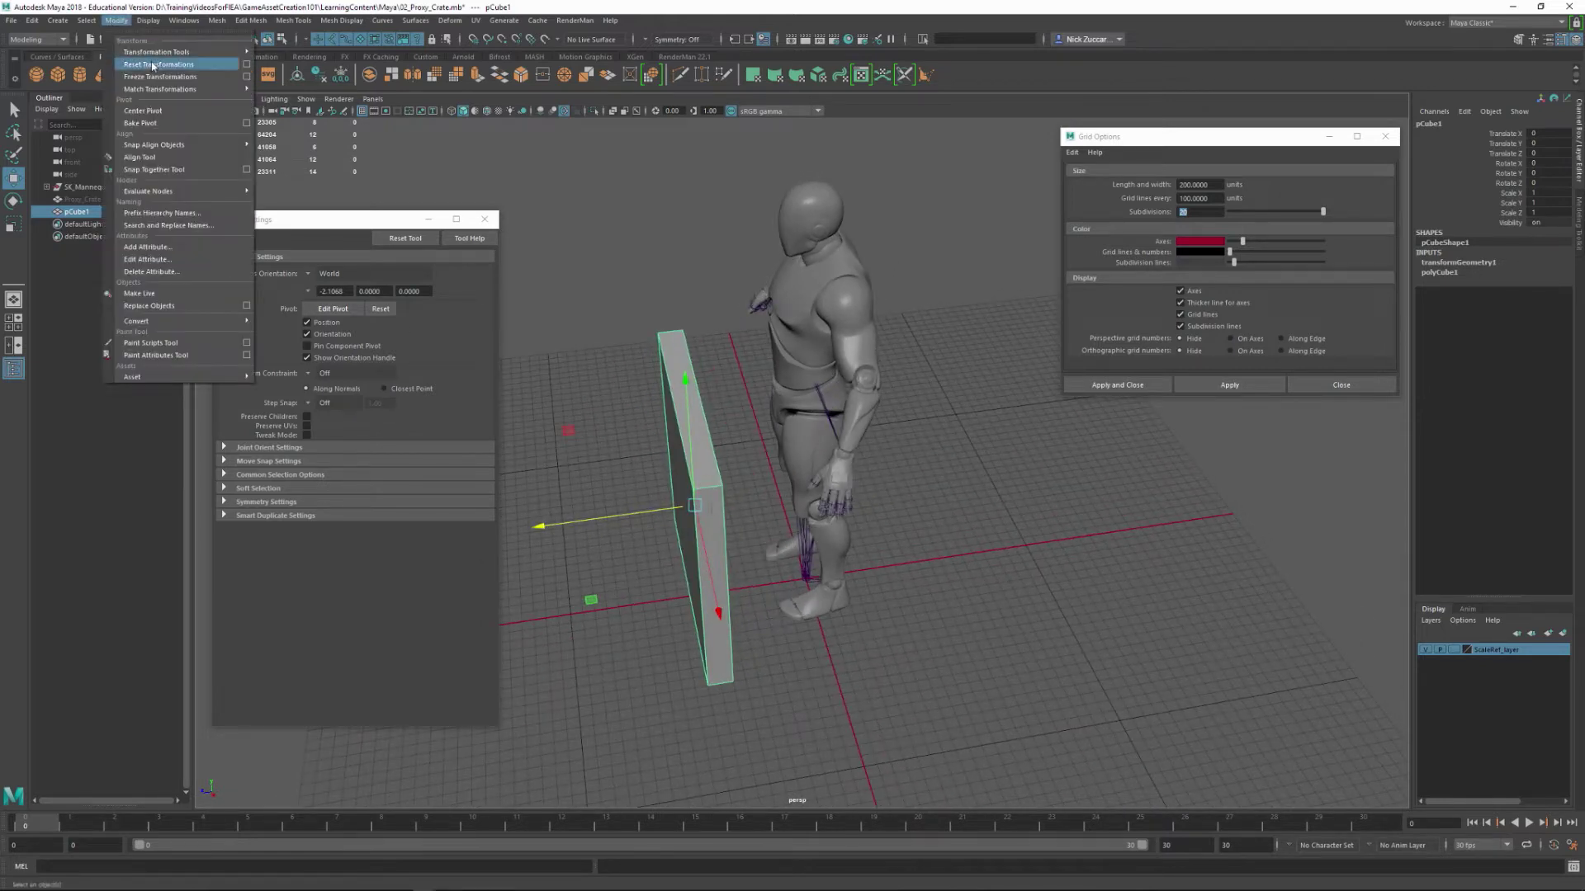
{"action": "left_click", "coordinate": [155, 65]}
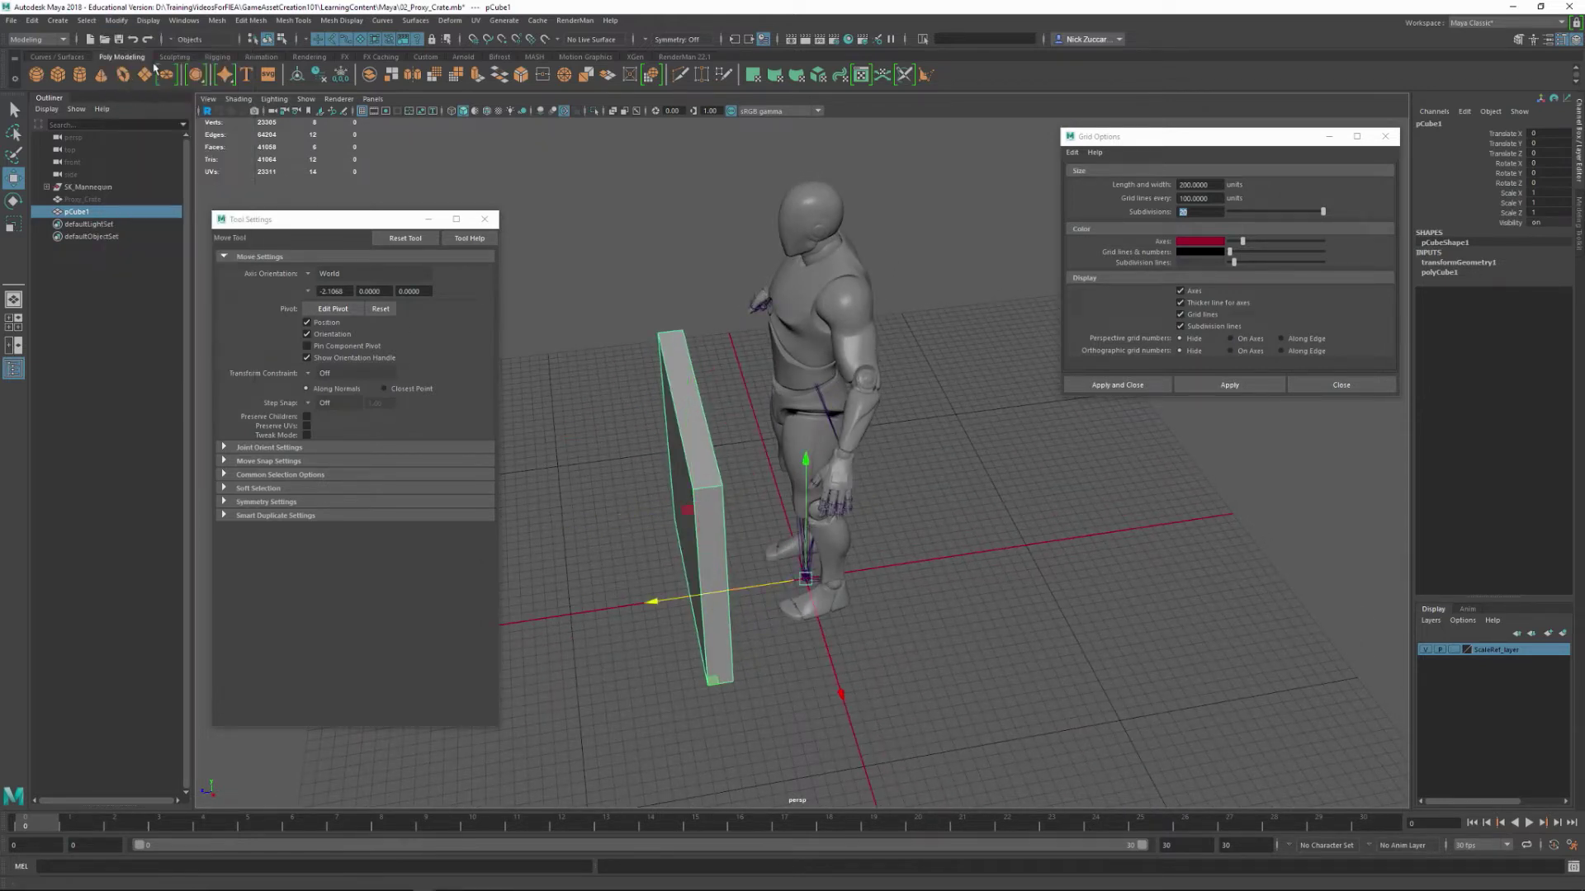
{"action": "left_click_drag", "start_coordinate": [861, 616], "coordinate": [824, 543], "text": "alt"}
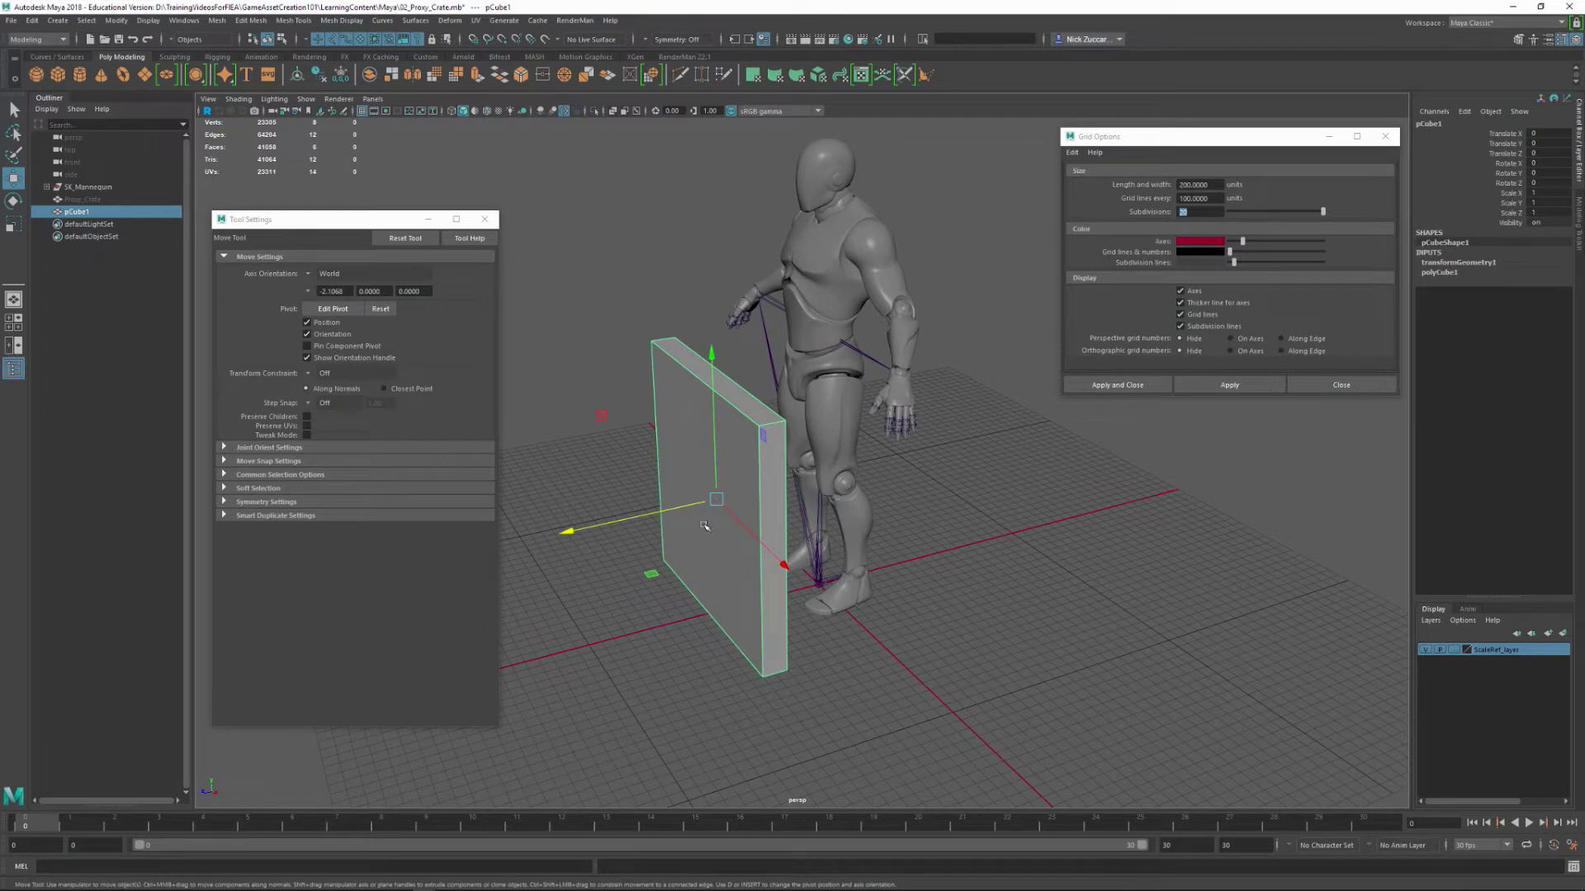
- Edit the panel's pivot and grid-snap it to the world origin at the mannequin's feet
{"action": "key", "text": "d"}
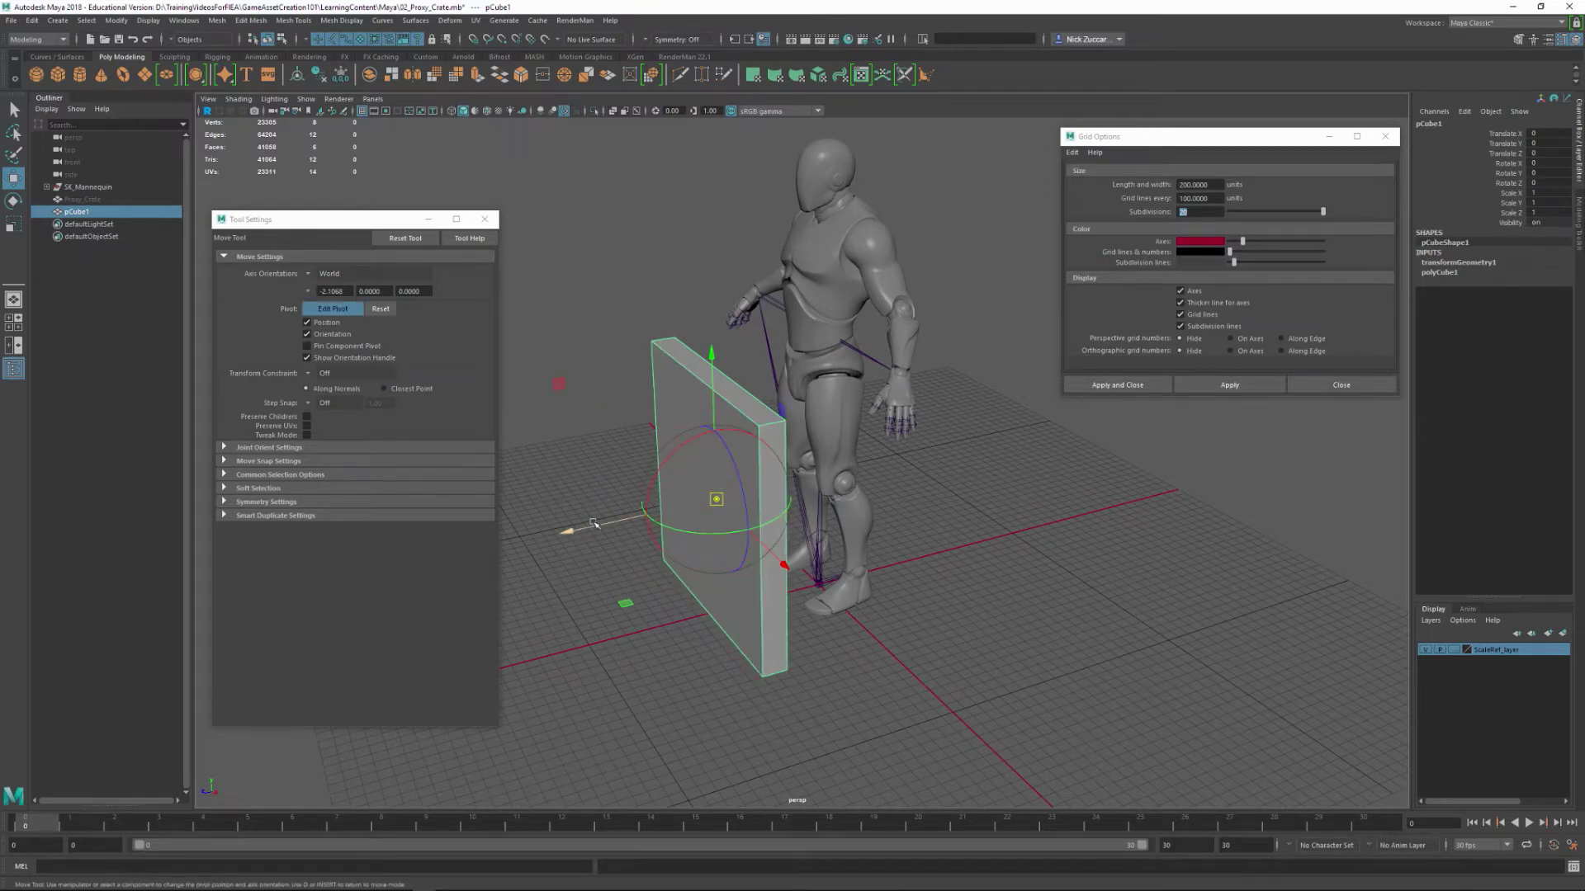
{"action": "left_click_drag", "start_coordinate": [580, 529], "coordinate": [692, 538]}
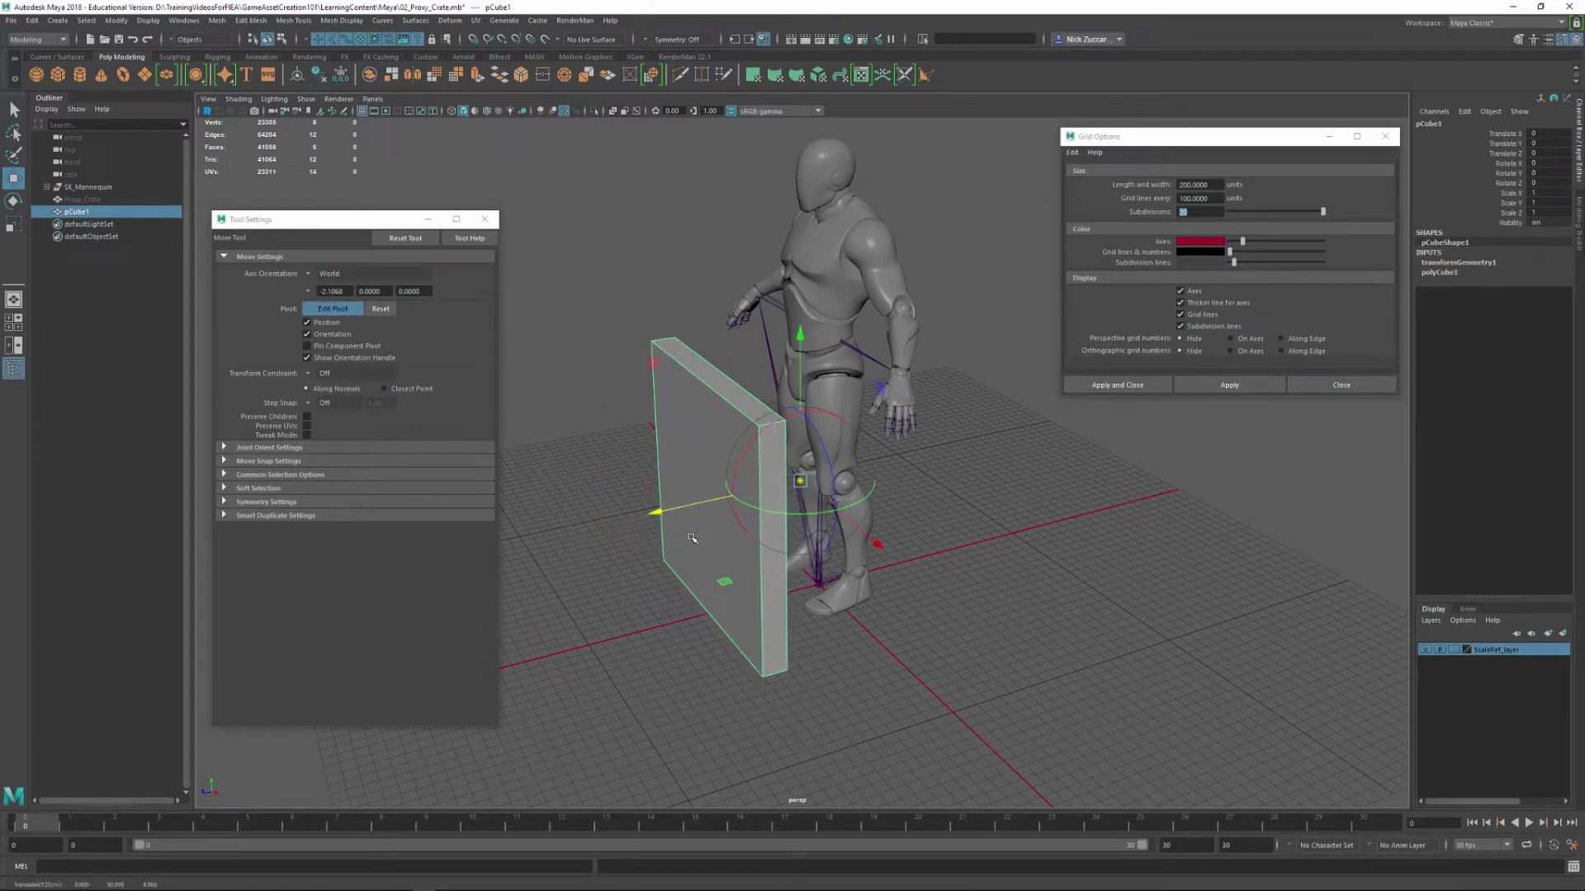
{"action": "key", "text": "x"}
{"action": "left_click_drag", "start_coordinate": [802, 439], "coordinate": [820, 589]}
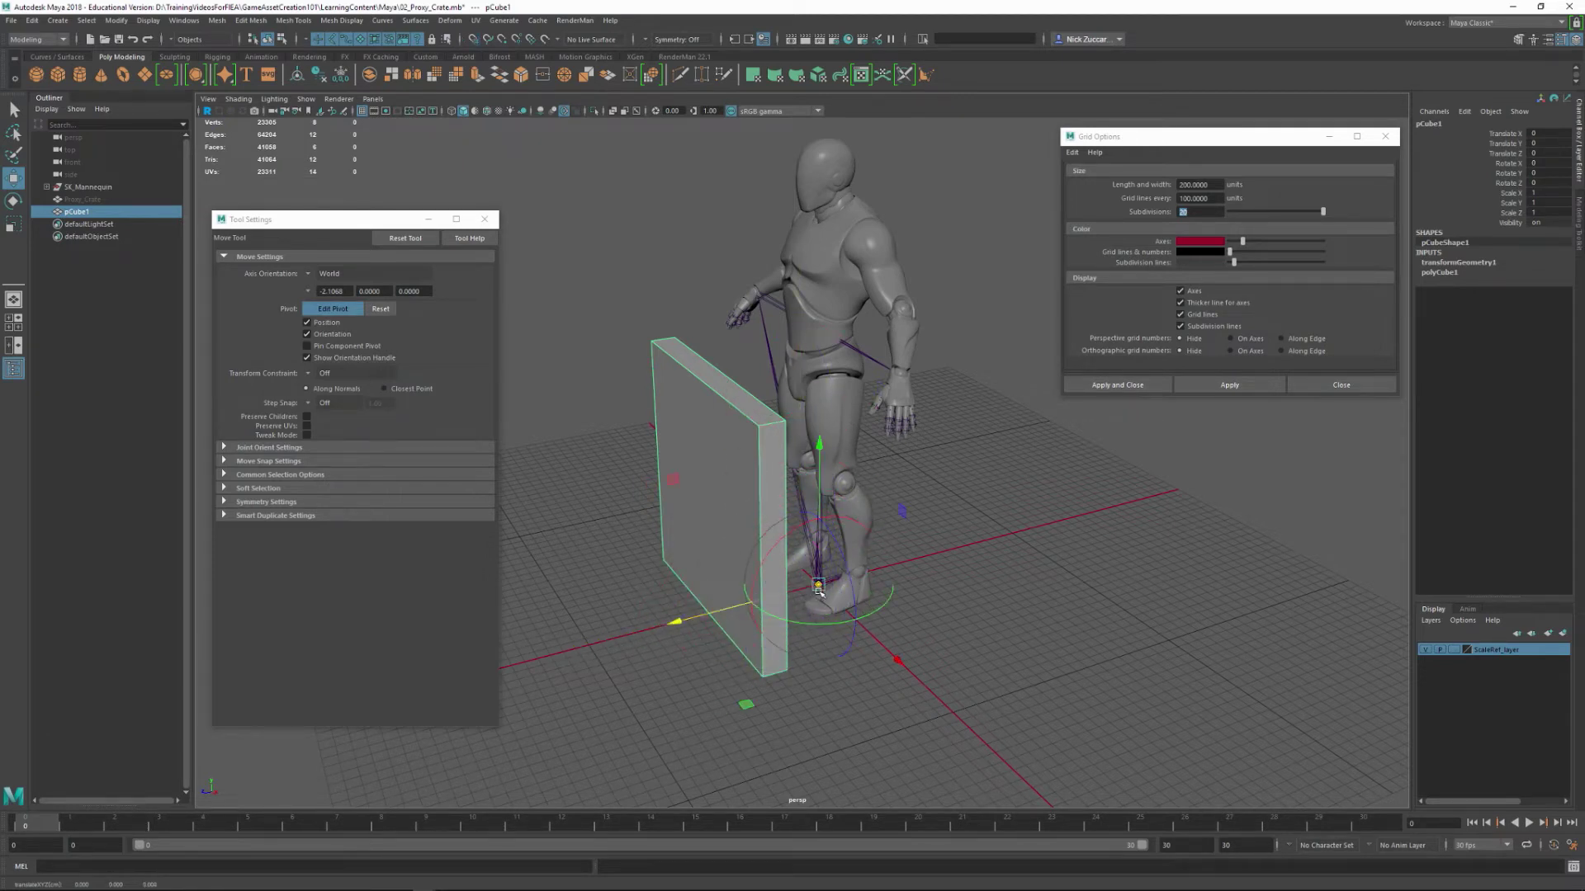
{"action": "key", "text": "Insert"}
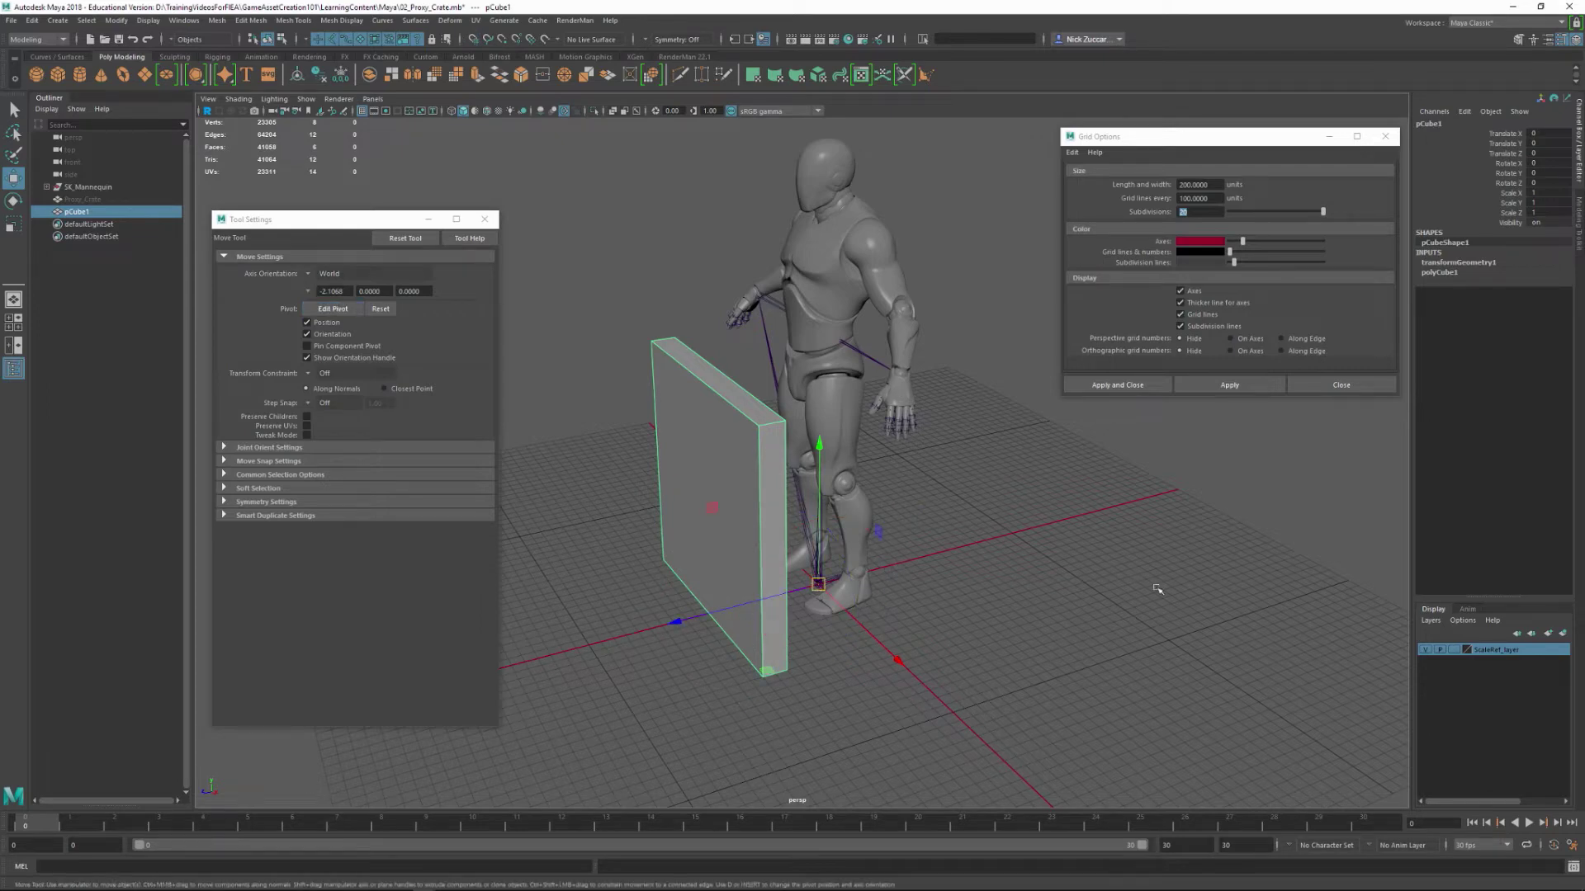
- Rename the pCube1 panel to Front and keep it selected
{"action": "left_click_drag", "start_coordinate": [1158, 590], "coordinate": [1003, 665], "text": "alt"}
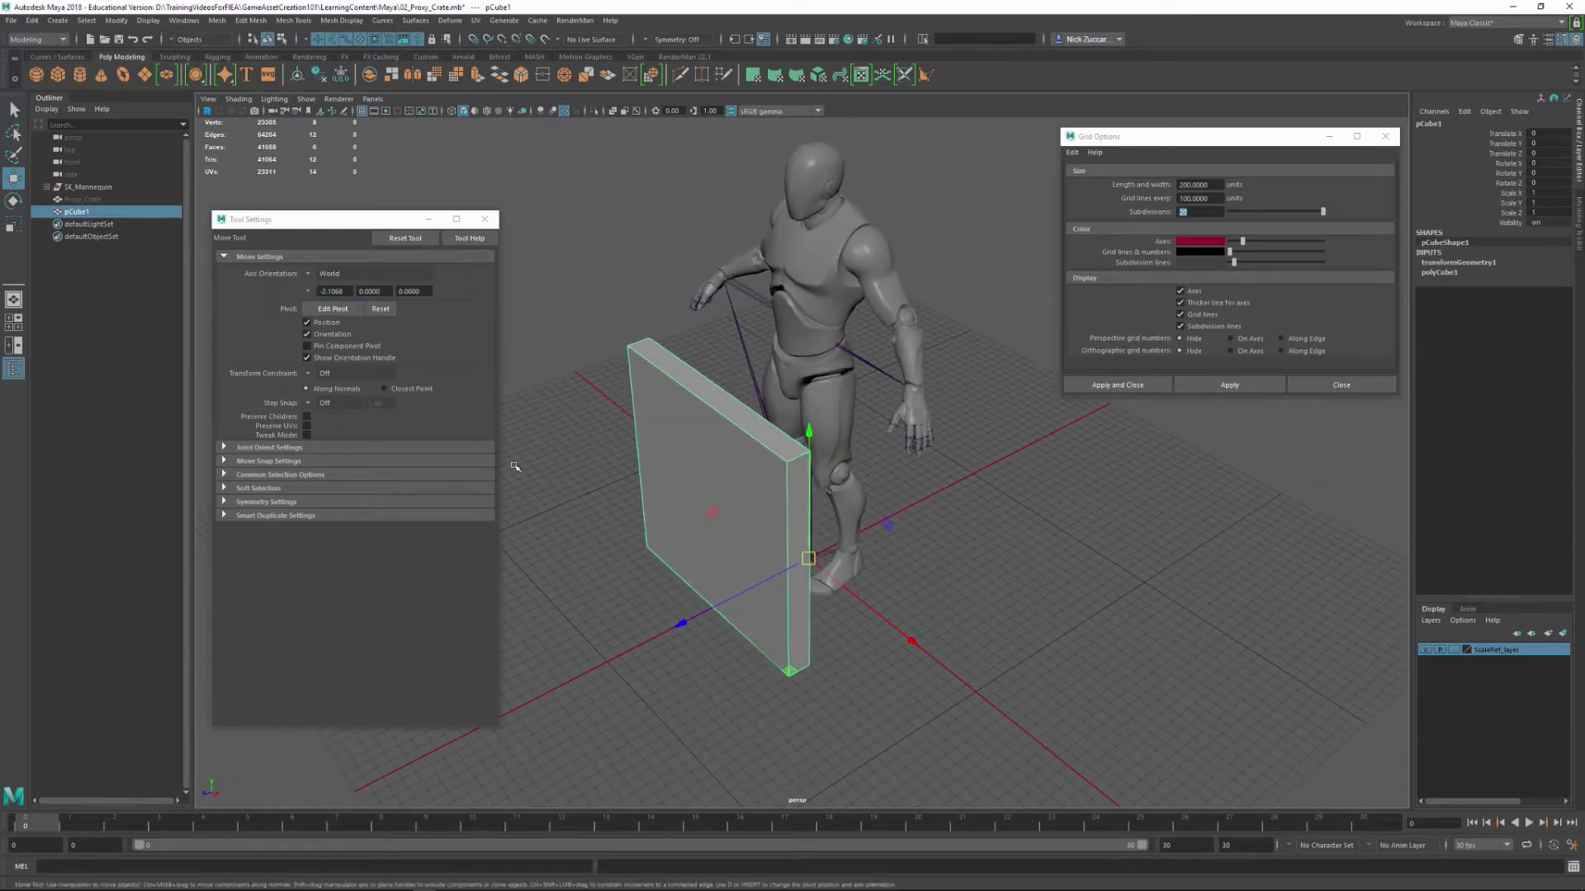
{"action": "double_click", "coordinate": [79, 212]}
{"action": "type", "text": "P"}
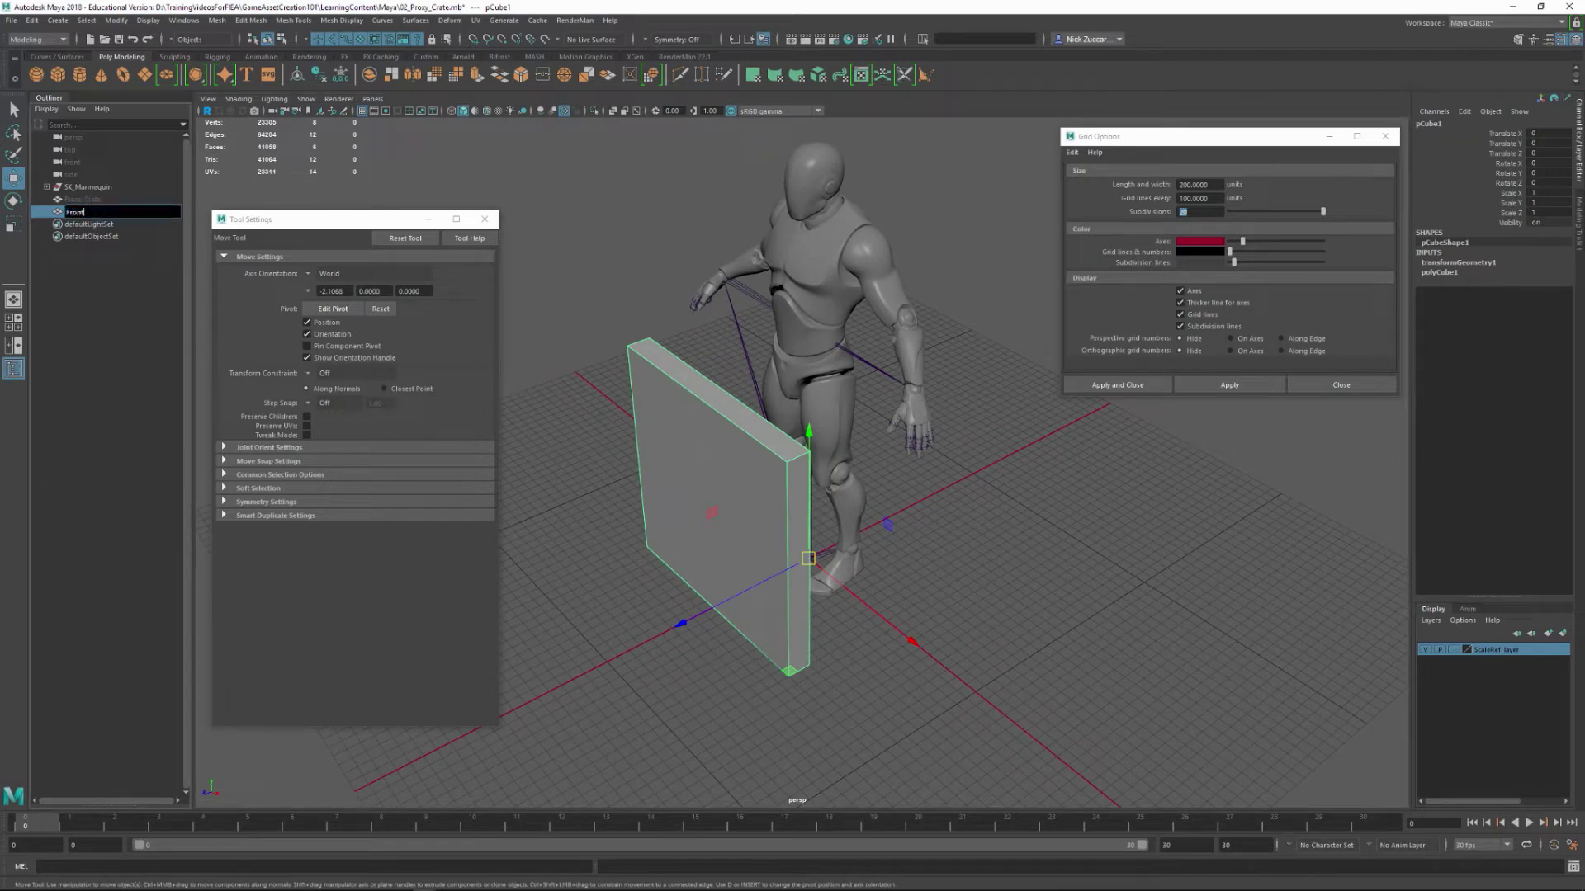
{"action": "type", "text": "ront"}
{"action": "key", "text": "Return"}
{"action": "left_click", "coordinate": [681, 478]}
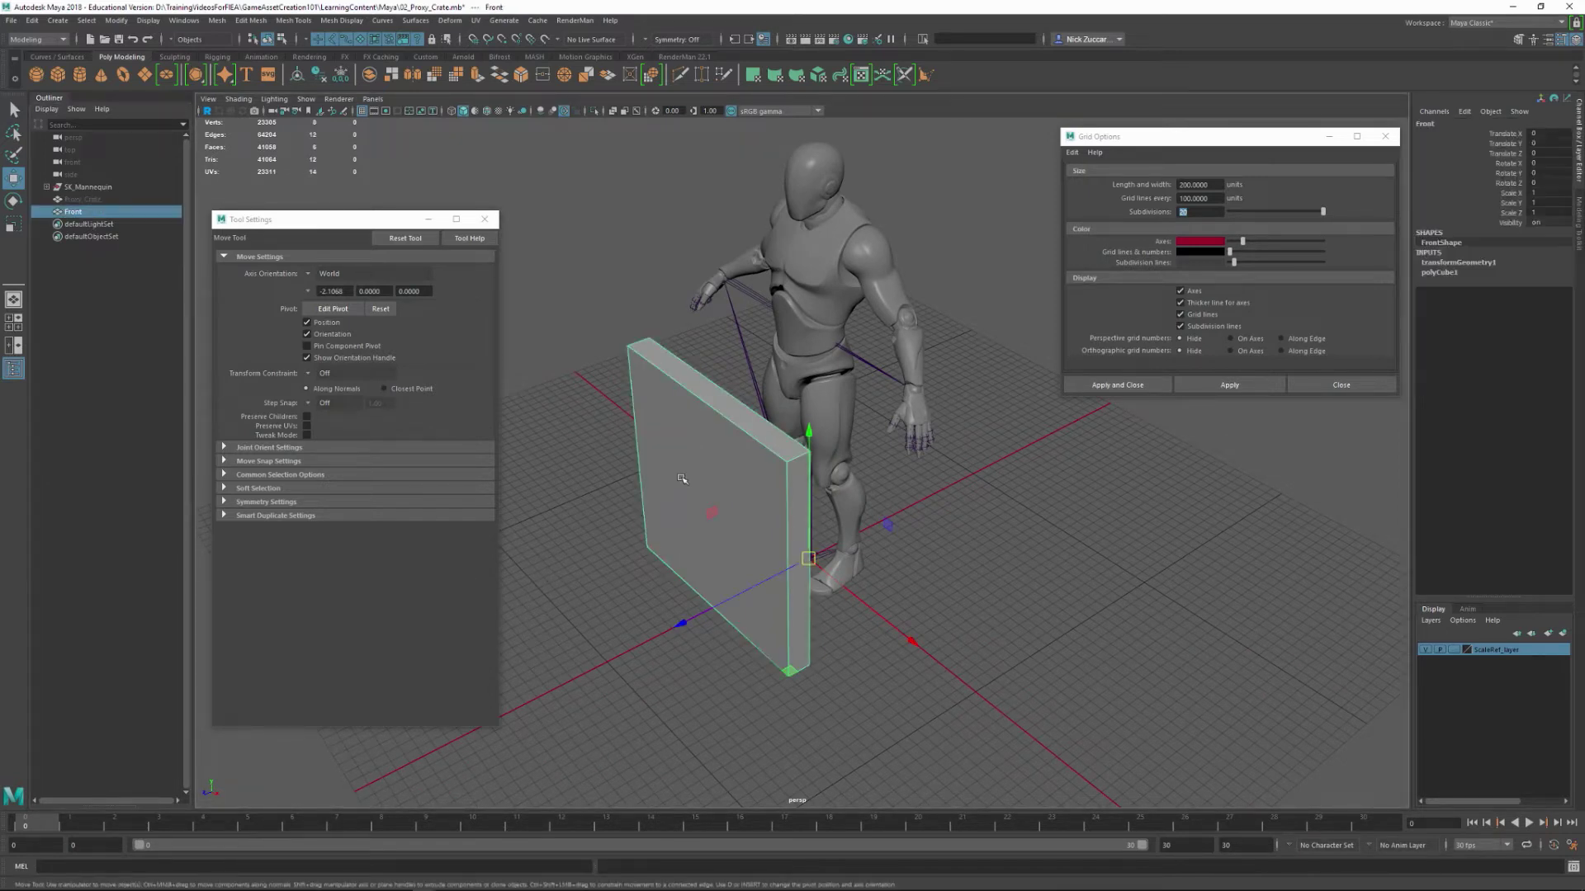
- Duplicate the Front panel in place and make the copy ready for rotating about the shared origin pivot
{"action": "left_click_drag", "start_coordinate": [1099, 627], "coordinate": [1057, 635], "text": "alt"}
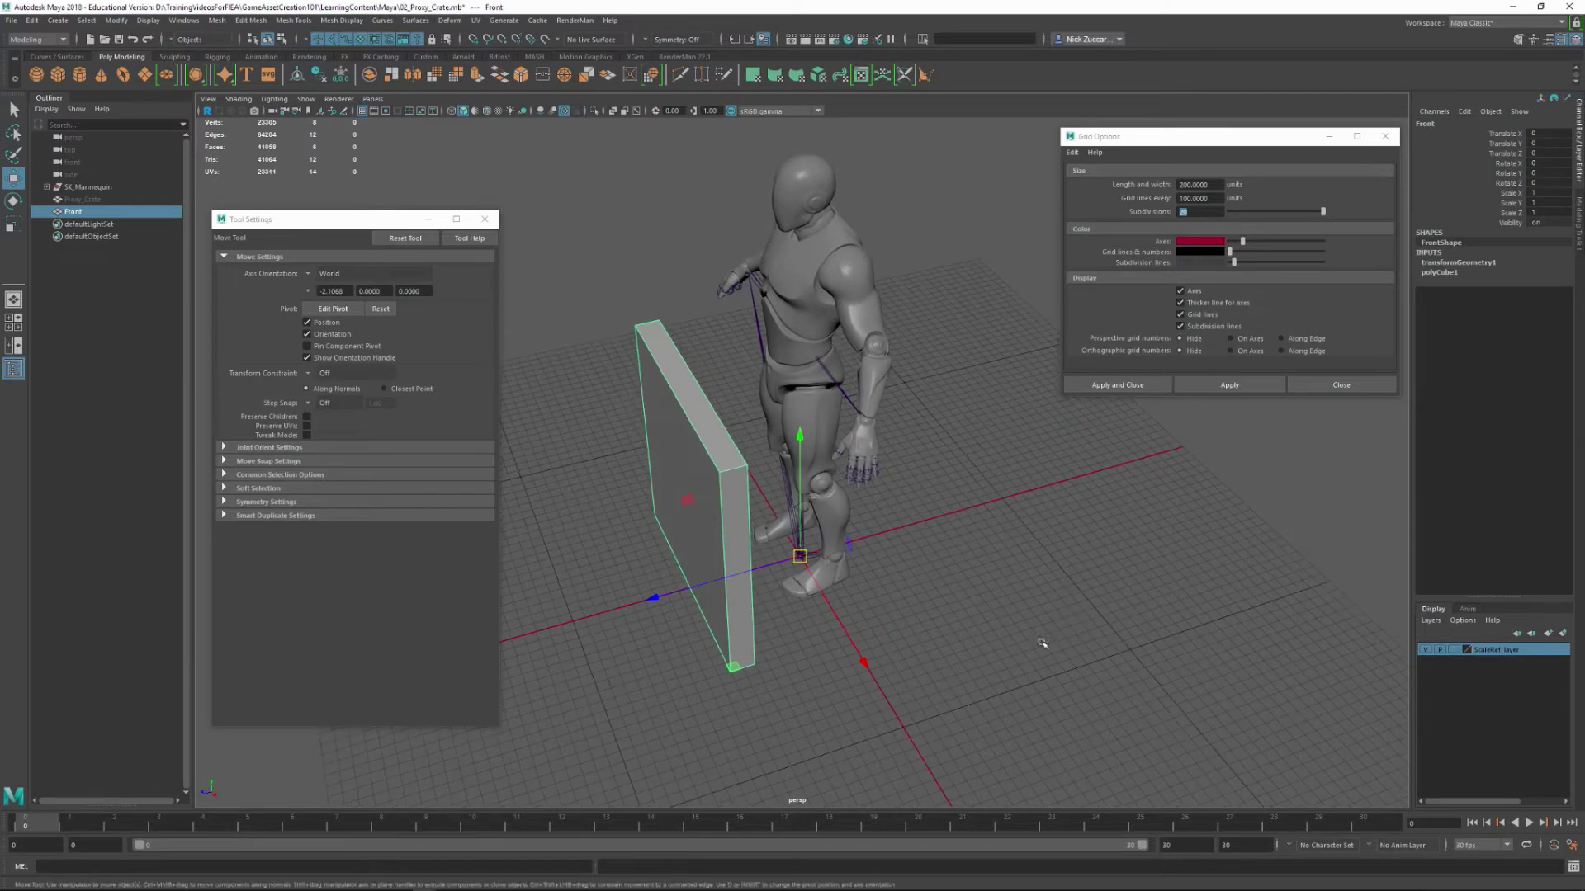
{"action": "key", "text": "ctrl+d"}
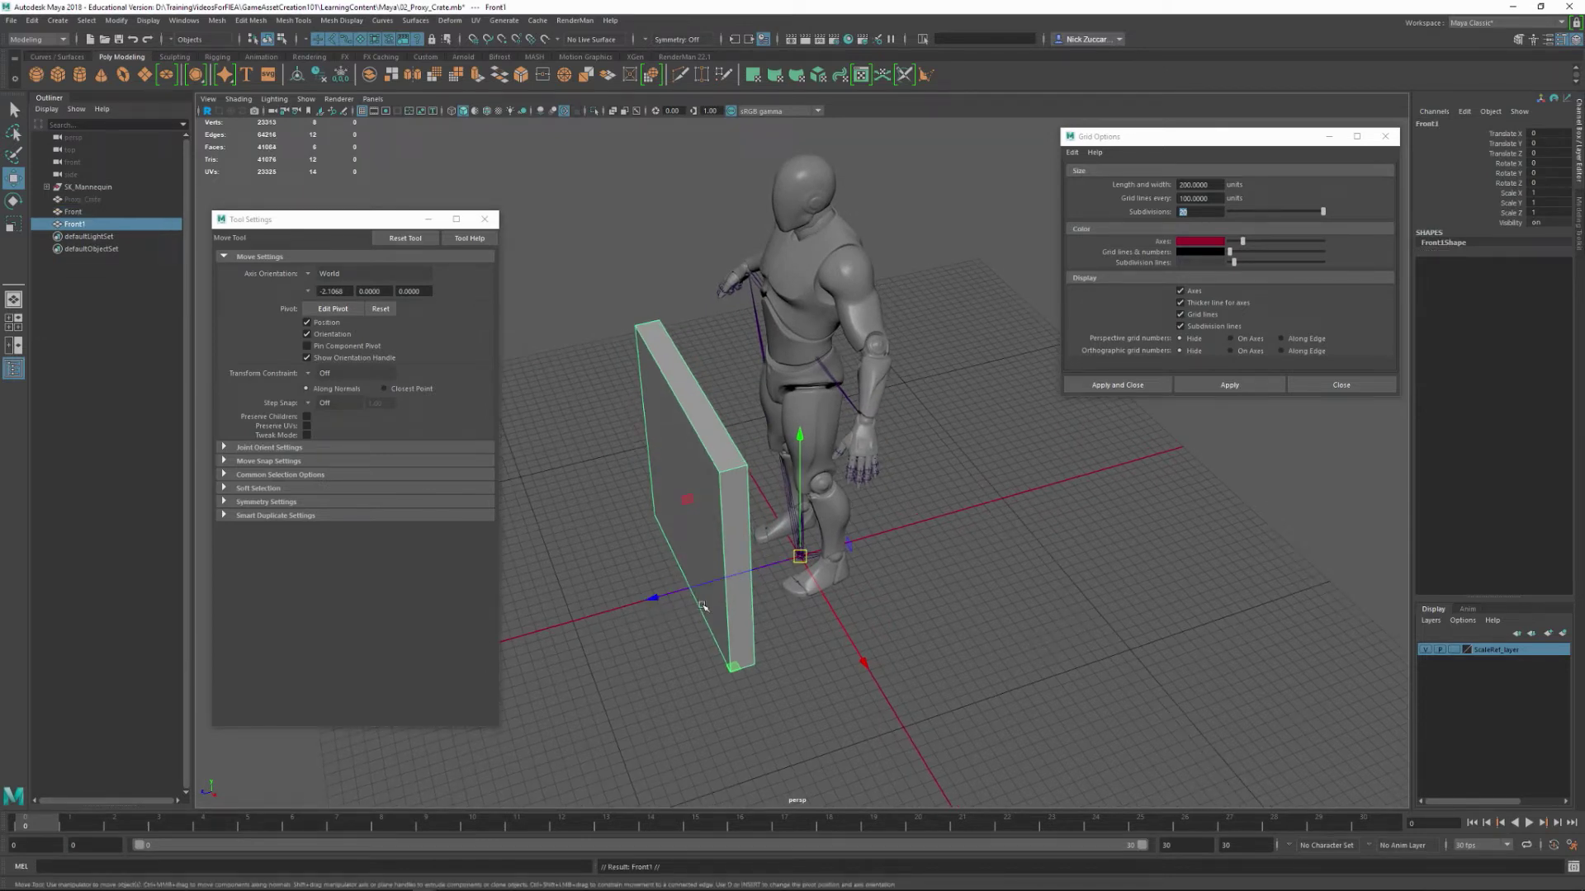
{"action": "key", "text": "e"}
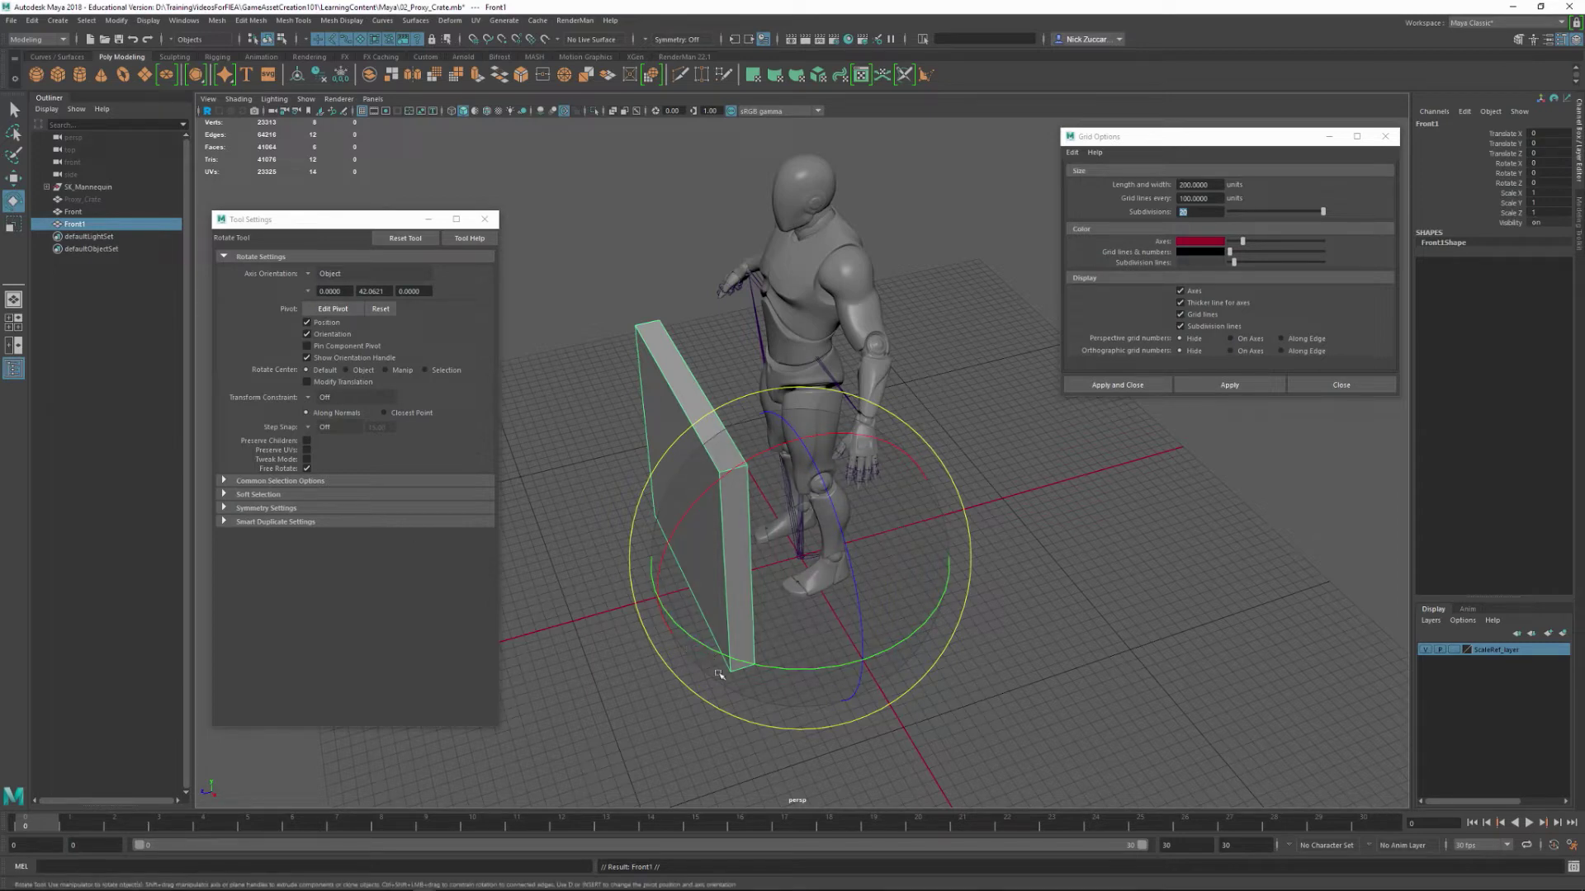
- Try rotating the duplicate freely about Y and setting its Rotate Y to 180, and undo both rotations
{"action": "left_click_drag", "start_coordinate": [719, 673], "coordinate": [1280, 394]}
{"action": "double_click", "coordinate": [1549, 172]}
{"action": "type", "text": "180"}
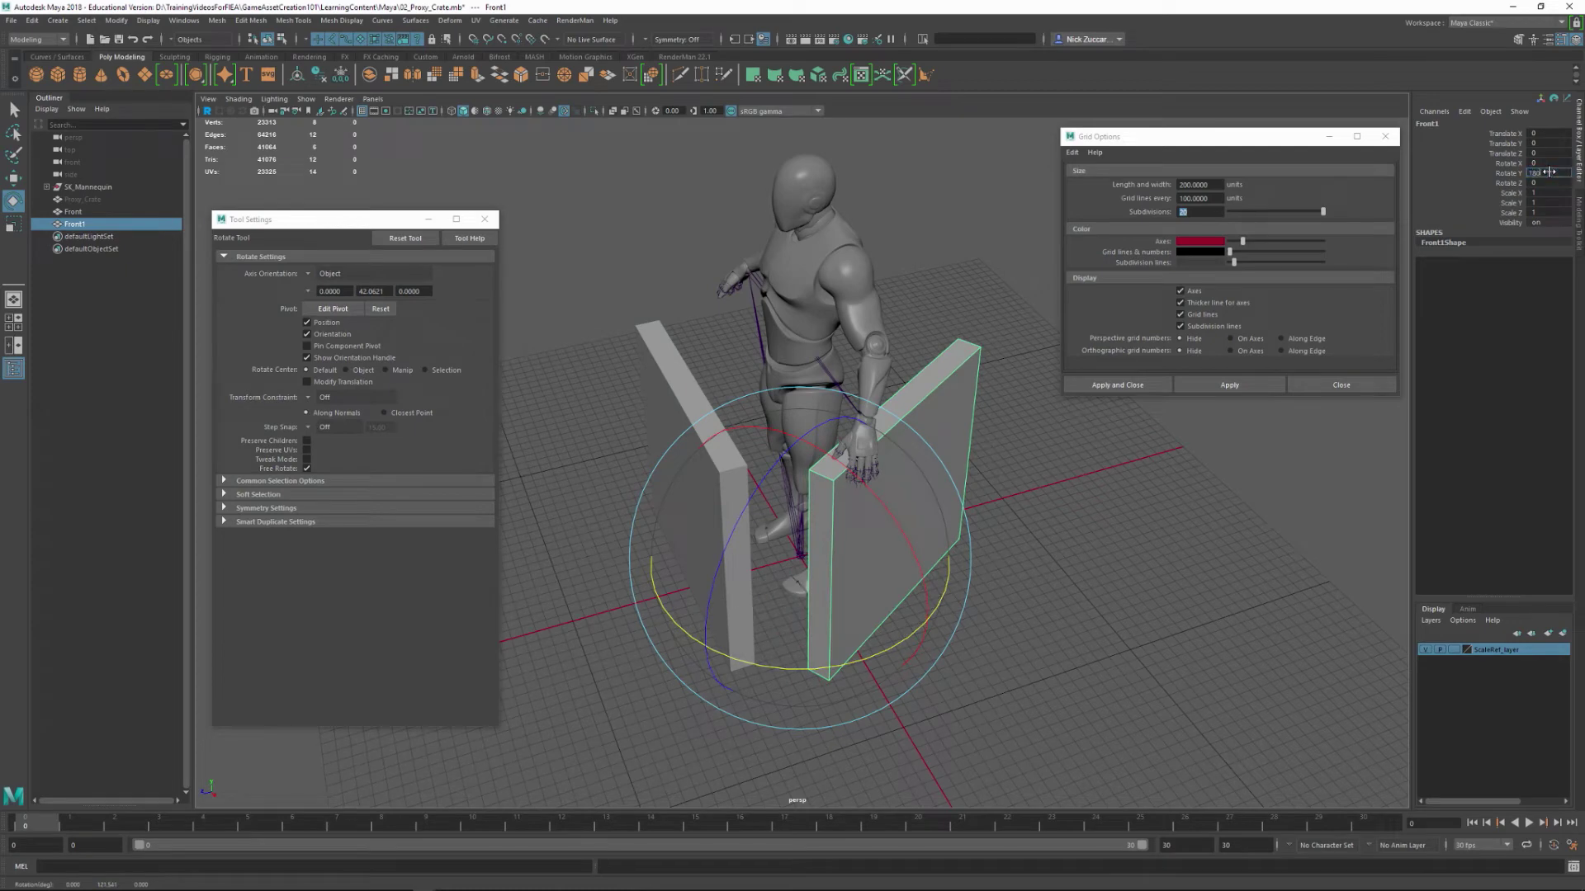
{"action": "key", "text": "Return"}
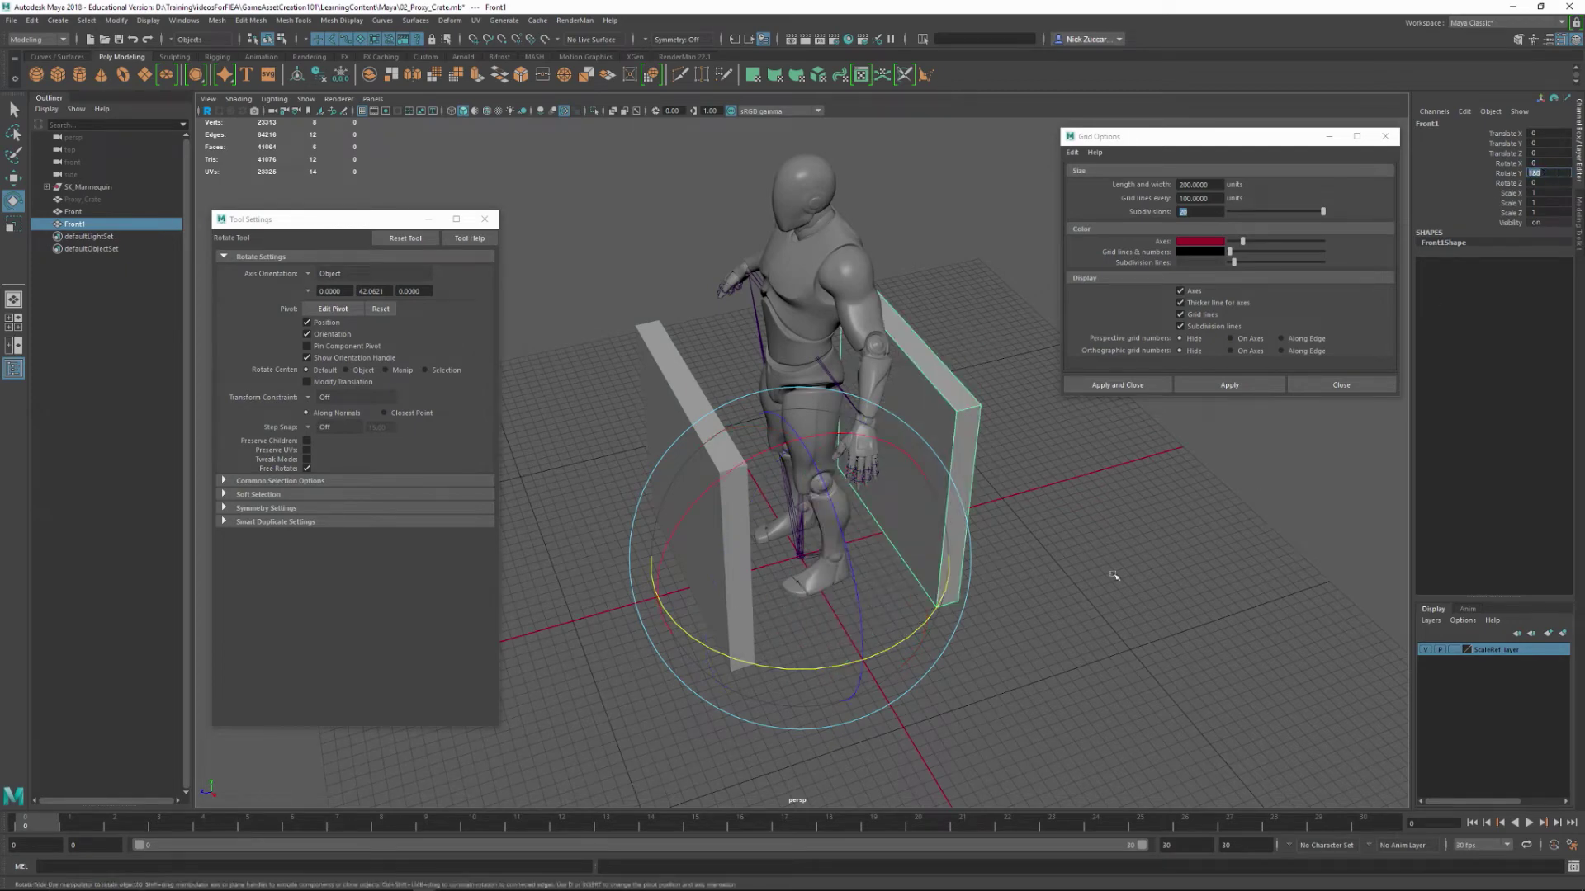
{"action": "mouse_move", "coordinate": [1075, 547]}
{"action": "left_mouse_down", "text": "alt"}
{"action": "mouse_move", "coordinate": [1090, 568]}
{"action": "mouse_move", "coordinate": [1061, 567]}
{"action": "left_mouse_up", "text": "alt"}
{"action": "key", "text": "ctrl+z"}
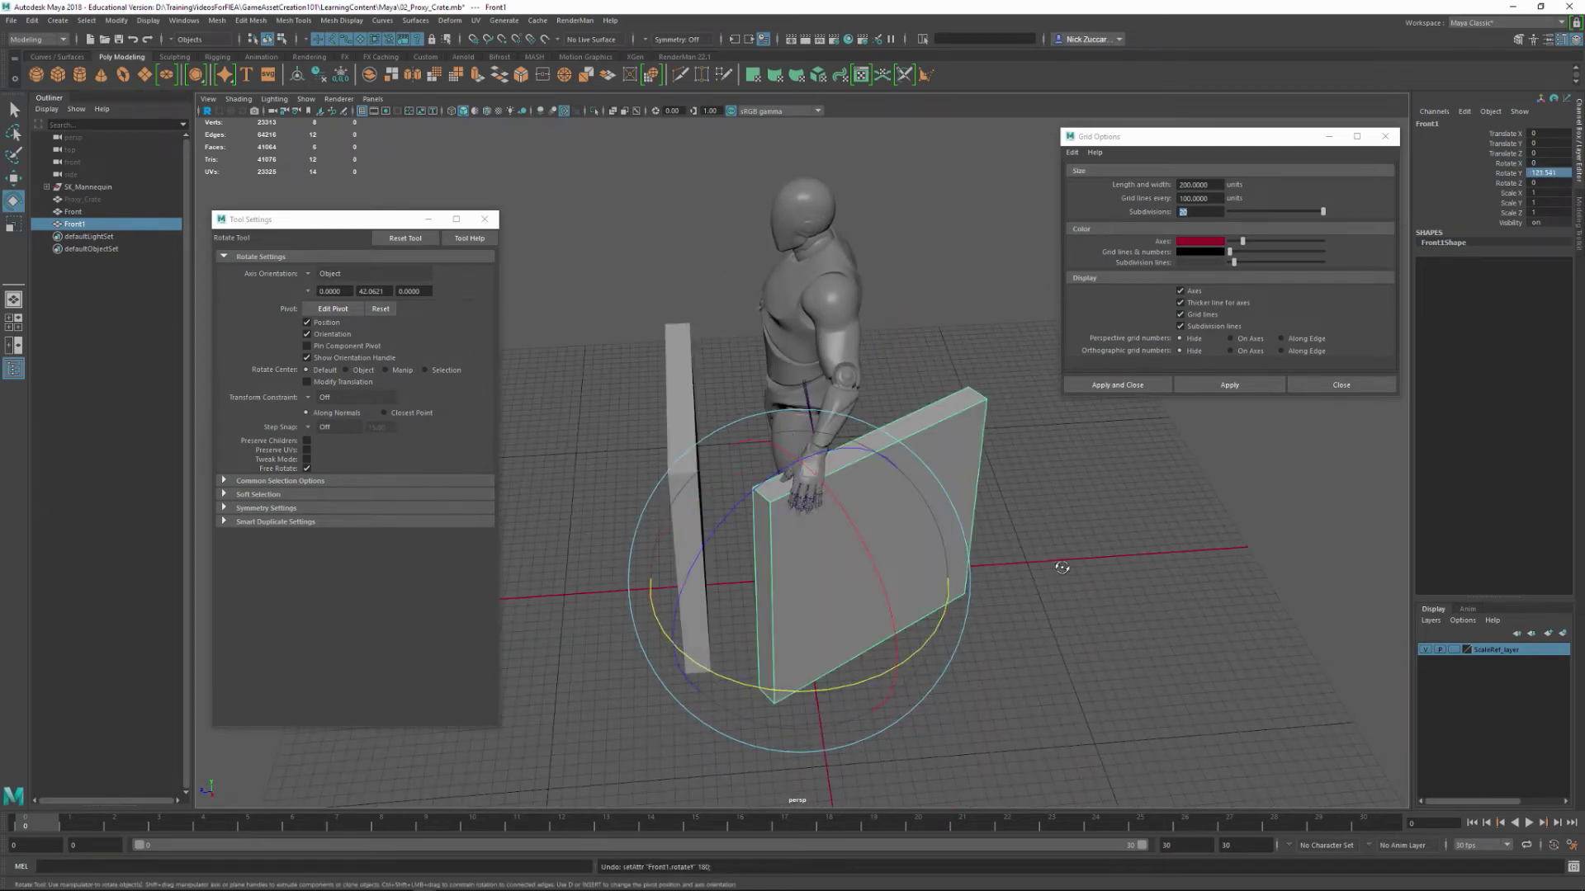
{"action": "key", "text": "ctrl+z"}
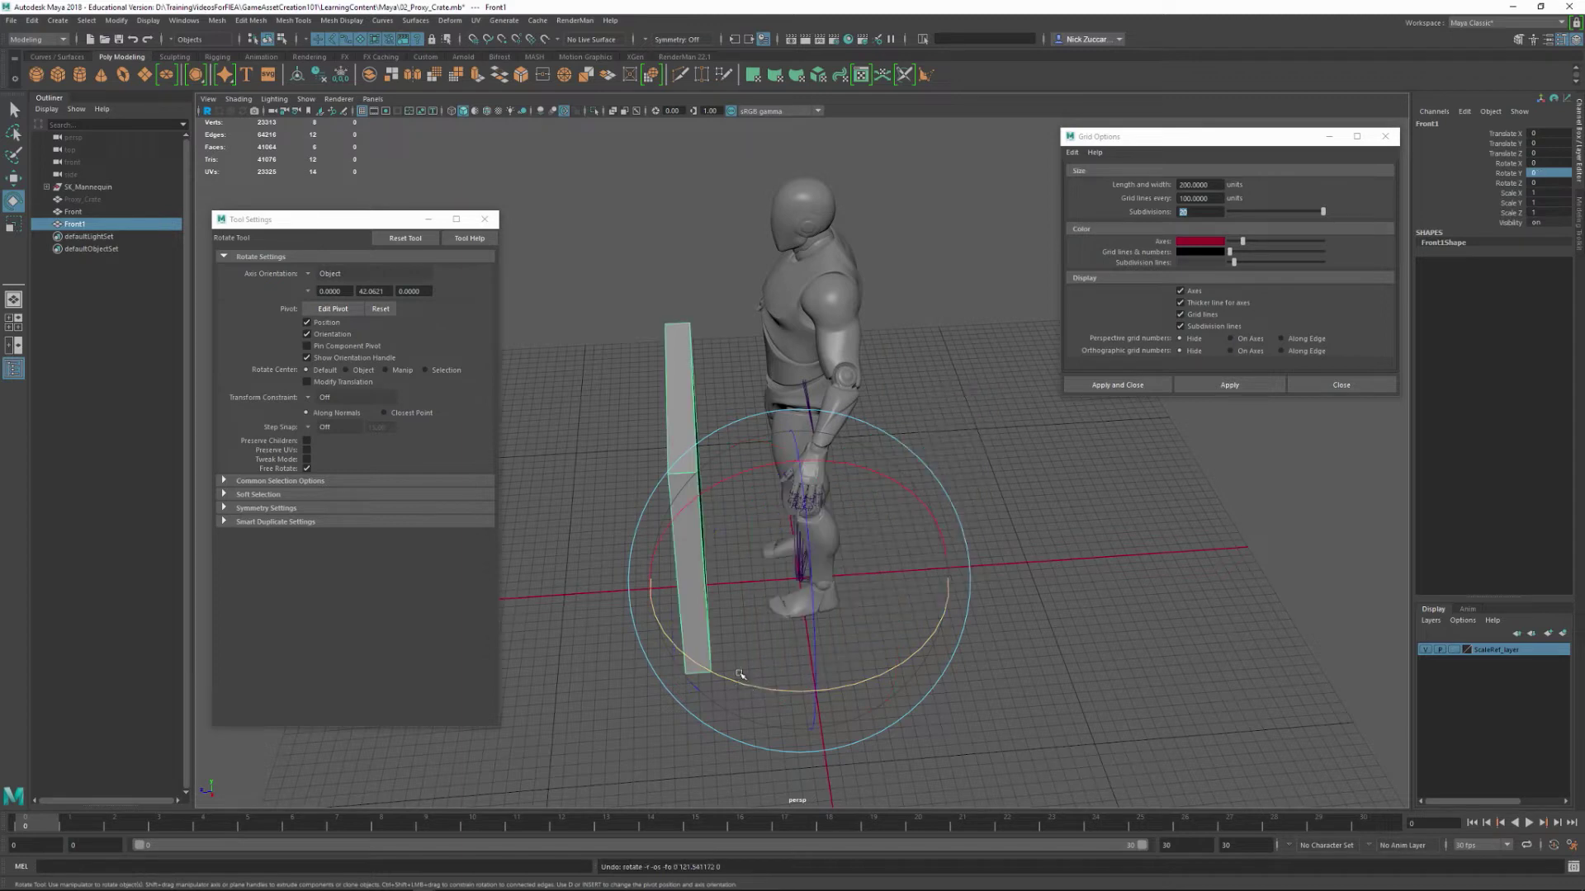
- Rotate the duplicated panel 180 degrees about Y with step snapping and rename it Back
{"action": "key", "text": "j"}
{"action": "left_click_drag", "start_coordinate": [698, 668], "coordinate": [855, 664]}
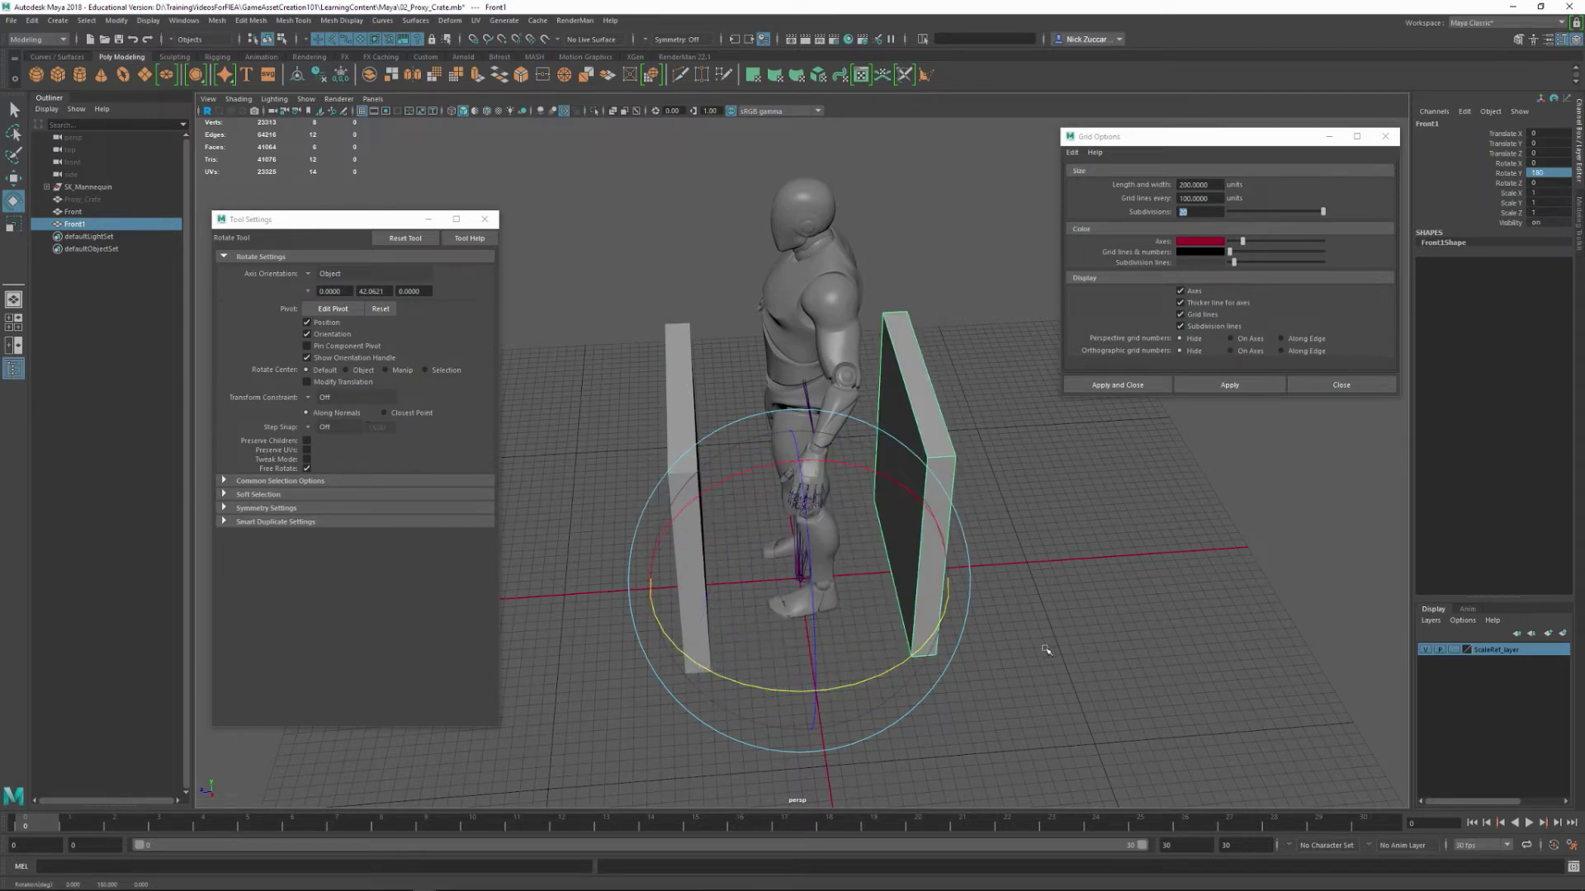
{"action": "left_click", "coordinate": [1088, 642]}
{"action": "left_click", "coordinate": [76, 225]}
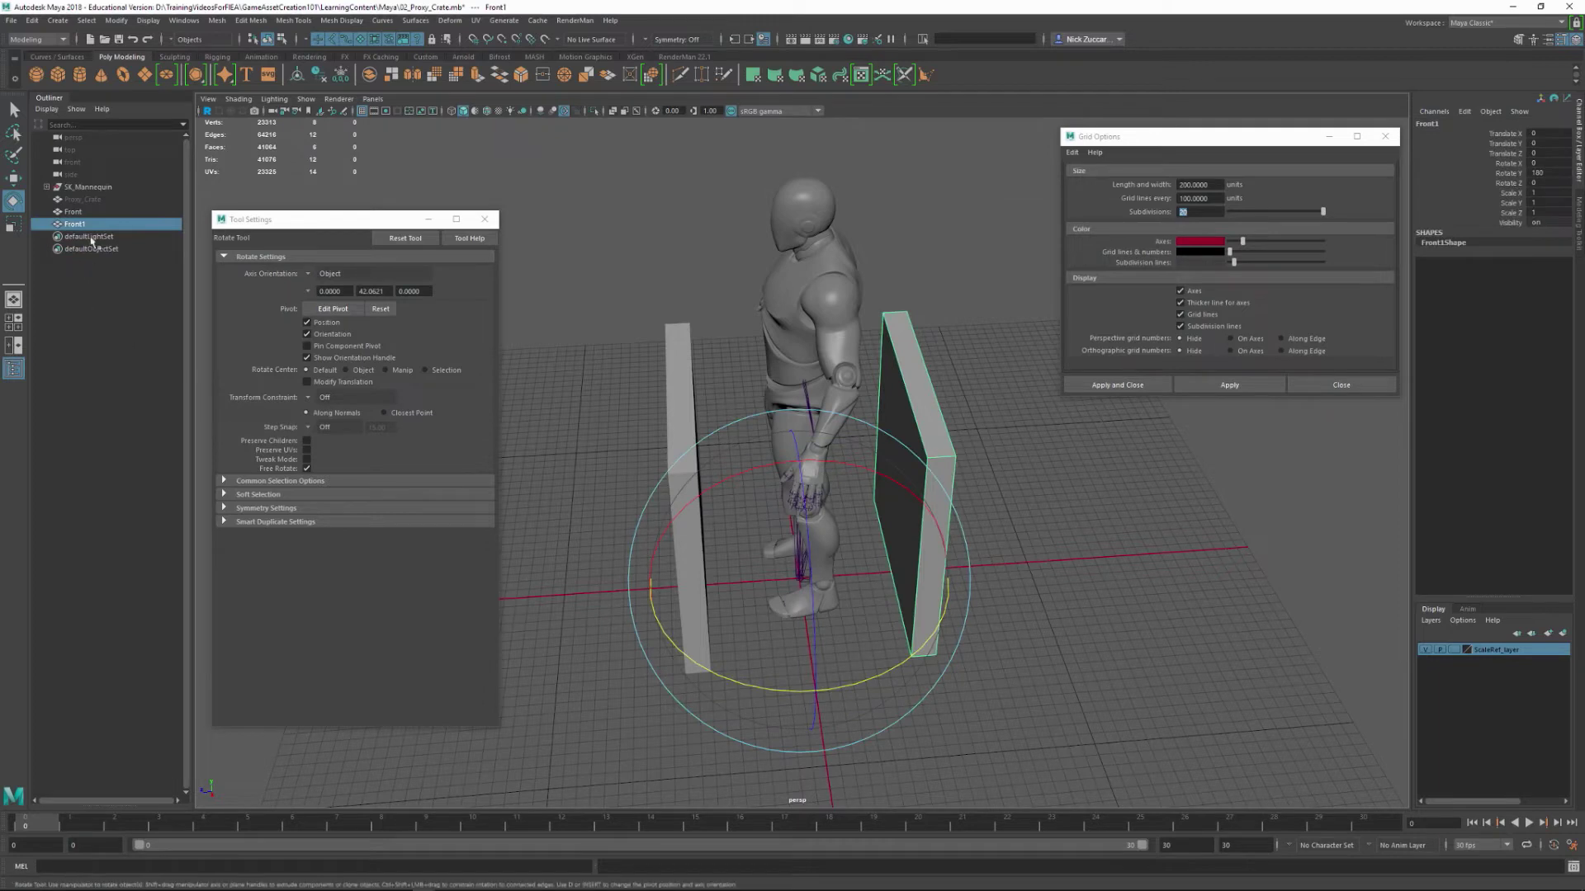
{"action": "double_click", "coordinate": [78, 225]}
{"action": "type", "text": "Back"}
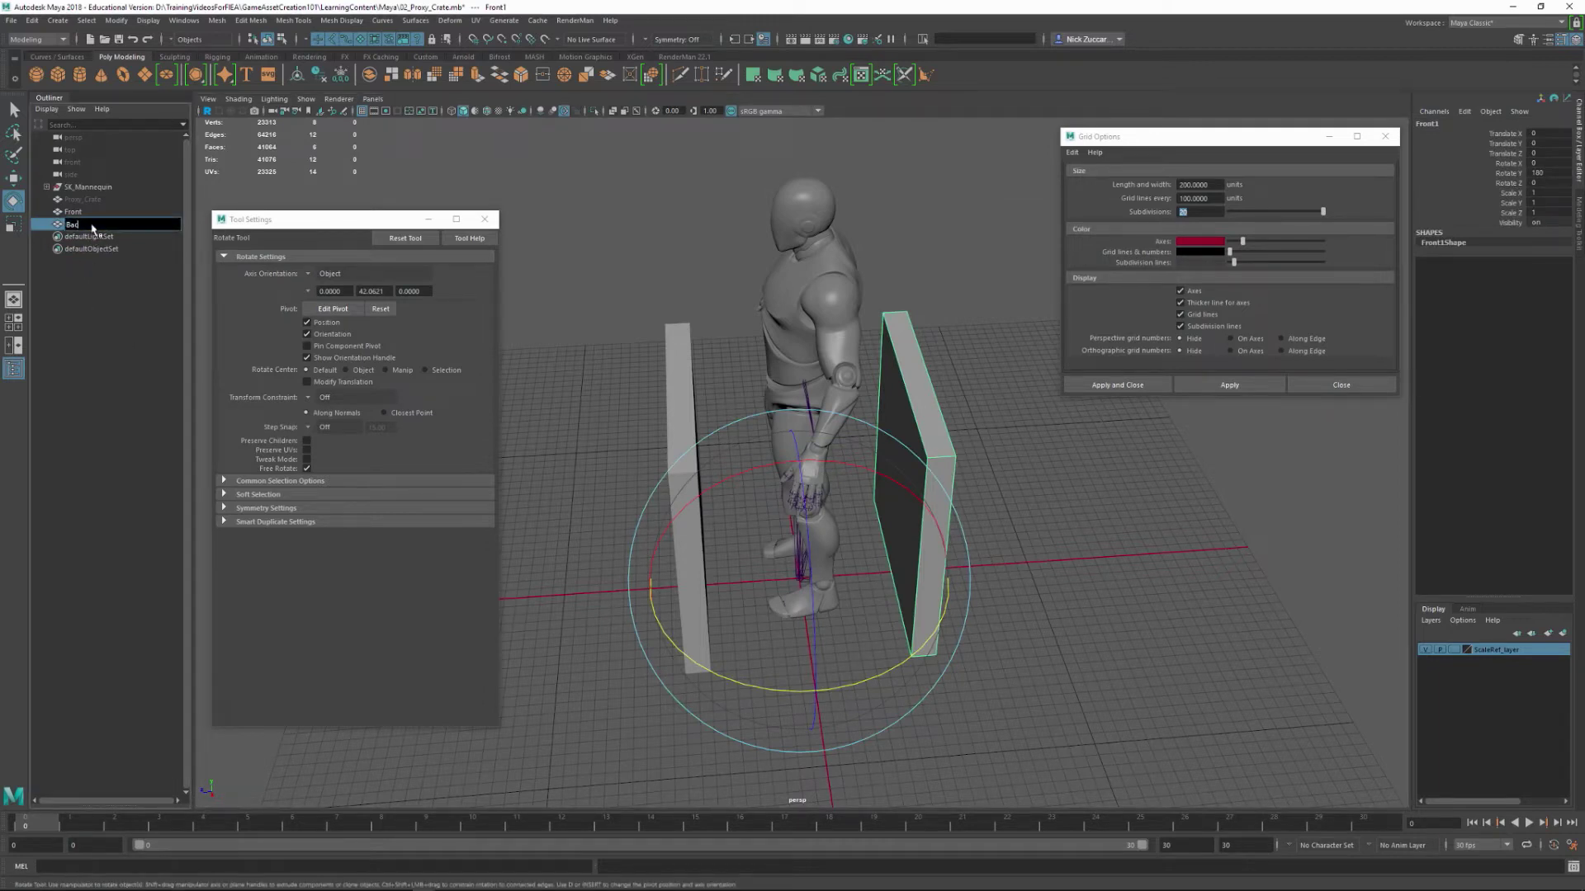
{"action": "key", "text": "Return"}
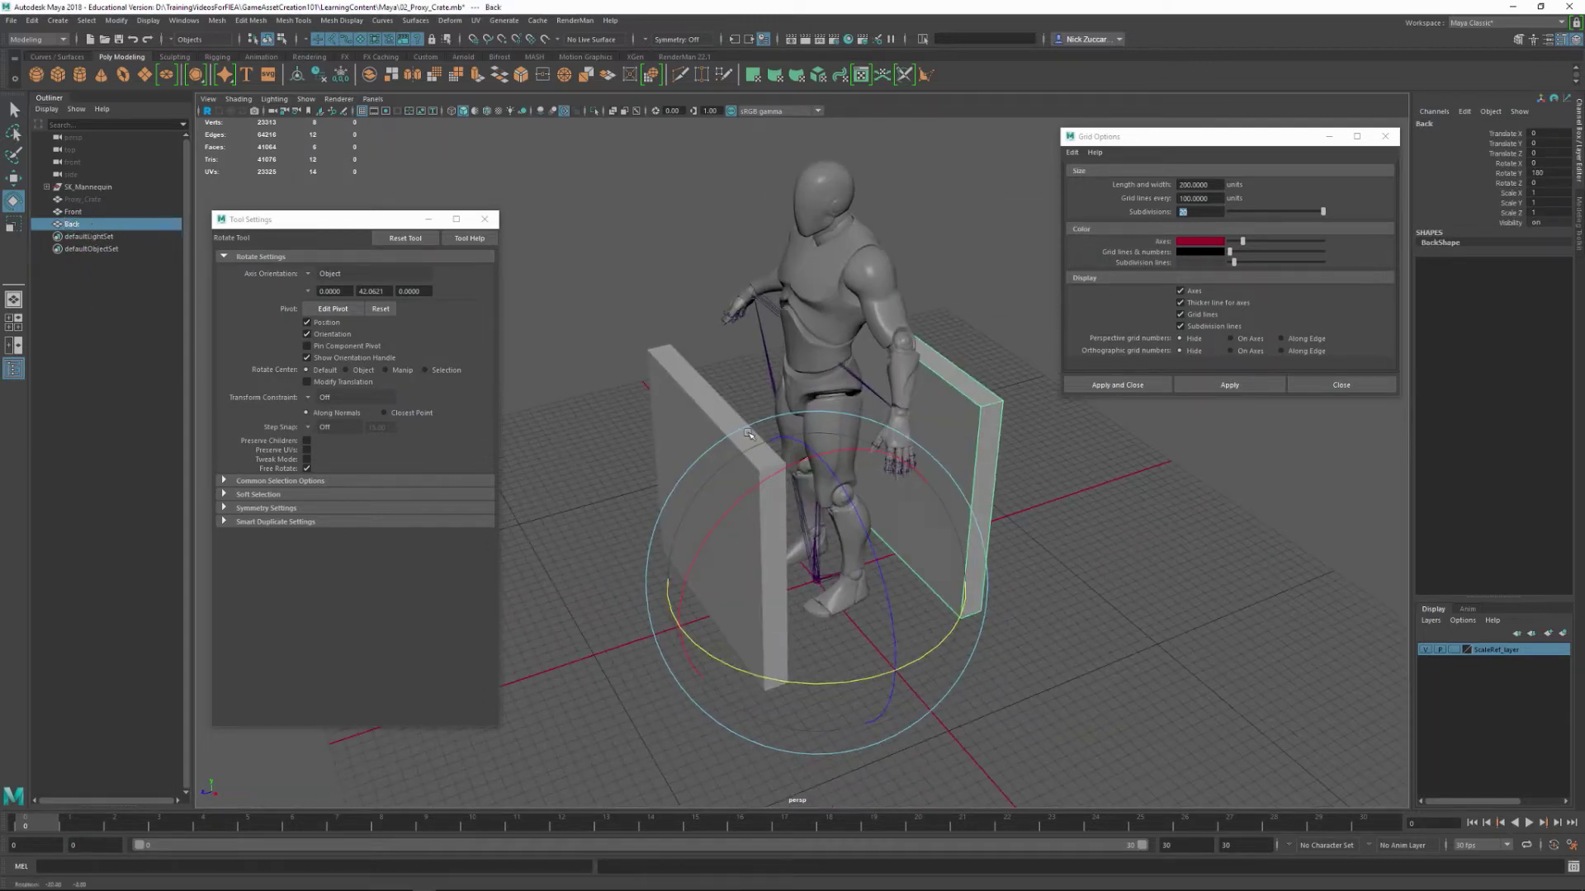
- Duplicate the Front panel again and rotate the copy 90 degrees about Y with step snapping
{"action": "left_click", "coordinate": [76, 213]}
{"action": "key", "text": "ctrl+d"}
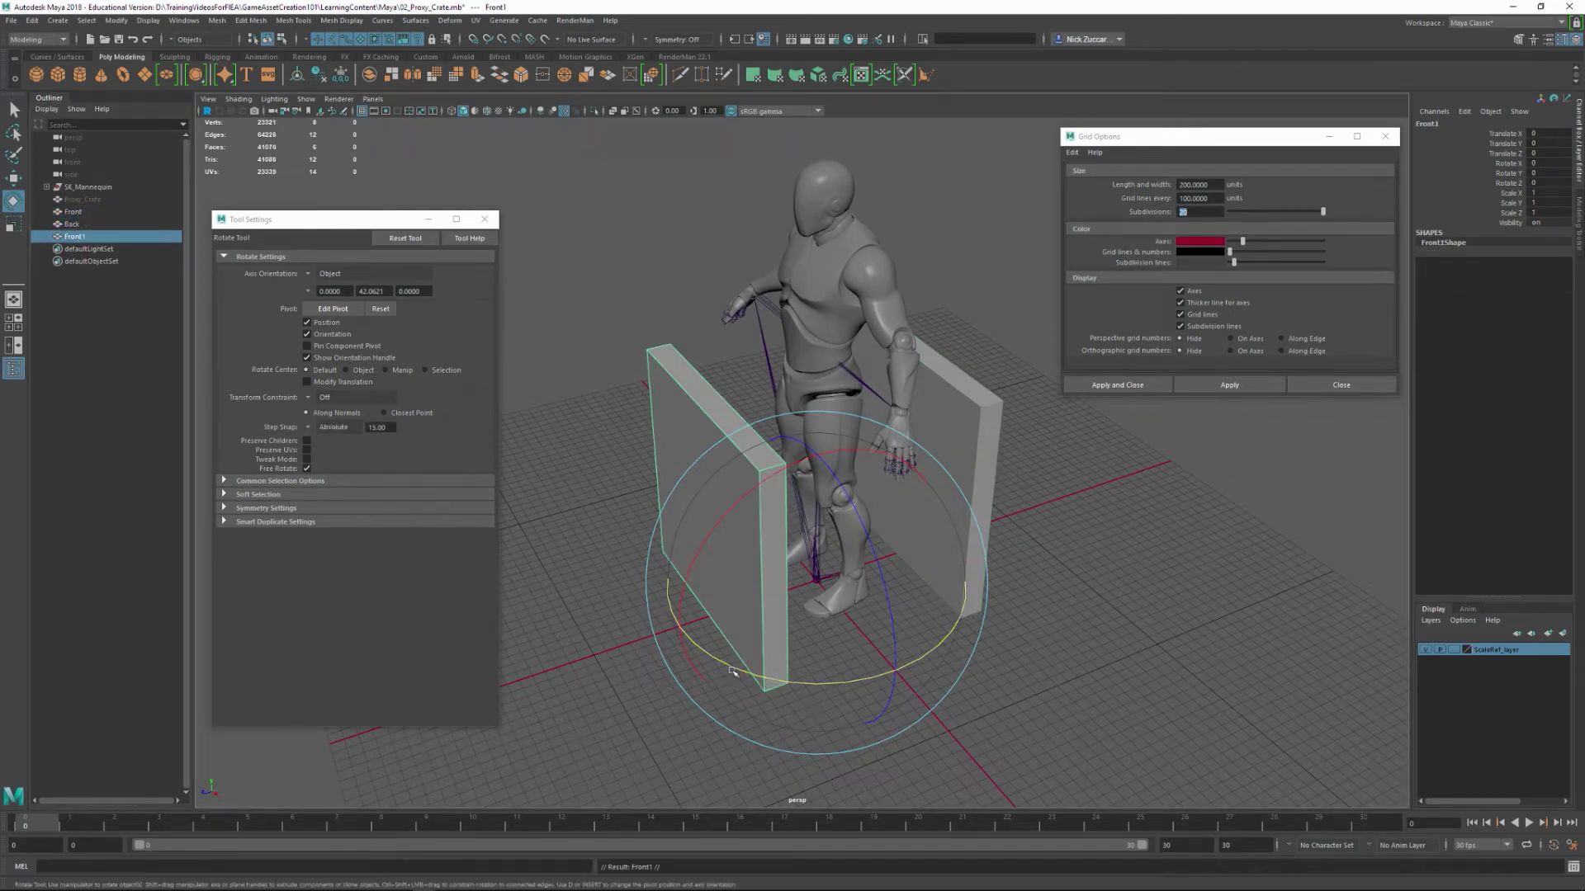
{"action": "left_click_drag", "start_coordinate": [733, 672], "coordinate": [813, 675]}
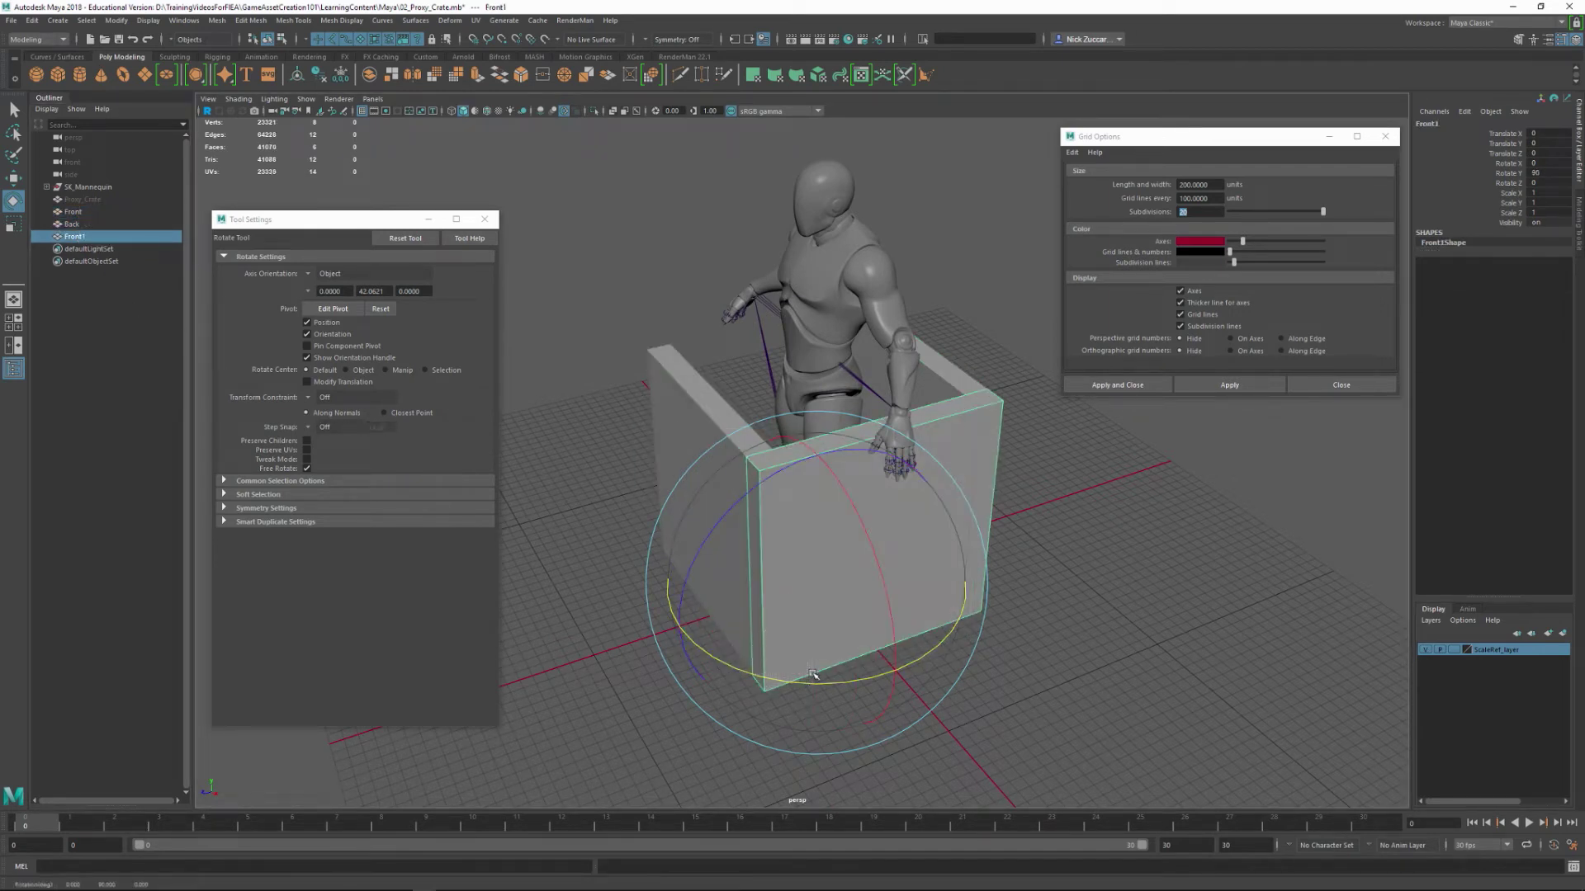
- Rename the panel that is rotated 90 degrees to Left
{"action": "double_click", "coordinate": [83, 236]}
{"action": "type", "text": "Left"}
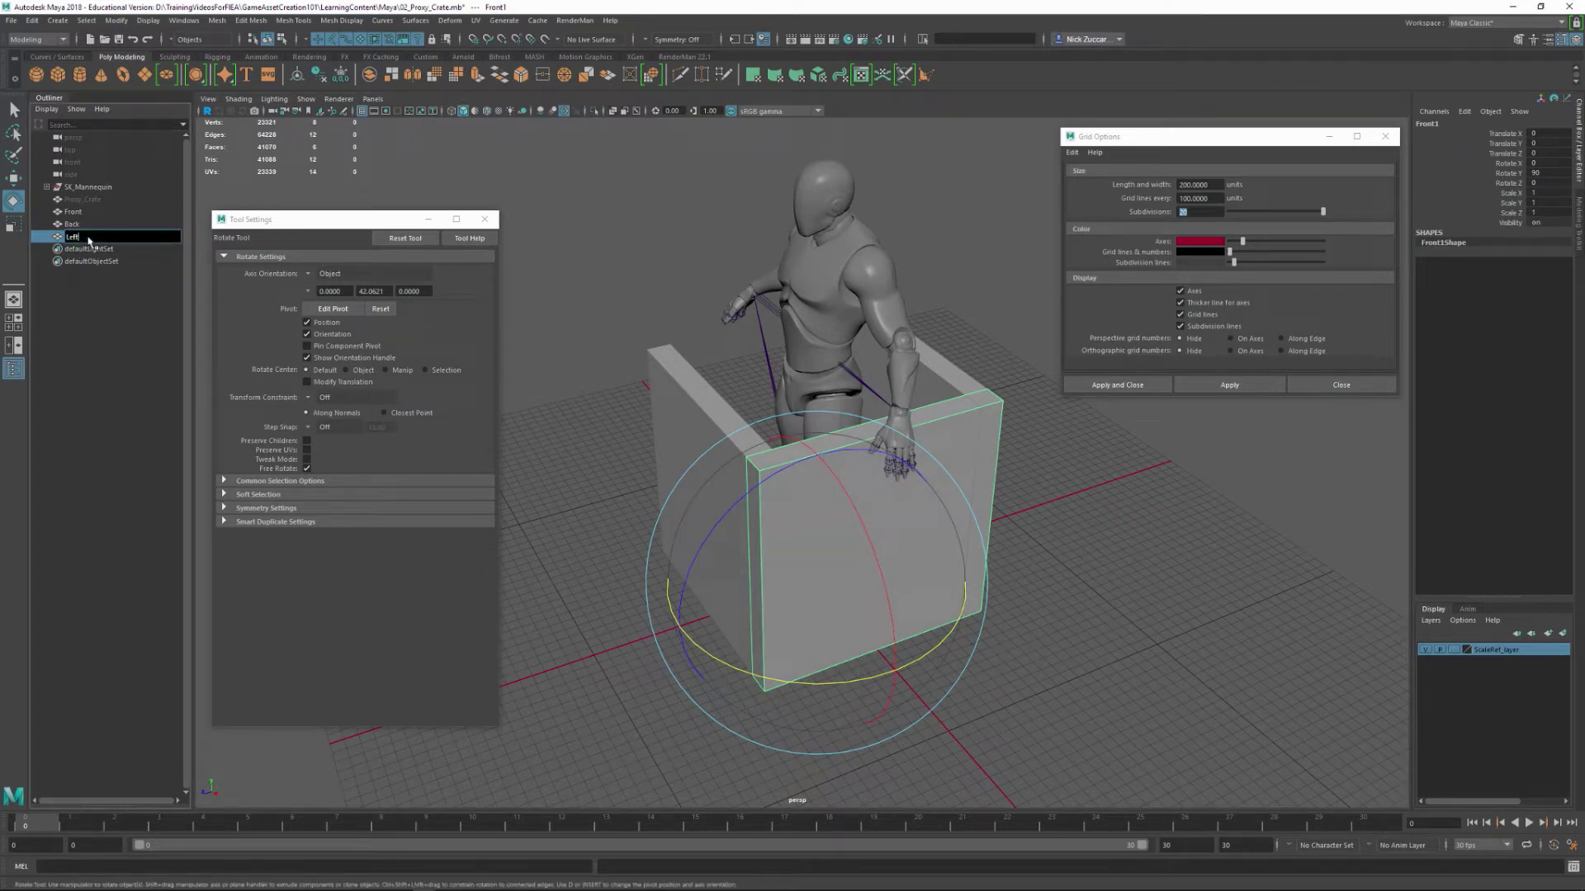
{"action": "key", "text": "Return"}
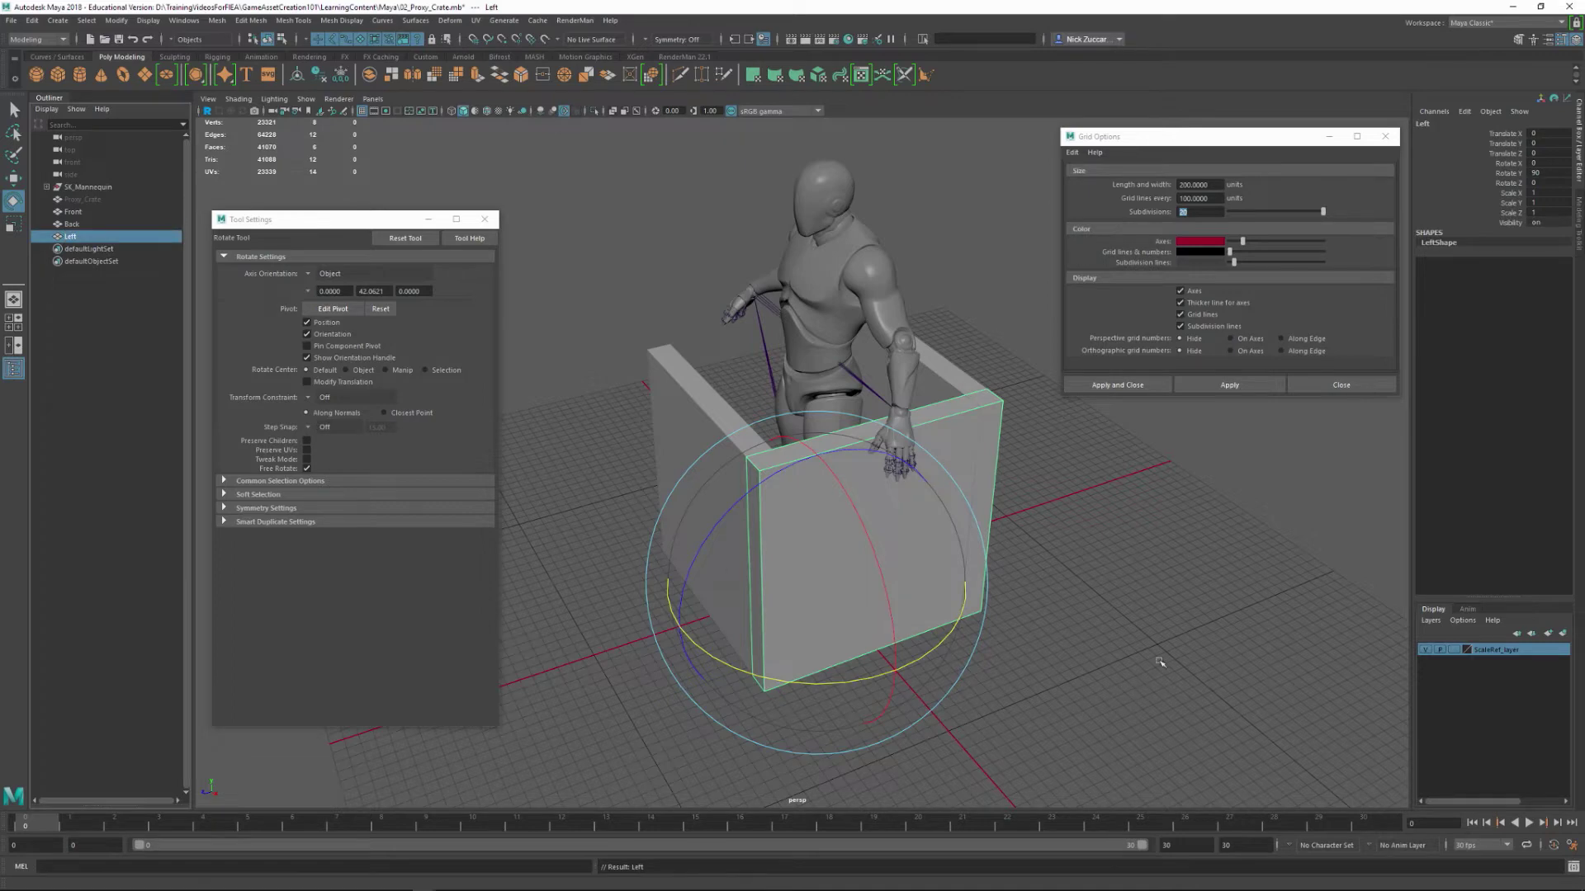
- Move the Left panel's end vertices on the Front side inward along Z to meet the Front panel's inner face
{"action": "left_click_drag", "start_coordinate": [1160, 661], "coordinate": [1101, 647], "text": "alt"}
{"action": "left_click_drag", "start_coordinate": [978, 580], "coordinate": [1081, 593], "text": "alt"}
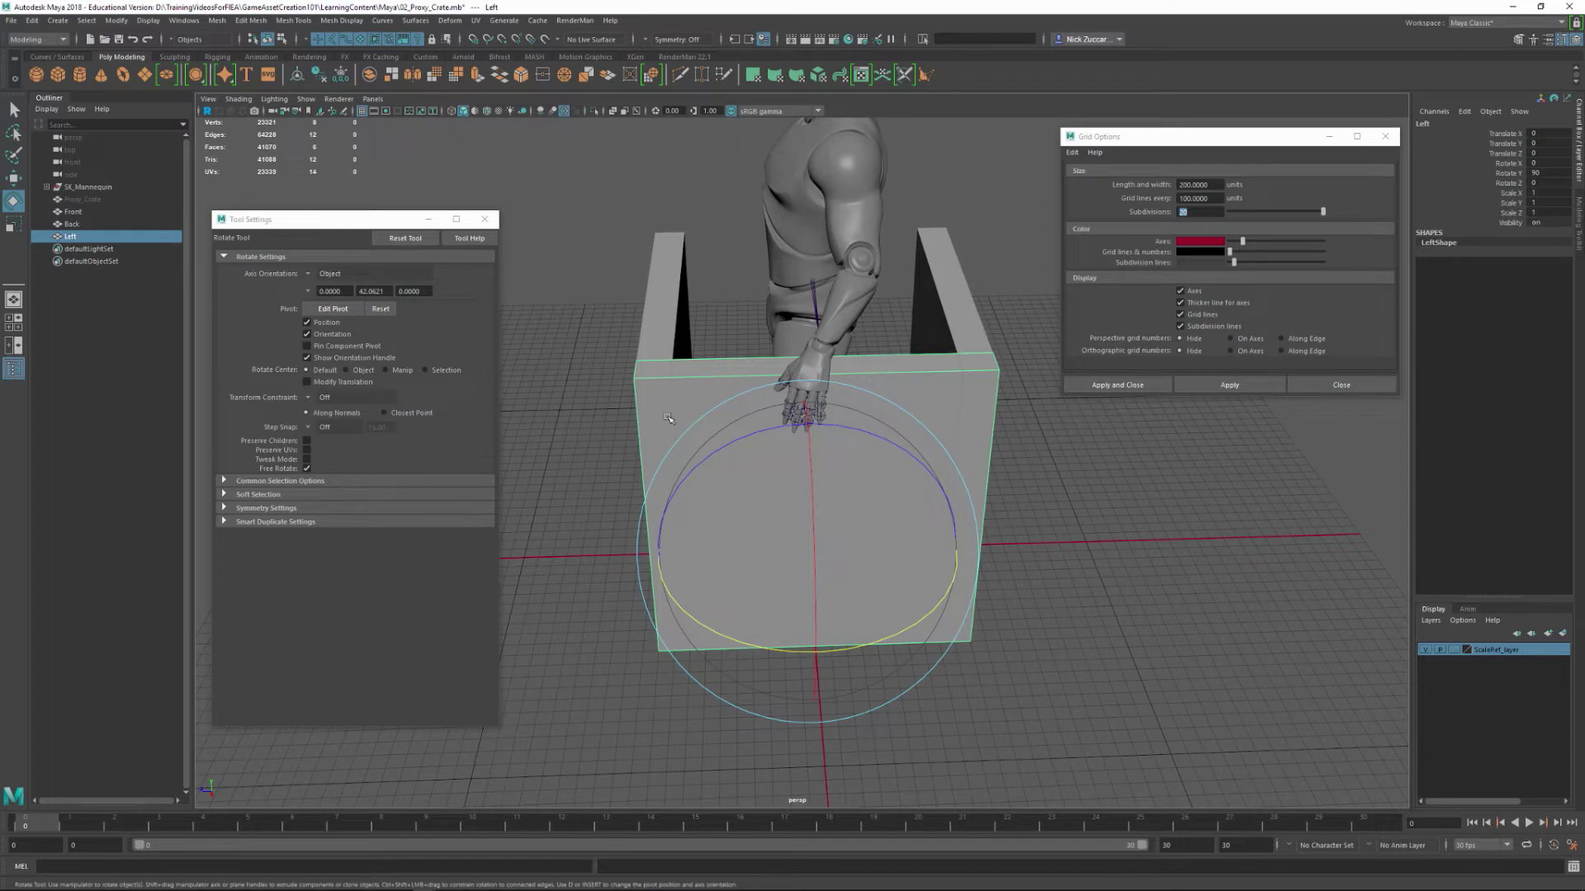
{"action": "key", "text": "F8"}
{"action": "right_click", "coordinate": [656, 389]}
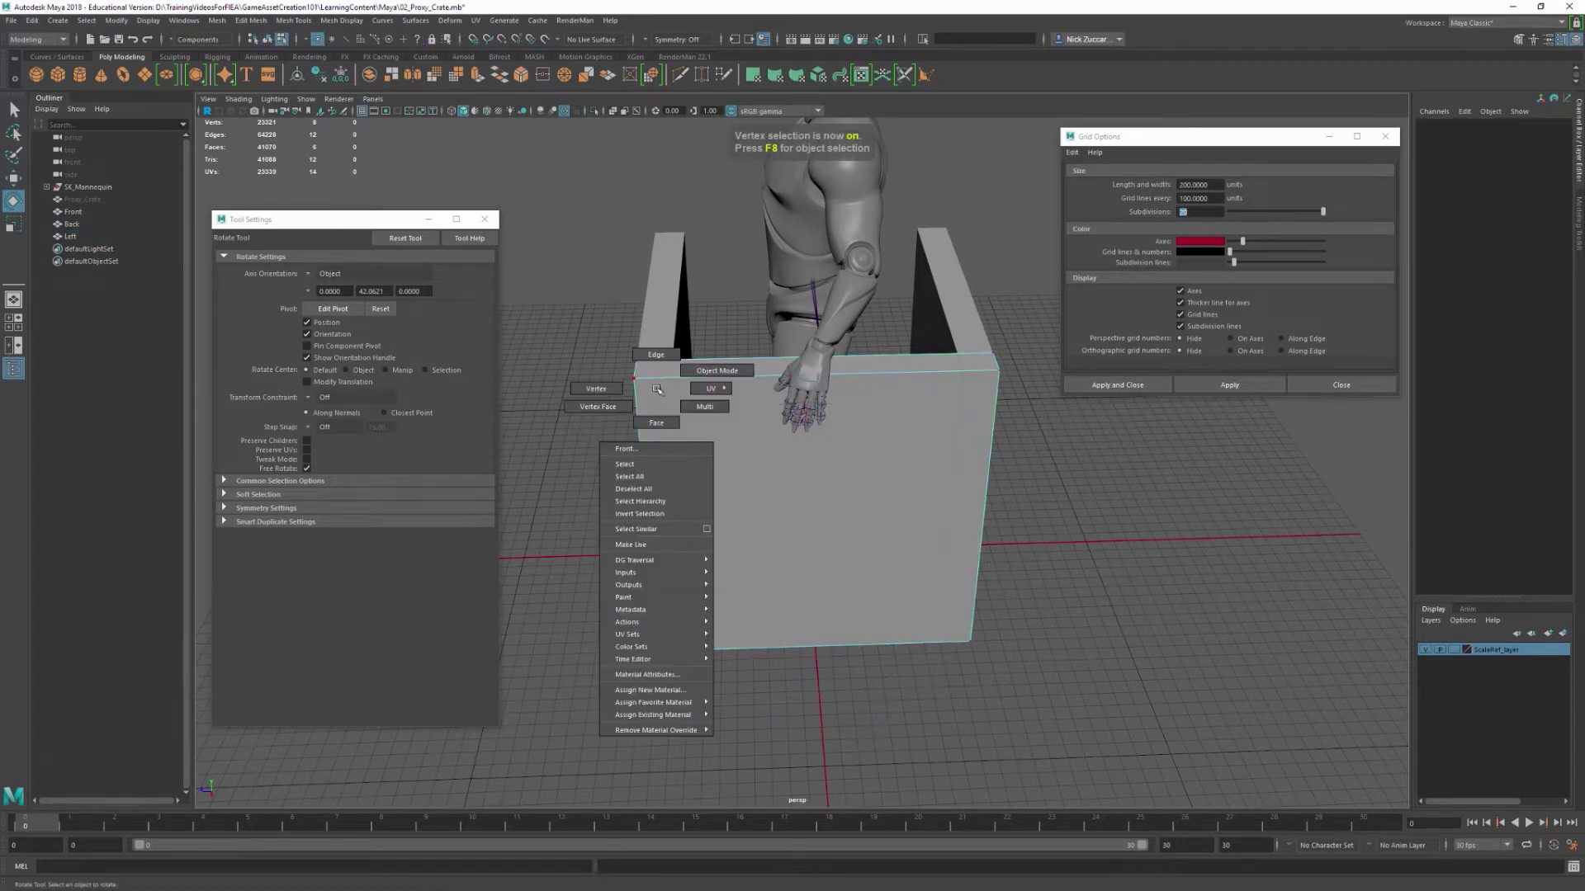
{"action": "right_click_drag", "start_coordinate": [656, 392], "coordinate": [631, 388]}
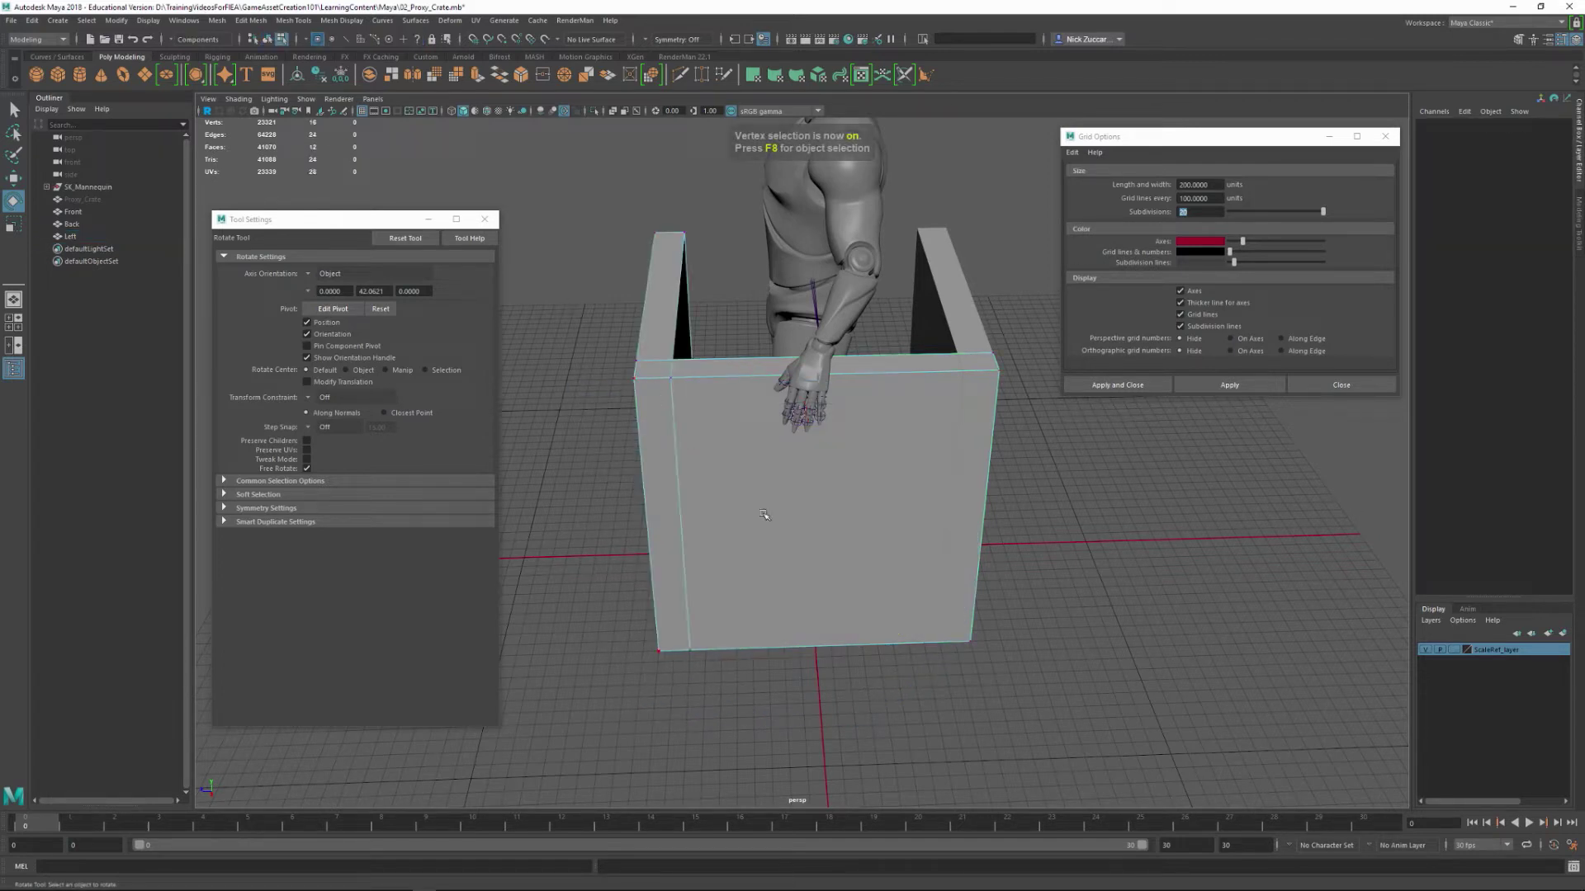
{"action": "key", "text": "ctrl+z"}
{"action": "left_click_drag", "start_coordinate": [584, 322], "coordinate": [723, 726]}
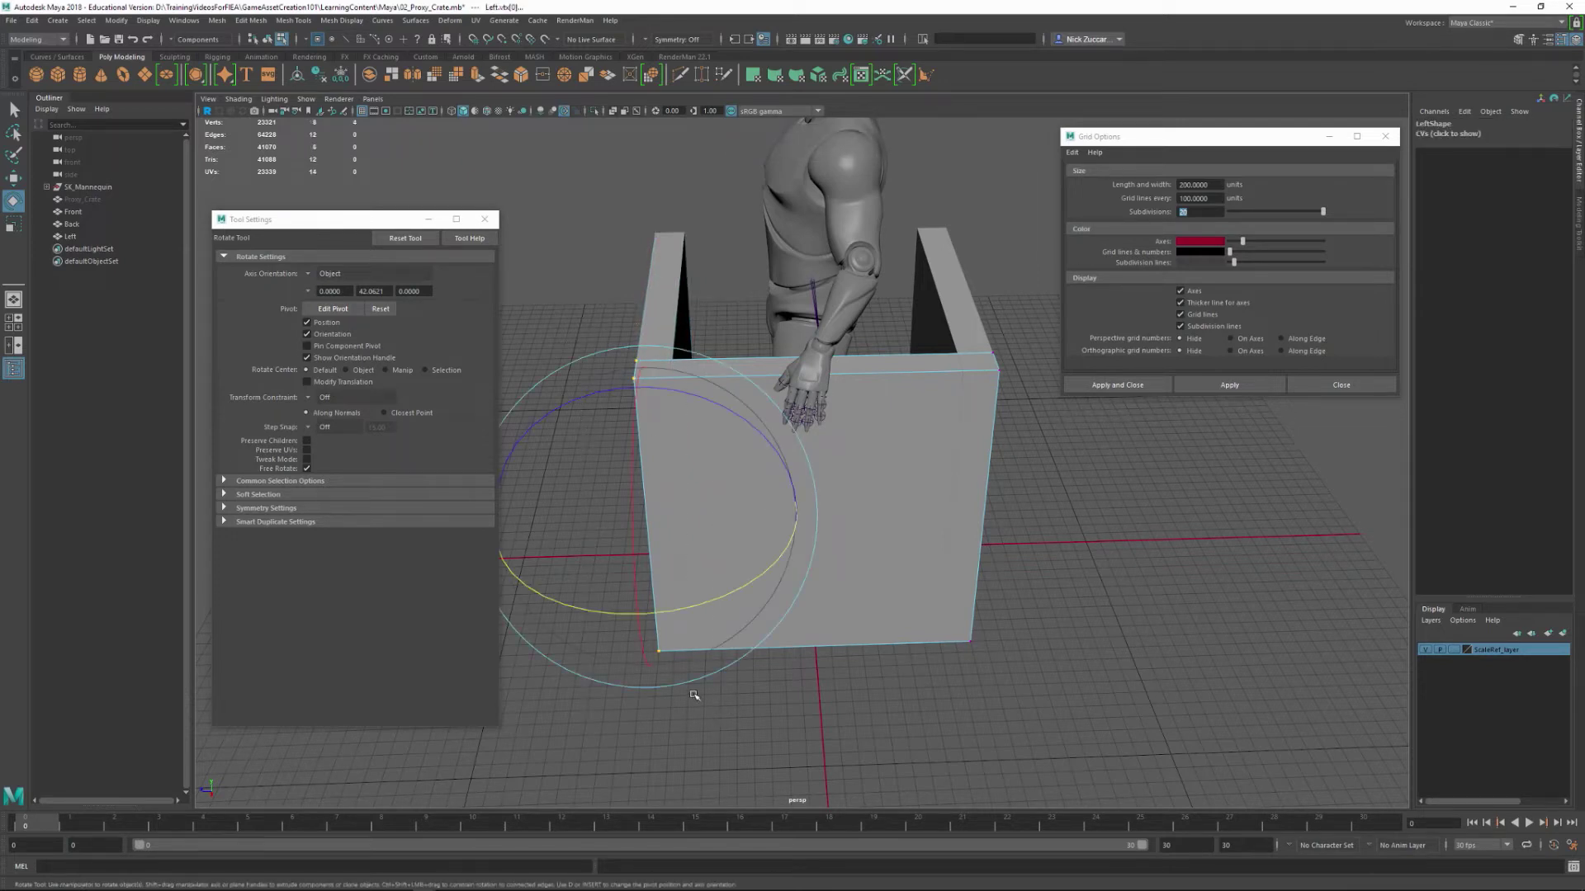
{"action": "key", "text": "w"}
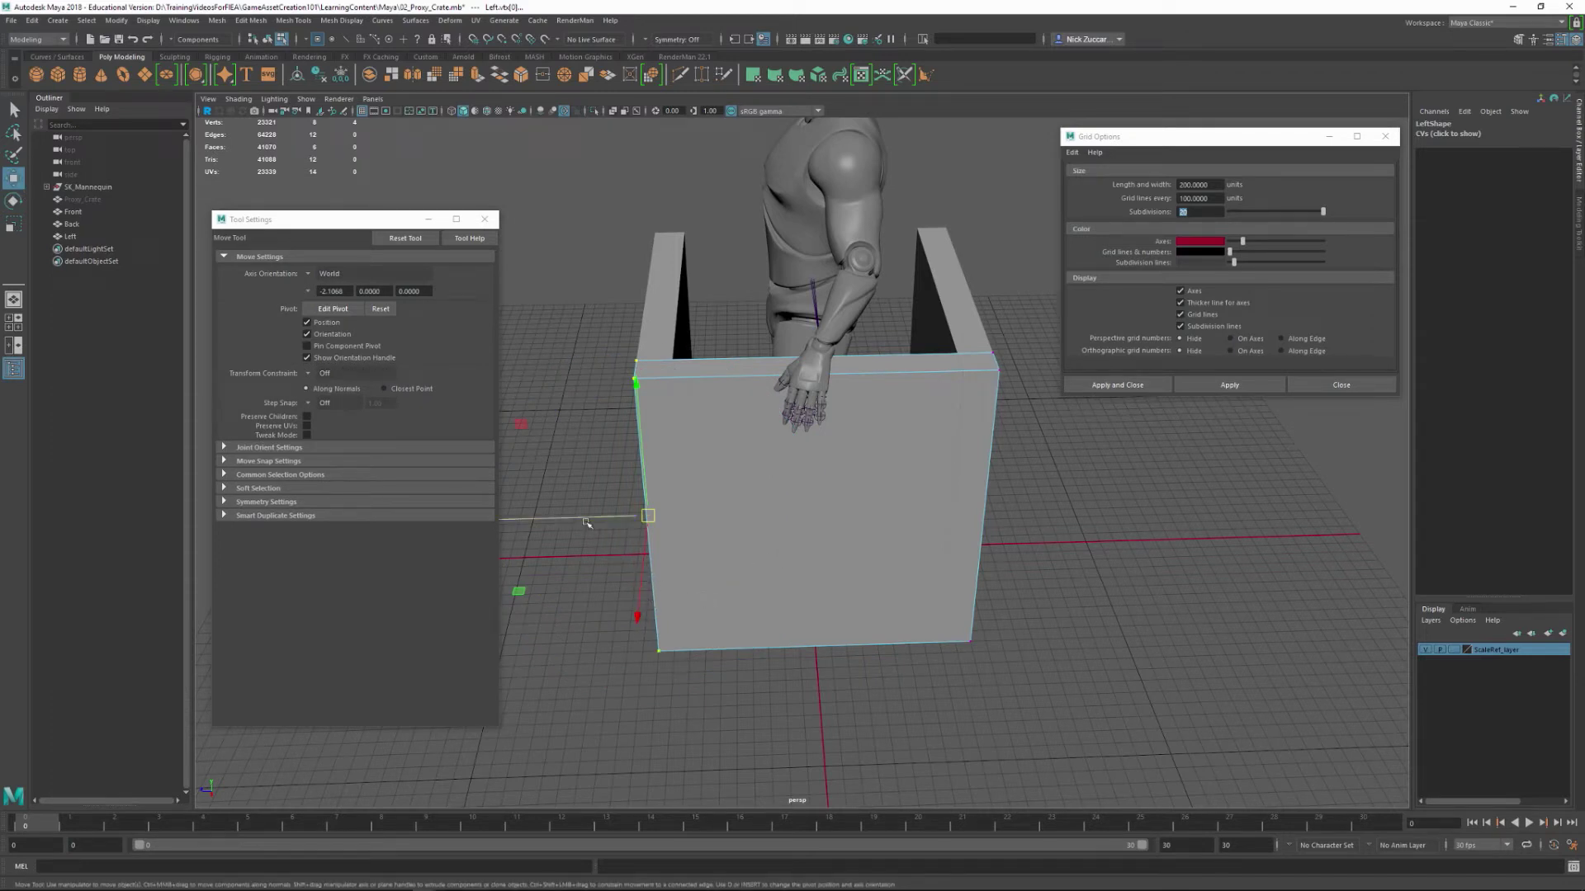
{"action": "left_click_drag", "start_coordinate": [570, 520], "coordinate": [683, 517]}
- Move the Left panel's opposite end vertices inward to the Back panel's inner face and return to object selection
{"action": "left_click", "coordinate": [969, 641]}
{"action": "left_click_drag", "start_coordinate": [933, 324], "coordinate": [1016, 667]}
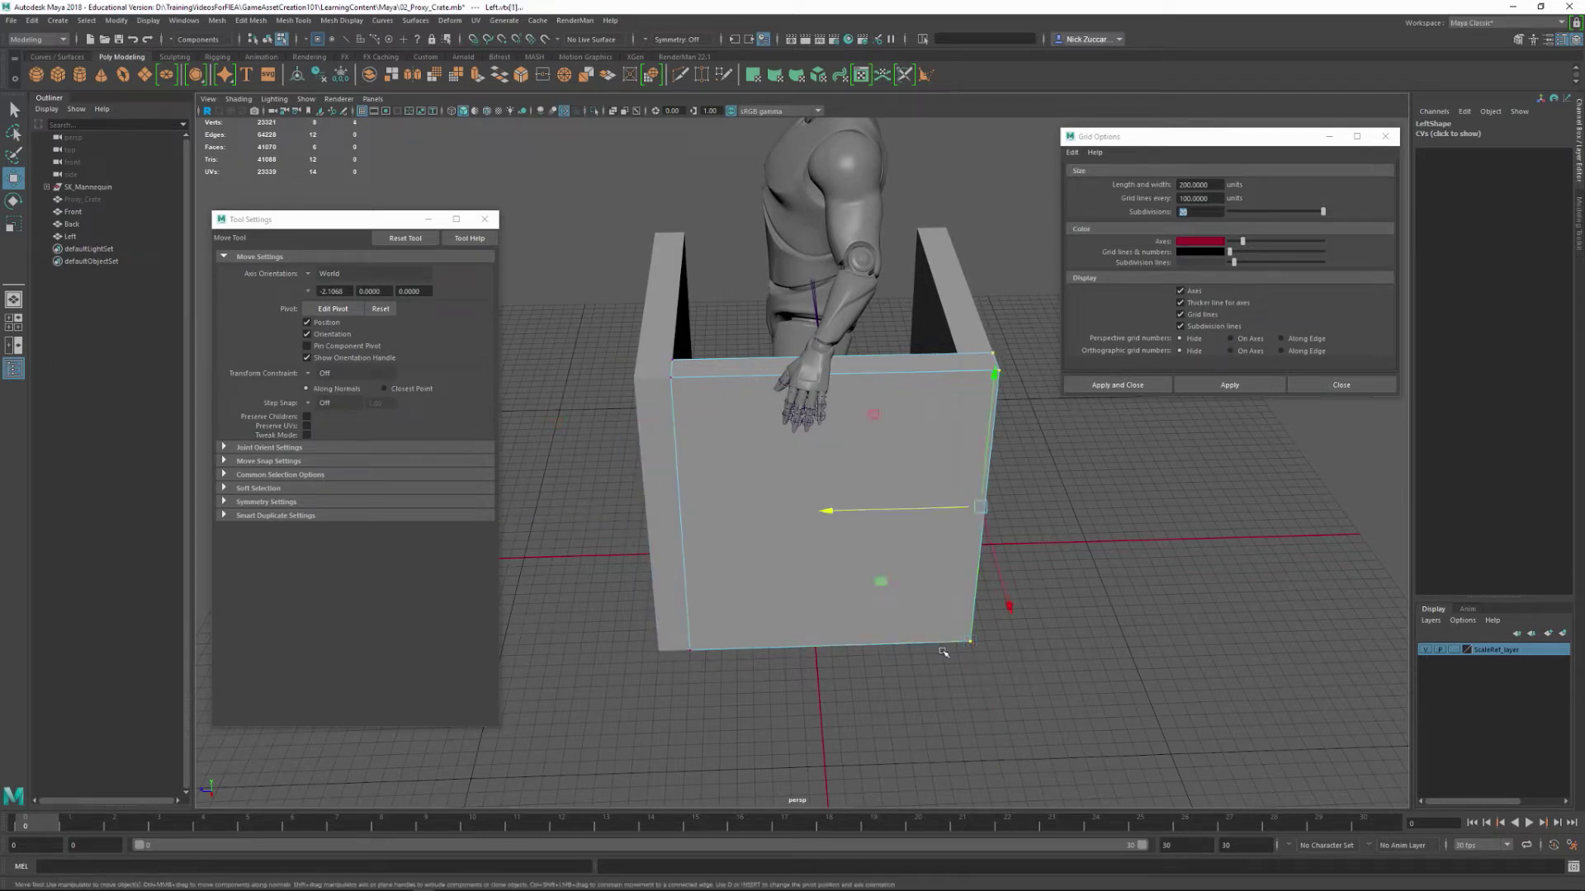
{"action": "left_click_drag", "start_coordinate": [954, 511], "coordinate": [1026, 578]}
{"action": "key", "text": "F8"}
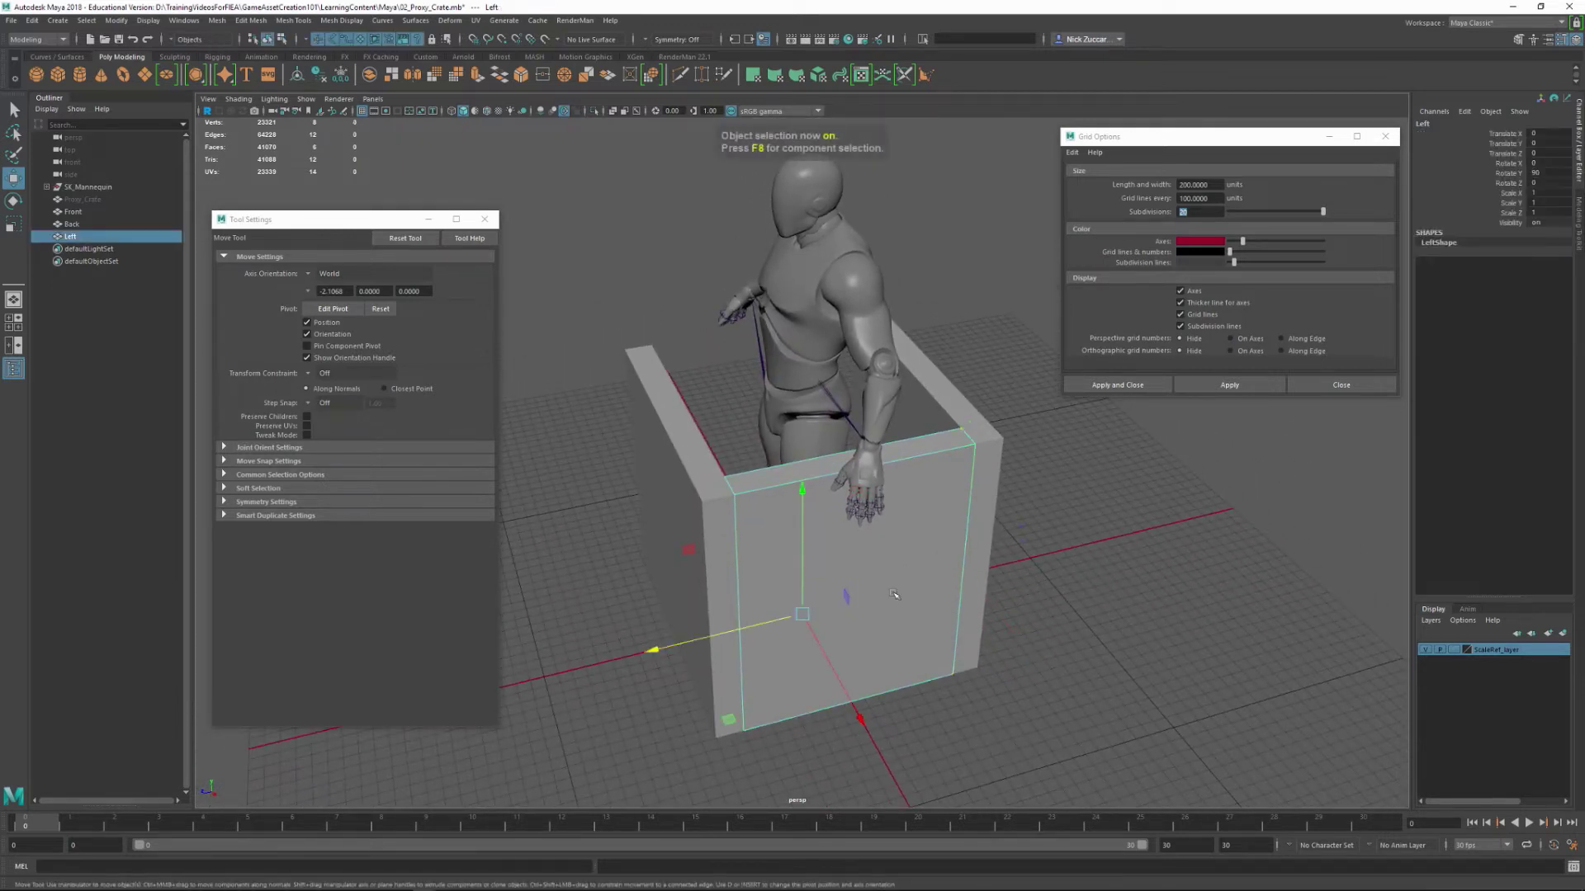
- Duplicate the shortened Left panel in place
{"action": "left_click", "coordinate": [71, 224]}
{"action": "left_click", "coordinate": [72, 237]}
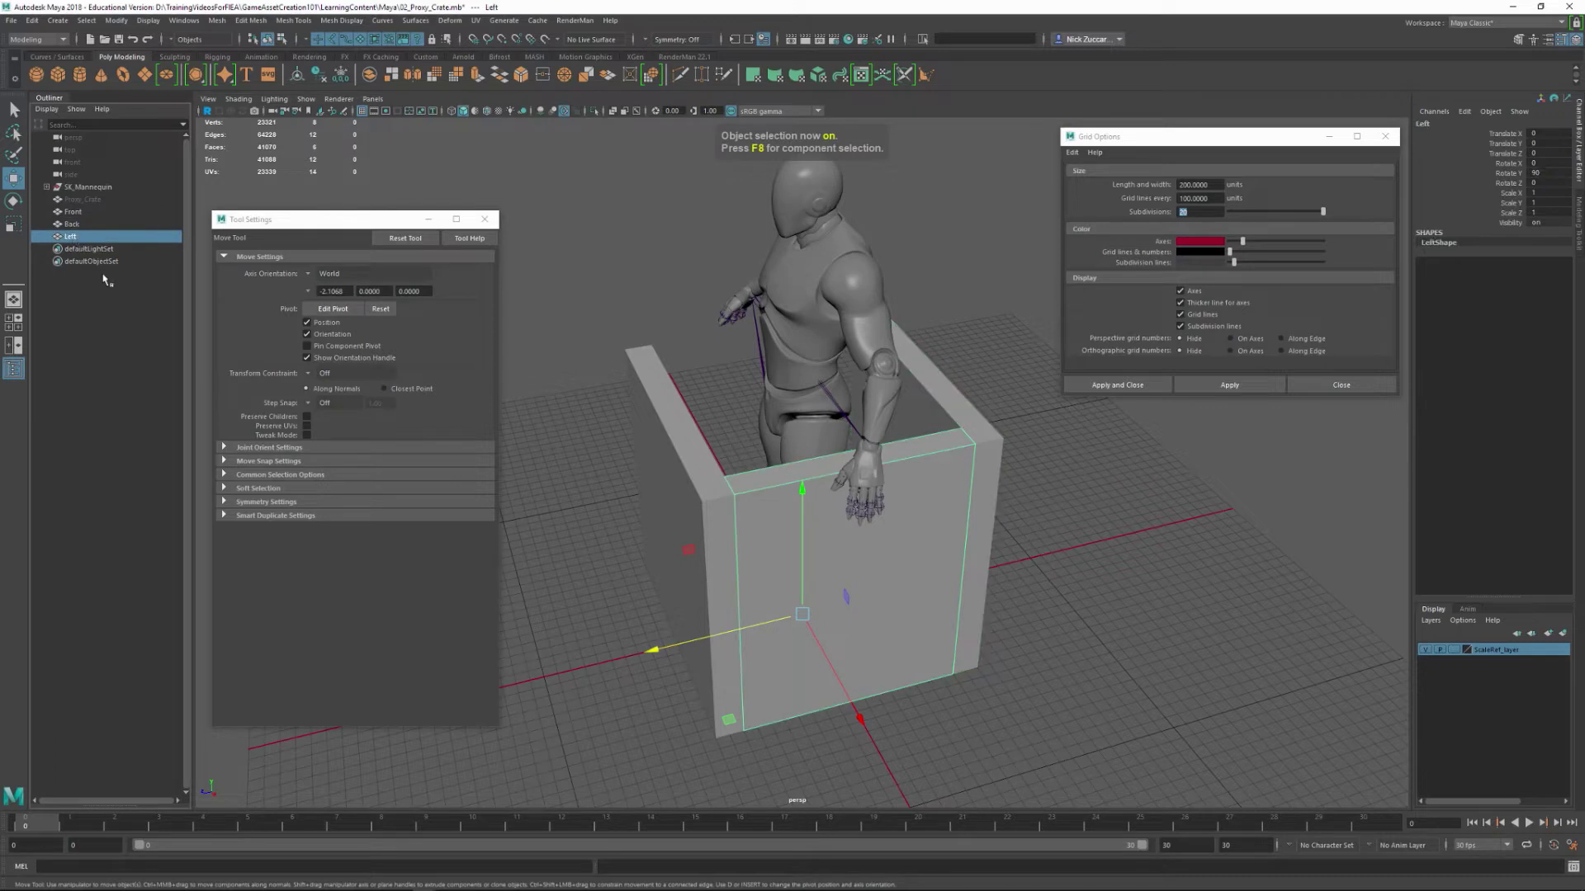
{"action": "key", "text": "ctrl+d"}
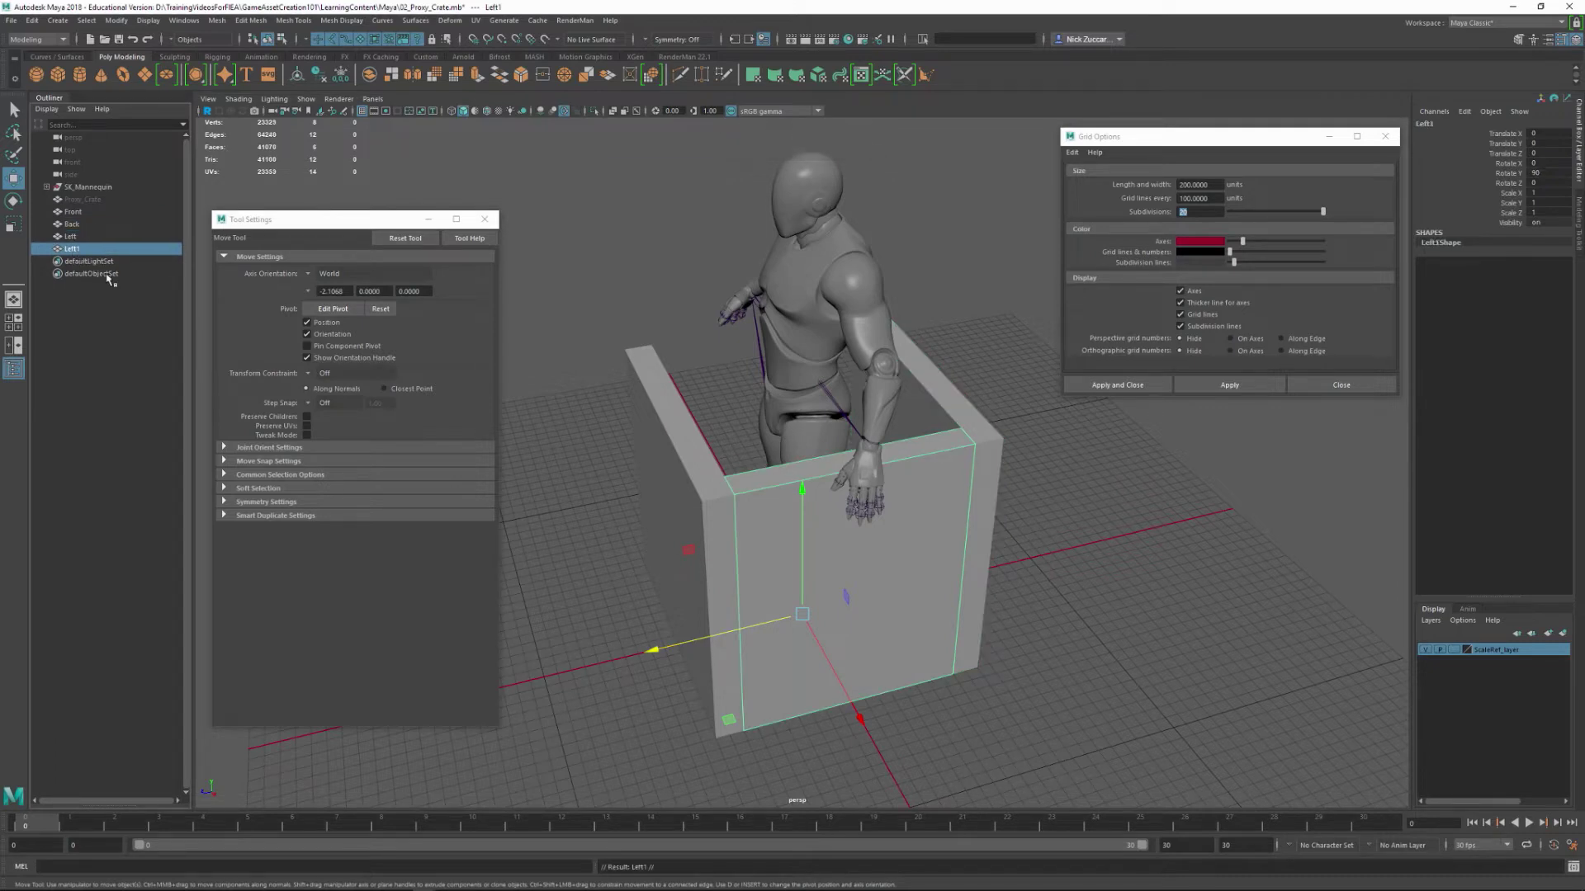
{"action": "left_click", "coordinate": [32, 21]}
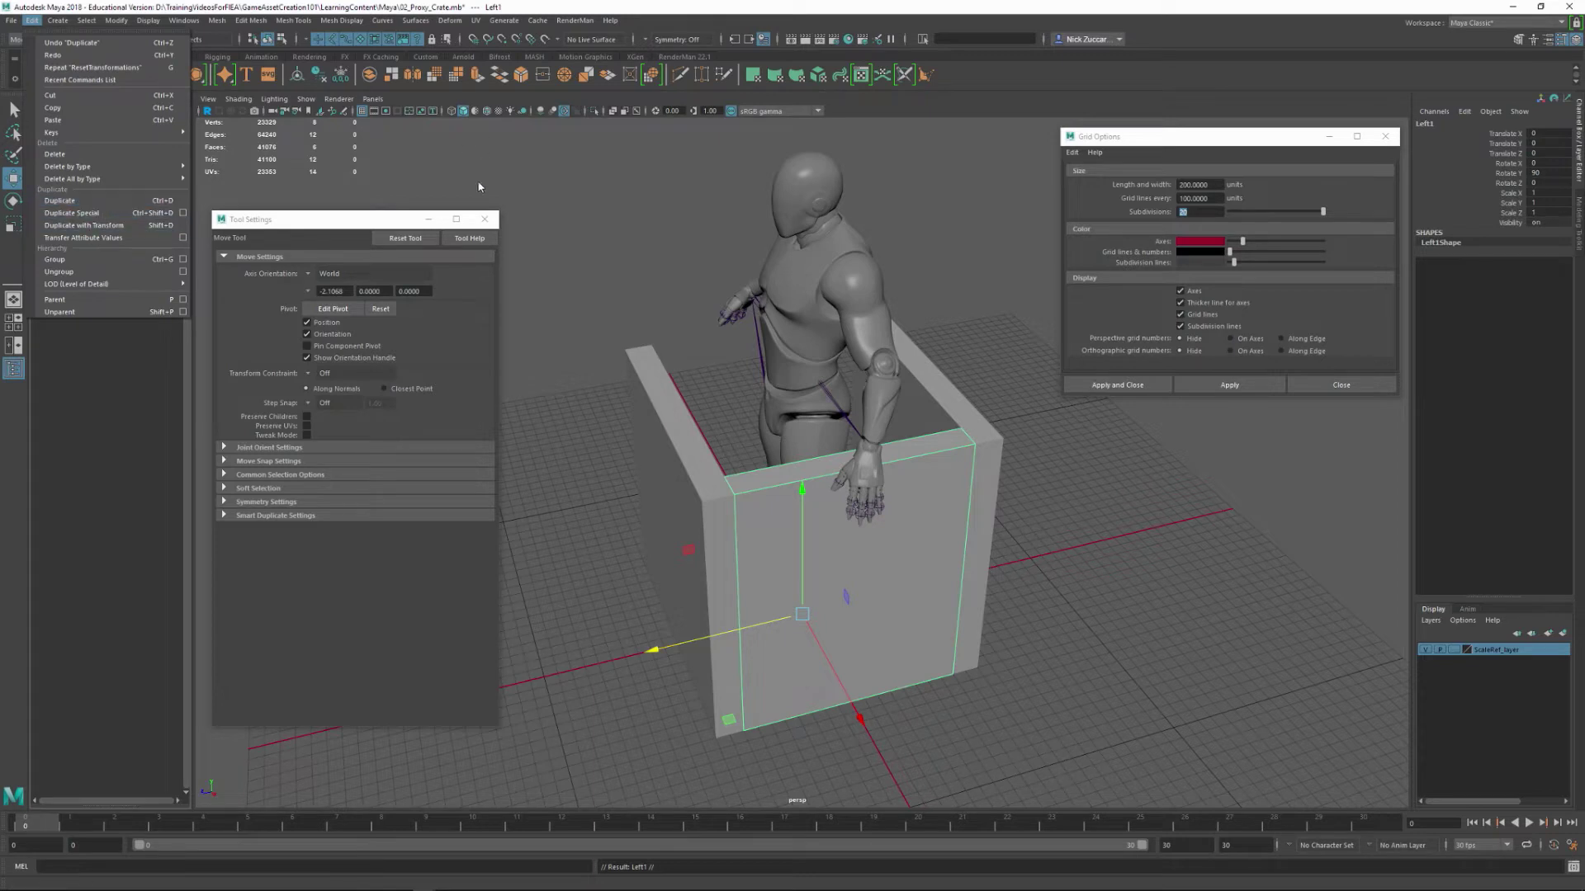
{"action": "left_click_drag", "start_coordinate": [677, 523], "coordinate": [695, 514], "text": "alt"}
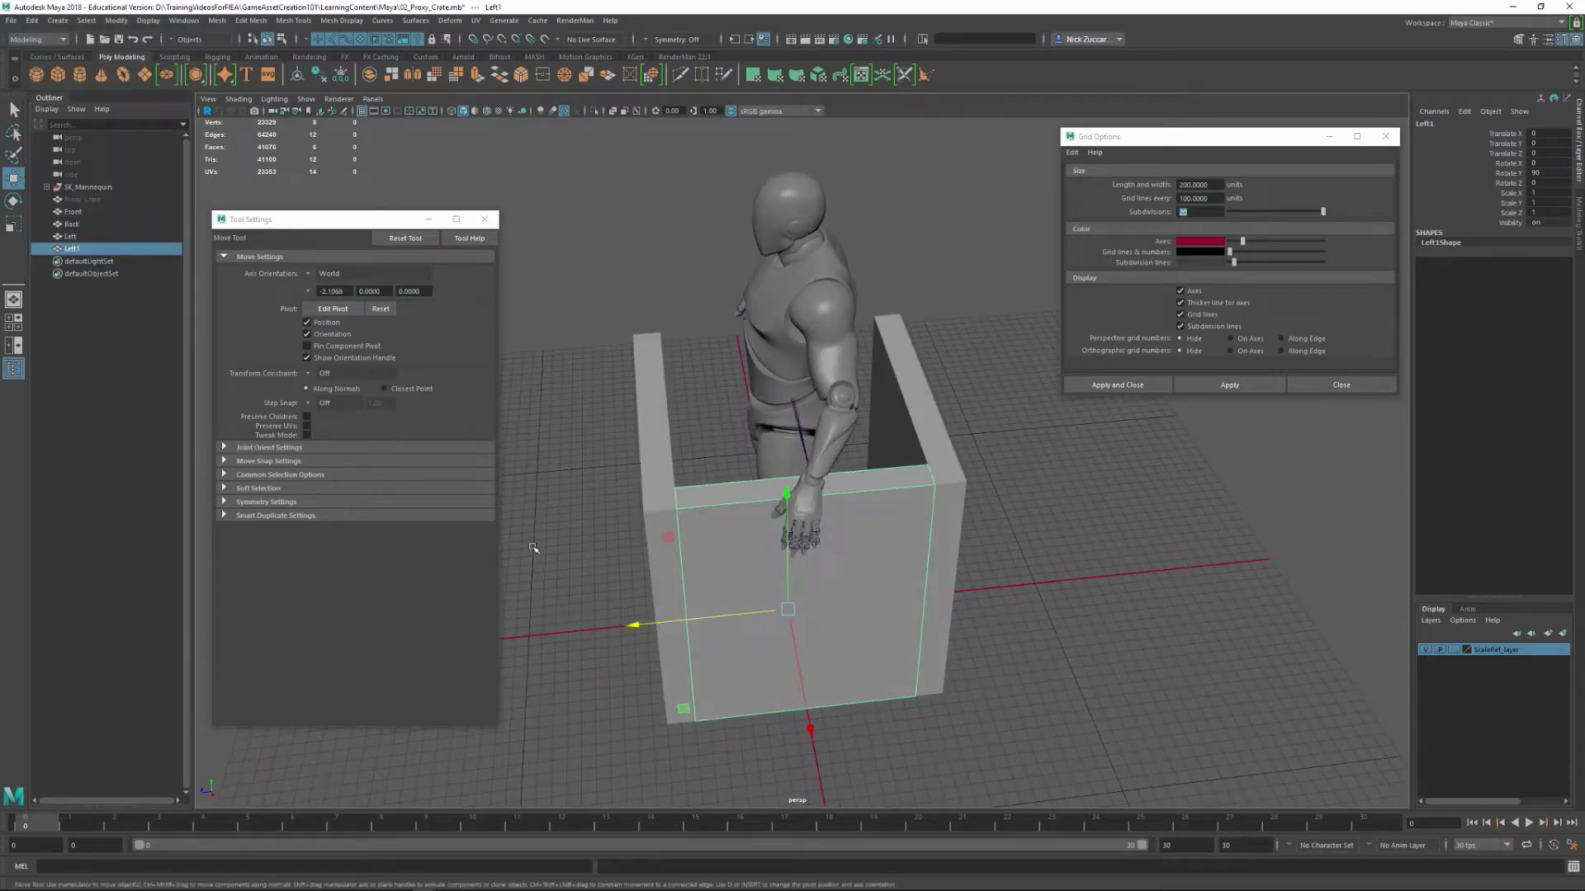
{"action": "key", "text": "e"}
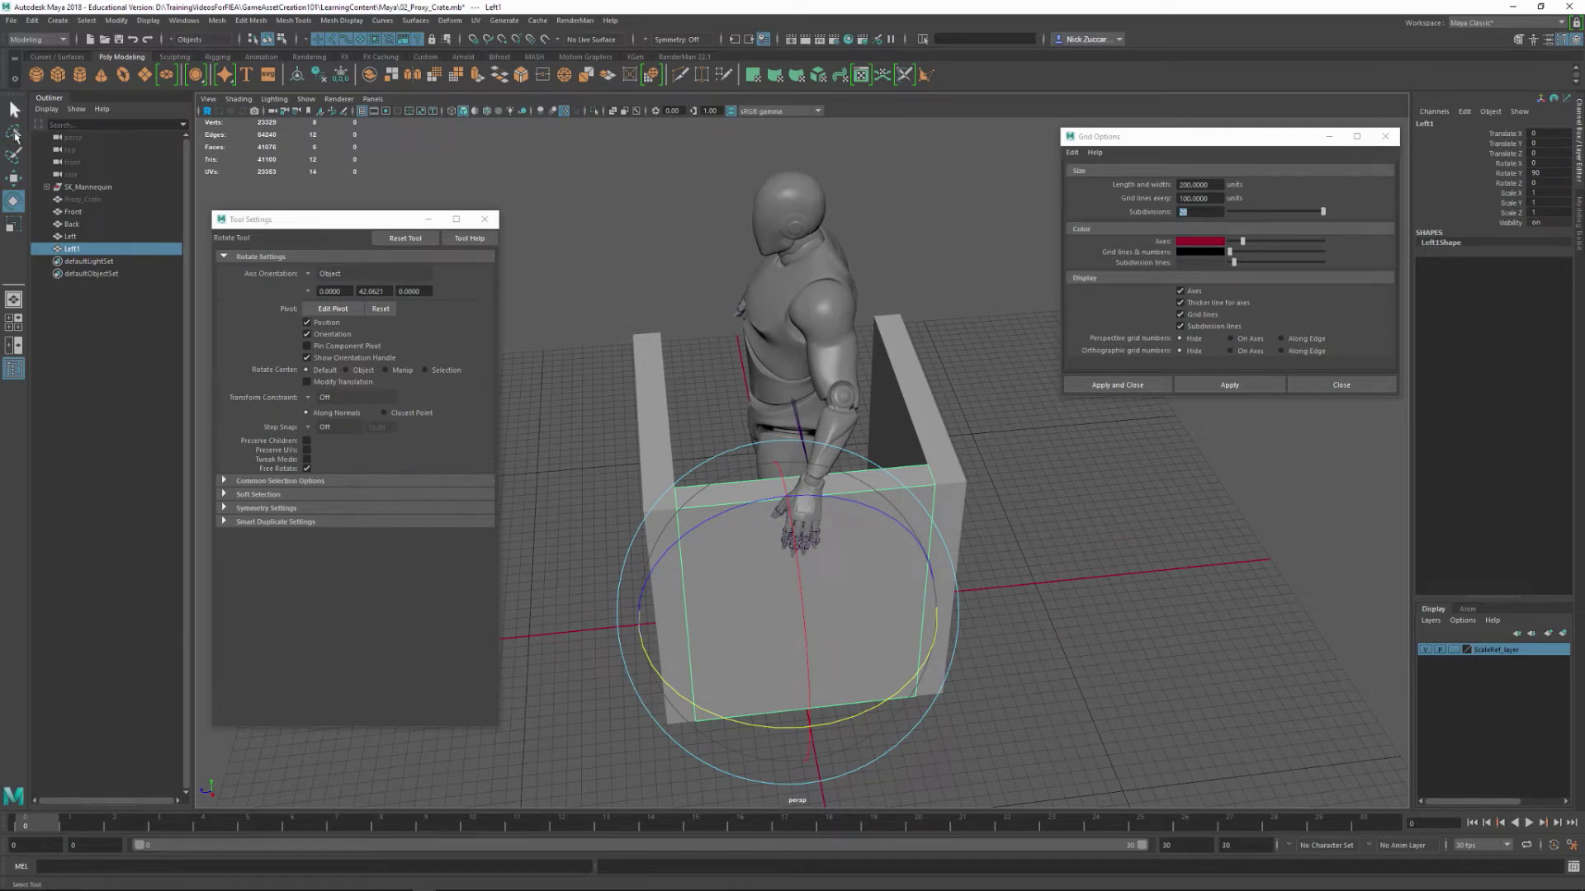
{"action": "left_click", "coordinate": [13, 201]}
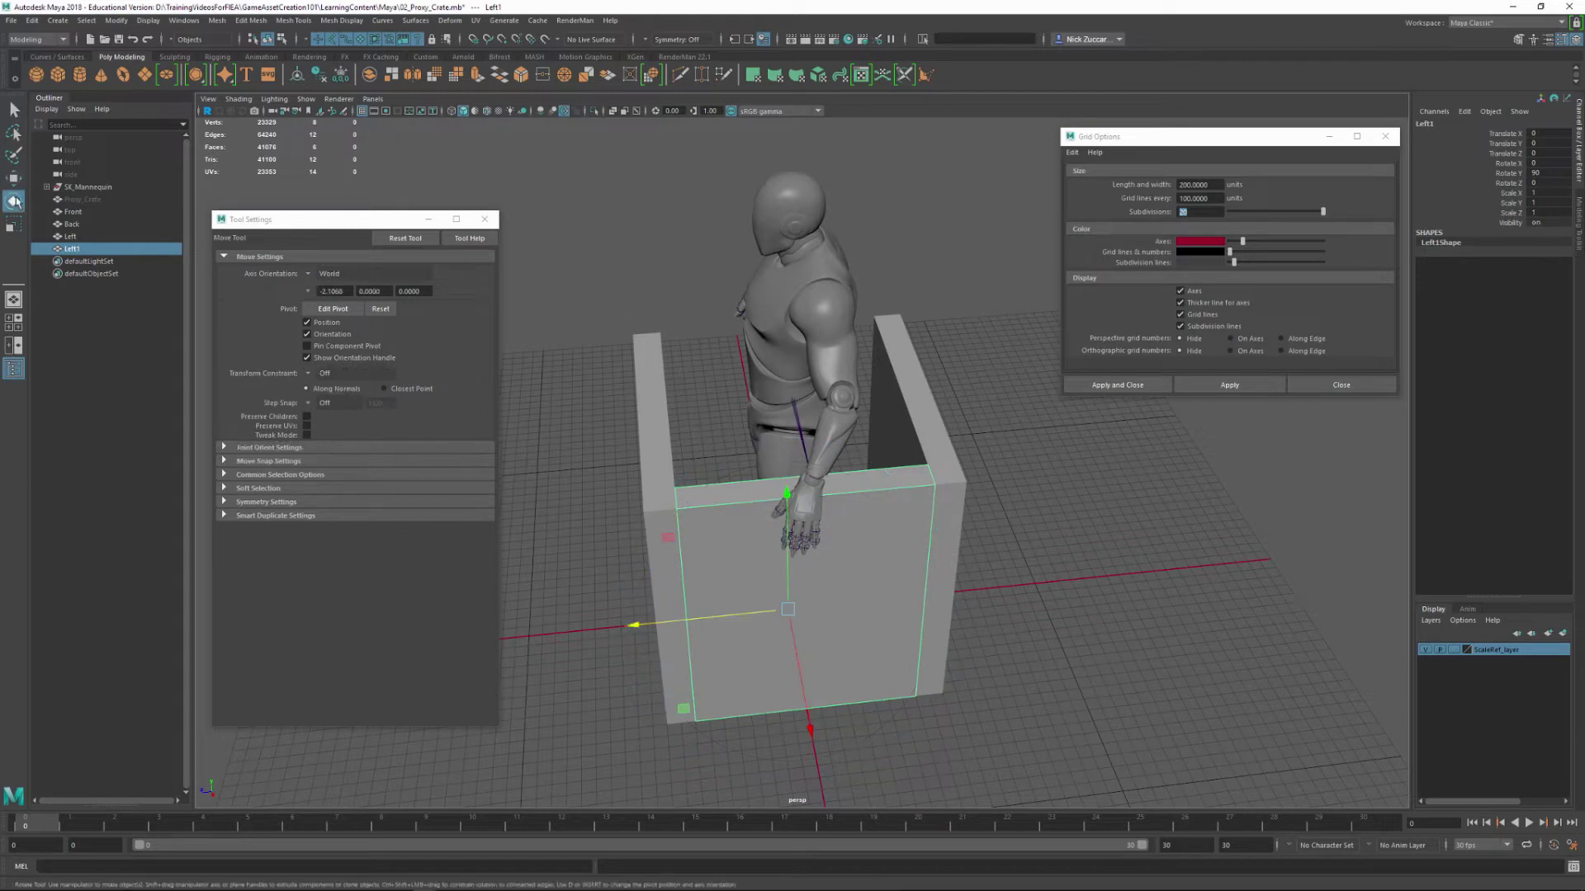
{"action": "key", "text": "r"}
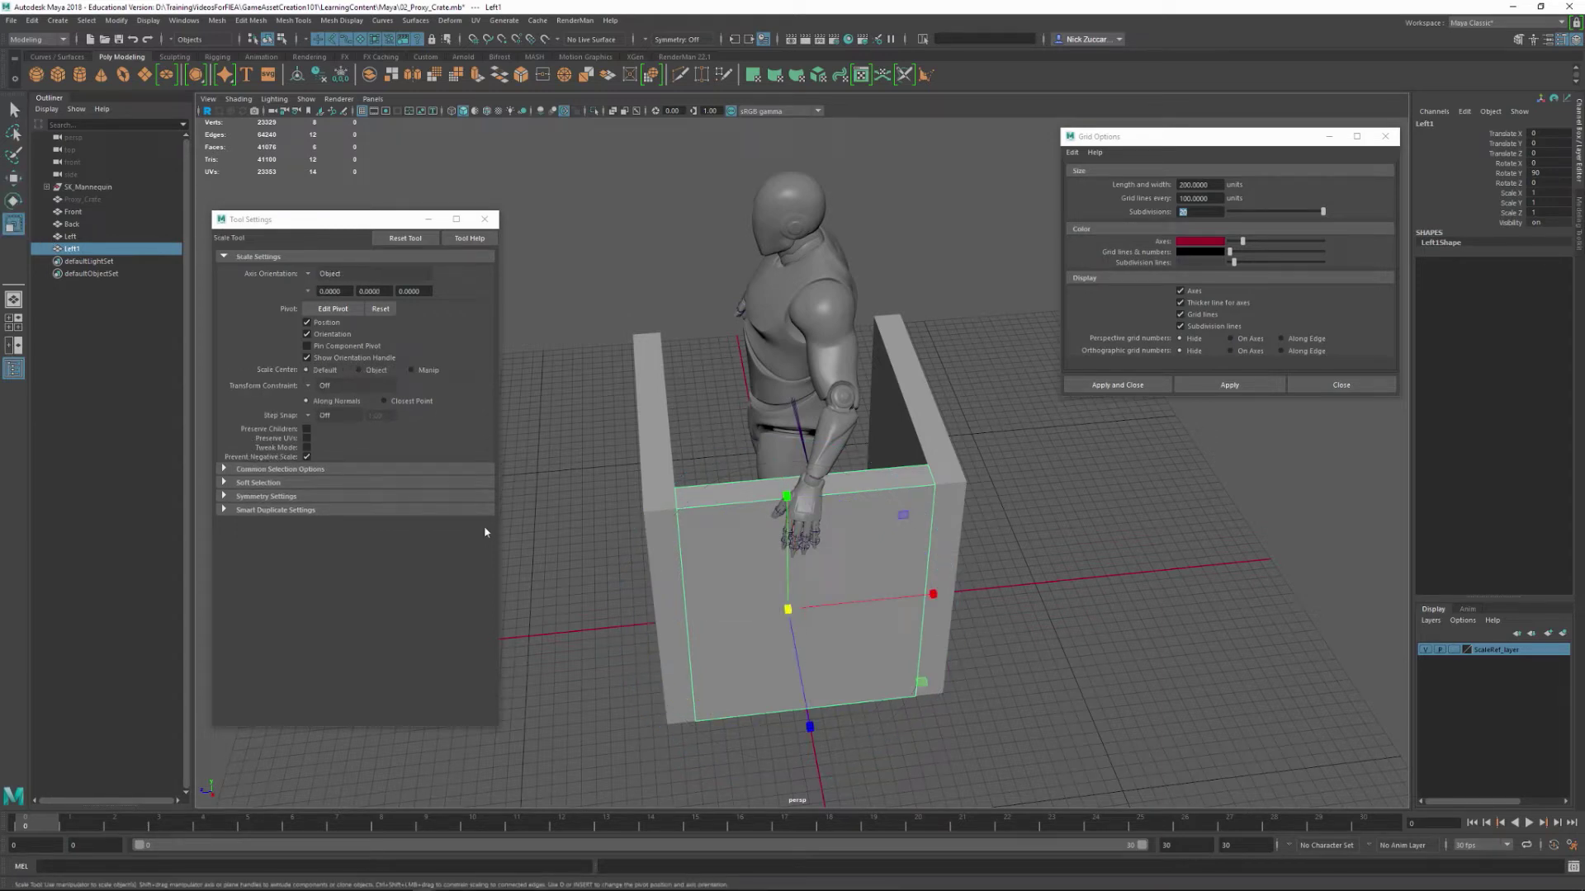
- Rotate the duplicated Left panel a further 180 degrees about Y with step snapping, to a Rotate Y of 270
{"action": "key", "text": "e"}
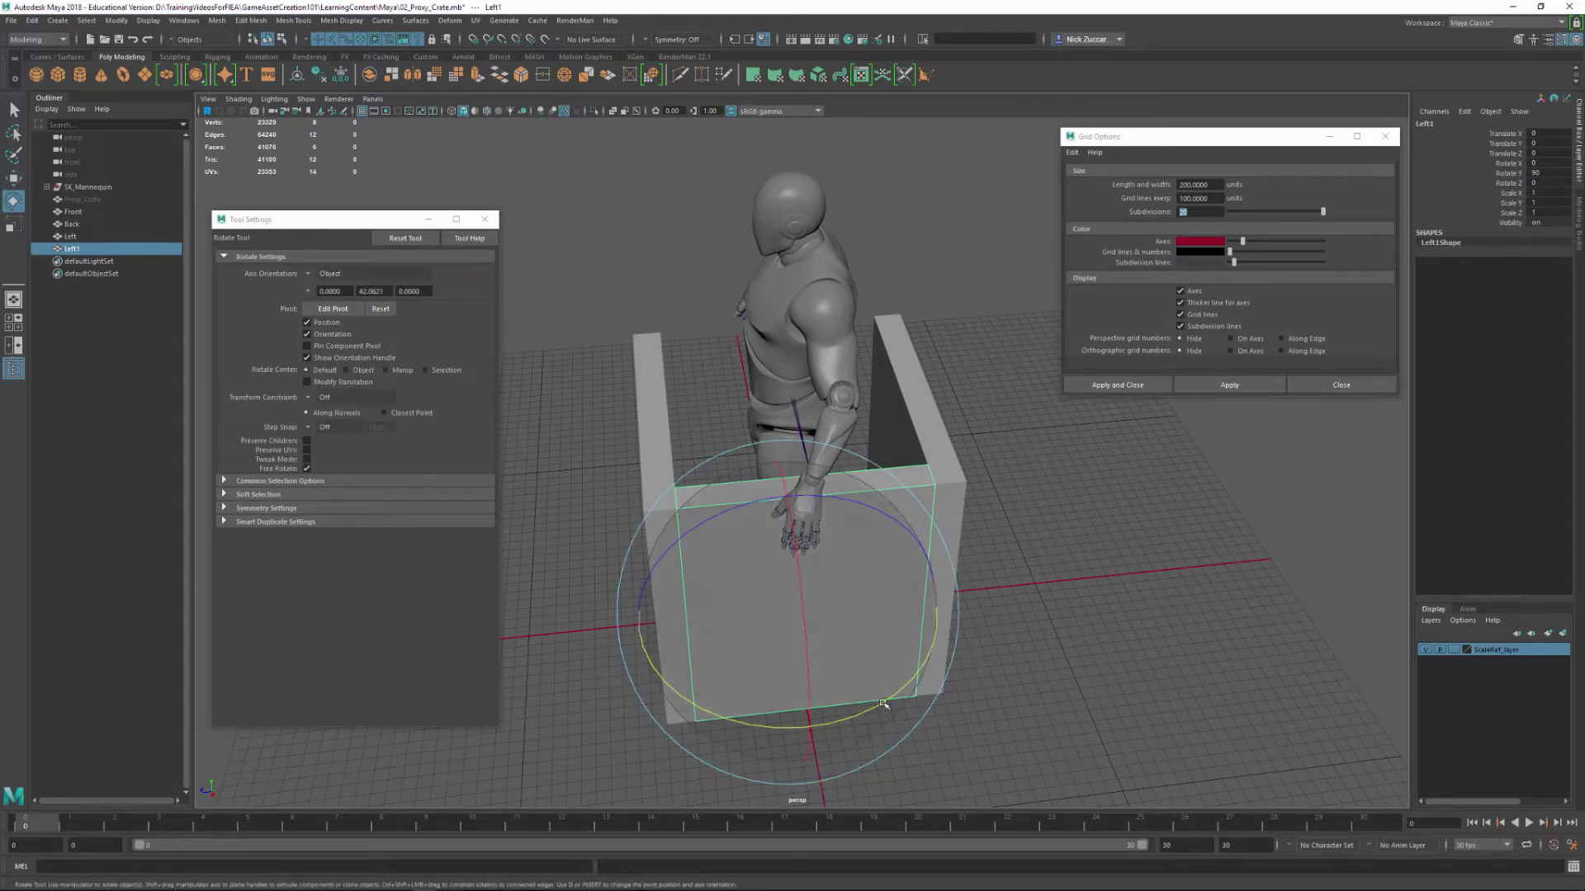
{"action": "left_click_drag", "start_coordinate": [1024, 700], "coordinate": [1038, 693], "text": "alt"}
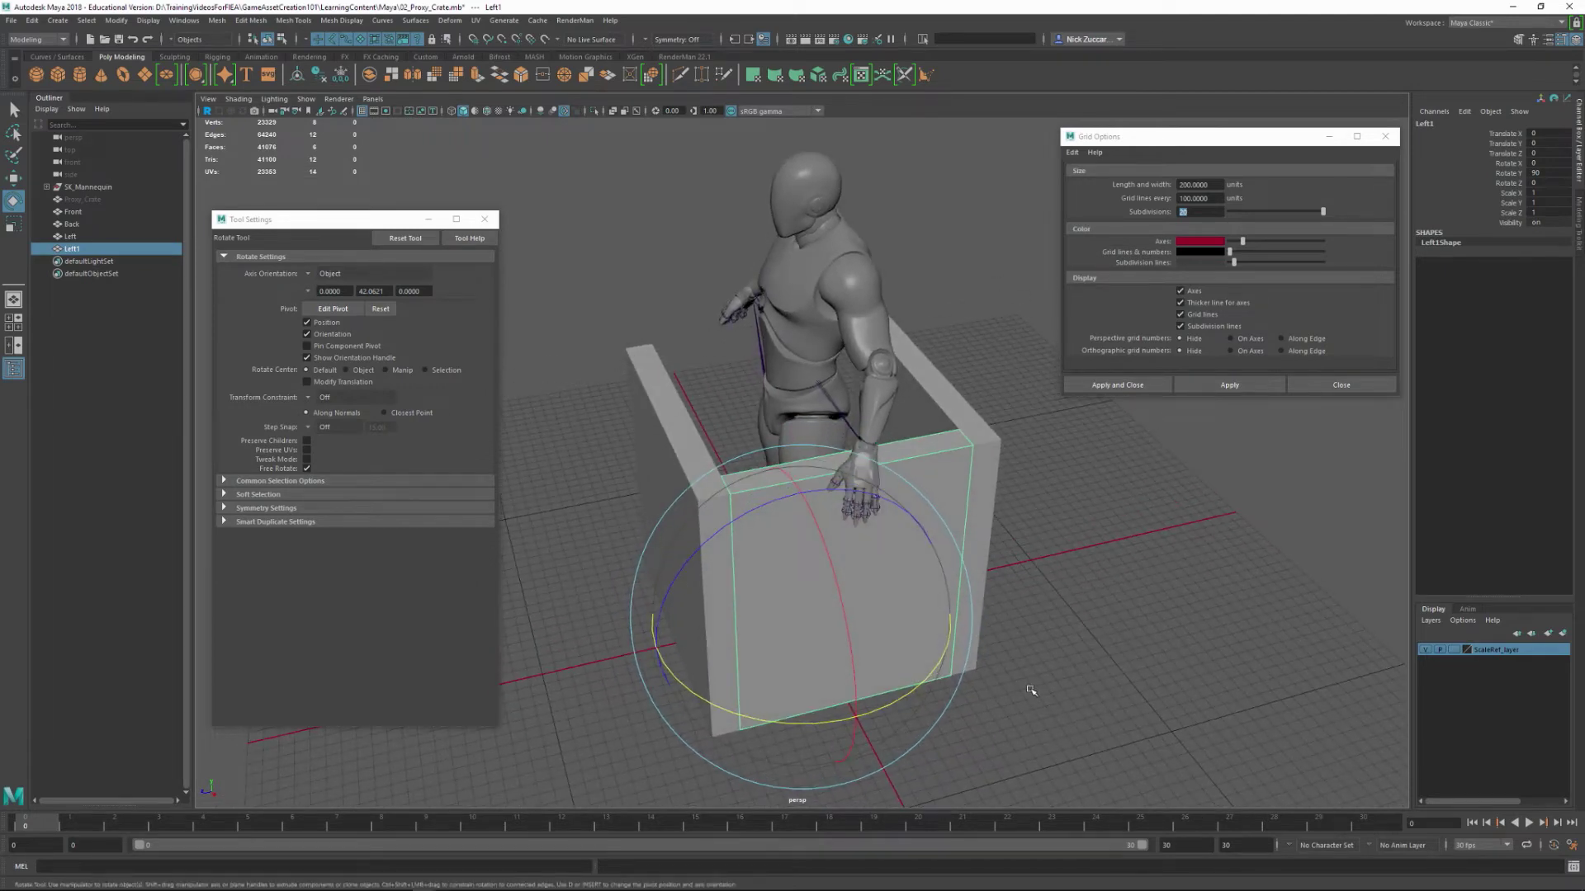
{"action": "key", "text": "j"}
{"action": "left_click_drag", "start_coordinate": [764, 724], "coordinate": [922, 698]}
- Rename the duplicated Left panel to Right and clear the selection
{"action": "double_click", "coordinate": [75, 250]}
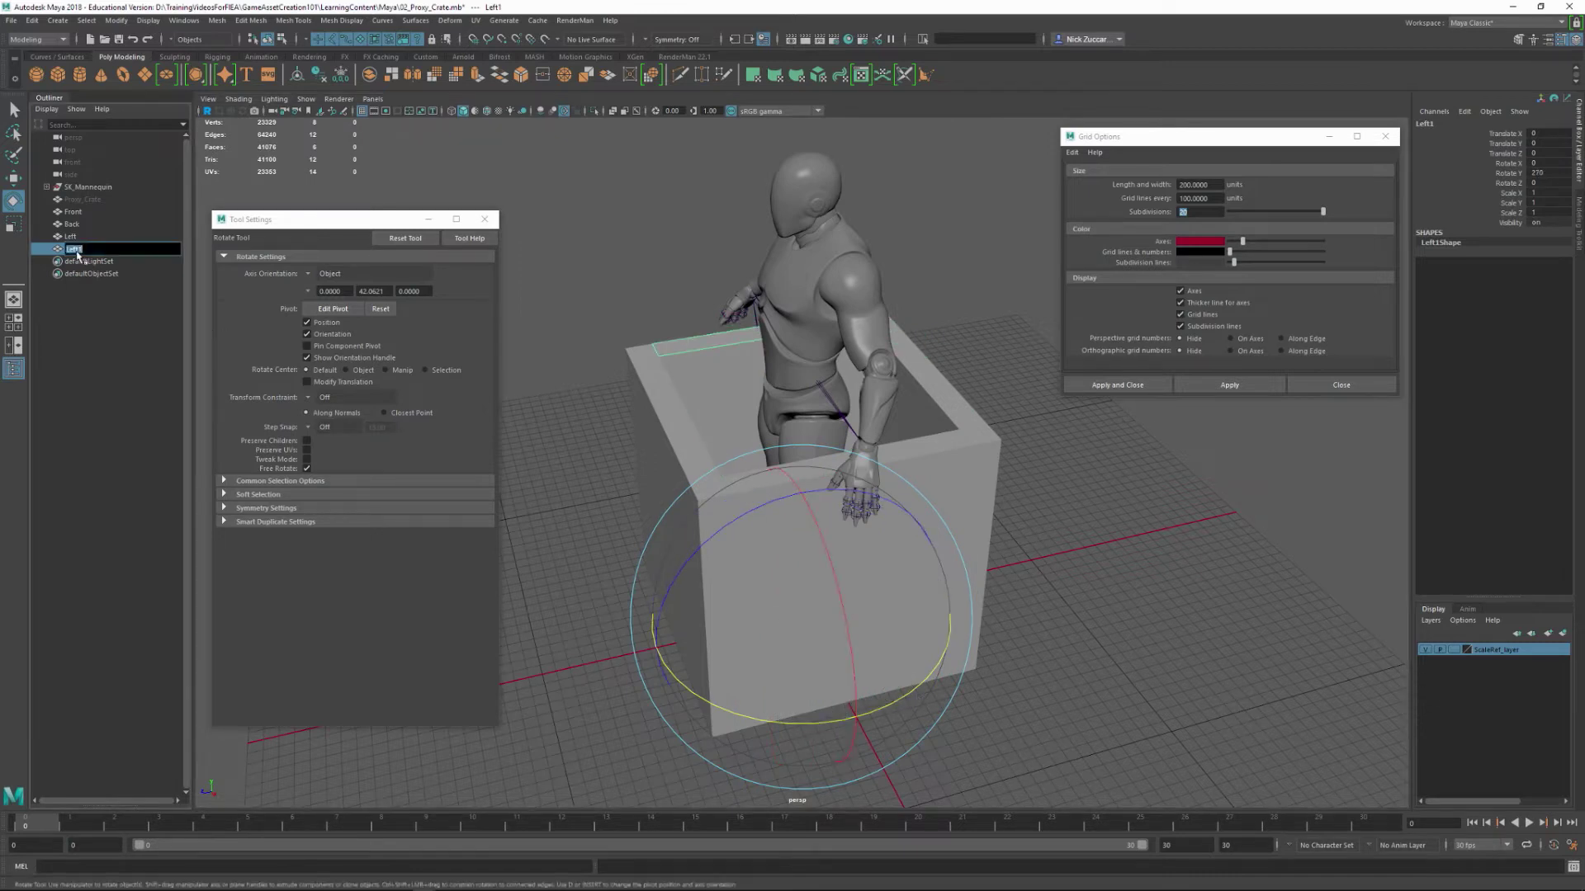
{"action": "type", "text": "Right"}
{"action": "key", "text": "Return"}
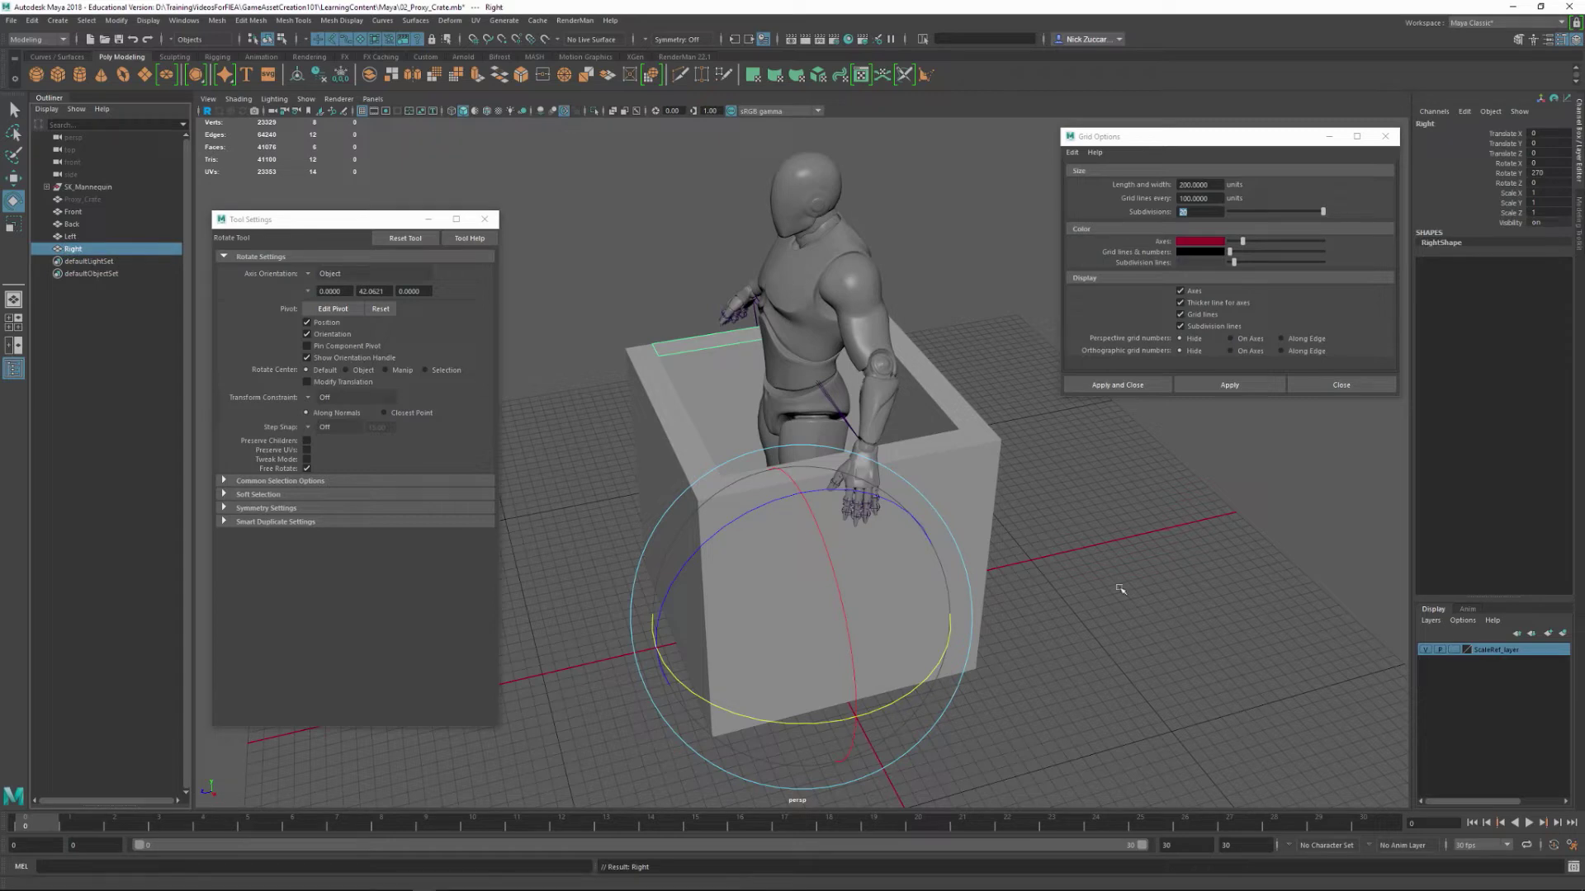
{"action": "left_click", "coordinate": [1156, 606]}
- Duplicate the Left panel in place and rotate the duplicate to a Rotate X of -90 with step snapping
{"action": "mouse_move", "coordinate": [1089, 602]}
{"action": "left_mouse_down", "text": "alt"}
{"action": "mouse_move", "coordinate": [1163, 606]}
{"action": "mouse_move", "coordinate": [1113, 613]}
{"action": "left_mouse_up", "text": "alt"}
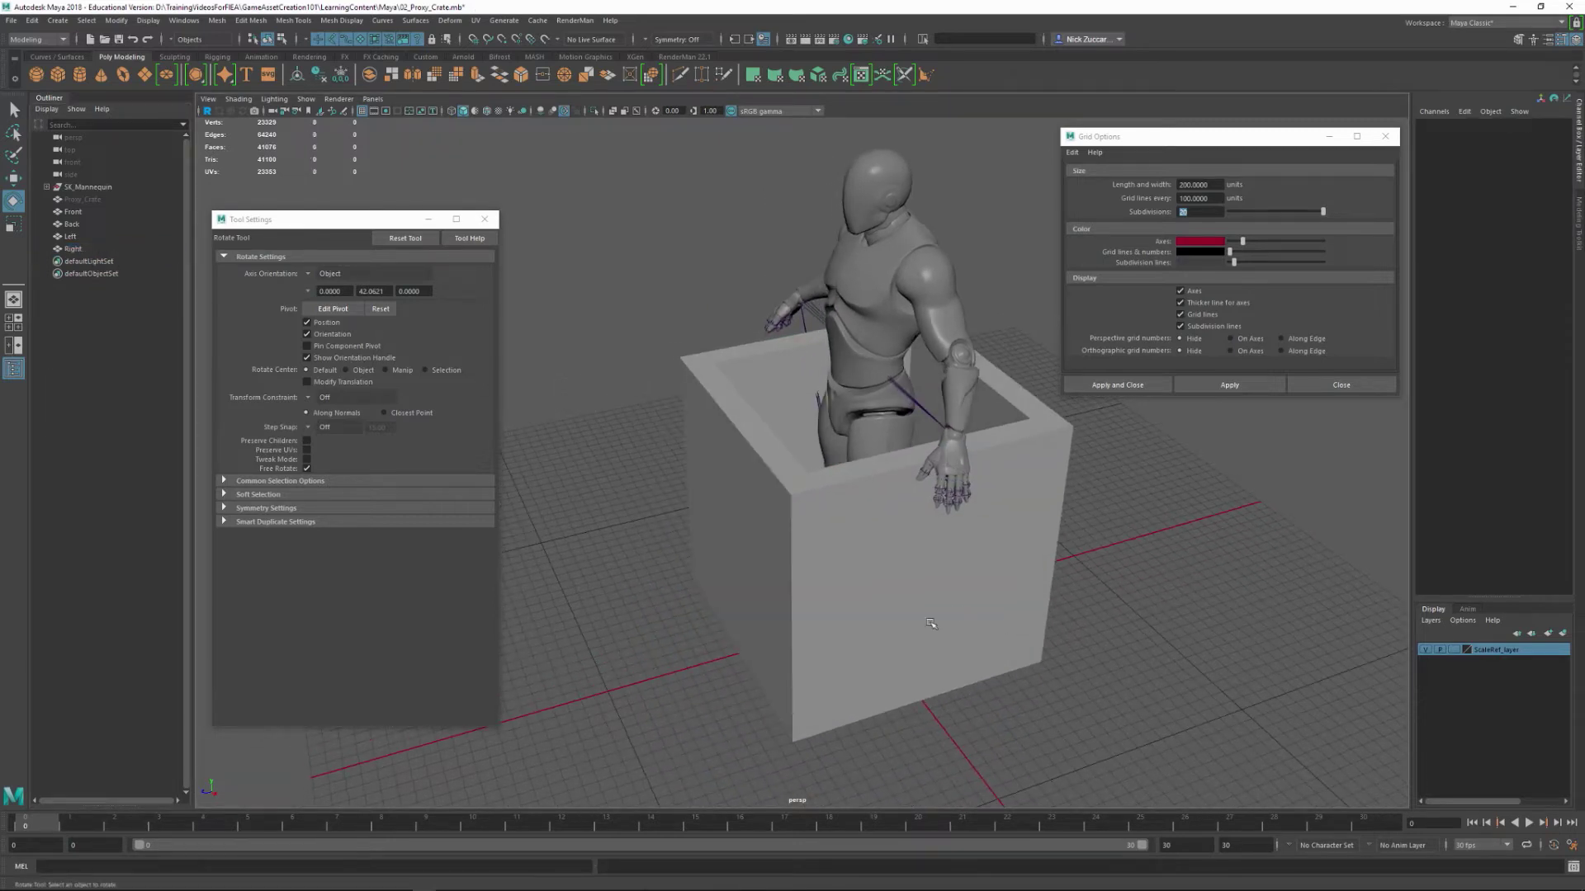
{"action": "left_click", "coordinate": [106, 239]}
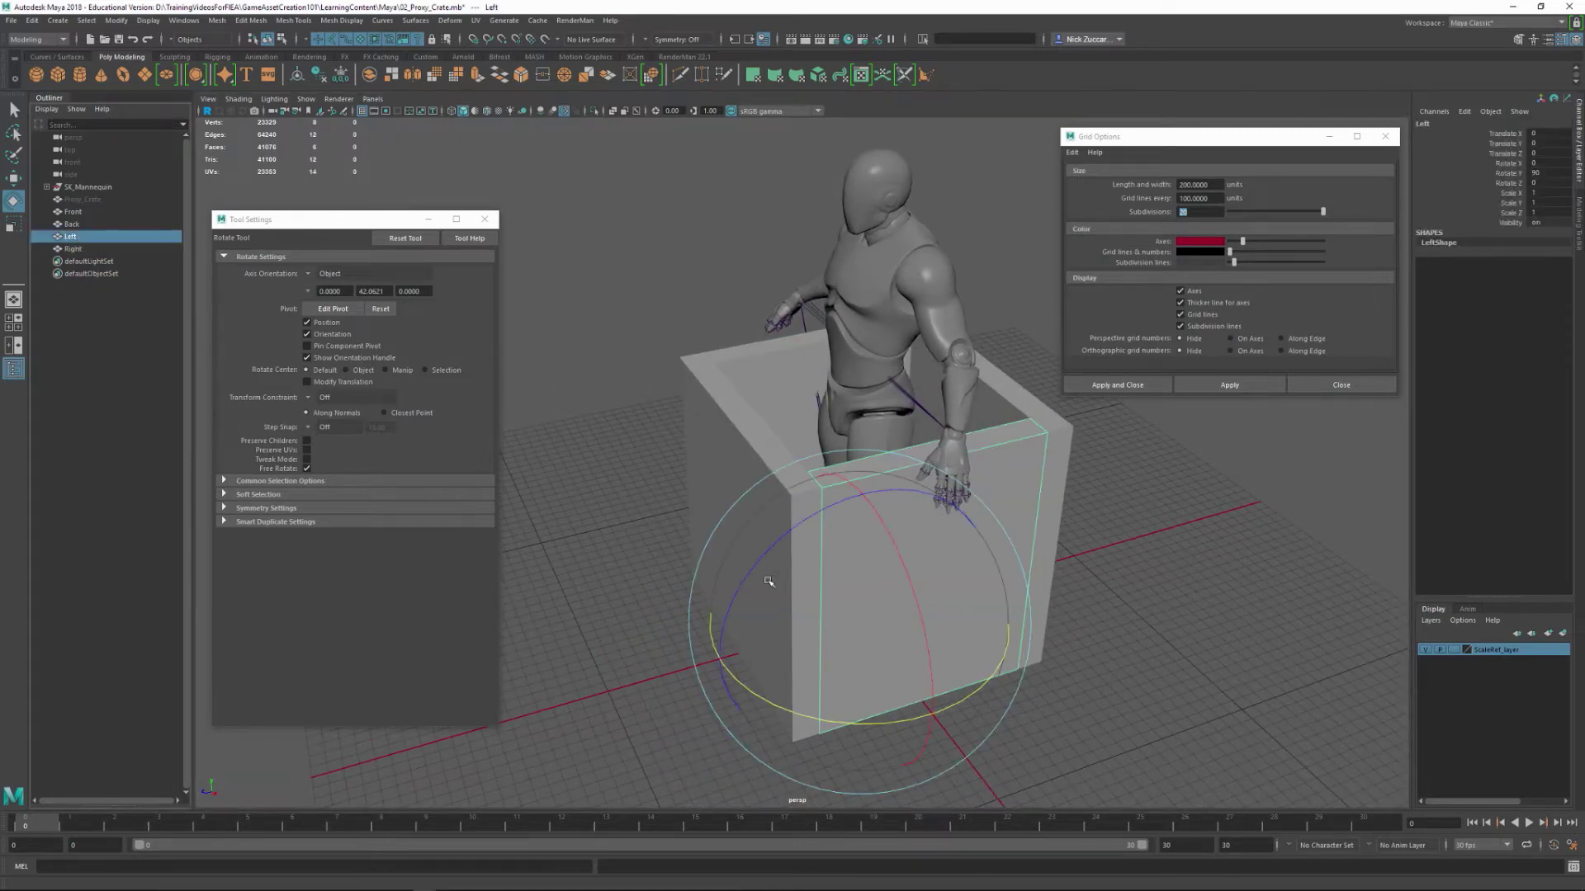
{"action": "key", "text": "ctrl+d"}
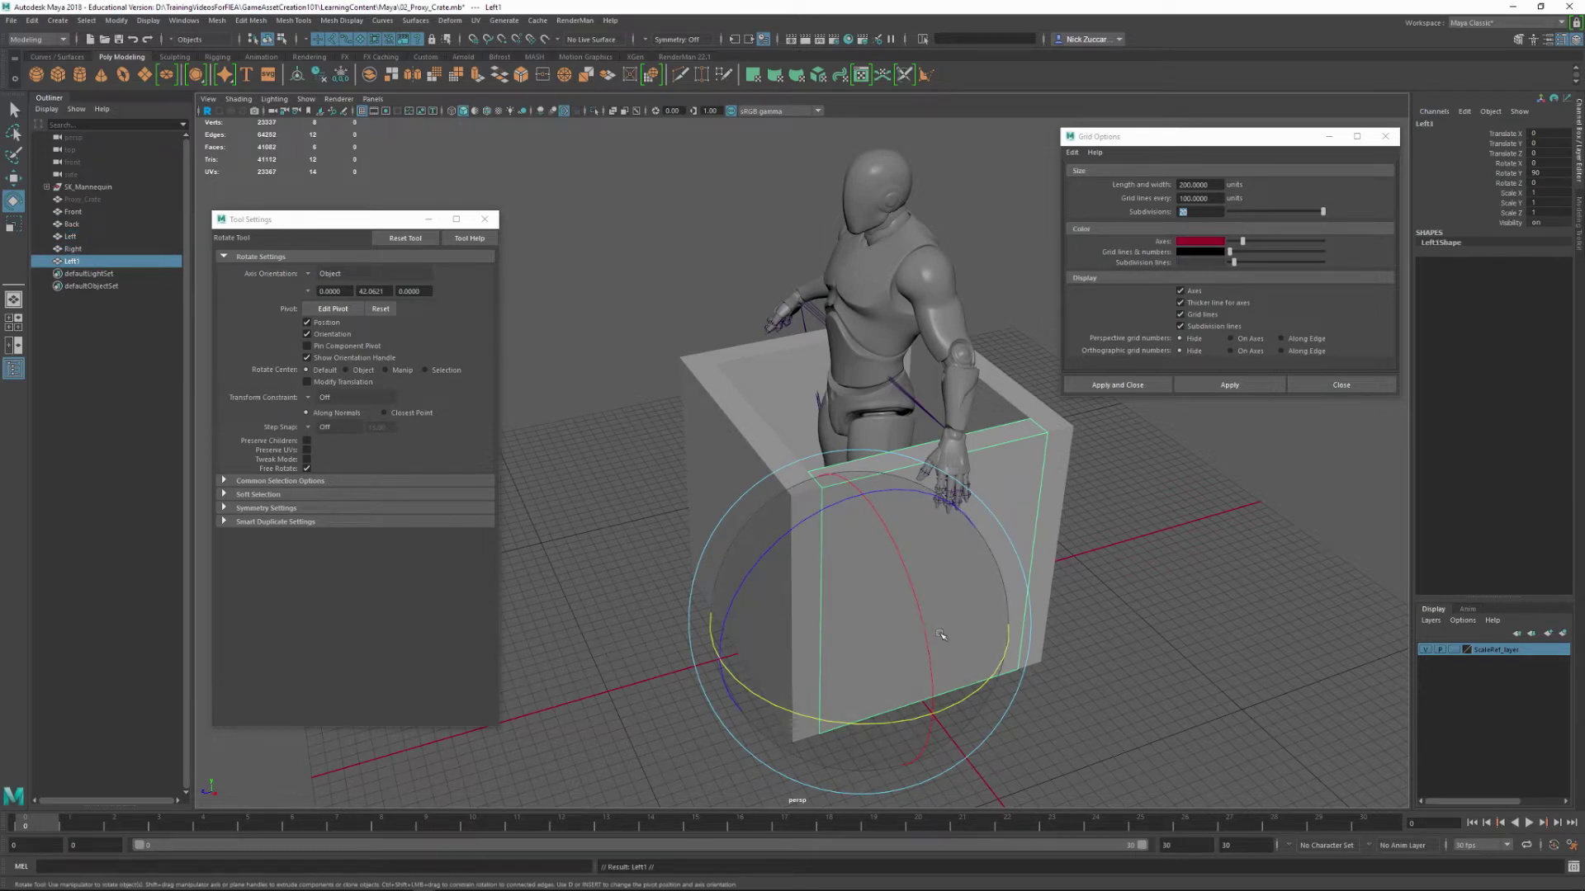
{"action": "left_click_drag", "start_coordinate": [1053, 679], "coordinate": [1065, 675], "text": "alt"}
{"action": "key", "text": "j"}
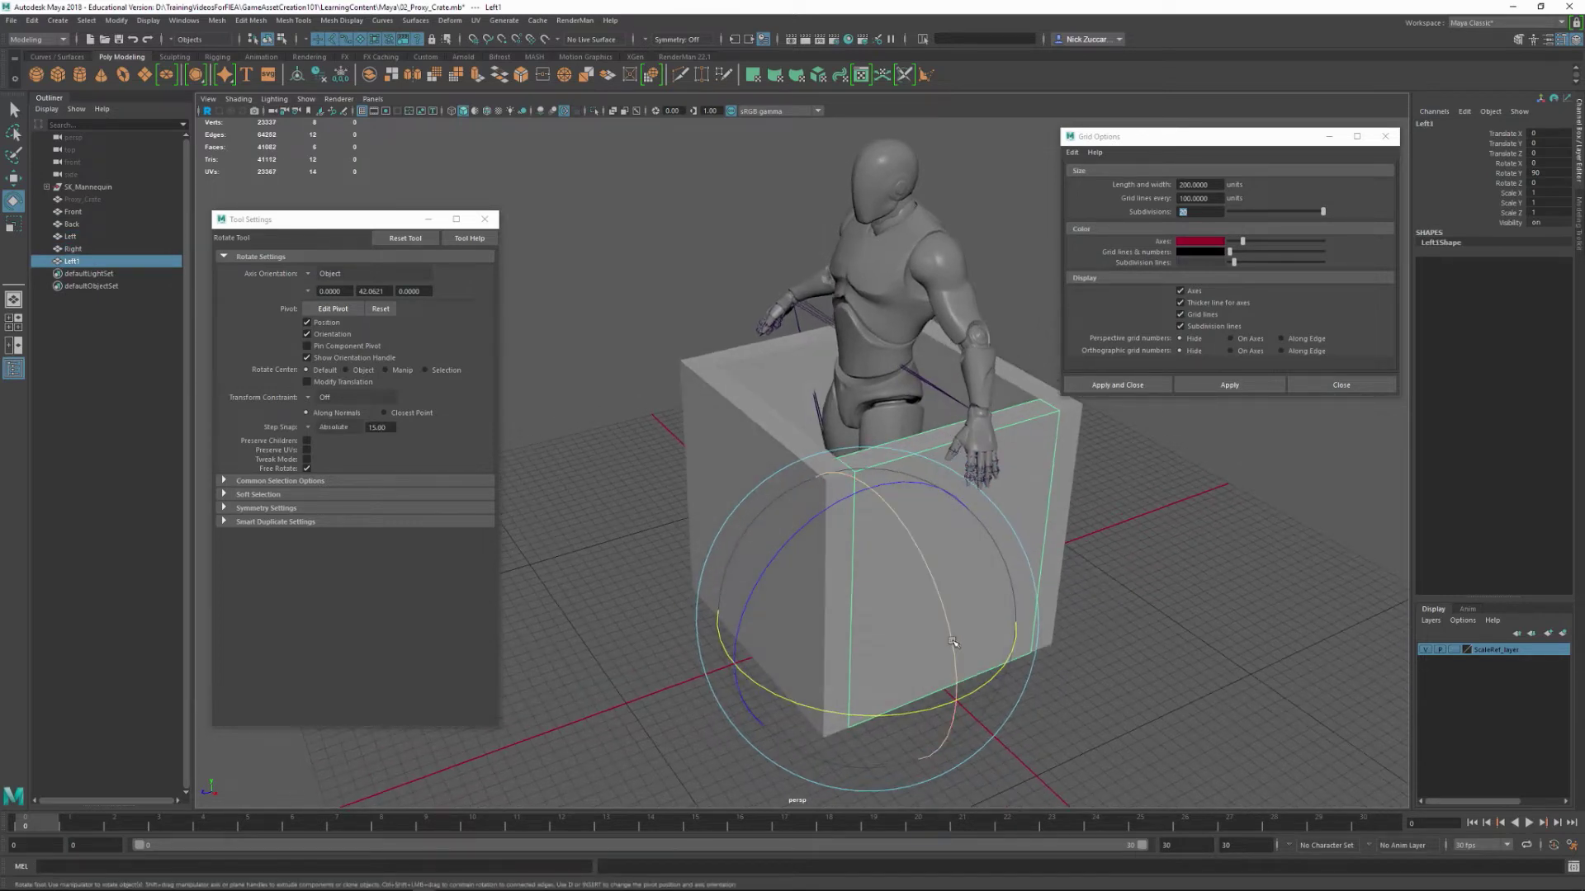
{"action": "left_click_drag", "start_coordinate": [949, 652], "coordinate": [935, 574]}
{"action": "left_click_drag", "start_coordinate": [975, 653], "coordinate": [911, 569]}
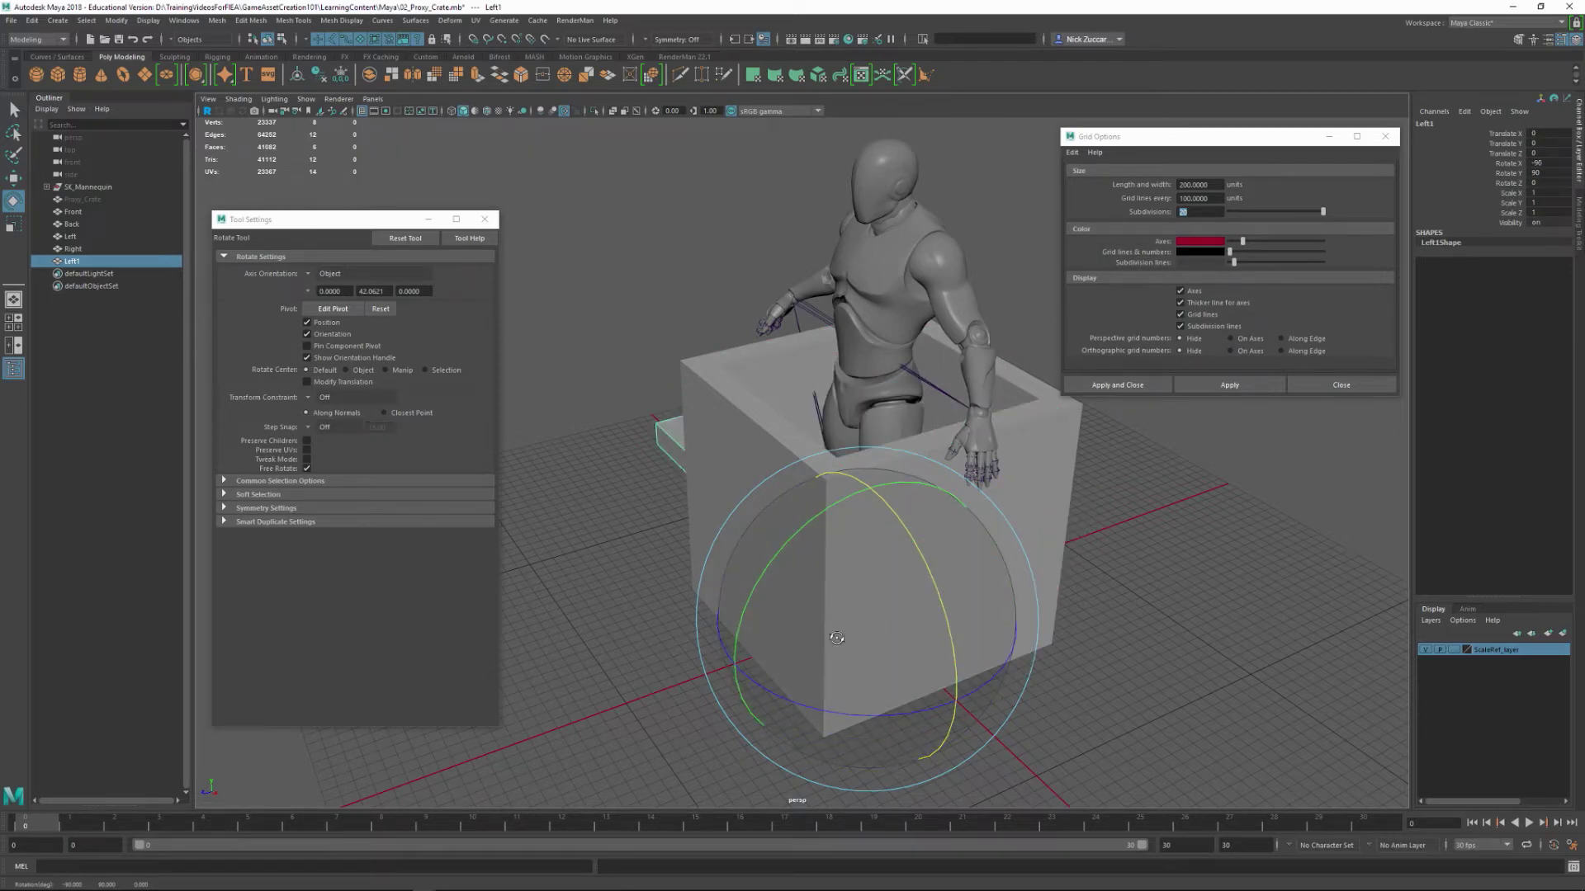
- Move the rotated duplicate up and across so it sits flush in the crate's open top
{"action": "left_click_drag", "start_coordinate": [750, 630], "coordinate": [1005, 580], "text": "alt"}
{"action": "key", "text": "w"}
{"action": "left_click_drag", "start_coordinate": [1085, 617], "coordinate": [1000, 479], "text": "alt"}
{"action": "left_click_drag", "start_coordinate": [991, 403], "coordinate": [907, 615]}
{"action": "right_click_drag", "start_coordinate": [907, 616], "coordinate": [938, 607], "text": "alt"}
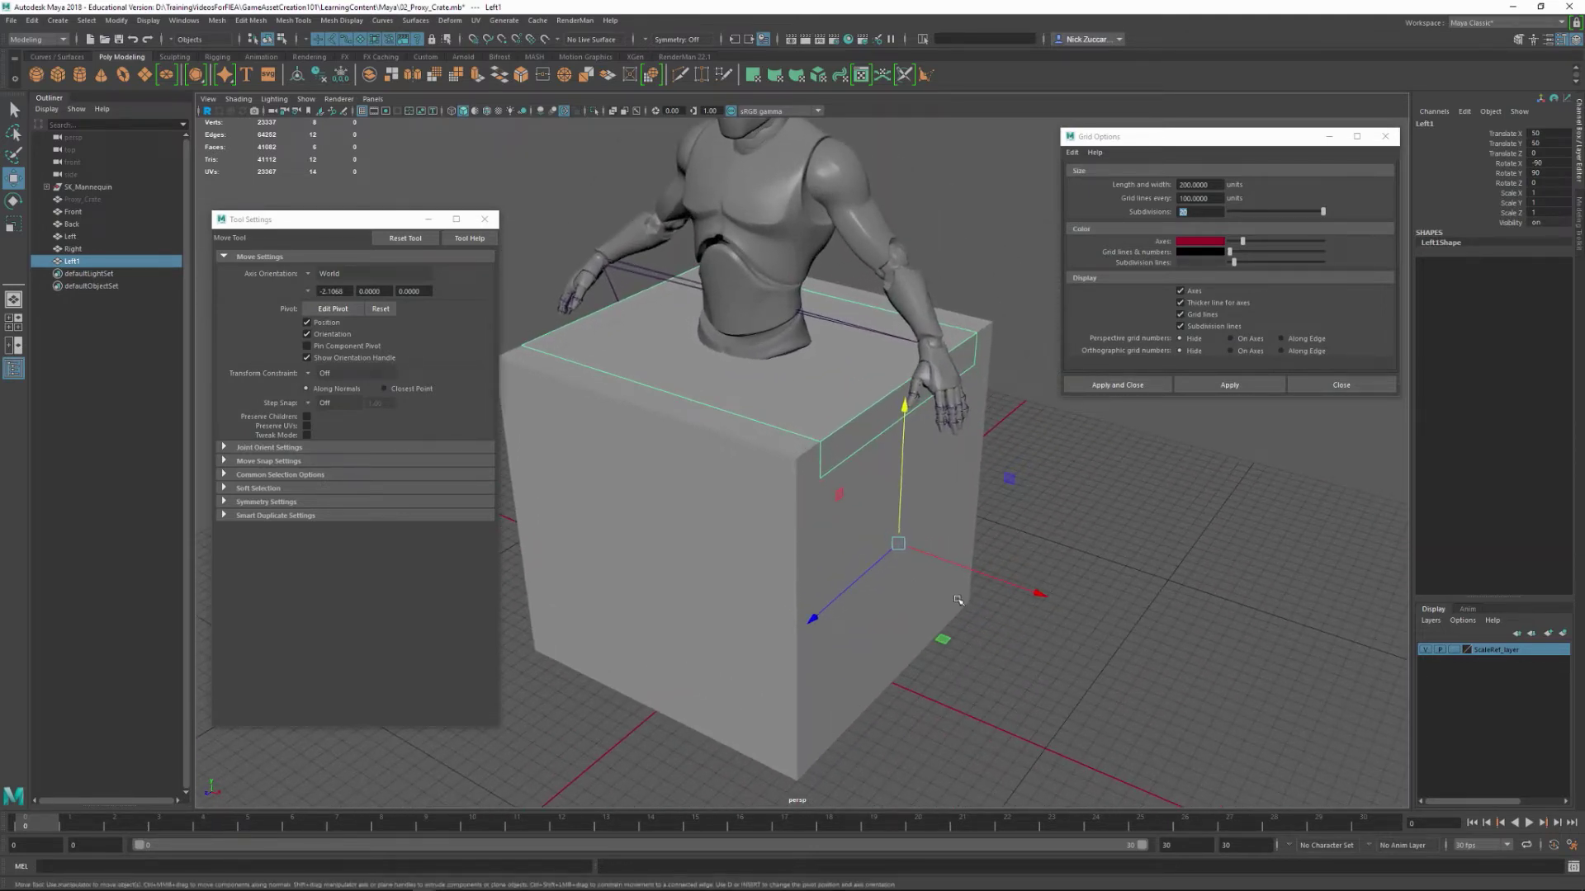
- Select the vertices at one end of the lid panel and move them along X with grid snapping to the adjoining side panel's inner face
{"action": "key", "text": "F9"}
{"action": "right_click_drag", "start_coordinate": [844, 429], "coordinate": [809, 429]}
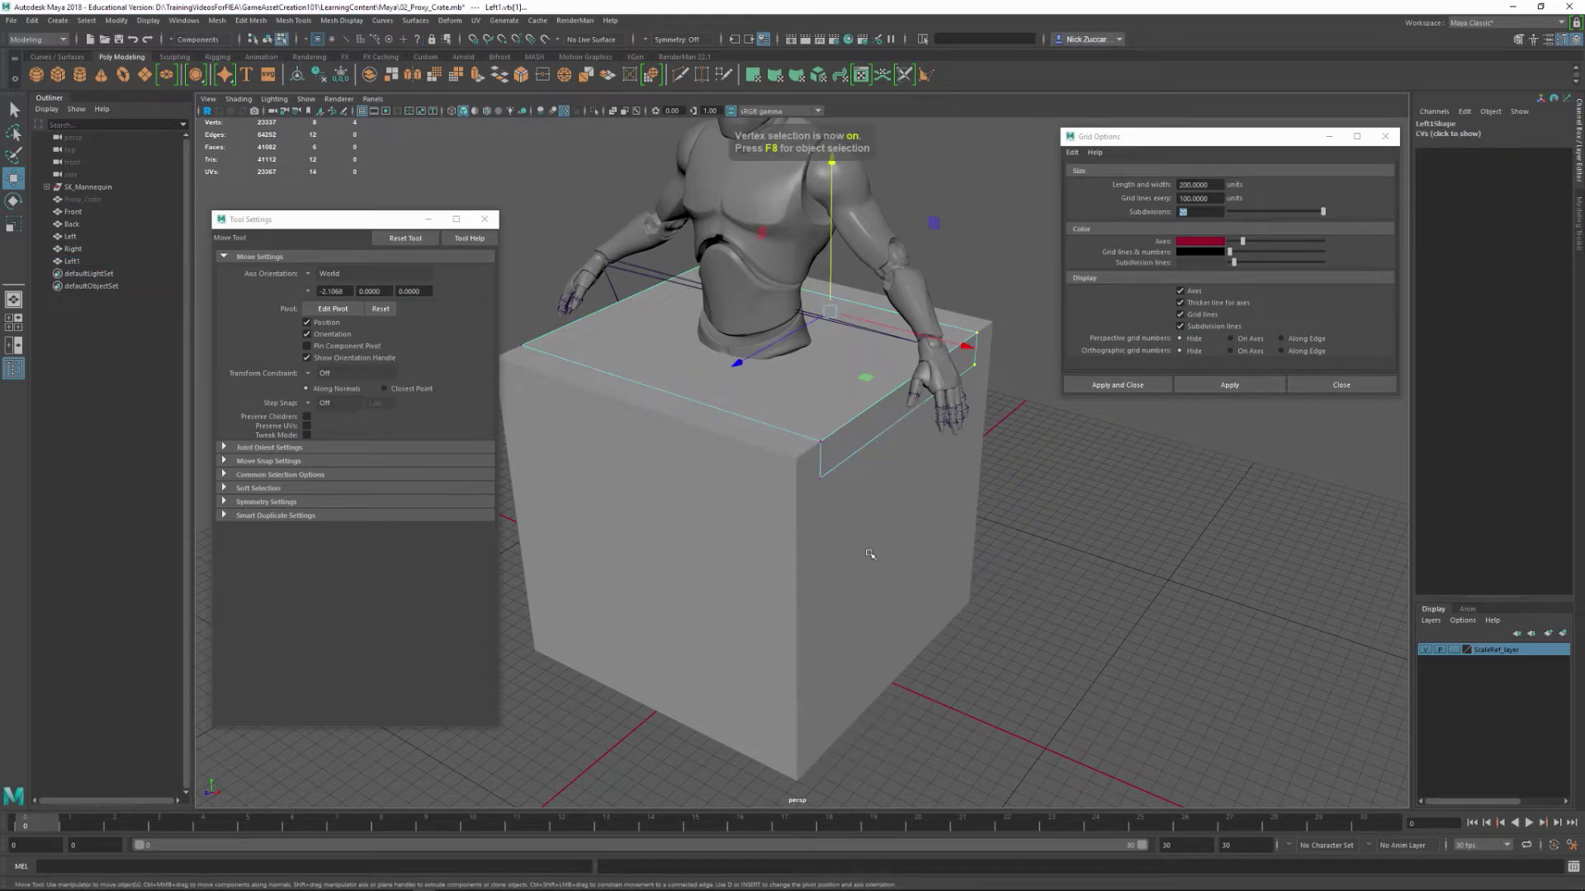
{"action": "left_click_drag", "start_coordinate": [870, 554], "coordinate": [941, 504], "text": "alt"}
{"action": "left_click_drag", "start_coordinate": [898, 277], "coordinate": [1058, 578]}
{"action": "left_click_drag", "start_coordinate": [1050, 485], "coordinate": [979, 481], "text": "alt"}
{"action": "key", "text": "x"}
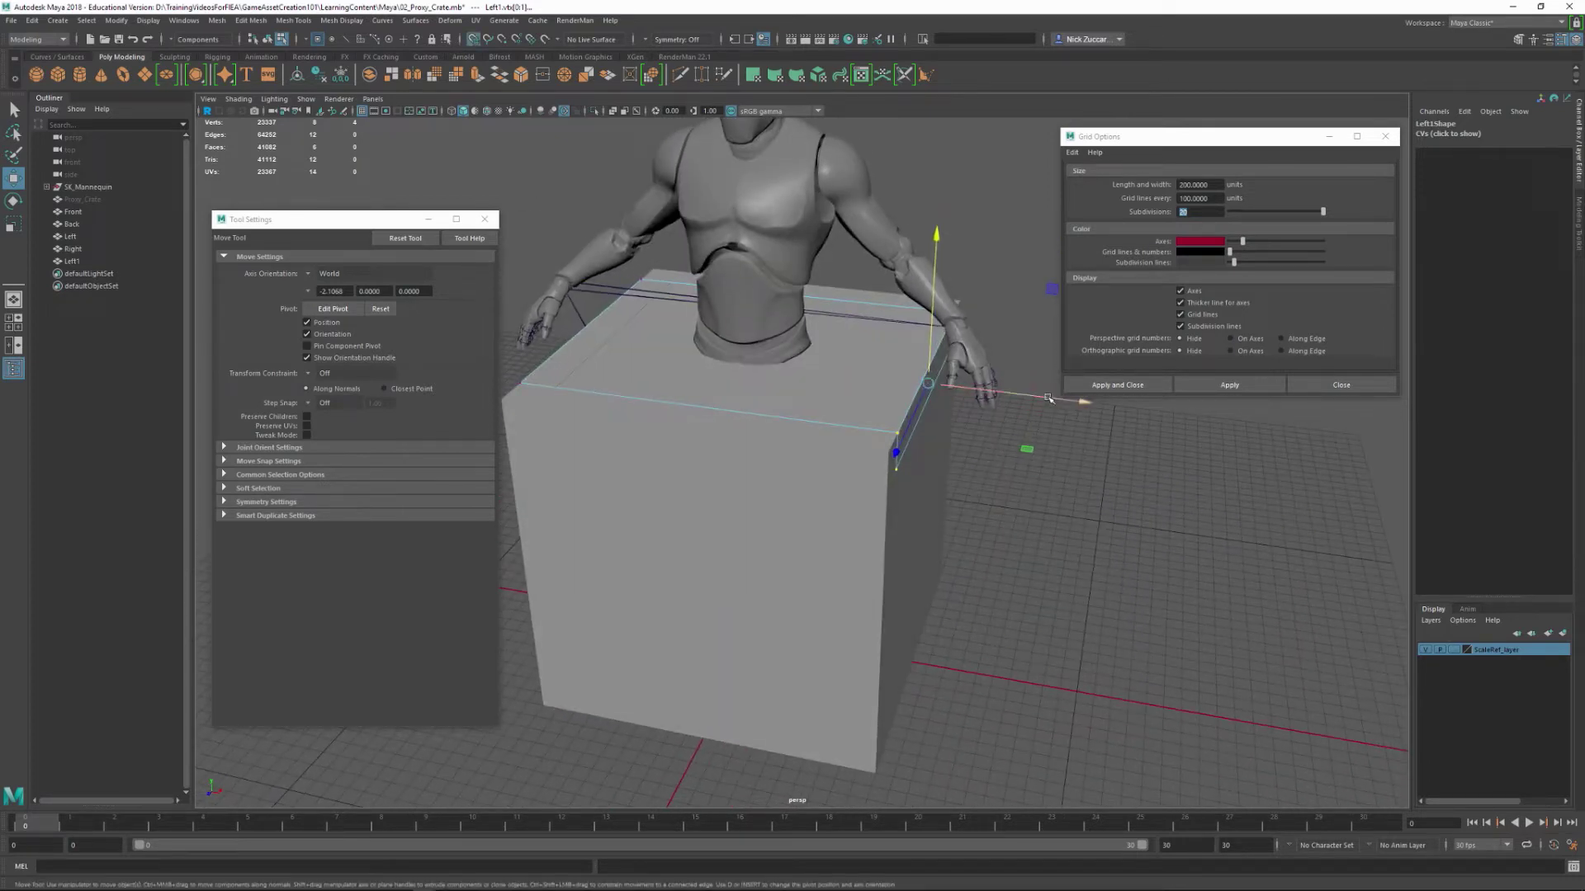
{"action": "left_click_drag", "start_coordinate": [1046, 398], "coordinate": [1091, 496]}
- Move the lid panel's opposite end vertices inward to the other side panel's inner face and return to object selection
{"action": "left_click_drag", "start_coordinate": [524, 257], "coordinate": [671, 580]}
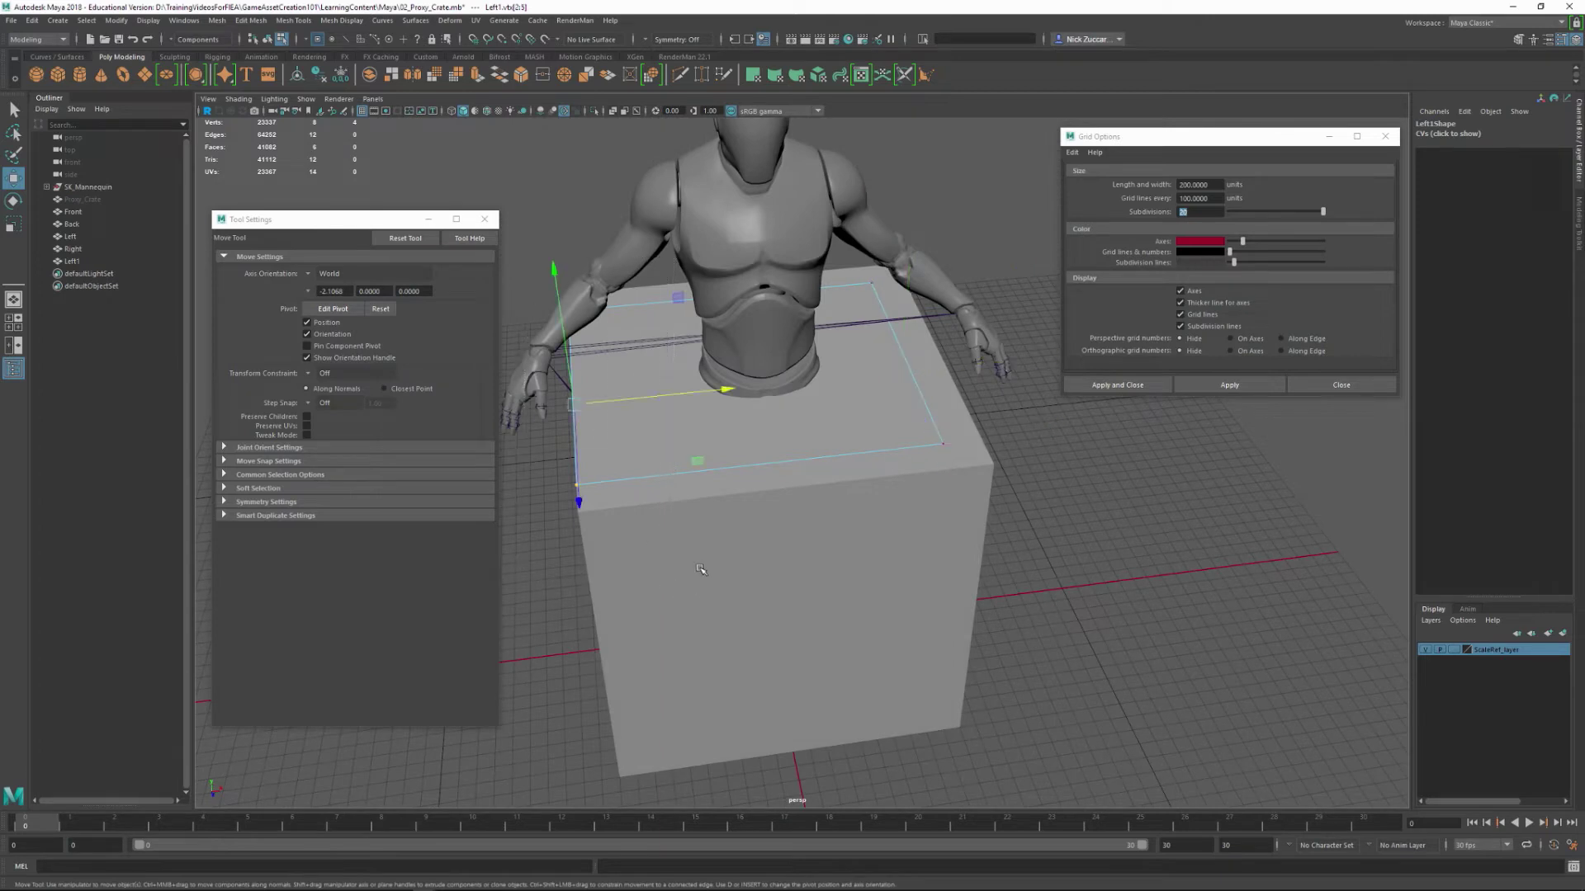
{"action": "left_click_drag", "start_coordinate": [667, 495], "coordinate": [592, 435], "text": "alt"}
{"action": "left_click_drag", "start_coordinate": [626, 366], "coordinate": [981, 506]}
{"action": "left_click", "coordinate": [72, 261]}
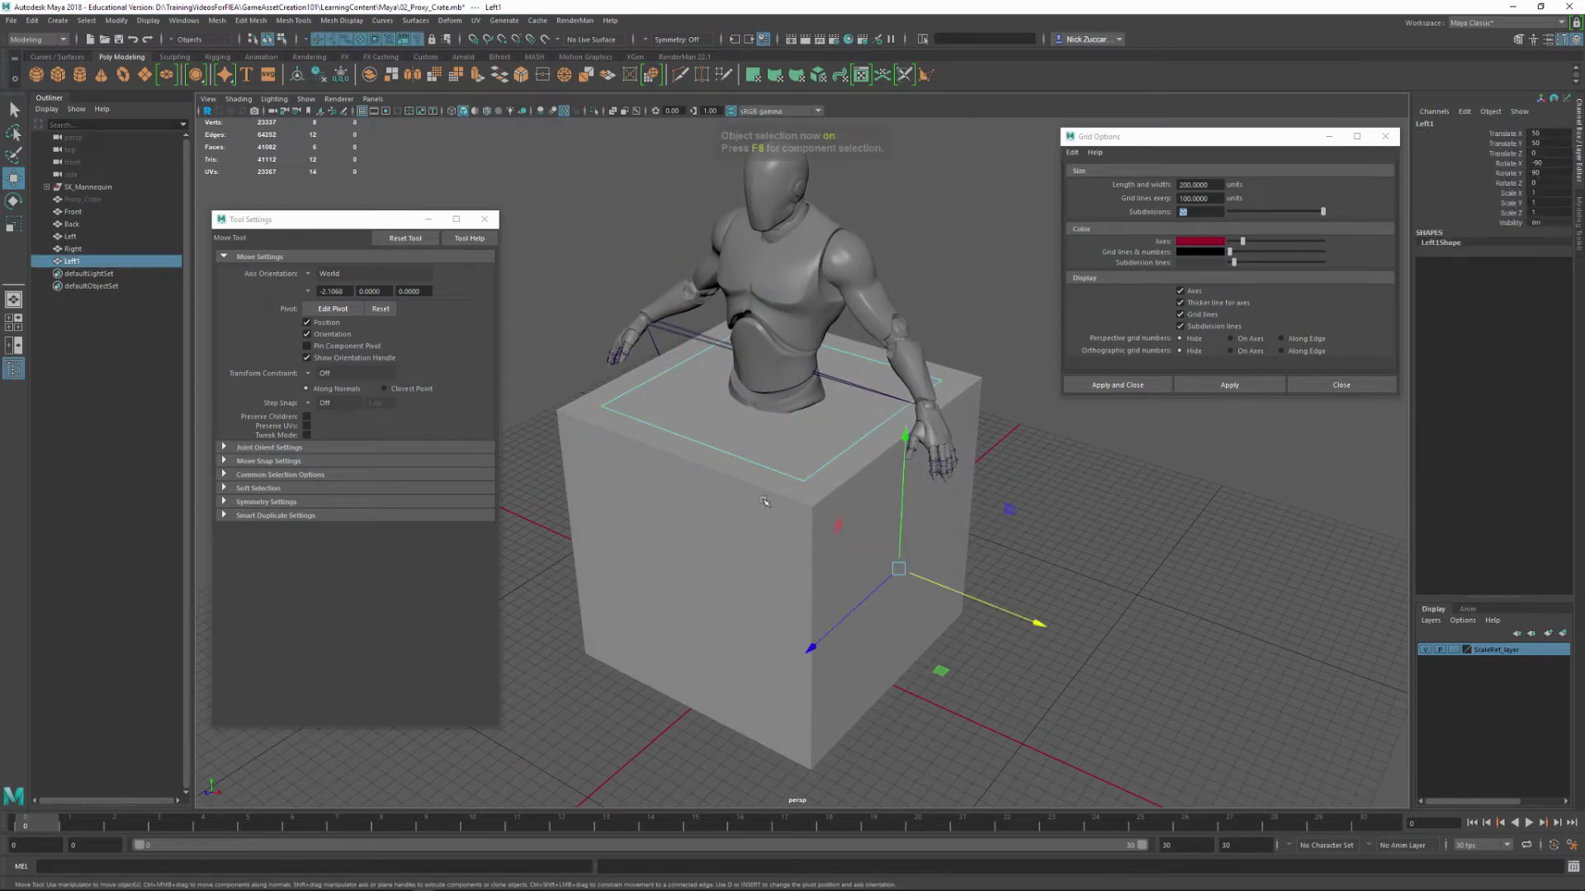
- Rename the fitted lid panel to Top
{"action": "double_click", "coordinate": [88, 265]}
{"action": "type", "text": "Top"}
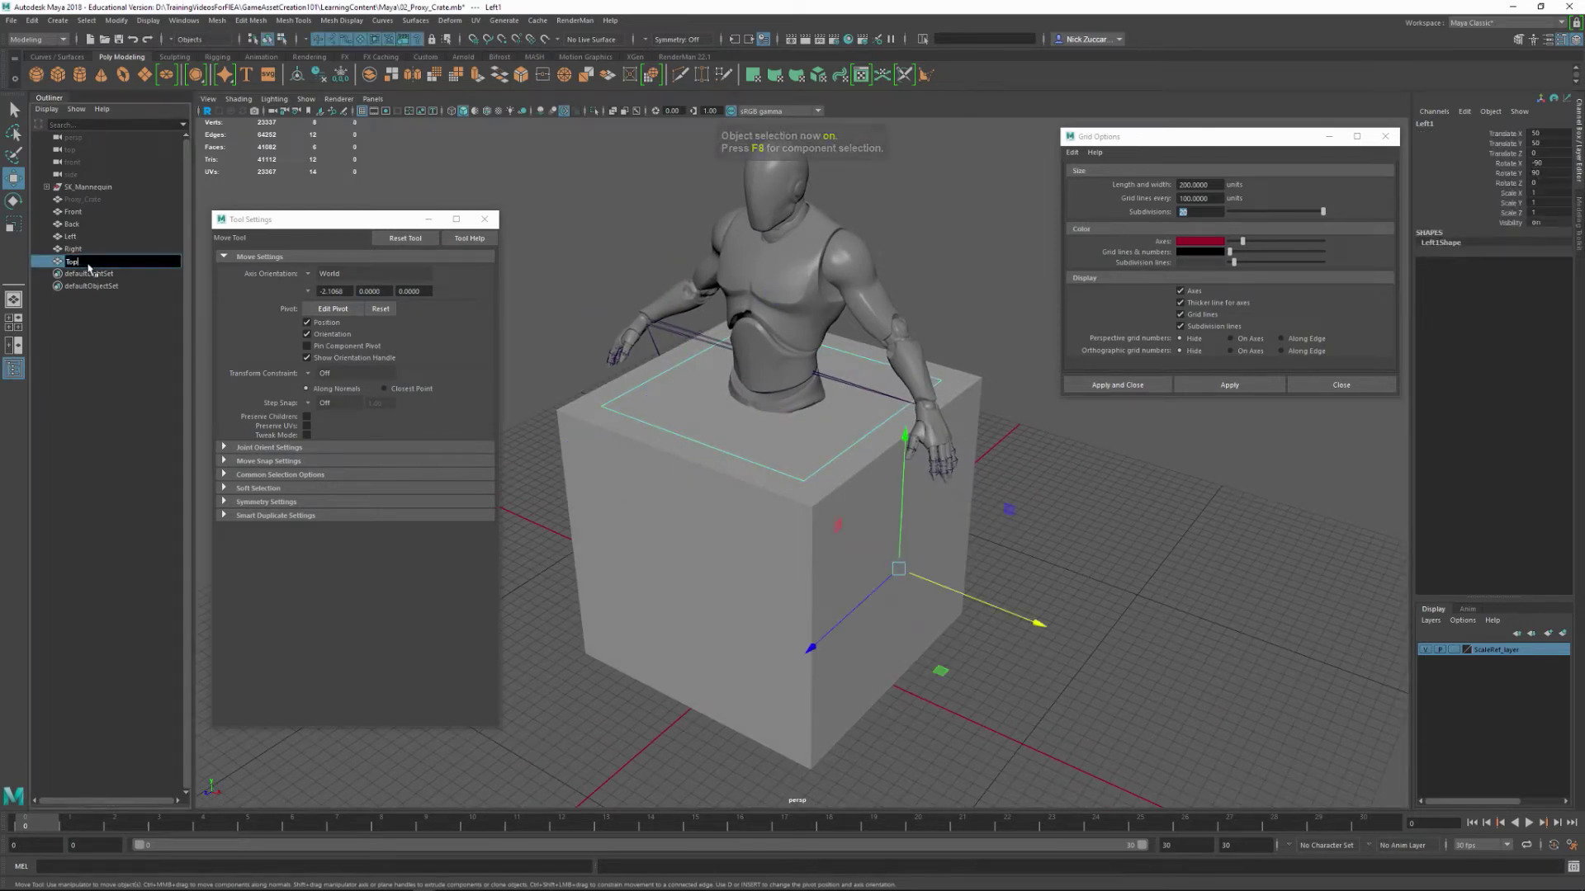
{"action": "key", "text": "Return"}
- Freeze the transformations of the Top panel
{"action": "left_click_drag", "start_coordinate": [949, 561], "coordinate": [1009, 554], "text": "alt"}
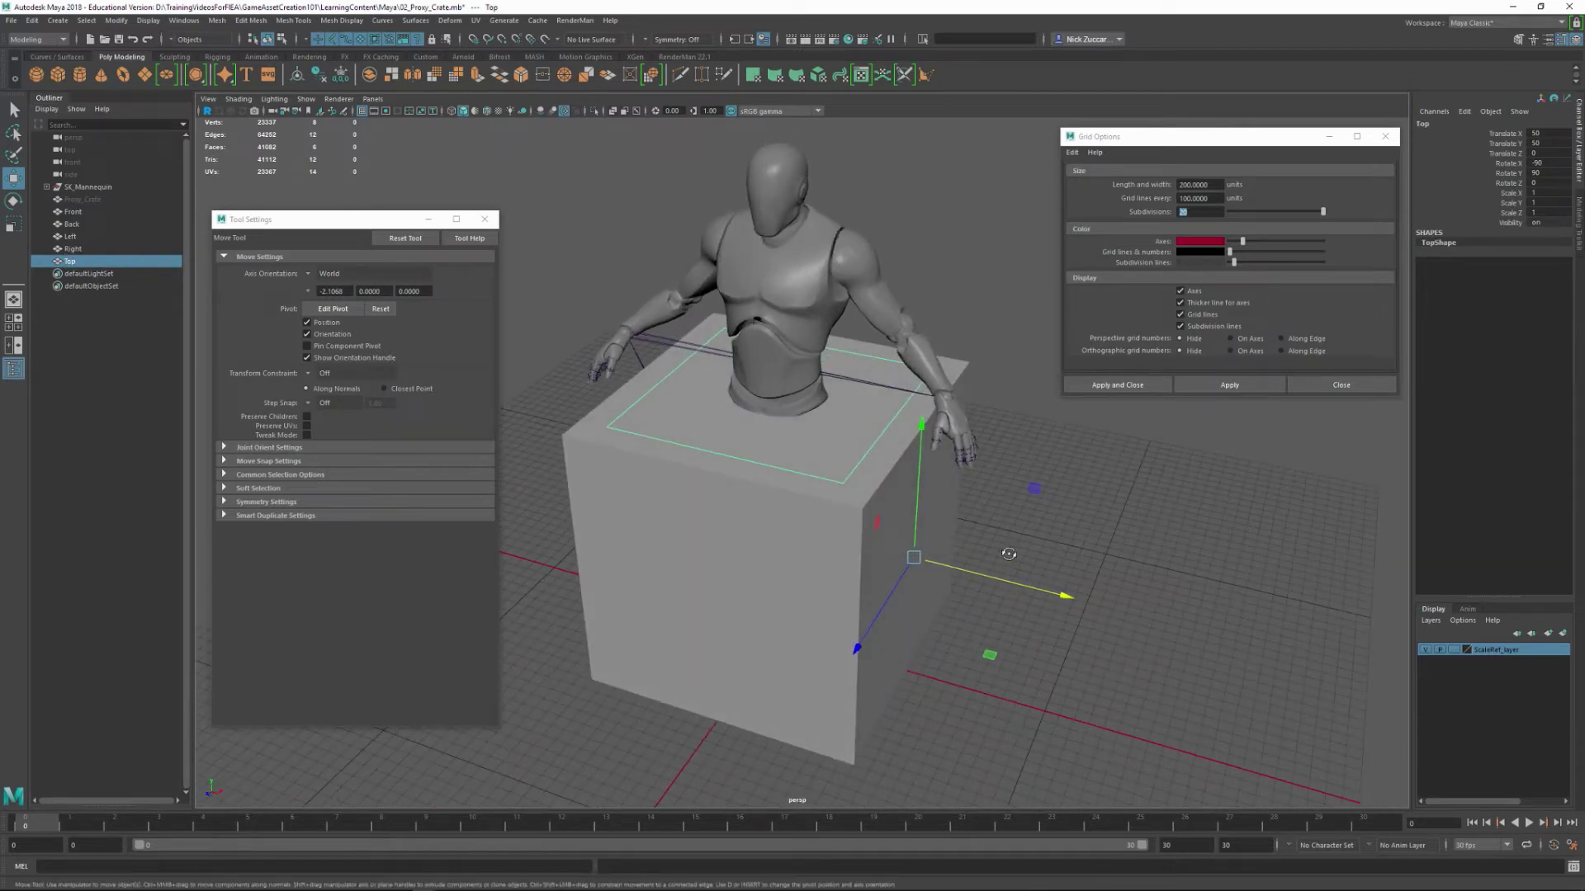
{"action": "left_click", "coordinate": [116, 21]}
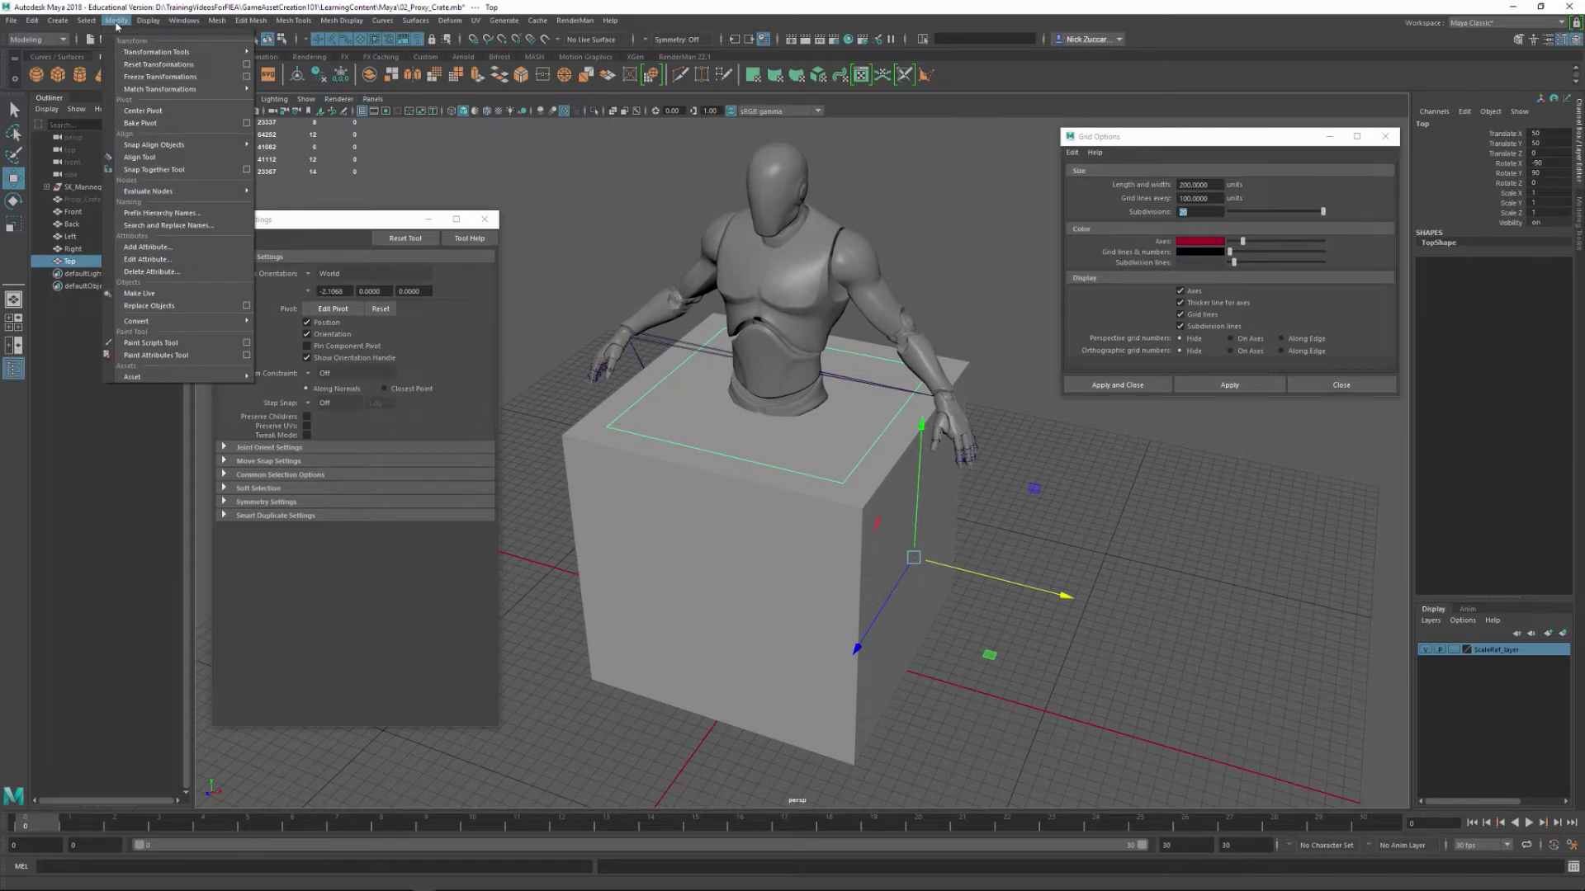
{"action": "left_click", "coordinate": [141, 77]}
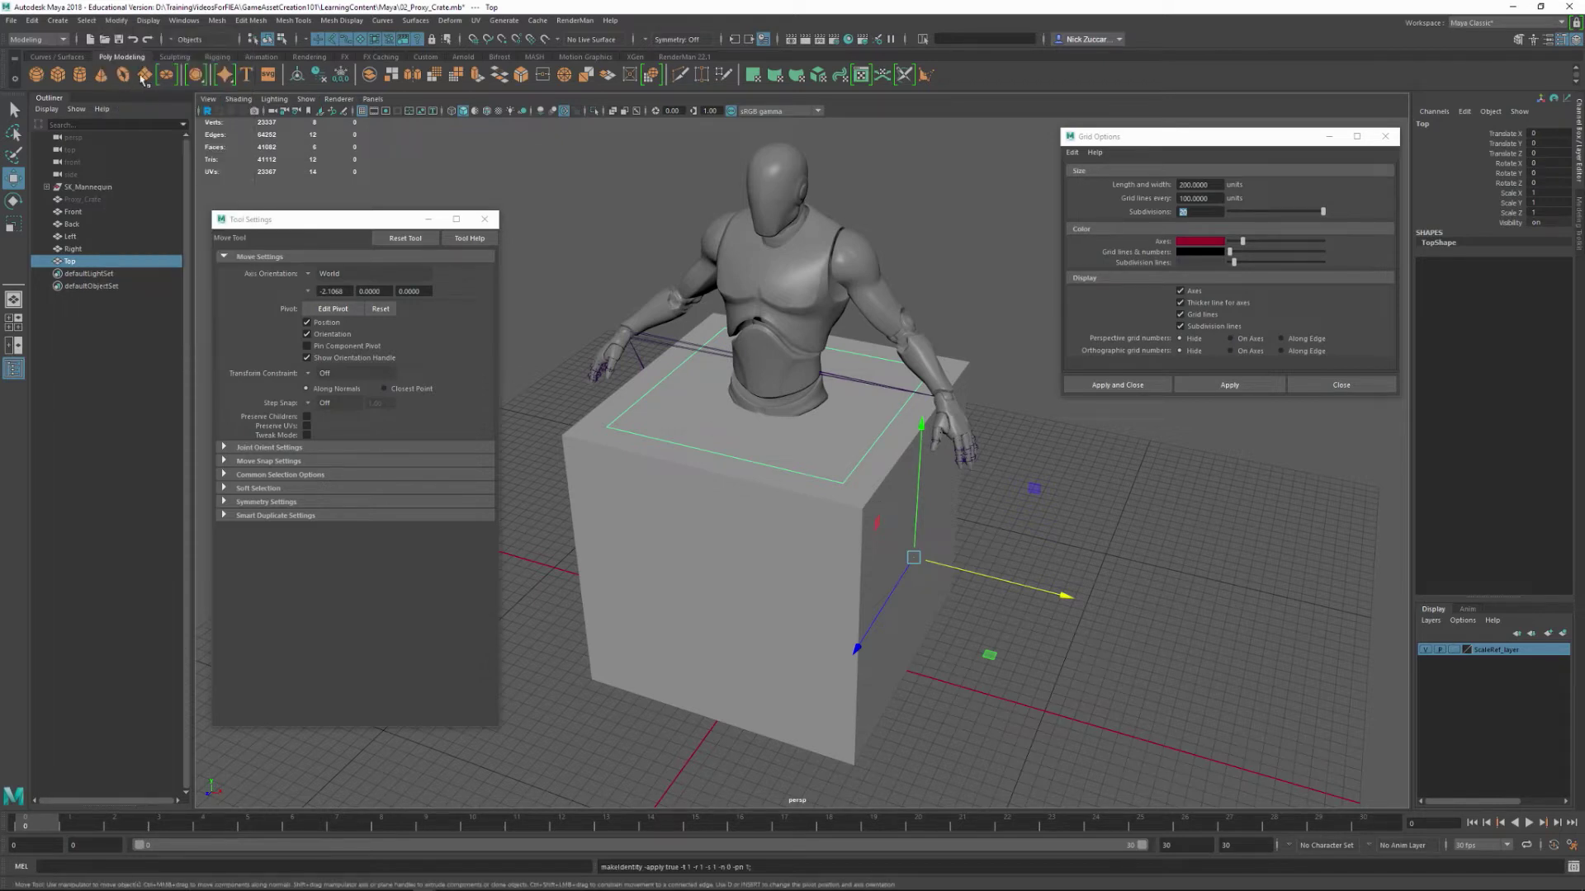
{"action": "left_click", "coordinate": [116, 20]}
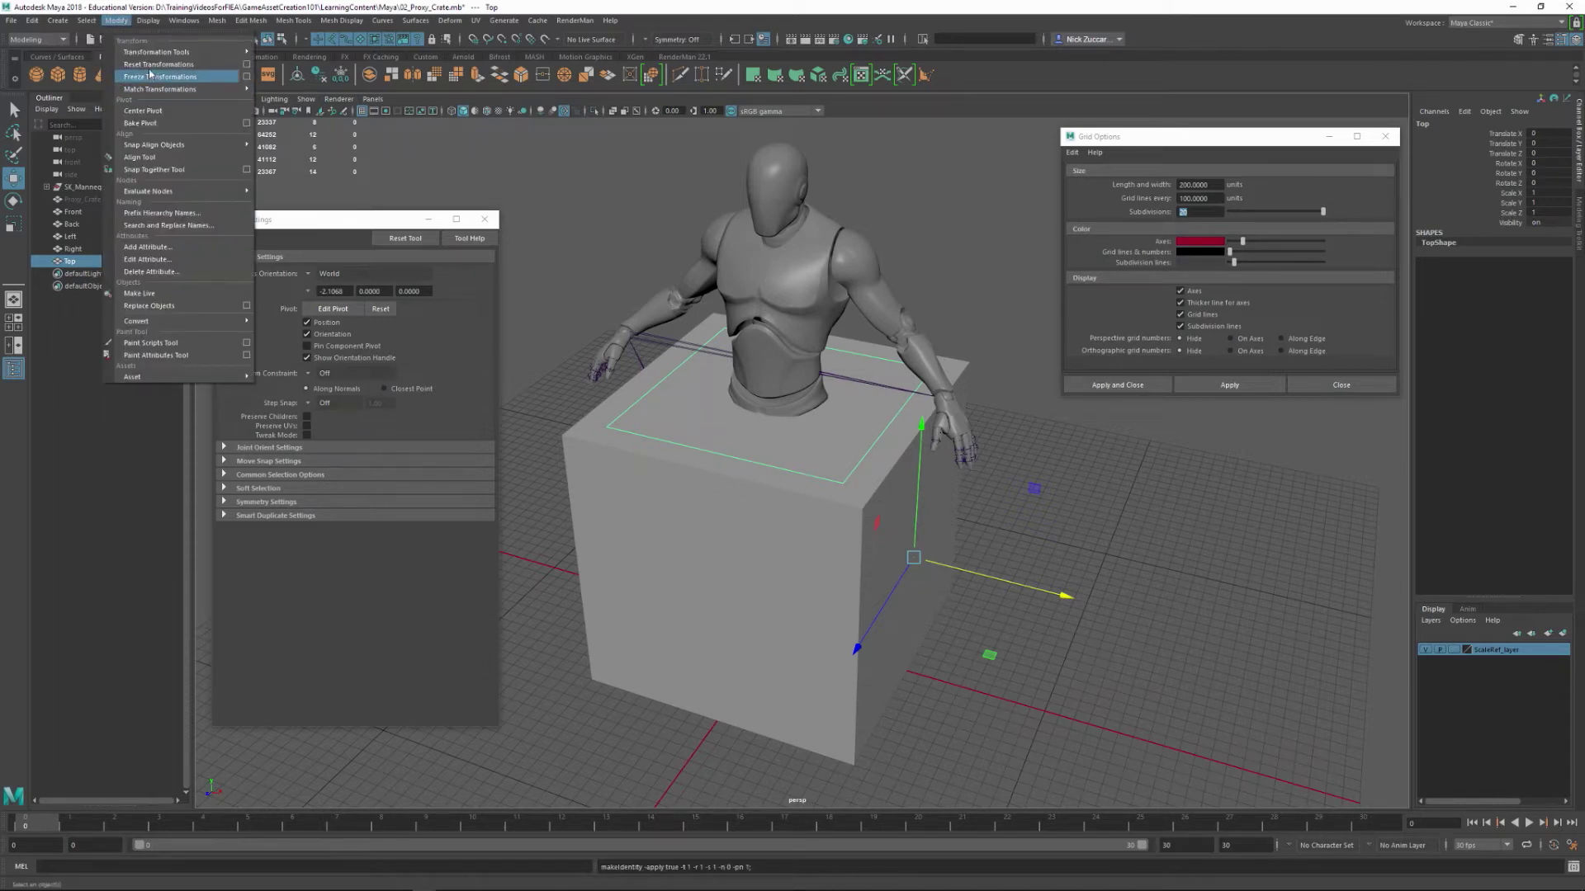
{"action": "left_click", "coordinate": [149, 73]}
- Duplicate the Top panel and rotate the duplicate to a Rotate Z of -180 with step snapping
{"action": "left_click_drag", "start_coordinate": [944, 546], "coordinate": [831, 621], "text": "alt"}
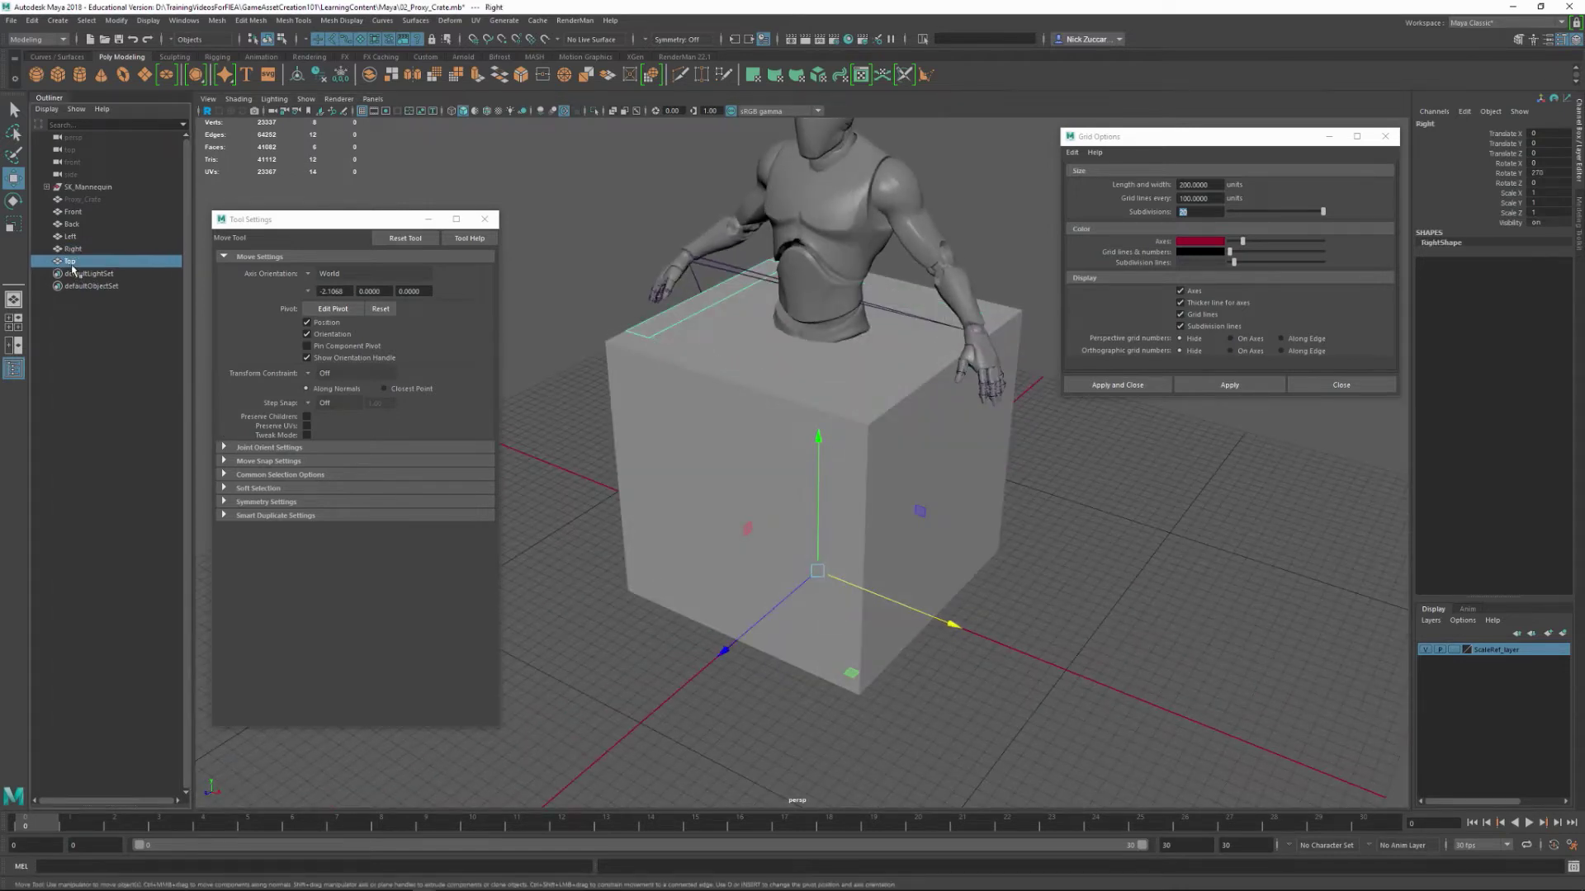
{"action": "key", "text": "ctrl+d"}
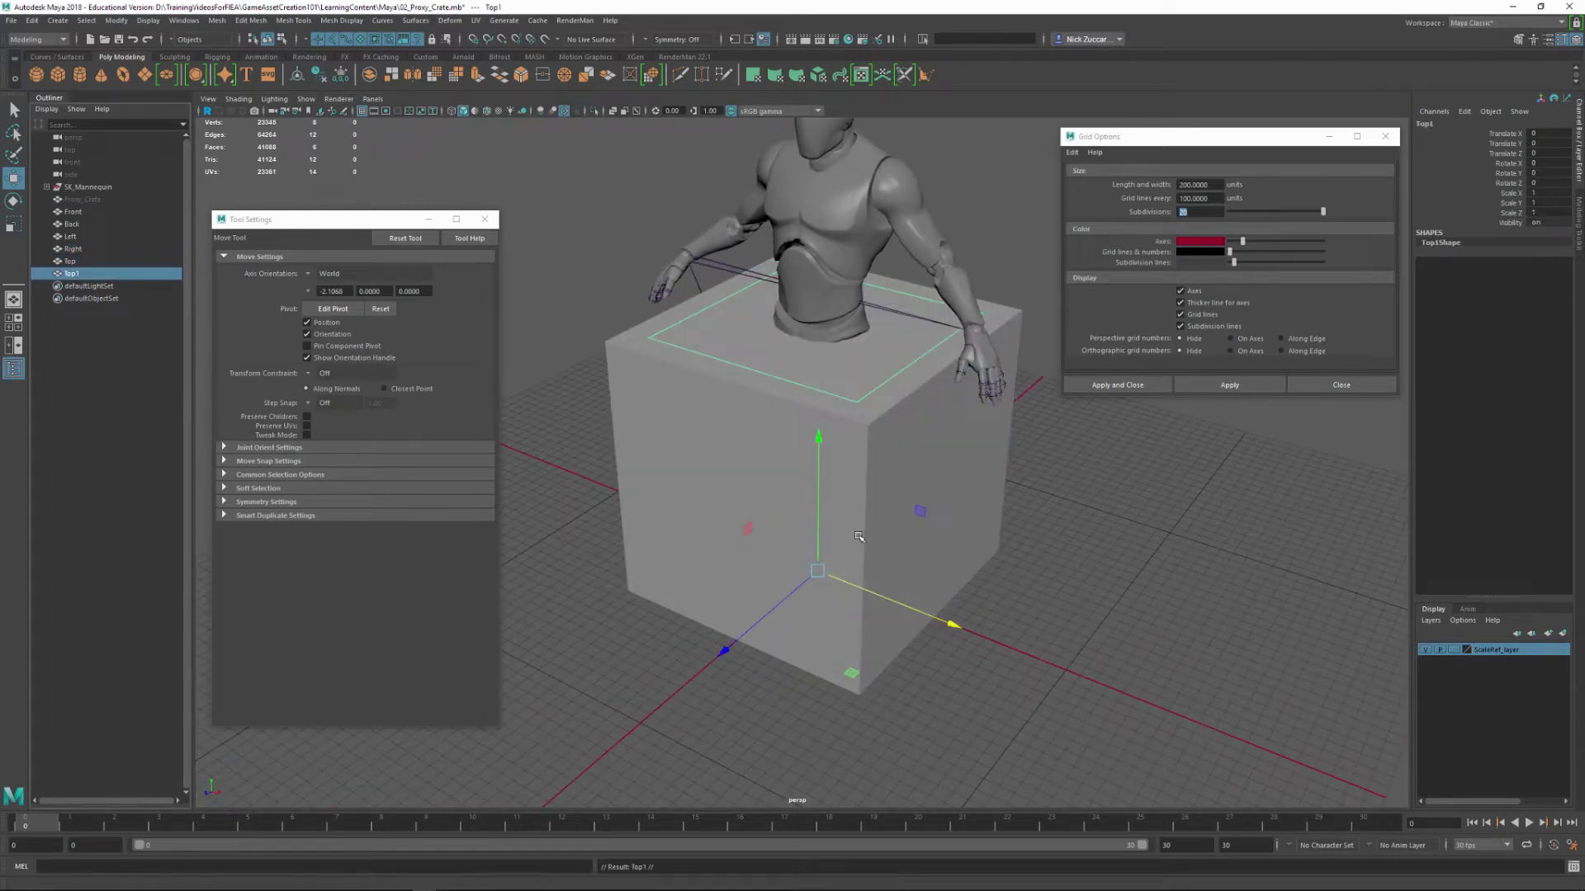
{"action": "key", "text": "e"}
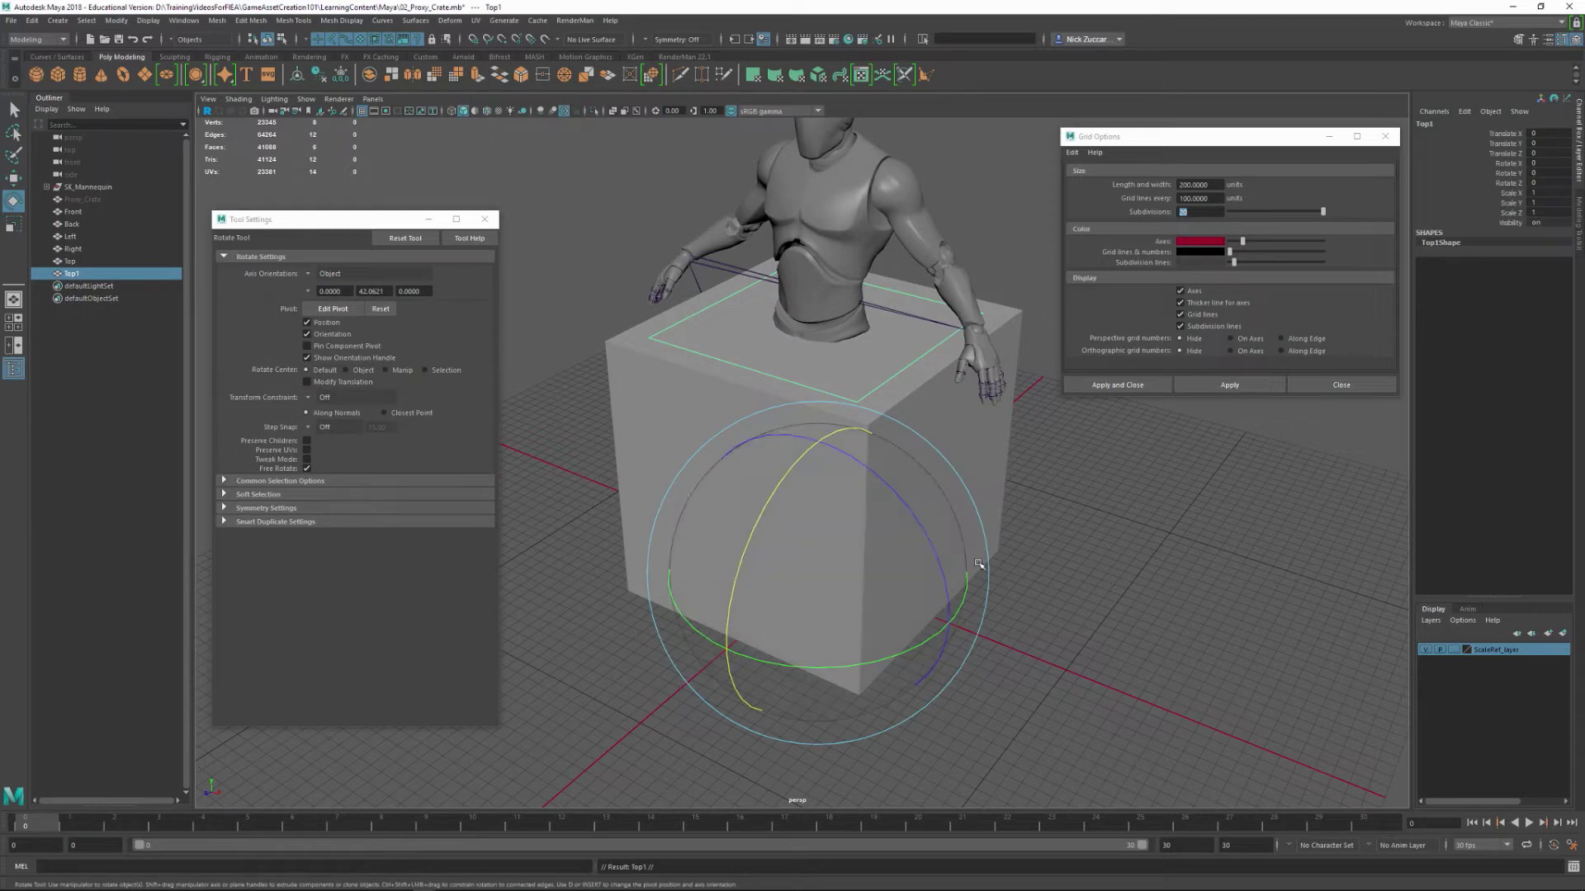
{"action": "left_click_drag", "start_coordinate": [911, 574], "coordinate": [934, 532], "text": "alt"}
{"action": "key", "text": "j"}
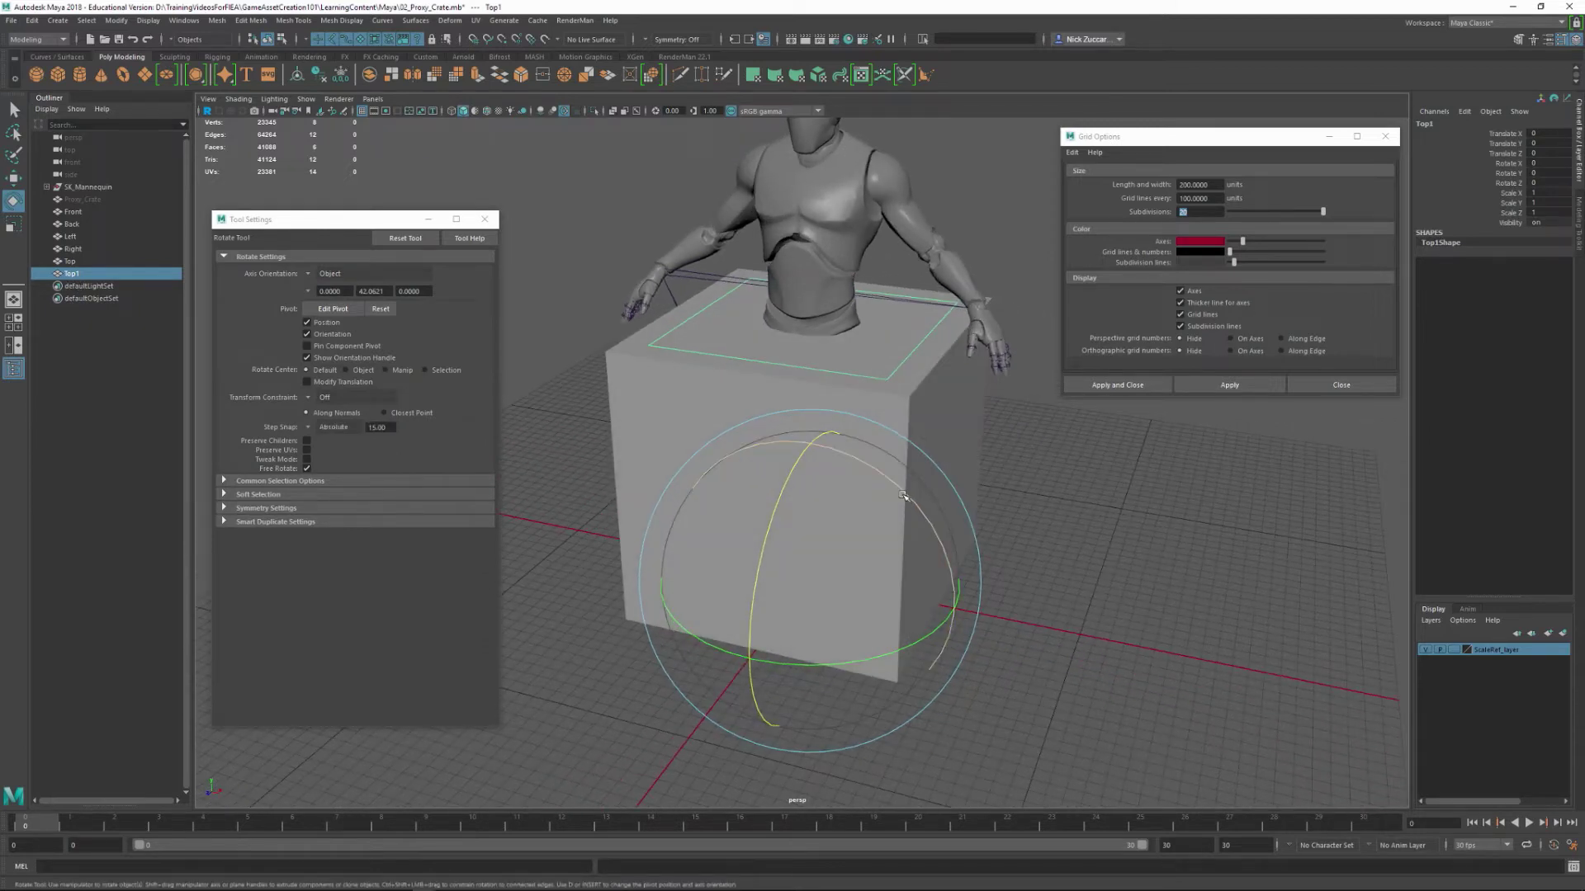
{"action": "left_click_drag", "start_coordinate": [871, 472], "coordinate": [1024, 694]}
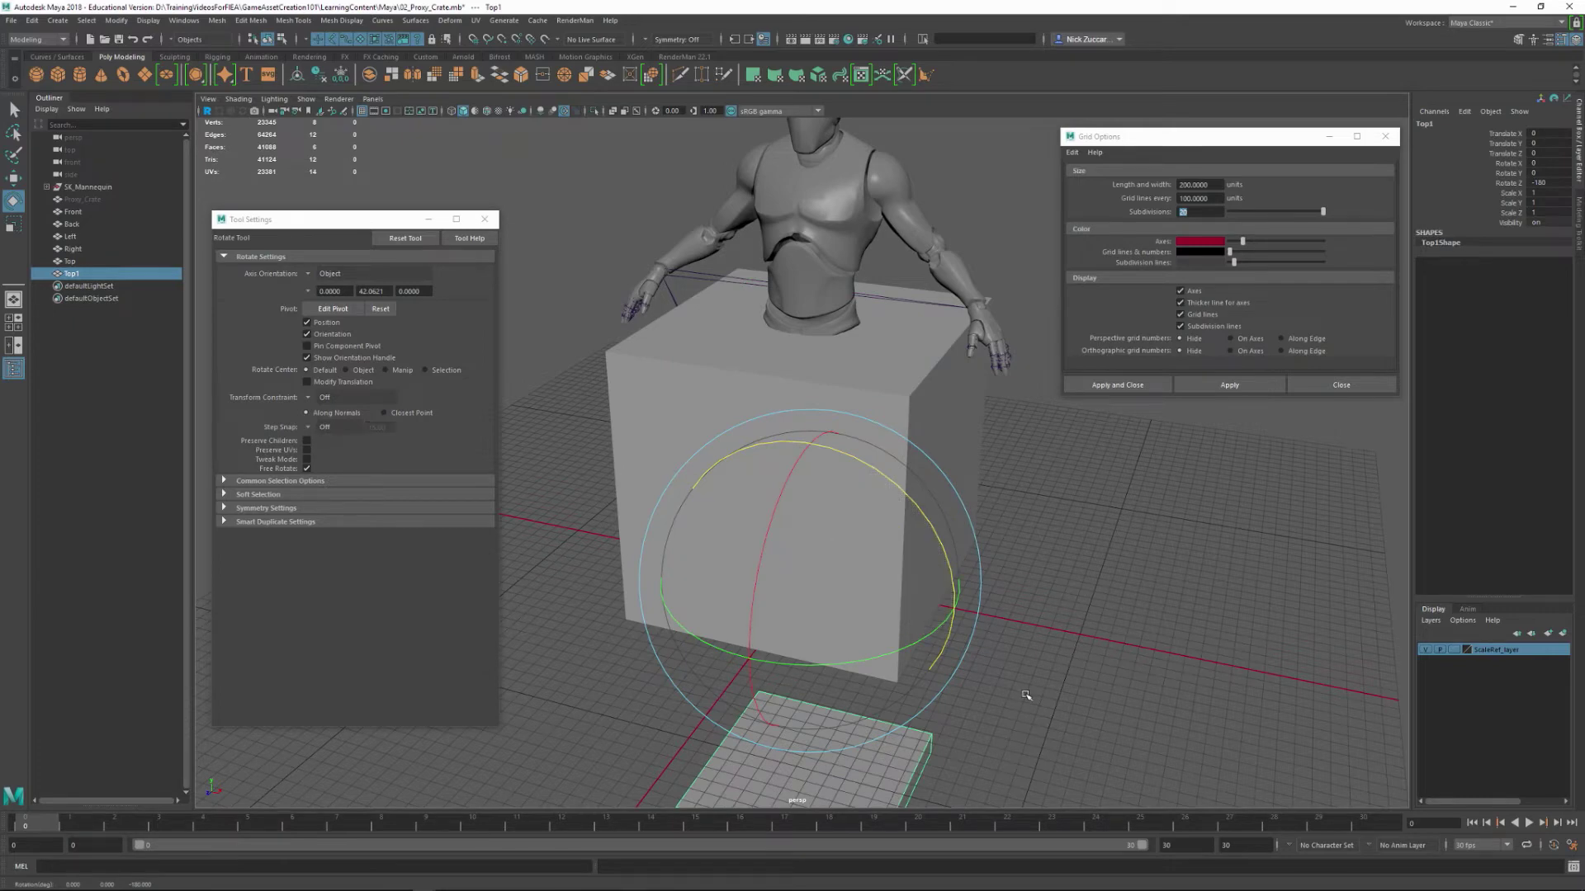
- Move the flipped duplicate up to a Translate Y of 100 so it forms the crate's floor
{"action": "left_click_drag", "start_coordinate": [1152, 675], "coordinate": [1061, 558], "text": "alt"}
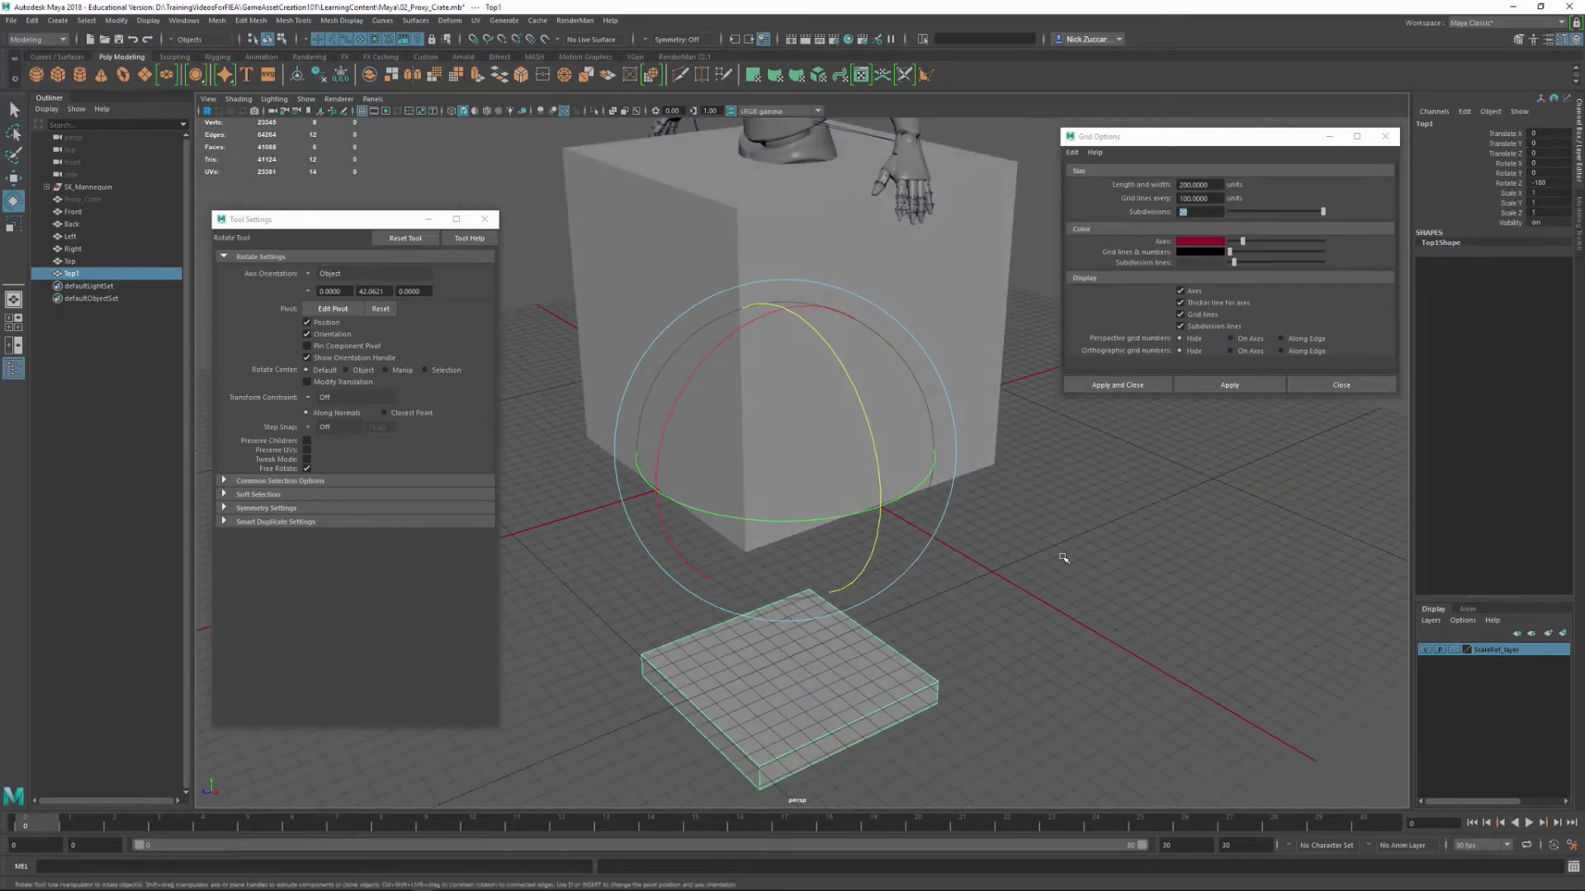
{"action": "key", "text": "w"}
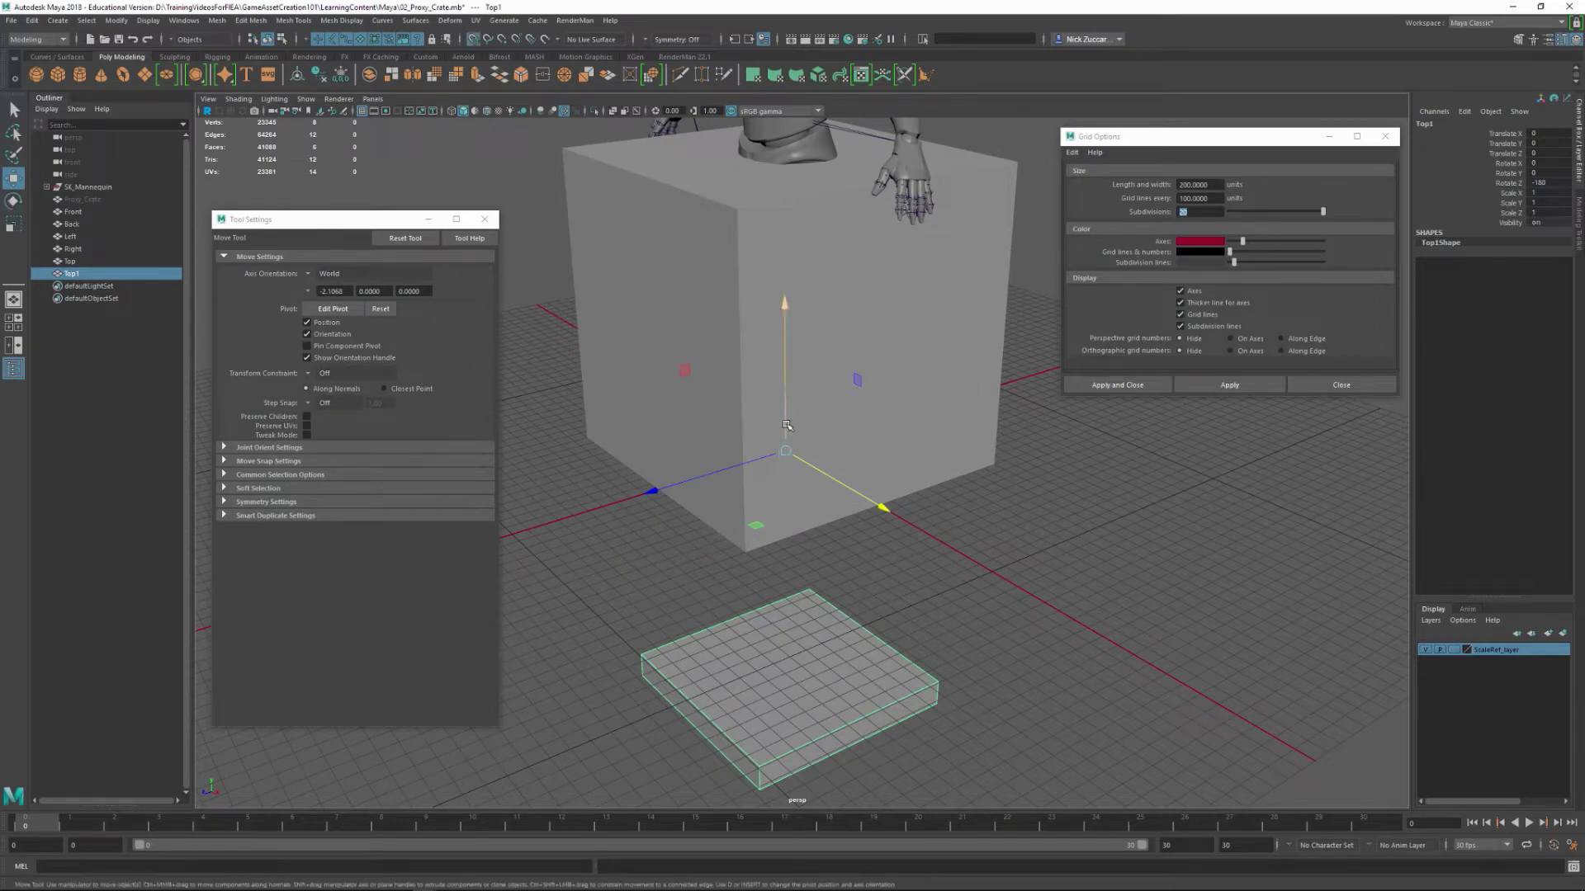
{"action": "left_click_drag", "start_coordinate": [785, 422], "coordinate": [756, 293]}
{"action": "mouse_move", "coordinate": [787, 206]}
{"action": "left_mouse_down"}
{"action": "mouse_move", "coordinate": [784, 194]}
{"action": "mouse_move", "coordinate": [790, 250]}
{"action": "mouse_move", "coordinate": [789, 234]}
{"action": "left_mouse_up"}
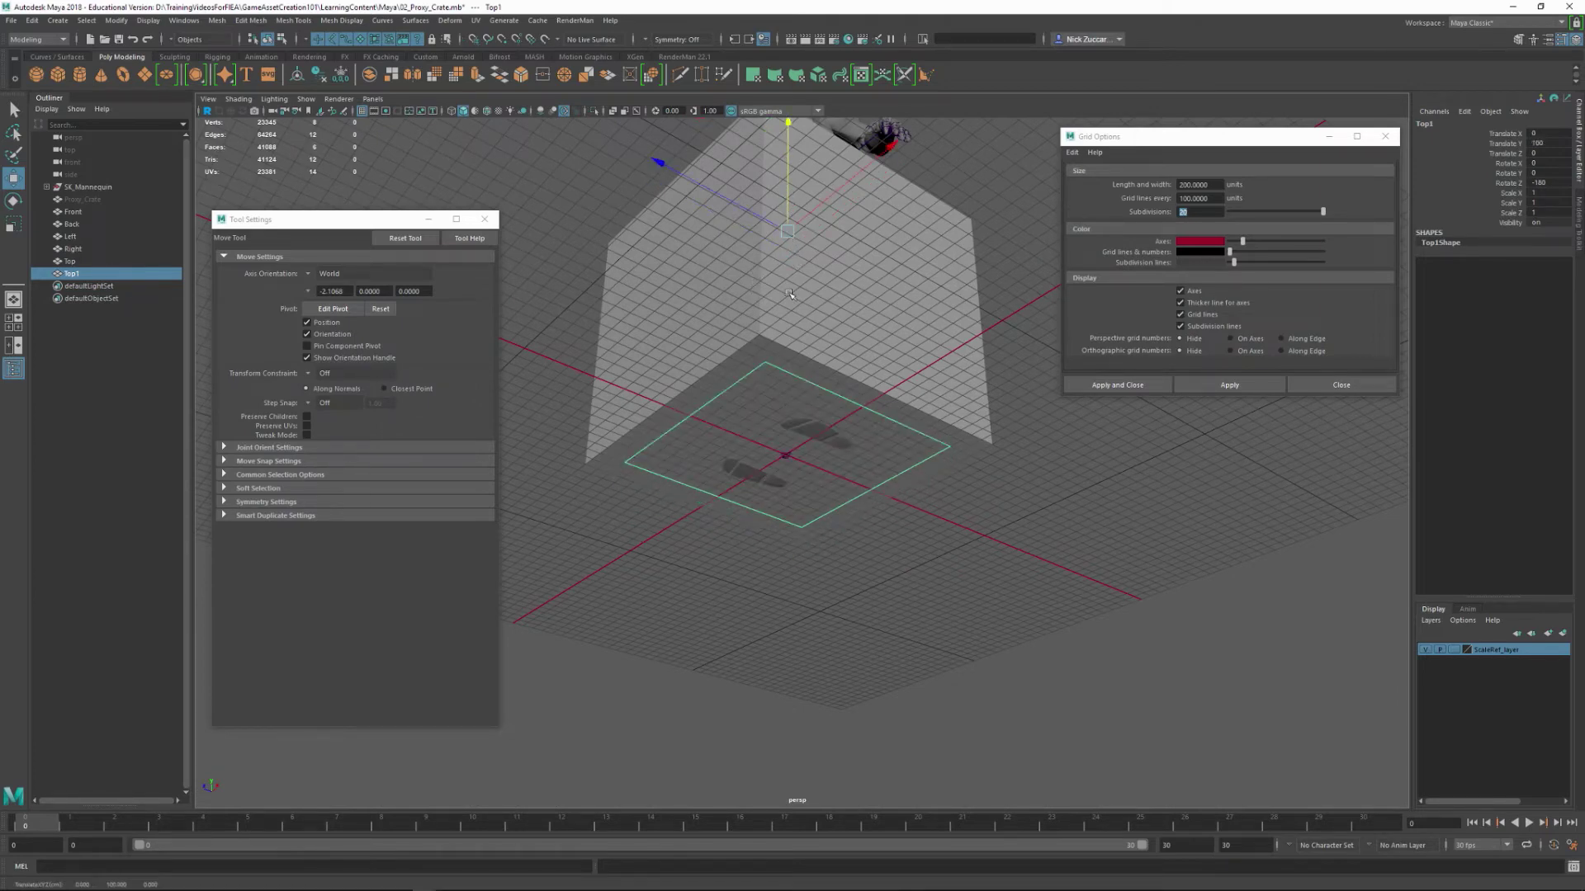
{"action": "left_click_drag", "start_coordinate": [917, 501], "coordinate": [973, 455], "text": "alt"}
{"action": "scroll", "coordinate": [1054, 566], "scroll_direction": "down", "scroll_amount": 5}
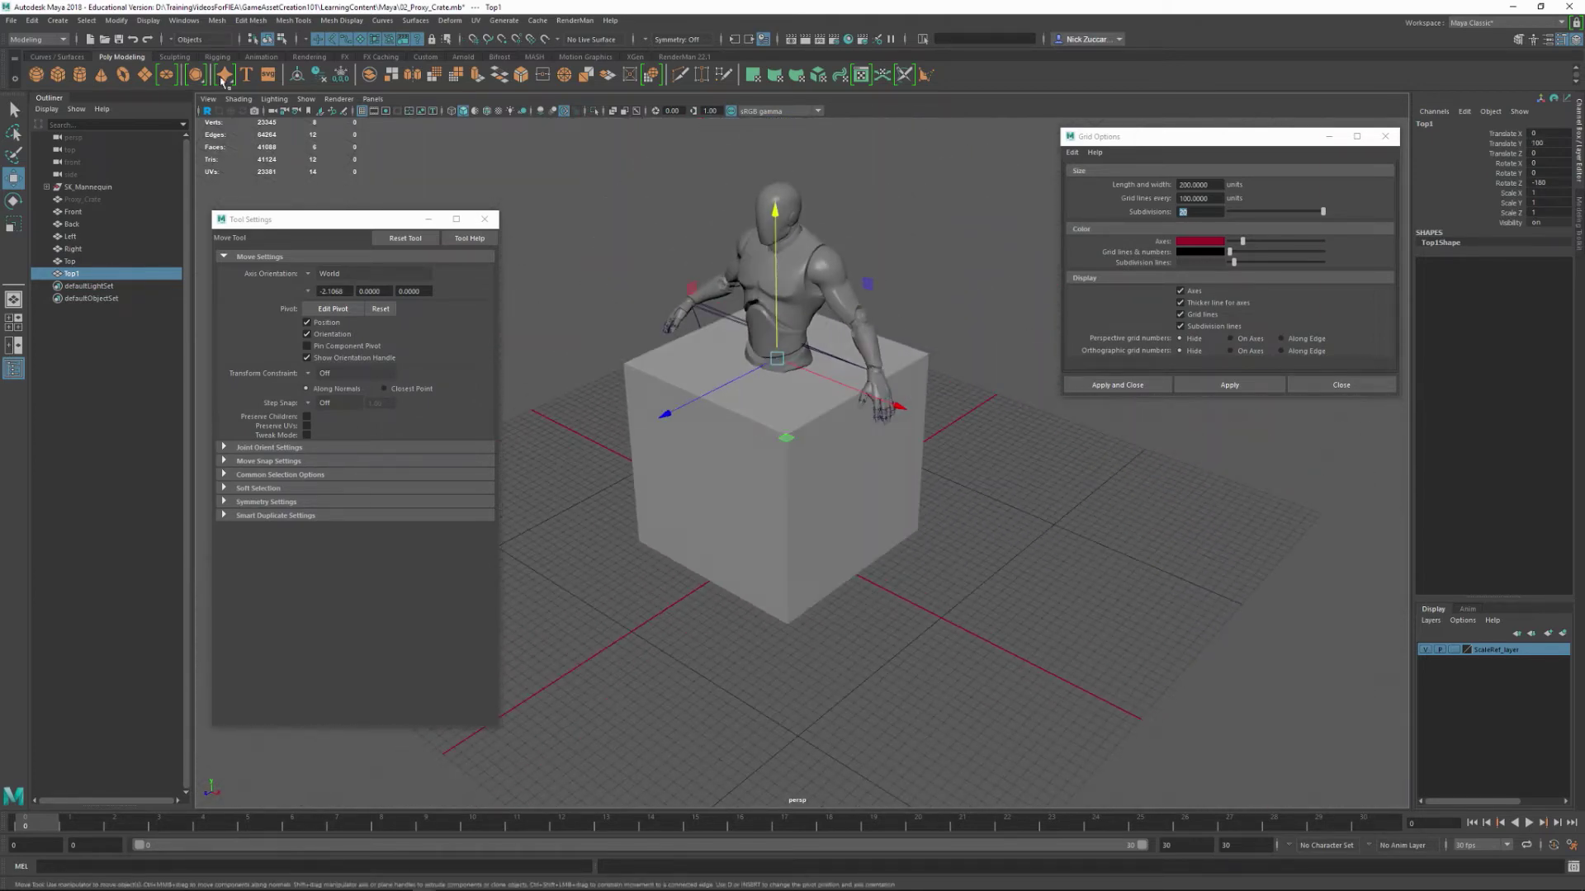
- Rename the duplicated Top panel to Bottom
{"action": "left_click", "coordinate": [116, 21]}
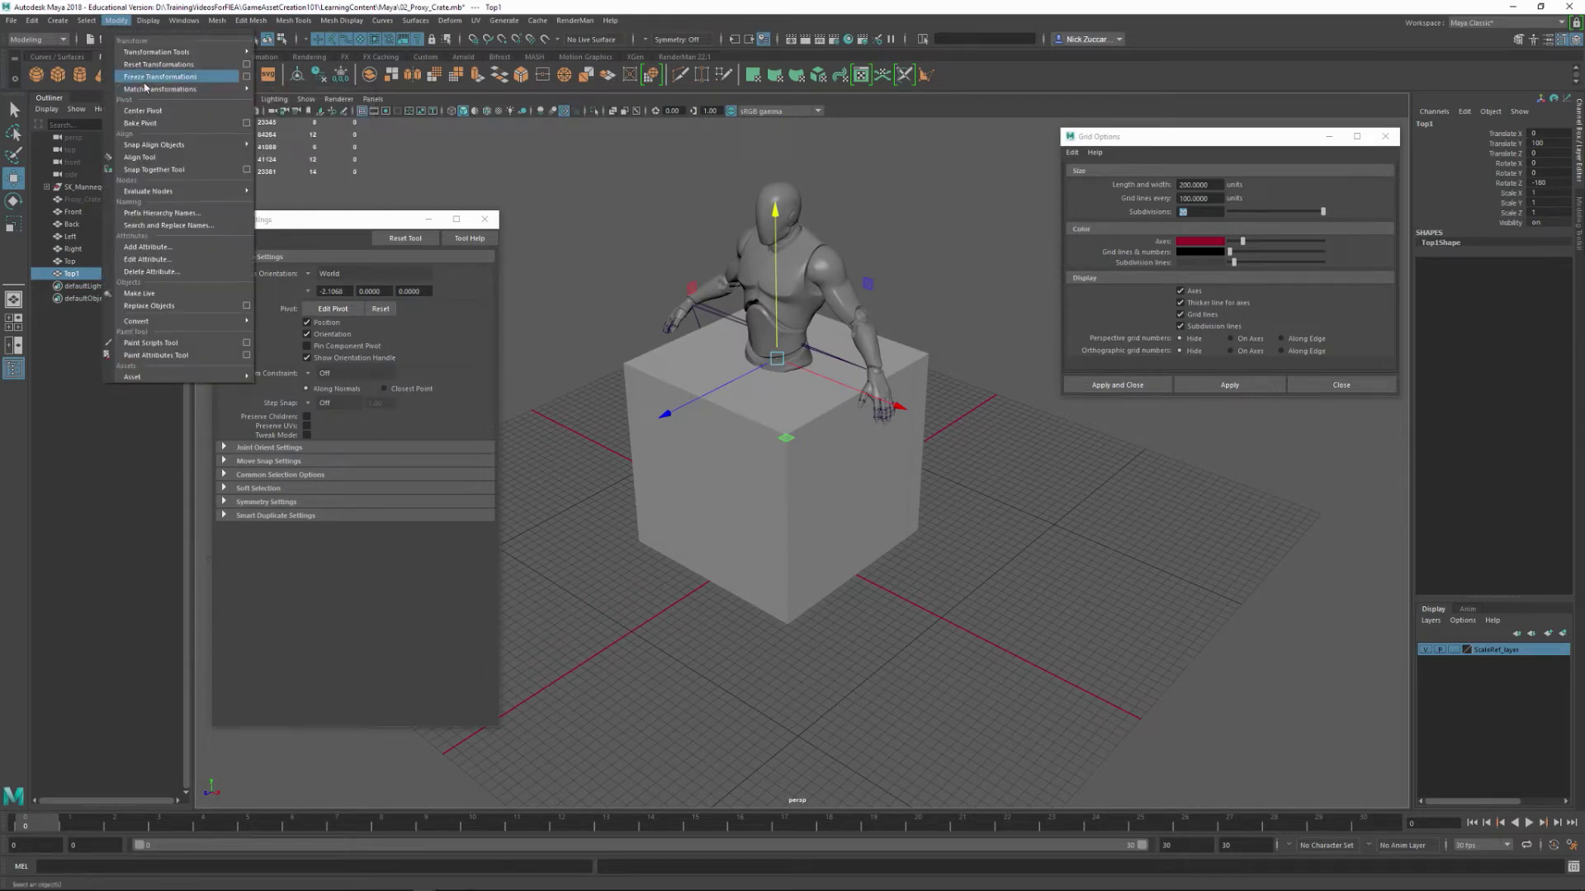
{"action": "double_click", "coordinate": [73, 273]}
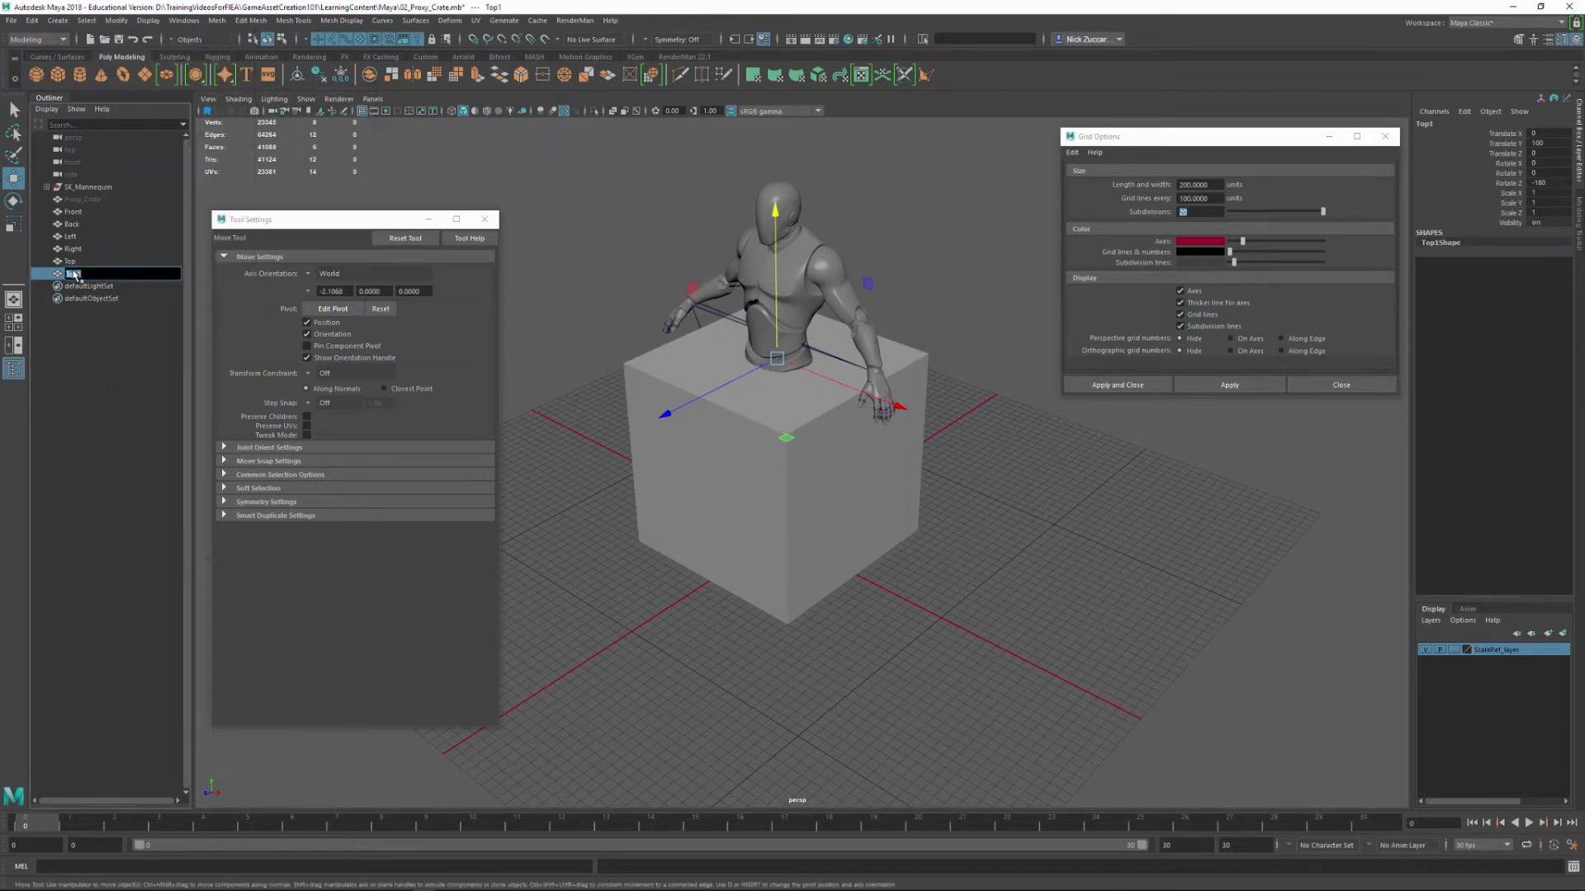
{"action": "type", "text": "Bottom"}
{"action": "key", "text": "Return"}
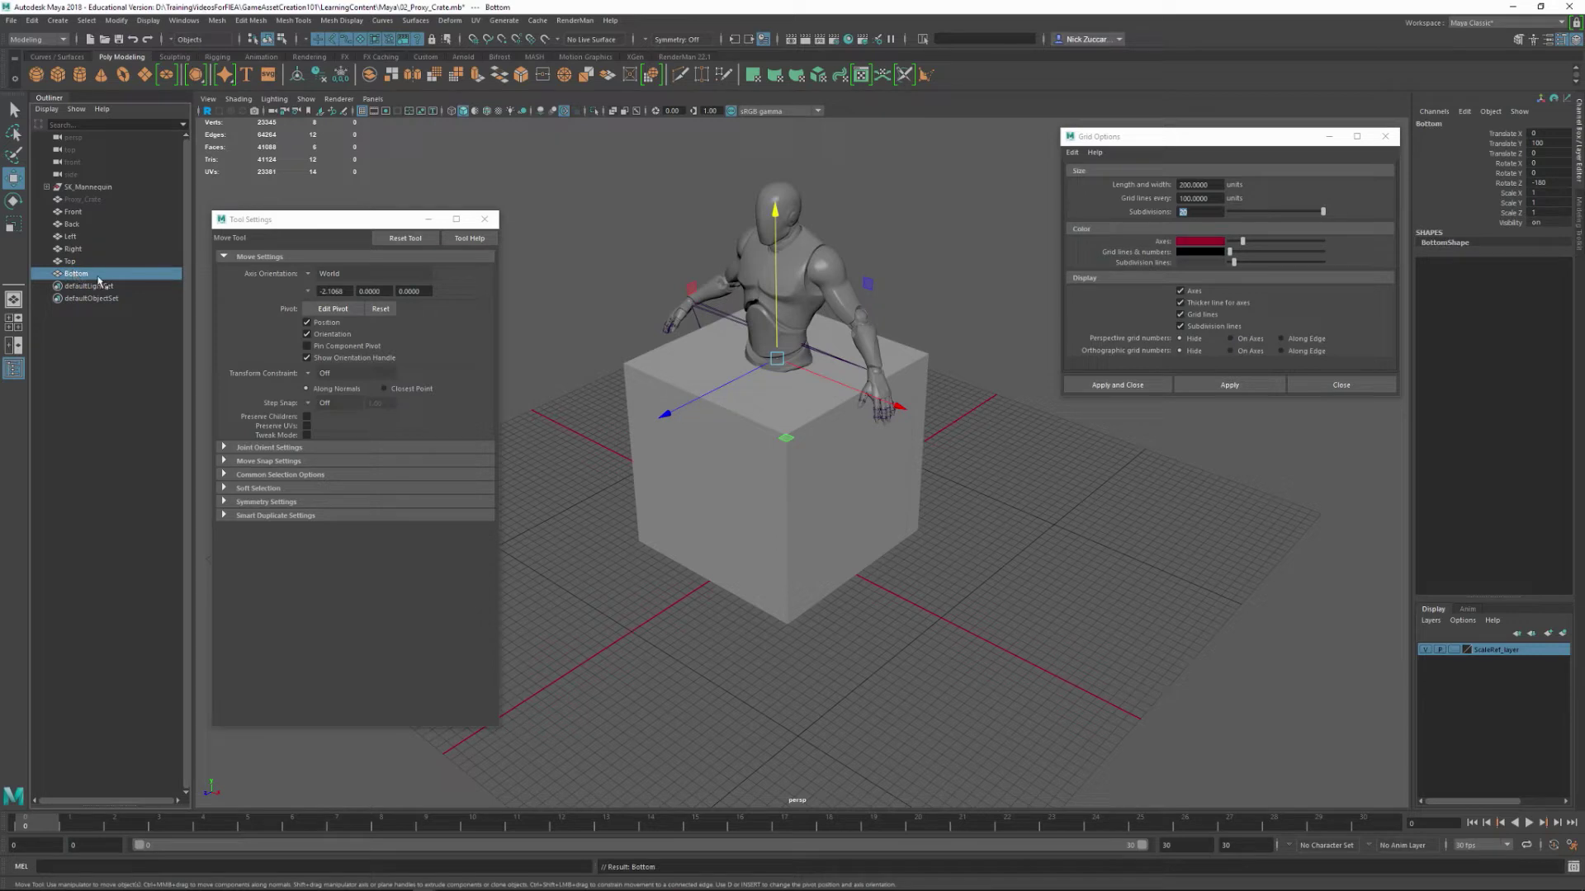
- Clear the selection and hide the mannequin's ScaleRef_layer
{"action": "left_click", "coordinate": [1361, 707]}
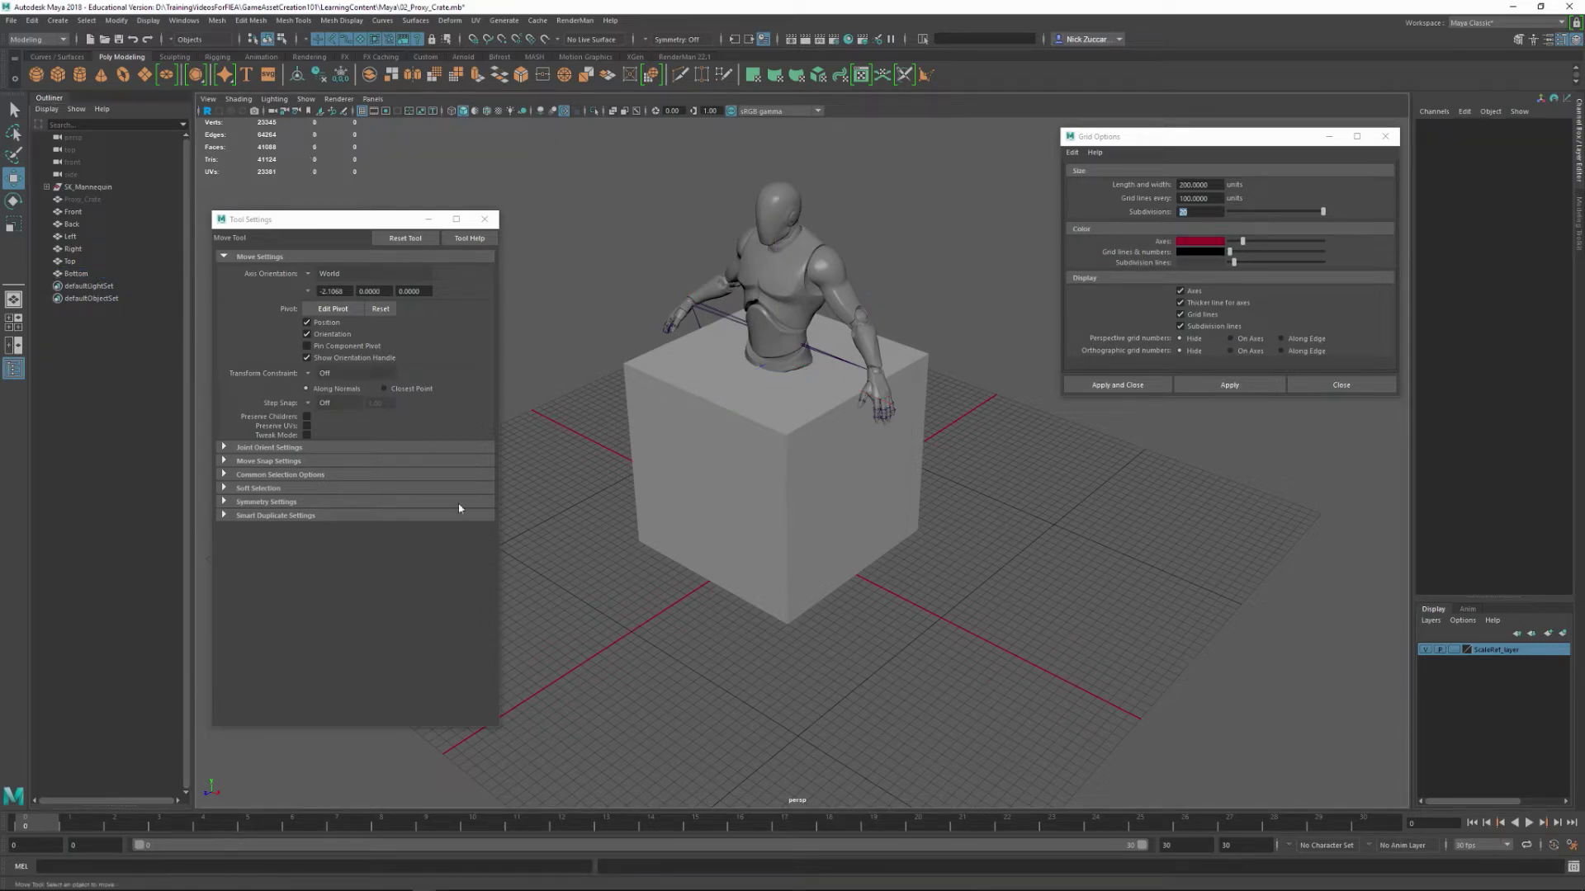
{"action": "left_click", "coordinate": [1426, 650]}
{"action": "left_click_drag", "start_coordinate": [914, 522], "coordinate": [938, 584], "text": "alt"}
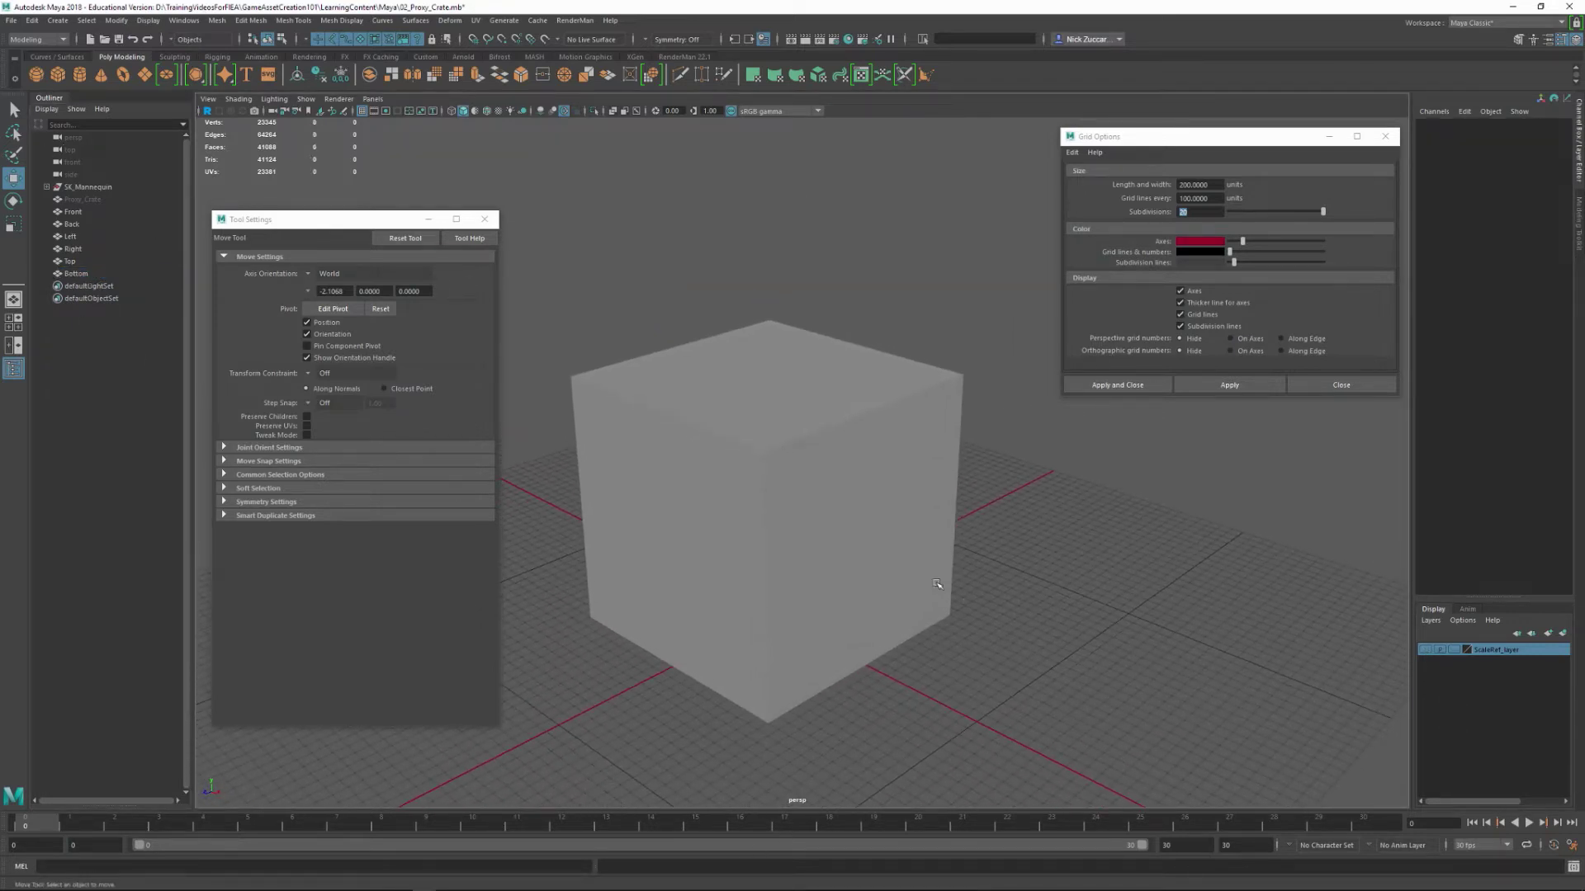
- Adjust the viewport shading and turn on Wireframe on Shaded to display the crate panels' edges
{"action": "left_click", "coordinate": [540, 110]}
{"action": "left_click_drag", "start_coordinate": [577, 206], "coordinate": [727, 324], "text": "alt"}
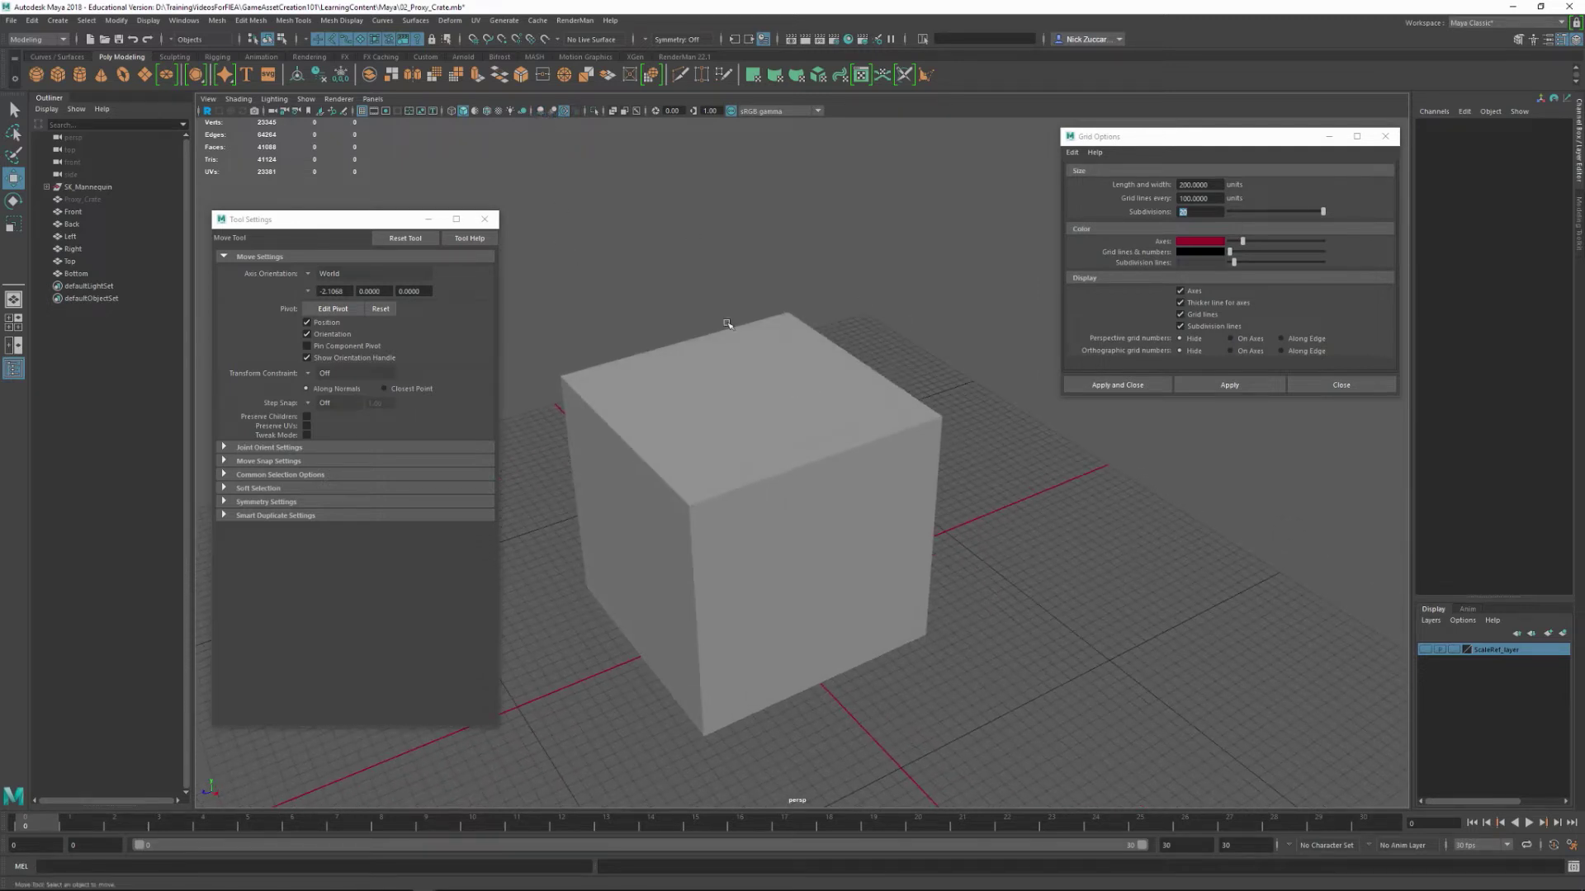
{"action": "left_click_drag", "start_coordinate": [727, 460], "coordinate": [607, 304], "text": "alt"}
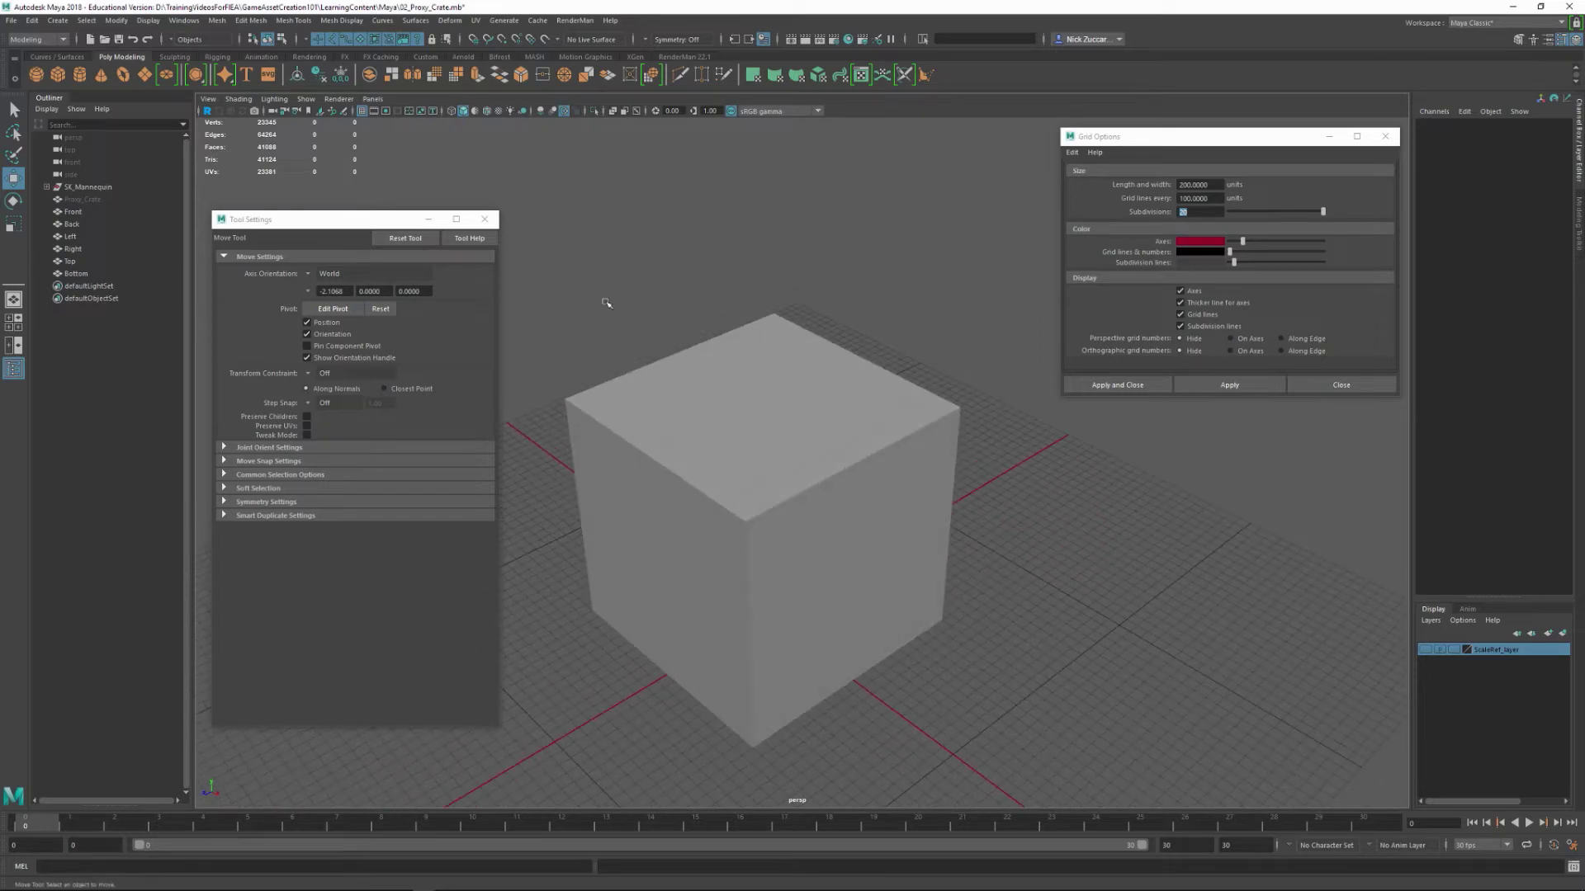
{"action": "left_click", "coordinate": [487, 111]}
{"action": "mouse_move", "coordinate": [793, 463]}
{"action": "left_mouse_down", "text": "alt"}
{"action": "mouse_move", "coordinate": [810, 370]}
{"action": "mouse_move", "coordinate": [805, 405]}
{"action": "left_mouse_up", "text": "alt"}
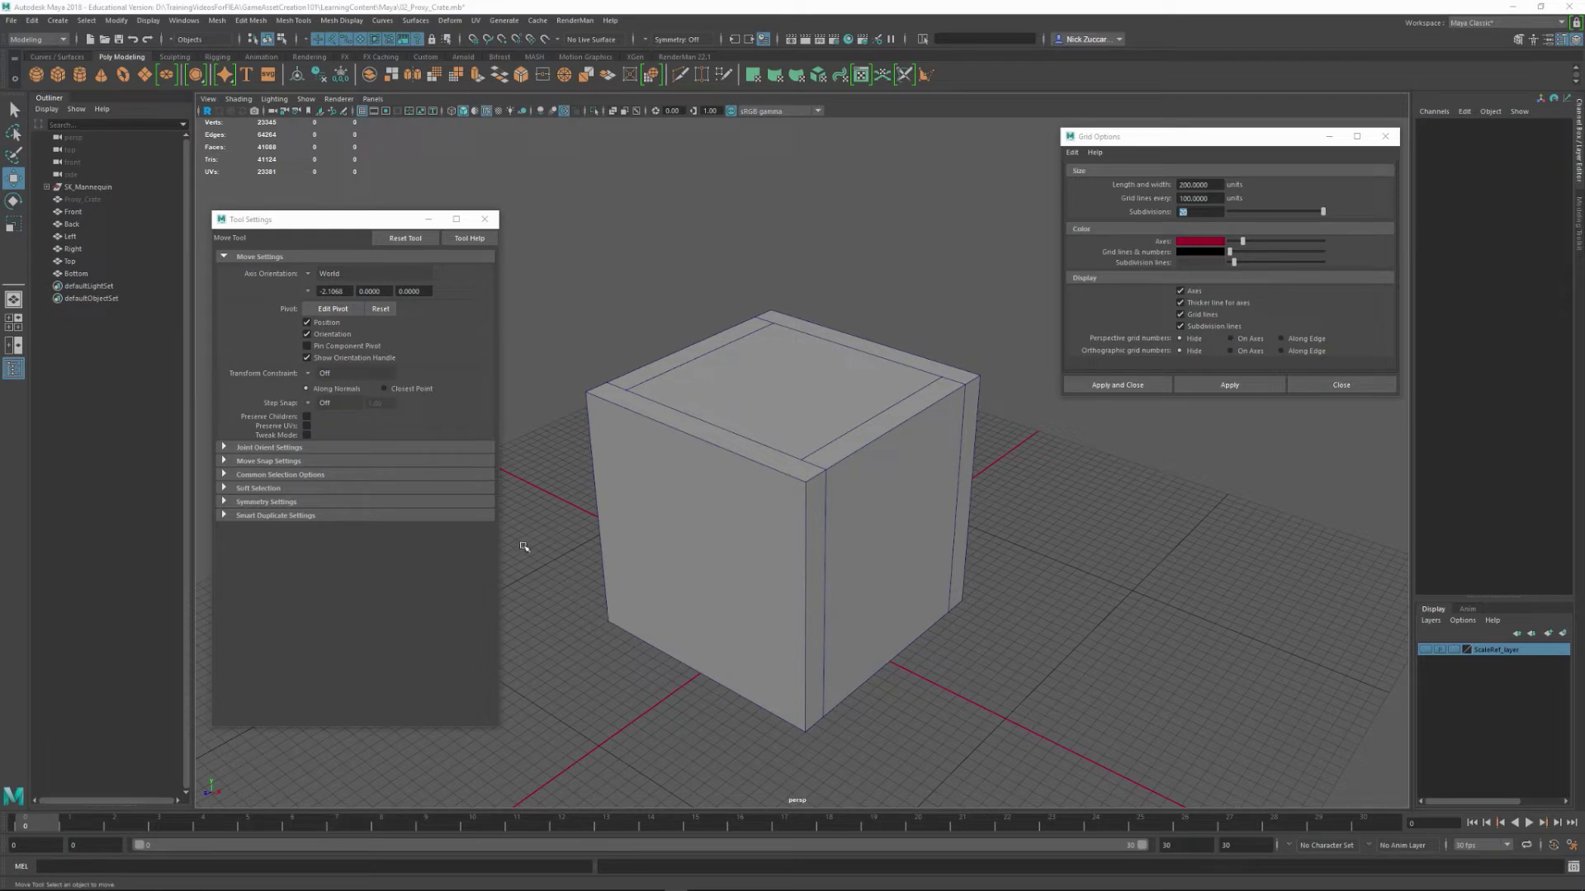
- Group the six crate panels from Front through Bottom
{"action": "left_click_drag", "start_coordinate": [320, 221], "coordinate": [311, 200]}
{"action": "left_click", "coordinate": [76, 274]}
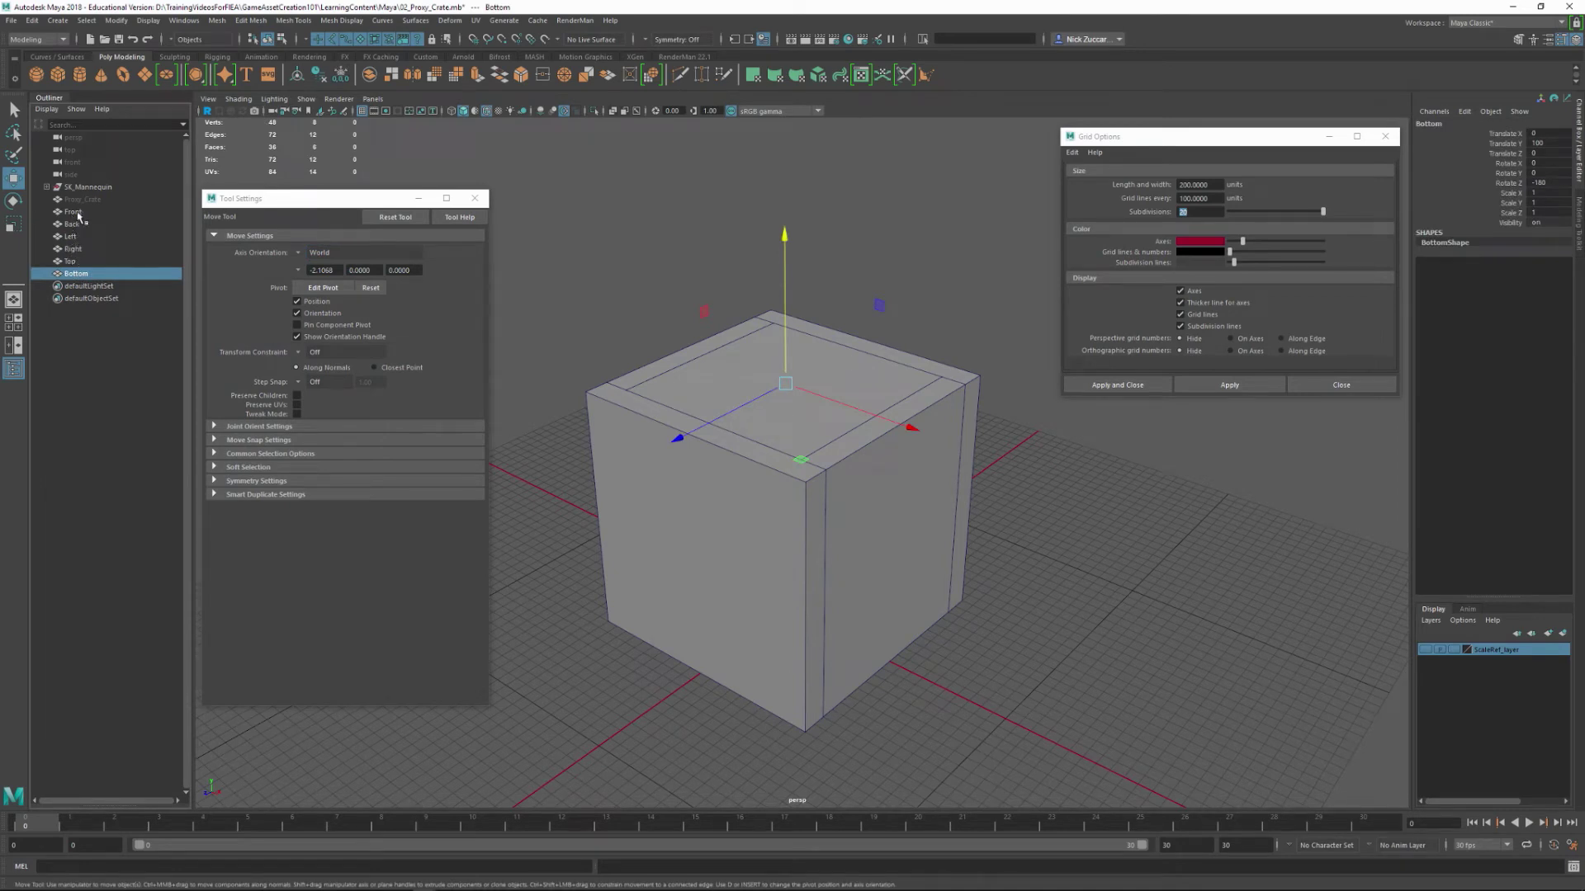
{"action": "left_click", "coordinate": [78, 213], "text": "shift"}
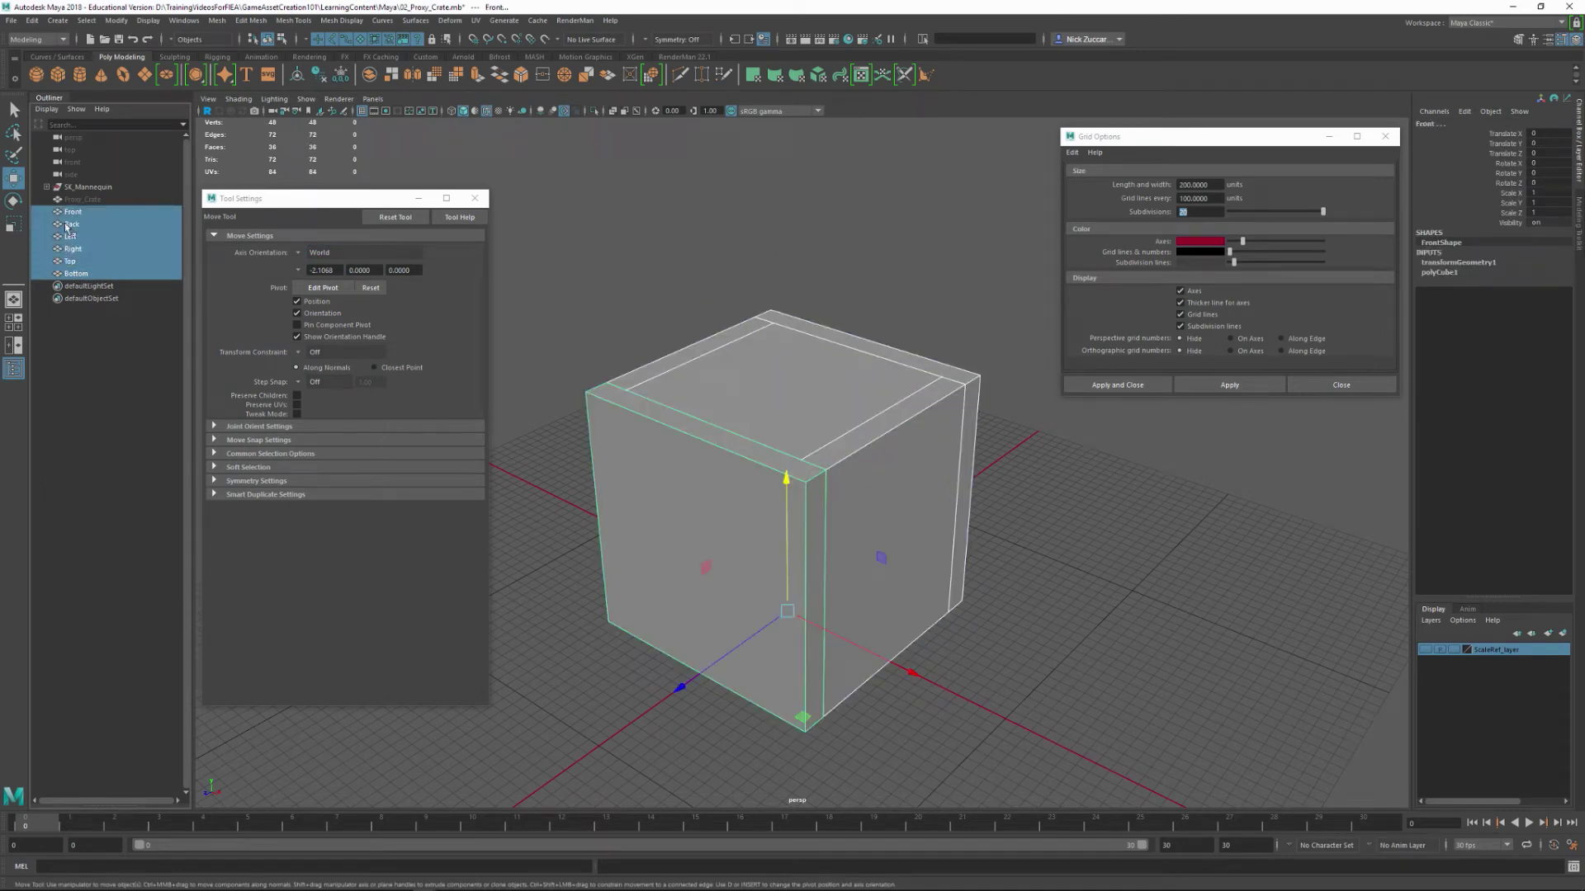
{"action": "key", "text": "ctrl+g"}
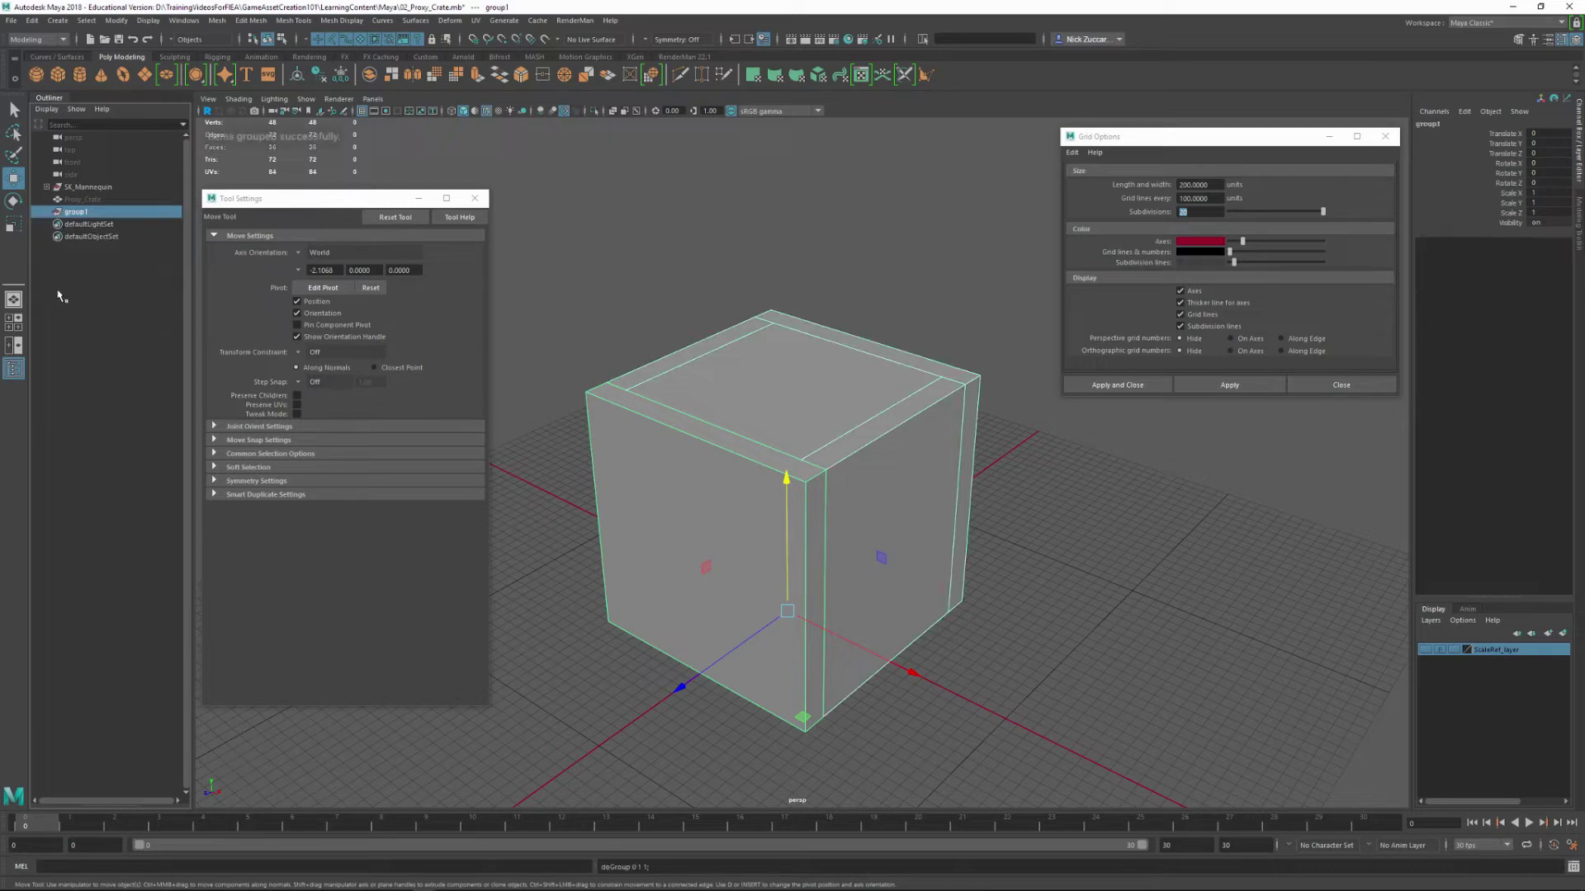
- Rename the new group of six crate panels to Pattern
{"action": "left_click", "coordinate": [33, 21]}
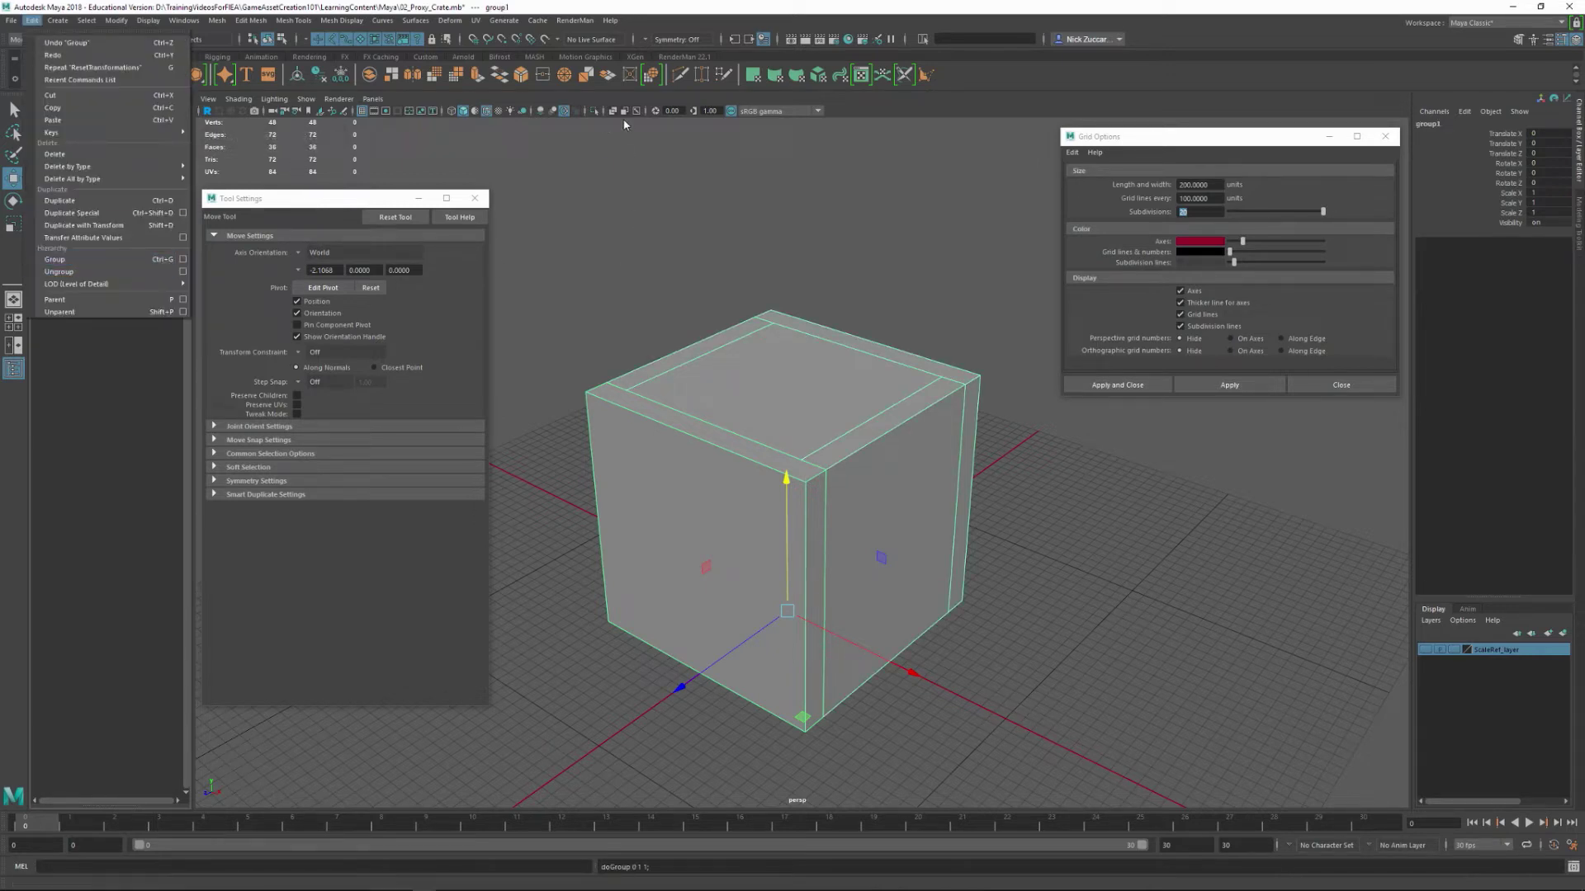
{"action": "key", "text": "Escape"}
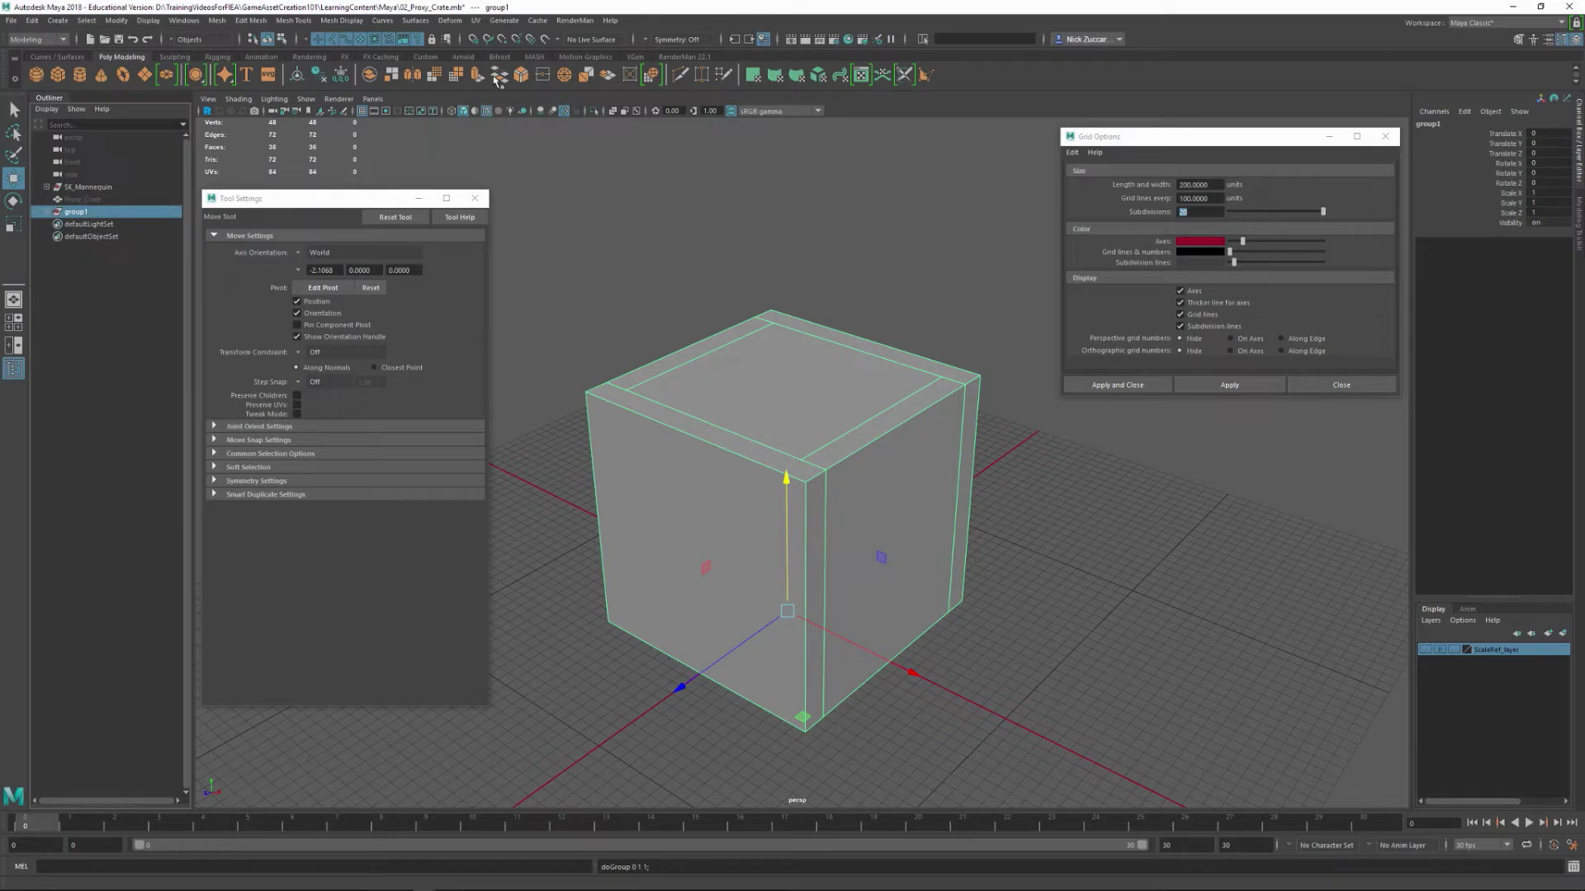
{"action": "left_click", "coordinate": [46, 214]}
{"action": "double_click", "coordinate": [85, 213]}
{"action": "type", "text": "Pattern"}
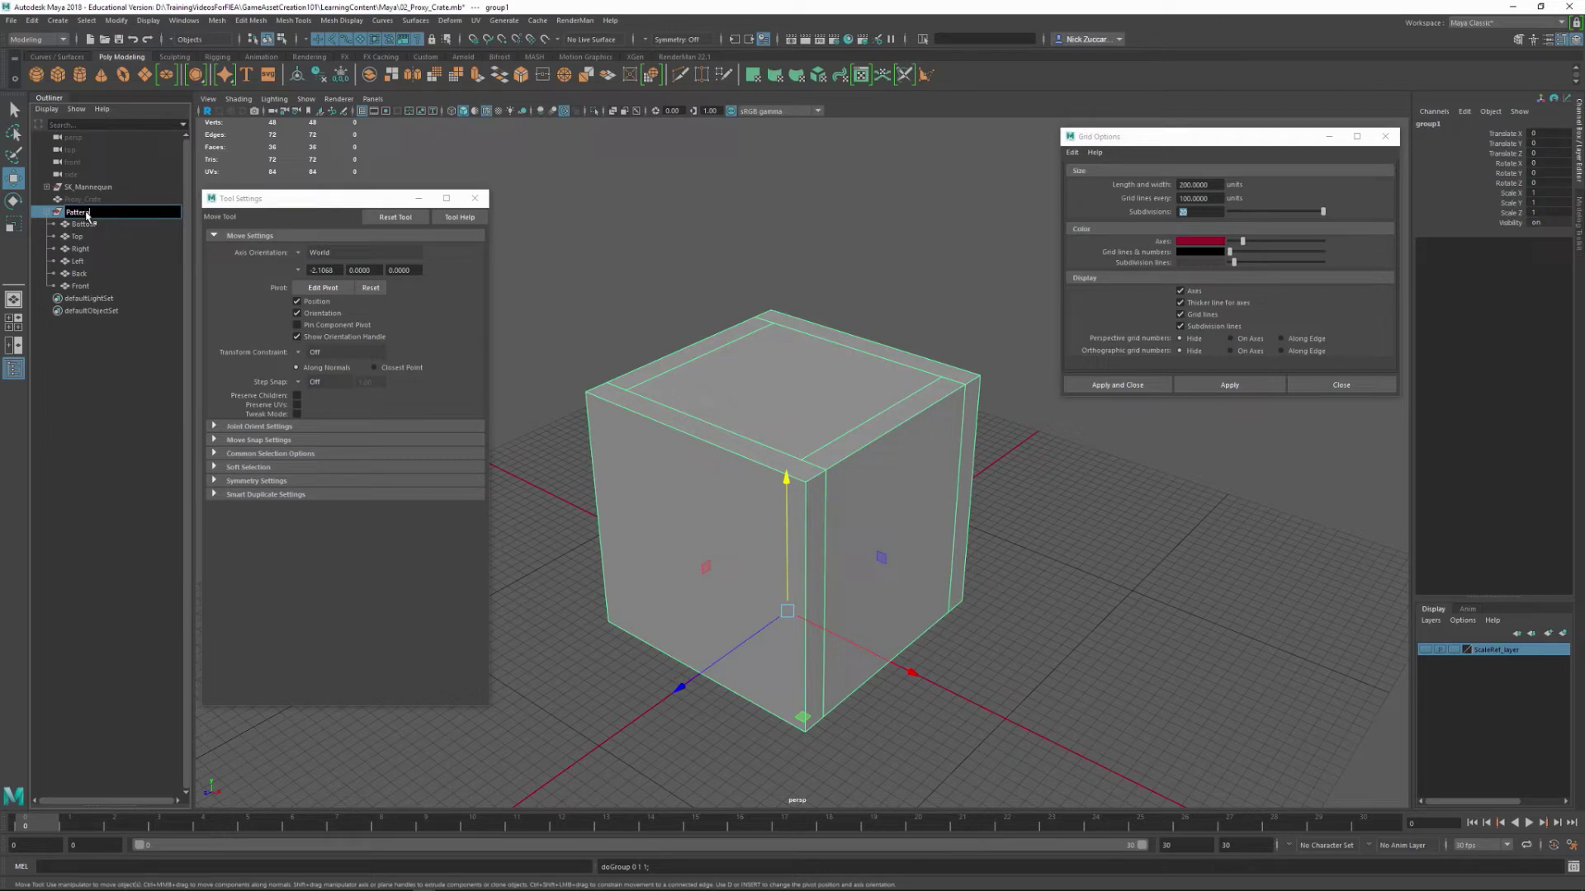
{"action": "key", "text": "Return"}
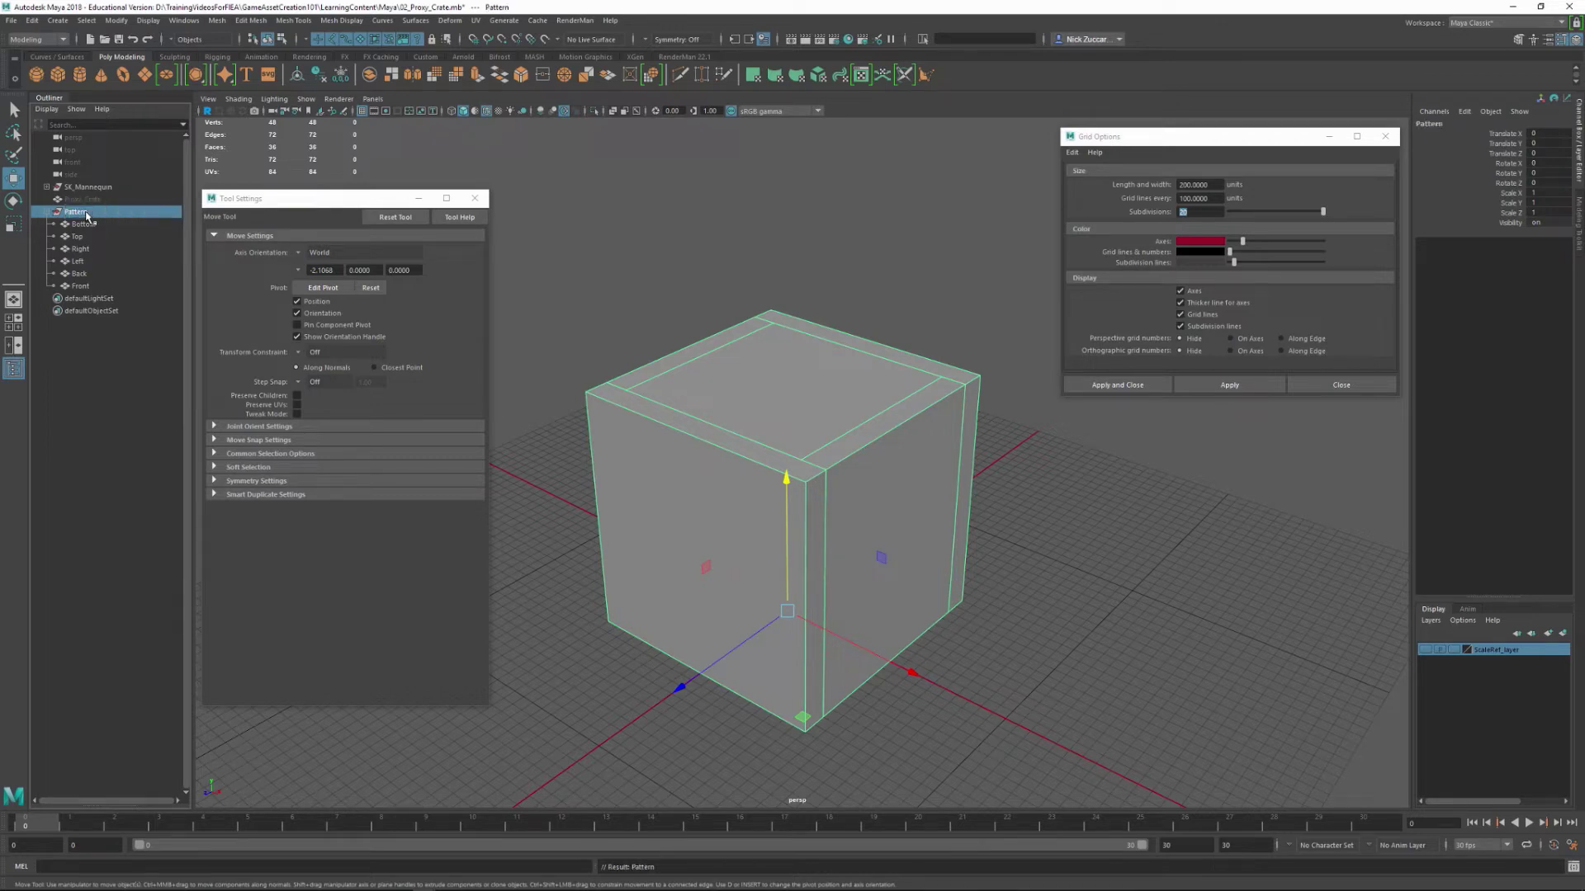
{"action": "left_click", "coordinate": [86, 397]}
{"action": "left_click", "coordinate": [78, 187]}
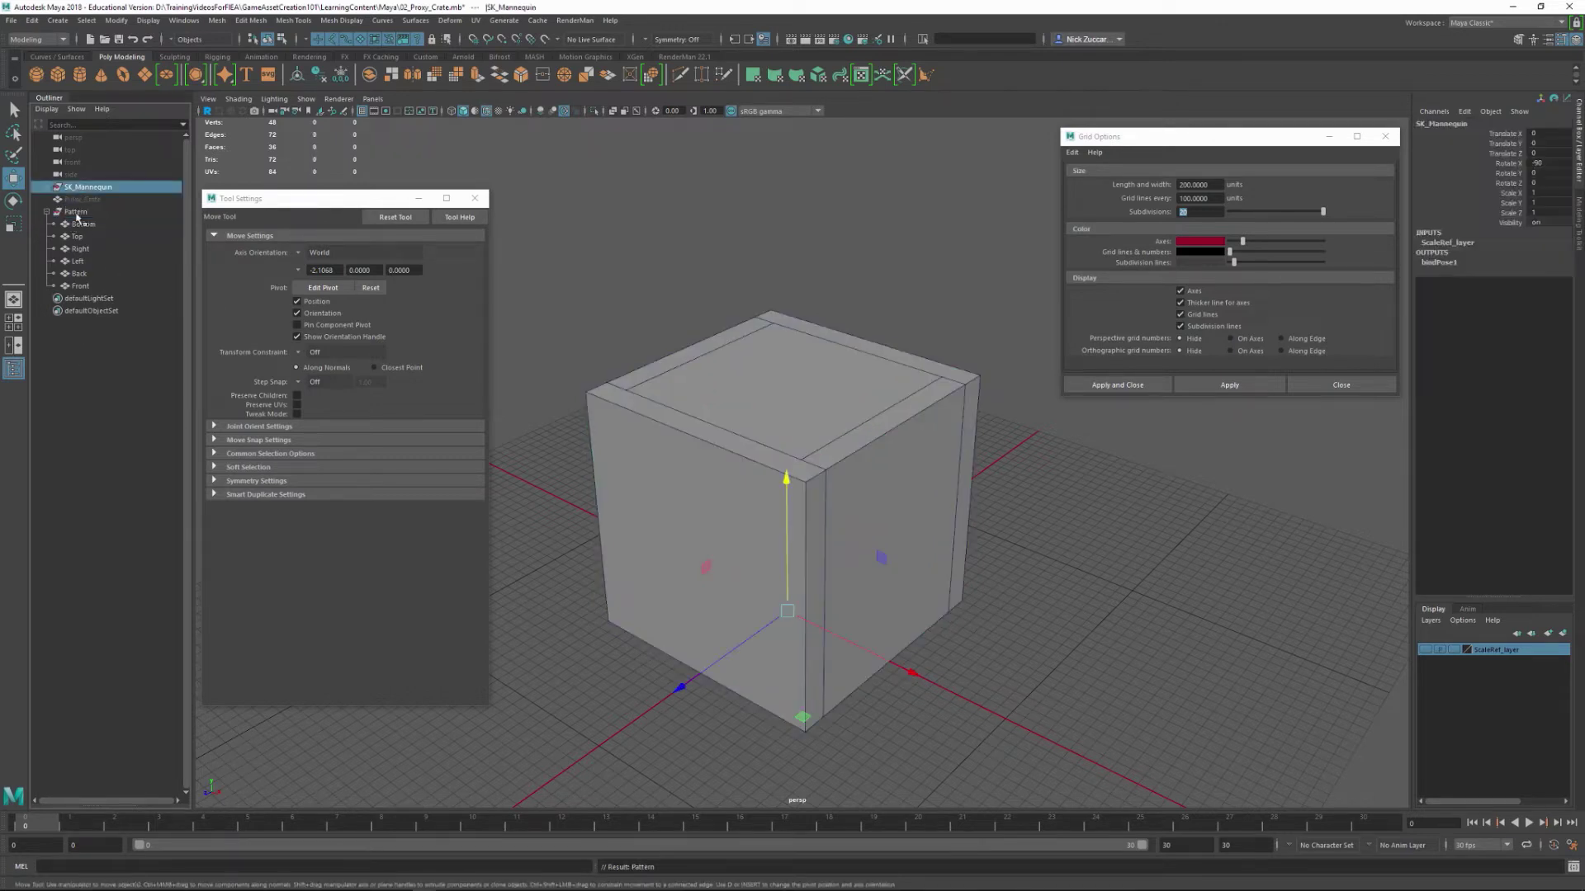
{"action": "left_click", "coordinate": [72, 212]}
{"action": "left_click", "coordinate": [49, 213]}
{"action": "left_click", "coordinate": [49, 212]}
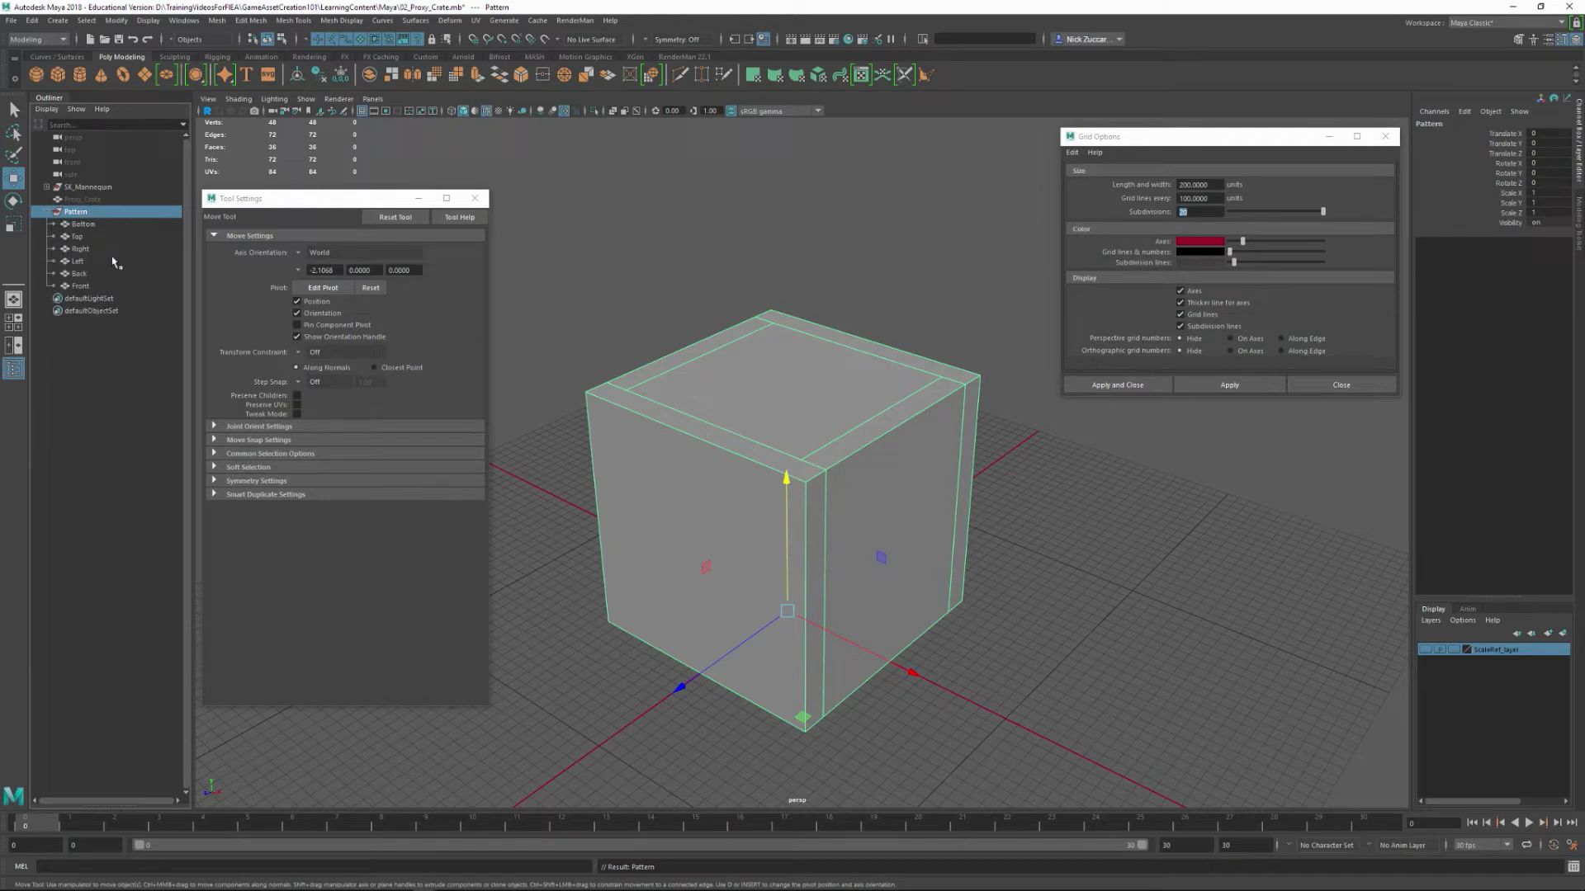
- Duplicate the Front panel and unparent the copy from the Pattern group
{"action": "left_click", "coordinate": [86, 287]}
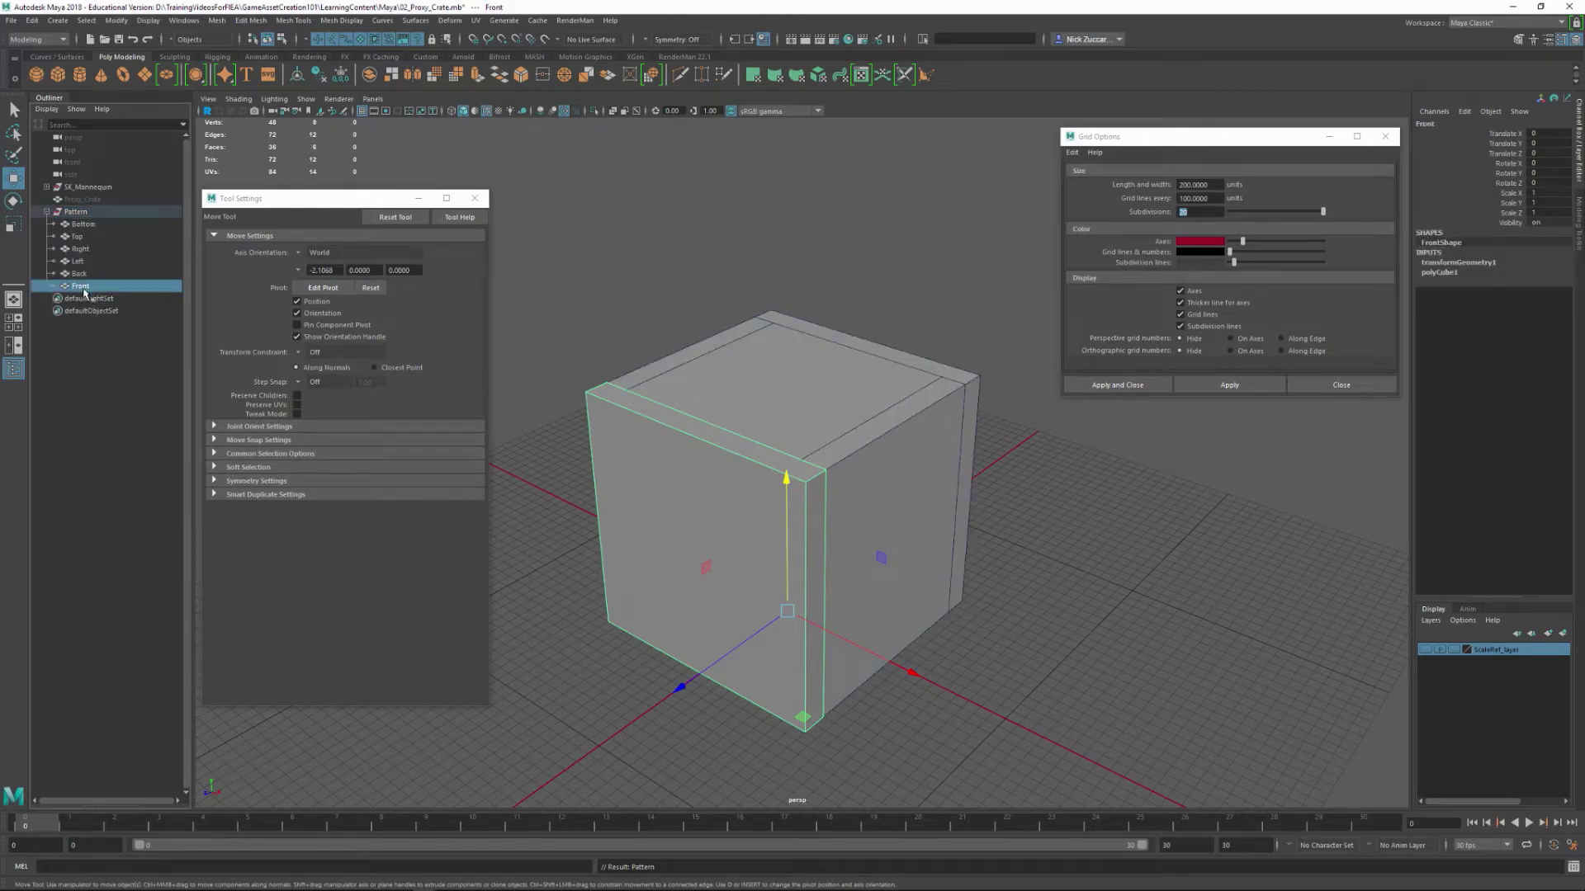
{"action": "key", "text": "ctrl+d"}
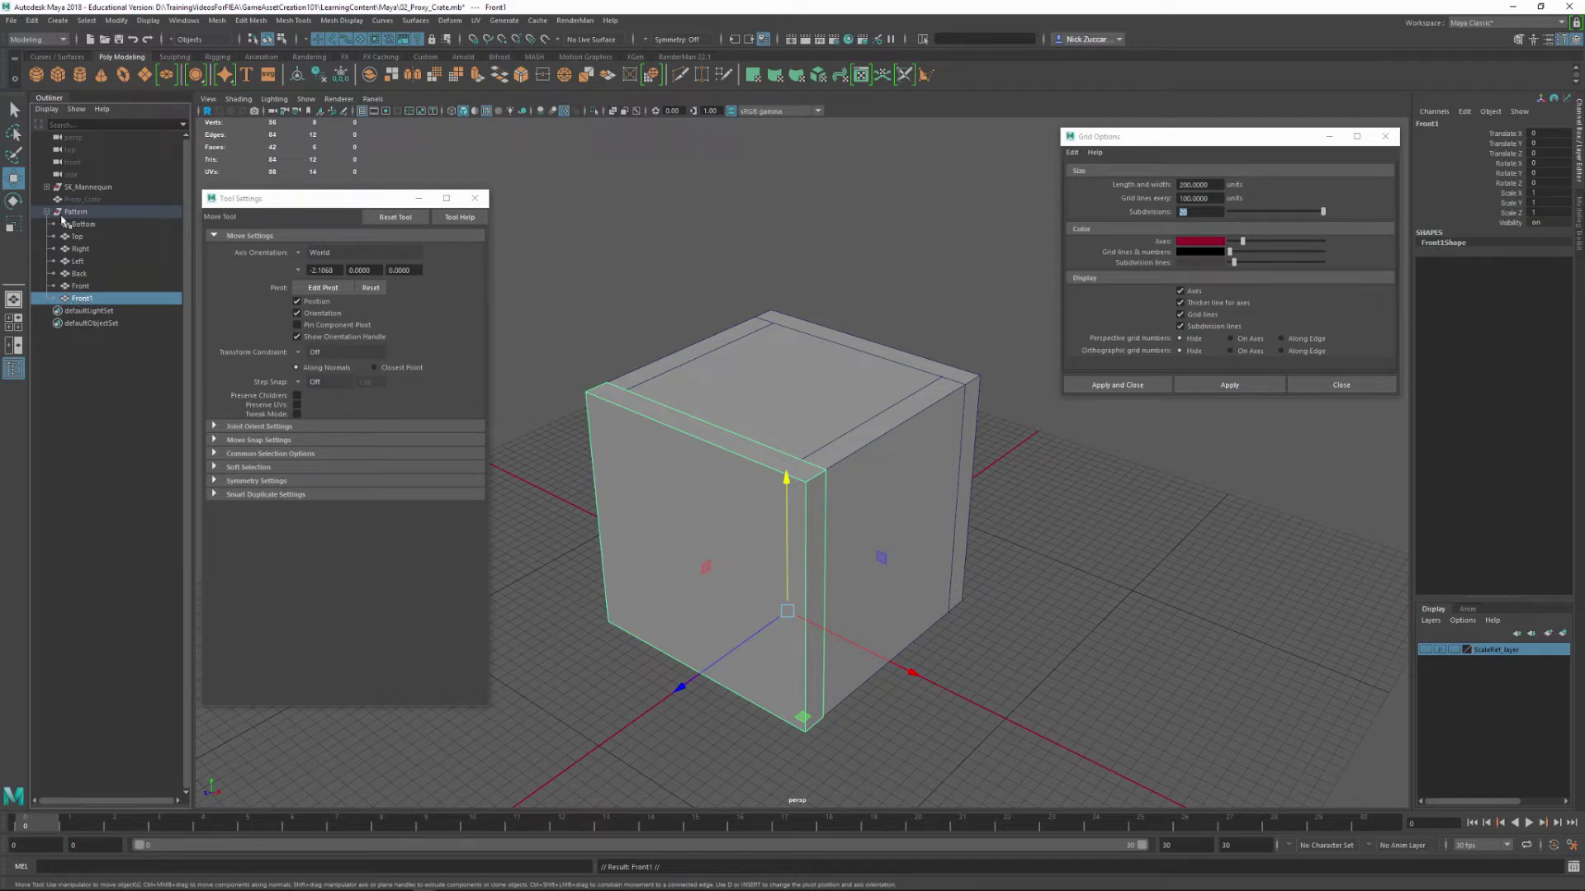
{"action": "key", "text": "shift+p"}
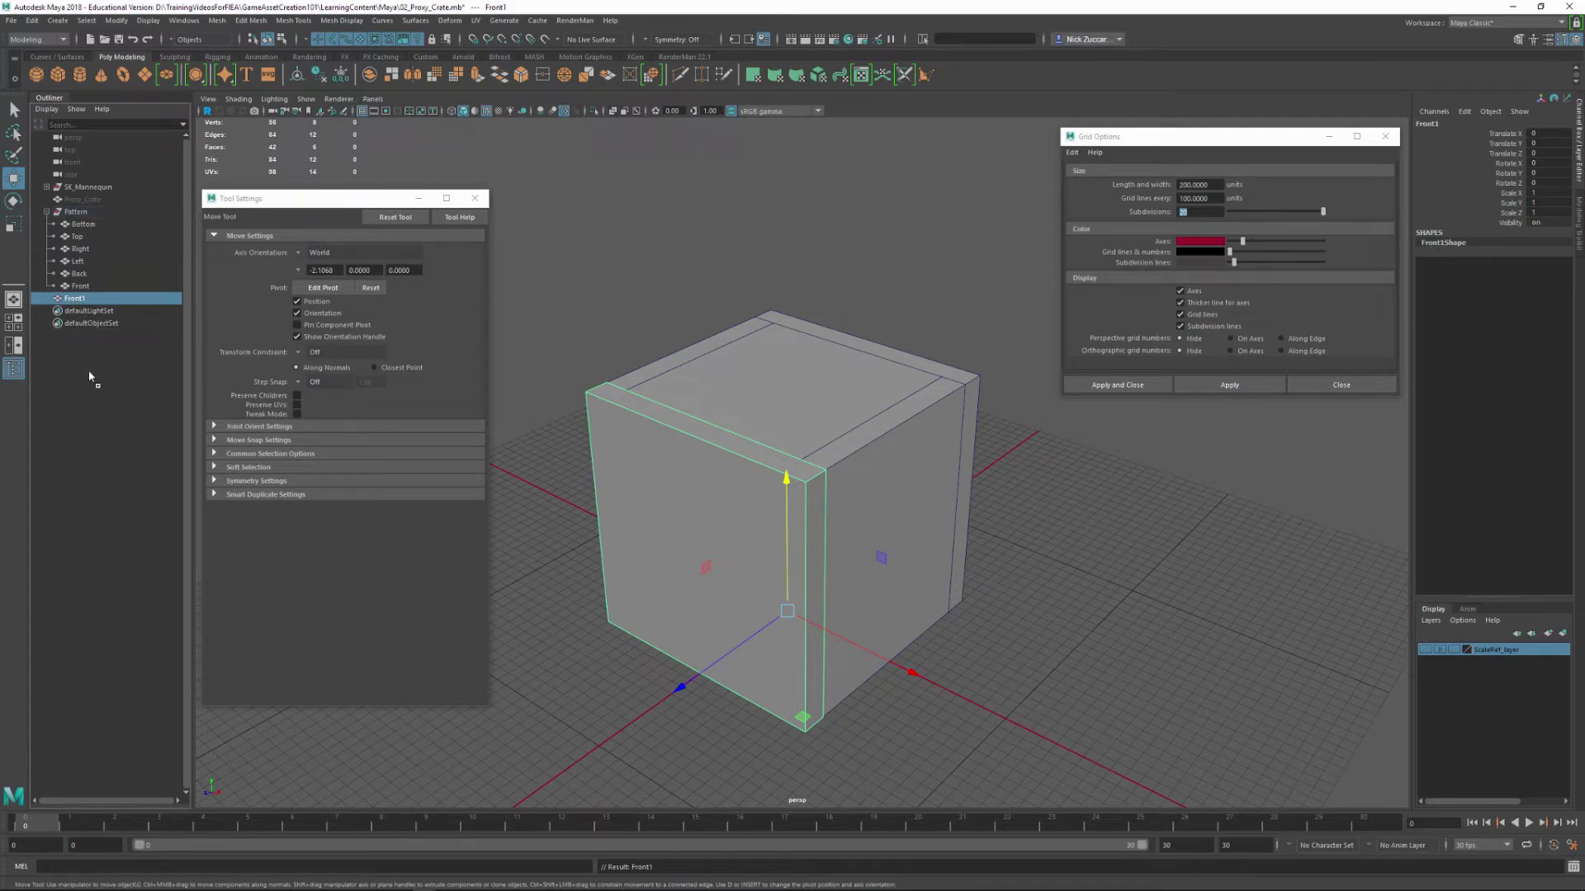
{"action": "key", "text": "ctrl+z"}
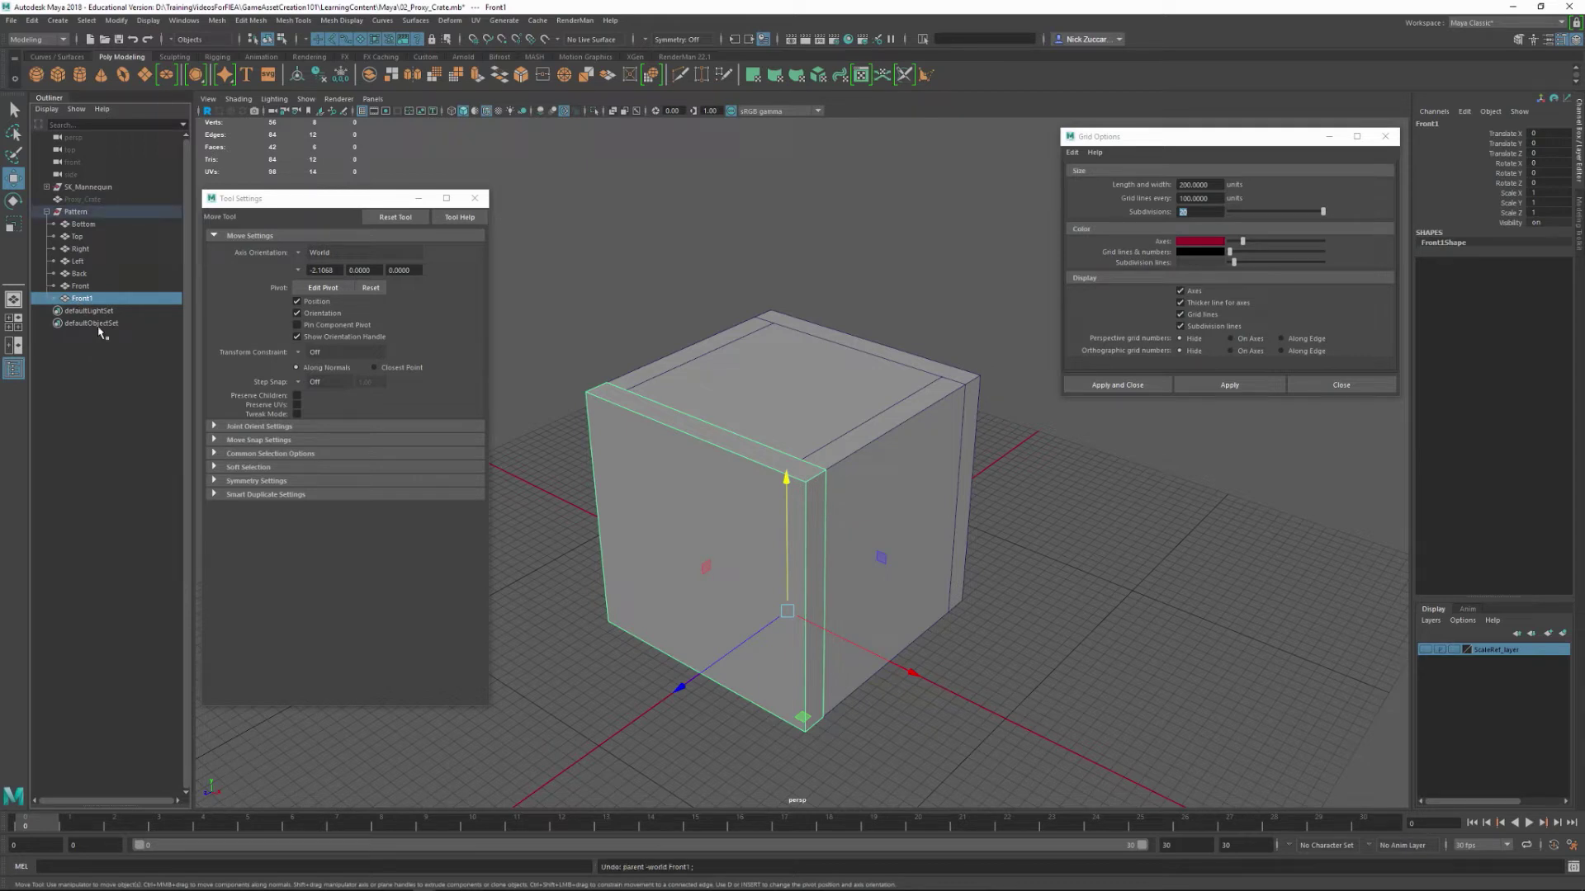
{"action": "key", "text": "shift+p"}
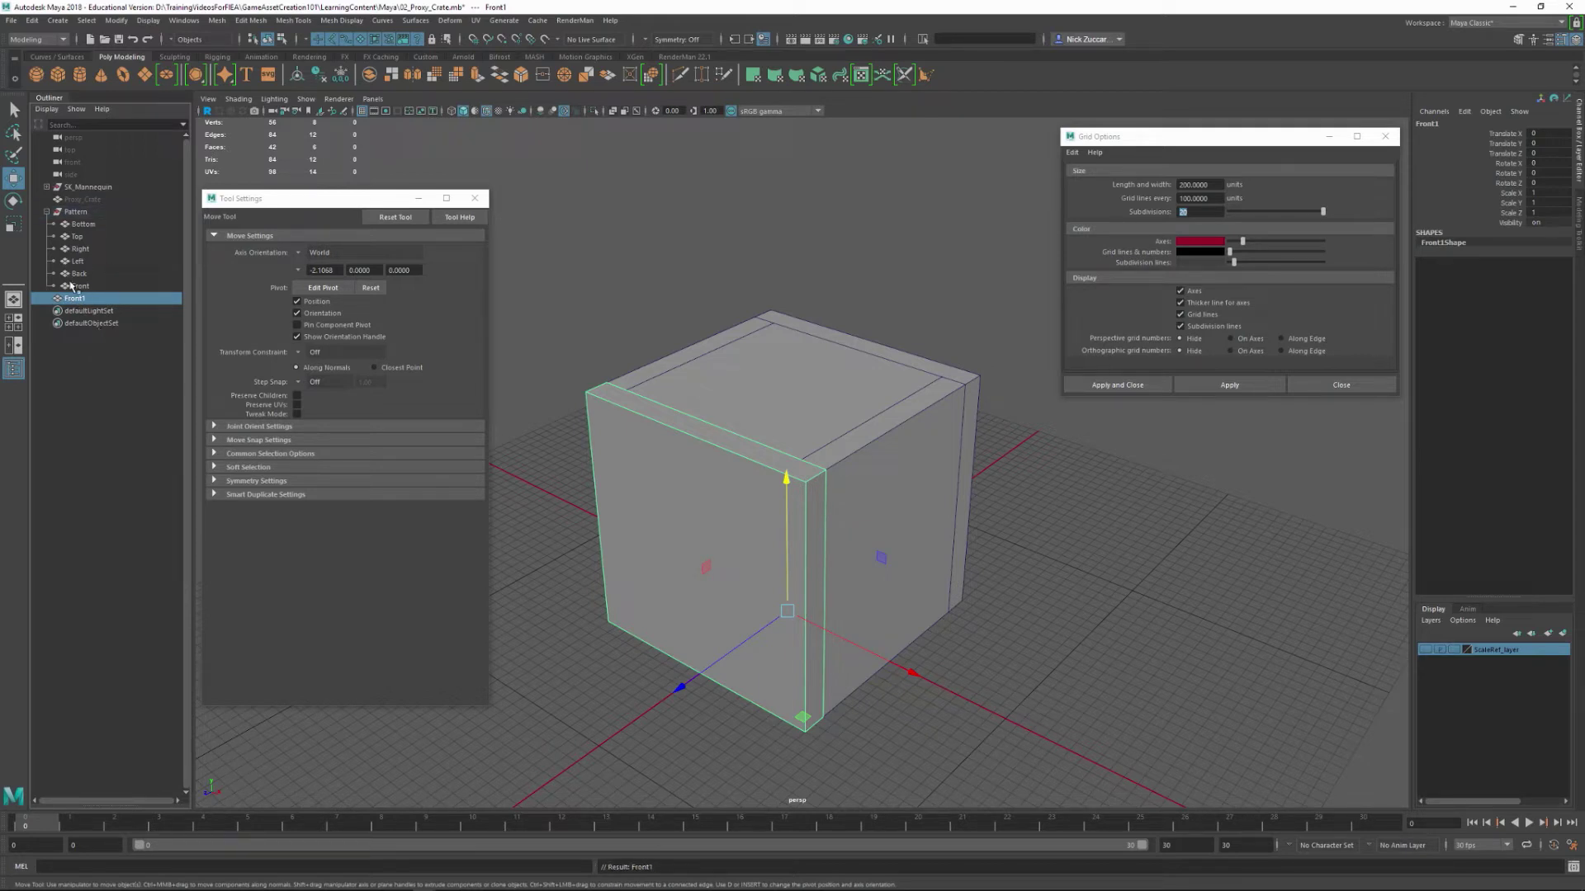
- Collapse and hide the Pattern group, leaving the duplicated front panel selected
{"action": "left_click", "coordinate": [47, 212]}
{"action": "left_click", "coordinate": [75, 213]}
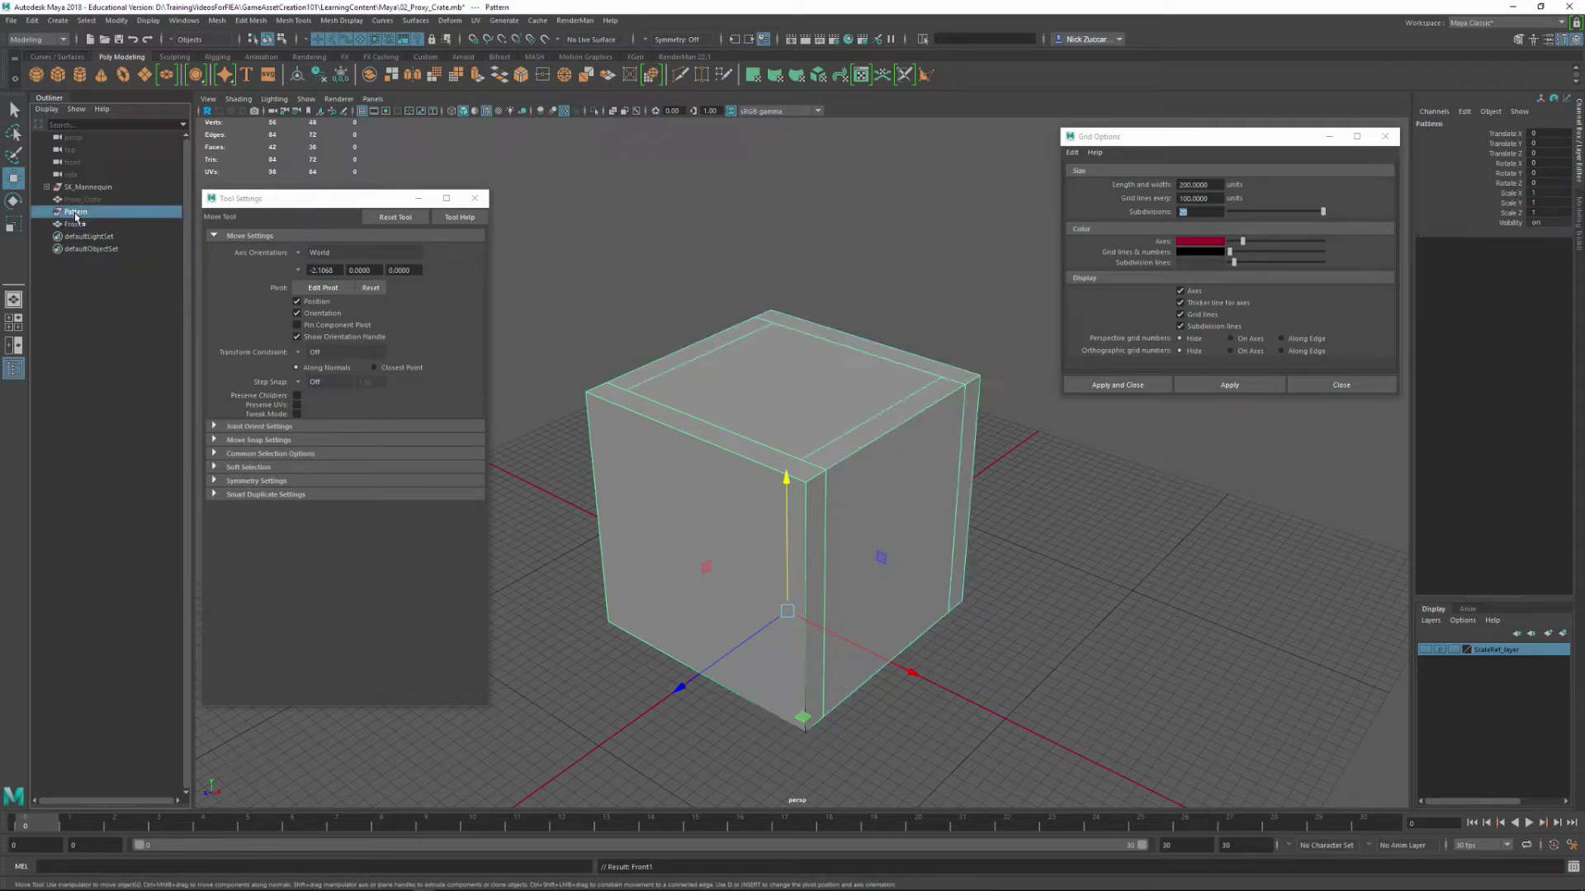
{"action": "key", "text": "ctrl+h"}
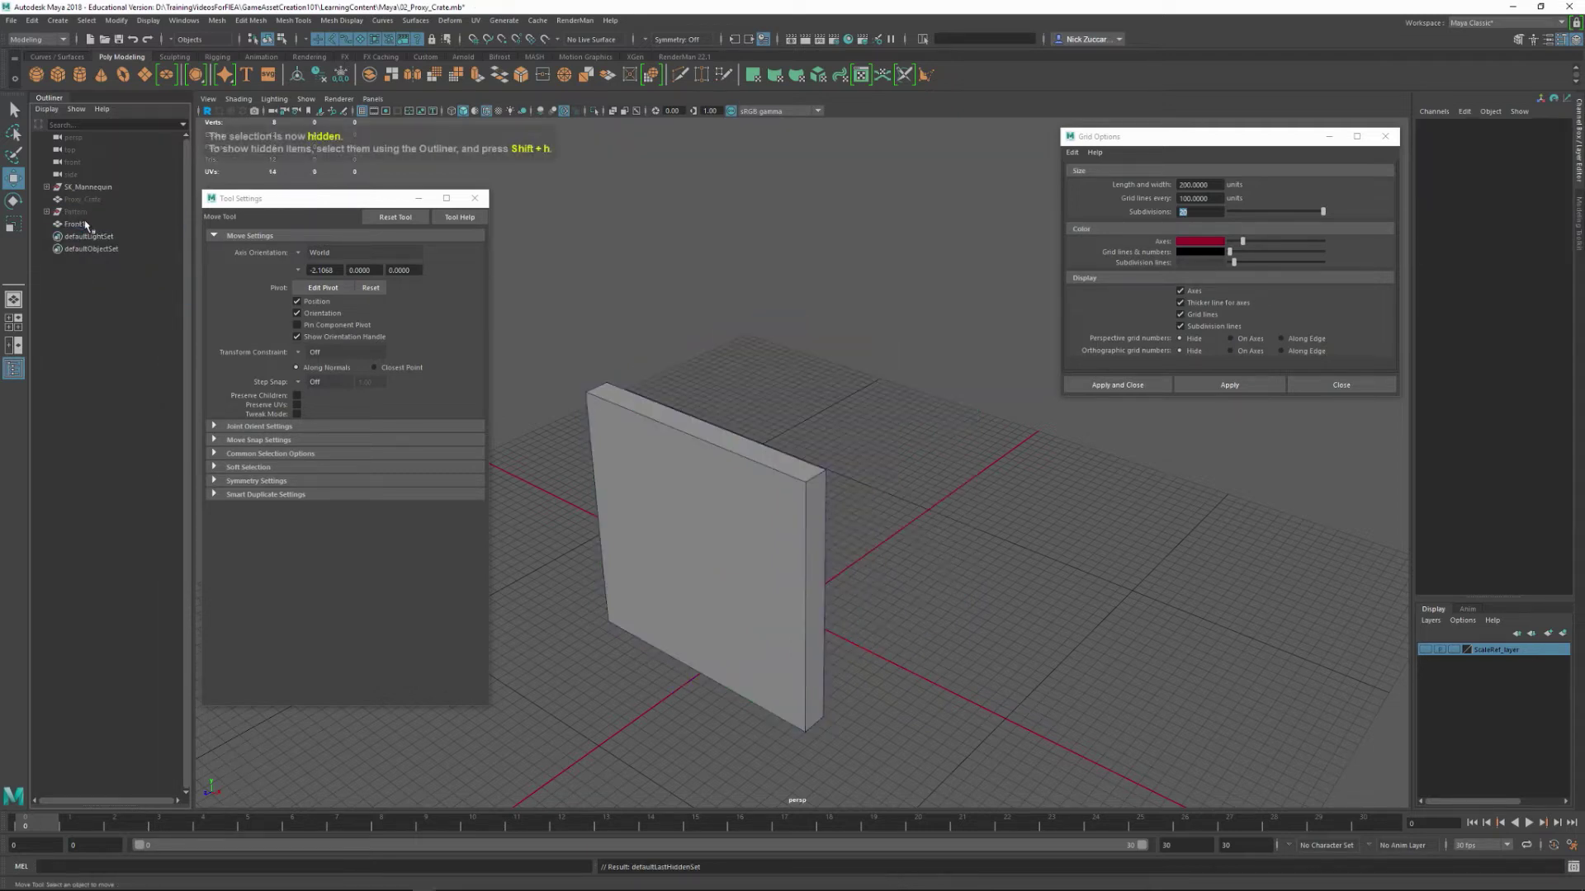
{"action": "left_click", "coordinate": [86, 225]}
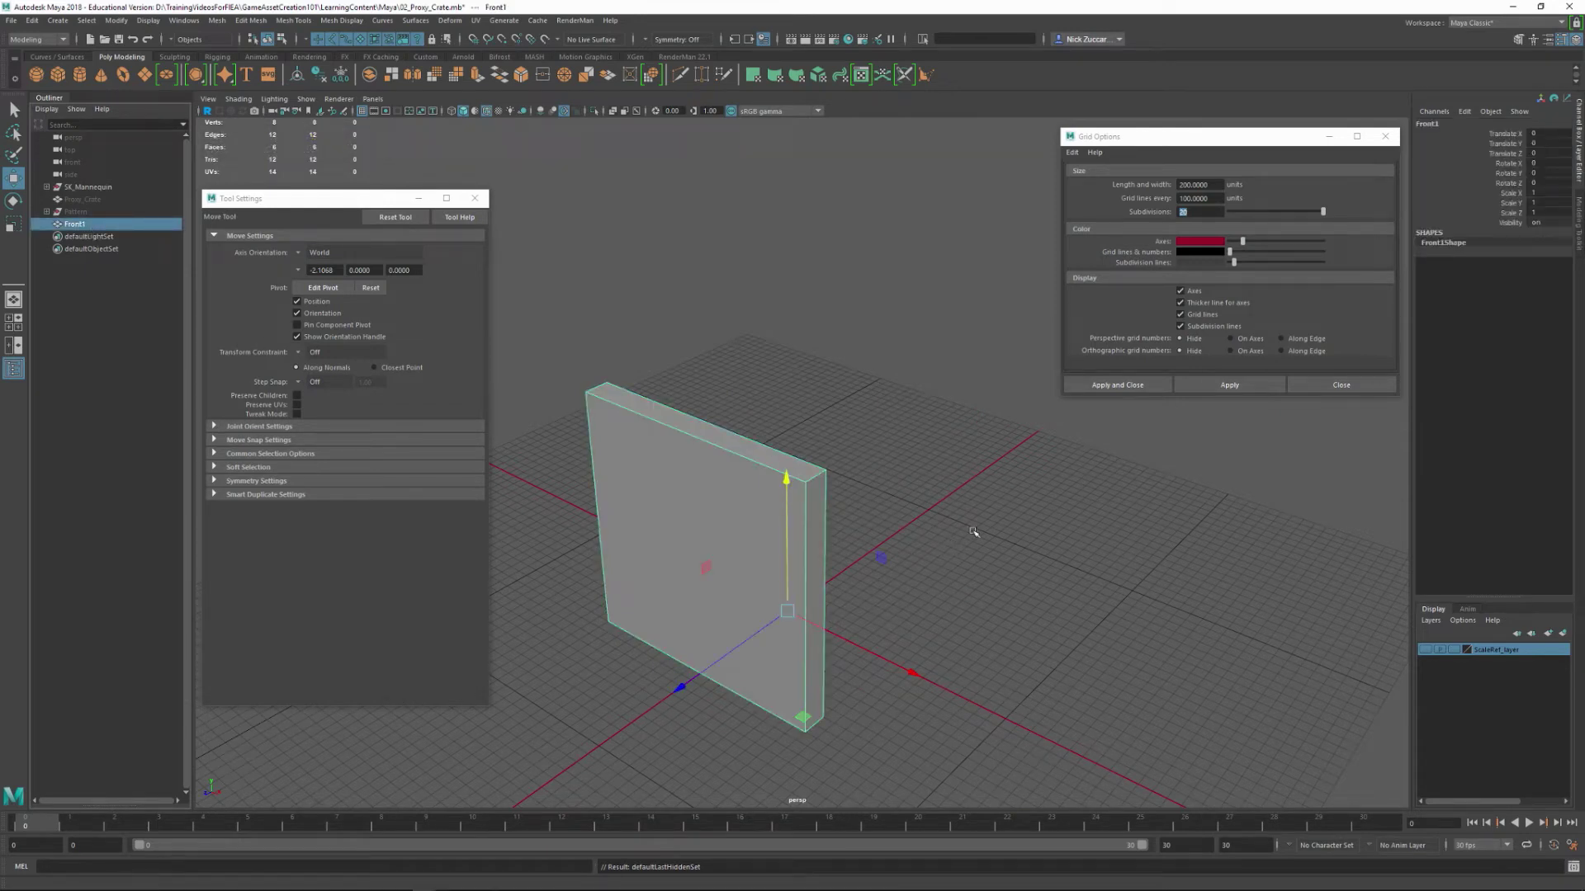
{"action": "left_click", "coordinate": [980, 572]}
{"action": "key", "text": "ctrl+z"}
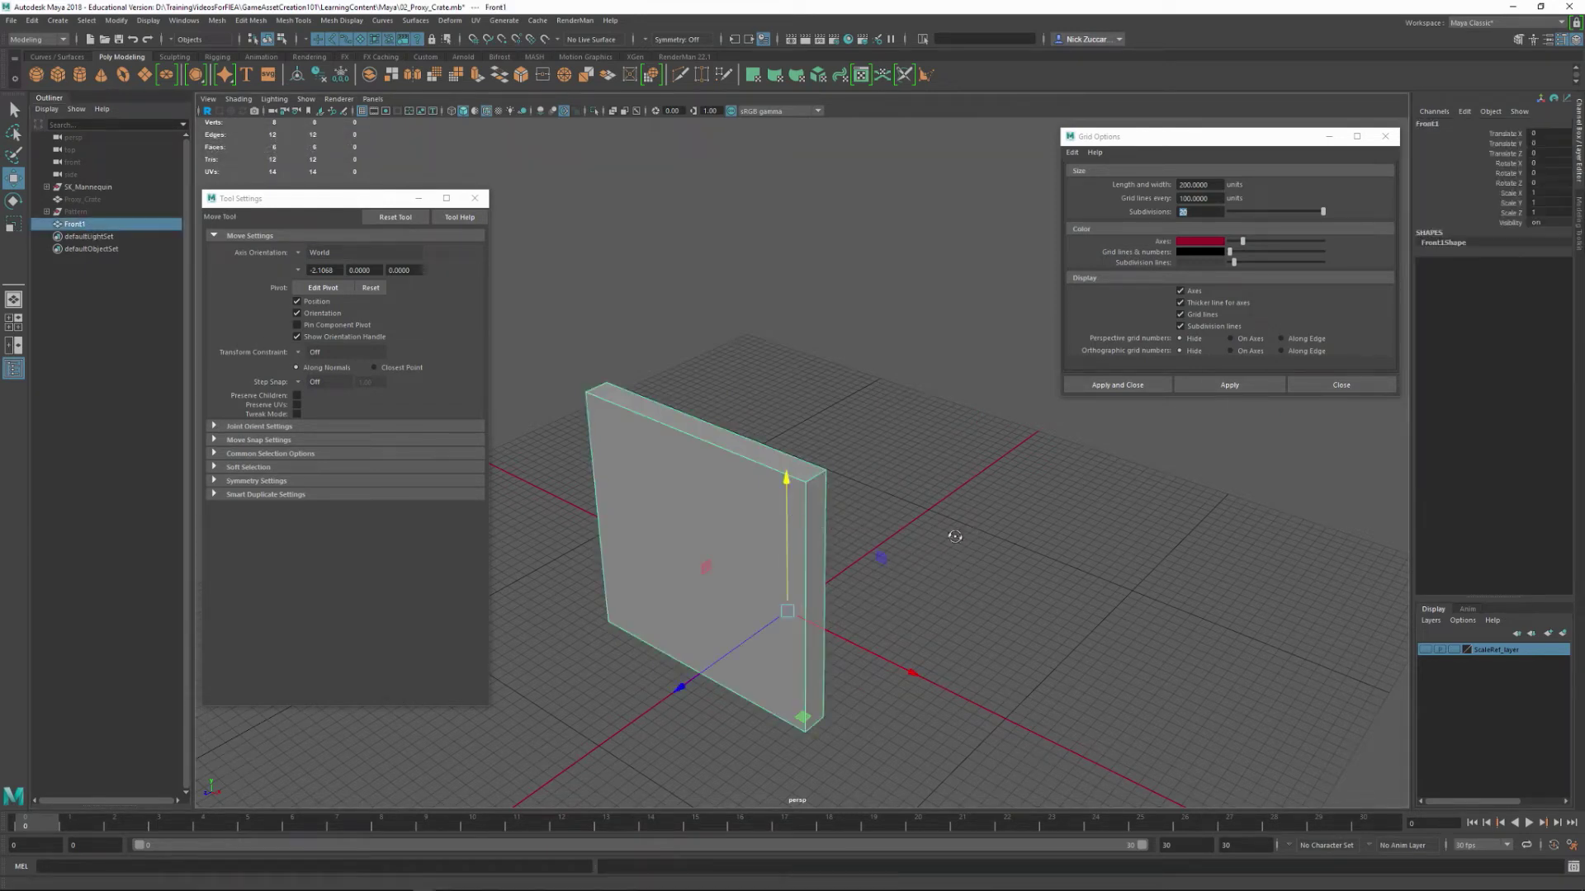
- Center the pivot of the duplicated front panel
{"action": "left_click_drag", "start_coordinate": [955, 536], "coordinate": [842, 491], "text": "alt"}
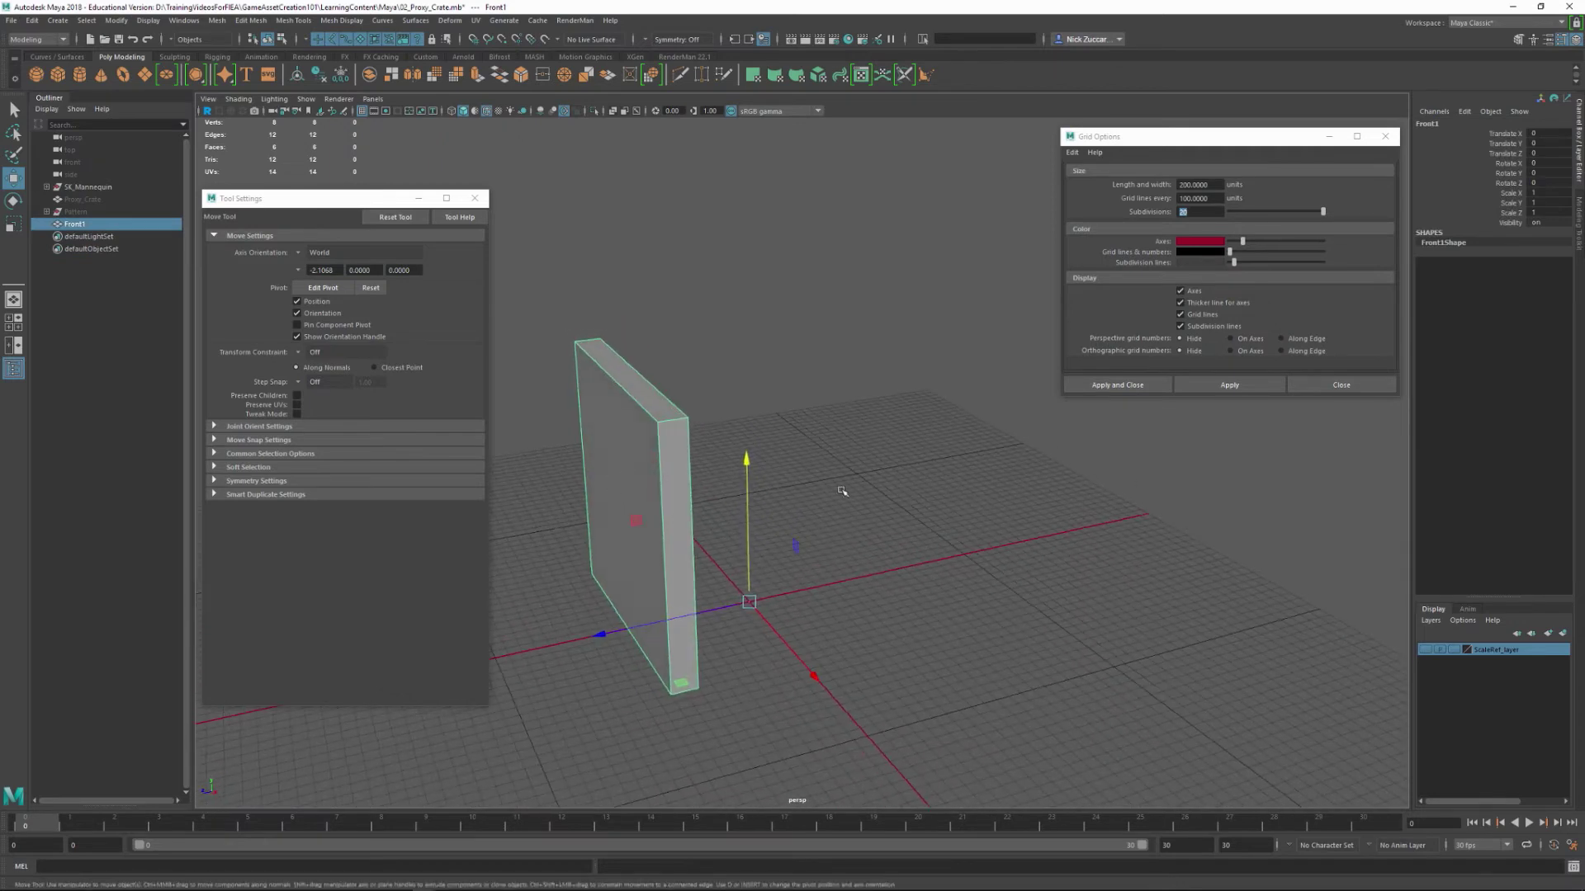
{"action": "left_click_drag", "start_coordinate": [681, 491], "coordinate": [726, 483], "text": "alt"}
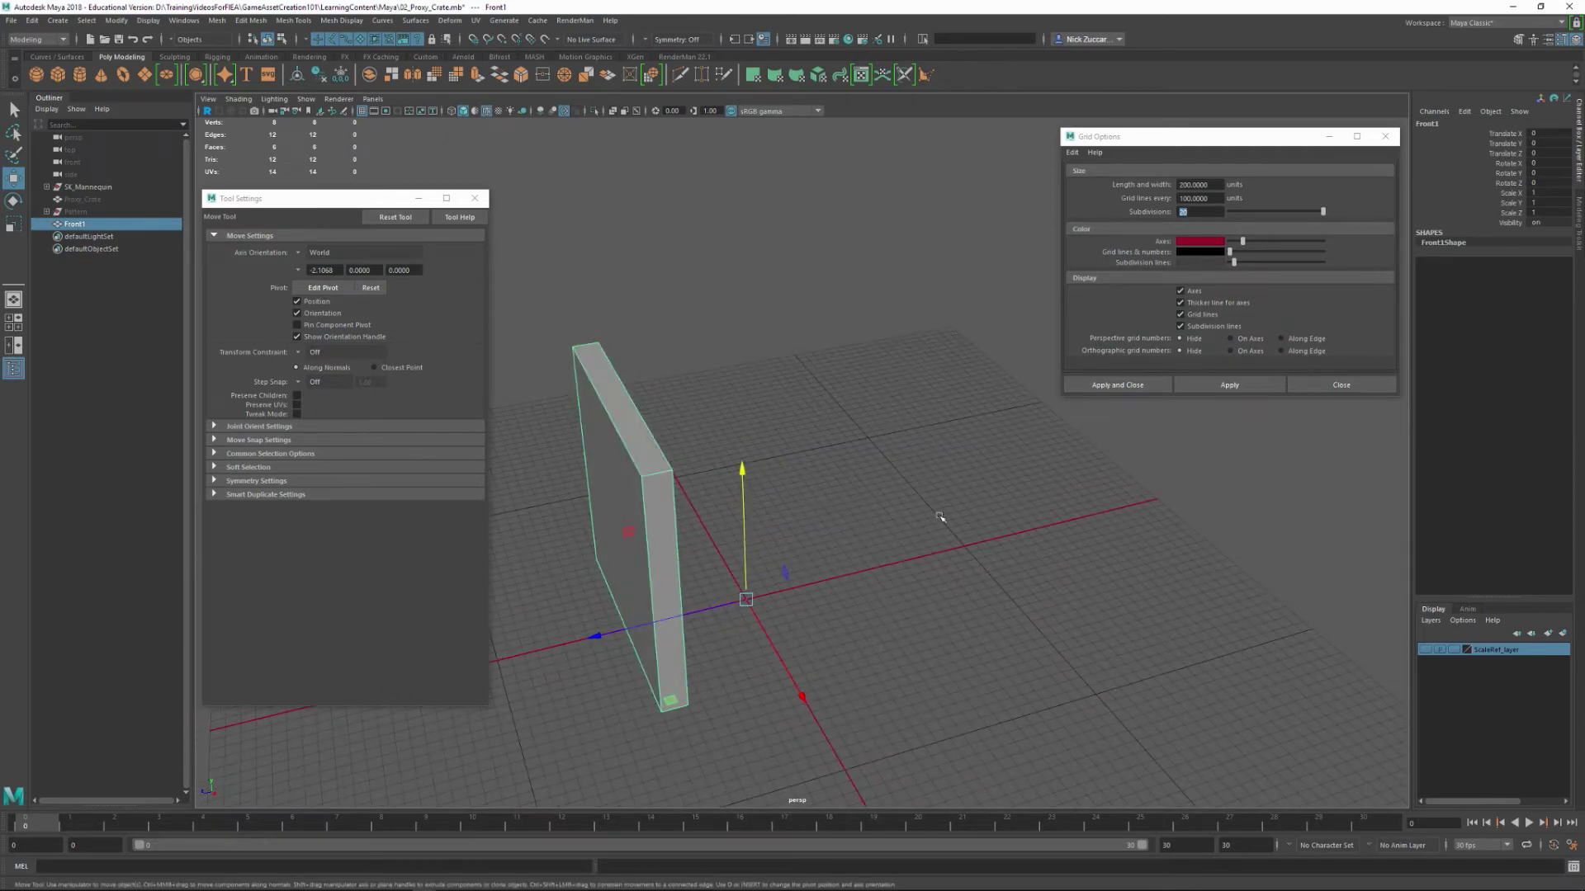
{"action": "left_click_drag", "start_coordinate": [828, 504], "coordinate": [875, 526], "text": "alt"}
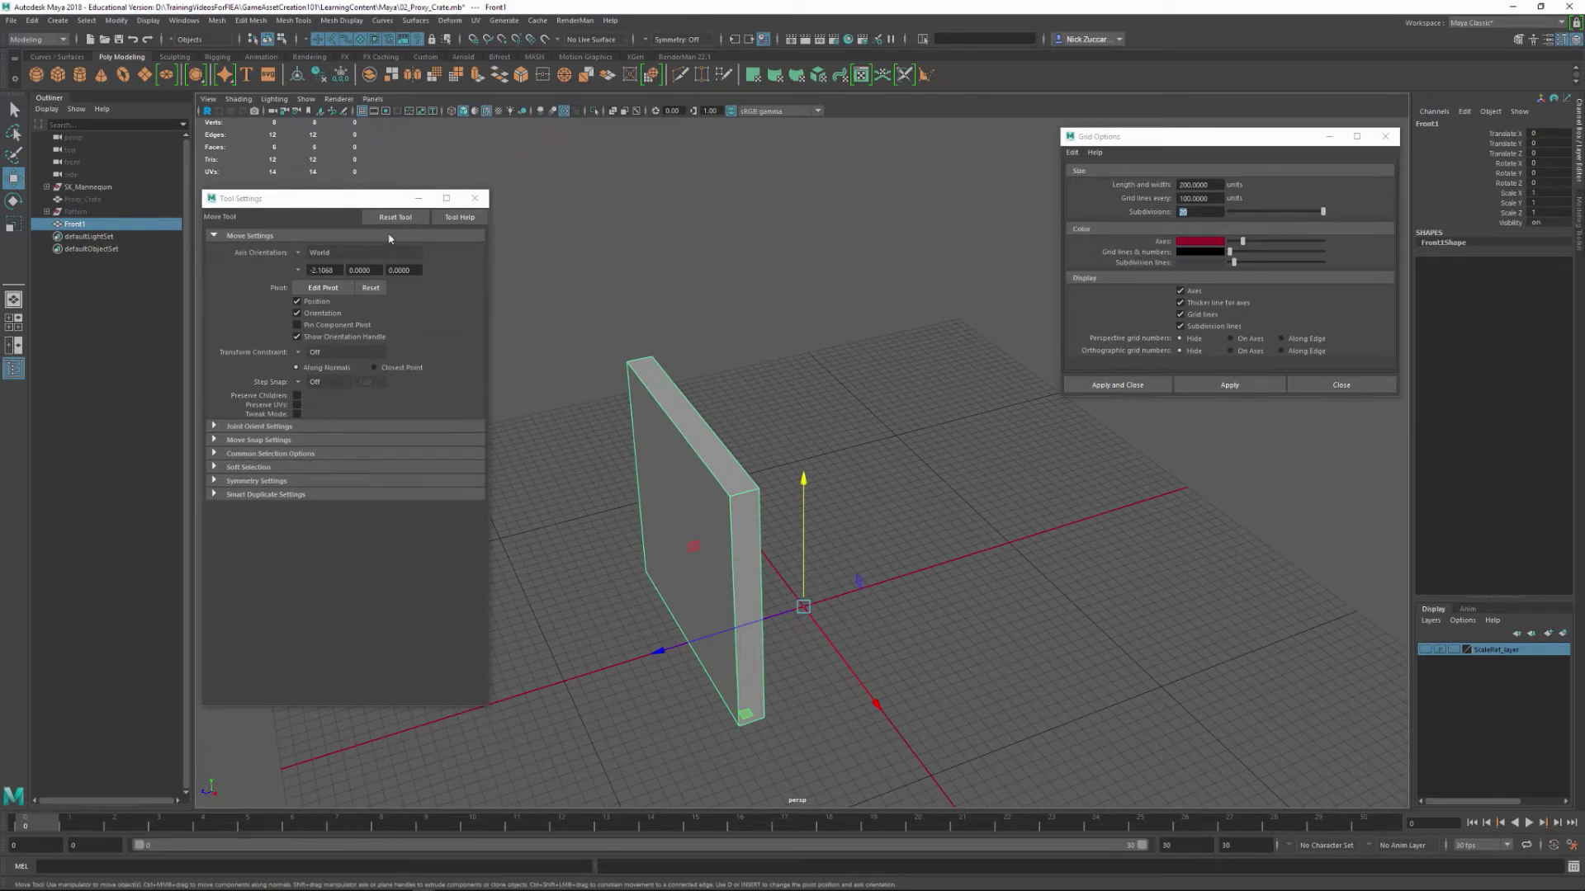
{"action": "left_click", "coordinate": [115, 21]}
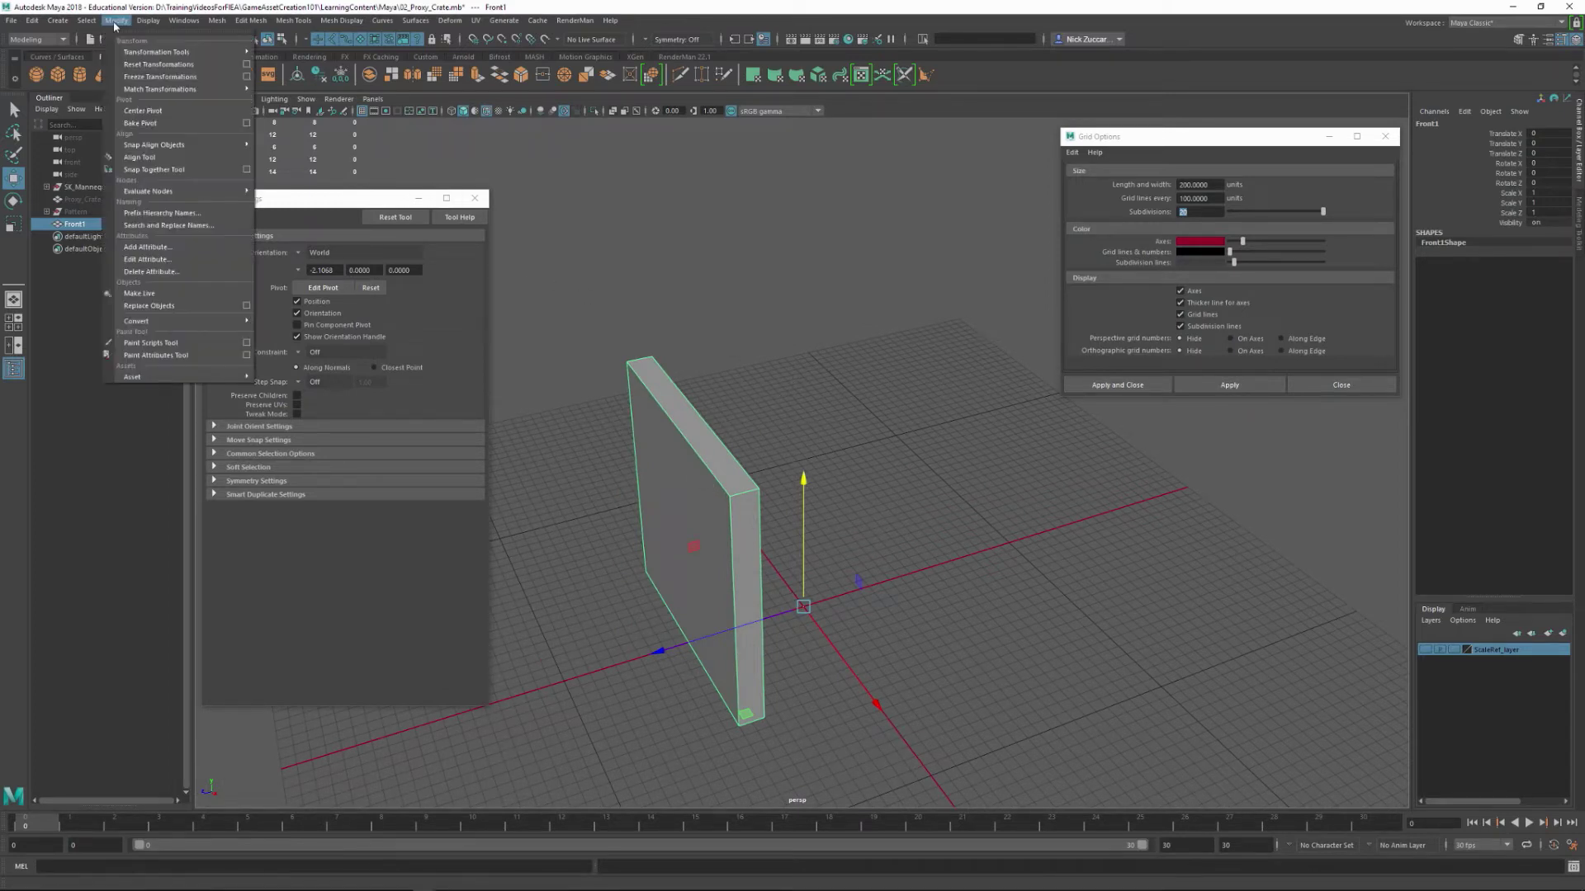
{"action": "left_click", "coordinate": [156, 114]}
{"action": "left_click_drag", "start_coordinate": [906, 535], "coordinate": [962, 488], "text": "alt"}
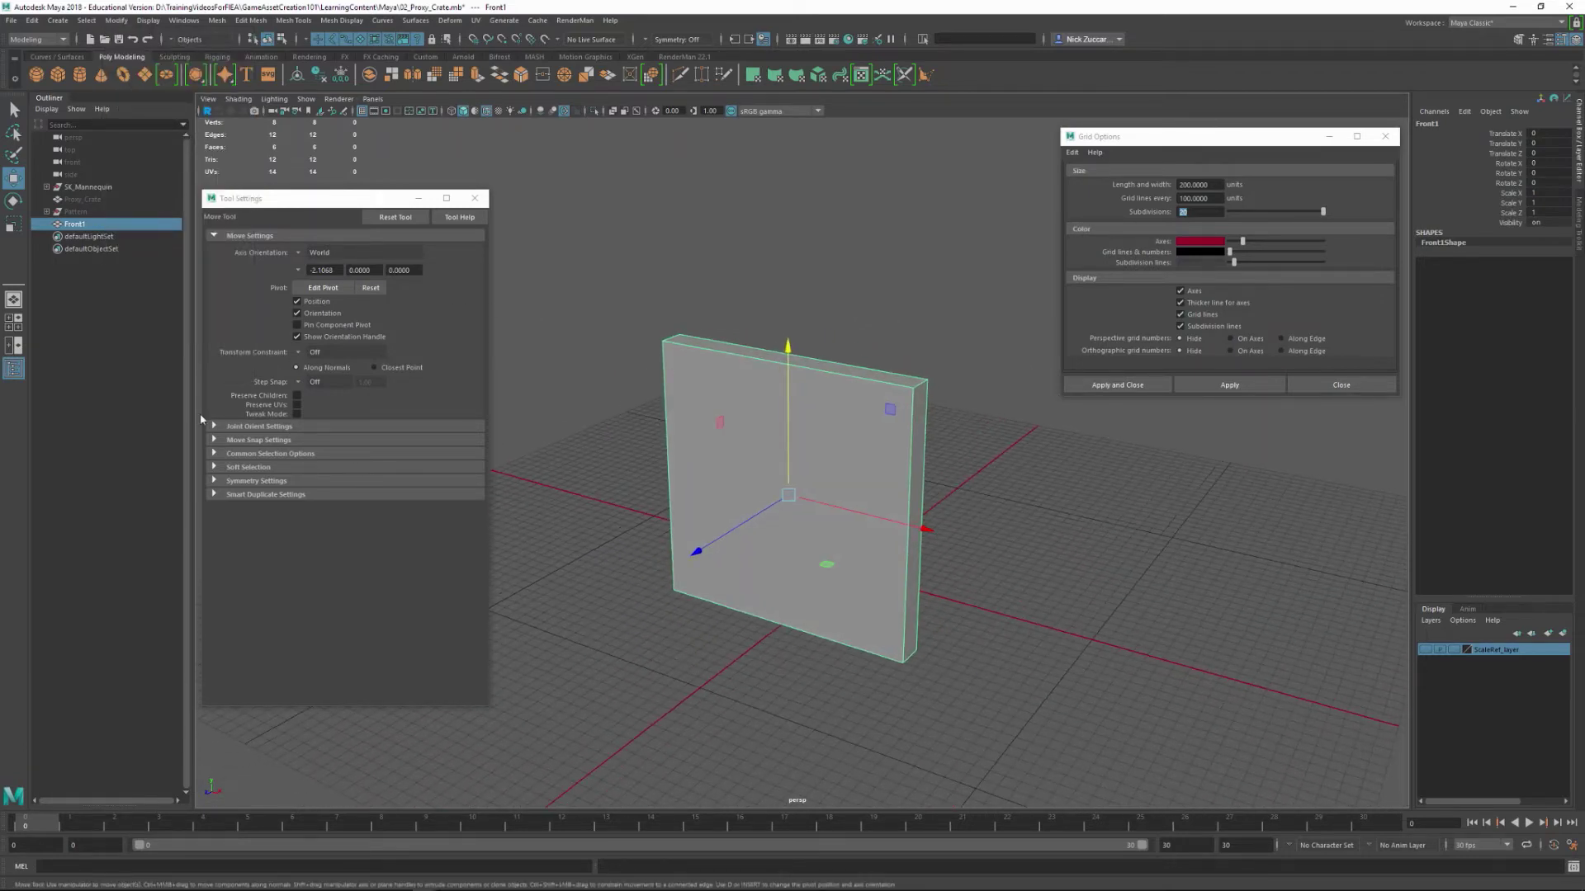
- Duplicate the centered front panel and scale the new copy down uniformly to about 0.65
{"action": "key", "text": "ctrl+d"}
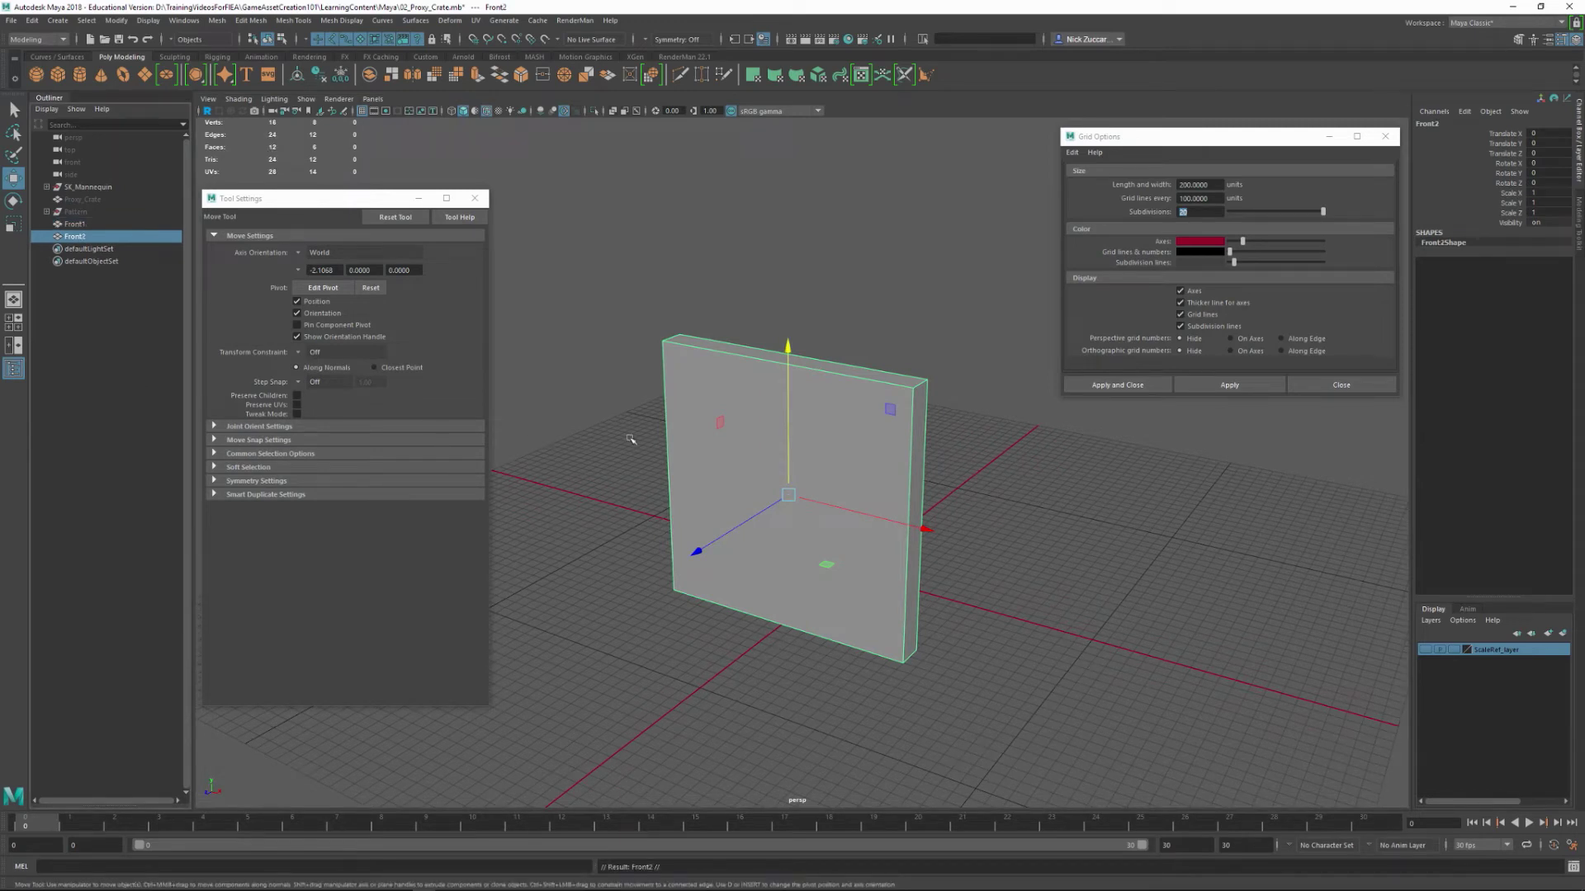
{"action": "left_click_drag", "start_coordinate": [809, 439], "coordinate": [880, 421], "text": "alt"}
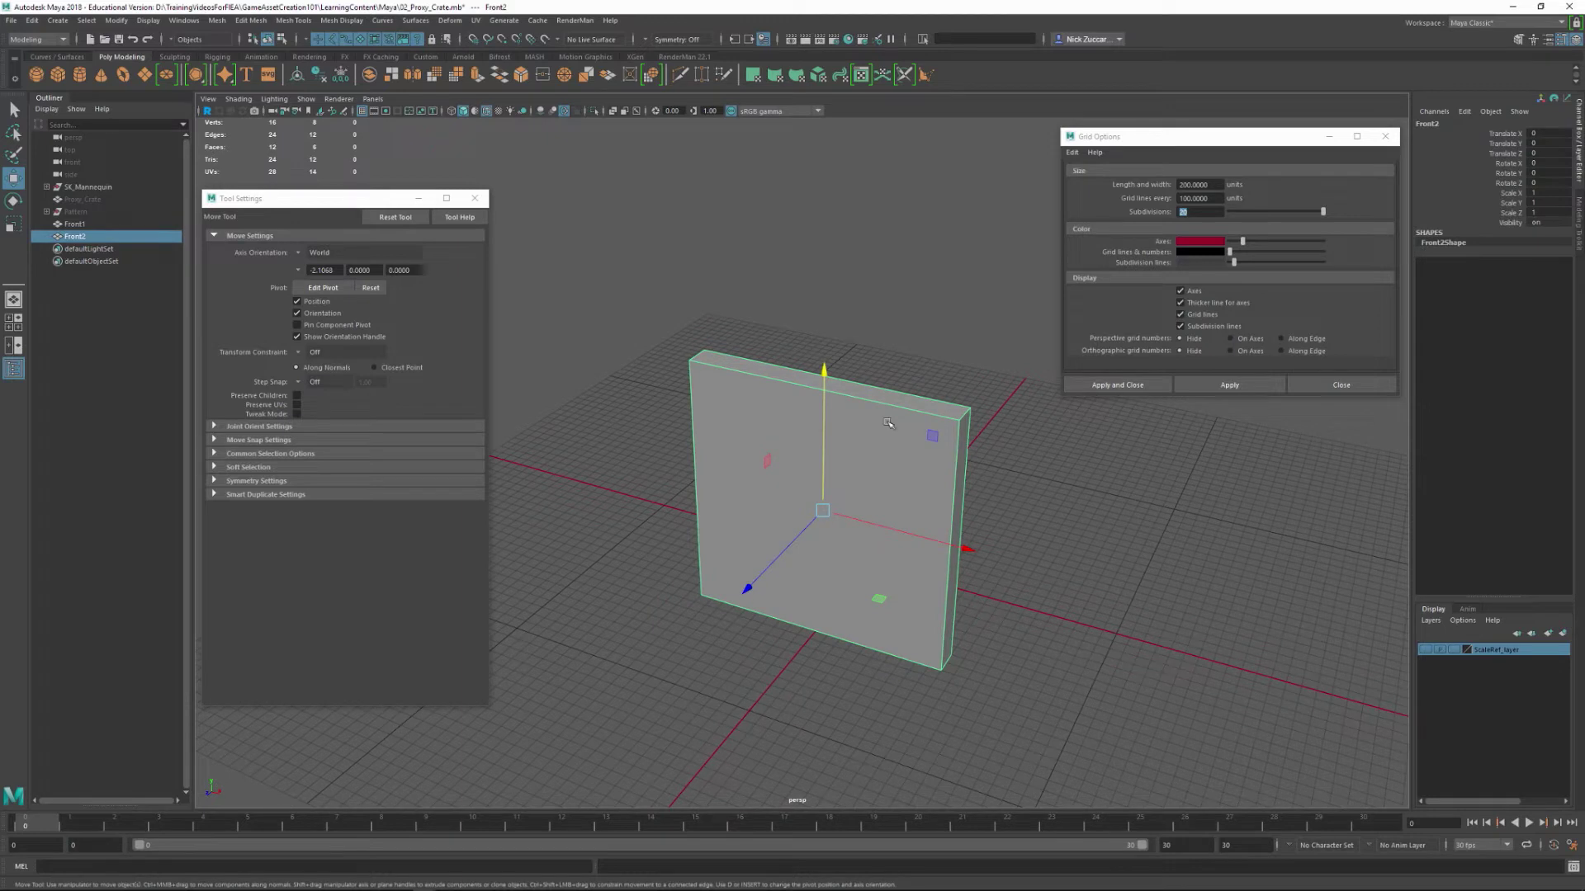
{"action": "key", "text": "r"}
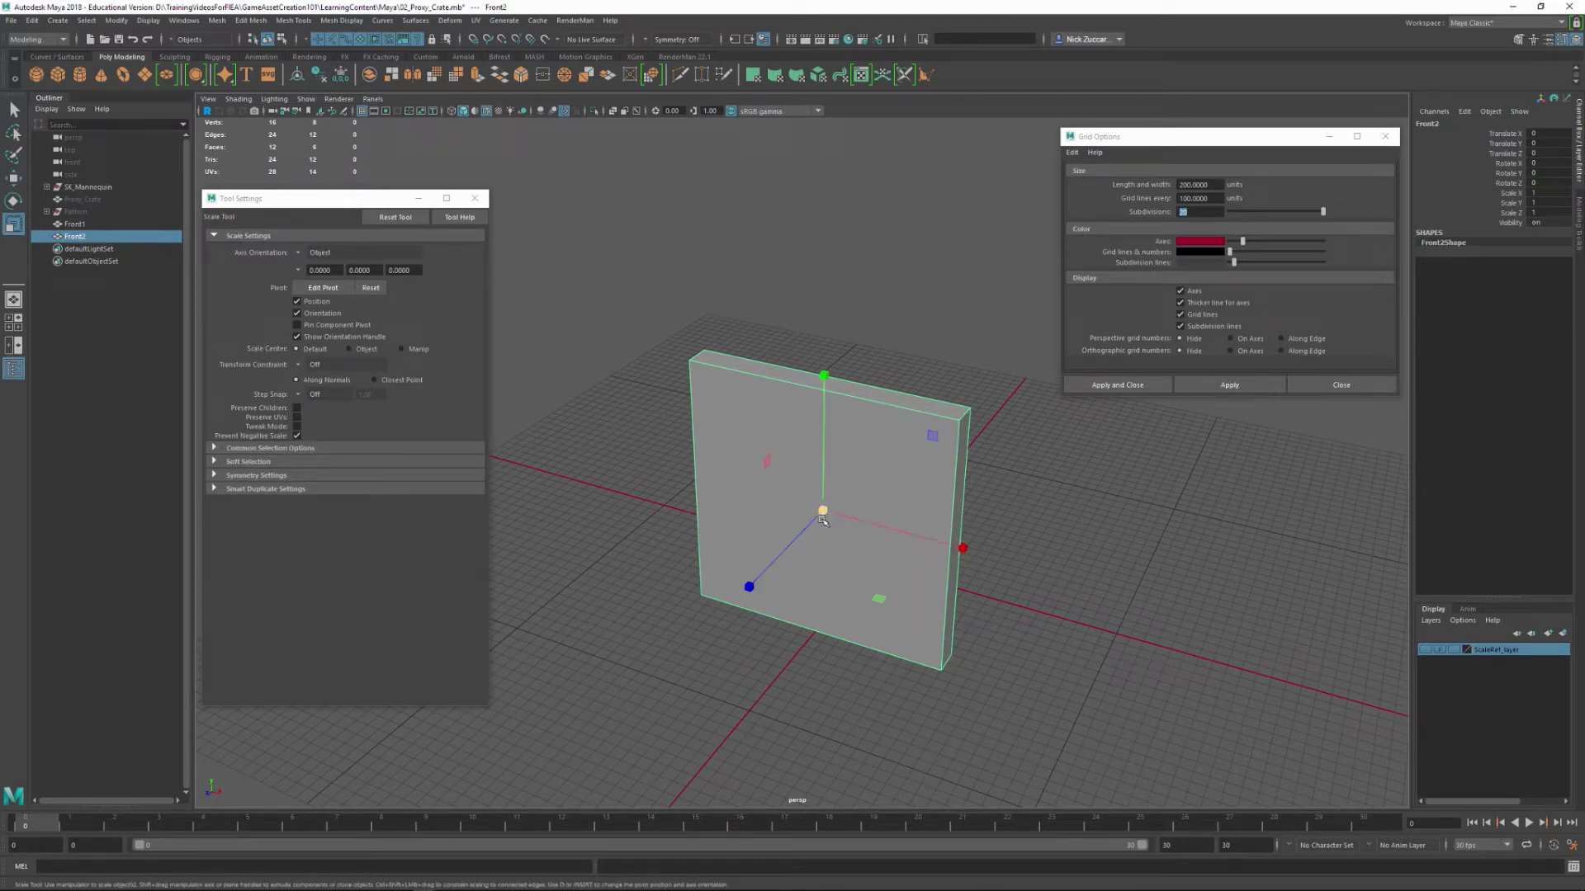
{"action": "left_click_drag", "start_coordinate": [823, 510], "coordinate": [797, 516]}
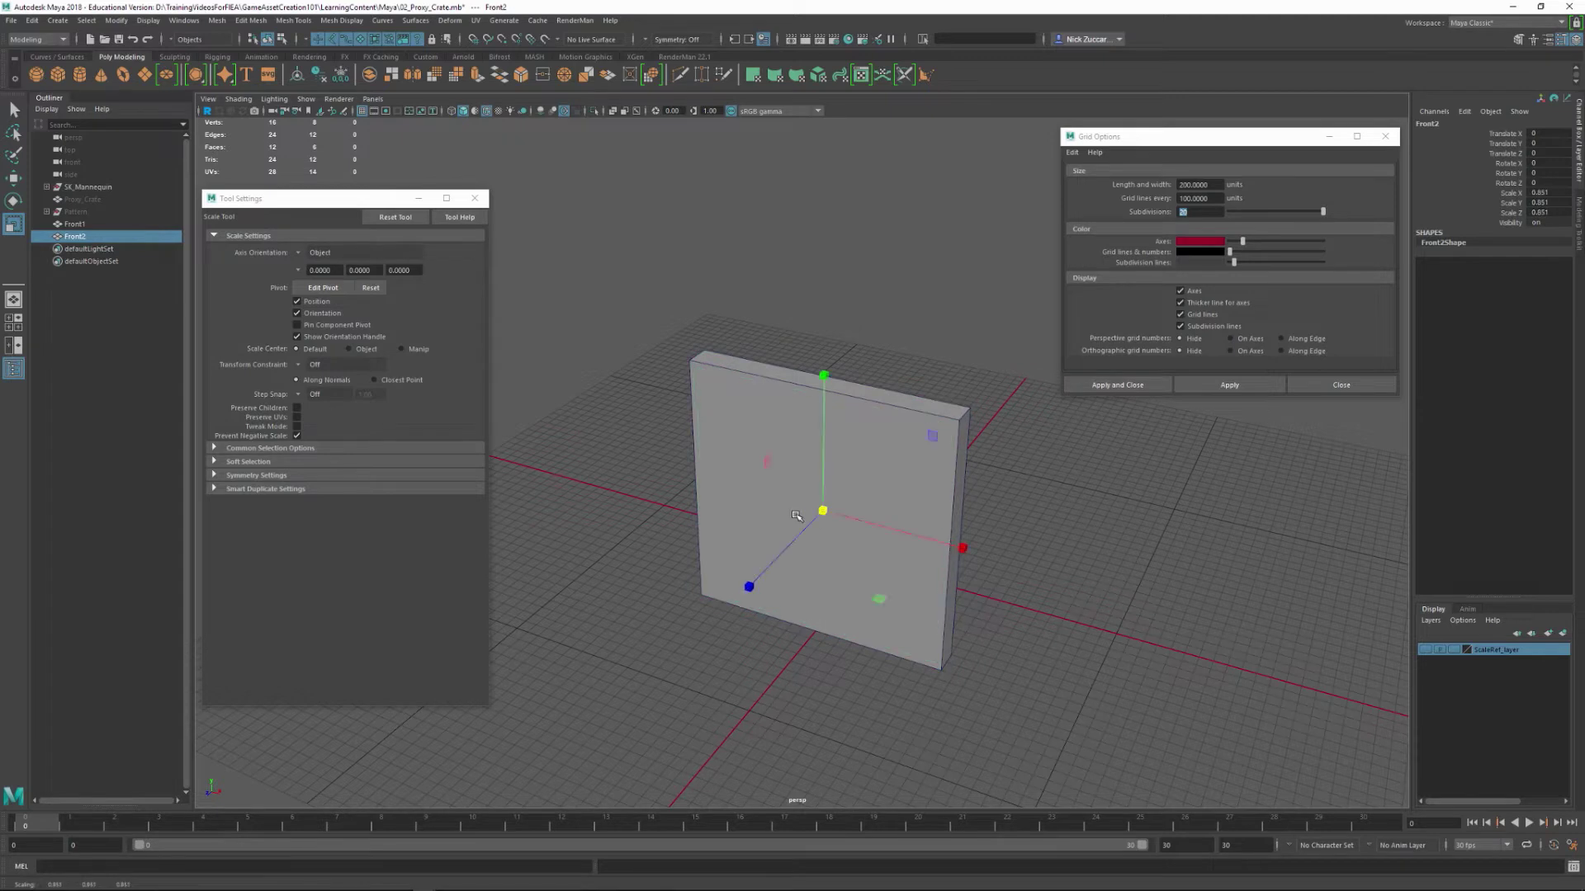
- Switch to the four-view layout, frame the scaled panel in the orthographic views, close the Tool Settings and show the front view in wireframe
{"action": "key", "text": "space"}
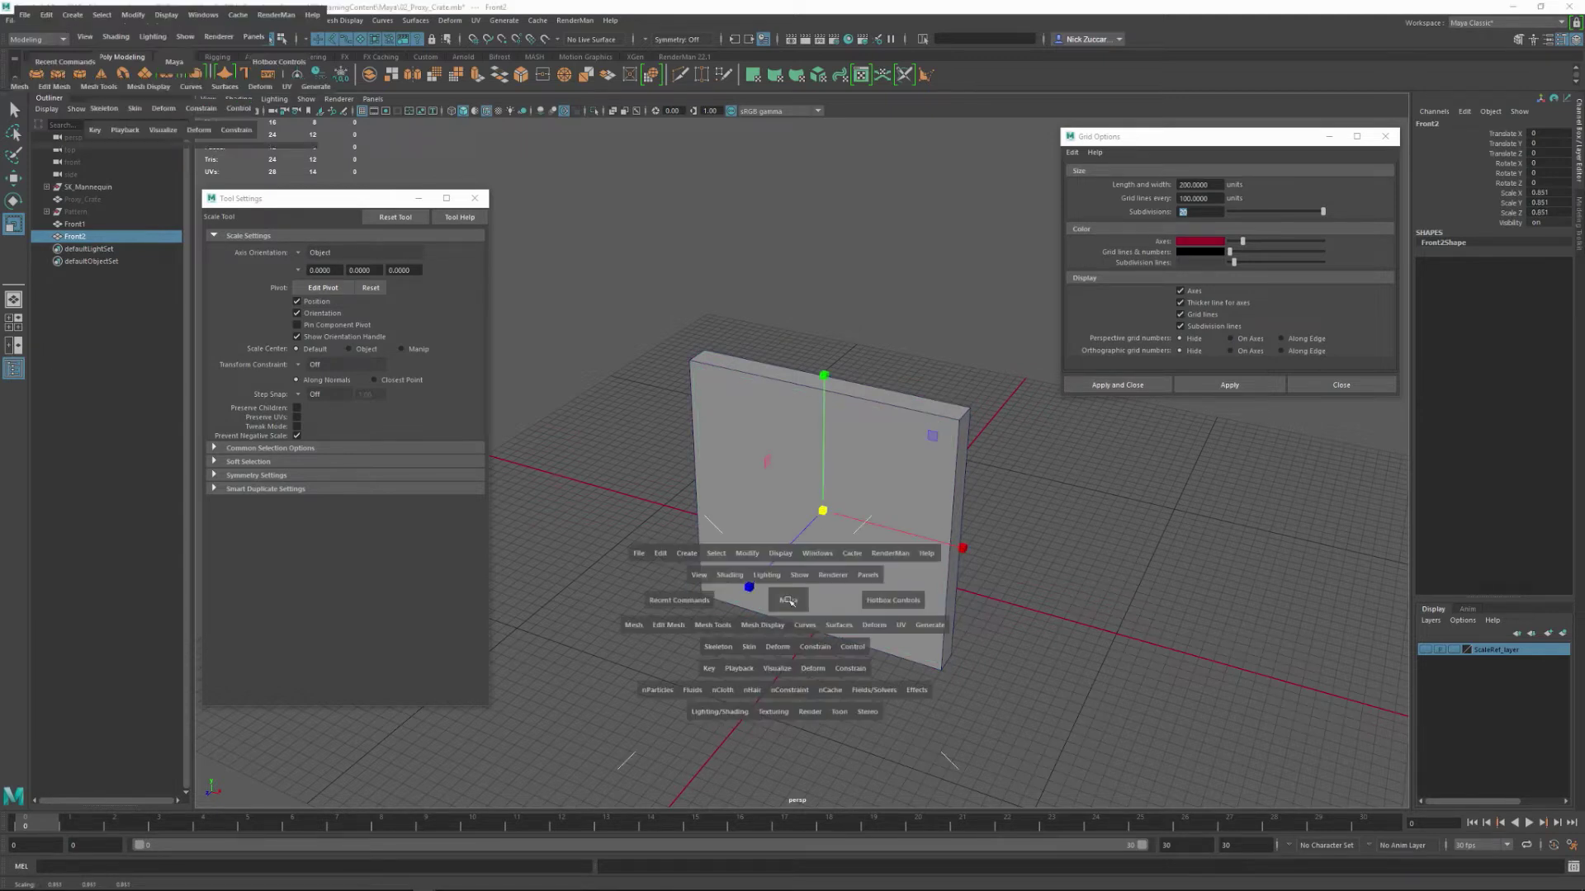
{"action": "key", "text": "f"}
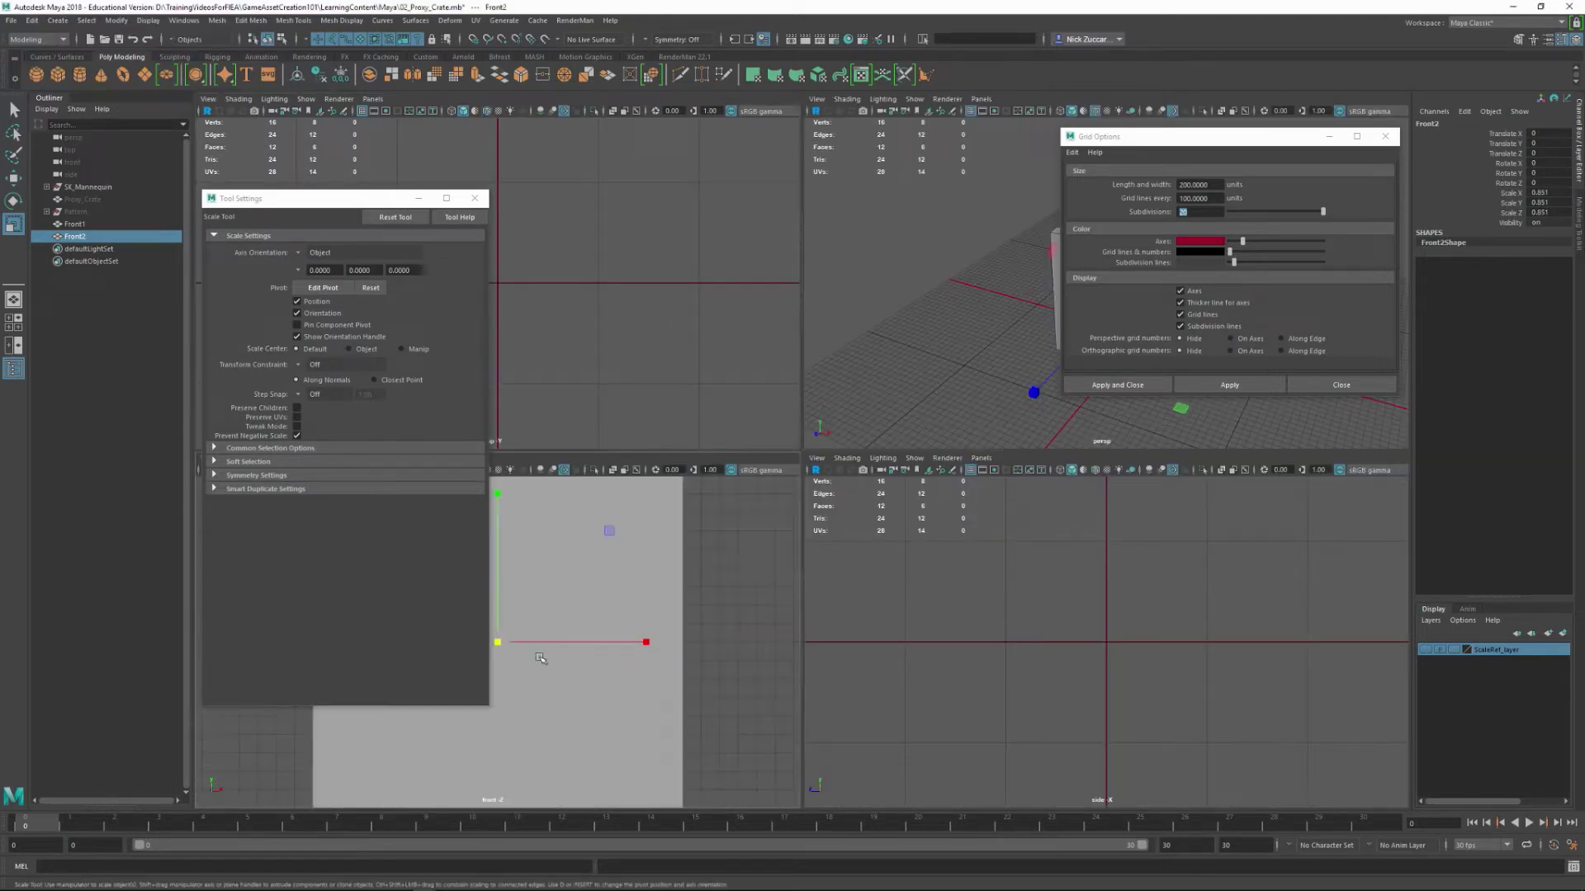
{"action": "key", "text": "f"}
{"action": "key", "text": "f"}
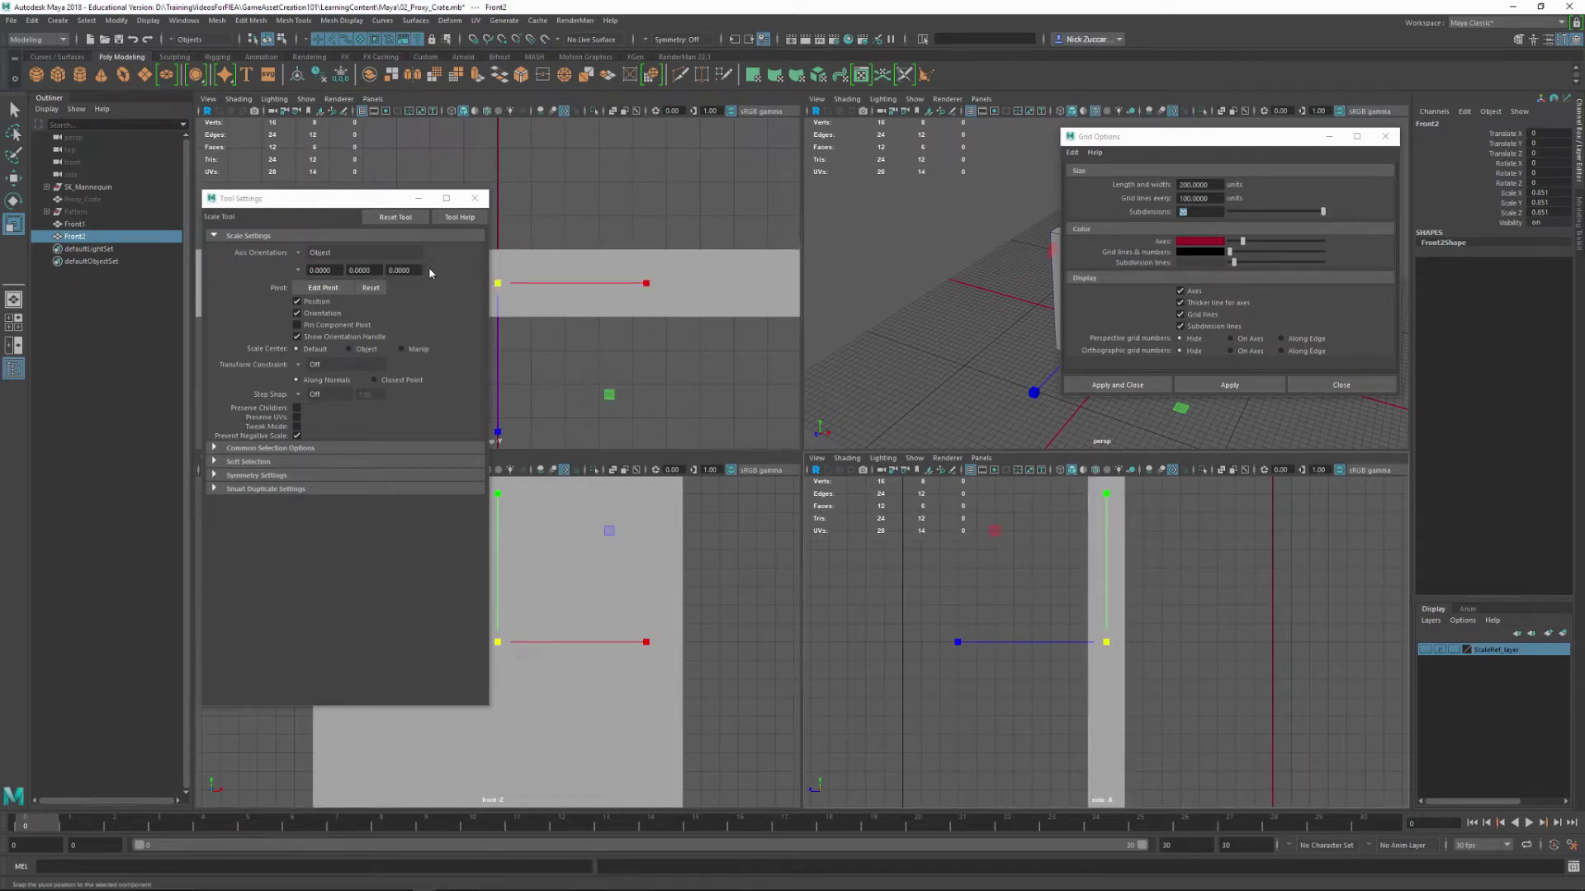
{"action": "left_click", "coordinate": [474, 199]}
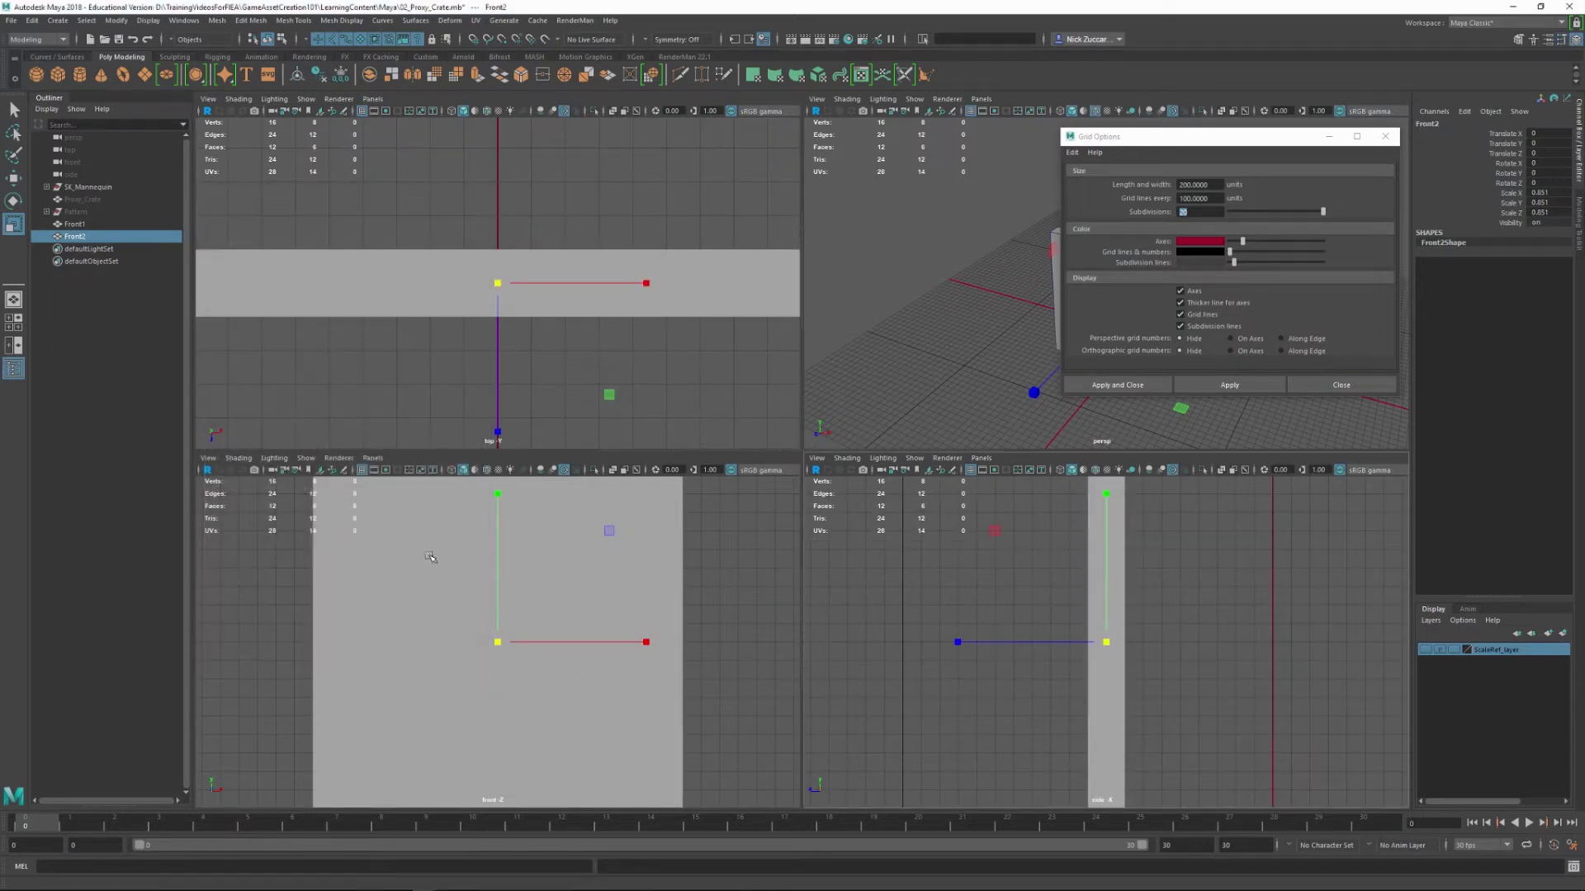
{"action": "key", "text": "4"}
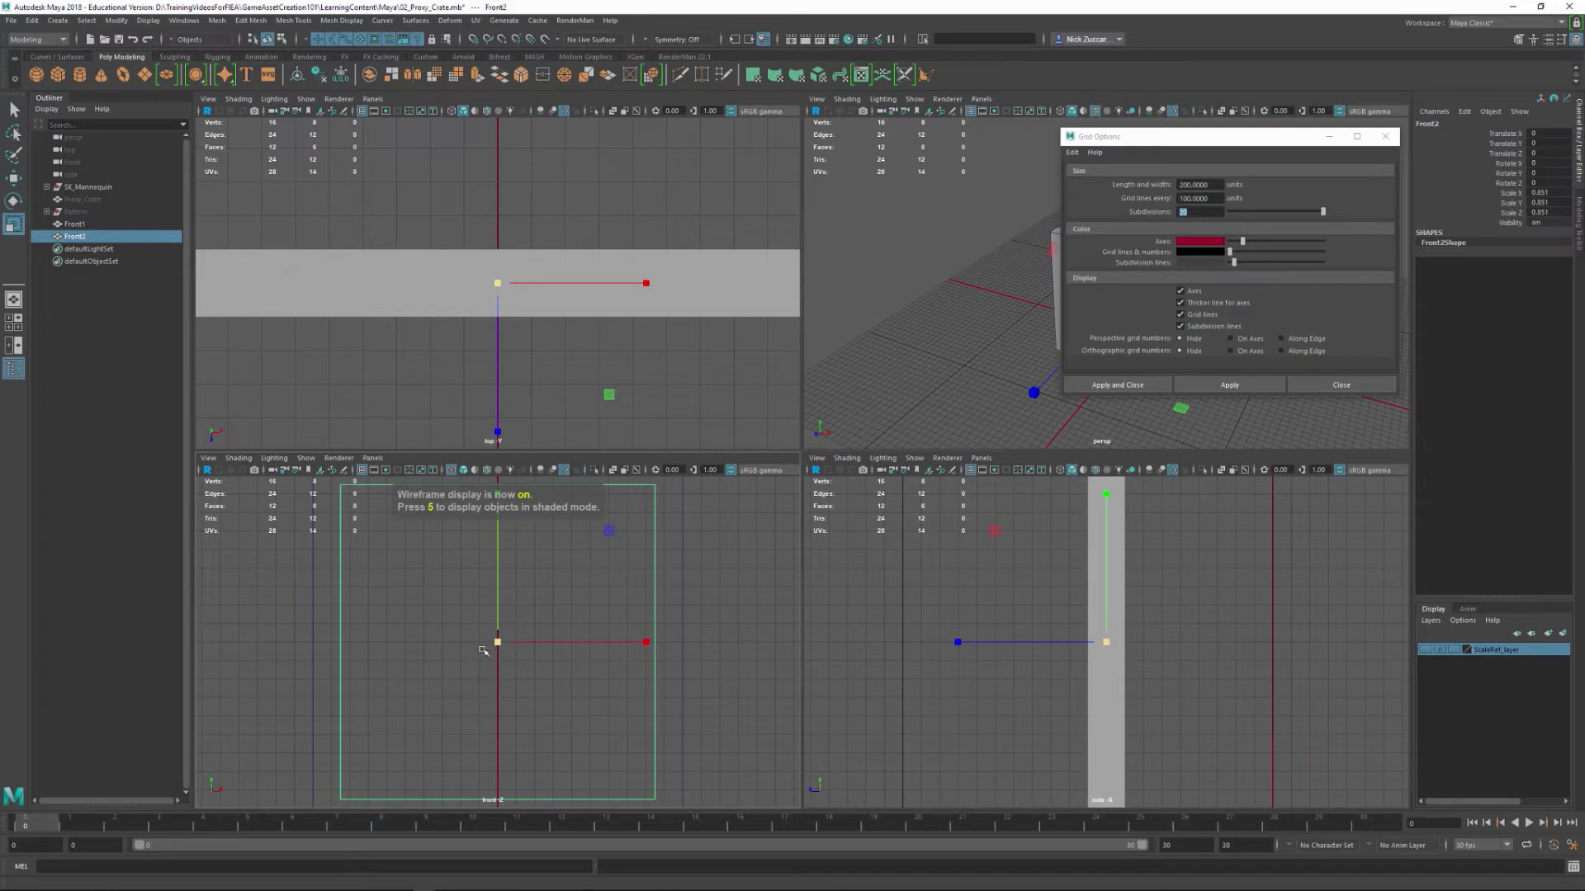
{"action": "key", "text": "f"}
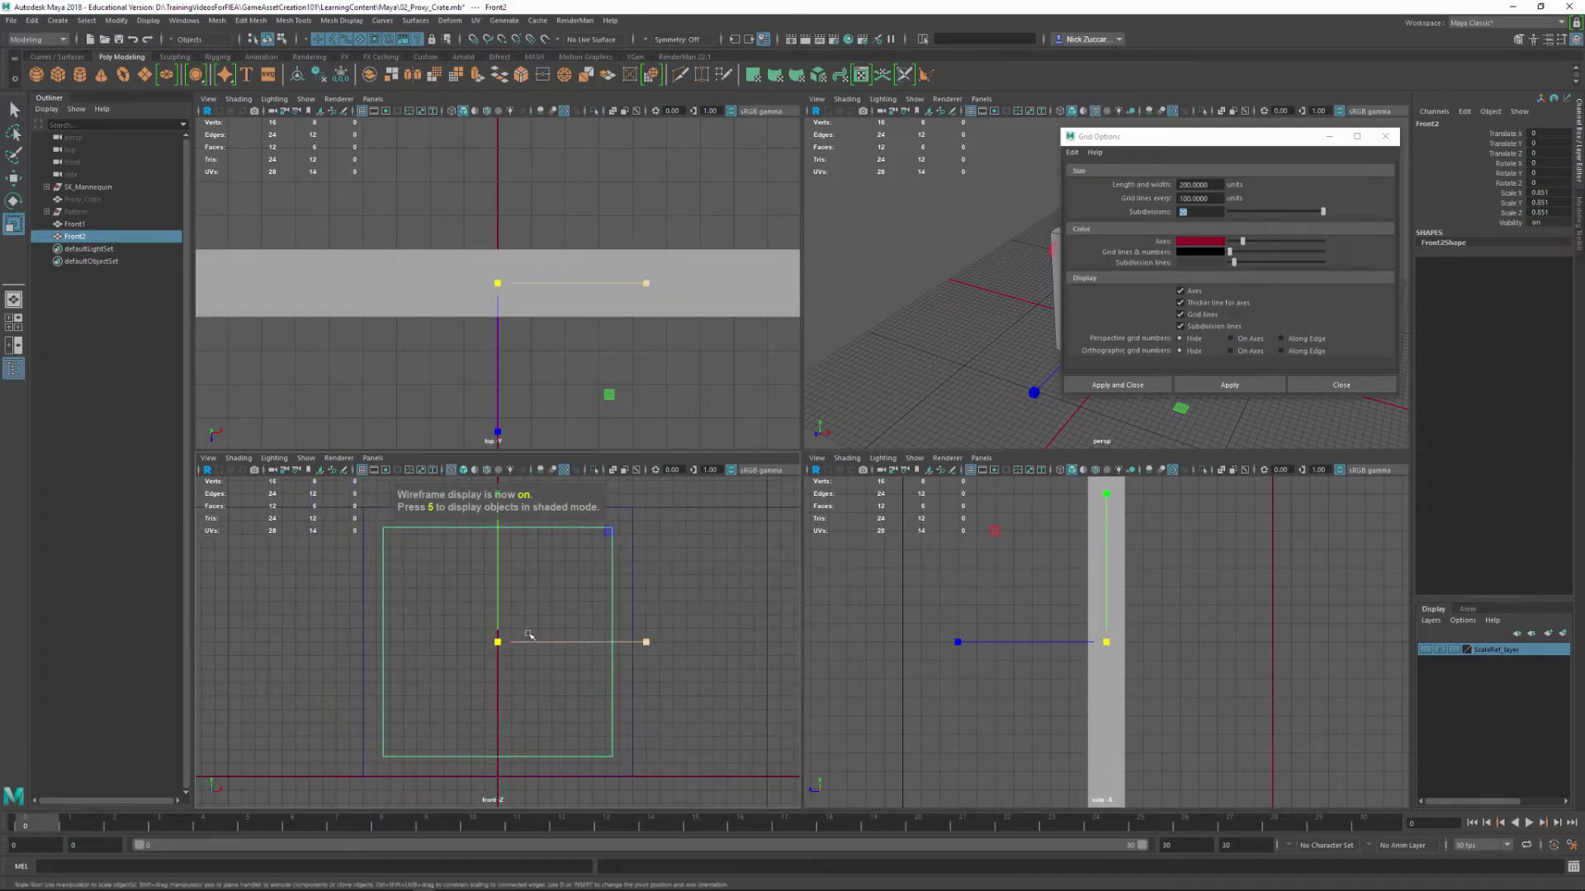
- Rescale the inner panel copy uniformly, setting its Scale X, Y and Z to 0.8
{"action": "left_click_drag", "start_coordinate": [495, 648], "coordinate": [495, 640]}
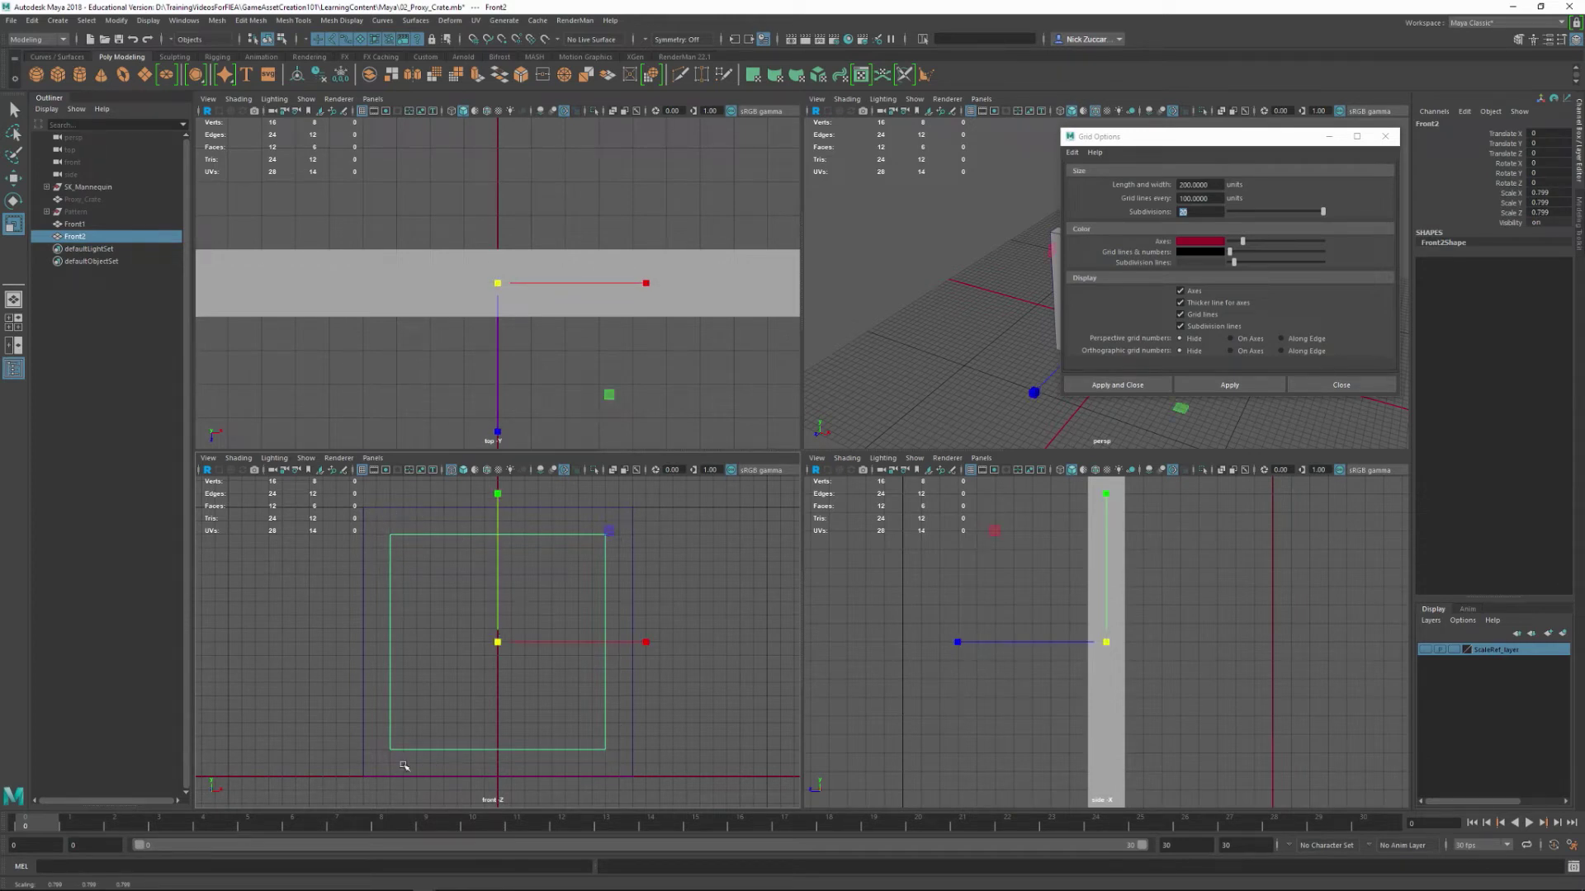
{"action": "left_click", "coordinate": [1540, 193]}
{"action": "left_click", "coordinate": [1559, 213], "text": "shift"}
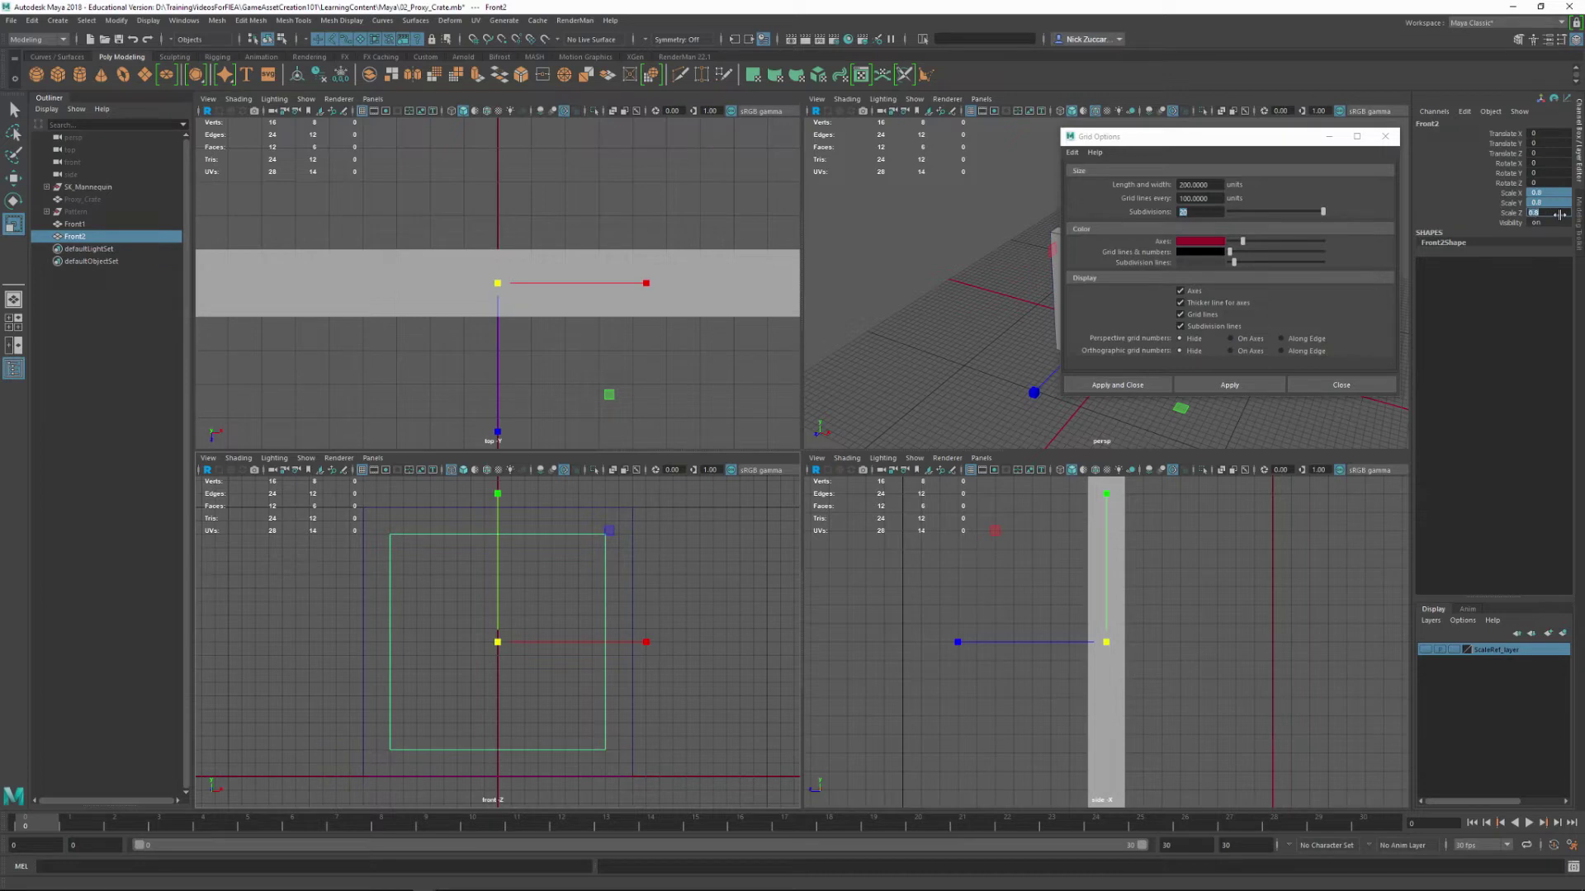
- Examine the border between the scaled copy and the outer panel against the grid in the front and perspective views
{"action": "left_click_drag", "start_coordinate": [944, 370], "coordinate": [892, 395], "text": "alt"}
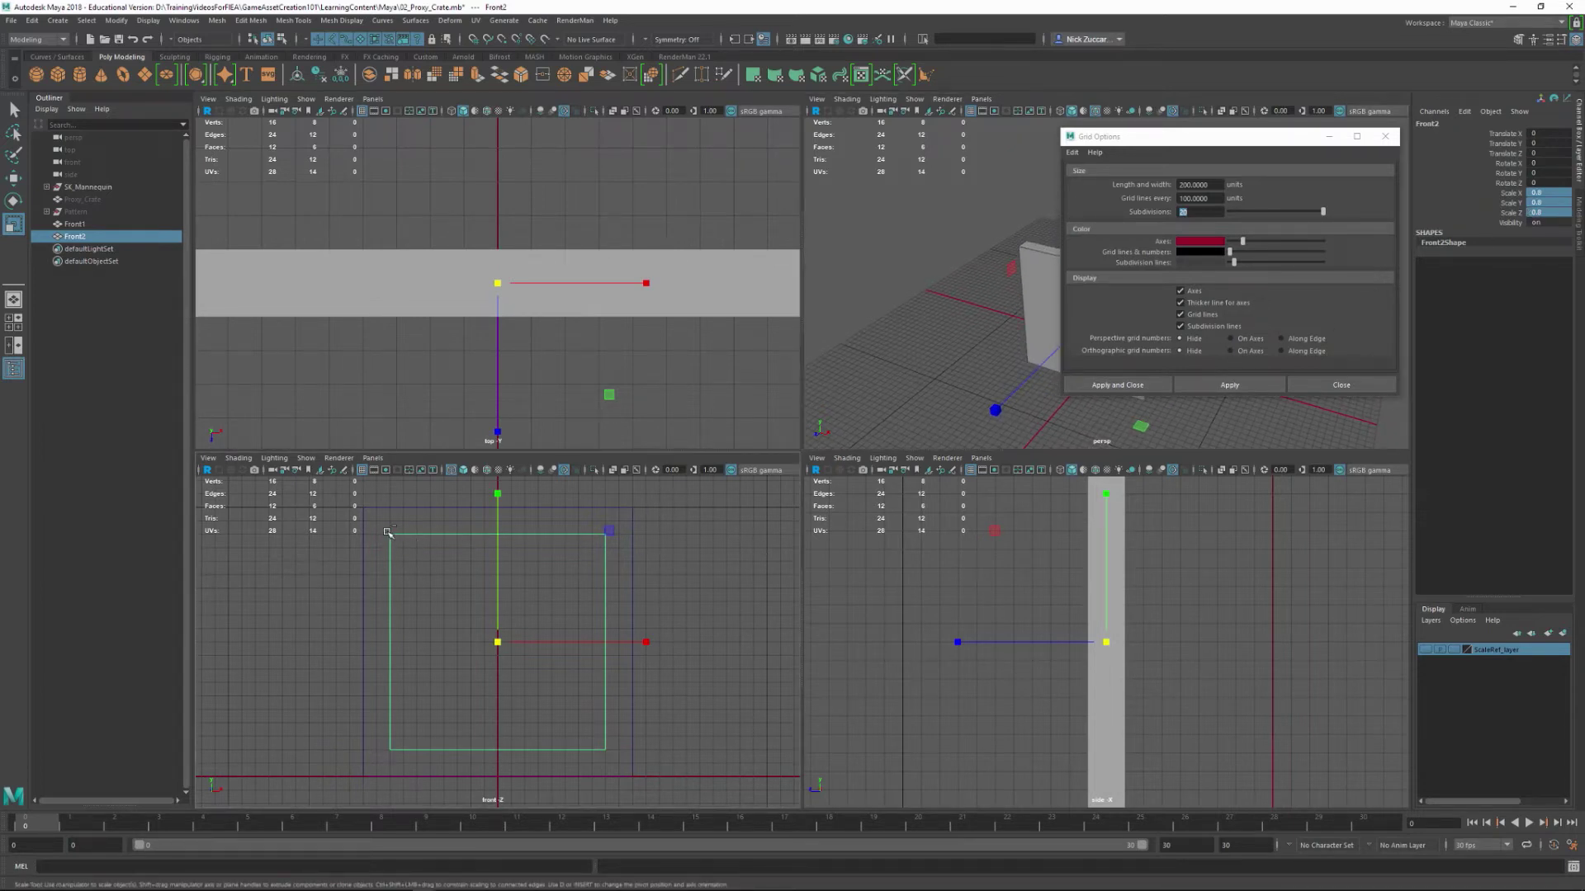
{"action": "scroll", "coordinate": [409, 546], "scroll_direction": "up", "scroll_amount": 3}
{"action": "scroll", "coordinate": [389, 548], "scroll_direction": "down", "scroll_amount": 2}
{"action": "left_click_drag", "start_coordinate": [389, 548], "coordinate": [331, 511], "text": "alt"}
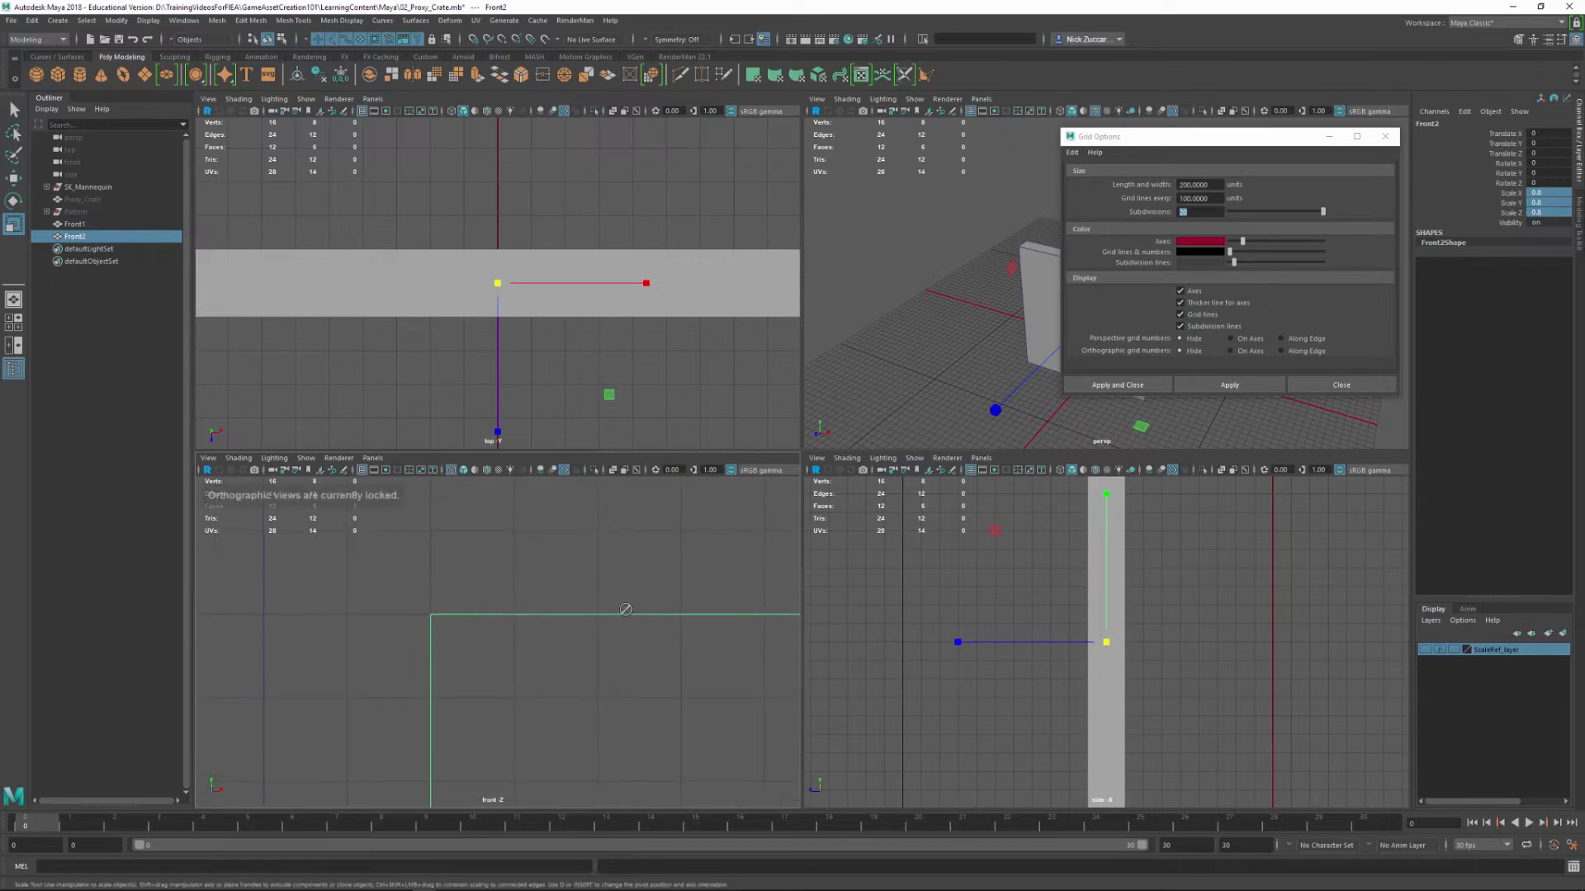
{"action": "scroll", "coordinate": [274, 493], "scroll_direction": "down", "scroll_amount": 4}
{"action": "right_click_drag", "start_coordinate": [274, 492], "coordinate": [261, 488], "text": "alt"}
{"action": "middle_click_drag", "start_coordinate": [947, 378], "coordinate": [859, 370], "text": "alt"}
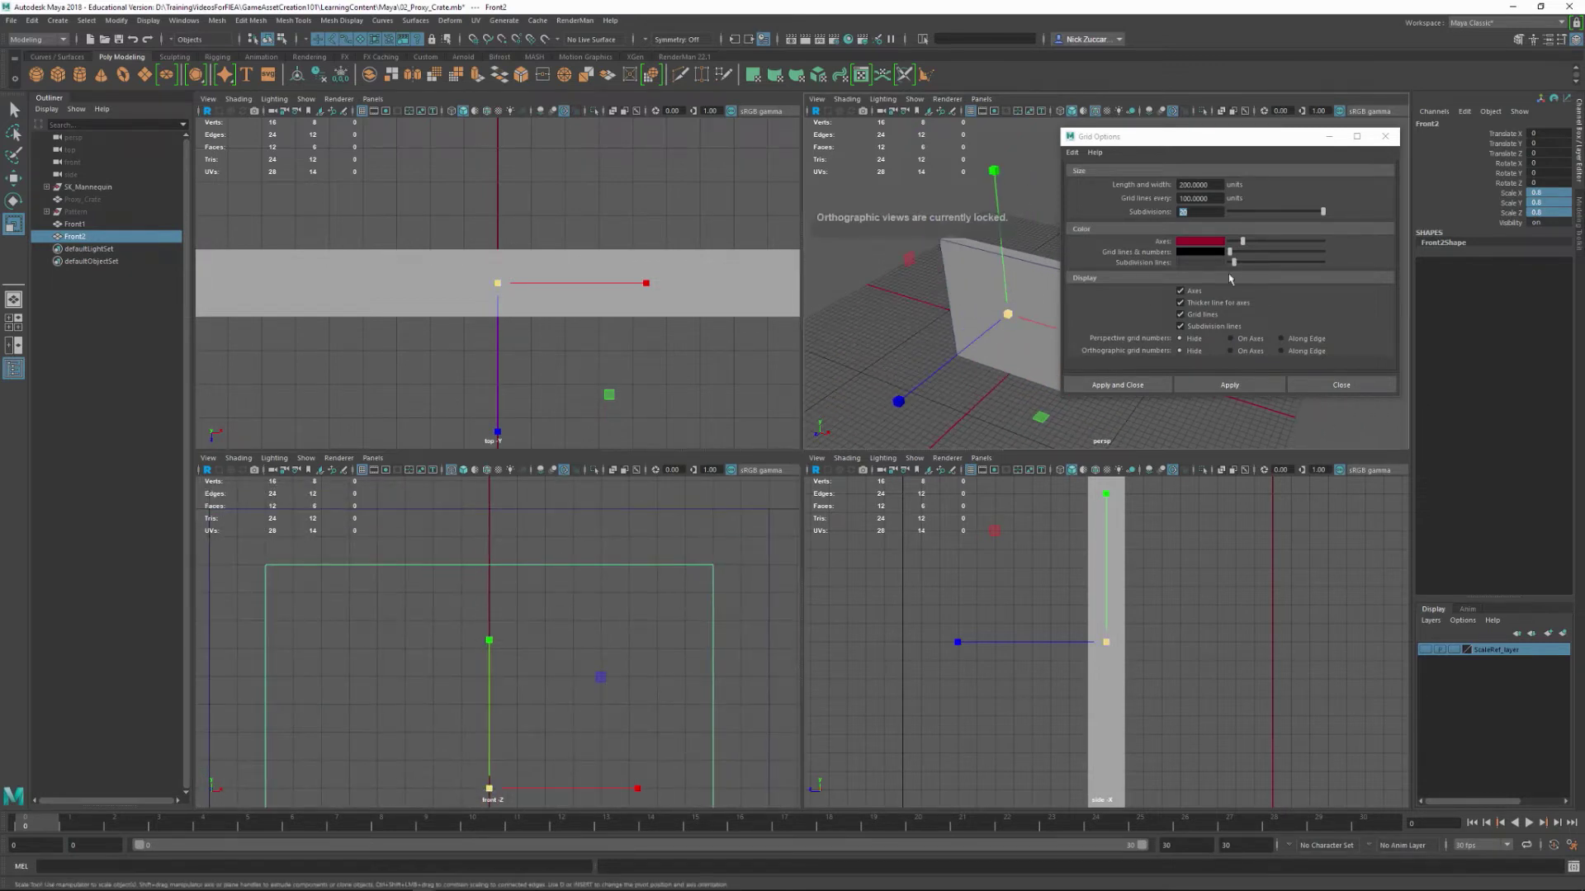
- Close the grid options, stretch the inner panel to about 3.3 in Scale Z through the outer panel, and enlarge the perspective view
{"action": "left_click", "coordinate": [1384, 140]}
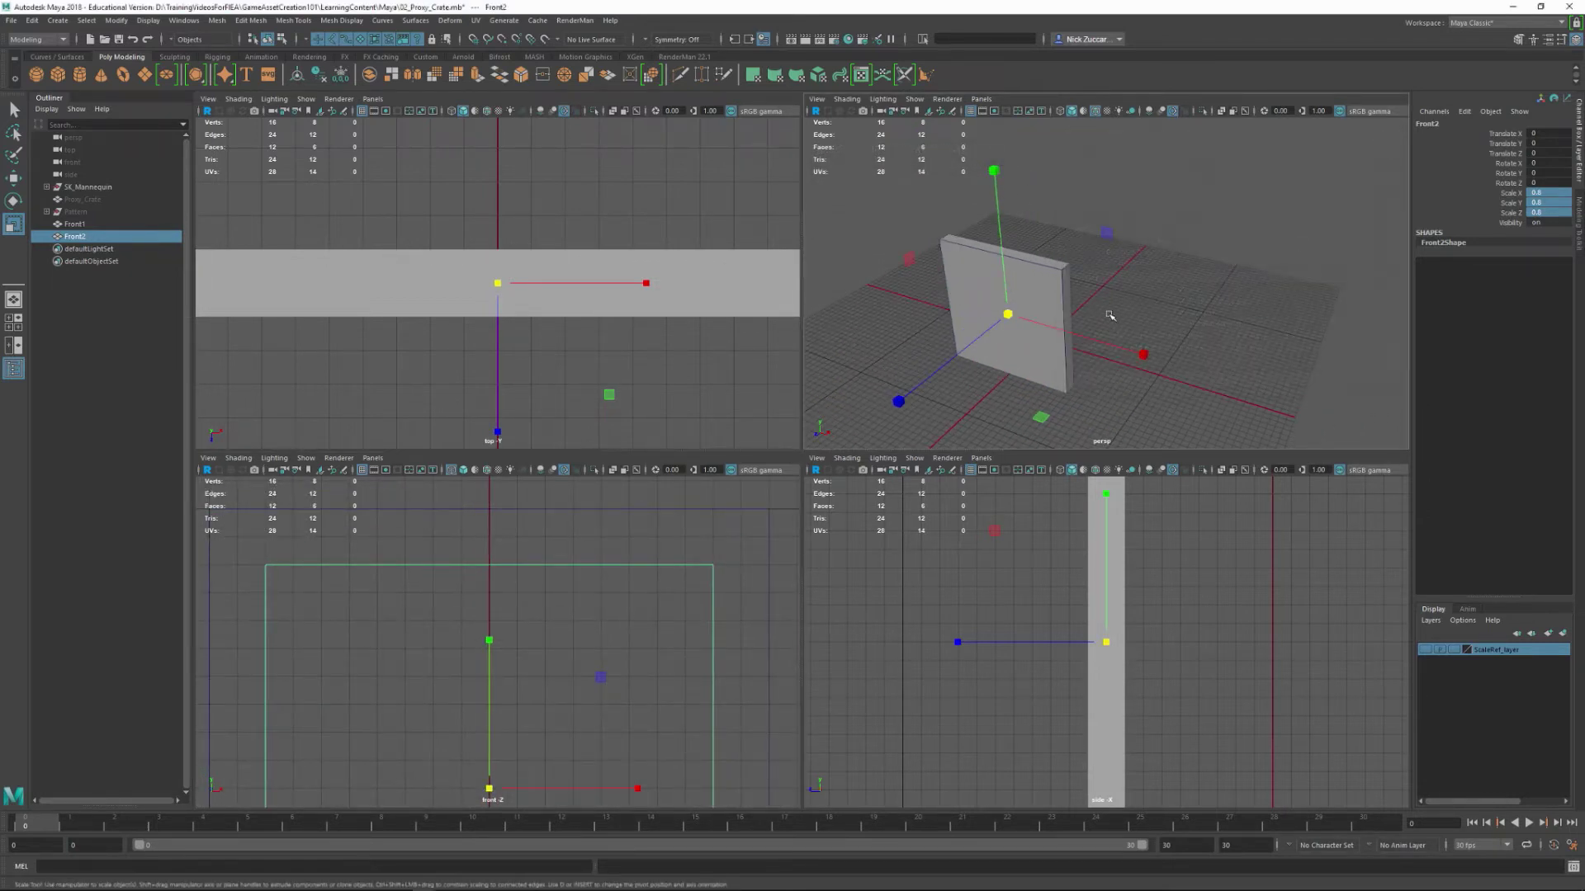
{"action": "left_click_drag", "start_coordinate": [1053, 270], "coordinate": [1032, 377], "text": "alt"}
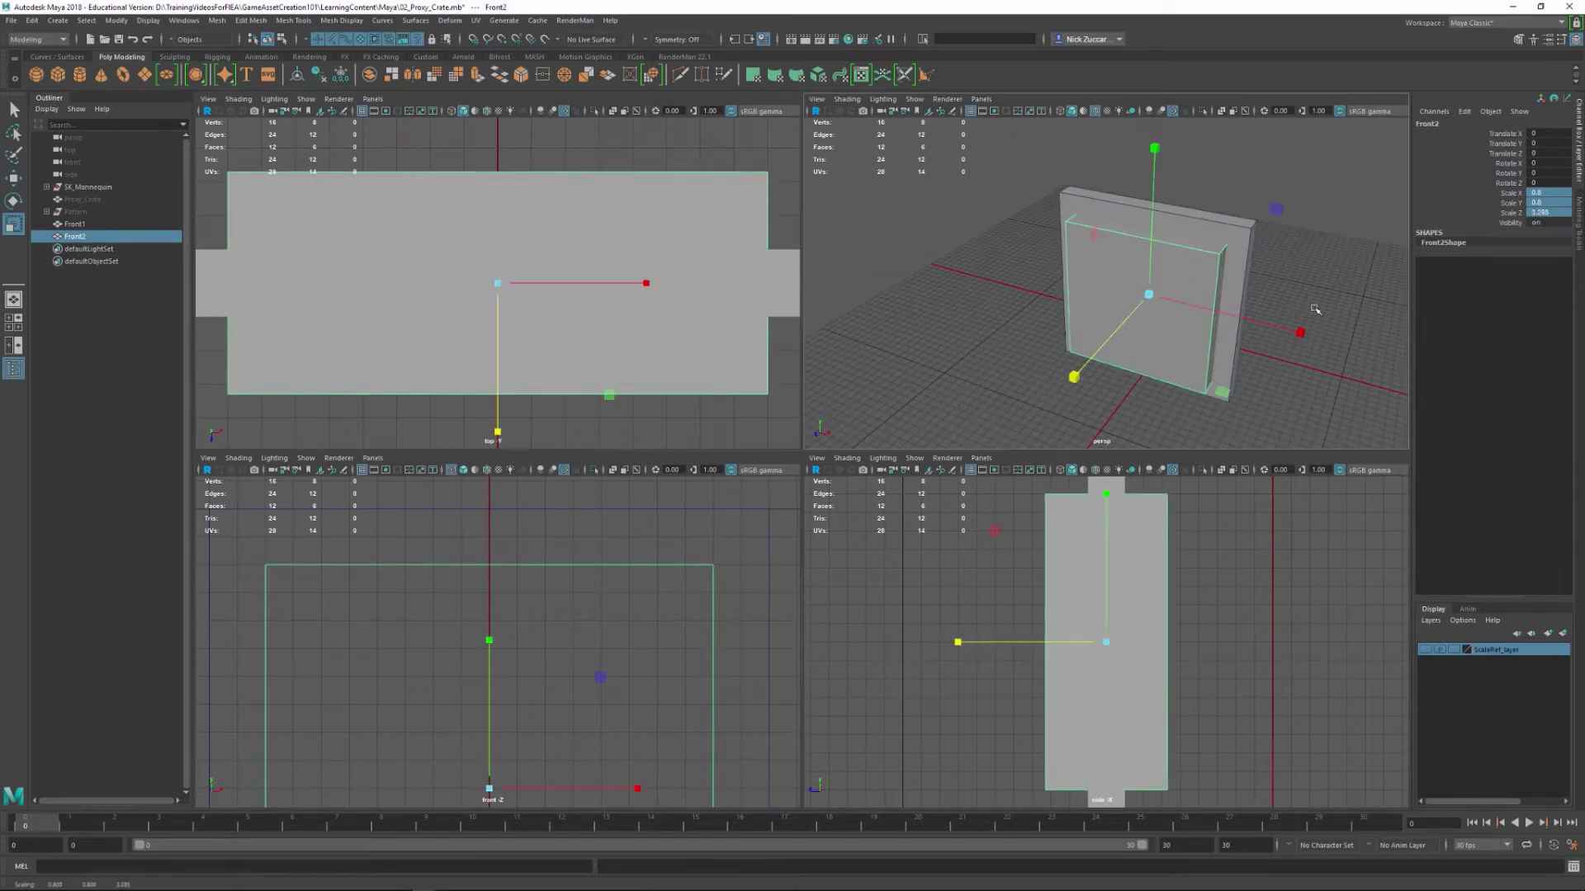
{"action": "left_click", "coordinate": [1312, 294]}
{"action": "left_click_drag", "start_coordinate": [1312, 294], "coordinate": [1176, 351], "text": "alt"}
{"action": "key", "text": "space"}
{"action": "left_click_drag", "start_coordinate": [1097, 385], "coordinate": [918, 407], "text": "alt"}
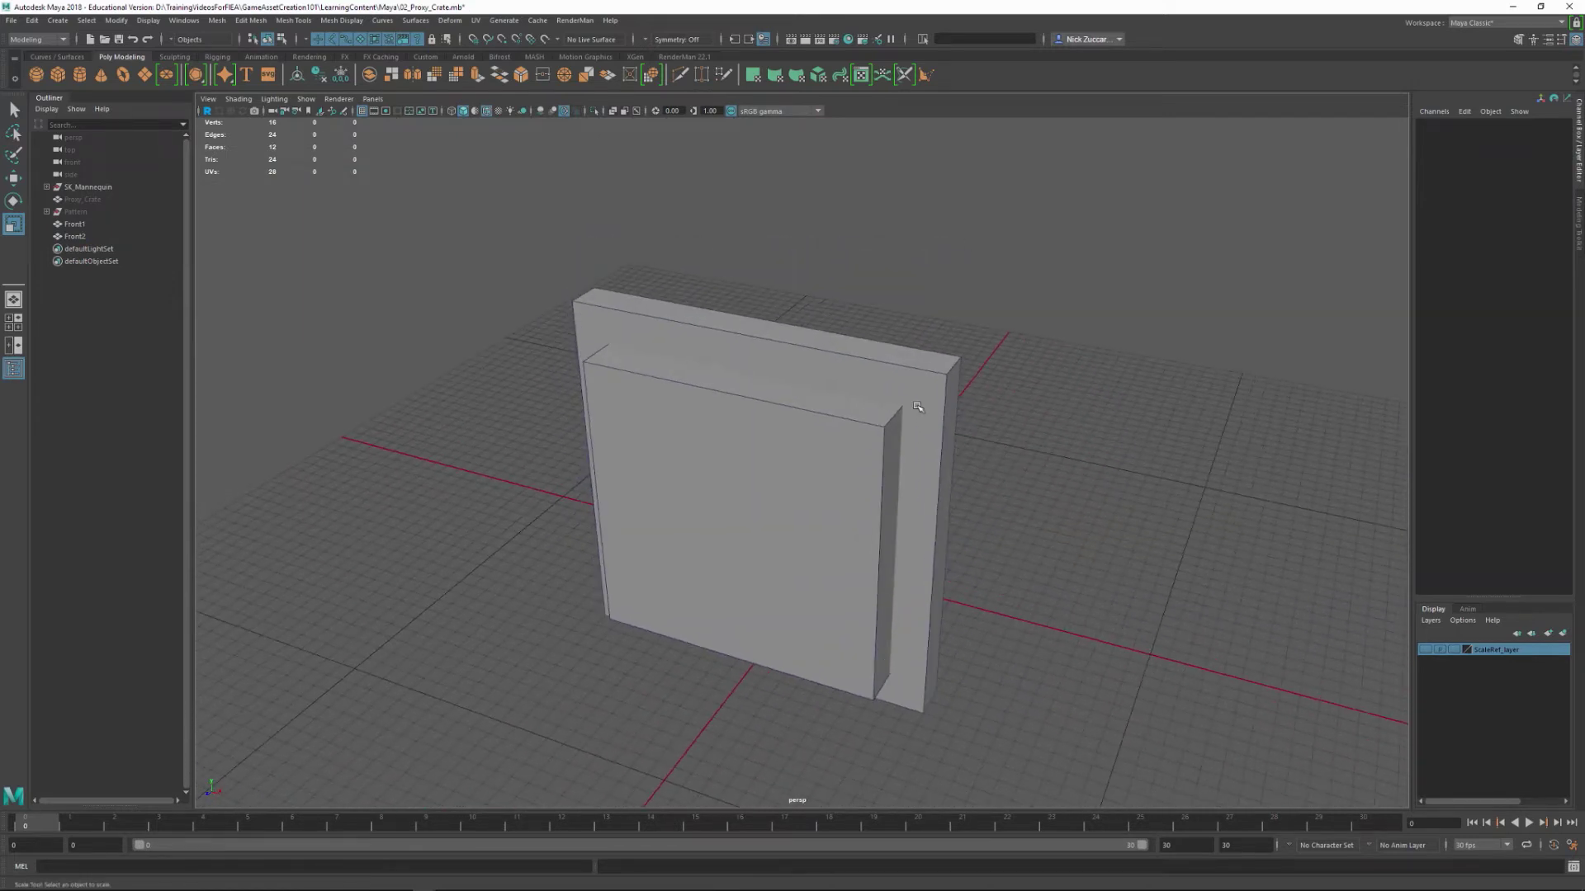
- Subtract the thickened inner panel from the outer panel with a Boolean Difference
{"action": "left_click", "coordinate": [904, 372]}
{"action": "left_click", "coordinate": [853, 478], "text": "shift"}
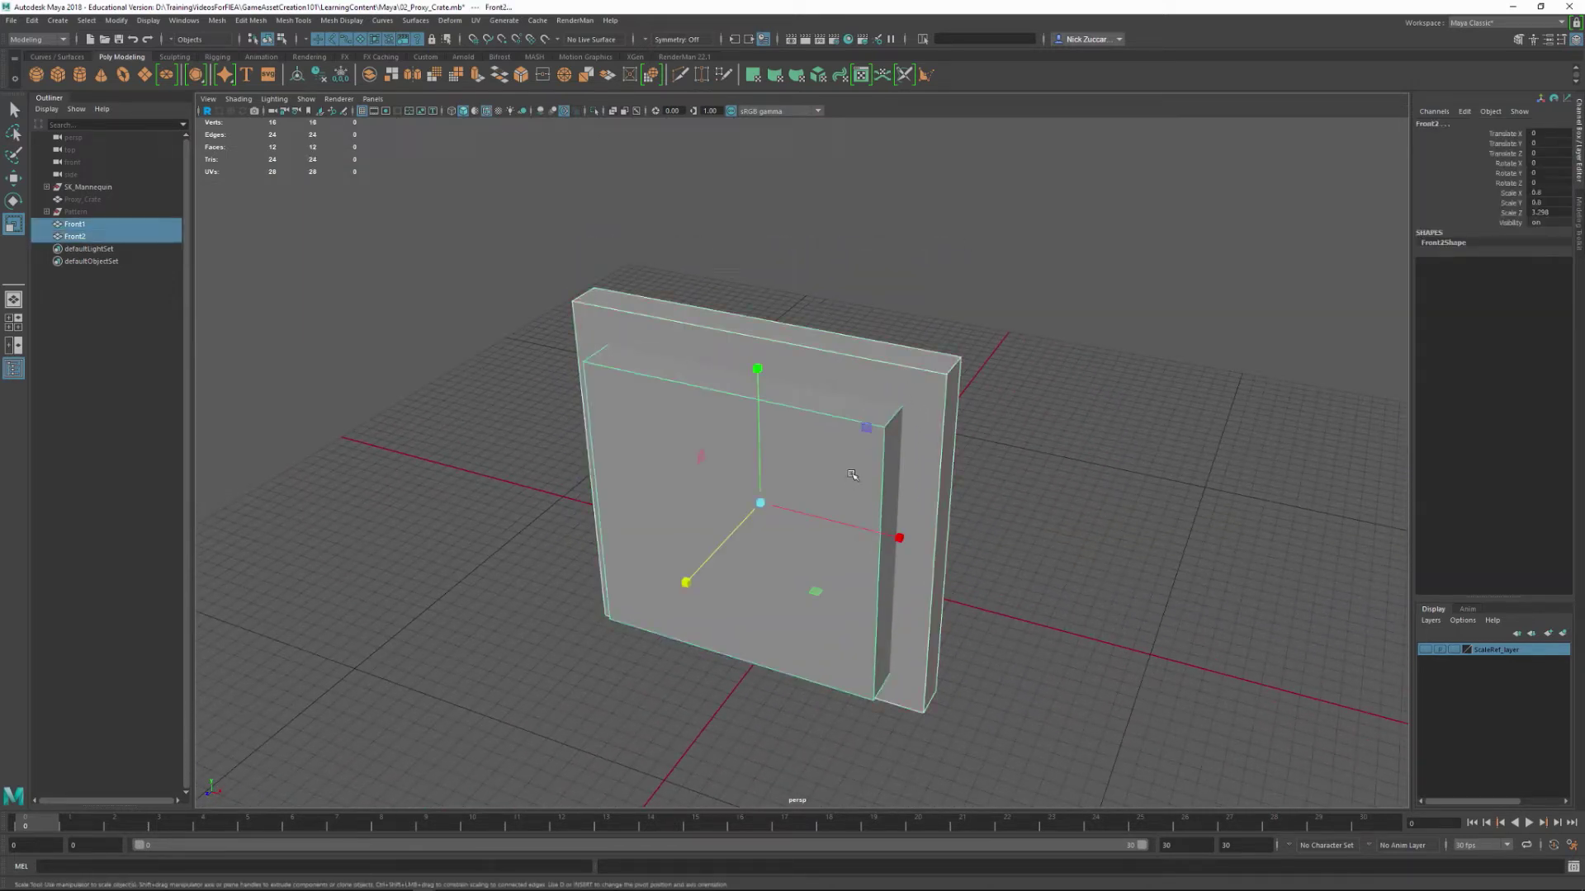
{"action": "left_click", "coordinate": [1046, 488]}
{"action": "left_click", "coordinate": [849, 459]}
{"action": "left_click", "coordinate": [879, 411]}
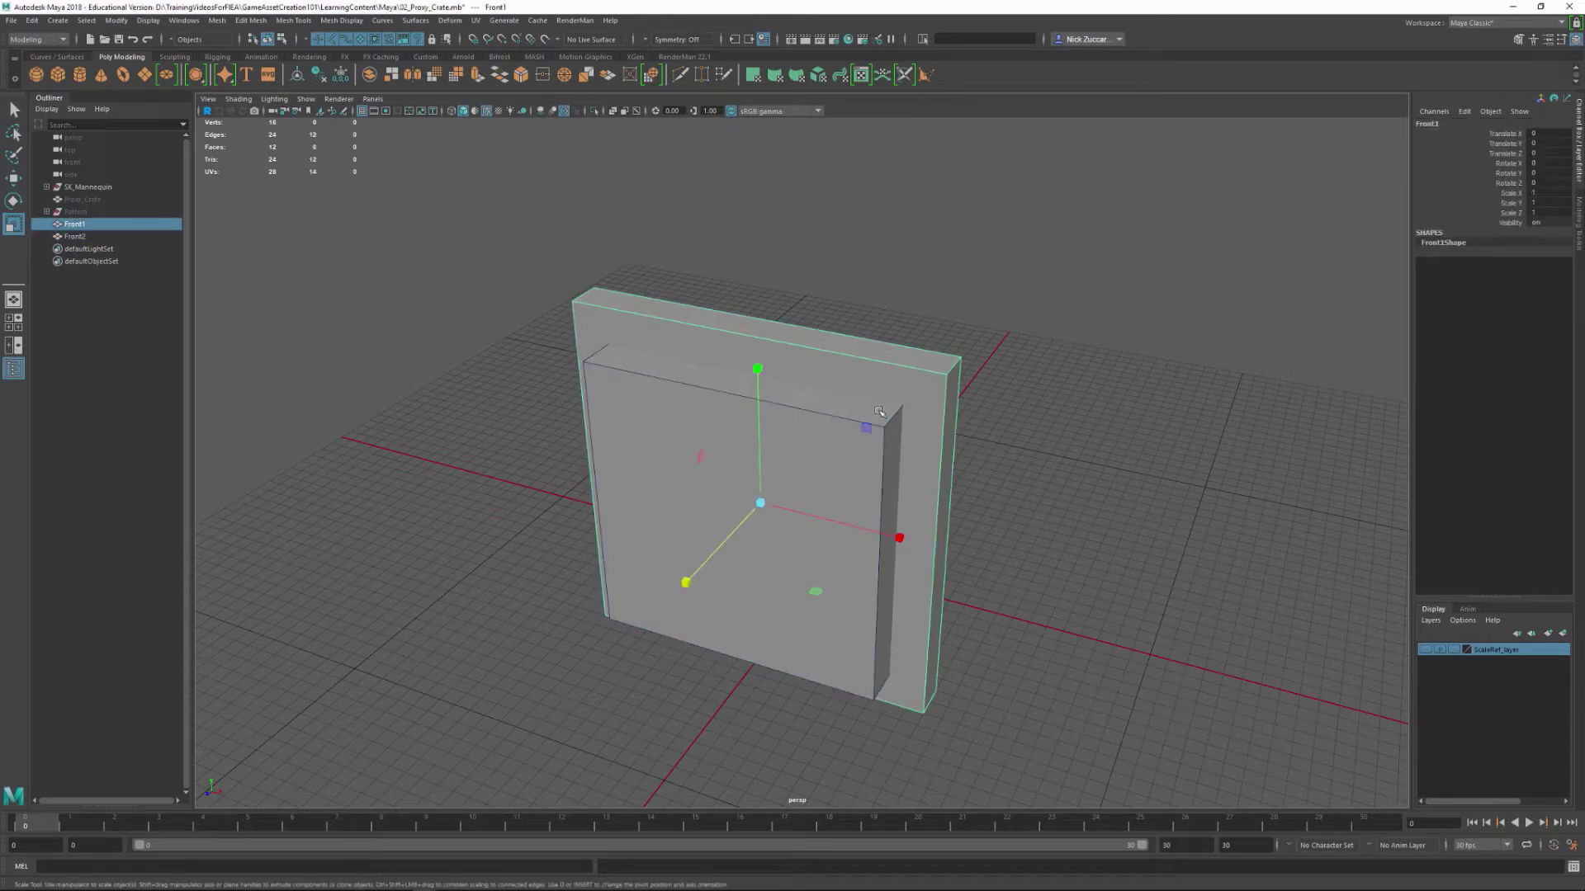
{"action": "left_click", "coordinate": [840, 469], "text": "shift"}
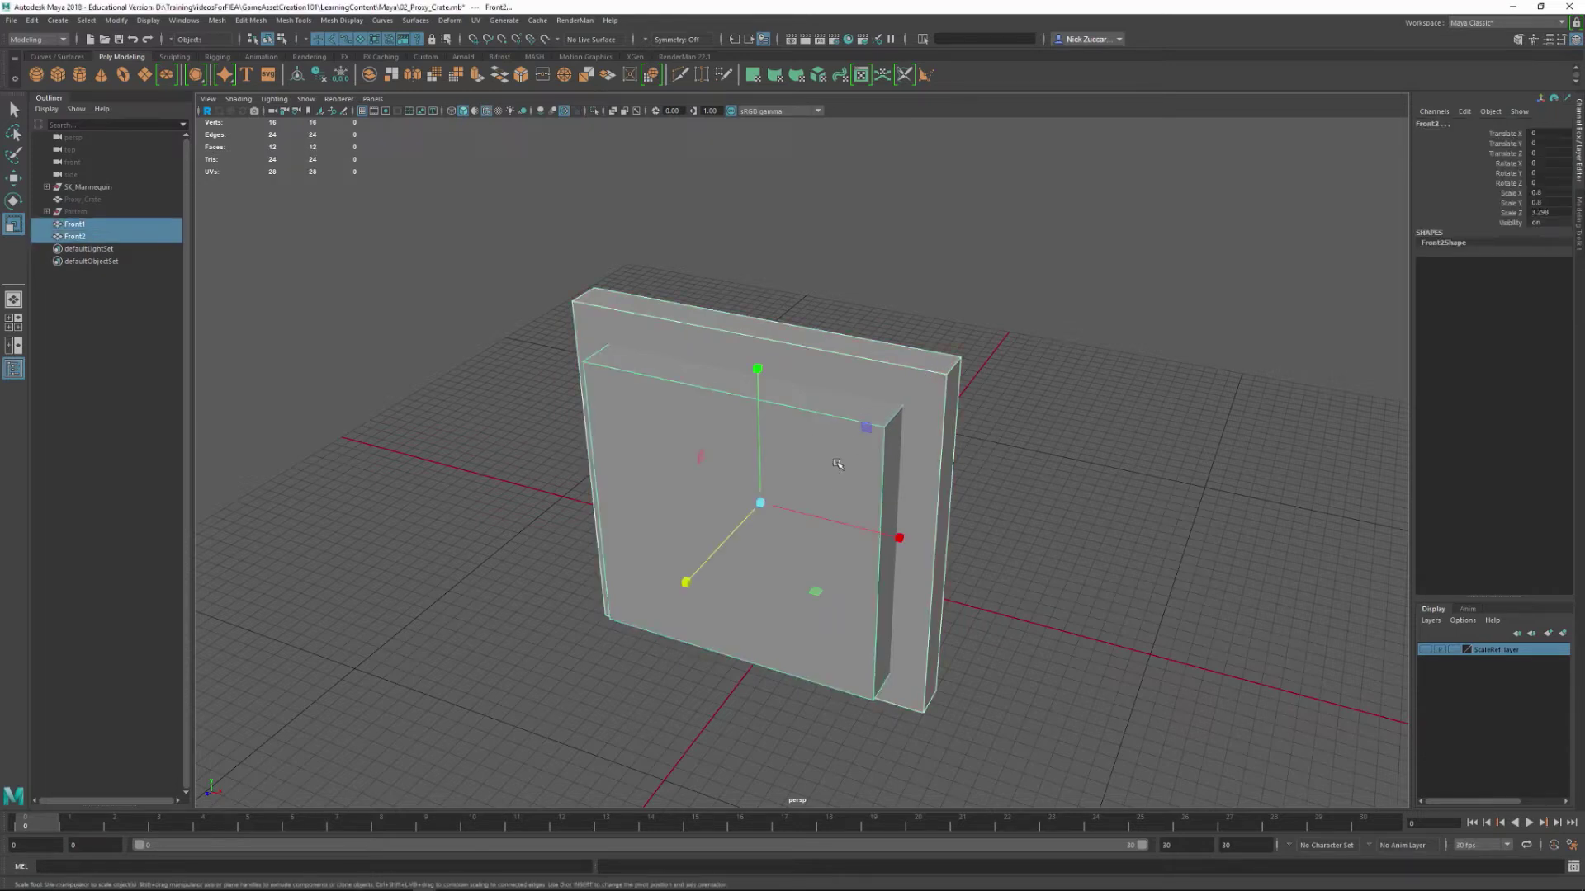
{"action": "middle_click_drag", "start_coordinate": [827, 369], "coordinate": [821, 381], "text": "alt"}
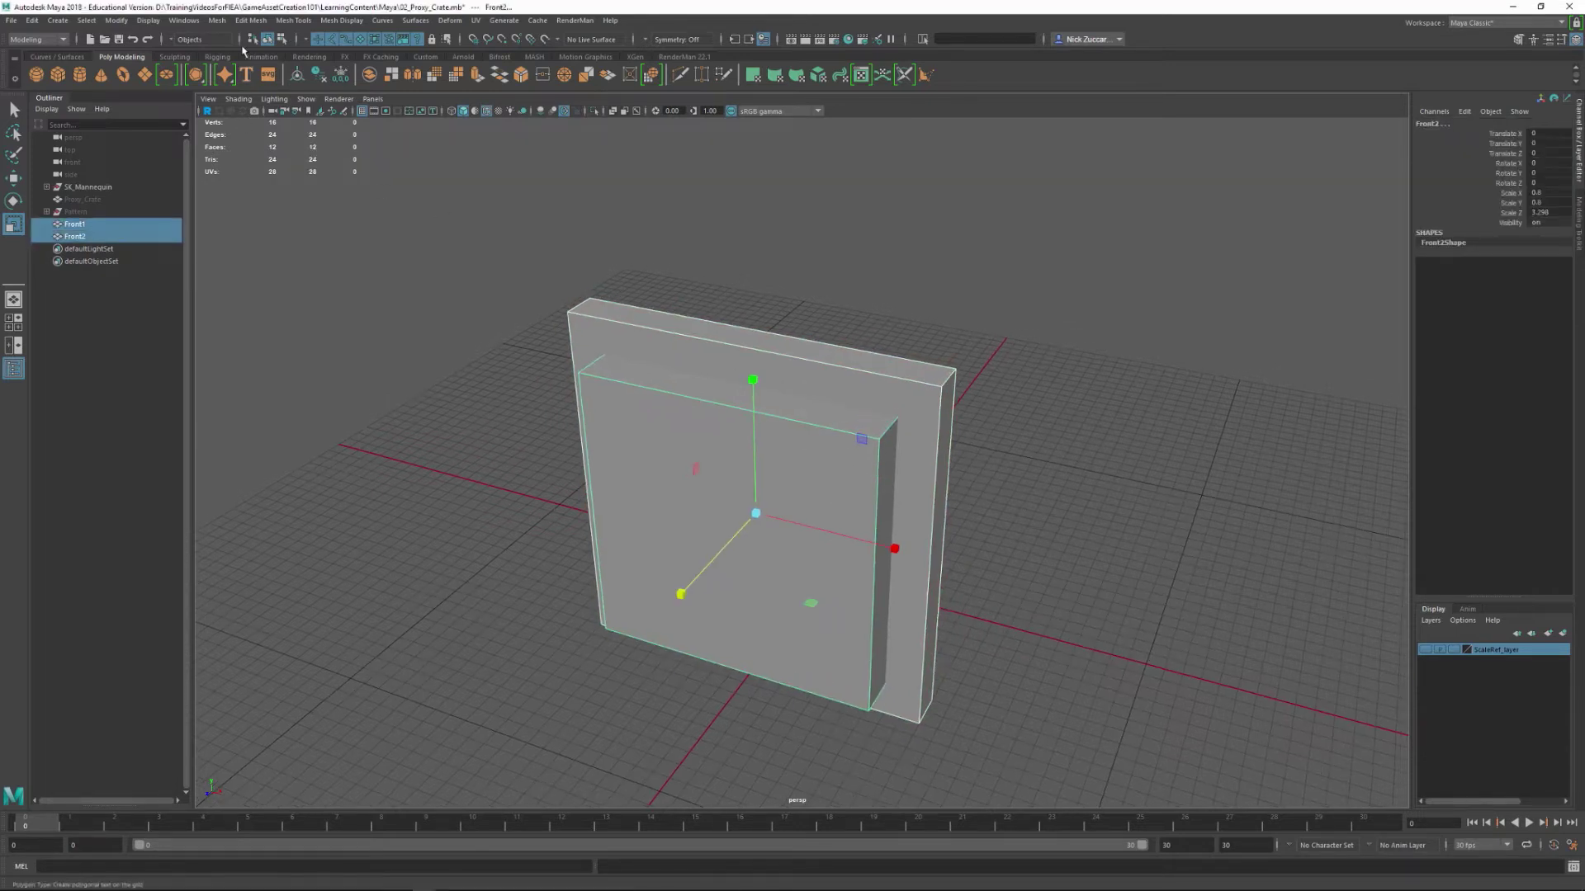
{"action": "left_click", "coordinate": [217, 21]}
{"action": "mouse_move", "coordinate": [235, 52]}
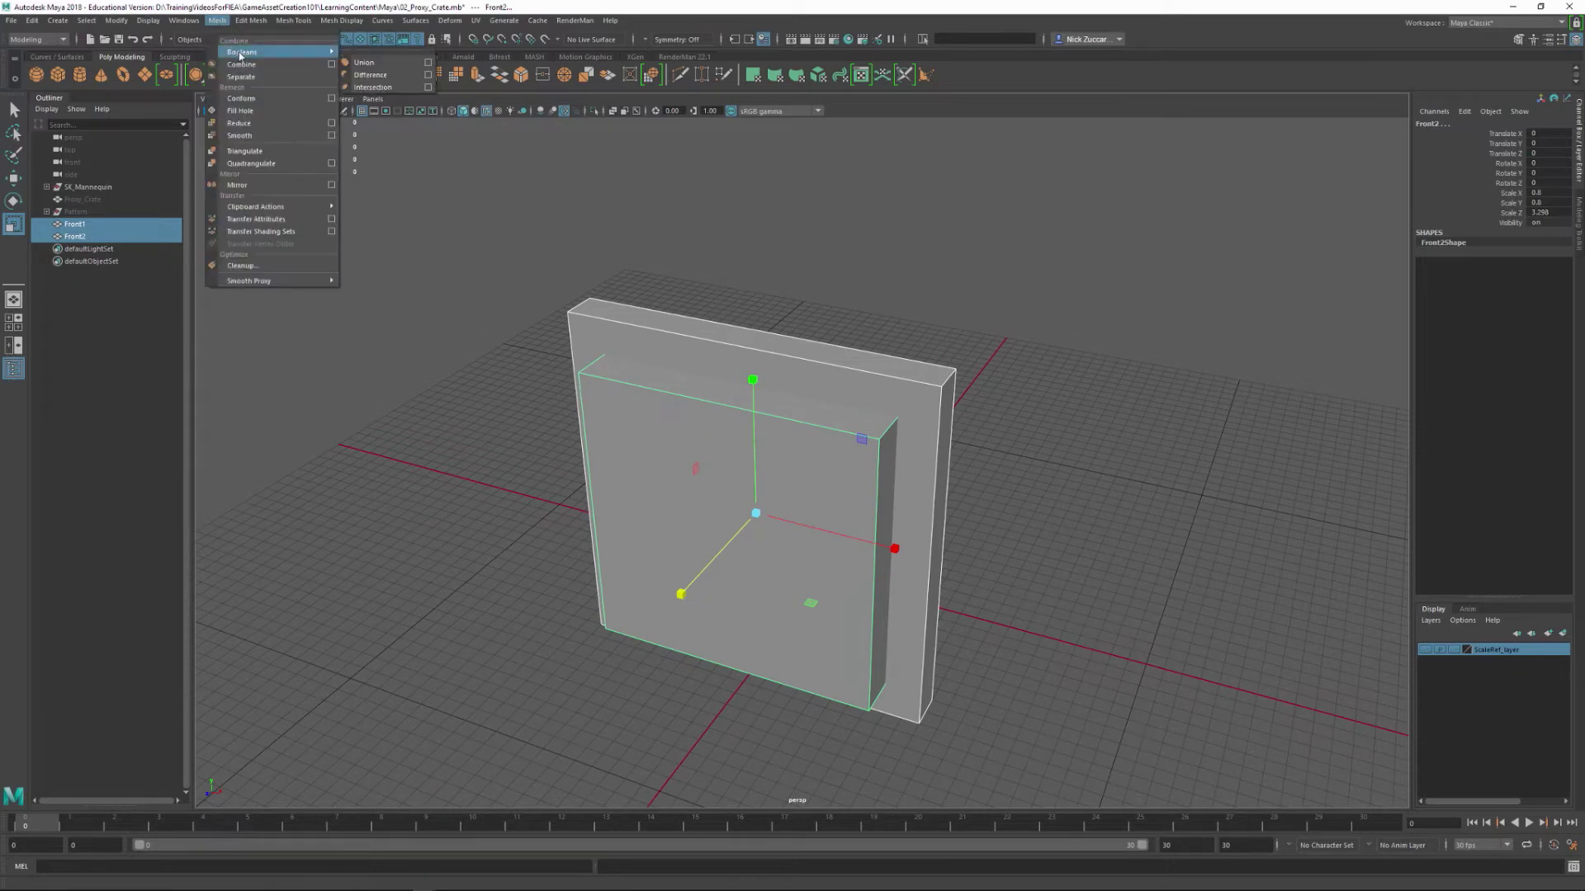
{"action": "left_click", "coordinate": [393, 77]}
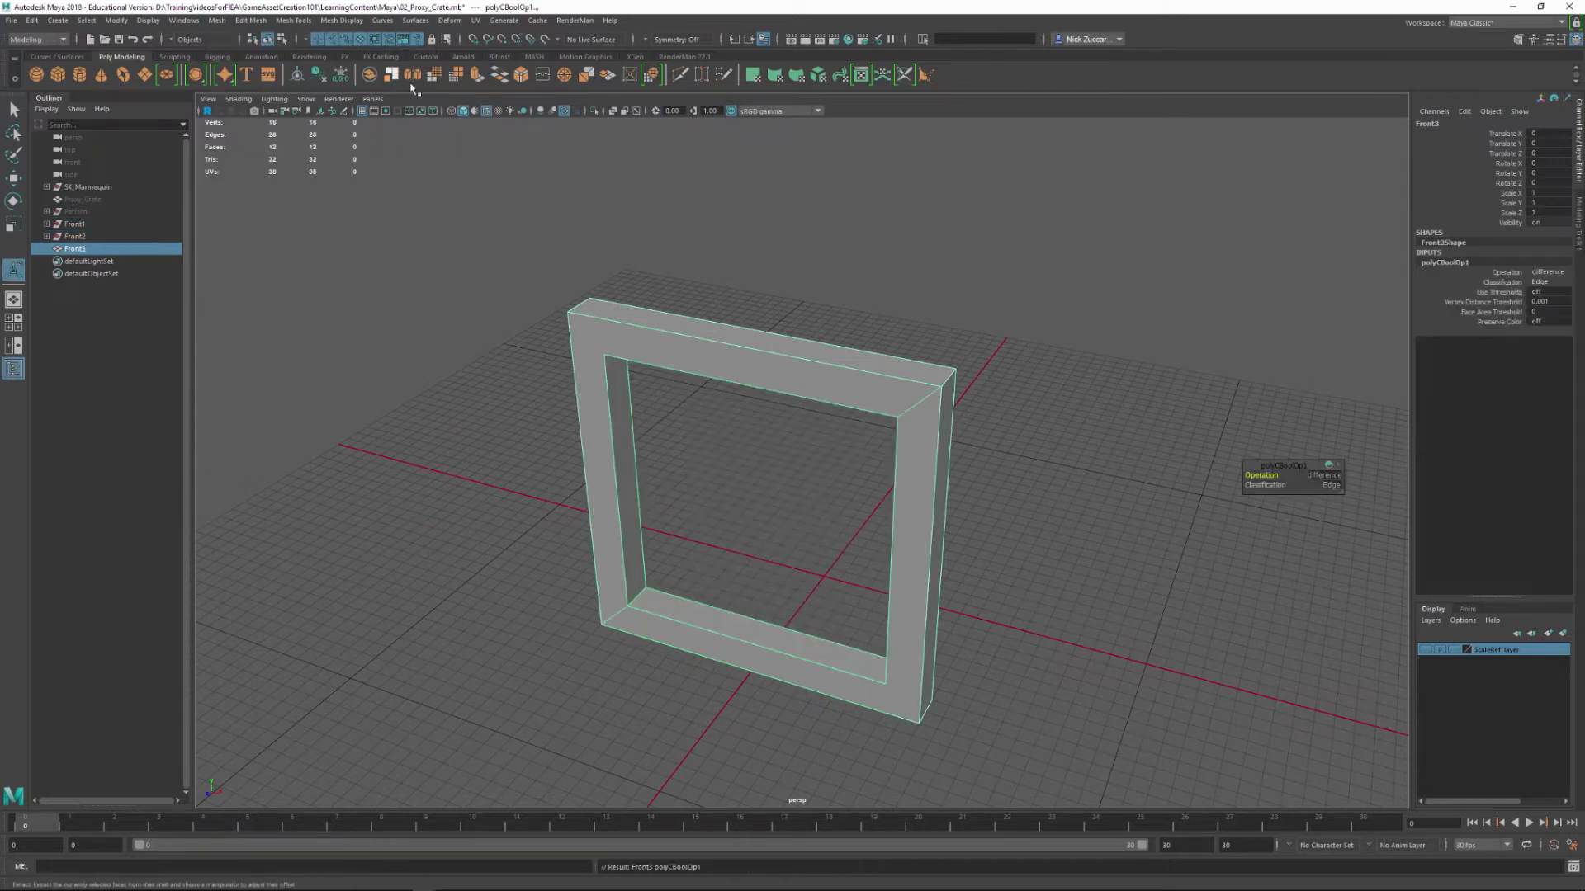
- Examine the hollow frame from several angles, including its corner edges and the remaining Boolean history
{"action": "left_click_drag", "start_coordinate": [991, 542], "coordinate": [1071, 495], "text": "alt"}
{"action": "left_click", "coordinate": [1071, 495]}
{"action": "left_click", "coordinate": [957, 438]}
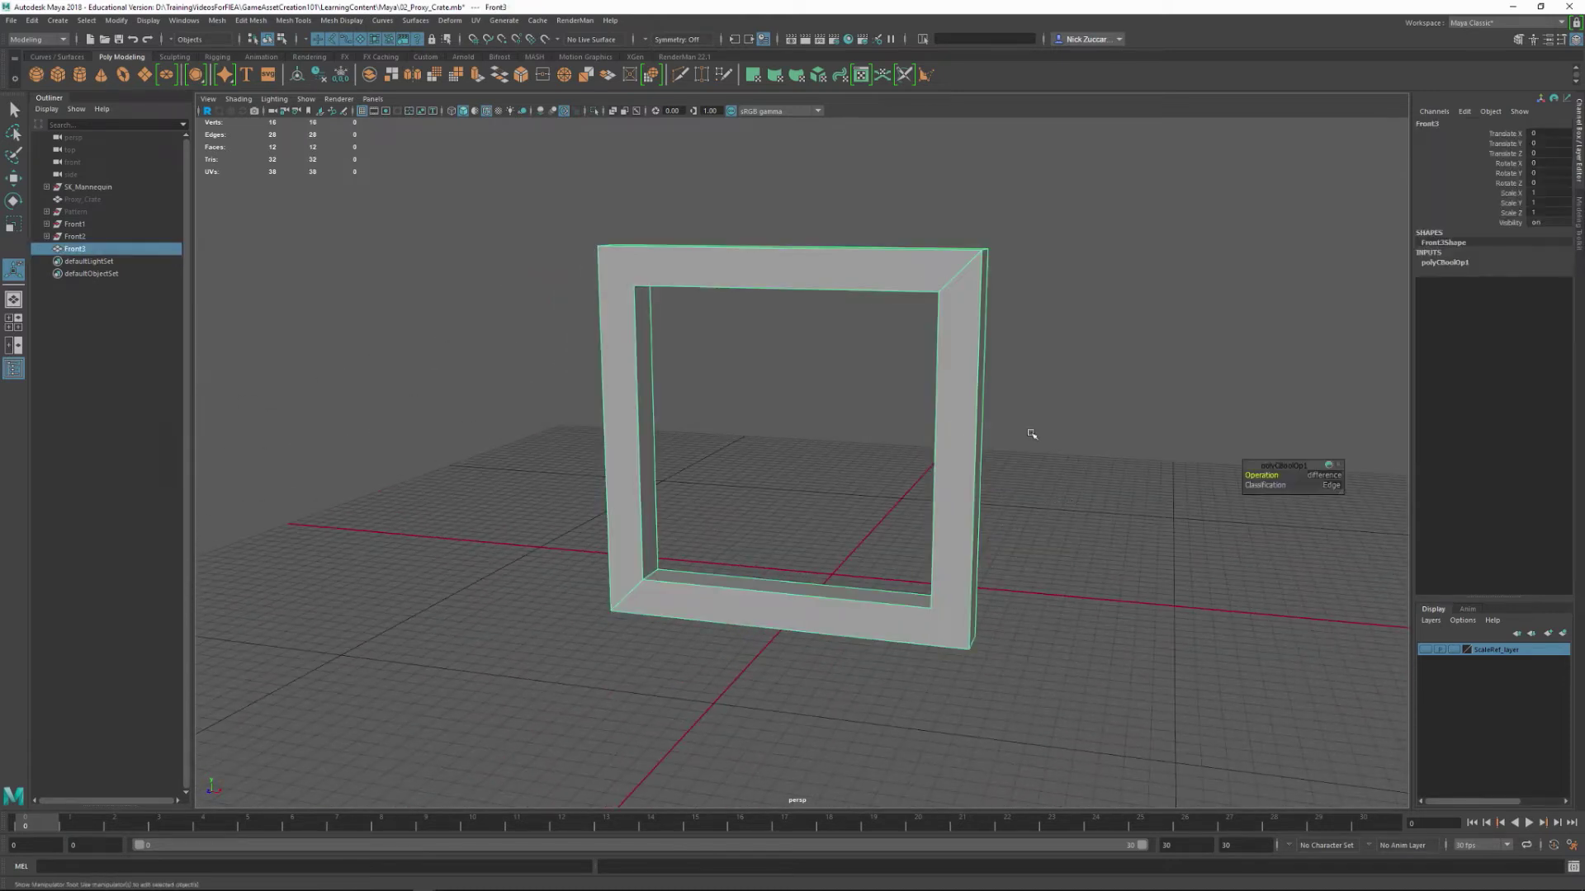
{"action": "left_click_drag", "start_coordinate": [1029, 435], "coordinate": [975, 498], "text": "alt"}
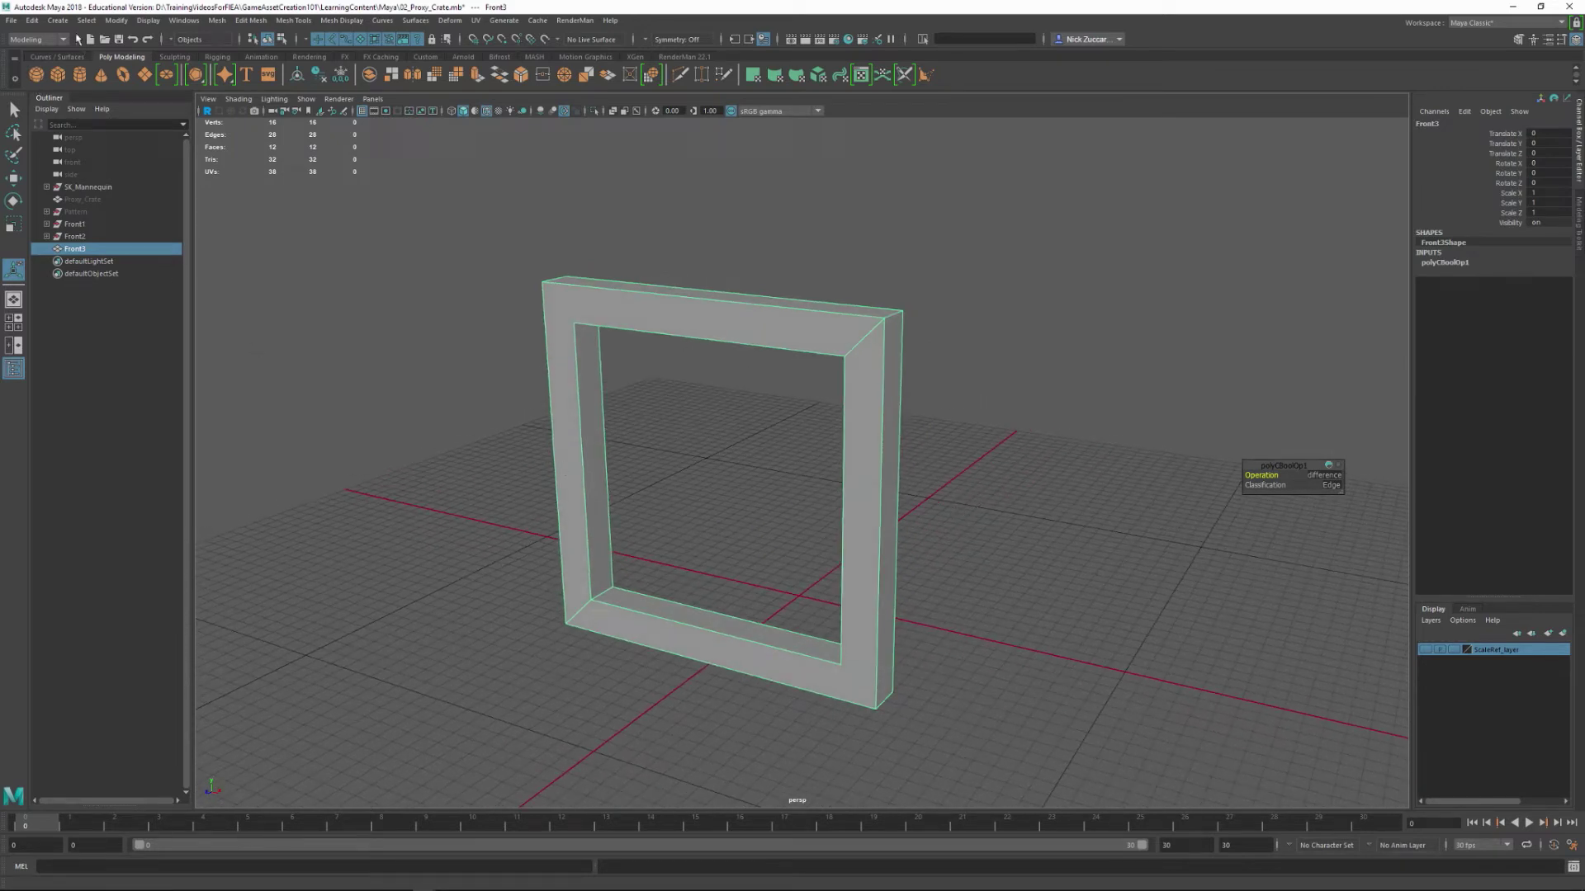
{"action": "left_click", "coordinate": [31, 20]}
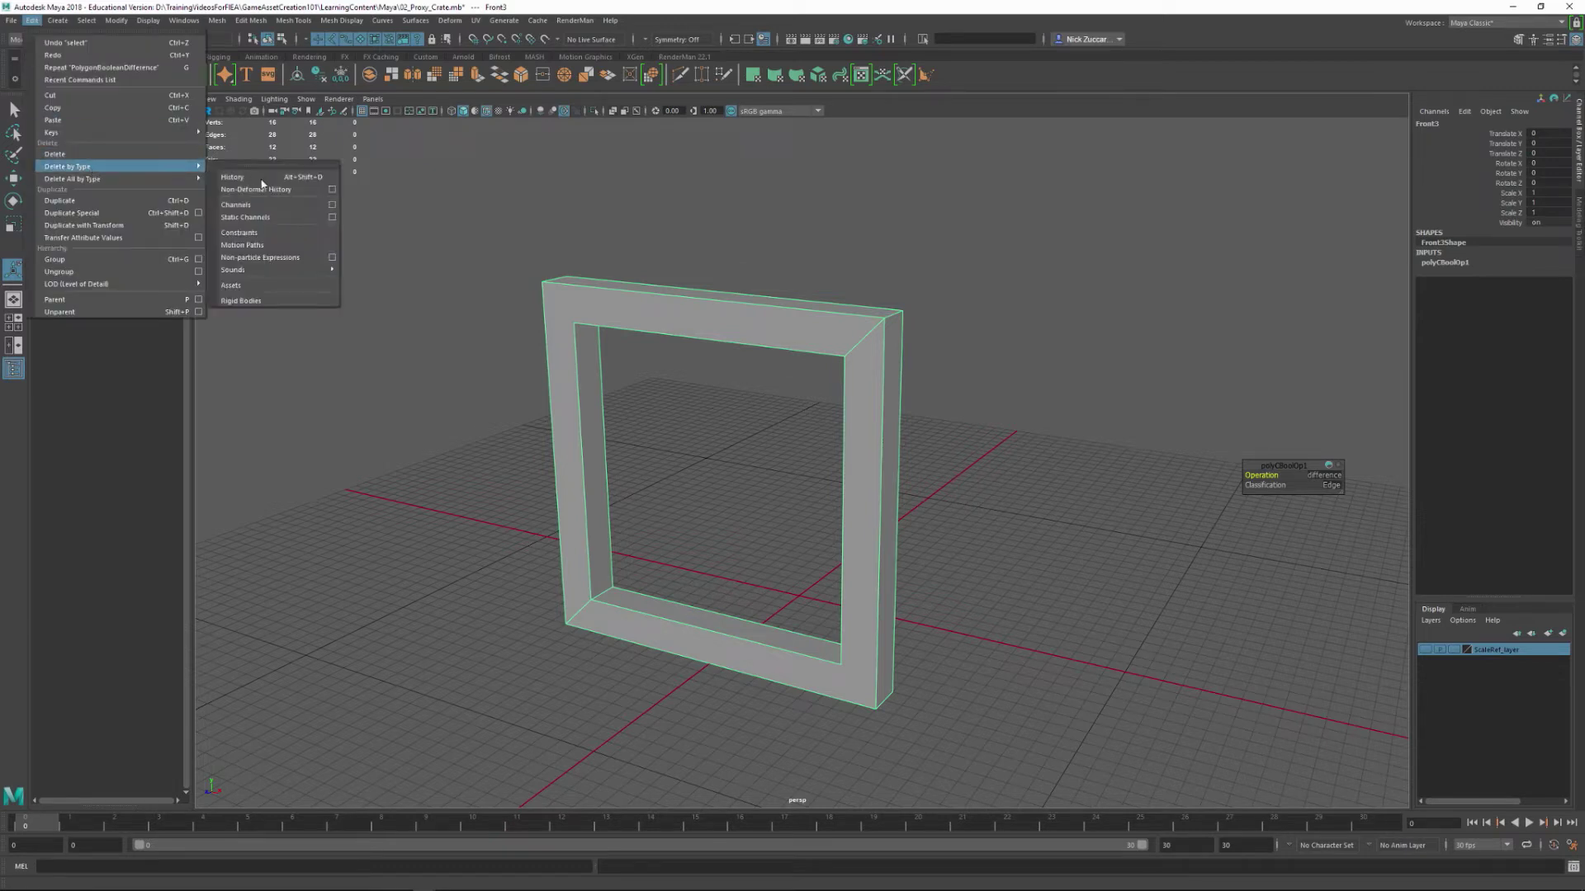
{"action": "left_click", "coordinate": [777, 17]}
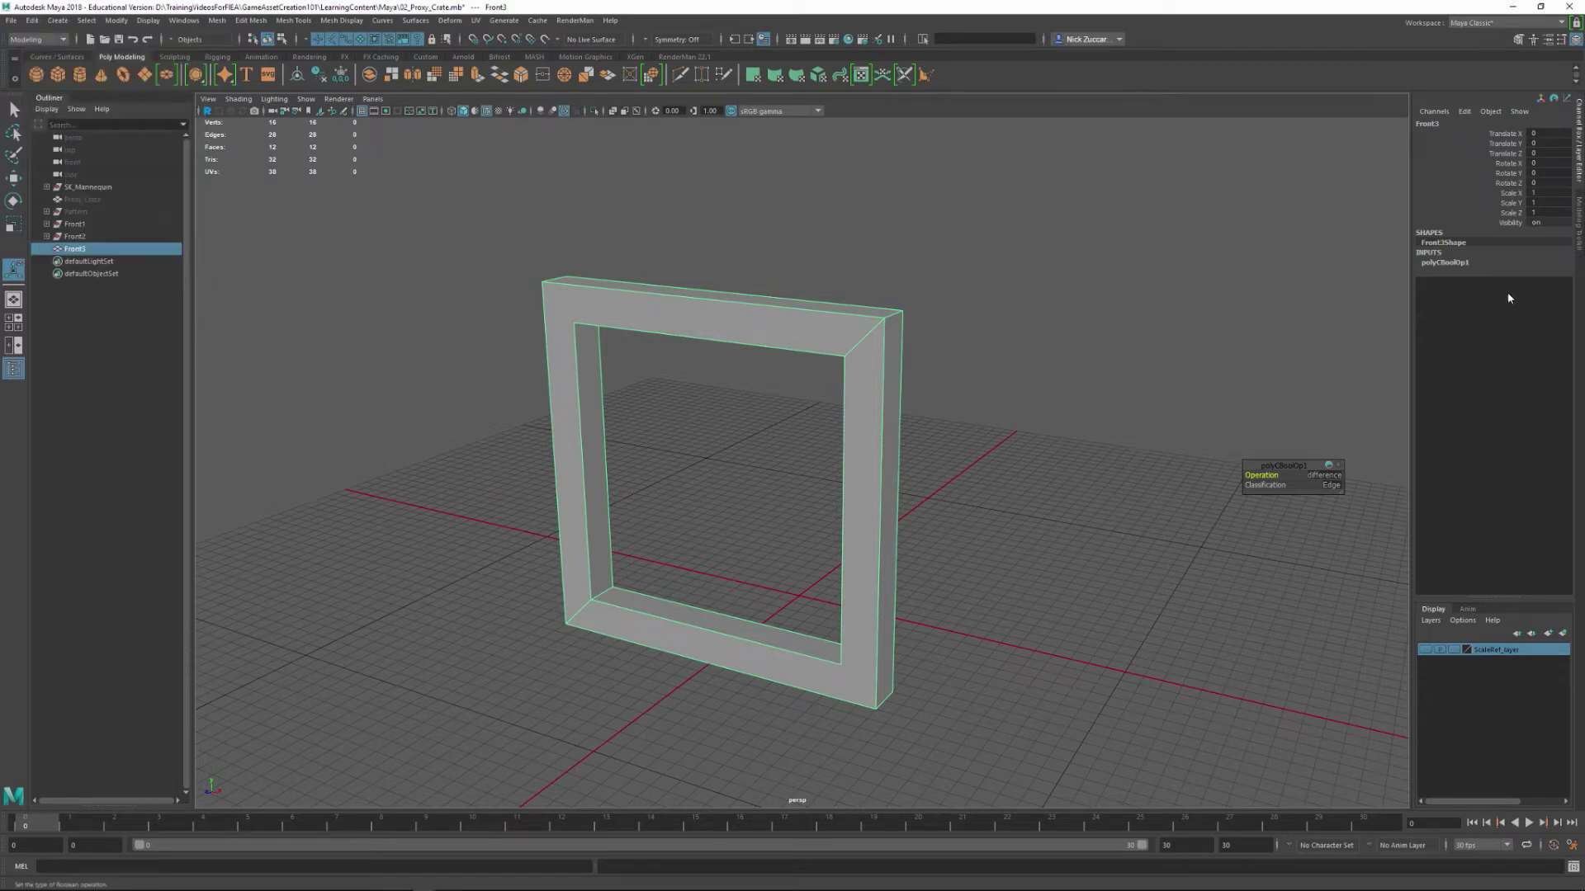
{"action": "left_click_drag", "start_coordinate": [1079, 490], "coordinate": [1030, 454], "text": "alt"}
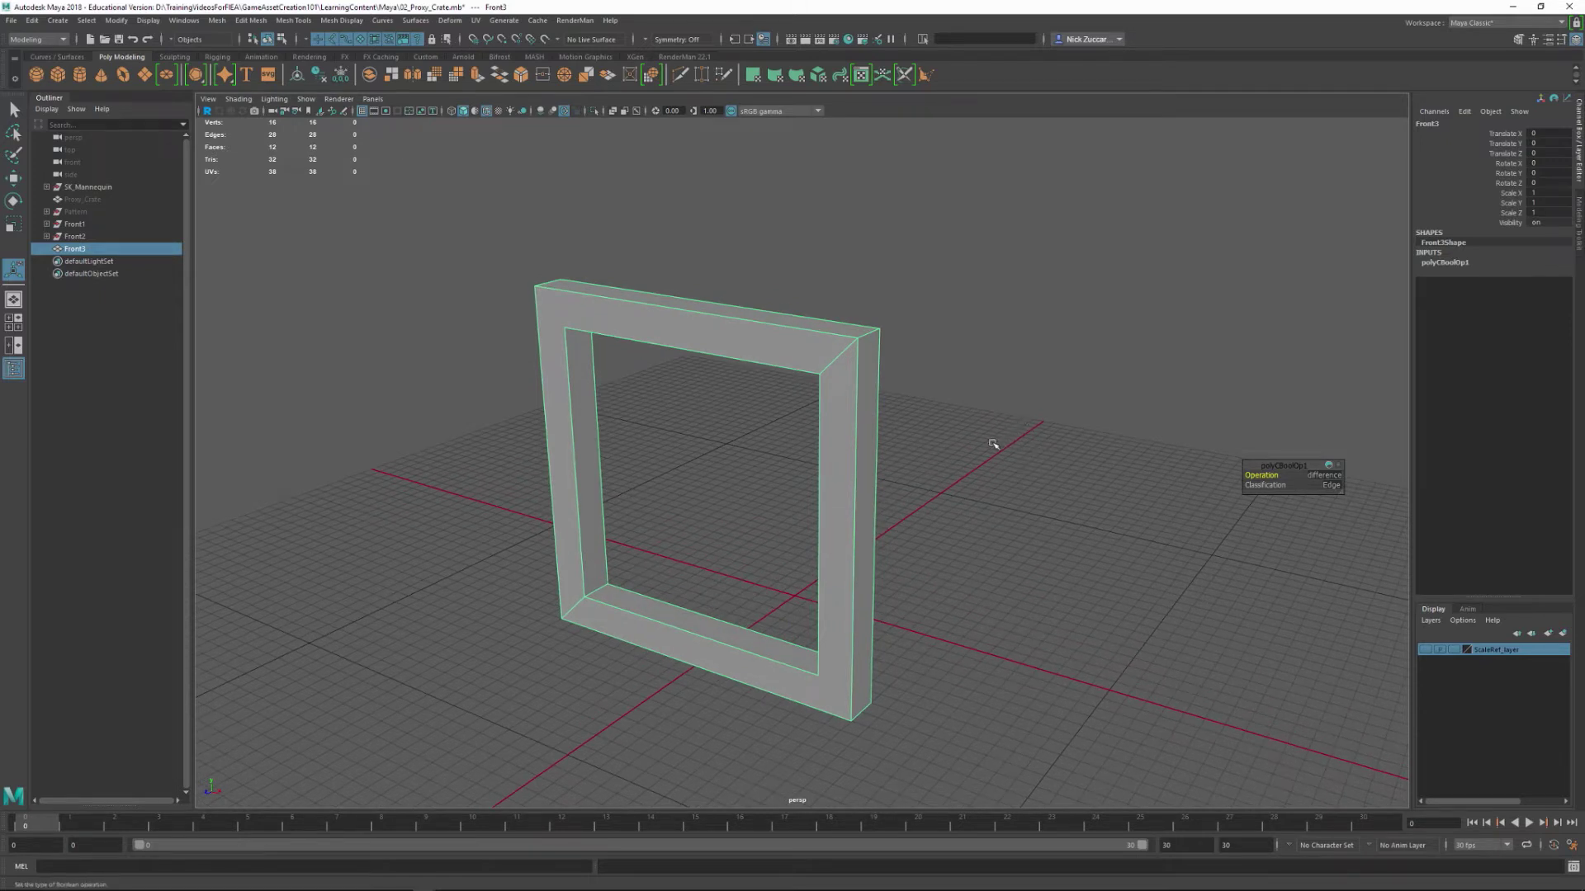
{"action": "left_click_drag", "start_coordinate": [940, 554], "coordinate": [686, 560], "text": "alt"}
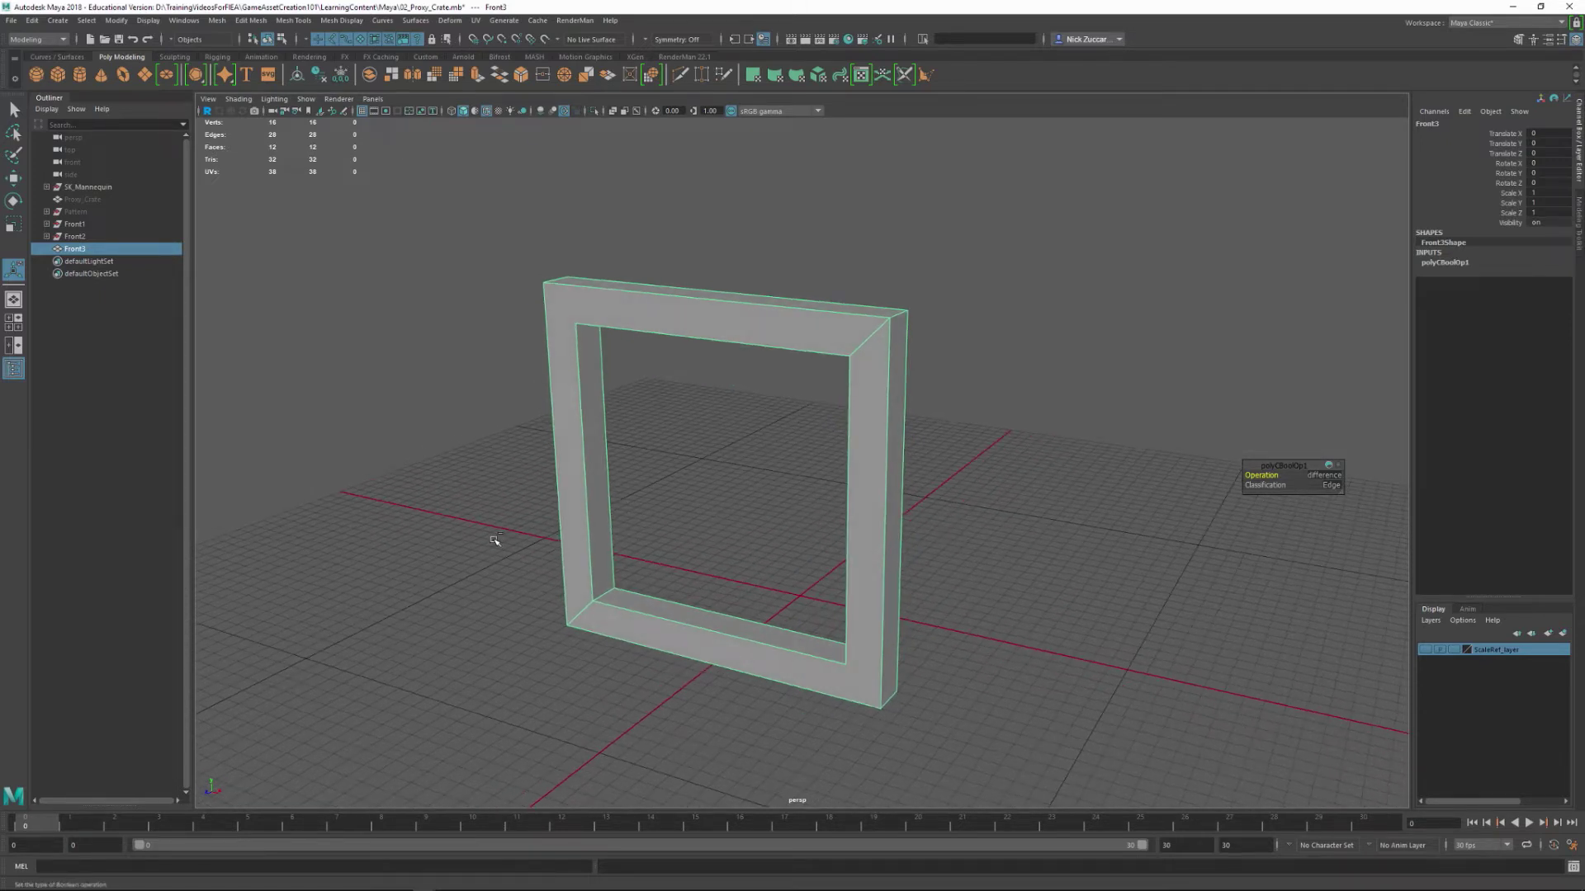
- Undo the Boolean Difference on the two panels
{"action": "key", "text": "ctrl+z"}
{"action": "key", "text": "shift+z"}
{"action": "key", "text": "ctrl+z"}
{"action": "key", "text": "ctrl+z"}
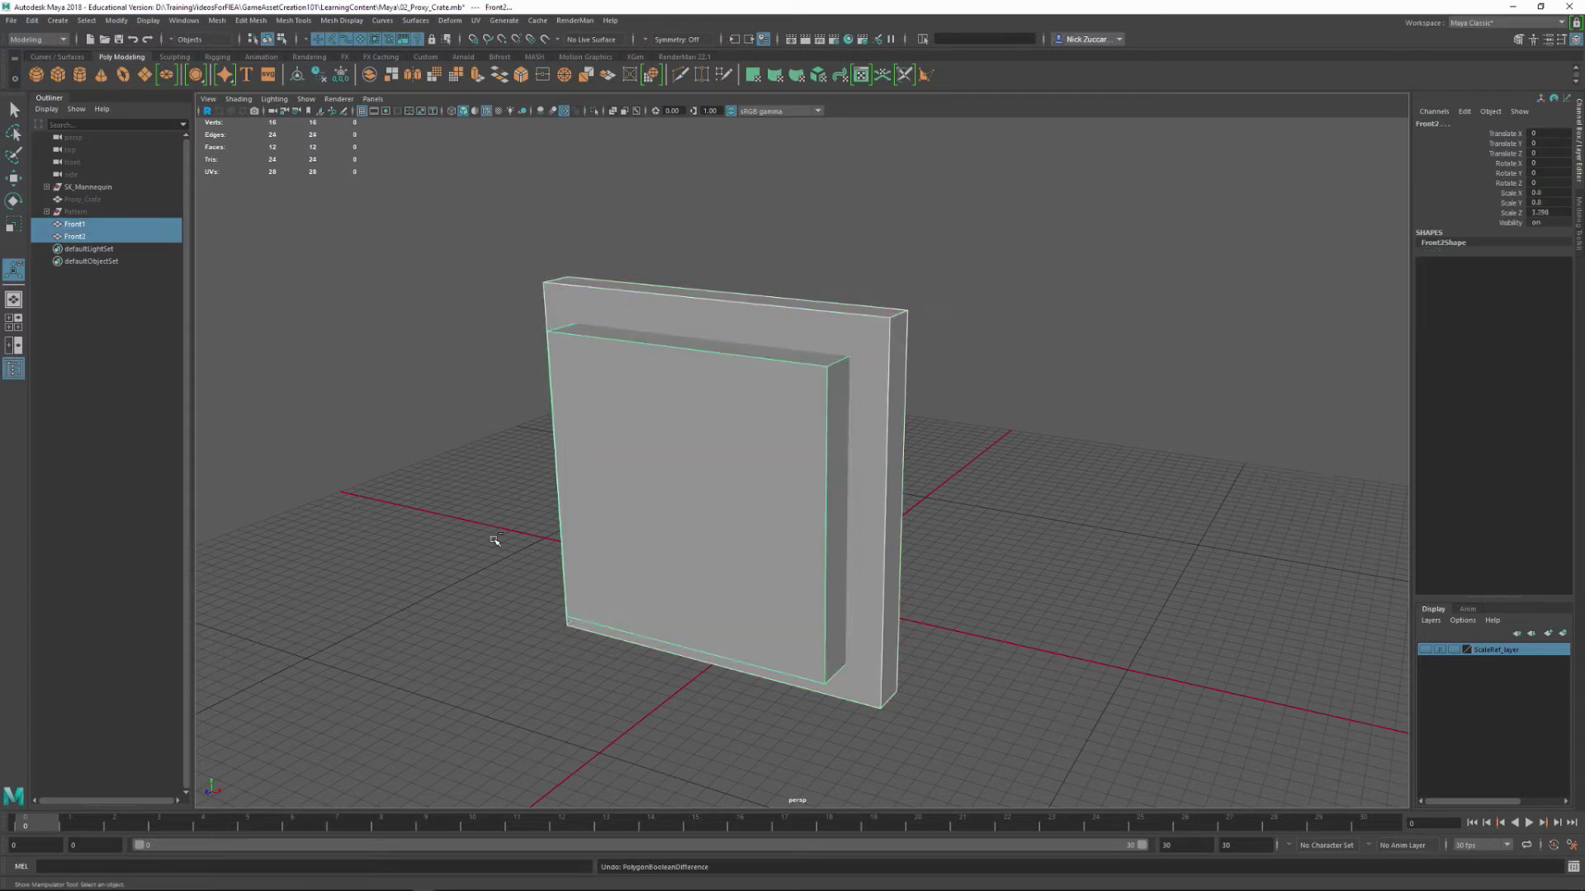
- Duplicate the inner panel Front2 and hide the duplicate as a spare
{"action": "left_click", "coordinate": [368, 381]}
{"action": "left_click", "coordinate": [78, 237]}
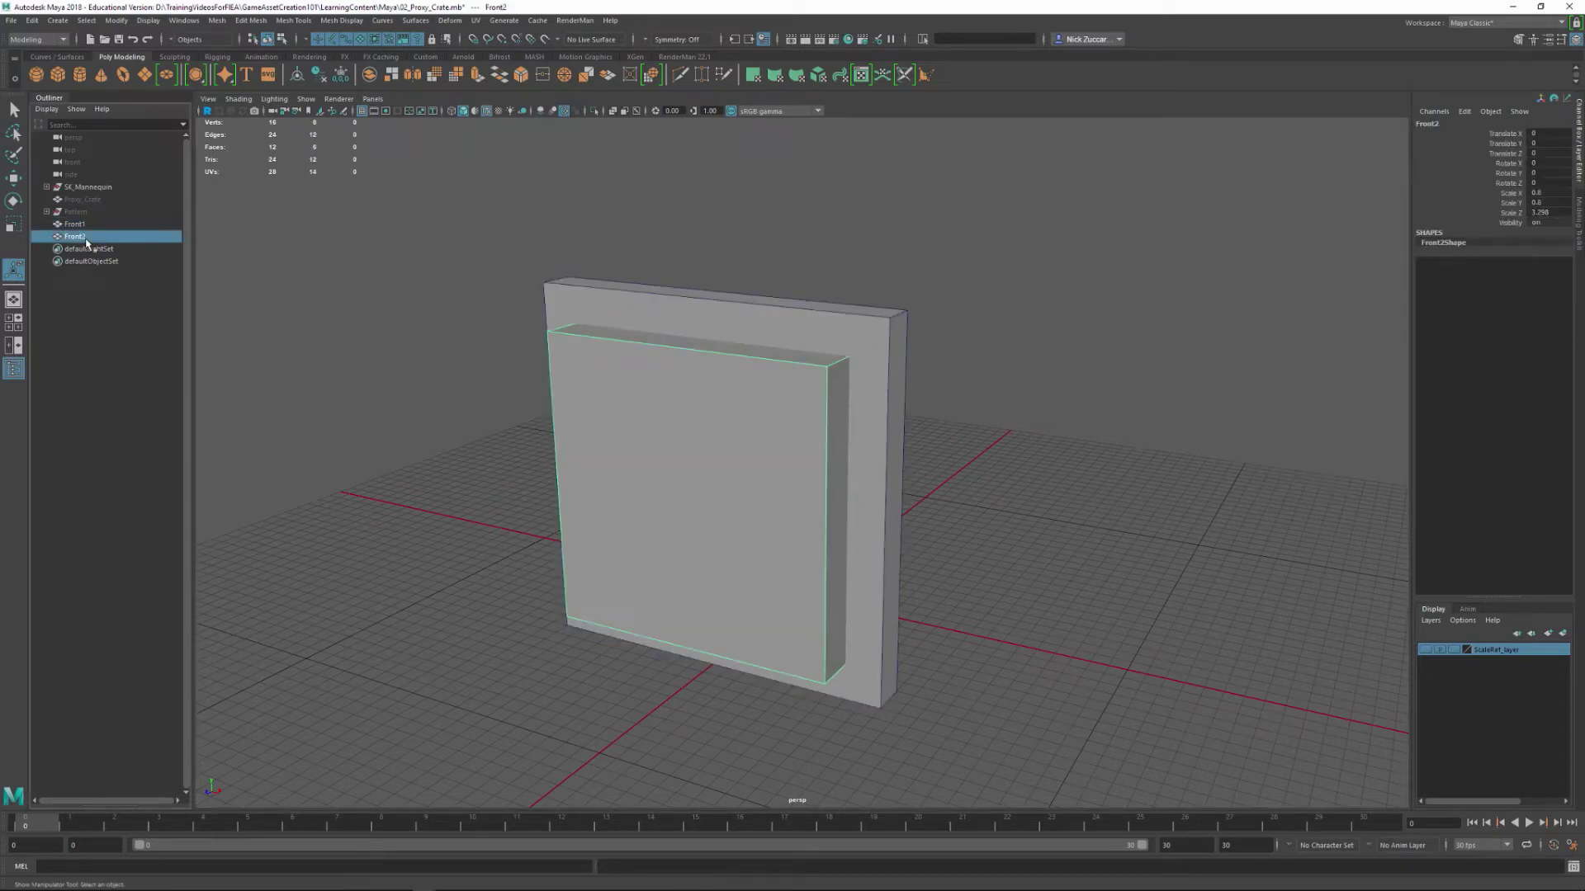
{"action": "key", "text": "ctrl+d"}
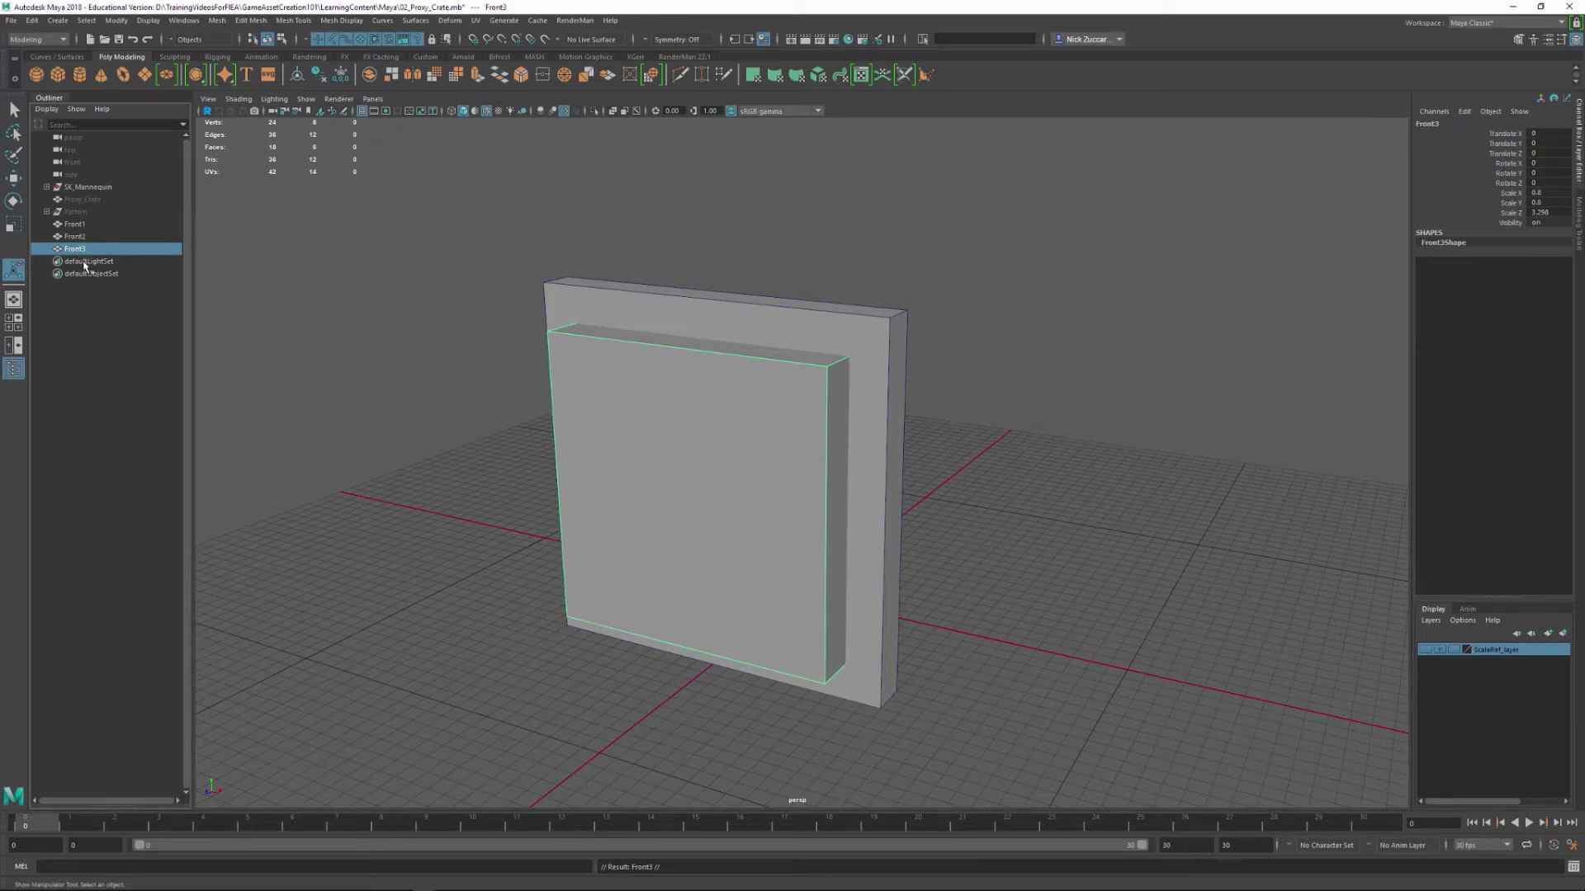
{"action": "key", "text": "ctrl+h"}
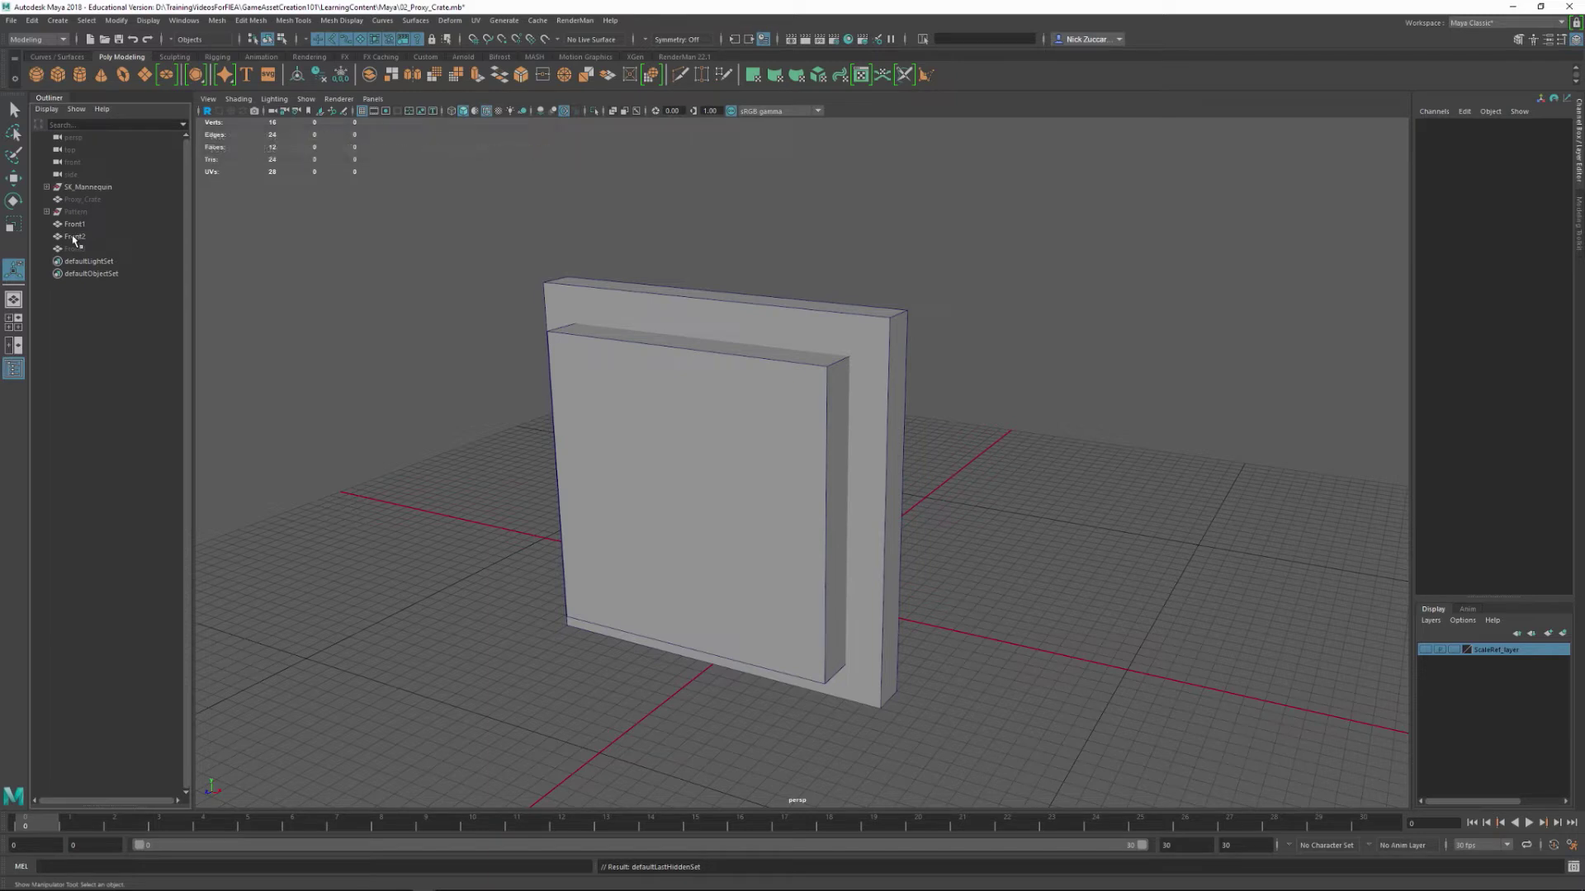
- Select Front1 and Front2, in that order, and apply a Boolean Difference to cut an open frame
{"action": "left_click", "coordinate": [76, 224]}
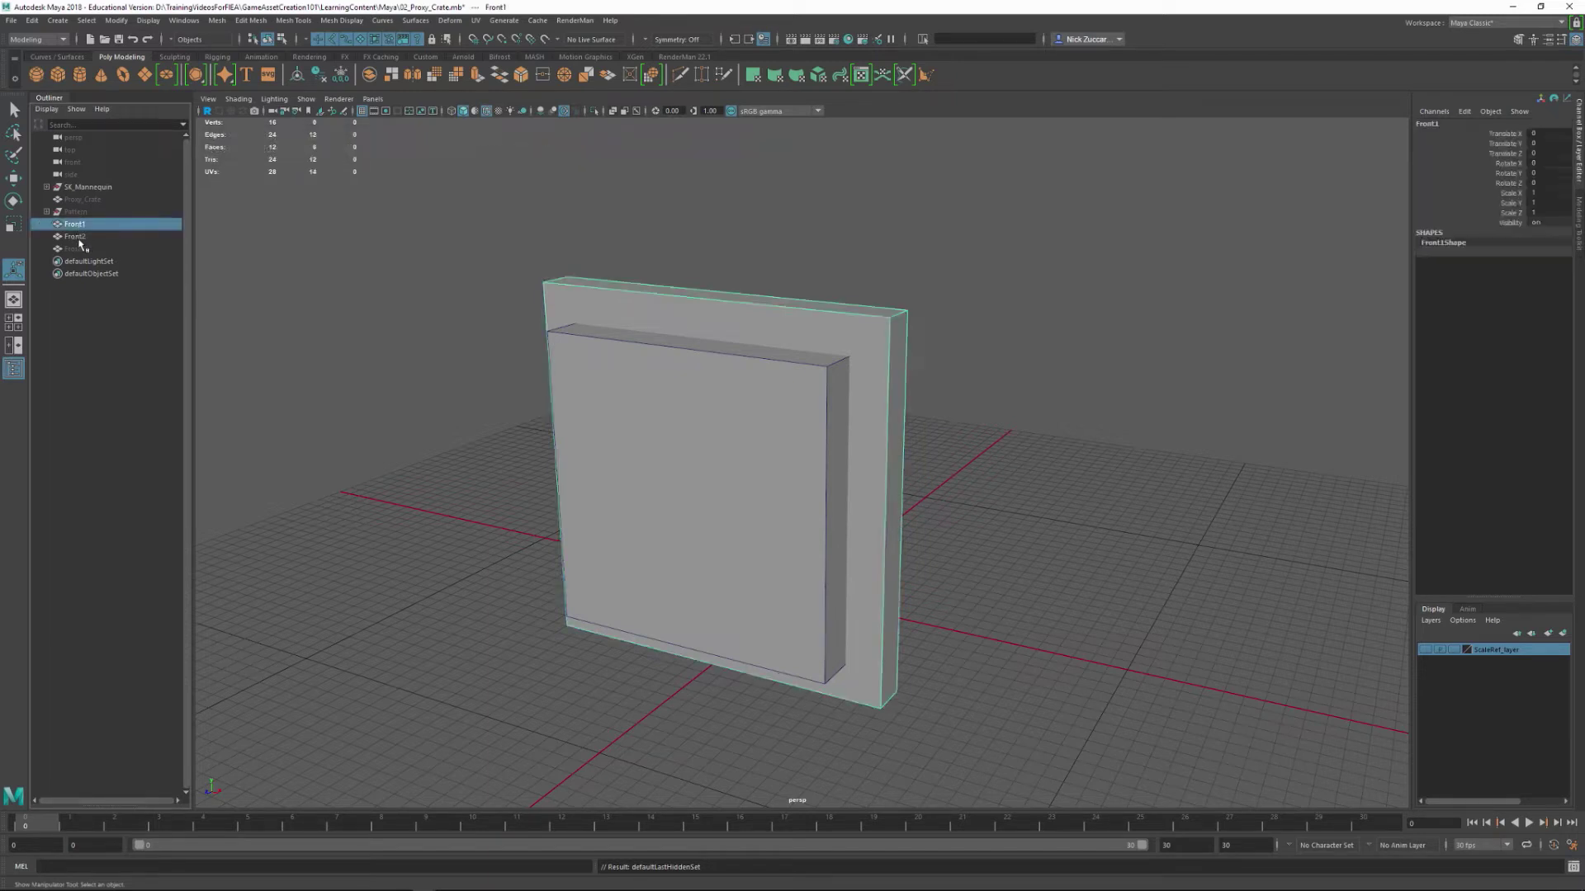
{"action": "left_click", "coordinate": [73, 237], "text": "shift"}
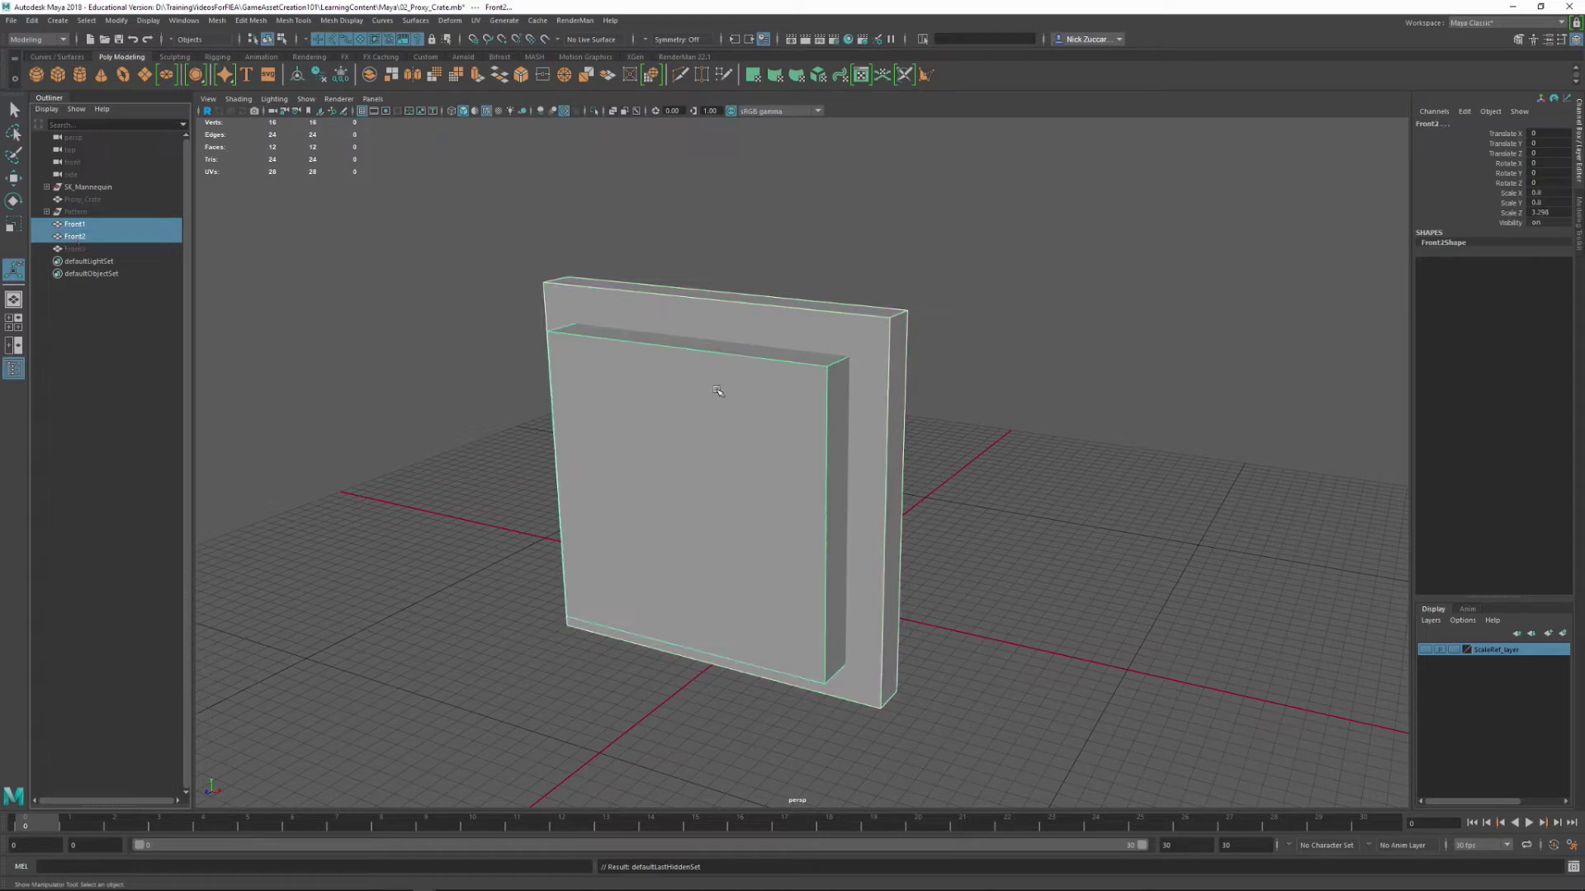
{"action": "left_click", "coordinate": [216, 20]}
{"action": "mouse_move", "coordinate": [264, 49]}
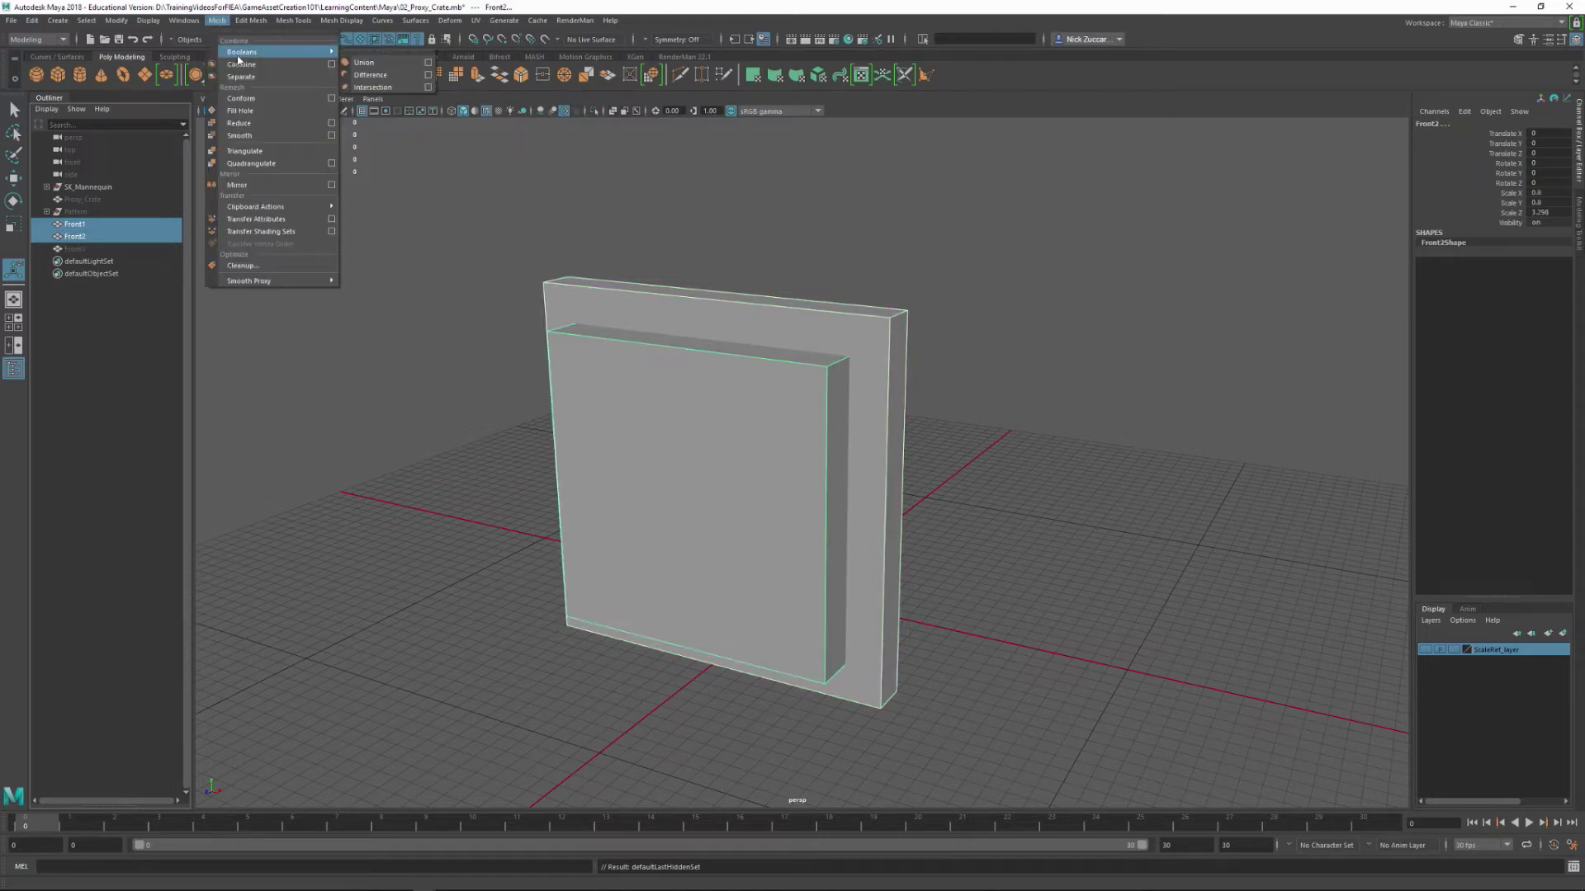
{"action": "left_click", "coordinate": [379, 74]}
{"action": "left_click", "coordinate": [875, 244]}
{"action": "left_click", "coordinate": [871, 384]}
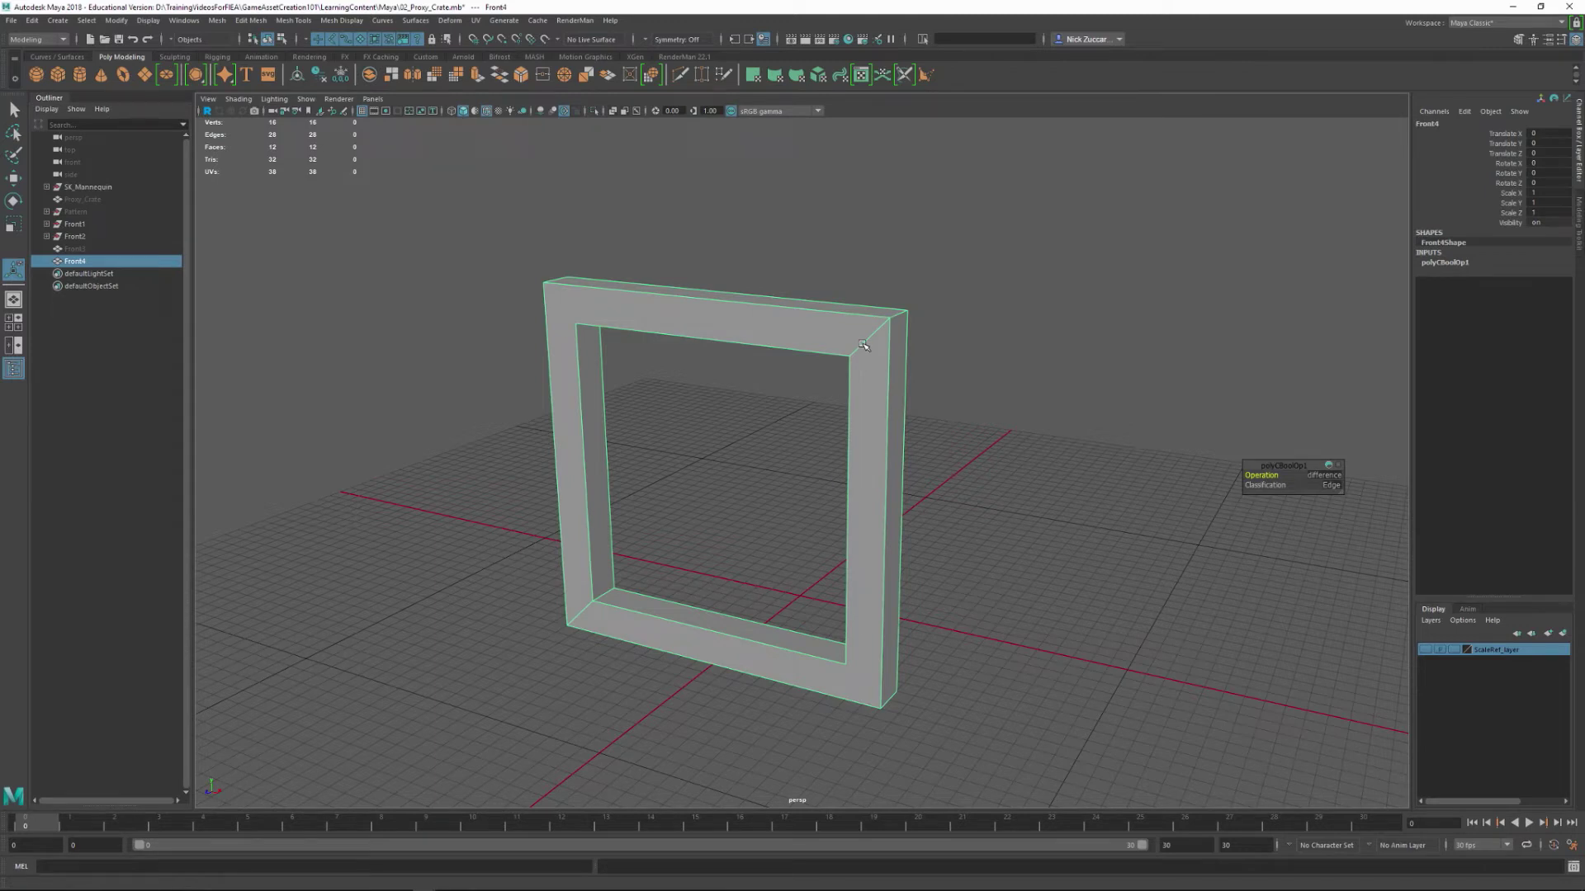
- Delete the construction history of the new frame
{"action": "key", "text": "alt+shift+d"}
{"action": "left_click", "coordinate": [988, 363]}
{"action": "left_click", "coordinate": [795, 338]}
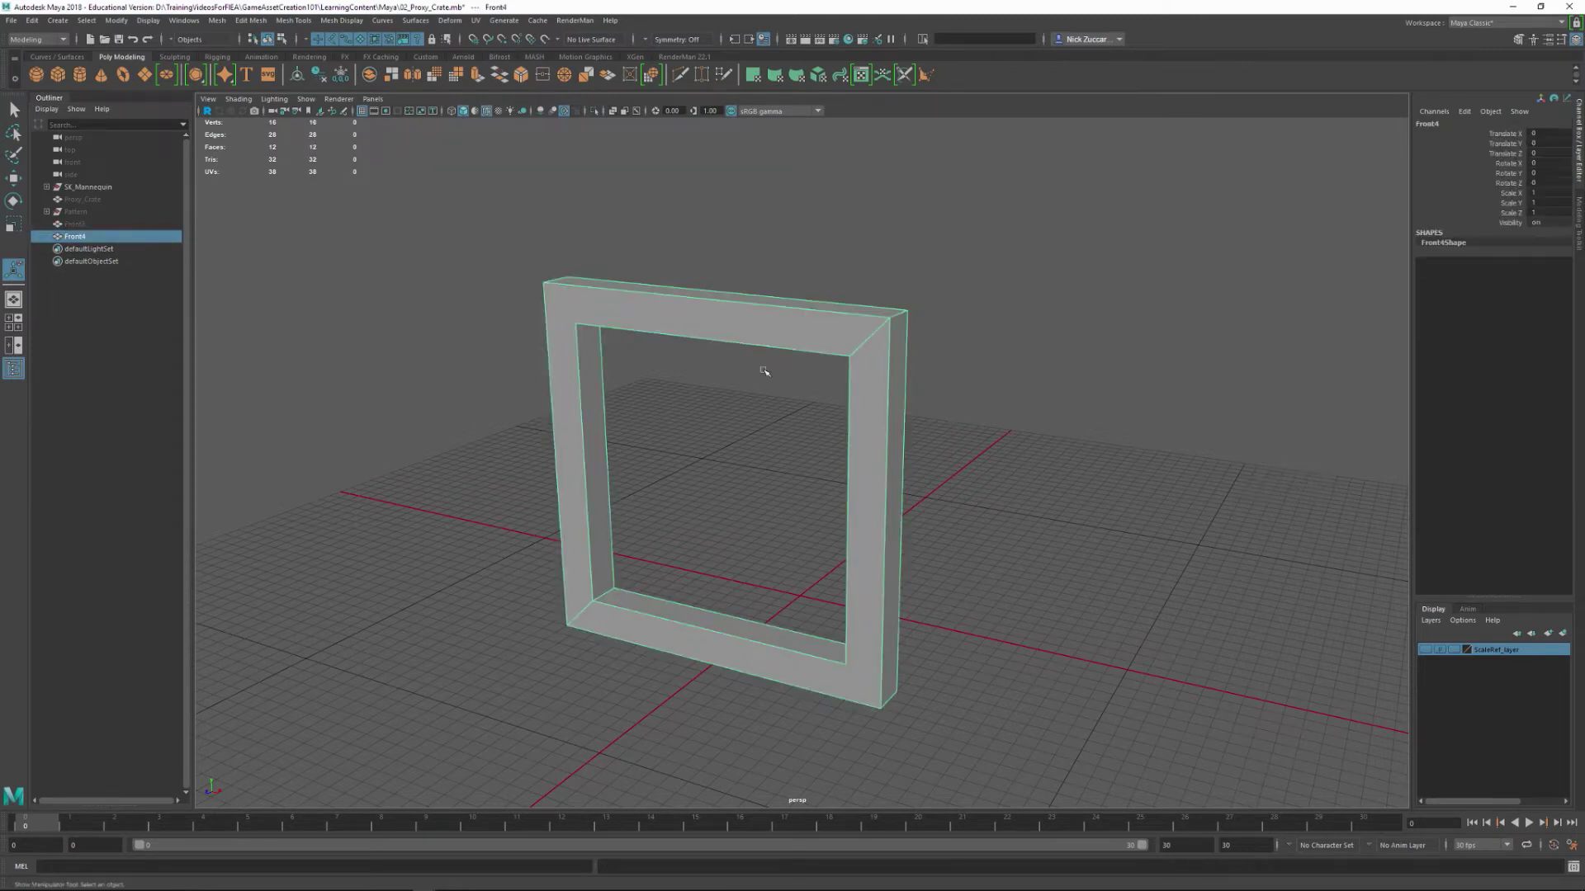
{"action": "middle_click_drag", "start_coordinate": [600, 396], "coordinate": [588, 390], "text": "alt"}
{"action": "left_click_drag", "start_coordinate": [587, 390], "coordinate": [661, 462], "text": "alt"}
{"action": "left_click_drag", "start_coordinate": [526, 312], "coordinate": [636, 376], "text": "alt"}
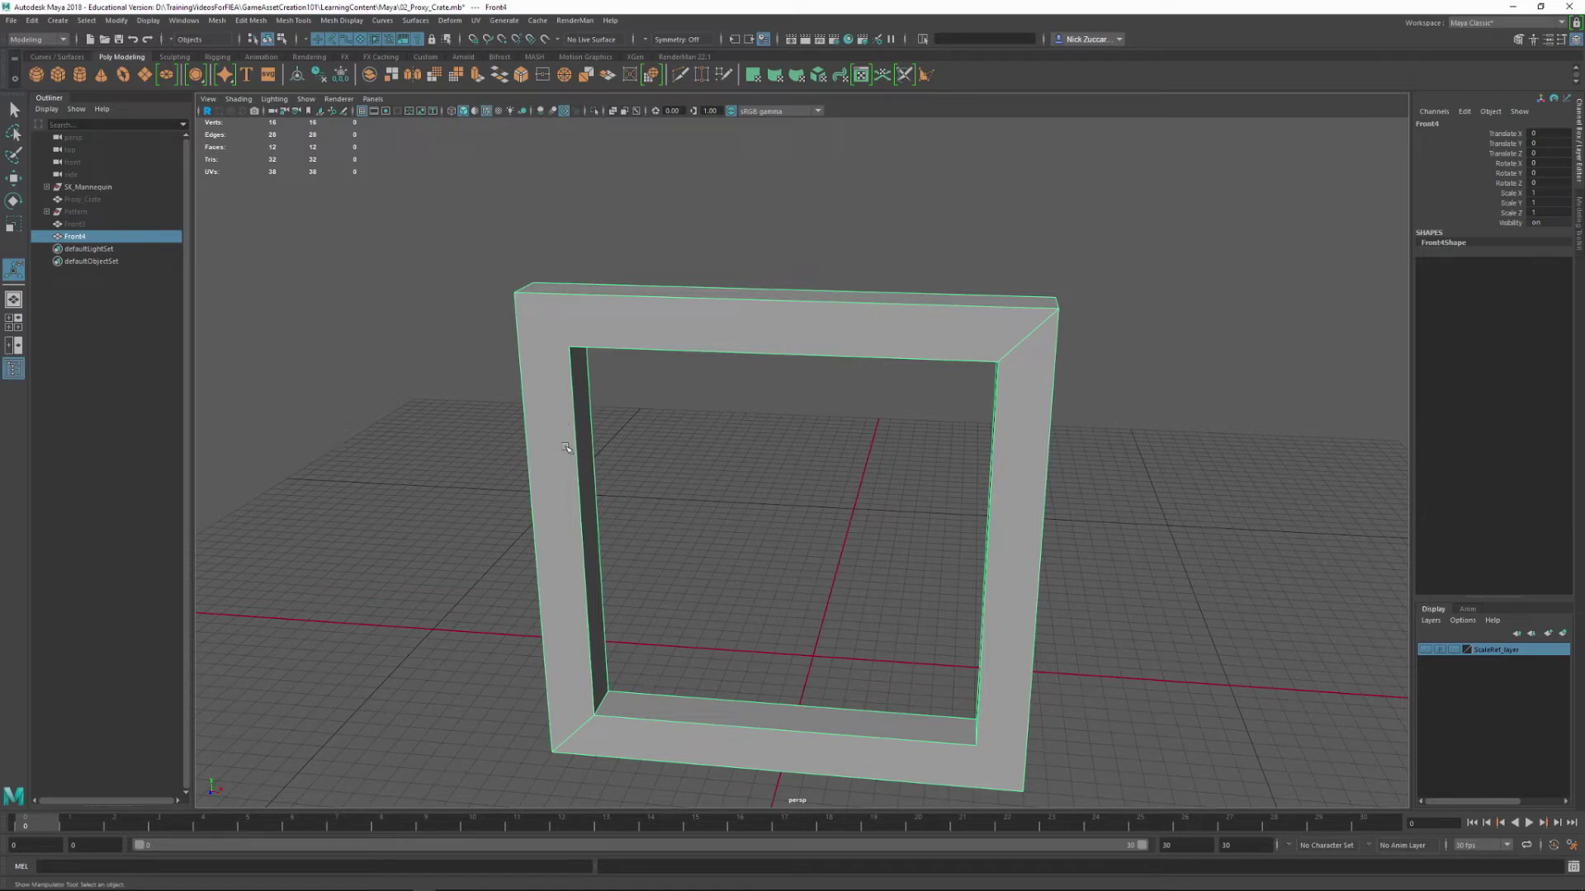
- Open the Modeling Toolkit and start a Multi-Cut at the upper-left inner corner of the frame's front face
{"action": "right_click_drag", "start_coordinate": [567, 430], "coordinate": [582, 385]}
{"action": "key", "text": "q"}
{"action": "left_click", "coordinate": [1516, 39]}
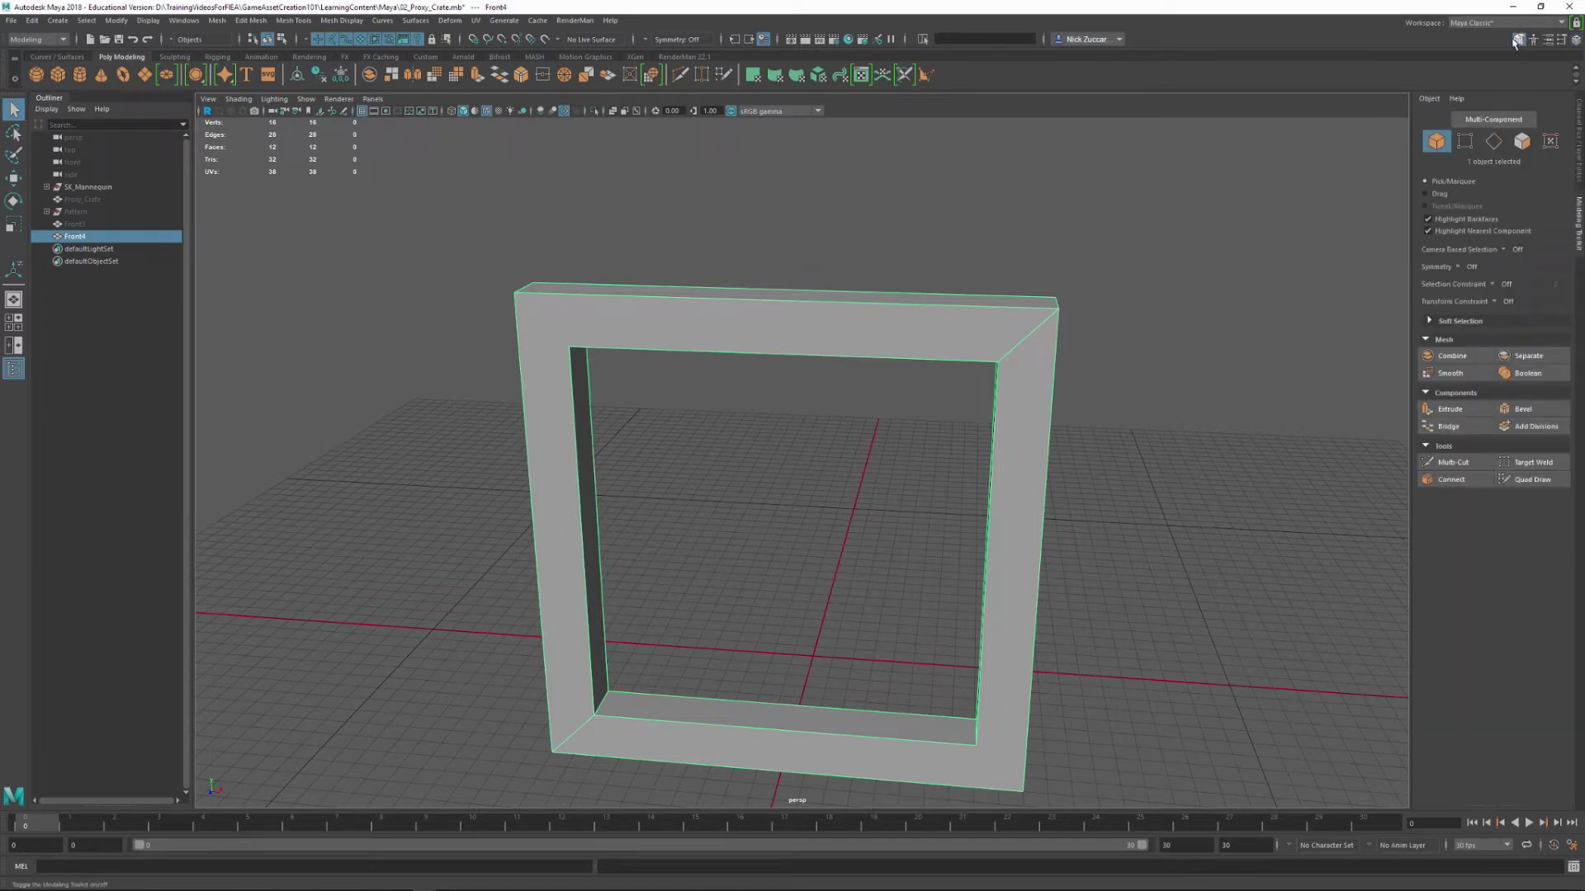
{"action": "left_click", "coordinate": [1451, 462]}
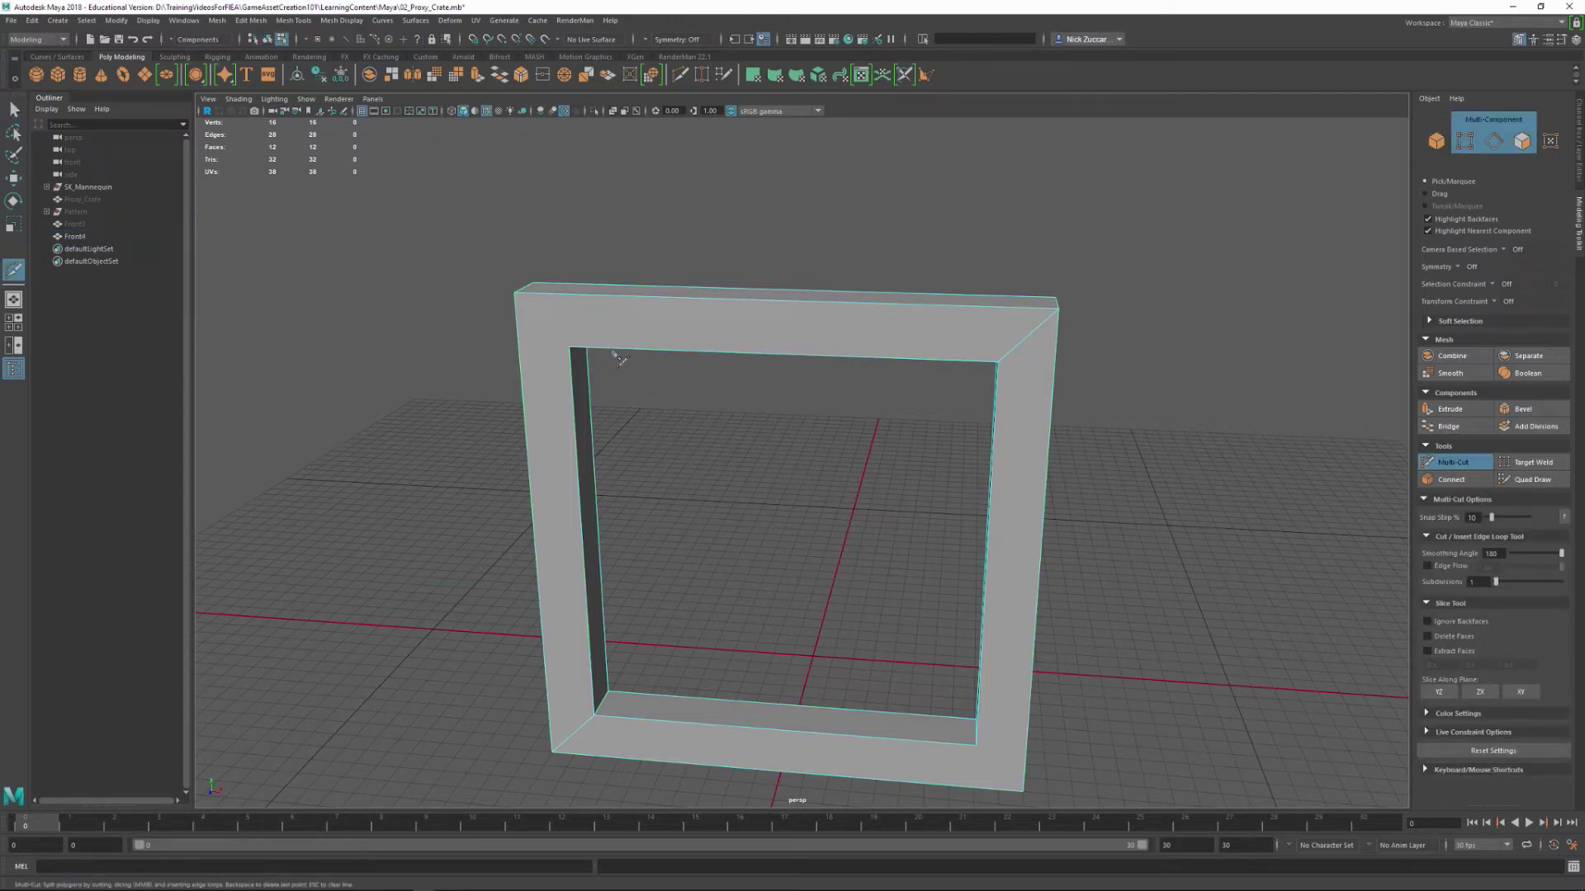
{"action": "scroll", "coordinate": [621, 361], "scroll_direction": "up", "scroll_amount": 5}
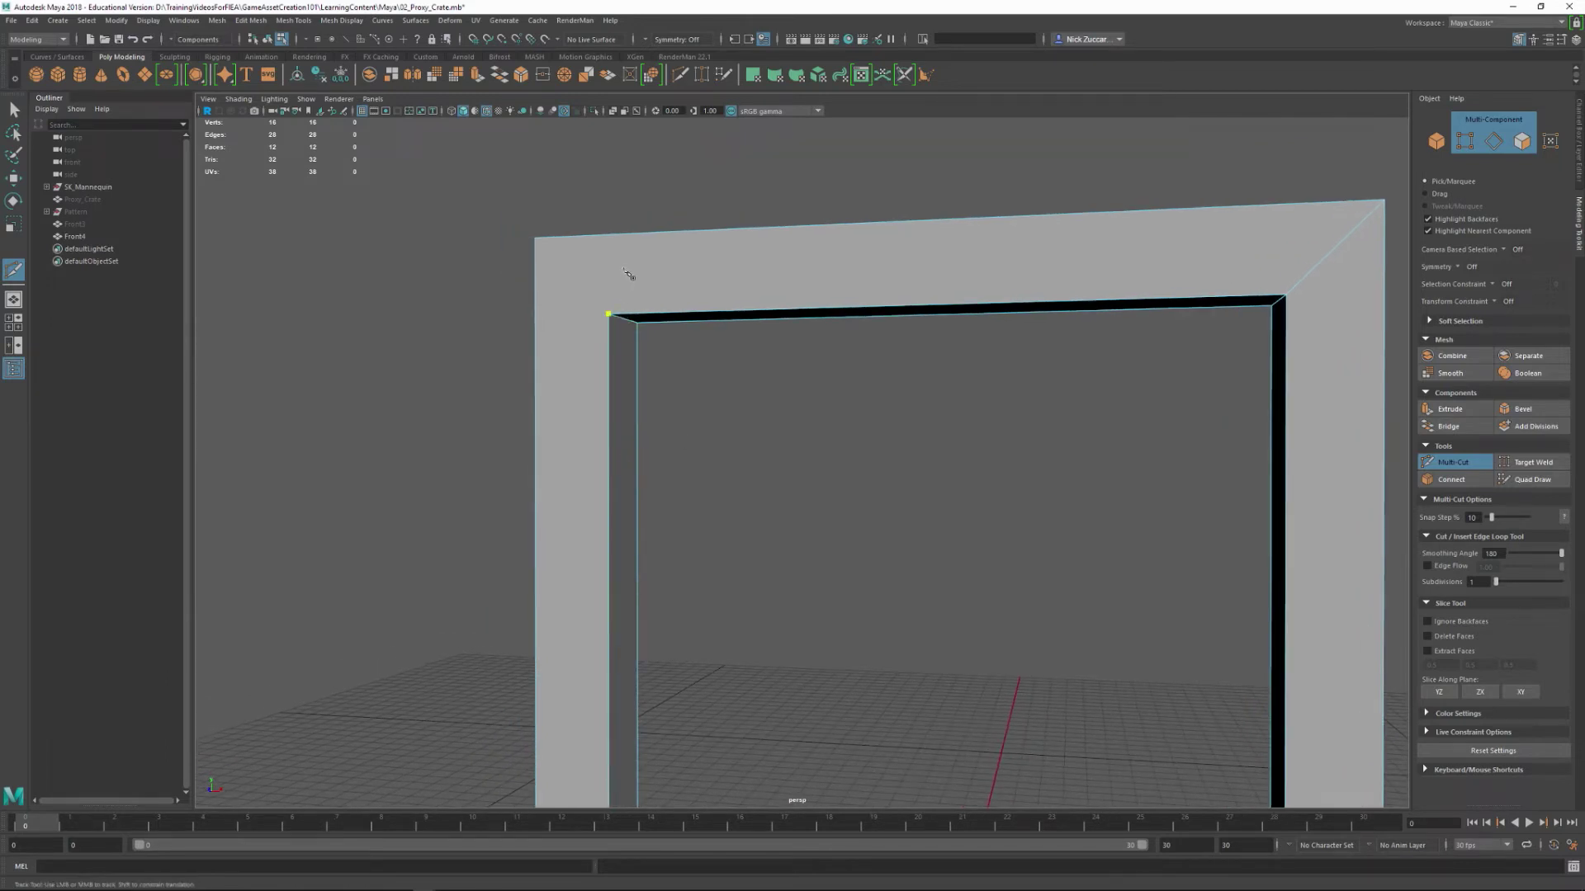
{"action": "left_click_drag", "start_coordinate": [627, 275], "coordinate": [648, 400], "text": "alt"}
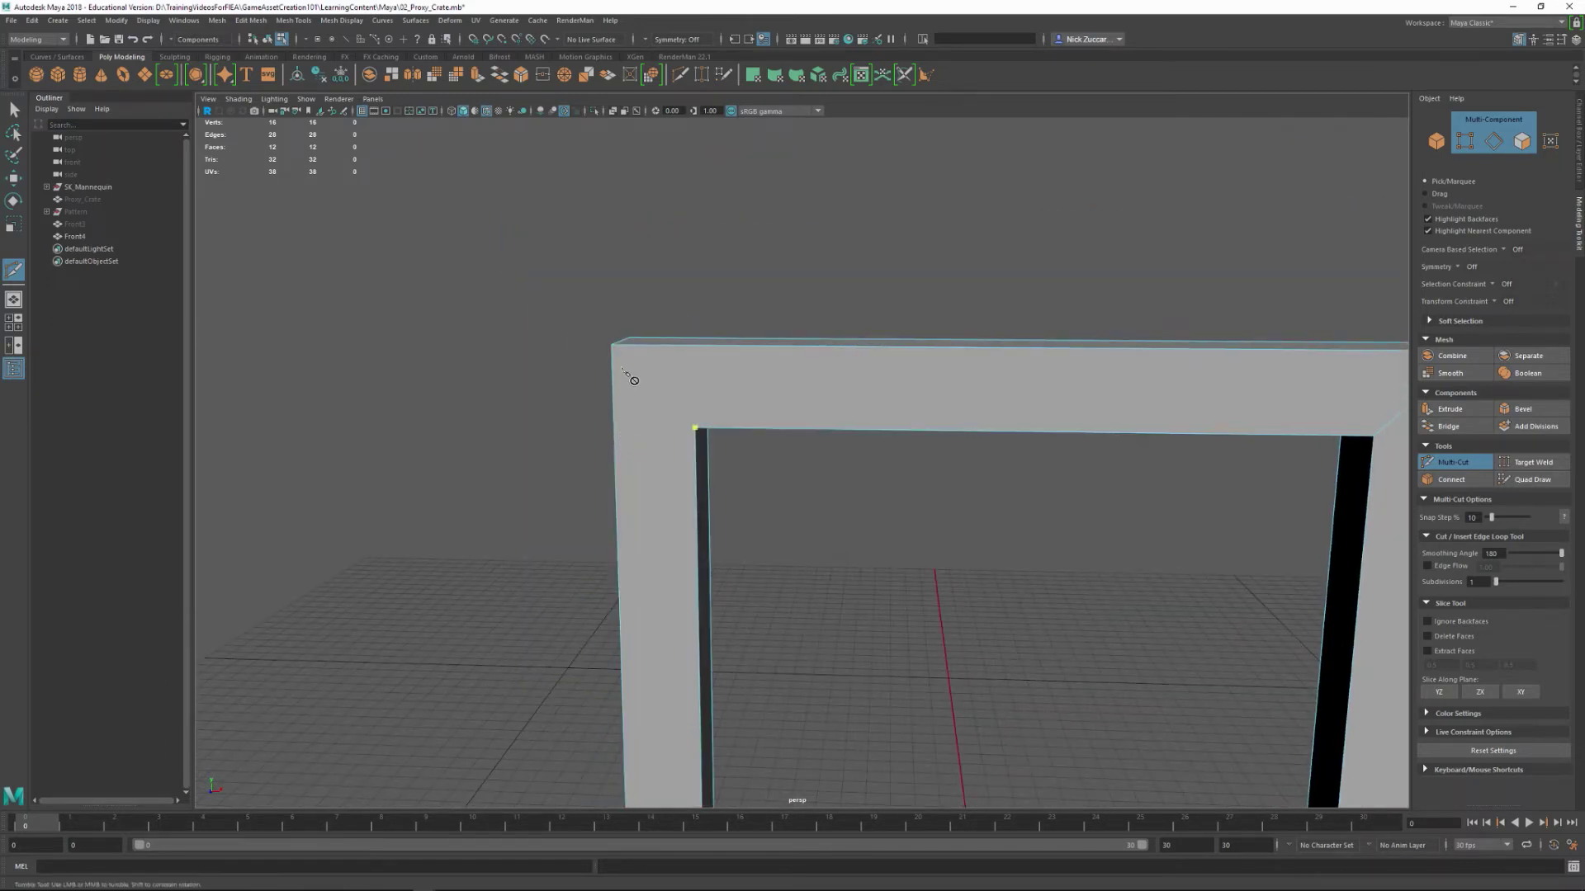
{"action": "left_click_drag", "start_coordinate": [698, 475], "coordinate": [800, 393], "text": "alt"}
{"action": "middle_click_drag", "start_coordinate": [800, 392], "coordinate": [742, 407], "text": "alt"}
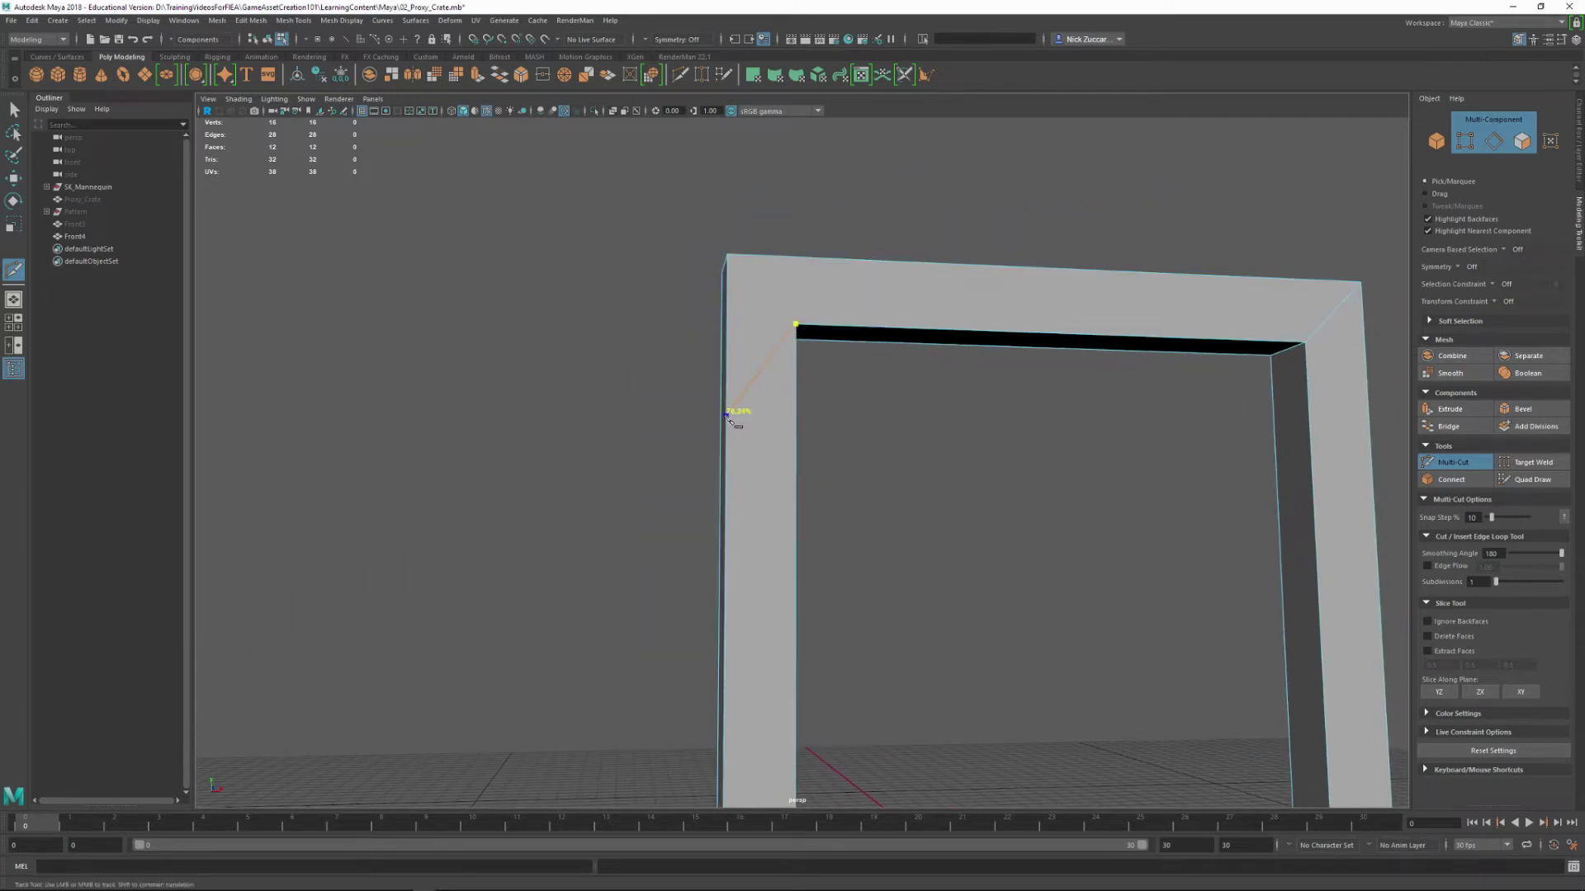
{"action": "left_click", "coordinate": [726, 339]}
{"action": "right_click_drag", "start_coordinate": [962, 409], "coordinate": [839, 325], "text": "alt"}
{"action": "left_click_drag", "start_coordinate": [839, 326], "coordinate": [825, 364], "text": "alt"}
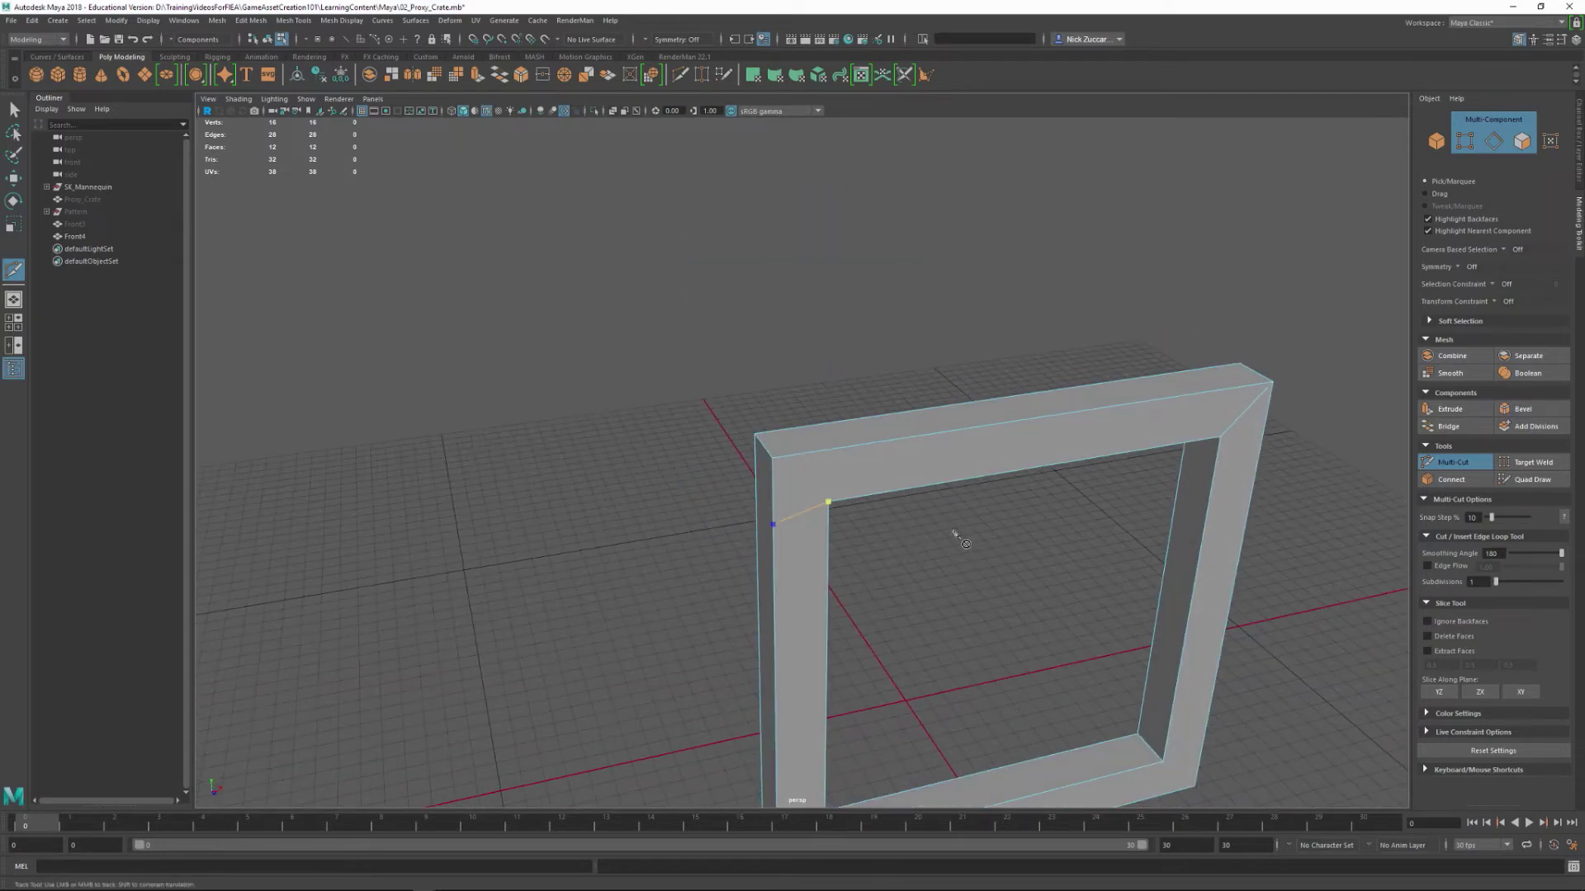
{"action": "left_click_drag", "start_coordinate": [961, 541], "coordinate": [994, 566], "text": "alt"}
{"action": "key", "text": "ctrl+z"}
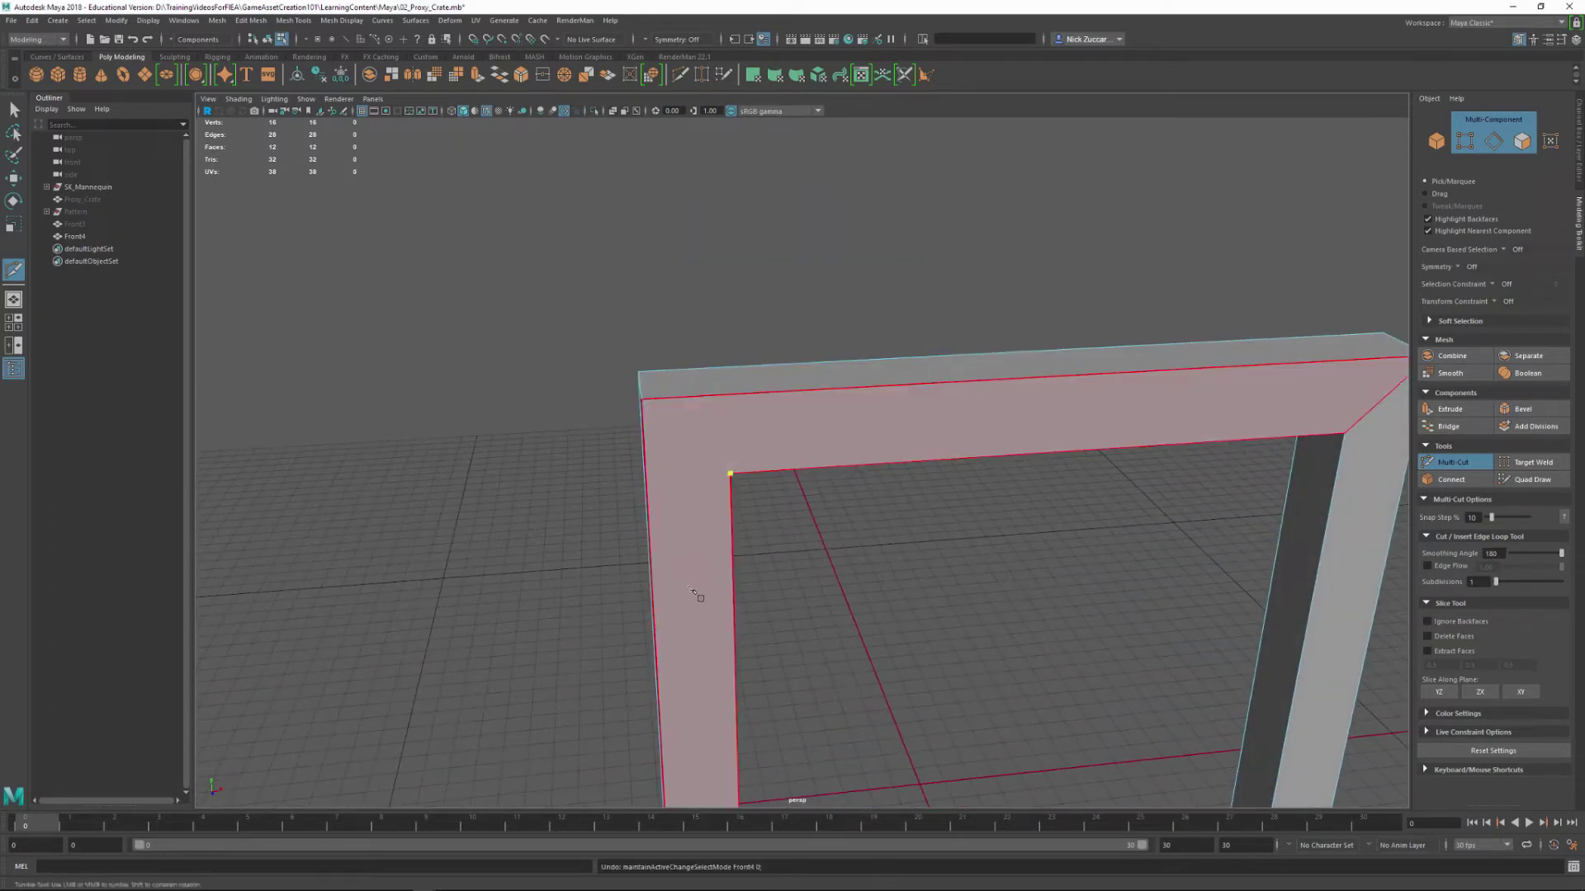
- Complete the cut from the inner corner straight across to the outer vertical edge, snapping to the first 10% step below the top
{"action": "left_click_drag", "start_coordinate": [691, 591], "coordinate": [735, 580], "text": "alt"}
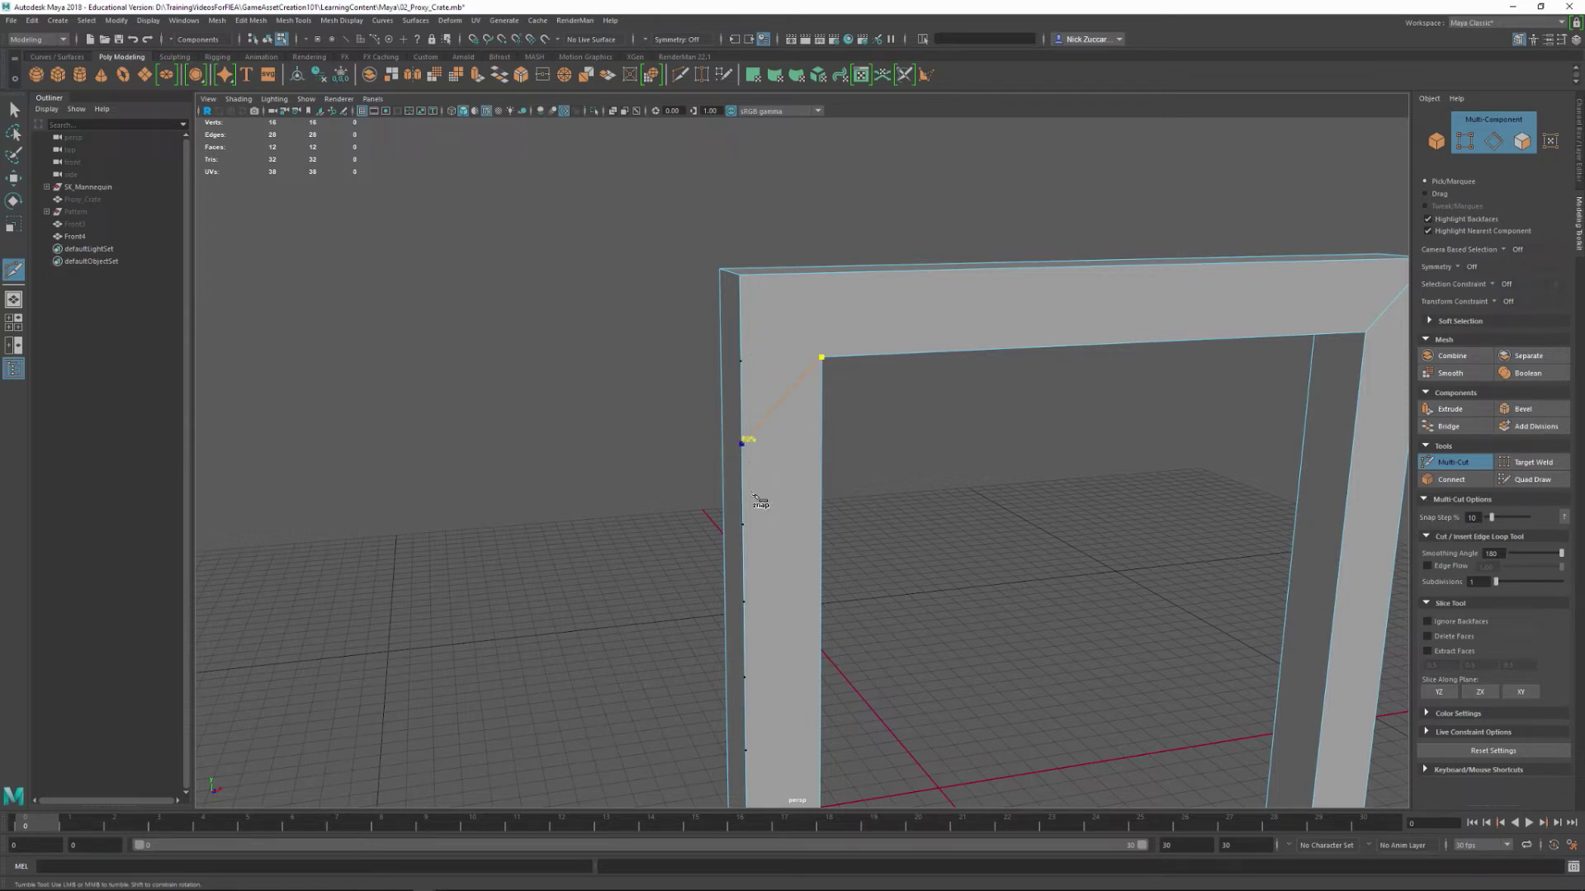
{"action": "left_click", "coordinate": [742, 364]}
{"action": "left_click_drag", "start_coordinate": [895, 467], "coordinate": [908, 468], "text": "alt"}
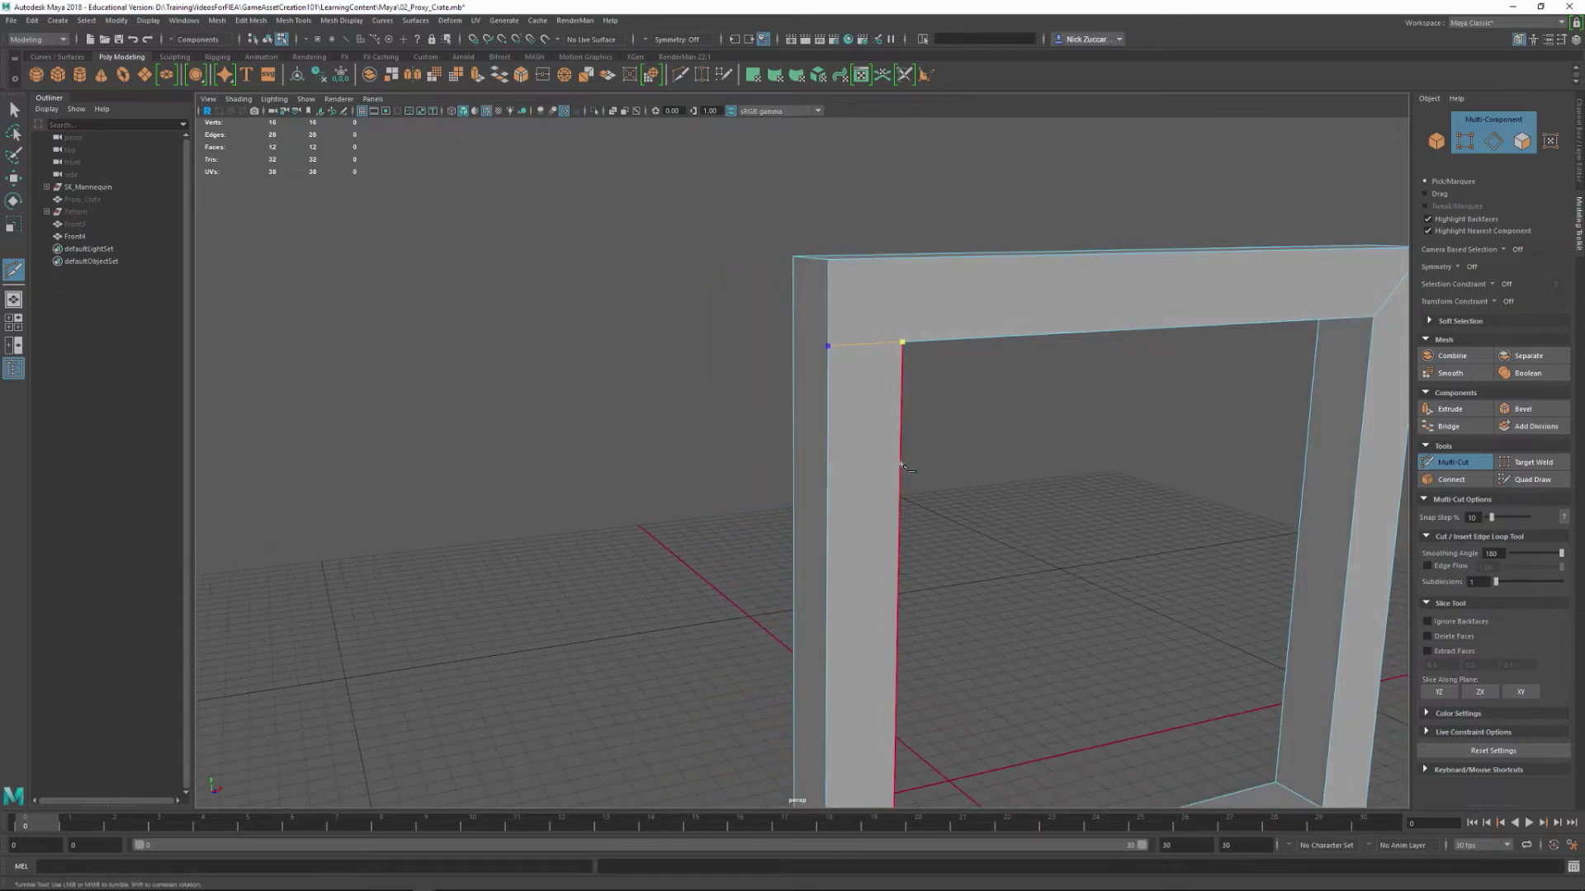
{"action": "left_click", "coordinate": [896, 467]}
{"action": "scroll", "coordinate": [1052, 421], "scroll_direction": "down", "scroll_amount": 5}
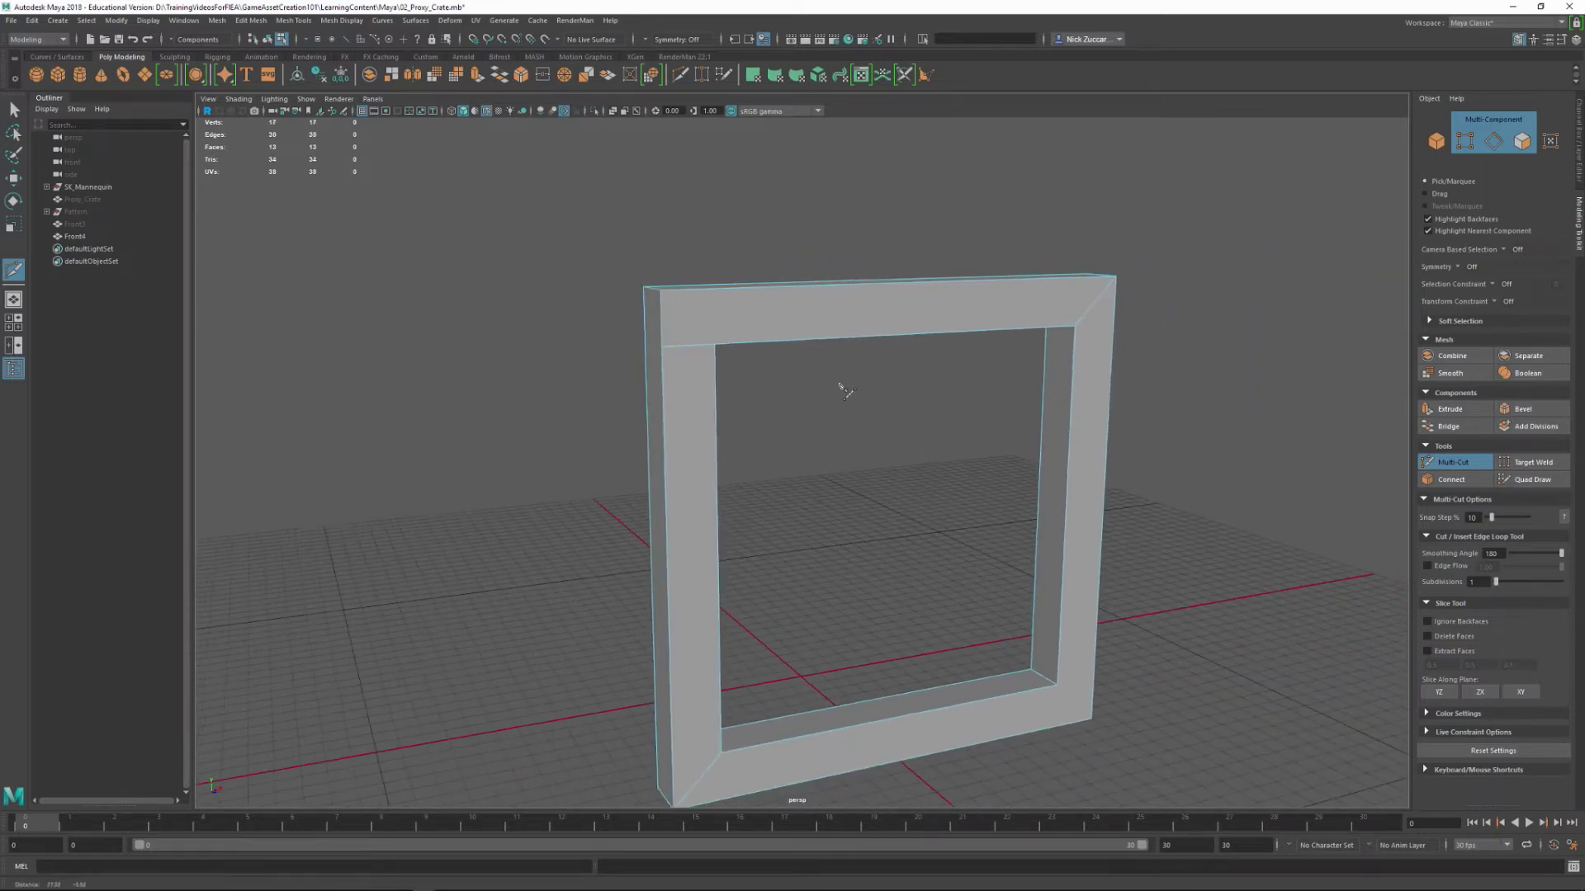
- Continue the Multi-Cut across the frame's outer side to the back inner corner at the upper-left corner and commit it
{"action": "left_click_drag", "start_coordinate": [838, 378], "coordinate": [913, 418], "text": "alt"}
{"action": "left_click", "coordinate": [931, 407]}
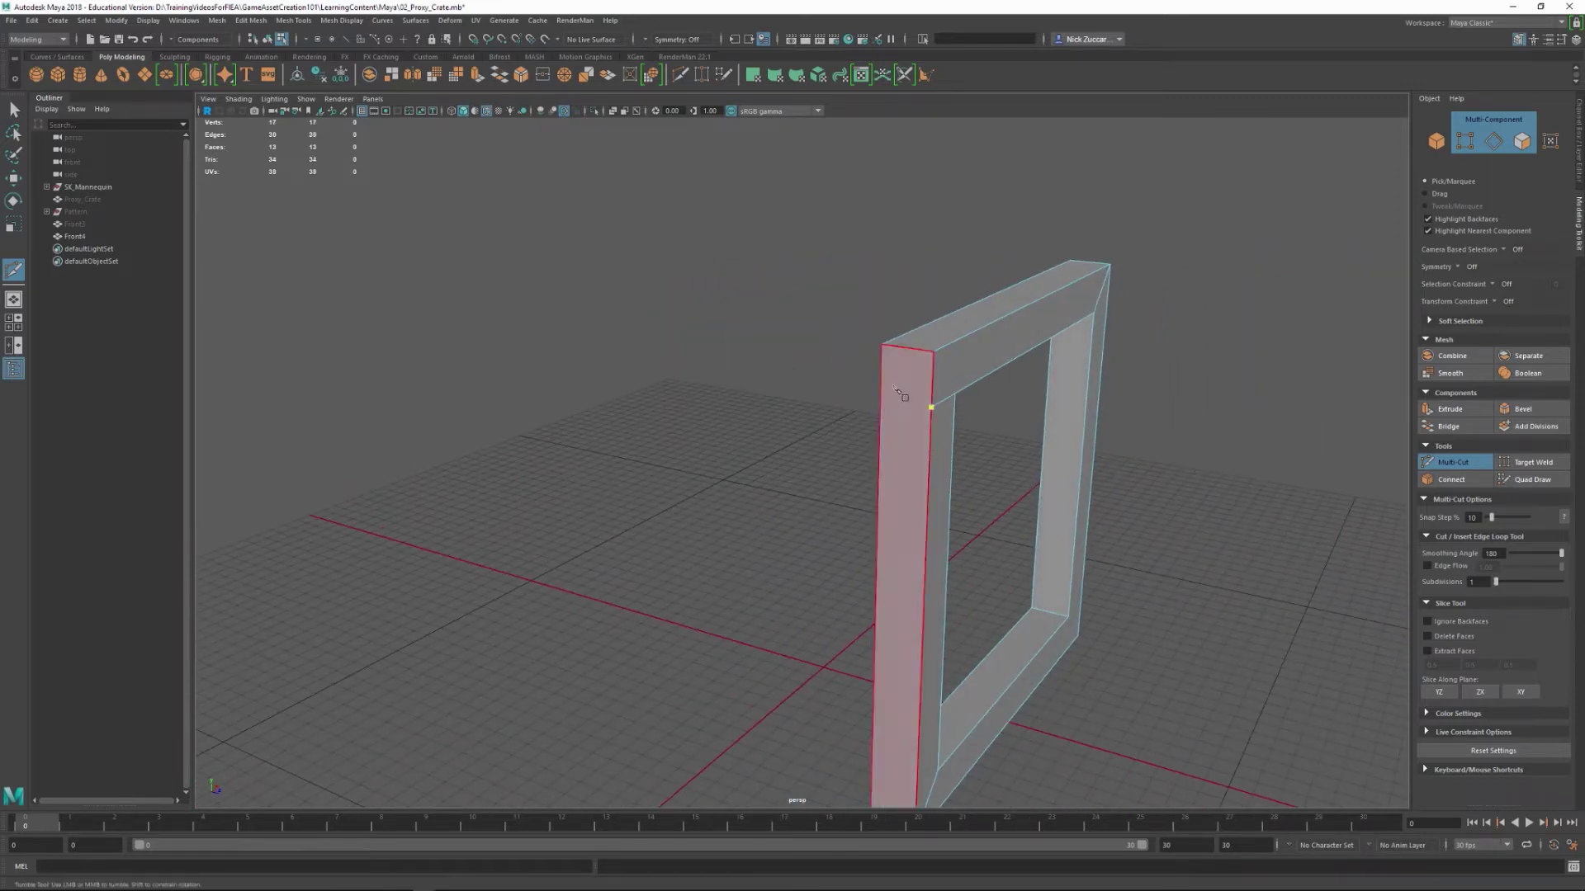
{"action": "left_click", "coordinate": [898, 431]}
{"action": "left_click_drag", "start_coordinate": [1007, 498], "coordinate": [1014, 454], "text": "alt"}
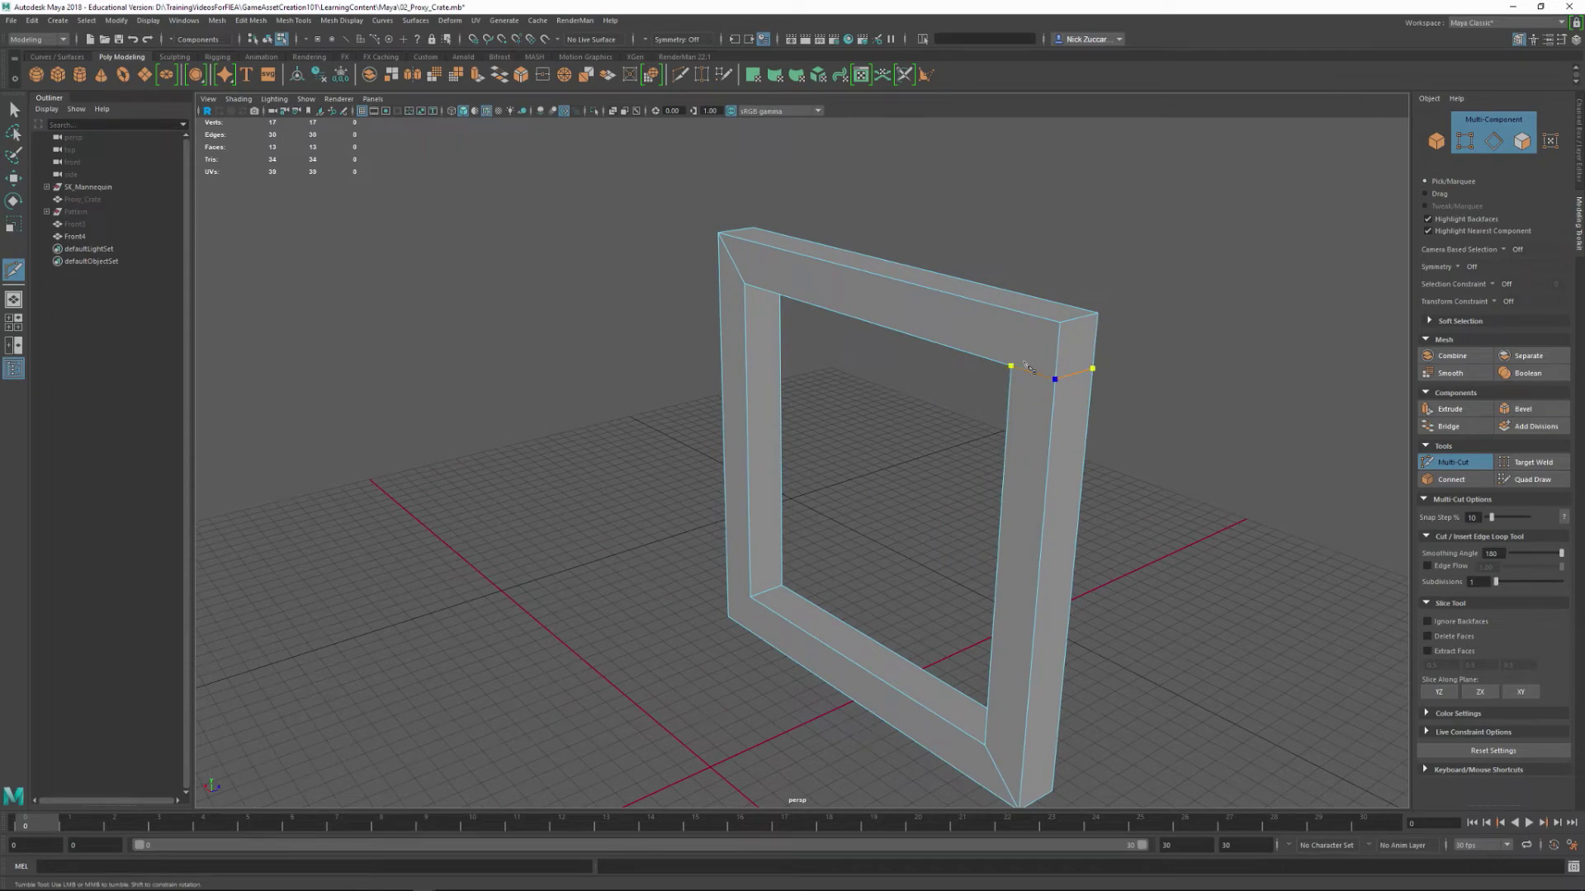
{"action": "key", "text": "Return"}
- Multi-Cut the frame's upper-right corner from the front inner corner straight across the outer side to the back inner corner
{"action": "left_click_drag", "start_coordinate": [1142, 463], "coordinate": [891, 367], "text": "alt"}
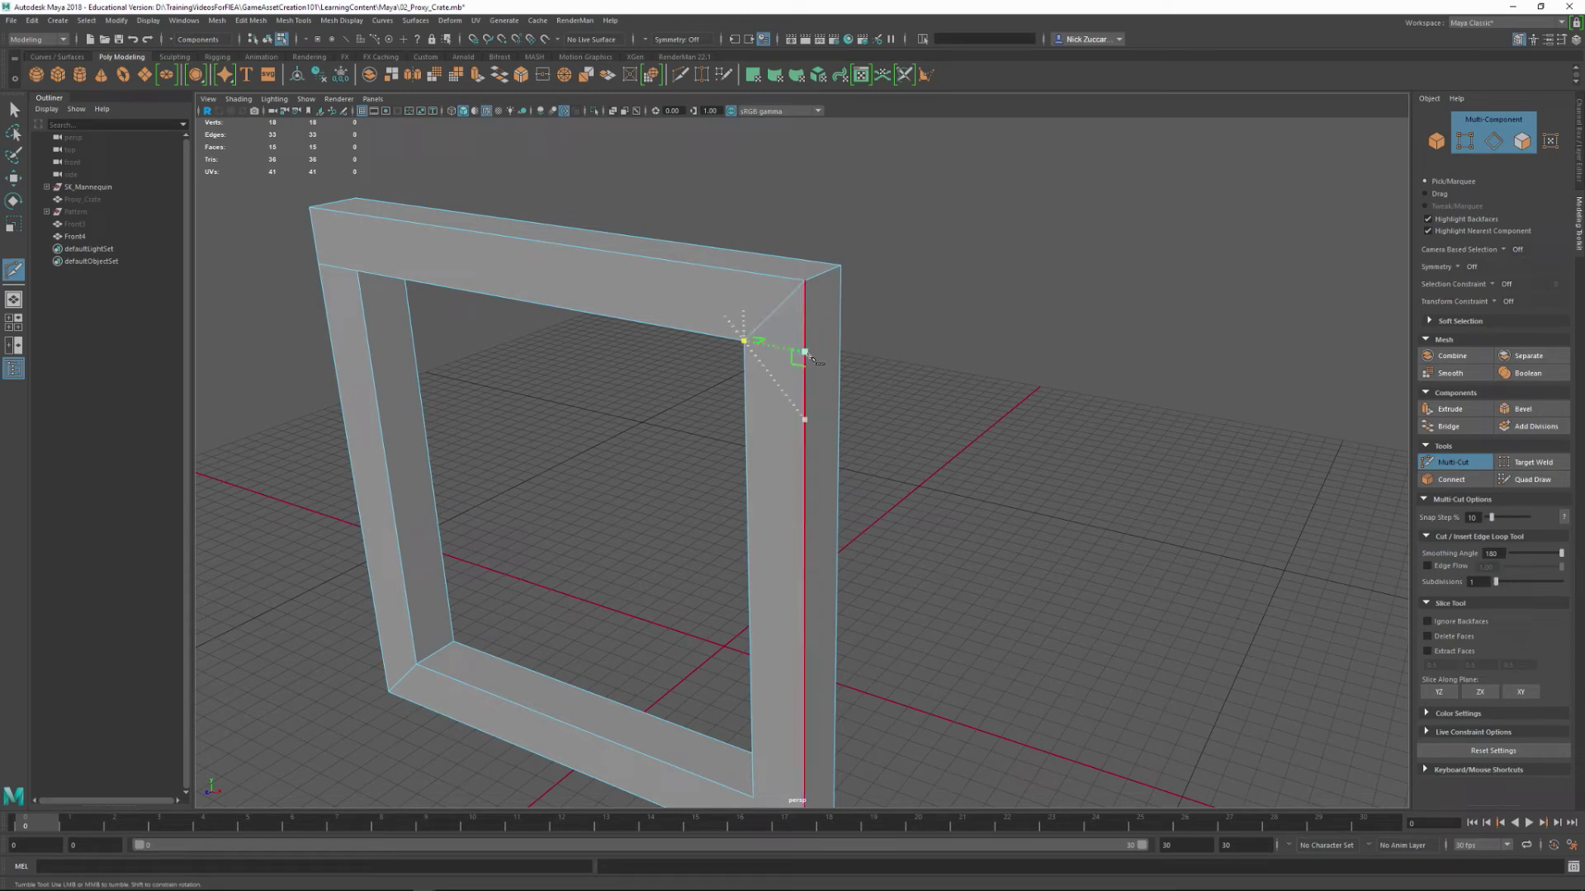
{"action": "left_click_drag", "start_coordinate": [920, 367], "coordinate": [856, 368], "text": "alt"}
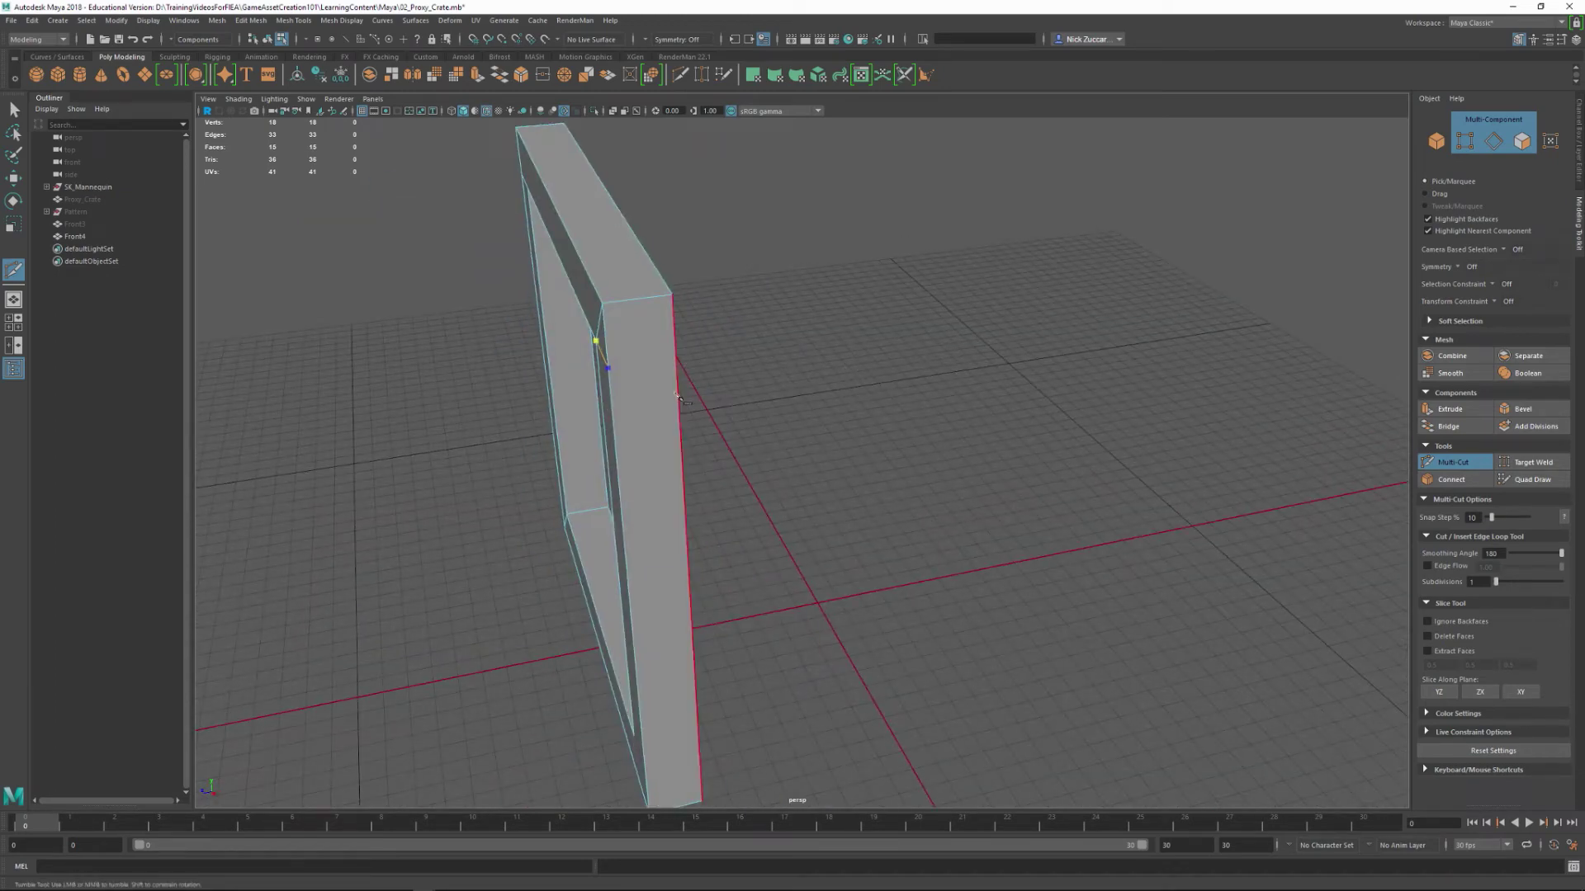
{"action": "left_click", "coordinate": [692, 355]}
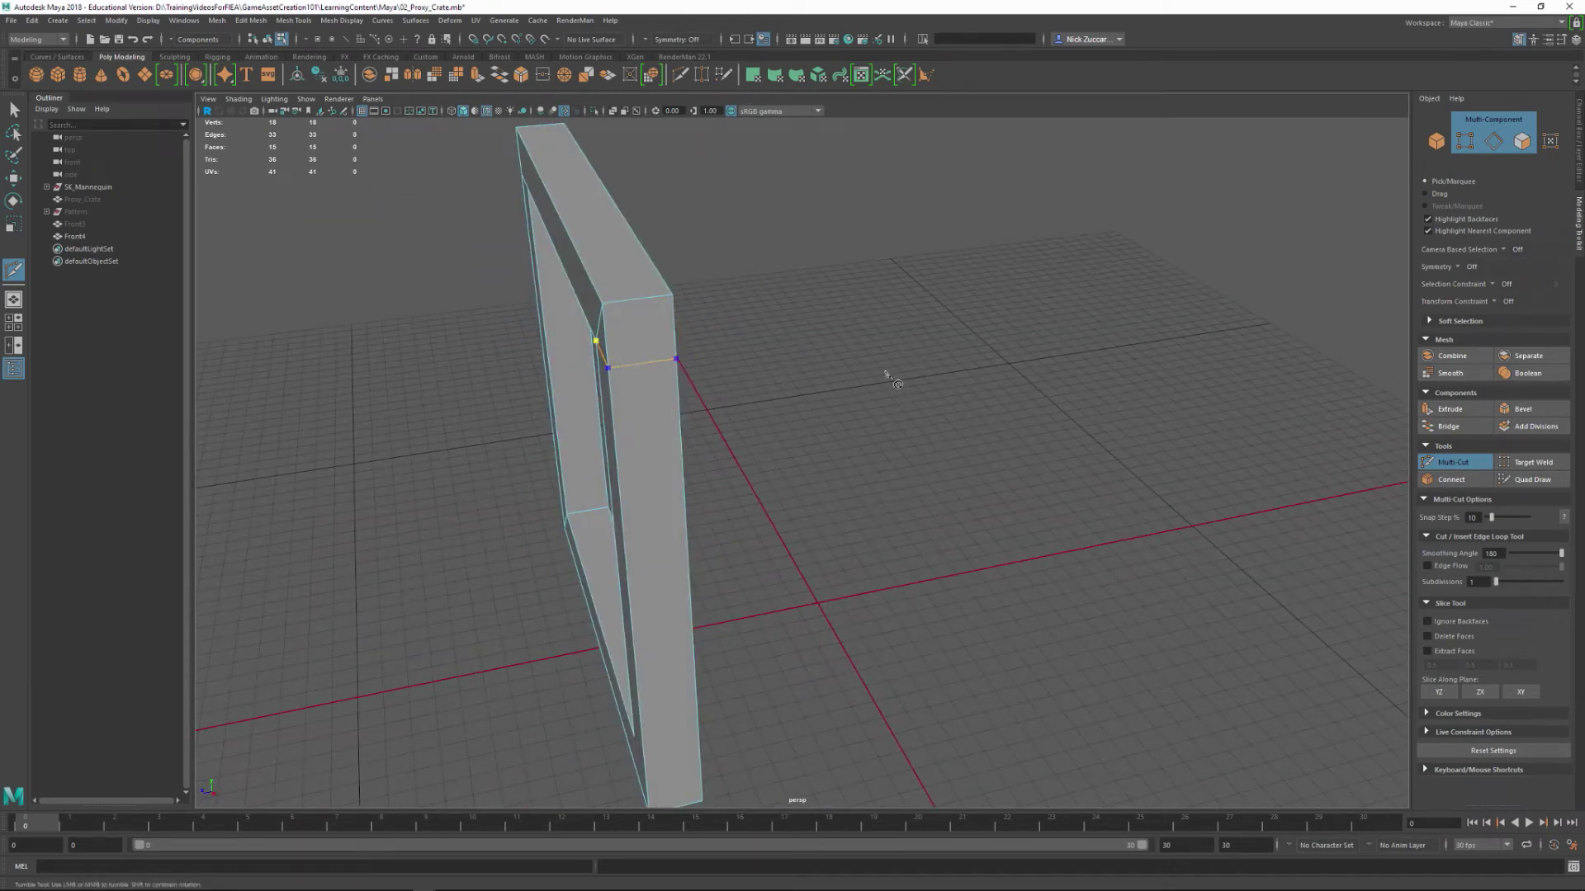
{"action": "left_click_drag", "start_coordinate": [892, 379], "coordinate": [752, 374], "text": "alt"}
{"action": "left_click", "coordinate": [693, 245]}
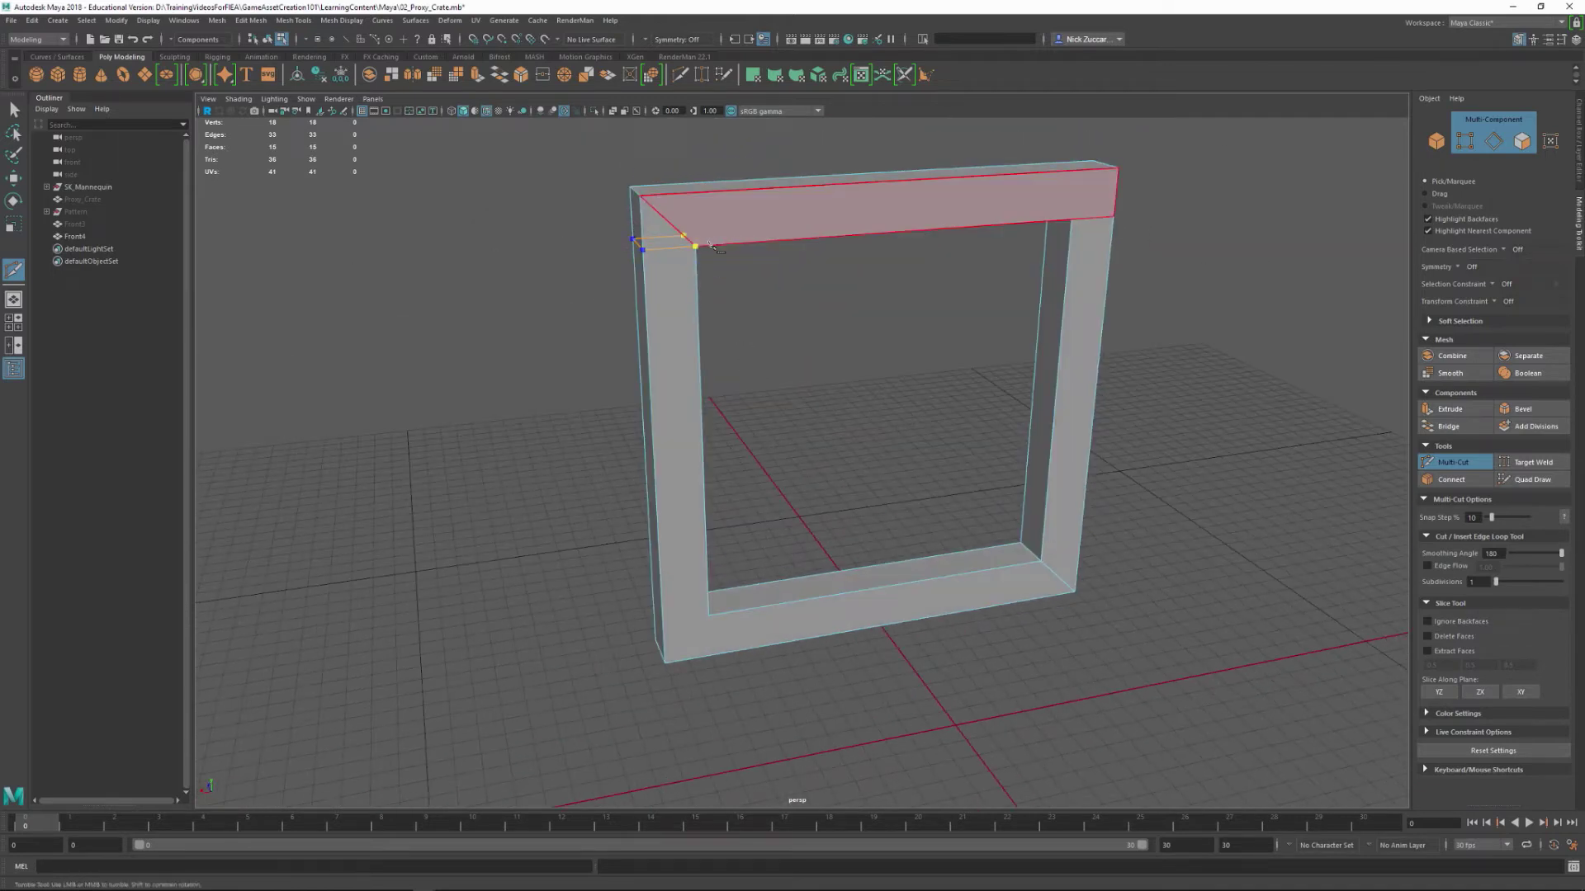
{"action": "key", "text": "Return"}
- Multi-Cut the frame's lower-right corner from the back inner corner across the outer side to the front inner corner
{"action": "left_click_drag", "start_coordinate": [836, 474], "coordinate": [818, 446], "text": "alt"}
{"action": "right_click_drag", "start_coordinate": [817, 446], "coordinate": [990, 522], "text": "alt"}
{"action": "left_click_drag", "start_coordinate": [991, 522], "coordinate": [785, 488], "text": "alt"}
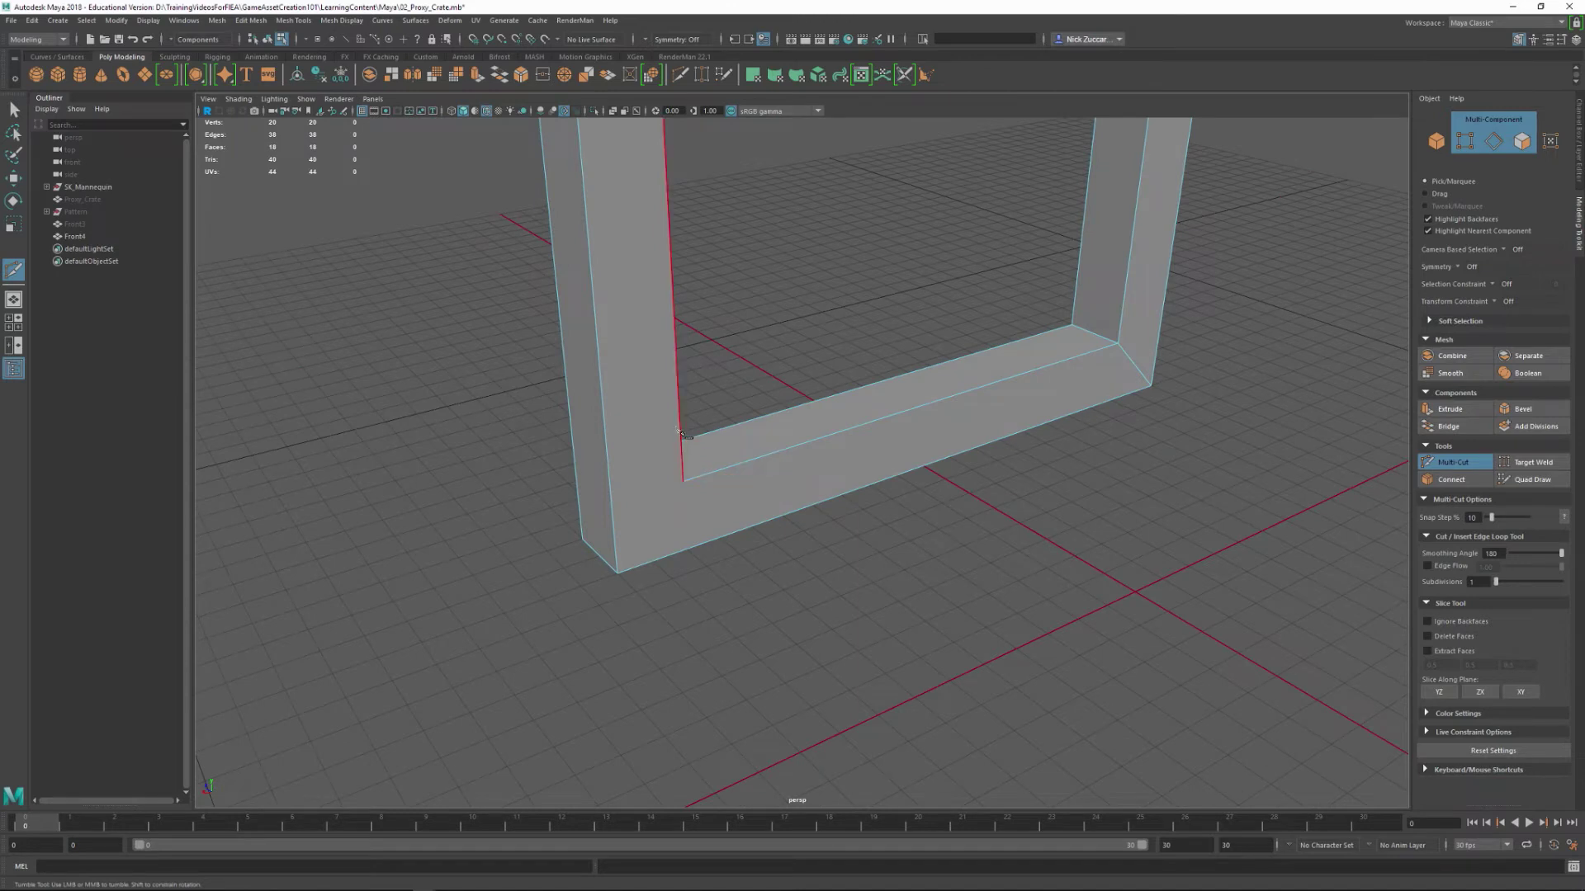
{"action": "left_click", "coordinate": [610, 504]}
{"action": "left_click", "coordinate": [683, 481]}
{"action": "left_click_drag", "start_coordinate": [728, 543], "coordinate": [567, 573], "text": "alt"}
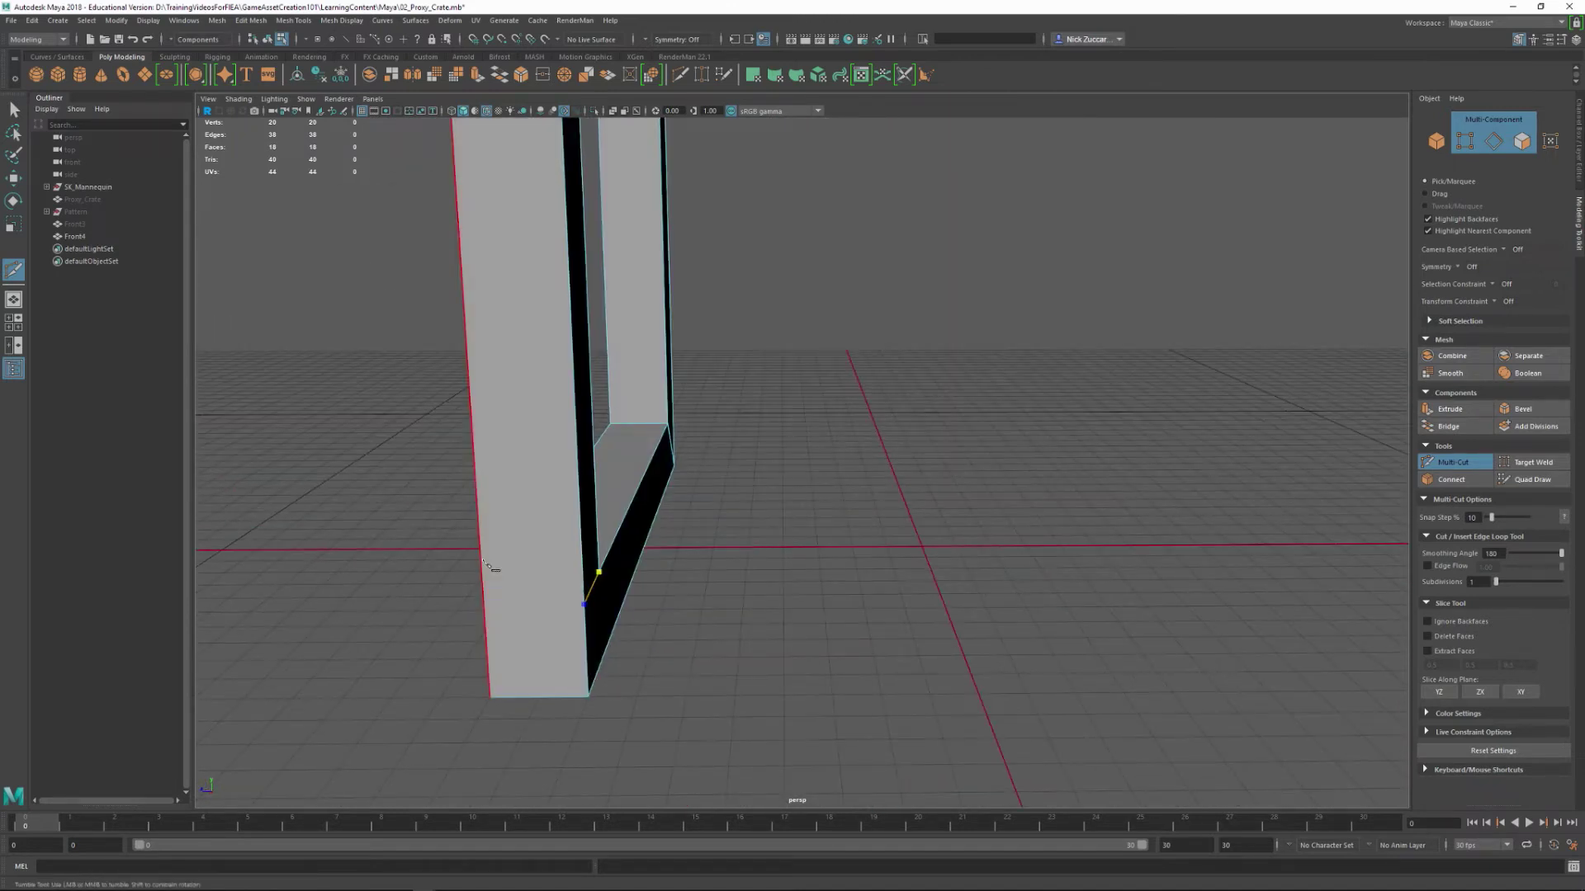
{"action": "left_click_drag", "start_coordinate": [498, 612], "coordinate": [771, 569], "text": "alt"}
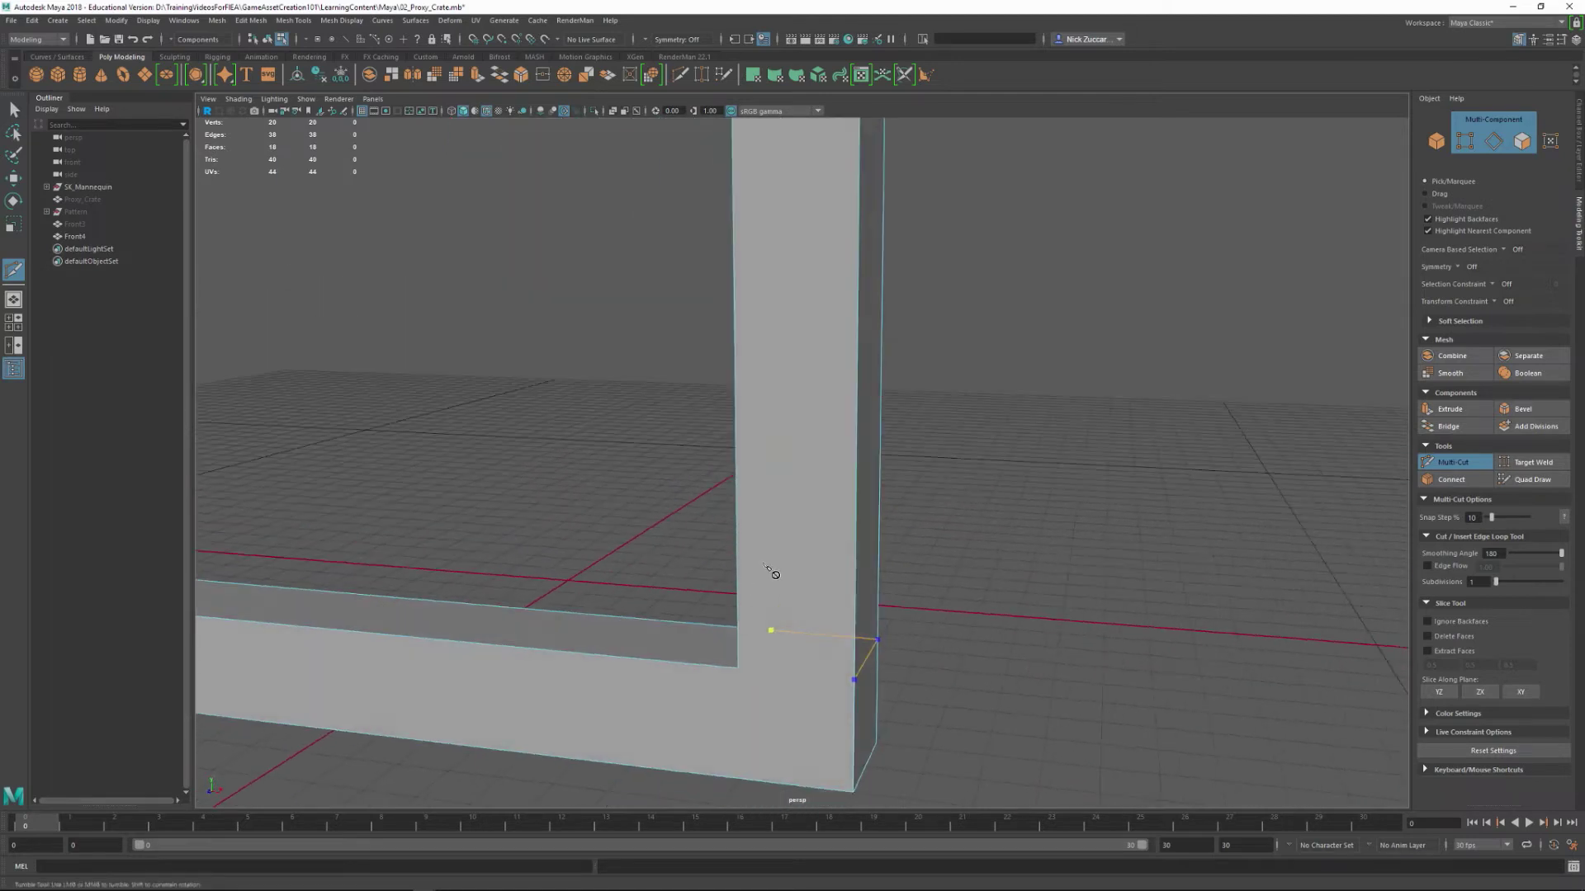
{"action": "middle_click_drag", "start_coordinate": [771, 570], "coordinate": [824, 492], "text": "alt"}
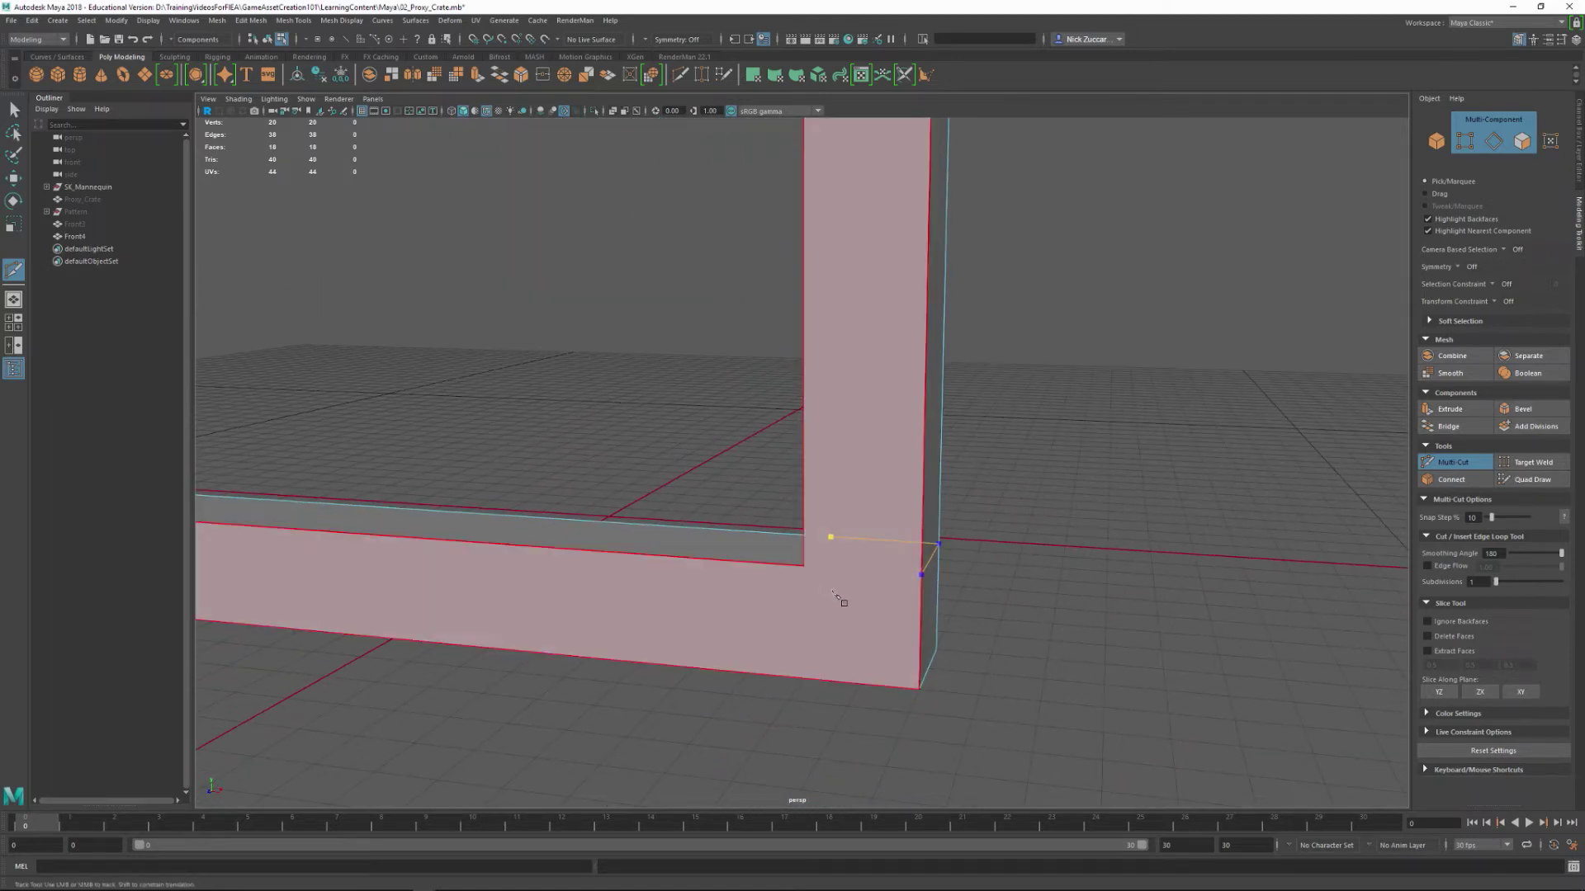
{"action": "left_click", "coordinate": [803, 565]}
{"action": "key", "text": "Return"}
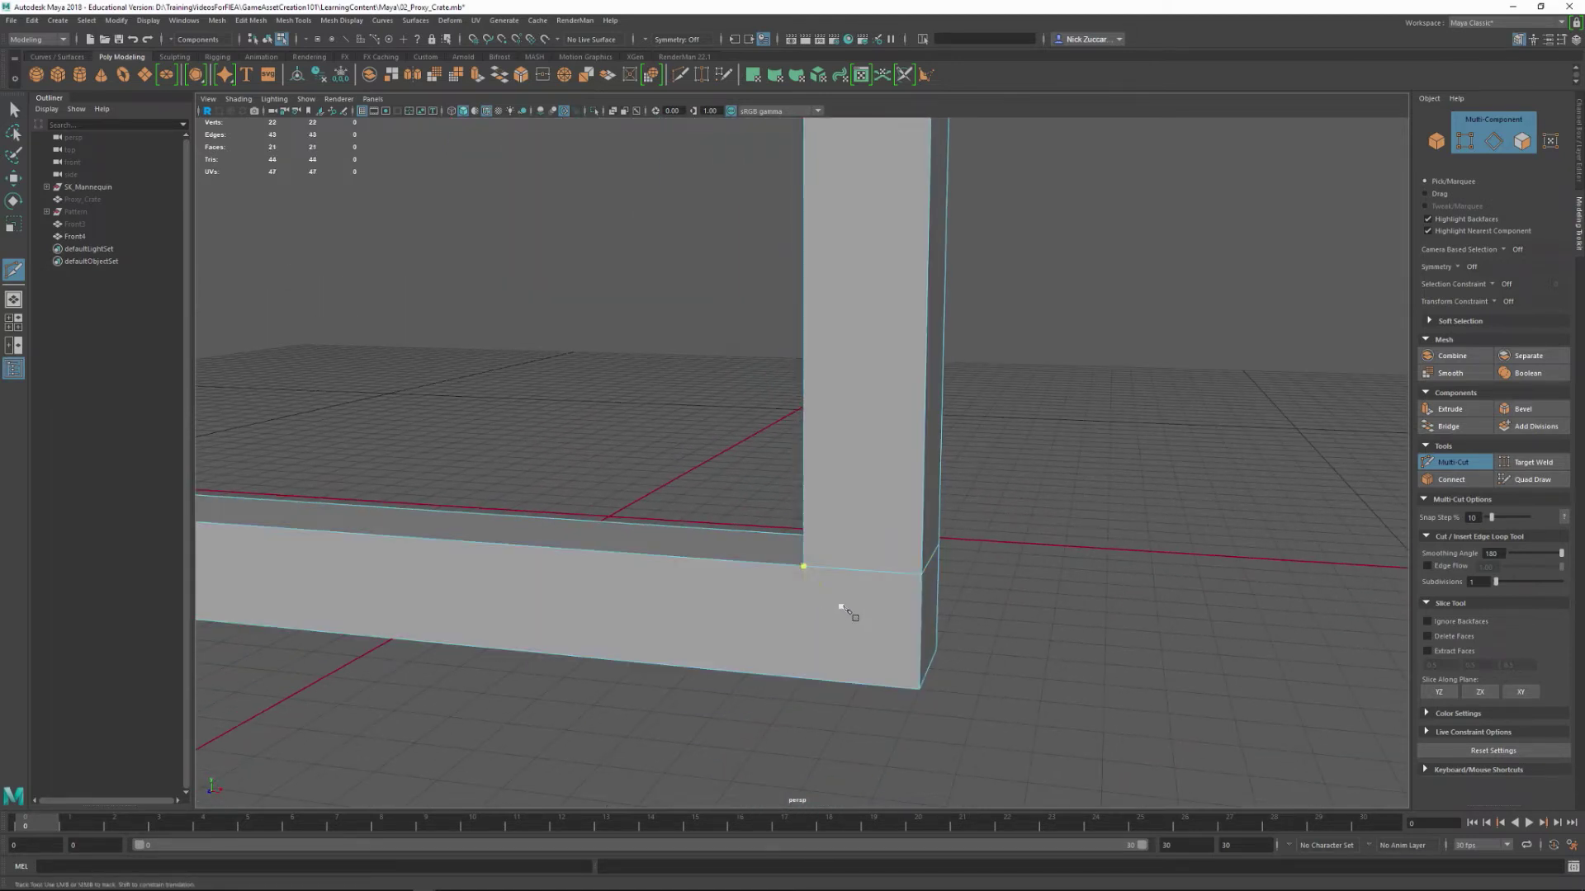
- Multi-Cut the frame's lower-left corner from the front inner corner around the outer side to the back inner corner
{"action": "scroll", "coordinate": [1228, 561], "scroll_direction": "down", "scroll_amount": 5}
{"action": "left_click_drag", "start_coordinate": [908, 503], "coordinate": [1181, 561], "text": "alt"}
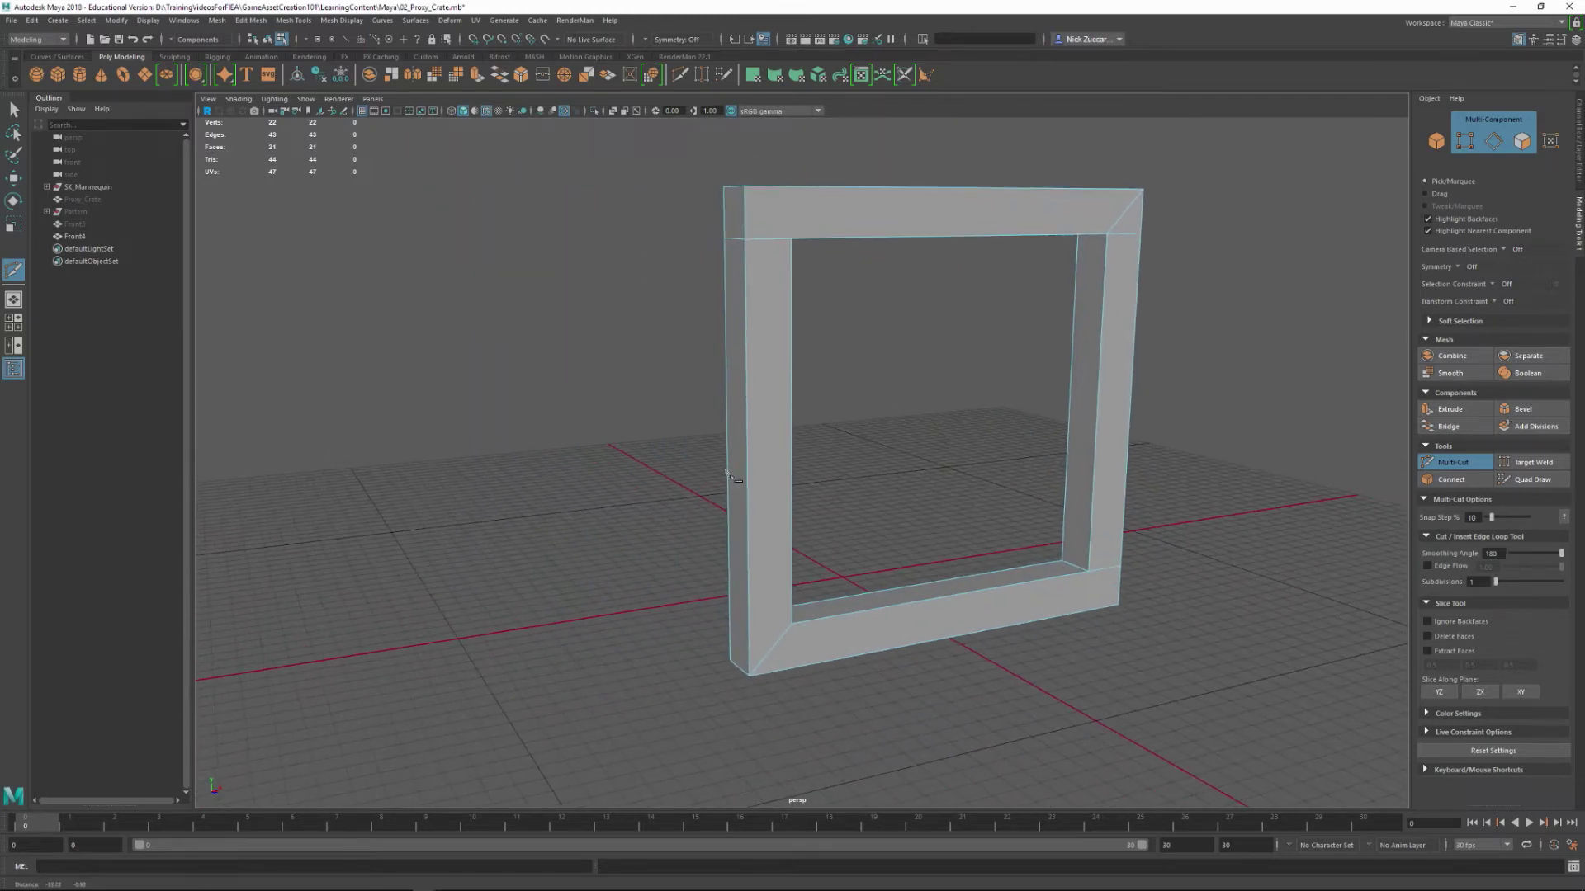
{"action": "scroll", "coordinate": [924, 602], "scroll_direction": "up", "scroll_amount": 3}
{"action": "scroll", "coordinate": [925, 602], "scroll_direction": "up", "scroll_amount": 3}
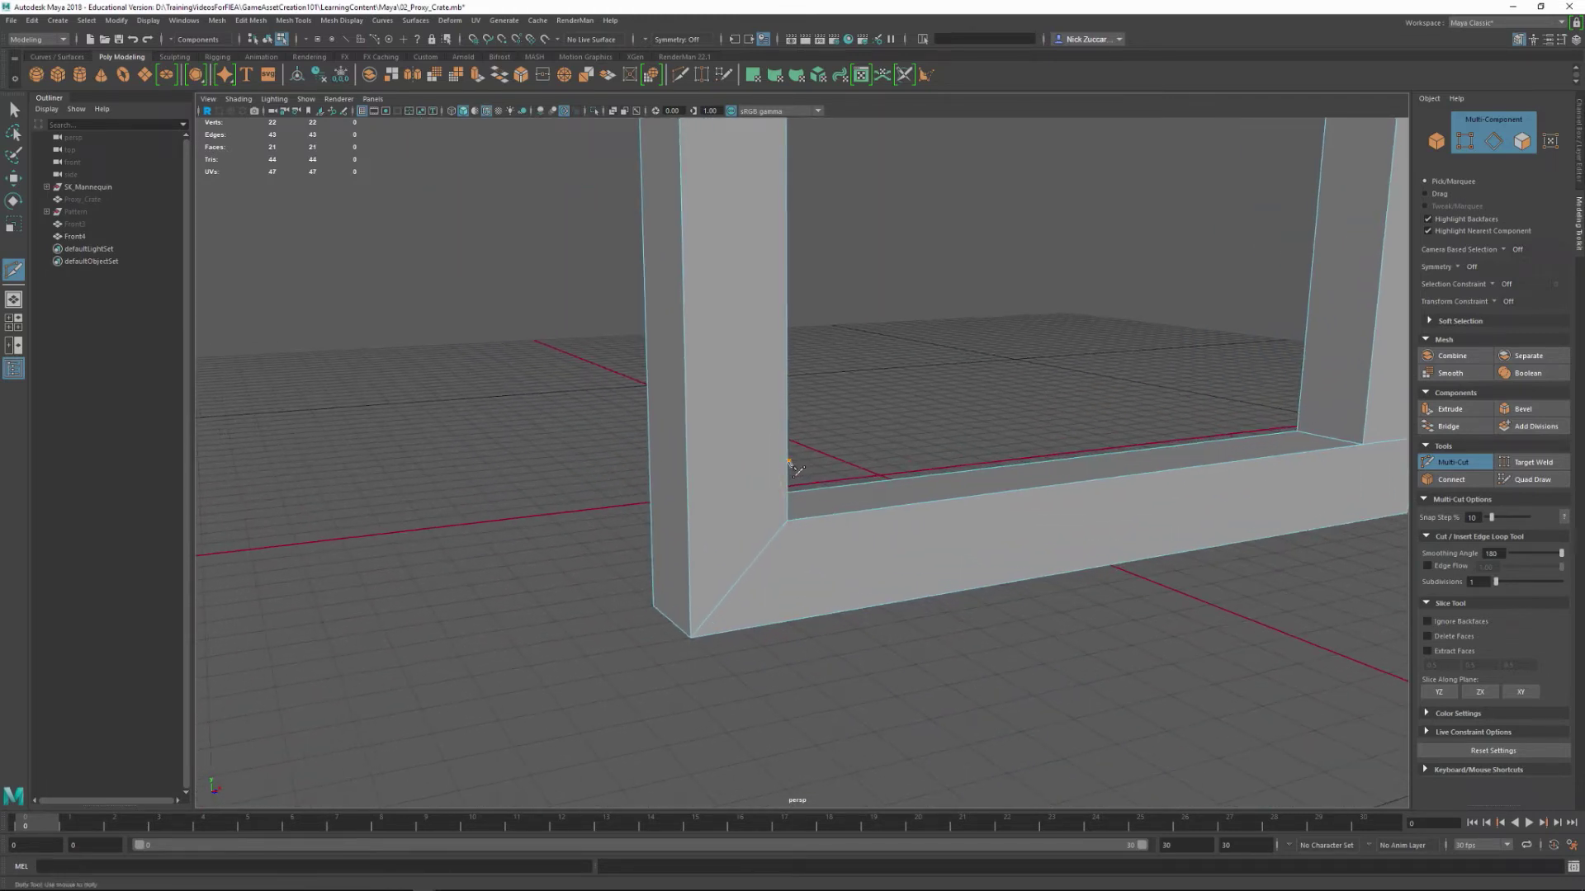
{"action": "left_click_drag", "start_coordinate": [891, 442], "coordinate": [658, 482], "text": "alt"}
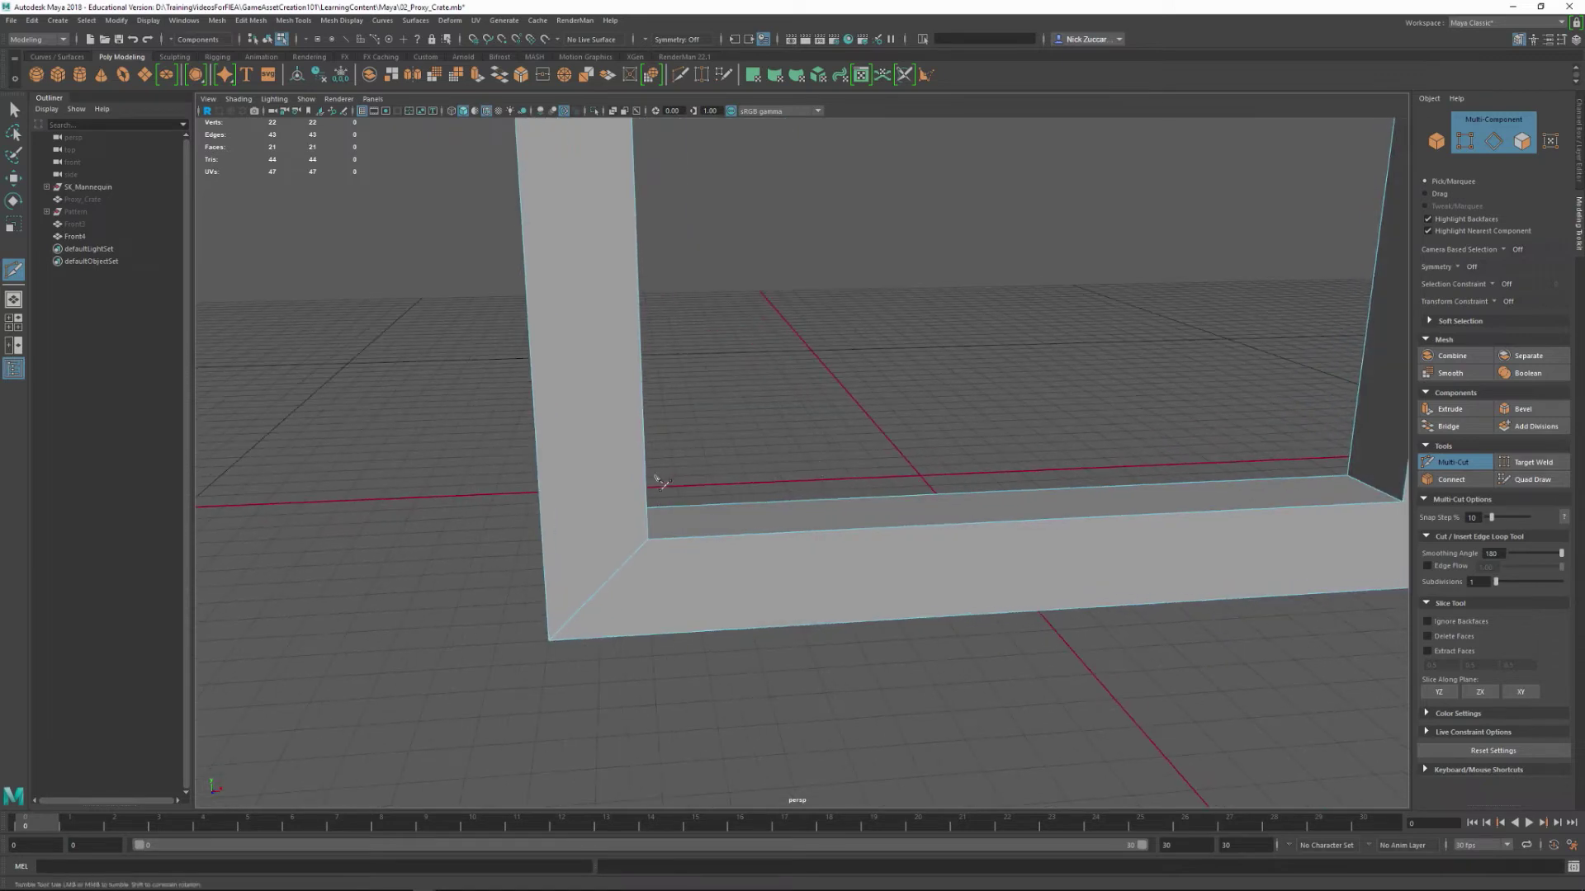
{"action": "left_click_drag", "start_coordinate": [611, 545], "coordinate": [829, 516], "text": "alt"}
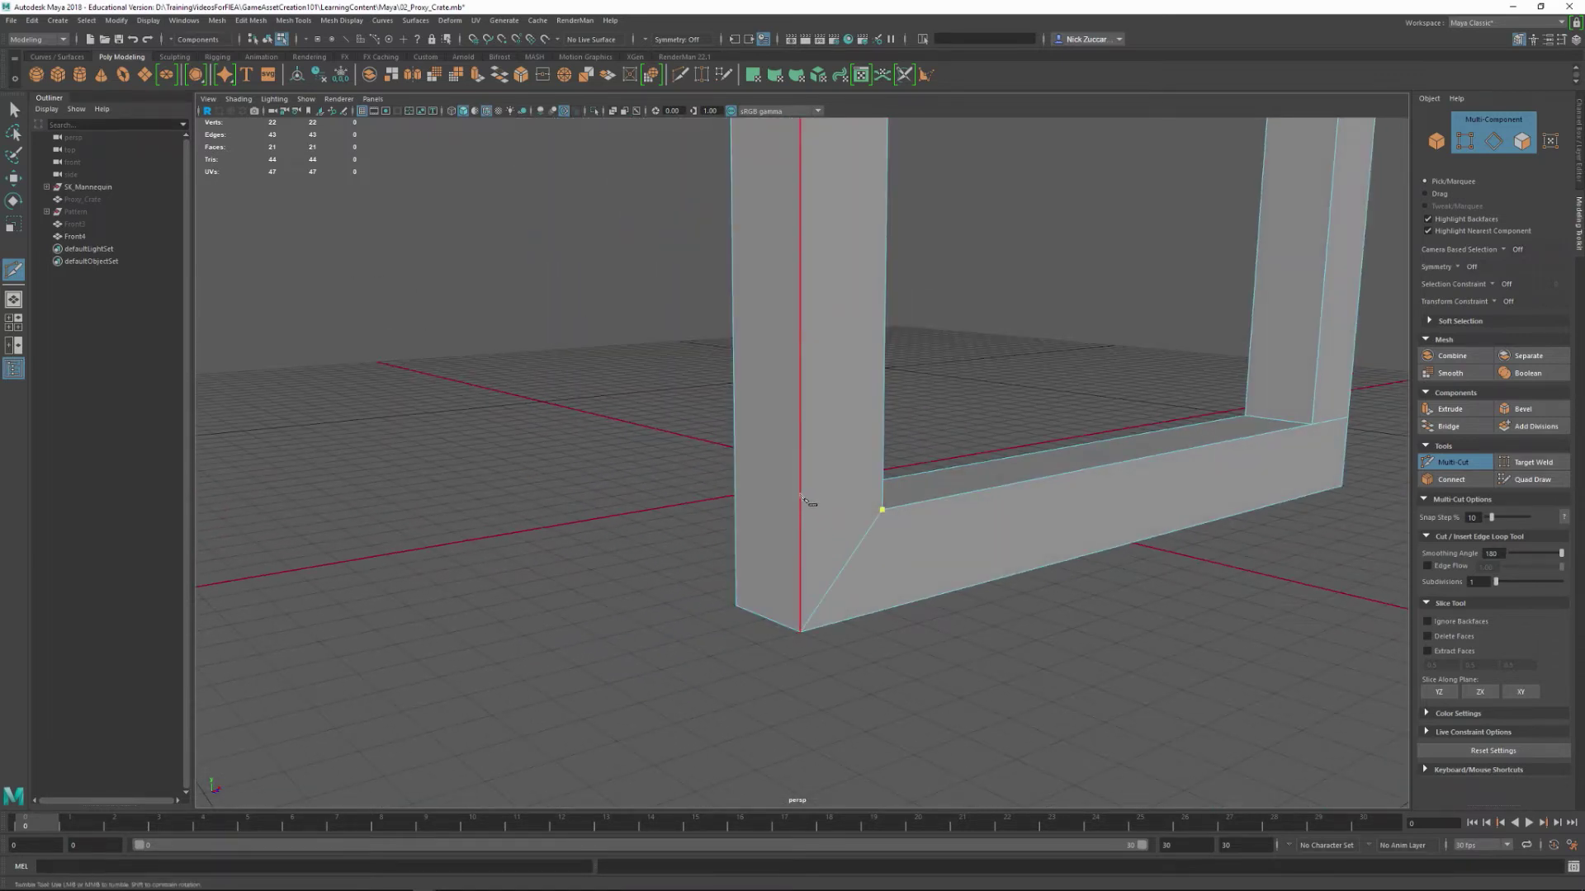
{"action": "left_click", "coordinate": [803, 532]}
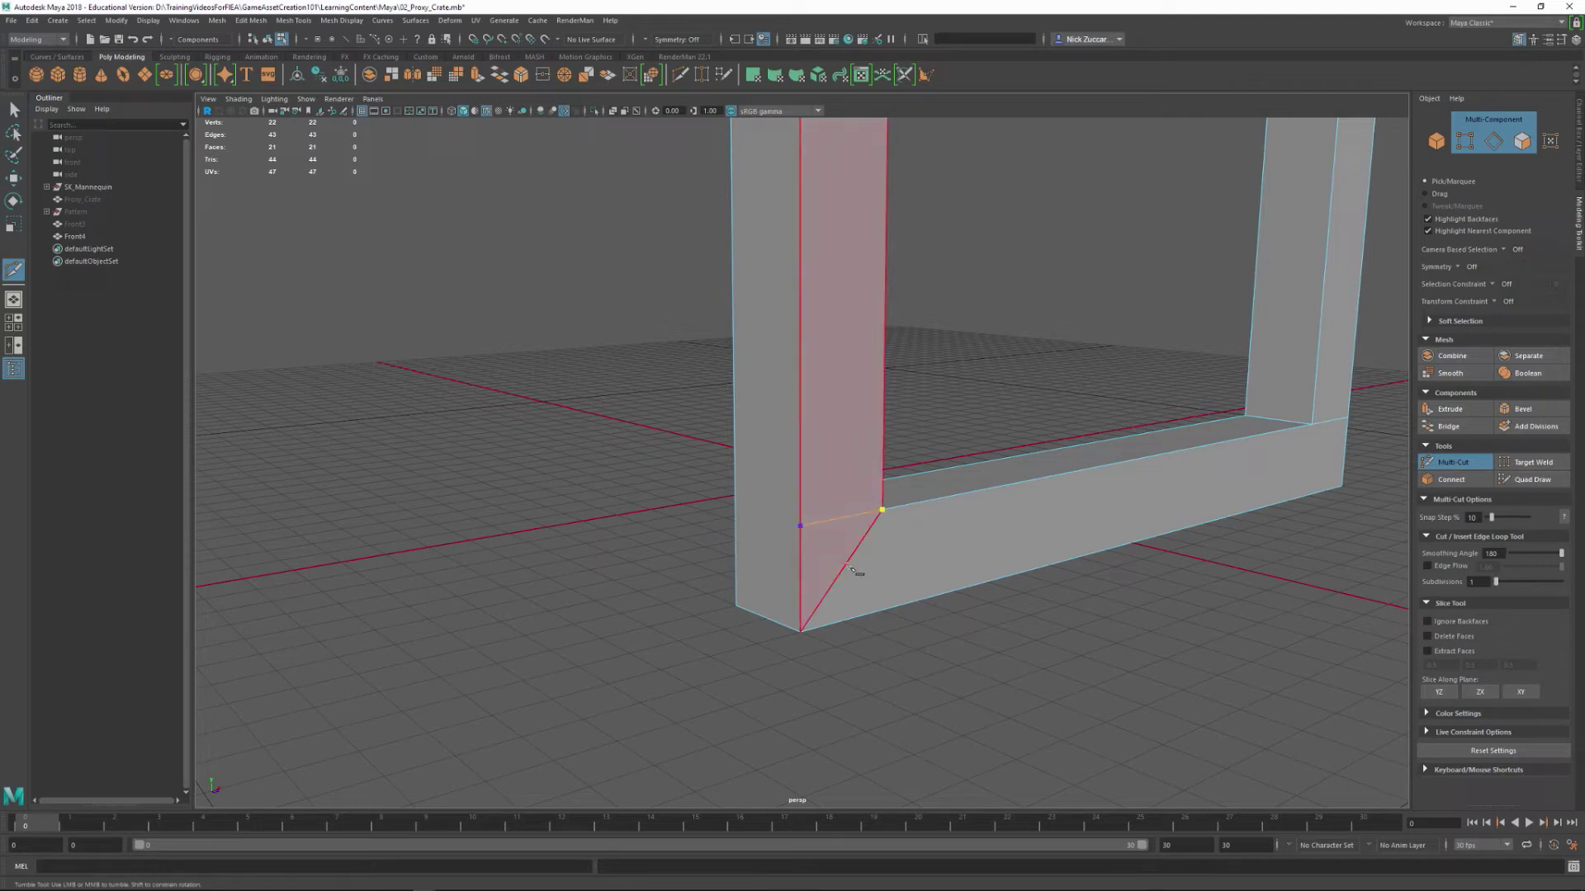
{"action": "left_click_drag", "start_coordinate": [835, 544], "coordinate": [1100, 582], "text": "alt"}
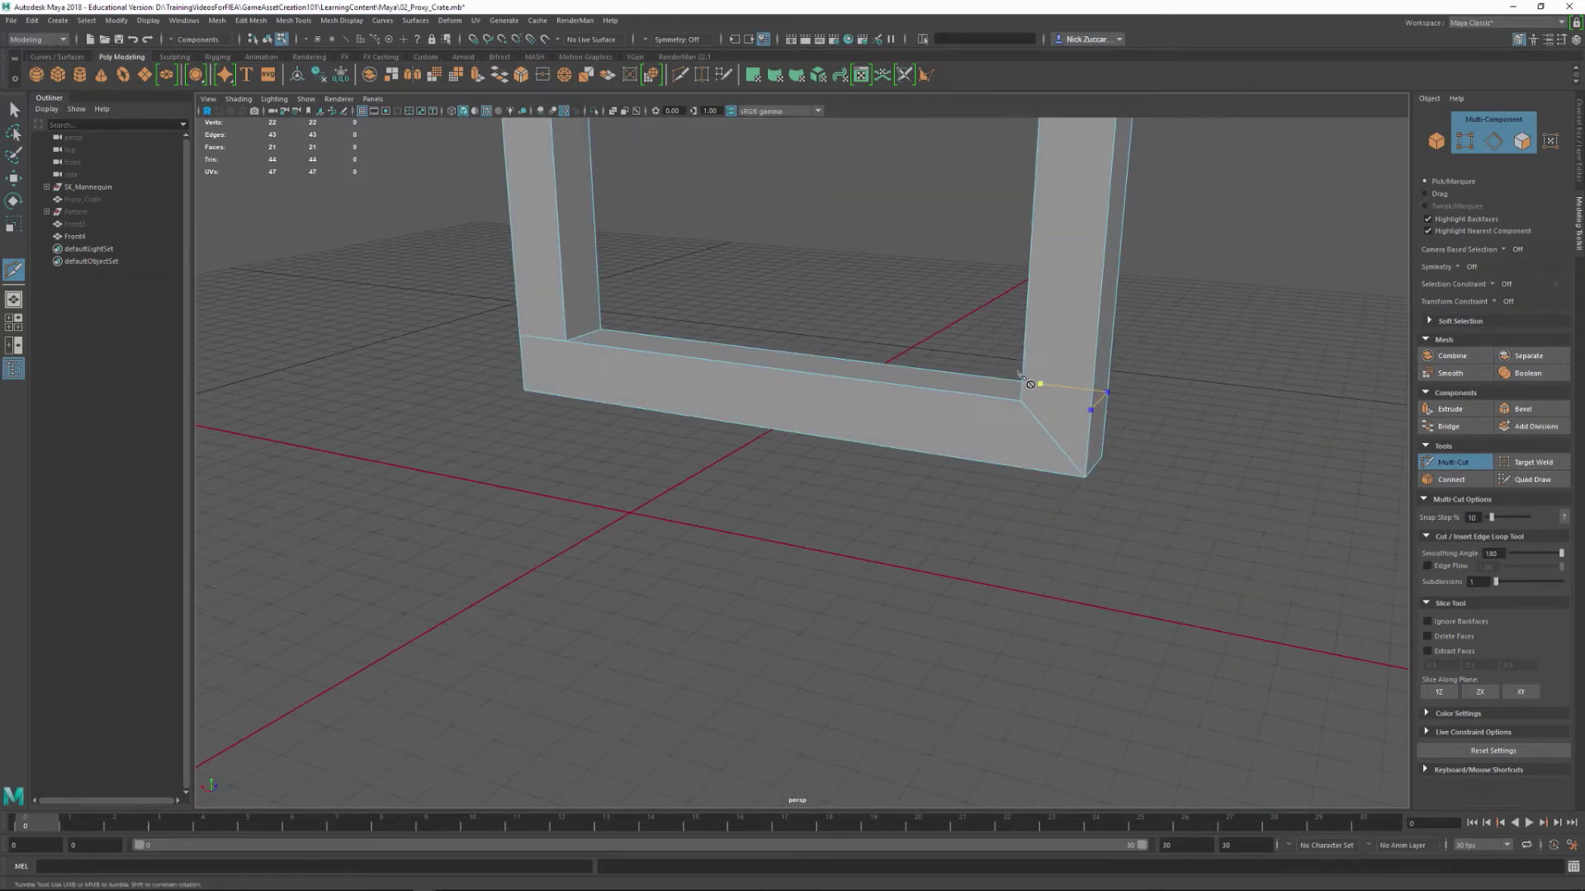
{"action": "left_click", "coordinate": [1022, 399]}
{"action": "left_click_drag", "start_coordinate": [1033, 397], "coordinate": [1071, 569], "text": "alt"}
{"action": "right_click_drag", "start_coordinate": [1071, 569], "coordinate": [1128, 596], "text": "alt"}
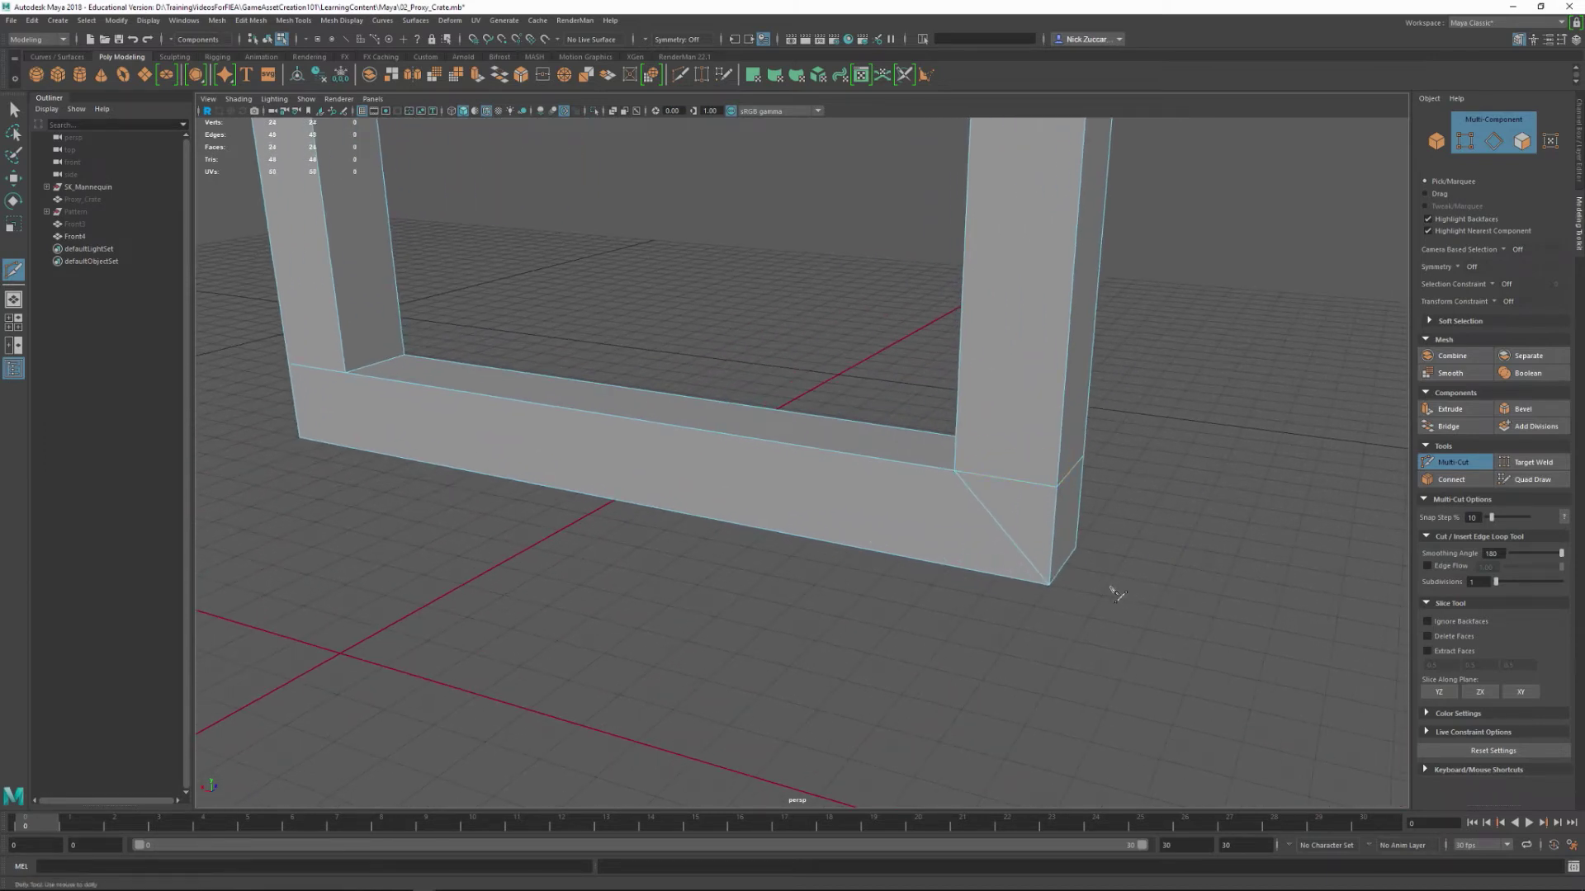
- Examine the symmetry options in the Move tool's settings
{"action": "left_click_drag", "start_coordinate": [925, 537], "coordinate": [855, 559], "text": "alt"}
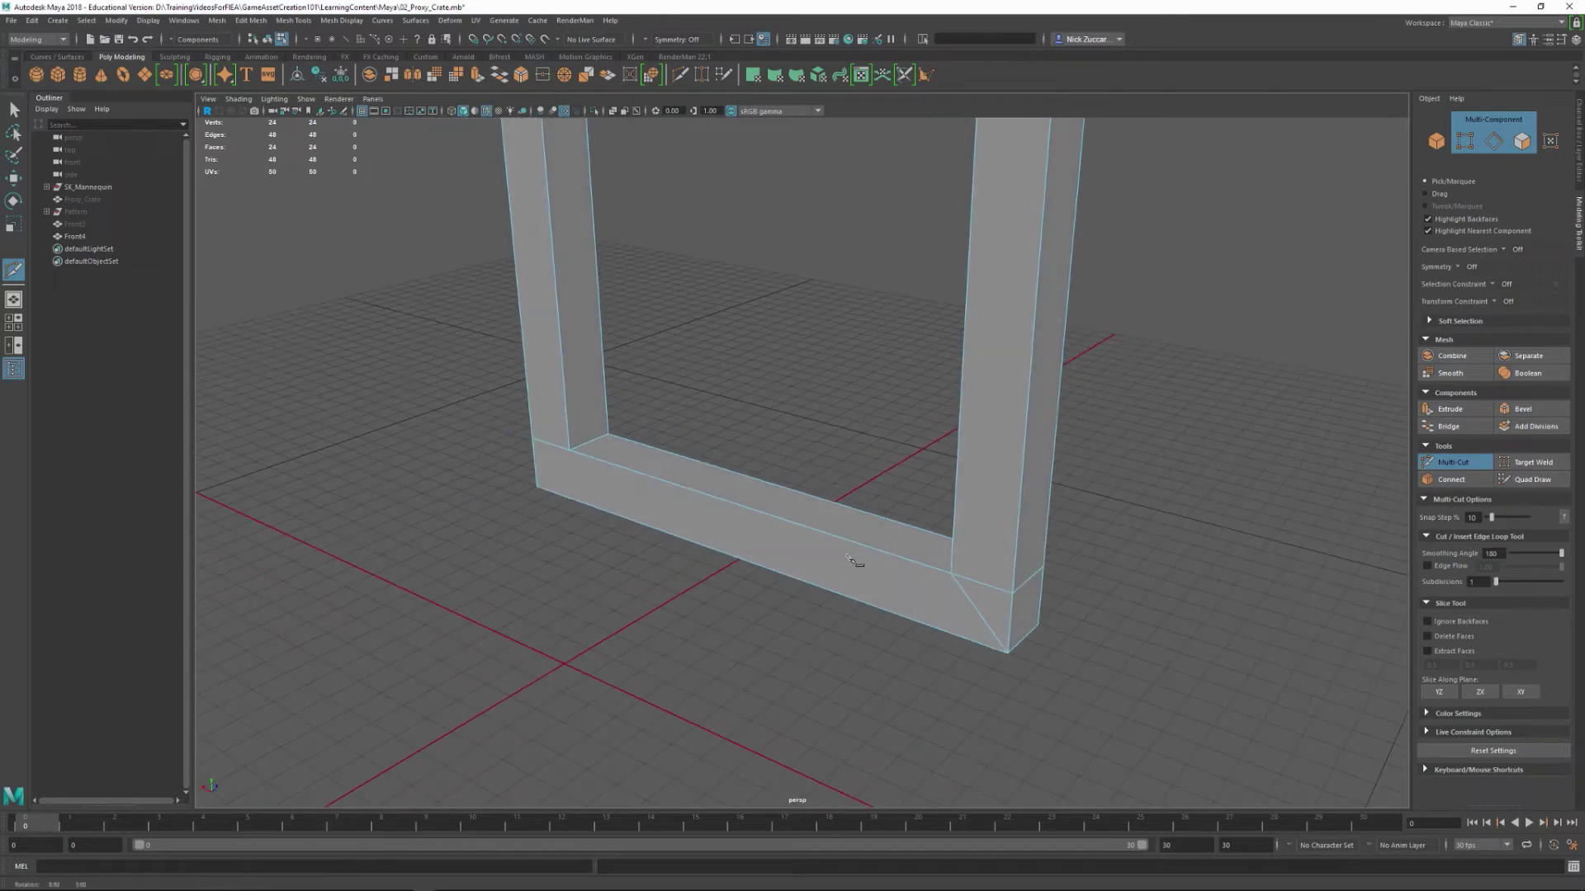
{"action": "double_click", "coordinate": [14, 178]}
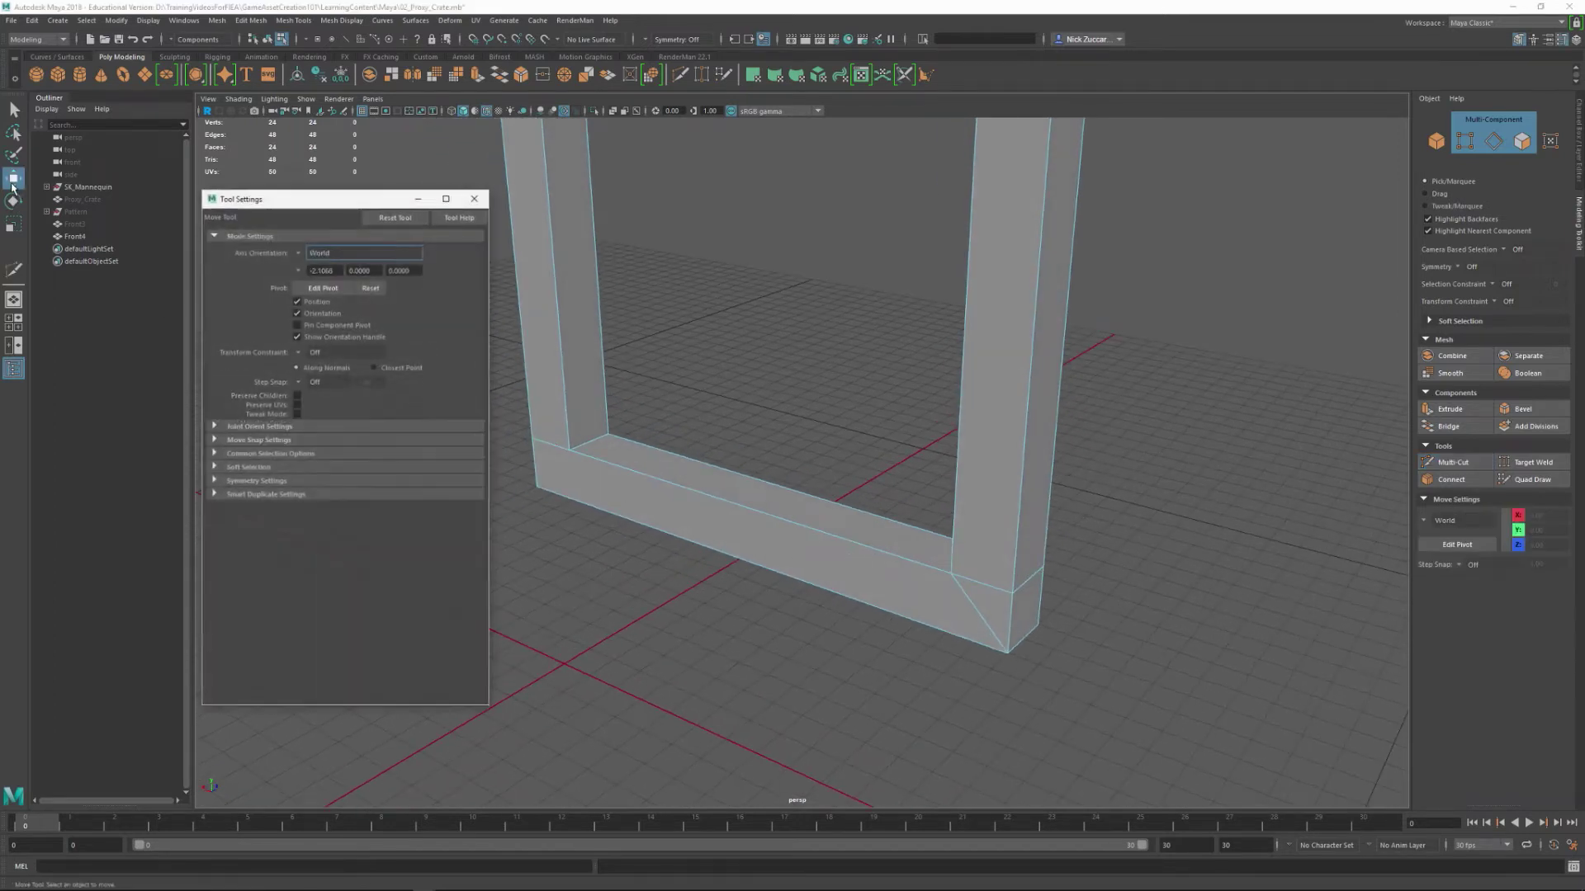
{"action": "left_click", "coordinate": [216, 481]}
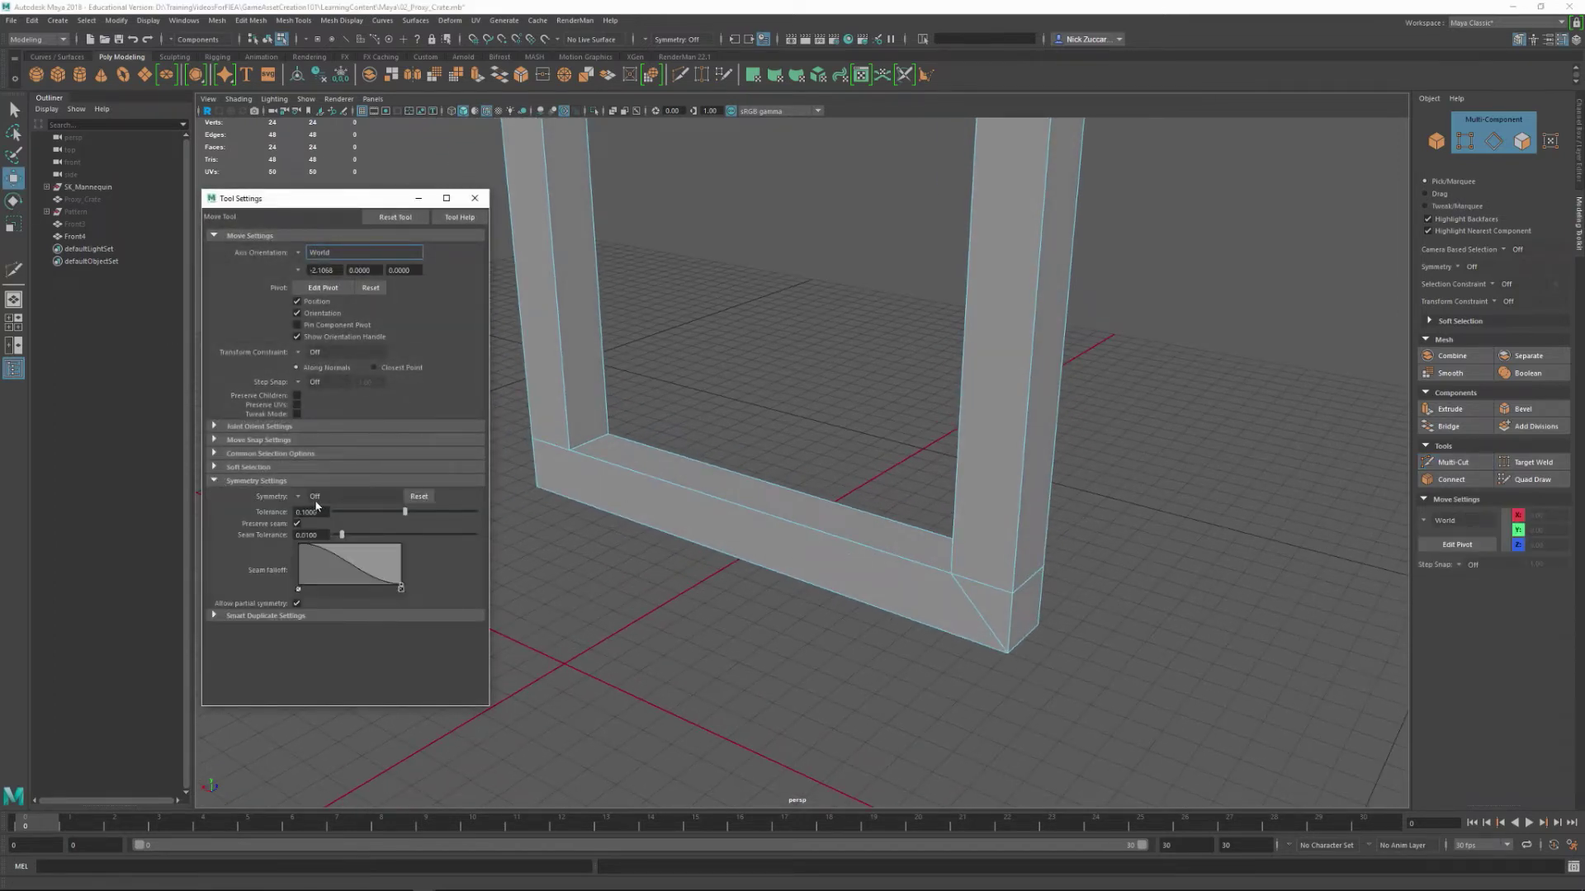
{"action": "left_click", "coordinate": [475, 198]}
{"action": "key", "text": "q"}
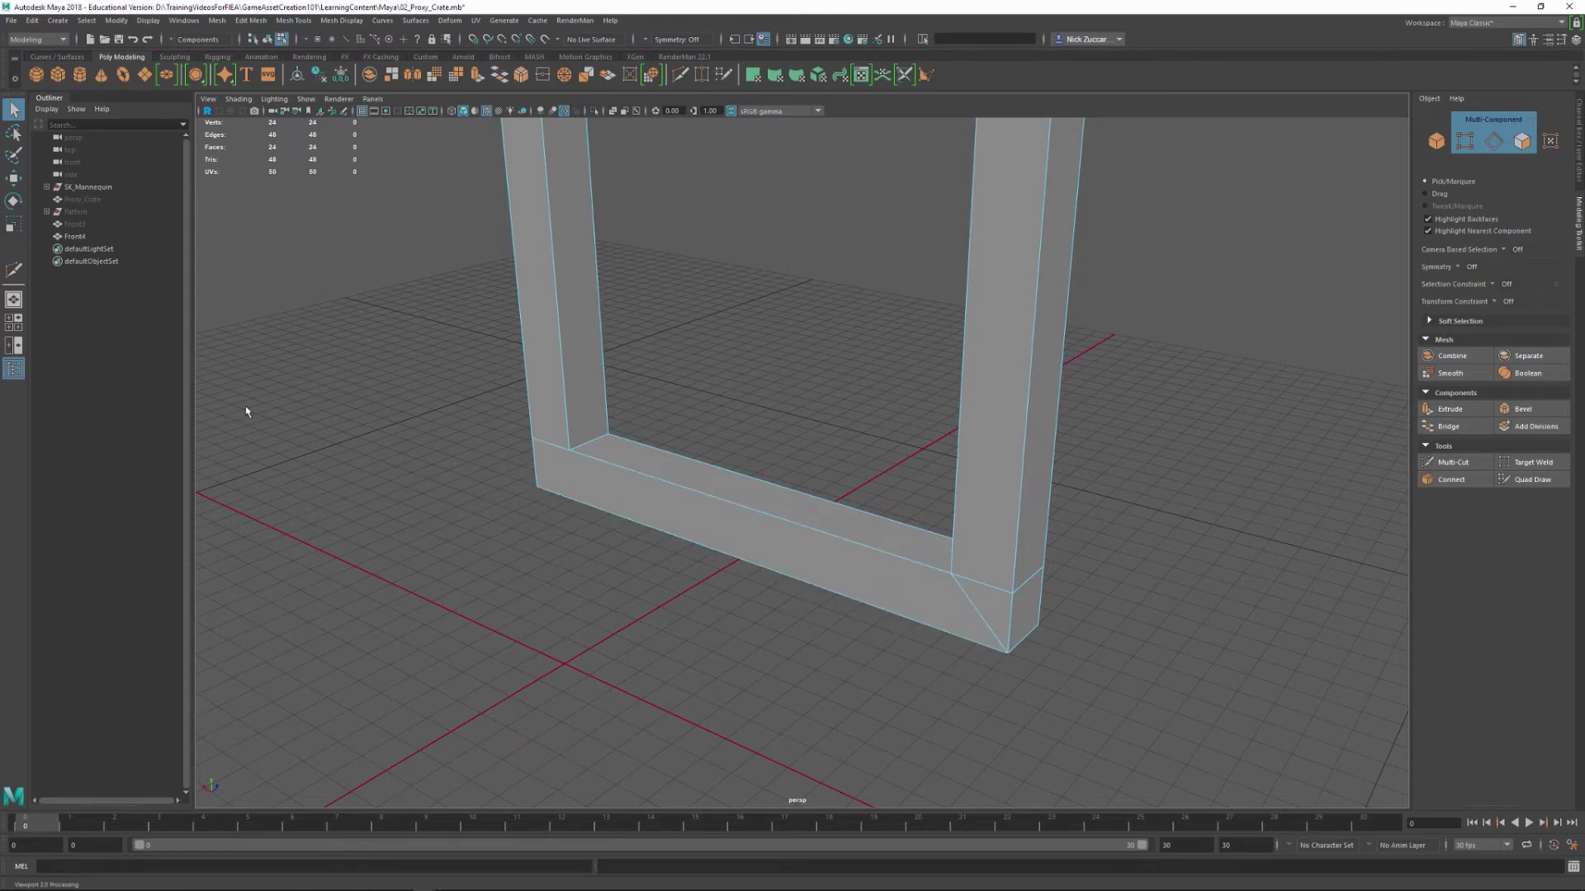
- Delete the diagonal edges on the back and front faces of the frame's lower-left corner
{"action": "right_click", "coordinate": [971, 603]}
{"action": "right_click_drag", "start_coordinate": [973, 577], "coordinate": [969, 503]}
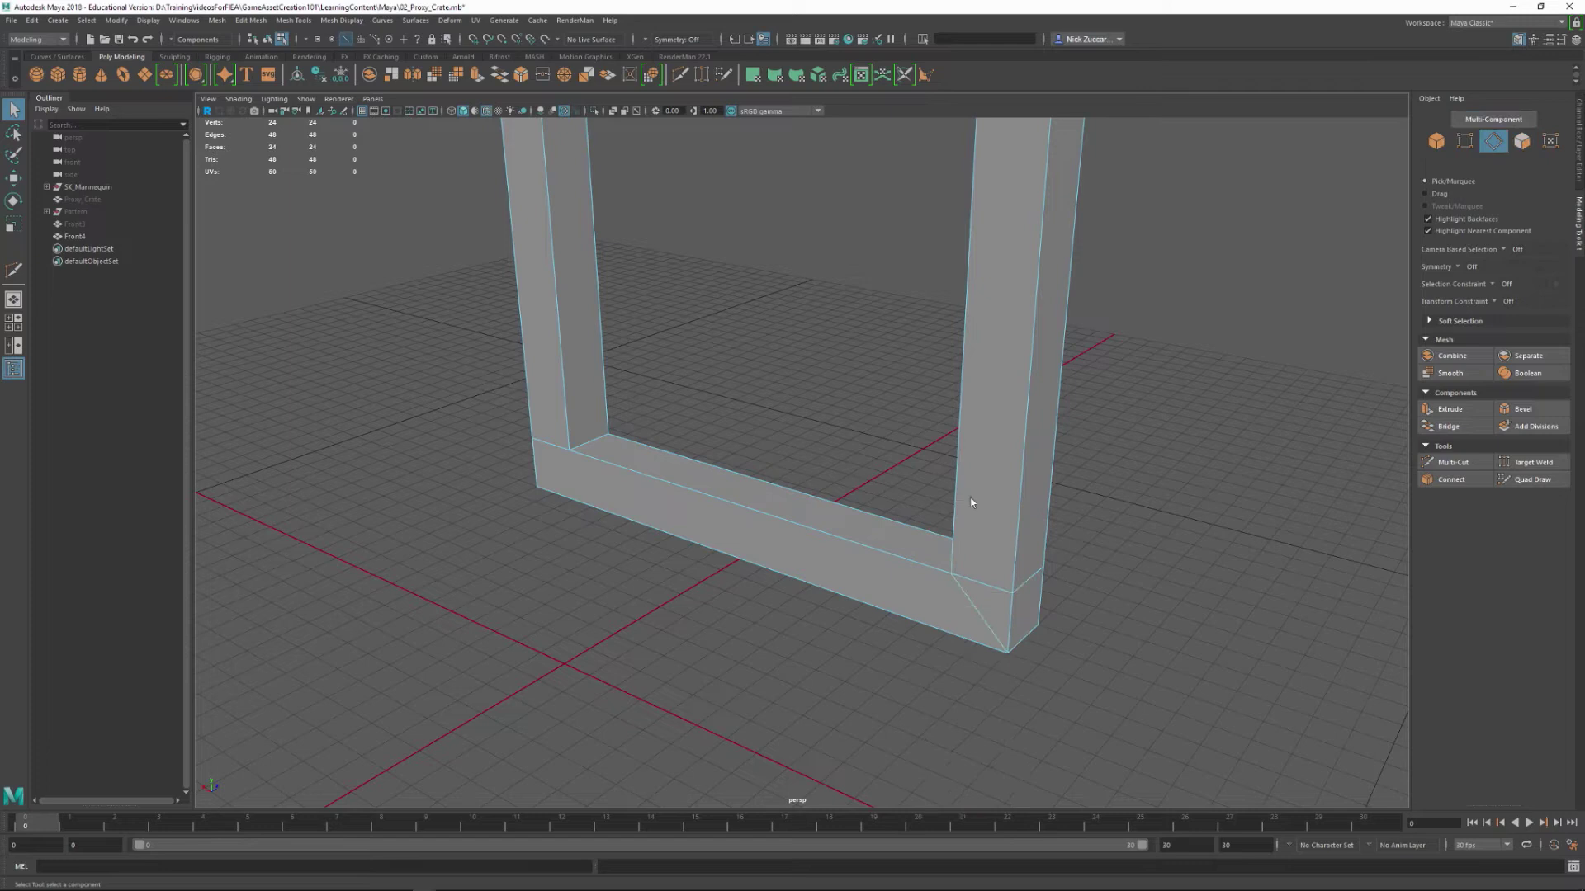
{"action": "left_click", "coordinate": [998, 639]}
{"action": "left_click_drag", "start_coordinate": [1156, 637], "coordinate": [699, 680], "text": "alt"}
{"action": "key", "text": "Delete"}
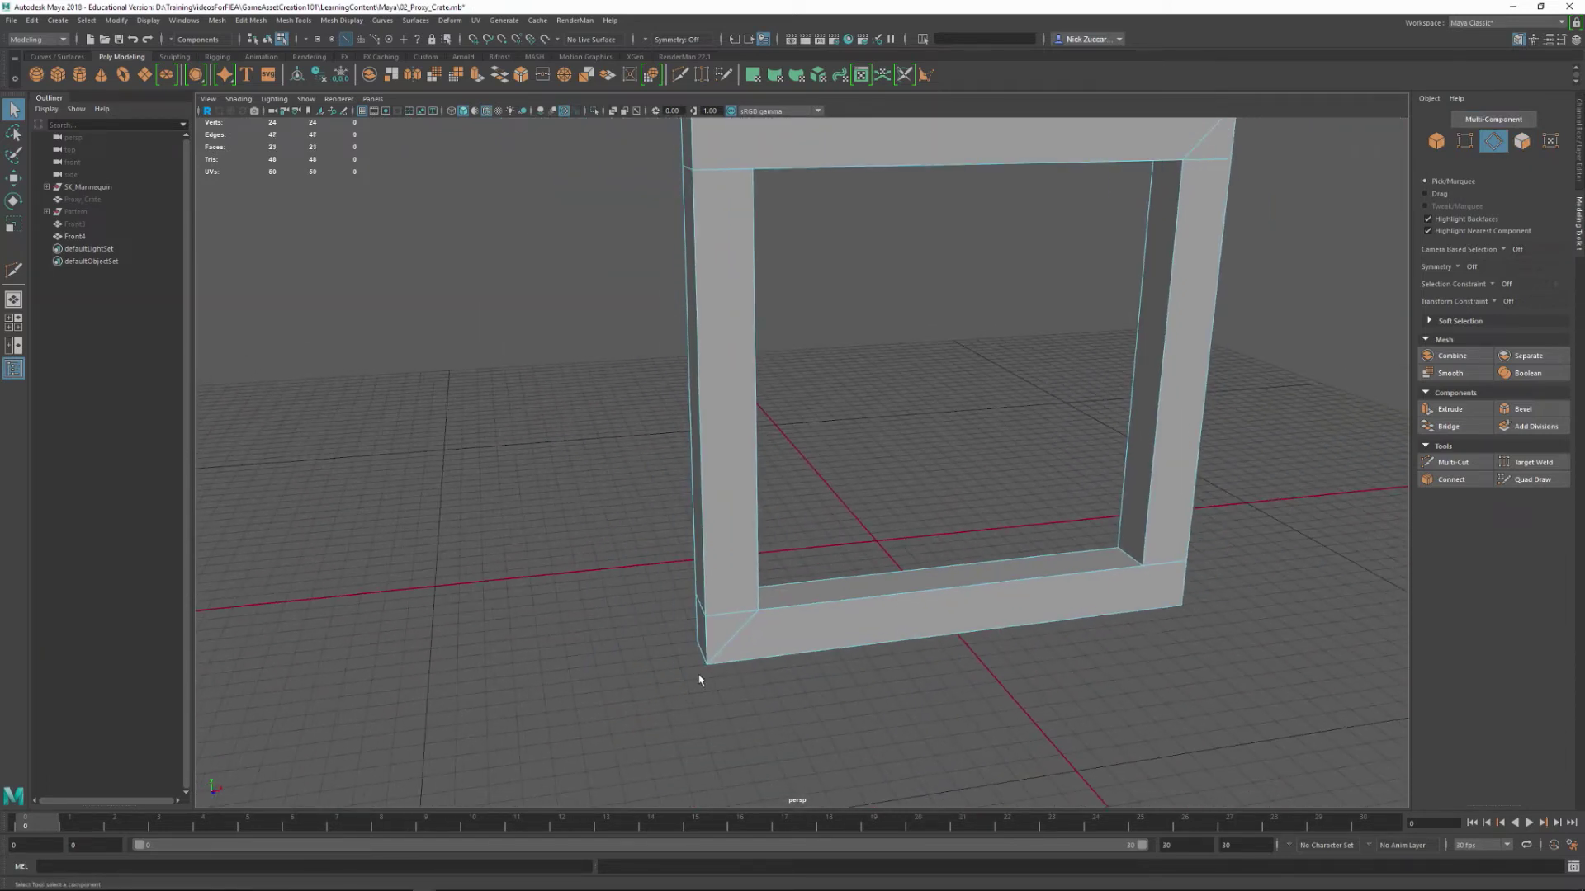
{"action": "left_click", "coordinate": [730, 640]}
{"action": "key", "text": "Delete"}
- Delete the diagonal edges on the front and back faces of the frame's upper-right corner
{"action": "left_click_drag", "start_coordinate": [1245, 559], "coordinate": [1021, 411], "text": "alt"}
{"action": "left_click", "coordinate": [1030, 402]}
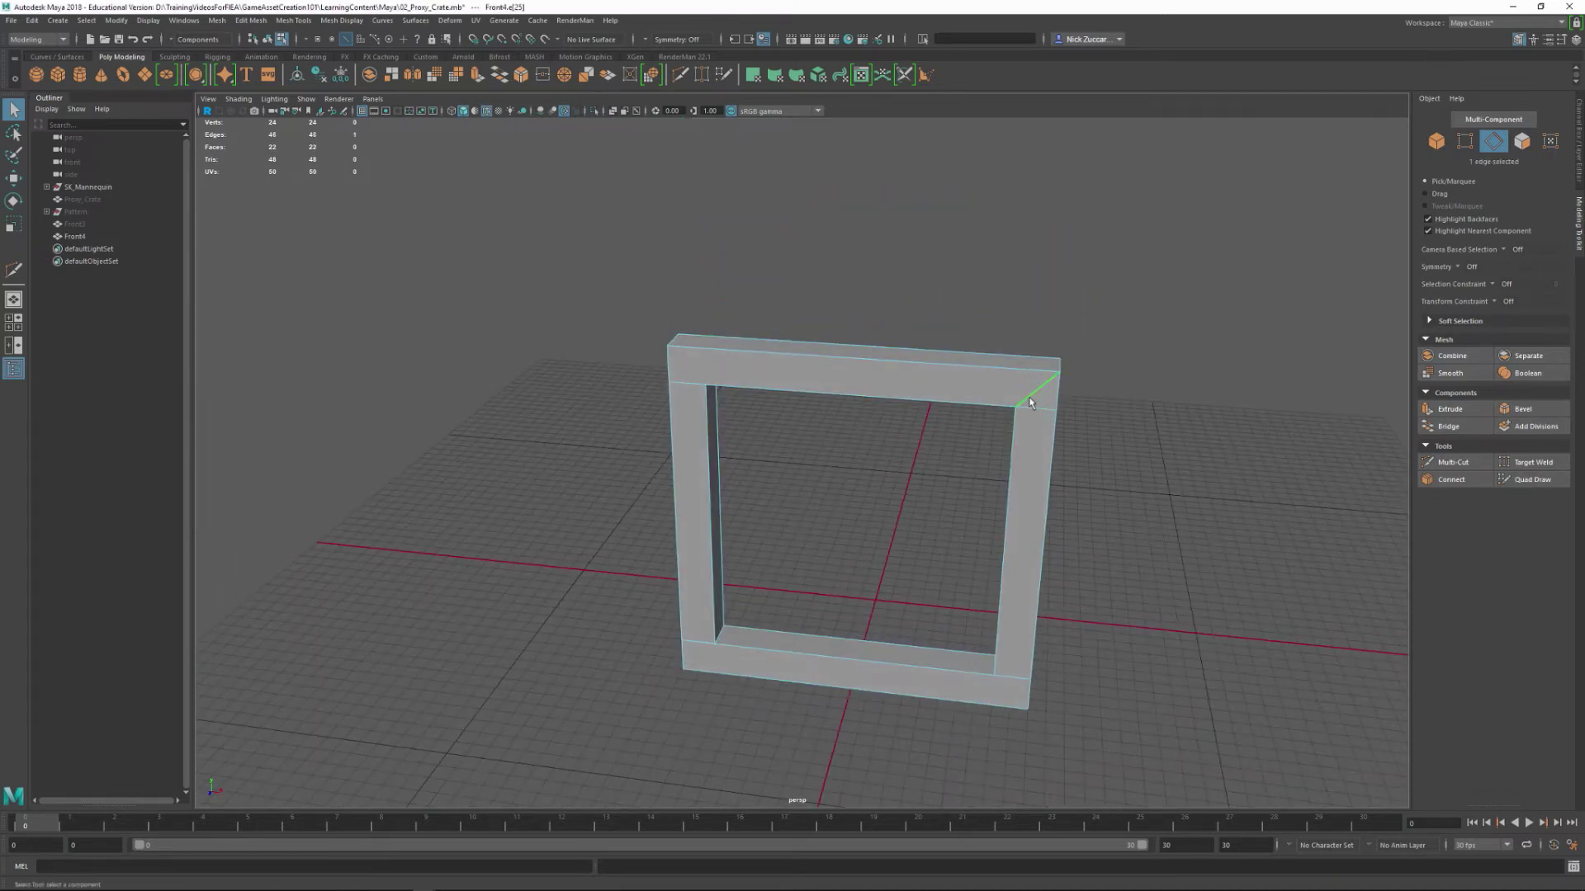
{"action": "key", "text": "Delete"}
{"action": "left_click_drag", "start_coordinate": [1213, 506], "coordinate": [990, 493], "text": "alt"}
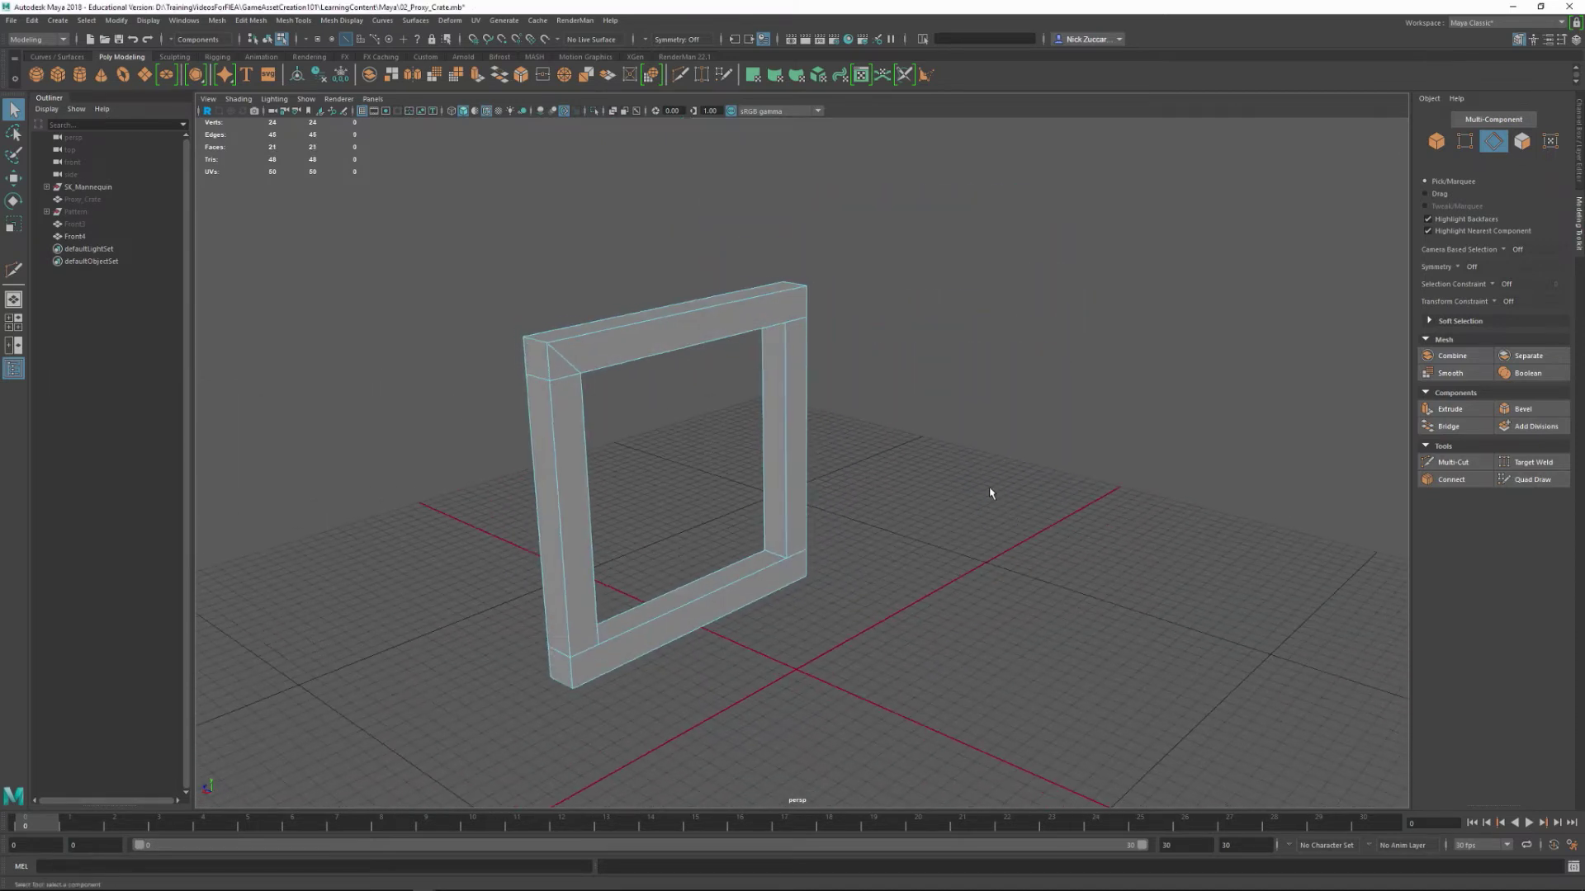
{"action": "left_click", "coordinate": [562, 369]}
{"action": "key", "text": "Delete"}
- Inspect the cleaned frame from all sides, selecting the horizontal edge loop around its lower rail to check the edge flow
{"action": "left_click_drag", "start_coordinate": [696, 661], "coordinate": [1010, 608], "text": "alt"}
{"action": "scroll", "coordinate": [799, 561], "scroll_direction": "up", "scroll_amount": 3}
{"action": "left_click_drag", "start_coordinate": [950, 694], "coordinate": [914, 604], "text": "alt"}
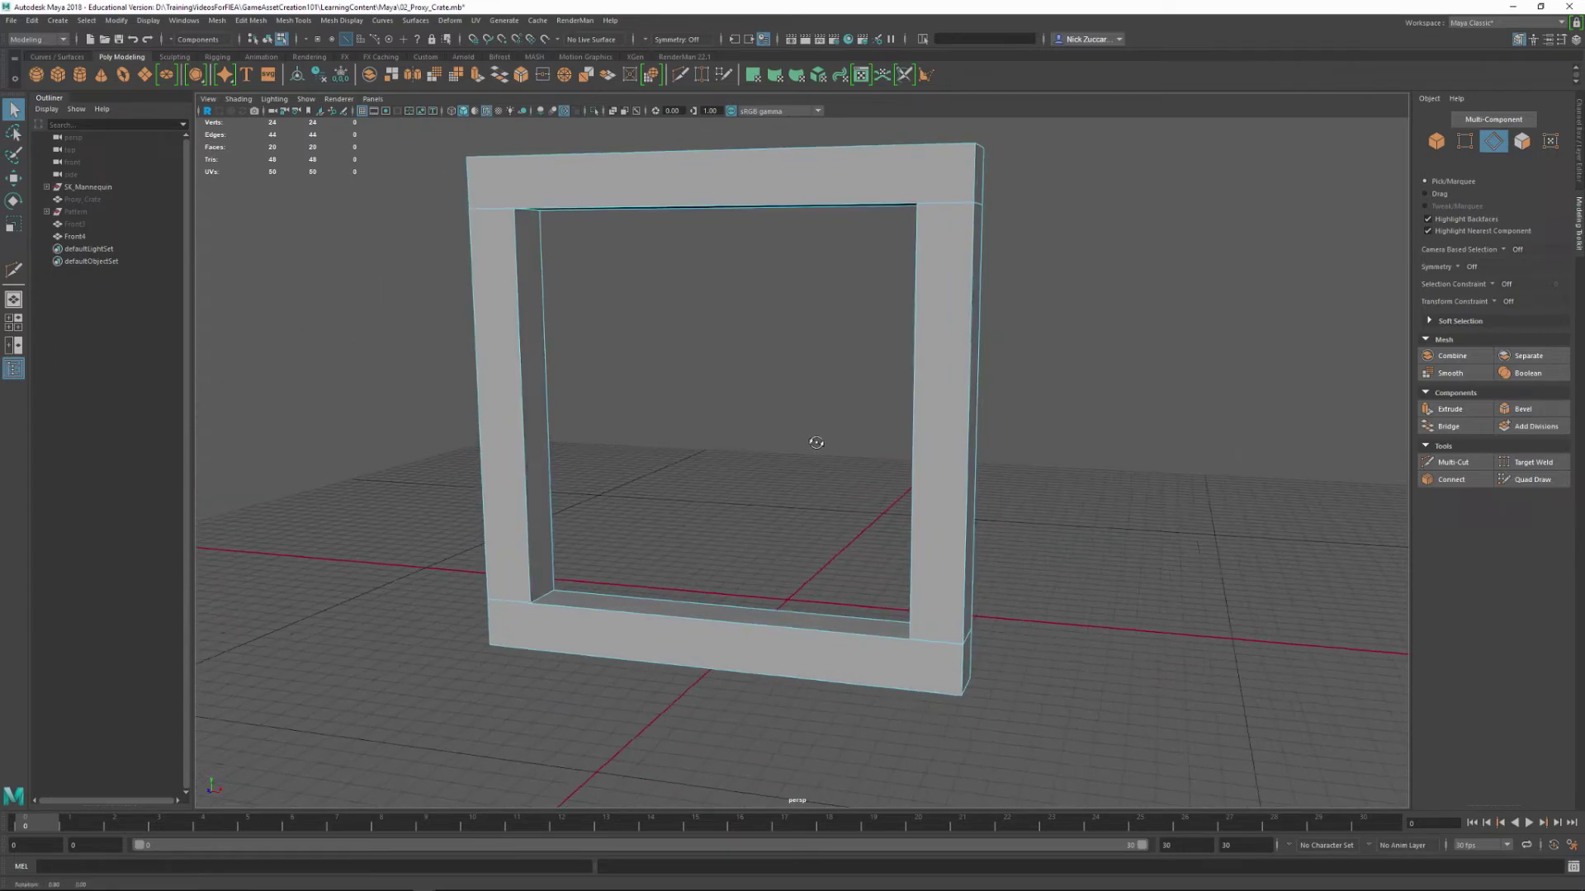
{"action": "left_click_drag", "start_coordinate": [814, 442], "coordinate": [771, 290], "text": "alt"}
{"action": "left_click_drag", "start_coordinate": [930, 240], "coordinate": [858, 305], "text": "alt"}
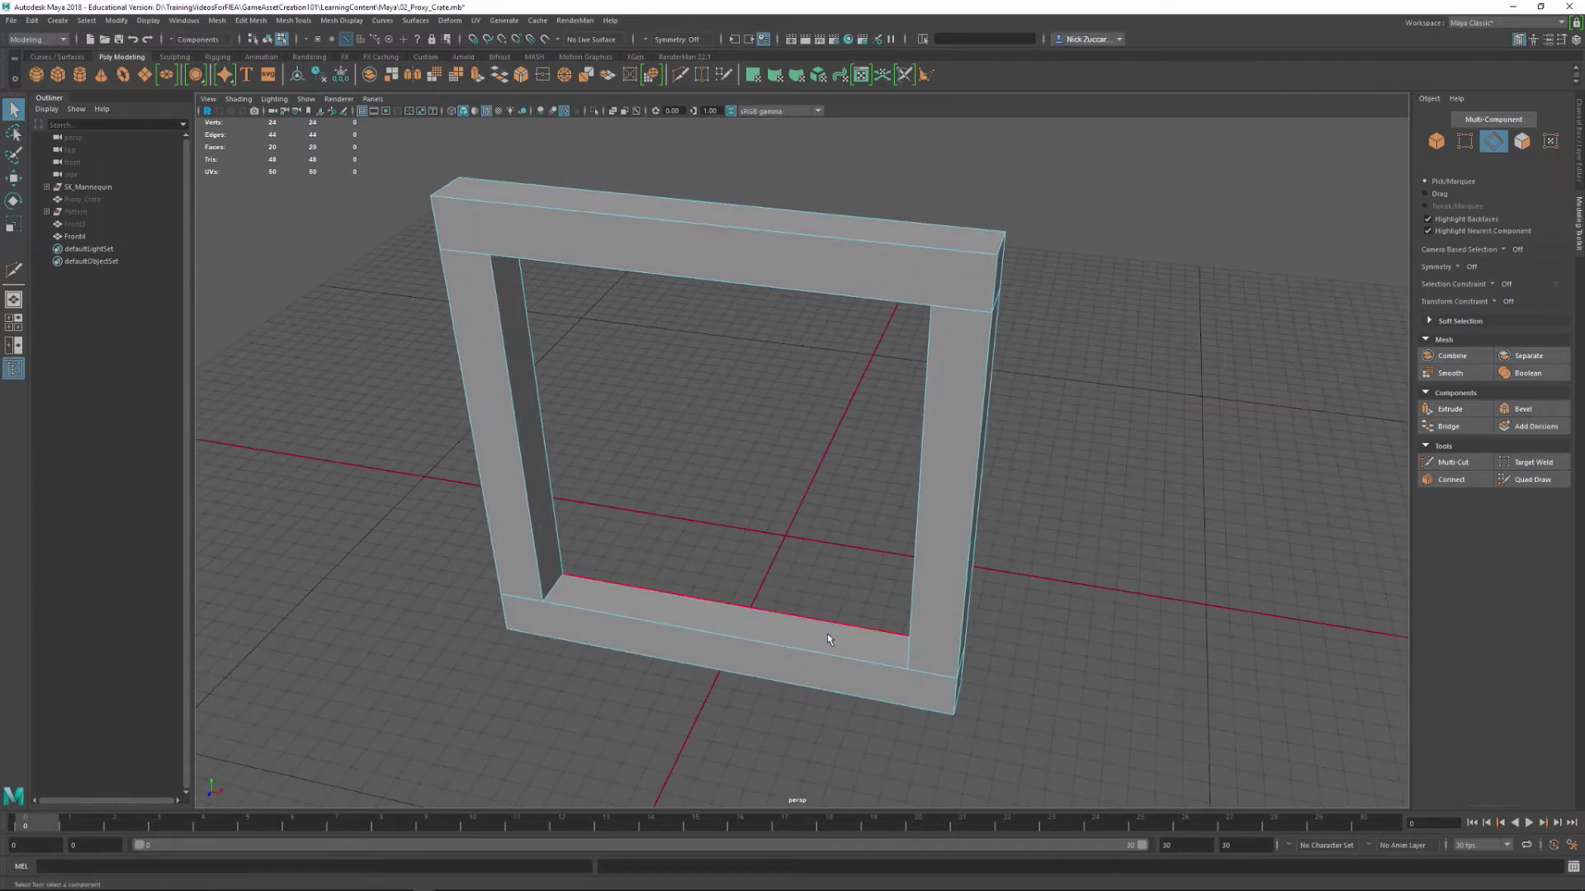
{"action": "double_click", "coordinate": [925, 679]}
{"action": "left_click_drag", "start_coordinate": [925, 680], "coordinate": [863, 495], "text": "alt"}
{"action": "left_click_drag", "start_coordinate": [702, 492], "coordinate": [678, 619], "text": "alt"}
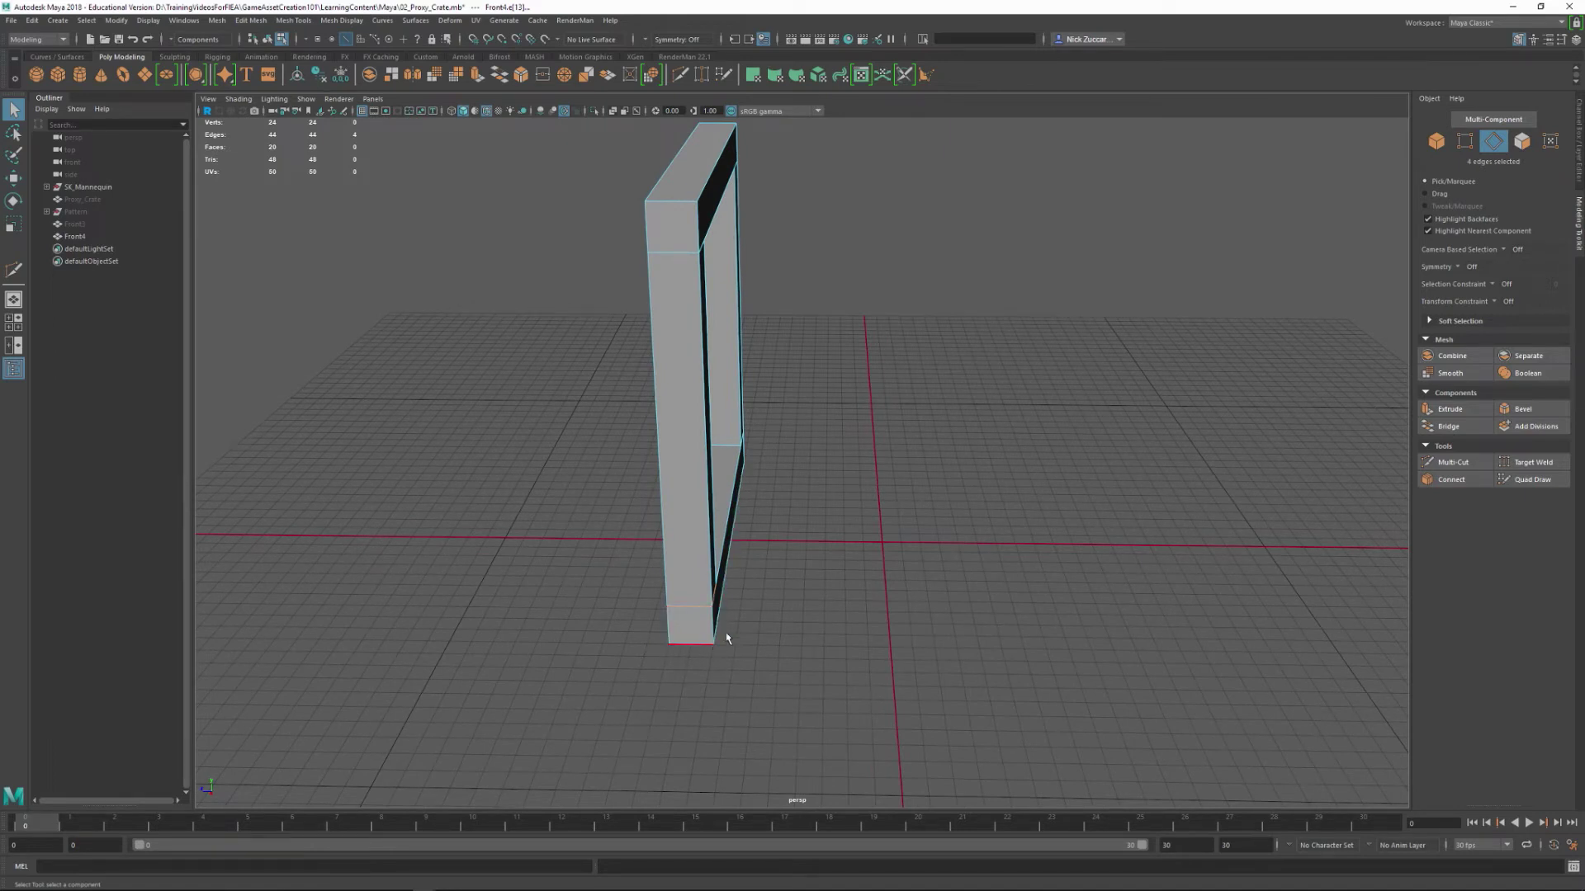
{"action": "left_click_drag", "start_coordinate": [726, 638], "coordinate": [753, 594], "text": "alt"}
{"action": "left_click_drag", "start_coordinate": [661, 641], "coordinate": [751, 549], "text": "alt"}
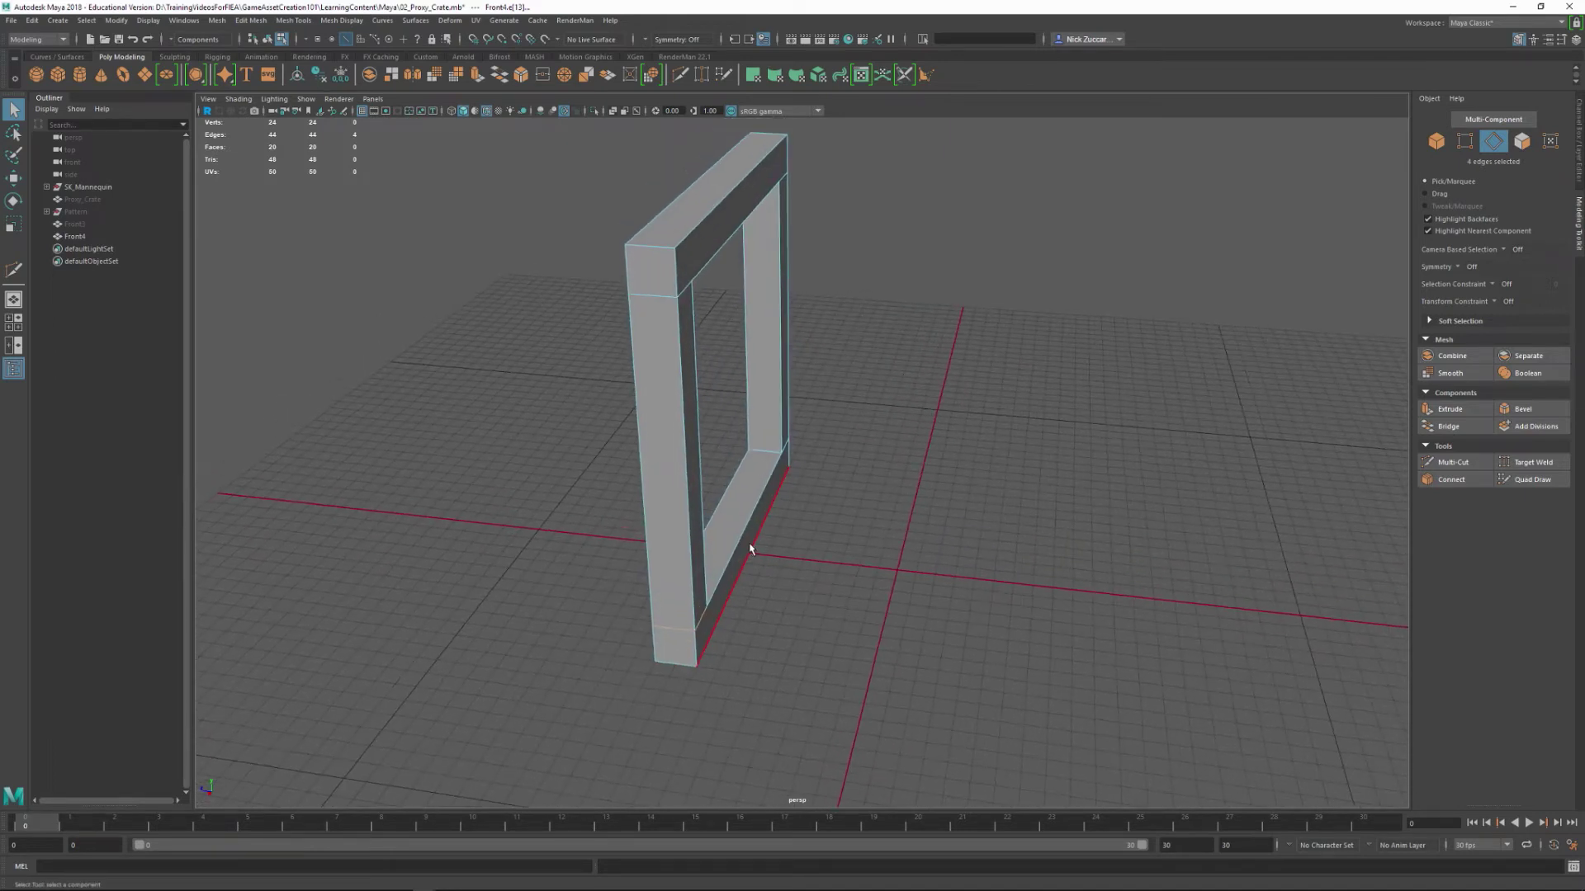
- Move the frame's four back faces along Z toward its front to make the frame about half as deep
{"action": "right_click", "coordinate": [687, 448]}
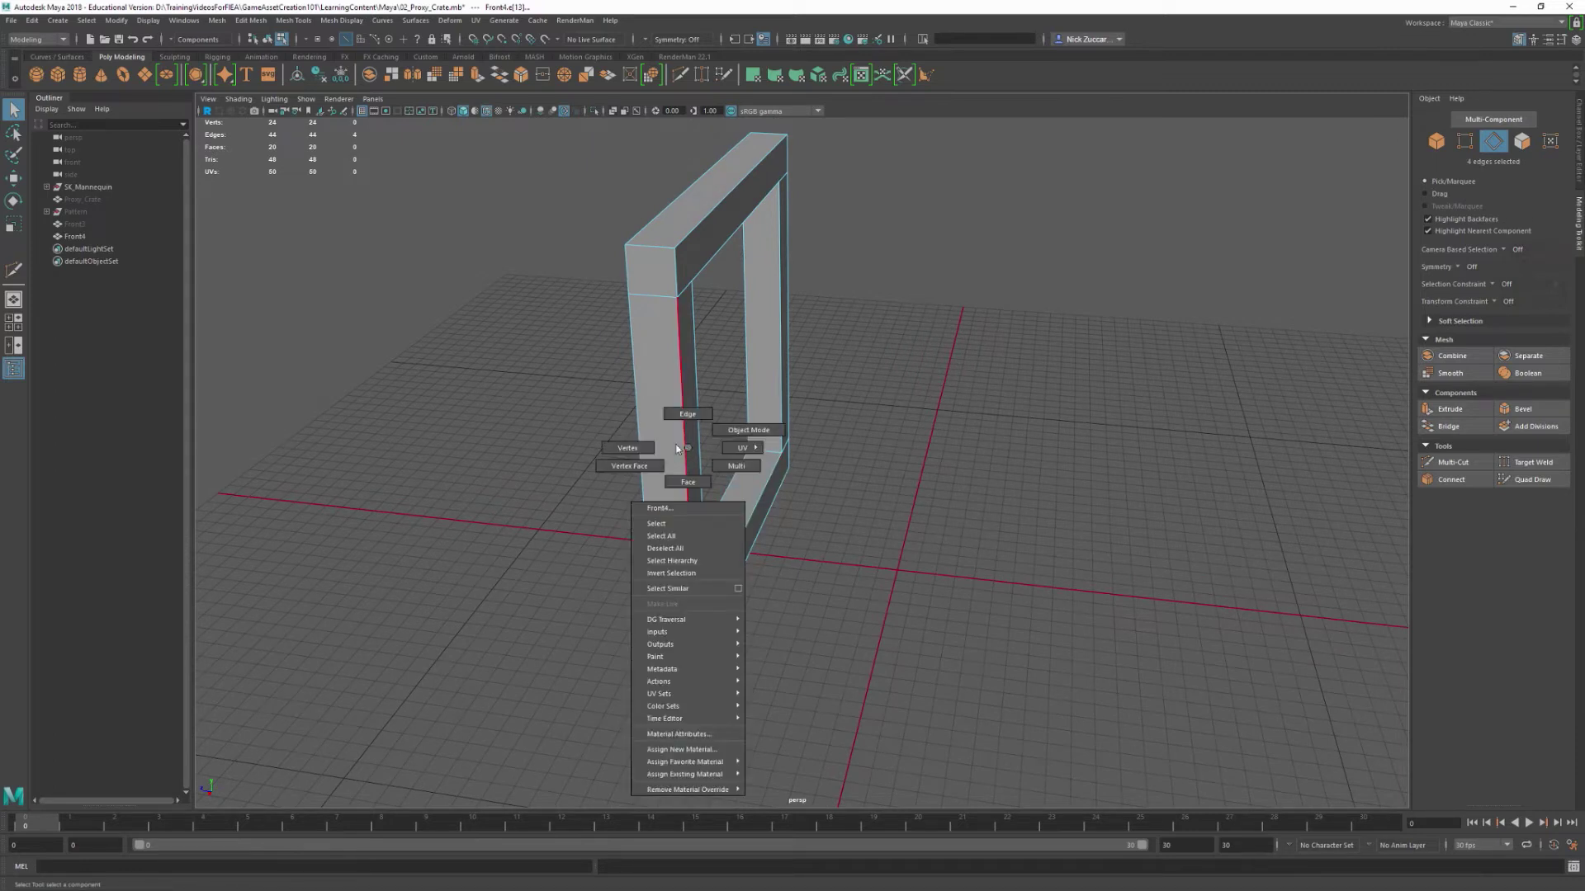
{"action": "left_click", "coordinate": [688, 482]}
{"action": "left_click", "coordinate": [694, 312]}
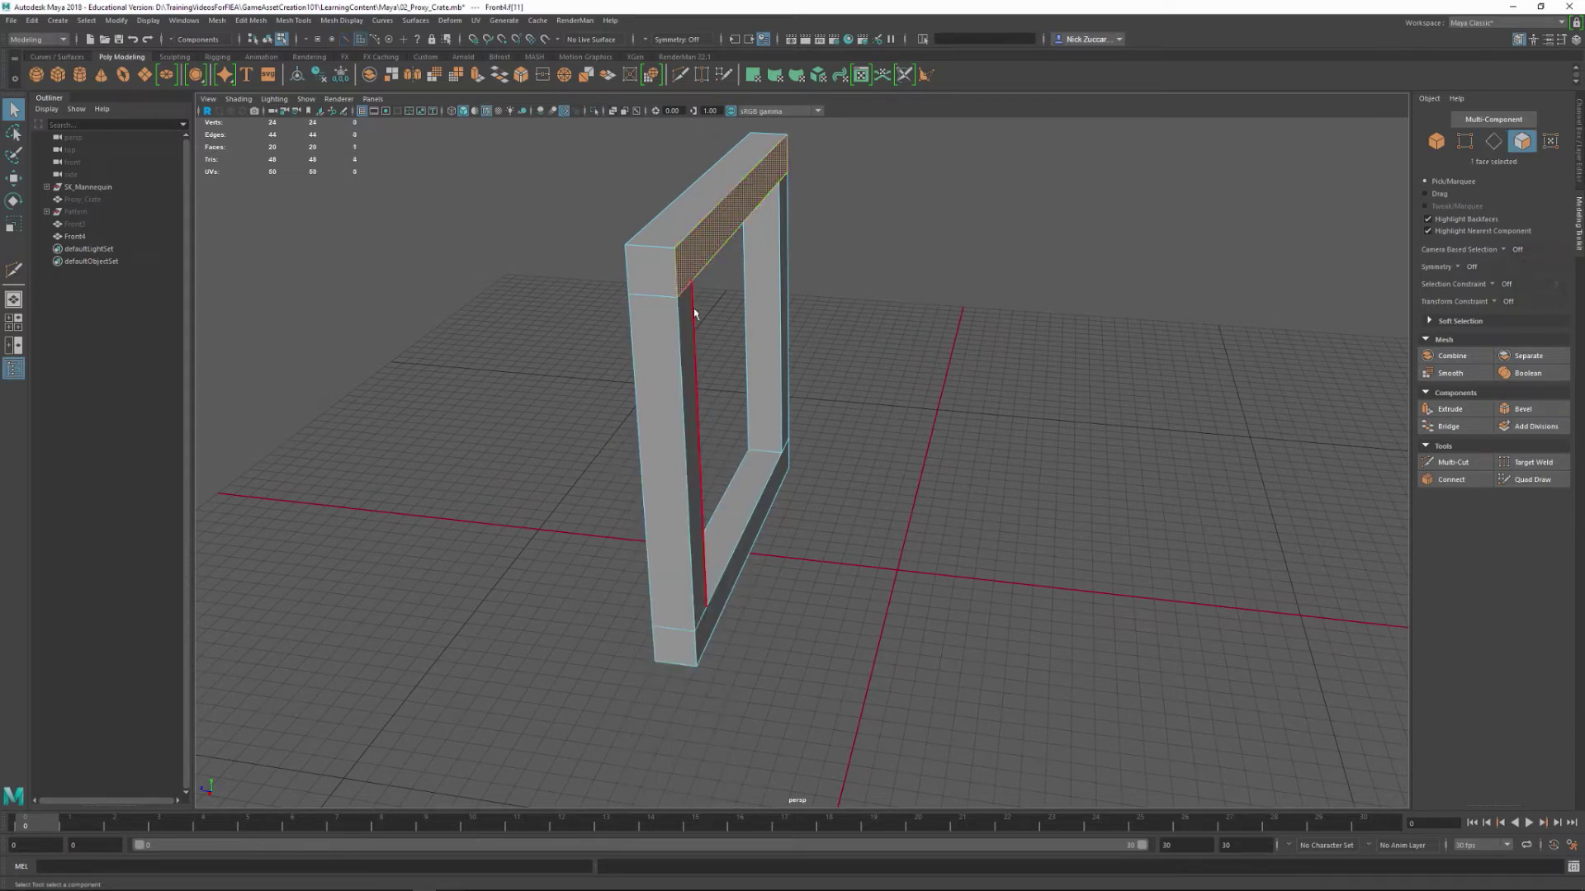
{"action": "left_click", "coordinate": [690, 320], "text": "shift"}
{"action": "left_click", "coordinate": [703, 642], "text": "shift"}
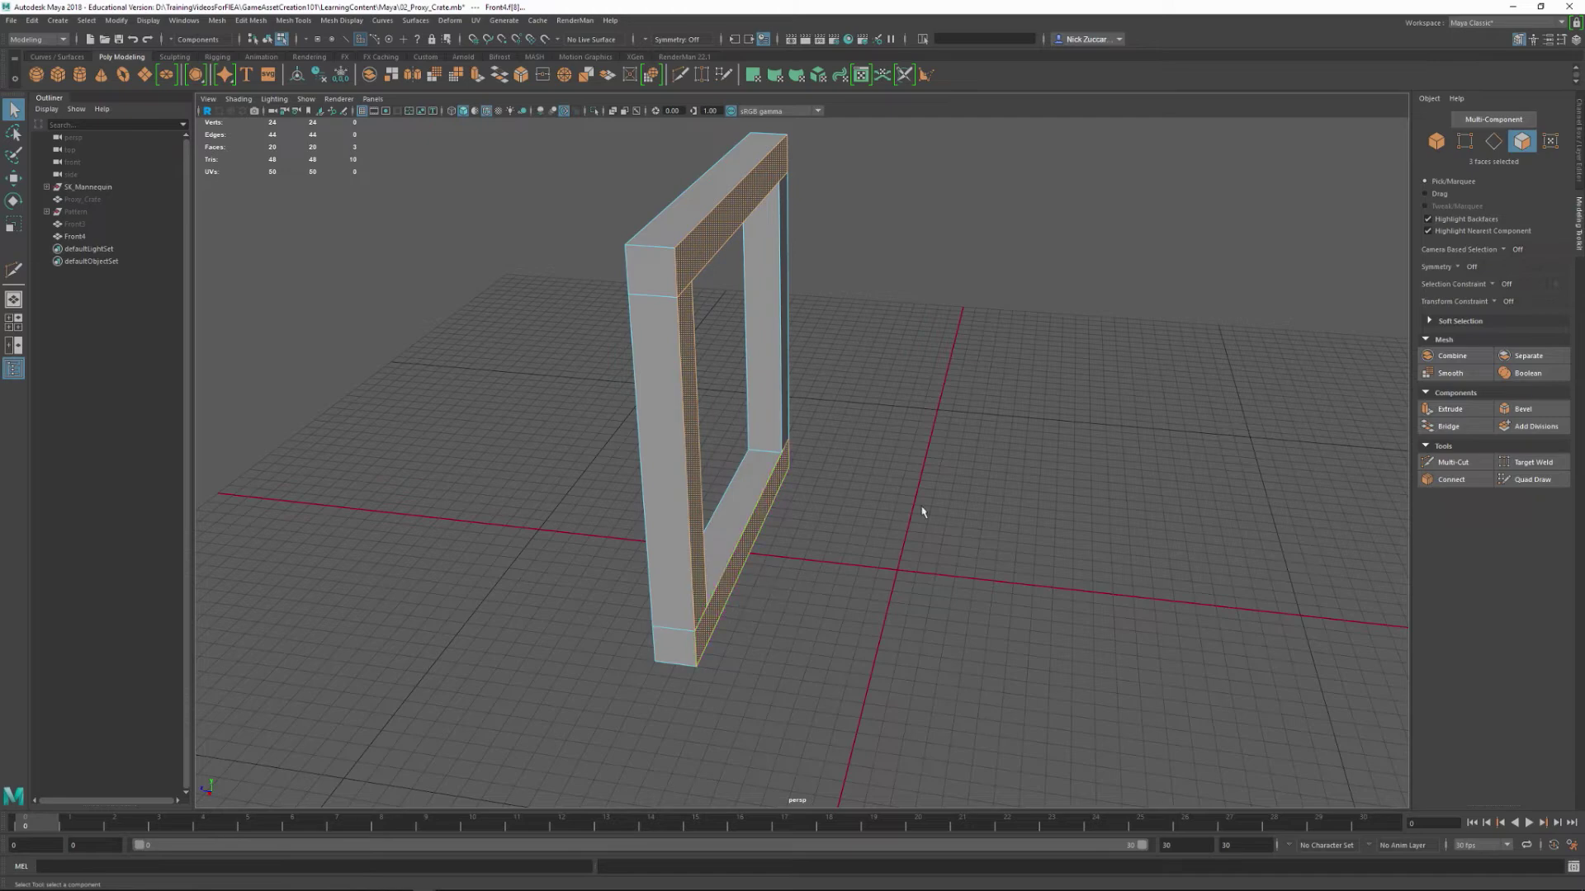
{"action": "mouse_move", "coordinate": [923, 512]}
{"action": "left_mouse_down", "text": "alt"}
{"action": "mouse_move", "coordinate": [963, 382]}
{"action": "mouse_move", "coordinate": [919, 499]}
{"action": "left_mouse_up", "text": "alt"}
{"action": "left_click", "coordinate": [999, 355], "text": "shift"}
{"action": "key", "text": "w"}
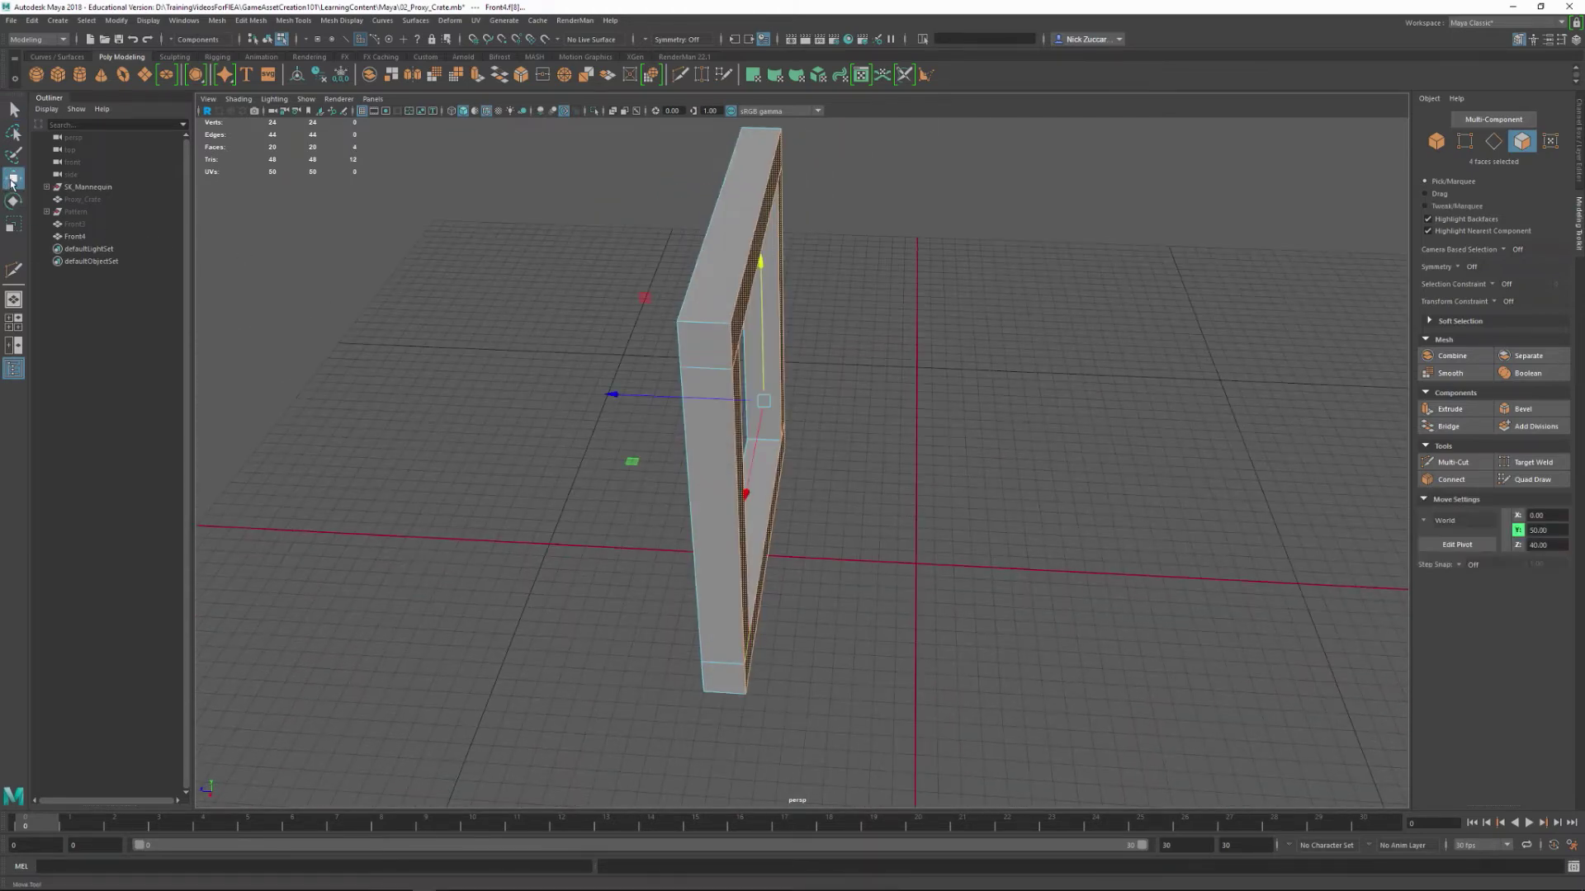
{"action": "left_click_drag", "start_coordinate": [833, 463], "coordinate": [899, 464], "text": "alt"}
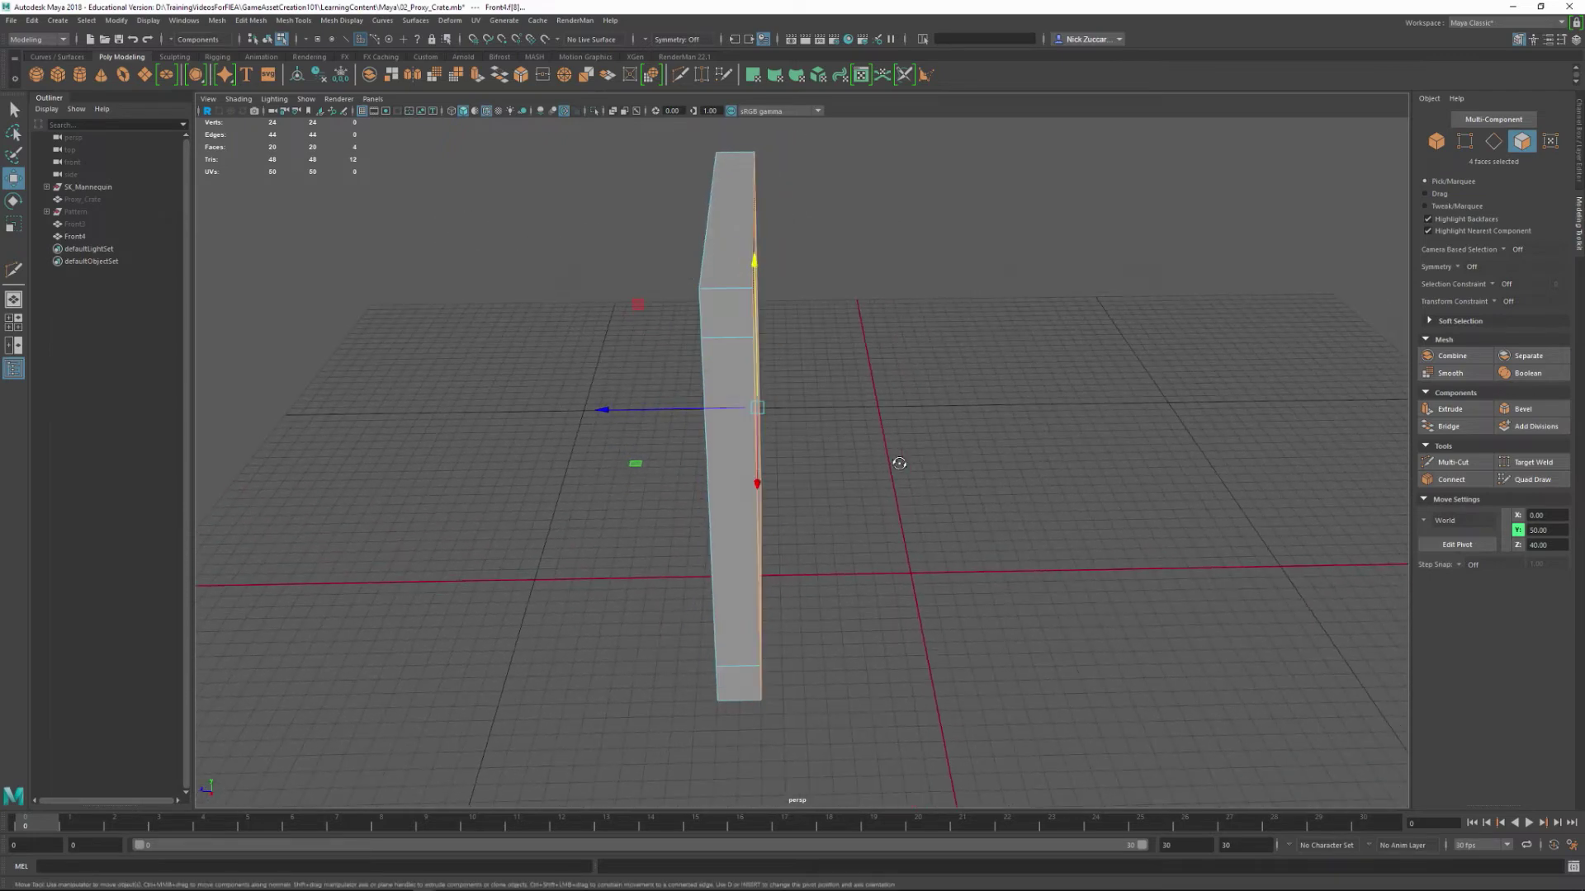
{"action": "left_click_drag", "start_coordinate": [693, 410], "coordinate": [731, 446]}
{"action": "left_click", "coordinate": [873, 424]}
- Select the edge loops at all four corner joints of the frame and detach the mesh along them
{"action": "left_click_drag", "start_coordinate": [873, 425], "coordinate": [980, 441], "text": "alt"}
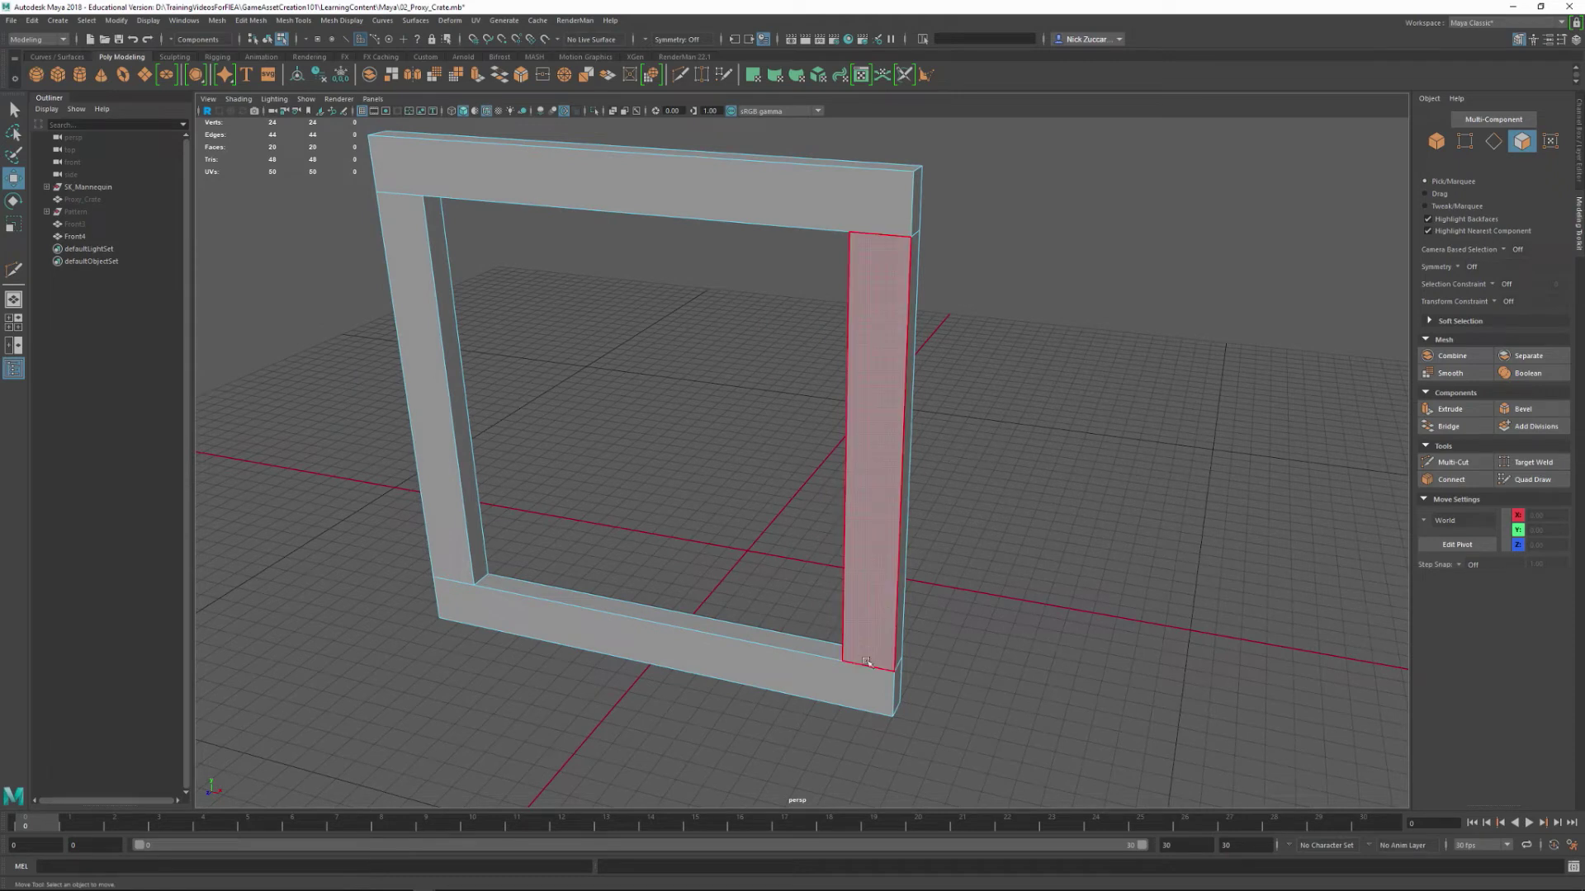
{"action": "right_click_drag", "start_coordinate": [870, 667], "coordinate": [884, 518]}
{"action": "double_click", "coordinate": [894, 693]}
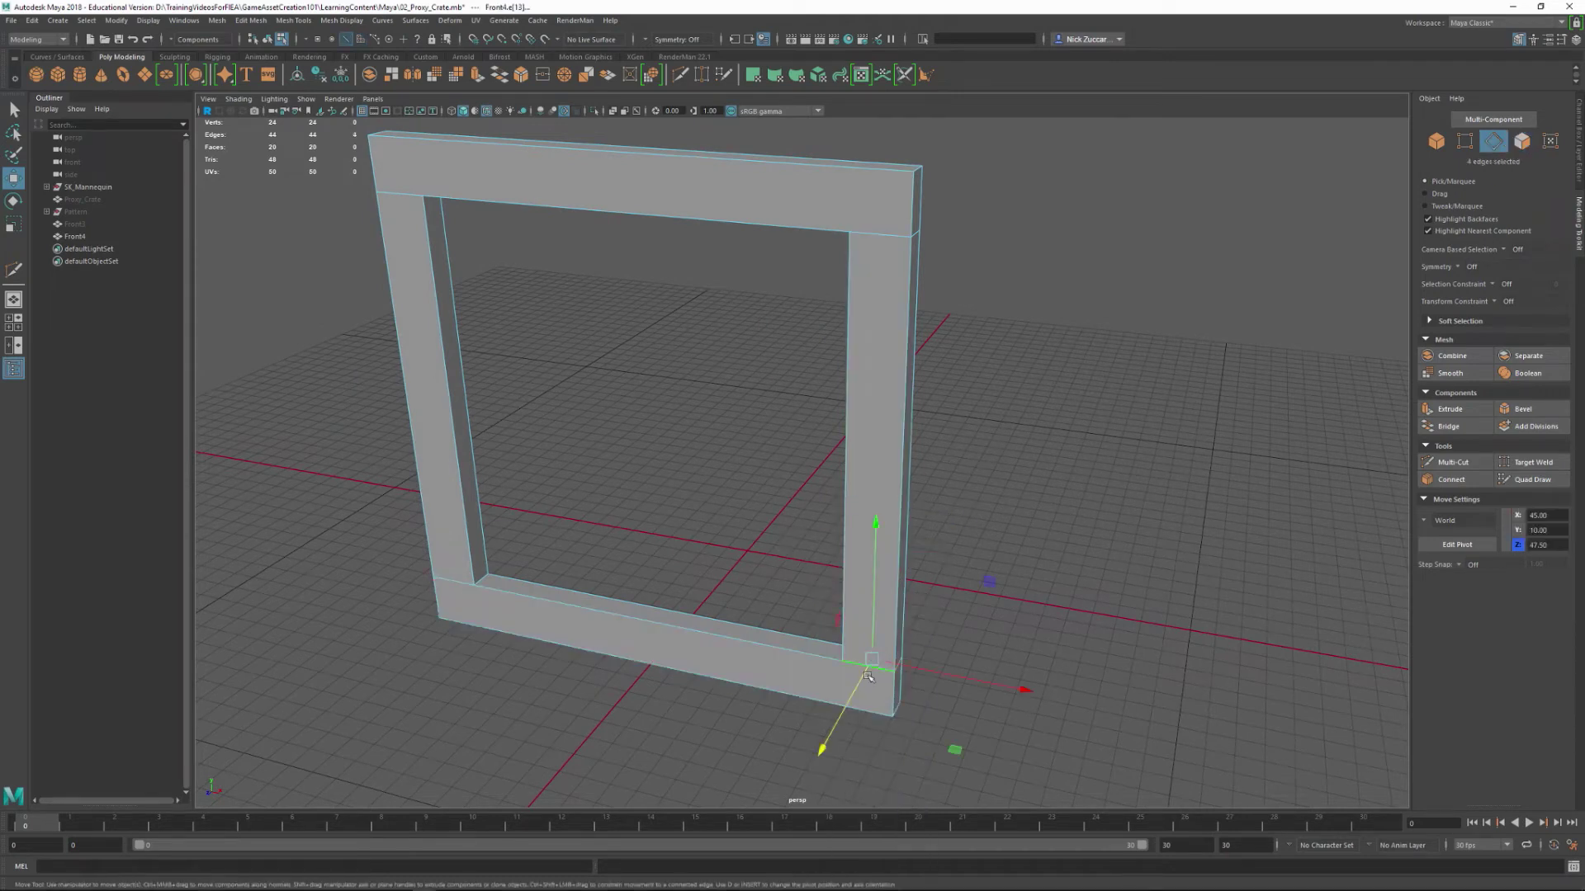
{"action": "double_click", "coordinate": [446, 629], "text": "shift"}
{"action": "left_click_drag", "start_coordinate": [459, 583], "coordinate": [522, 542], "text": "alt"}
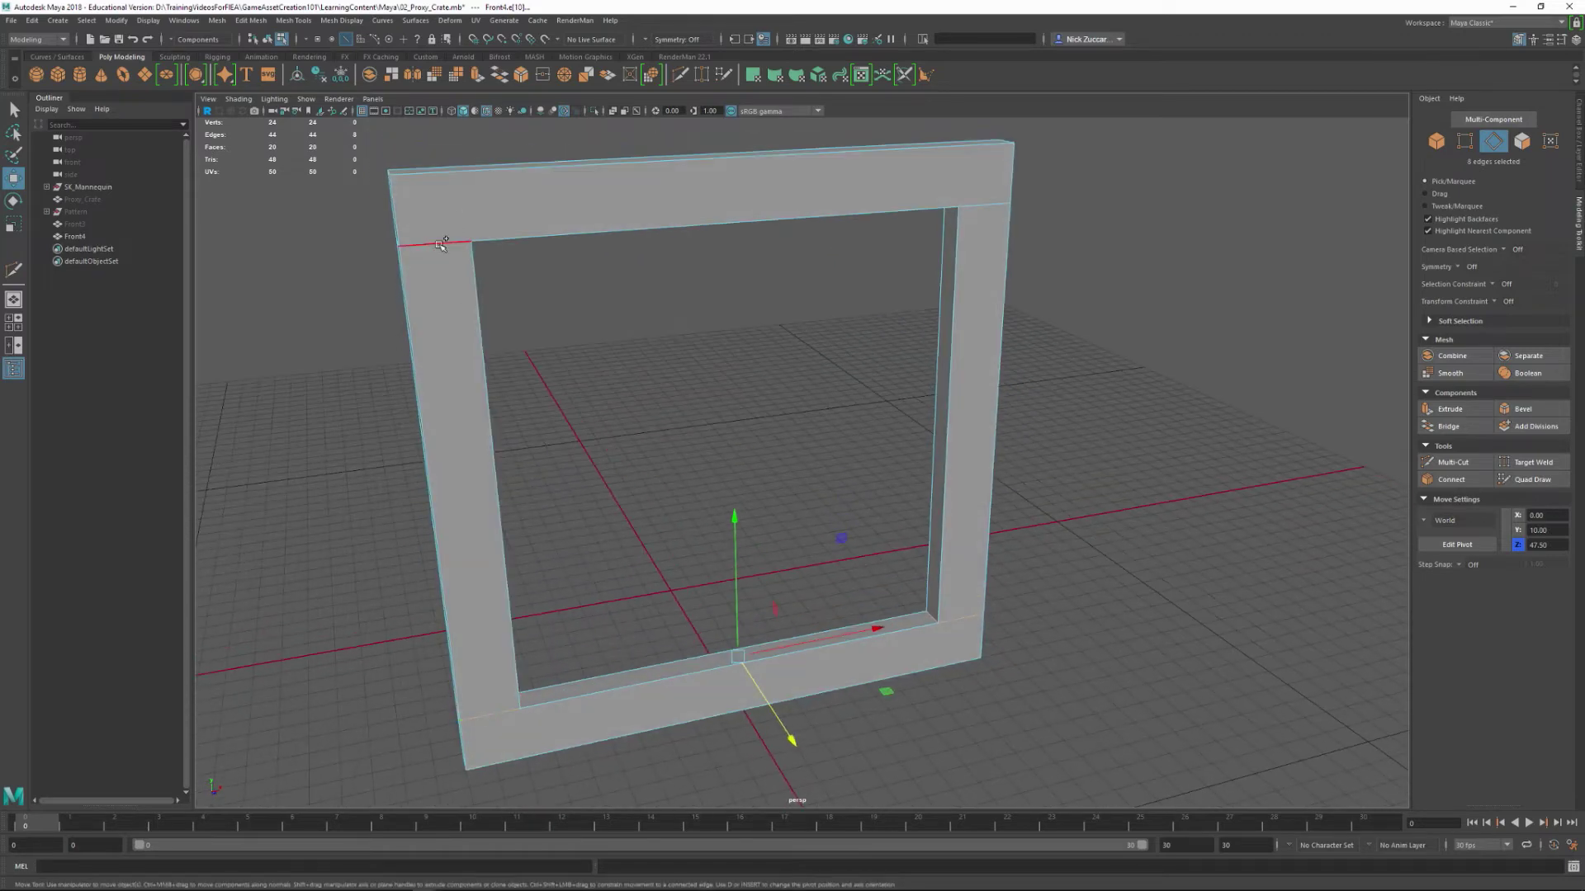
{"action": "double_click", "coordinate": [441, 244], "text": "shift"}
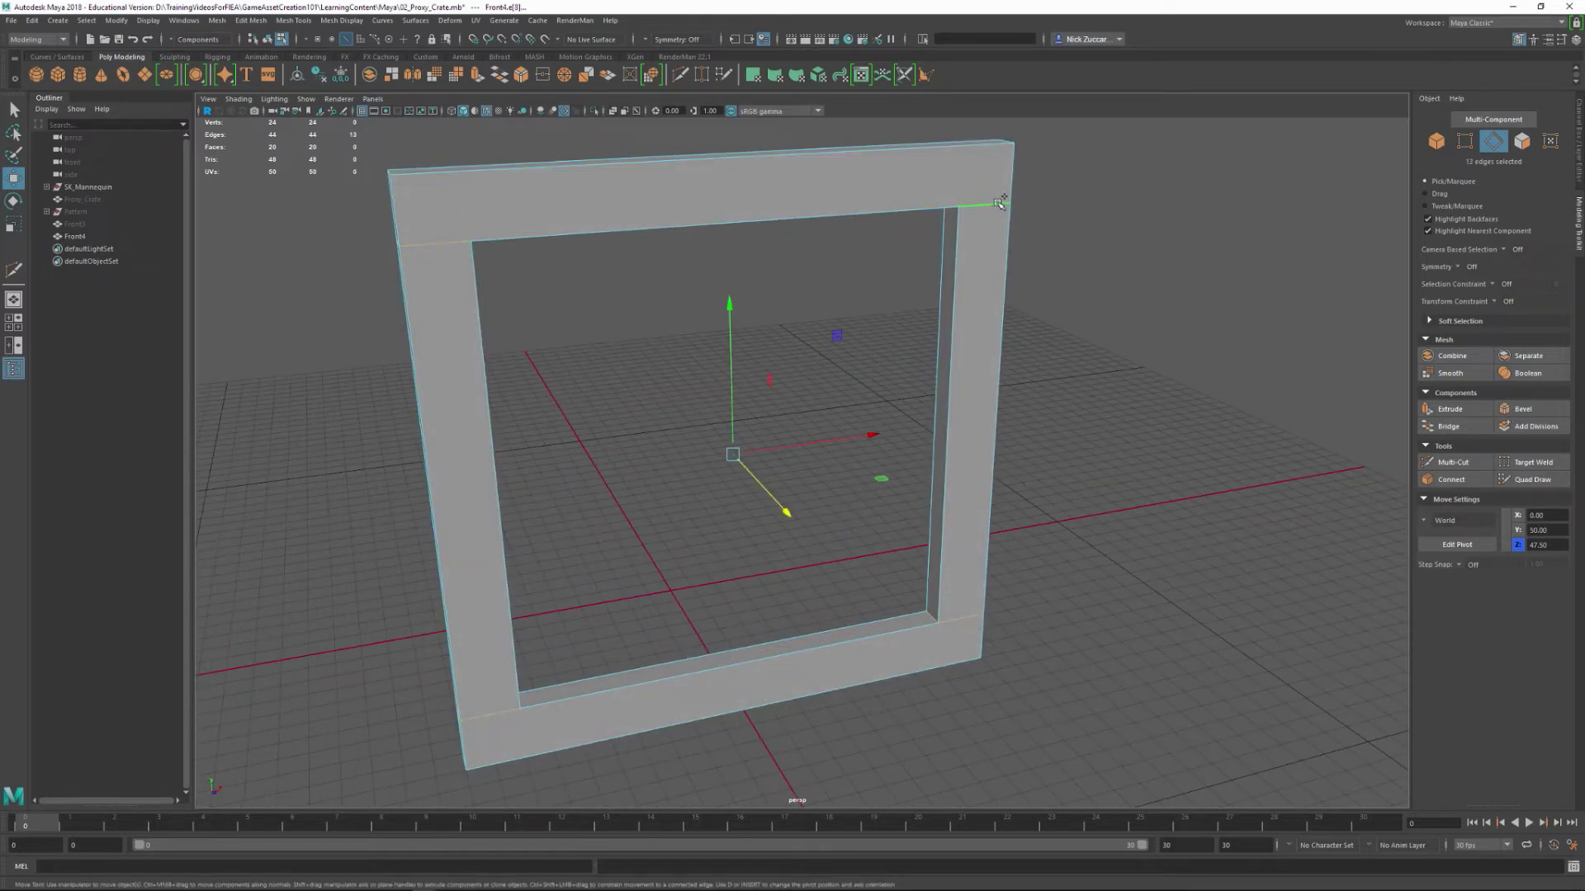
{"action": "double_click", "coordinate": [999, 203], "text": "shift"}
{"action": "left_click_drag", "start_coordinate": [1000, 203], "coordinate": [703, 316], "text": "alt"}
{"action": "left_click", "coordinate": [217, 20]}
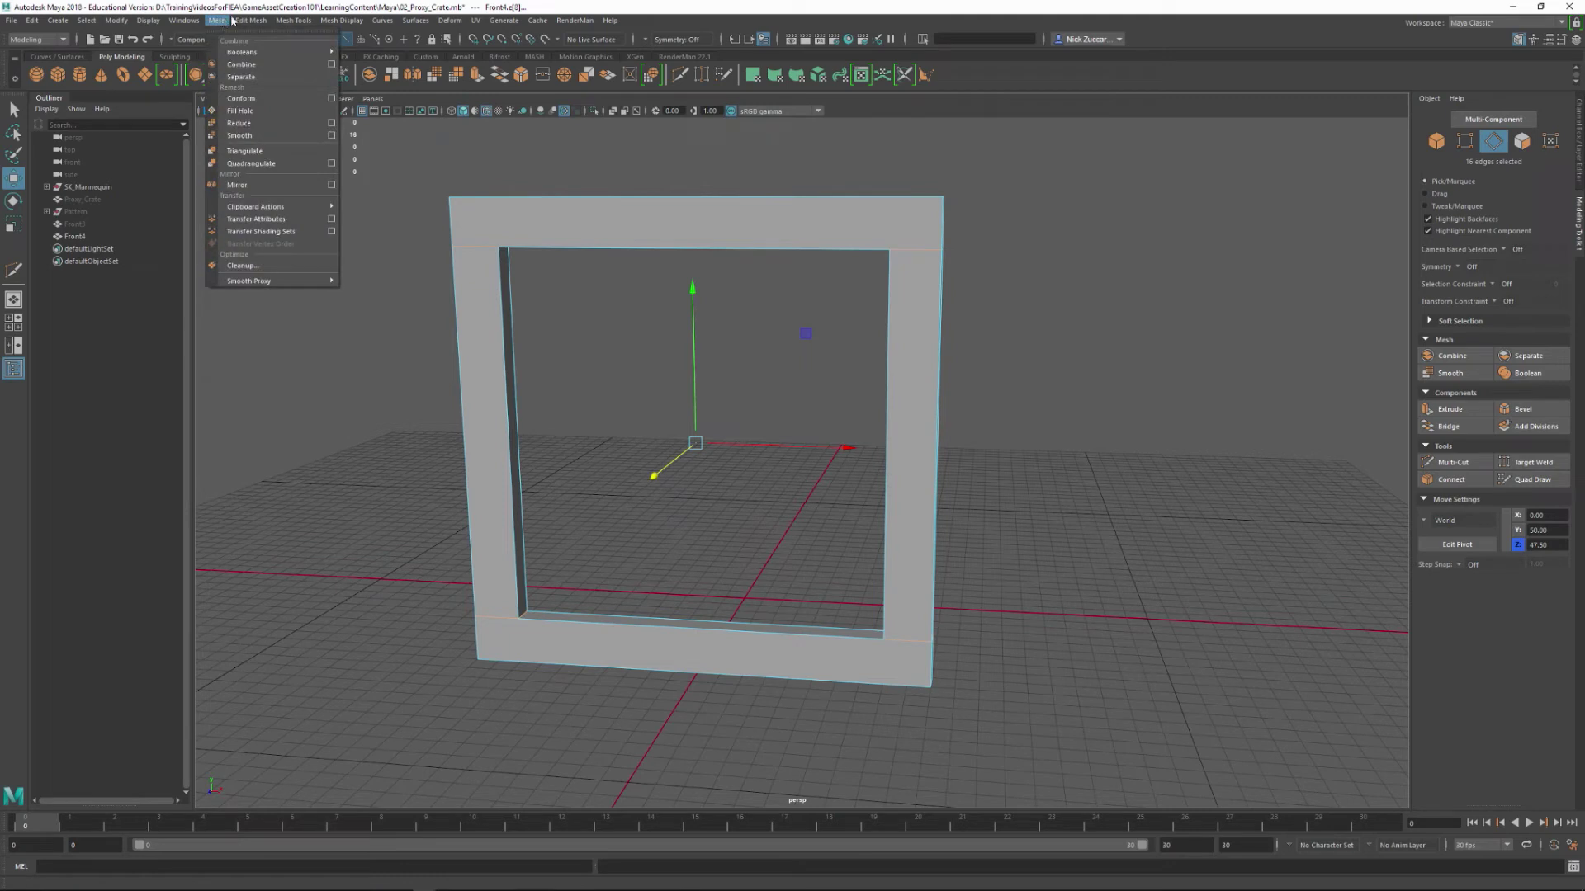
{"action": "mouse_move", "coordinate": [248, 20]}
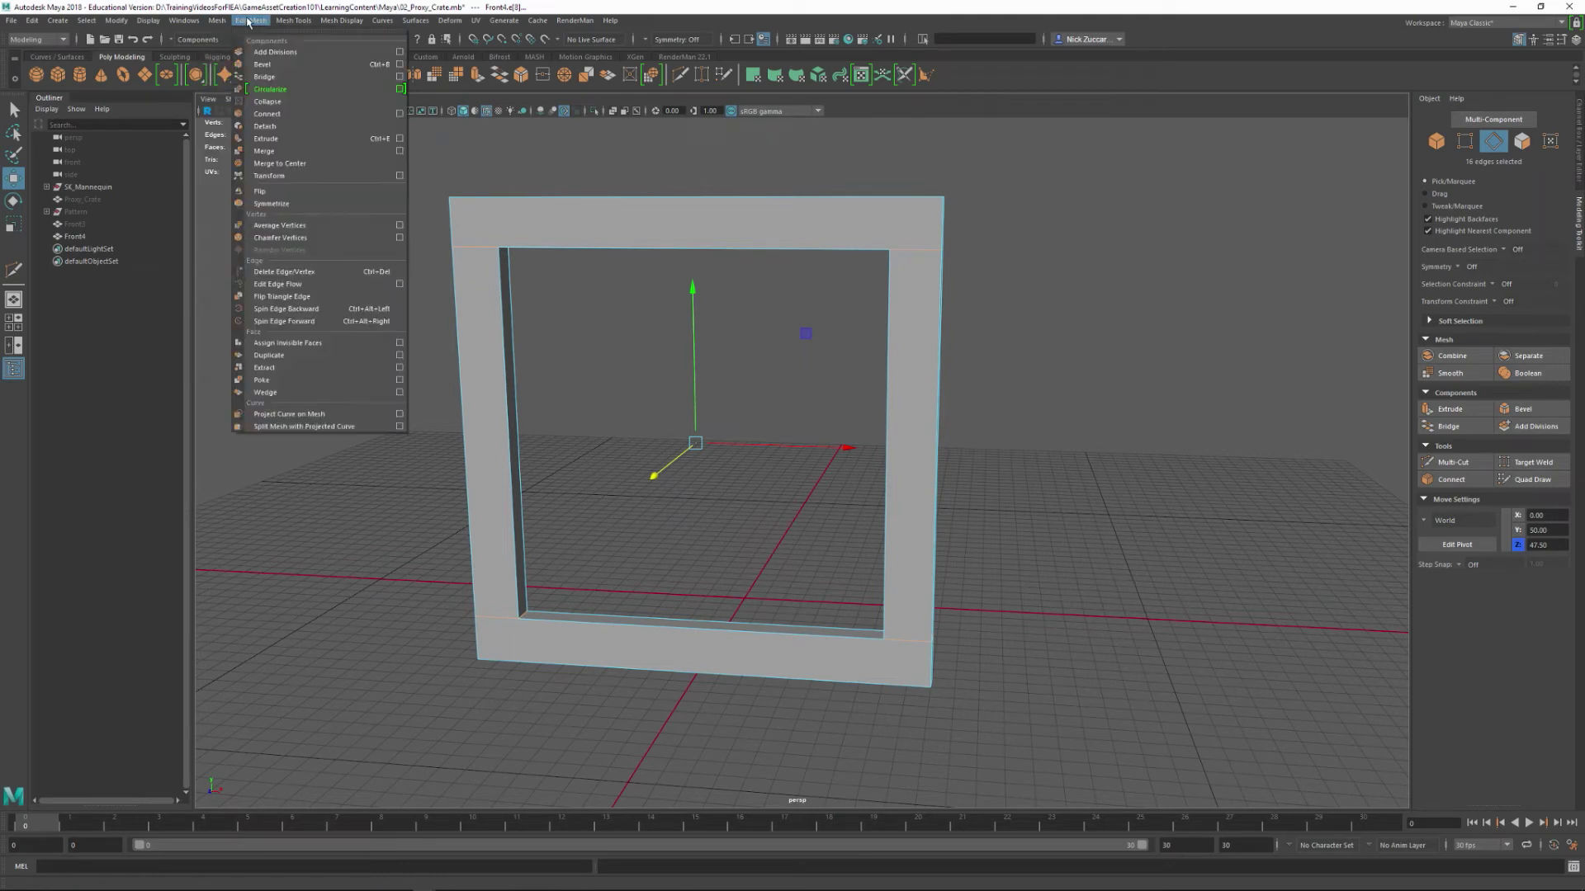
{"action": "left_click", "coordinate": [290, 126]}
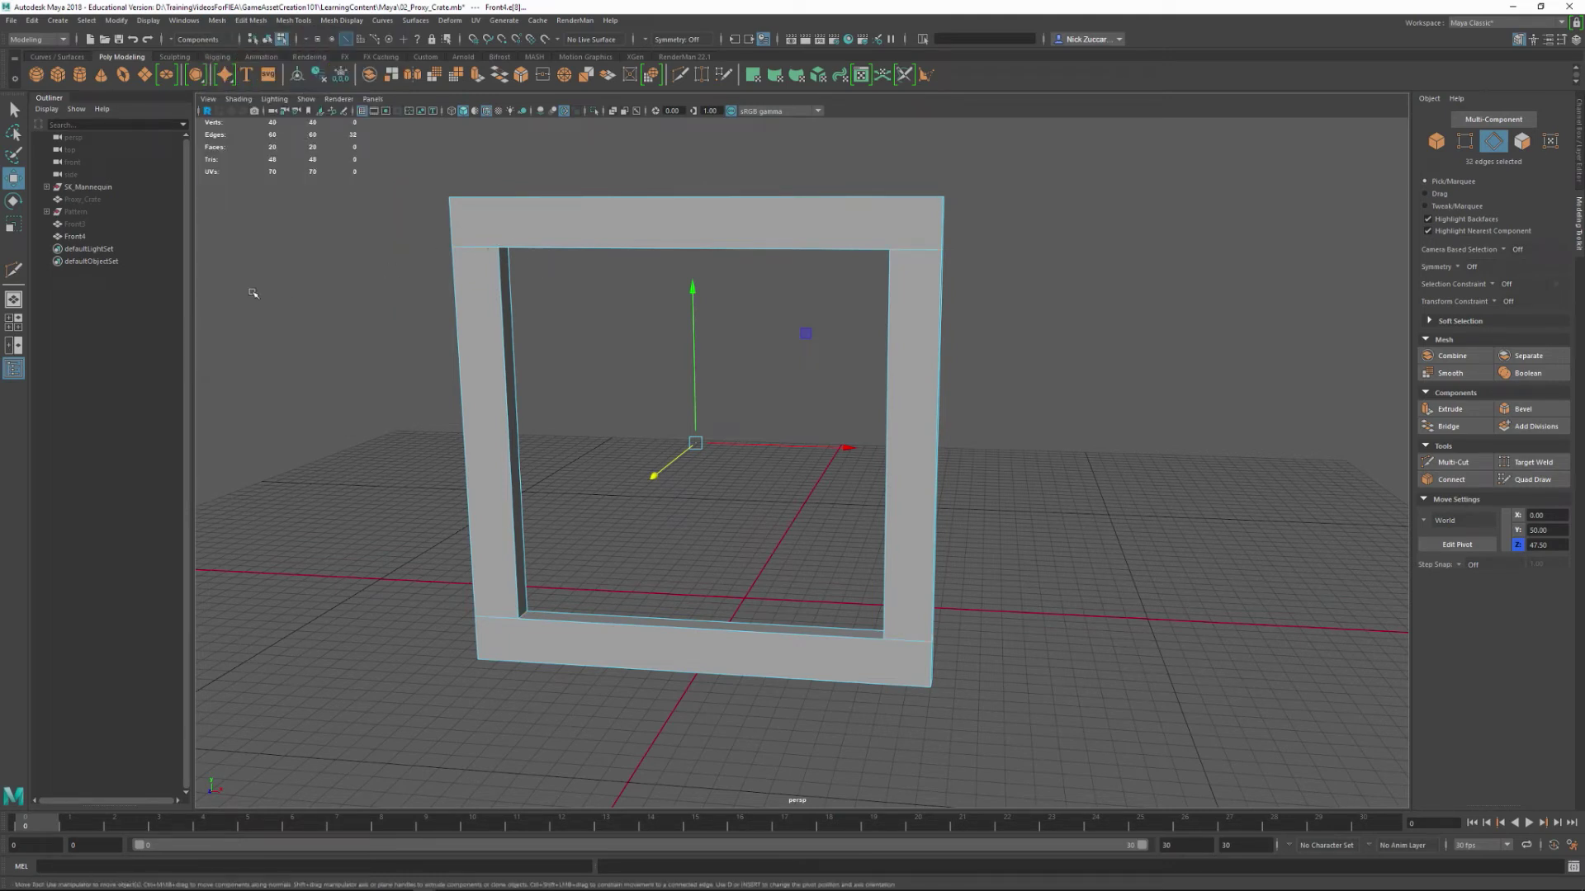
- Separate the detached frame into individual rail objects and delete their construction history
{"action": "right_click_drag", "start_coordinate": [559, 235], "coordinate": [594, 221]}
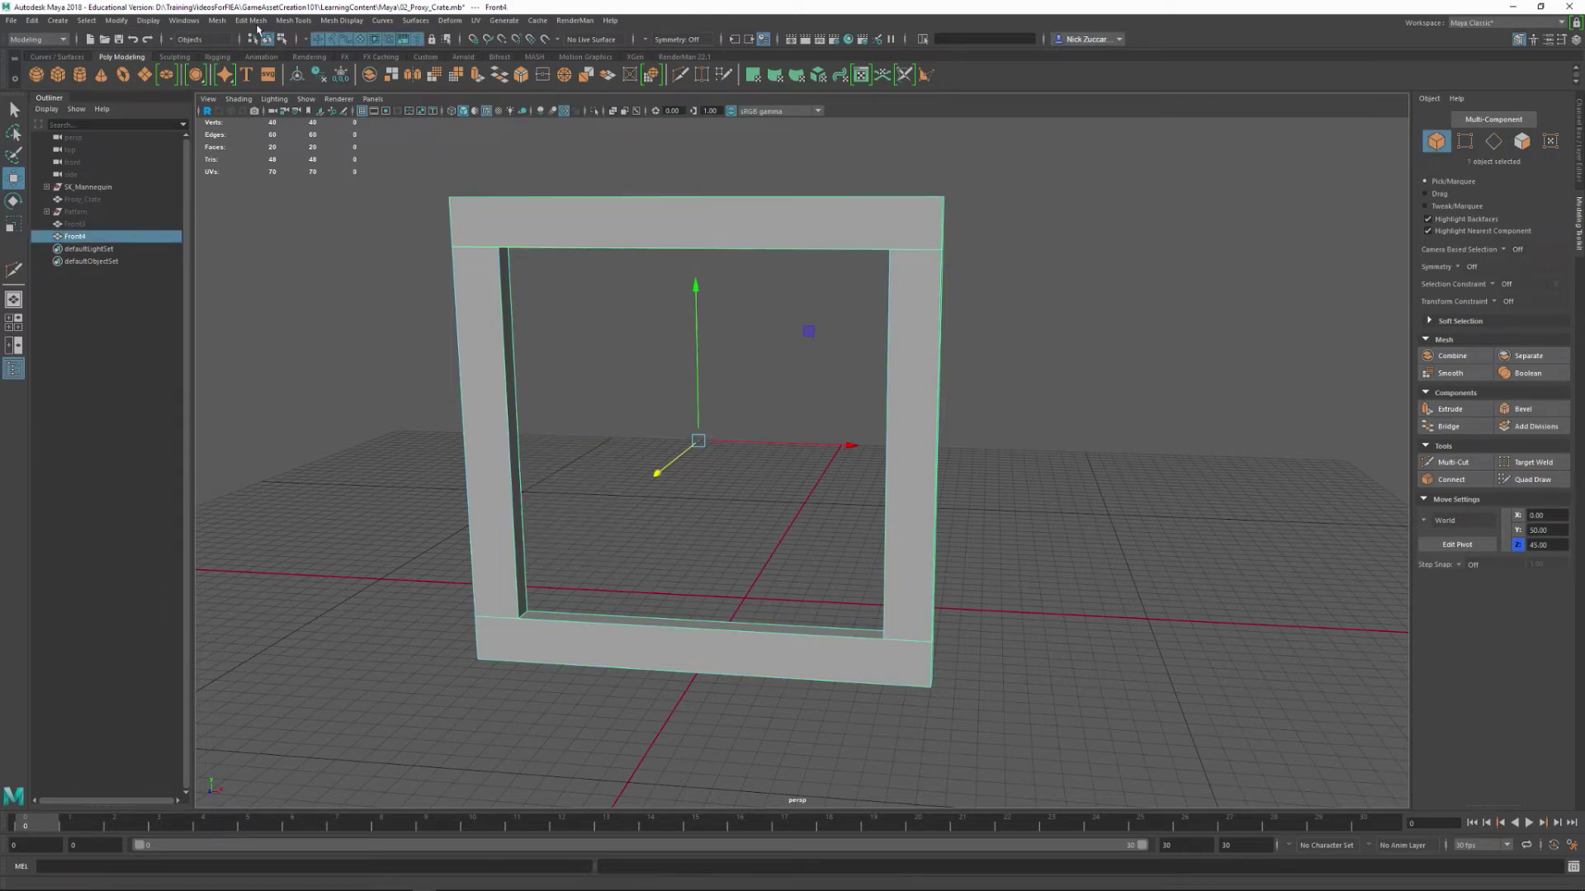
{"action": "left_click", "coordinate": [217, 20]}
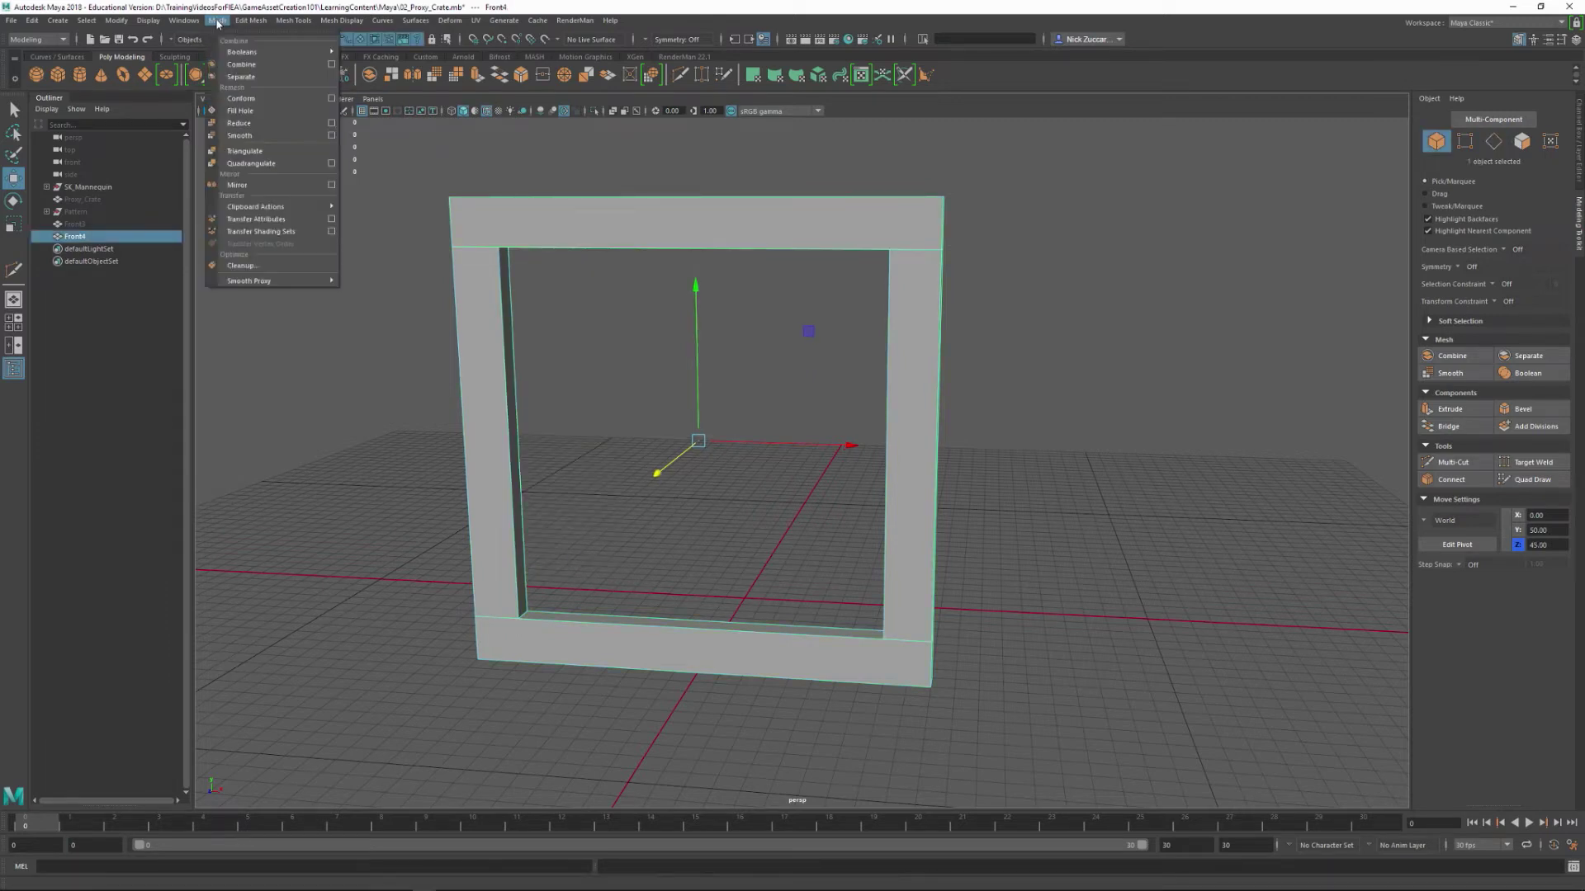
{"action": "left_click", "coordinate": [240, 77]}
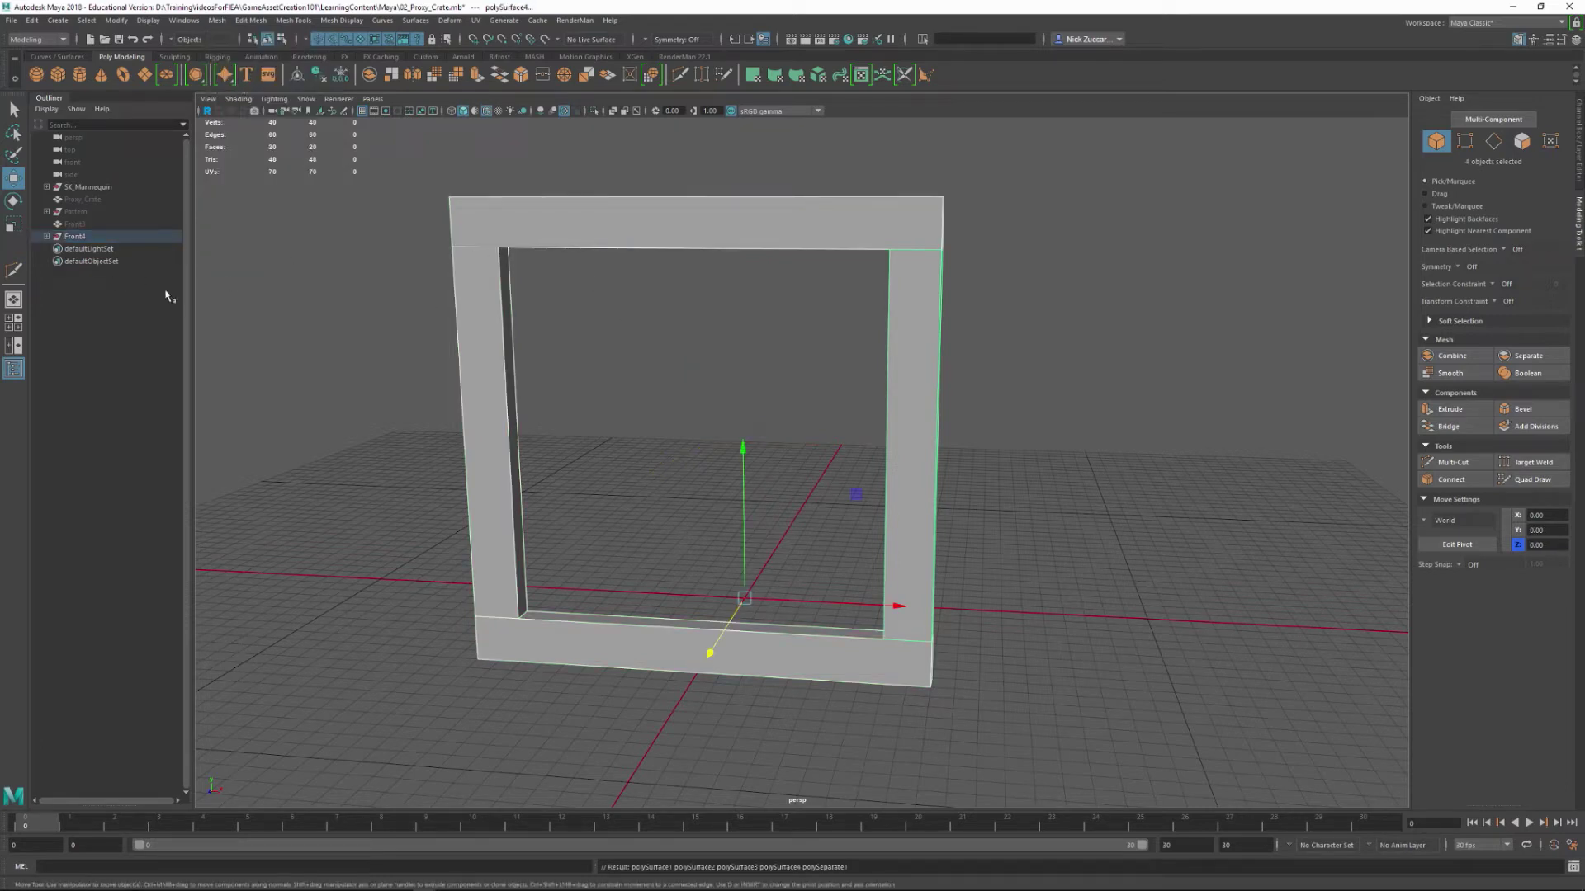
{"action": "left_click", "coordinate": [47, 237]}
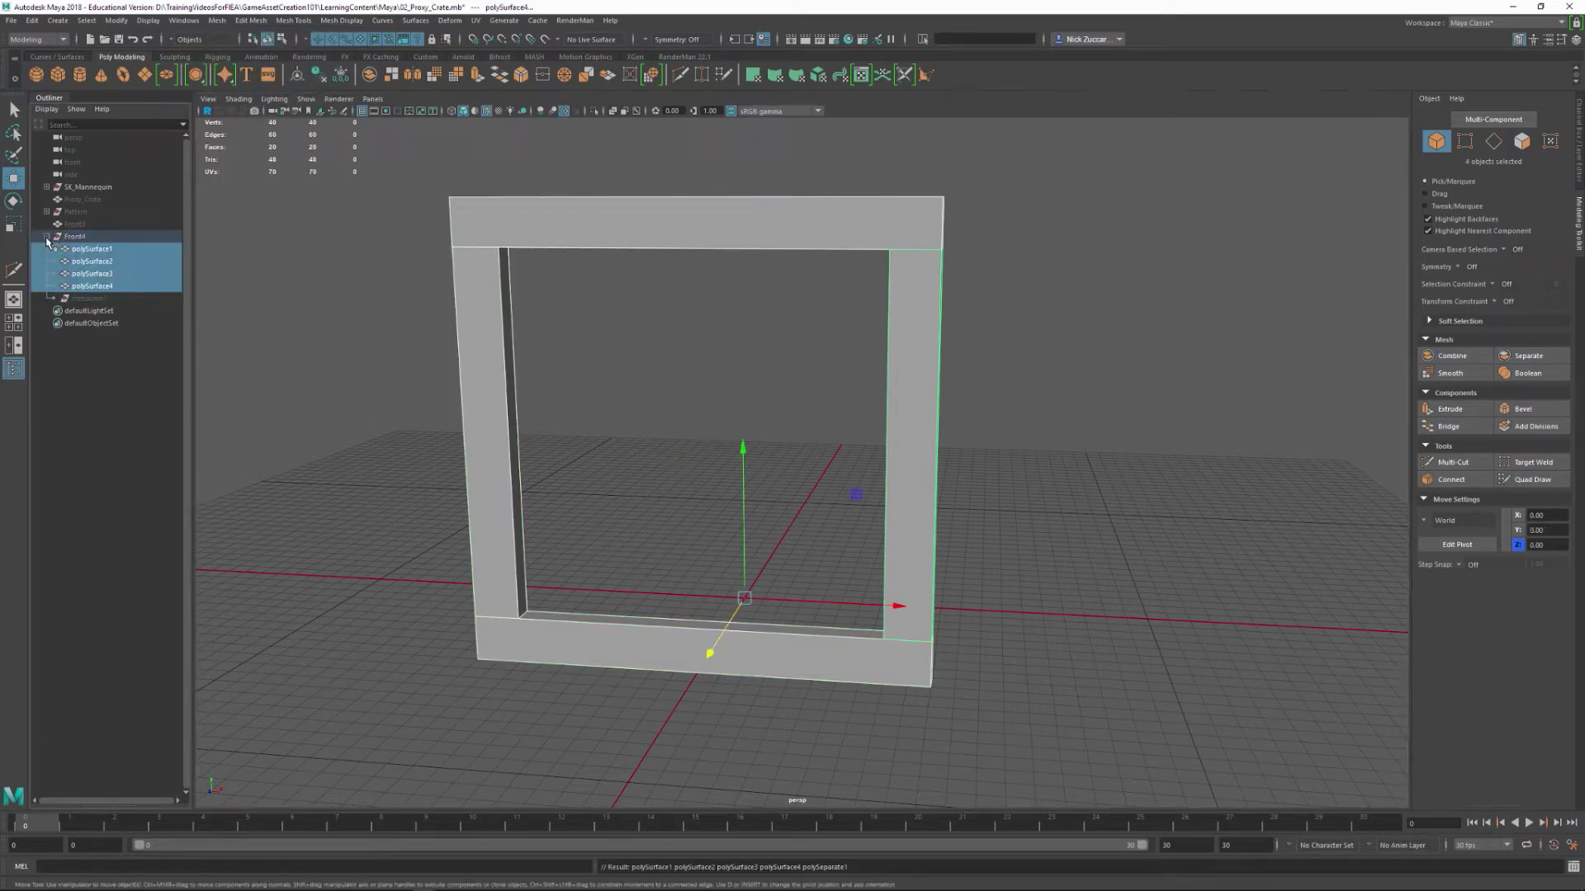
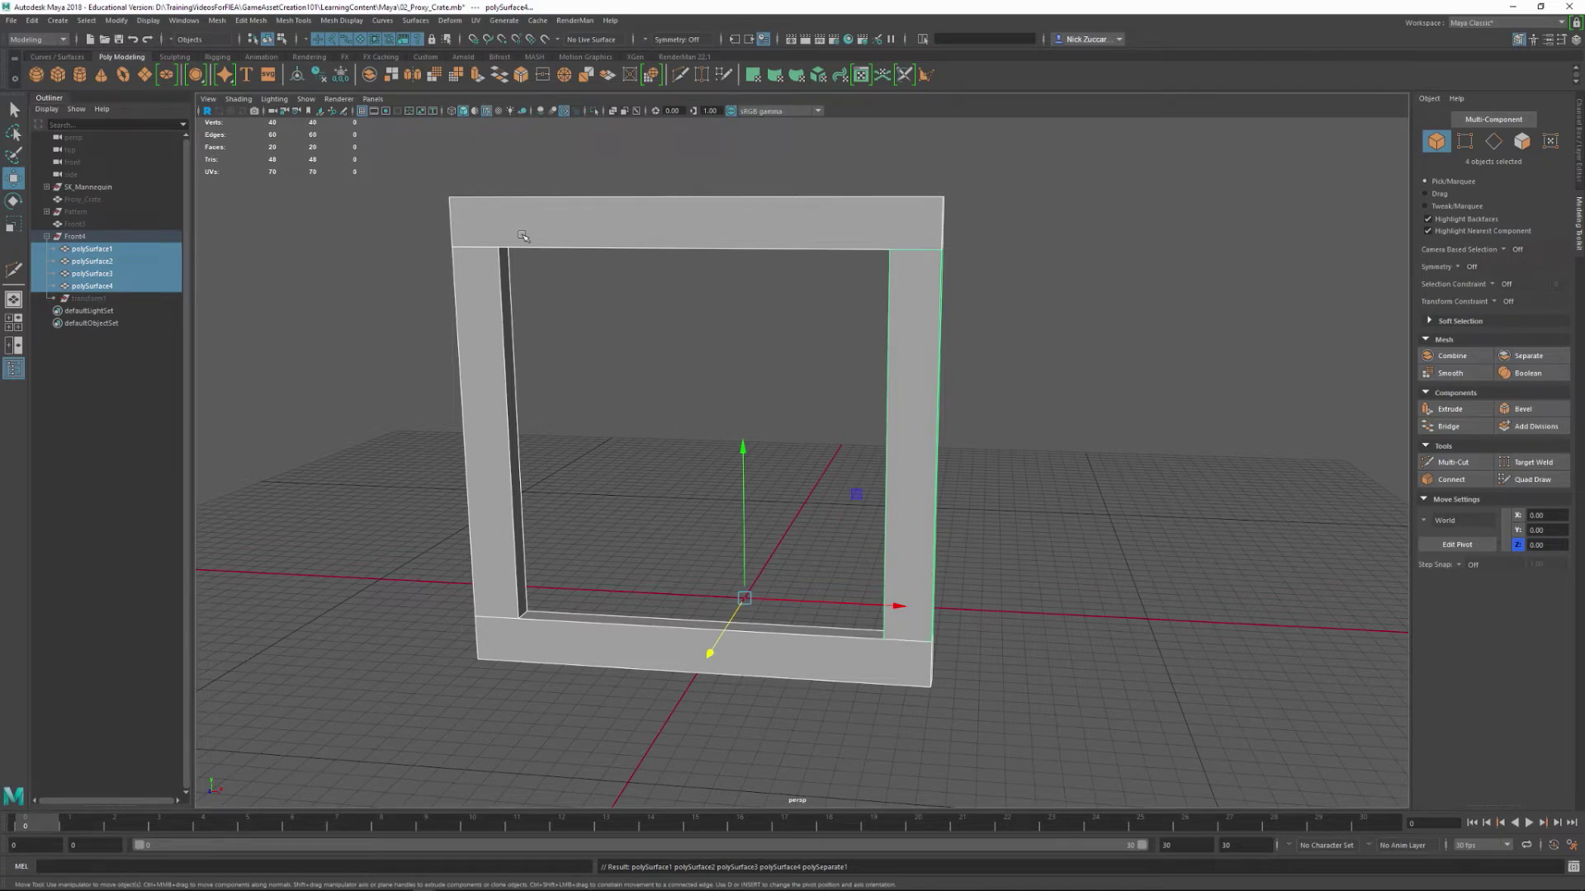
{"action": "key", "text": "alt+shift+d"}
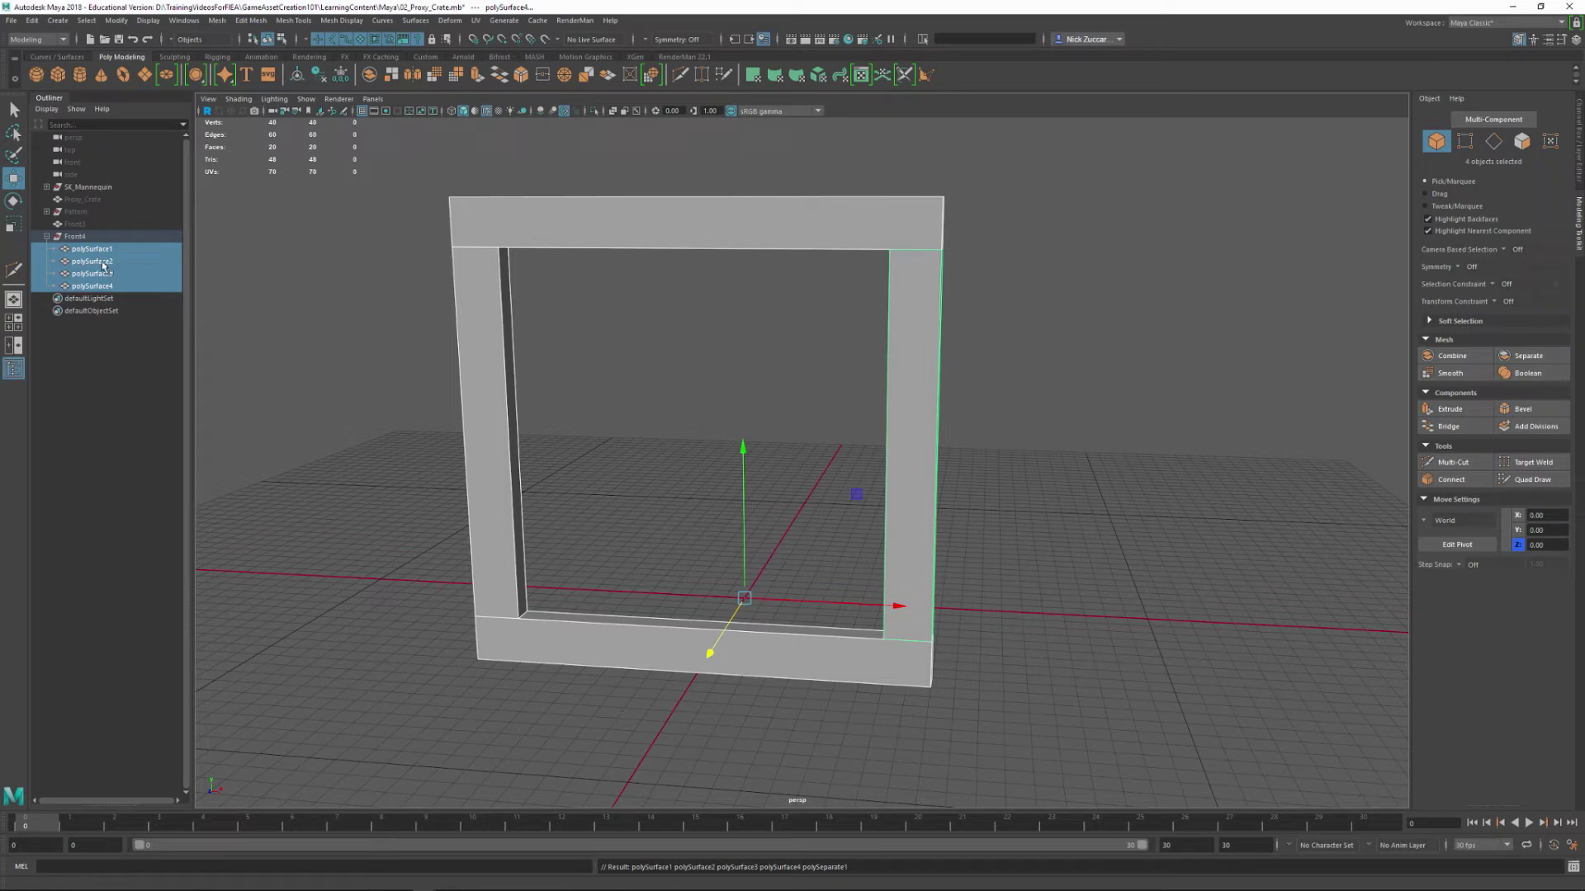
{"action": "left_click", "coordinate": [351, 224]}
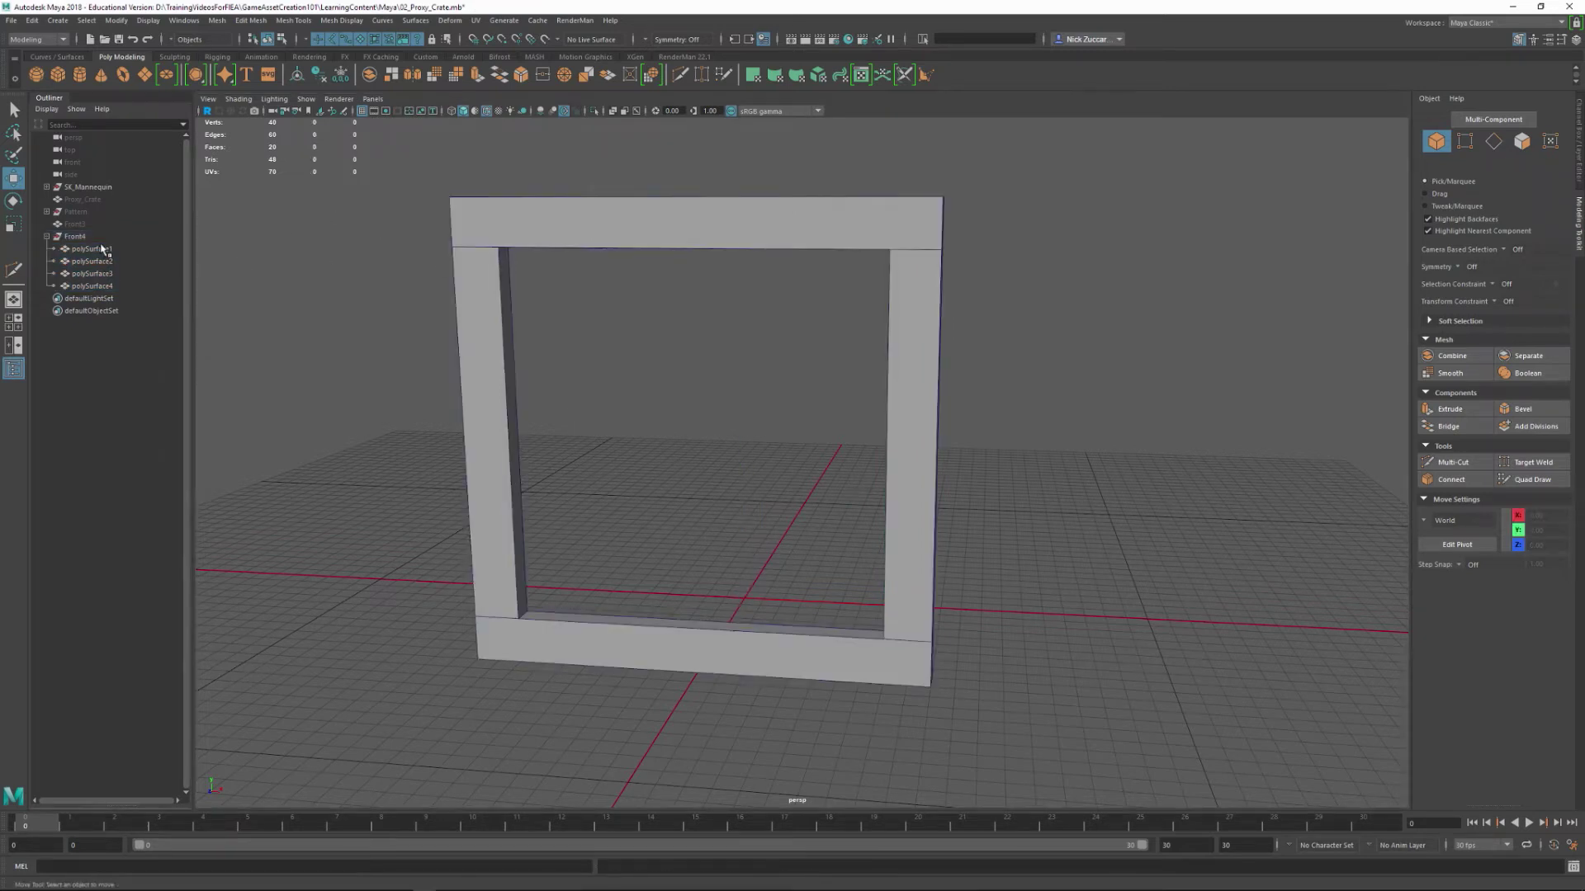
- Rename the upright on the positive X side as Left and the lower rail as Bottom
{"action": "left_click", "coordinate": [92, 248]}
{"action": "left_click_drag", "start_coordinate": [390, 421], "coordinate": [247, 355], "text": "alt"}
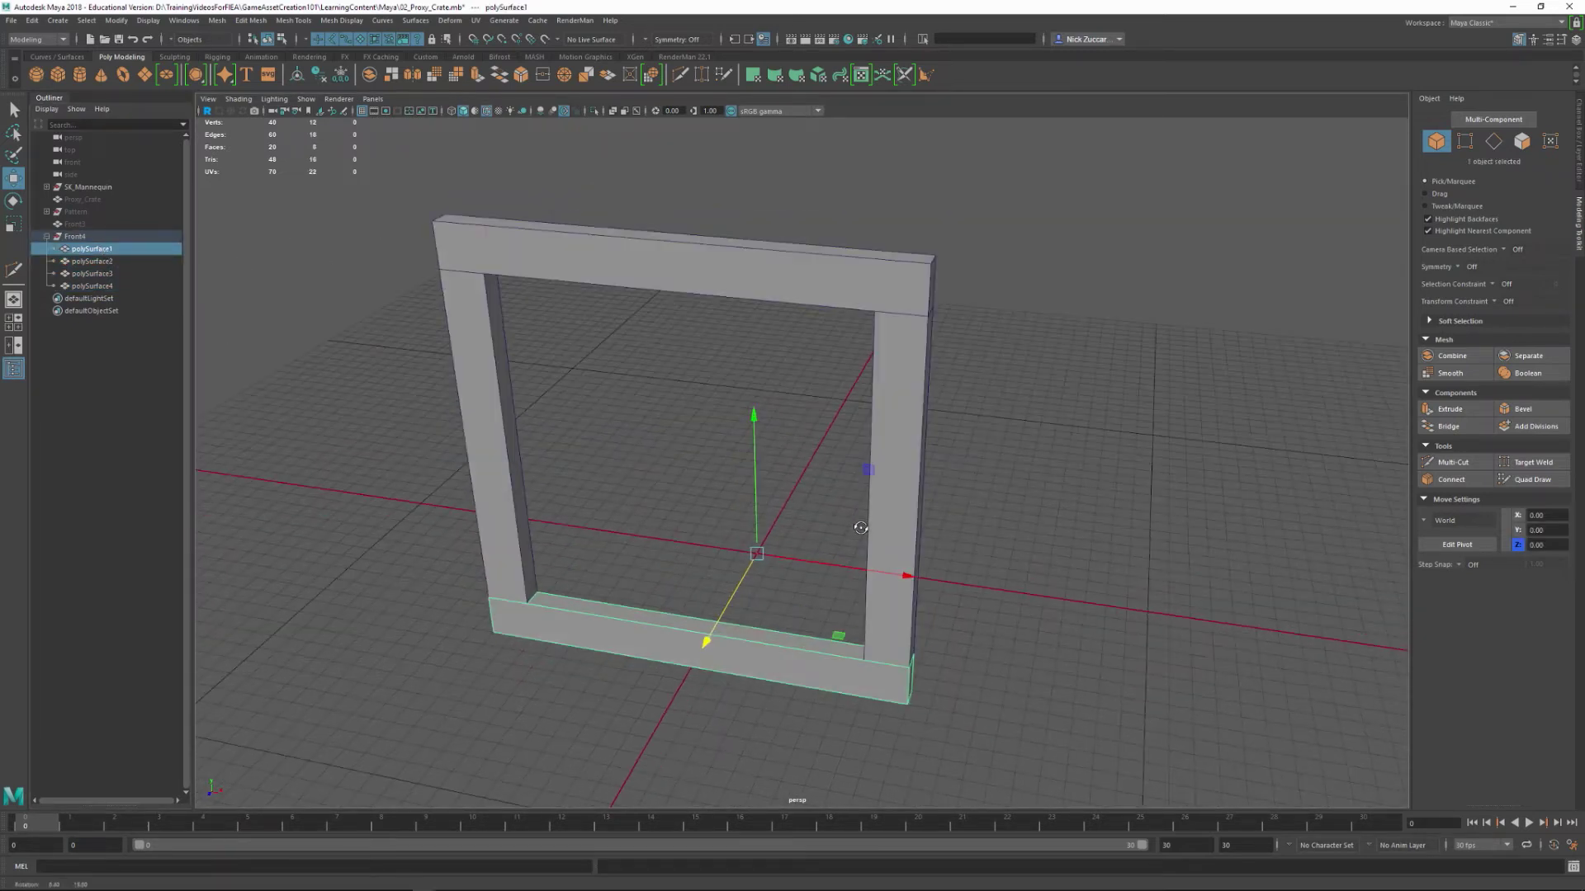
{"action": "left_click", "coordinate": [92, 286]}
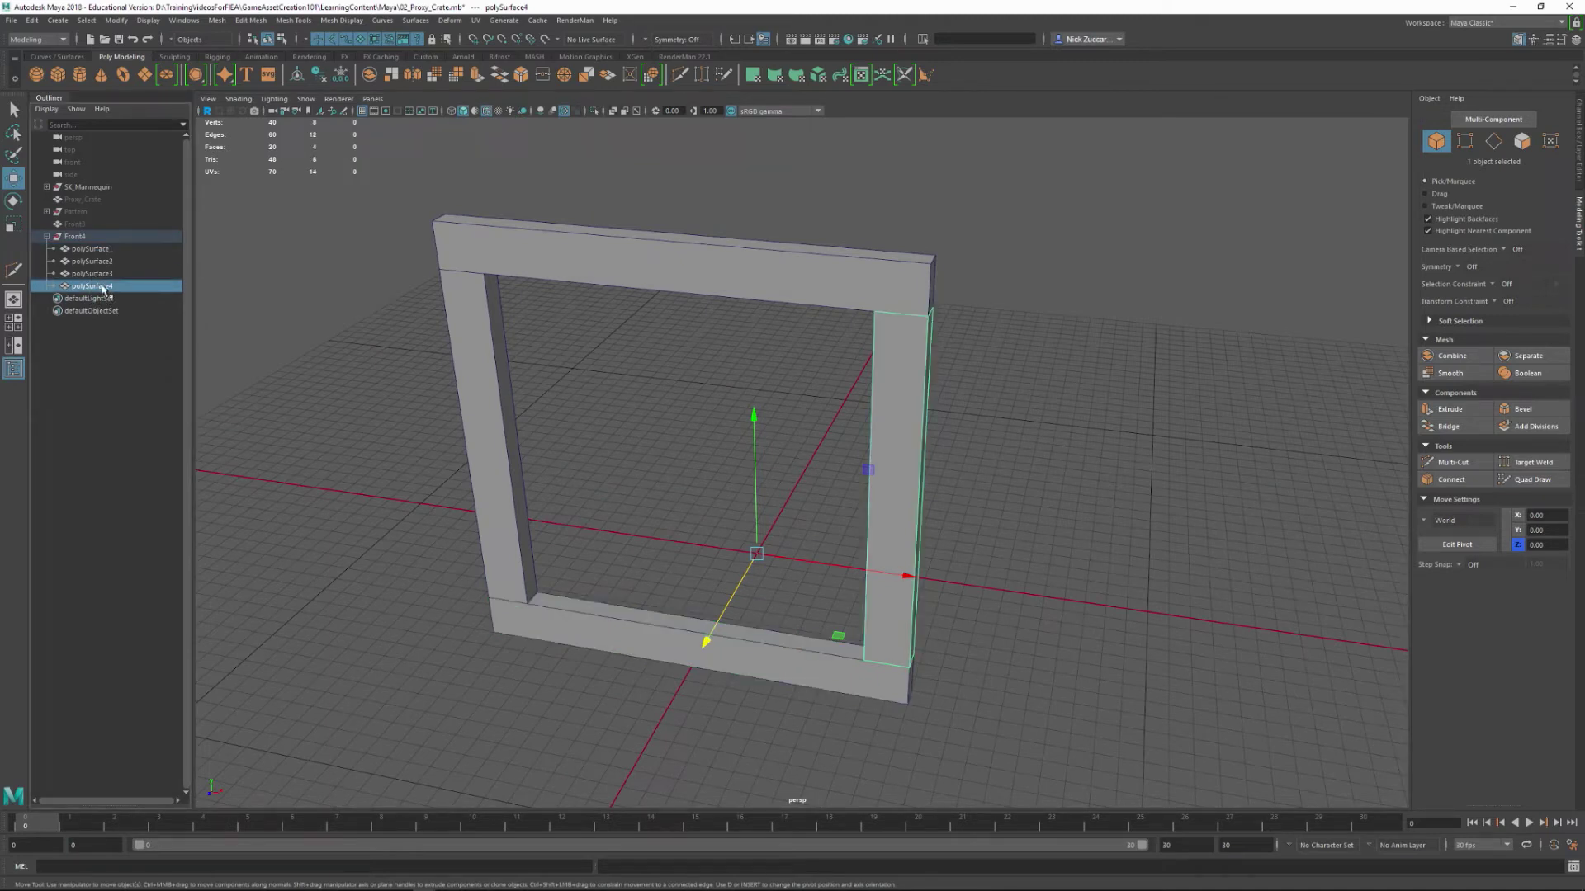
{"action": "double_click", "coordinate": [93, 286]}
{"action": "type", "text": "left"}
{"action": "key", "text": "Return"}
{"action": "left_click", "coordinate": [91, 248]}
{"action": "double_click", "coordinate": [92, 248]}
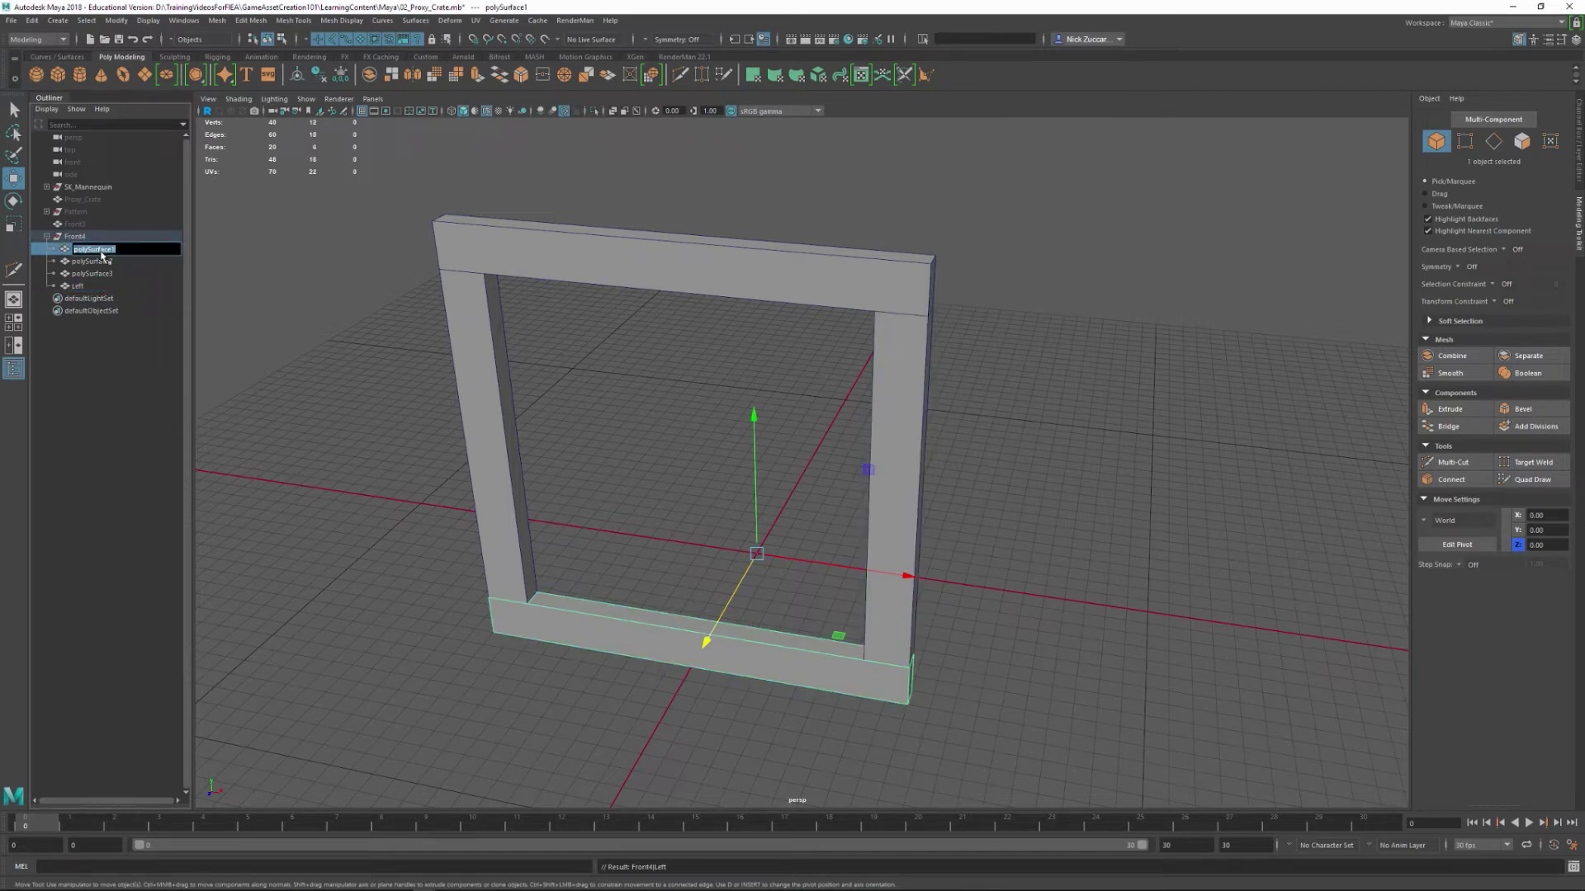
{"action": "type", "text": "Bottom"}
{"action": "key", "text": "Return"}
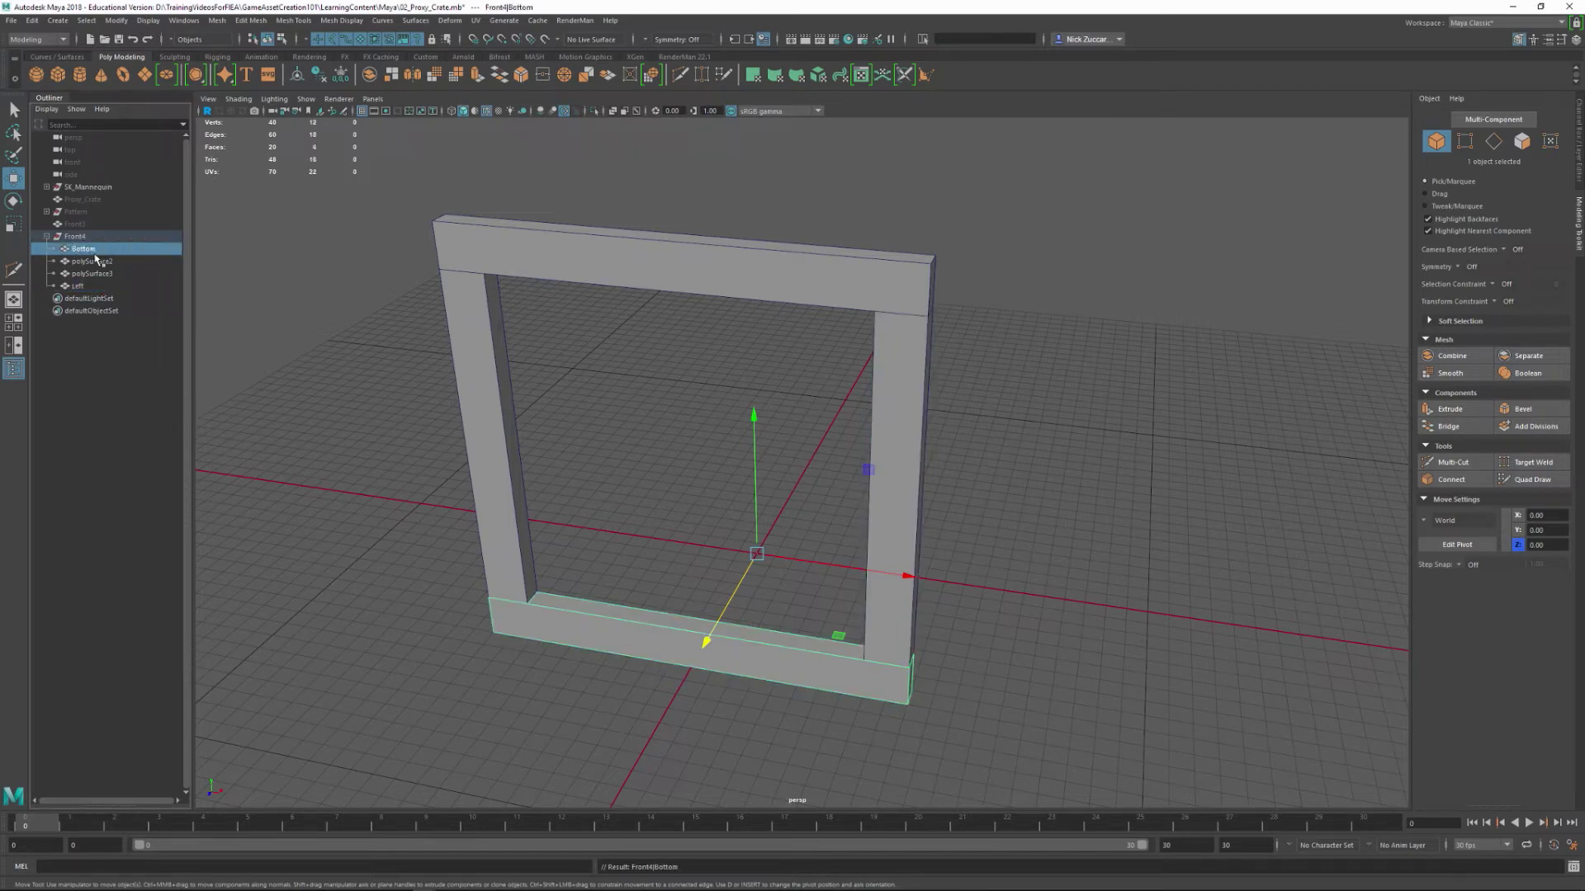
- Rename the upright on the negative X side as Right and the upper rail as Top
{"action": "left_click", "coordinate": [88, 262]}
{"action": "double_click", "coordinate": [94, 263]}
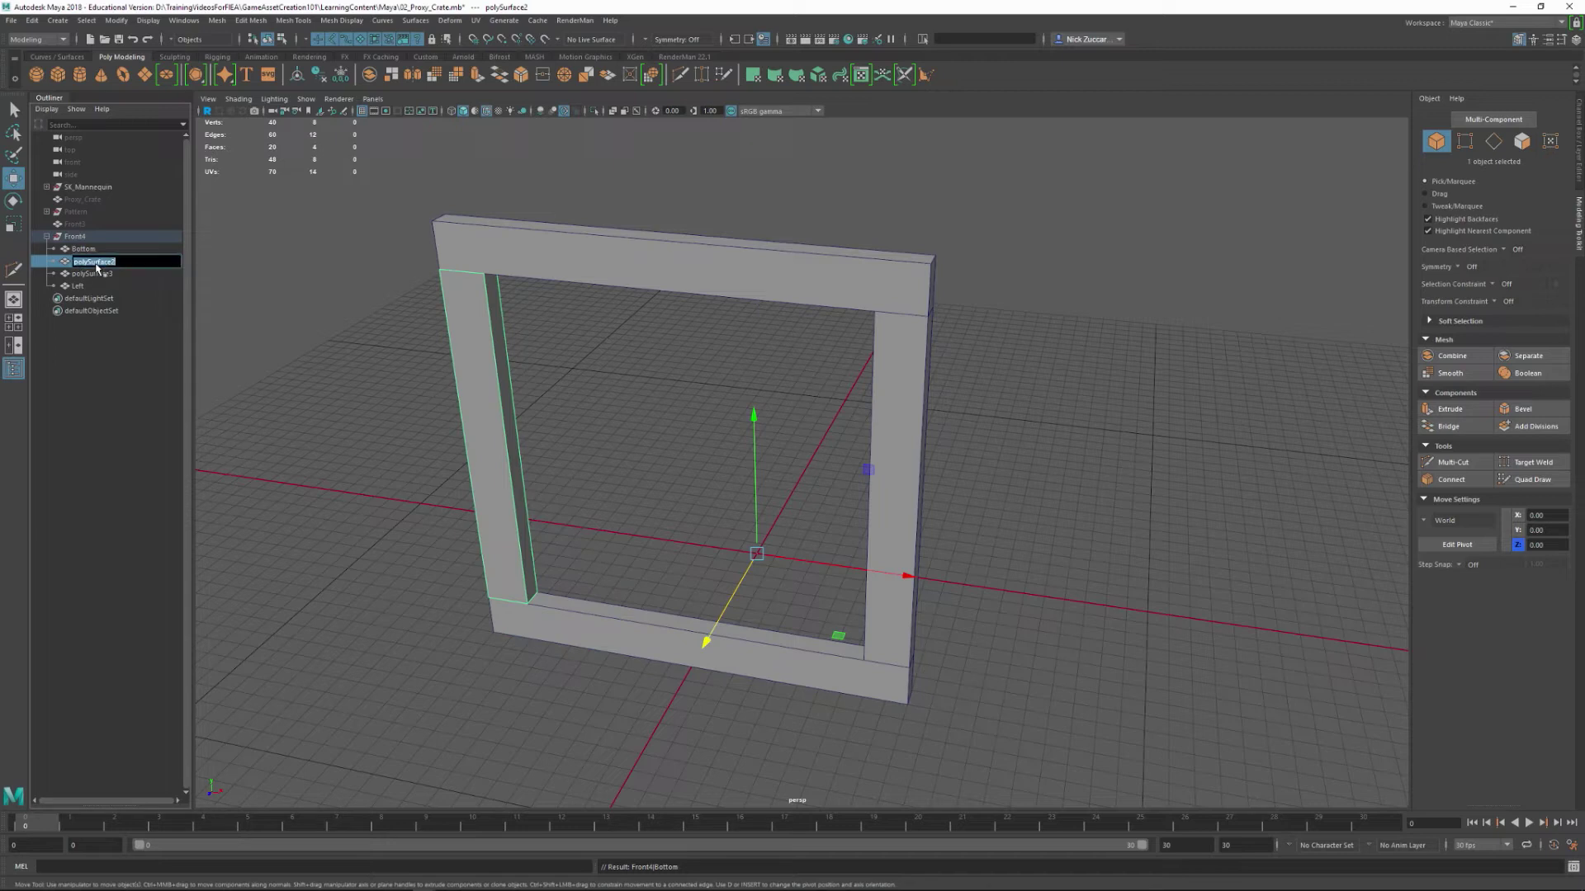
{"action": "type", "text": "Right"}
{"action": "key", "text": "Return"}
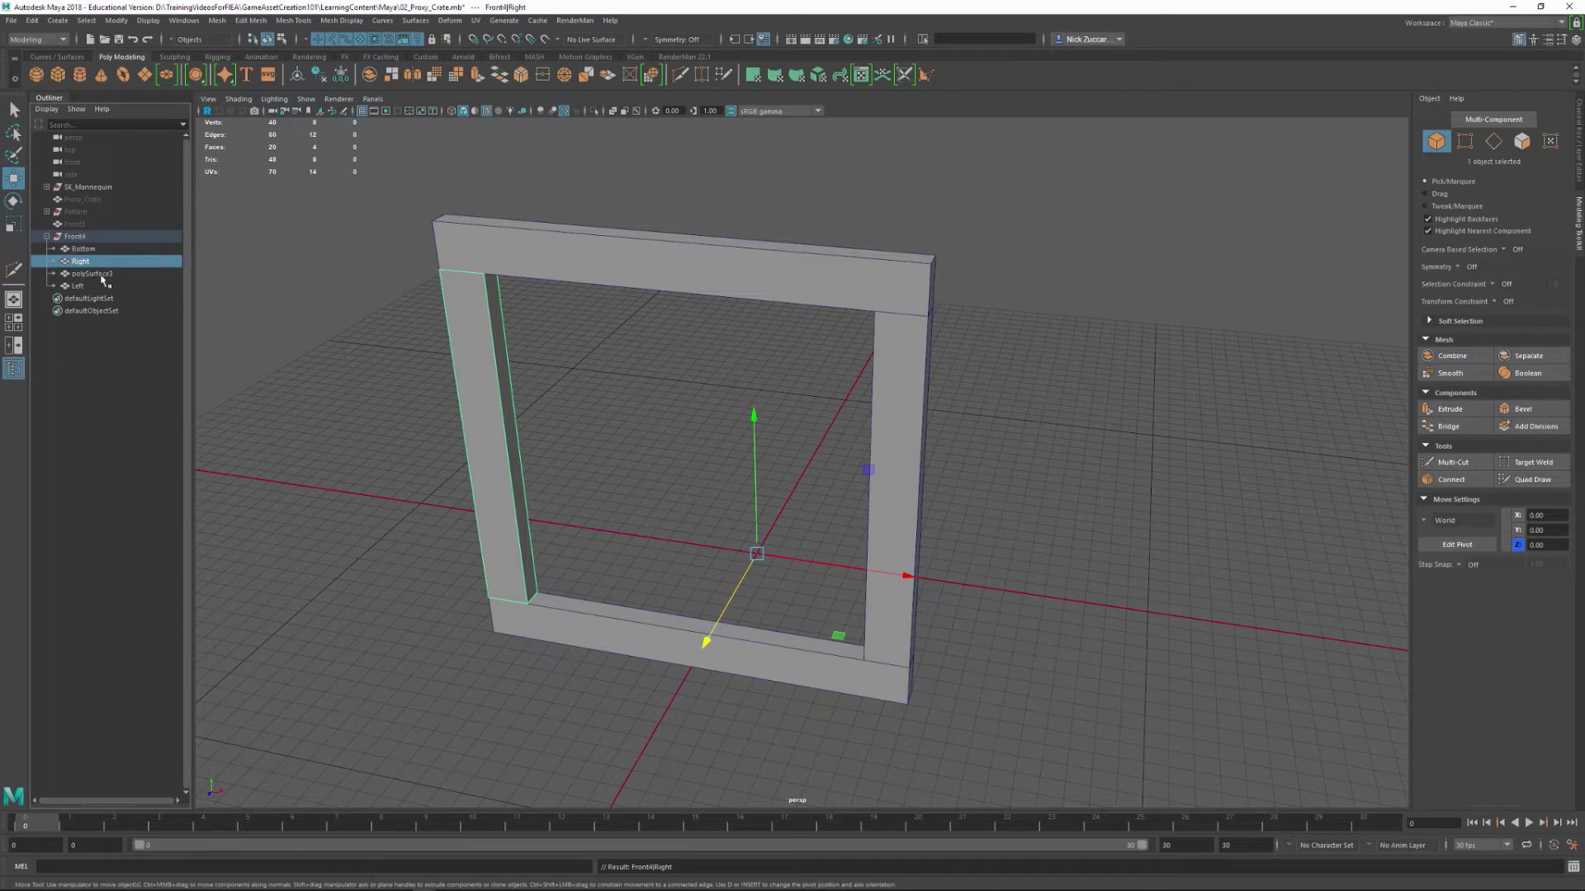
{"action": "double_click", "coordinate": [93, 275]}
{"action": "type", "text": "Top"}
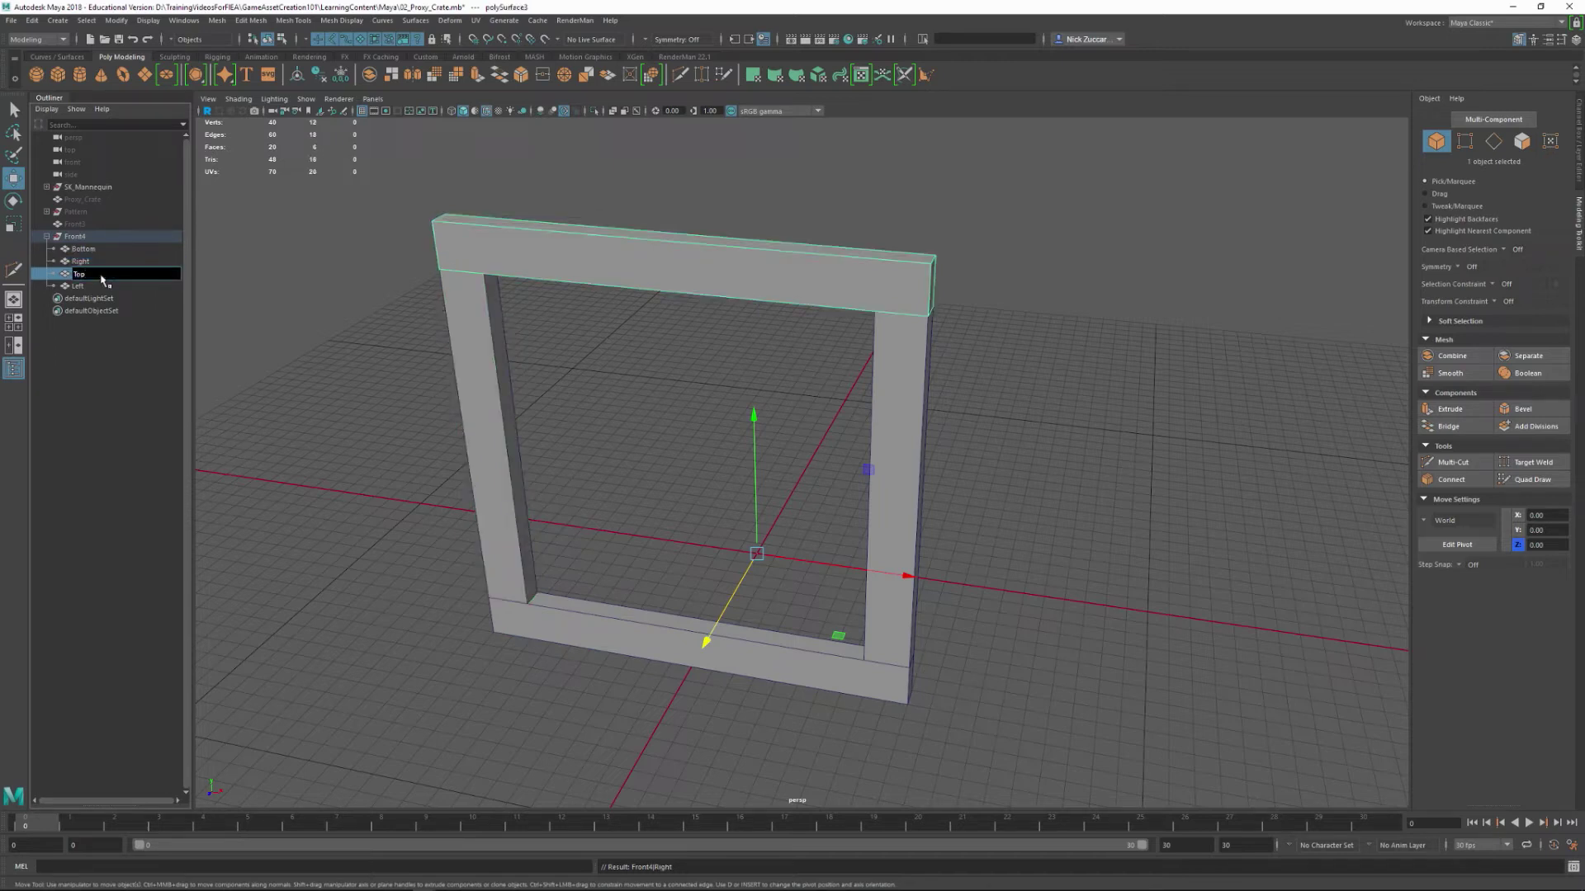
{"action": "key", "text": "Return"}
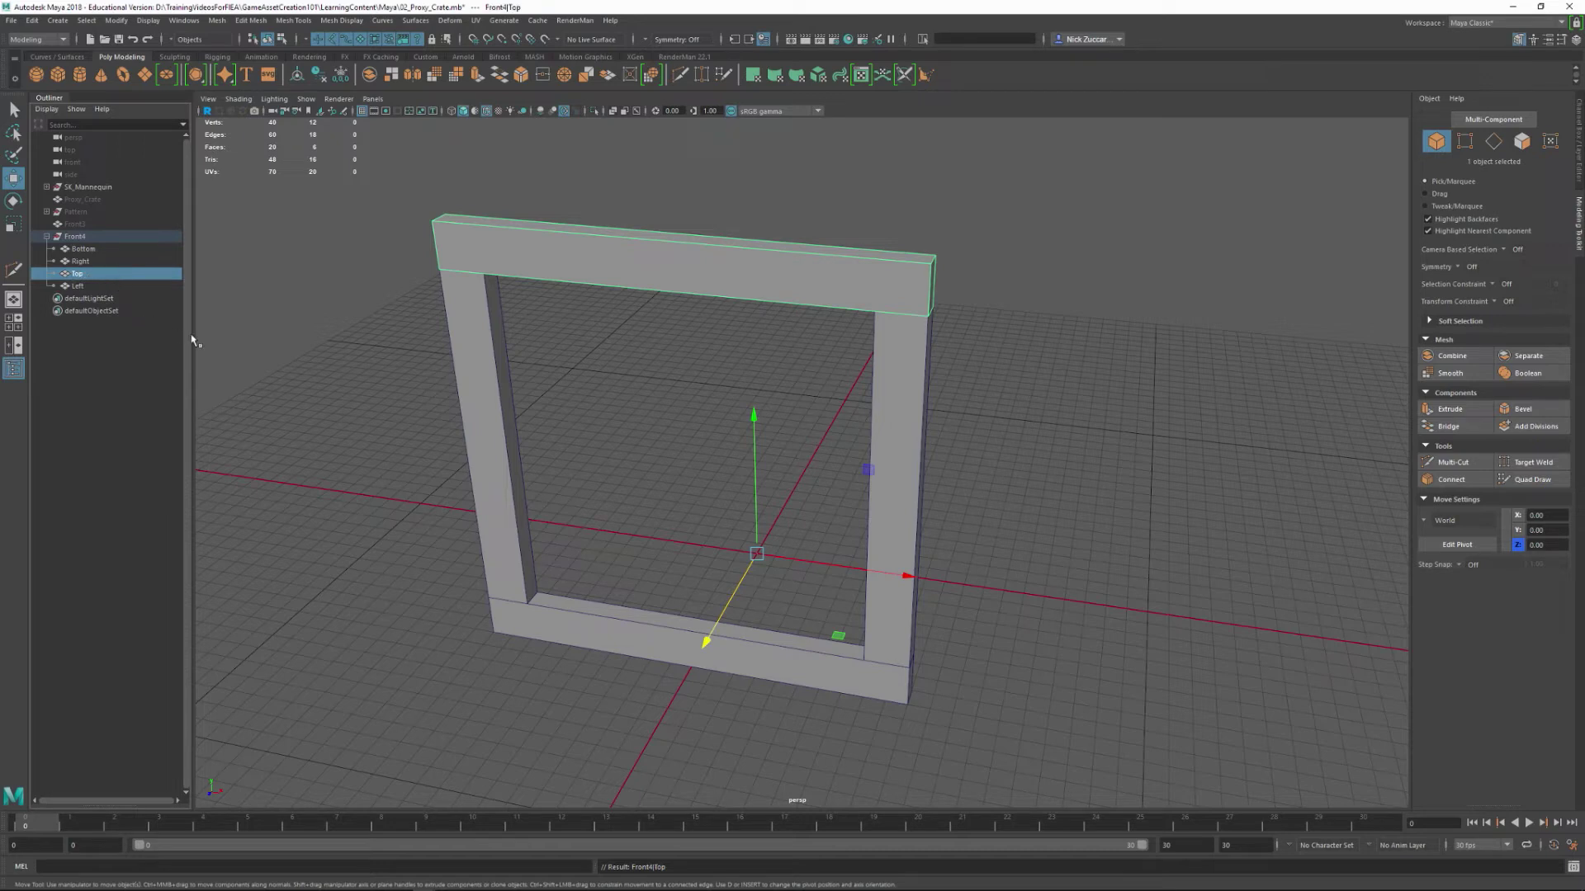
{"action": "mouse_move", "coordinate": [821, 521]}
{"action": "left_mouse_down", "text": "alt"}
{"action": "mouse_move", "coordinate": [835, 520]}
{"action": "mouse_move", "coordinate": [821, 531]}
{"action": "mouse_move", "coordinate": [808, 516]}
{"action": "left_mouse_up", "text": "alt"}
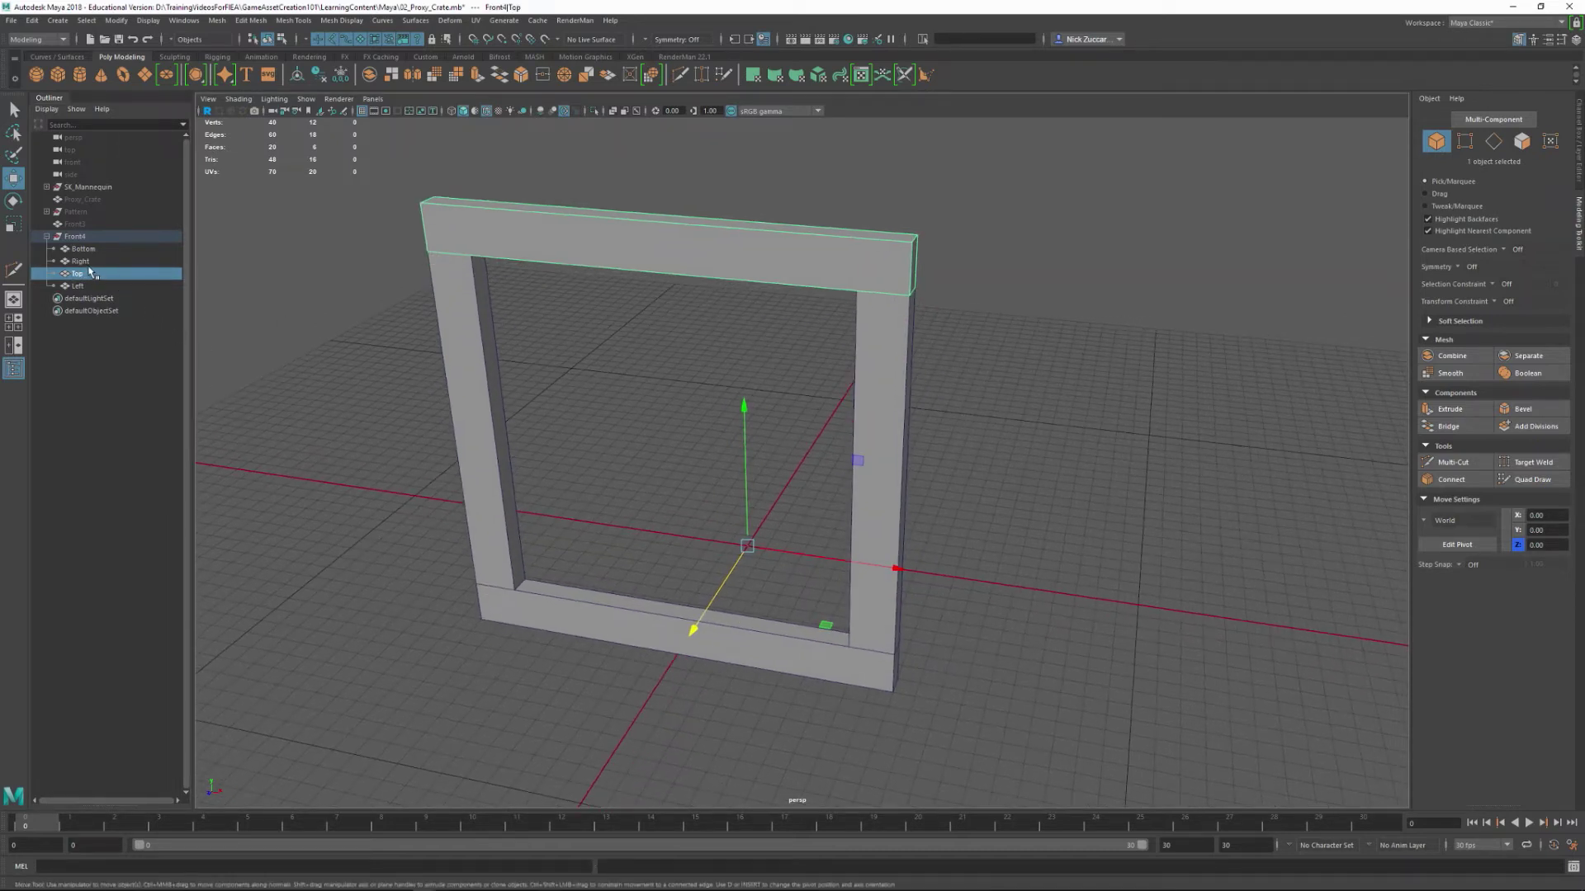
{"action": "key", "text": "Up"}
{"action": "left_click", "coordinate": [353, 282]}
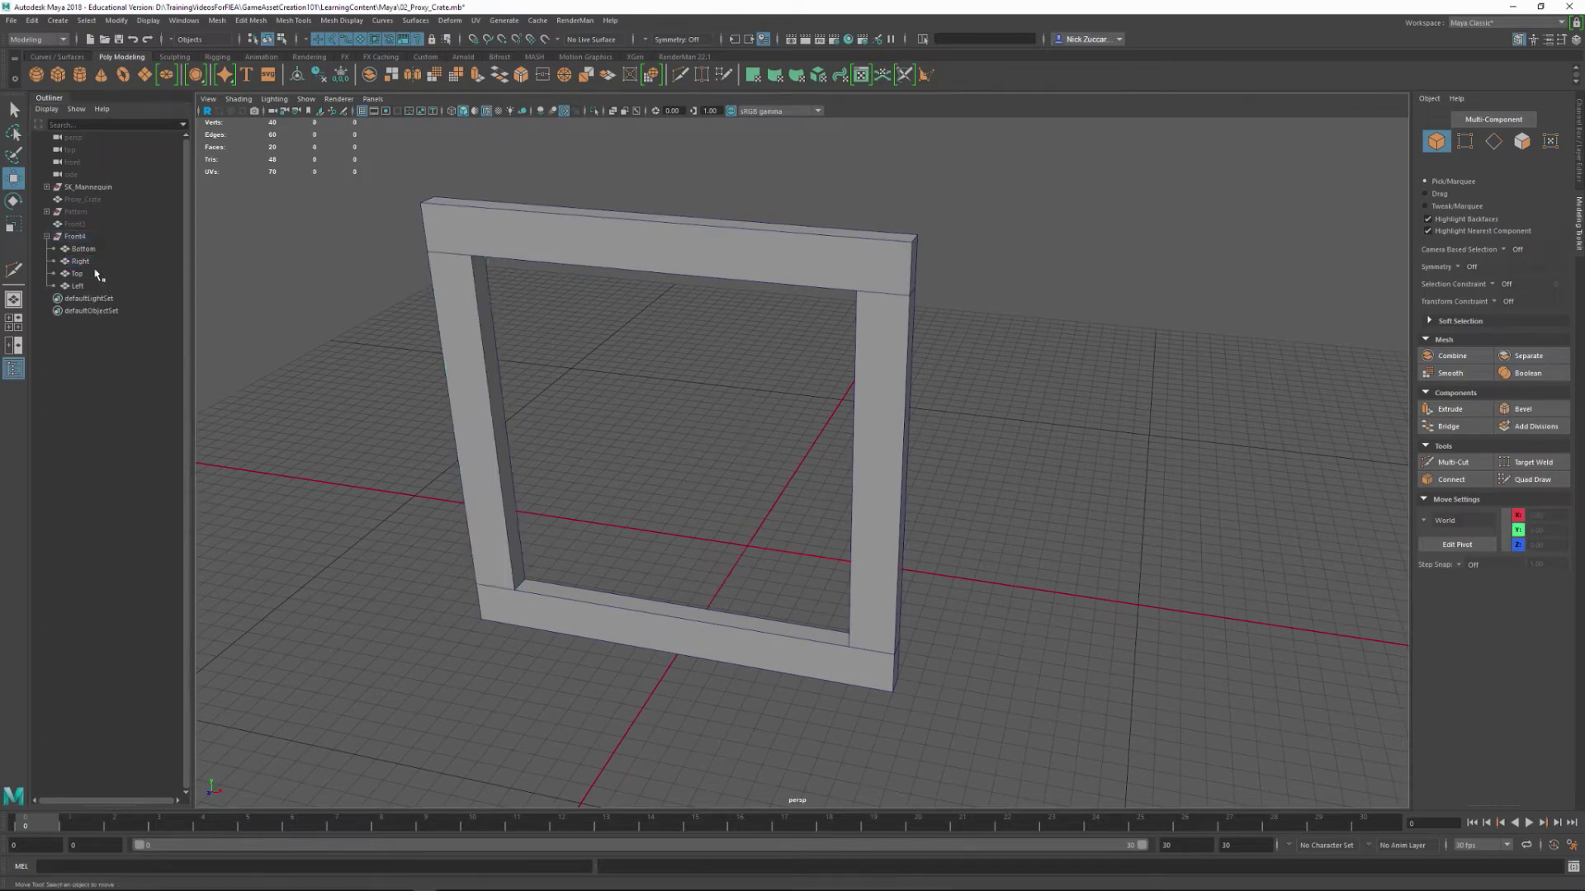
- Isolate the top rail to check it as a separate piece and restore the view of the whole frame
{"action": "left_click_drag", "start_coordinate": [633, 399], "coordinate": [704, 301], "text": "alt"}
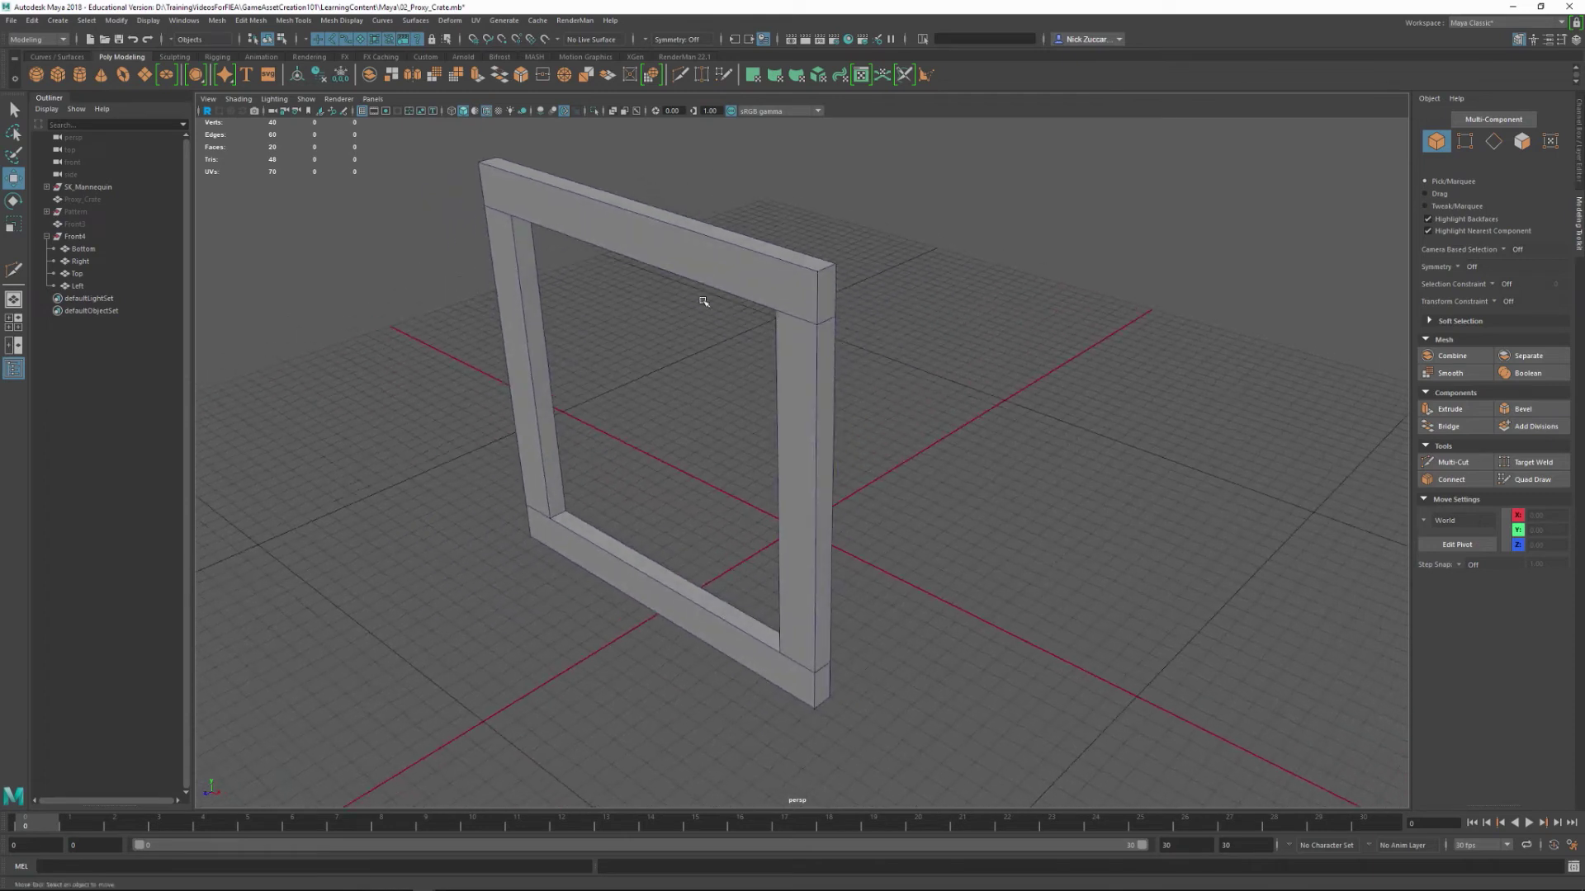
{"action": "left_click_drag", "start_coordinate": [601, 263], "coordinate": [658, 272], "text": "alt"}
{"action": "left_click", "coordinate": [667, 269]}
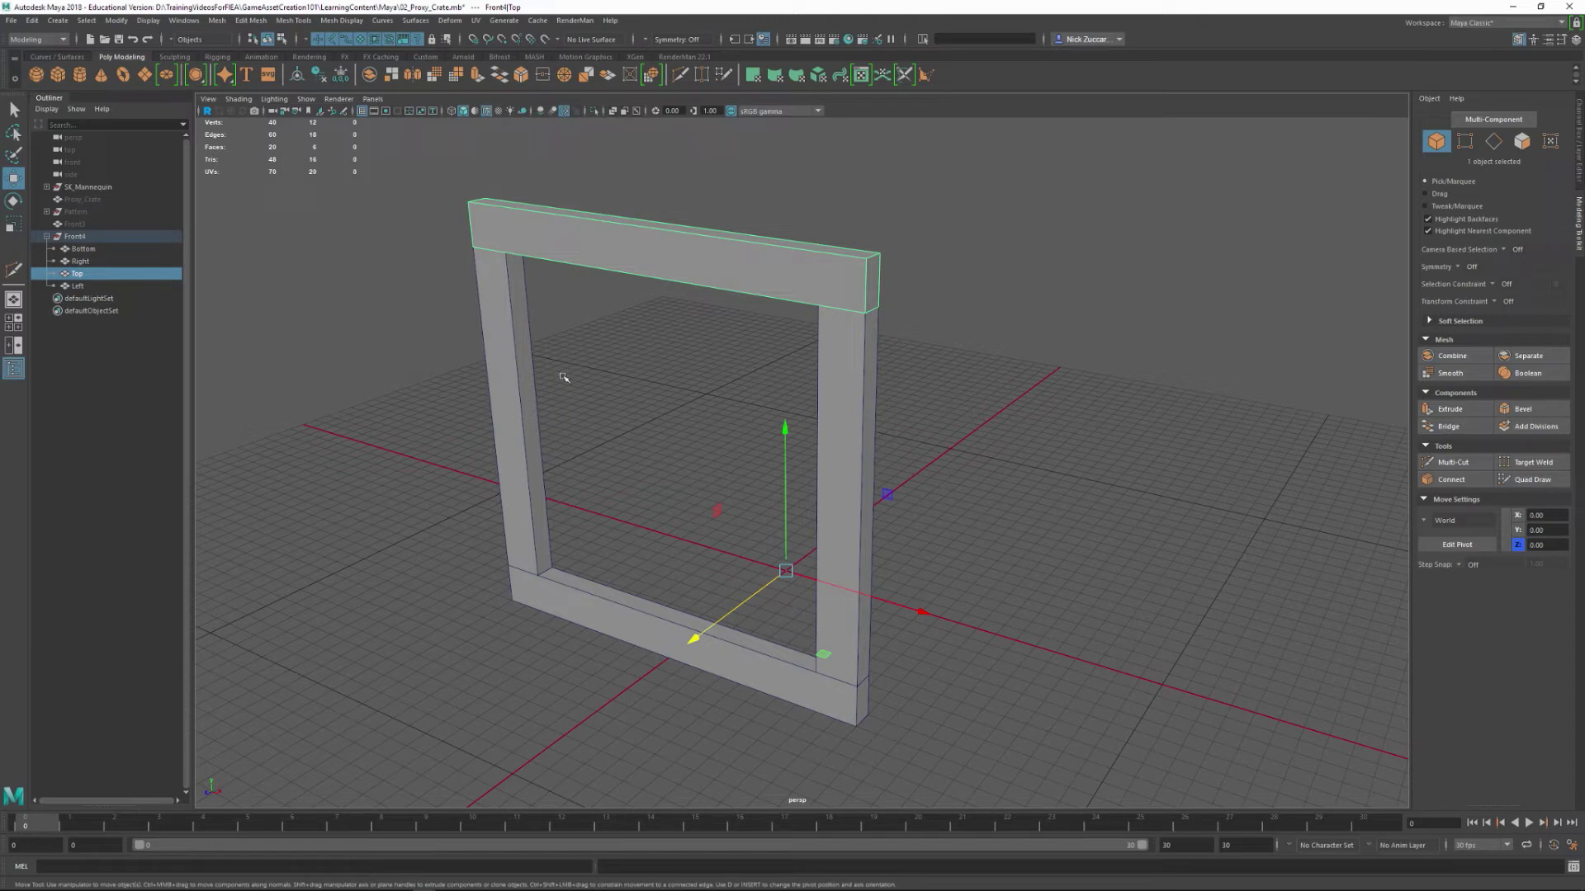
{"action": "key", "text": "ctrl+1"}
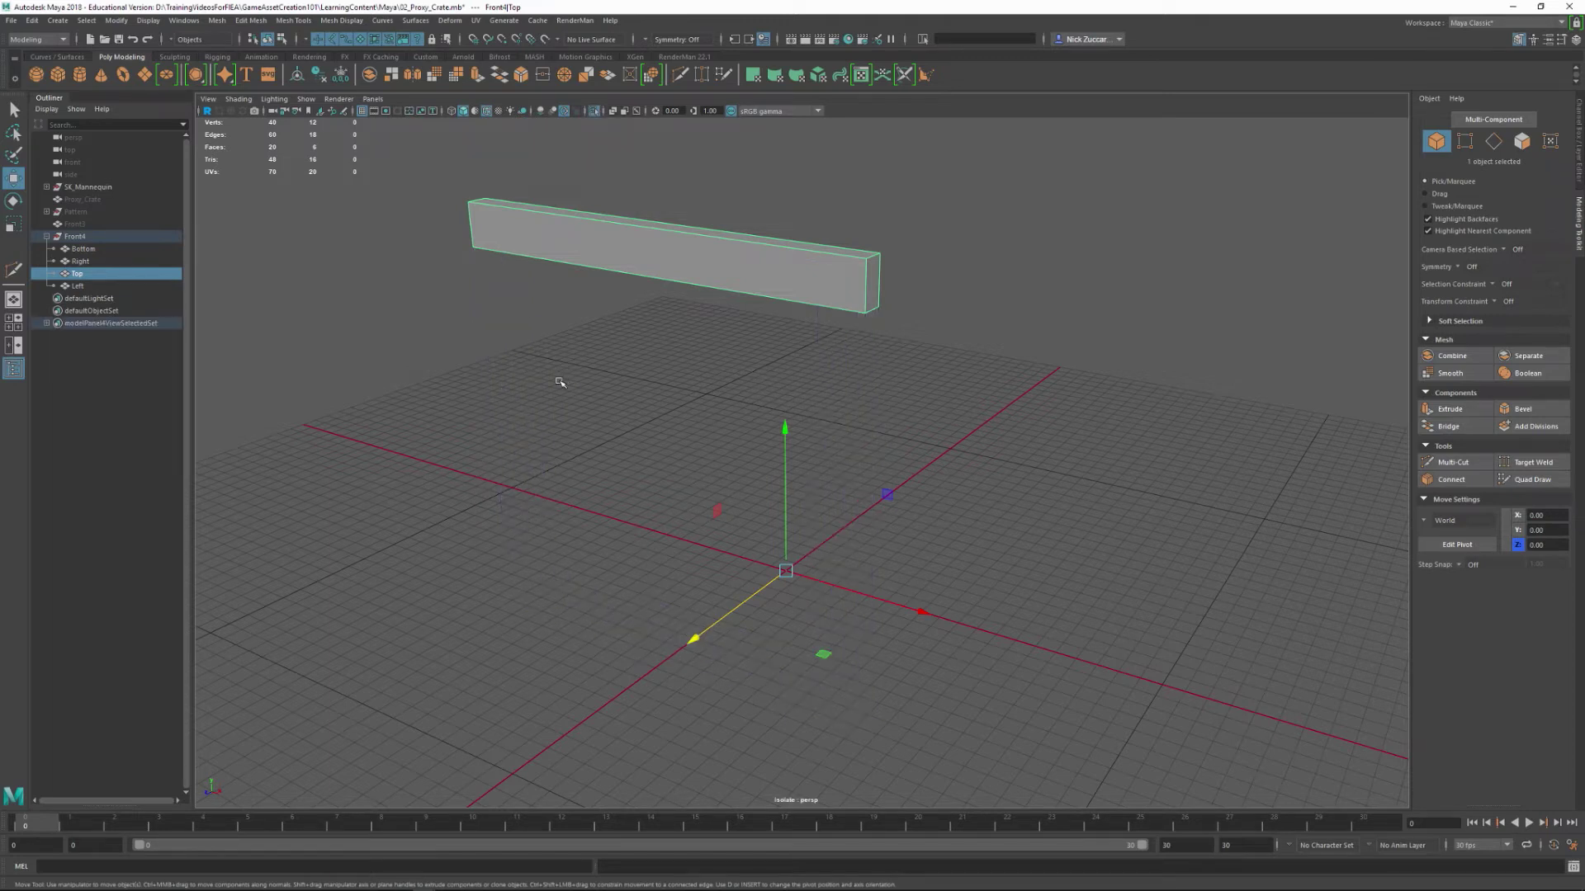
{"action": "key", "text": "ctrl+1"}
{"action": "left_click", "coordinate": [652, 332]}
{"action": "left_click", "coordinate": [643, 255]}
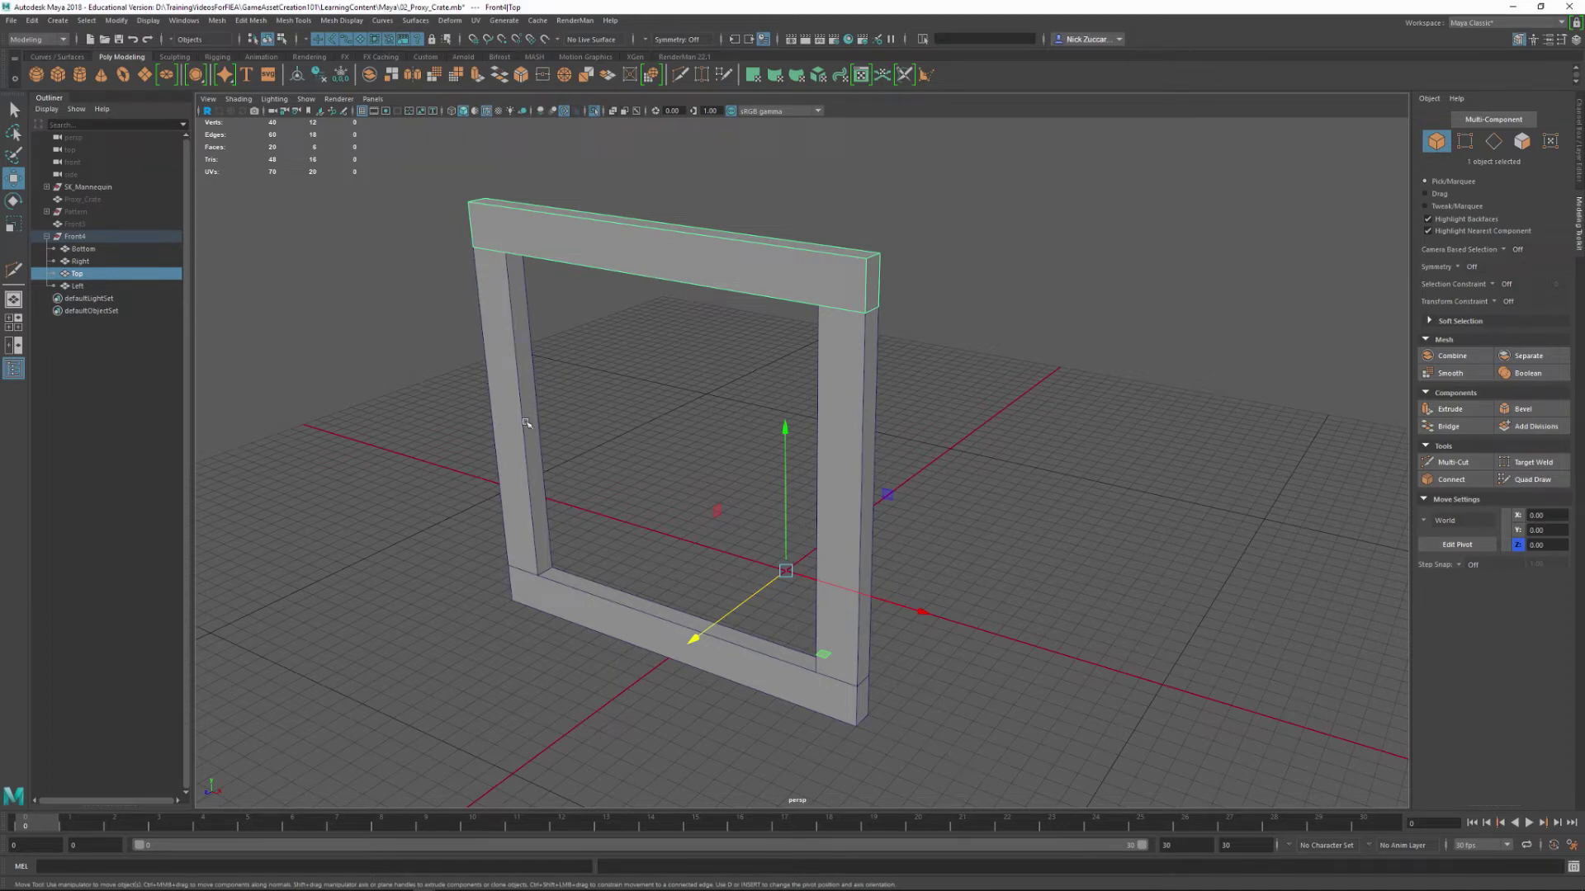
- Isolate the selected Top board in the viewport and deselect it
{"action": "left_click", "coordinate": [306, 99]}
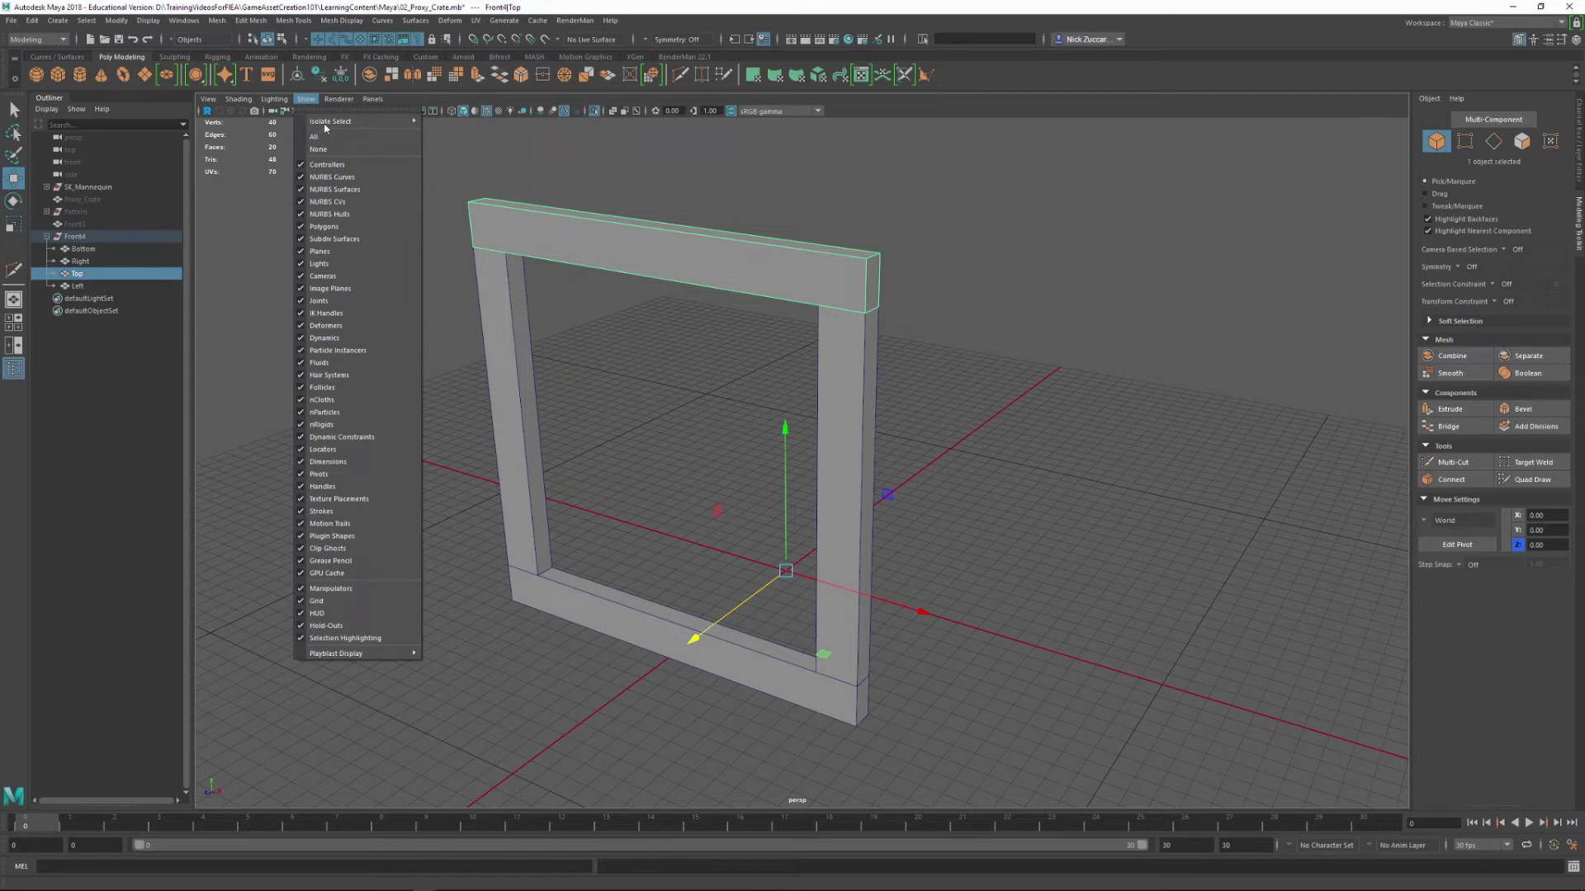
{"action": "mouse_move", "coordinate": [331, 122]}
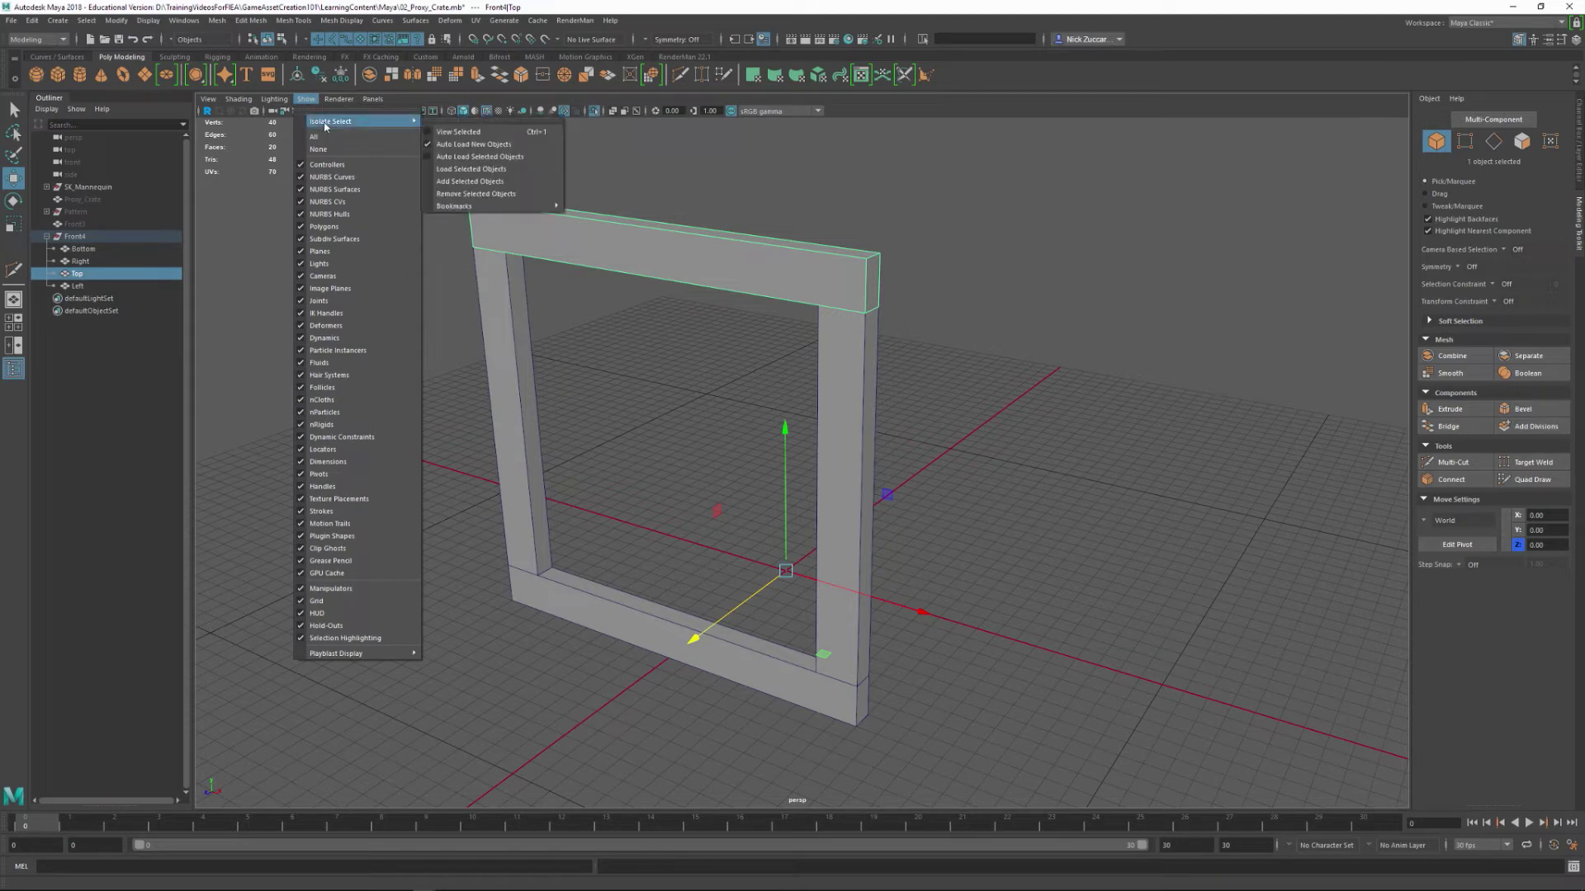
{"action": "left_click", "coordinate": [467, 133]}
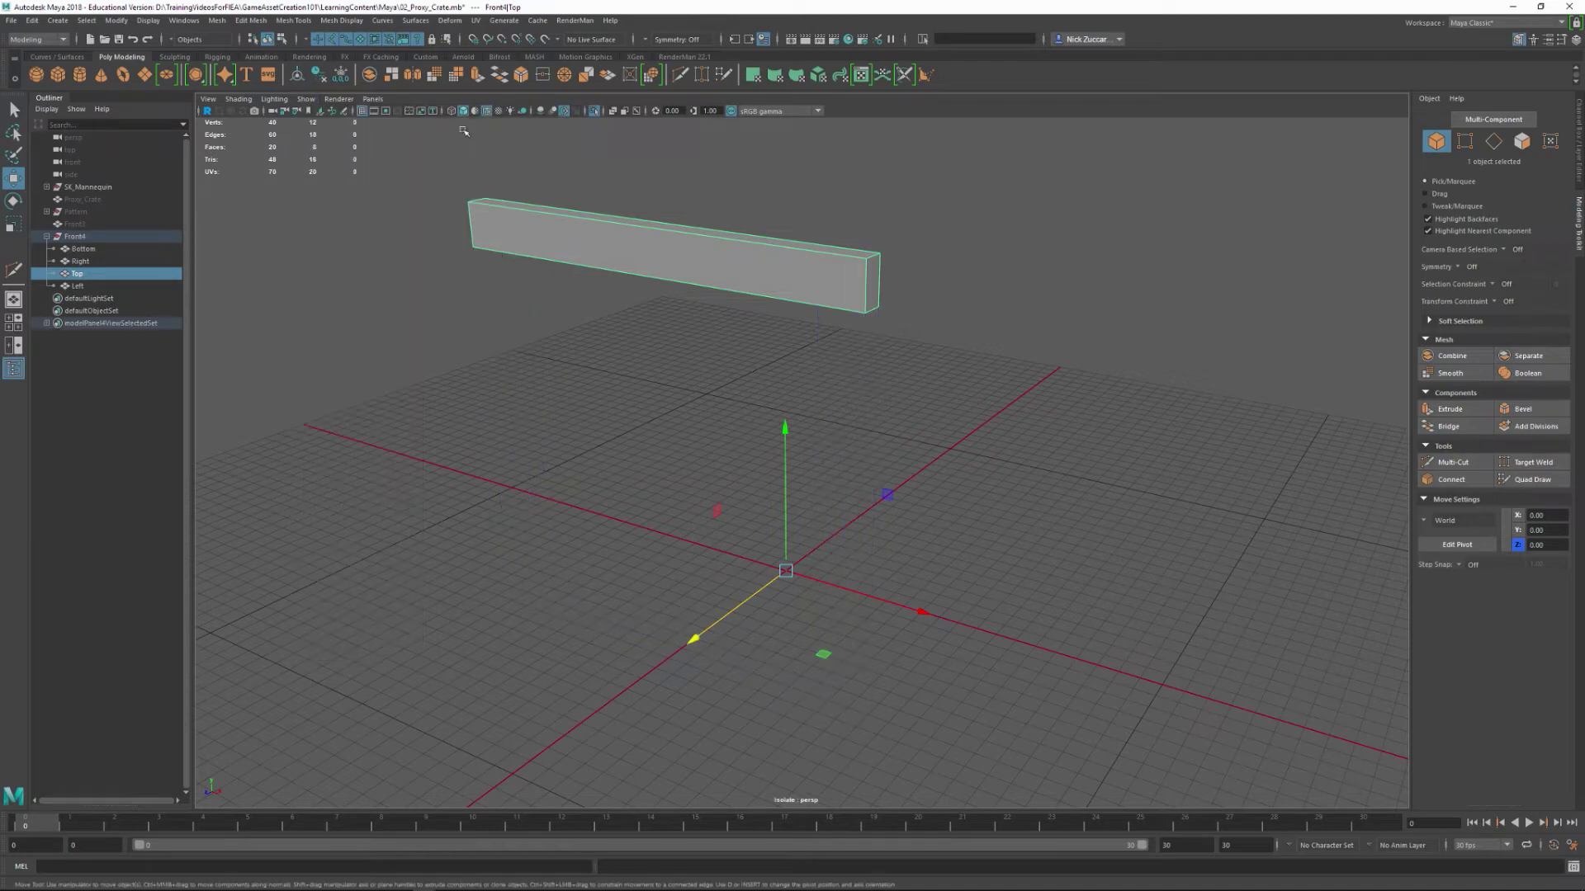
{"action": "left_click", "coordinate": [668, 434]}
- Fill the two open holes on the underside of the Top board
{"action": "left_click_drag", "start_coordinate": [643, 334], "coordinate": [743, 385], "text": "alt"}
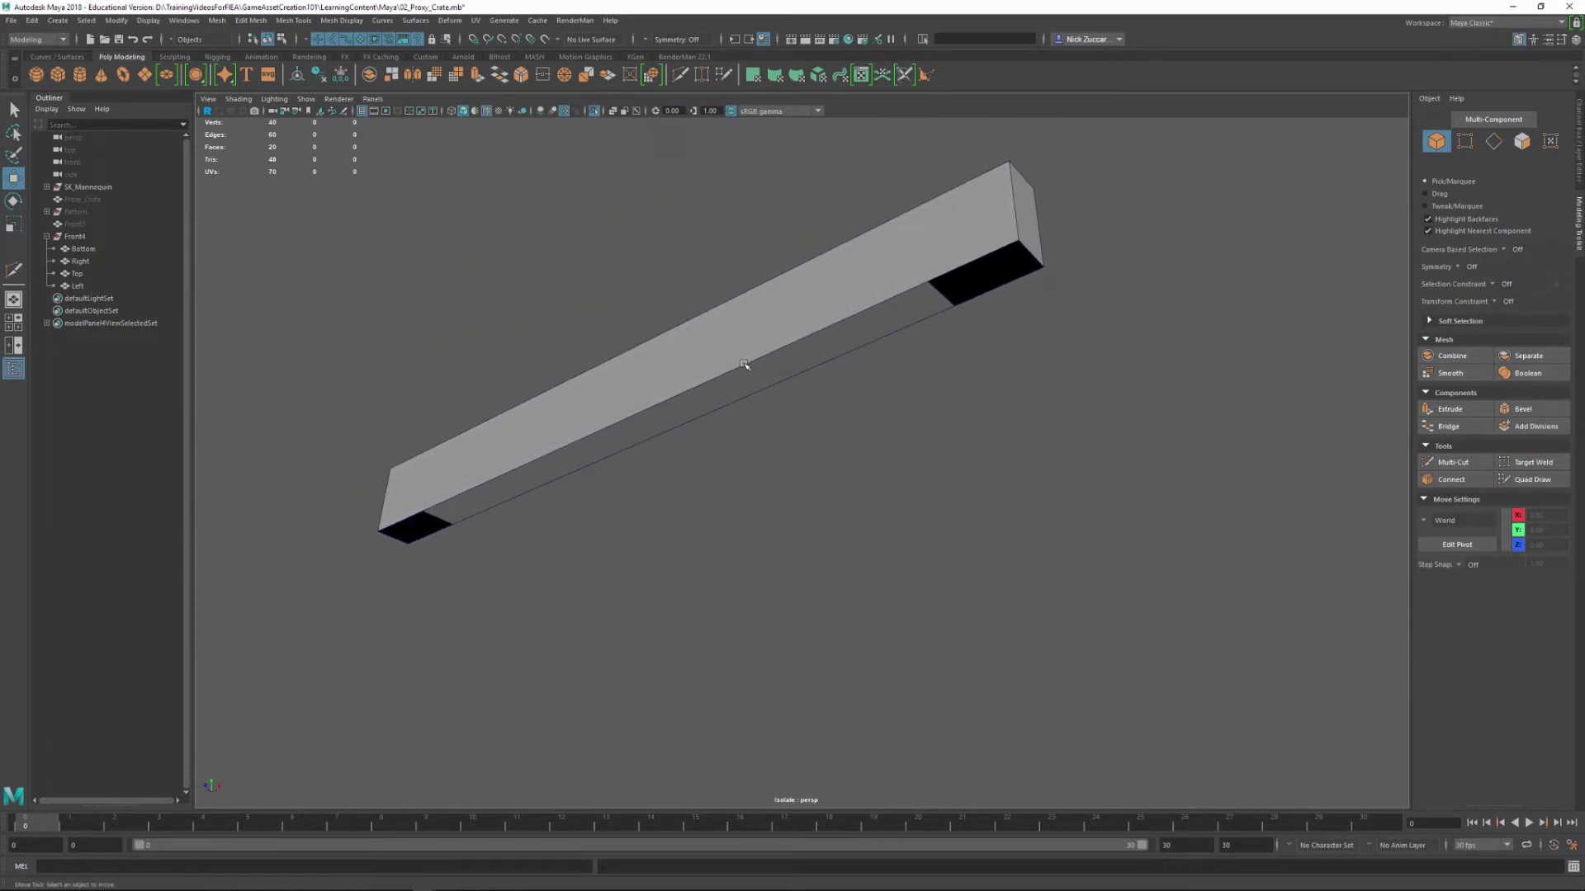
{"action": "left_click", "coordinate": [743, 365]}
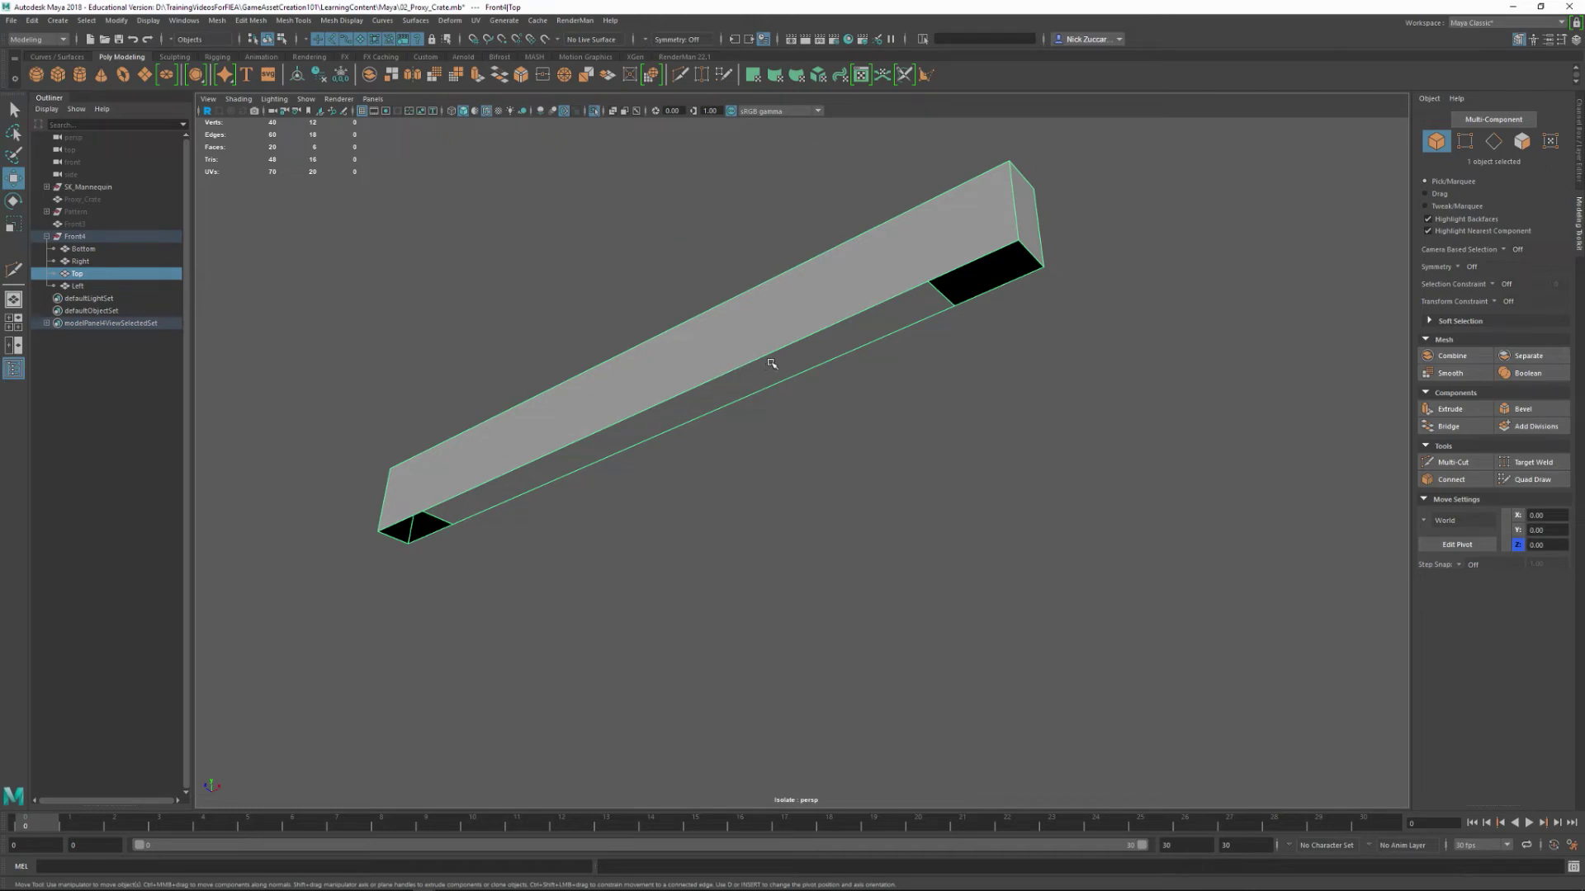
{"action": "right_click", "coordinate": [771, 363], "text": "shift"}
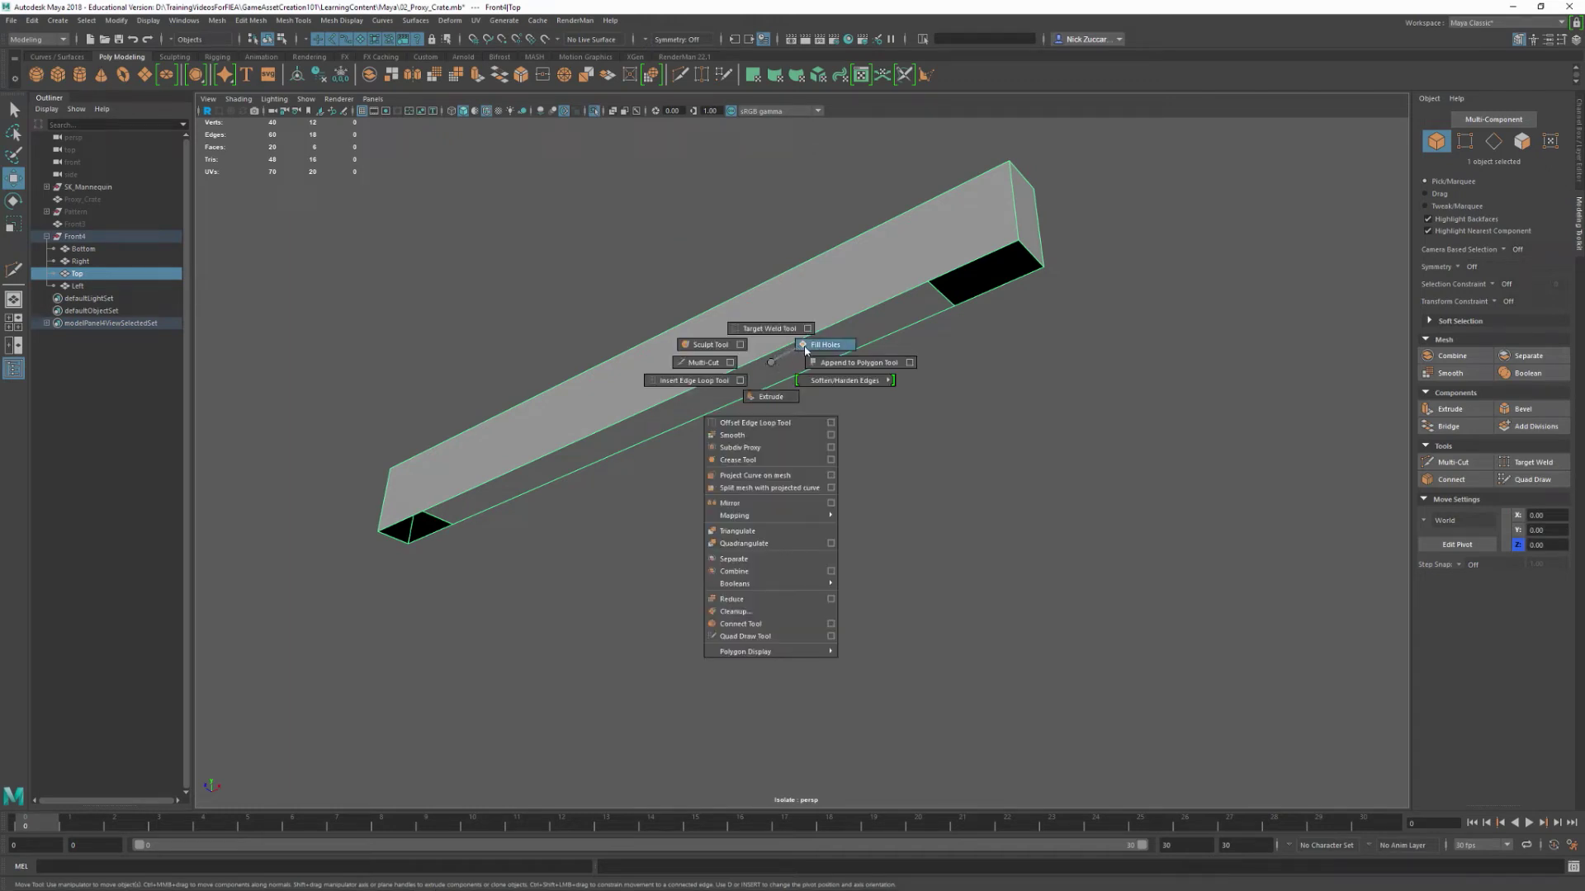
{"action": "left_click", "coordinate": [805, 348]}
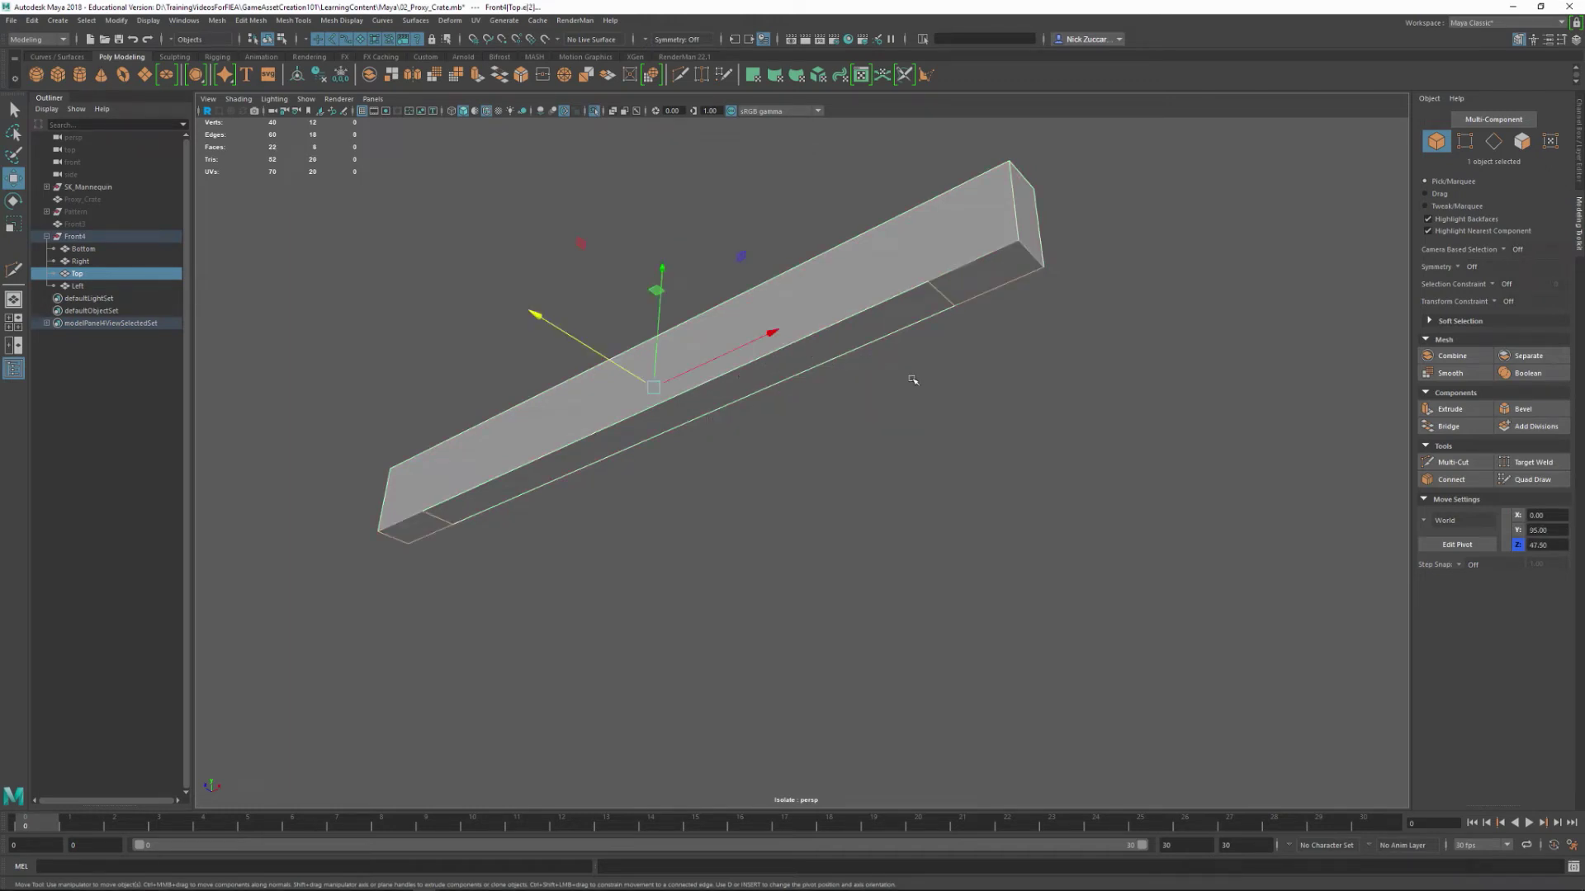
{"action": "left_click", "coordinate": [924, 354]}
{"action": "left_click", "coordinate": [928, 311]}
- Delete the extra cross edge near one end of the Top board's underside, along with its two leftover vertices
{"action": "key", "text": "F10"}
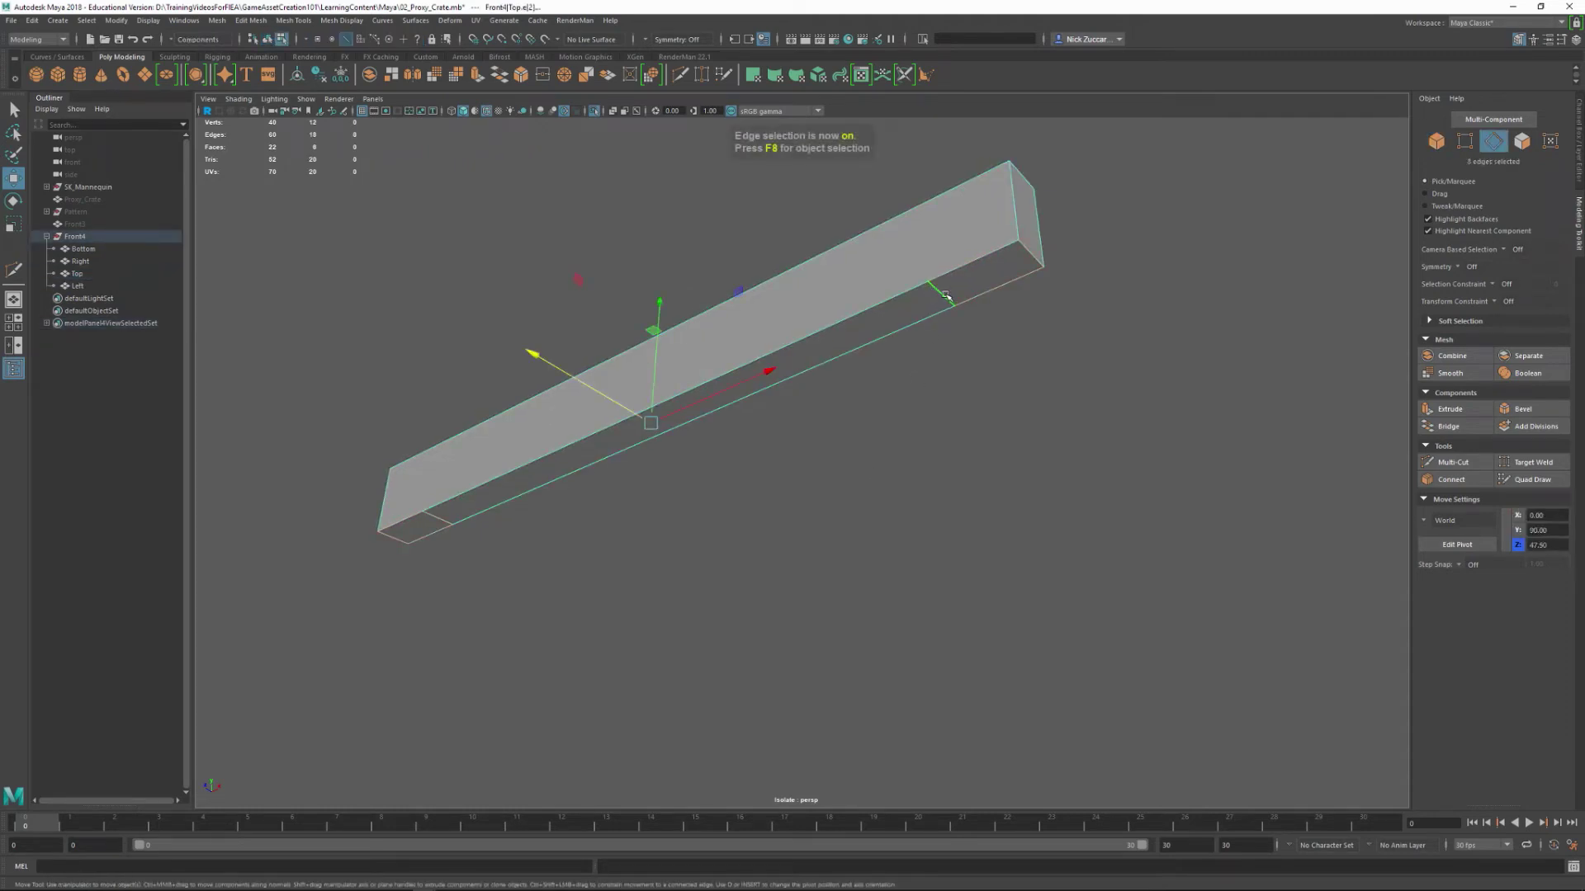
{"action": "right_click_drag", "start_coordinate": [951, 299], "coordinate": [948, 283]}
{"action": "left_click", "coordinate": [941, 293]}
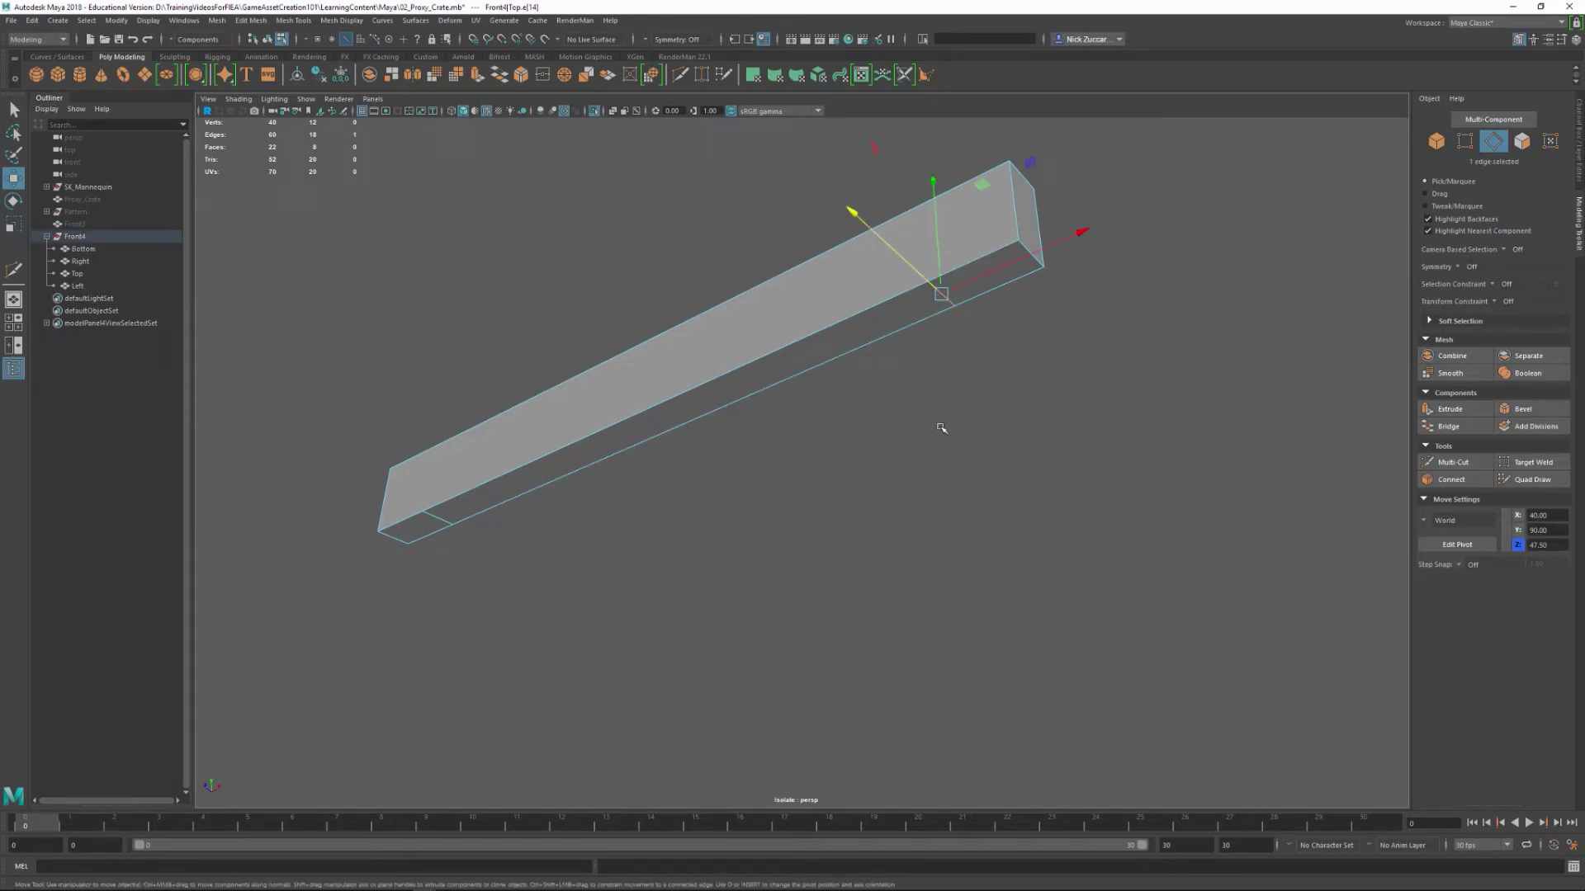
{"action": "key", "text": "Delete"}
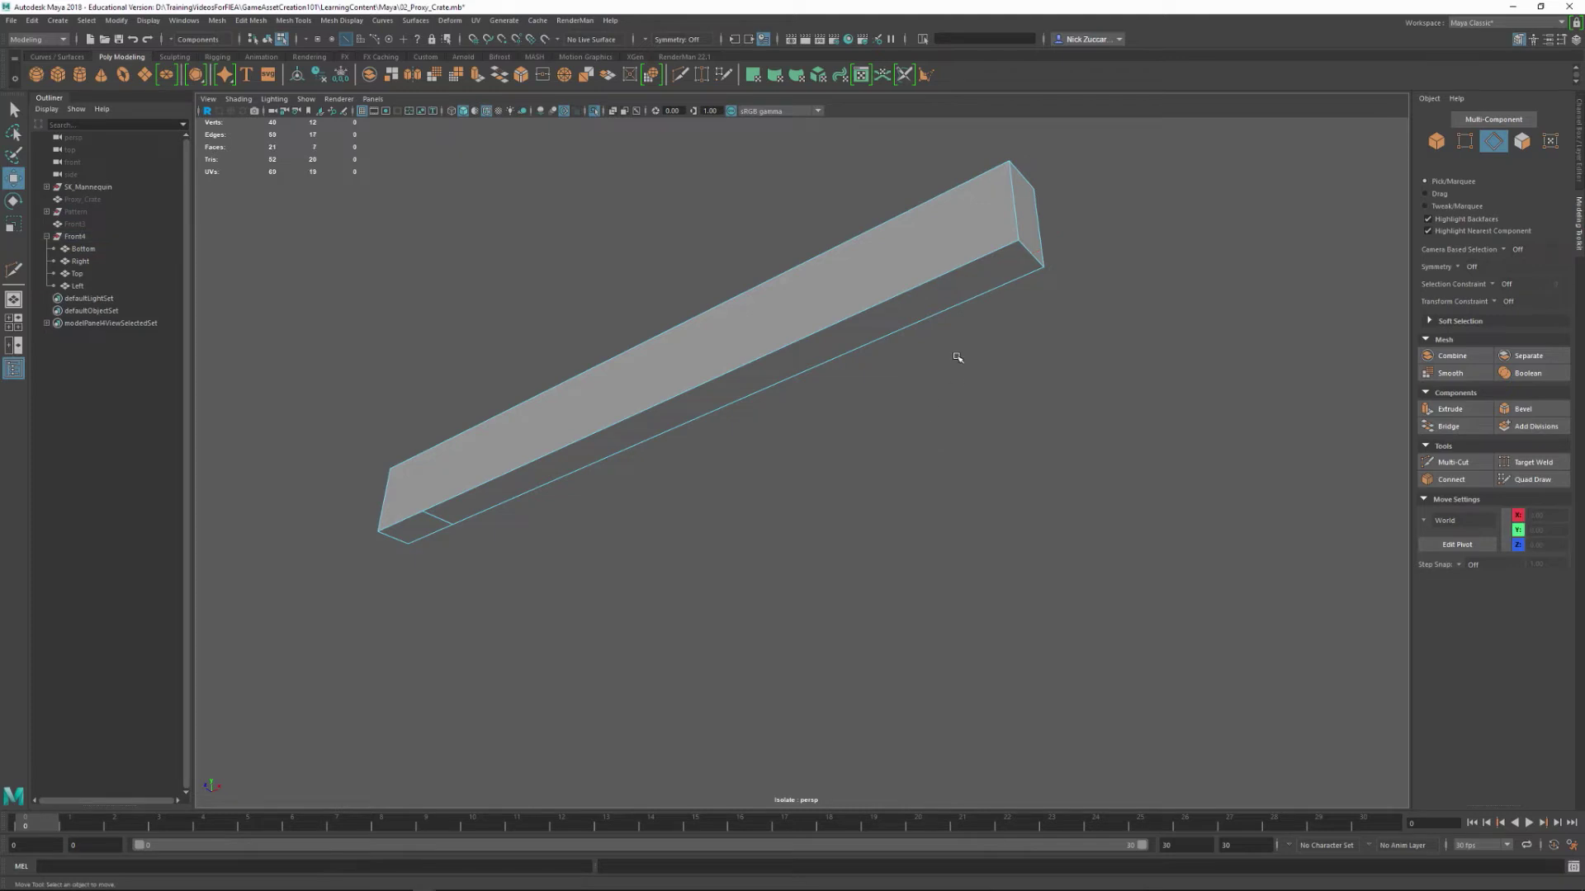
{"action": "right_click", "coordinate": [953, 274]}
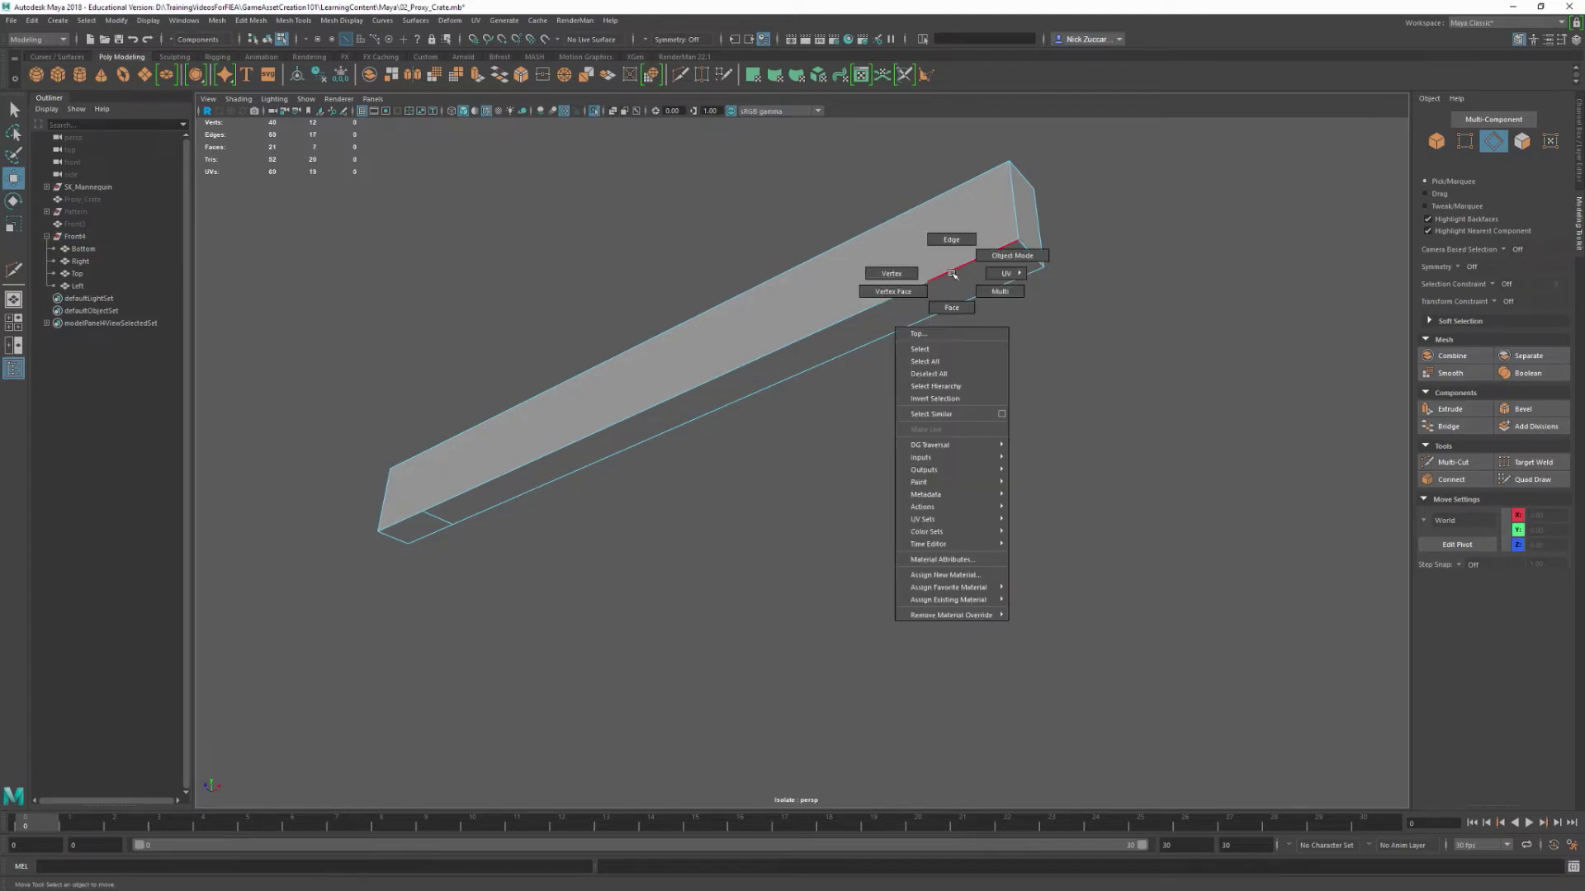
{"action": "left_click", "coordinate": [891, 273]}
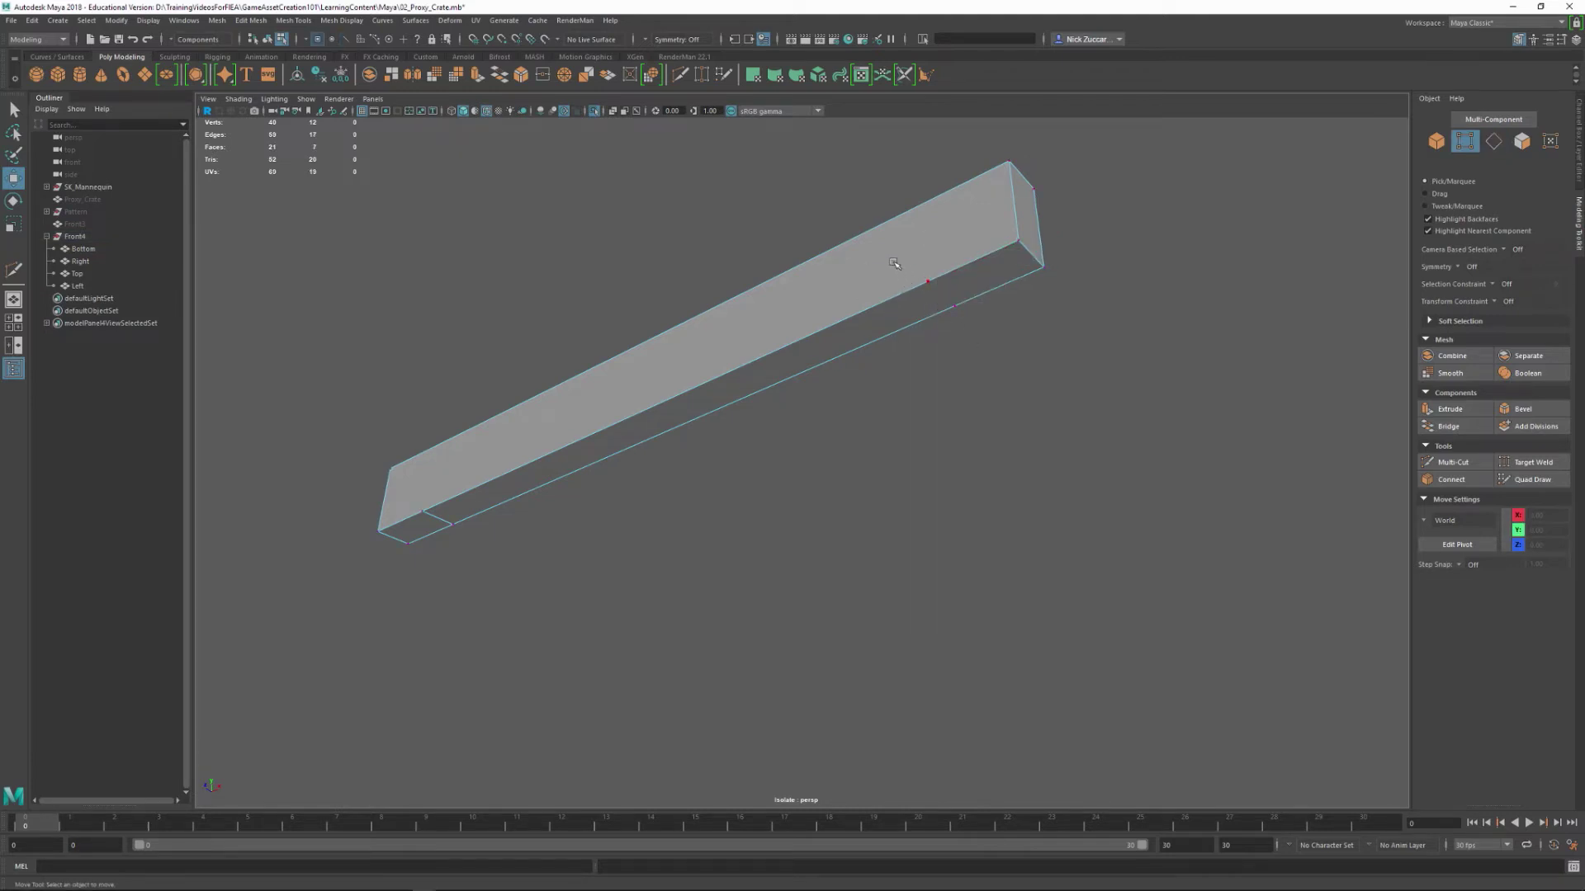
{"action": "left_click_drag", "start_coordinate": [894, 263], "coordinate": [997, 355]}
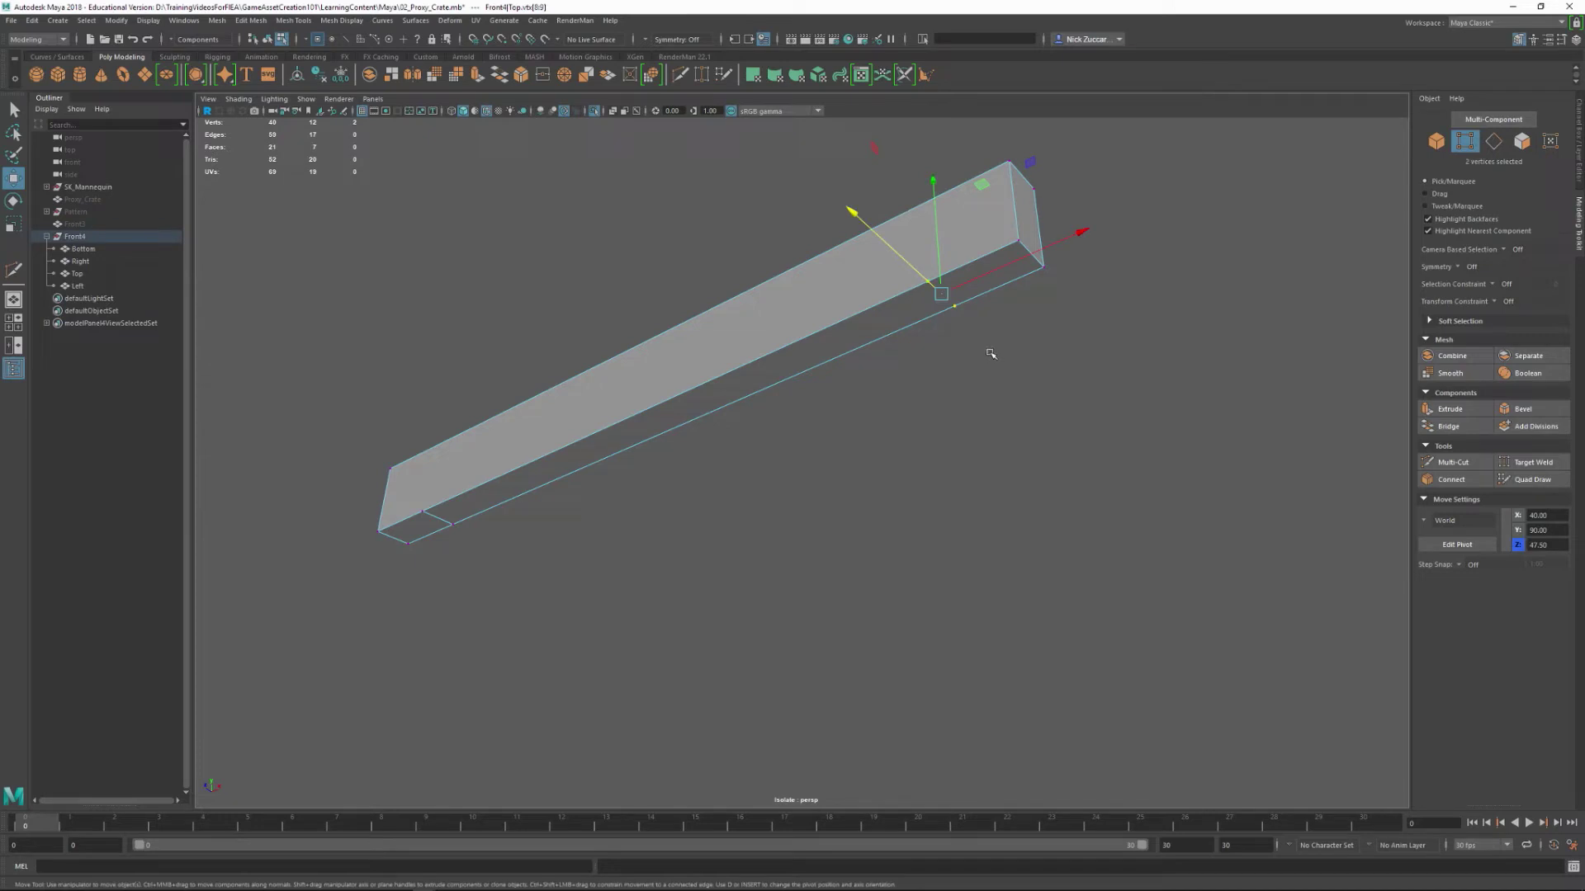
{"action": "key", "text": "Delete"}
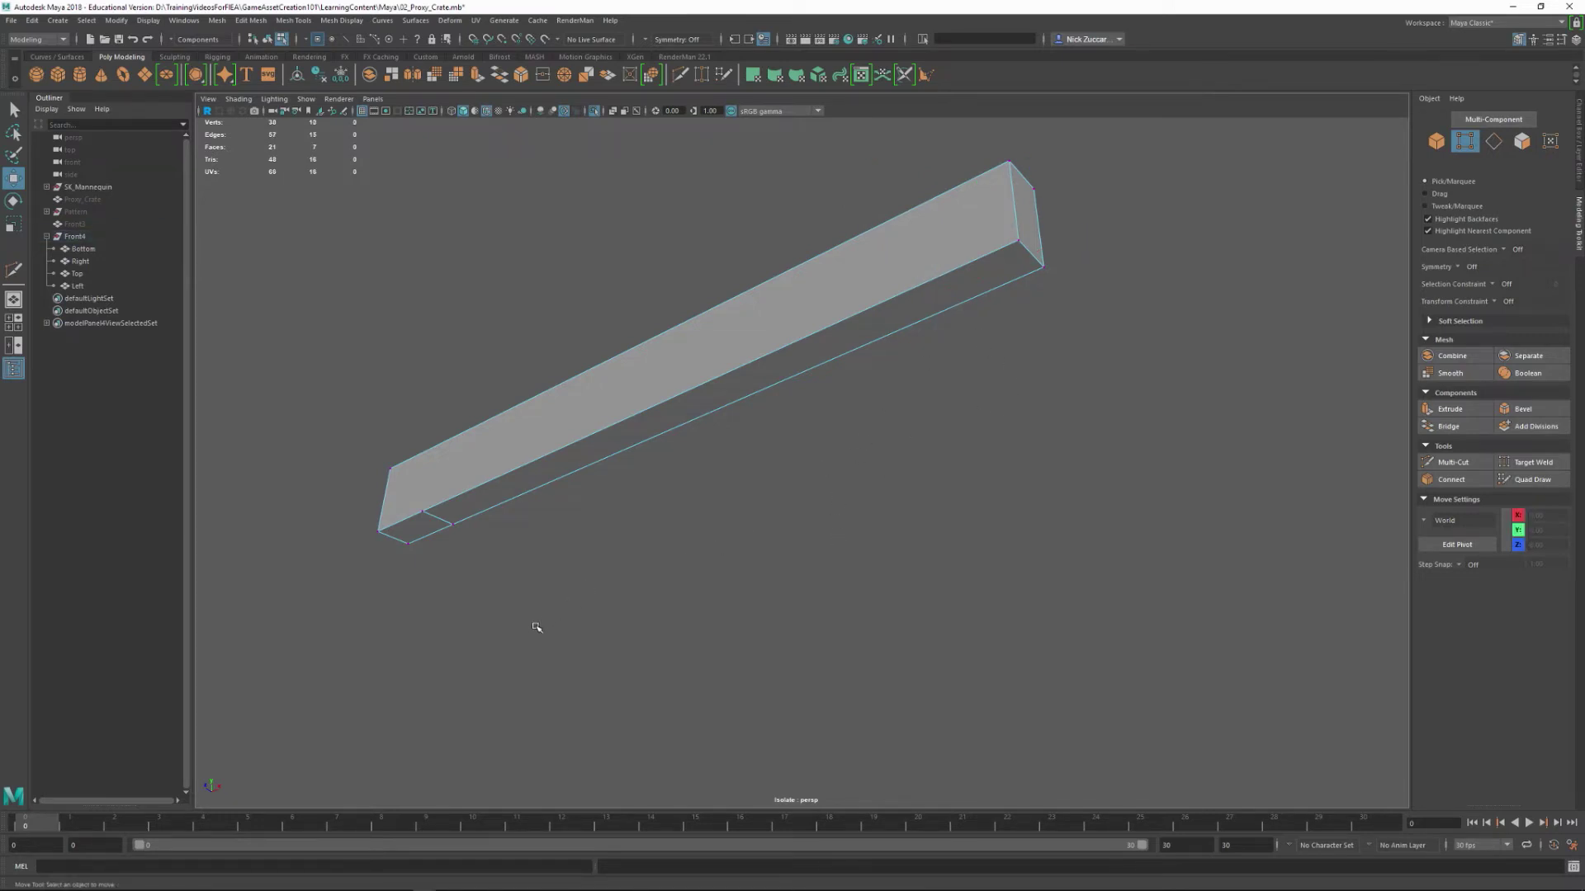
- Delete the remaining cross edge and its vertices at the other end of the Top board's underside, and return to object selection
{"action": "key", "text": "F10"}
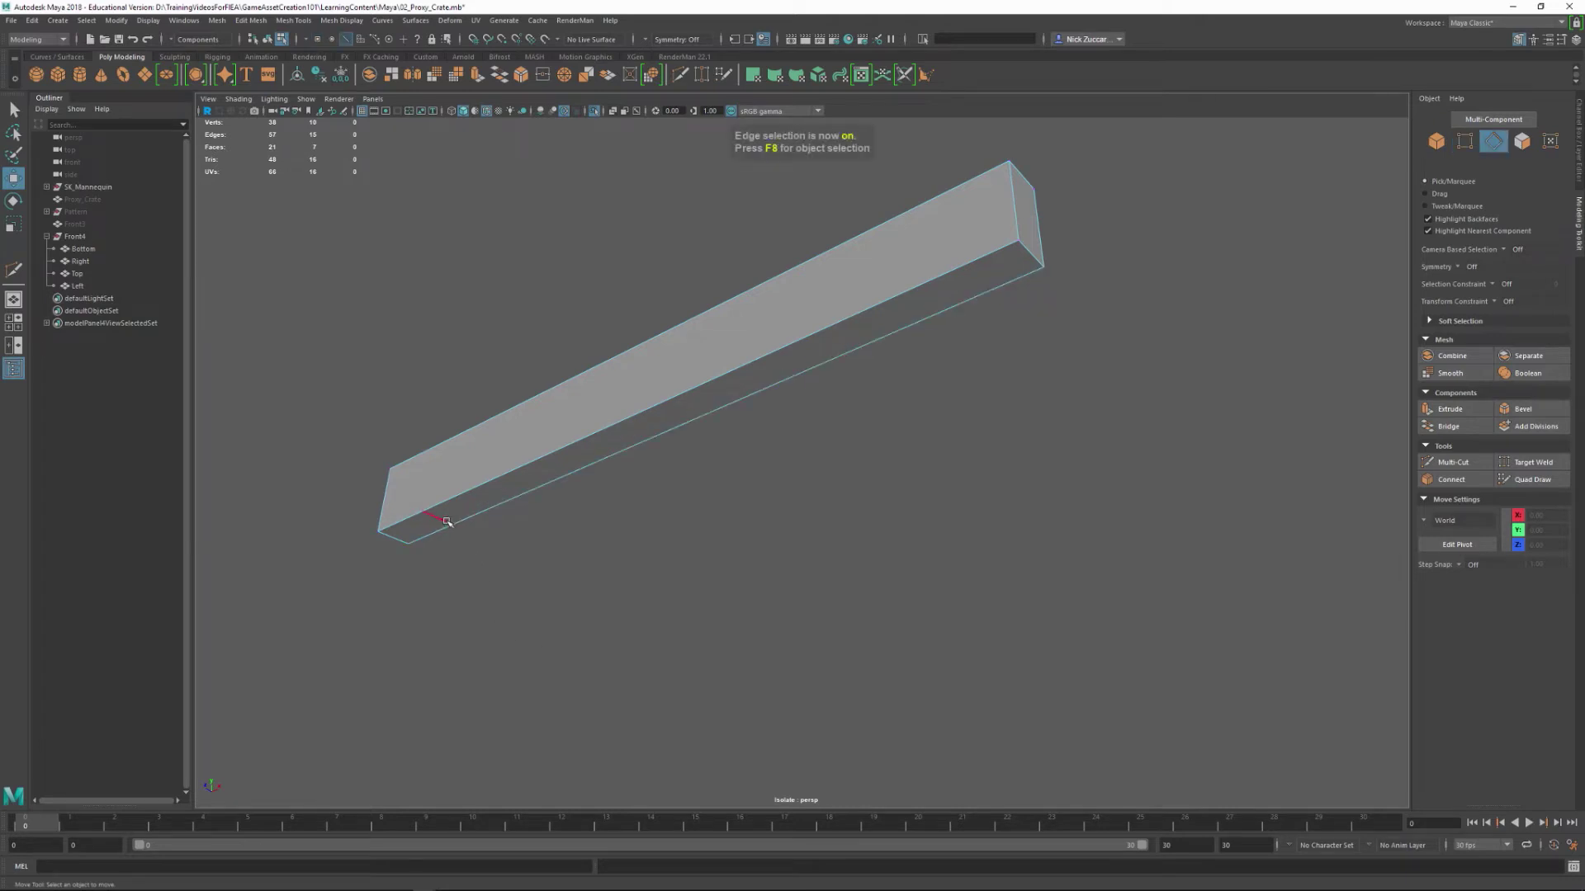
{"action": "mouse_move", "coordinate": [445, 521]}
{"action": "right_mouse_down"}
{"action": "mouse_move", "coordinate": [438, 495]}
{"action": "mouse_move", "coordinate": [436, 520]}
{"action": "right_mouse_up"}
{"action": "left_click", "coordinate": [435, 520]}
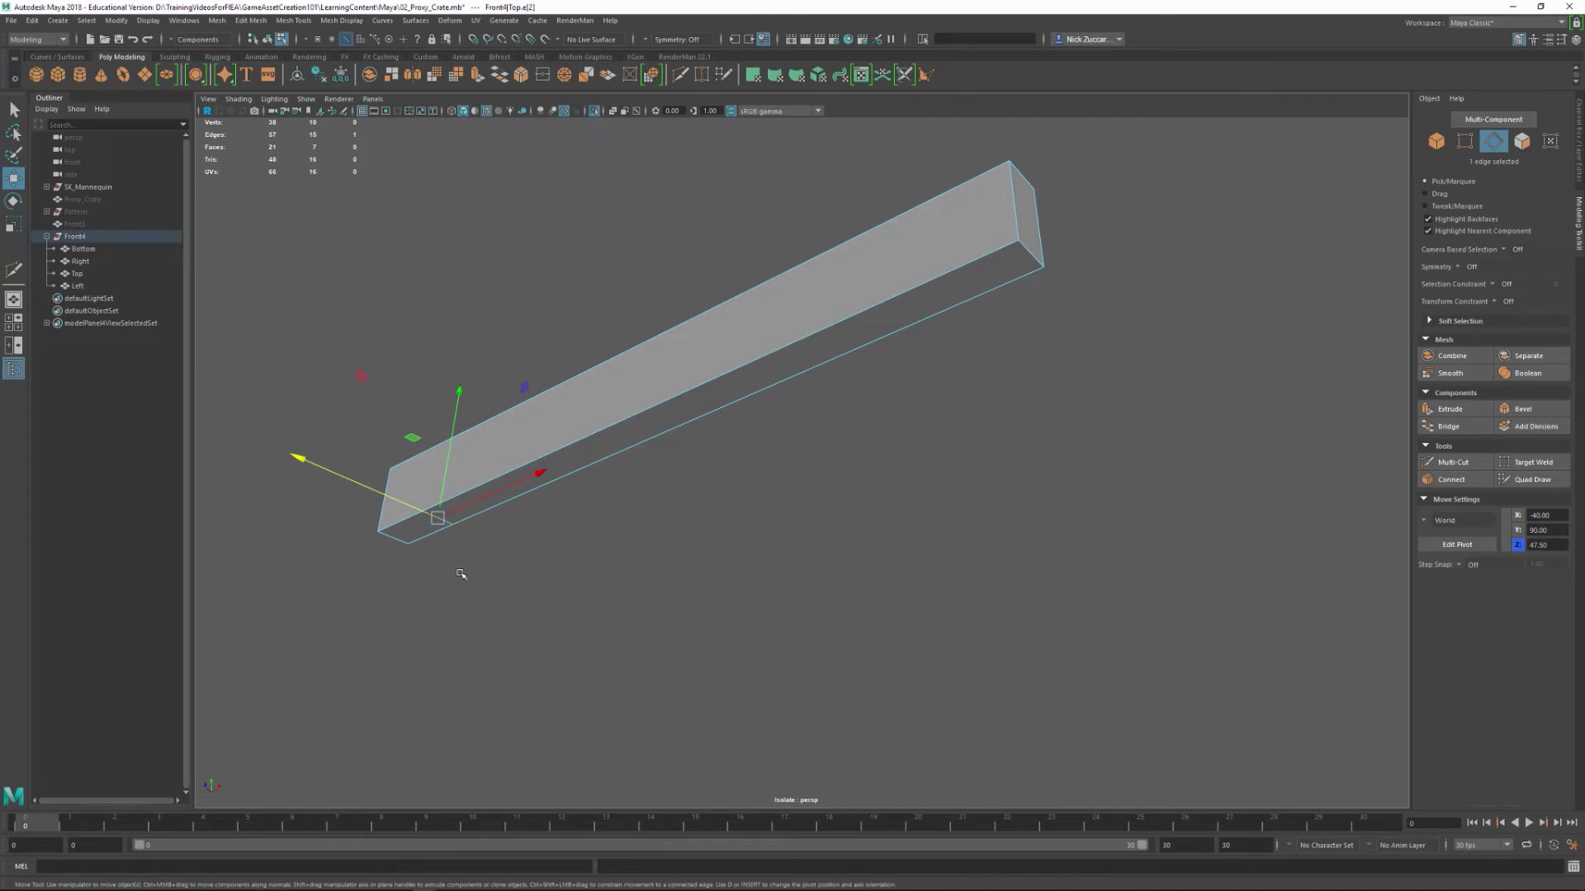
{"action": "key", "text": "Delete"}
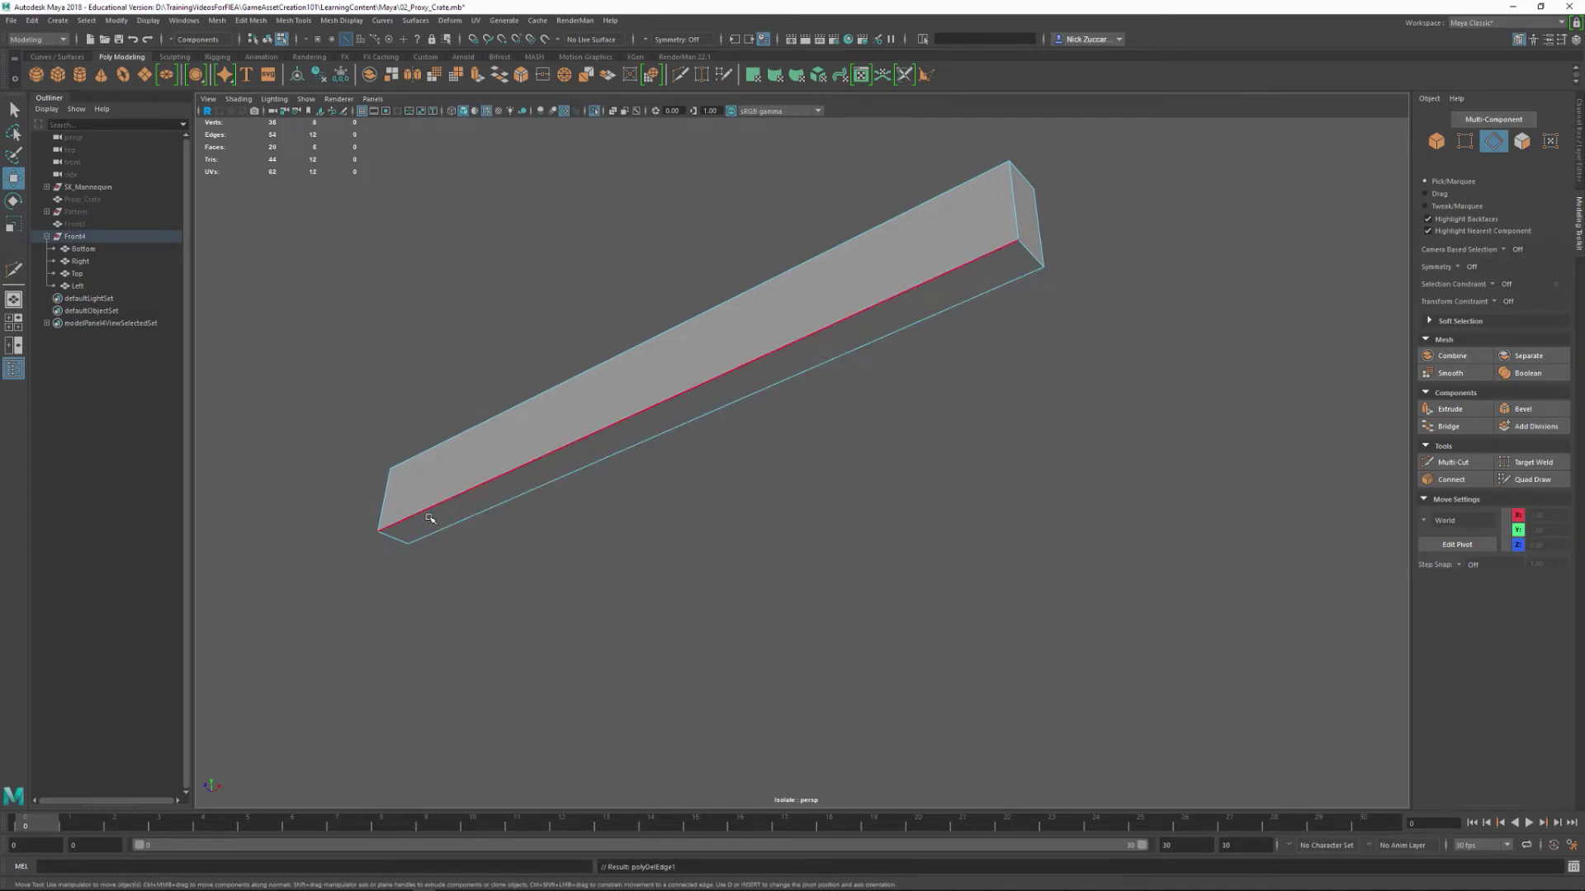
{"action": "key", "text": "F9"}
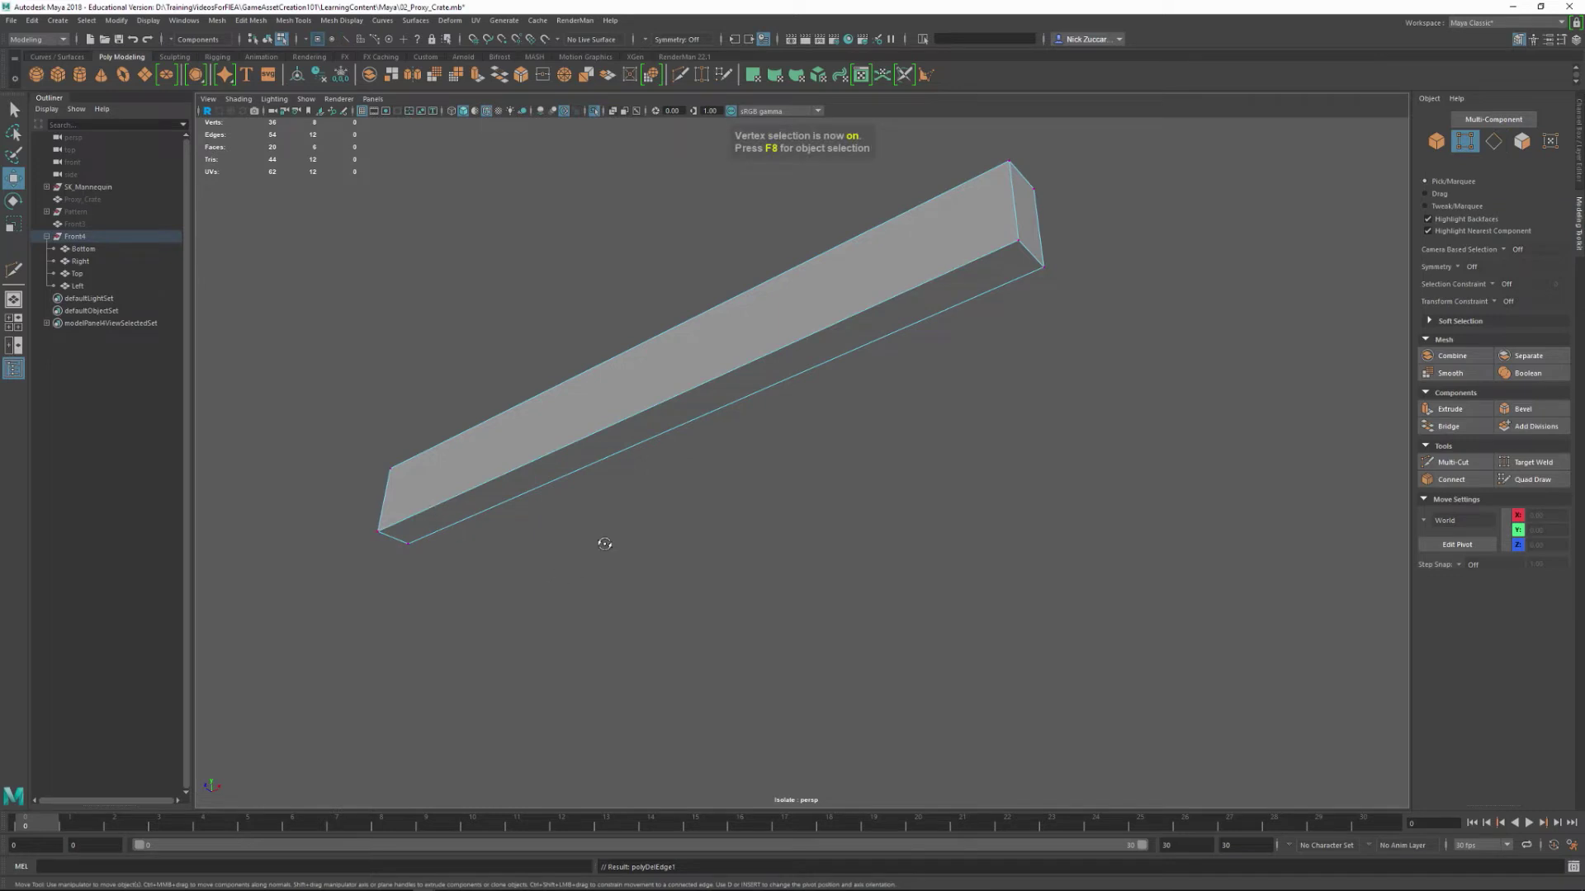
{"action": "left_click_drag", "start_coordinate": [604, 543], "coordinate": [768, 524], "text": "alt"}
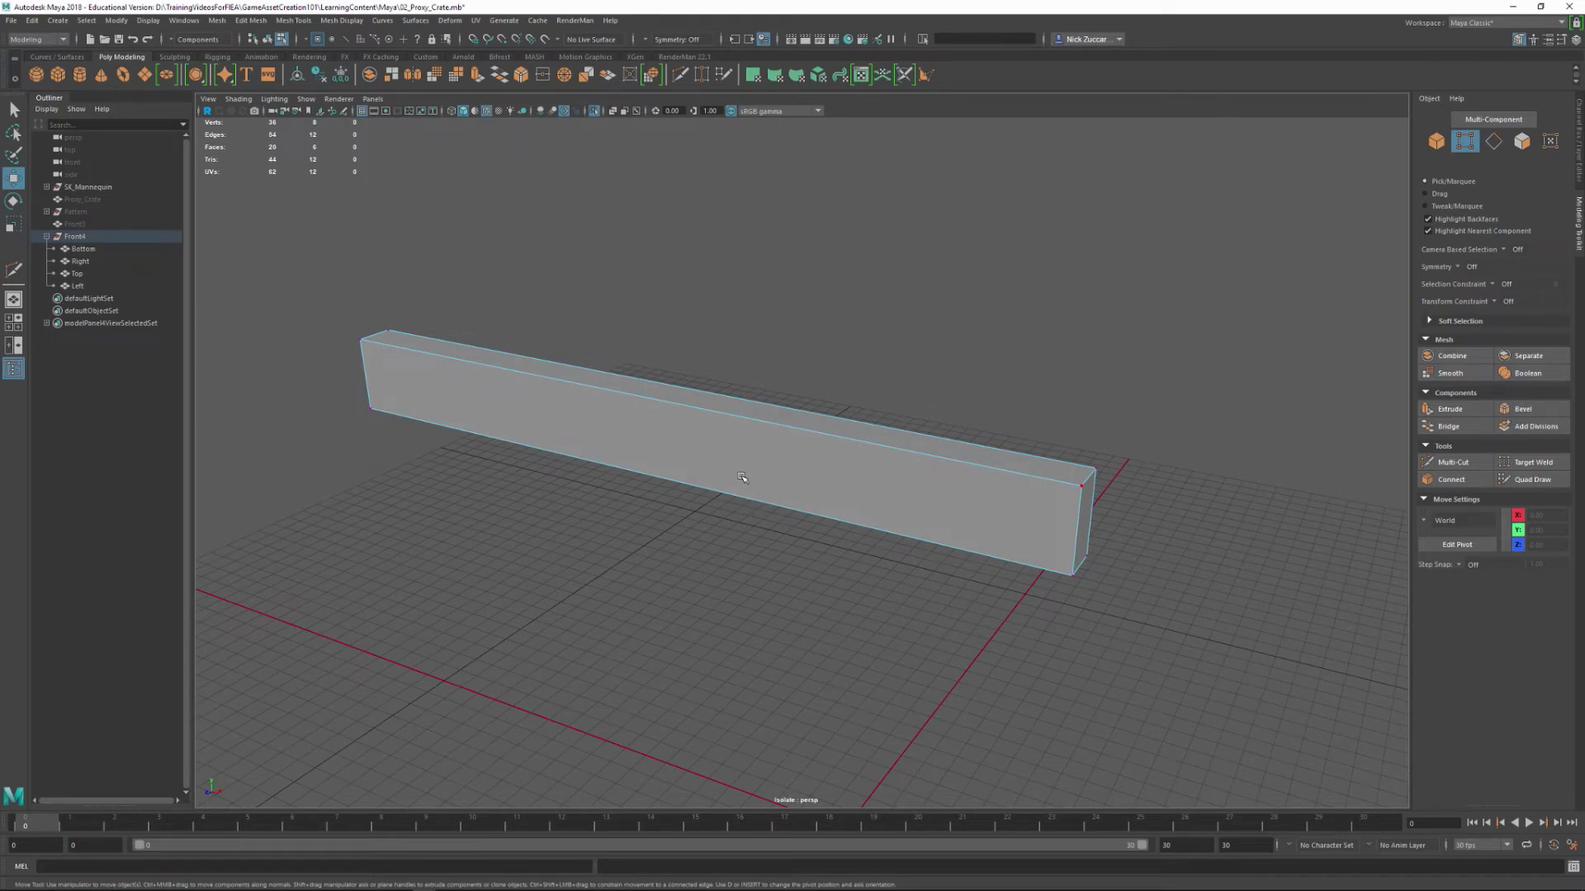
{"action": "key", "text": "F8"}
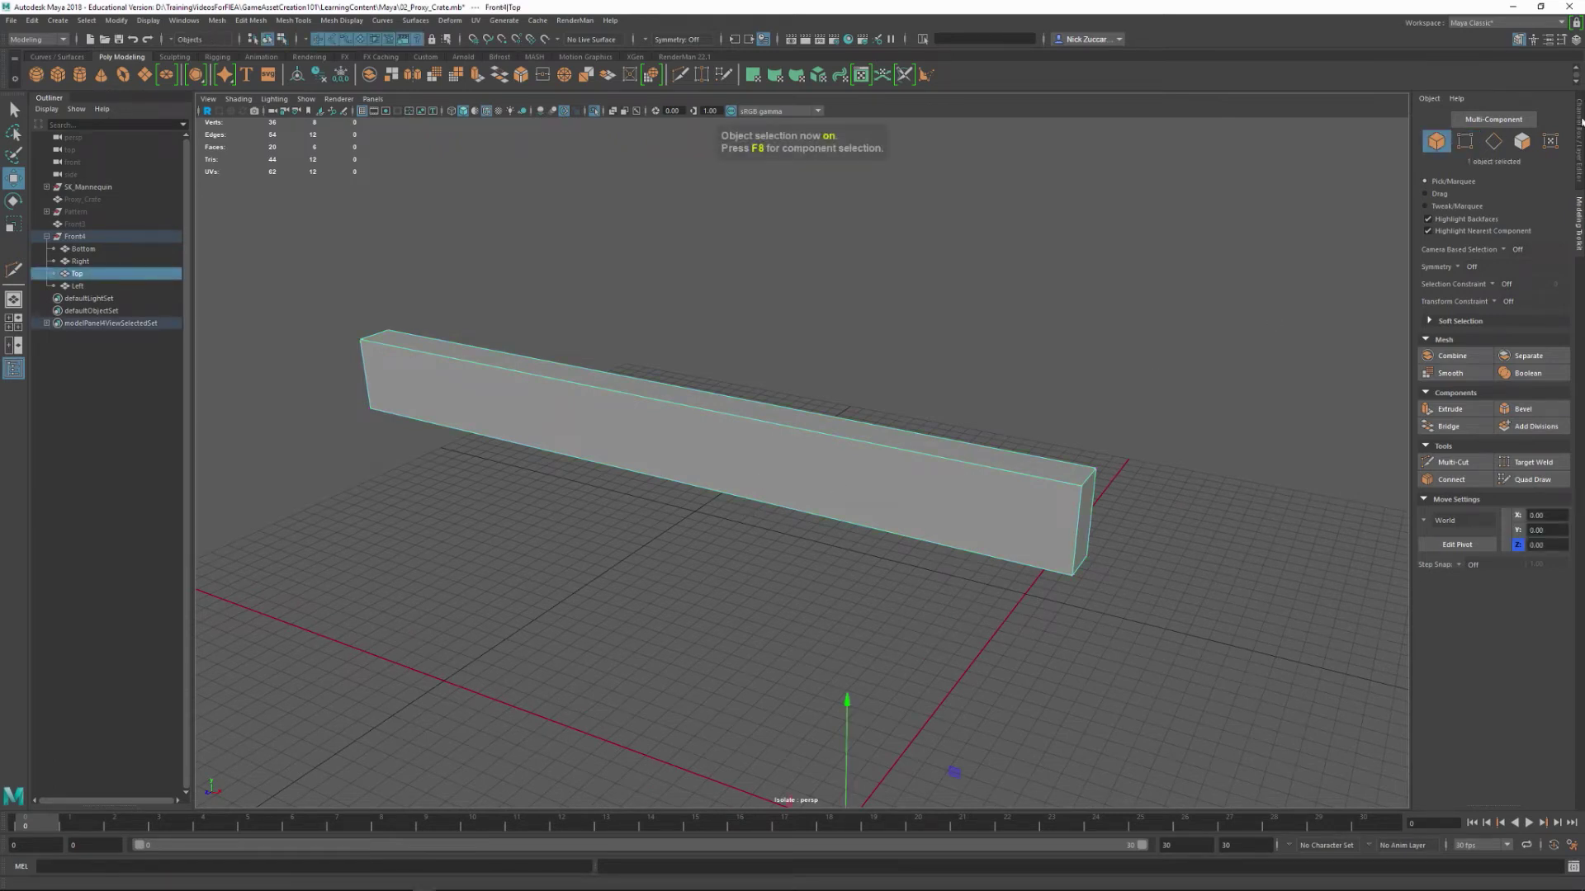
- Show the Channel Box for the Top board to list its construction history
{"action": "left_click", "coordinate": [1581, 123]}
{"action": "left_click", "coordinate": [1579, 230]}
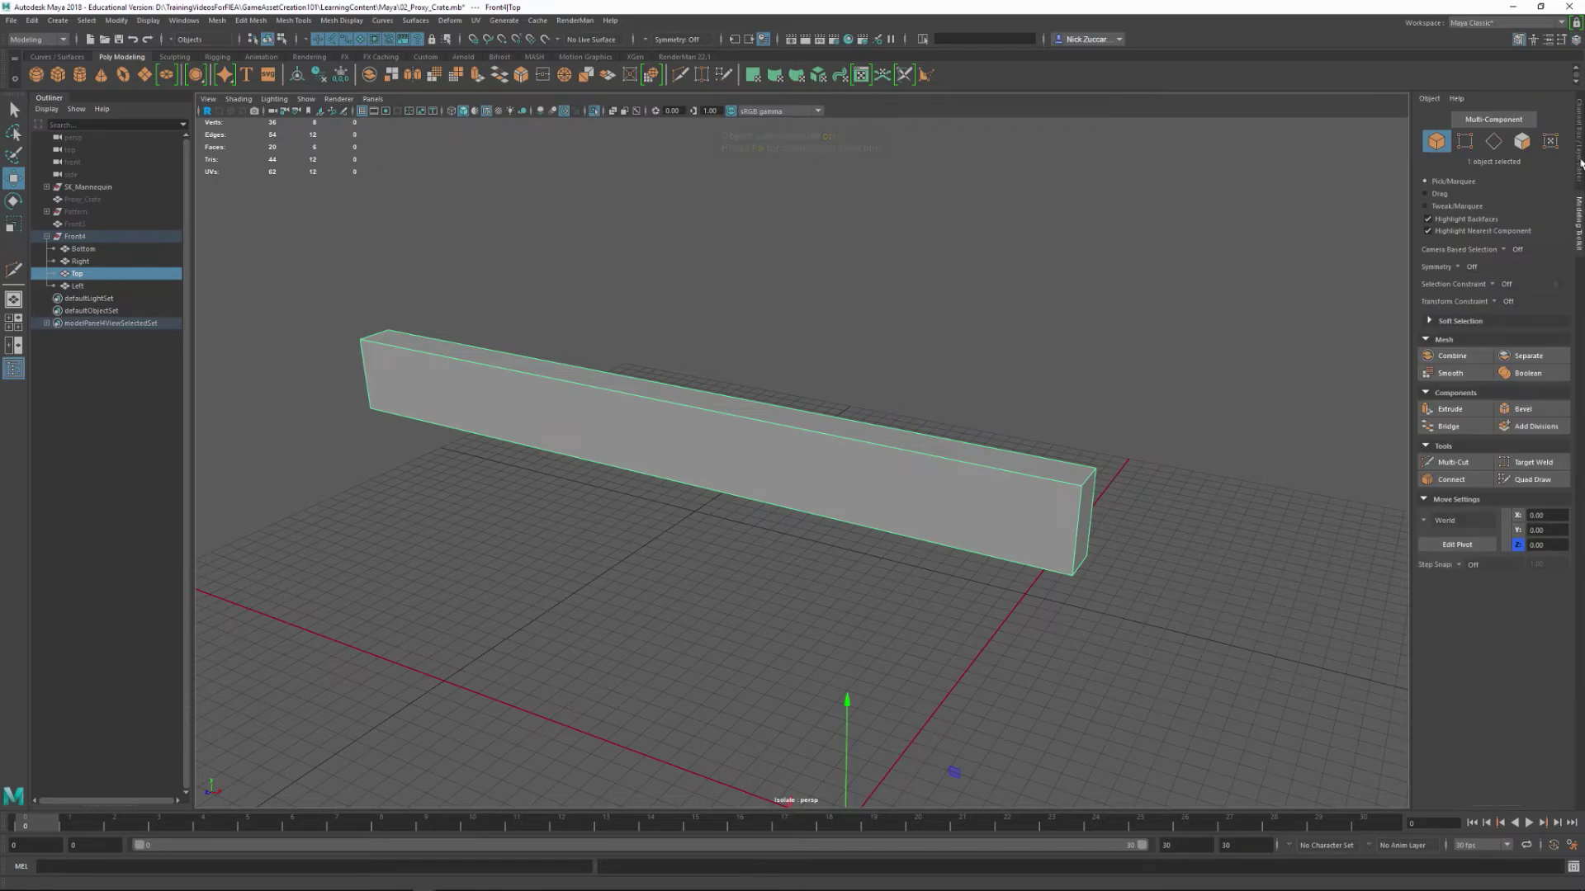
{"action": "left_click", "coordinate": [1579, 140]}
{"action": "left_click", "coordinate": [1579, 223]}
{"action": "left_click", "coordinate": [1578, 161]}
{"action": "left_click", "coordinate": [1580, 219]}
{"action": "left_click", "coordinate": [1581, 170]}
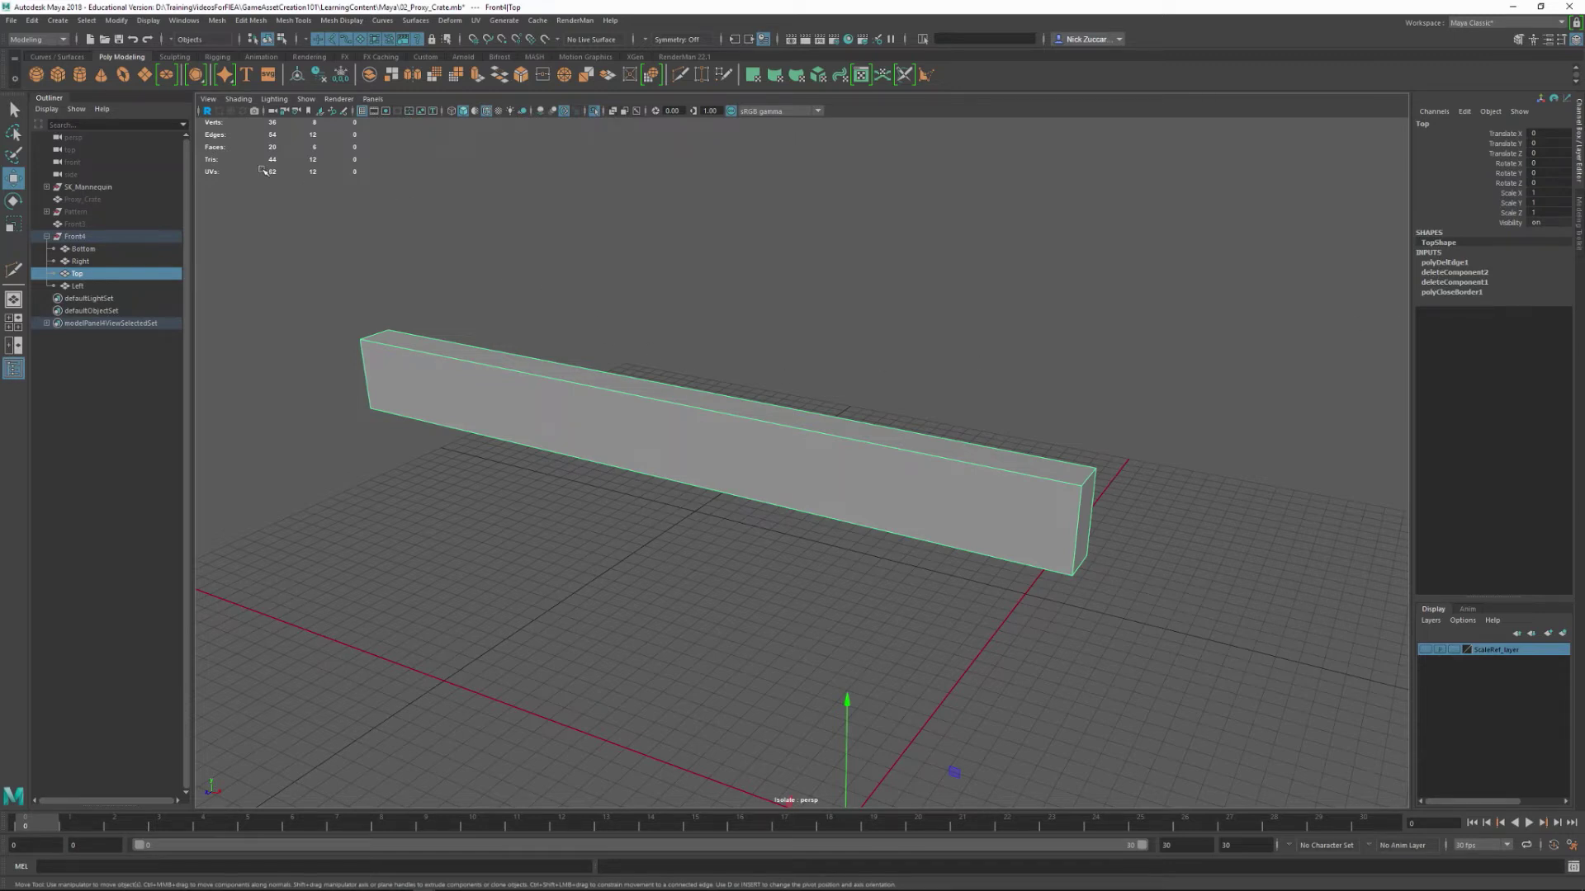
- Delete the construction history of the Top board
{"action": "left_click", "coordinate": [31, 20]}
{"action": "mouse_move", "coordinate": [92, 168]}
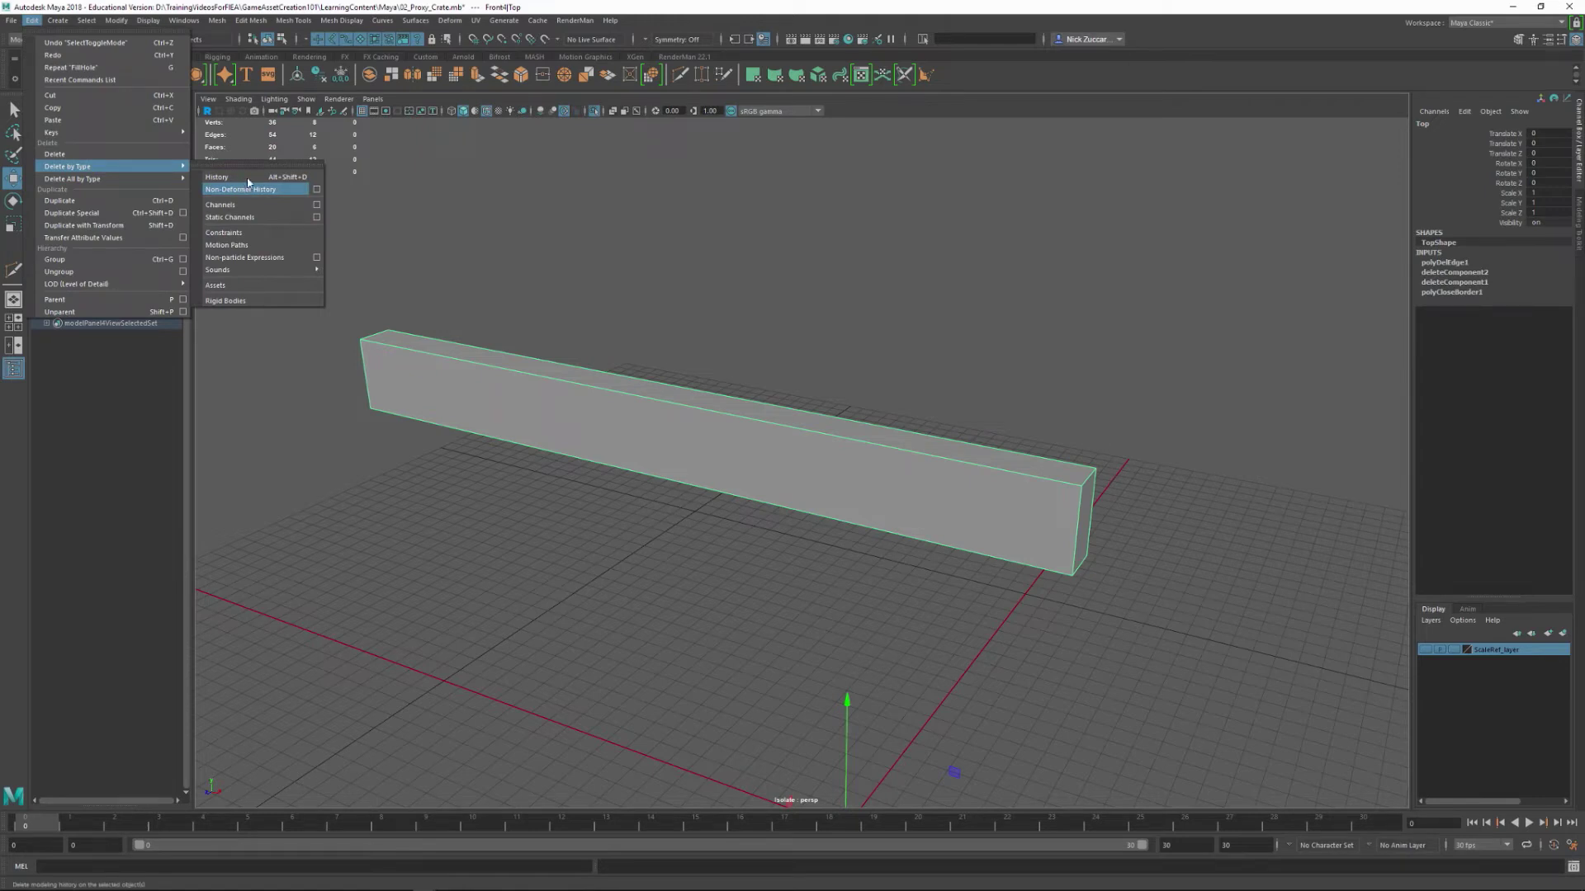
{"action": "left_click", "coordinate": [289, 185]}
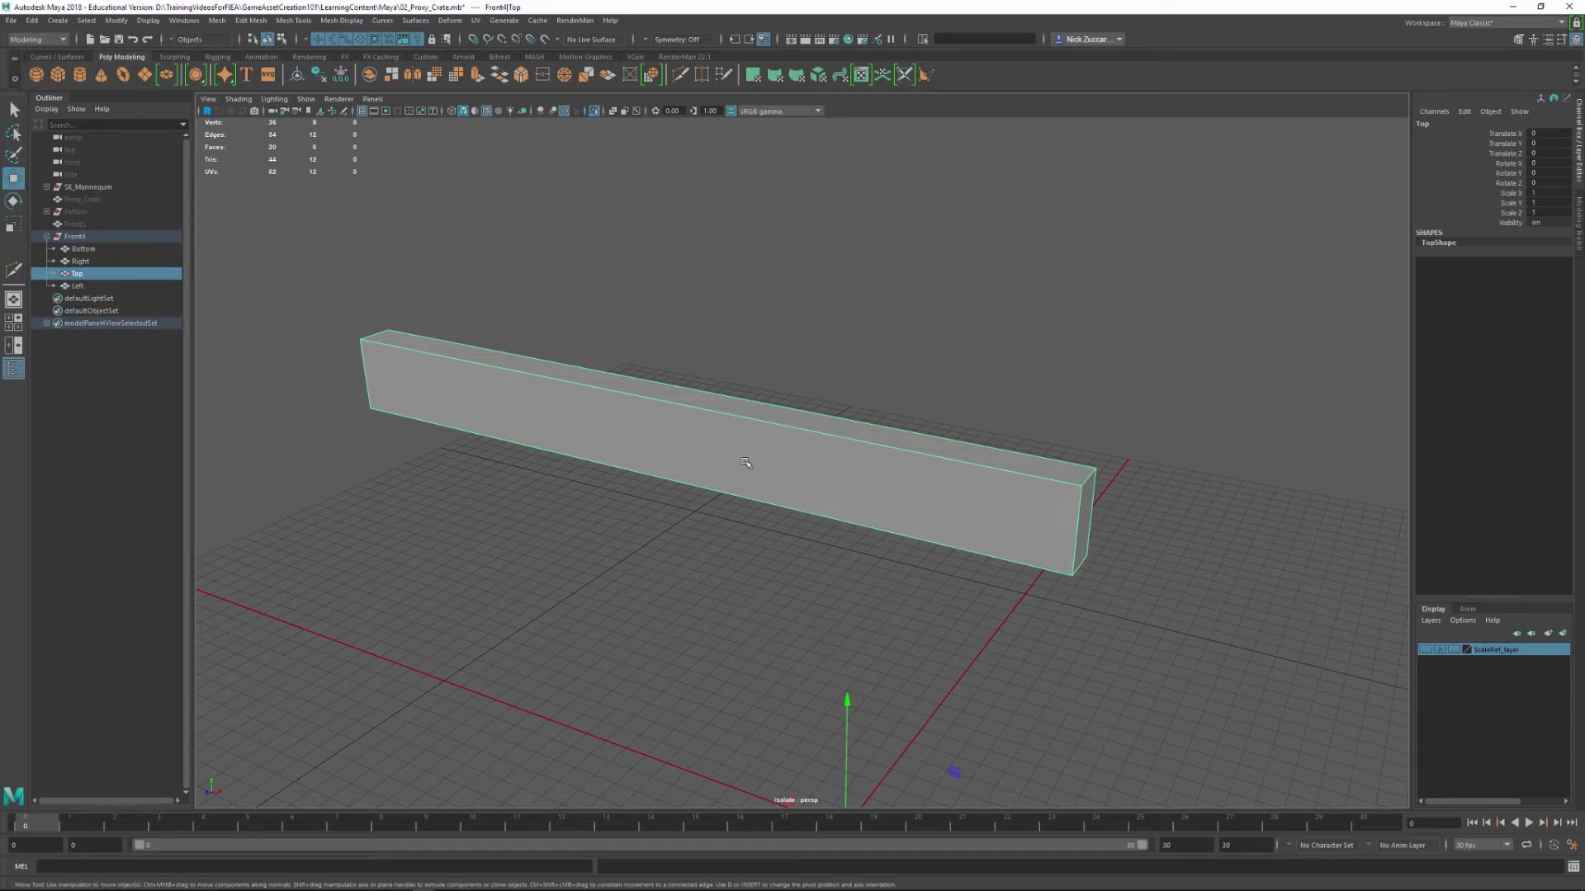
- Turn off the Top board's isolation to bring back the whole frame, and clear the selection
{"action": "left_click", "coordinate": [581, 513]}
{"action": "left_click", "coordinate": [608, 410]}
{"action": "key", "text": "ctrl+1"}
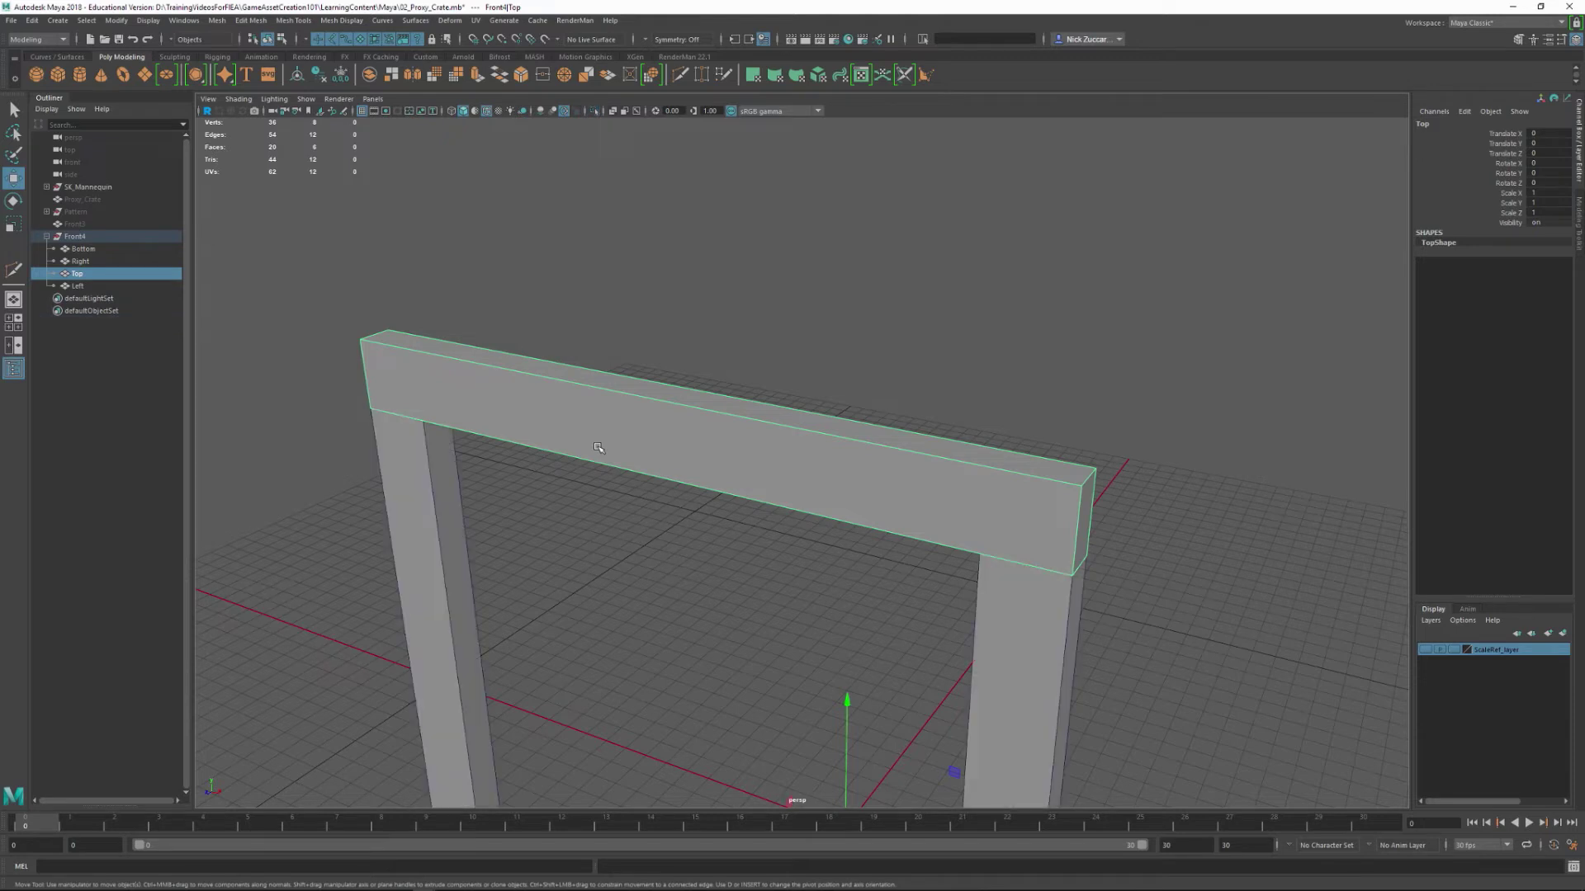
{"action": "left_click", "coordinate": [306, 98]}
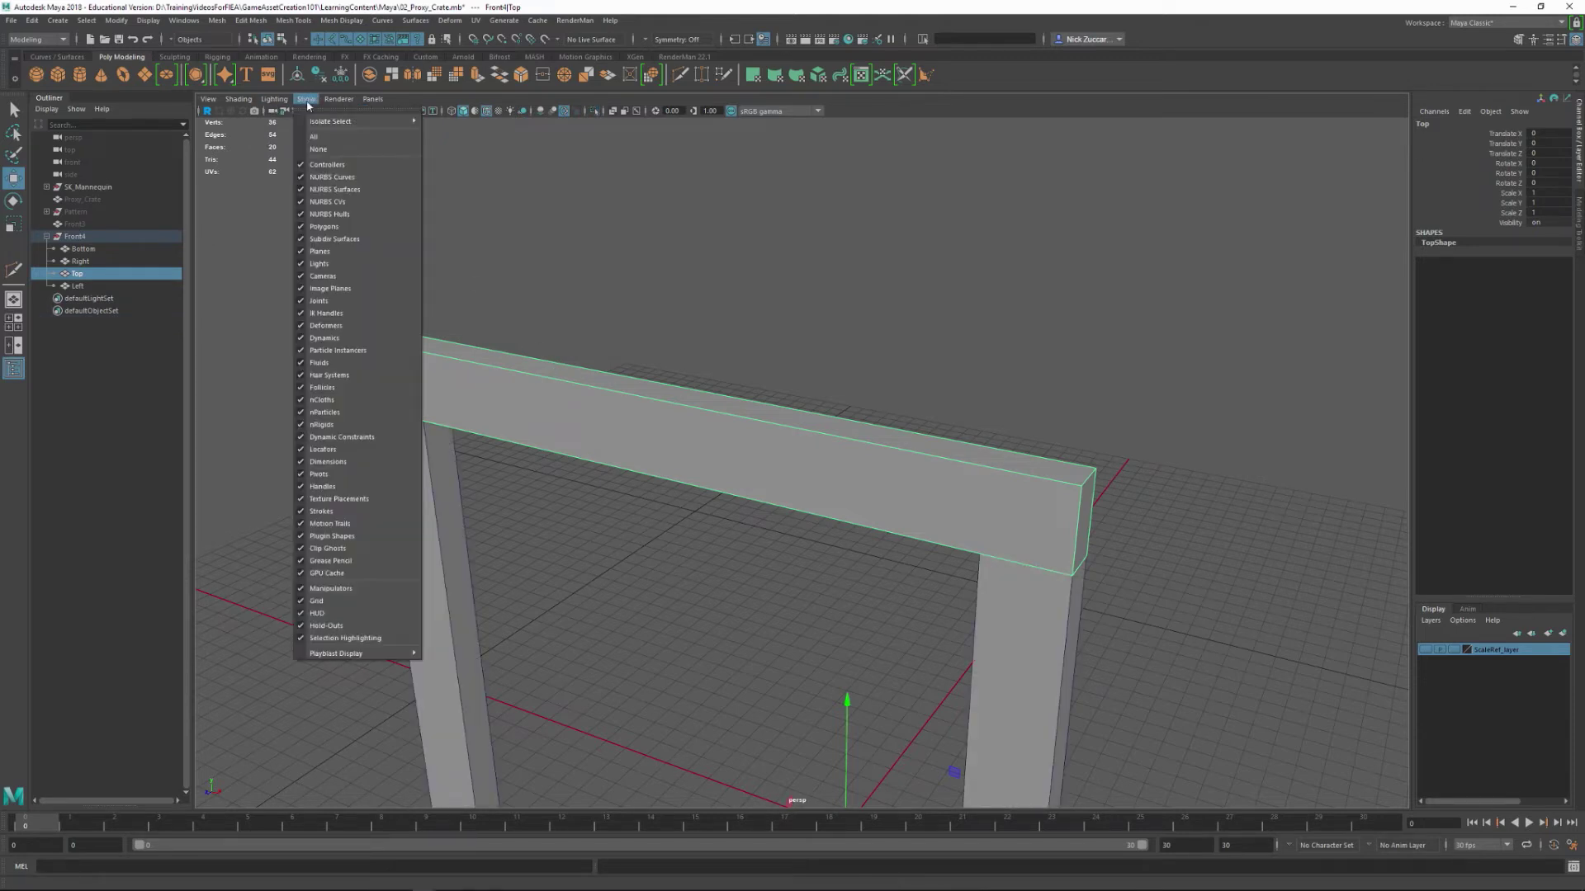
{"action": "mouse_move", "coordinate": [321, 125]}
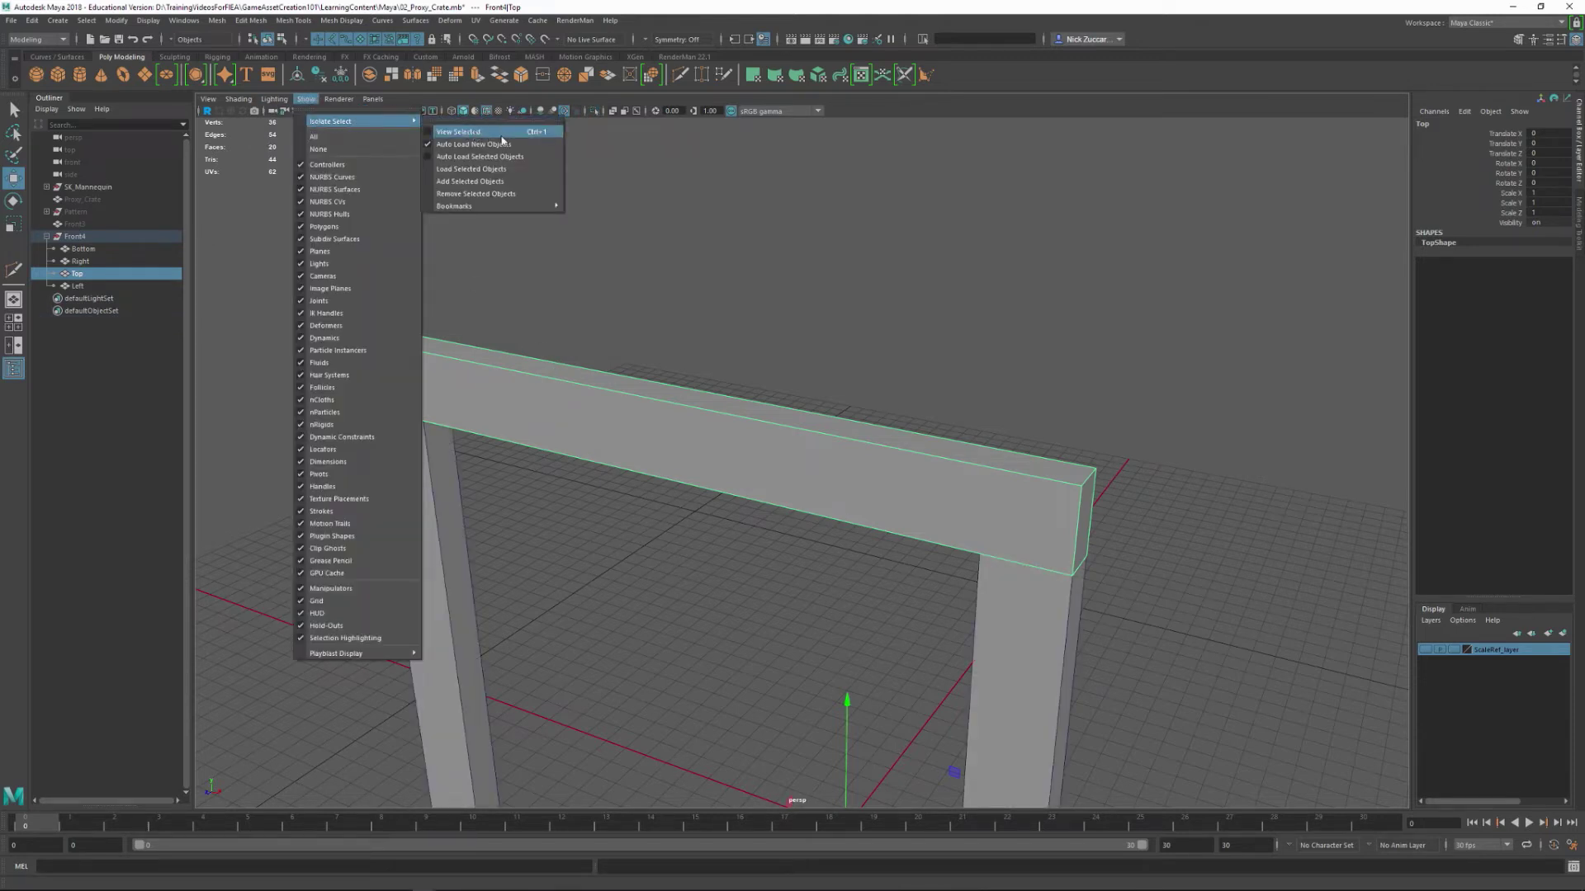
{"action": "left_click", "coordinate": [827, 271]}
- Isolate the Bottom board of the frame and fill its two open holes
{"action": "middle_click_drag", "start_coordinate": [755, 785], "coordinate": [746, 518], "text": "alt"}
{"action": "right_click_drag", "start_coordinate": [834, 540], "coordinate": [754, 529], "text": "alt"}
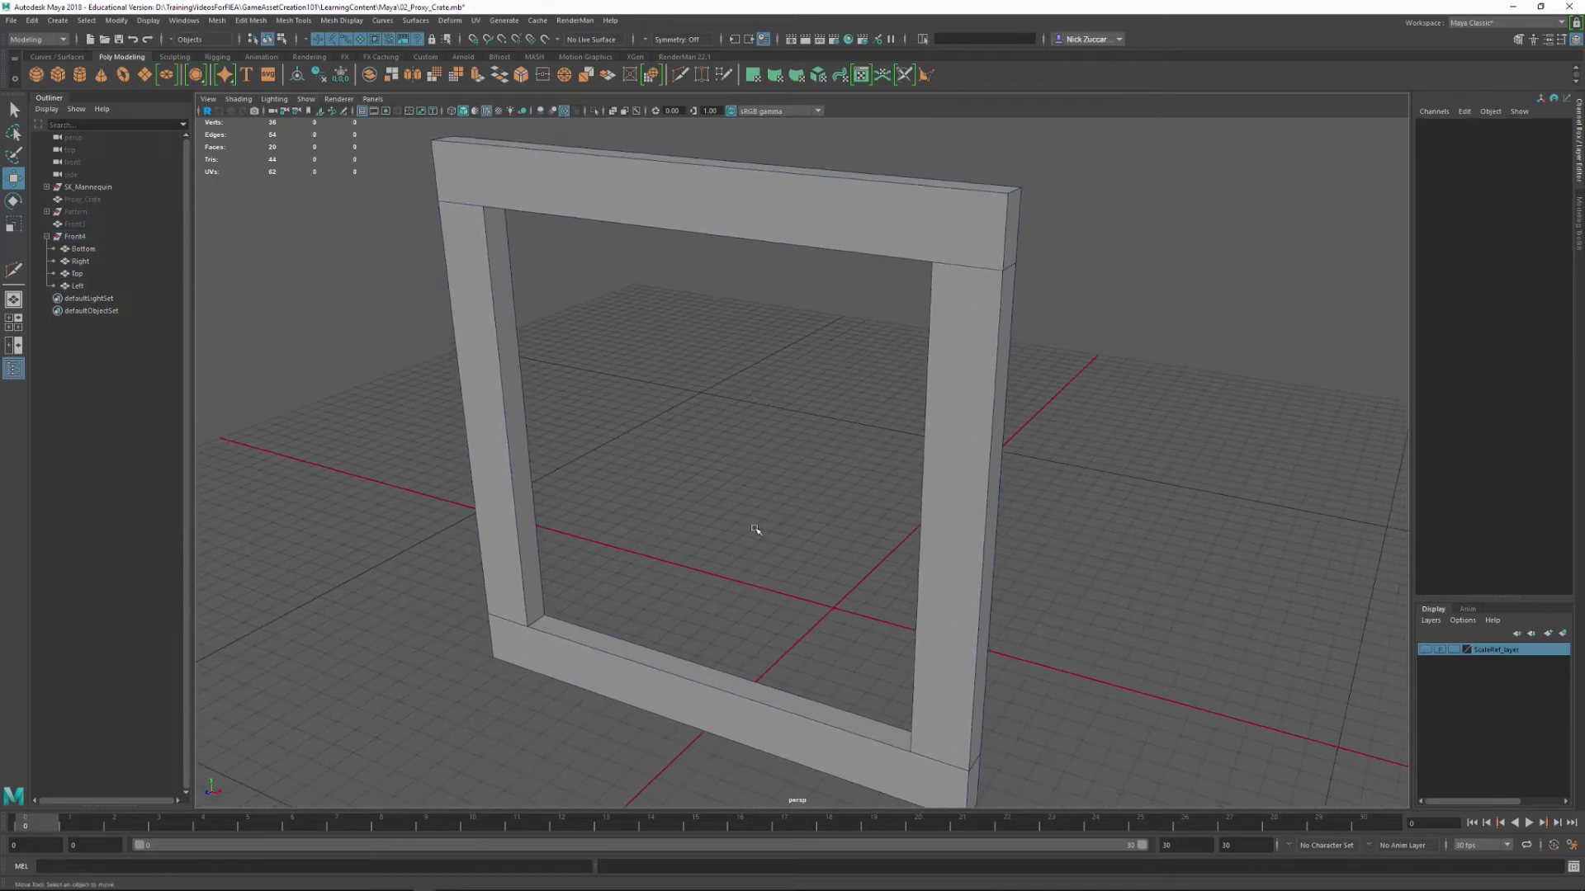
{"action": "left_click_drag", "start_coordinate": [755, 529], "coordinate": [718, 584], "text": "alt"}
{"action": "left_click", "coordinate": [648, 687]}
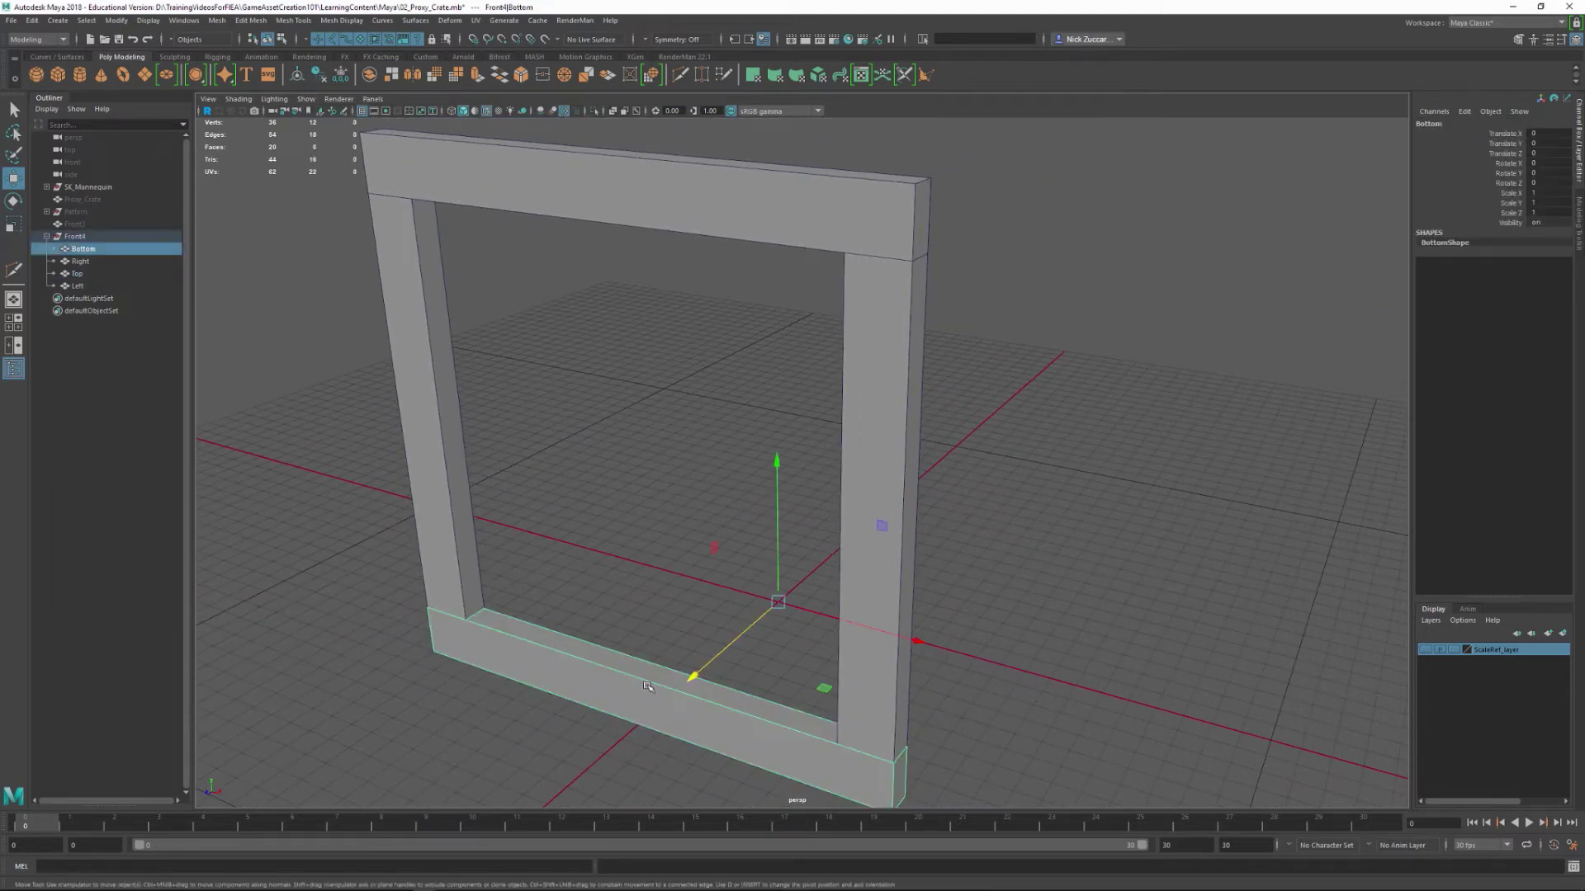
{"action": "key", "text": "ctrl+1"}
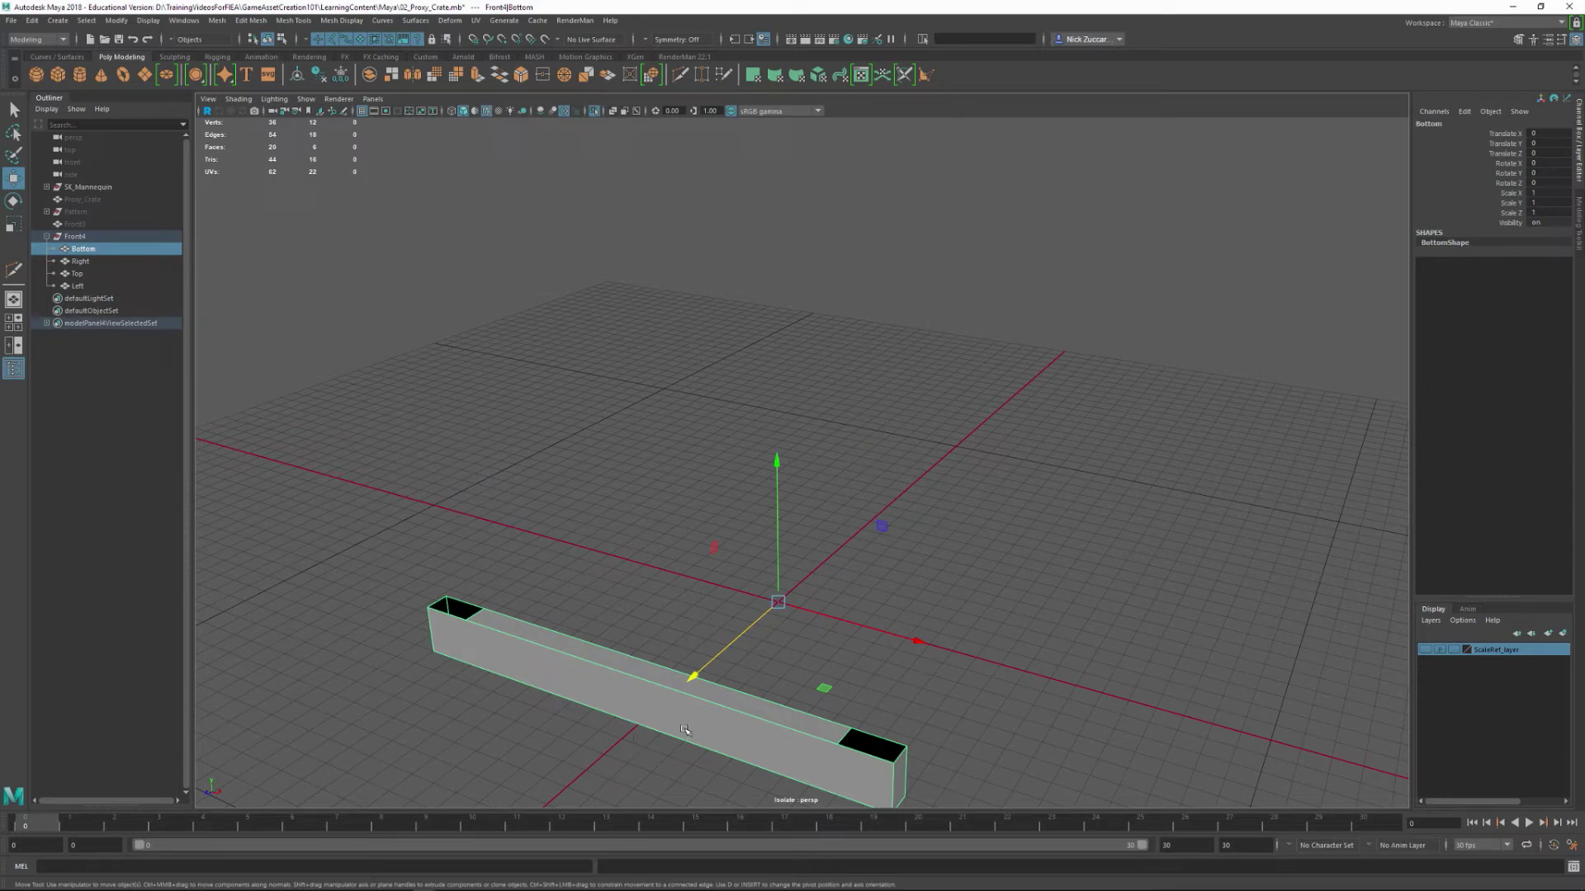
{"action": "right_click_drag", "start_coordinate": [708, 730], "coordinate": [771, 579], "text": "shift"}
- Delete the two extra cross edges on the Bottom board's upper face together with their vertices
{"action": "middle_click_drag", "start_coordinate": [915, 703], "coordinate": [782, 492], "text": "alt"}
{"action": "right_click_drag", "start_coordinate": [782, 492], "coordinate": [945, 590], "text": "alt"}
{"action": "left_click_drag", "start_coordinate": [945, 590], "coordinate": [963, 651], "text": "alt"}
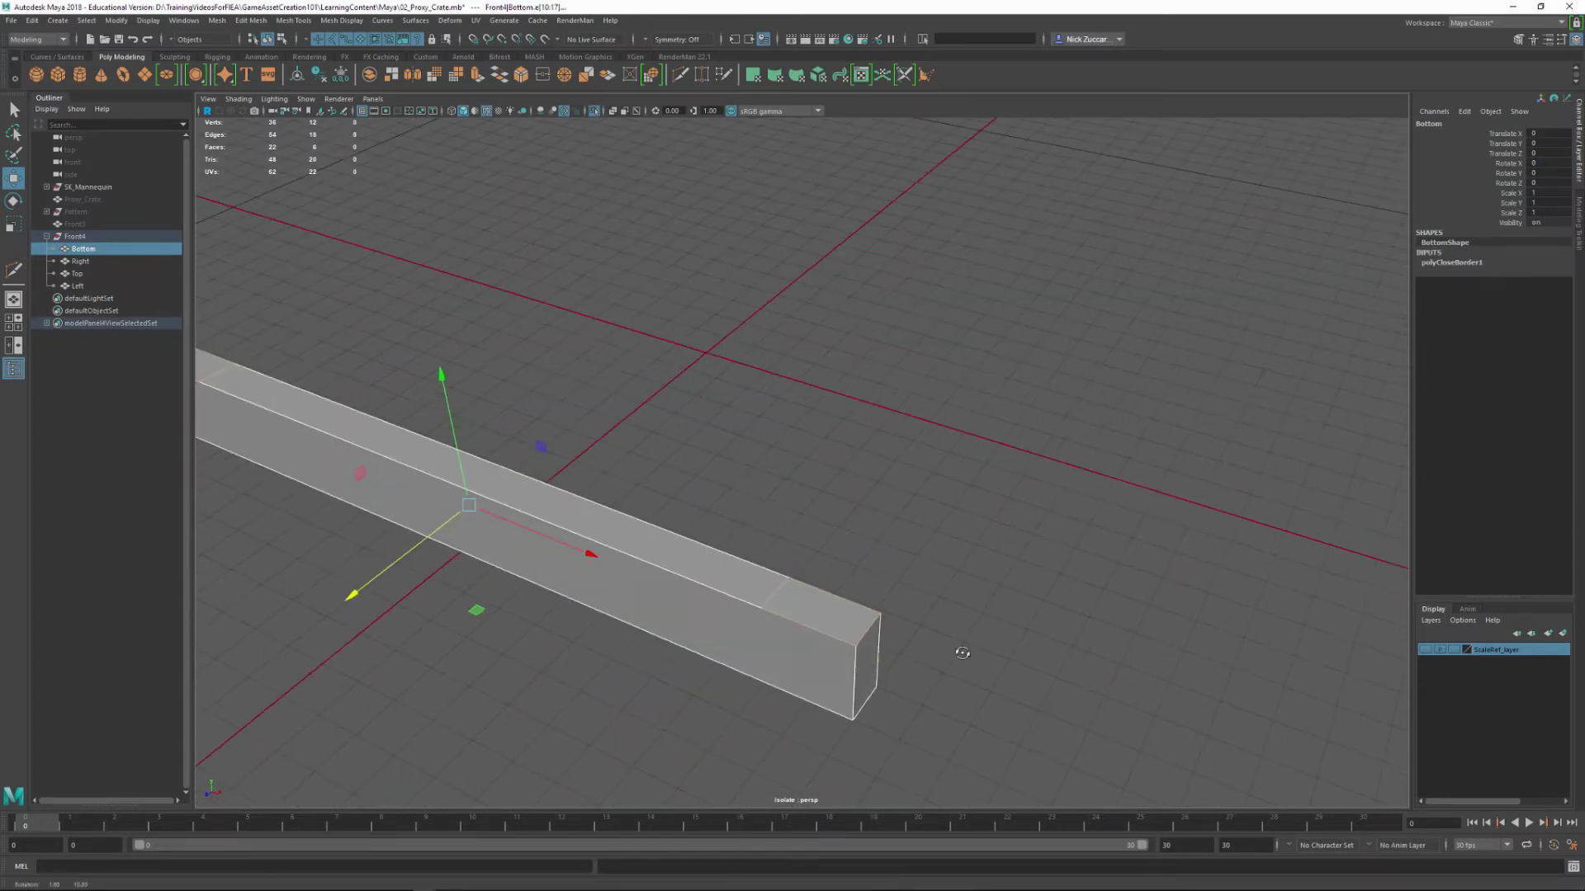
{"action": "key", "text": "F10"}
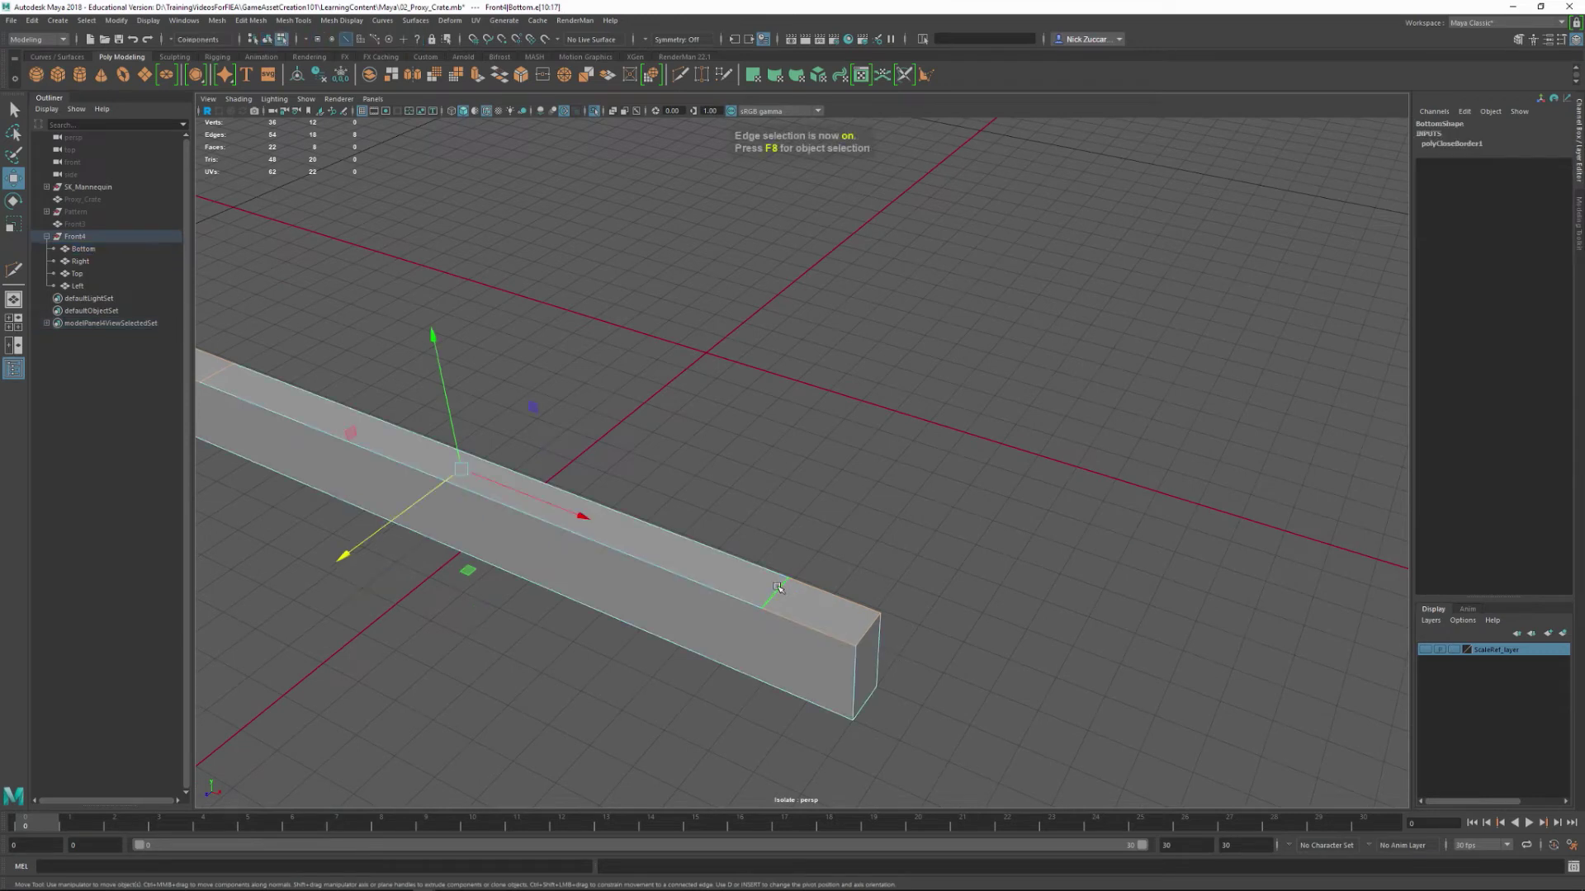
{"action": "left_click", "coordinate": [805, 632]}
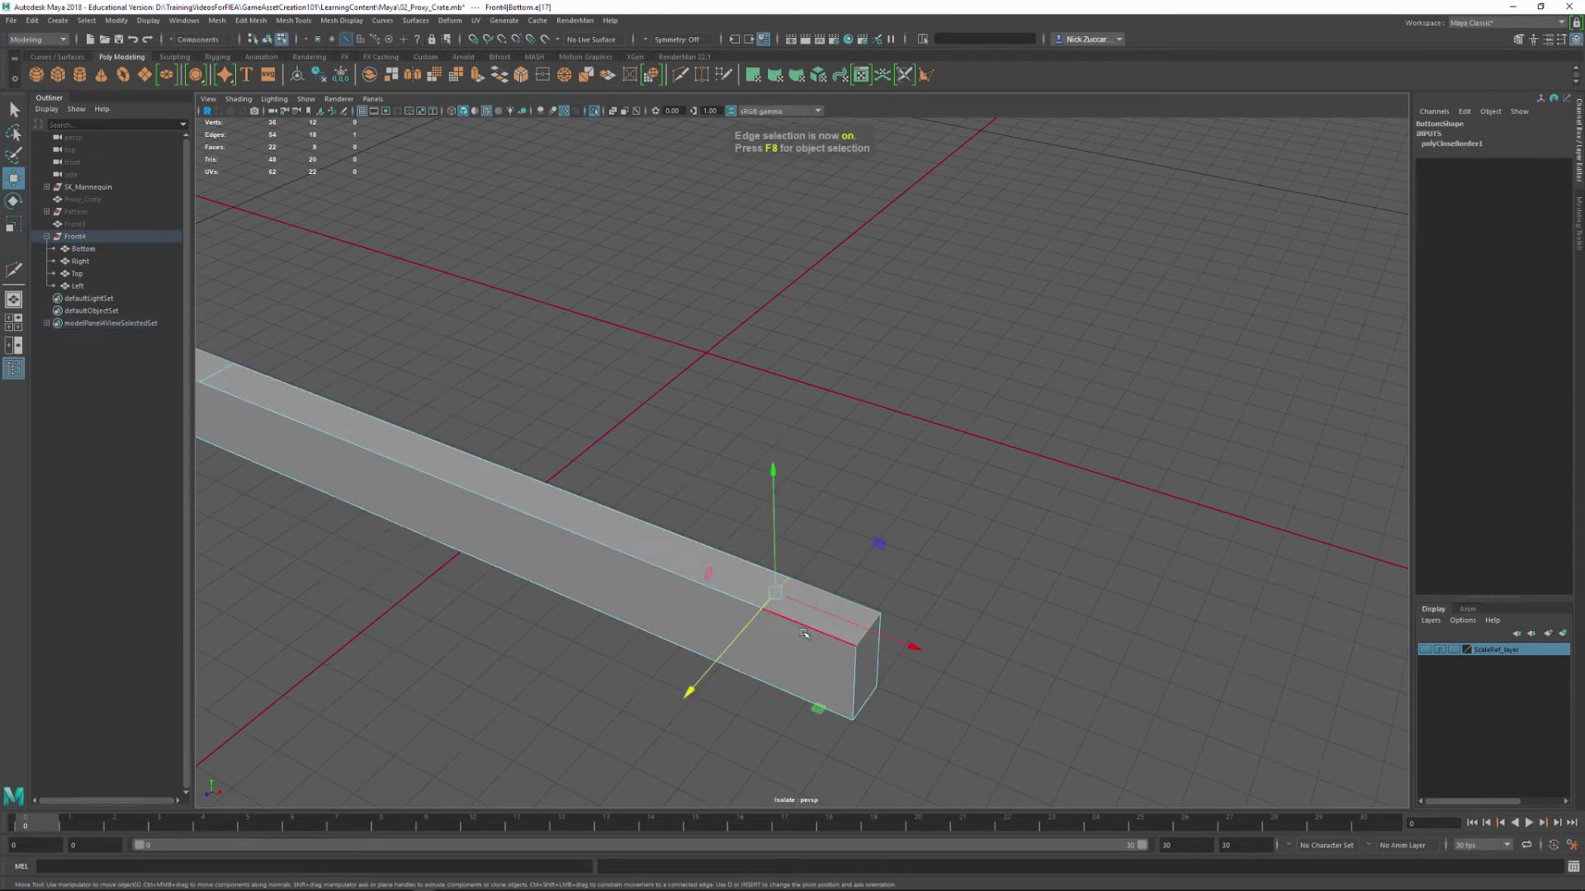
{"action": "key", "text": "Delete"}
{"action": "right_click_drag", "start_coordinate": [758, 552], "coordinate": [533, 460], "text": "alt"}
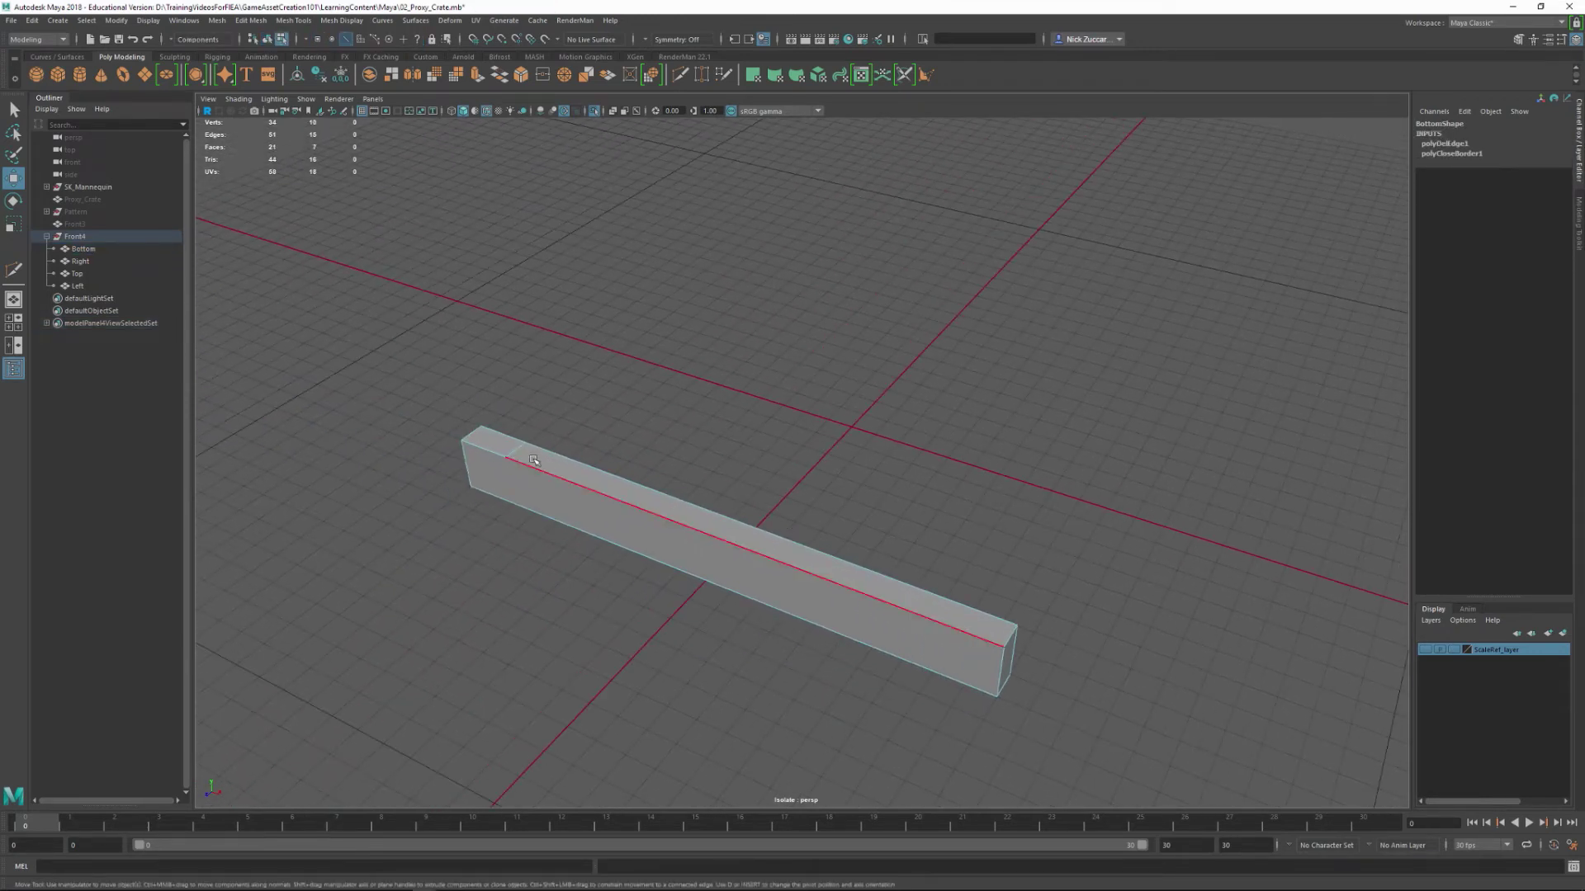
{"action": "left_click", "coordinate": [520, 448]}
{"action": "key", "text": "Delete"}
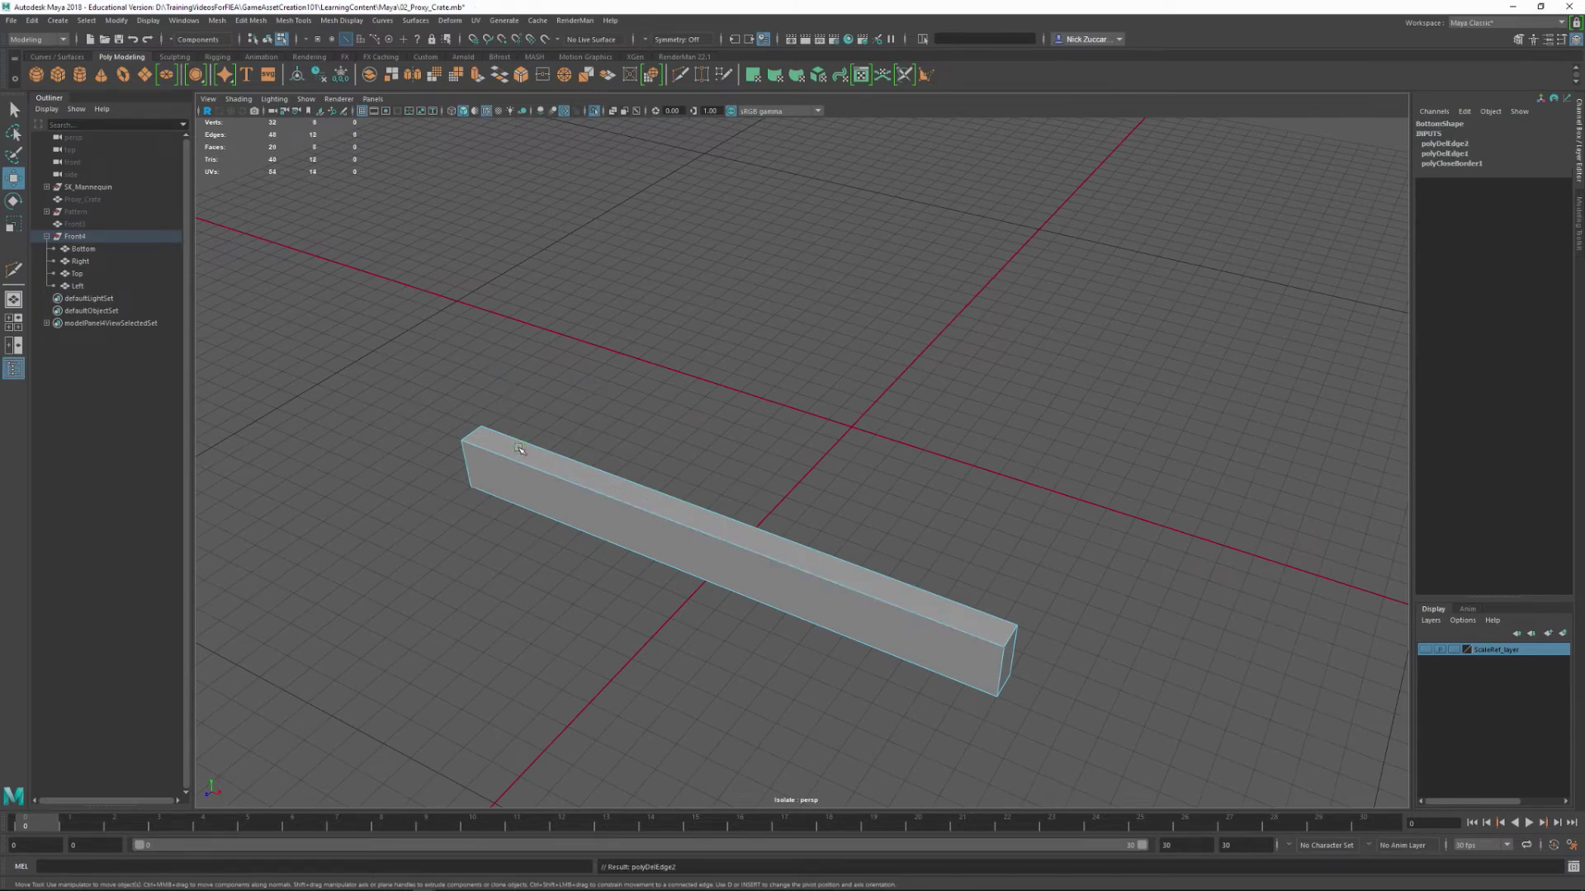
- Turn off the Bottom board's isolation, frame all the boards in view, and return to object selection
{"action": "left_click_drag", "start_coordinate": [1019, 520], "coordinate": [962, 540], "text": "alt"}
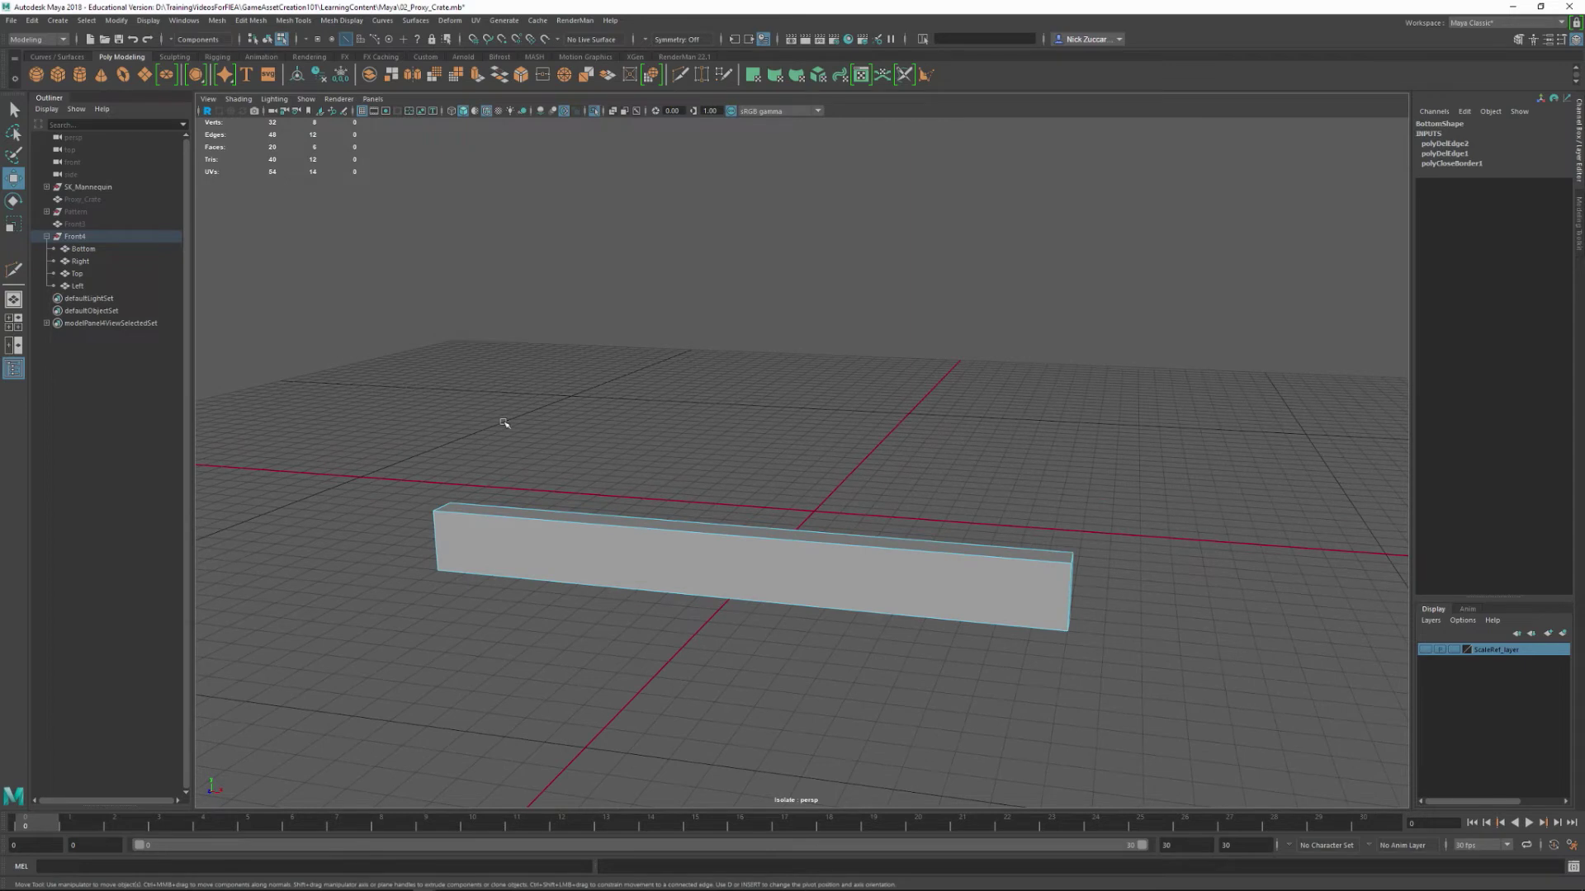
{"action": "key", "text": "ctrl+1"}
{"action": "right_click_drag", "start_coordinate": [806, 386], "coordinate": [964, 540], "text": "alt"}
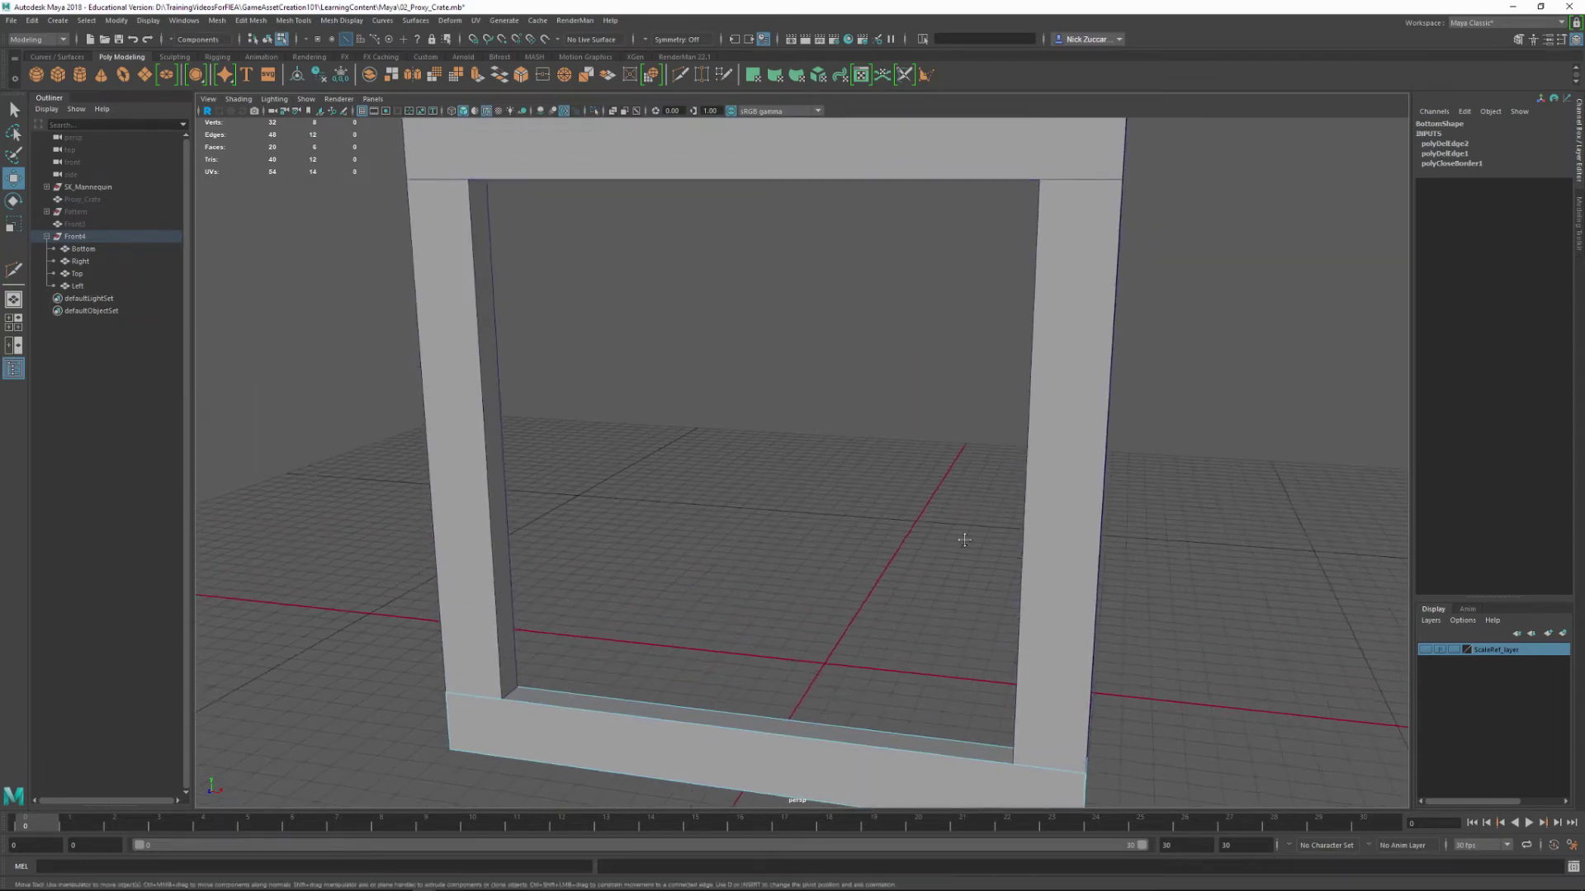
{"action": "key", "text": "a"}
{"action": "key", "text": "F8"}
- Isolate the Left board of the frame and fill its open holes
{"action": "left_click", "coordinate": [1000, 435]}
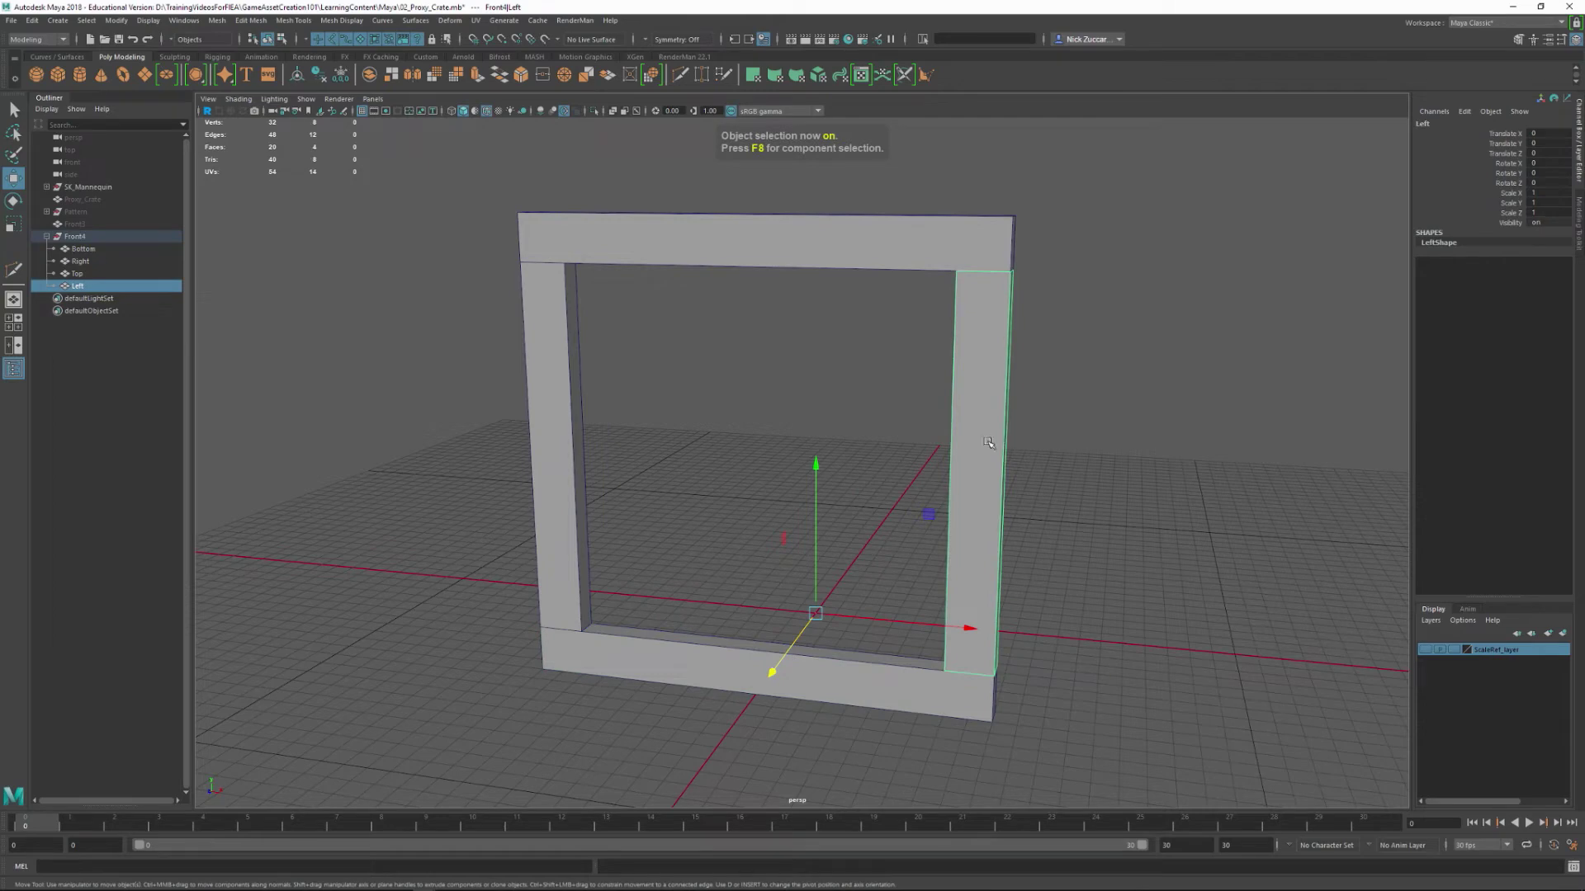
{"action": "key", "text": "ctrl+1"}
{"action": "left_click_drag", "start_coordinate": [1053, 475], "coordinate": [828, 446], "text": "alt"}
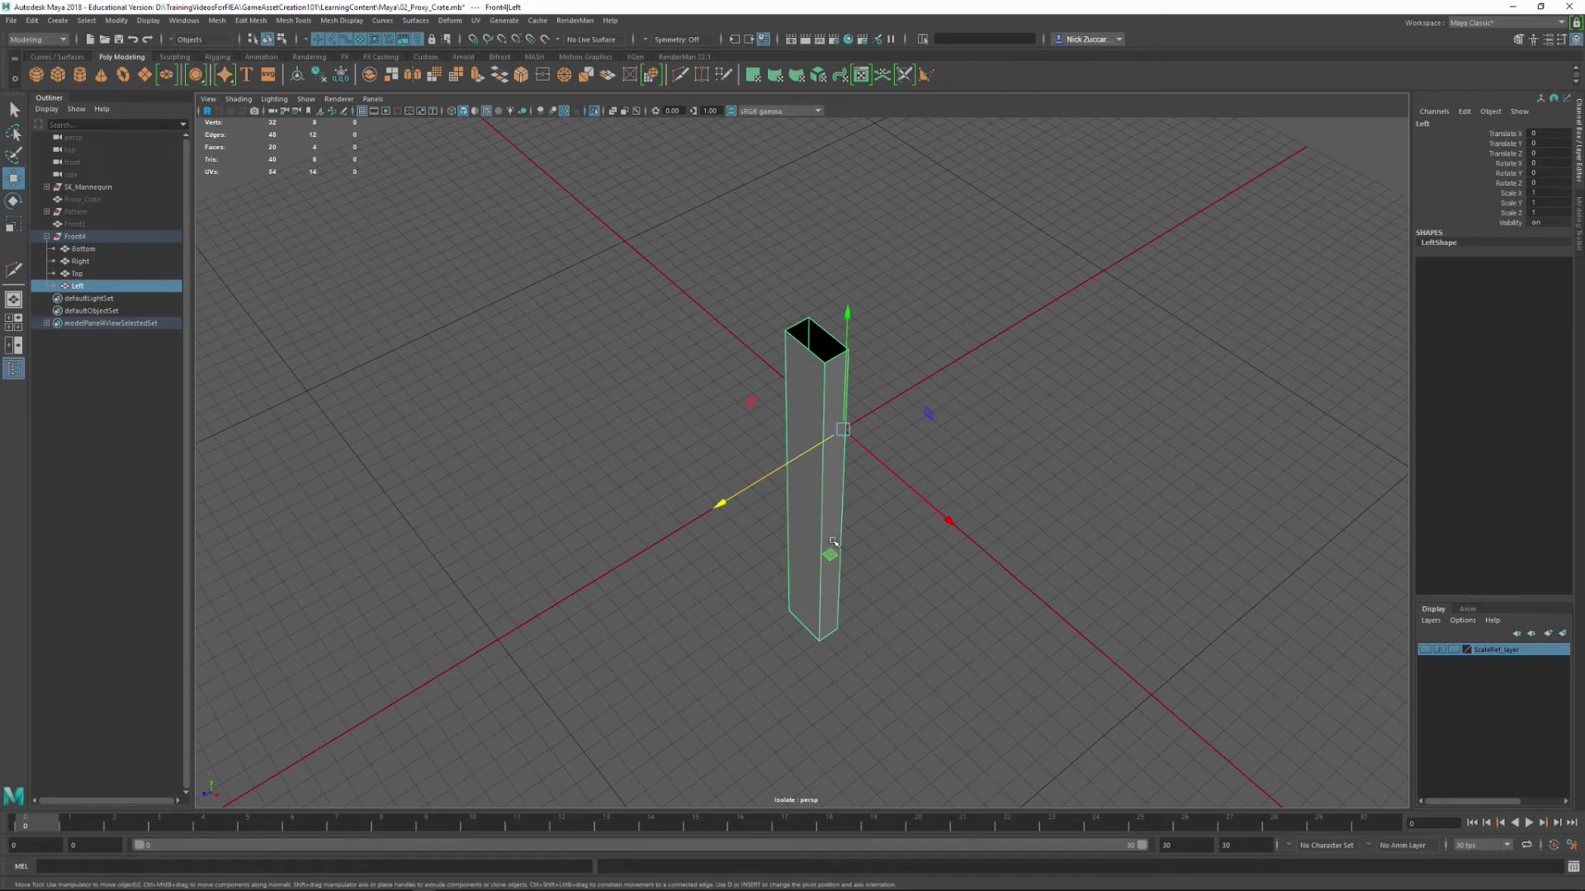
{"action": "right_click_drag", "start_coordinate": [833, 541], "coordinate": [881, 524], "text": "shift"}
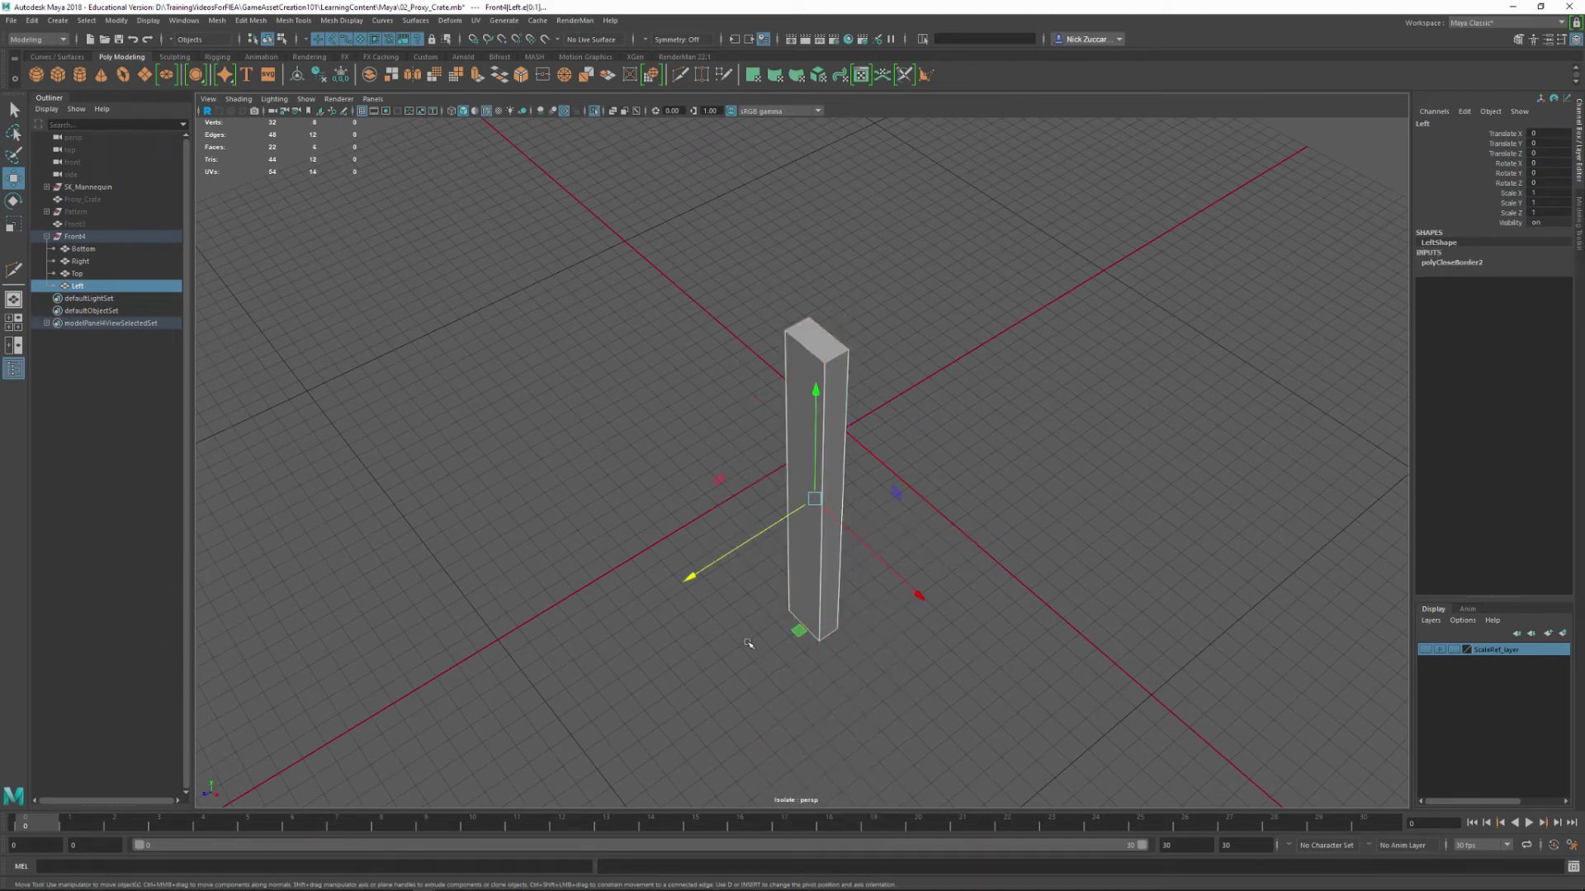
{"action": "left_click_drag", "start_coordinate": [748, 644], "coordinate": [732, 641], "text": "alt"}
- Delete the Left board's construction history in object selection mode and turn off its isolation to bring back the whole frame
{"action": "key", "text": "F8"}
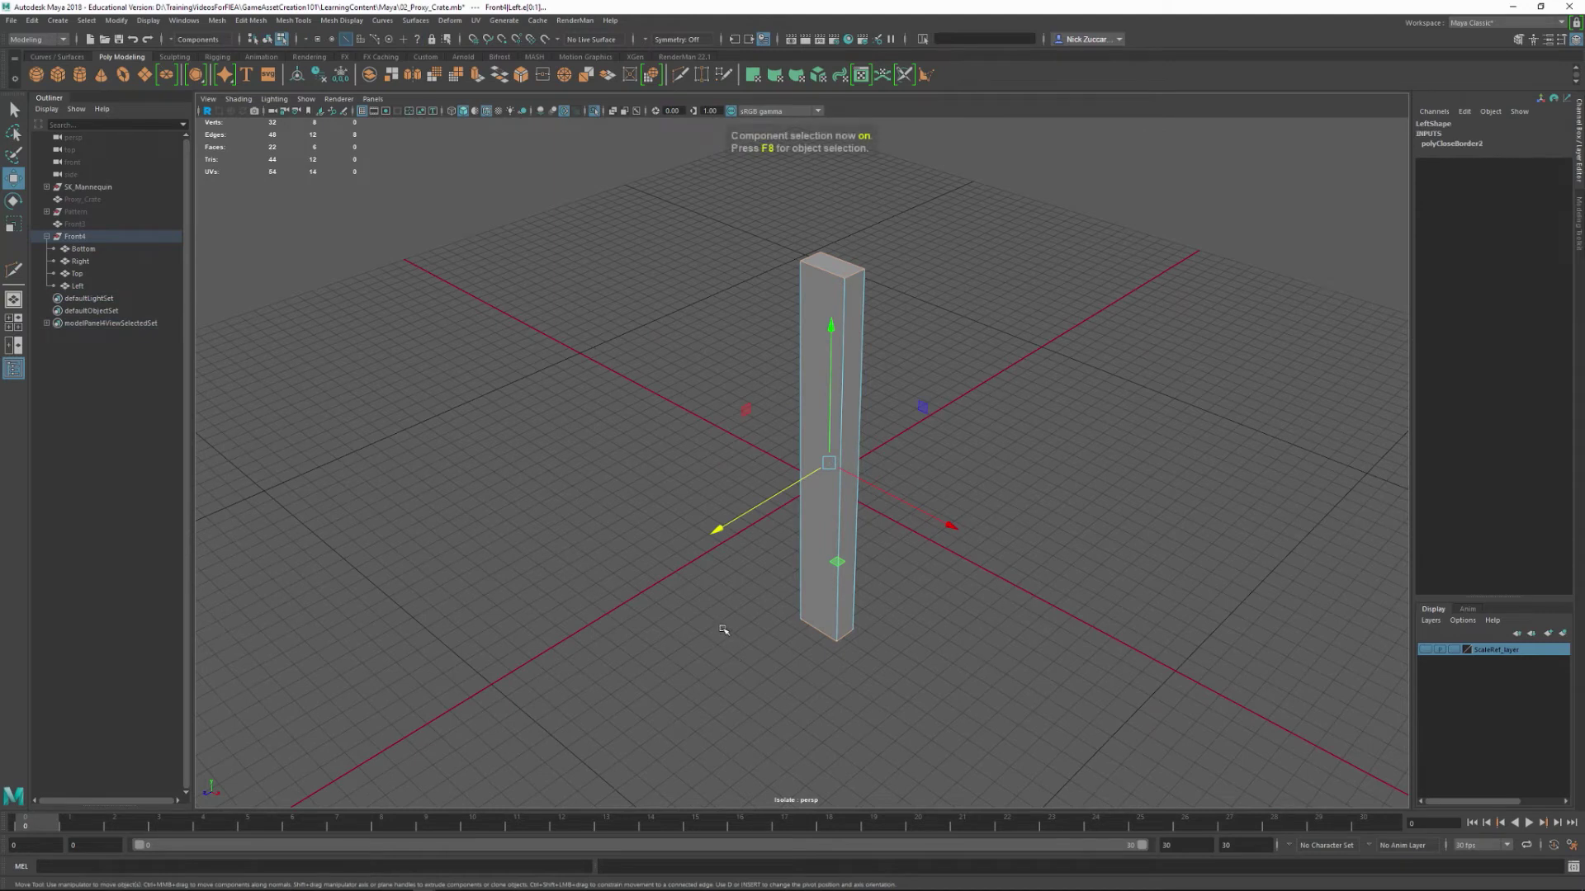
{"action": "key", "text": "F8"}
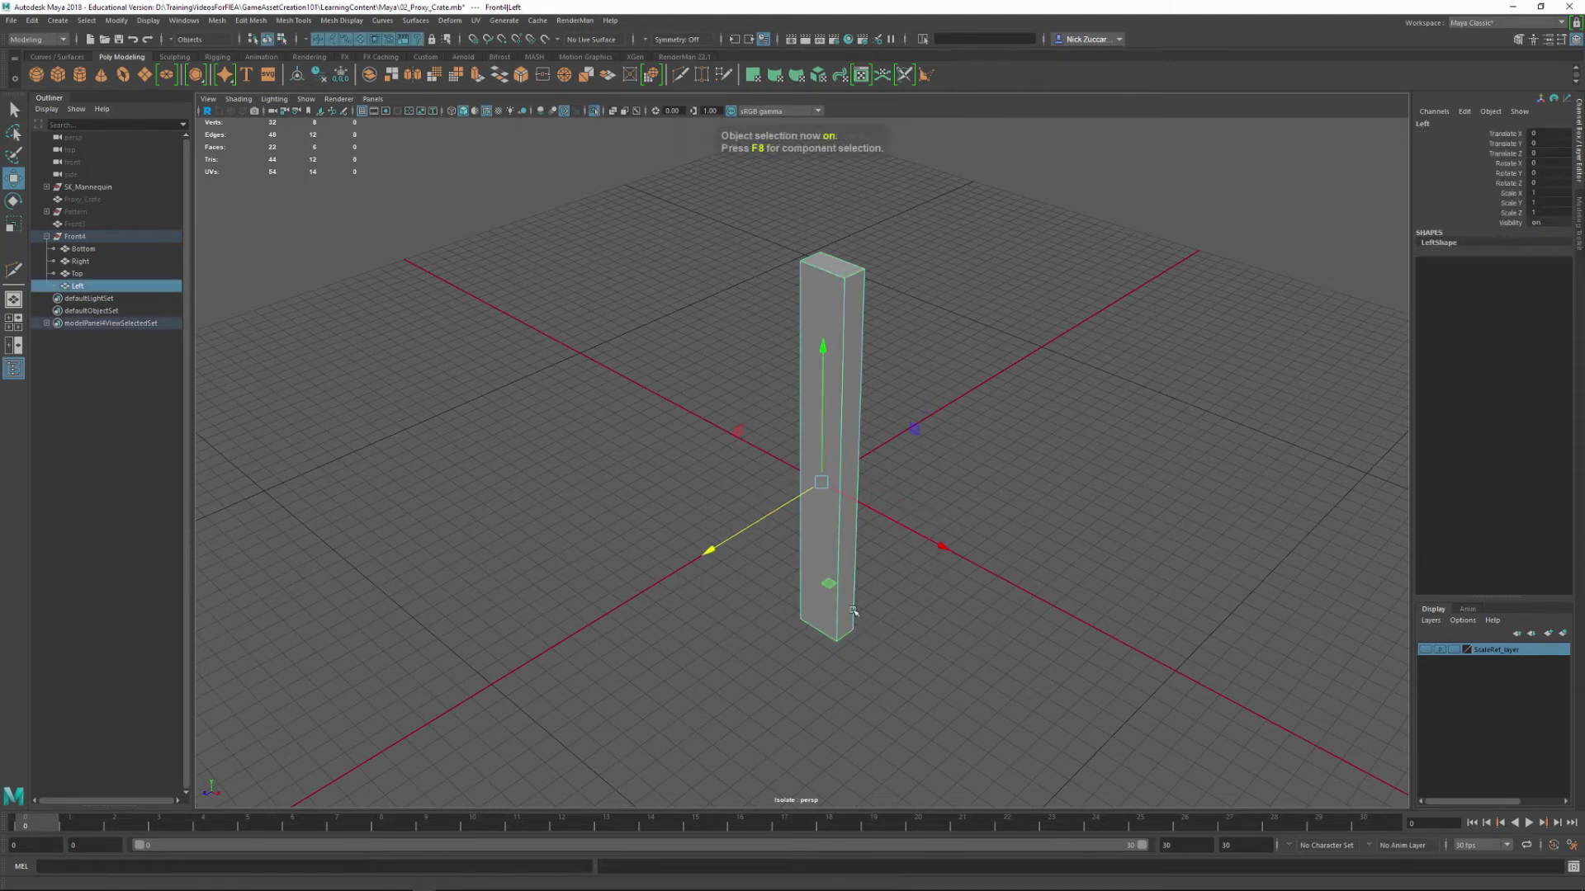
{"action": "left_click_drag", "start_coordinate": [853, 610], "coordinate": [871, 578], "text": "alt"}
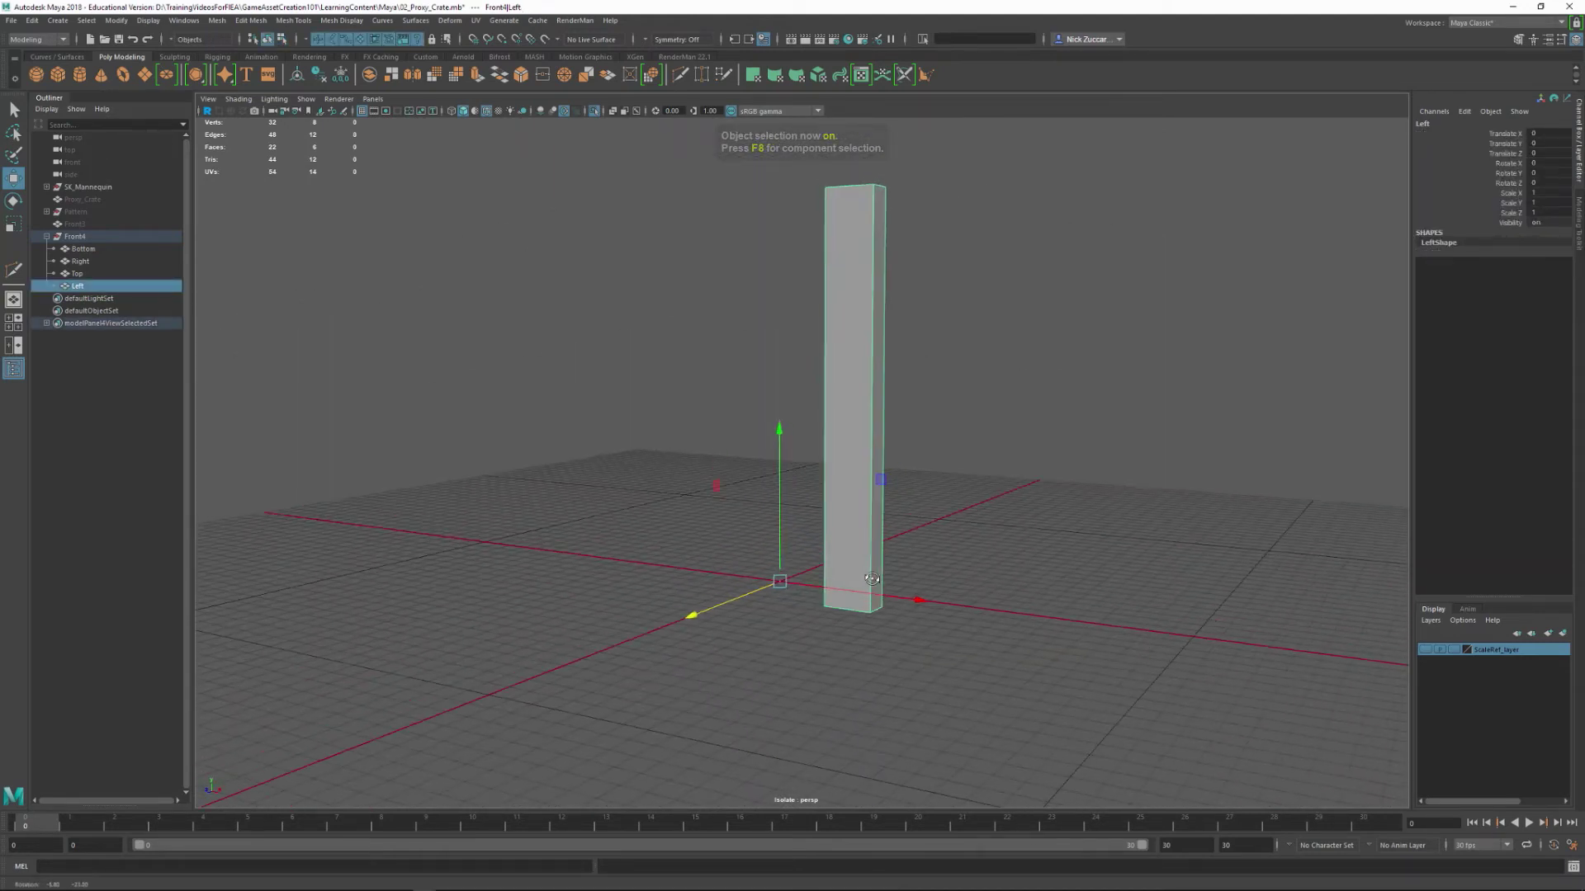
{"action": "key", "text": "ctrl+1"}
{"action": "left_click", "coordinate": [750, 414]}
- Isolate the Right board of the frame and fill its open holes
{"action": "left_click", "coordinate": [512, 365]}
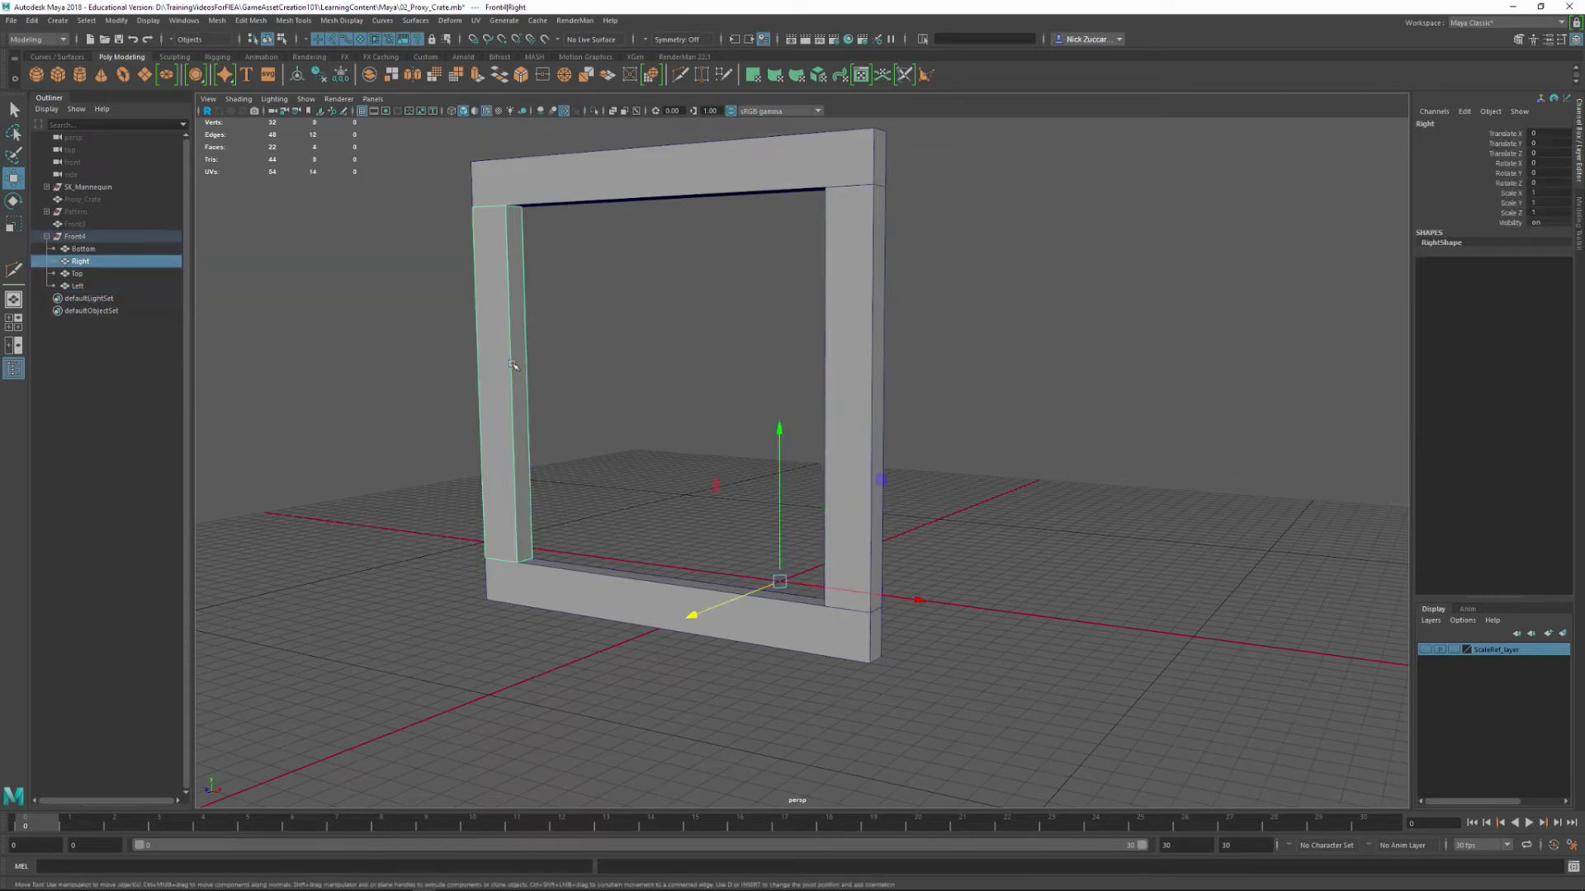
{"action": "key", "text": "ctrl+1"}
{"action": "left_click_drag", "start_coordinate": [657, 427], "coordinate": [617, 470], "text": "alt"}
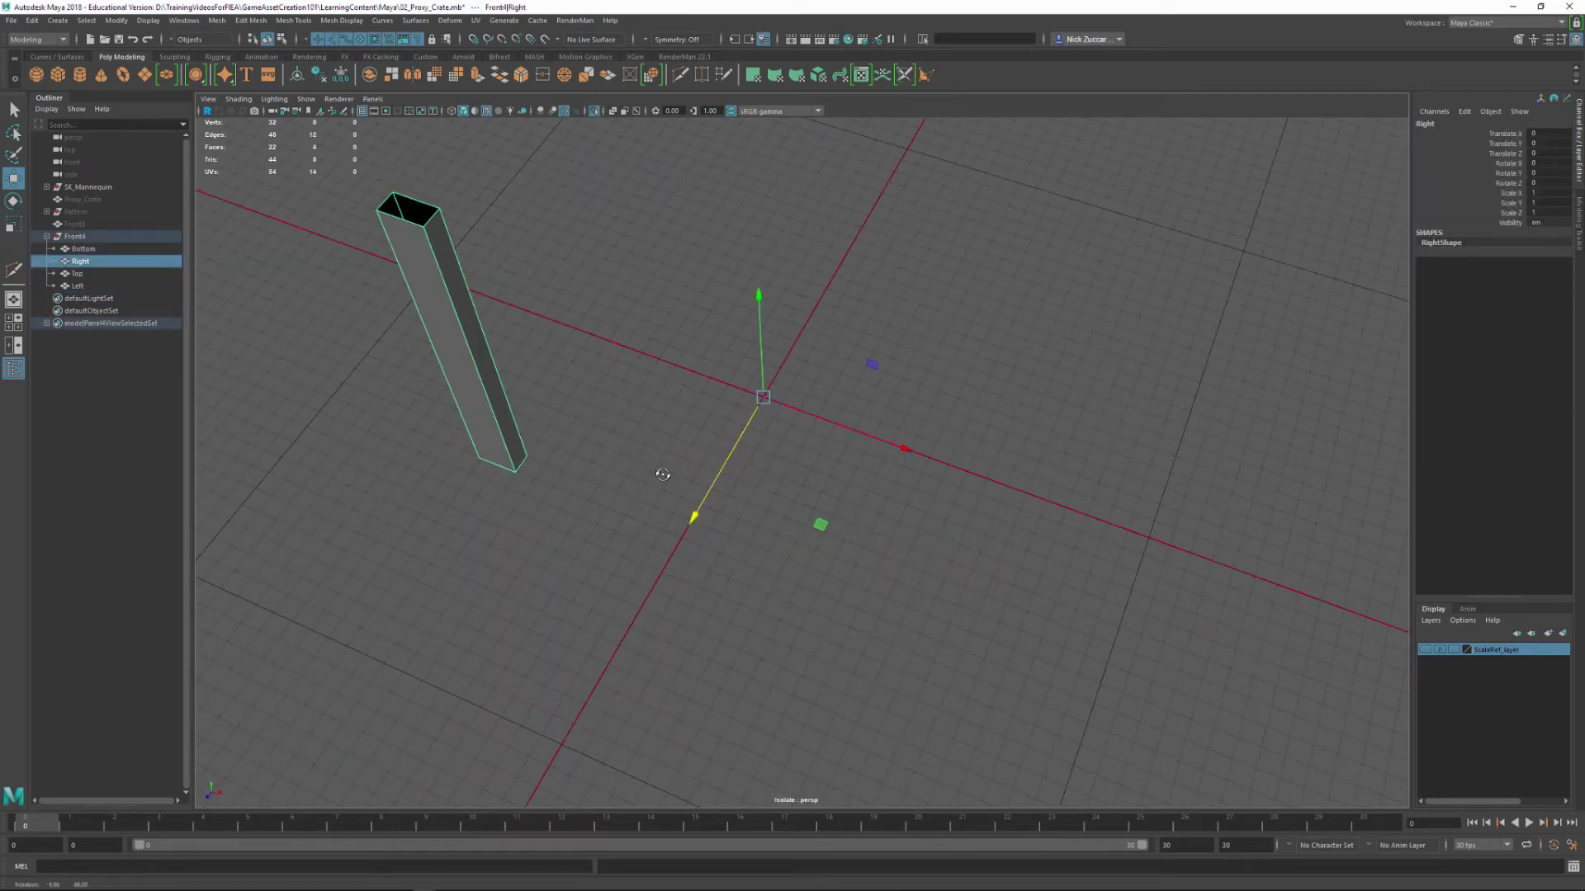
{"action": "right_click_drag", "start_coordinate": [478, 389], "coordinate": [527, 371], "text": "shift"}
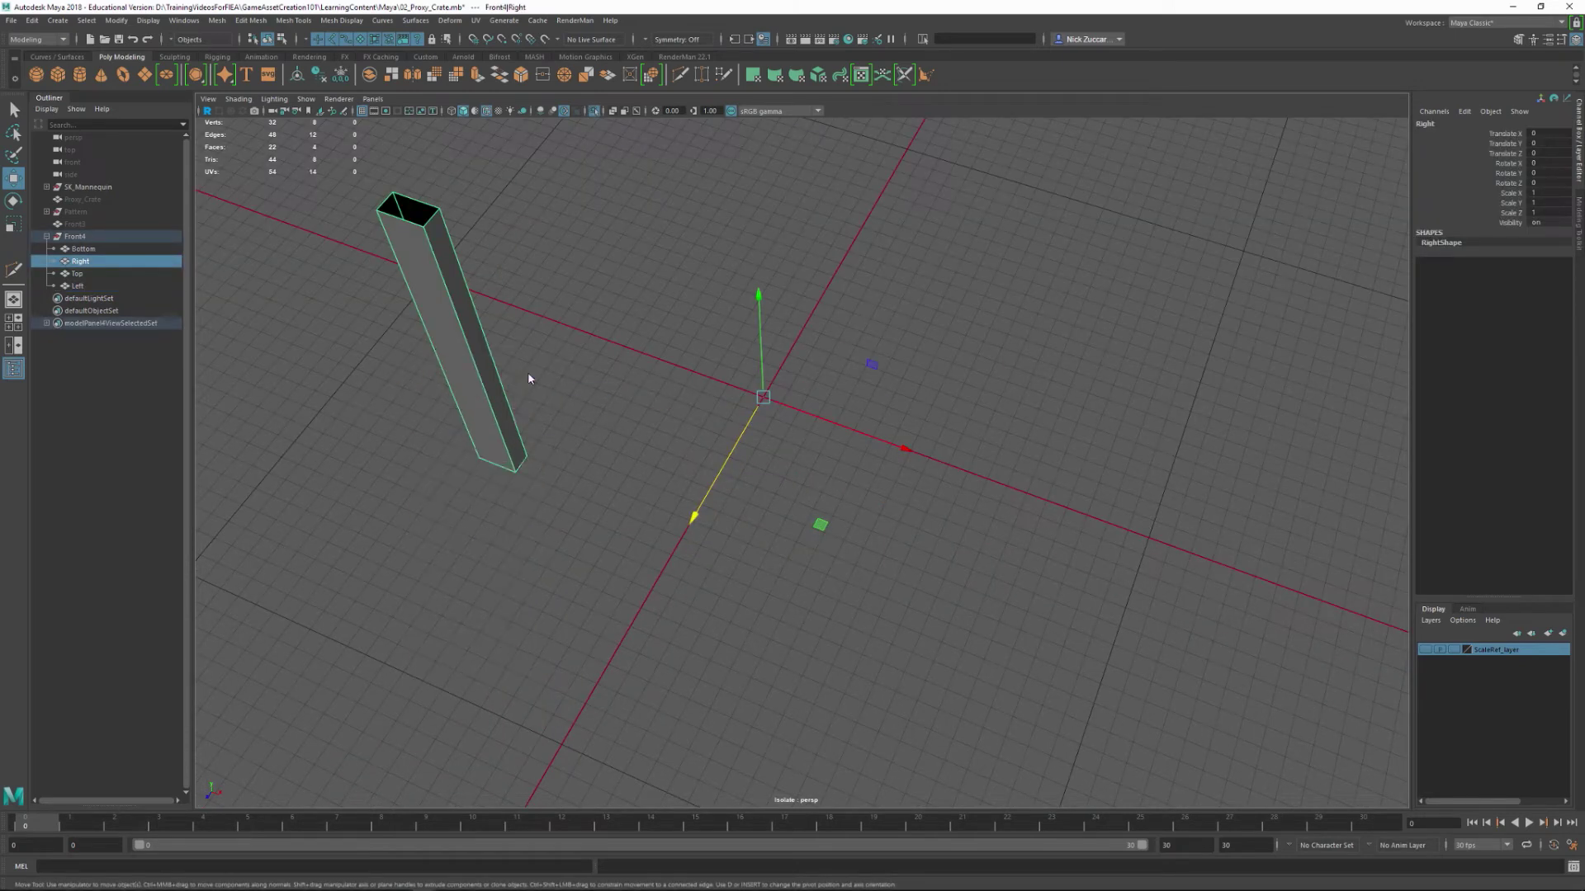
{"action": "key", "text": "F8"}
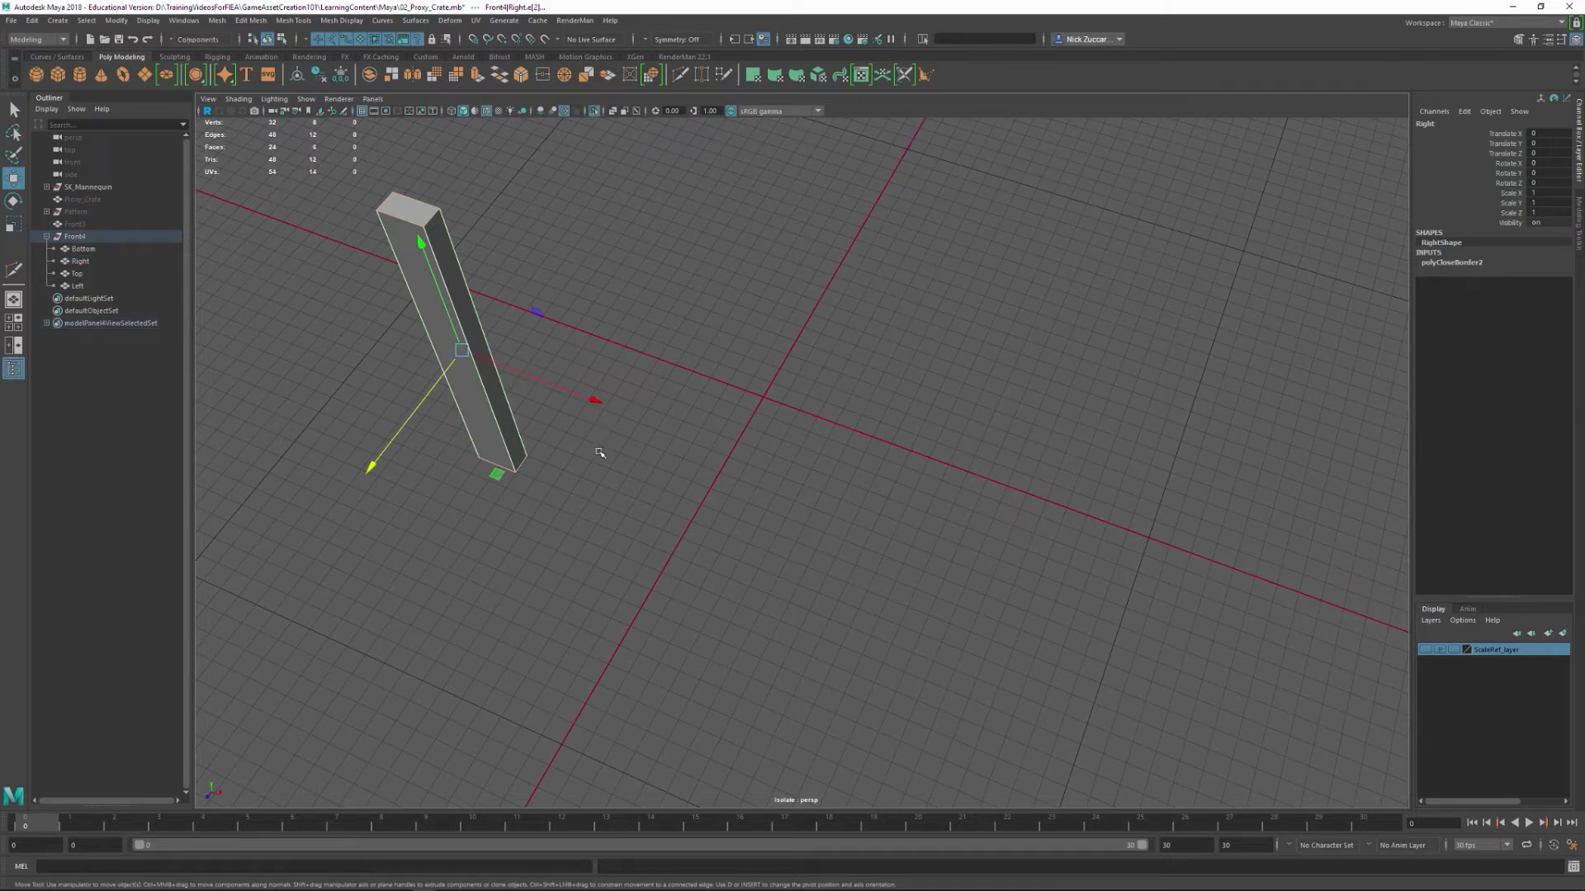
- Delete the Right board's construction history, clear the selection, and turn off isolation to bring back the whole frame
{"action": "key", "text": "F8"}
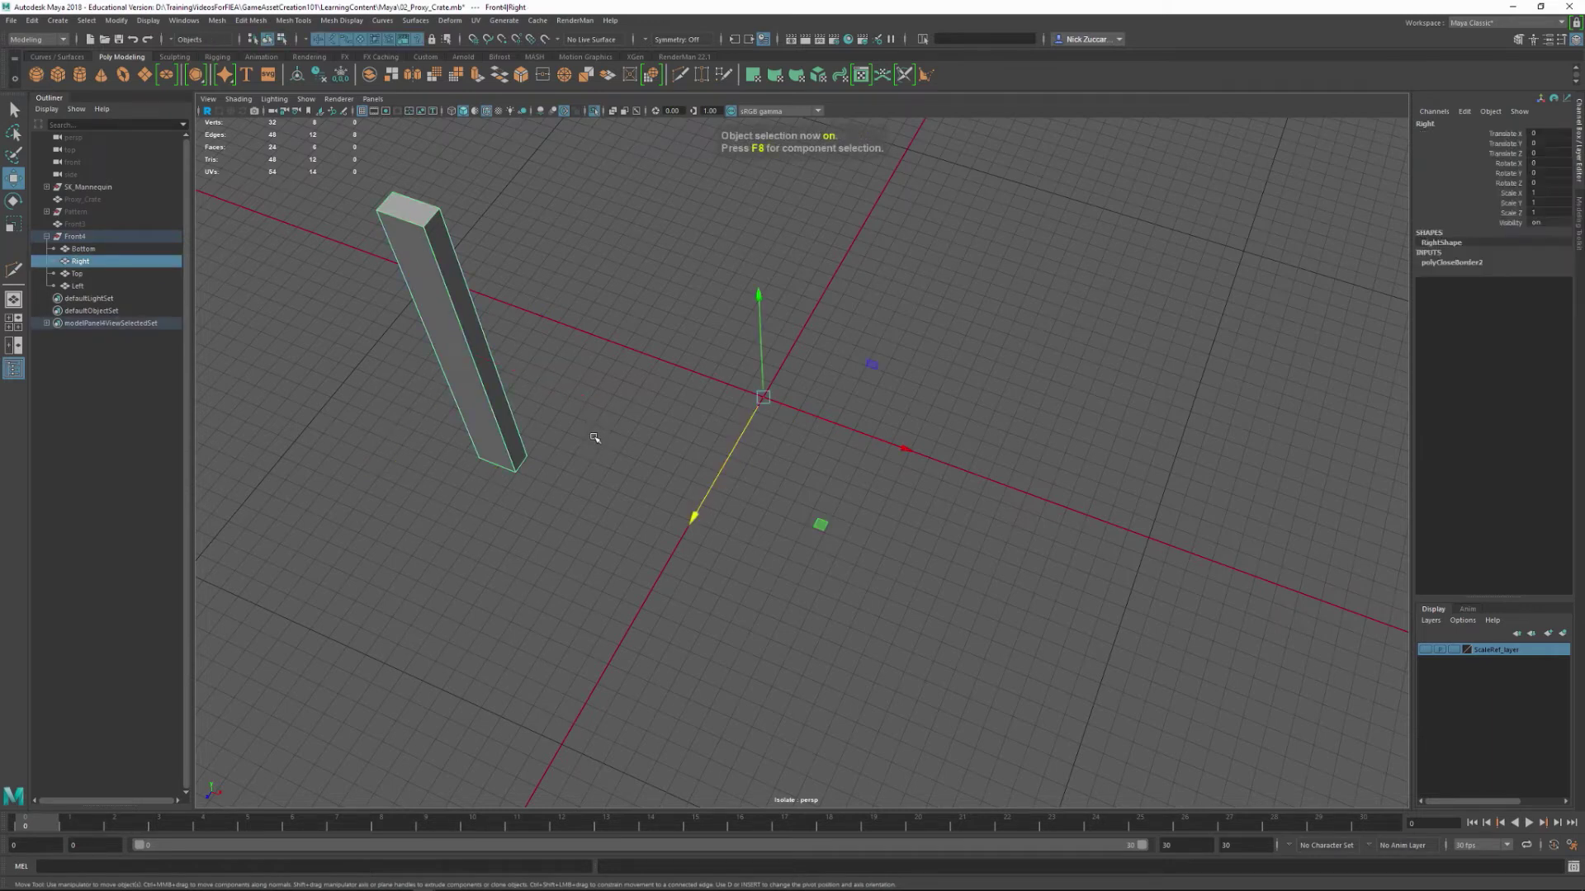
{"action": "left_click", "coordinate": [573, 549]}
{"action": "left_click_drag", "start_coordinate": [574, 549], "coordinate": [575, 540], "text": "alt"}
{"action": "key", "text": "ctrl+1"}
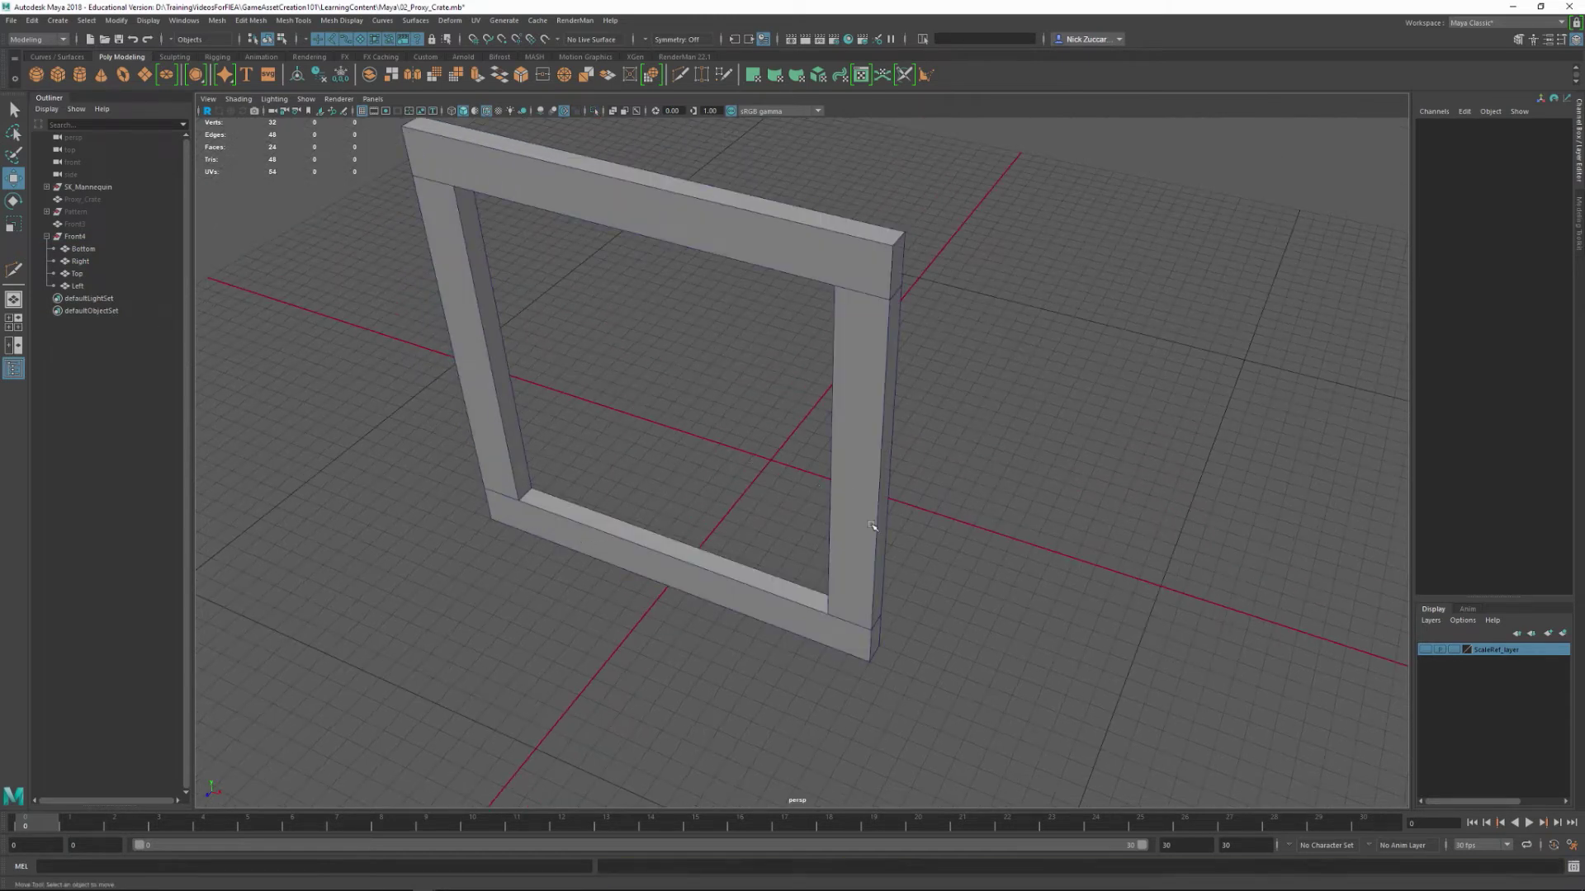
{"action": "left_click_drag", "start_coordinate": [1021, 520], "coordinate": [966, 567], "text": "alt"}
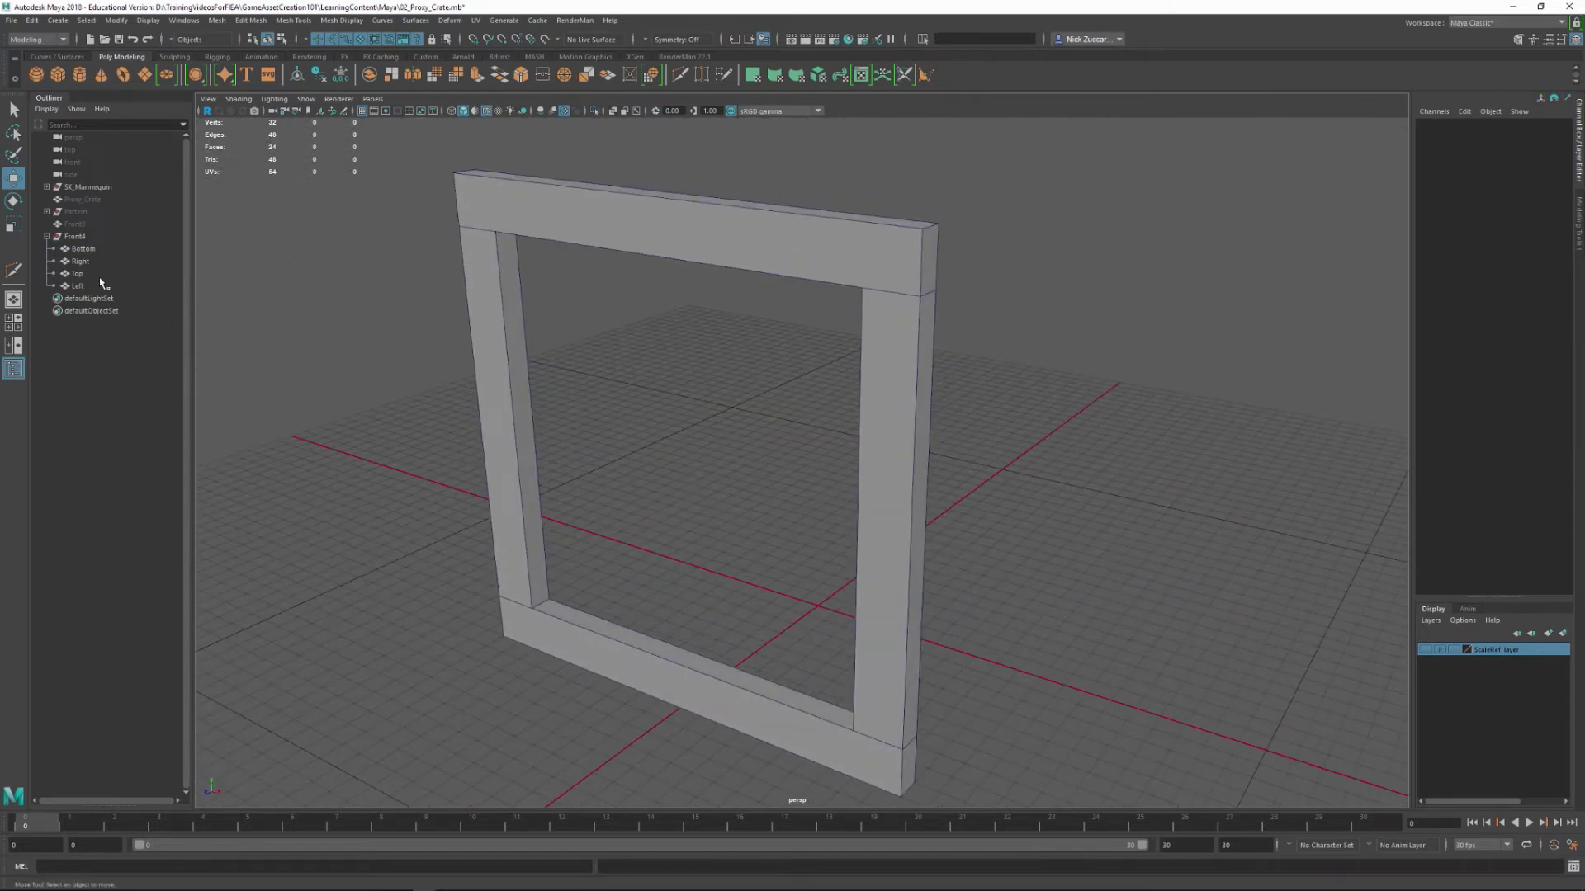
- Check the Bottom, Right, Top and Left boards one by one for leftover construction history, and clear the selection
{"action": "left_click", "coordinate": [82, 249]}
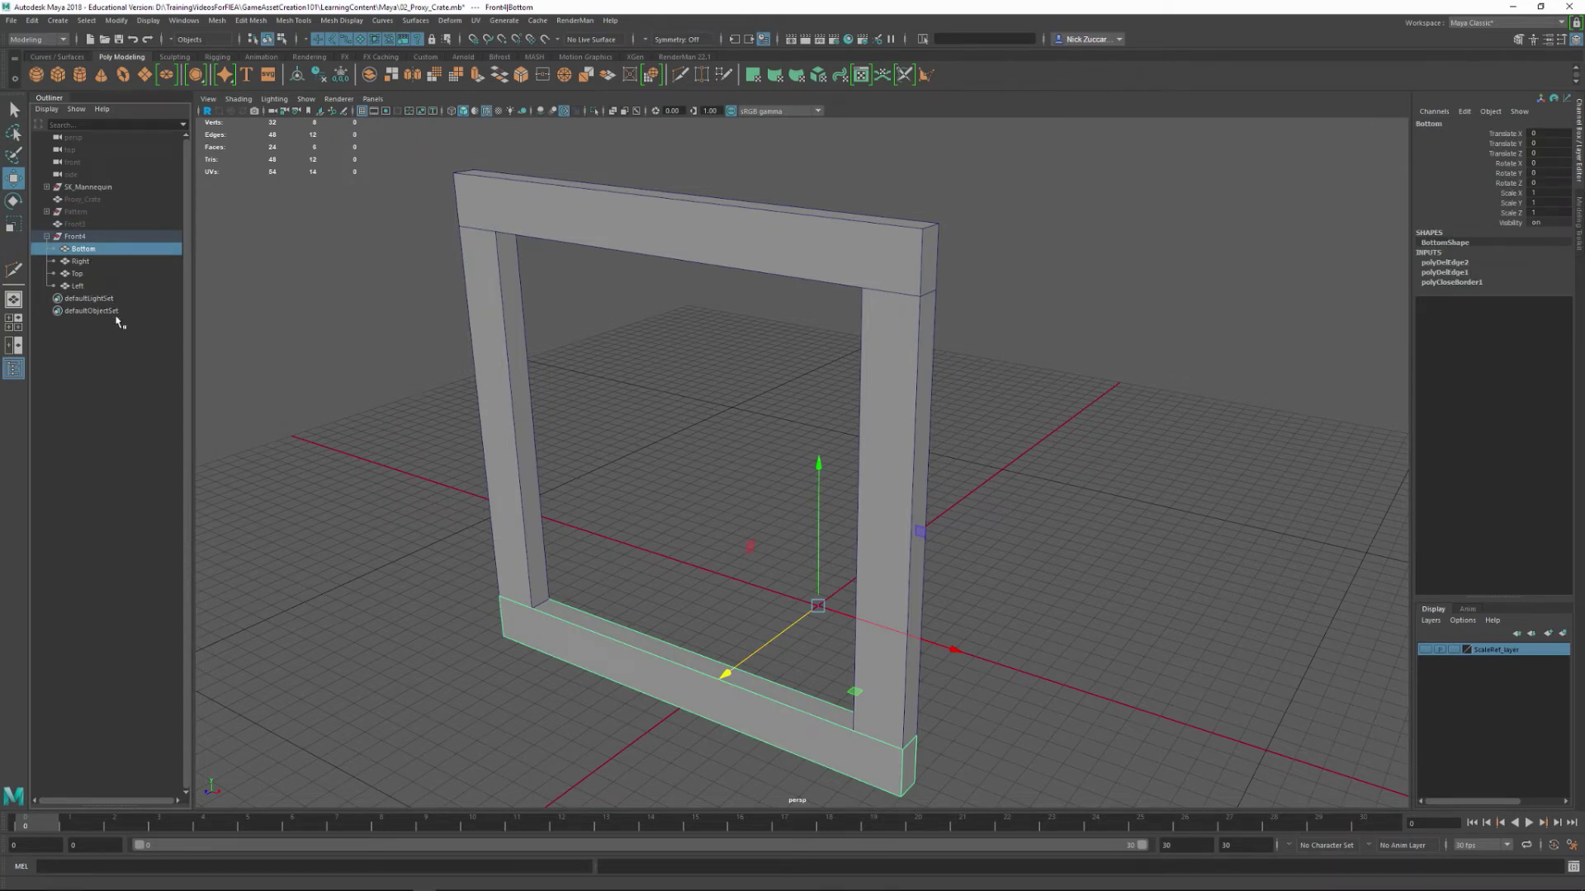
{"action": "left_click", "coordinate": [82, 262]}
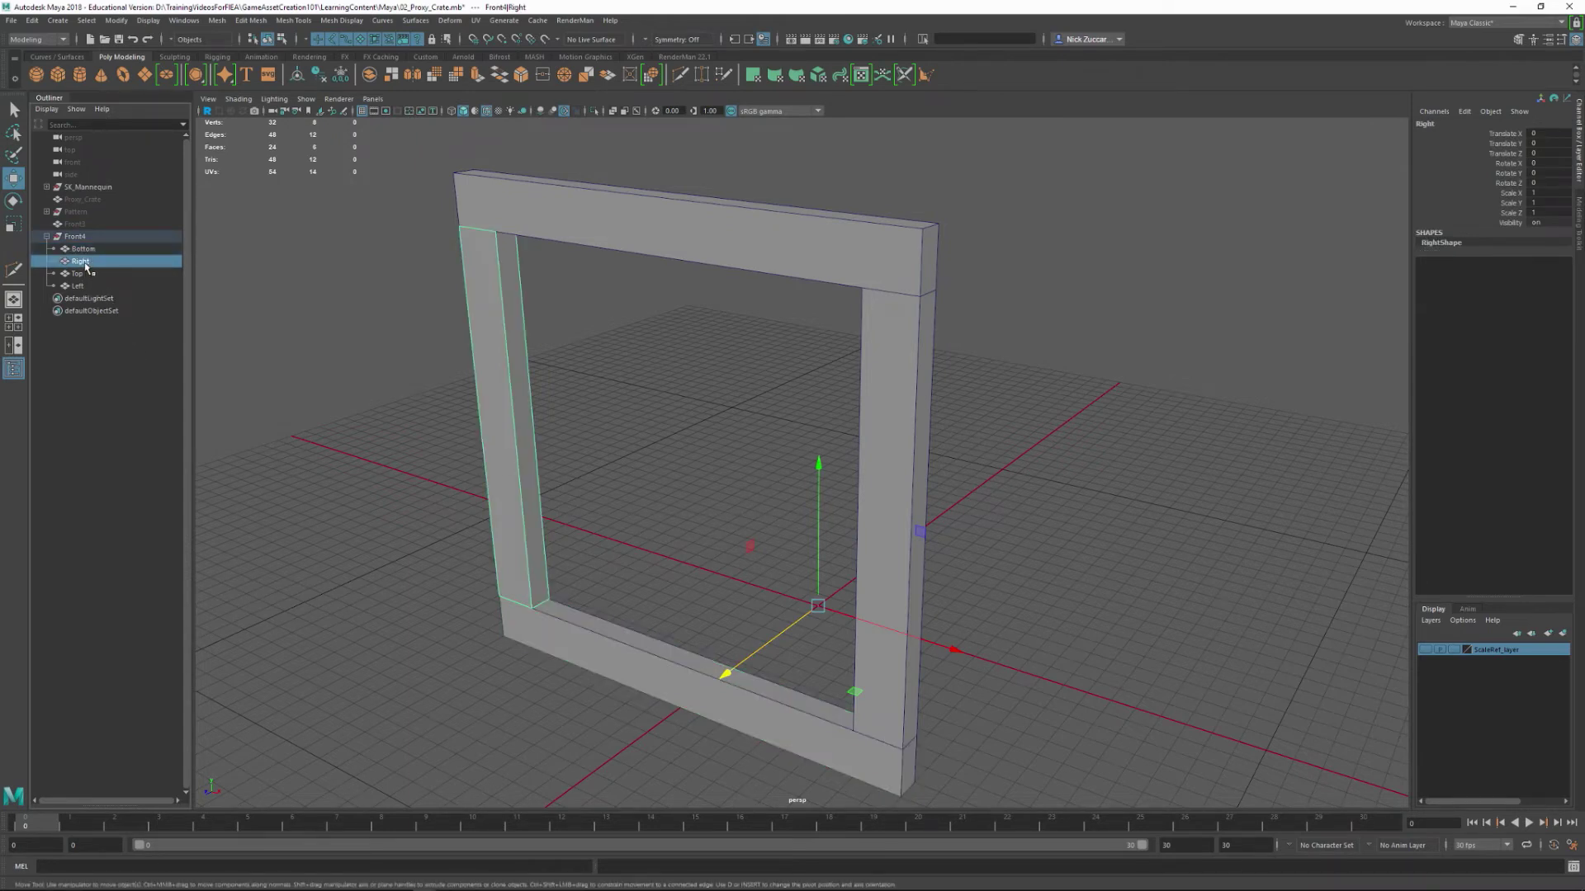
{"action": "left_click", "coordinate": [83, 274]}
{"action": "left_click", "coordinate": [83, 287]}
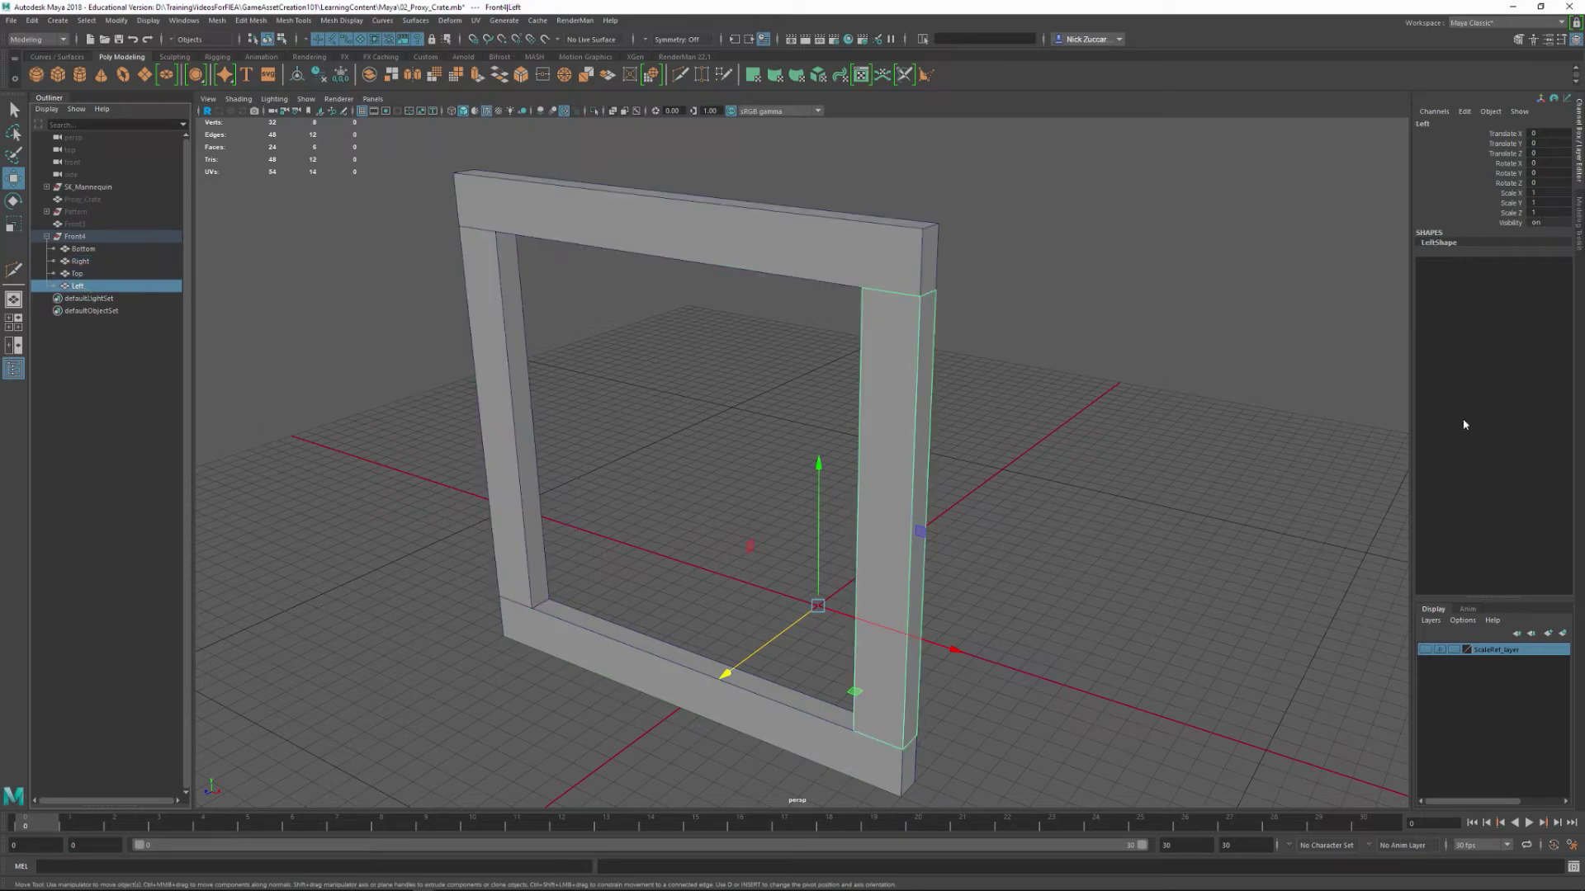
{"action": "left_click", "coordinate": [1090, 471]}
- Select all edges of the Top board and bevel them with a fractional width of 0.2 and 1 segment
{"action": "right_click_drag", "start_coordinate": [1170, 473], "coordinate": [992, 454], "text": "alt"}
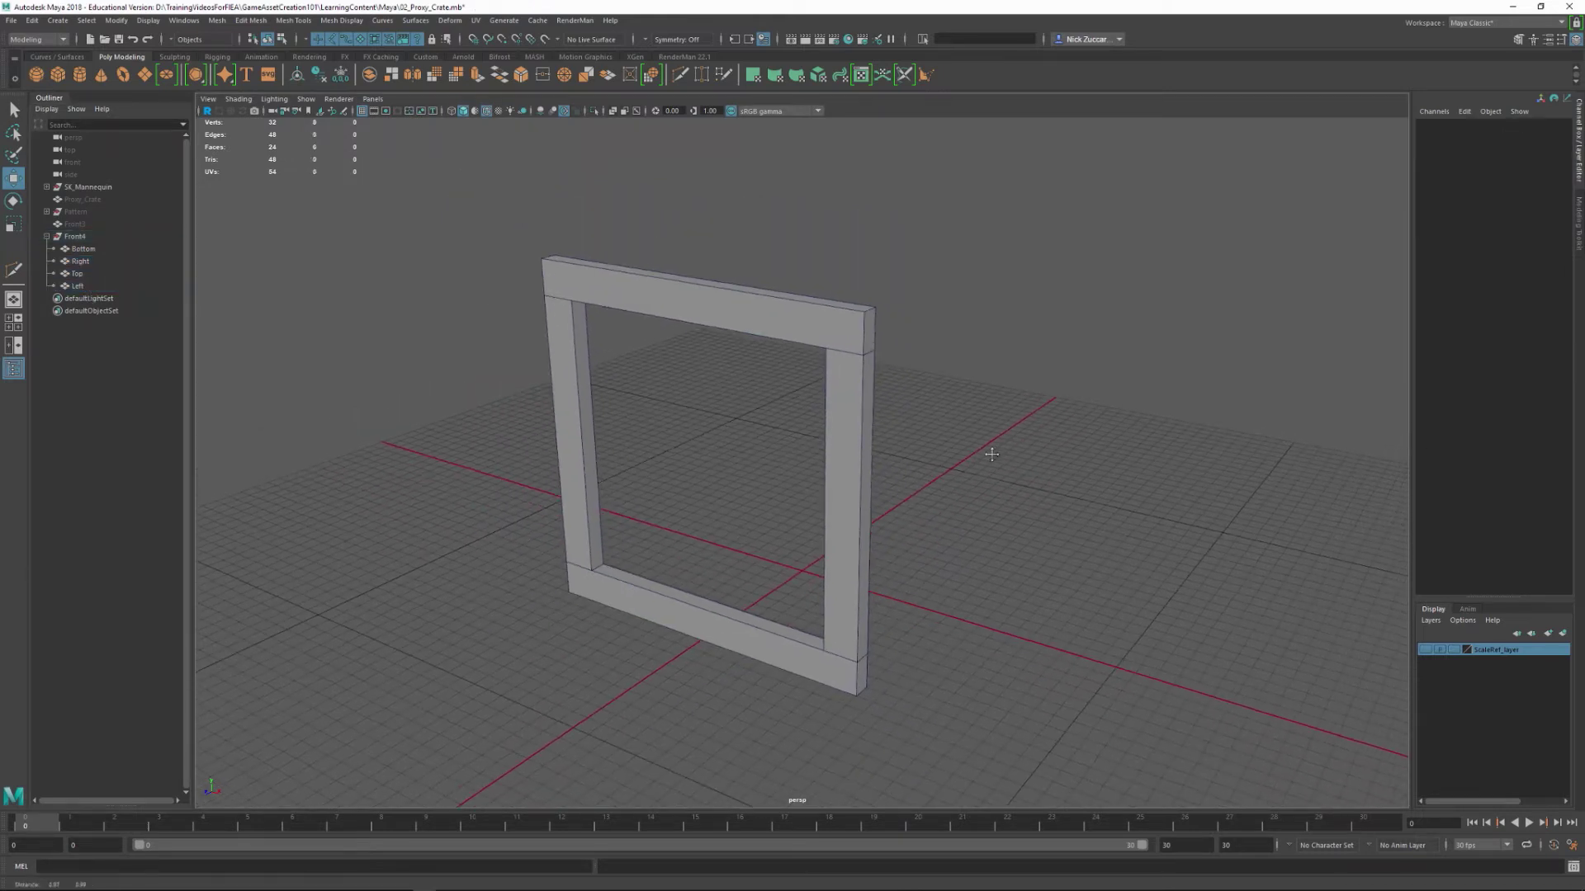
{"action": "left_click_drag", "start_coordinate": [991, 454], "coordinate": [995, 467], "text": "alt"}
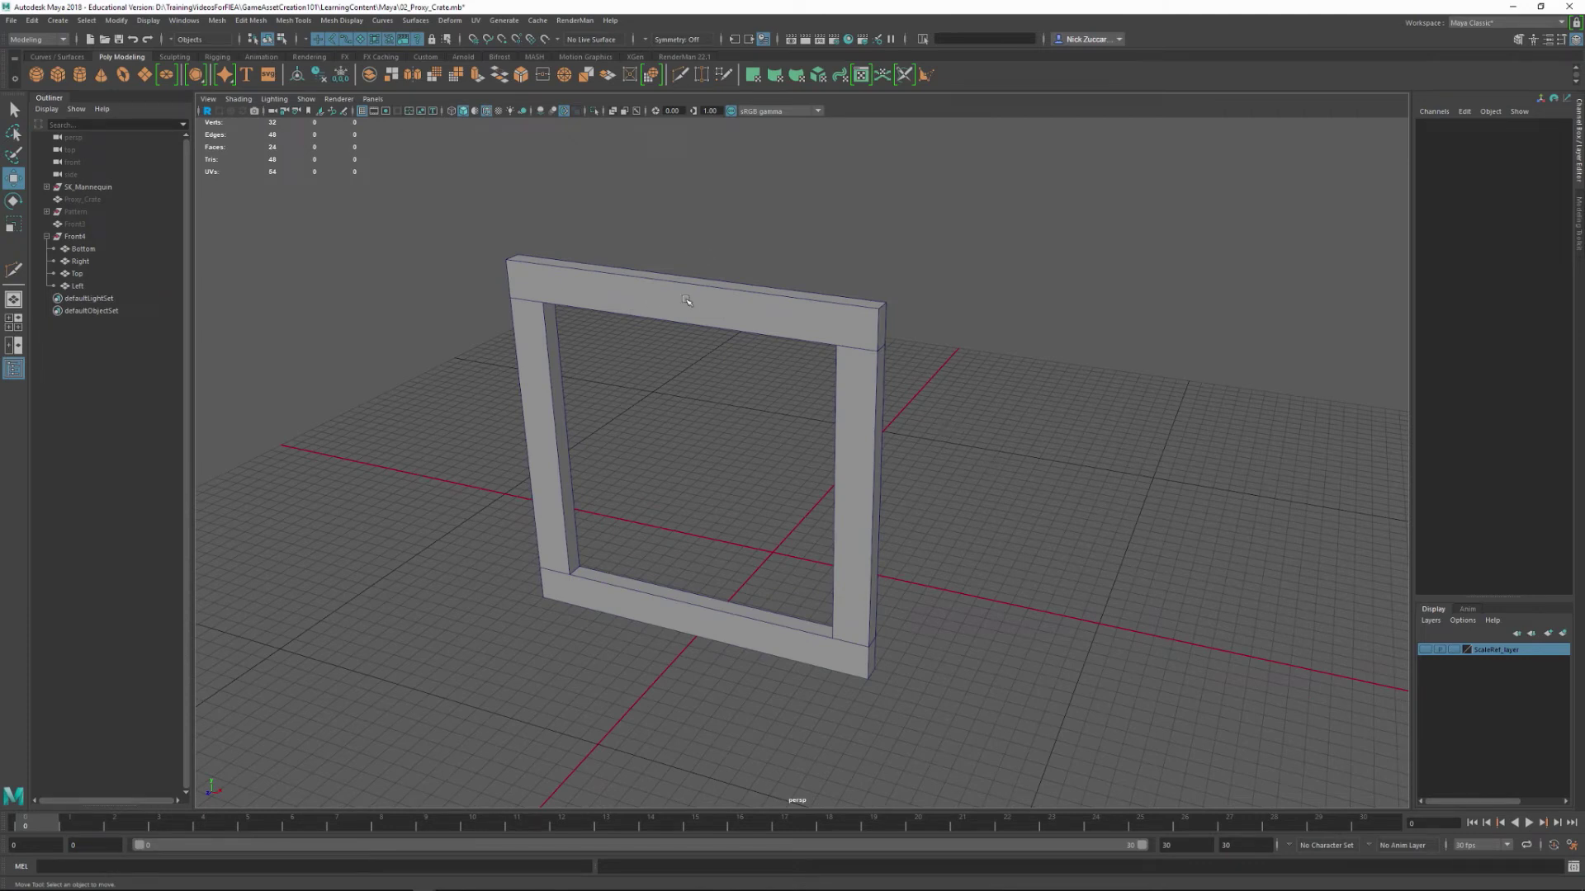
{"action": "scroll", "coordinate": [703, 307], "scroll_direction": "up", "scroll_amount": 4}
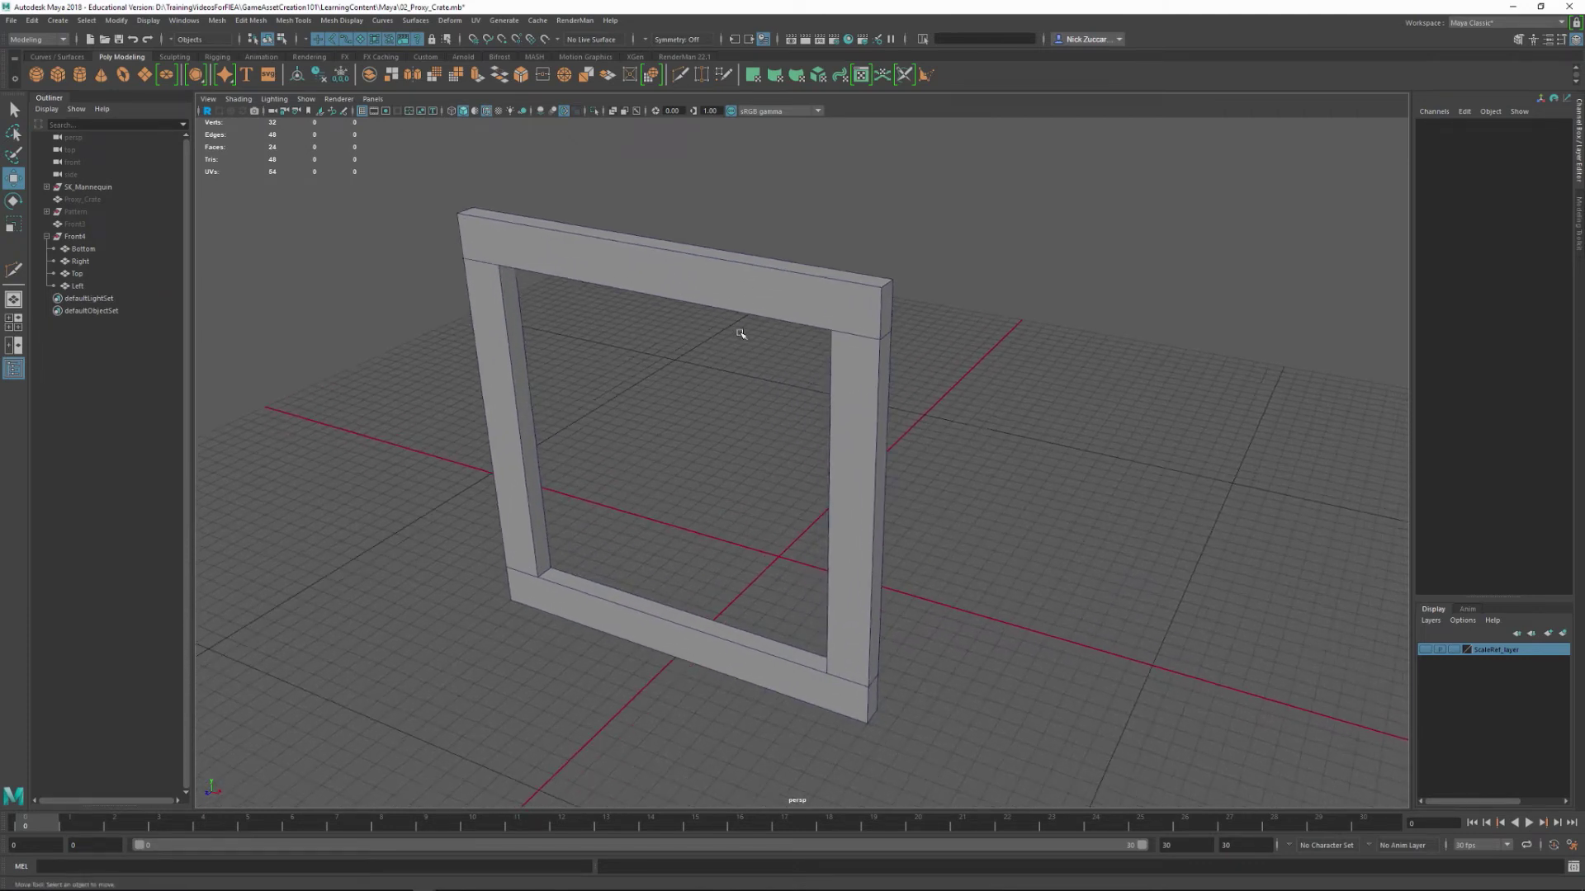
{"action": "scroll", "coordinate": [702, 302], "scroll_direction": "up", "scroll_amount": 3}
{"action": "left_click", "coordinate": [761, 295]}
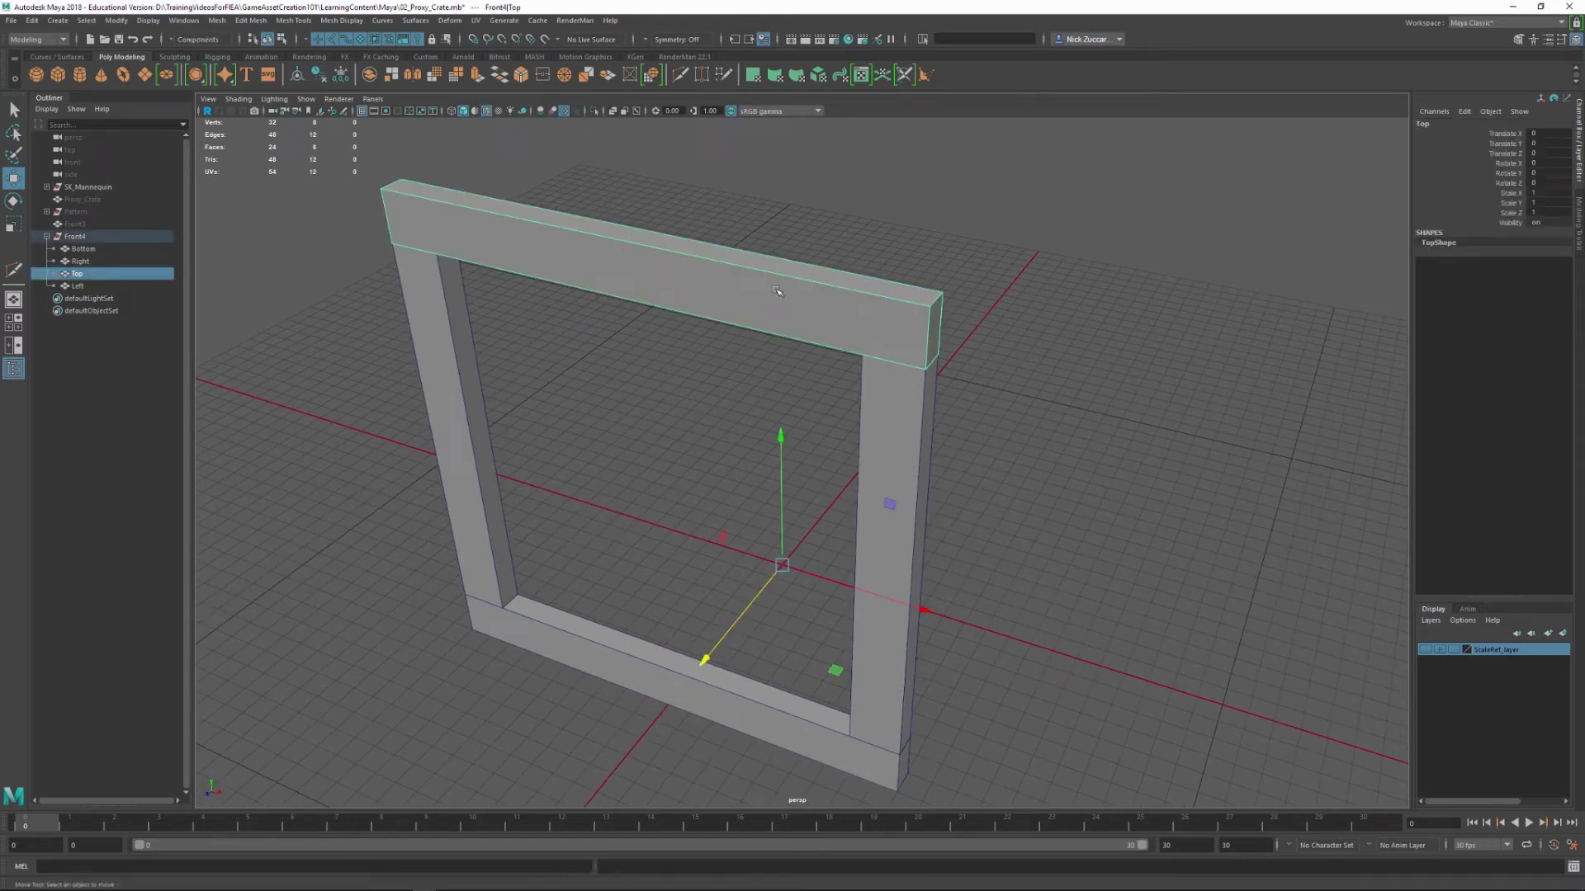
{"action": "key", "text": "F10"}
{"action": "left_click_drag", "start_coordinate": [367, 161], "coordinate": [997, 458]}
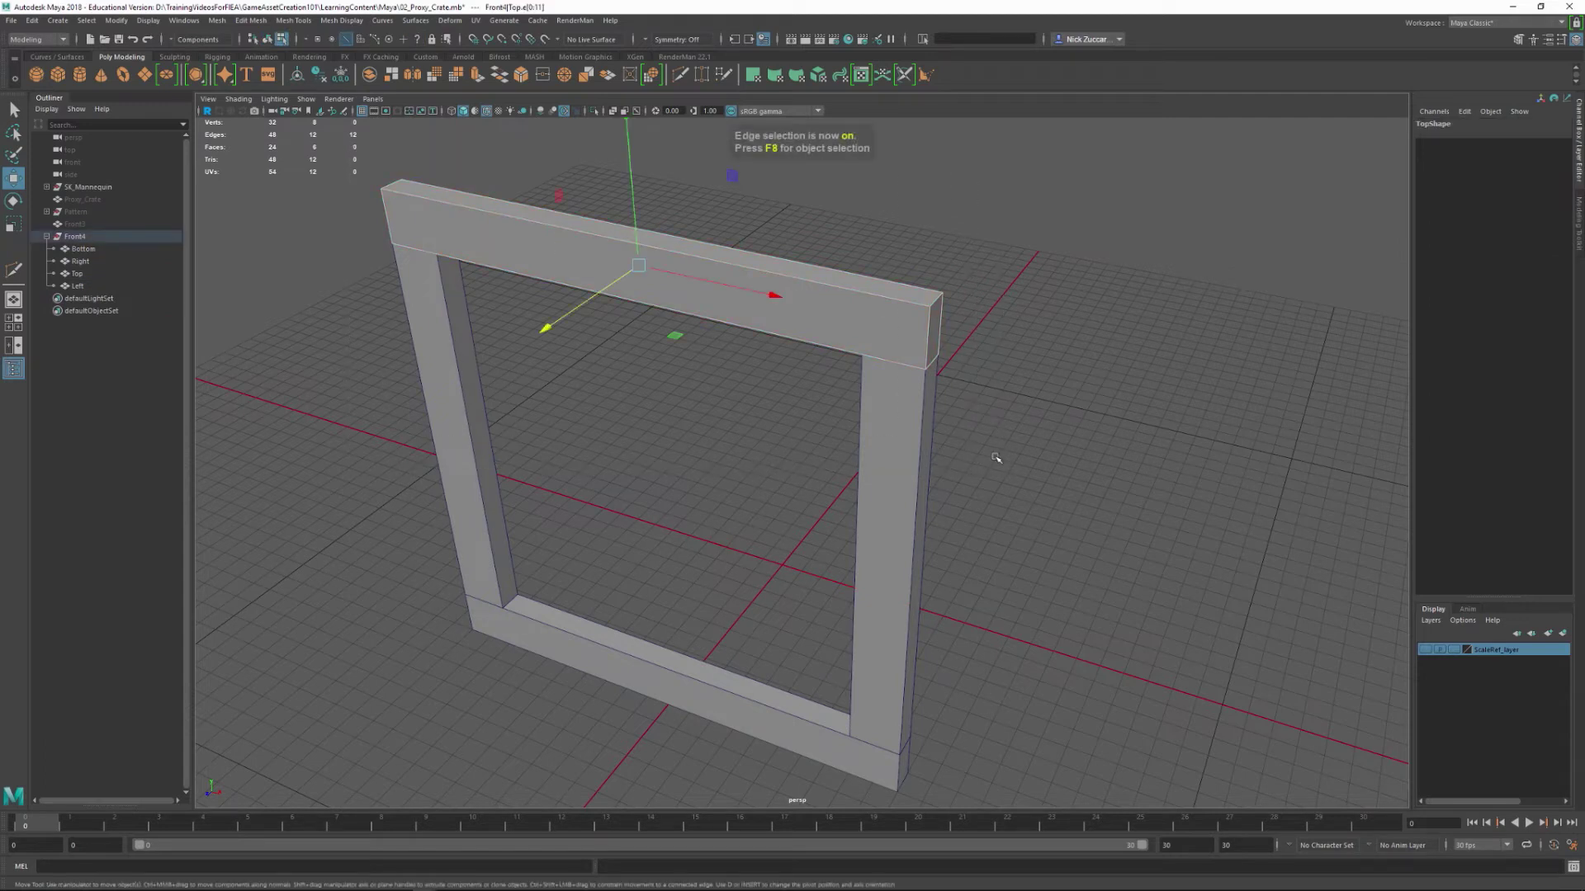
{"action": "right_click", "coordinate": [887, 327], "text": "shift"}
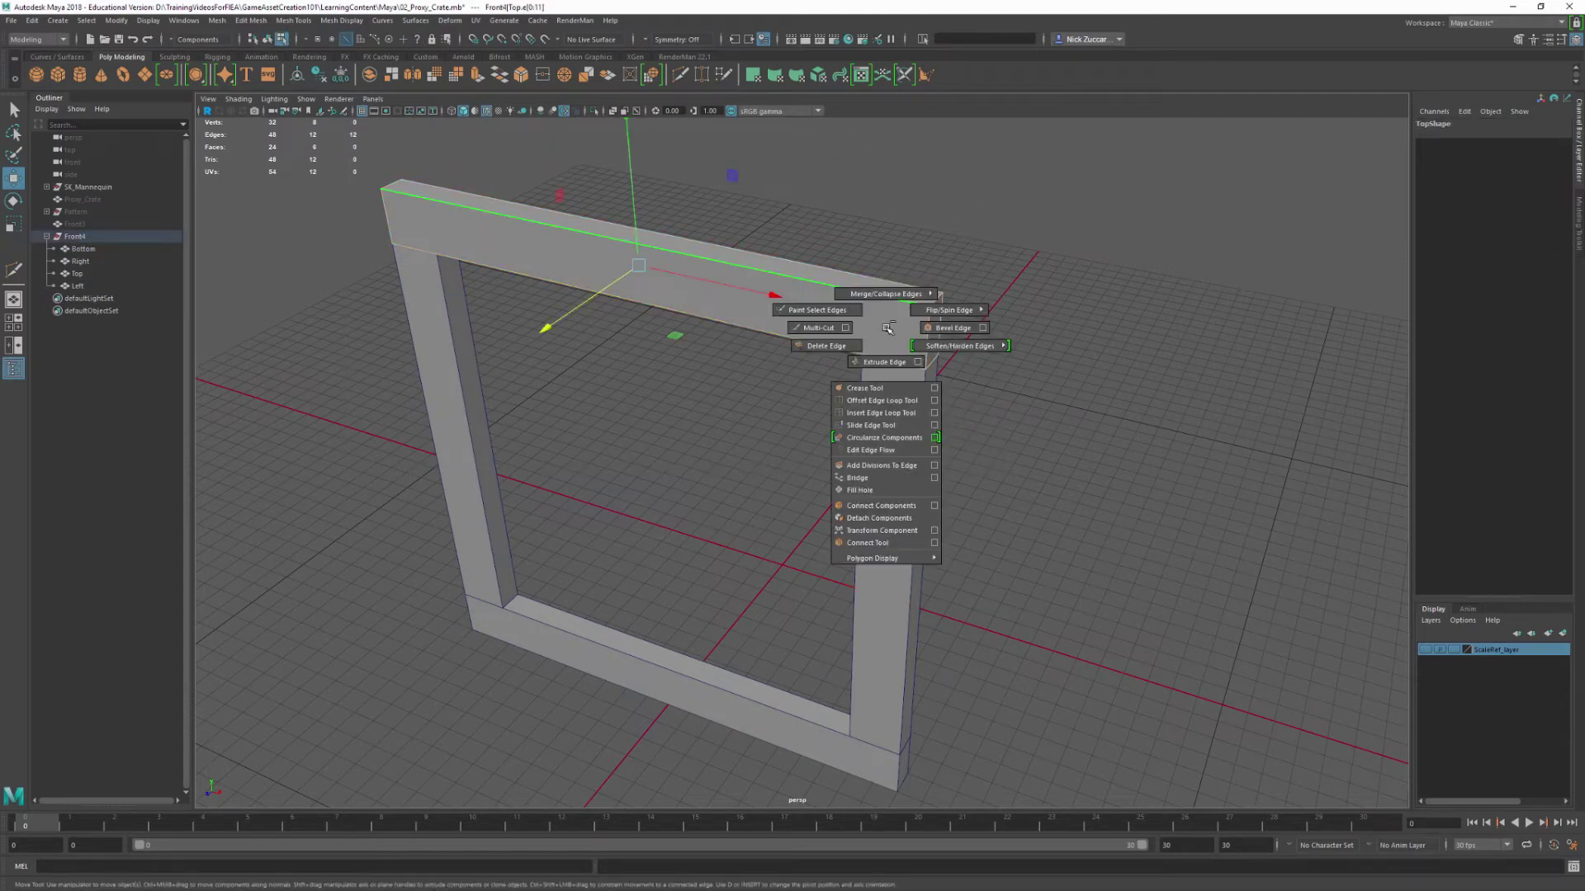
{"action": "left_click", "coordinate": [983, 329]}
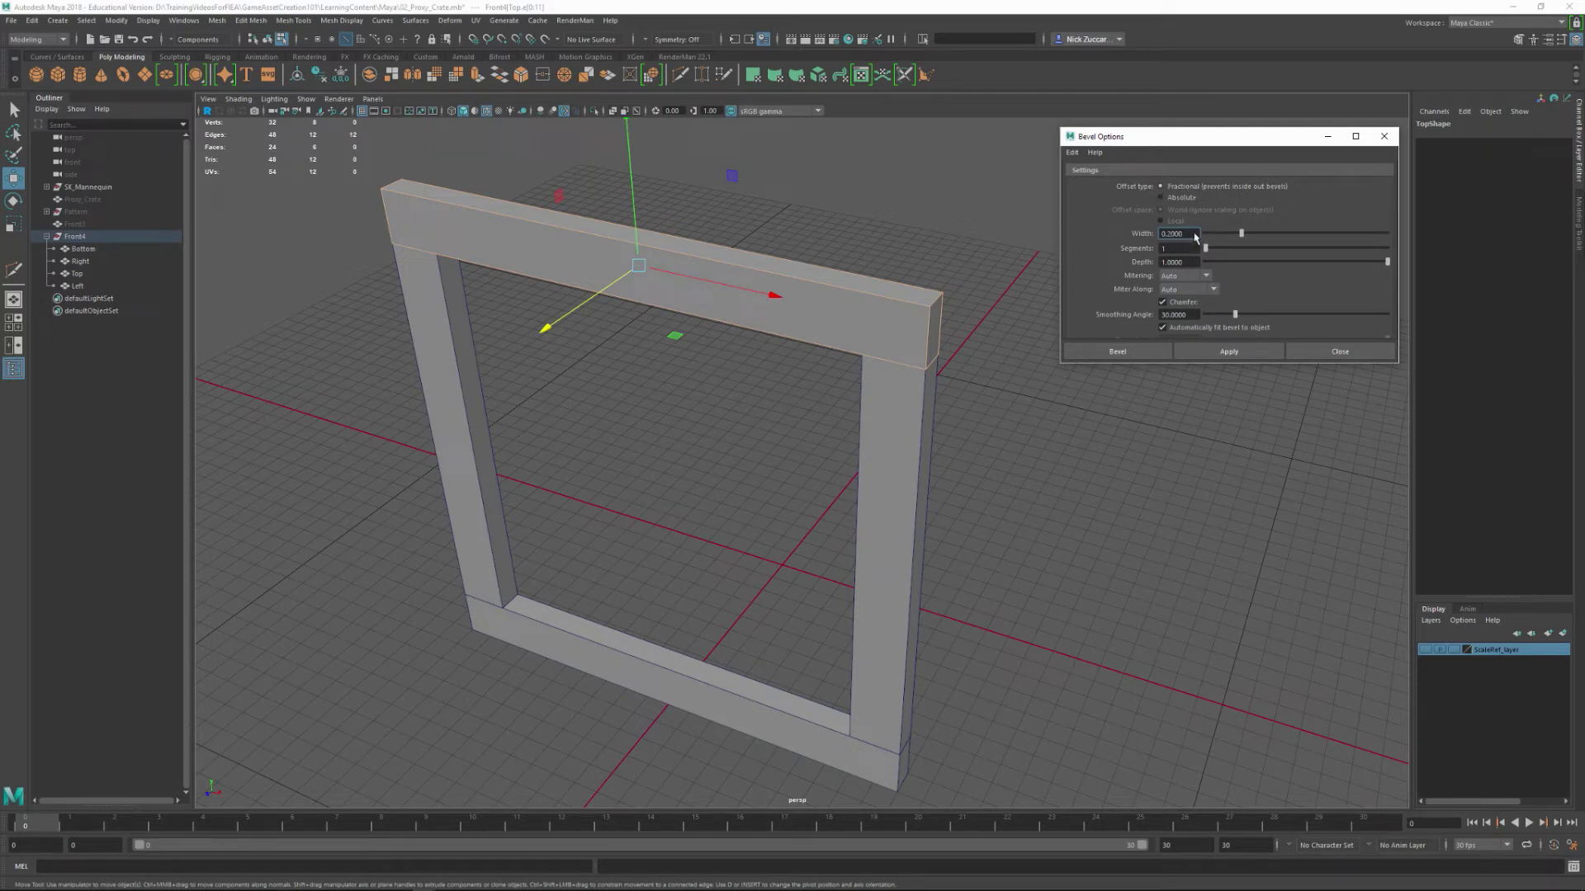
{"action": "left_click", "coordinate": [1211, 352]}
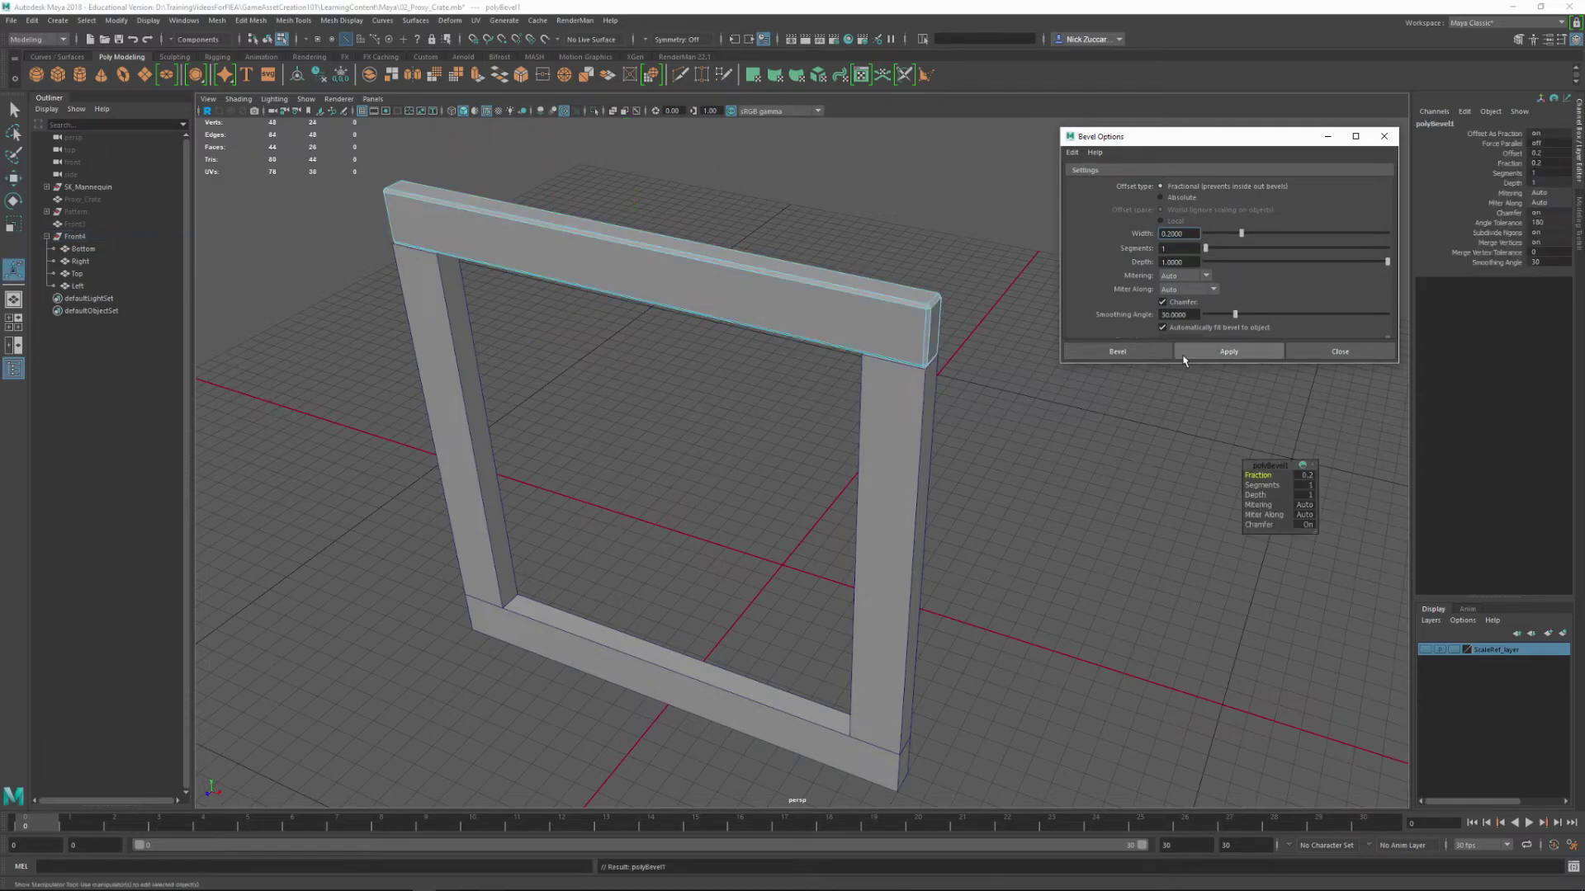
- Try a fraction of 0.5 on the Top board's bevel, and set it to 1
{"action": "left_click_drag", "start_coordinate": [1007, 396], "coordinate": [1201, 483], "text": "alt"}
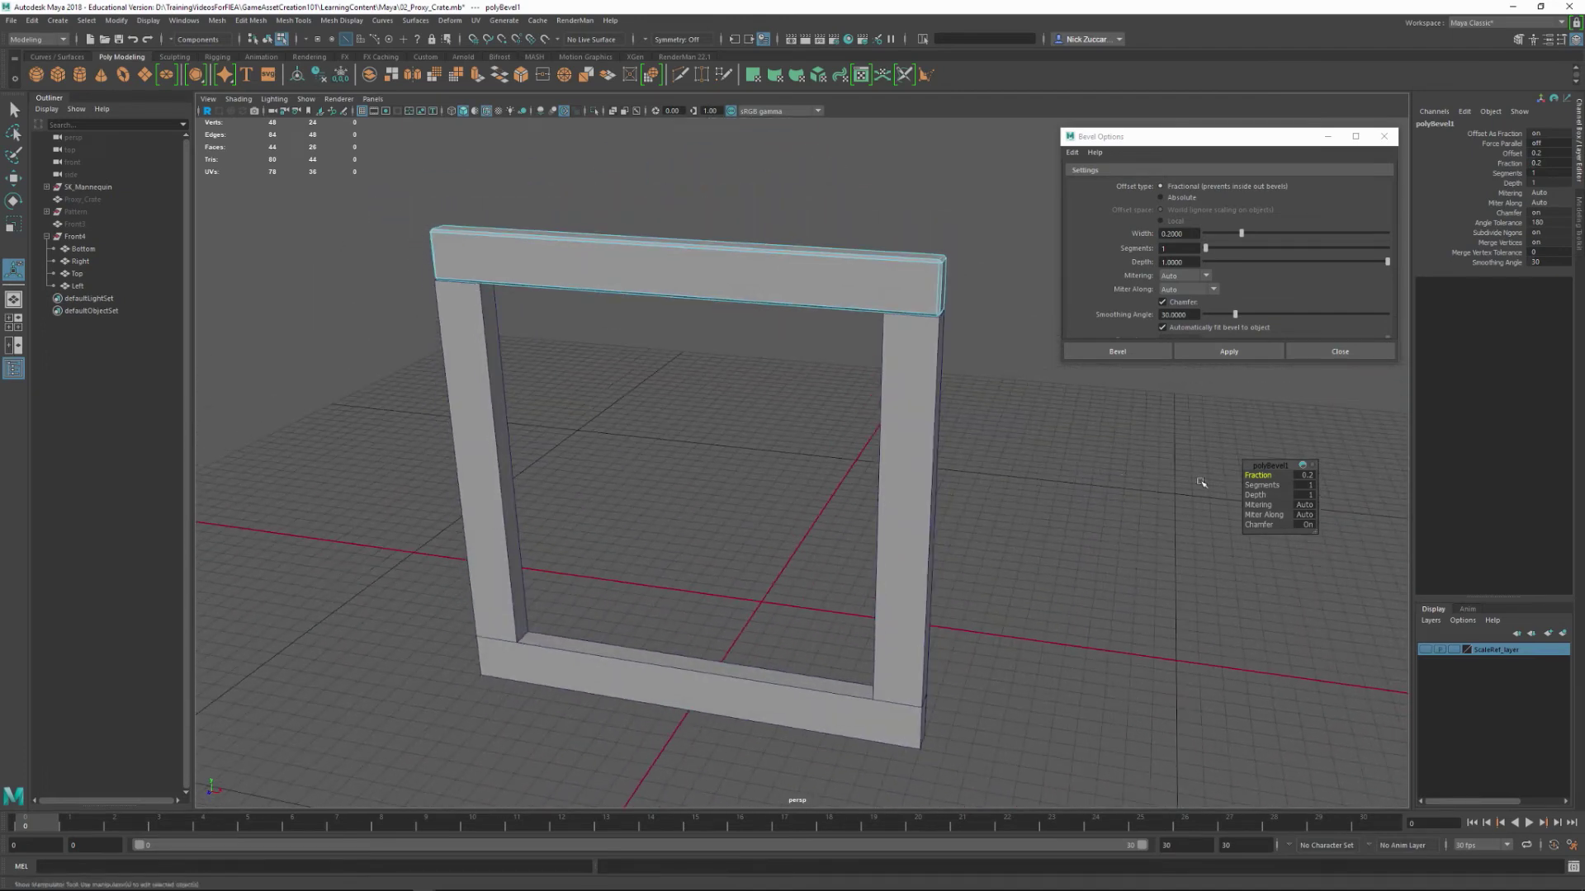
{"action": "left_click", "coordinate": [1306, 477]}
{"action": "type", "text": ".5"}
{"action": "key", "text": "Return"}
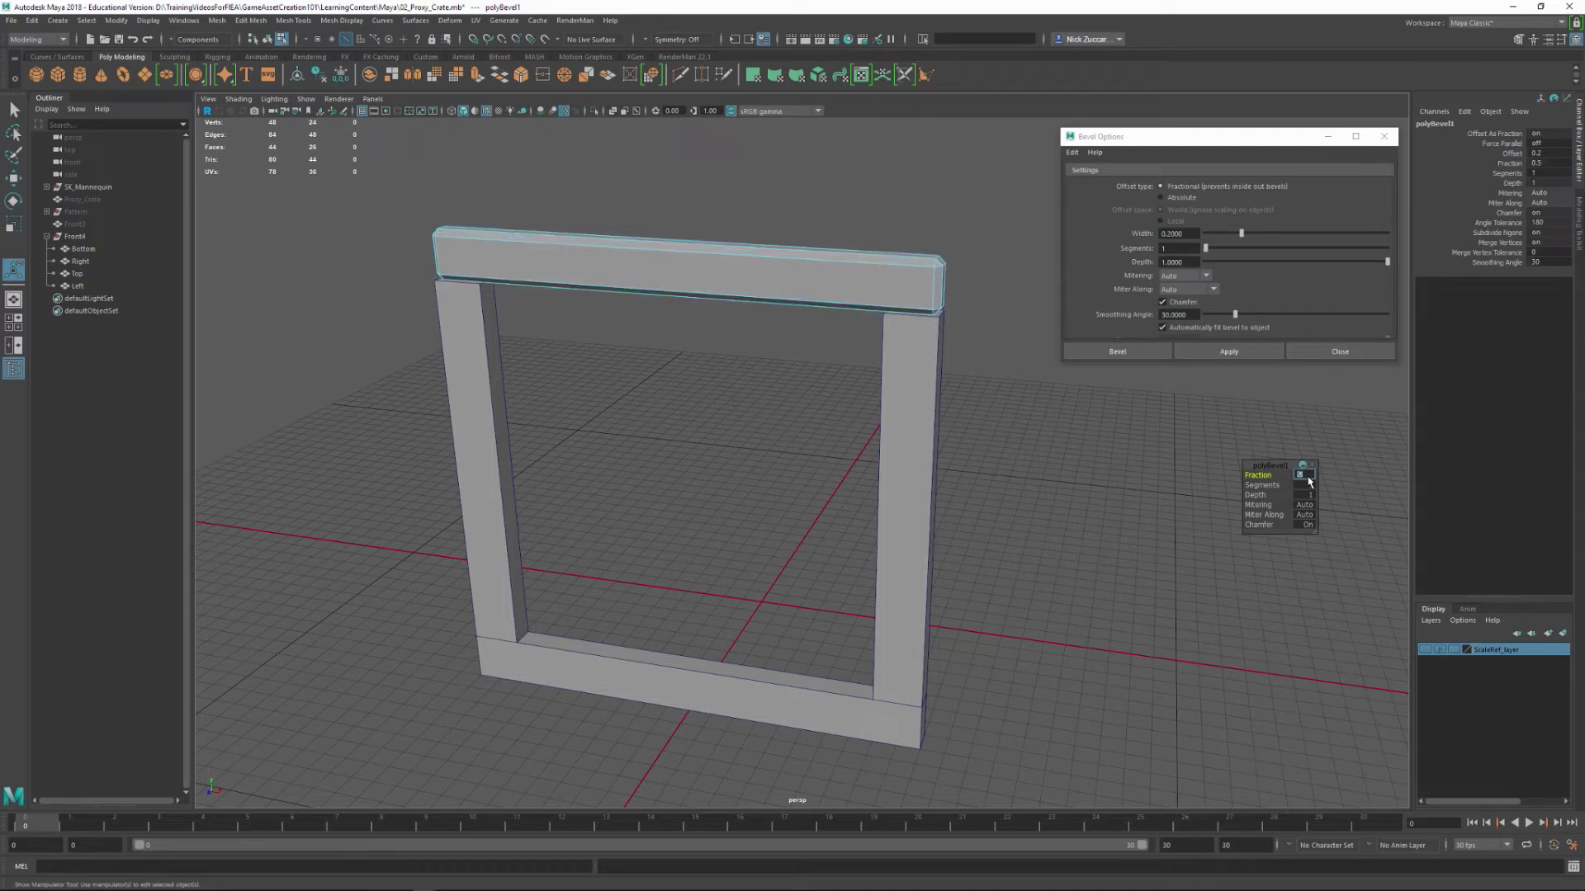
{"action": "type", "text": "1"}
{"action": "key", "text": "Return"}
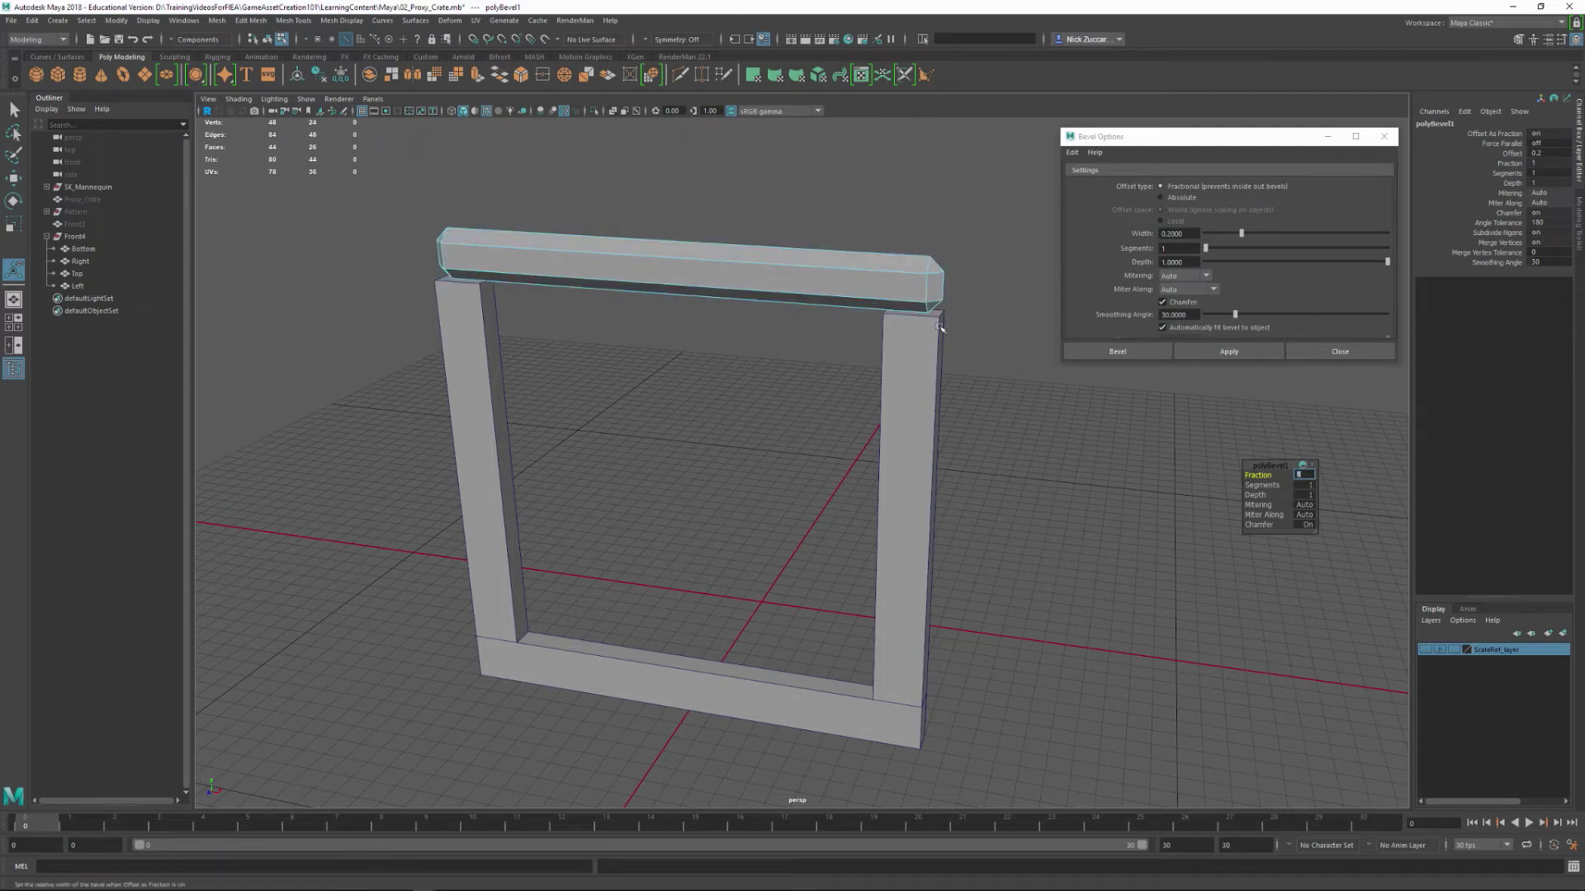
- Try 10 segments on the Top board's bevel, set the segments to 8, and inspect the rounded ends
{"action": "left_click_drag", "start_coordinate": [1289, 485], "coordinate": [1323, 487]}
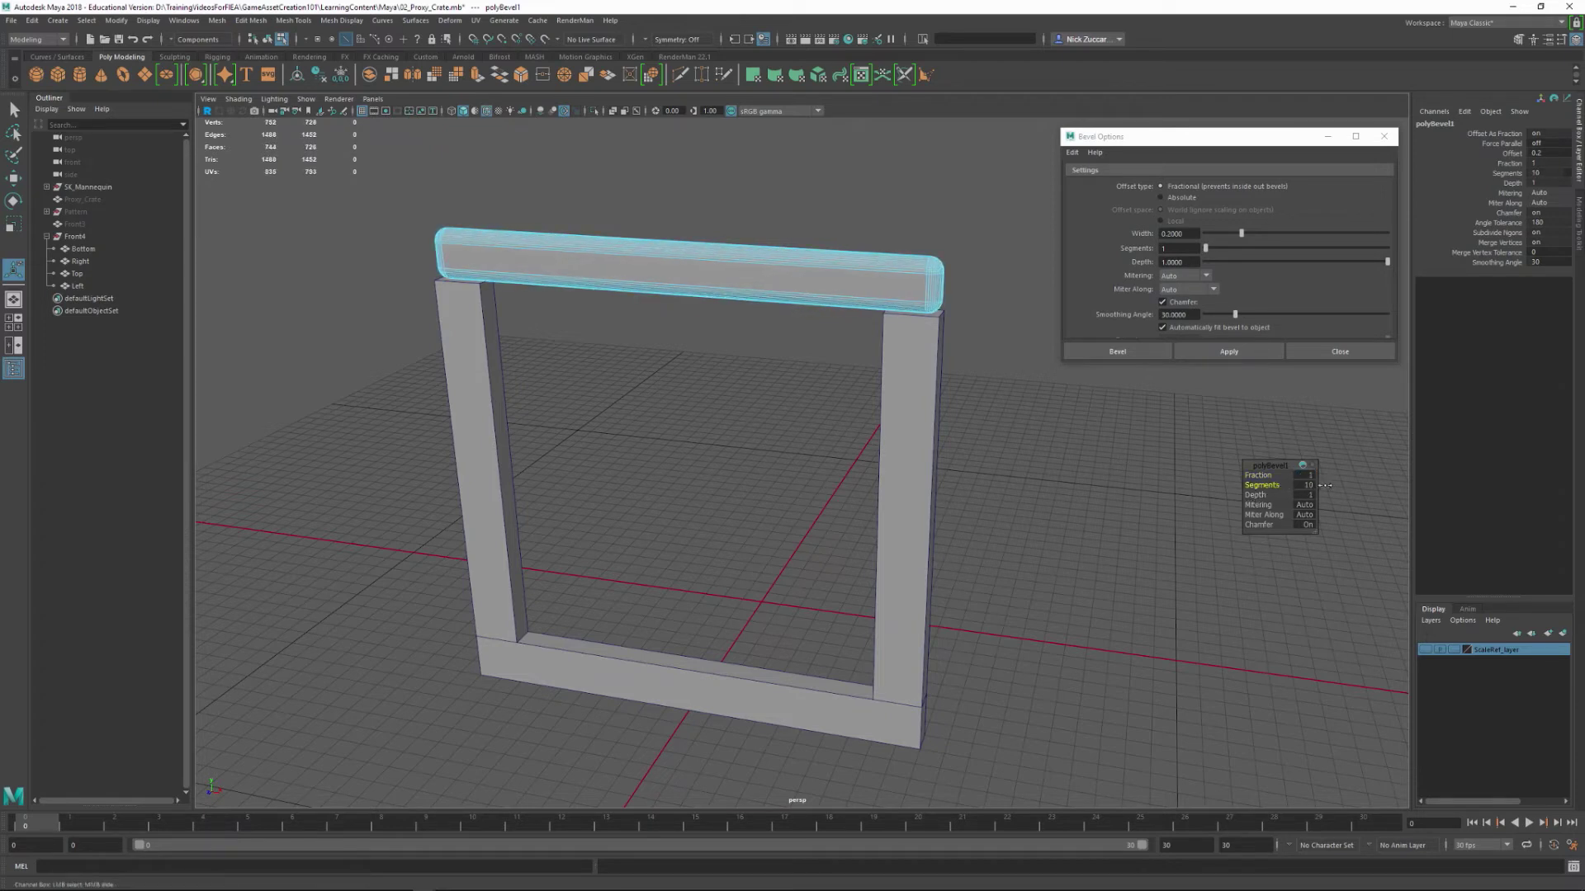
{"action": "left_click", "coordinate": [1312, 485]}
{"action": "type", "text": "8"}
{"action": "left_click_drag", "start_coordinate": [1270, 458], "coordinate": [955, 443], "text": "alt"}
{"action": "left_click_drag", "start_coordinate": [741, 366], "coordinate": [859, 382], "text": "alt"}
- Return to object selection and open the bevel settings in the Top board's construction history
{"action": "key", "text": "F8"}
{"action": "left_click", "coordinate": [1453, 262]}
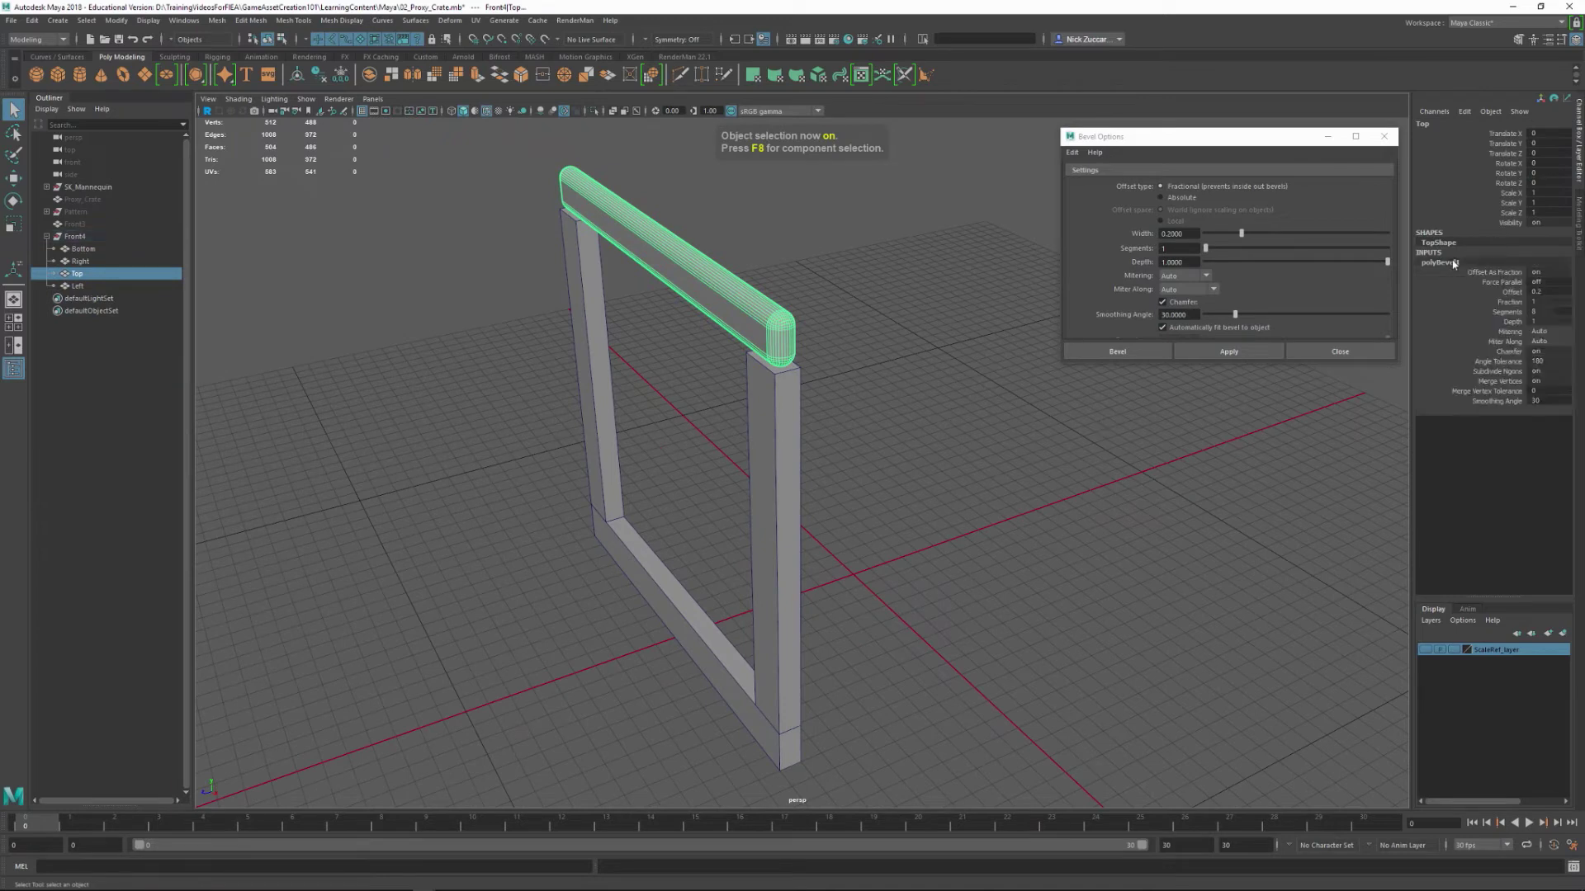
{"action": "double_click", "coordinate": [1535, 302]}
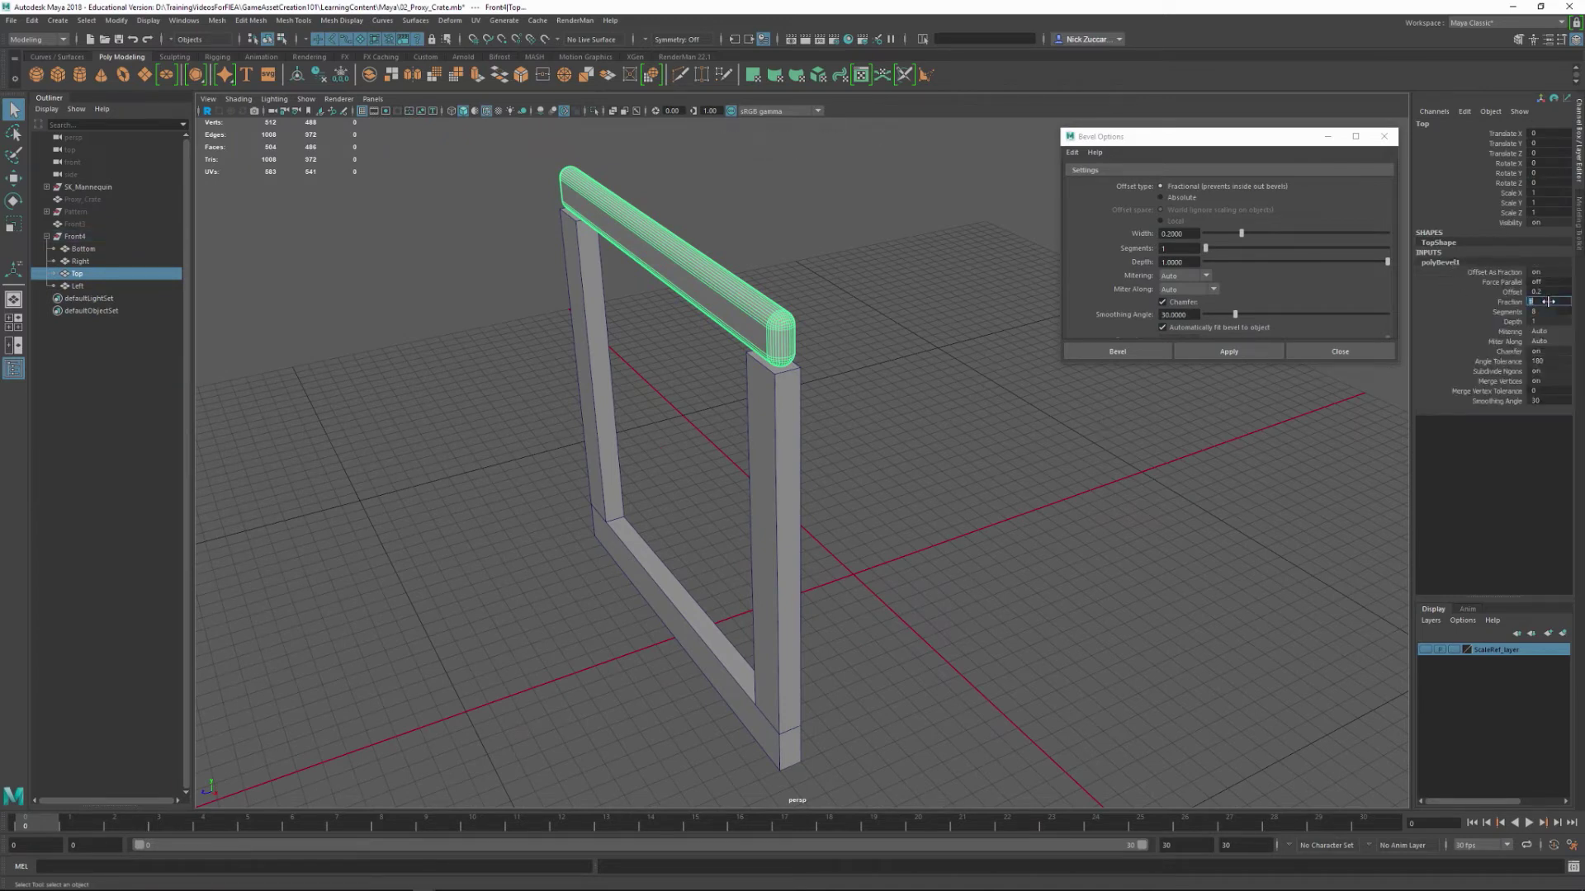
{"action": "left_click_drag", "start_coordinate": [1085, 434], "coordinate": [1220, 454], "text": "alt"}
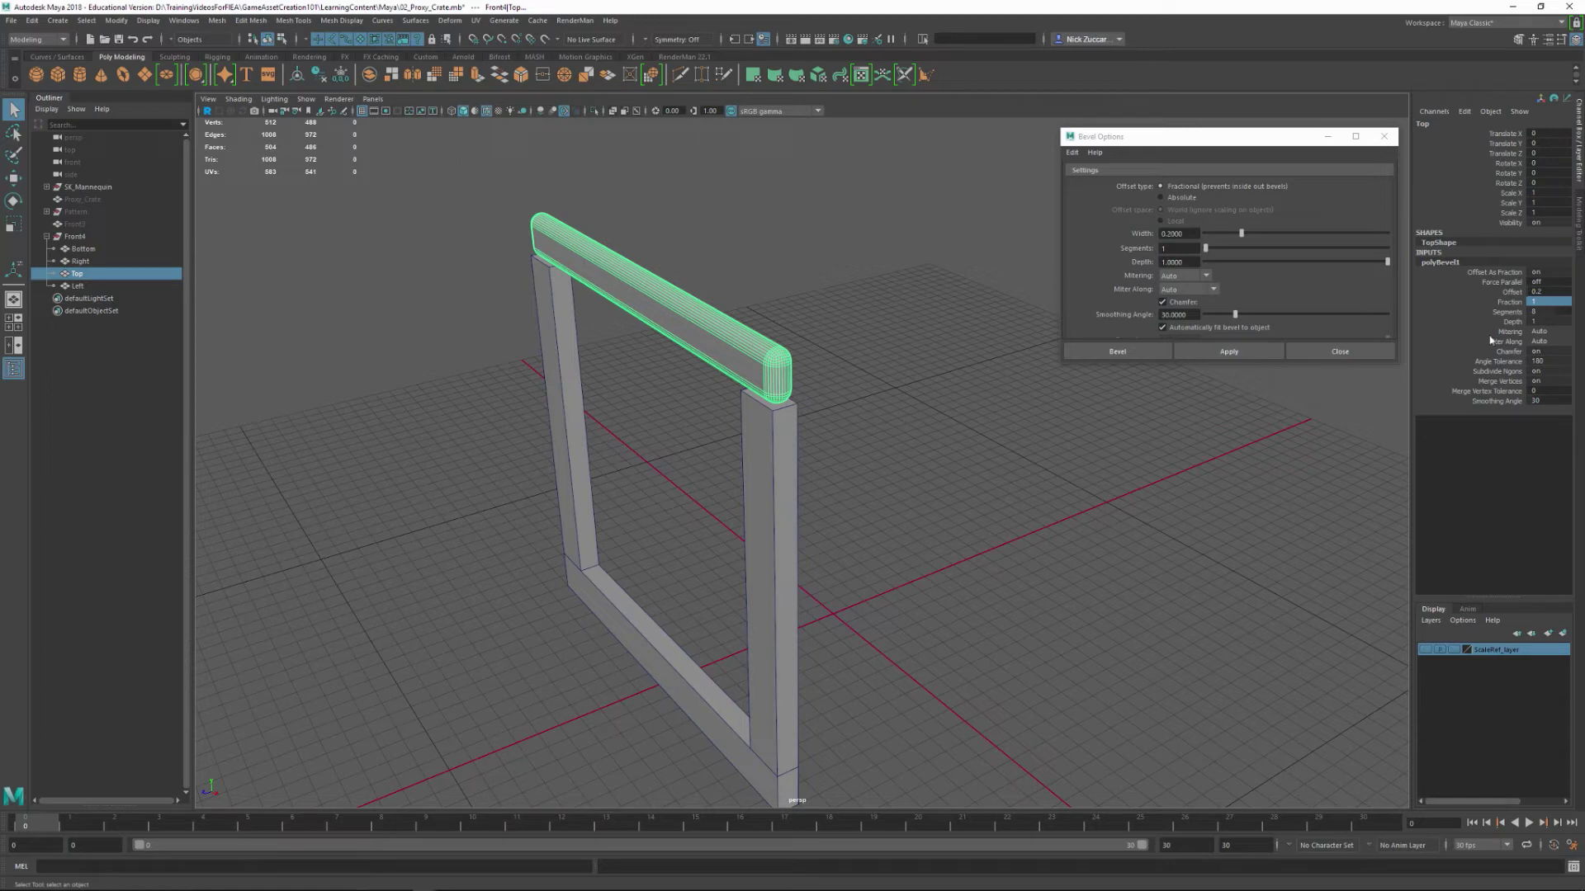
- Set the Top board's bevel segments to 1 and make the bevel's Offset attribute active
{"action": "double_click", "coordinate": [1552, 290]}
{"action": "double_click", "coordinate": [1537, 311]}
{"action": "type", "text": "1"}
{"action": "key", "text": "Return"}
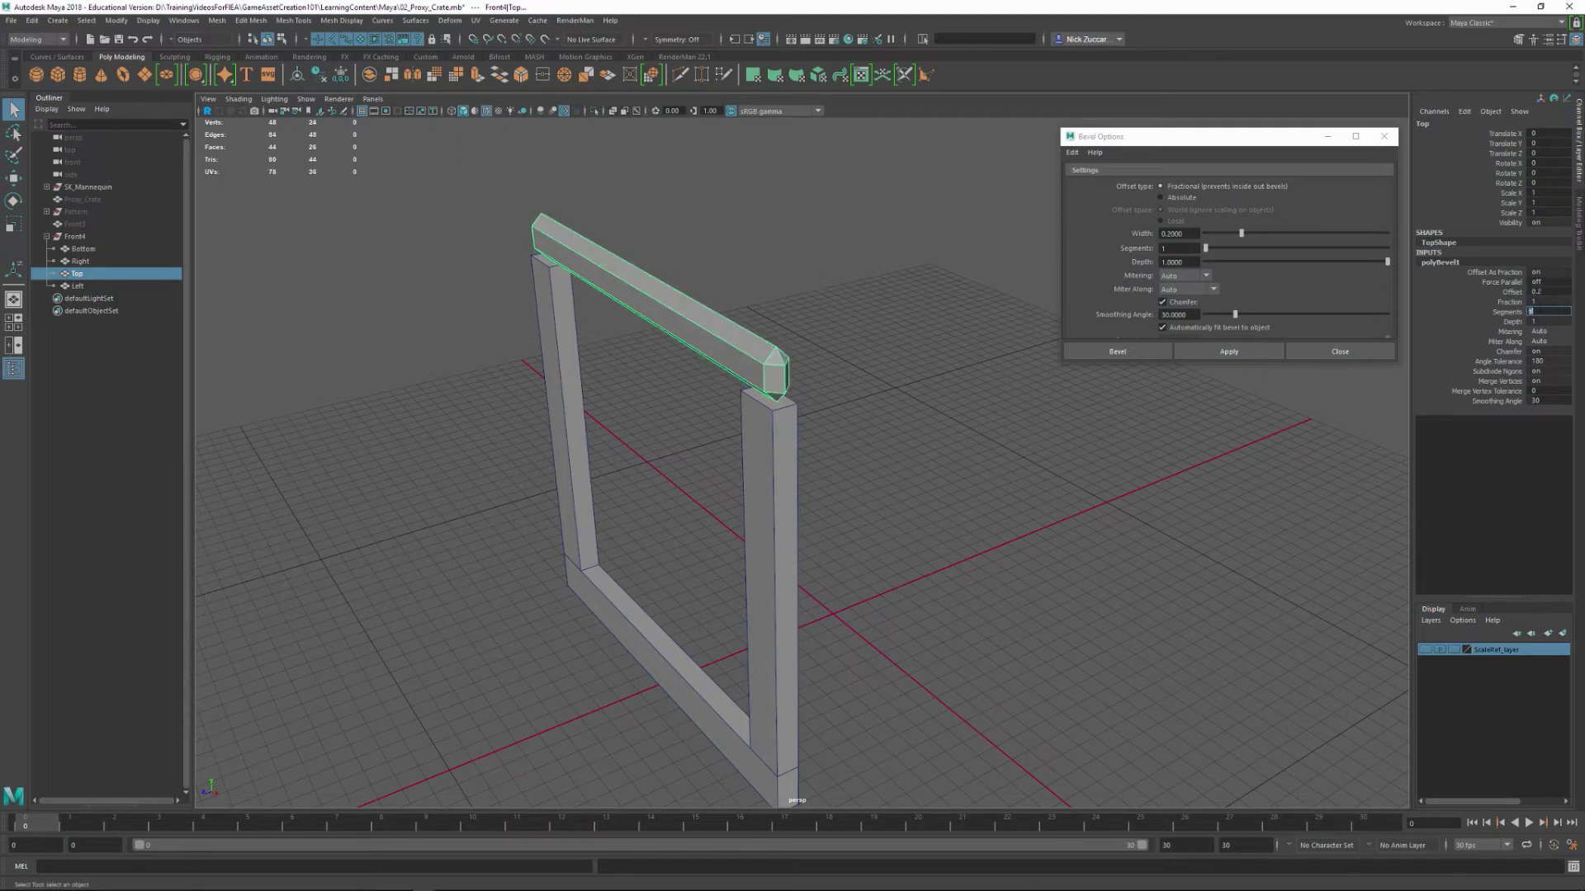
{"action": "left_click", "coordinate": [1513, 292]}
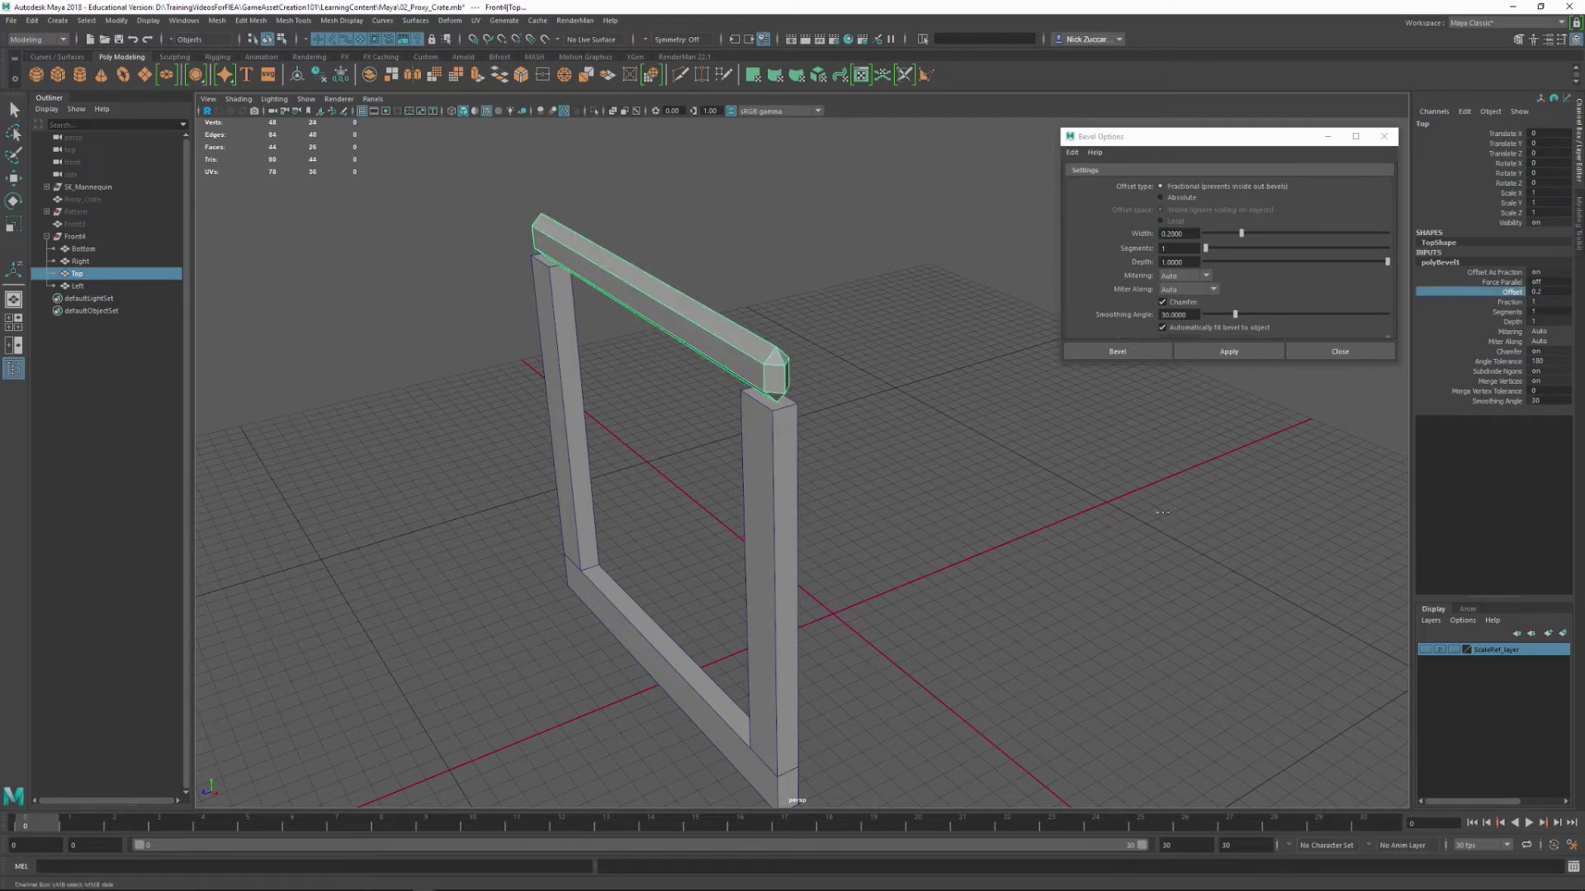
- Try an offset of 0.02 on the Top board's bevel and check its effect on the edges
{"action": "middle_click_drag", "start_coordinate": [1104, 504], "coordinate": [1080, 465]}
{"action": "double_click", "coordinate": [1532, 292]}
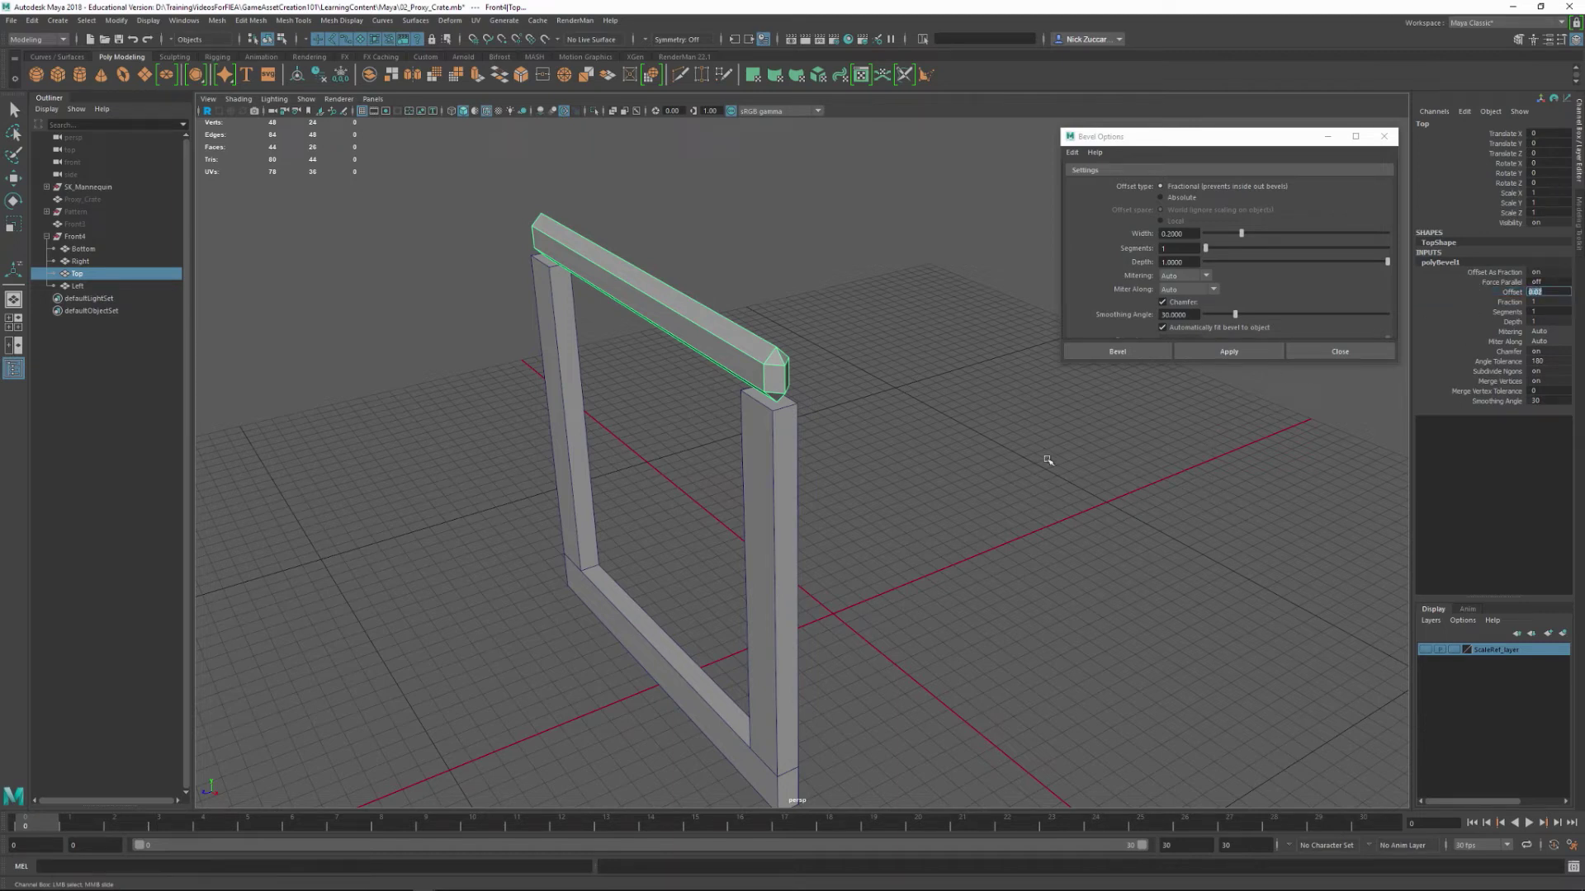
{"action": "key", "text": "Return"}
{"action": "left_click_drag", "start_coordinate": [1048, 457], "coordinate": [1046, 475], "text": "alt"}
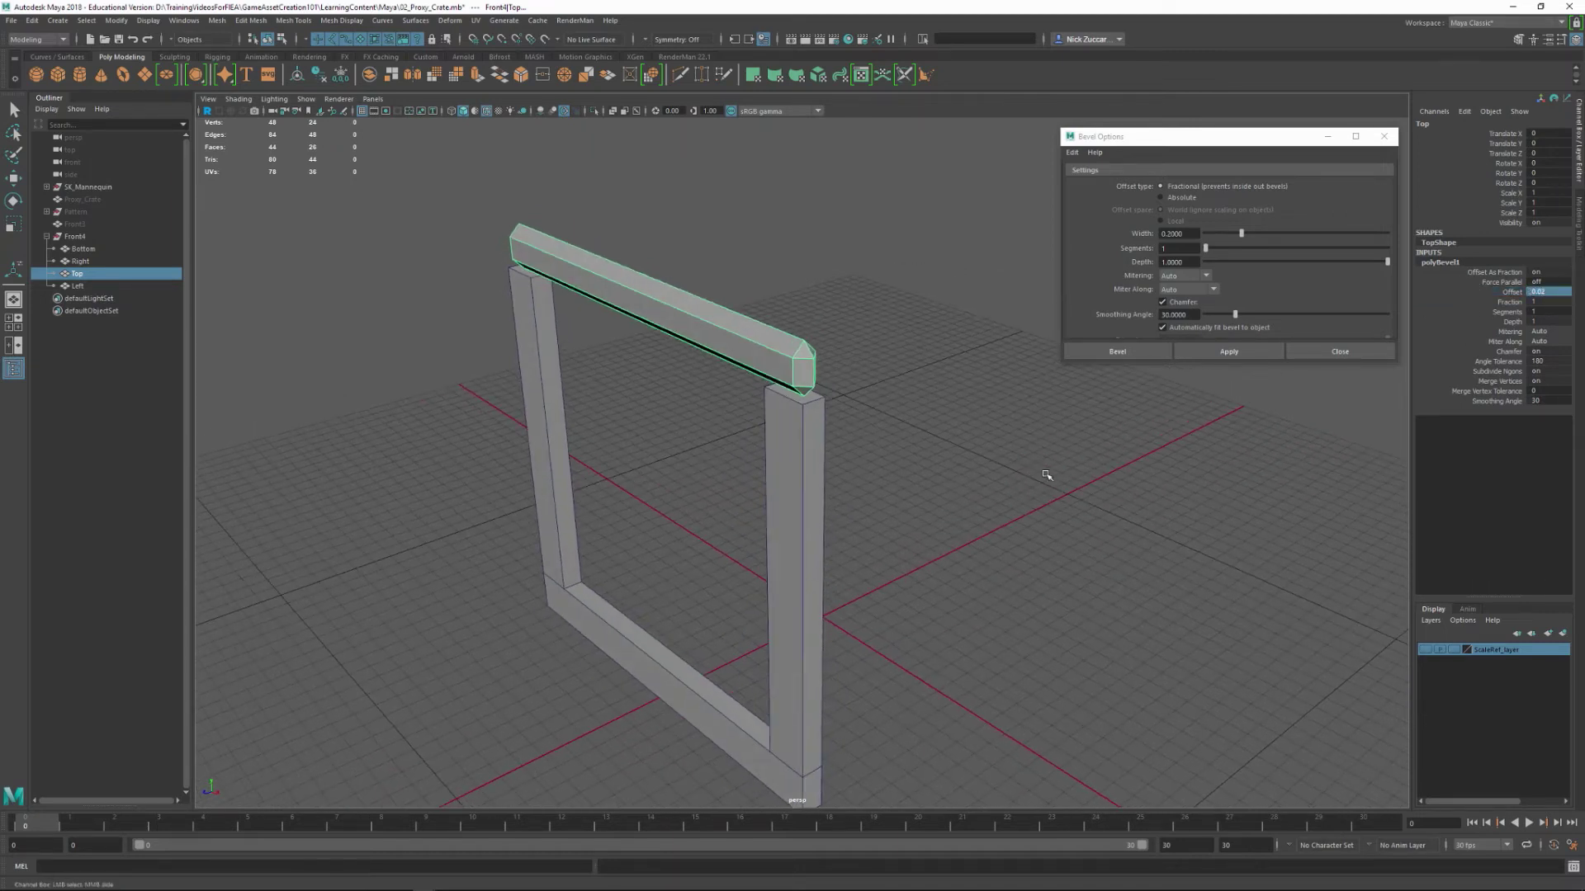
- Set the Top board's bevel fraction to 0.2 and try another Offset value on the same bevel
{"action": "double_click", "coordinate": [1541, 292]}
{"action": "double_click", "coordinate": [1547, 303]}
{"action": "key", "text": "Return"}
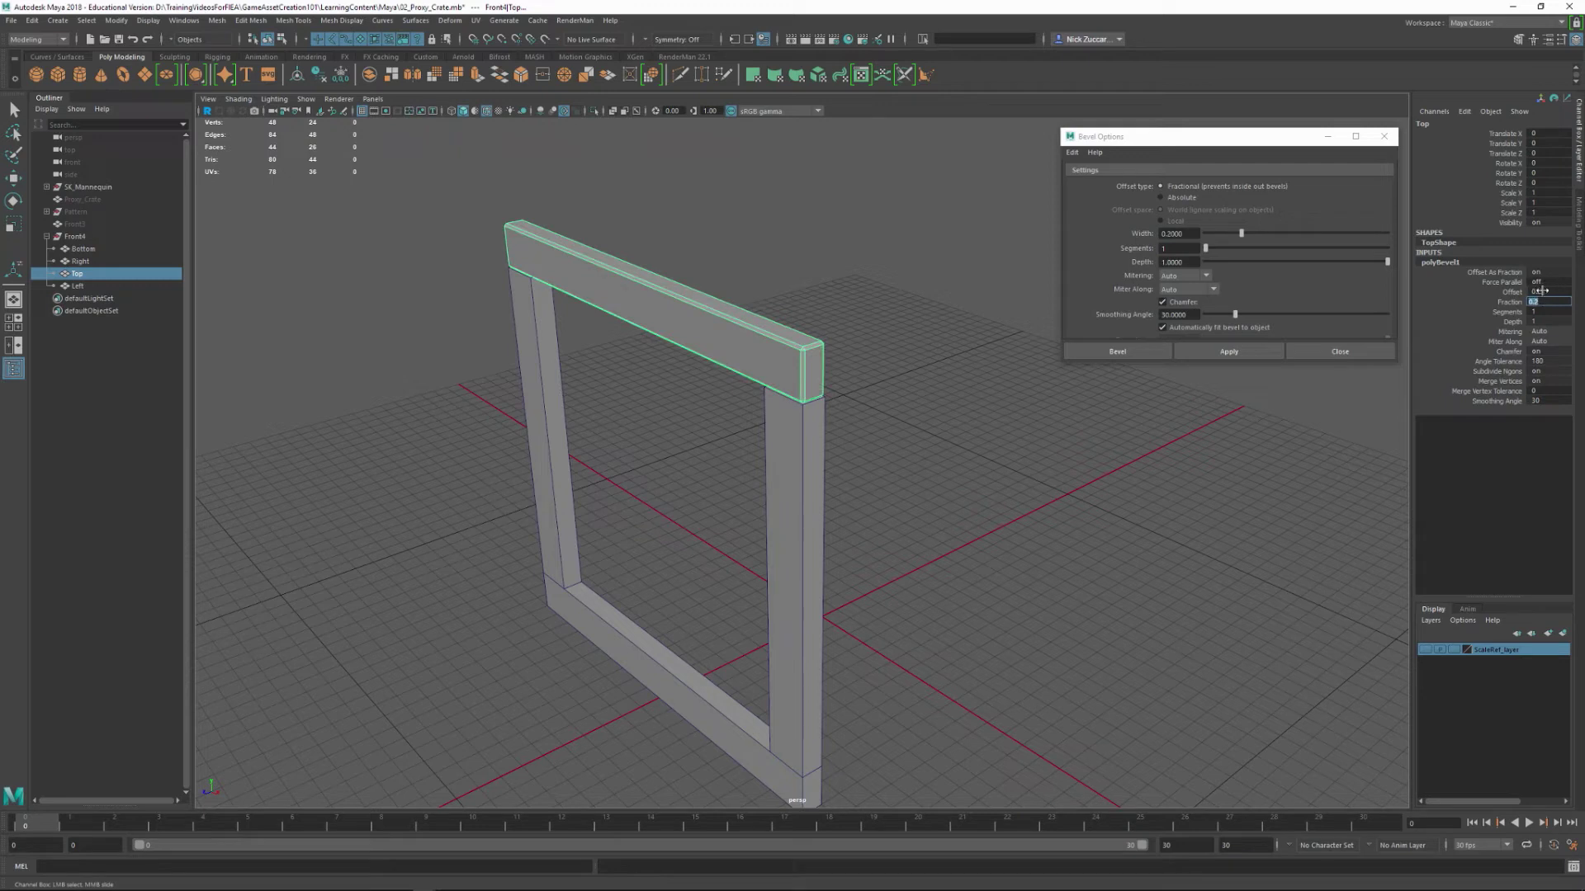
{"action": "double_click", "coordinate": [1542, 292]}
{"action": "left_click_drag", "start_coordinate": [888, 452], "coordinate": [976, 512], "text": "alt"}
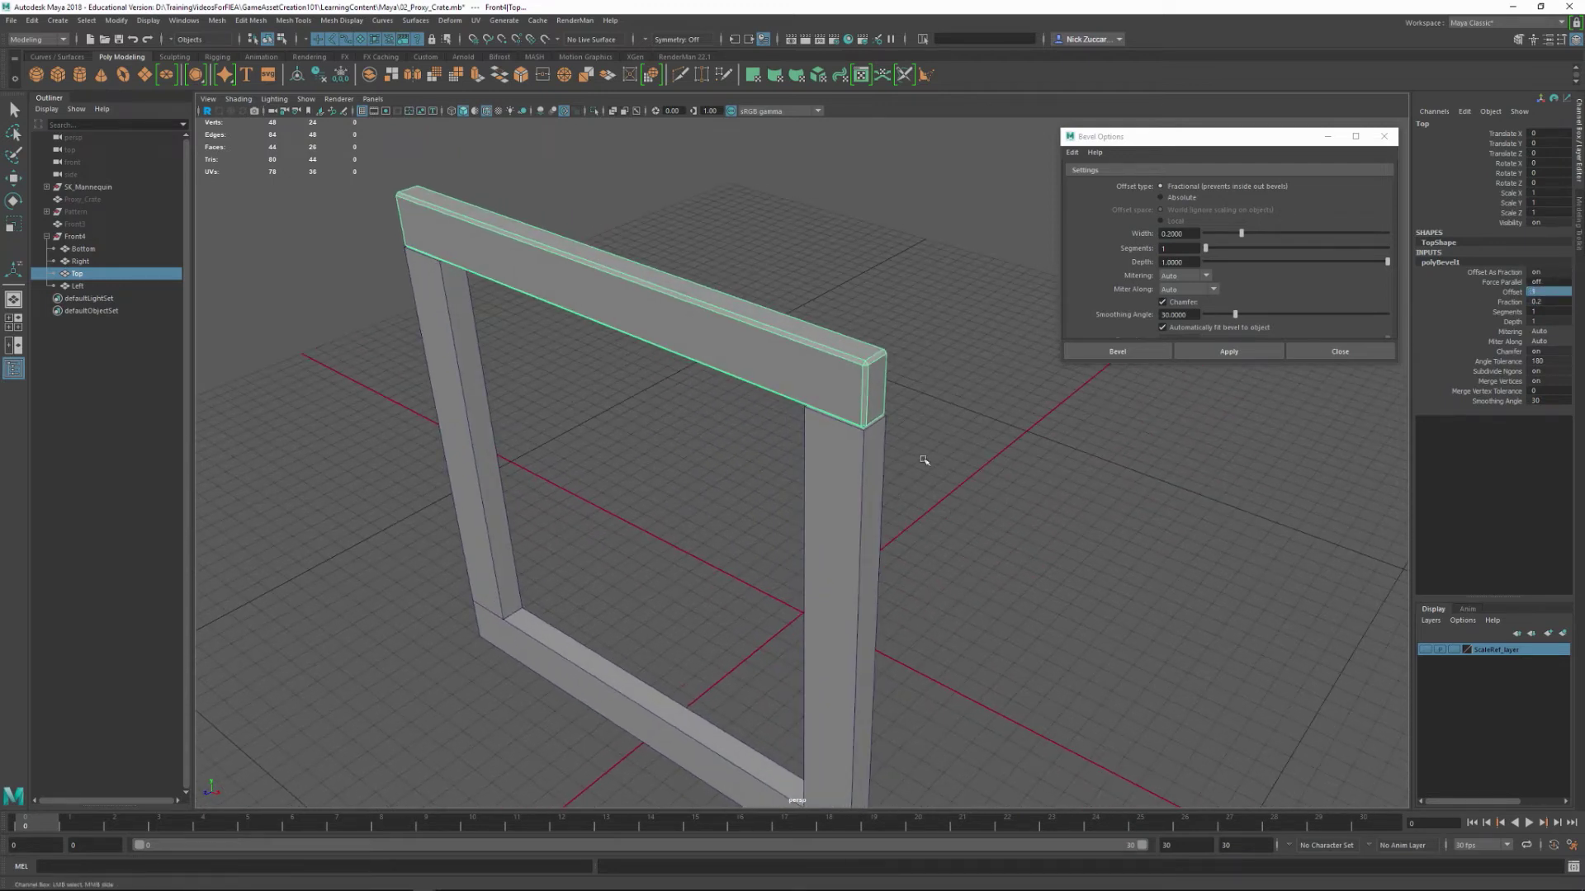
- Select the Left board as an object and bevel its edges with a fraction of 0.2 and one segment
{"action": "key", "text": "q"}
{"action": "left_click", "coordinate": [976, 397]}
{"action": "key", "text": "F8"}
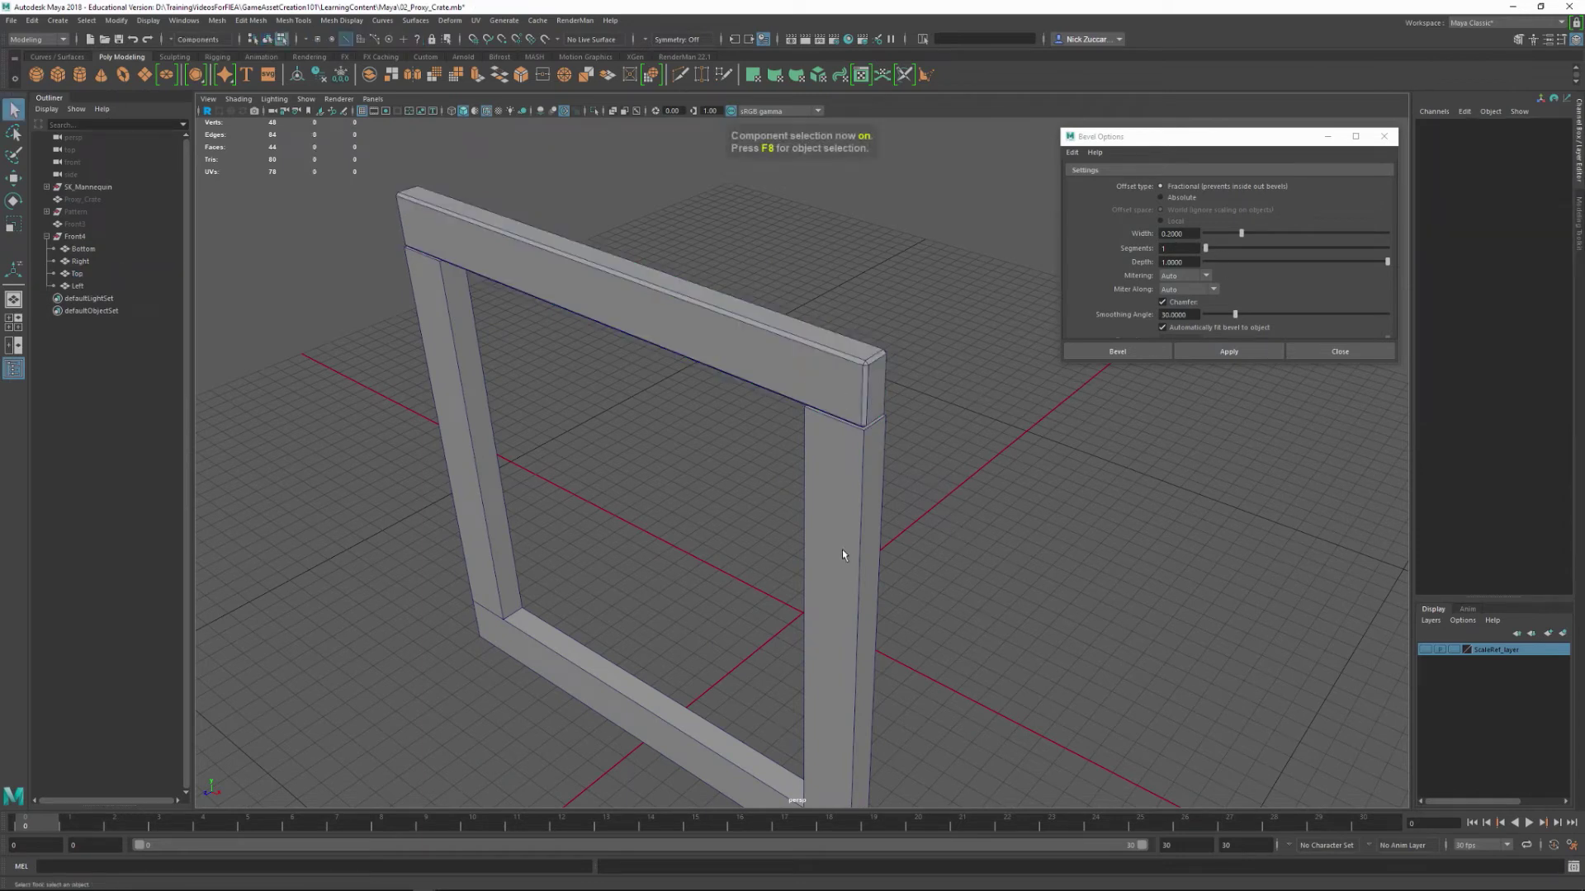
{"action": "left_click", "coordinate": [842, 550]}
{"action": "key", "text": "F8"}
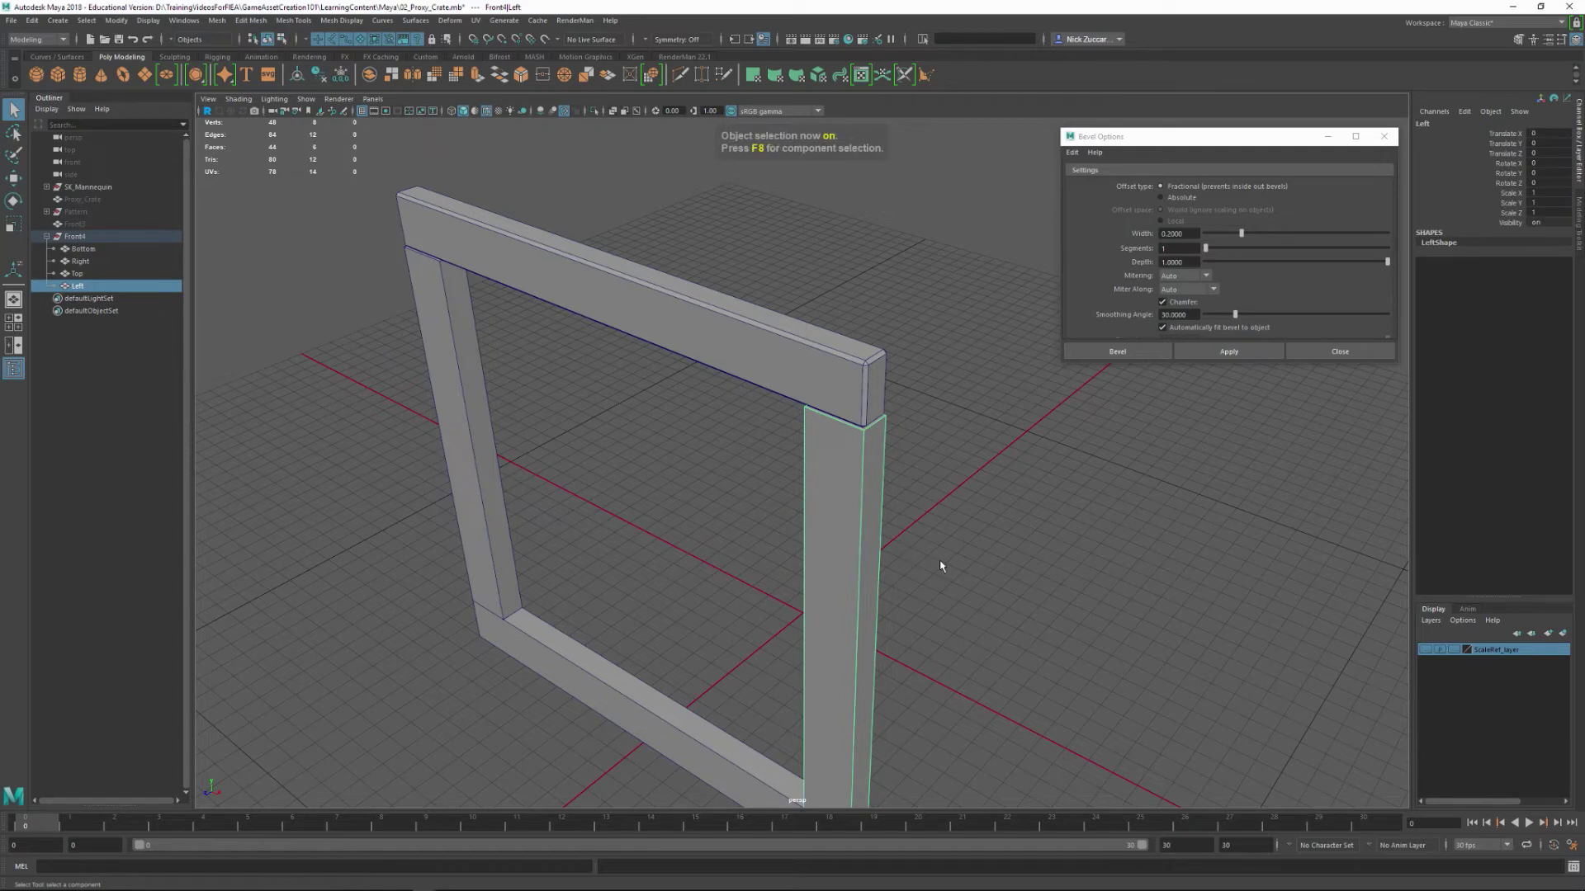
{"action": "left_click_drag", "start_coordinate": [941, 566], "coordinate": [857, 512], "text": "alt"}
{"action": "key", "text": "t"}
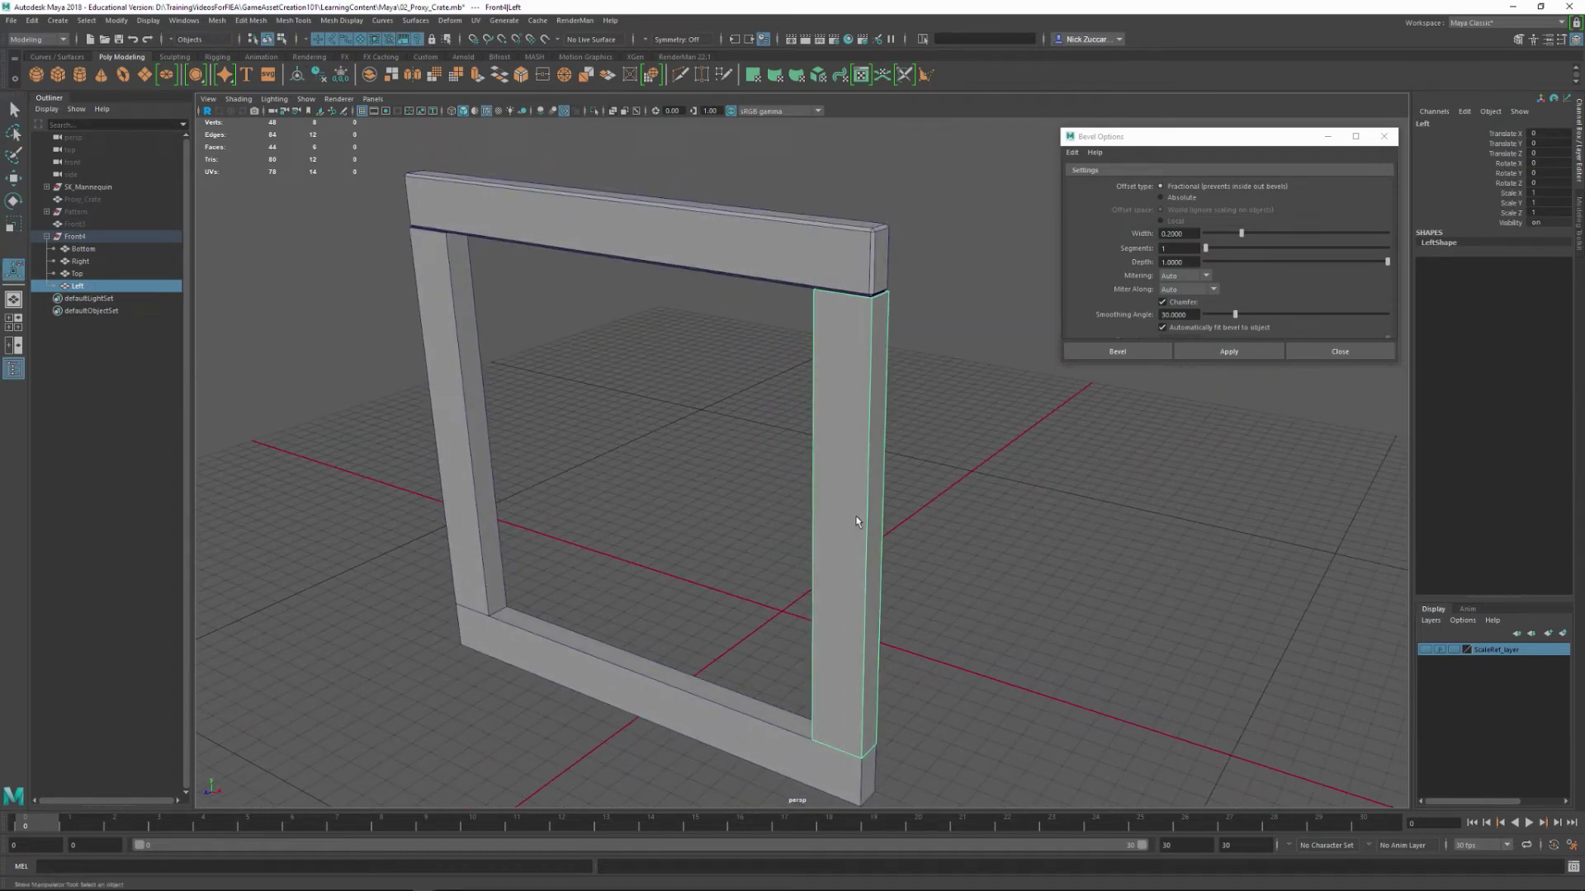
{"action": "key", "text": "ctrl+b"}
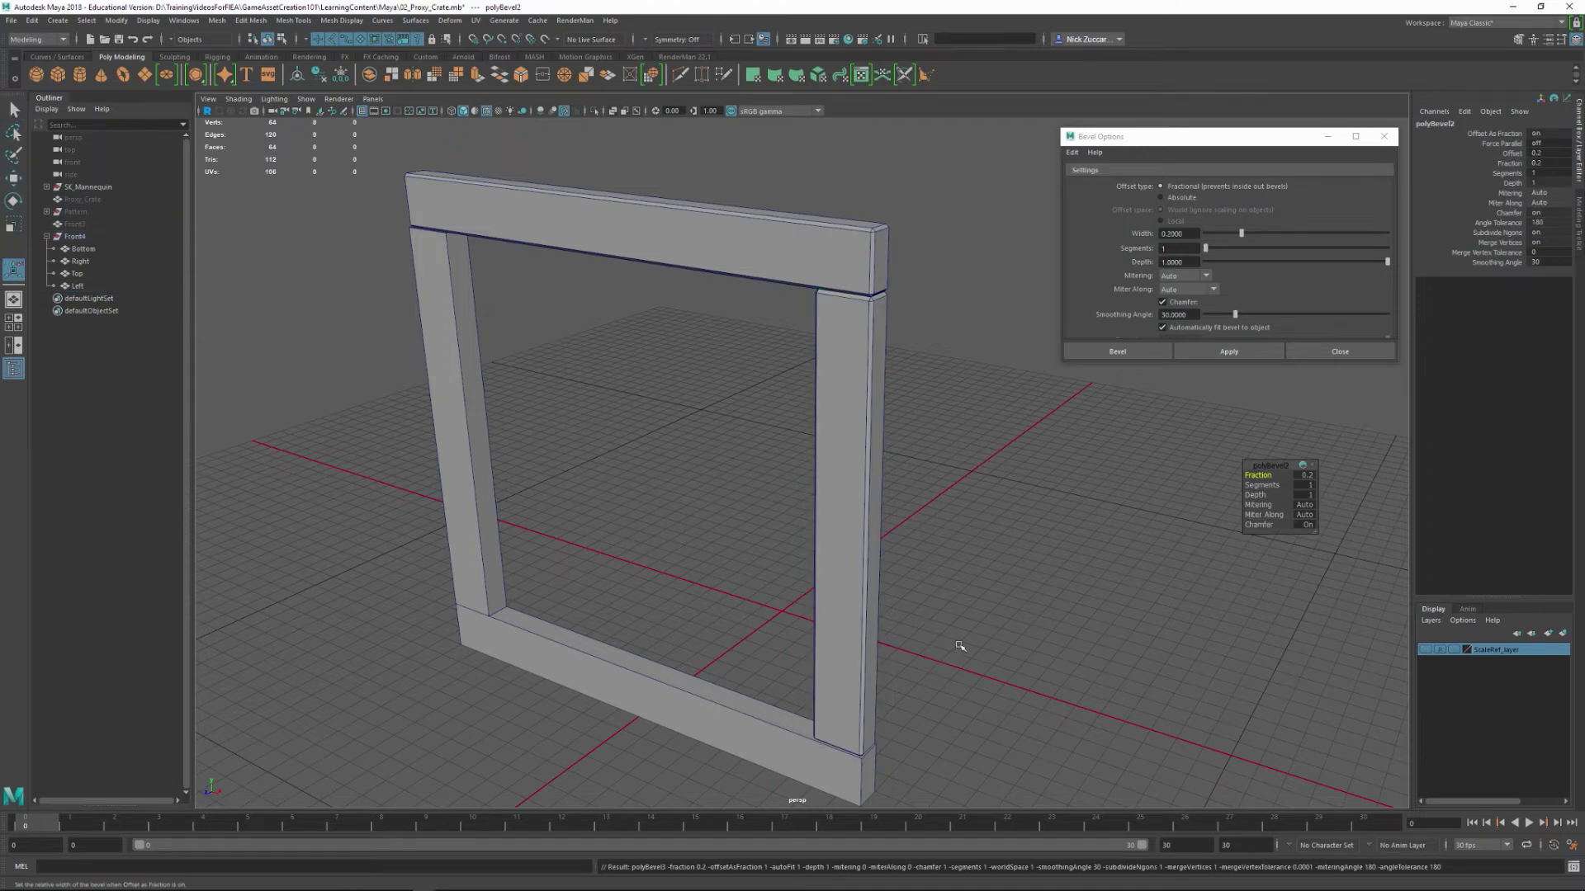
- Bevel the Bottom board's edges with a fraction of 0.2 and one segment
{"action": "left_click_drag", "start_coordinate": [958, 644], "coordinate": [767, 632], "text": "alt"}
{"action": "left_click", "coordinate": [766, 635]}
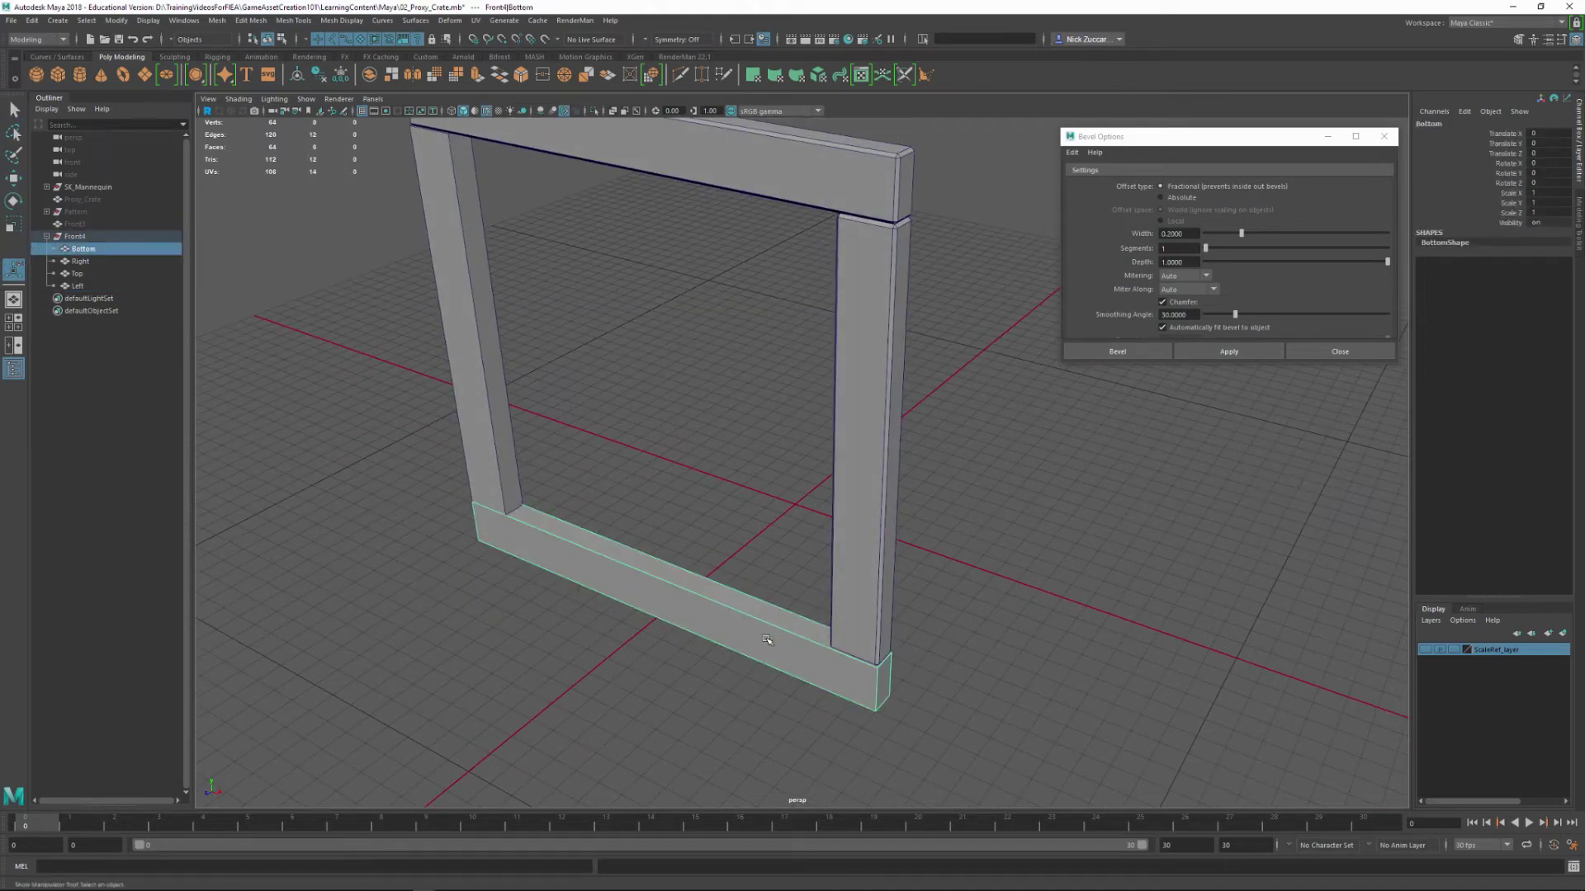
{"action": "key", "text": "ctrl+b"}
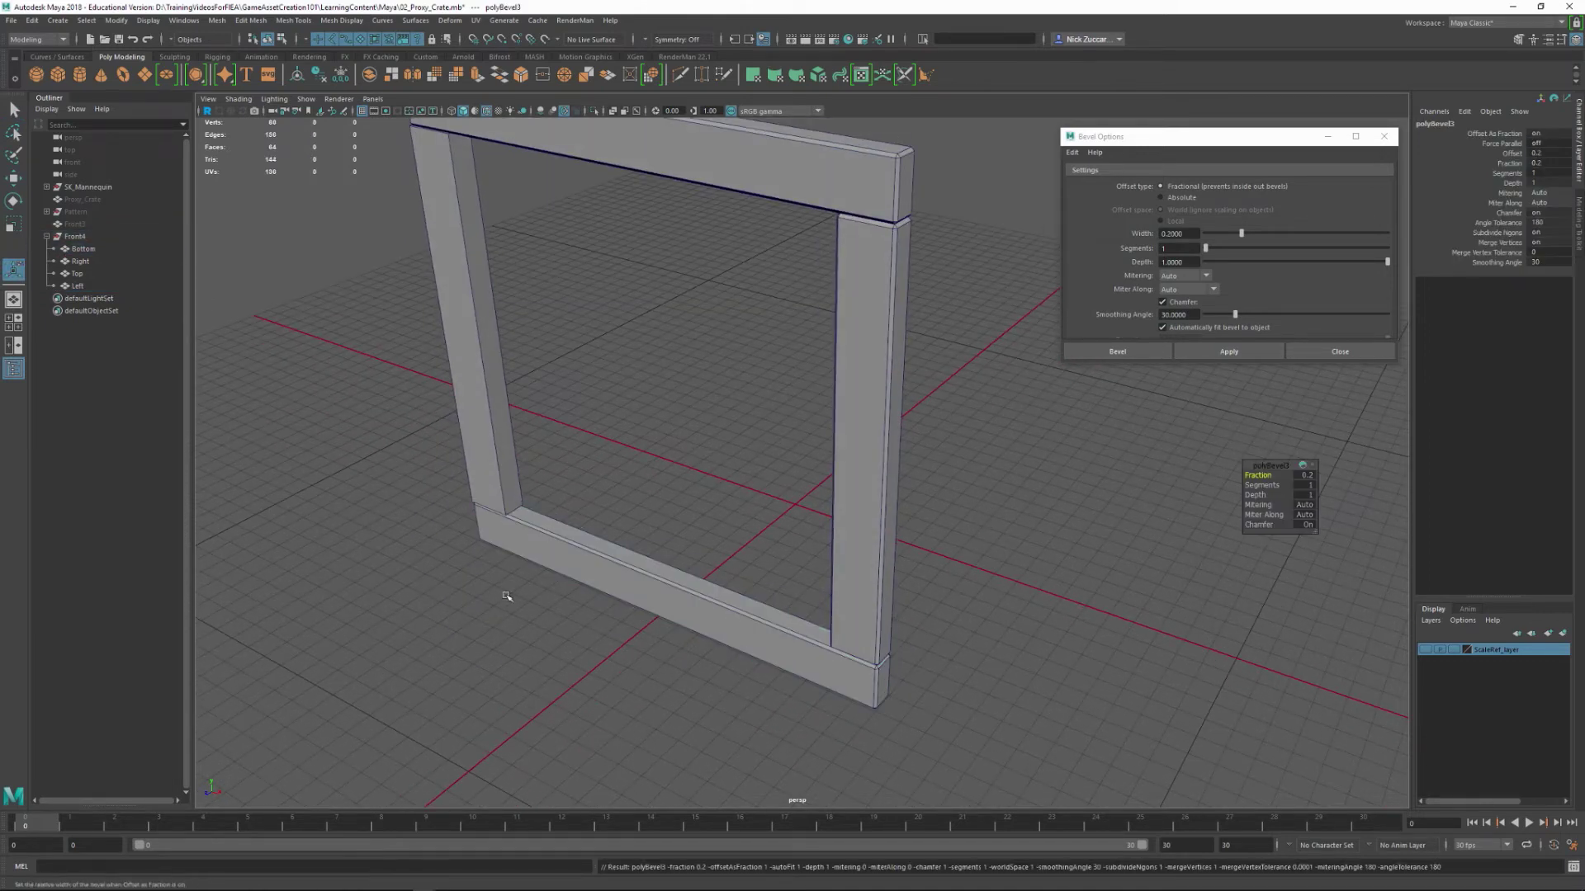
- Try beveling the Right board as a whole object, and undo that bevel
{"action": "left_click", "coordinate": [478, 435]}
{"action": "key", "text": "ctrl+b"}
{"action": "left_click_drag", "start_coordinate": [618, 418], "coordinate": [683, 499], "text": "alt"}
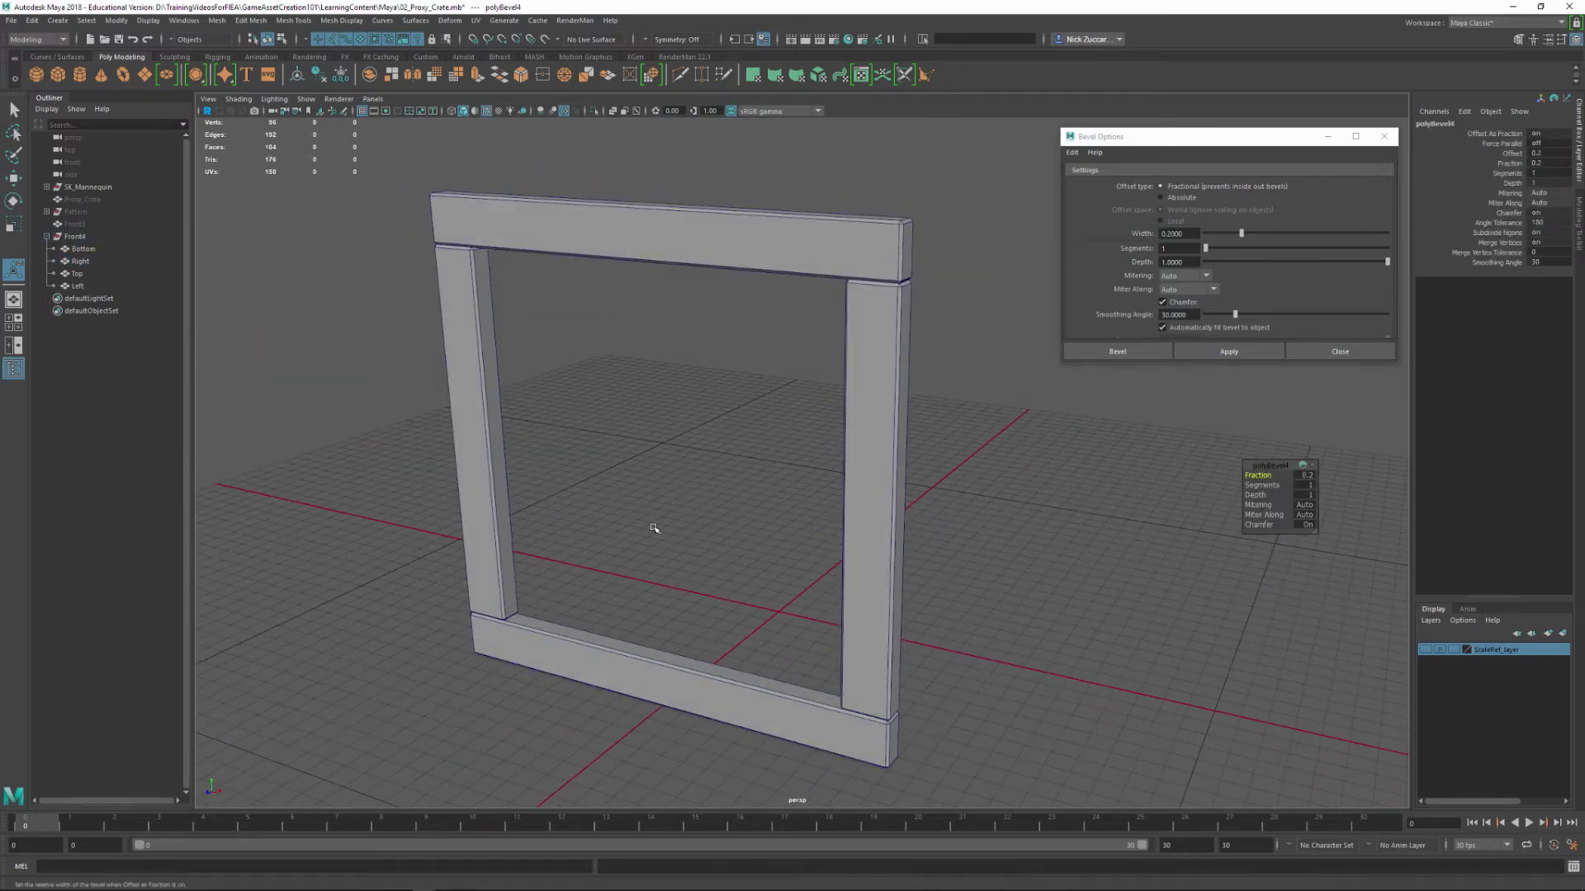
{"action": "key", "text": "ctrl+z"}
- Select all of the Right board's edges and bevel them through the Bevel options with a width of 0.2 and one segment
{"action": "left_click", "coordinate": [602, 464]}
{"action": "left_click", "coordinate": [468, 385]}
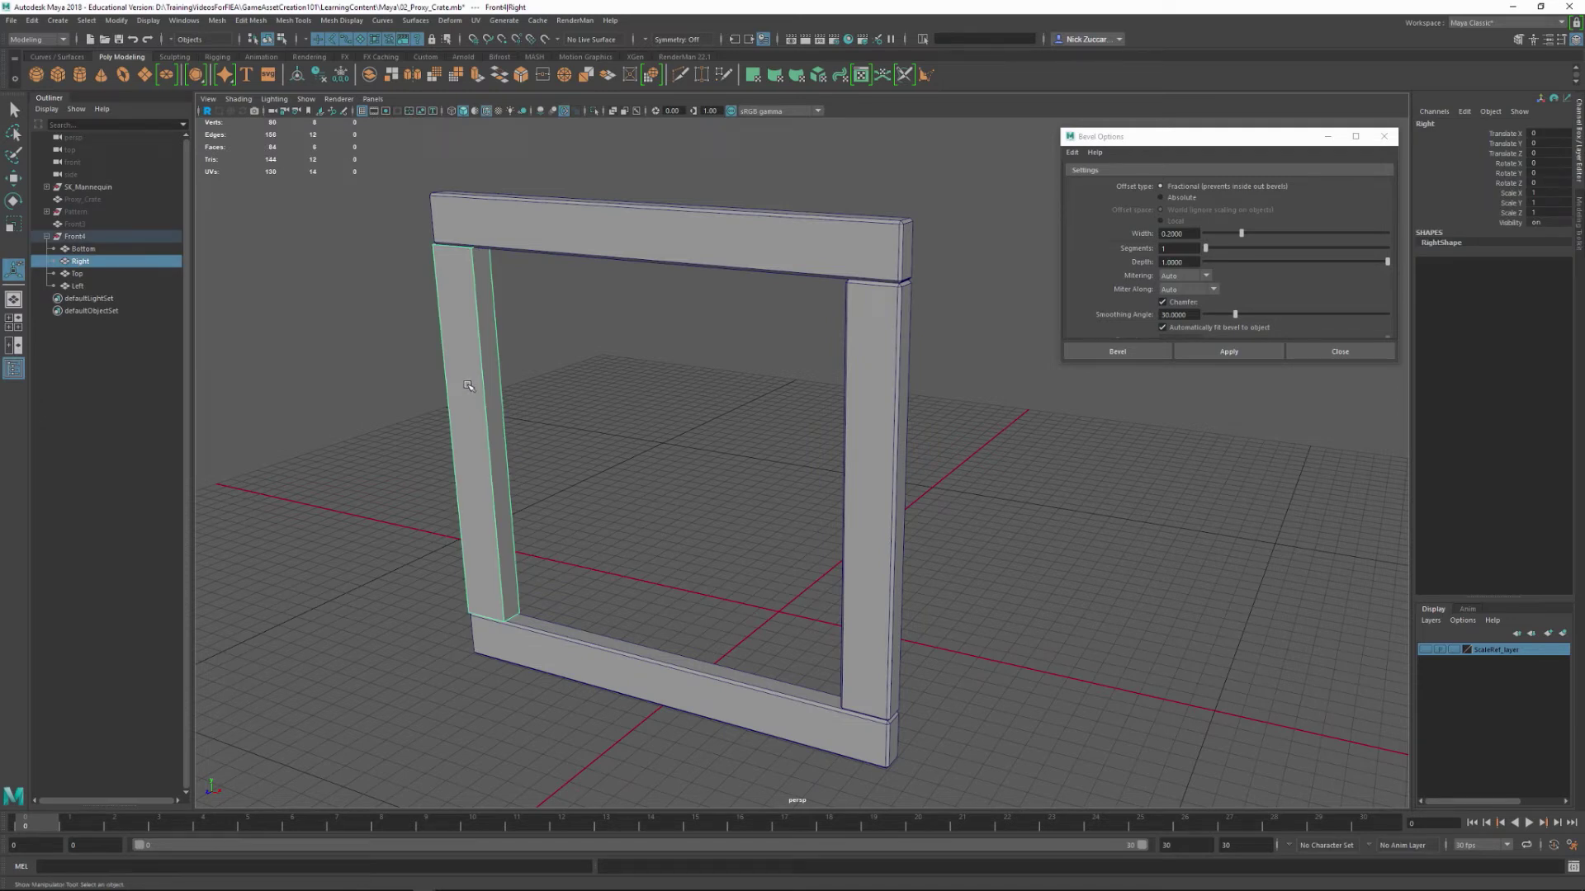
{"action": "right_click_drag", "start_coordinate": [482, 386], "coordinate": [482, 354]}
{"action": "double_click", "coordinate": [513, 529]}
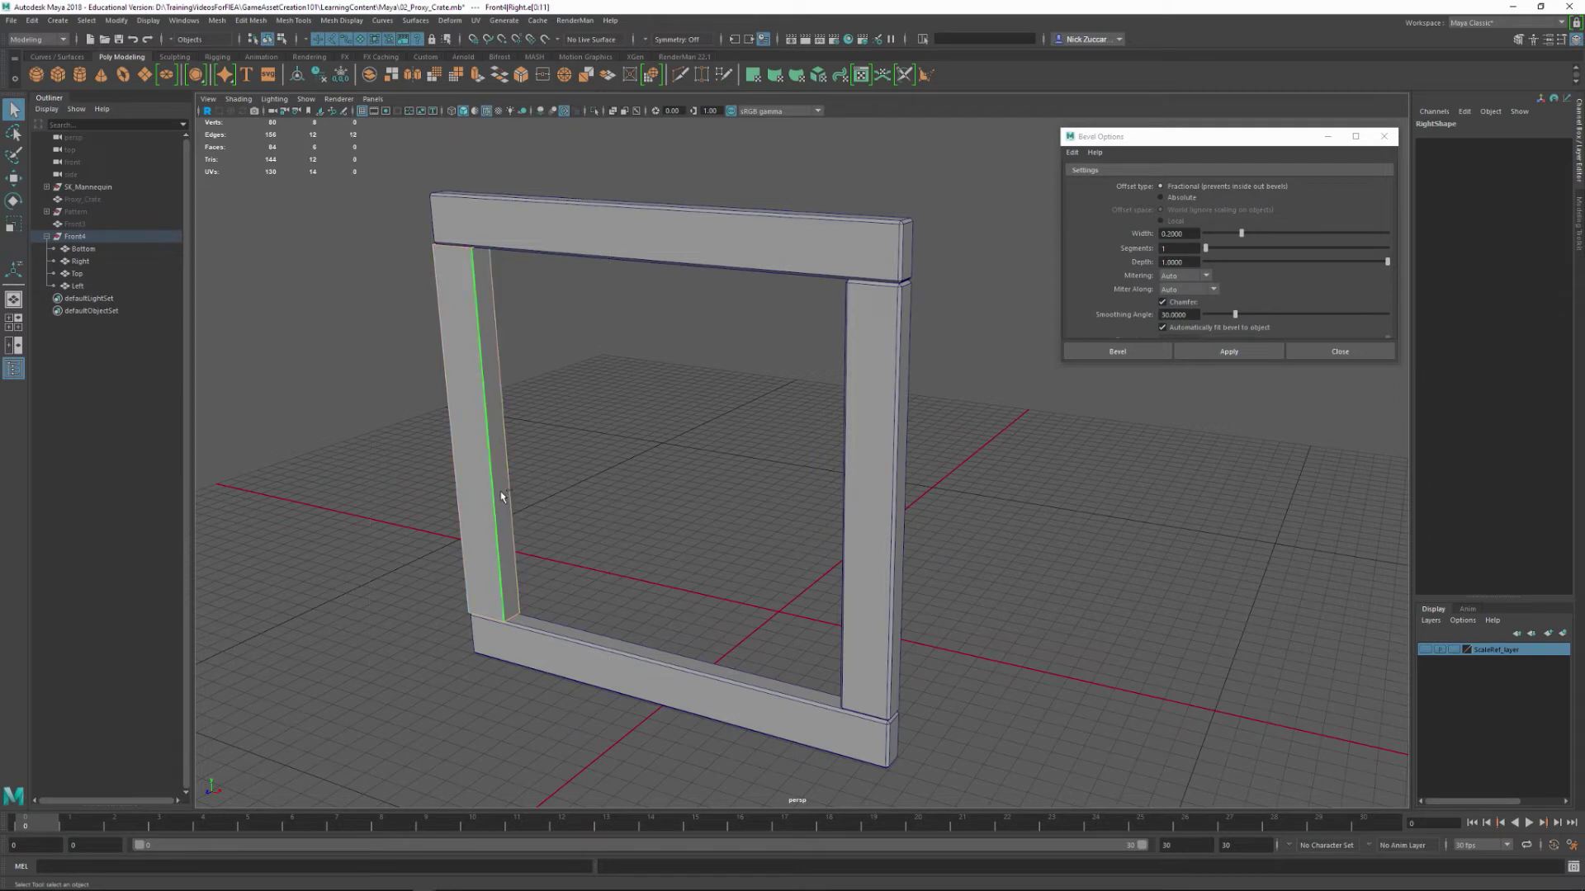
{"action": "right_click_drag", "start_coordinate": [501, 497], "coordinate": [593, 502], "text": "shift"}
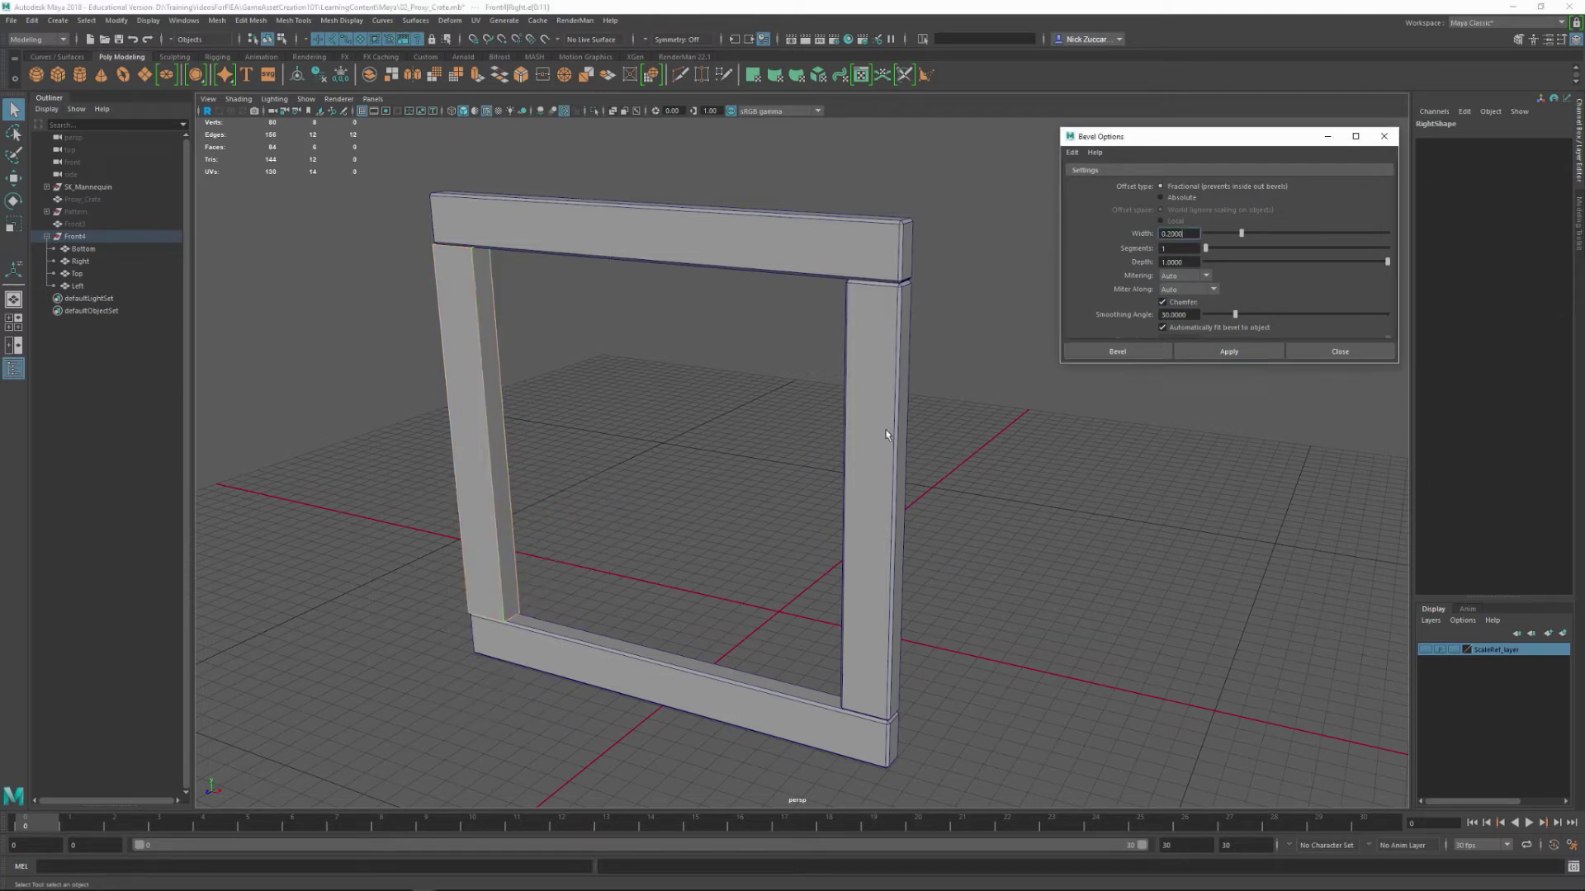
{"action": "left_click", "coordinate": [1246, 353]}
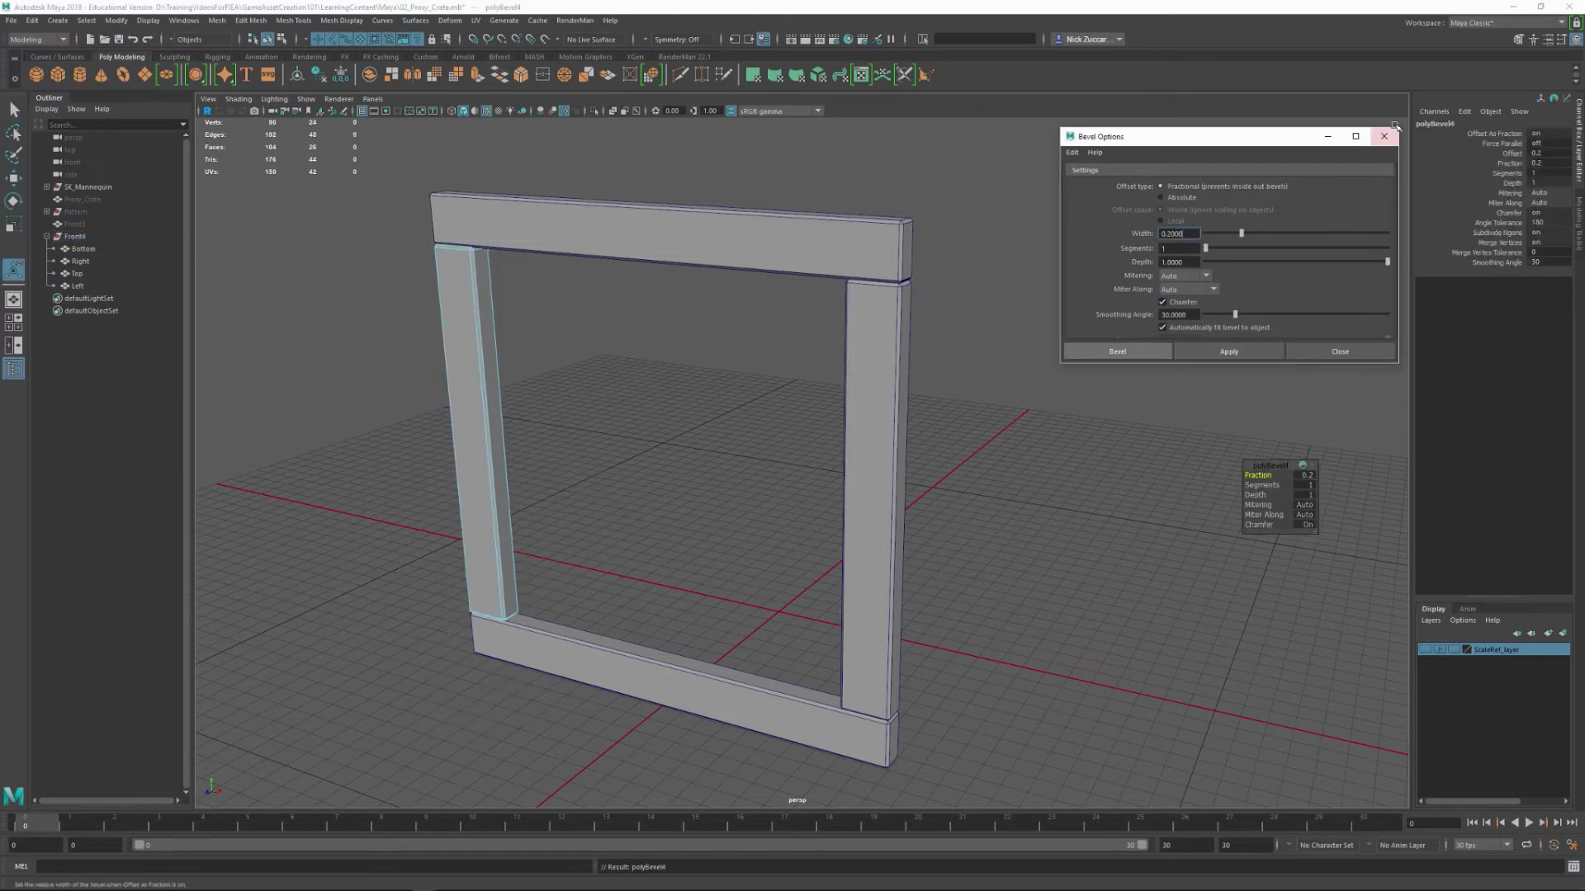
{"action": "left_click", "coordinate": [1384, 137]}
- Return to object selection with nothing selected and look over the beveled frame
{"action": "left_click", "coordinate": [1008, 411]}
{"action": "key", "text": "F10"}
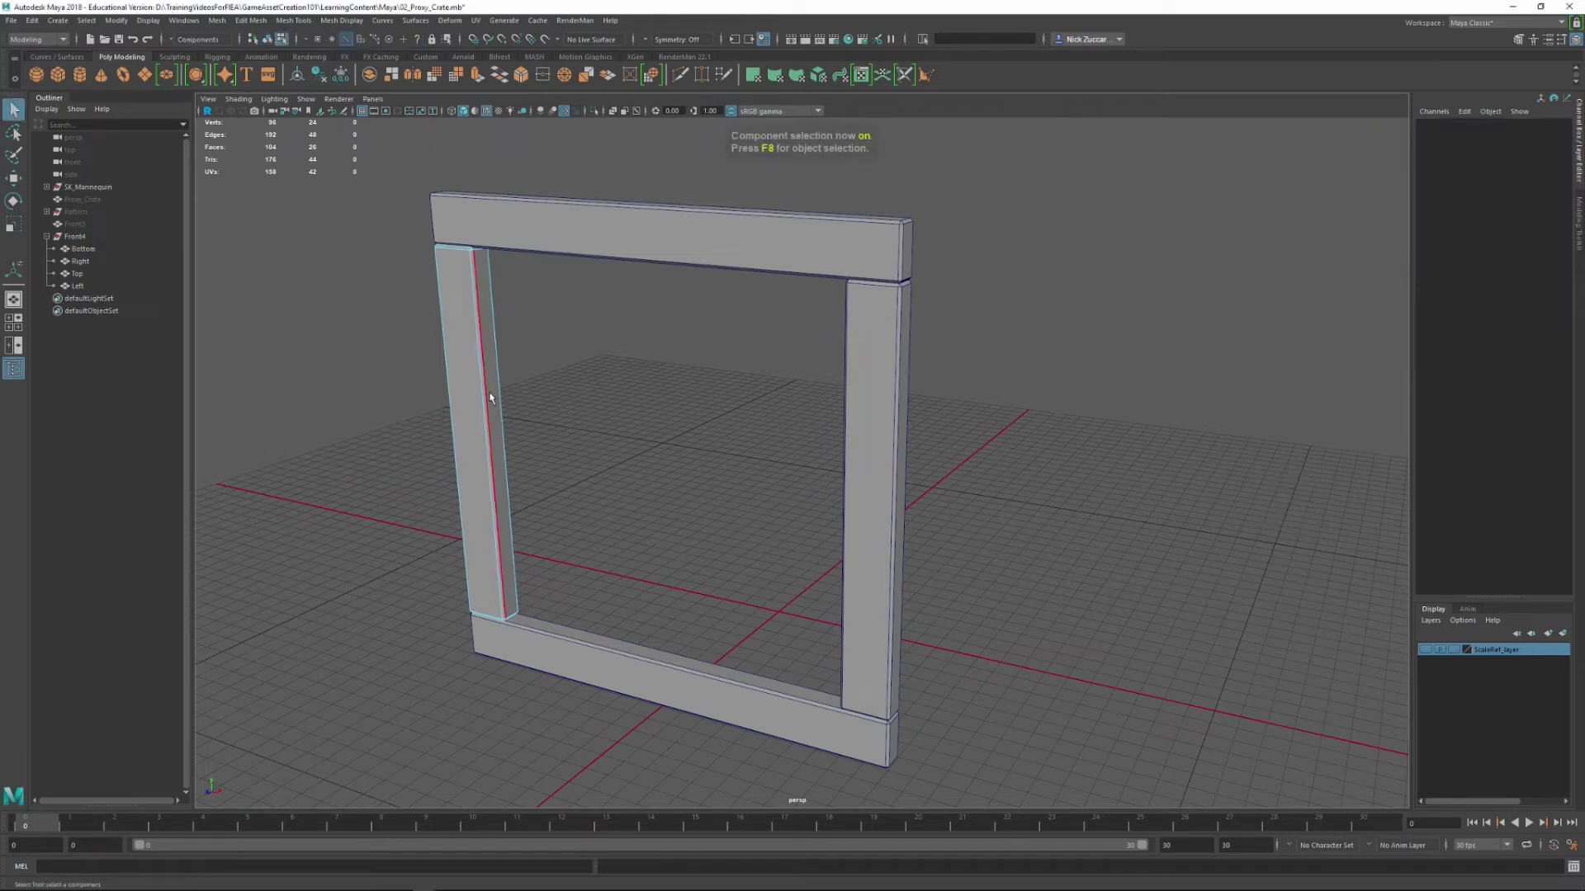
{"action": "key", "text": "F8"}
{"action": "left_click", "coordinate": [720, 395]}
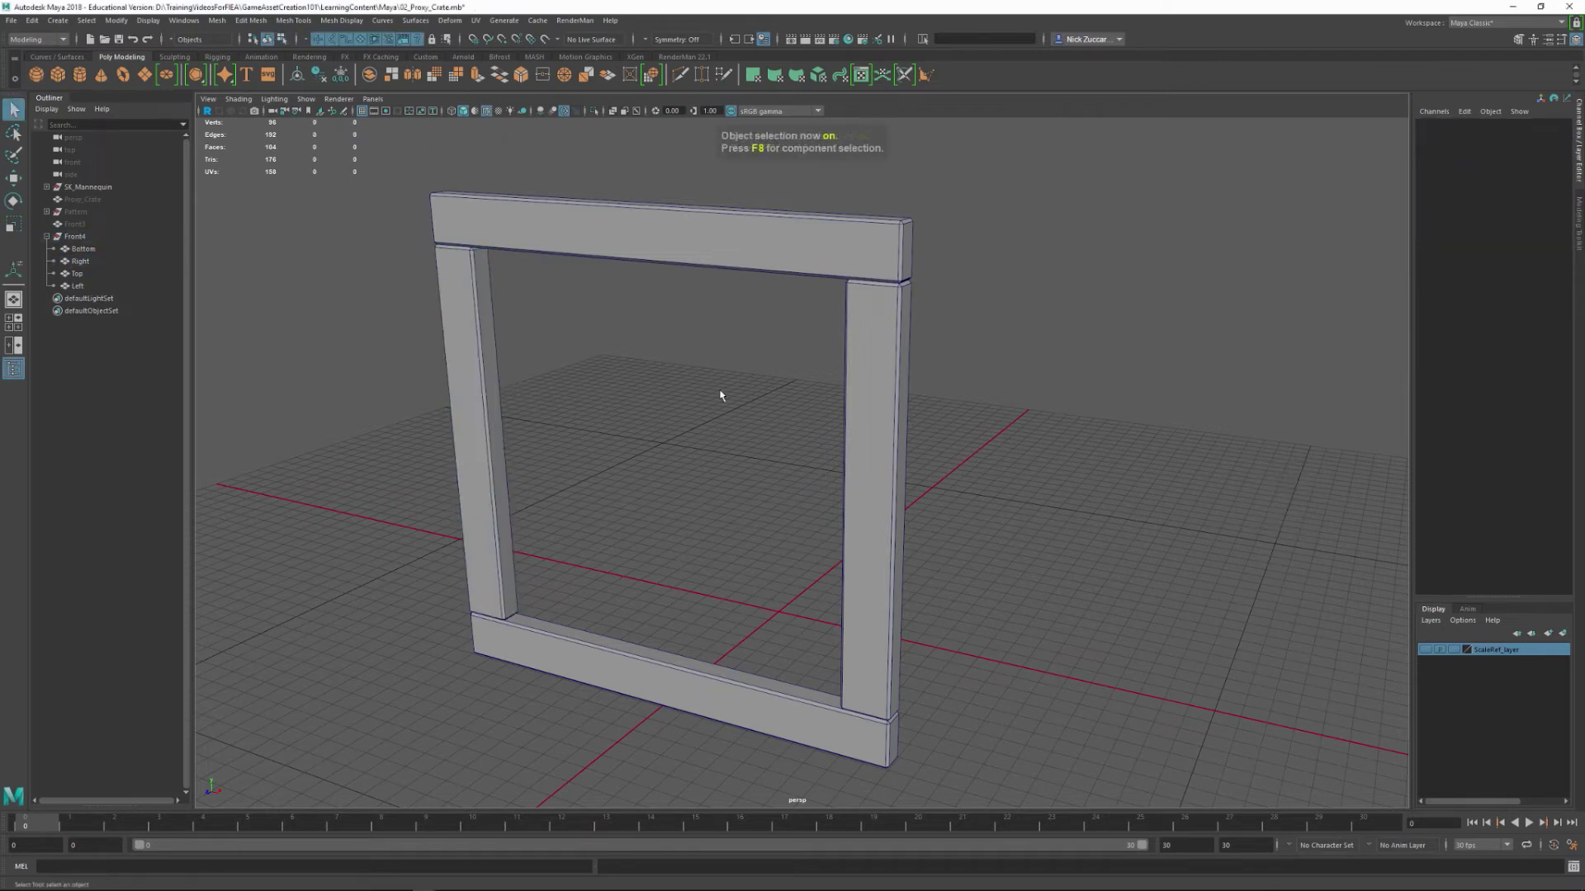
{"action": "left_click_drag", "start_coordinate": [901, 395], "coordinate": [962, 429], "text": "alt"}
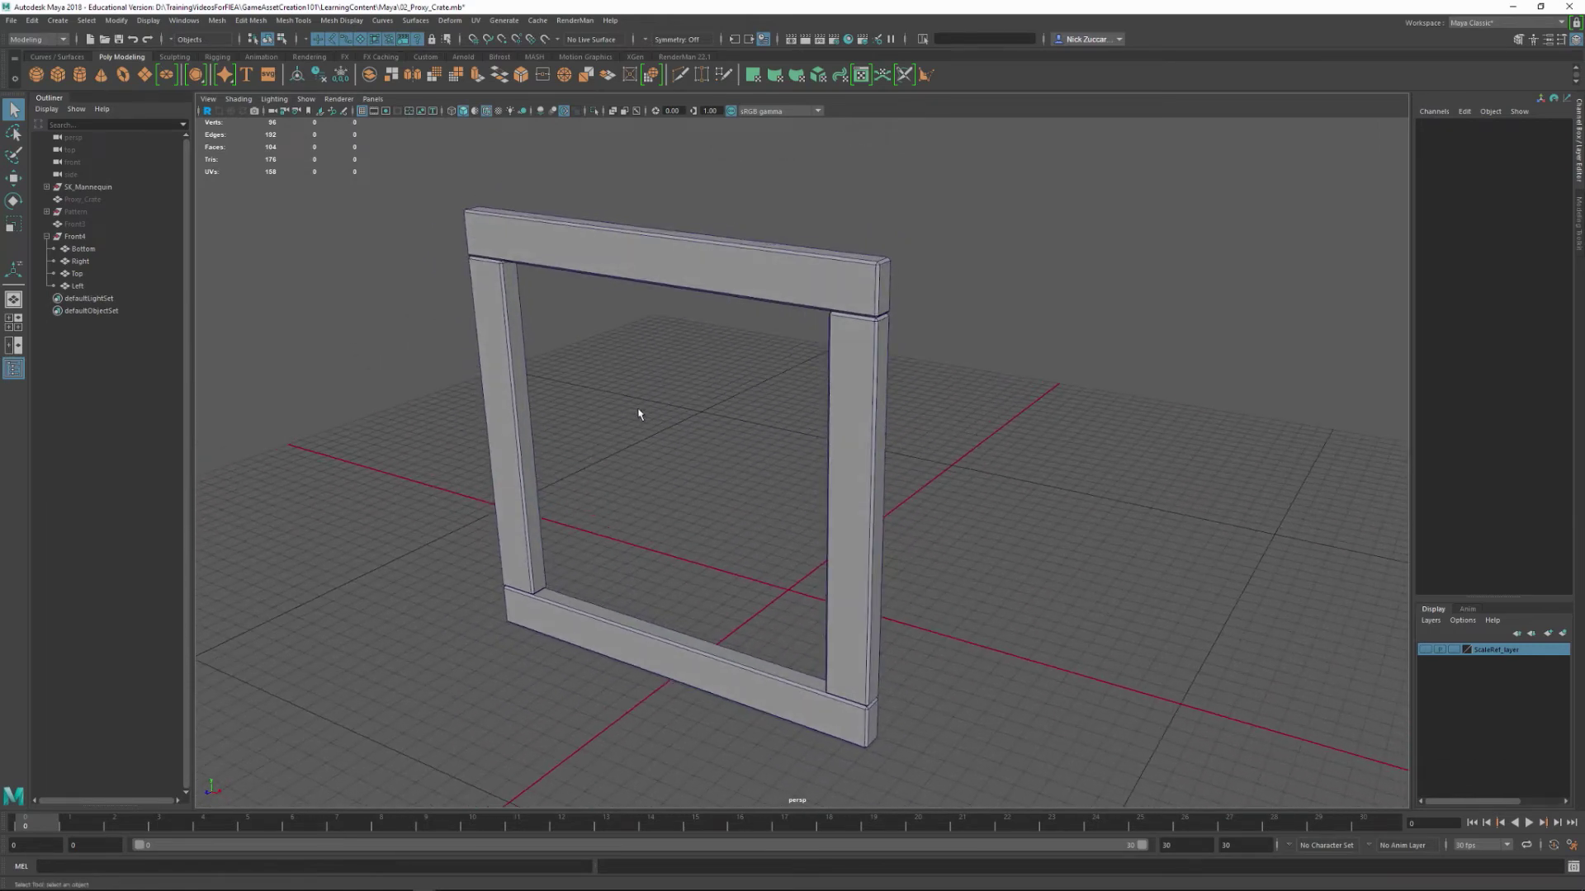
- Select all four front-frame boards and delete their construction history
{"action": "left_click_drag", "start_coordinate": [382, 172], "coordinate": [1022, 777]}
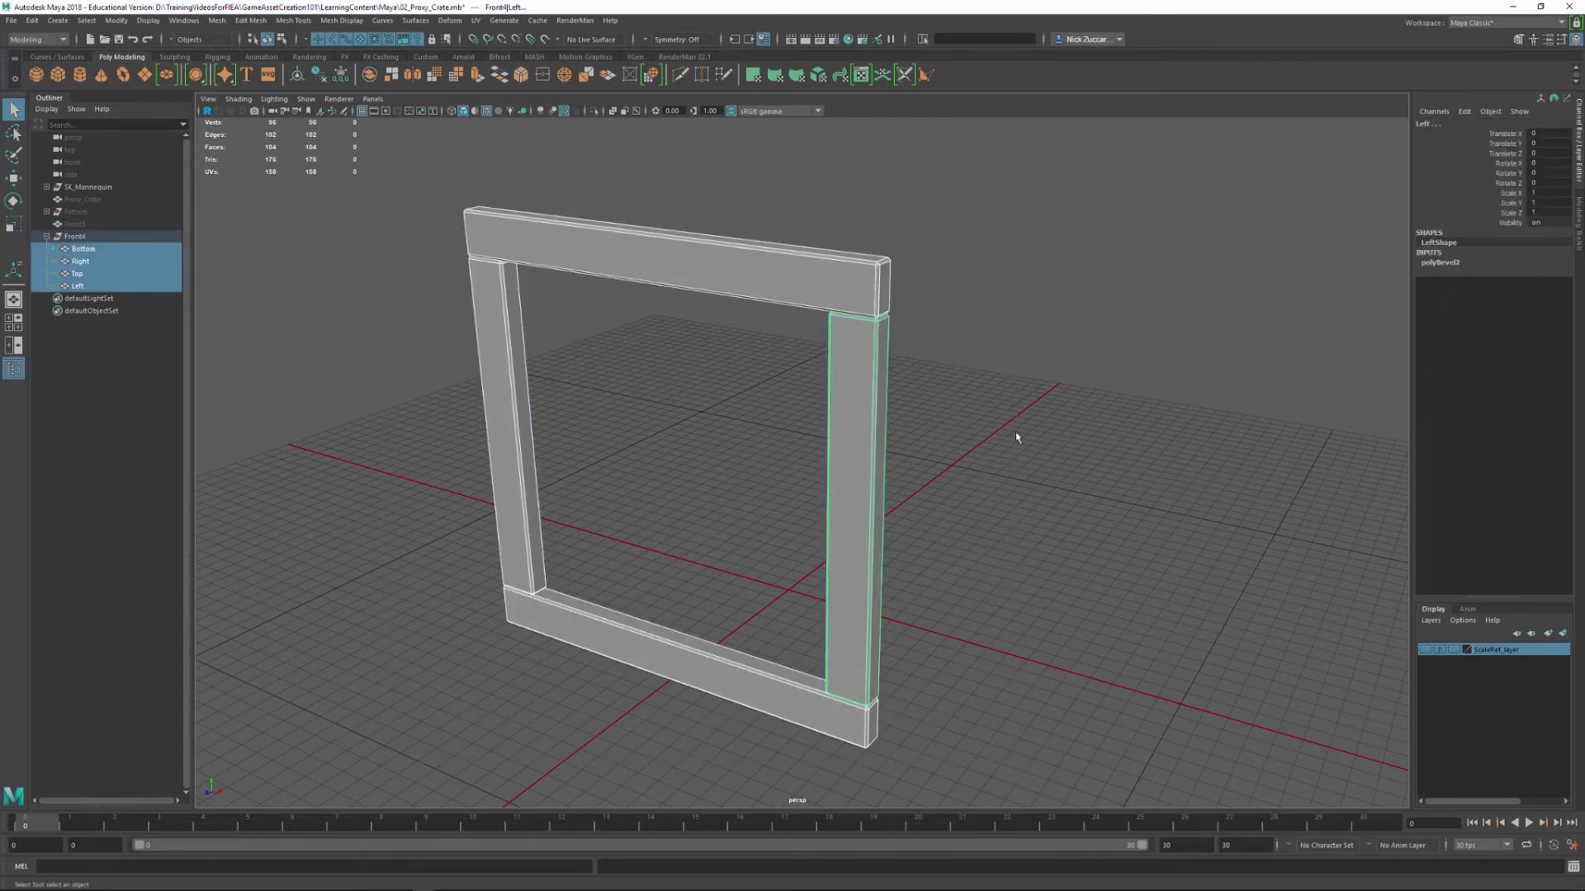
{"action": "left_click", "coordinate": [746, 586]}
{"action": "left_click_drag", "start_coordinate": [410, 177], "coordinate": [1032, 747]}
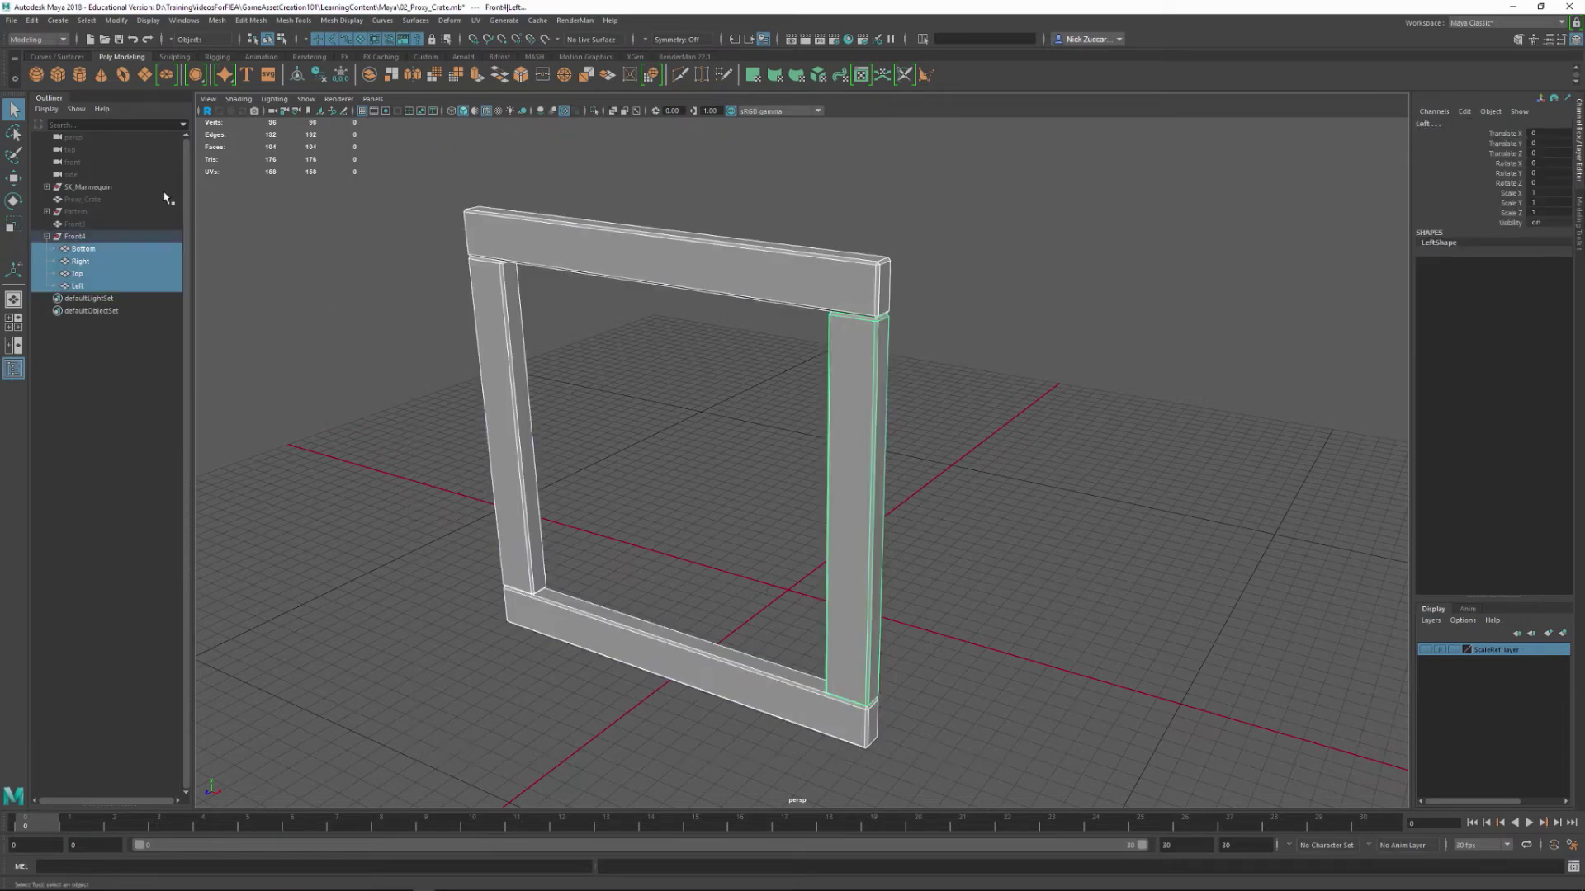
{"action": "left_click", "coordinate": [30, 21]}
{"action": "mouse_move", "coordinate": [97, 166]}
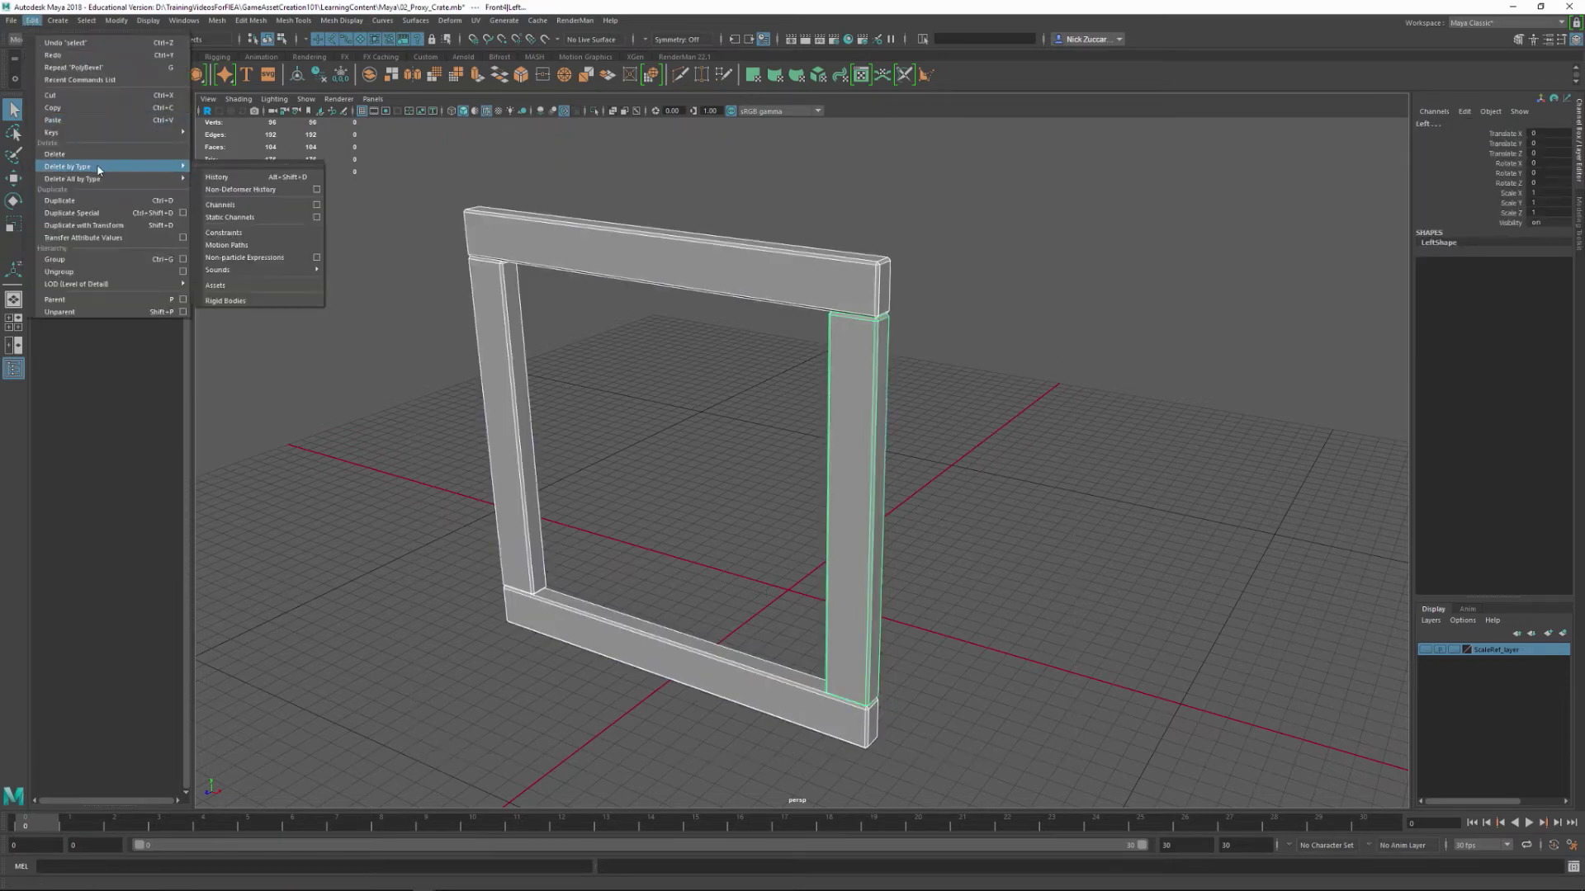
{"action": "left_click", "coordinate": [284, 178]}
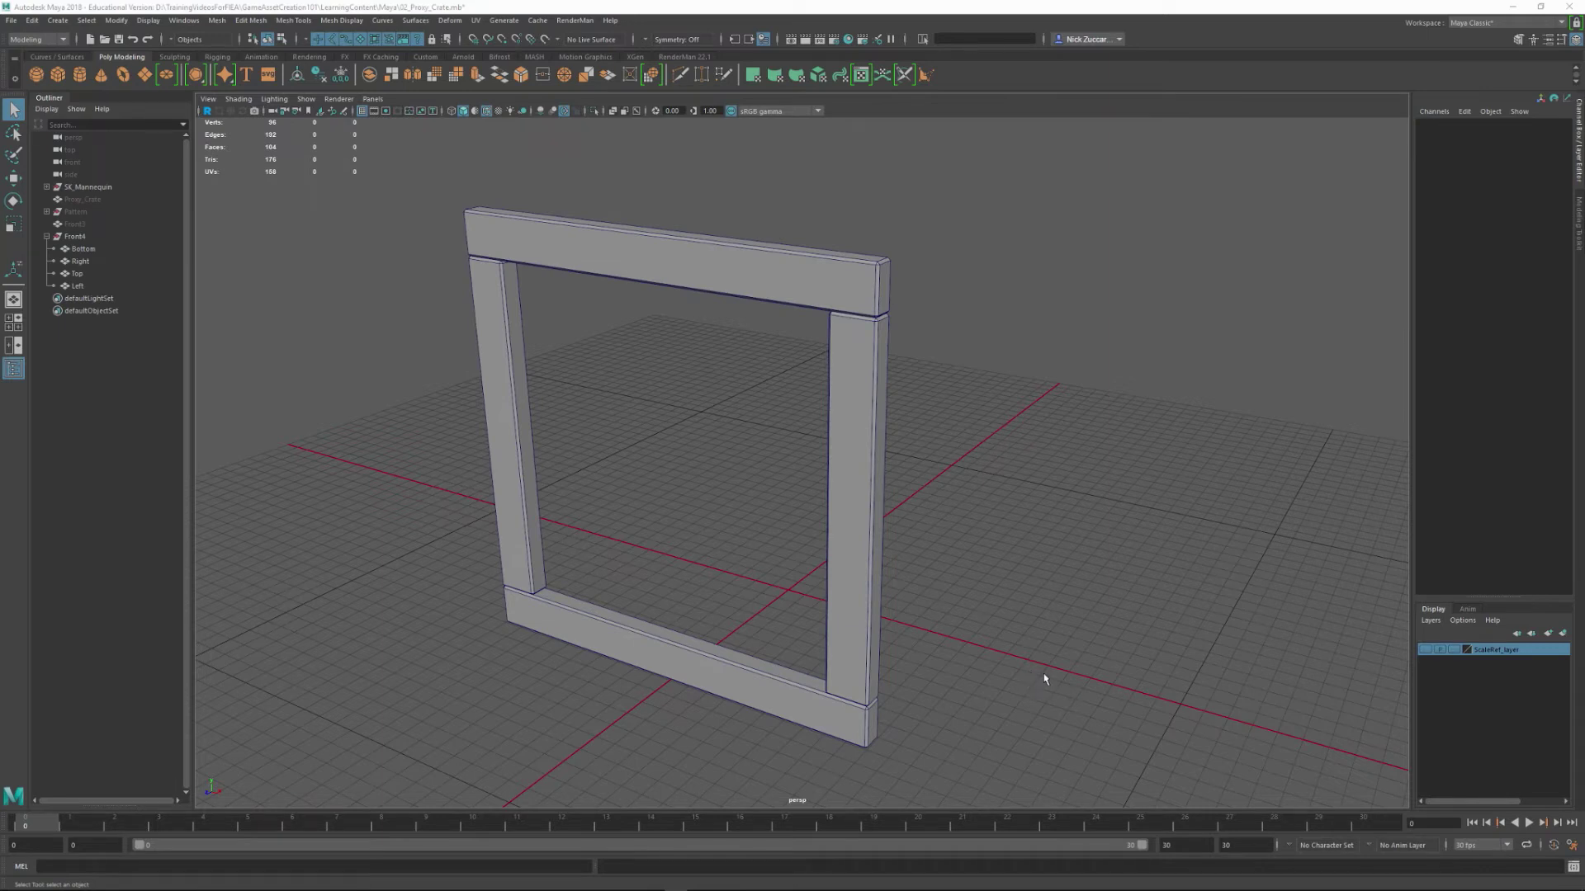
- Duplicate the Left board and unparent the copy from the front-frame group
{"action": "left_click", "coordinate": [853, 549]}
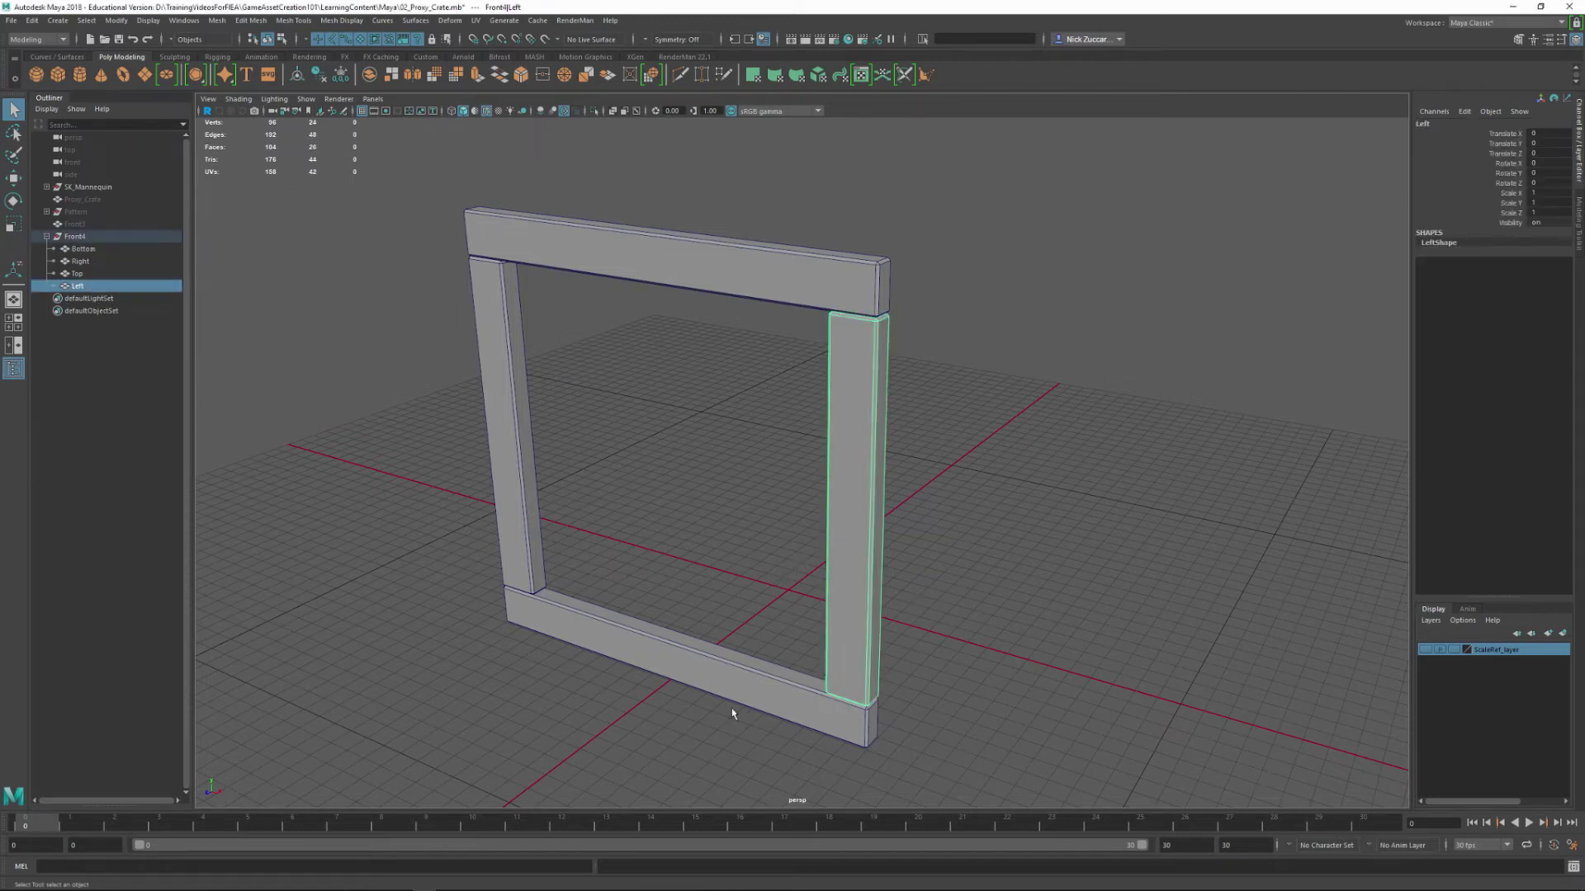
{"action": "key", "text": "ctrl+d"}
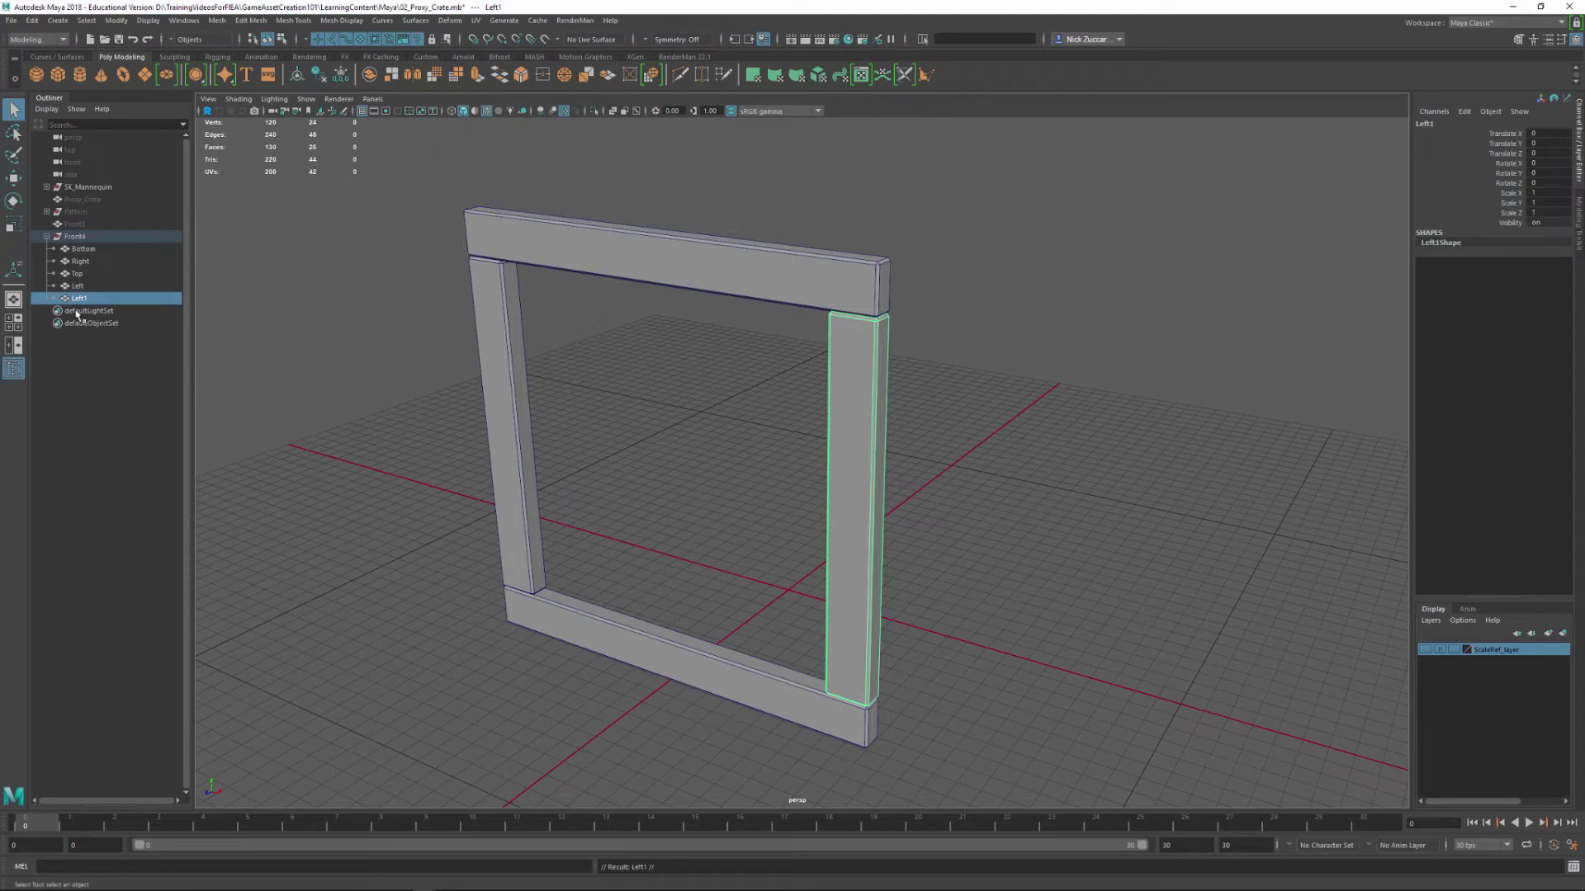
{"action": "key", "text": "shift+p"}
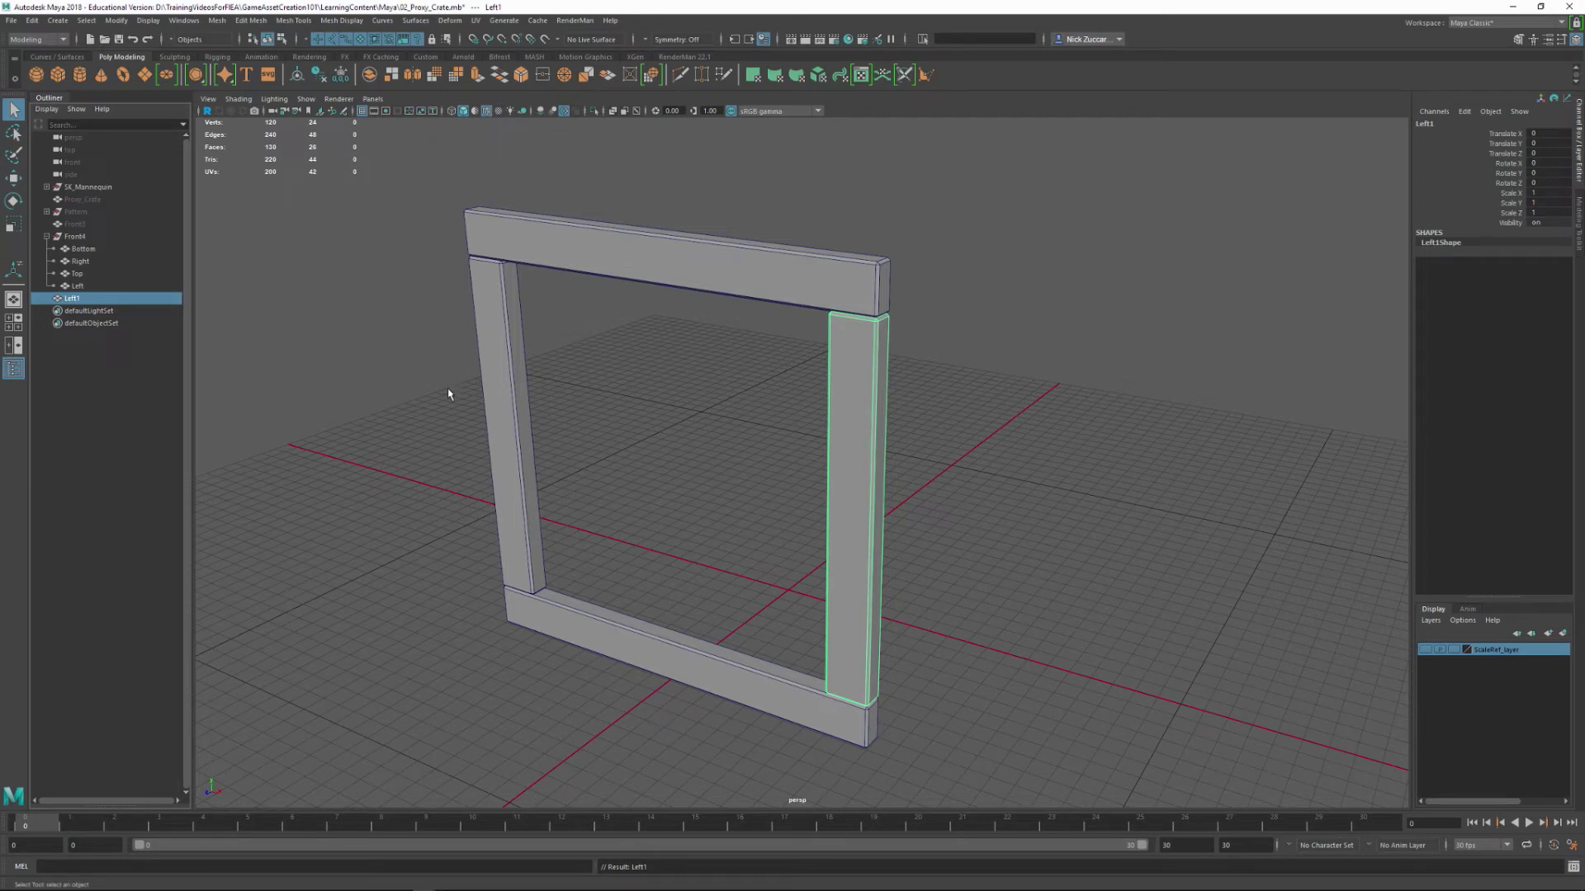
- Center the copied board's pivot and move the board behind the frame with grid snapping, to a Translate Z of -7.5
{"action": "key", "text": "w"}
{"action": "left_click_drag", "start_coordinate": [843, 516], "coordinate": [602, 454], "text": "alt"}
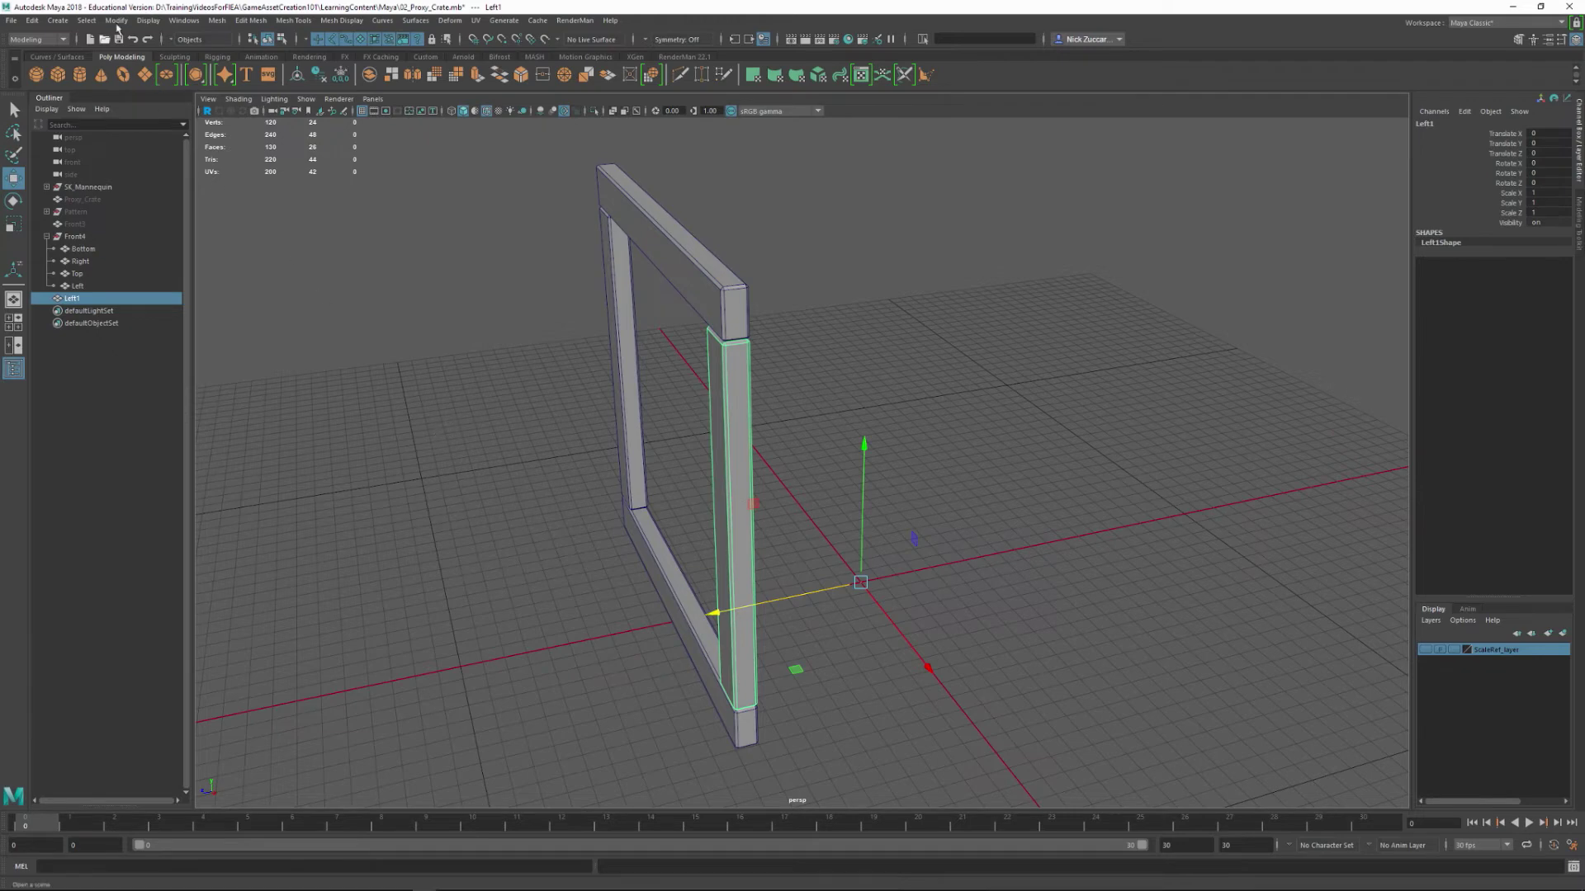
{"action": "left_click", "coordinate": [116, 20]}
{"action": "left_click", "coordinate": [148, 114]}
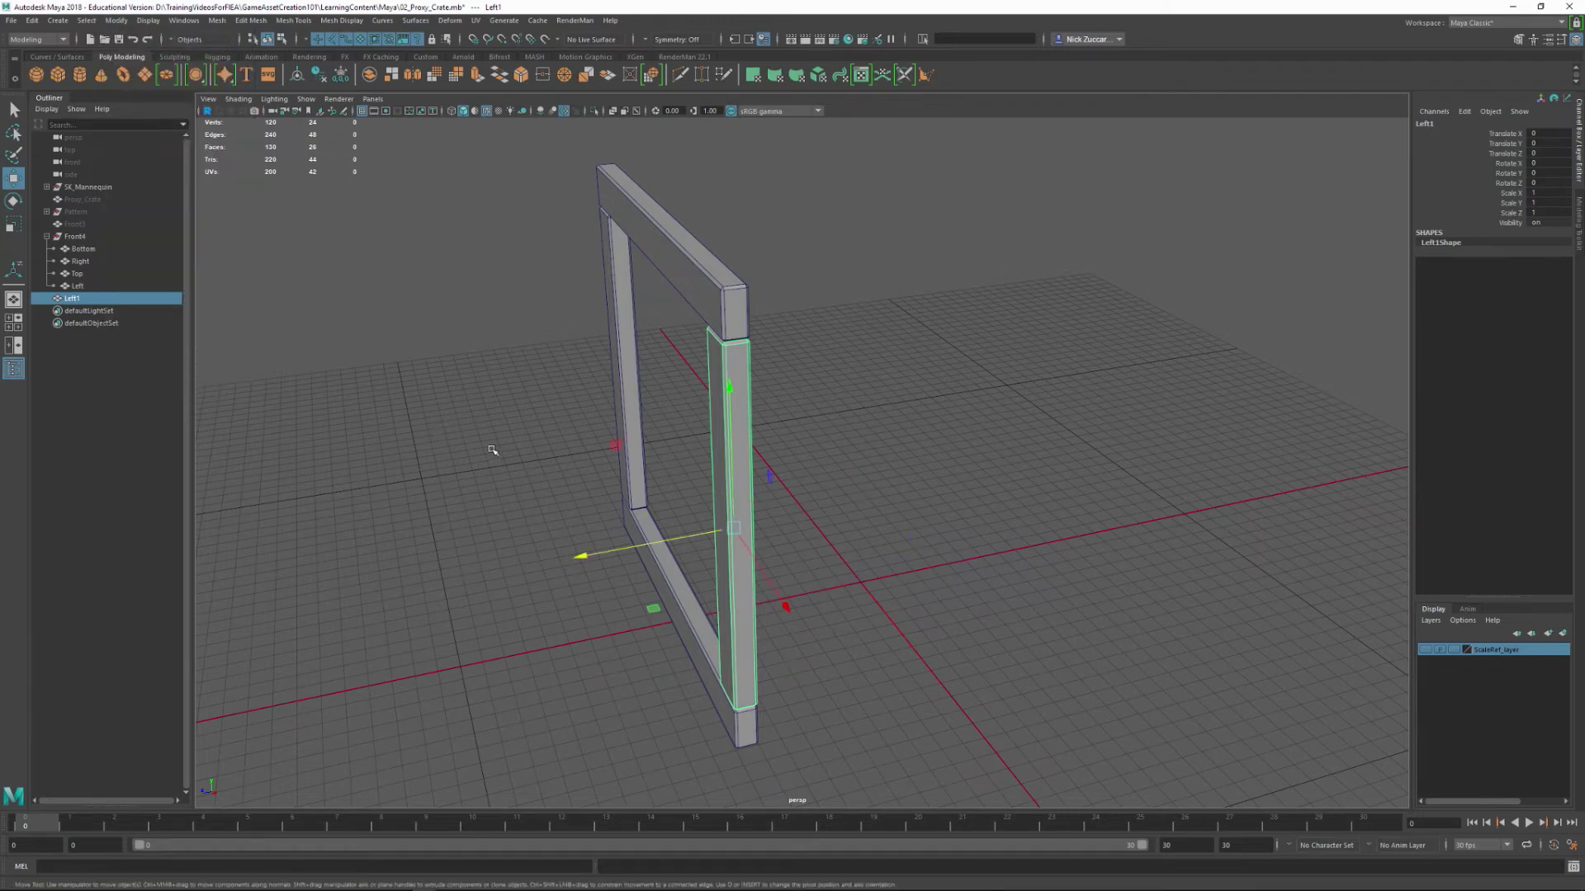
{"action": "left_click_drag", "start_coordinate": [733, 555], "coordinate": [778, 517], "text": "alt"}
{"action": "key", "text": "x"}
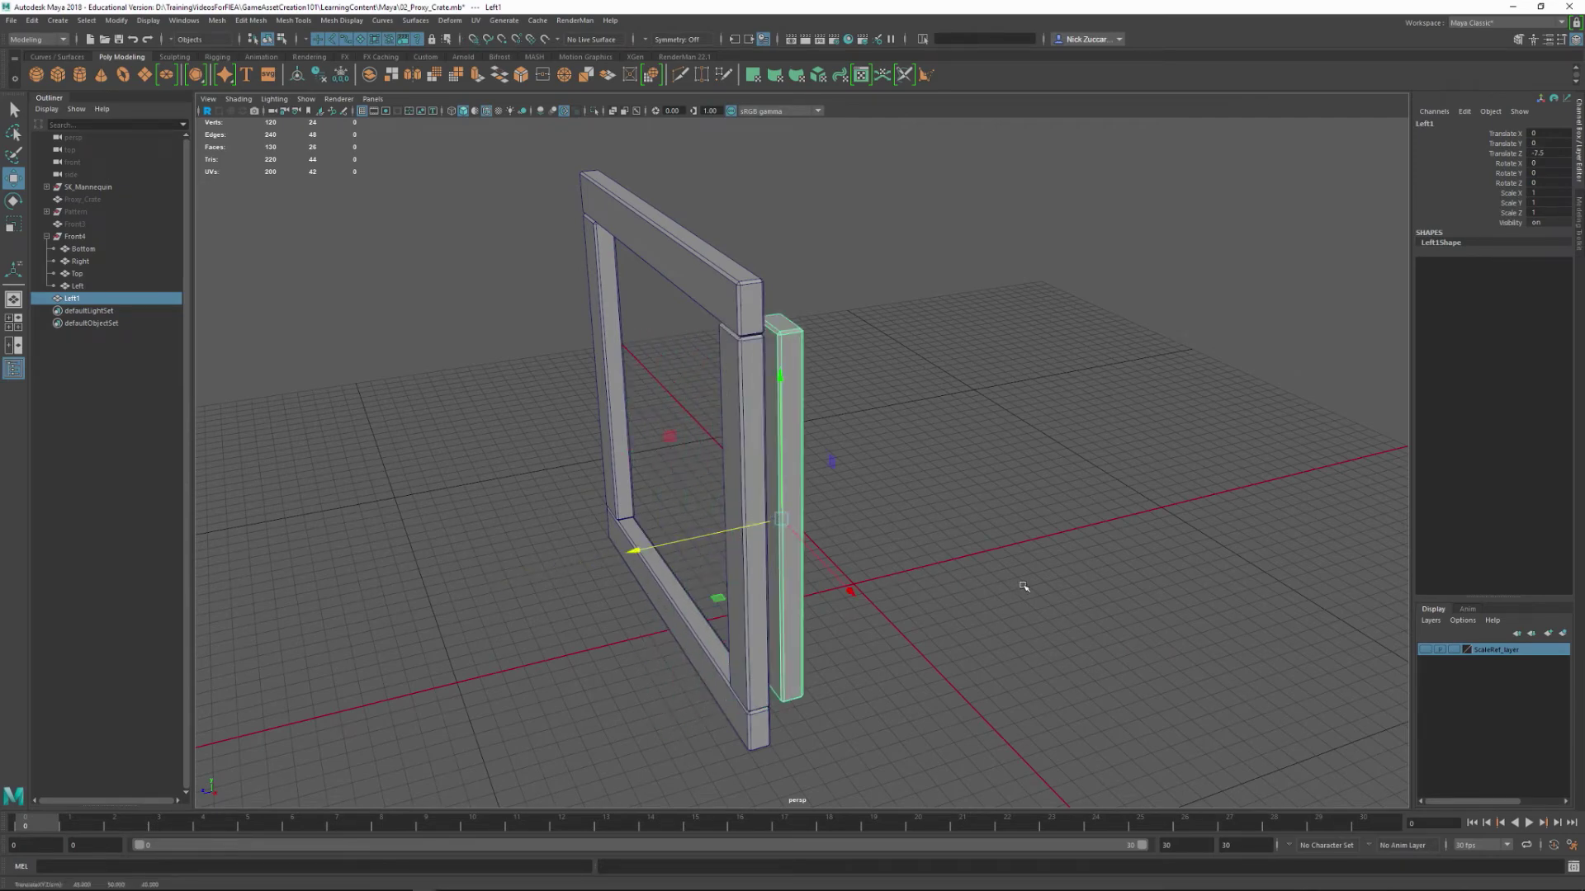
- In the side view, move the copied board up against the back of the frame and set its Translate Z to -5
{"action": "left_click_drag", "start_coordinate": [1022, 583], "coordinate": [858, 558], "text": "alt"}
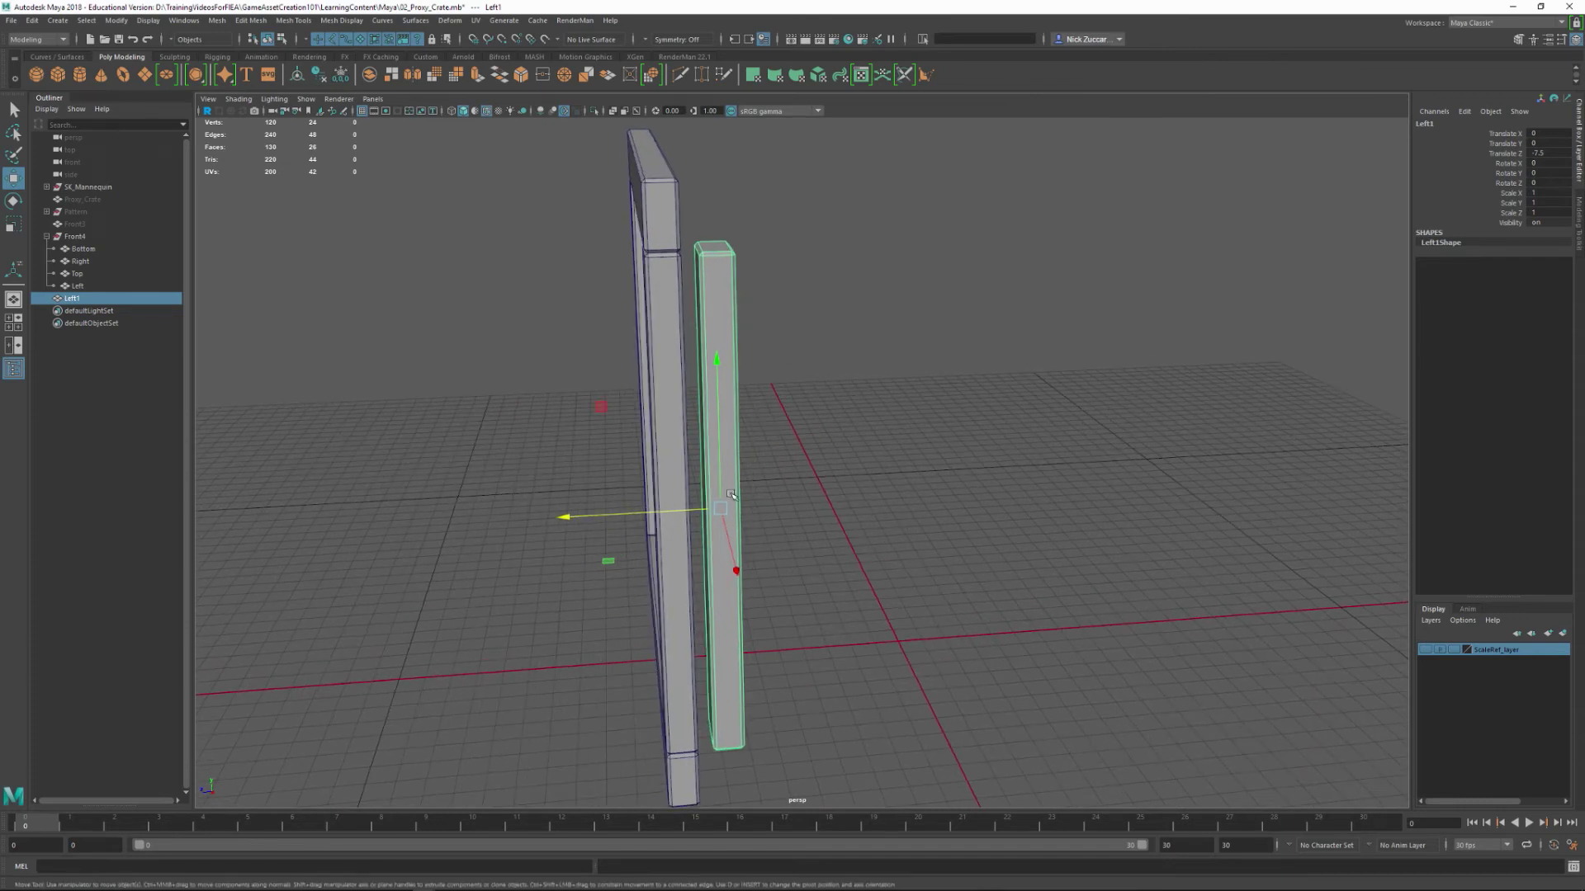
{"action": "key", "text": "space"}
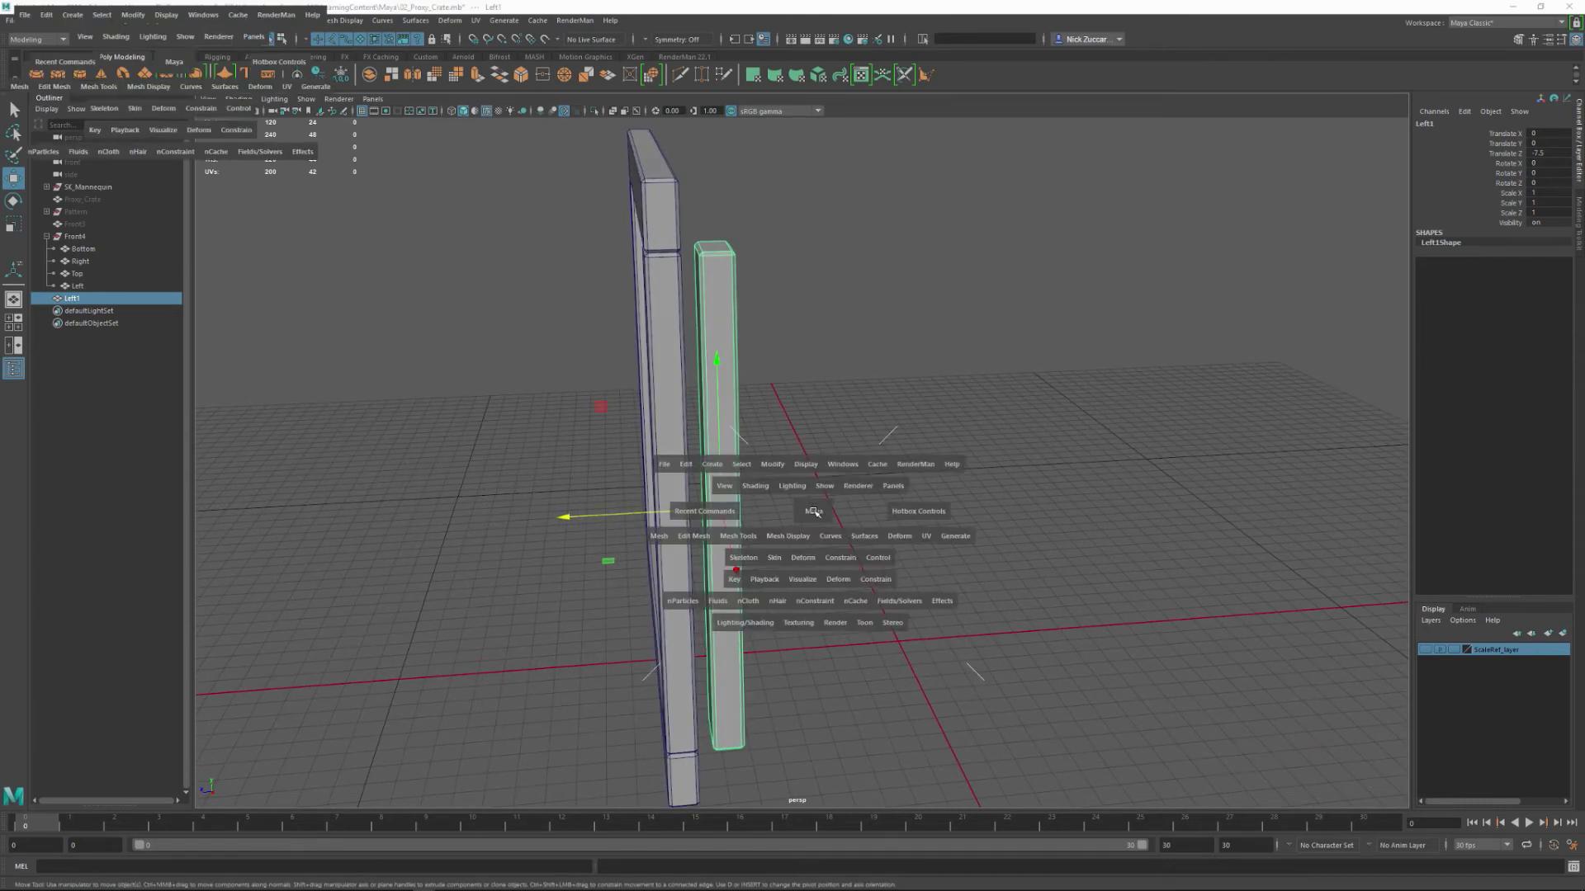
{"action": "key", "text": "space"}
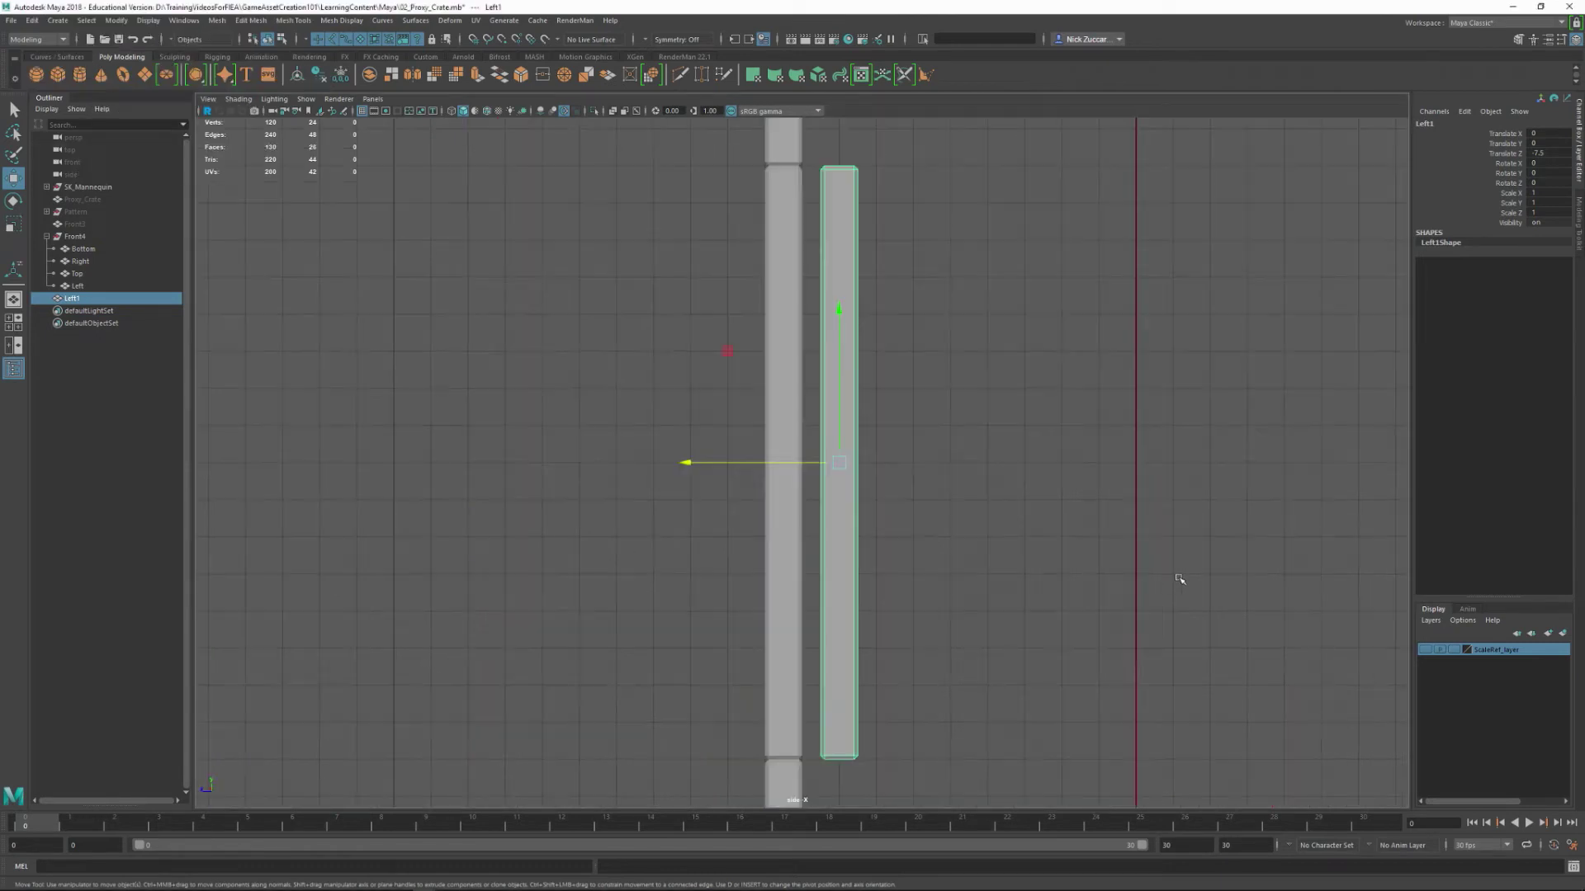
{"action": "scroll", "coordinate": [912, 538], "scroll_direction": "down", "scroll_amount": 2}
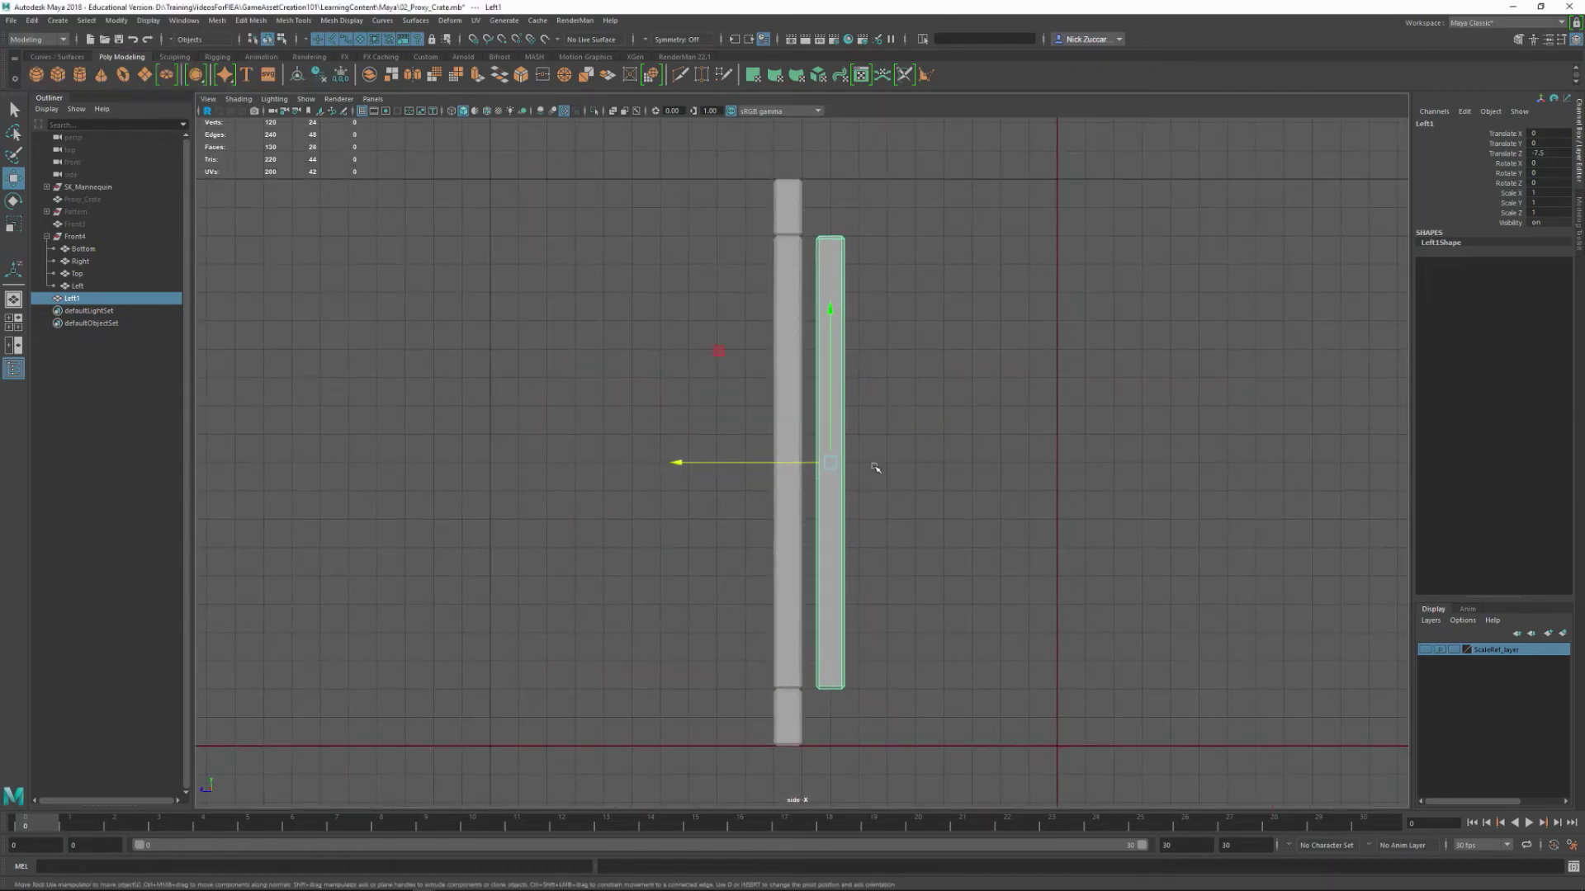
{"action": "left_click_drag", "start_coordinate": [797, 464], "coordinate": [782, 467]}
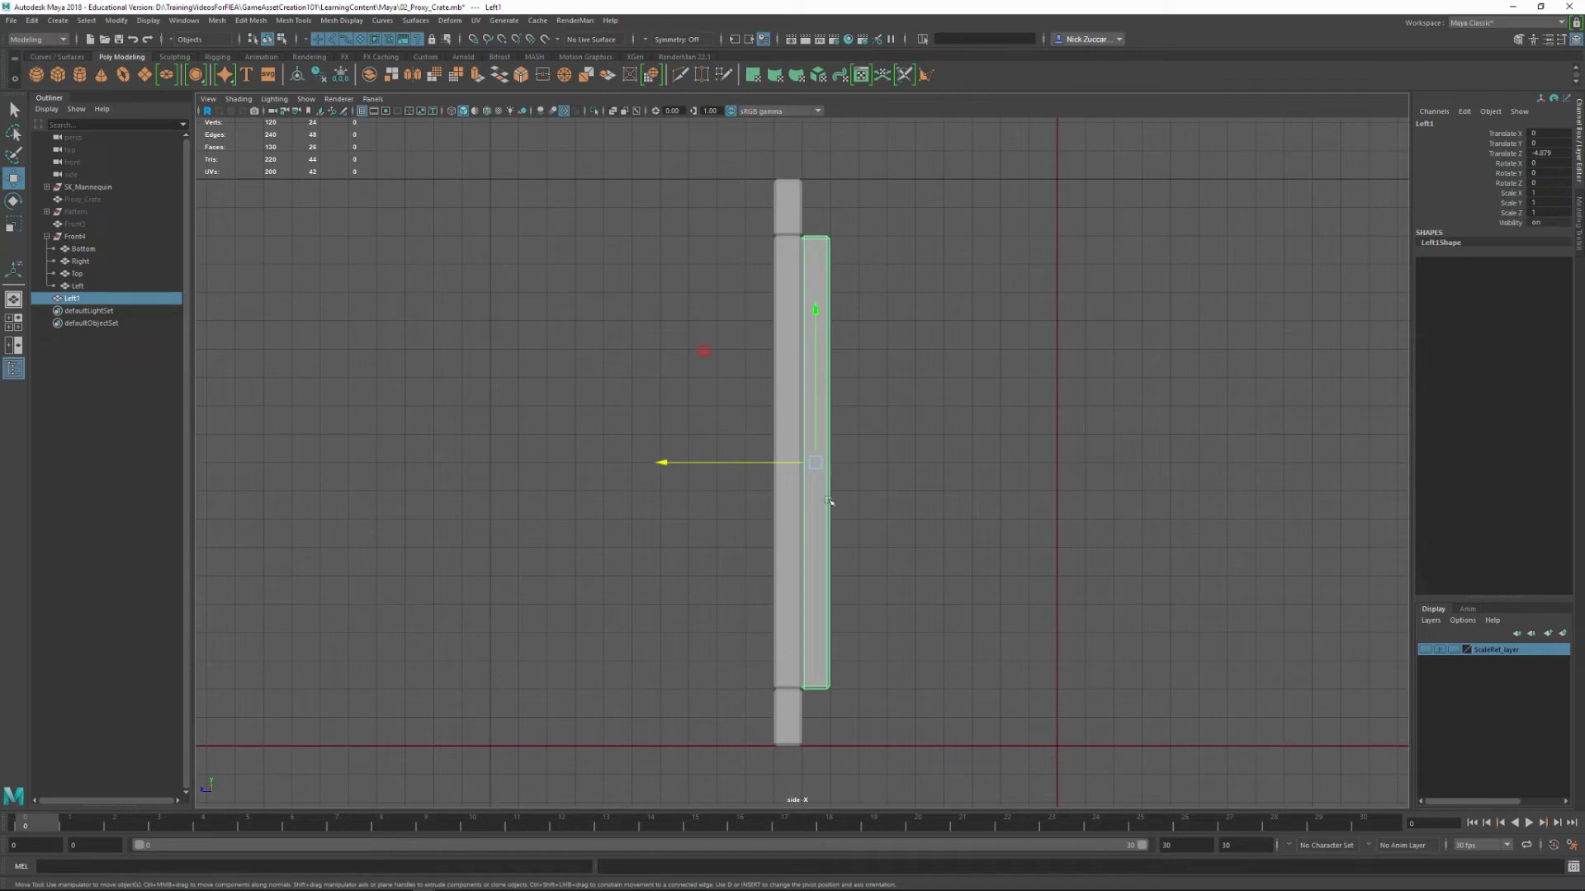
{"action": "scroll", "coordinate": [828, 501], "scroll_direction": "up", "scroll_amount": 3}
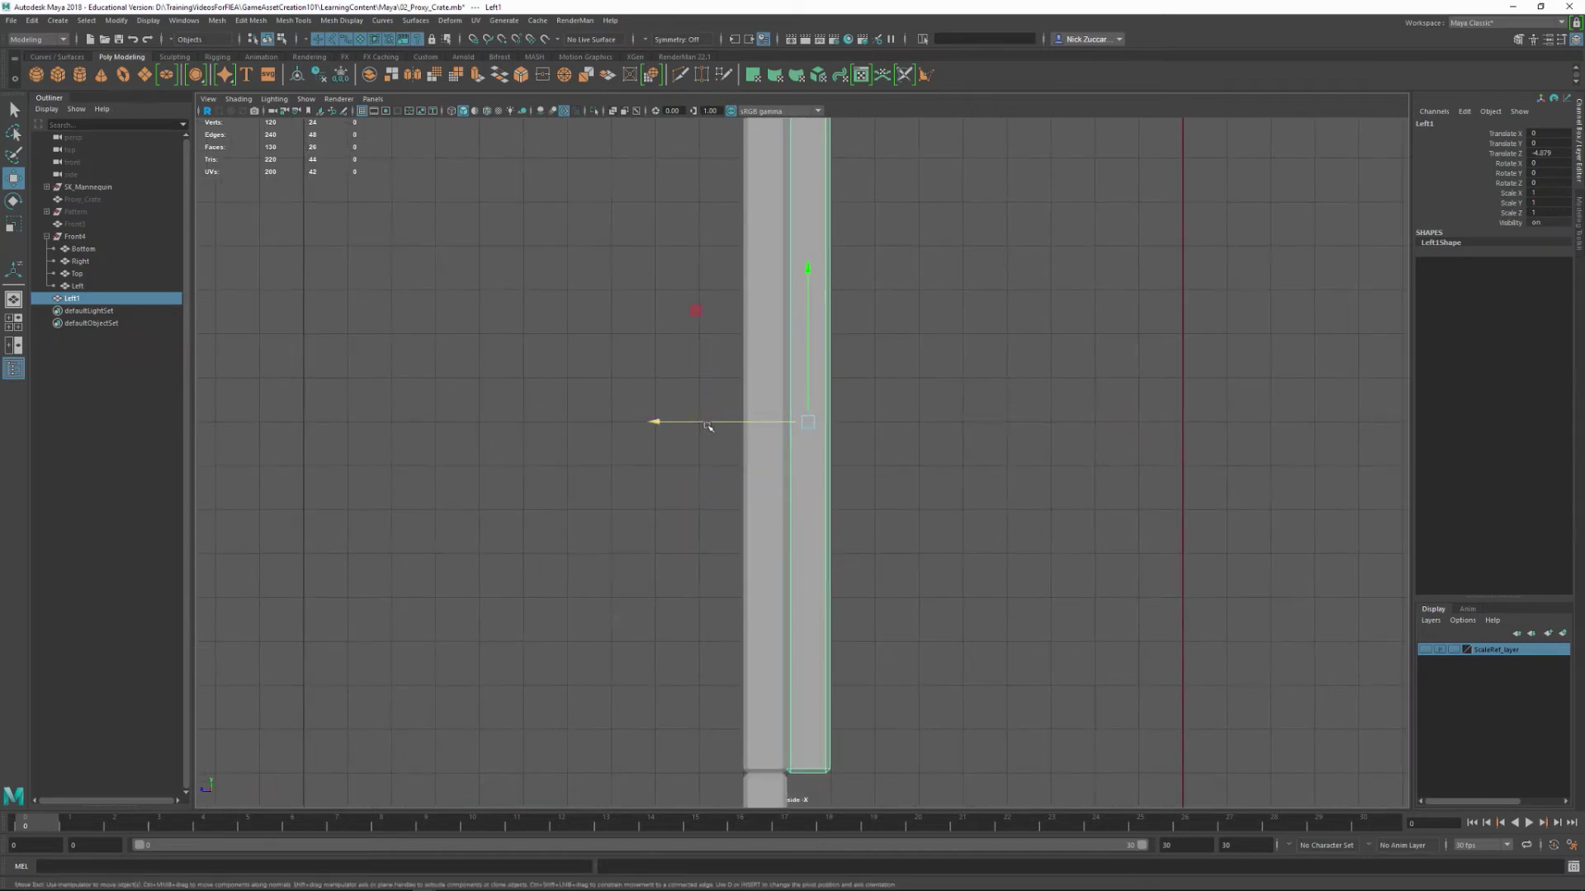
{"action": "left_click_drag", "start_coordinate": [708, 425], "coordinate": [708, 424]}
{"action": "double_click", "coordinate": [1540, 152]}
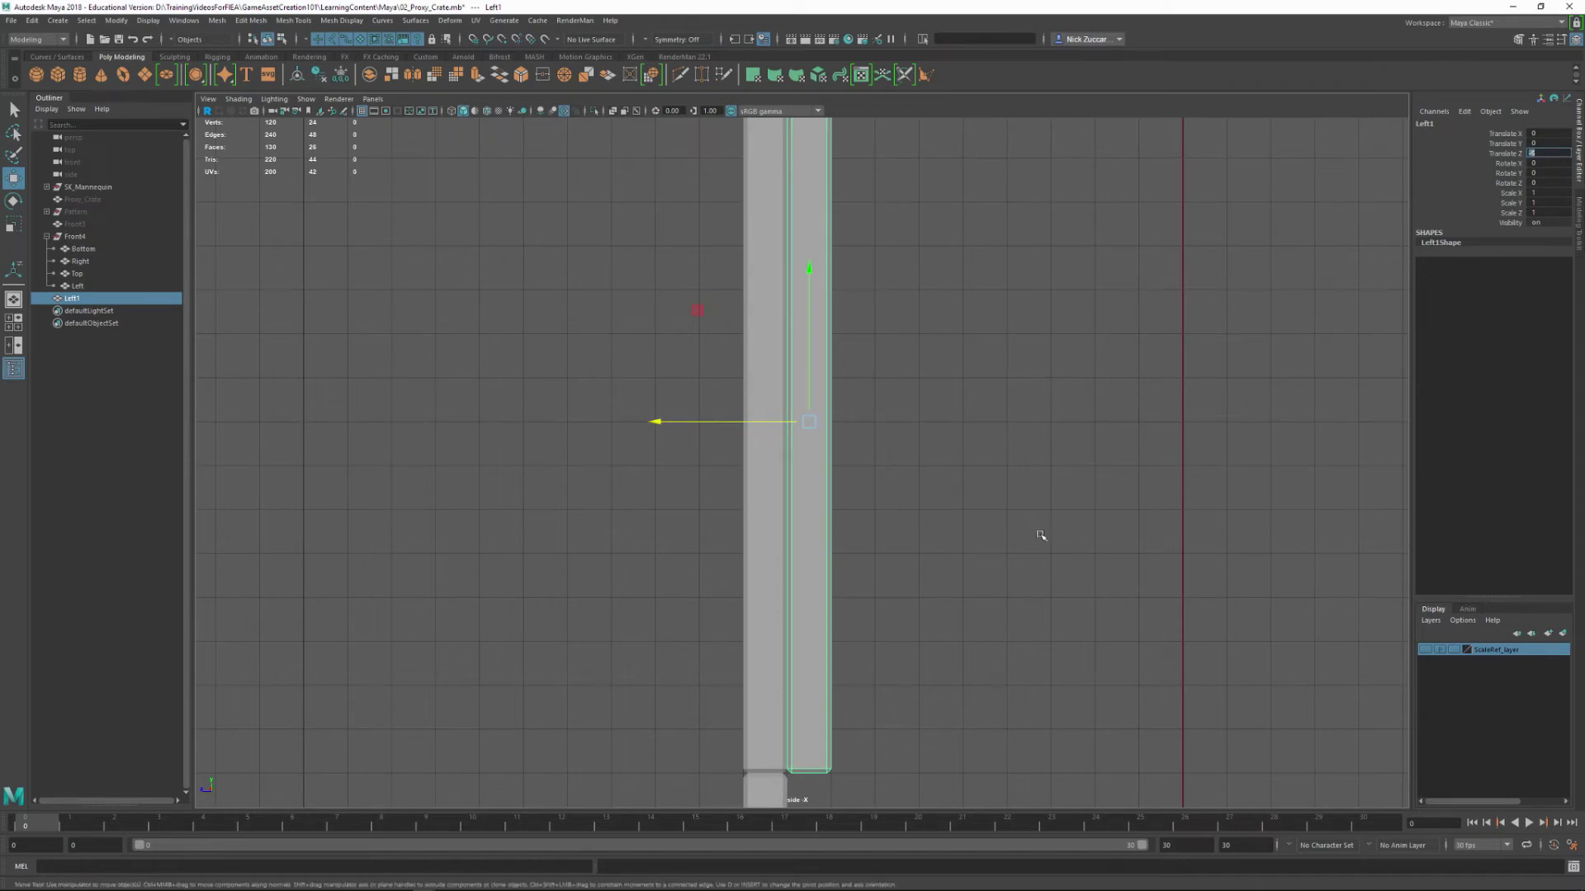
- Switch the copied board to vertex editing in the side view and select its top-end vertices
{"action": "right_click_drag", "start_coordinate": [961, 430], "coordinate": [883, 410], "text": "alt"}
{"action": "middle_click_drag", "start_coordinate": [883, 410], "coordinate": [852, 481], "text": "alt"}
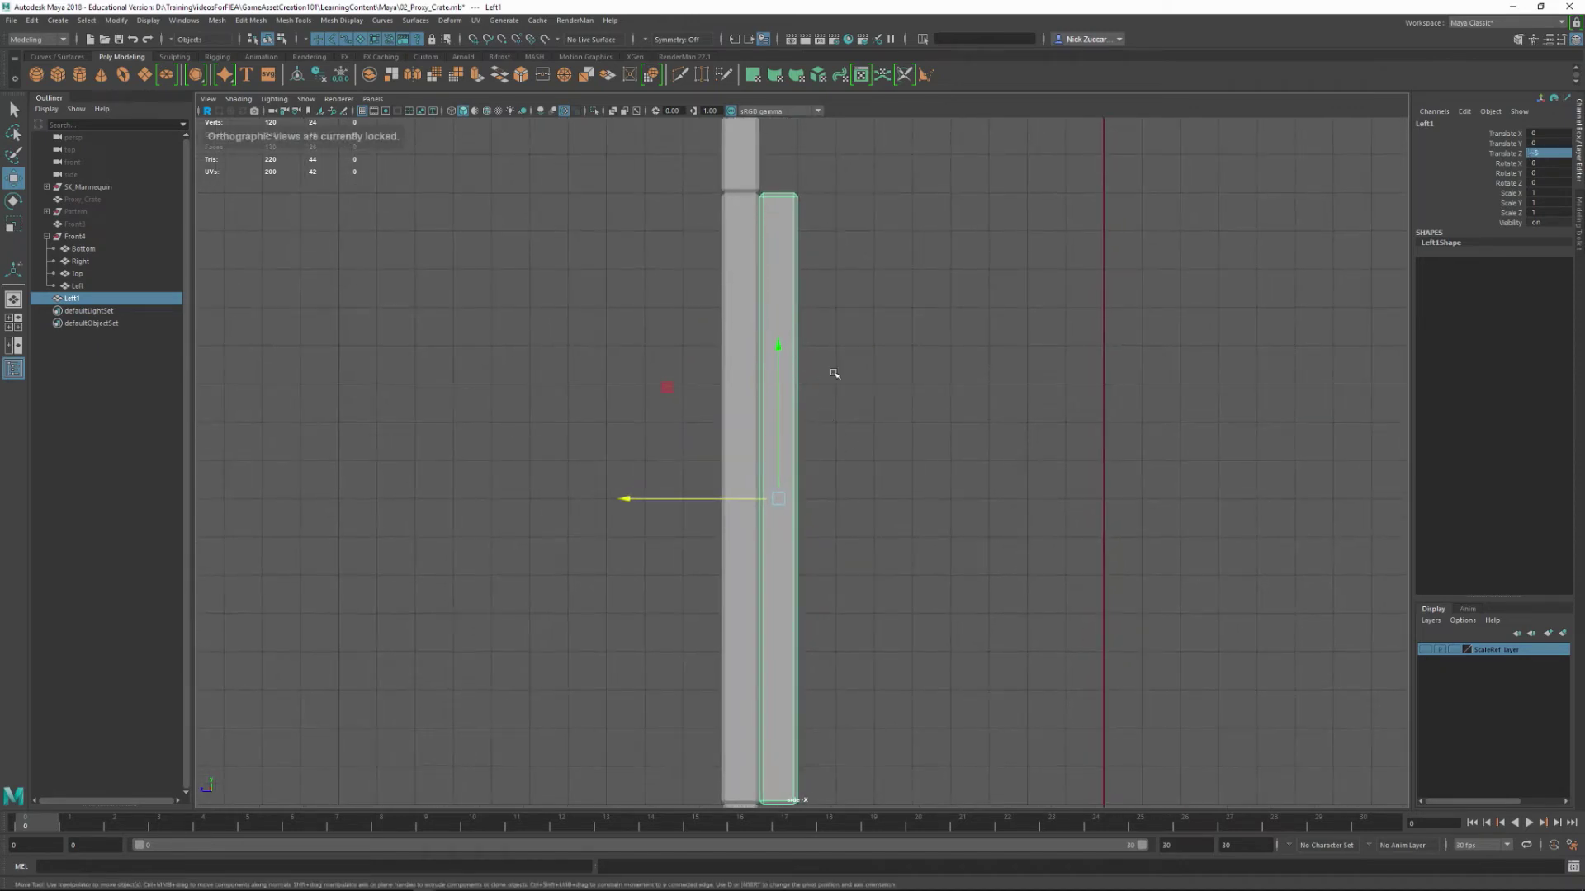
{"action": "scroll", "coordinate": [895, 356], "scroll_direction": "down", "scroll_amount": 3}
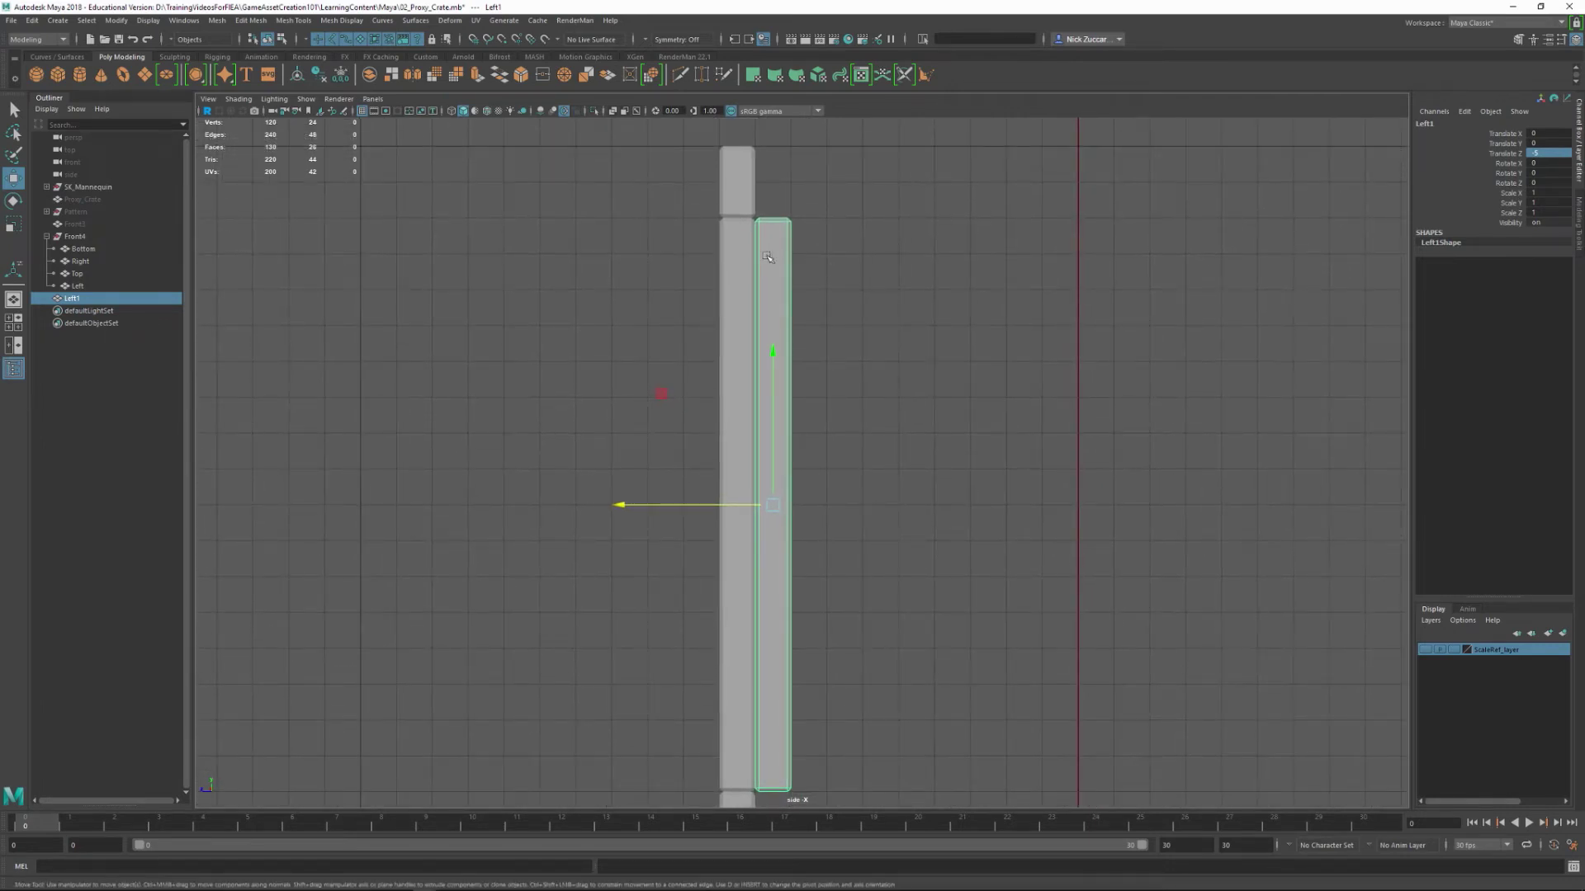
{"action": "middle_click_drag", "start_coordinate": [825, 299], "coordinate": [810, 260], "text": "alt"}
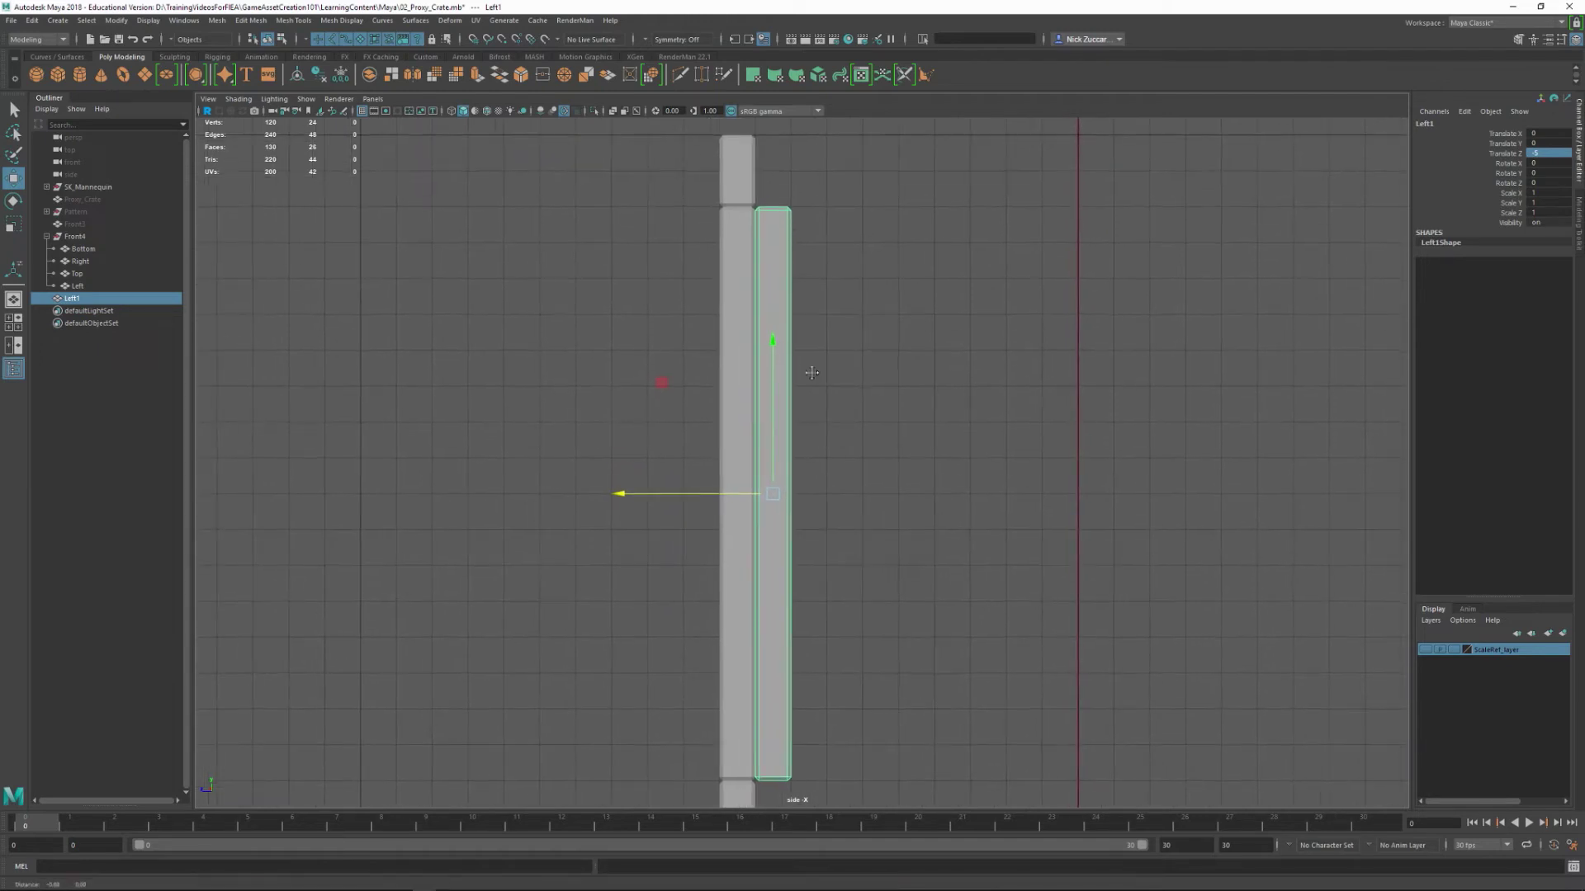
{"action": "middle_click_drag", "start_coordinate": [810, 374], "coordinate": [817, 251], "text": "alt"}
{"action": "middle_click_drag", "start_coordinate": [789, 690], "coordinate": [847, 547], "text": "alt"}
{"action": "right_click_drag", "start_coordinate": [754, 208], "coordinate": [730, 210]}
{"action": "left_click_drag", "start_coordinate": [797, 200], "coordinate": [797, 200]}
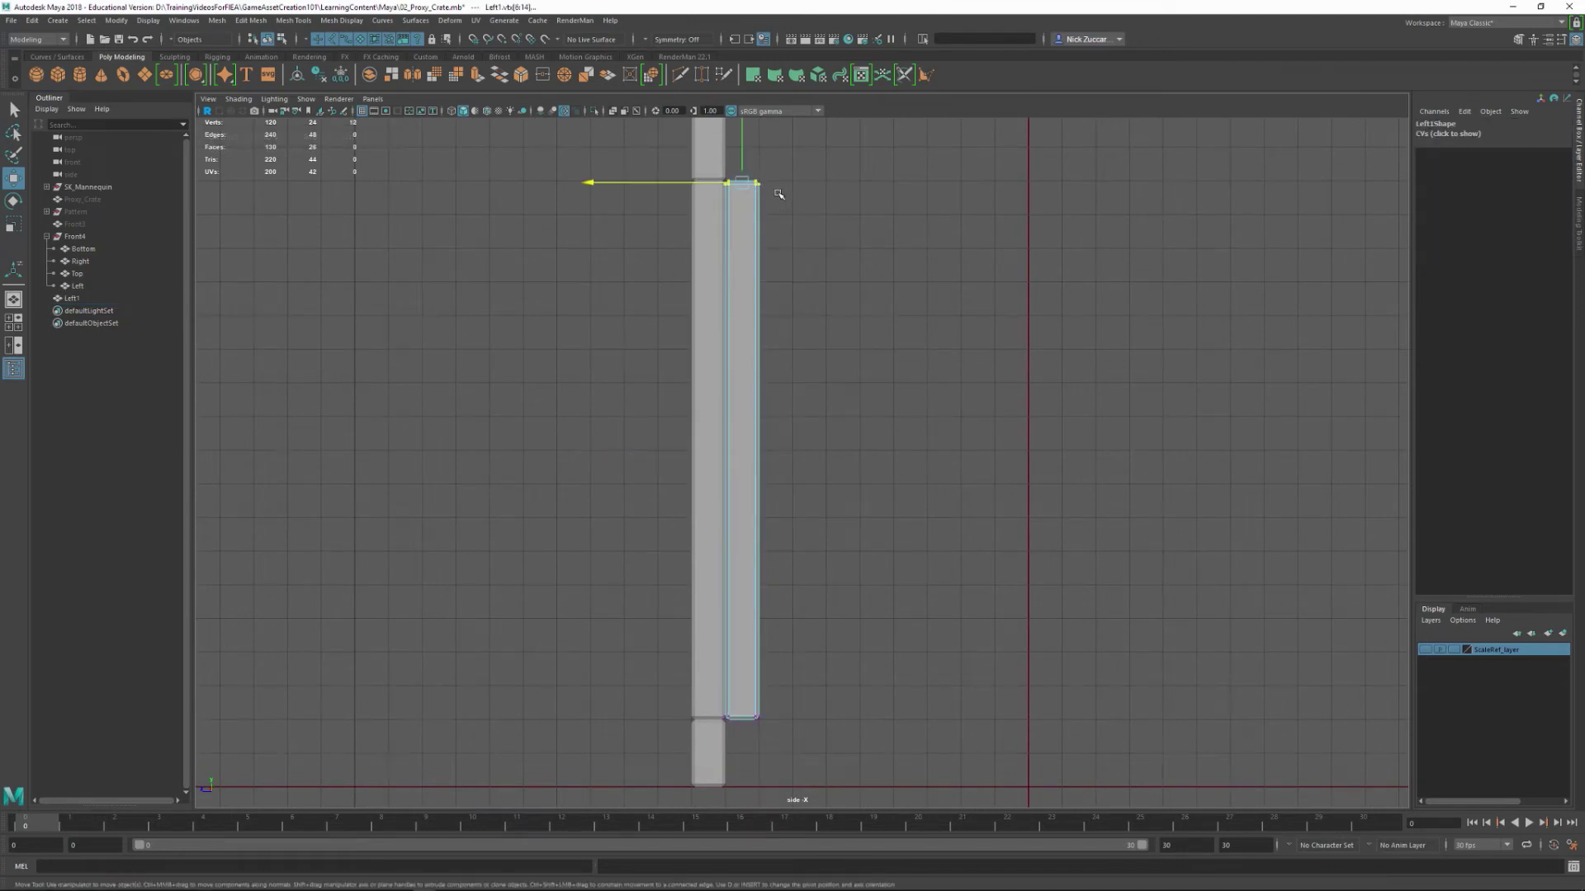
- Try to raise the copied board's top-end vertices behind the frame's Top board without an adjusted pivot, and undo the moves
{"action": "middle_click_drag", "start_coordinate": [789, 175], "coordinate": [734, 220], "text": "alt"}
{"action": "left_click_drag", "start_coordinate": [714, 225], "coordinate": [714, 197]}
{"action": "key", "text": "ctrl+z"}
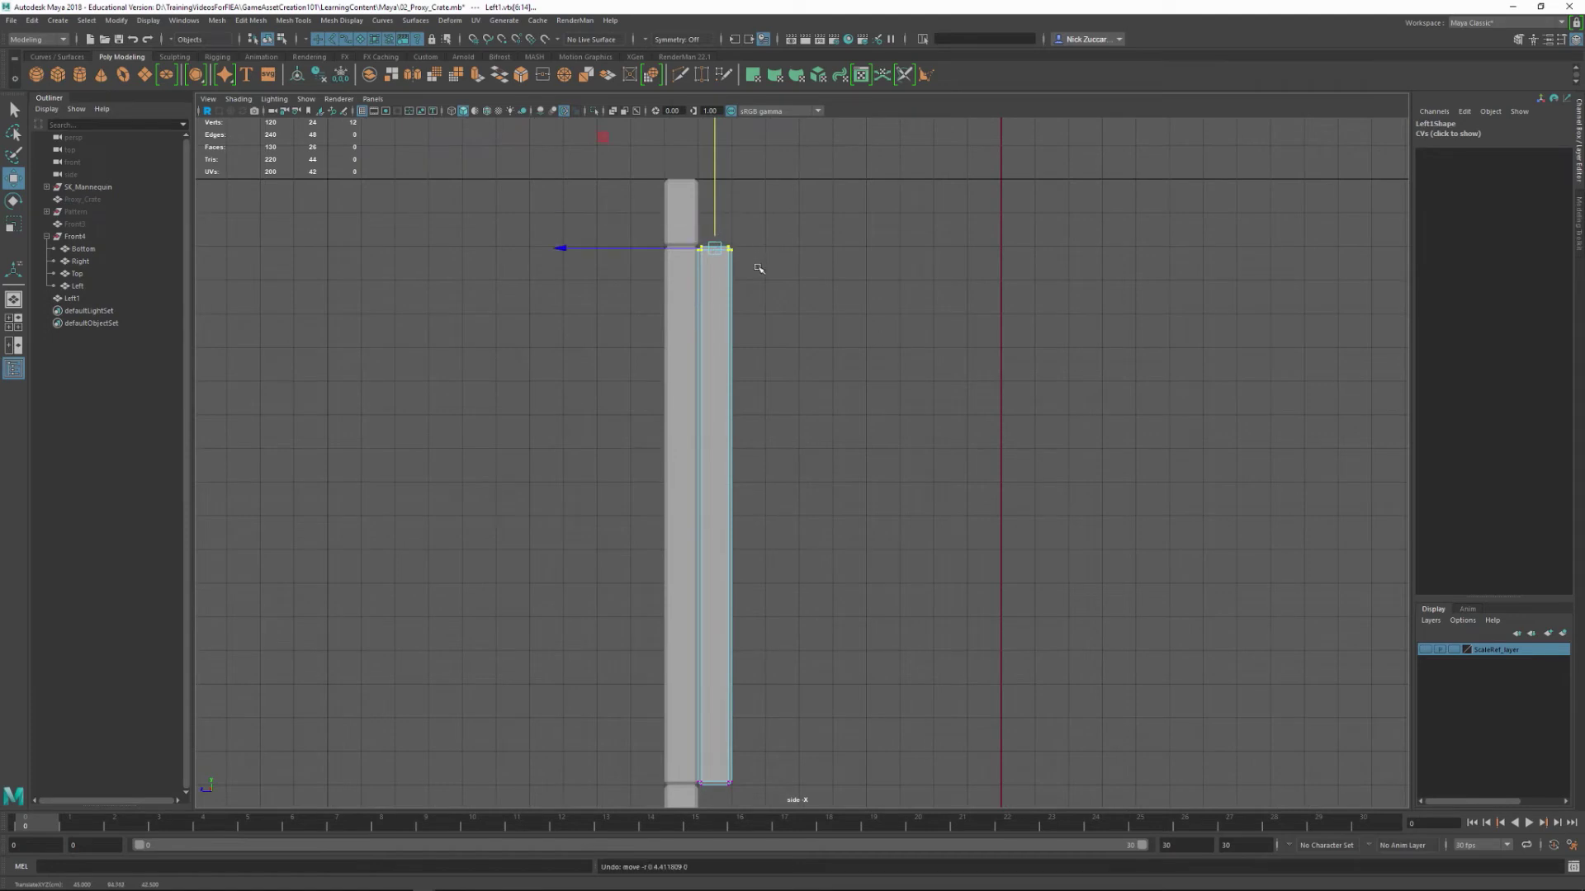
{"action": "middle_click_drag", "start_coordinate": [558, 279], "coordinate": [545, 344], "text": "alt"}
{"action": "right_click_drag", "start_coordinate": [544, 344], "coordinate": [672, 363], "text": "alt"}
{"action": "middle_click_drag", "start_coordinate": [696, 323], "coordinate": [732, 386], "text": "alt"}
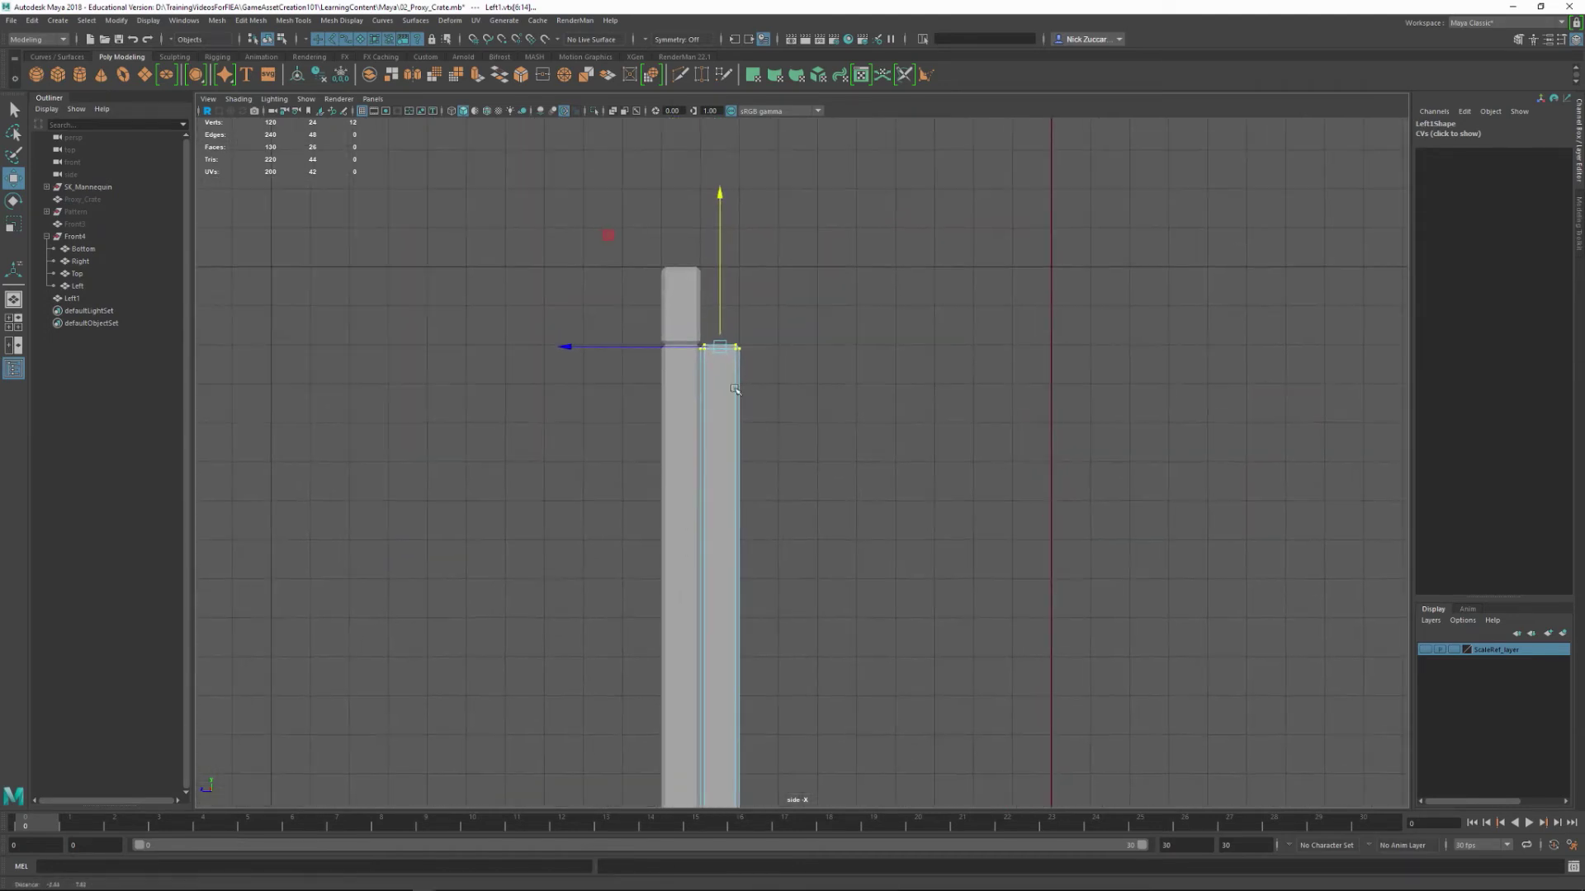
{"action": "right_click_drag", "start_coordinate": [732, 386], "coordinate": [1034, 471], "text": "alt"}
{"action": "middle_click_drag", "start_coordinate": [1034, 471], "coordinate": [860, 467], "text": "alt"}
{"action": "right_click_drag", "start_coordinate": [859, 467], "coordinate": [927, 467], "text": "alt"}
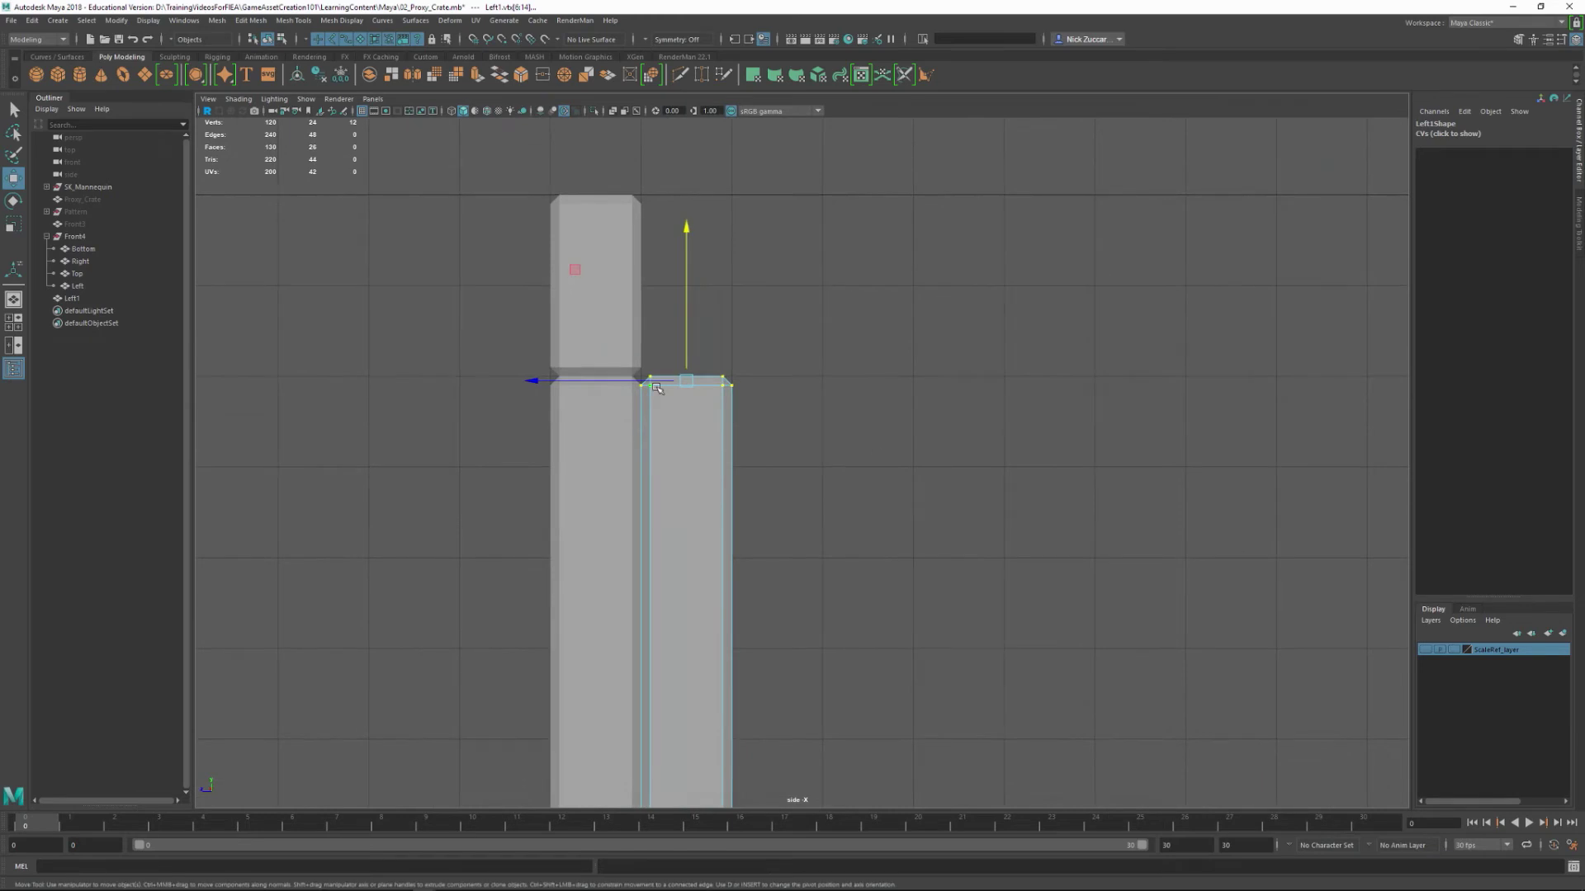
{"action": "left_click_drag", "start_coordinate": [690, 349], "coordinate": [683, 297]}
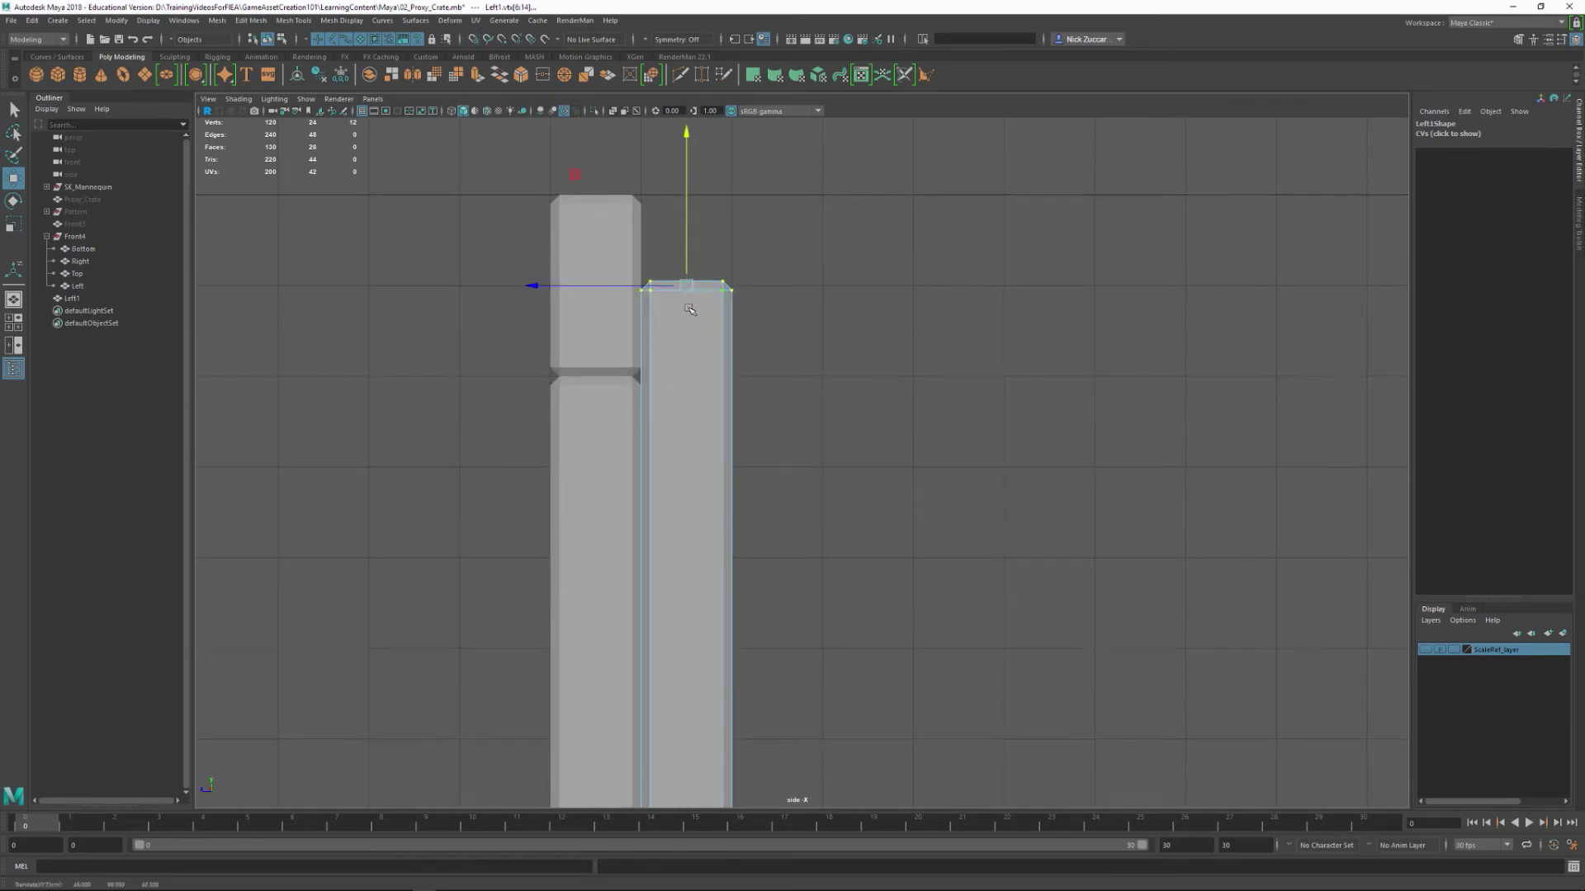
{"action": "key", "text": "ctrl+z"}
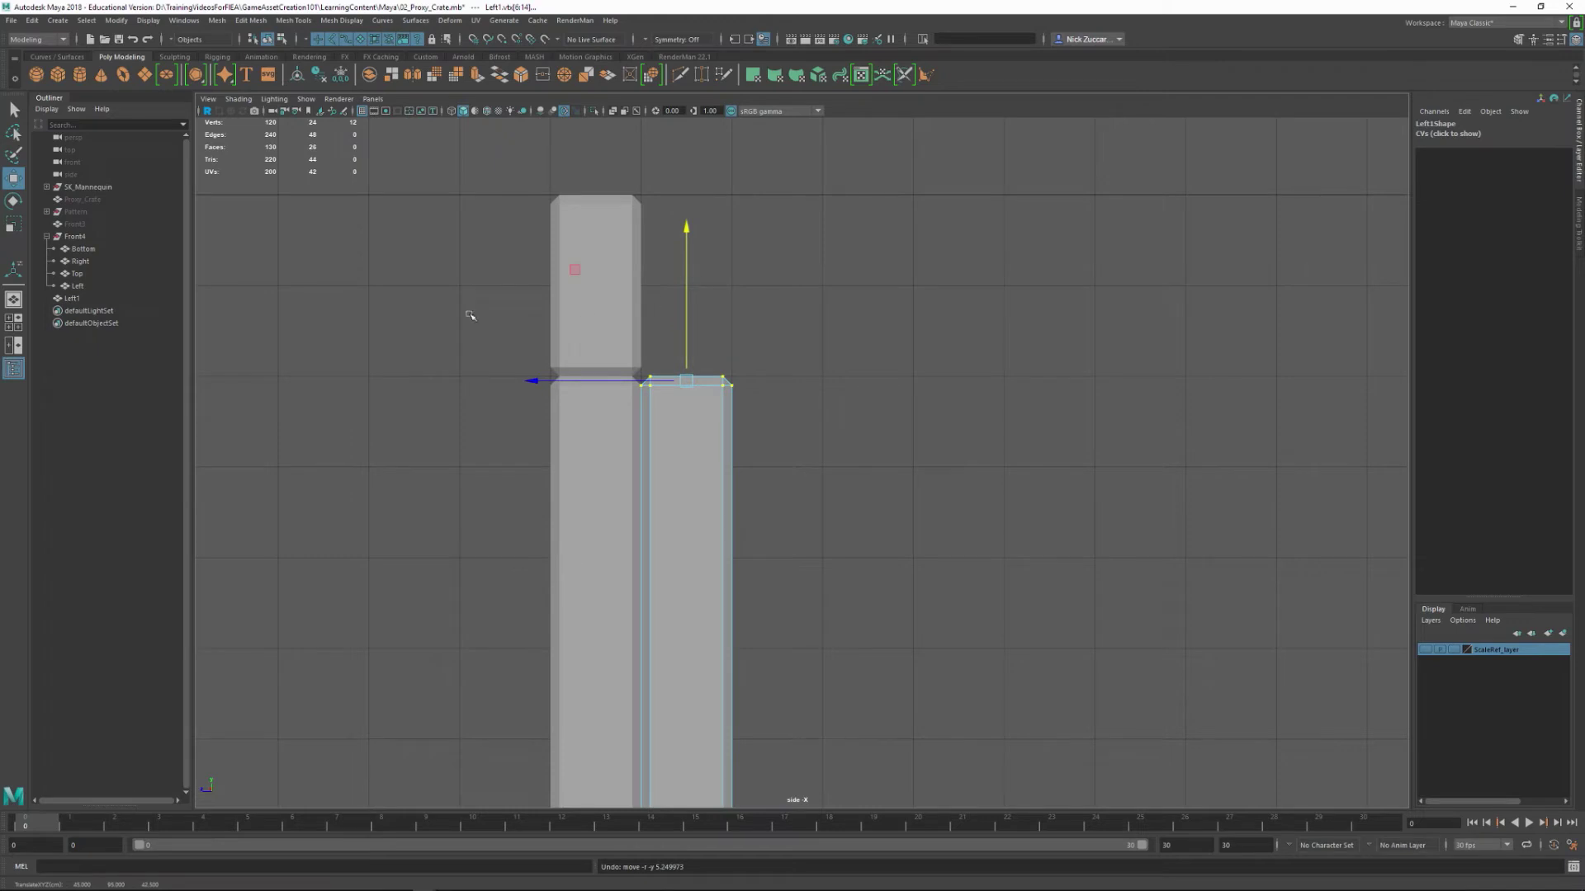
- Show the Move tool's snap settings, try a grid-snapped upward move with Retain component spacing enabled, and undo it
{"action": "double_click", "coordinate": [14, 178]}
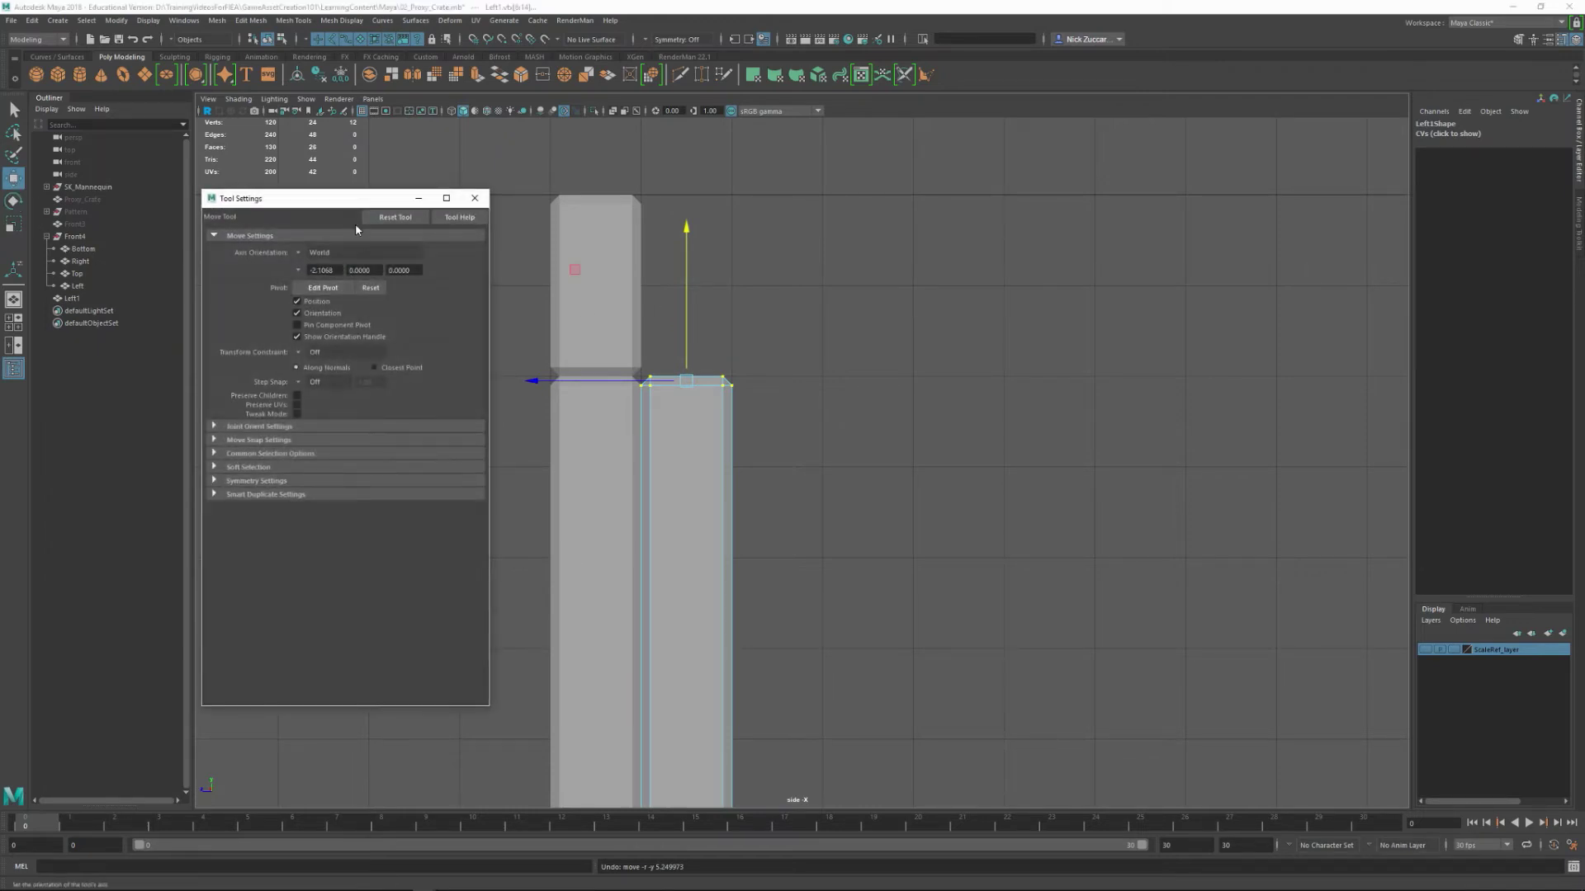
{"action": "left_click", "coordinate": [214, 440]}
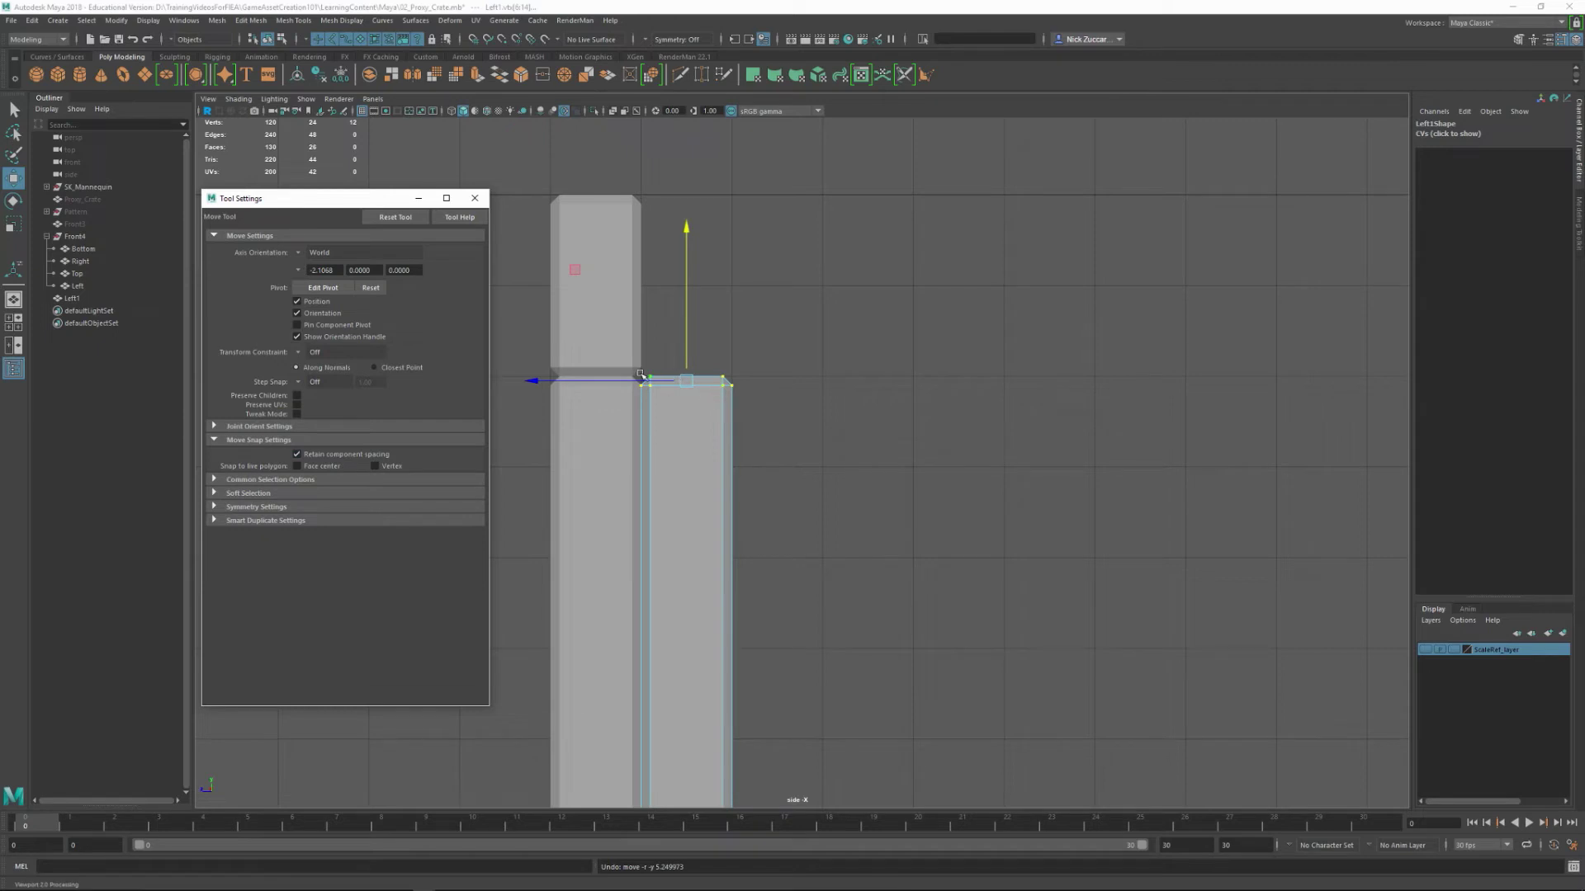
{"action": "middle_click_drag", "start_coordinate": [631, 358], "coordinate": [682, 374], "text": "alt"}
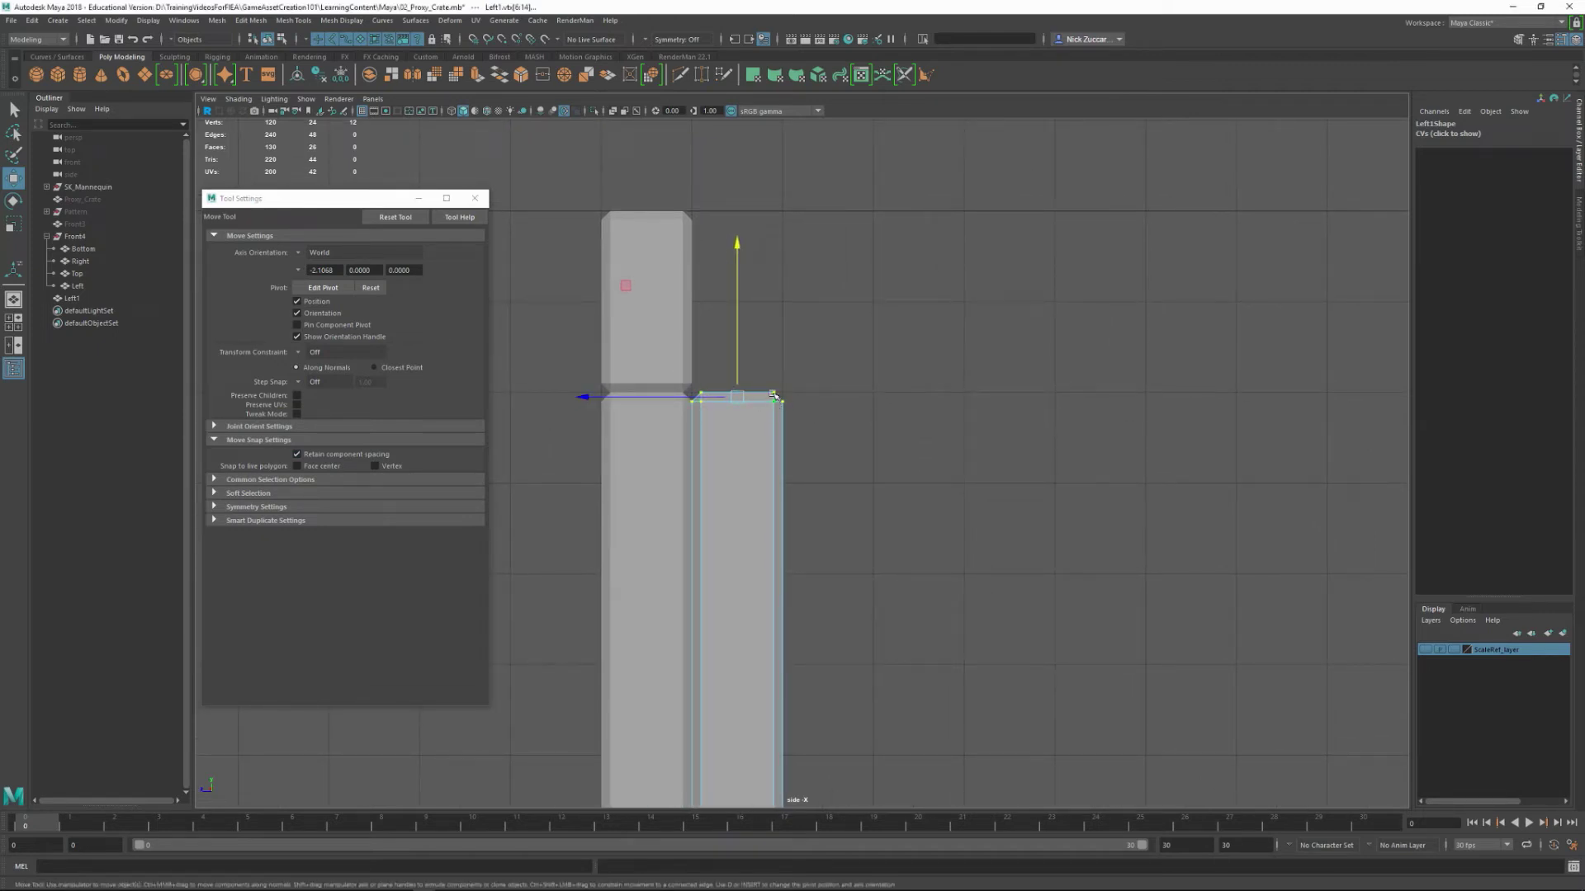
{"action": "key", "text": "x"}
{"action": "left_click_drag", "start_coordinate": [737, 376], "coordinate": [737, 291]}
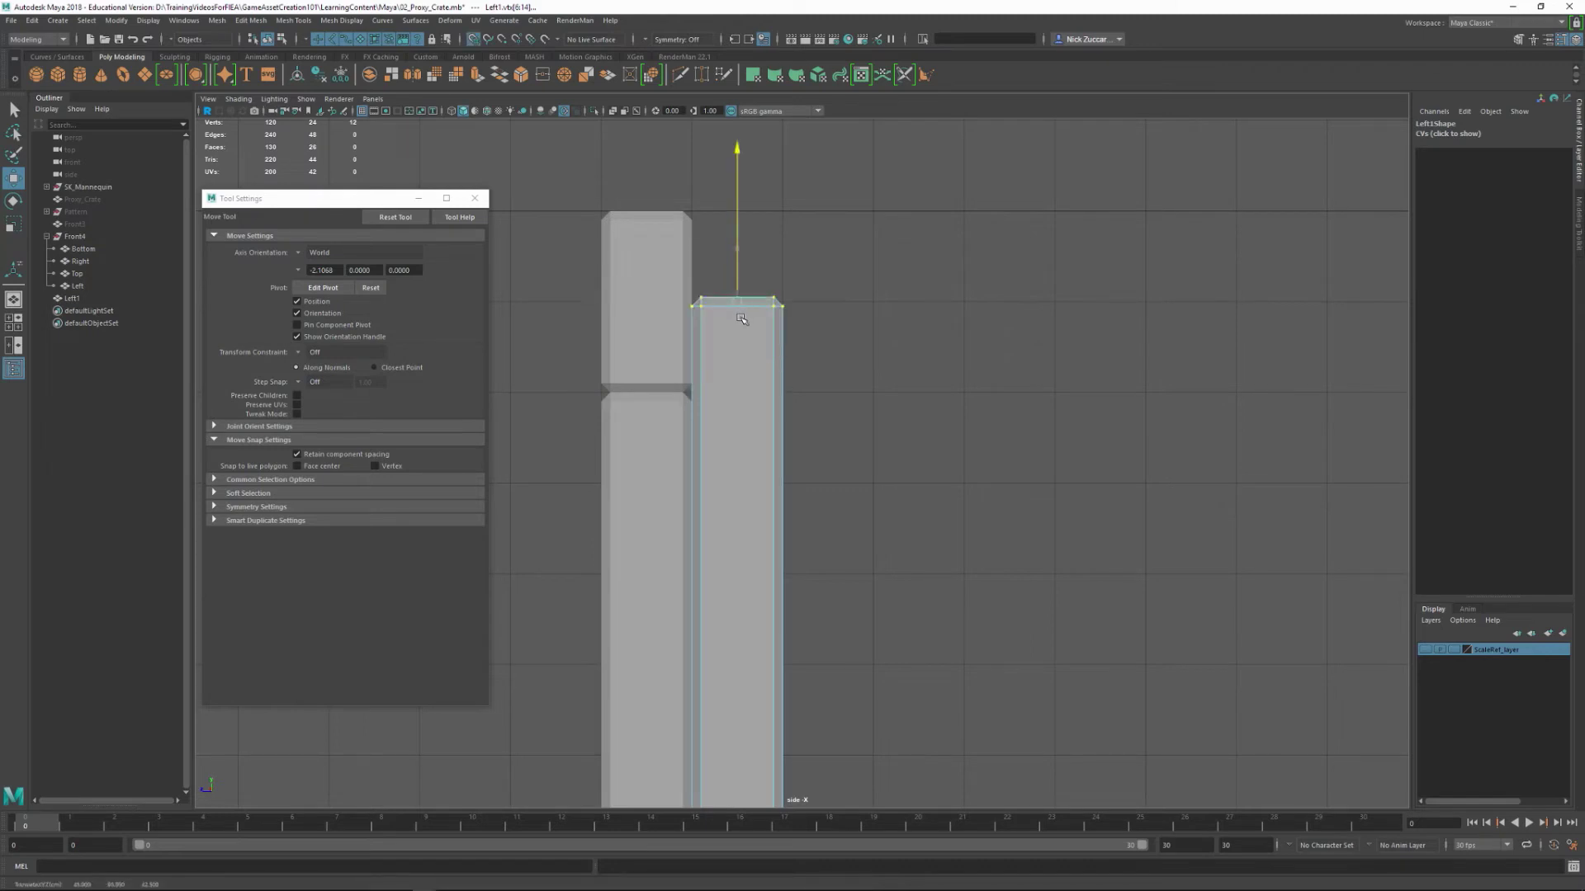
{"action": "key", "text": "ctrl+z"}
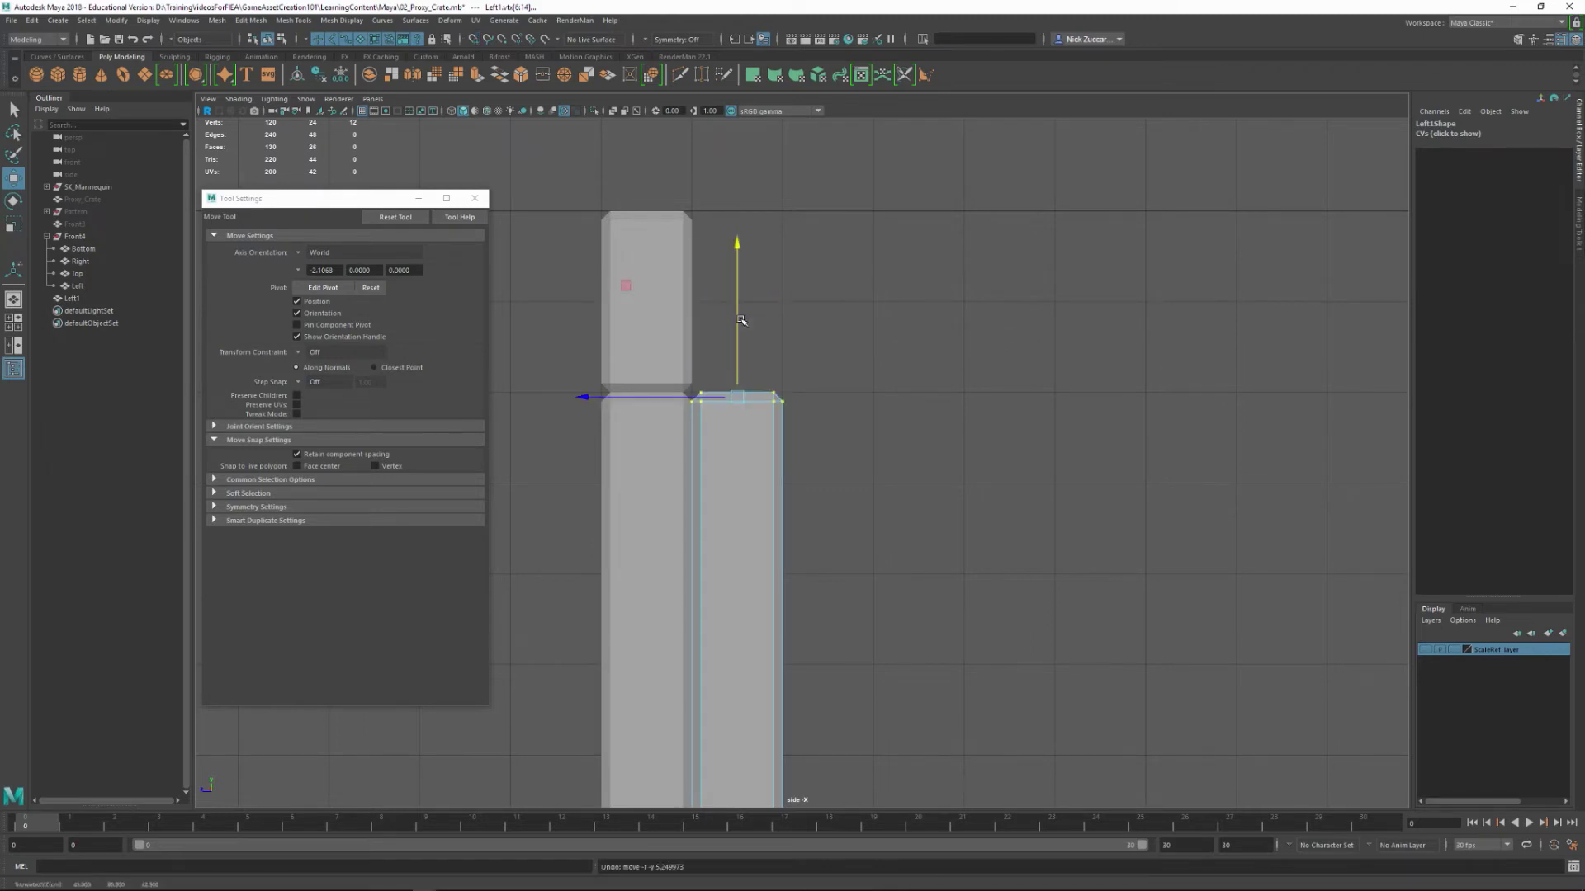
- Try the grid-snapped upward move with Retain component spacing disabled, undo it, and enable the option again
{"action": "left_click", "coordinate": [297, 454]}
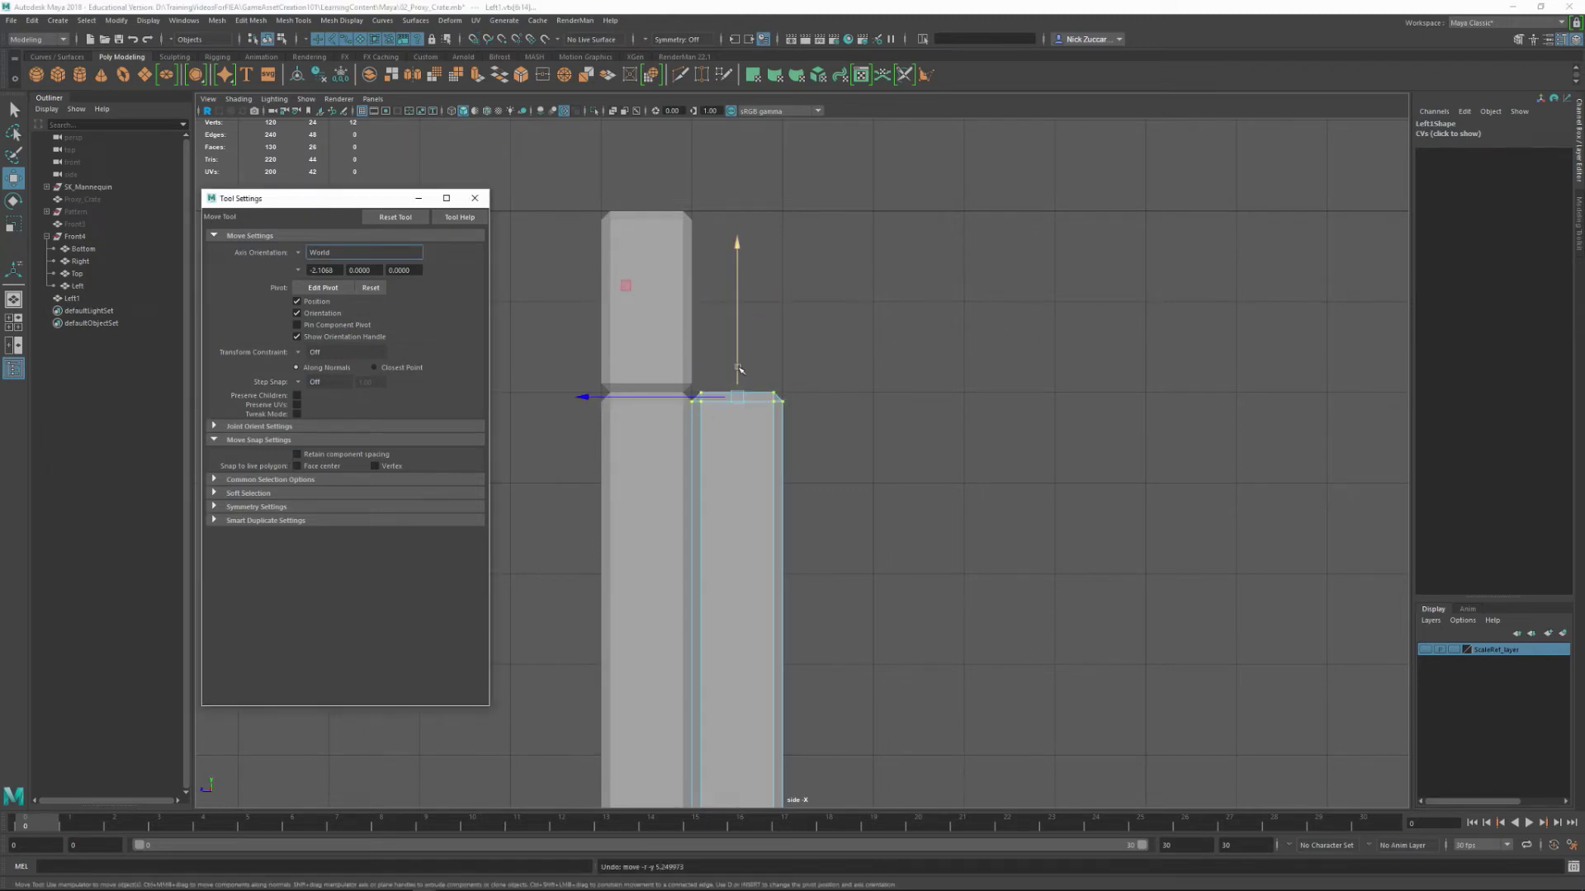
{"action": "left_click_drag", "start_coordinate": [738, 375], "coordinate": [742, 310]}
{"action": "key", "text": "x"}
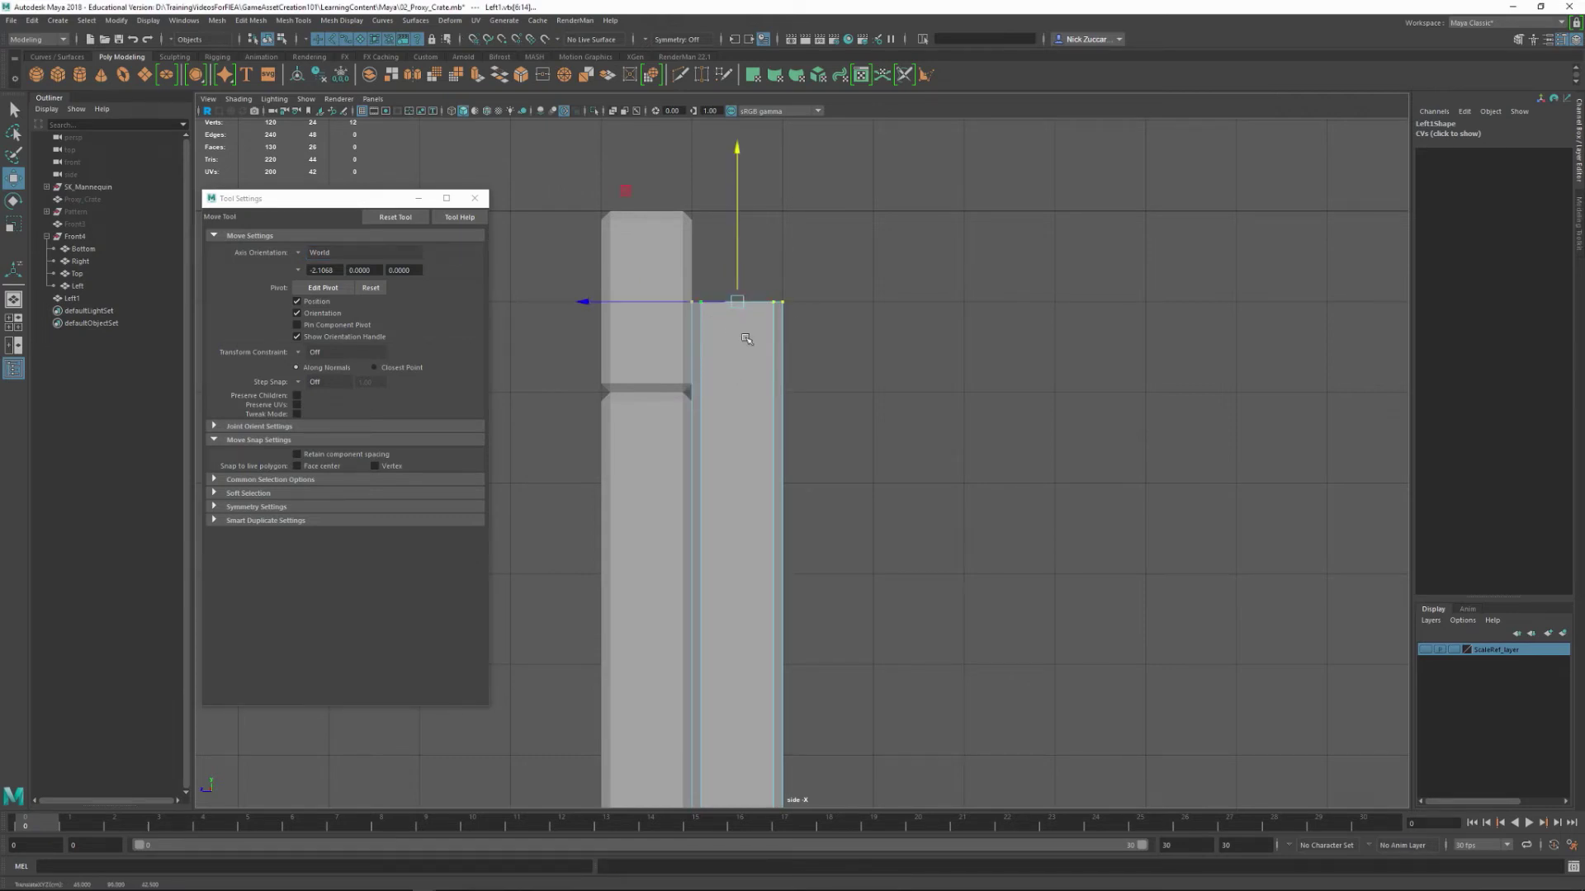
{"action": "middle_click_drag", "start_coordinate": [786, 305], "coordinate": [797, 348], "text": "alt"}
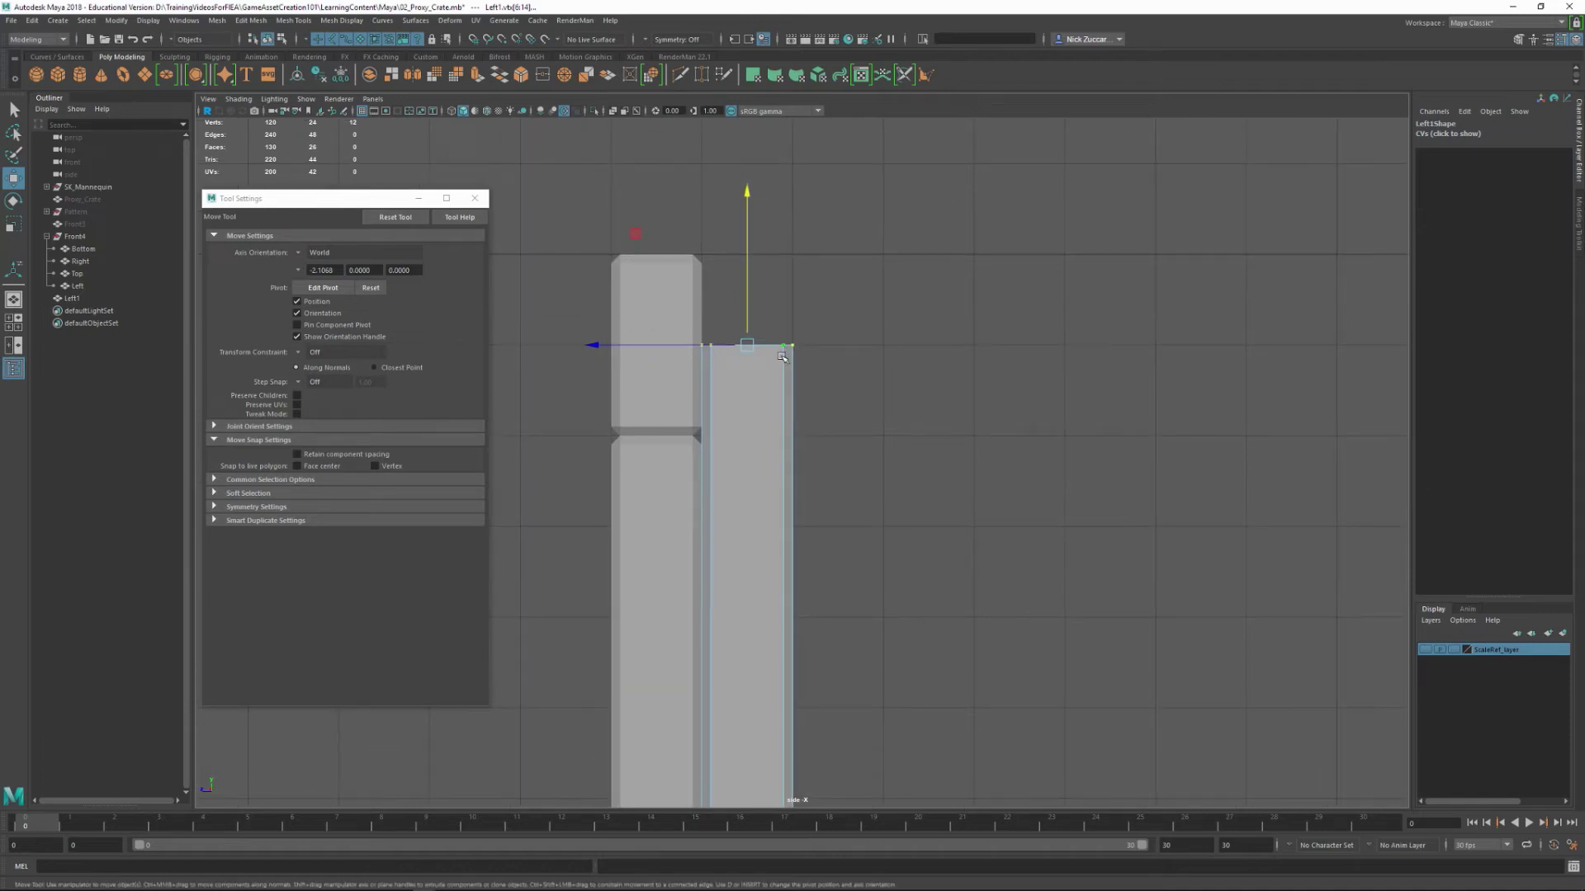
{"action": "key", "text": "ctrl+z"}
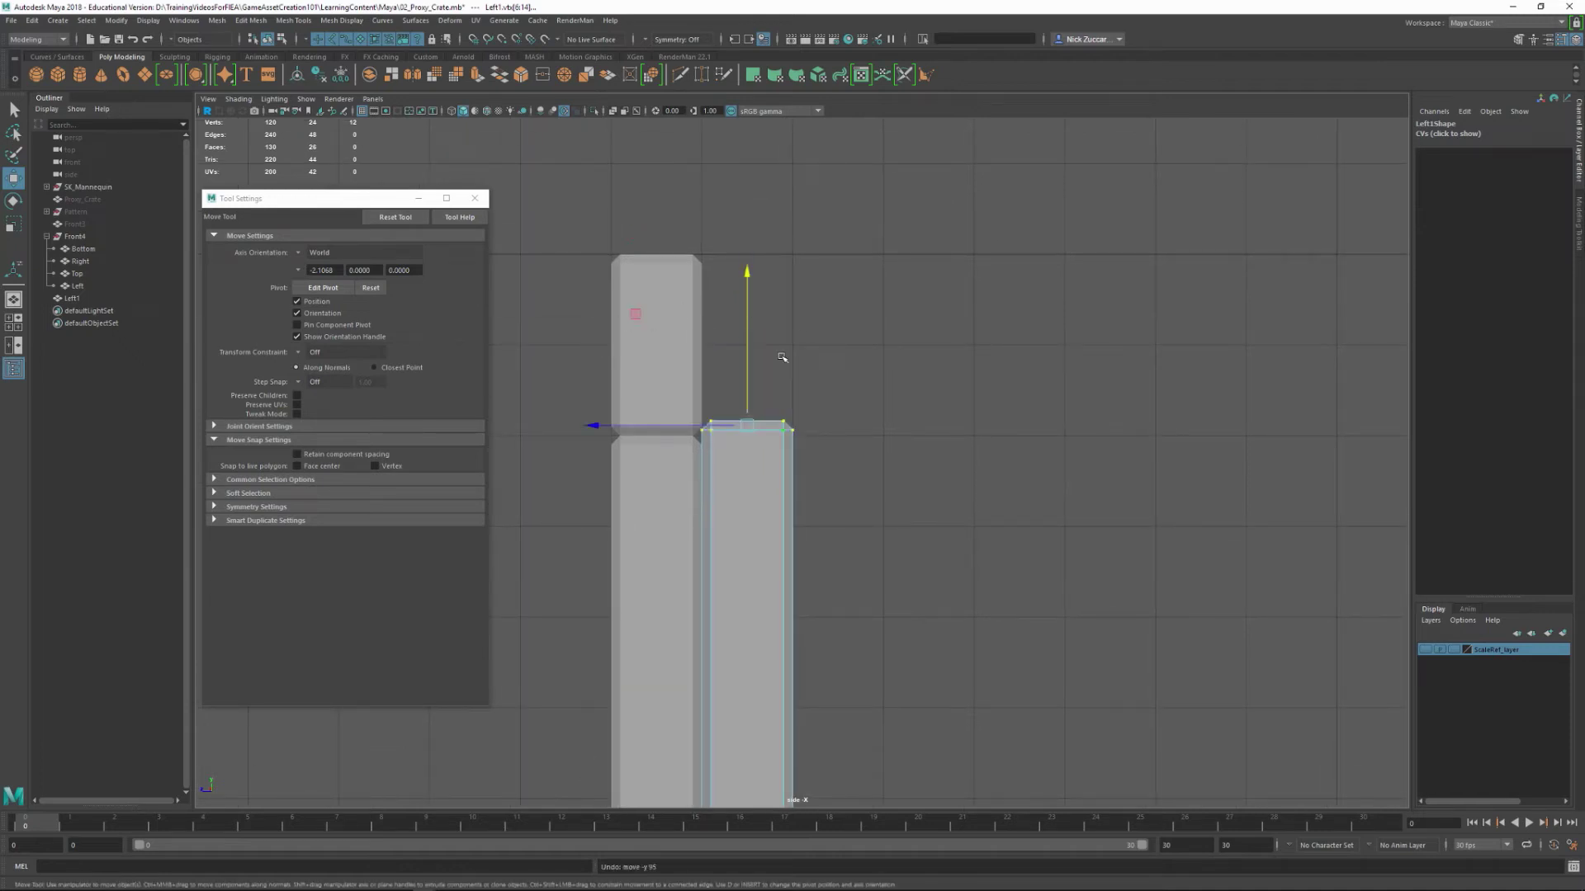
{"action": "left_click", "coordinate": [298, 456]}
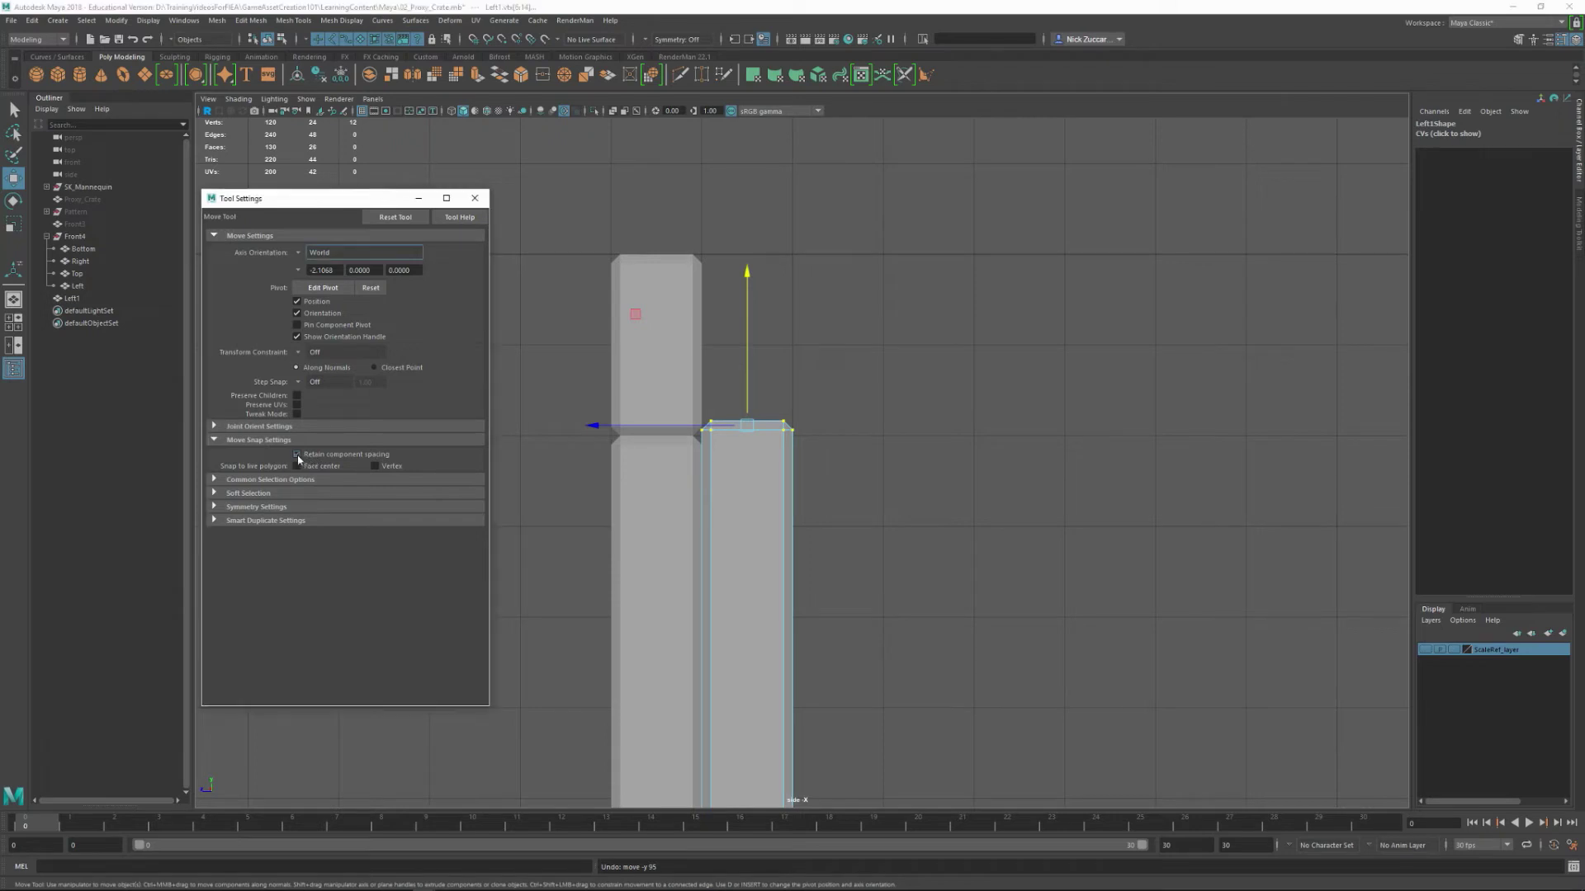
- Edit the pivot of the selected top-end vertices and snap it to the board's uppermost edge
{"action": "right_click_drag", "start_coordinate": [692, 499], "coordinate": [1011, 559], "text": "alt"}
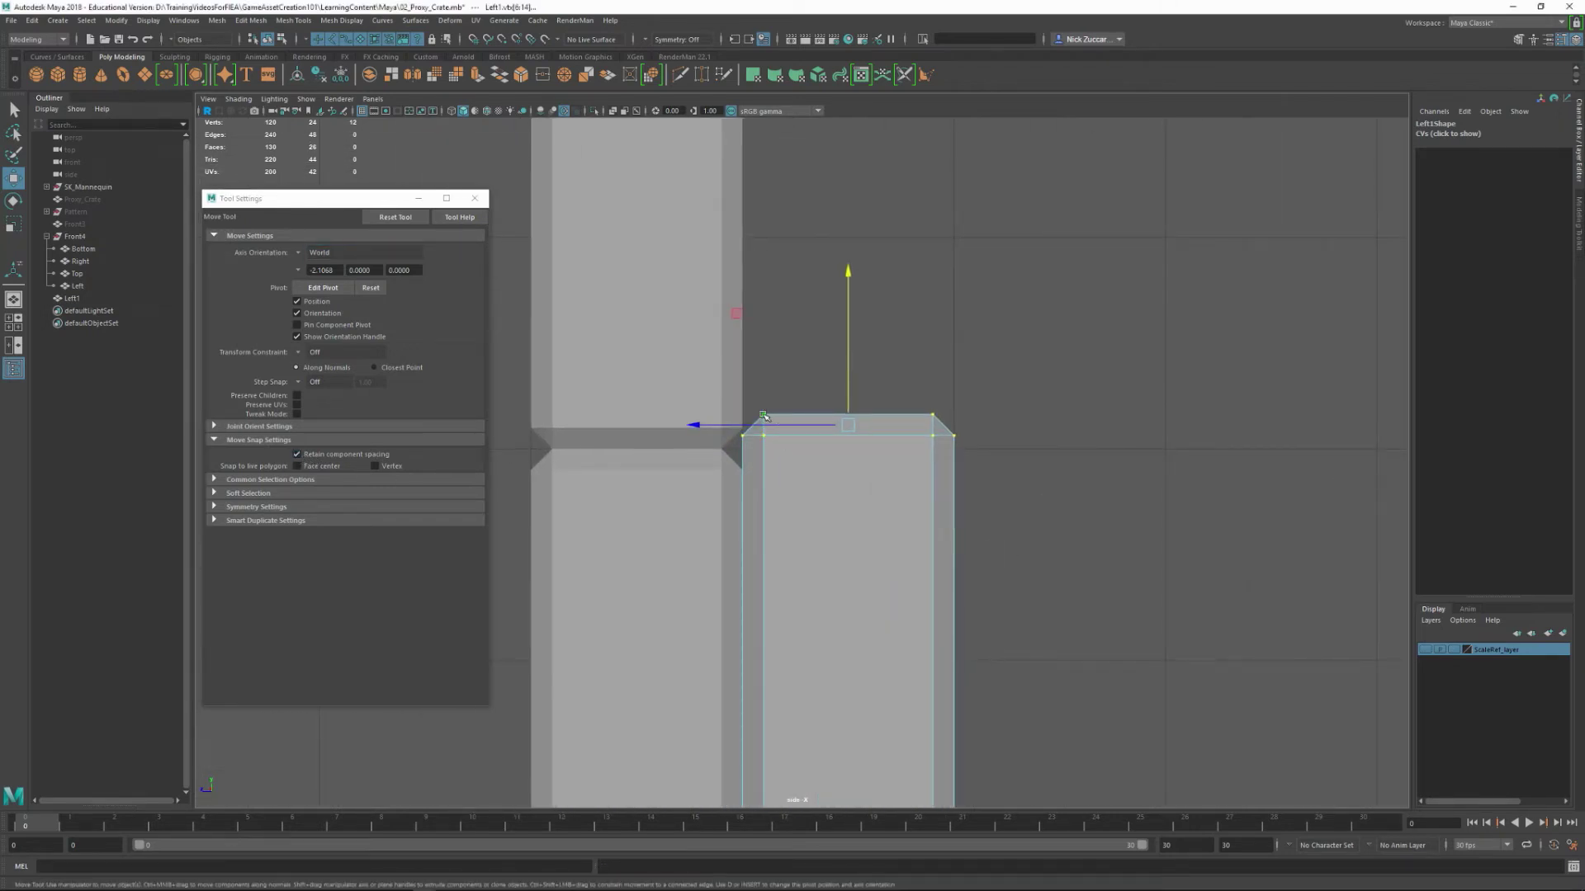
{"action": "middle_click_drag", "start_coordinate": [763, 416], "coordinate": [771, 457], "text": "alt"}
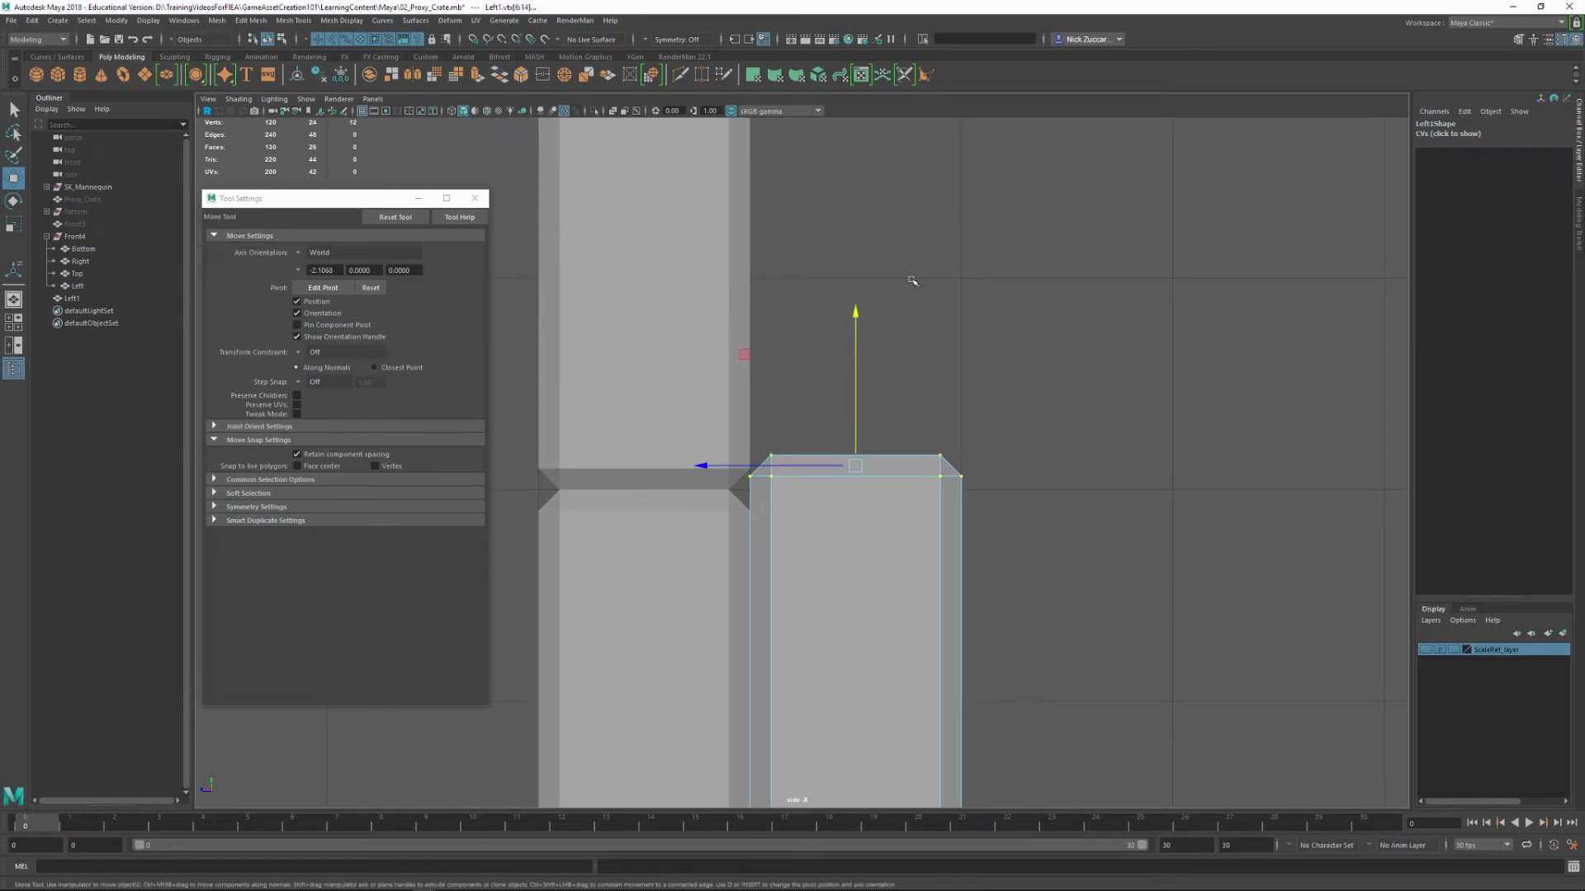
{"action": "right_click_drag", "start_coordinate": [1006, 363], "coordinate": [924, 398], "text": "alt"}
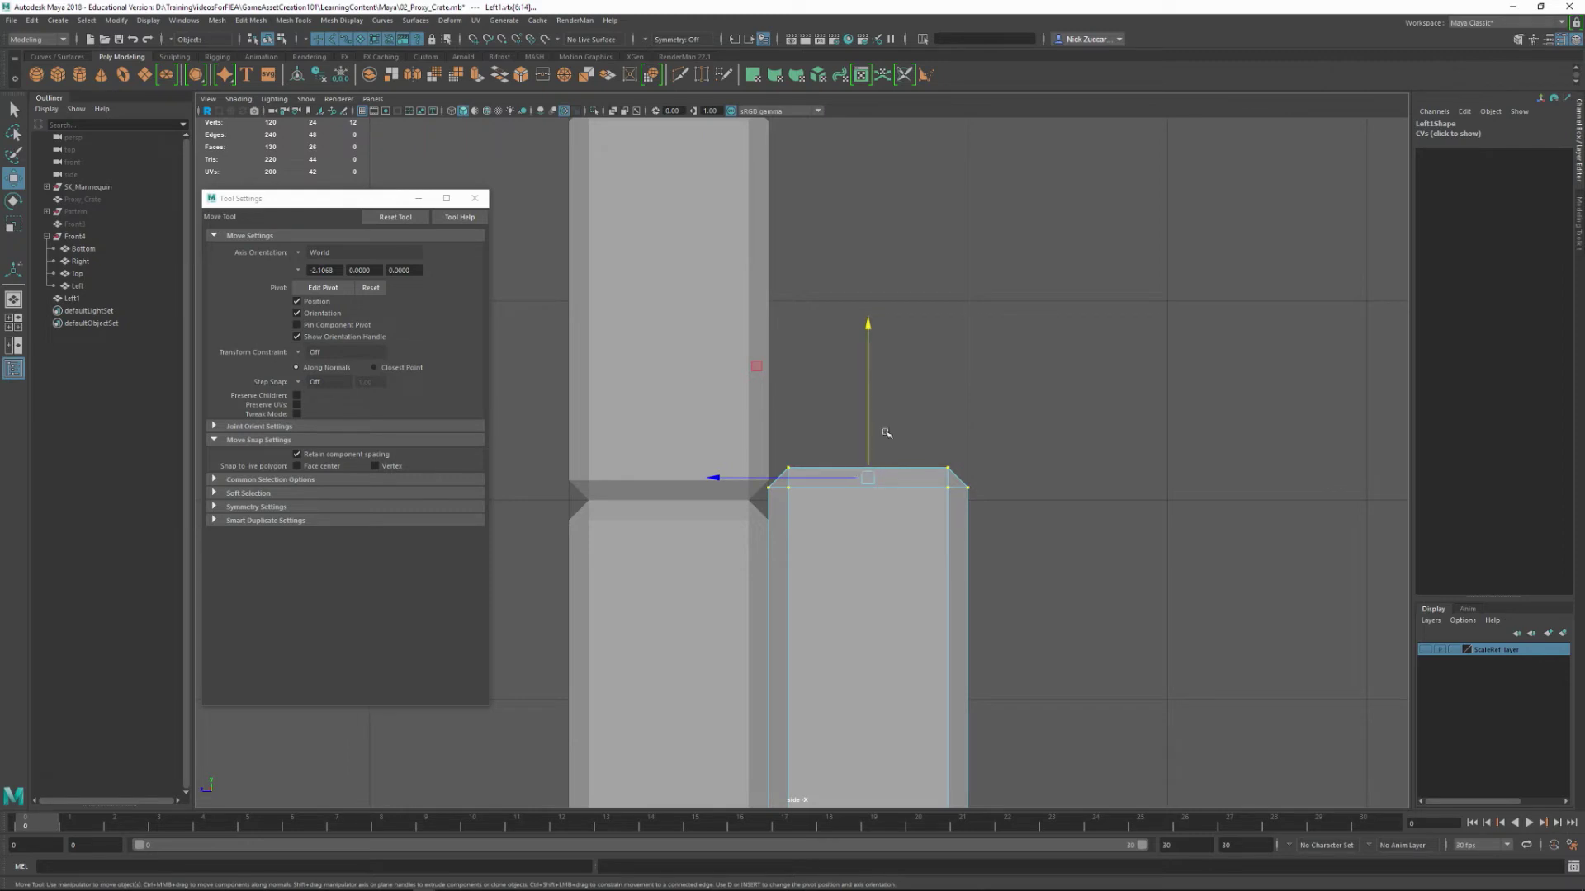
{"action": "key", "text": "d"}
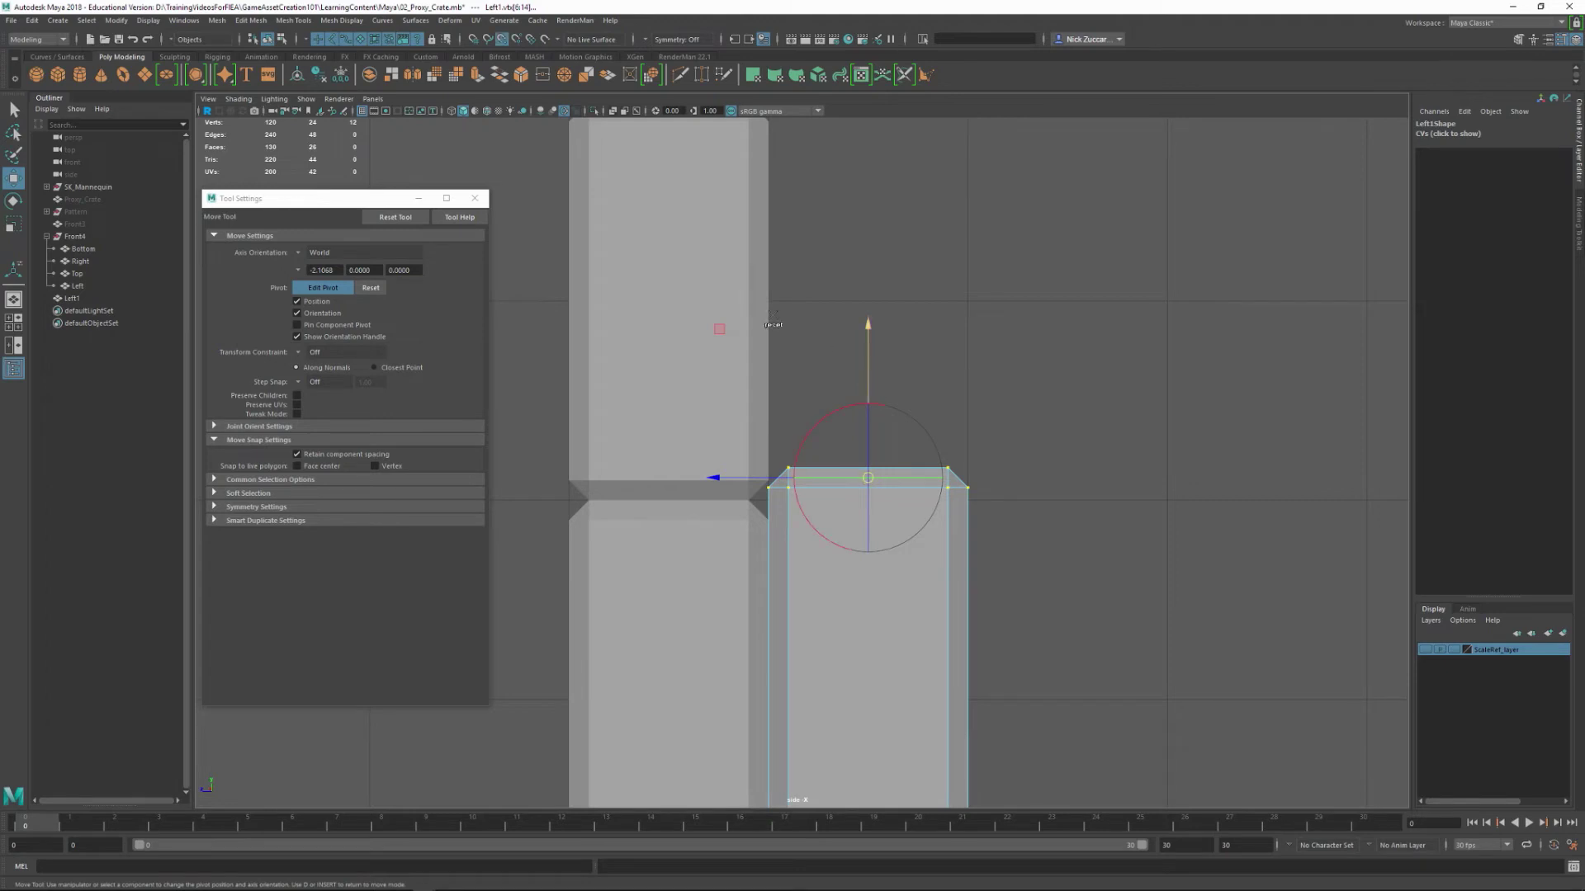
{"action": "left_click", "coordinate": [501, 39]}
{"action": "left_click_drag", "start_coordinate": [869, 390], "coordinate": [868, 364]}
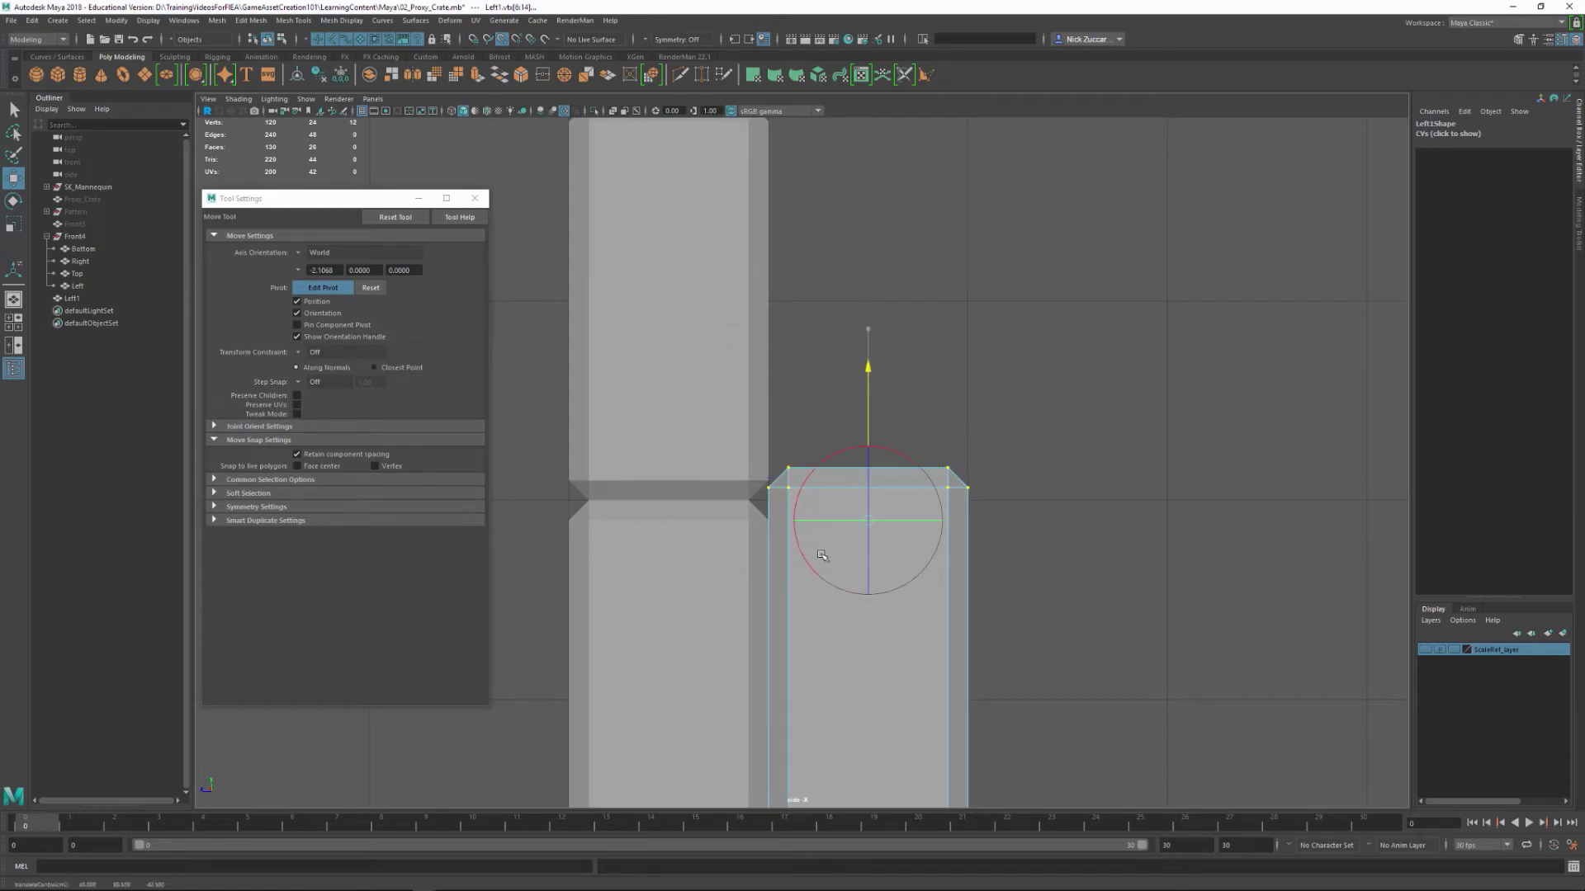
{"action": "left_click", "coordinate": [788, 468]}
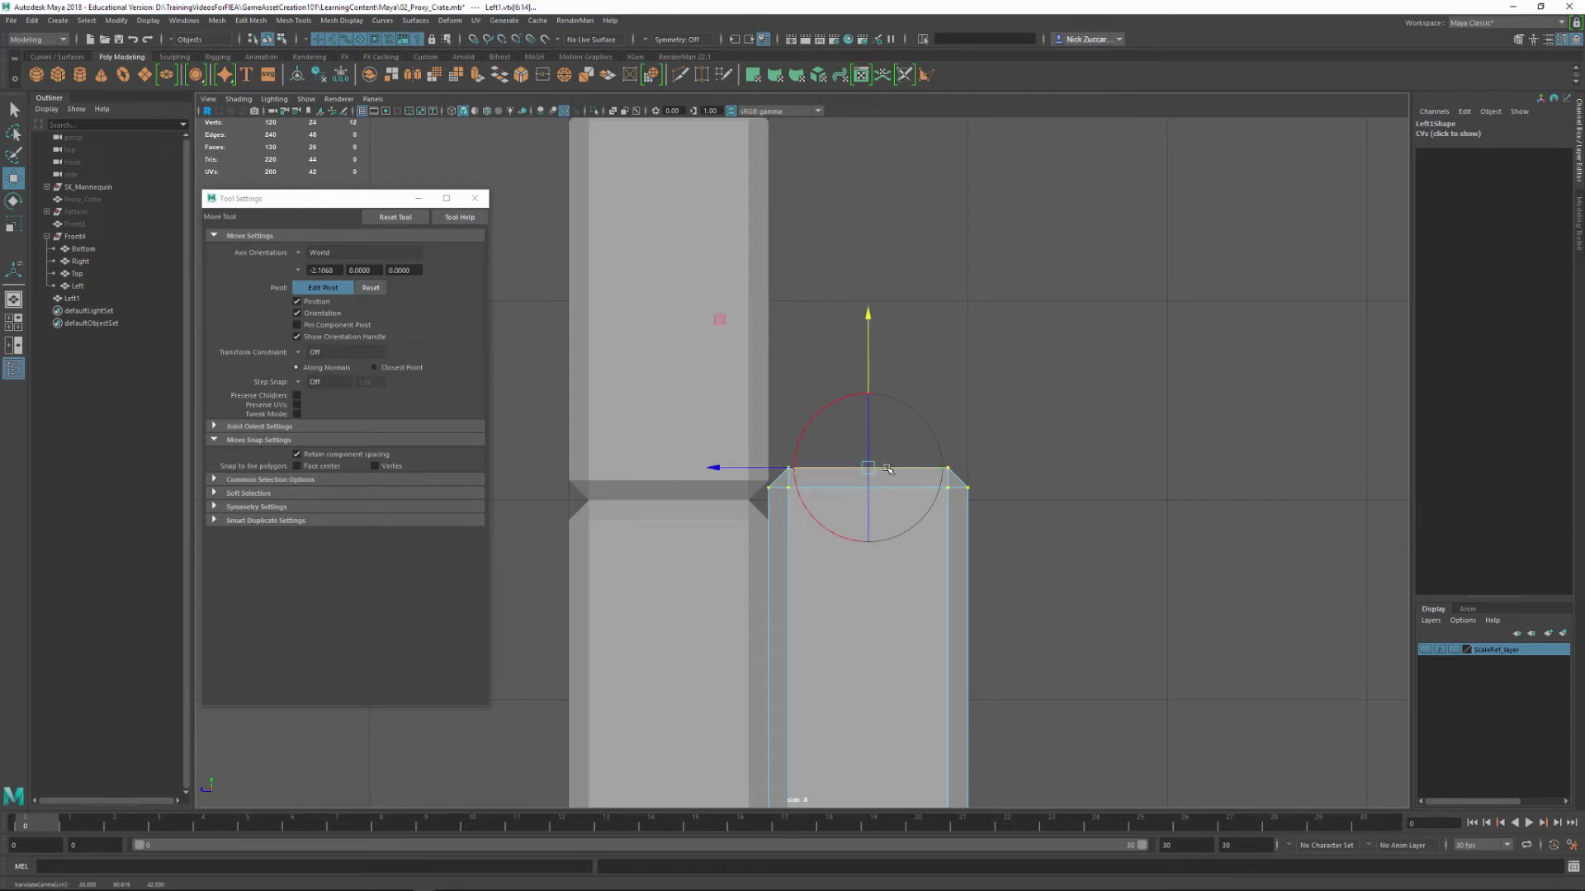
{"action": "key", "text": "d"}
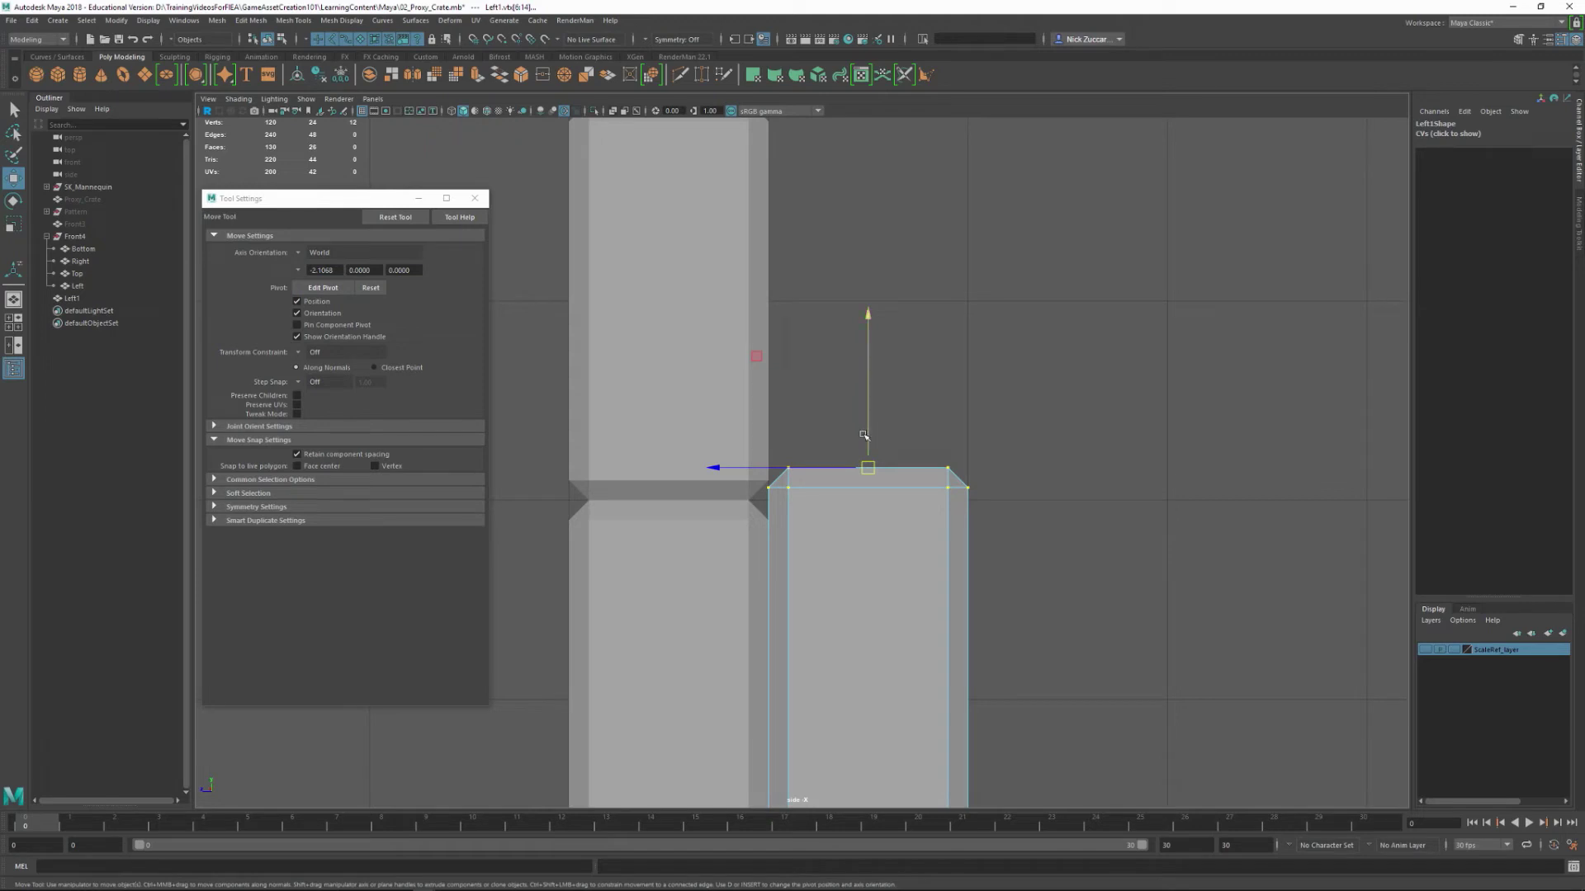
- Raise the top-end vertices with grid snapping to the grid line halfway up the frame's Top board
{"action": "key", "text": "x"}
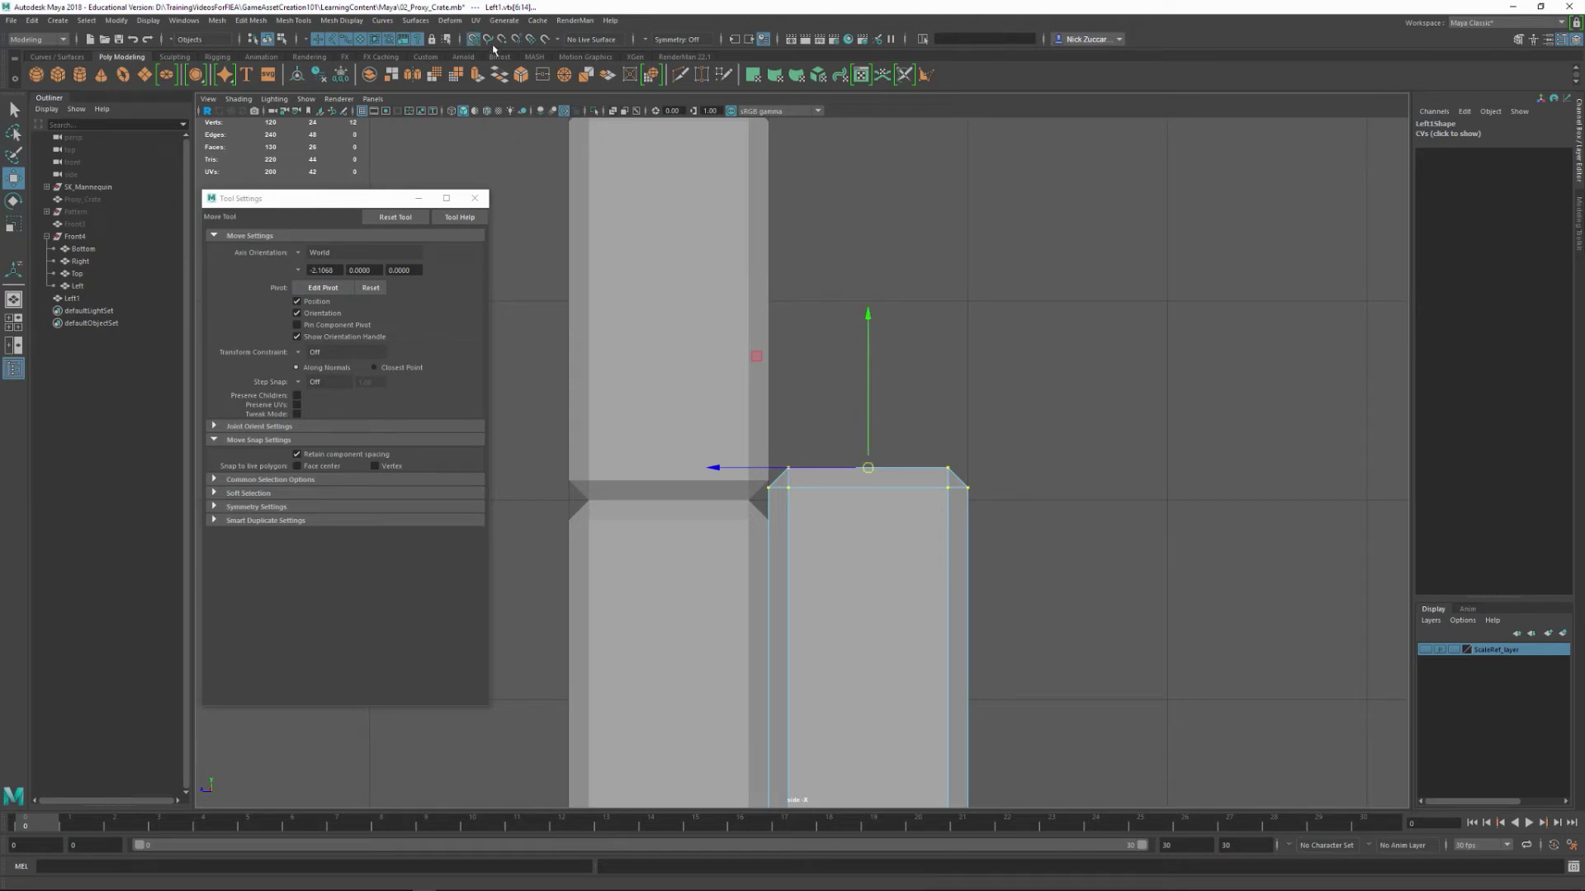
{"action": "left_click_drag", "start_coordinate": [871, 420], "coordinate": [859, 330]}
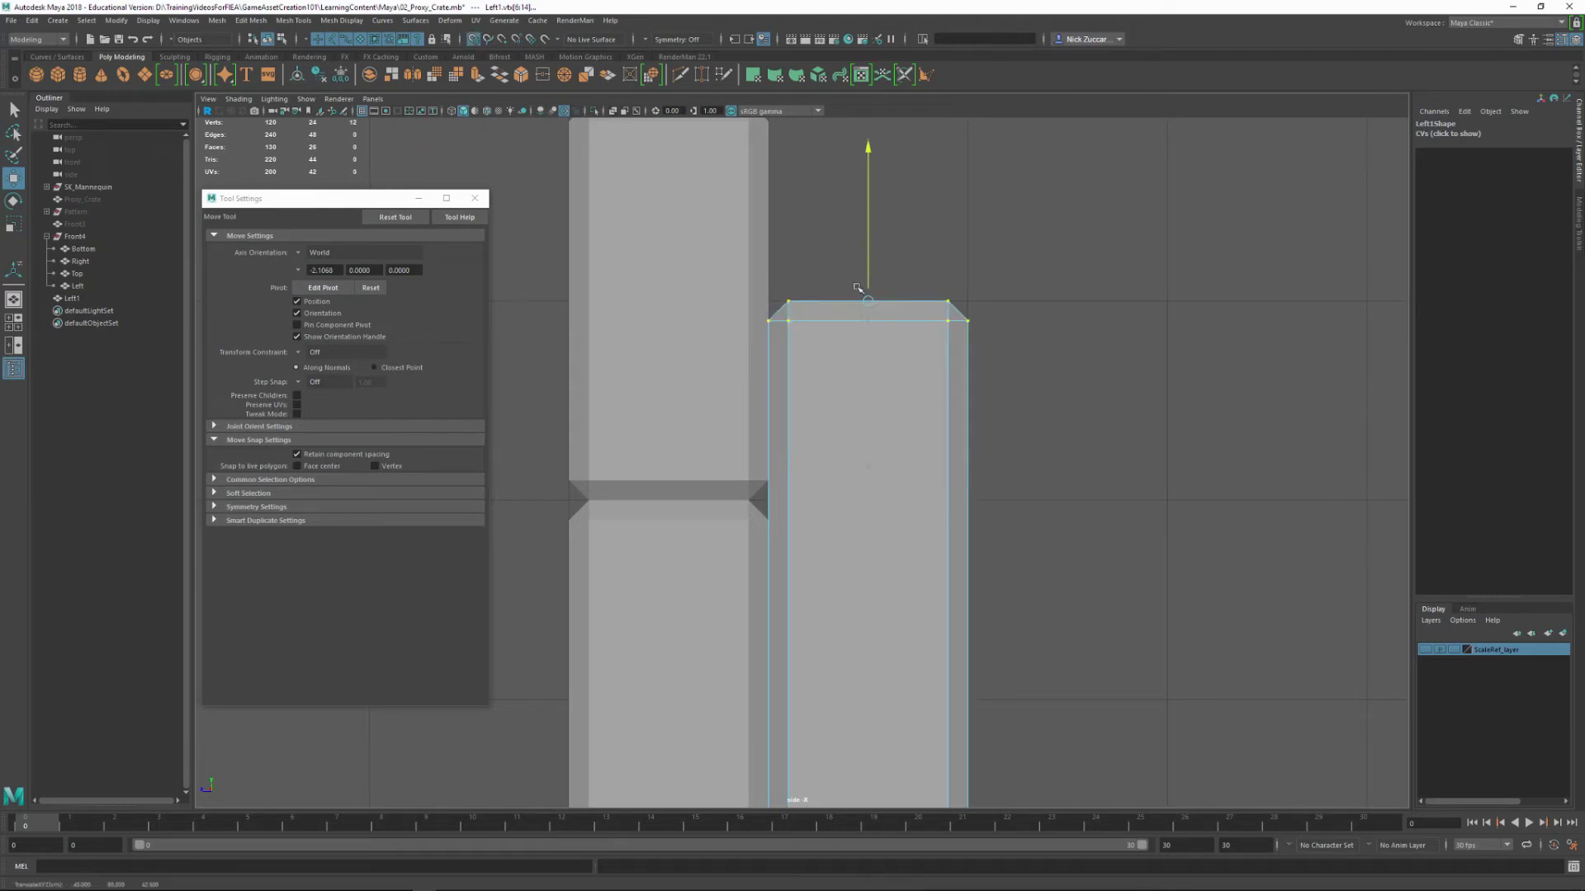
{"action": "right_click_drag", "start_coordinate": [1182, 511], "coordinate": [962, 657], "text": "alt"}
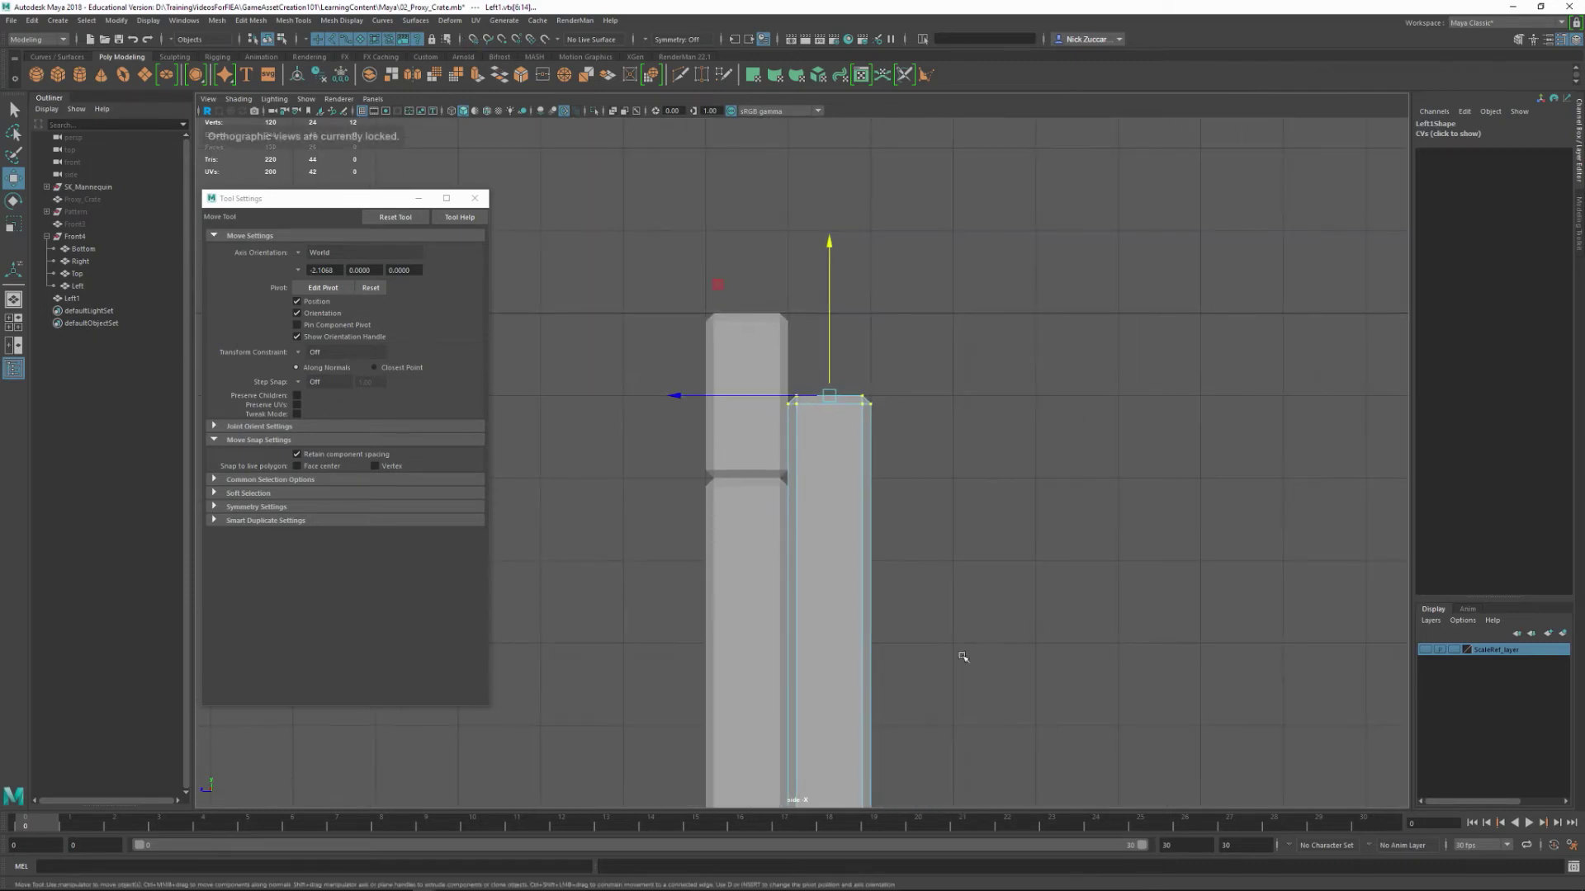
- Select the copied board's bottom-end vertices and snap their pivot to the board's lowermost edge
{"action": "middle_click_drag", "start_coordinate": [962, 658], "coordinate": [945, 495], "text": "alt"}
{"action": "right_click_drag", "start_coordinate": [698, 364], "coordinate": [582, 361], "text": "alt"}
{"action": "middle_click_drag", "start_coordinate": [905, 636], "coordinate": [867, 374], "text": "alt"}
{"action": "middle_click_drag", "start_coordinate": [731, 626], "coordinate": [750, 388], "text": "alt"}
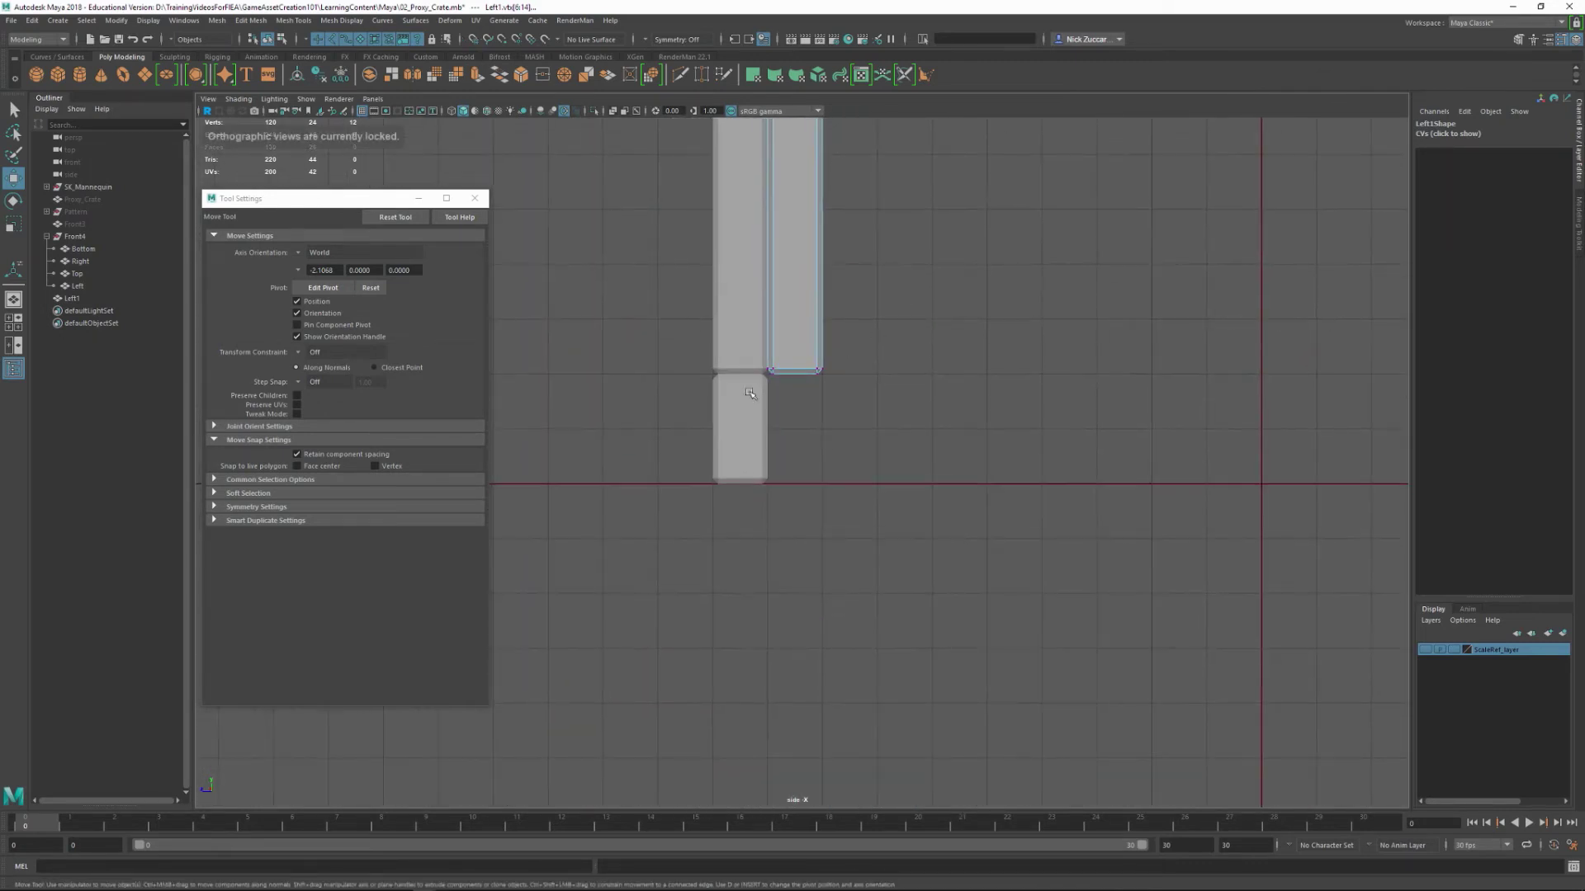
{"action": "right_click_drag", "start_coordinate": [750, 389], "coordinate": [1157, 478], "text": "alt"}
{"action": "middle_click_drag", "start_coordinate": [752, 223], "coordinate": [833, 417], "text": "alt"}
{"action": "left_click_drag", "start_coordinate": [725, 336], "coordinate": [1040, 465]}
{"action": "middle_click_drag", "start_coordinate": [1040, 465], "coordinate": [990, 530], "text": "alt"}
{"action": "key", "text": "d"}
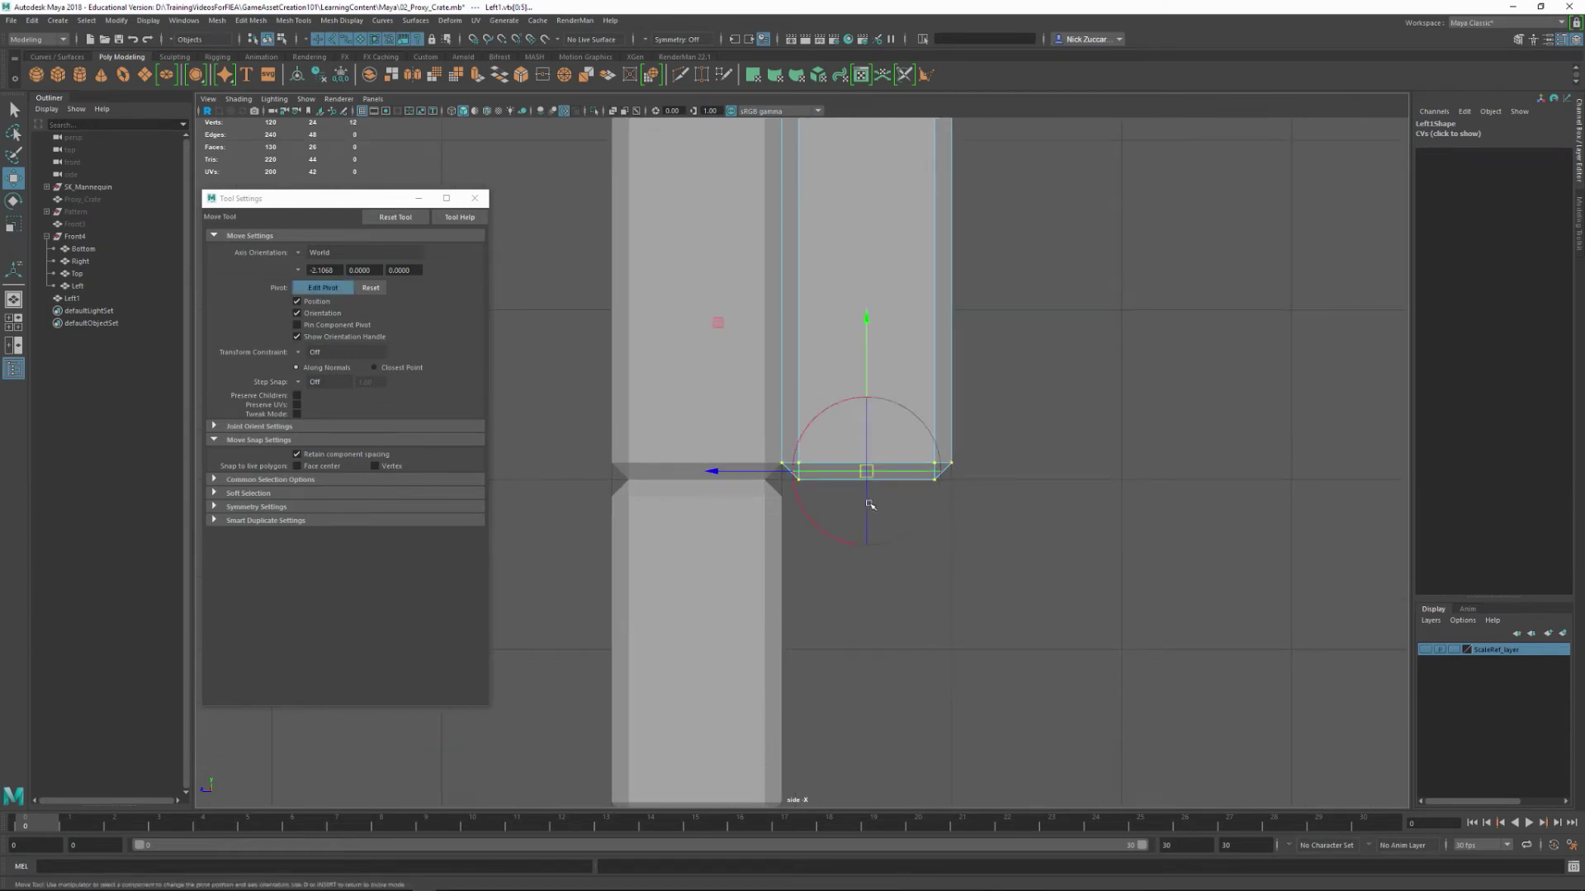
{"action": "left_click_drag", "start_coordinate": [871, 355], "coordinate": [881, 465]}
{"action": "key", "text": "v"}
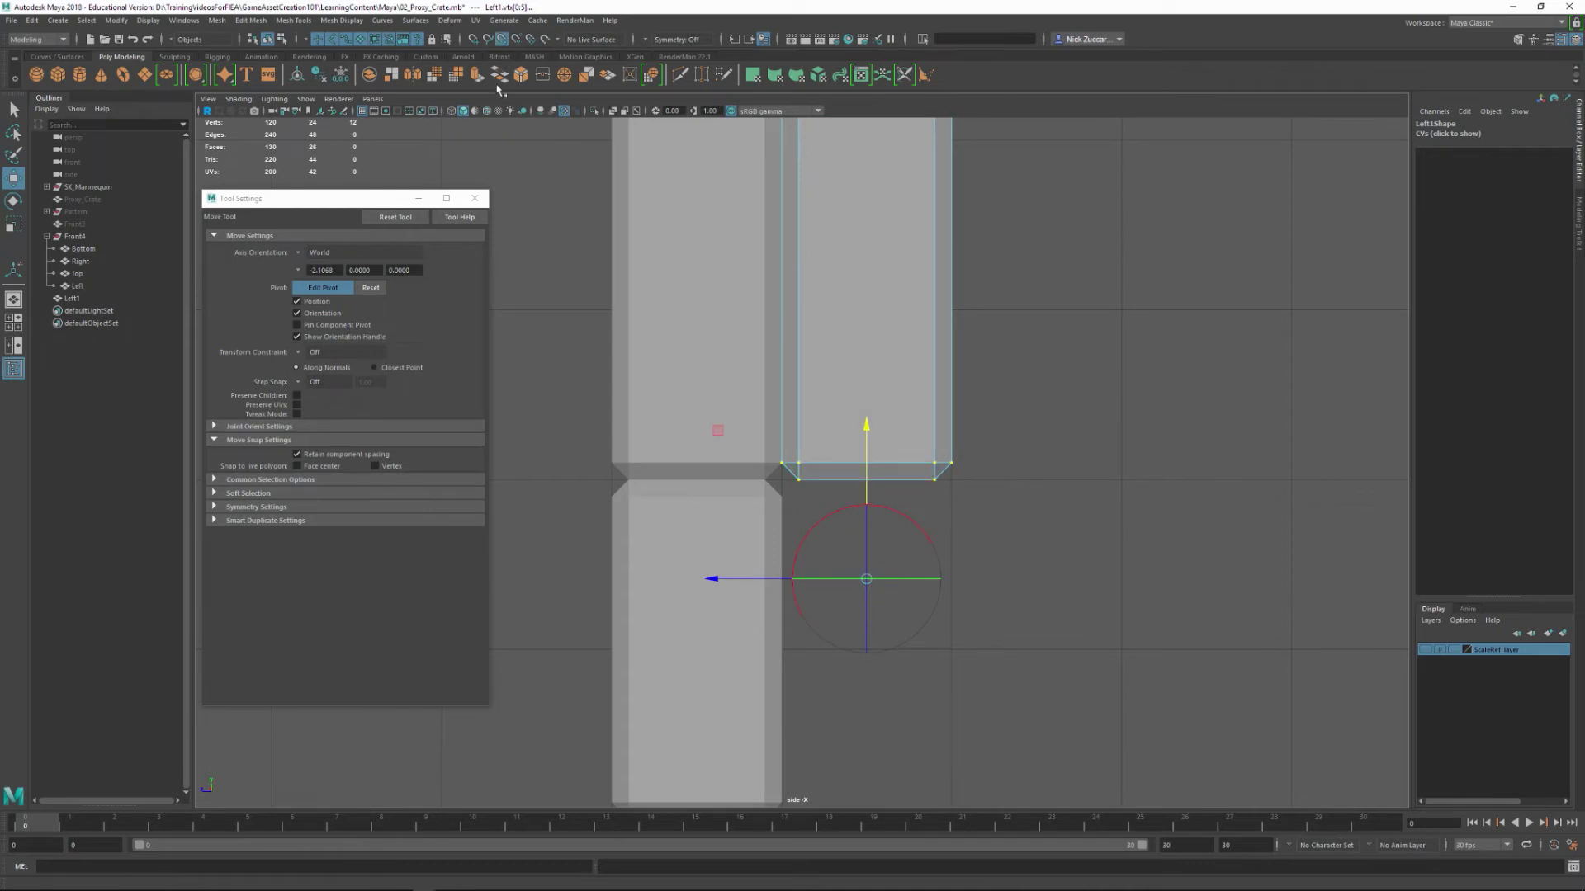
{"action": "left_click_drag", "start_coordinate": [867, 489], "coordinate": [947, 482]}
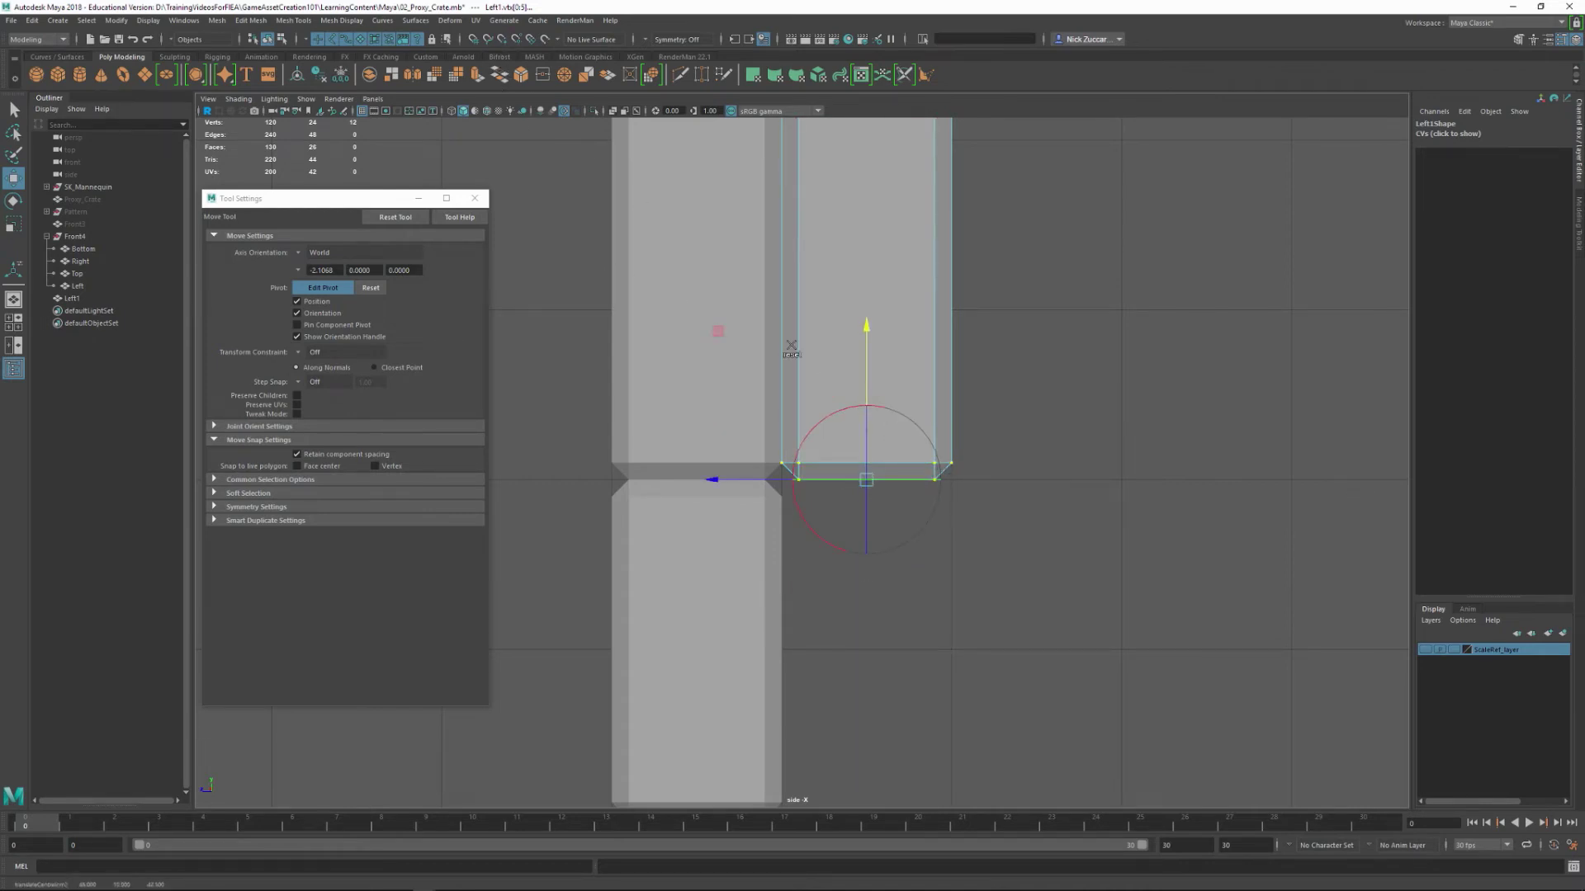
{"action": "key", "text": "d"}
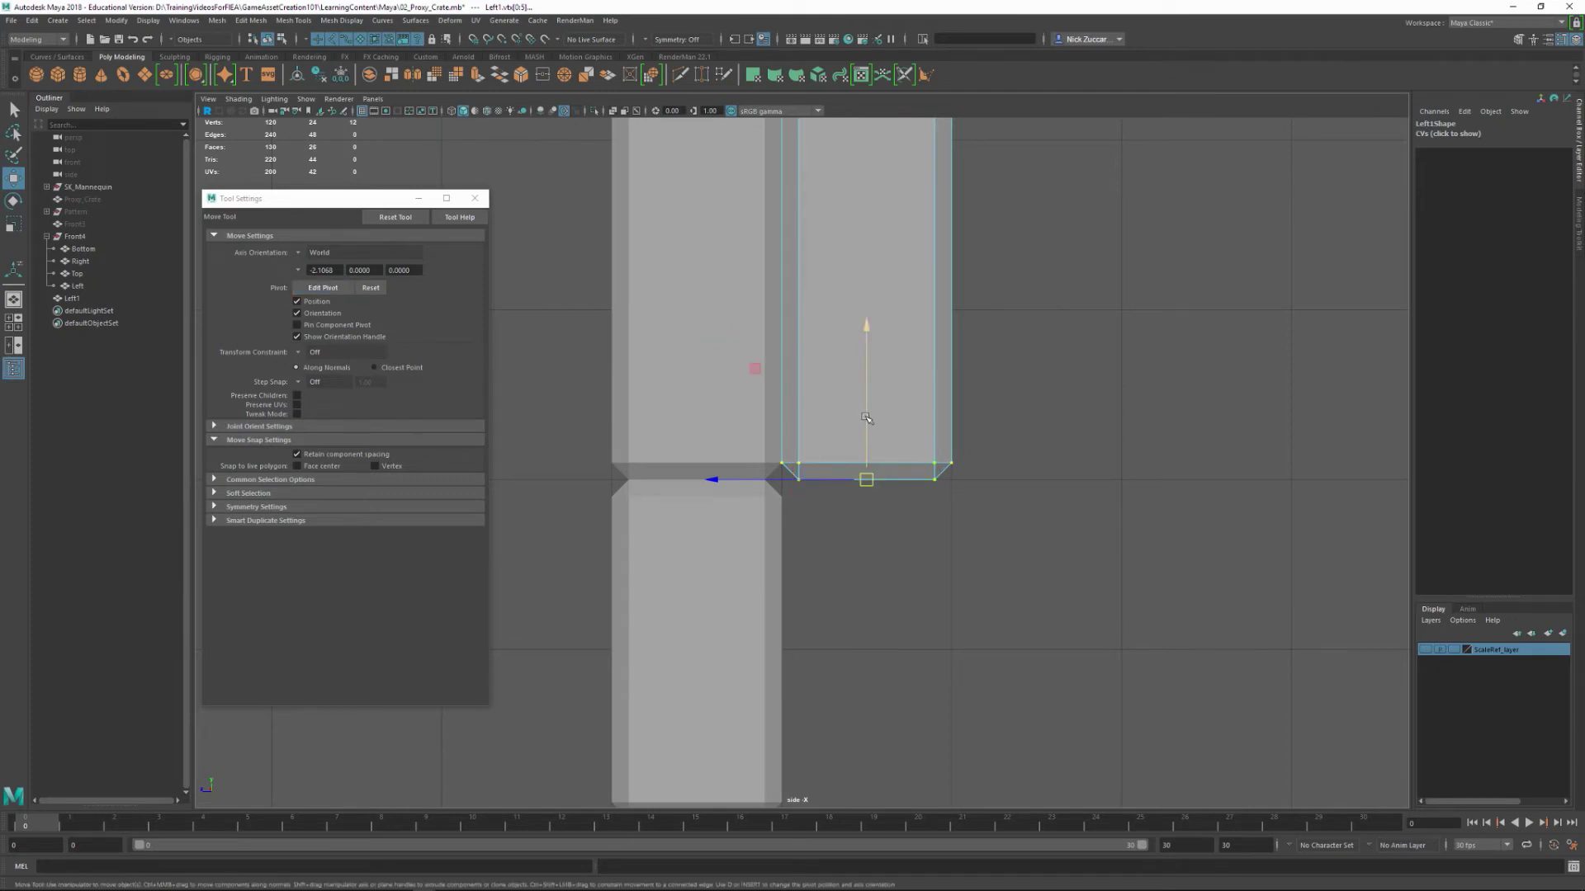
- Lower the copied board's bottom-end vertices with grid snapping to the grid line halfway down the frame's Bottom board
{"action": "left_click_drag", "start_coordinate": [867, 421], "coordinate": [871, 563]}
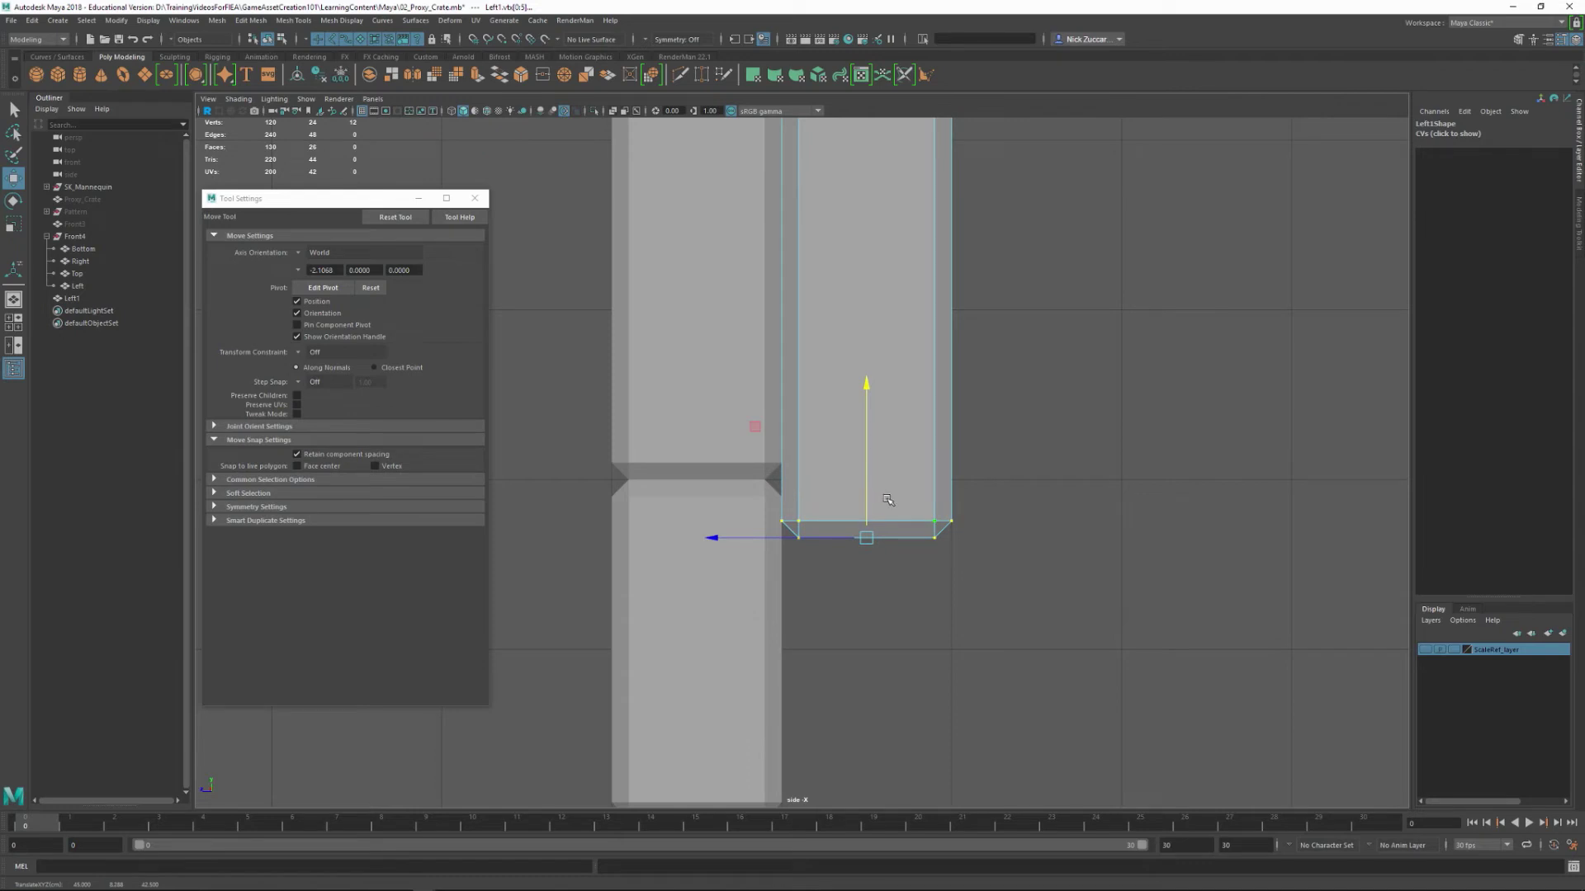
{"action": "left_click_drag", "start_coordinate": [872, 481], "coordinate": [894, 624]}
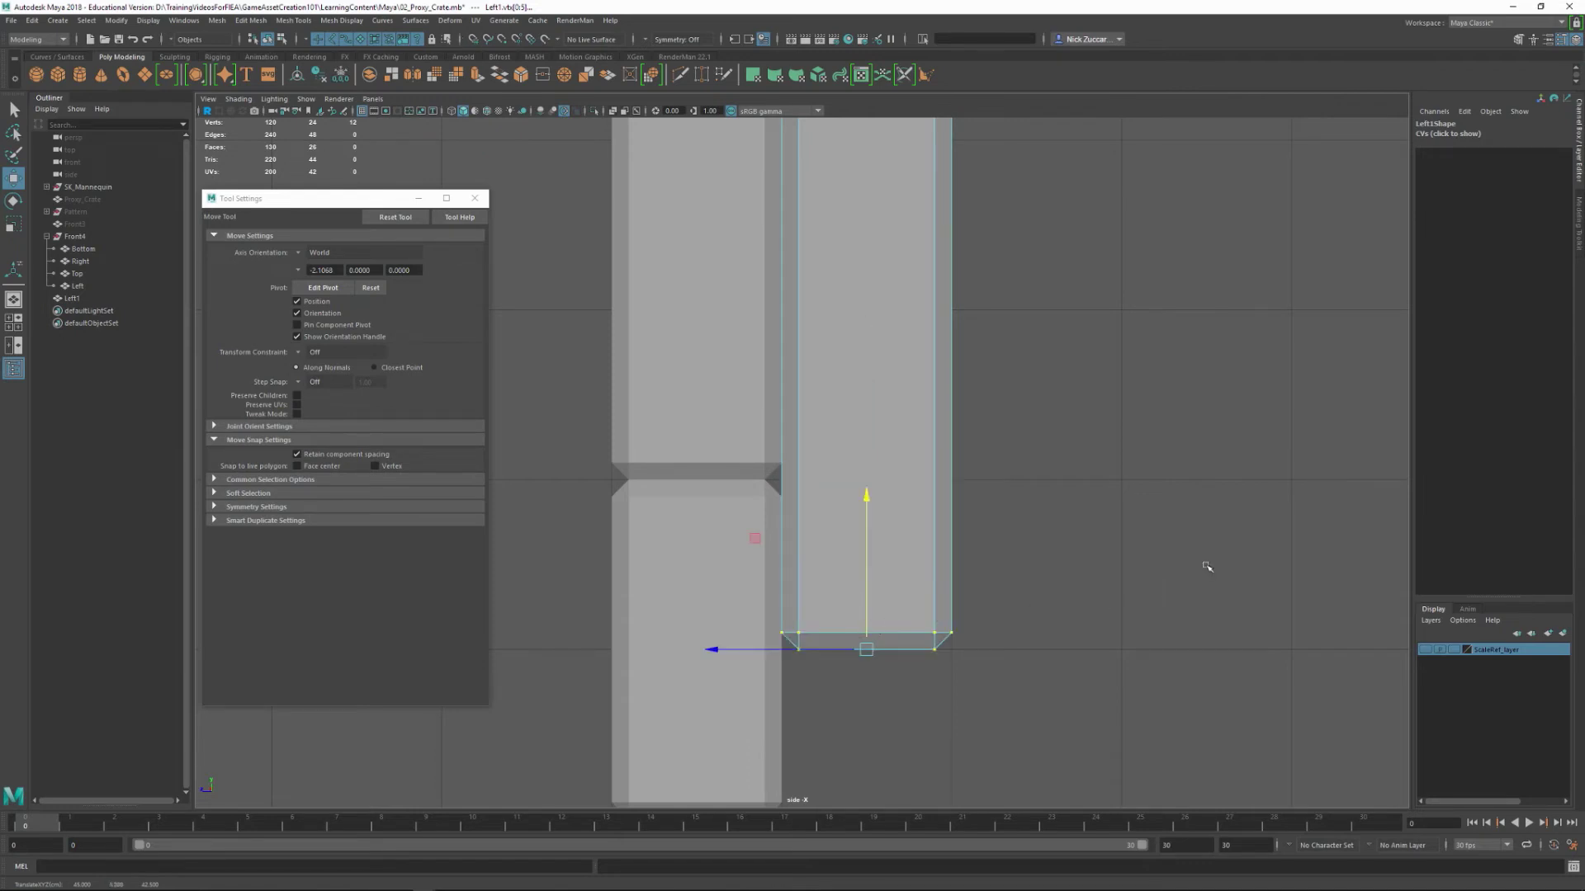
{"action": "scroll", "coordinate": [955, 372], "scroll_direction": "down", "scroll_amount": 10}
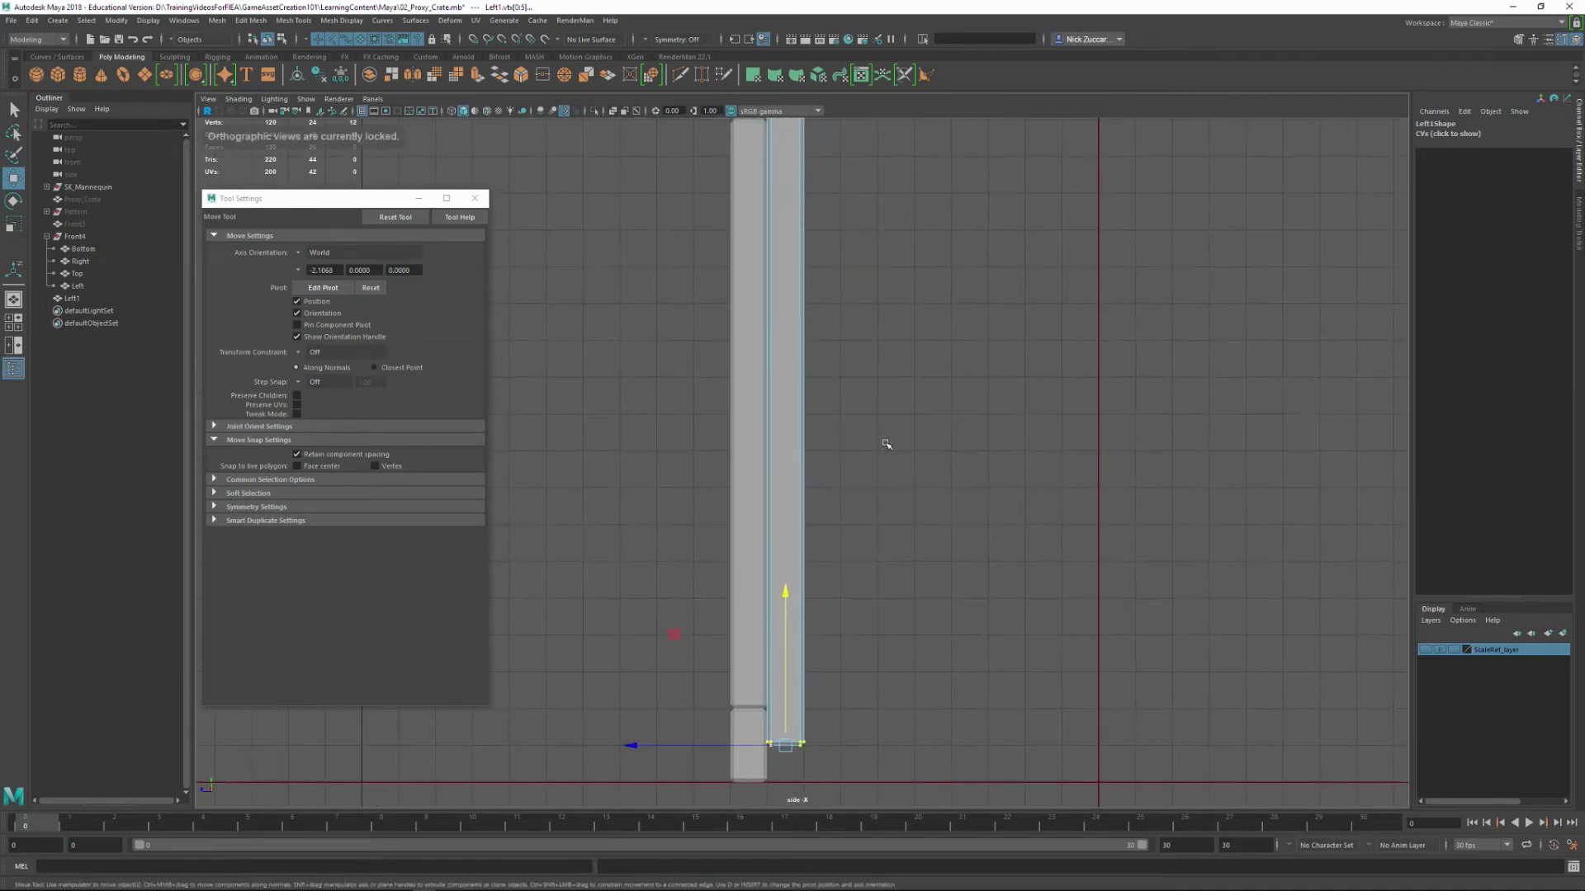
{"action": "scroll", "coordinate": [831, 329], "scroll_direction": "down", "scroll_amount": 2}
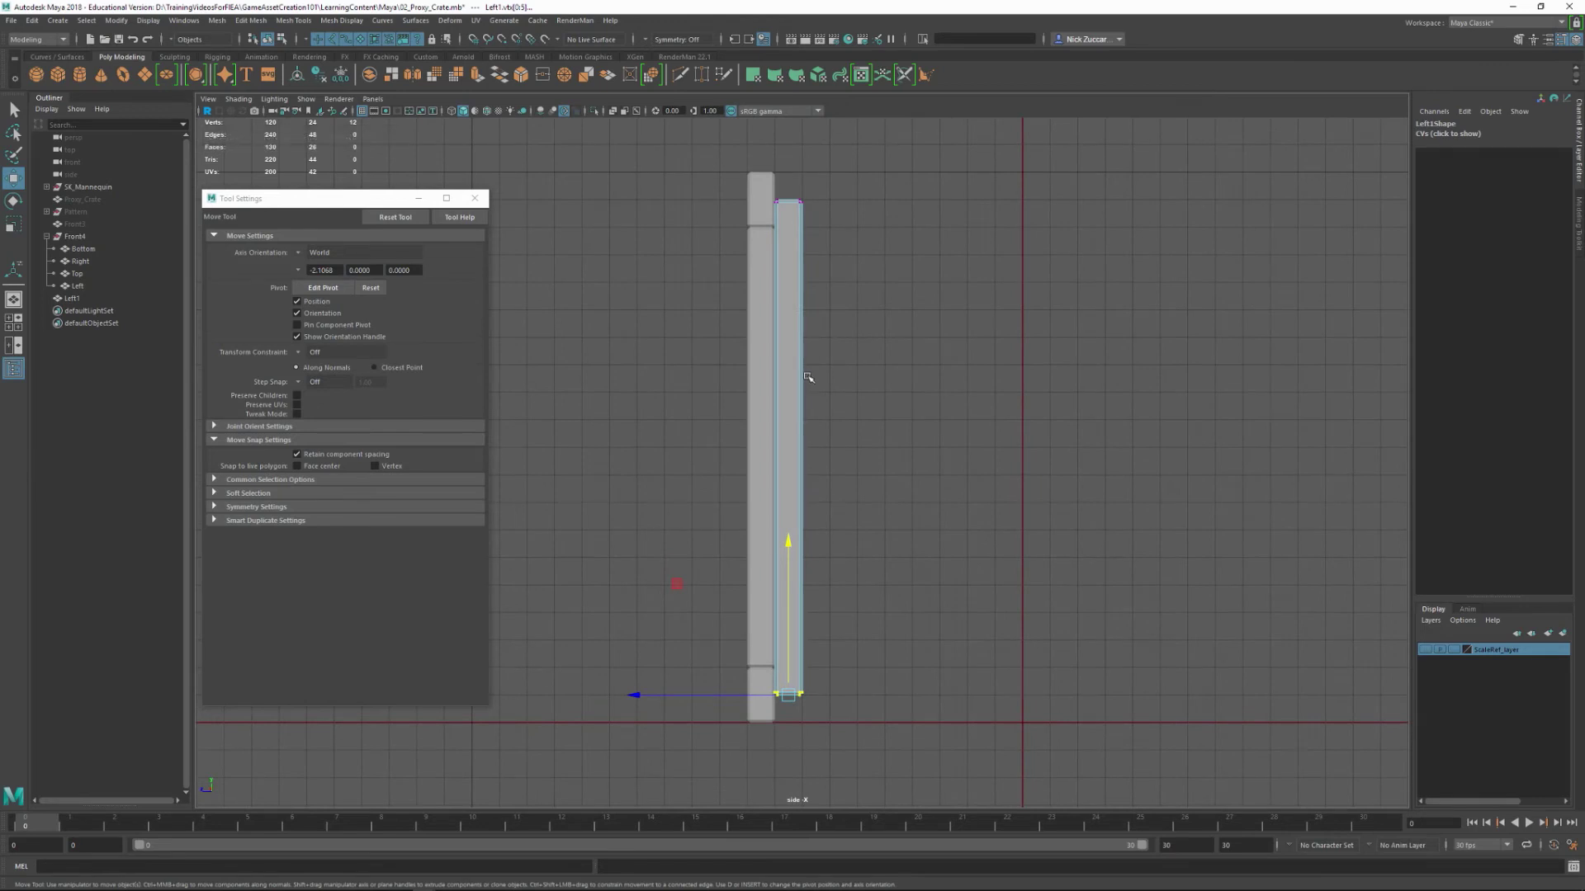
{"action": "key", "text": "space"}
{"action": "key", "text": "space"}
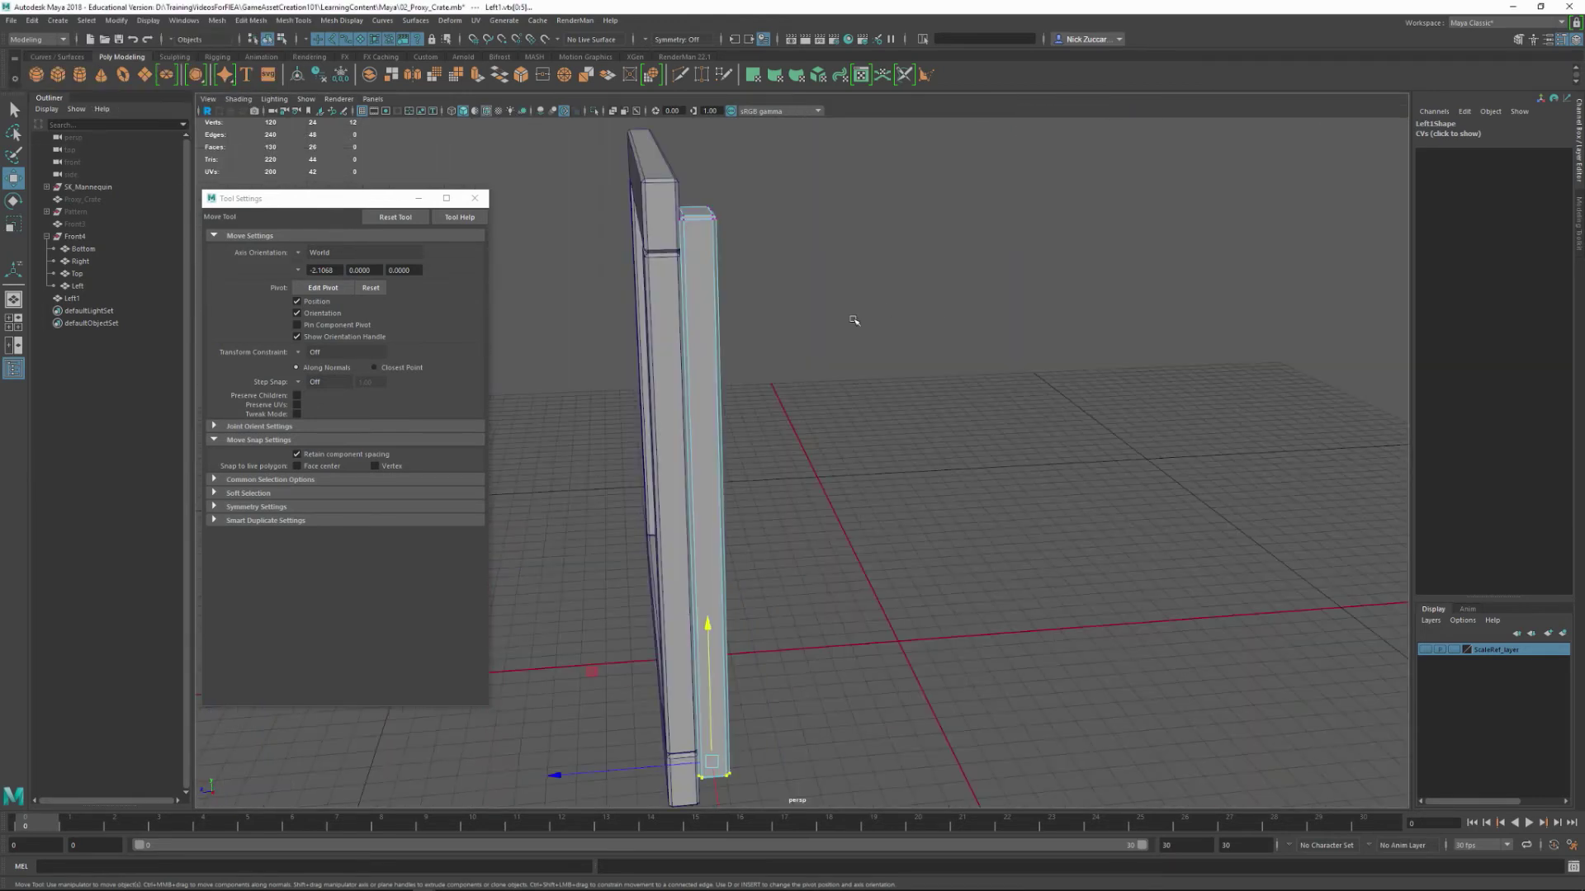
- Rename the extended board copy Left1 as Board_01
{"action": "left_click_drag", "start_coordinate": [849, 319], "coordinate": [912, 347], "text": "alt"}
{"action": "scroll", "coordinate": [921, 326], "scroll_direction": "up", "scroll_amount": 3}
{"action": "scroll", "coordinate": [927, 308], "scroll_direction": "down", "scroll_amount": 4}
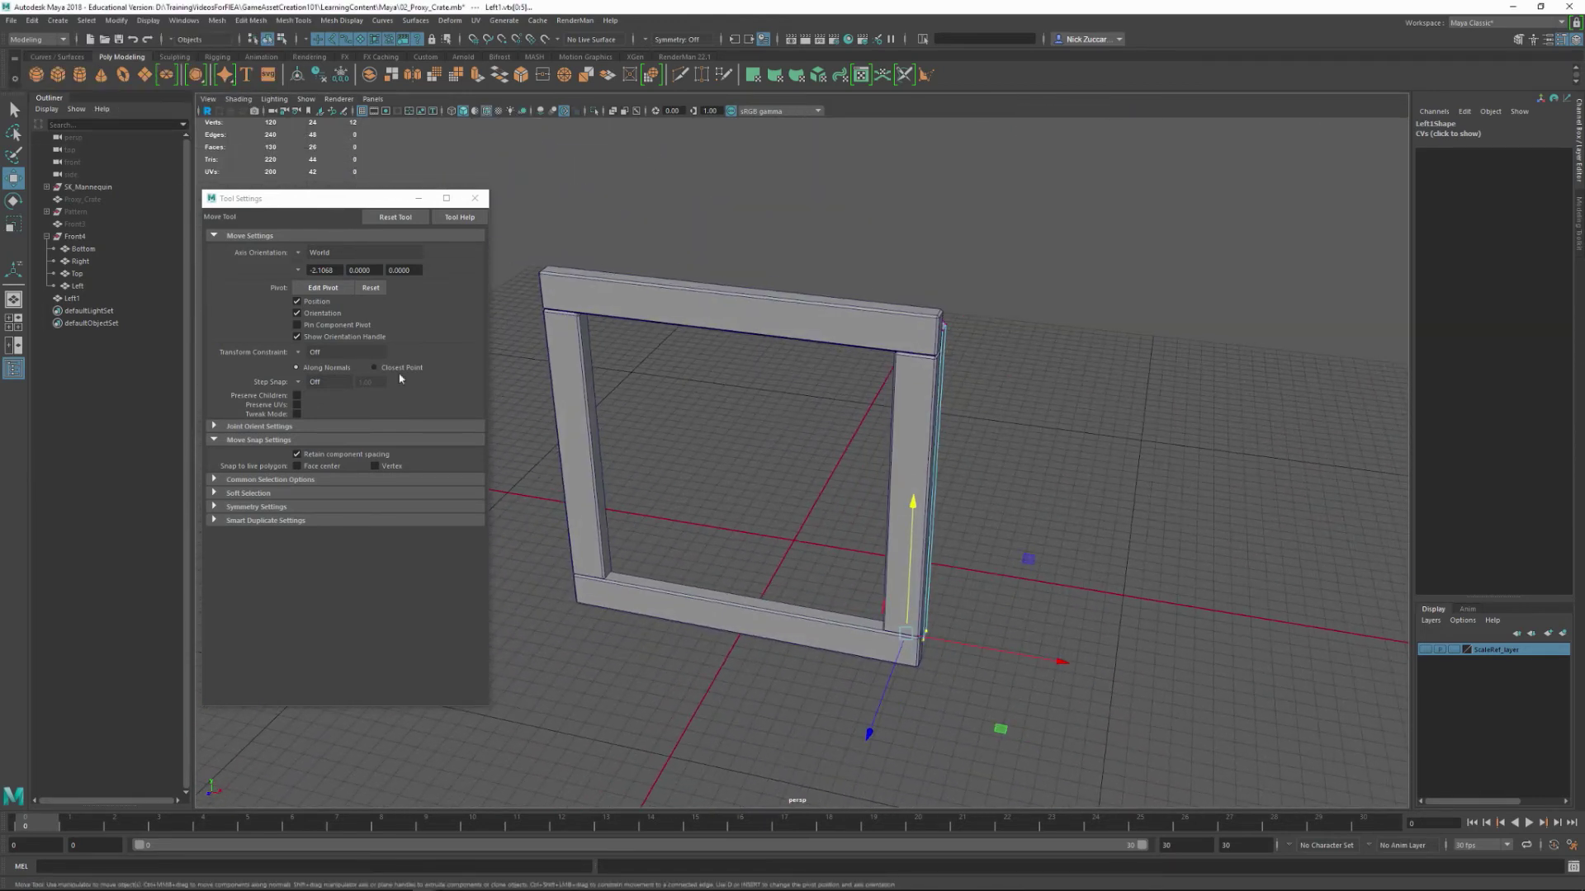
{"action": "left_click", "coordinate": [74, 298]}
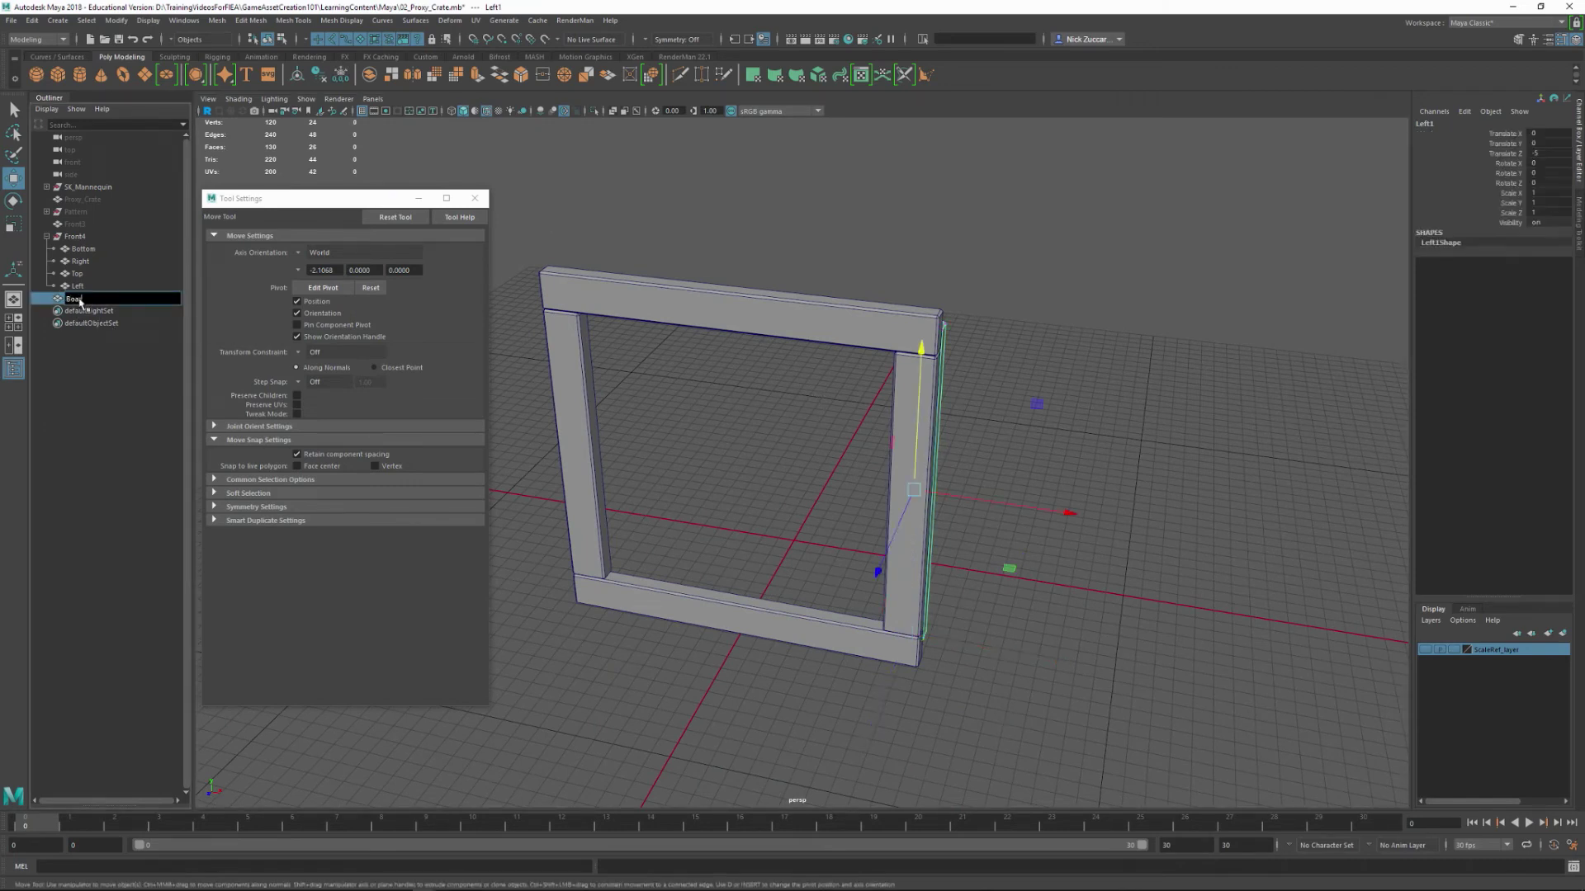
{"action": "key", "text": "Return"}
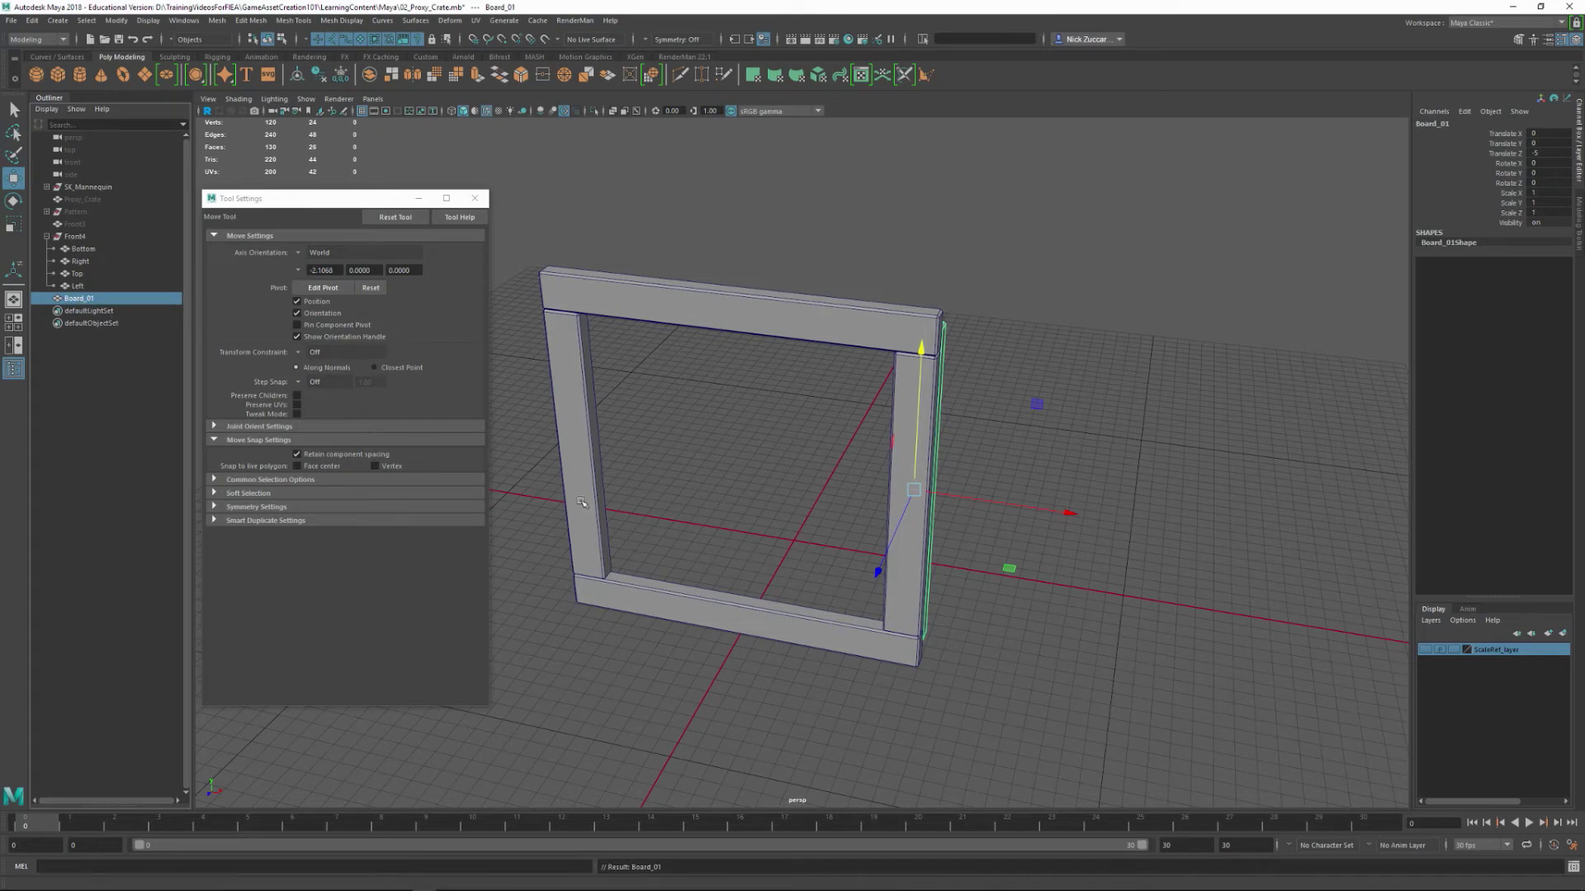
- Move Board_01 with grid snapping to the middle of the frame at Translate X -45 and freeze its transformations
{"action": "left_click_drag", "start_coordinate": [941, 563], "coordinate": [1010, 558], "text": "alt"}
{"action": "key", "text": "x"}
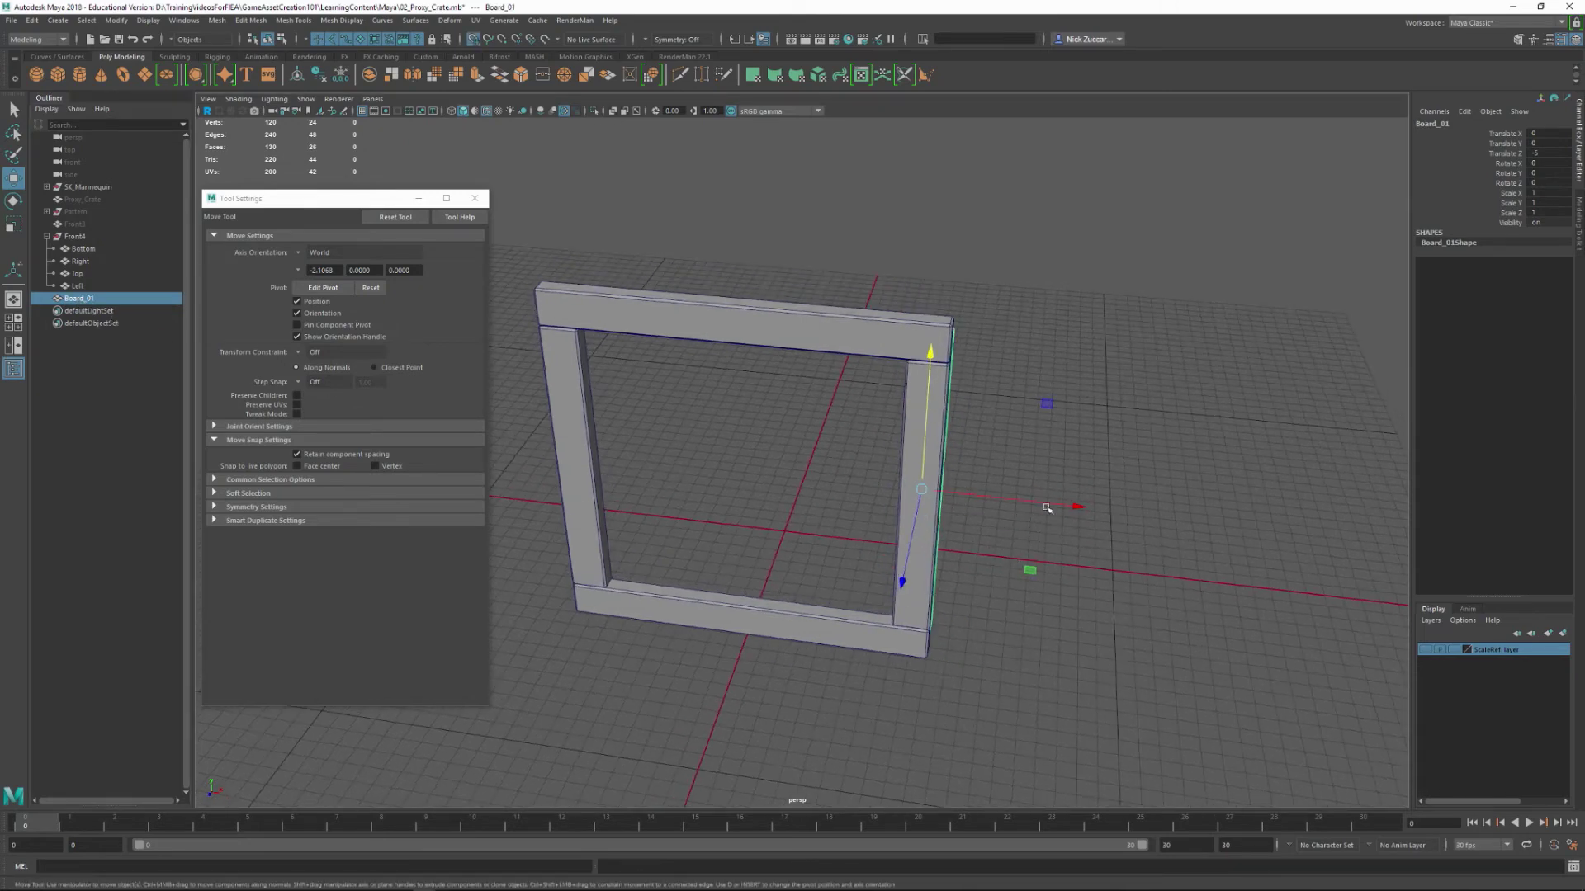
{"action": "left_click_drag", "start_coordinate": [1050, 507], "coordinate": [988, 545]}
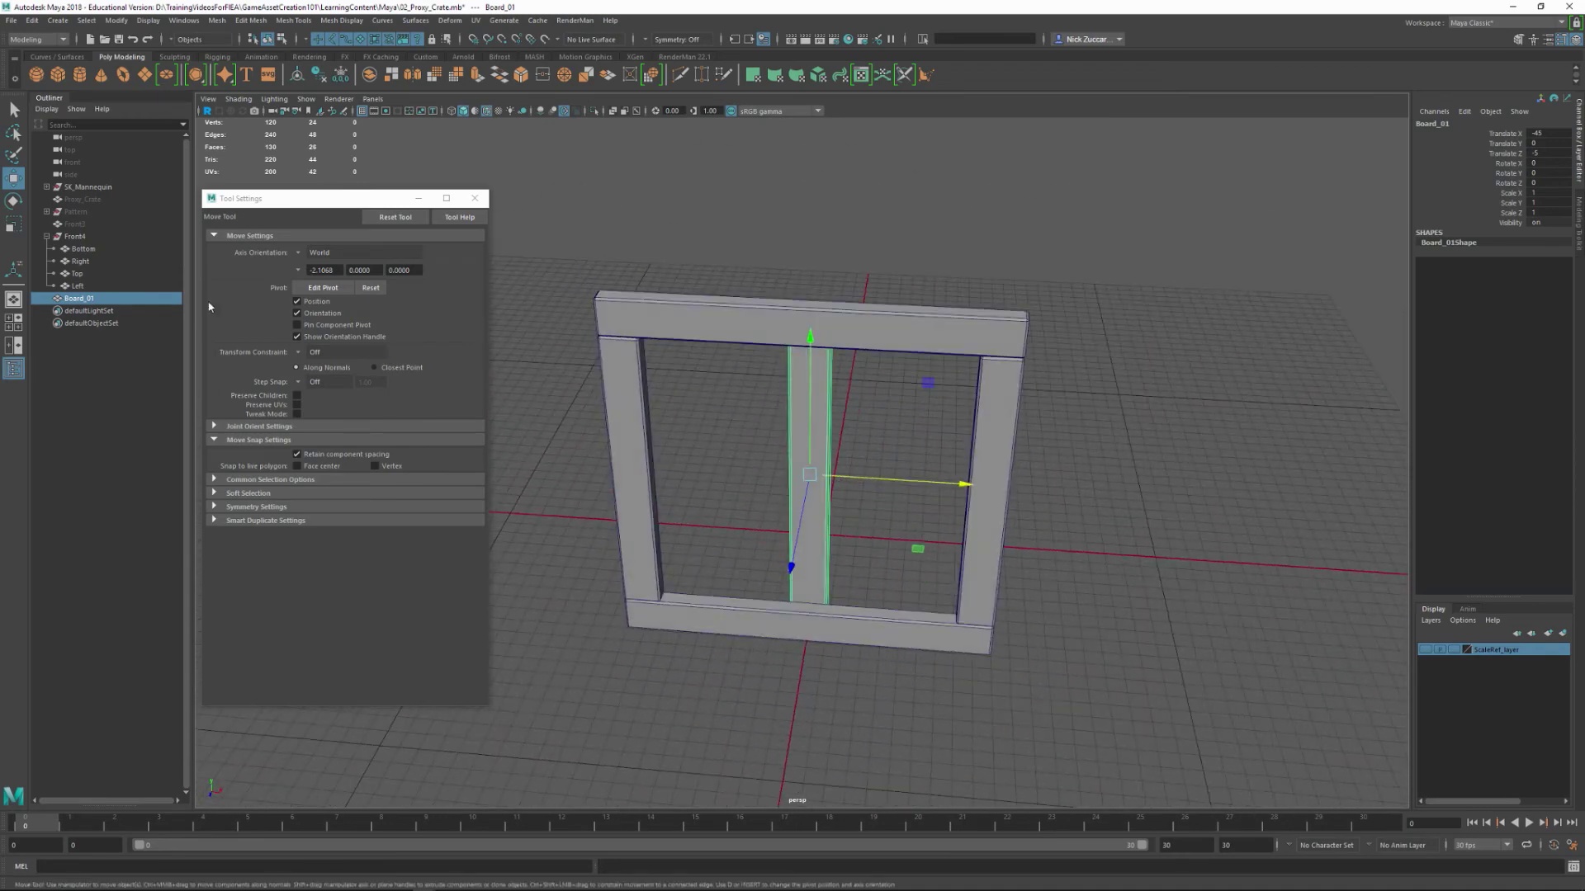
{"action": "left_click", "coordinate": [114, 21]}
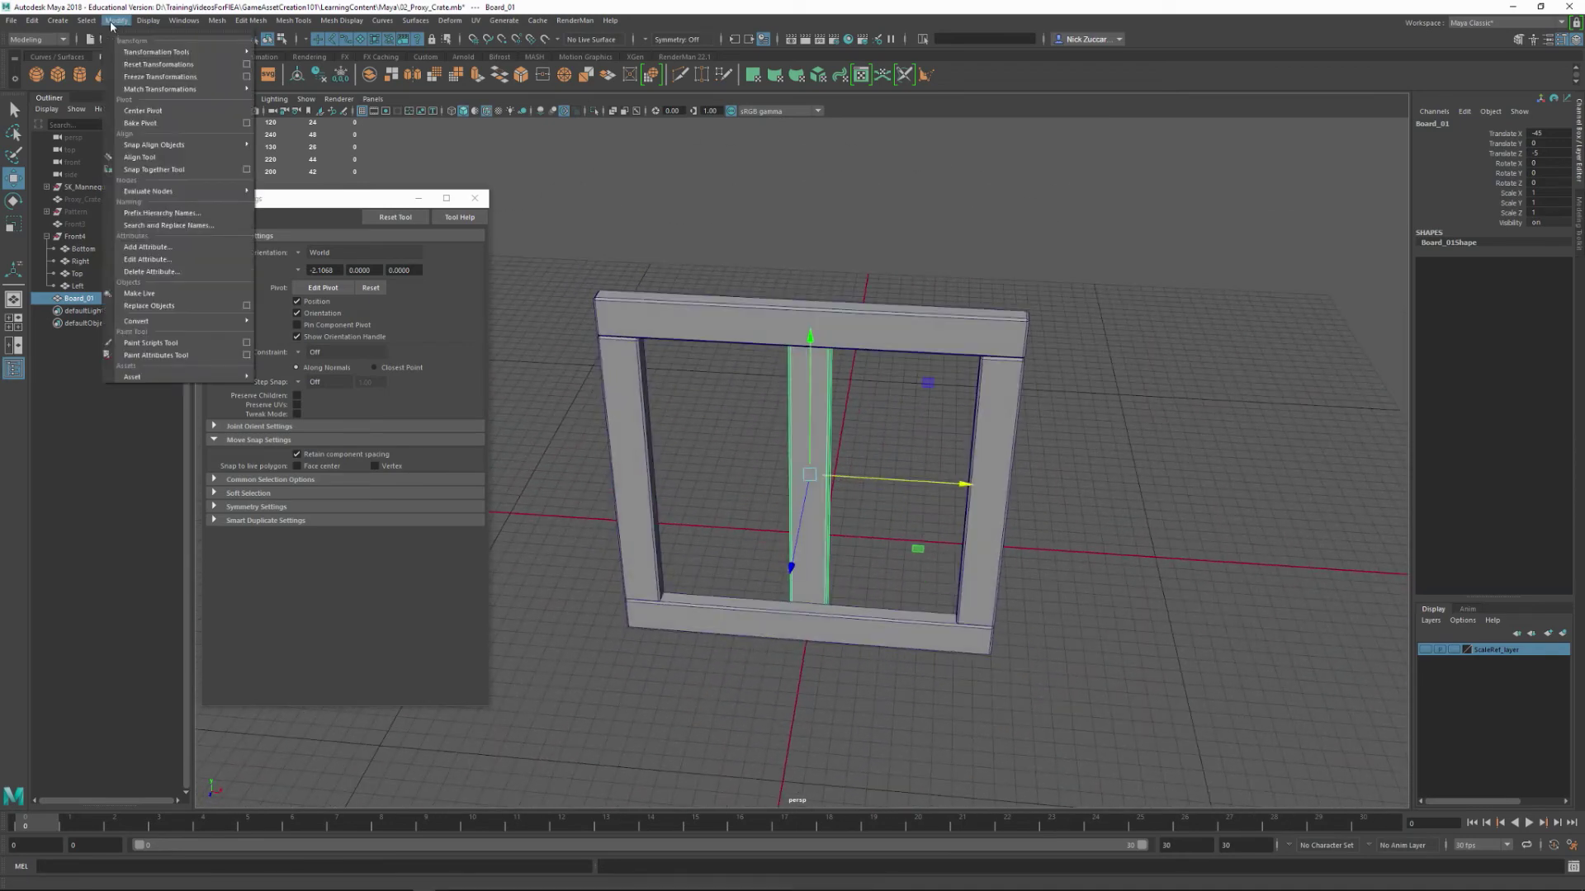
{"action": "left_click", "coordinate": [149, 77]}
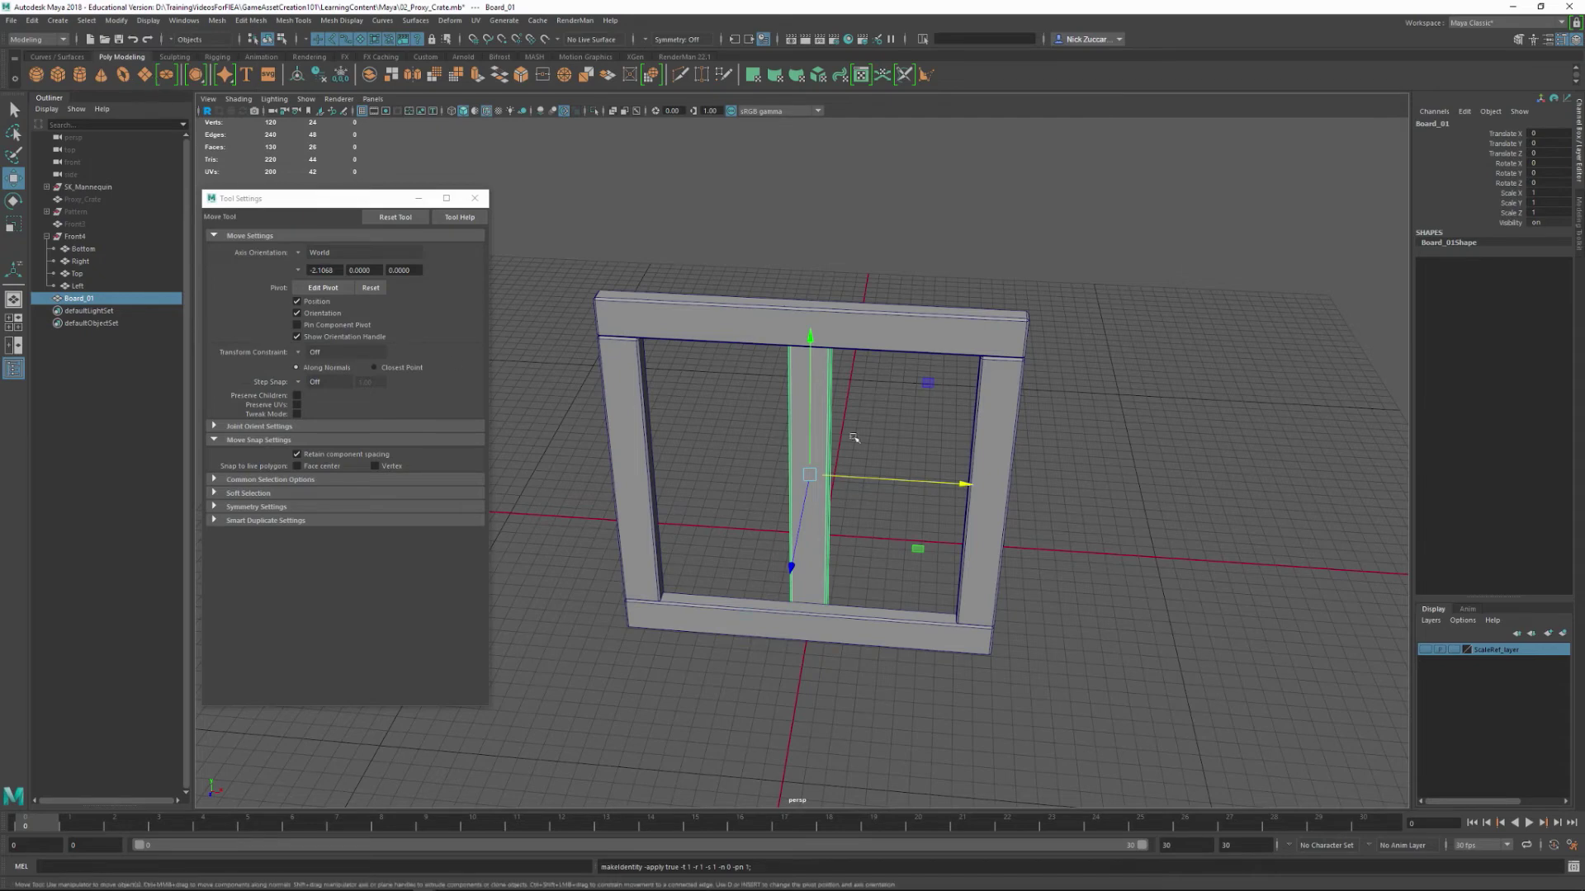
- Duplicate Board_01, offset the copy 10 units along X, and repeat the offset duplication three times to fill the frame's positive-X half
{"action": "left_click_drag", "start_coordinate": [1263, 483], "coordinate": [1041, 504], "text": "alt"}
{"action": "scroll", "coordinate": [1036, 488], "scroll_direction": "up", "scroll_amount": 5}
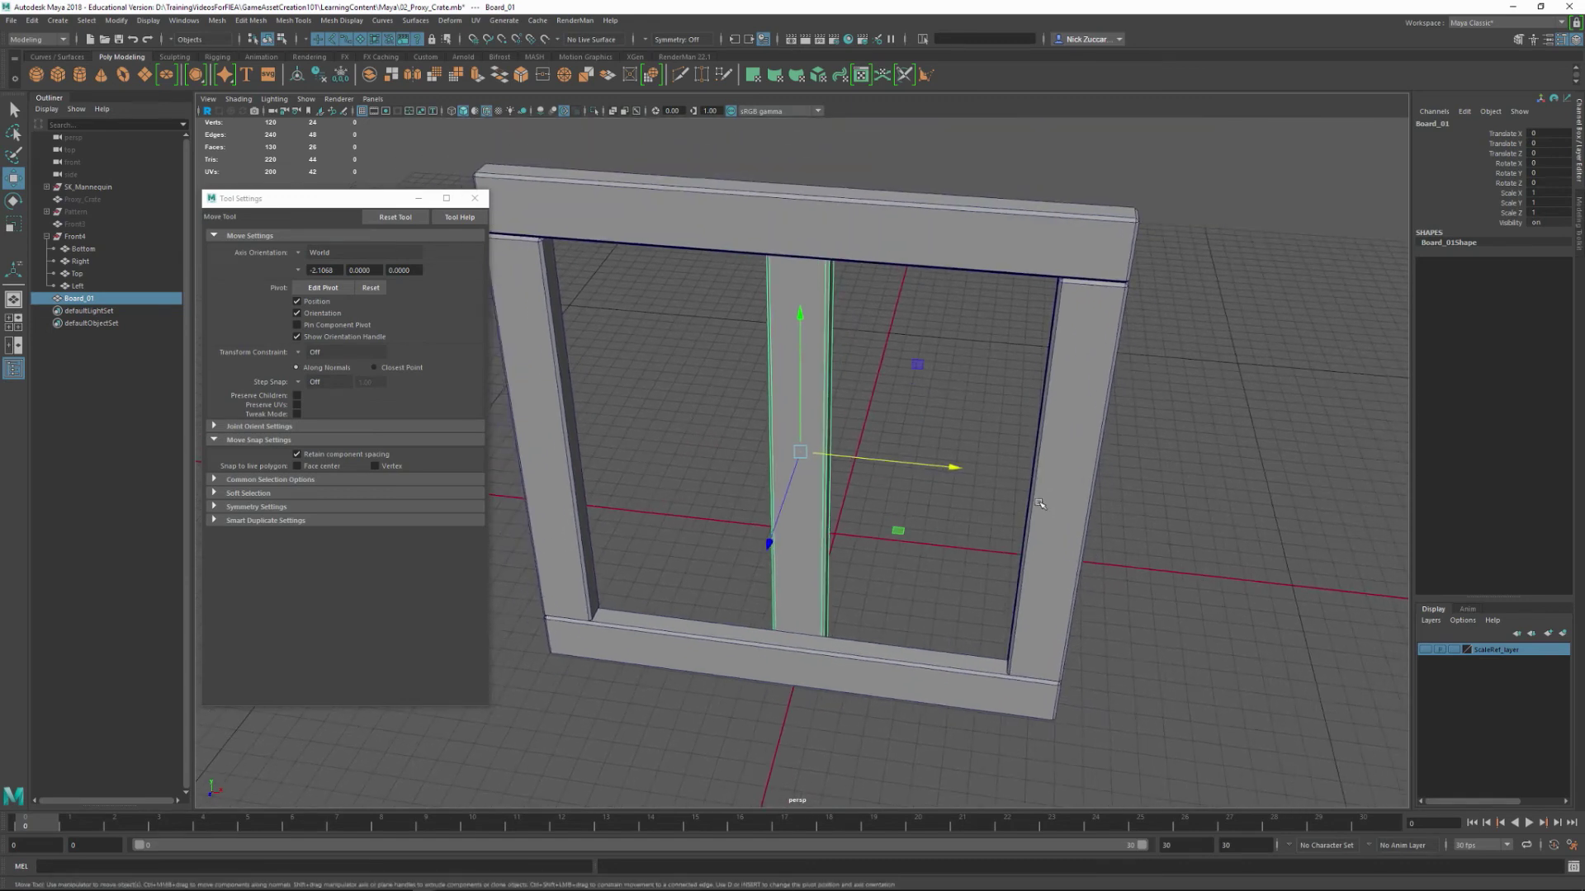
{"action": "key", "text": "ctrl+d"}
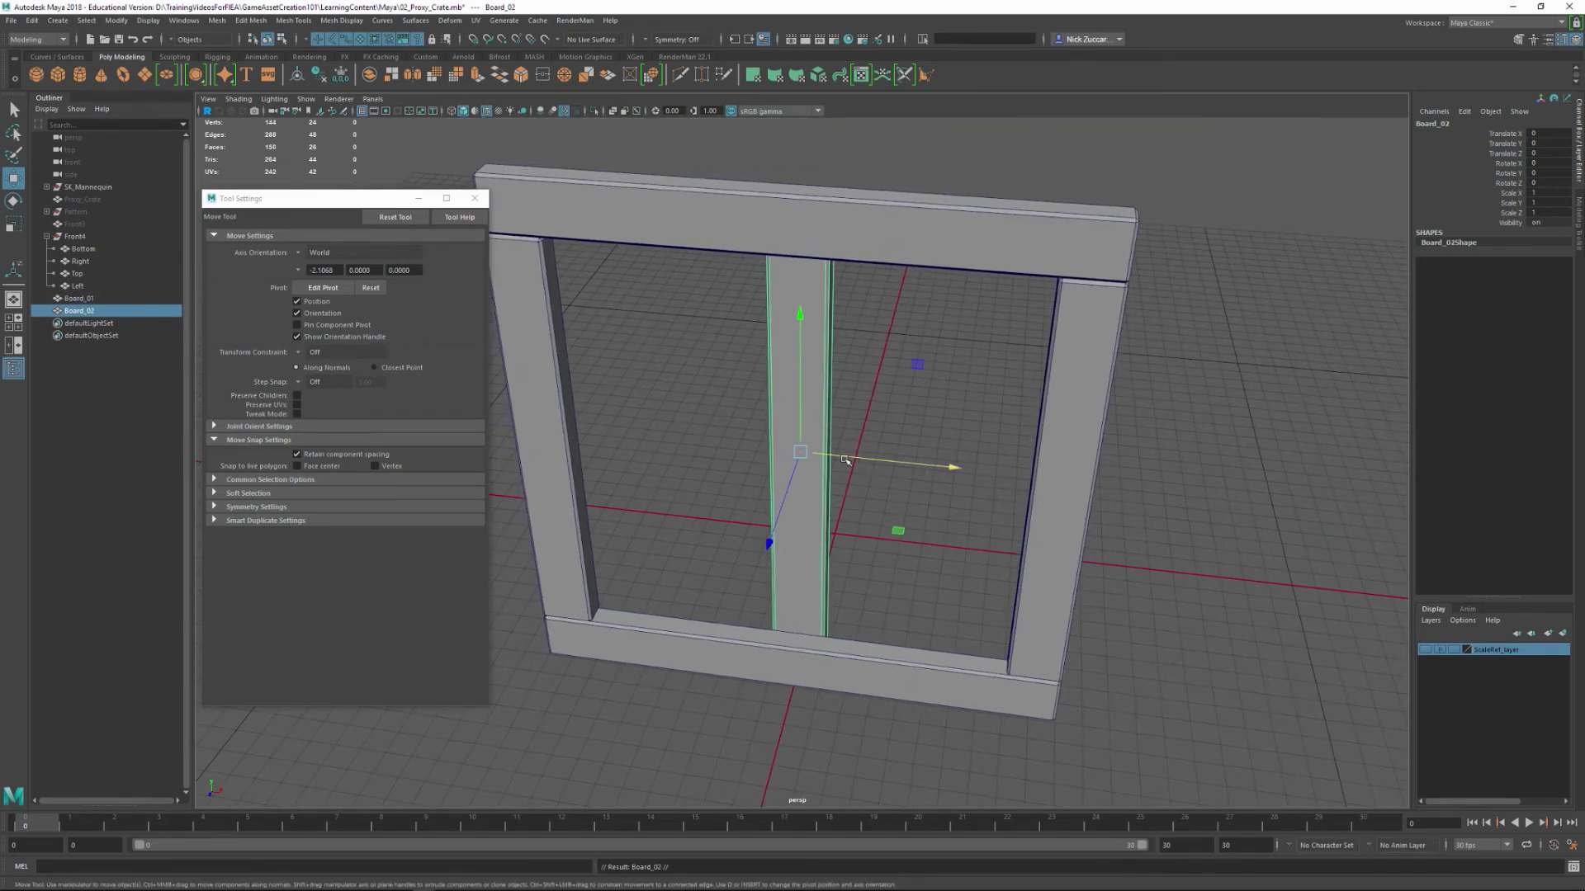
{"action": "left_click_drag", "start_coordinate": [848, 461], "coordinate": [863, 467]}
{"action": "mouse_move", "coordinate": [919, 520]}
{"action": "left_mouse_down", "text": "alt"}
{"action": "mouse_move", "coordinate": [784, 536]}
{"action": "mouse_move", "coordinate": [824, 555]}
{"action": "mouse_move", "coordinate": [927, 531]}
{"action": "mouse_move", "coordinate": [934, 544]}
{"action": "left_mouse_up", "text": "alt"}
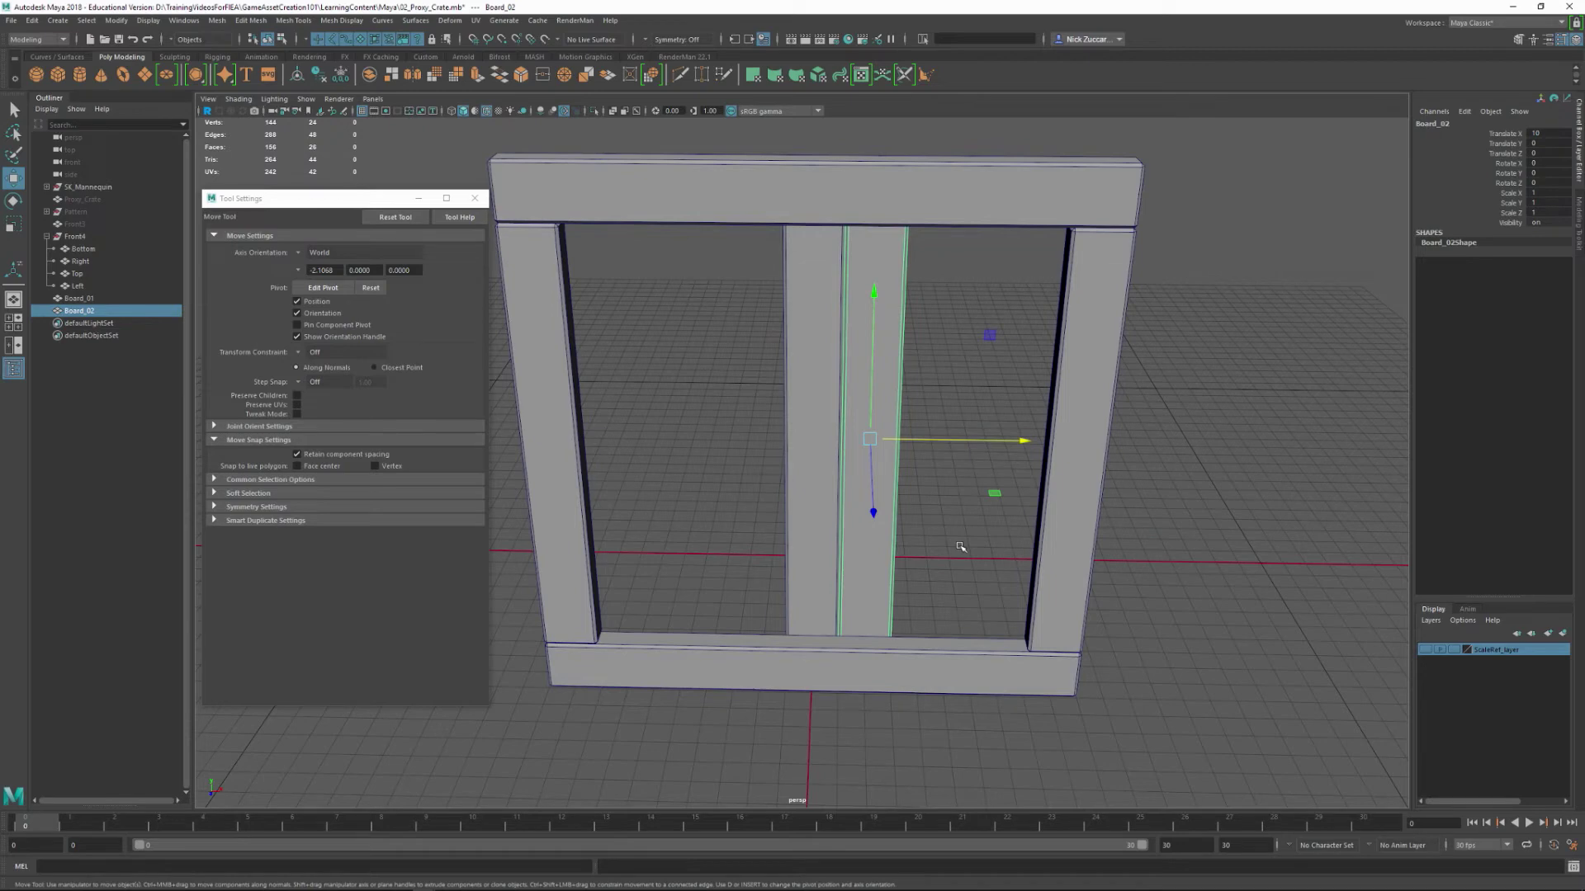
{"action": "key", "text": "shift+d"}
{"action": "key", "text": "shift+d"}
{"action": "key", "text": "shift+d"}
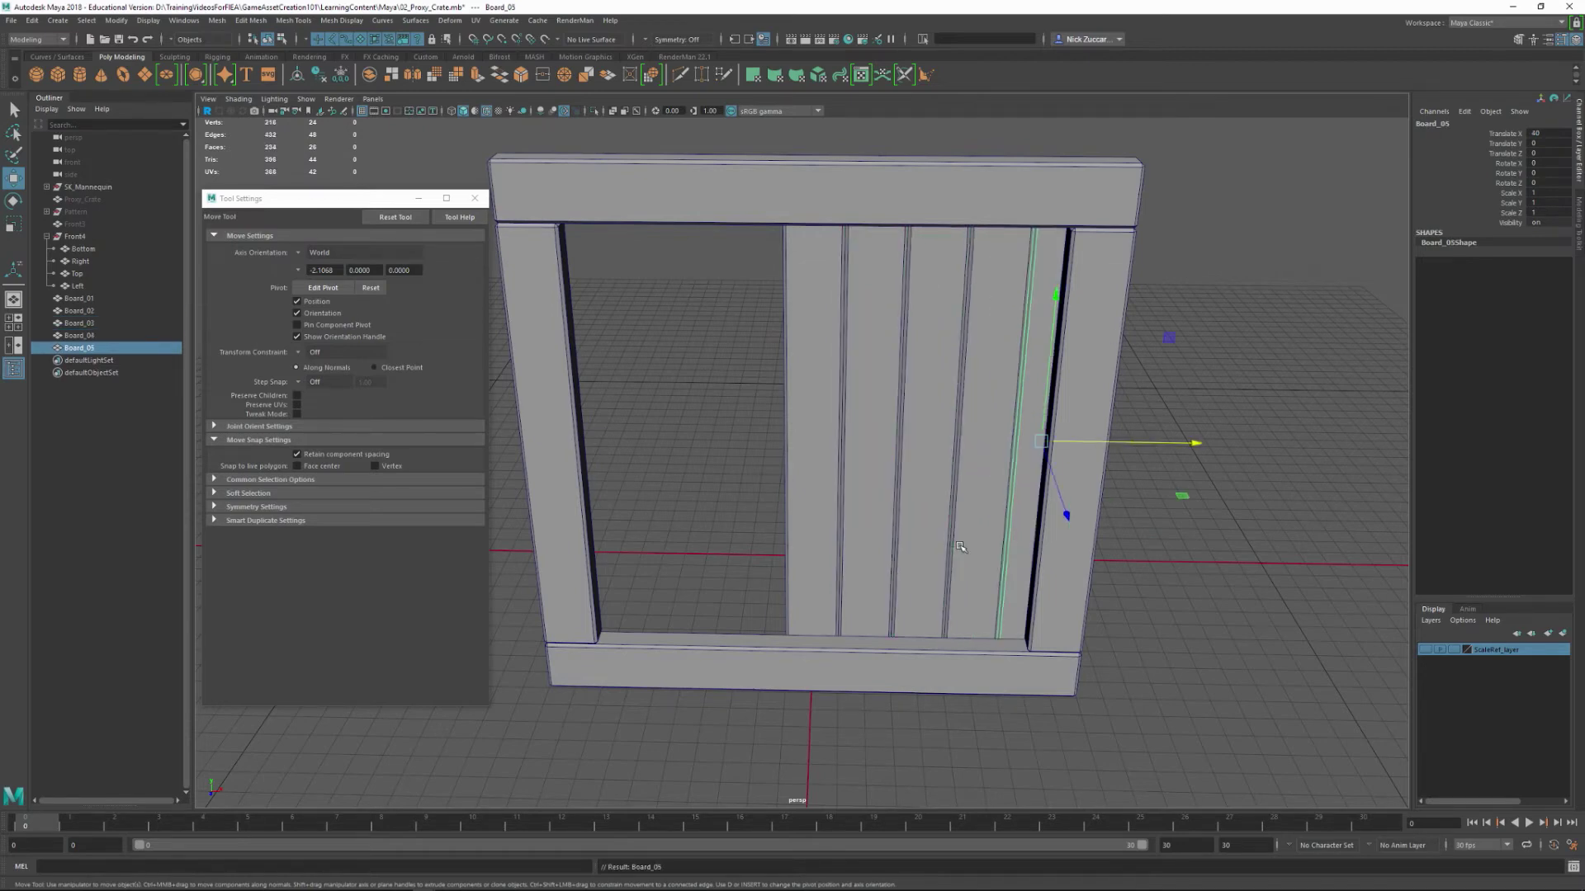
- Duplicate Board_01 again, snap the copy to Translate X -10, and repeat the offset duplication three times to fill the other half
{"action": "left_click_drag", "start_coordinate": [1203, 594], "coordinate": [904, 508], "text": "alt"}
{"action": "left_click", "coordinate": [801, 389]}
{"action": "left_click_drag", "start_coordinate": [786, 410], "coordinate": [841, 468], "text": "alt"}
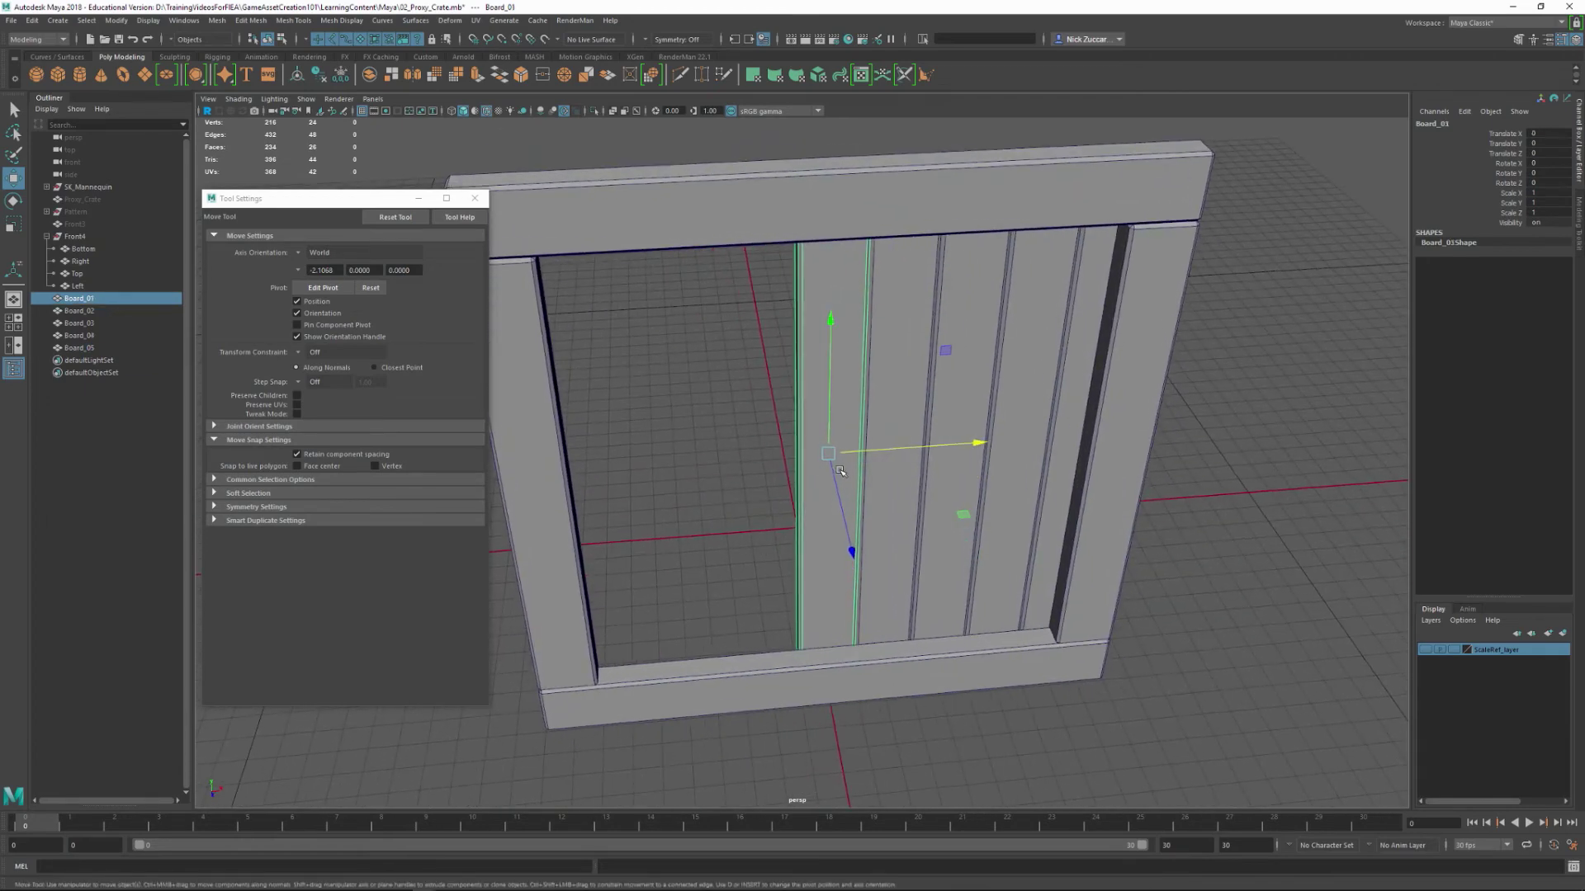
{"action": "key", "text": "ctrl+d"}
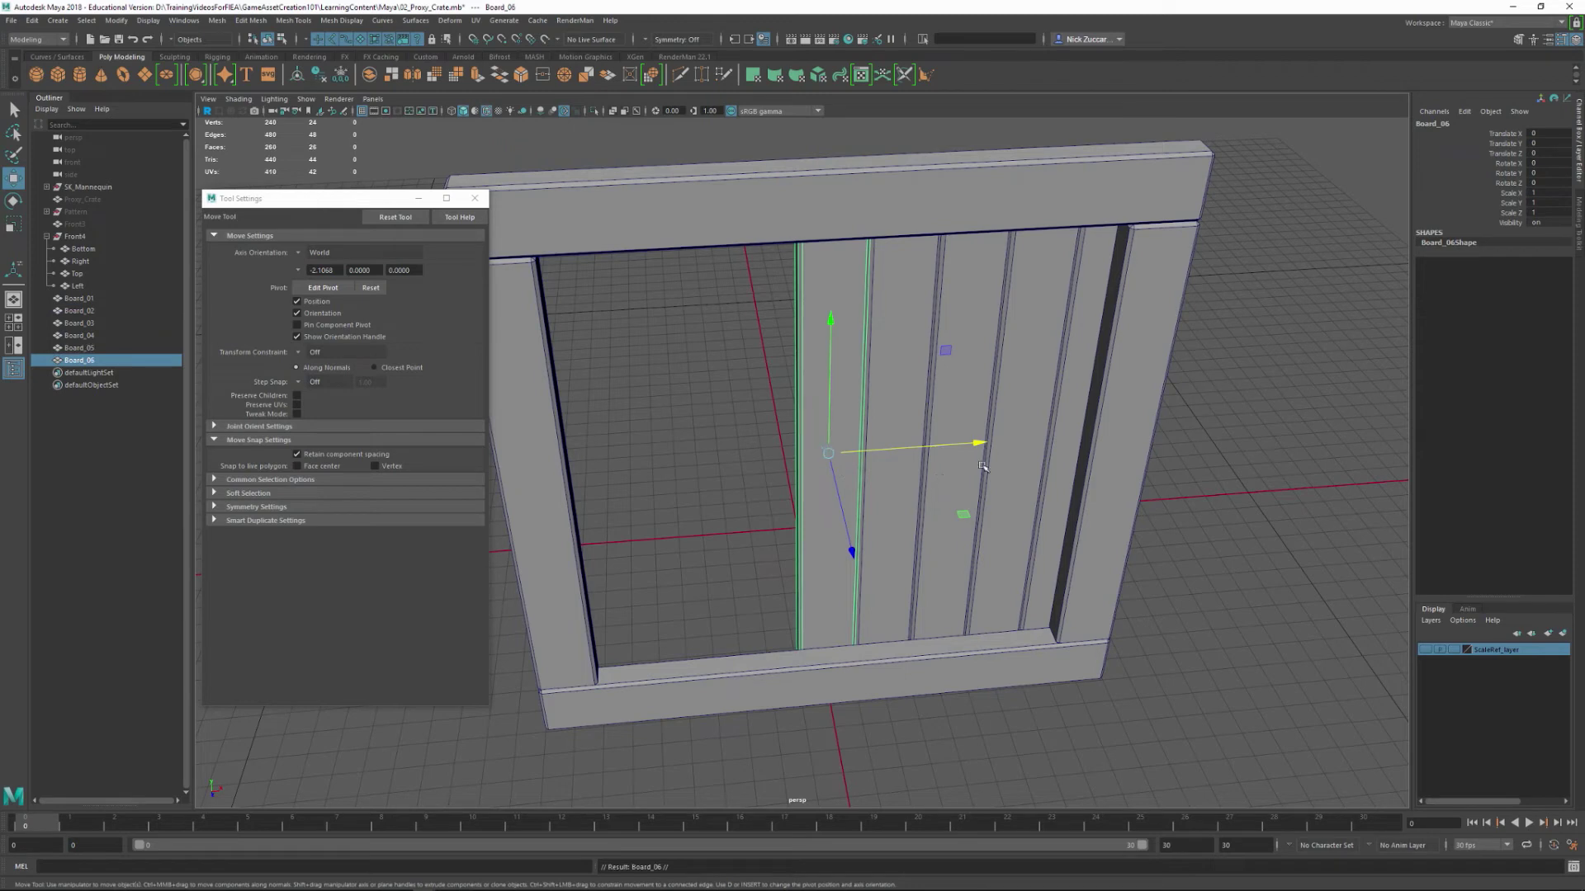
{"action": "key", "text": "x"}
{"action": "left_click_drag", "start_coordinate": [978, 444], "coordinate": [768, 458]}
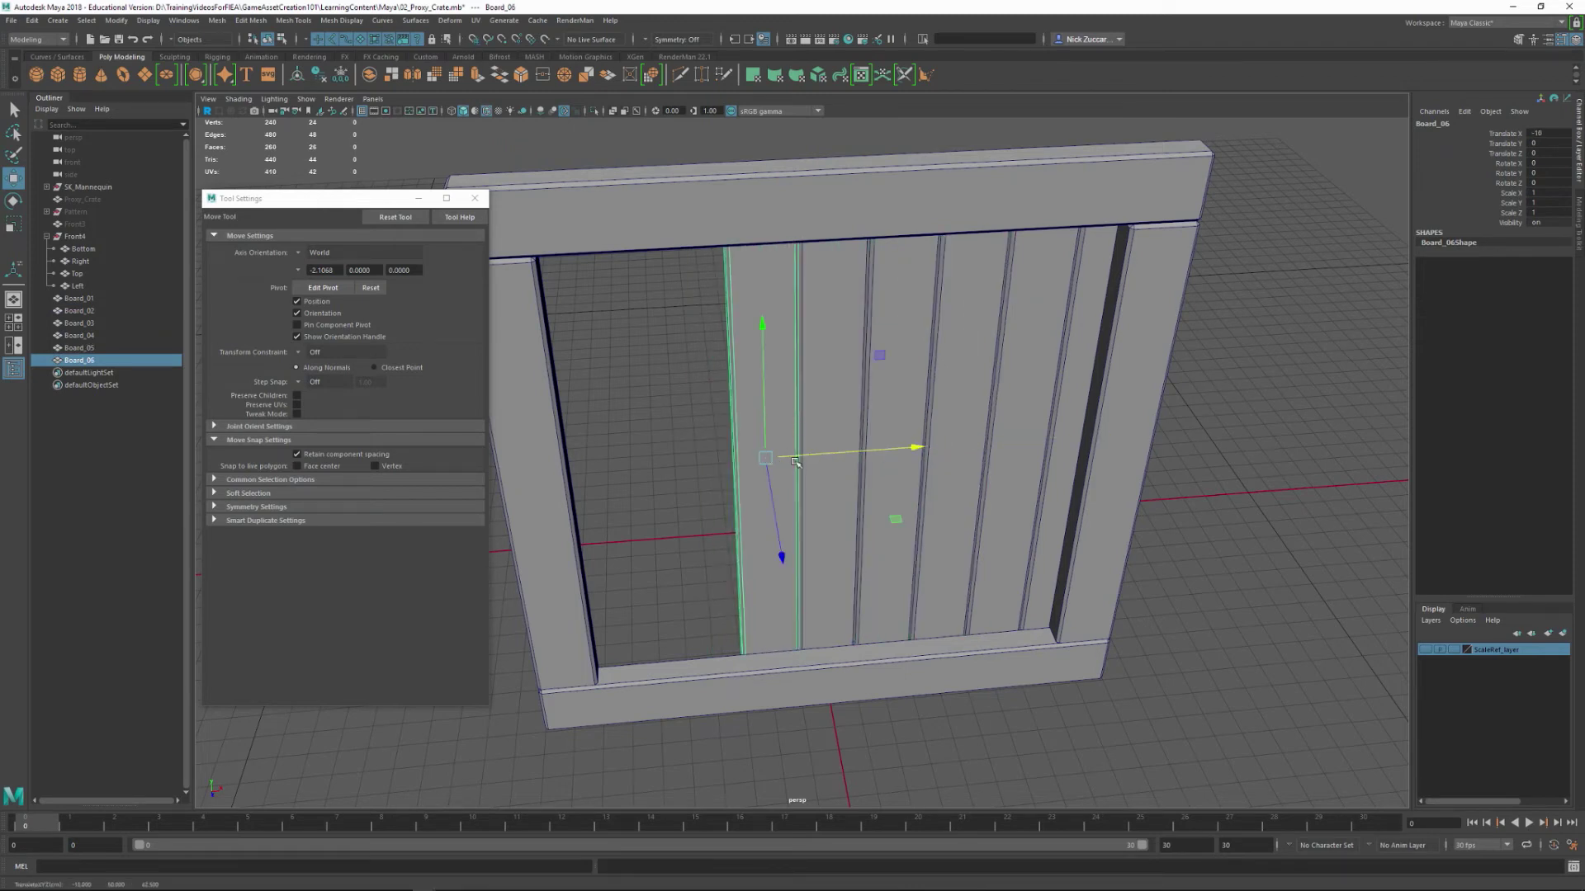
{"action": "key", "text": "shift+d"}
{"action": "key", "text": "shift+d"}
{"action": "key", "text": "shift+d"}
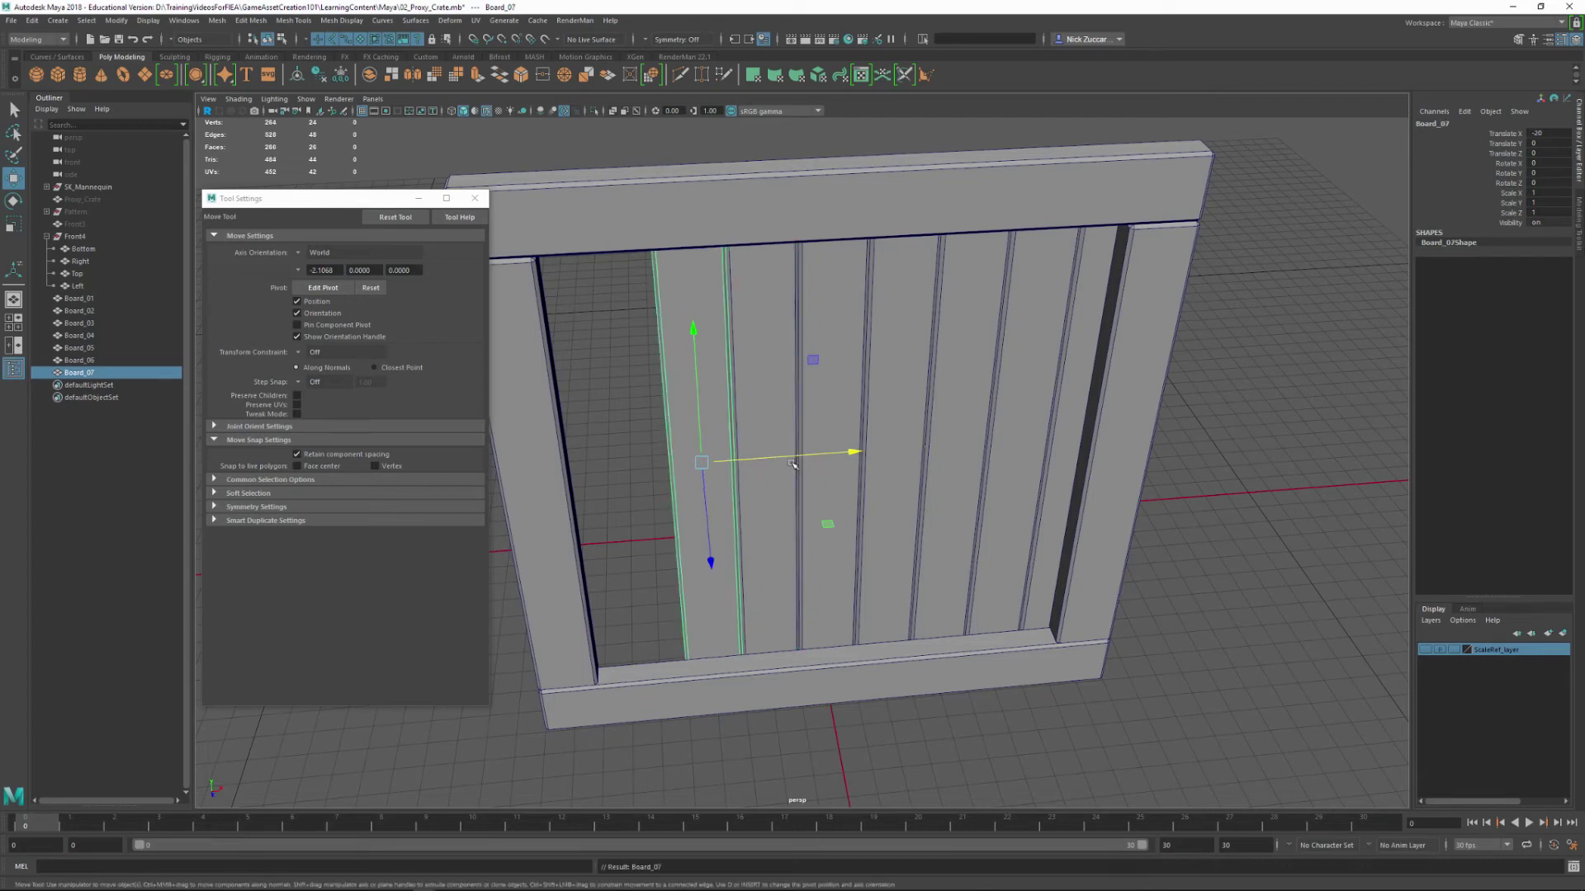
{"action": "left_click", "coordinate": [1312, 568]}
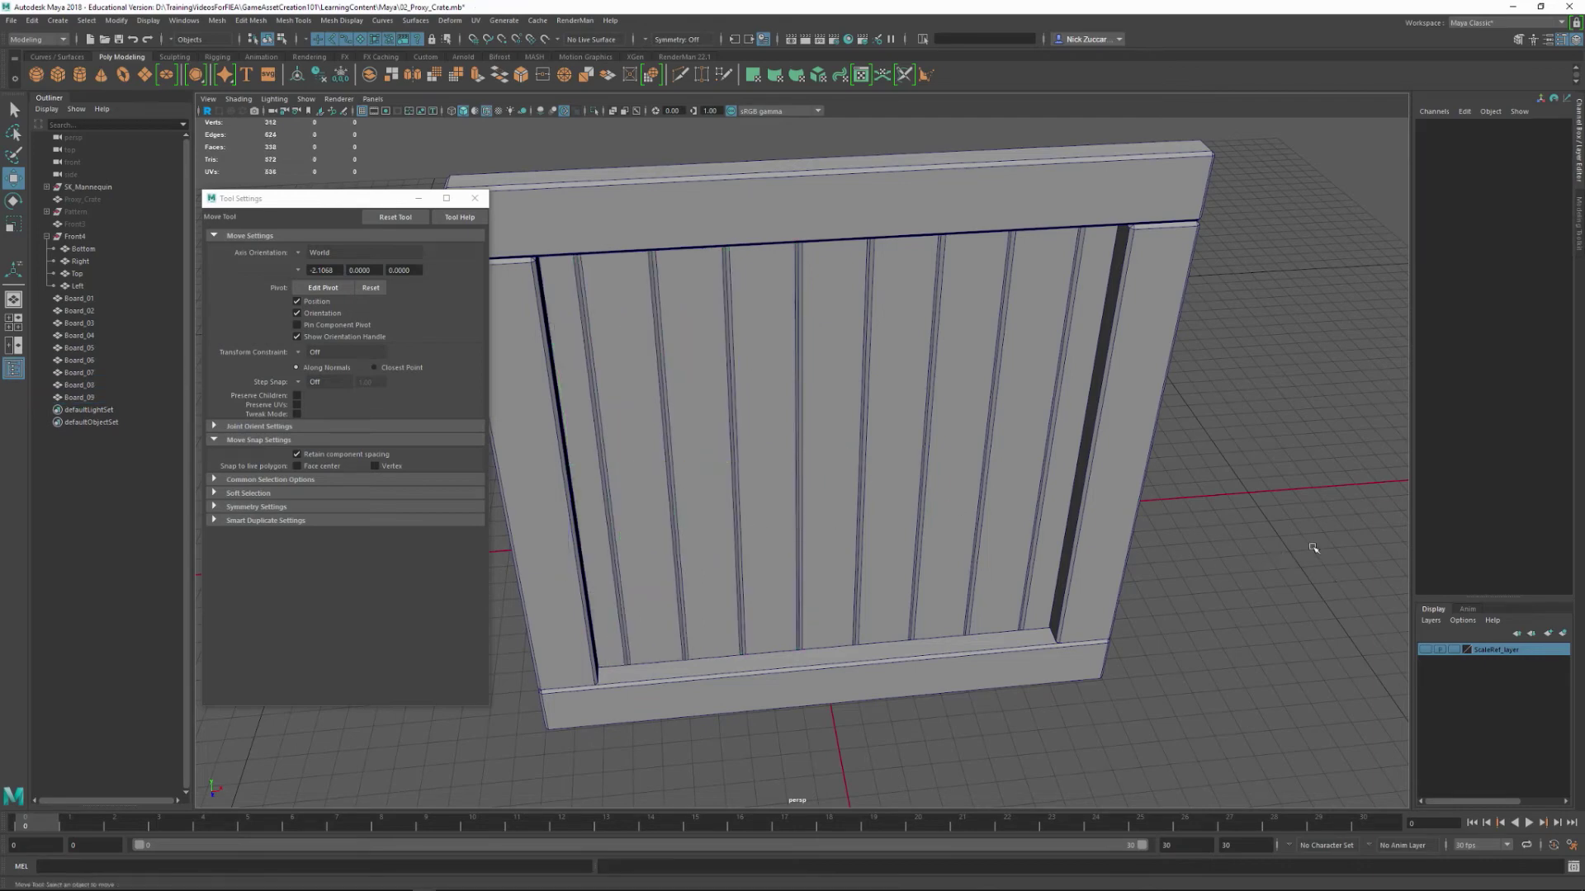
- Group Board_01 through Board_09 and name the group Back_Boards
{"action": "right_click_drag", "start_coordinate": [1312, 567], "coordinate": [1139, 512], "text": "alt"}
{"action": "mouse_move", "coordinate": [1139, 512]}
{"action": "left_mouse_down", "text": "alt"}
{"action": "mouse_move", "coordinate": [991, 500]}
{"action": "mouse_move", "coordinate": [1164, 498]}
{"action": "mouse_move", "coordinate": [1061, 499]}
{"action": "mouse_move", "coordinate": [1135, 513]}
{"action": "mouse_move", "coordinate": [1132, 567]}
{"action": "mouse_move", "coordinate": [1114, 520]}
{"action": "mouse_move", "coordinate": [1044, 492]}
{"action": "mouse_move", "coordinate": [1160, 507]}
{"action": "left_mouse_up", "text": "alt"}
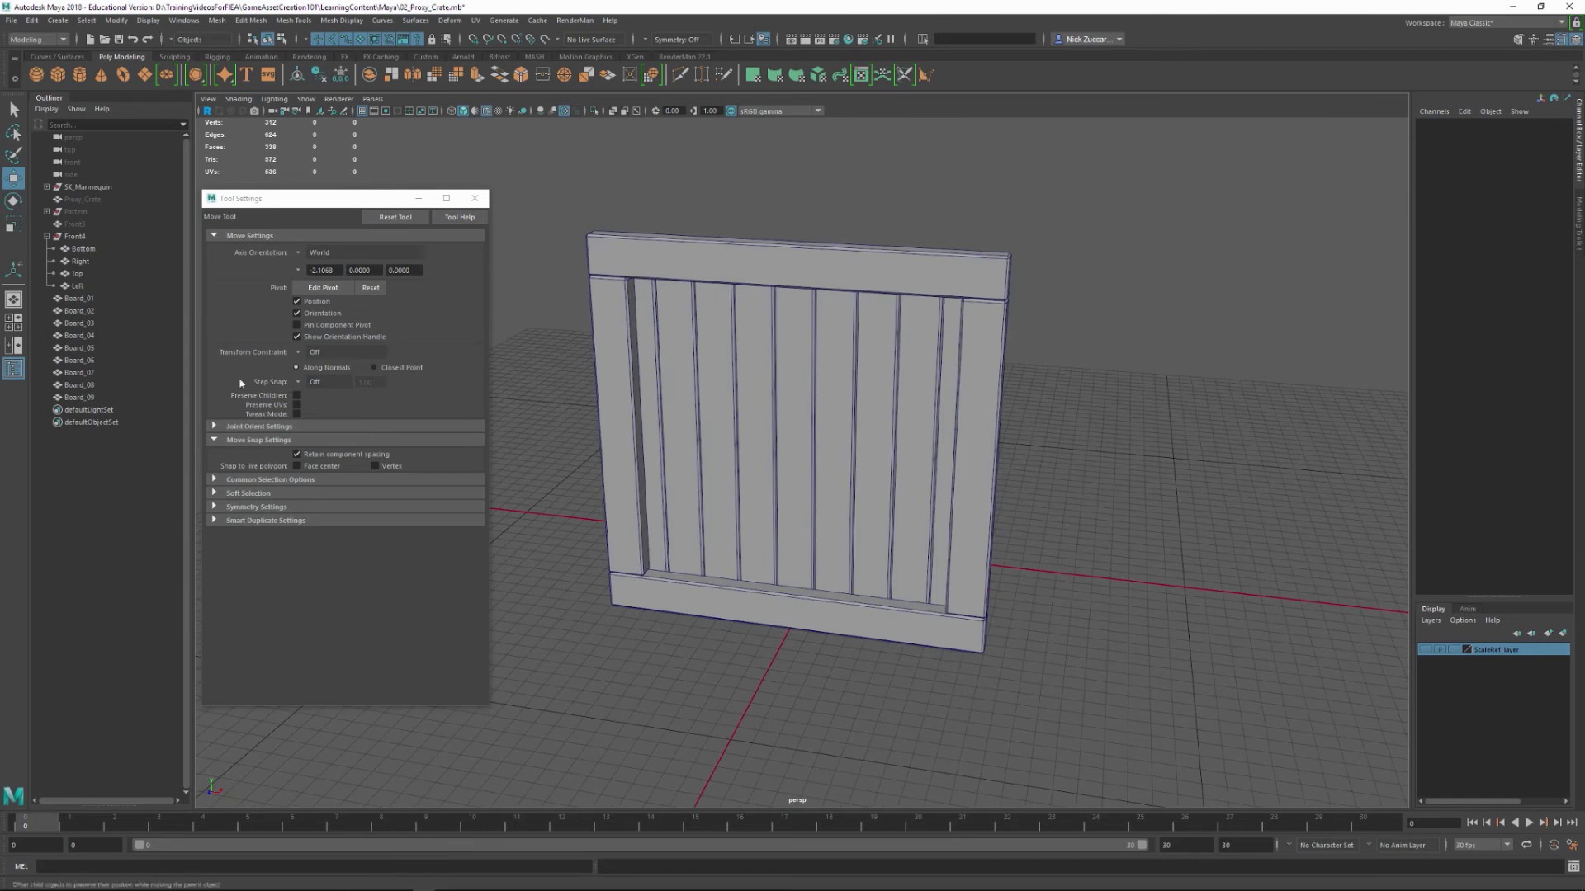
{"action": "left_click", "coordinate": [80, 298]}
{"action": "left_click", "coordinate": [87, 400], "text": "shift"}
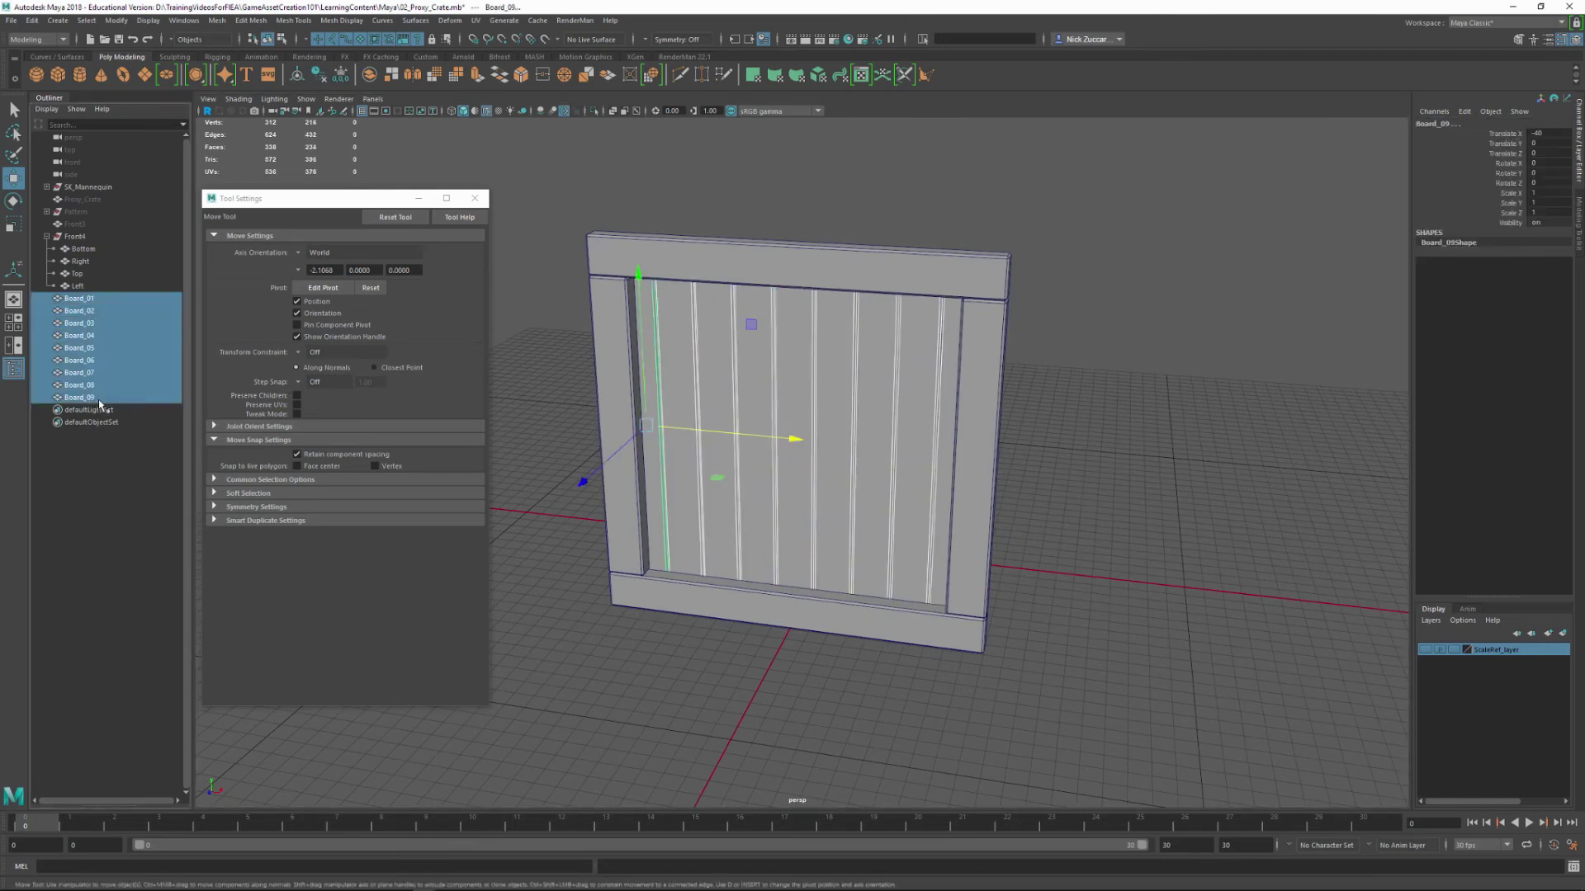
{"action": "key", "text": "ctrl+g"}
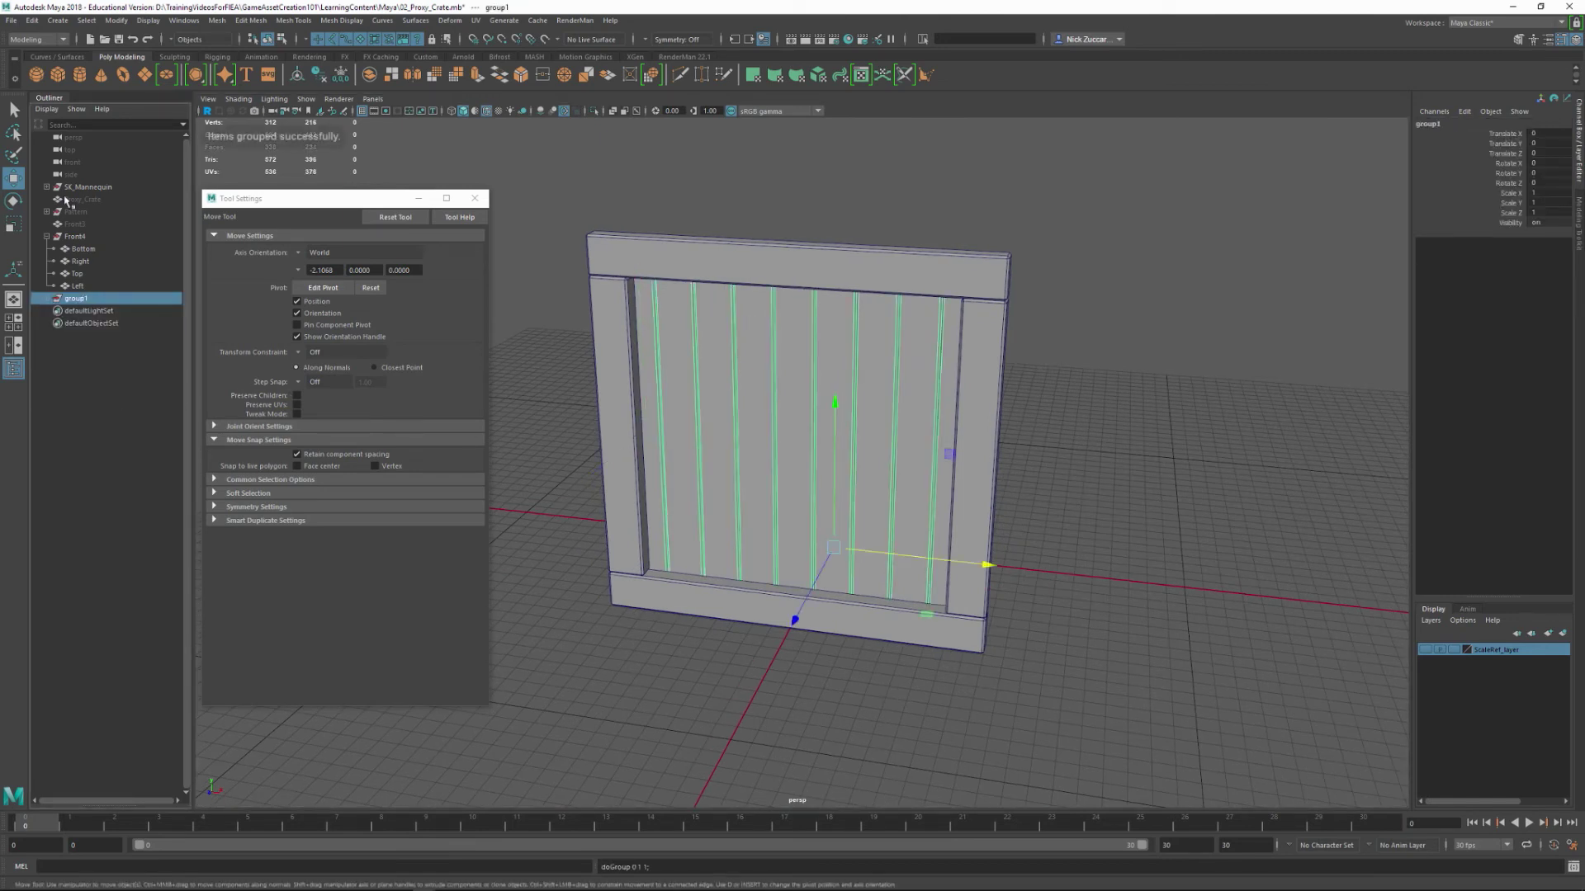
{"action": "double_click", "coordinate": [82, 300]}
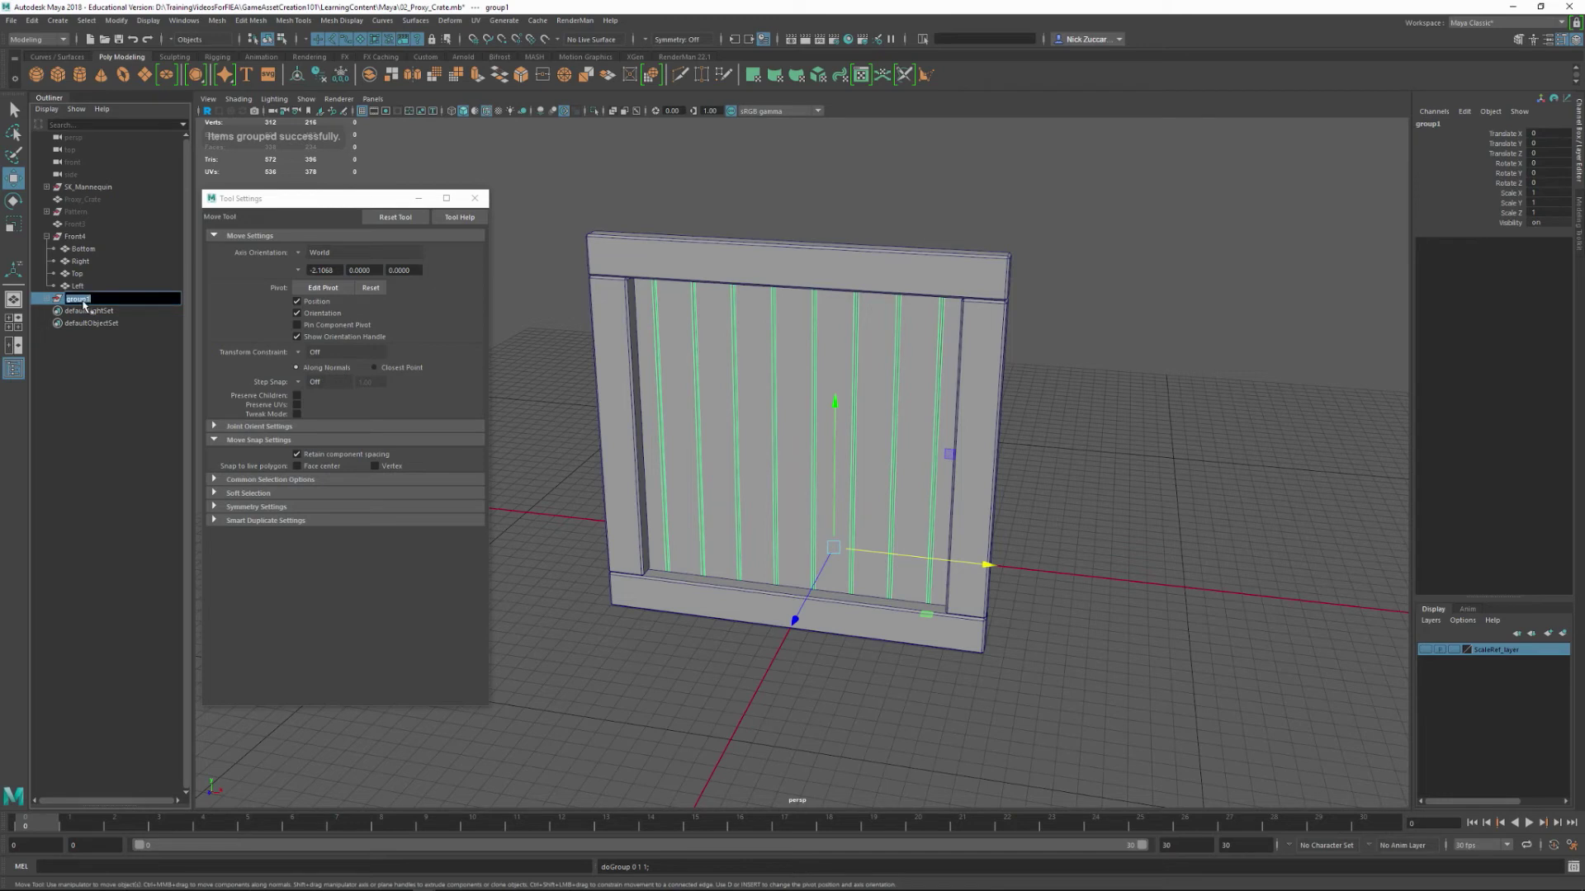
{"action": "type", "text": "Back_B"}
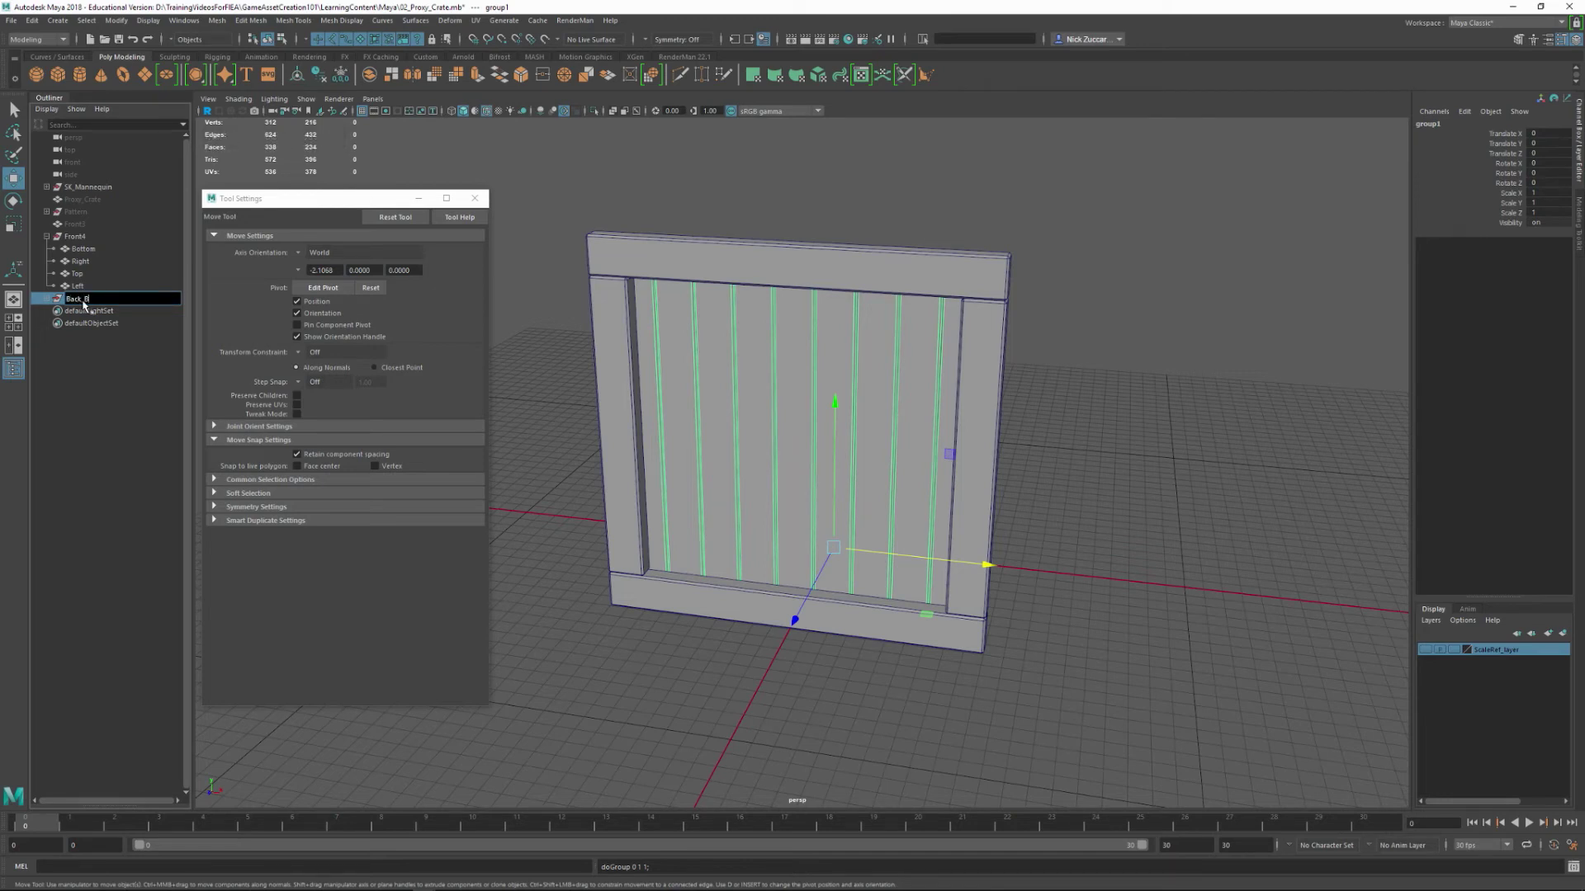
{"action": "type", "text": "oards"}
{"action": "key", "text": "Return"}
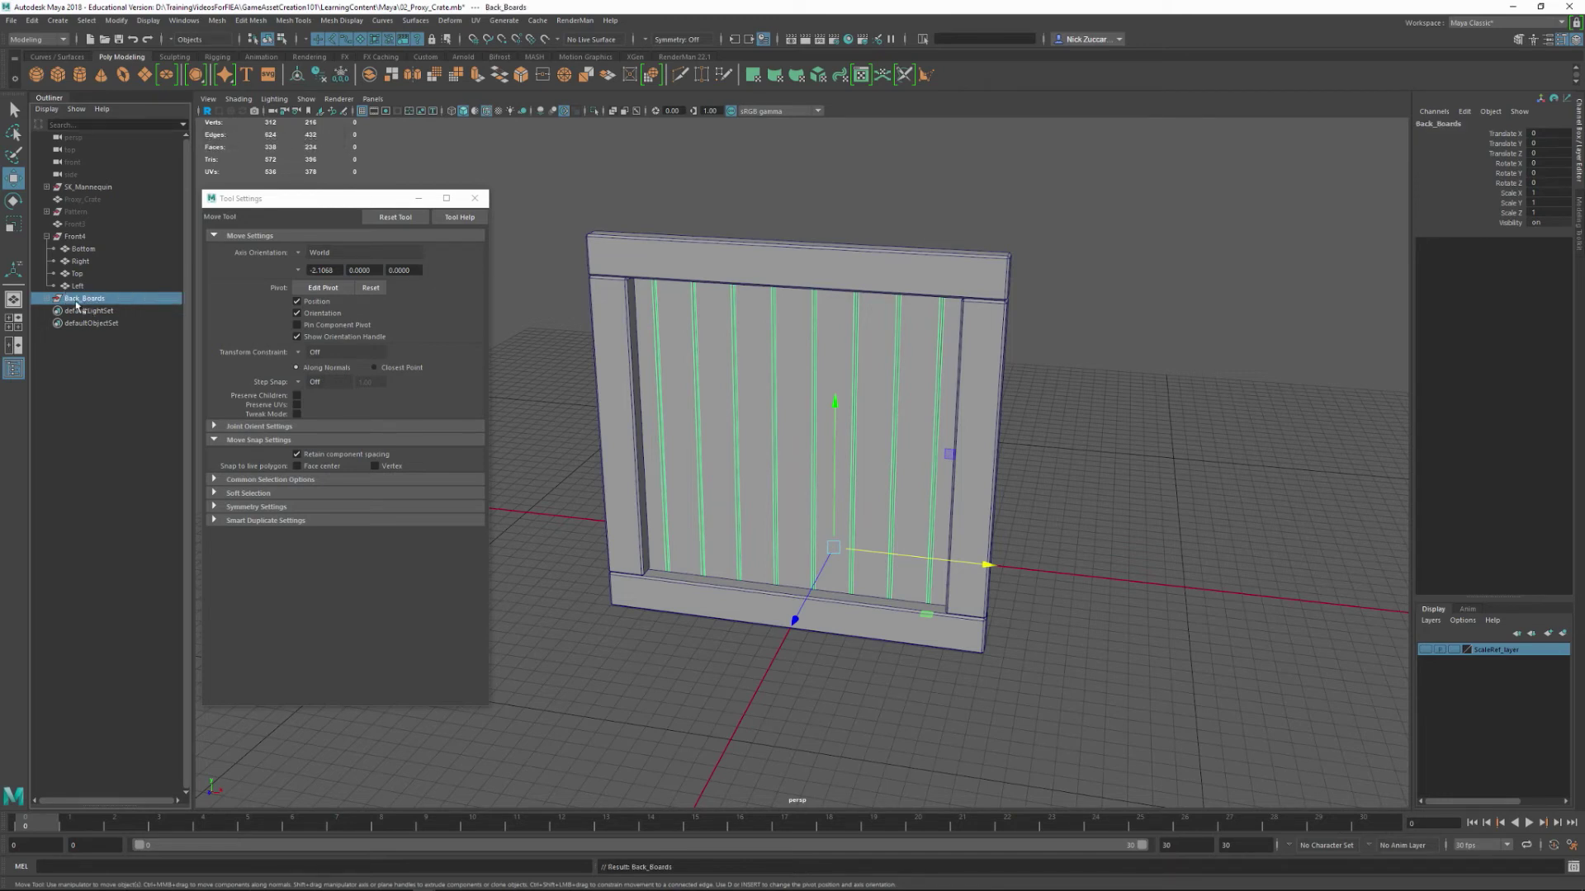
- Parent Back_Boards under the Front4 group and rename that parent group Front_GR
{"action": "middle_click_drag", "start_coordinate": [86, 302], "coordinate": [82, 245]}
{"action": "left_click", "coordinate": [85, 238]}
{"action": "double_click", "coordinate": [85, 237]}
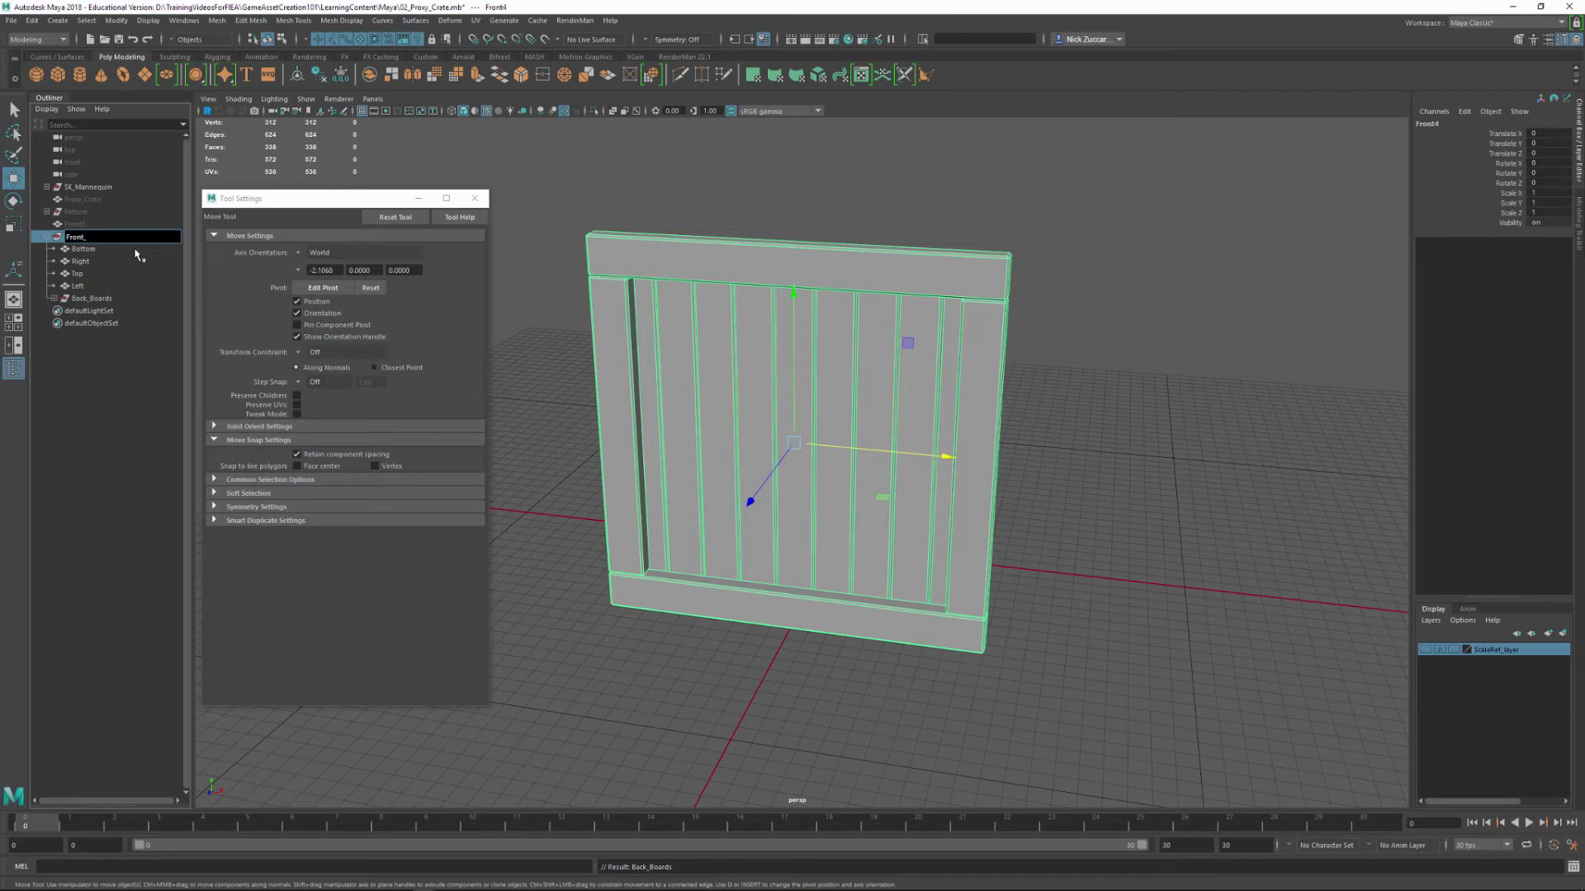
{"action": "type", "text": "GR"}
{"action": "key", "text": "Return"}
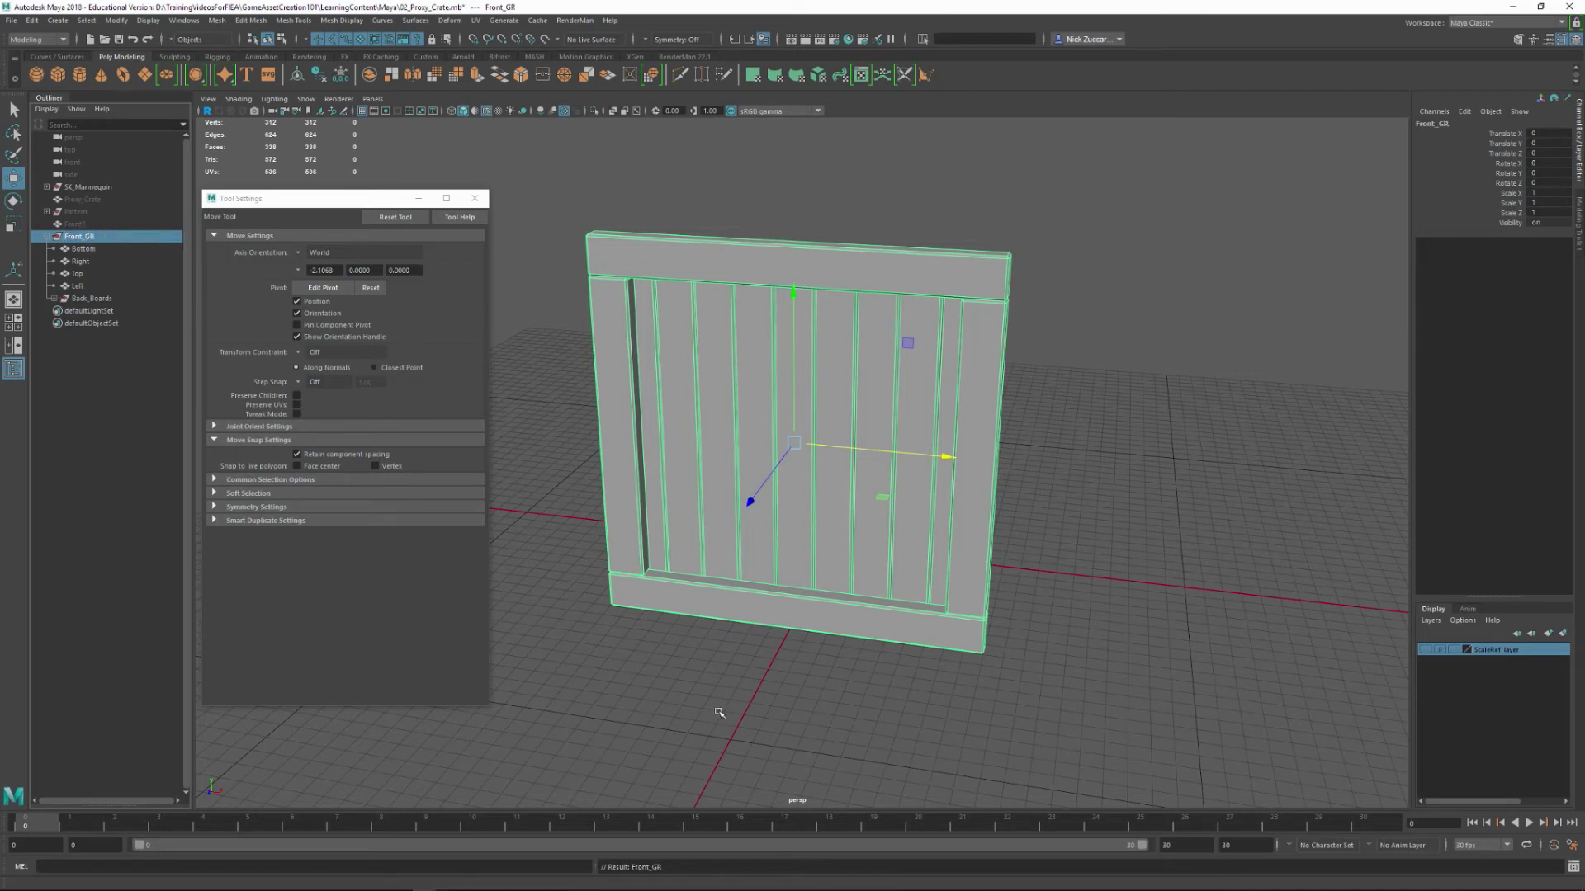
{"action": "left_click", "coordinate": [719, 713]}
- Unhide the hidden Front3 box inside the front frame
{"action": "left_click_drag", "start_coordinate": [854, 594], "coordinate": [1068, 478], "text": "alt"}
{"action": "right_click_drag", "start_coordinate": [1068, 478], "coordinate": [1107, 494], "text": "alt"}
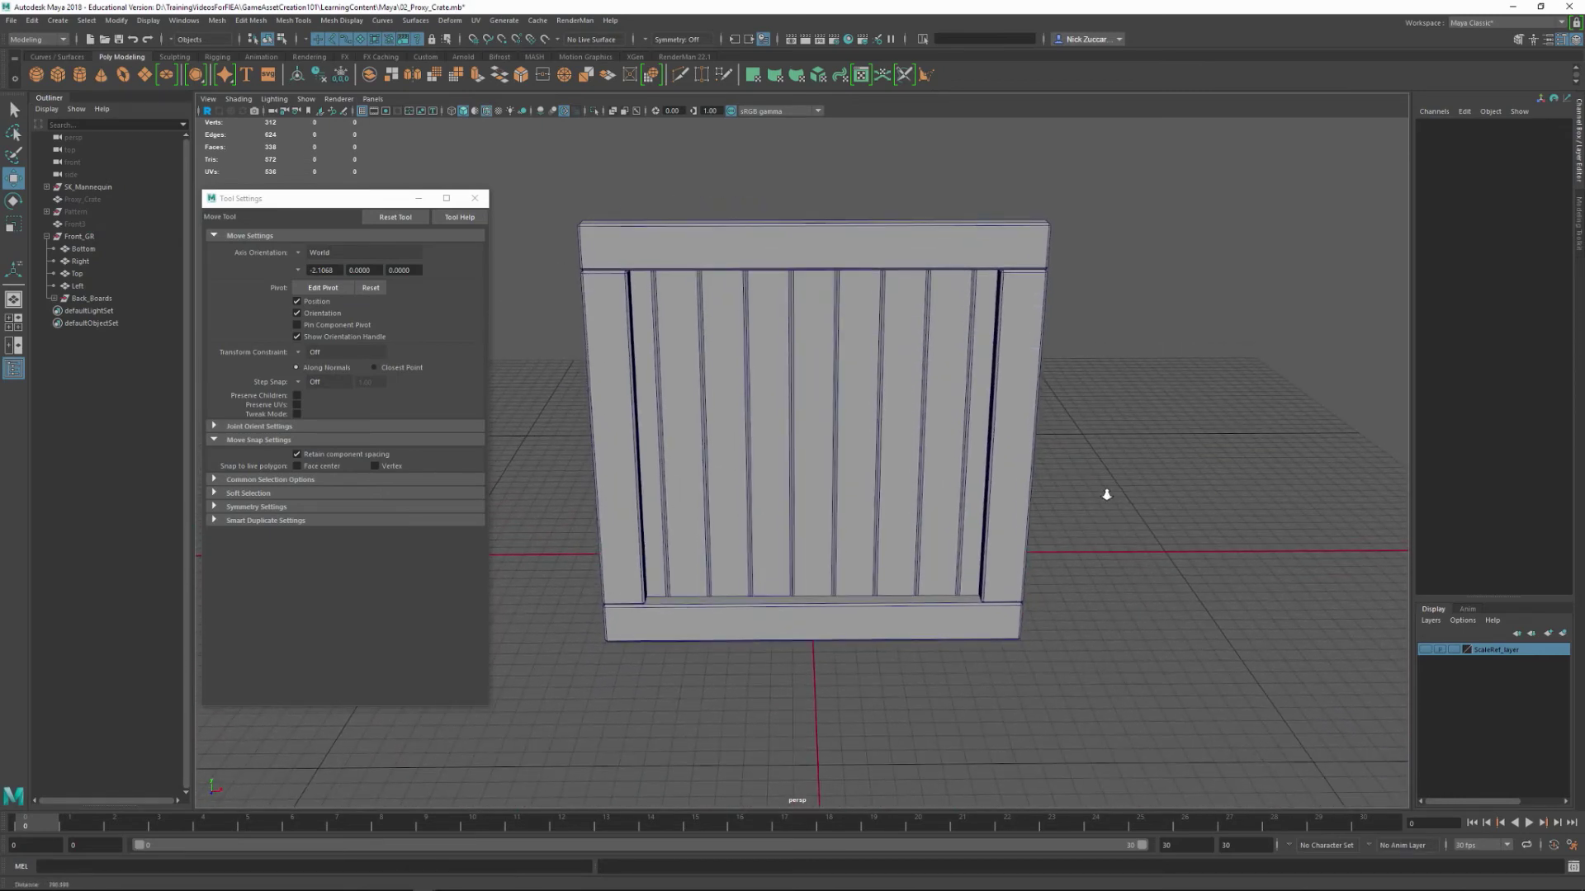
{"action": "left_click_drag", "start_coordinate": [1100, 495], "coordinate": [1073, 497], "text": "alt"}
{"action": "left_click", "coordinate": [75, 224]}
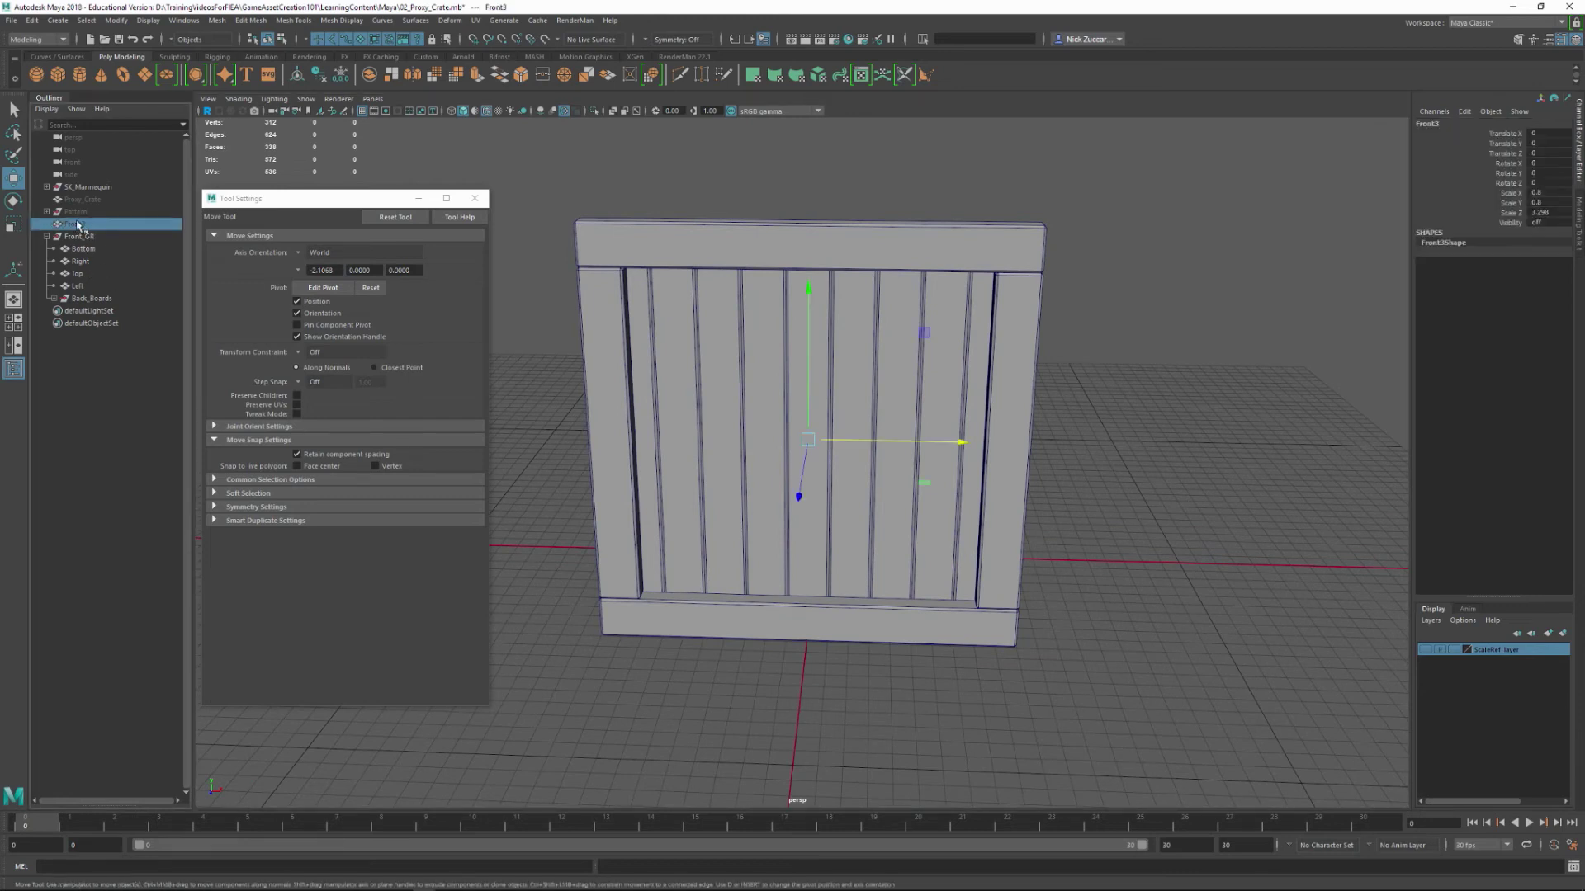
{"action": "key", "text": "shift+h"}
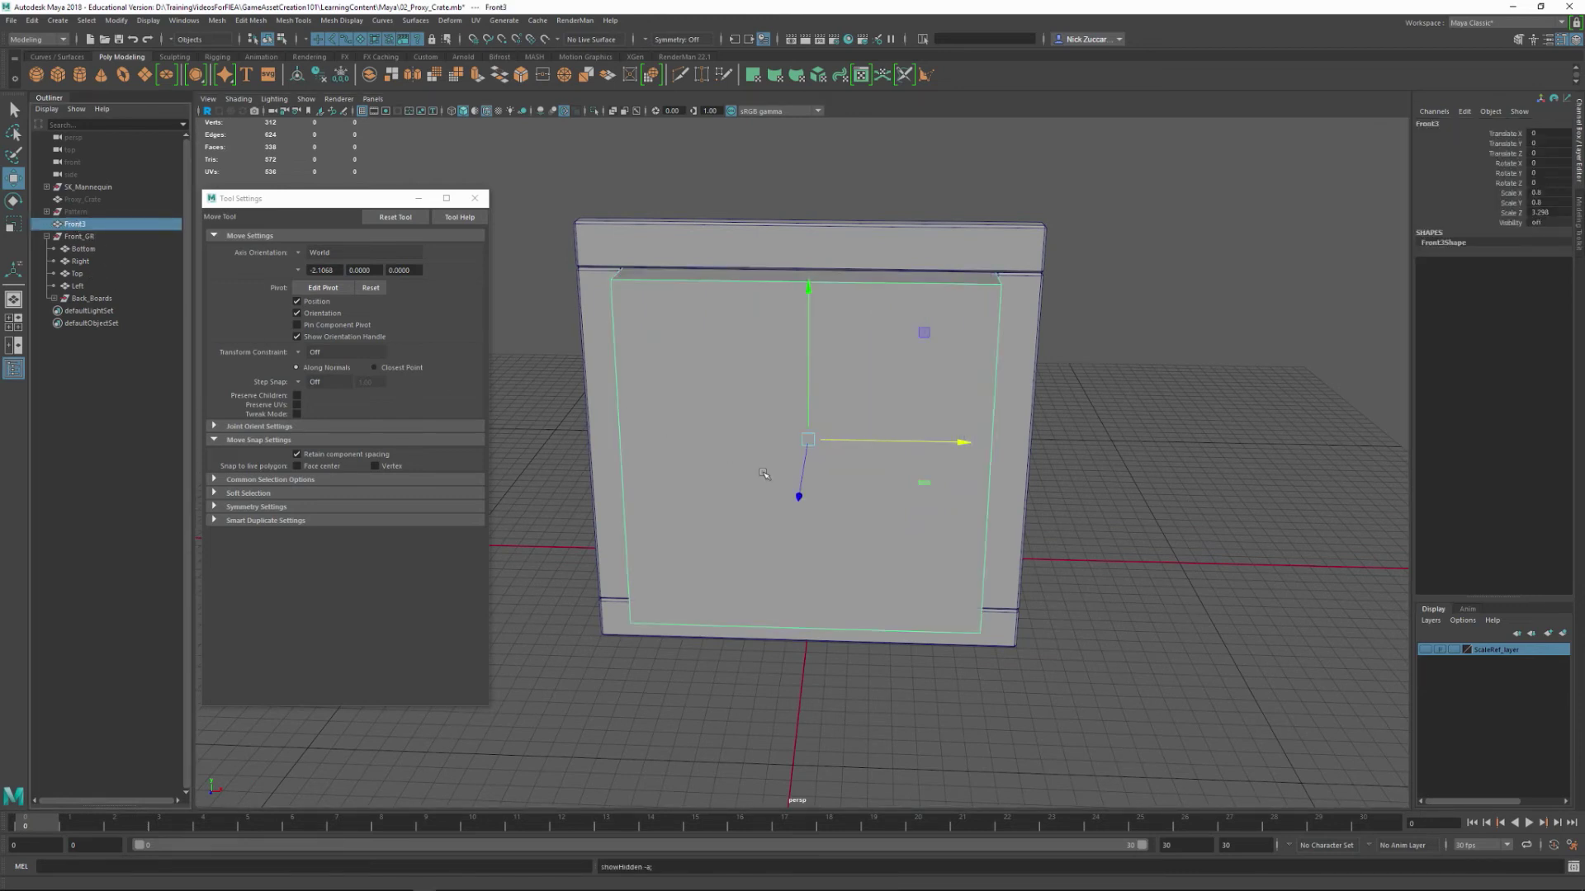
- Select the front face of the Front3 box and vertex-snap it along Z to the front of the frame
{"action": "left_click_drag", "start_coordinate": [1130, 615], "coordinate": [959, 596], "text": "alt"}
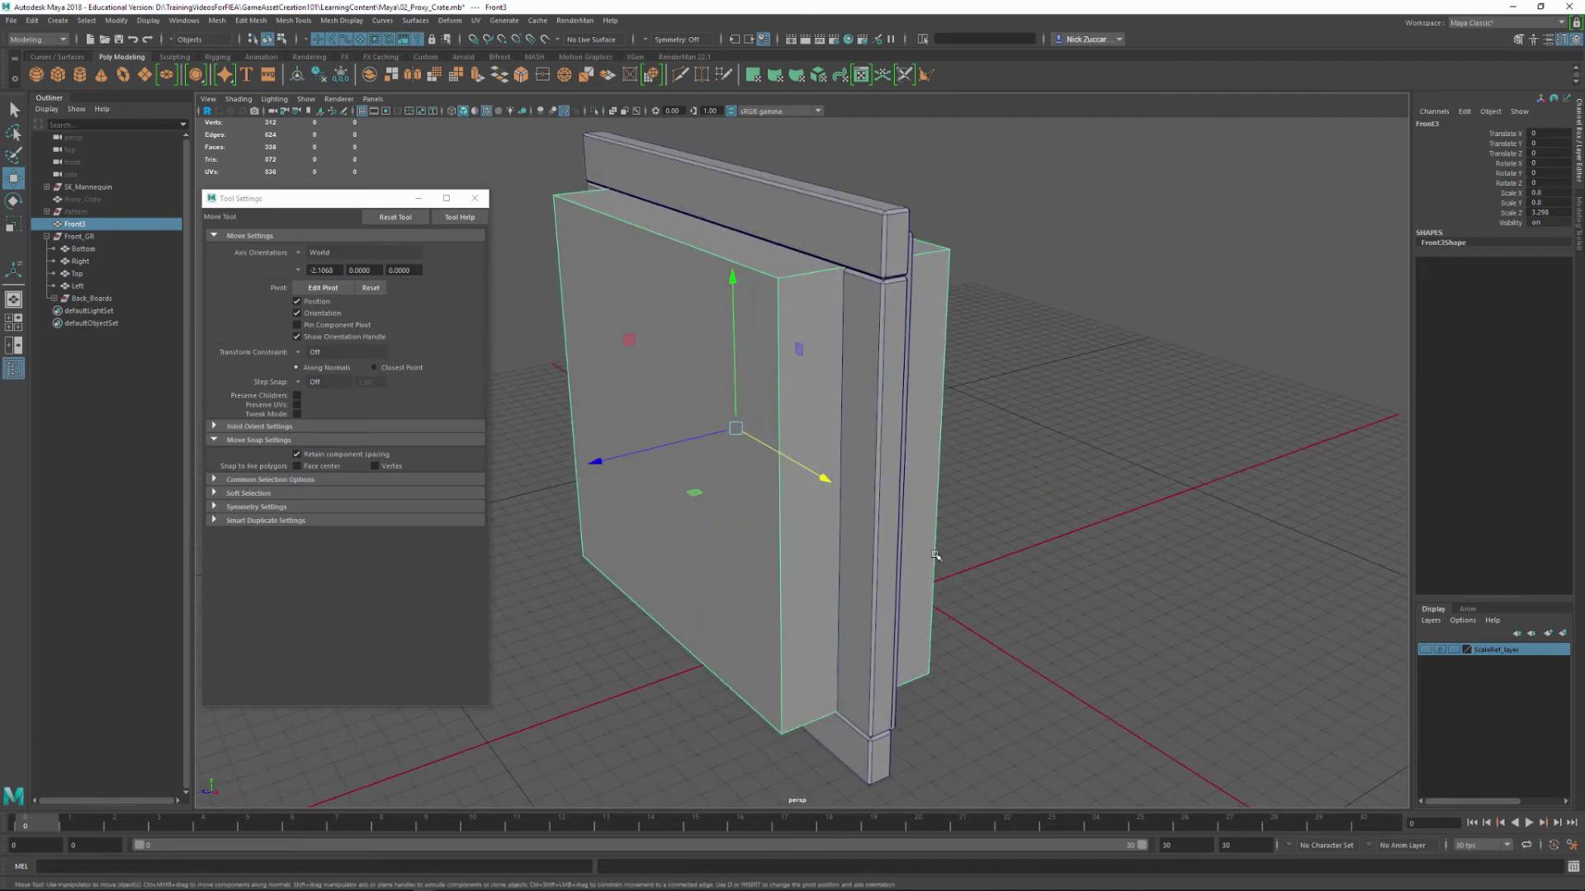
{"action": "key", "text": "F11"}
{"action": "left_click", "coordinate": [715, 391]}
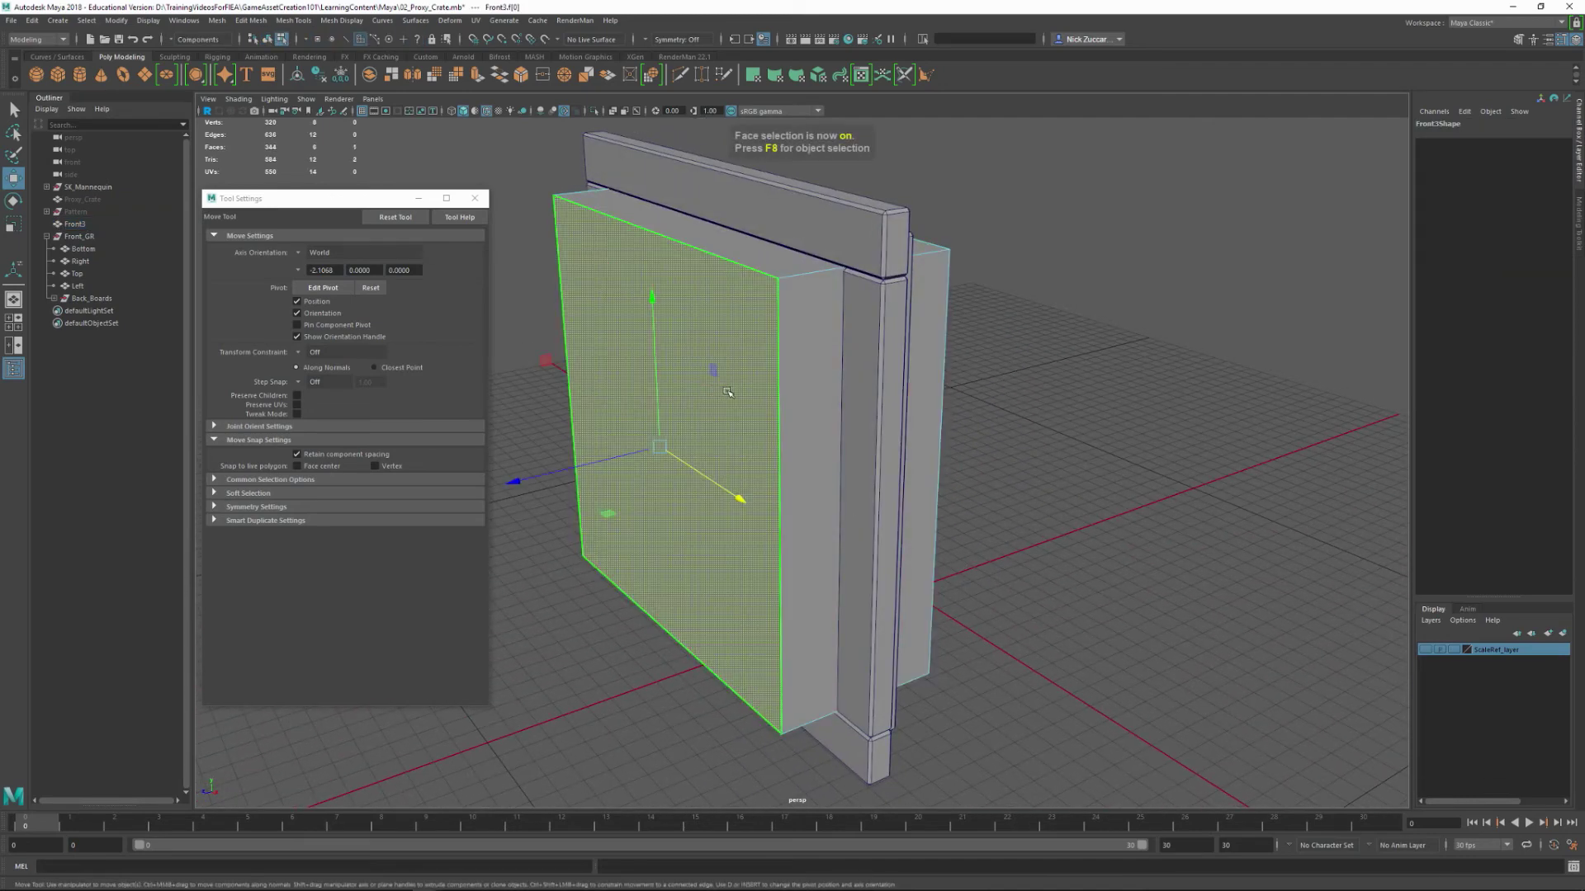
{"action": "right_click", "coordinate": [729, 393]}
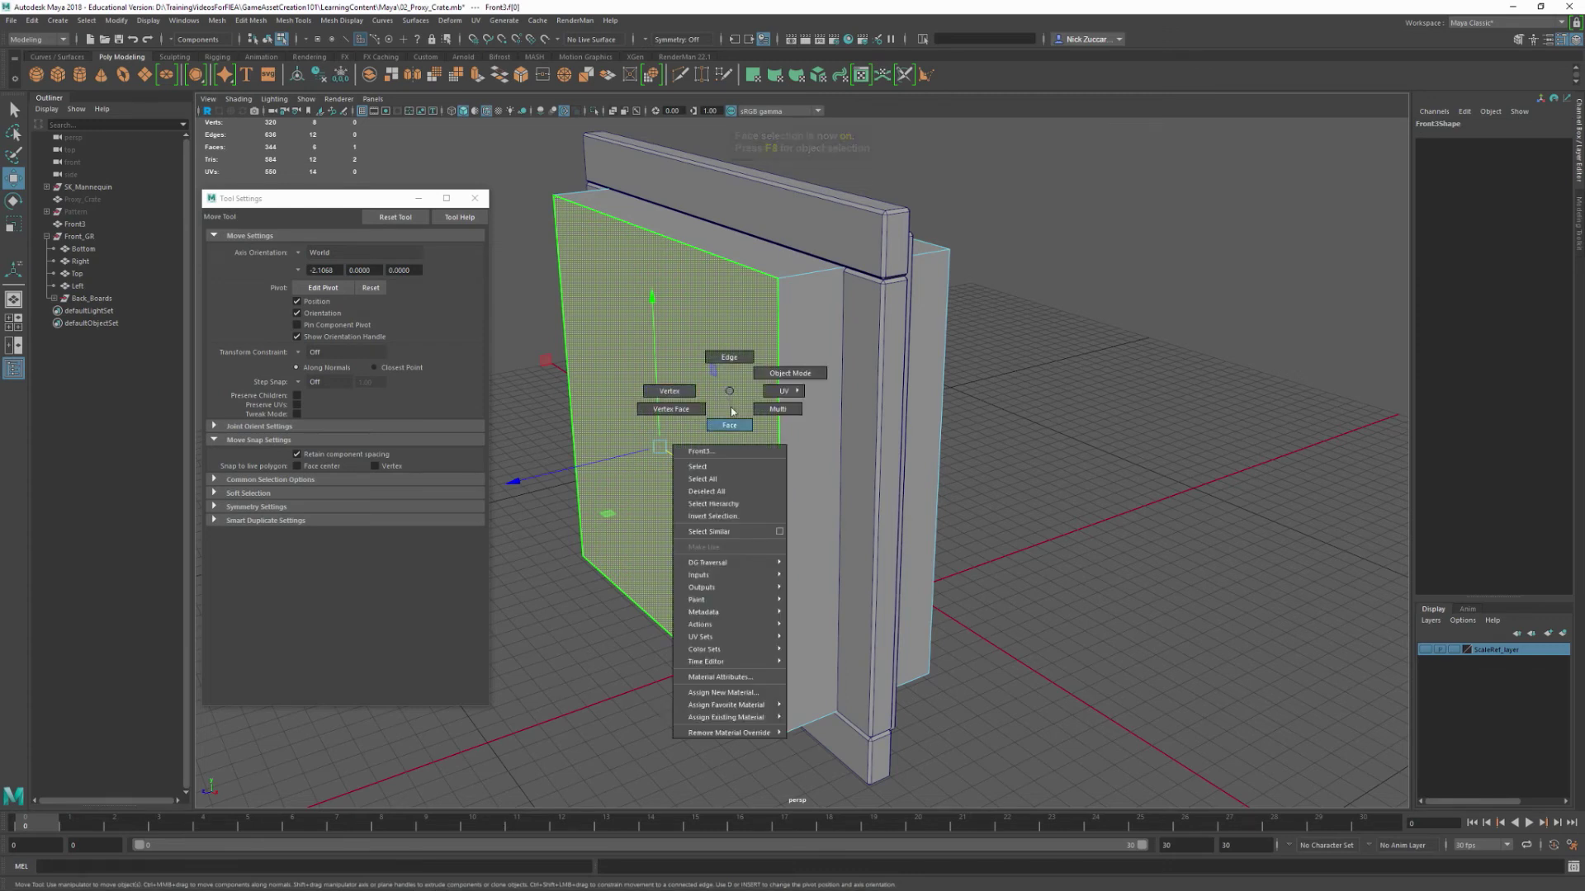
{"action": "left_click", "coordinate": [729, 425]}
{"action": "key", "text": "v"}
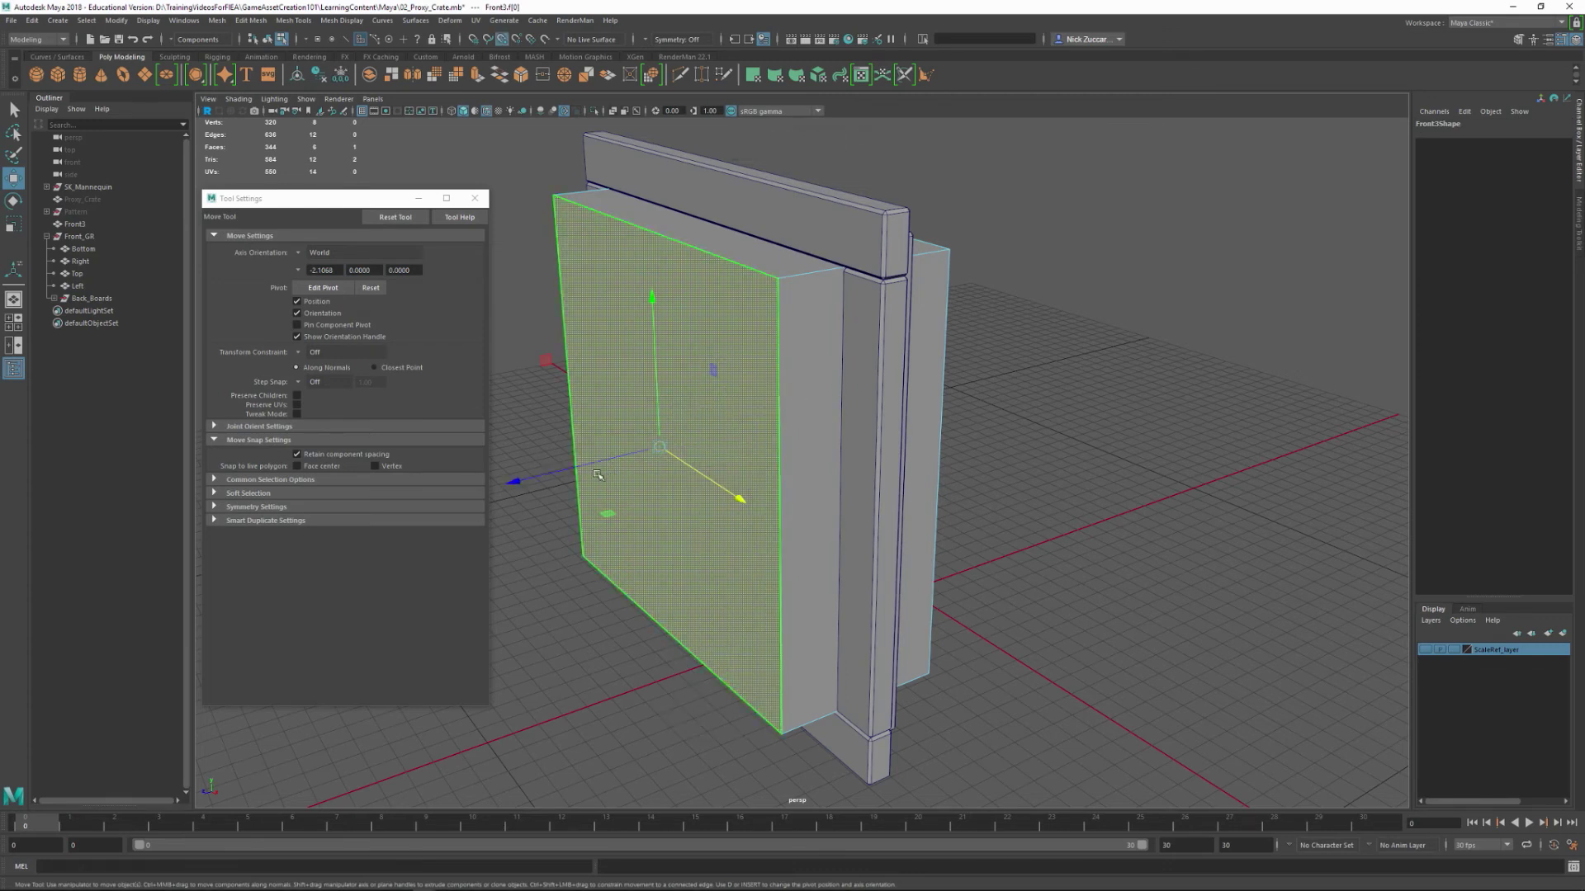
{"action": "left_click_drag", "start_coordinate": [587, 468], "coordinate": [614, 198]}
- Select the back face of the Front3 box and snap it forward along Z into the frame
{"action": "key", "text": "F8"}
{"action": "left_click_drag", "start_coordinate": [867, 388], "coordinate": [772, 430], "text": "alt"}
{"action": "key", "text": "F8"}
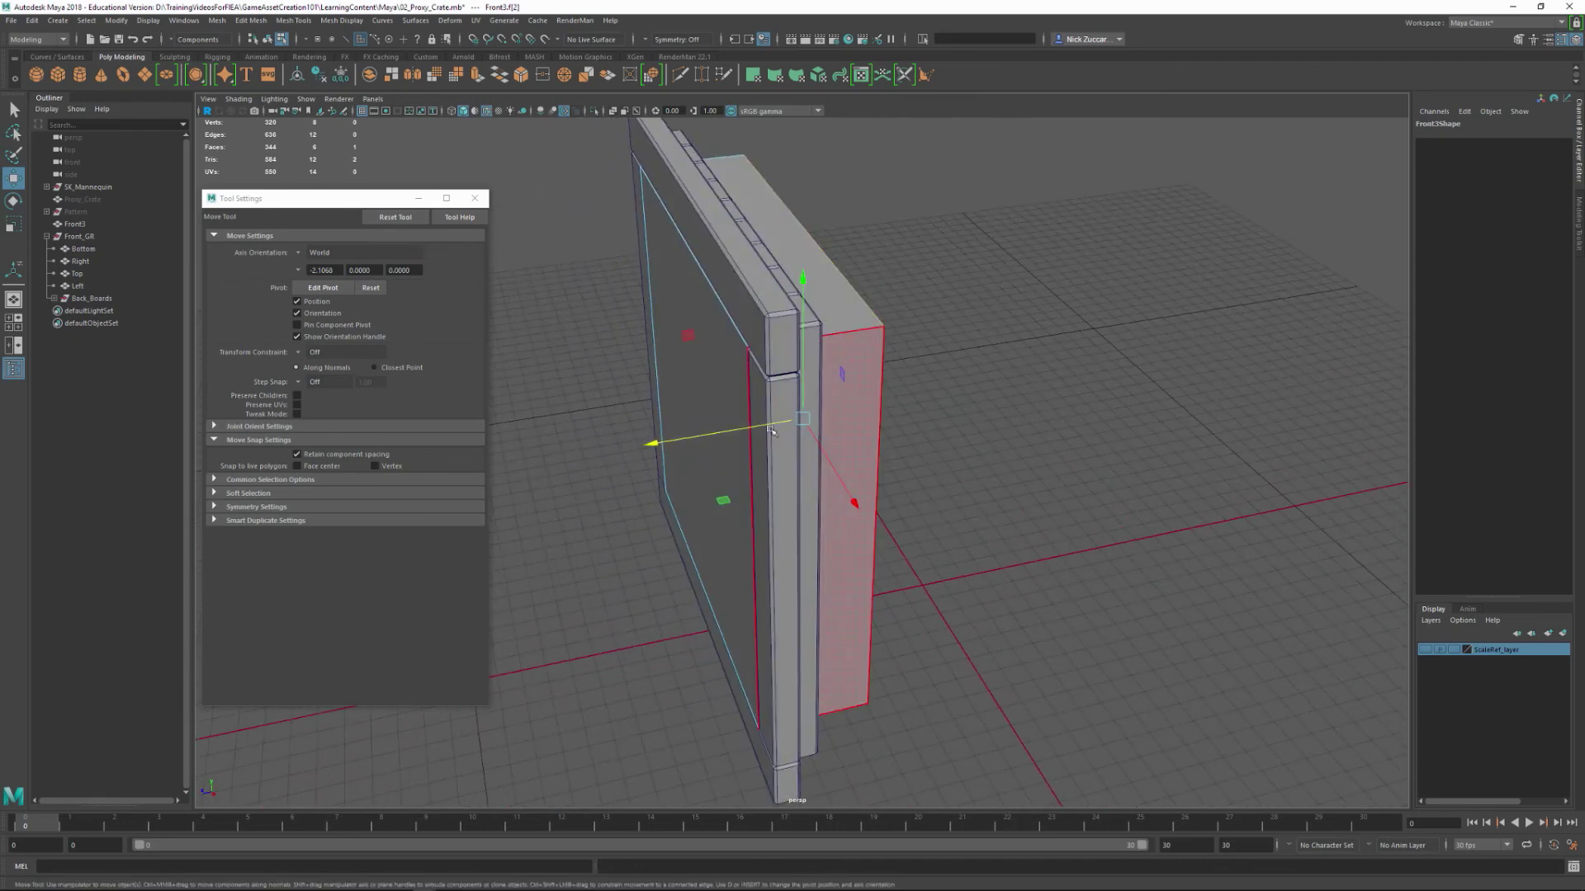
{"action": "left_click", "coordinate": [756, 426]}
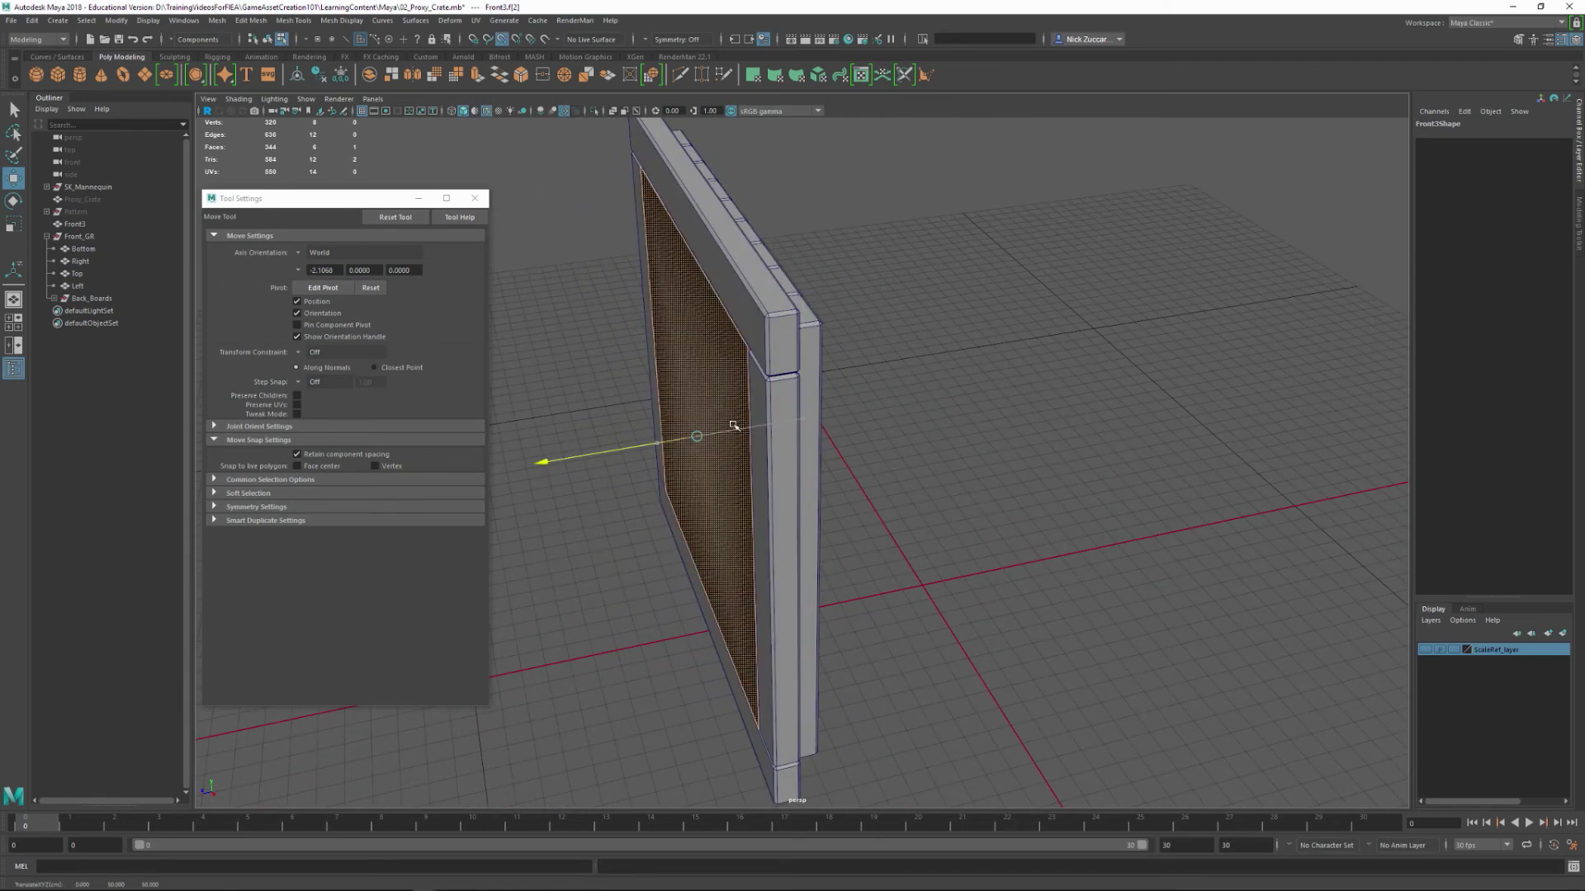
- Align the back face of Front3 with the frame's rear edge by vertex snapping in the wireframe side view
{"action": "key", "text": "space"}
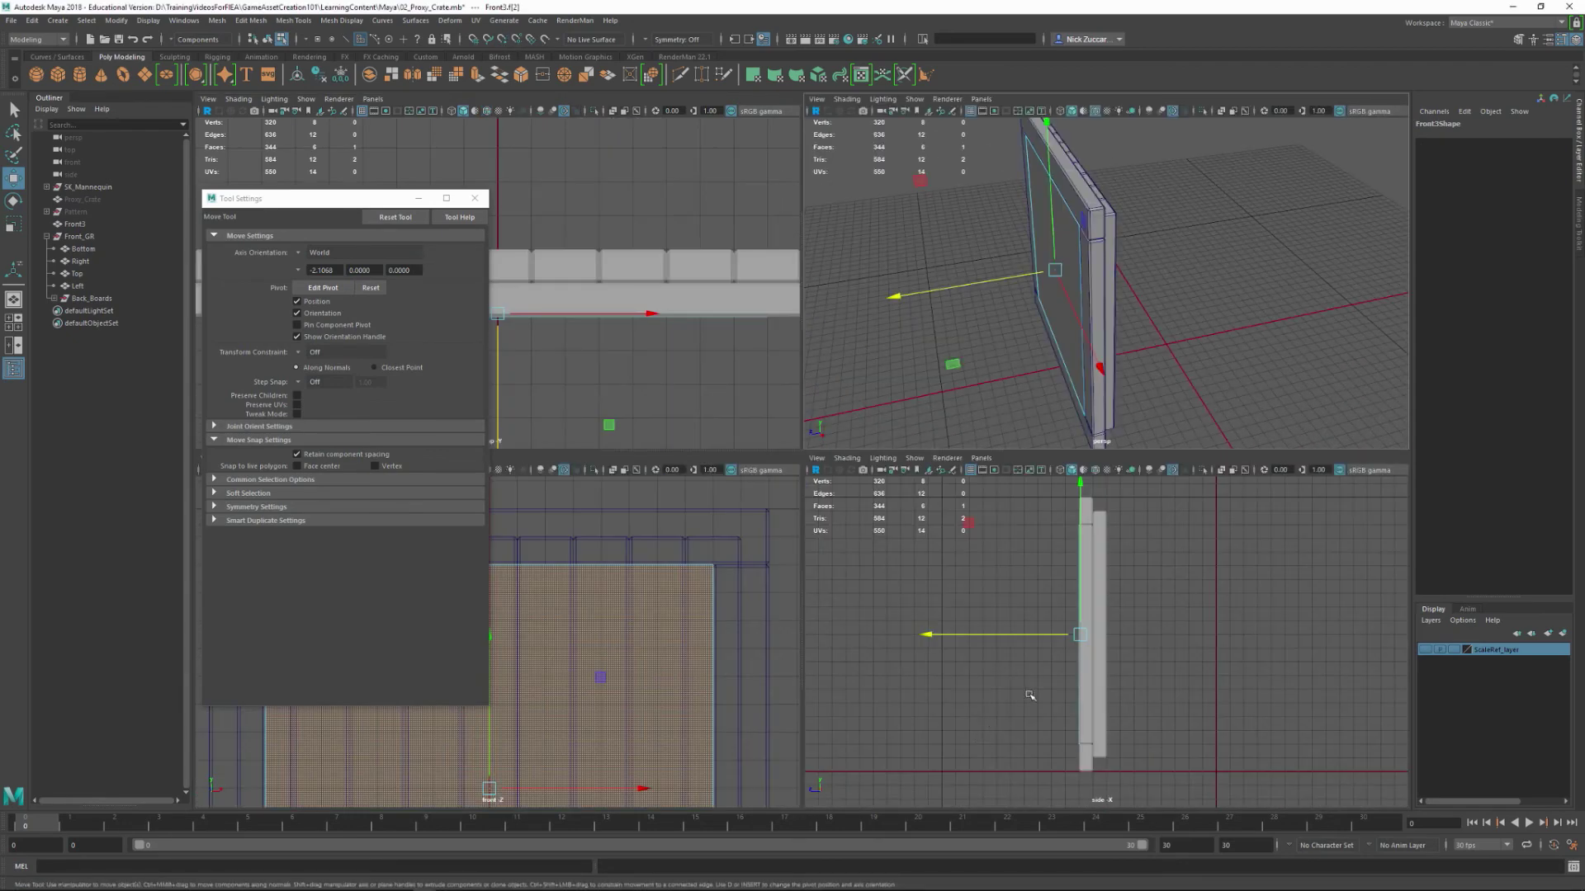
{"action": "key", "text": "space"}
{"action": "middle_click_drag", "start_coordinate": [904, 555], "coordinate": [937, 620], "text": "alt"}
{"action": "key", "text": "4"}
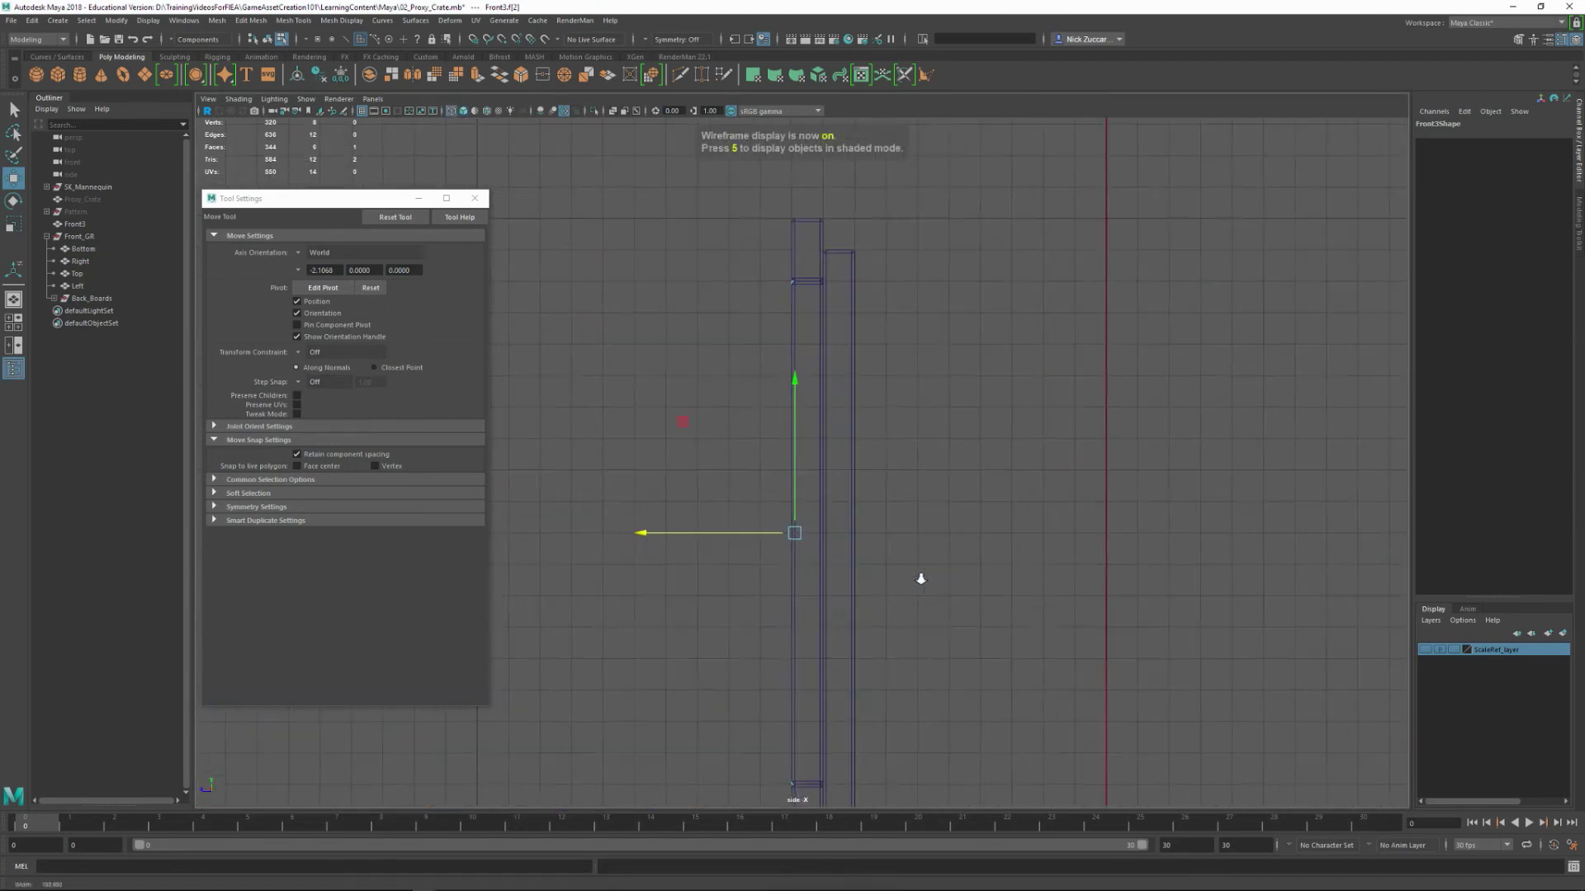
{"action": "scroll", "coordinate": [920, 577], "scroll_direction": "up", "scroll_amount": 2}
{"action": "left_click_drag", "start_coordinate": [920, 577], "coordinate": [833, 270], "text": "alt"}
{"action": "key", "text": "v"}
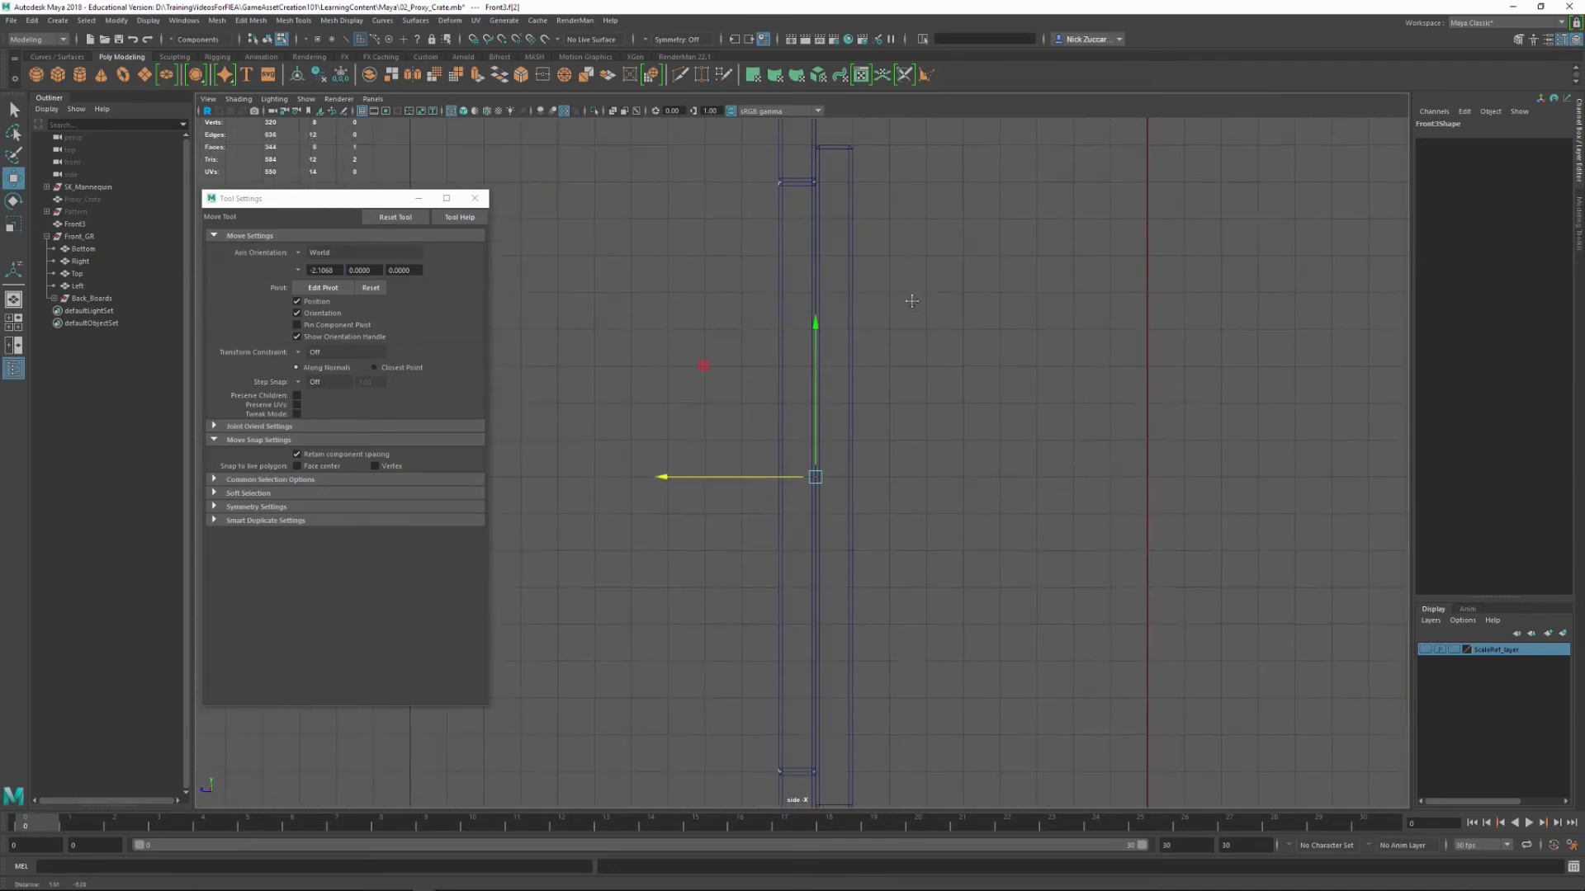
{"action": "key", "text": "space"}
{"action": "key", "text": "space"}
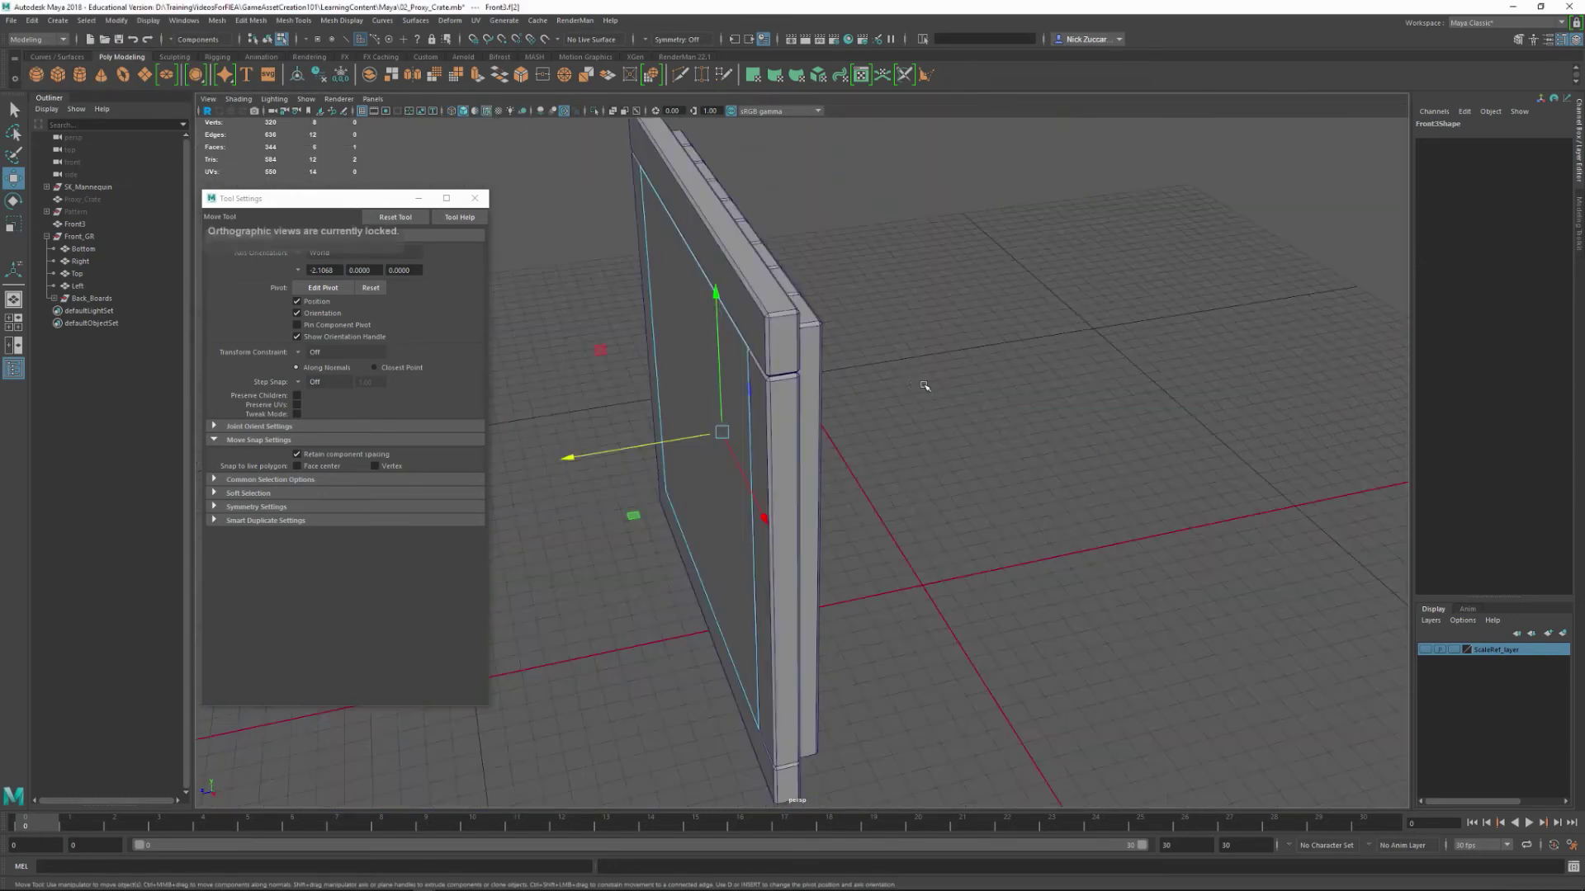
- Return to object selection, select Front3 and isolate it in the perspective view
{"action": "mouse_move", "coordinate": [924, 376]}
{"action": "left_mouse_down", "text": "alt"}
{"action": "mouse_move", "coordinate": [913, 351]}
{"action": "mouse_move", "coordinate": [984, 401]}
{"action": "mouse_move", "coordinate": [1129, 420]}
{"action": "mouse_move", "coordinate": [1097, 439]}
{"action": "left_mouse_up", "text": "alt"}
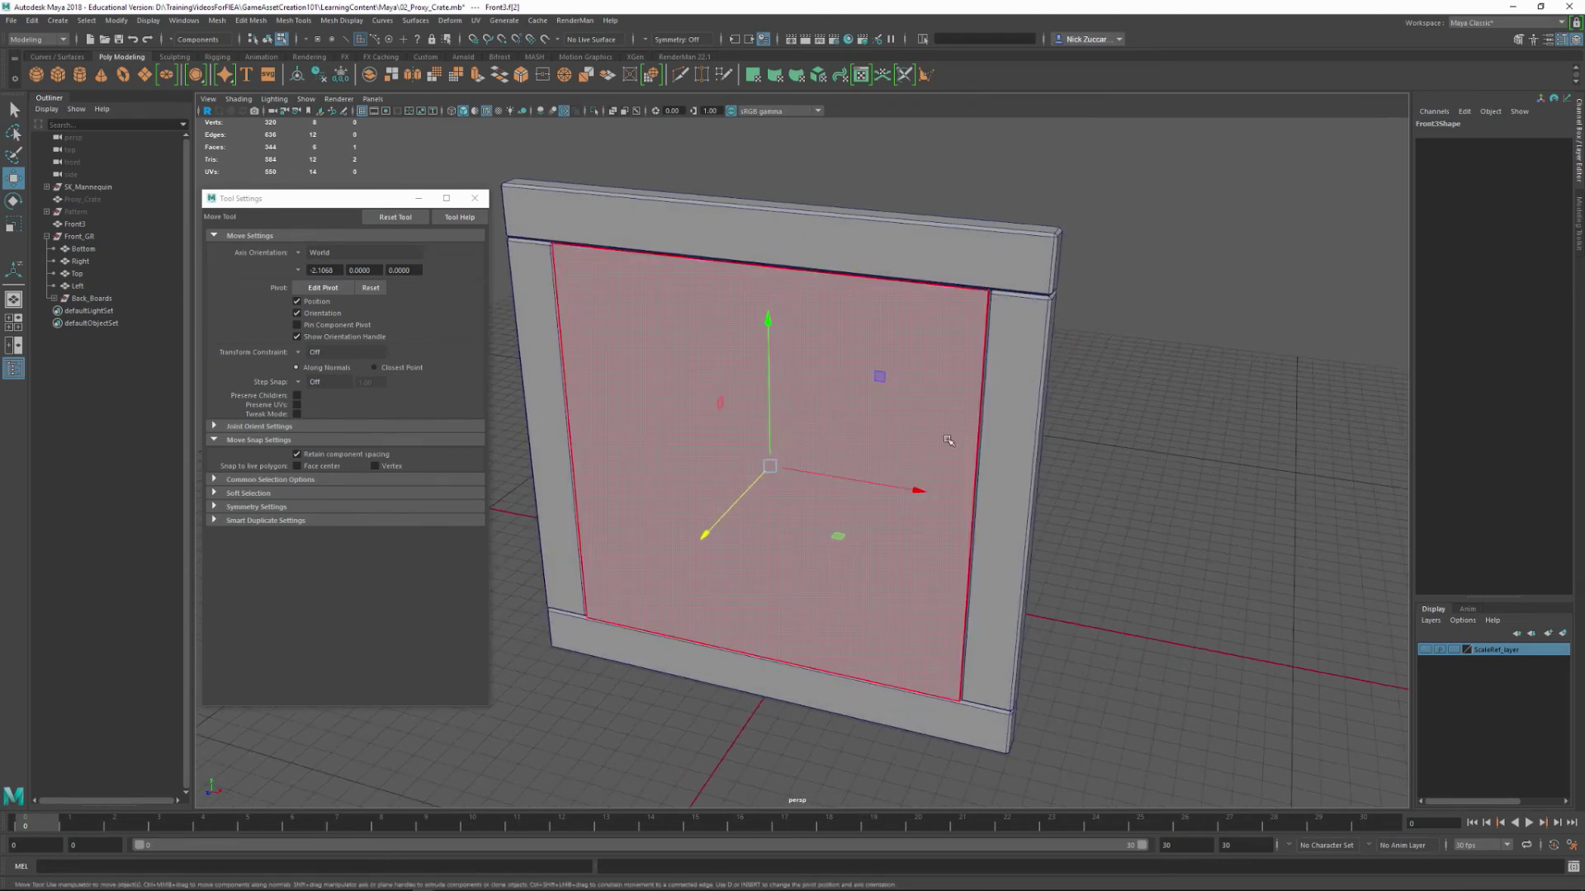
{"action": "key", "text": "F8"}
{"action": "left_click", "coordinate": [1174, 421]}
{"action": "left_click", "coordinate": [869, 392]}
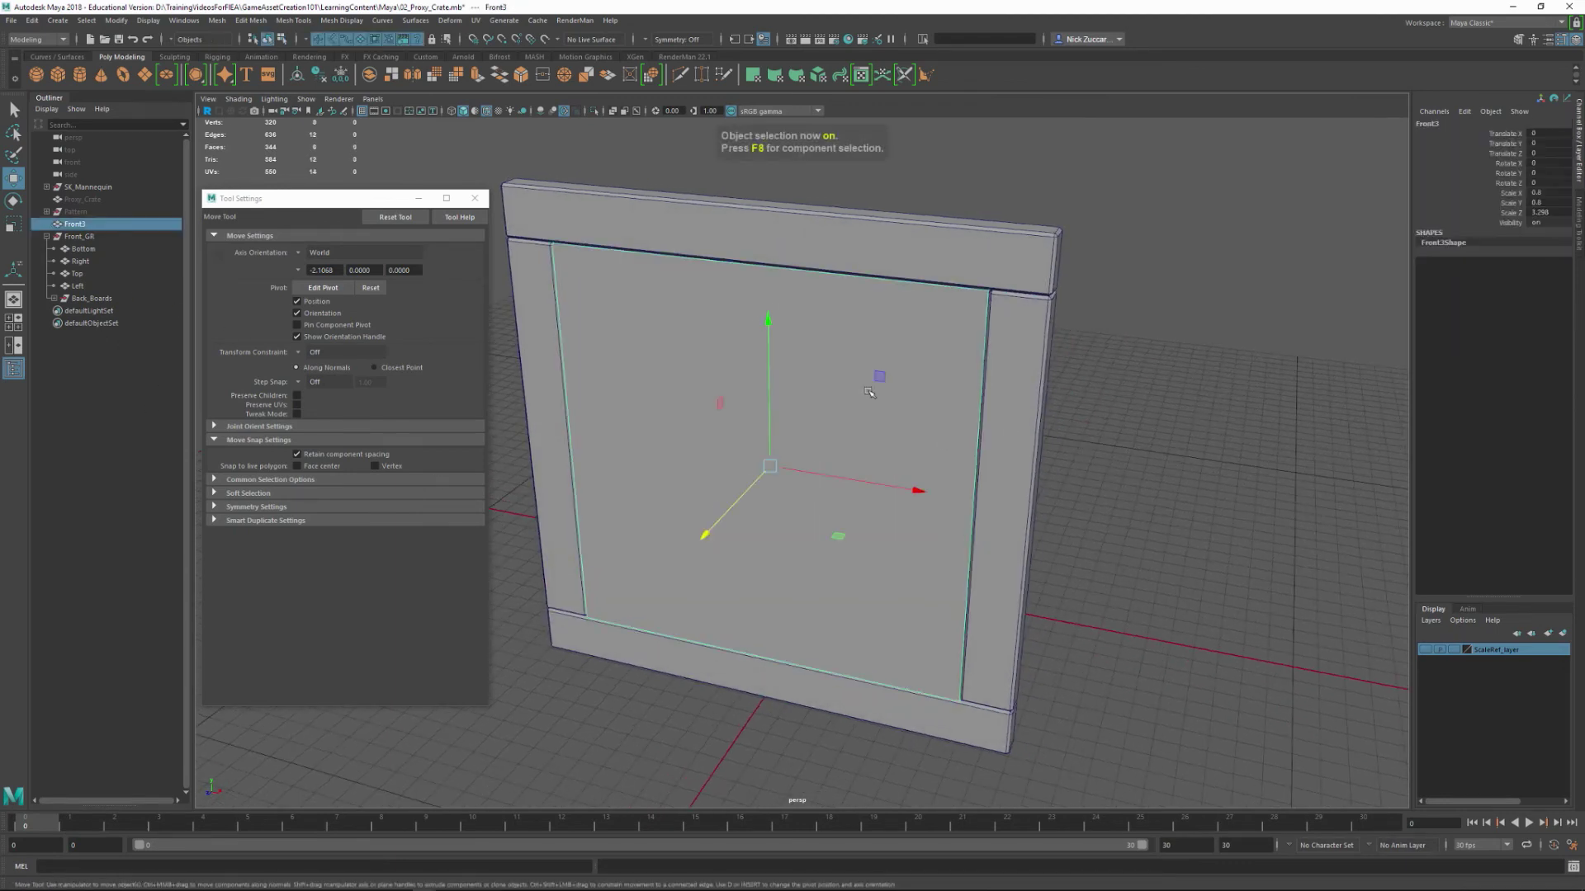
{"action": "mouse_move", "coordinate": [1127, 430]}
{"action": "left_mouse_down", "text": "alt"}
{"action": "mouse_move", "coordinate": [1019, 435]}
{"action": "mouse_move", "coordinate": [1136, 436]}
{"action": "left_mouse_up", "text": "alt"}
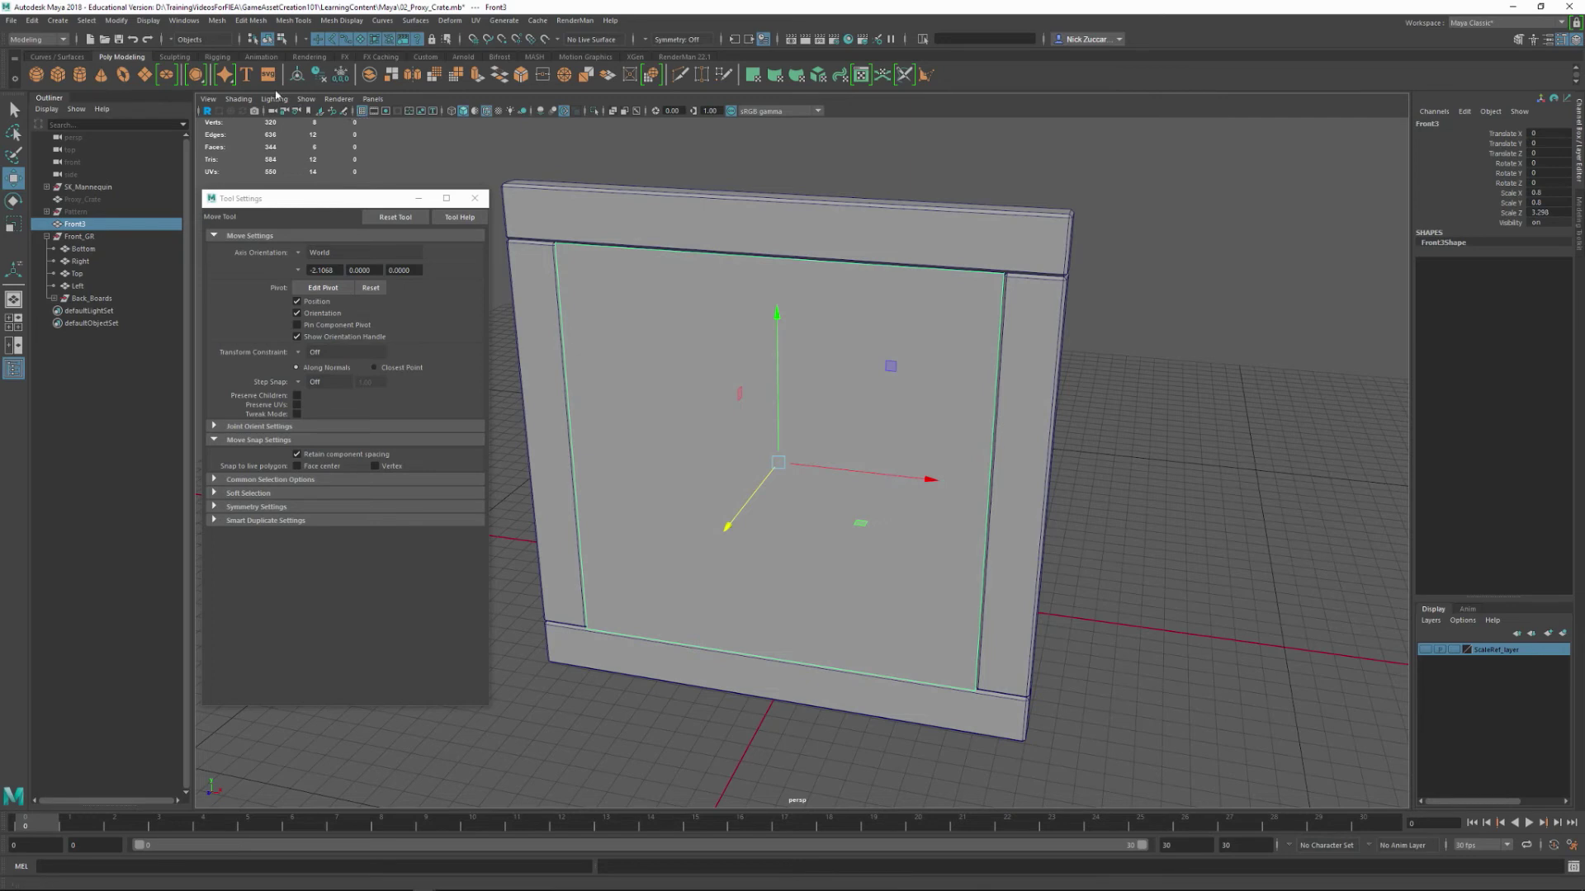
{"action": "left_click", "coordinate": [306, 100]}
{"action": "mouse_move", "coordinate": [330, 121]}
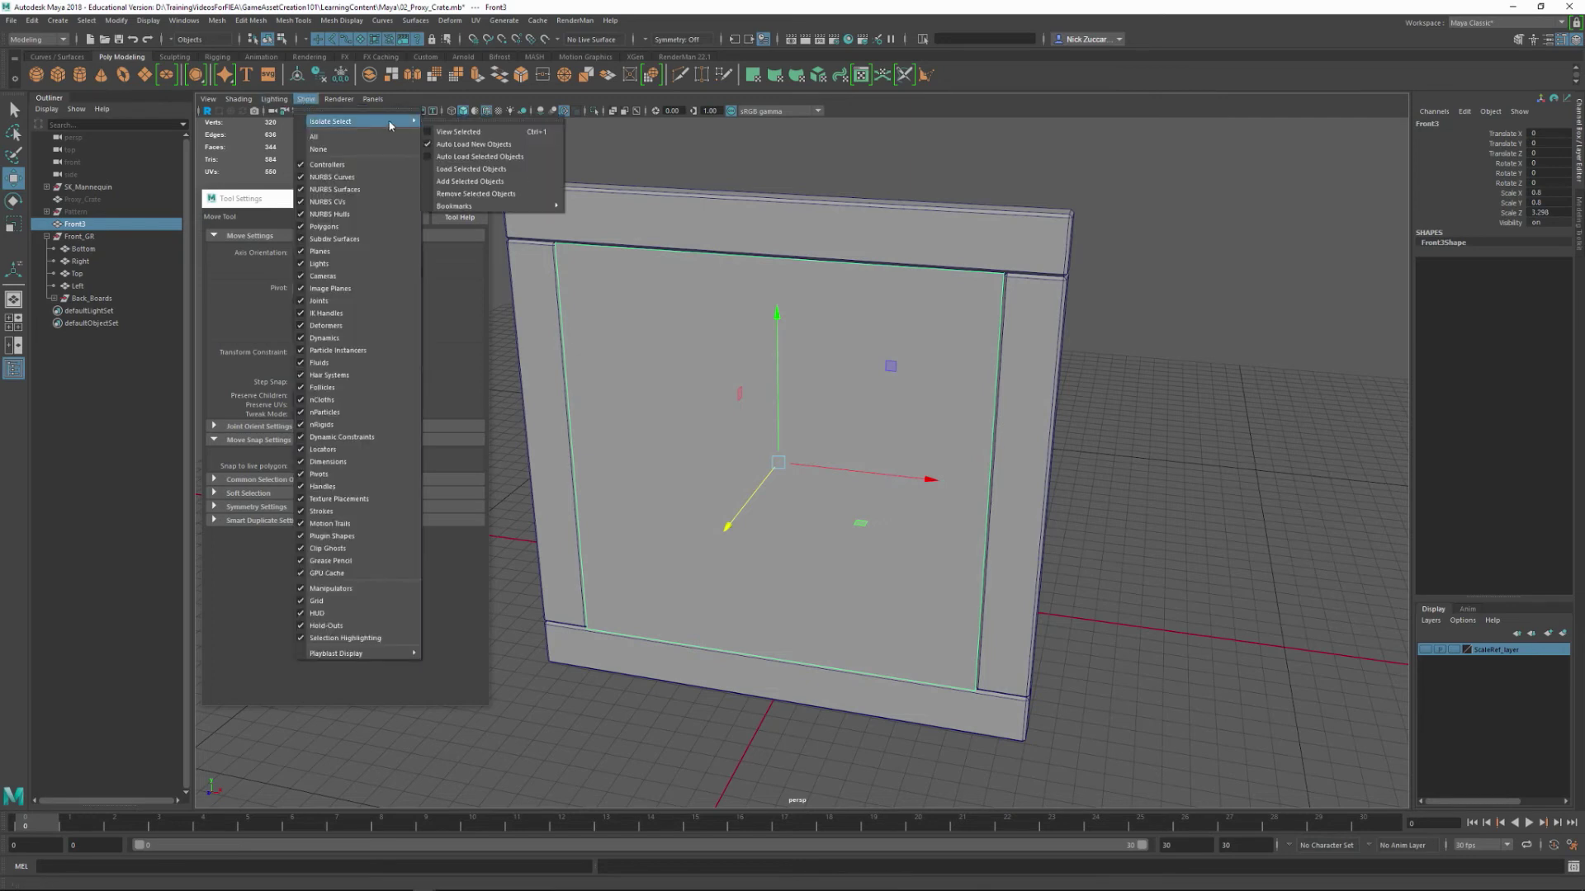
{"action": "left_click", "coordinate": [463, 130]}
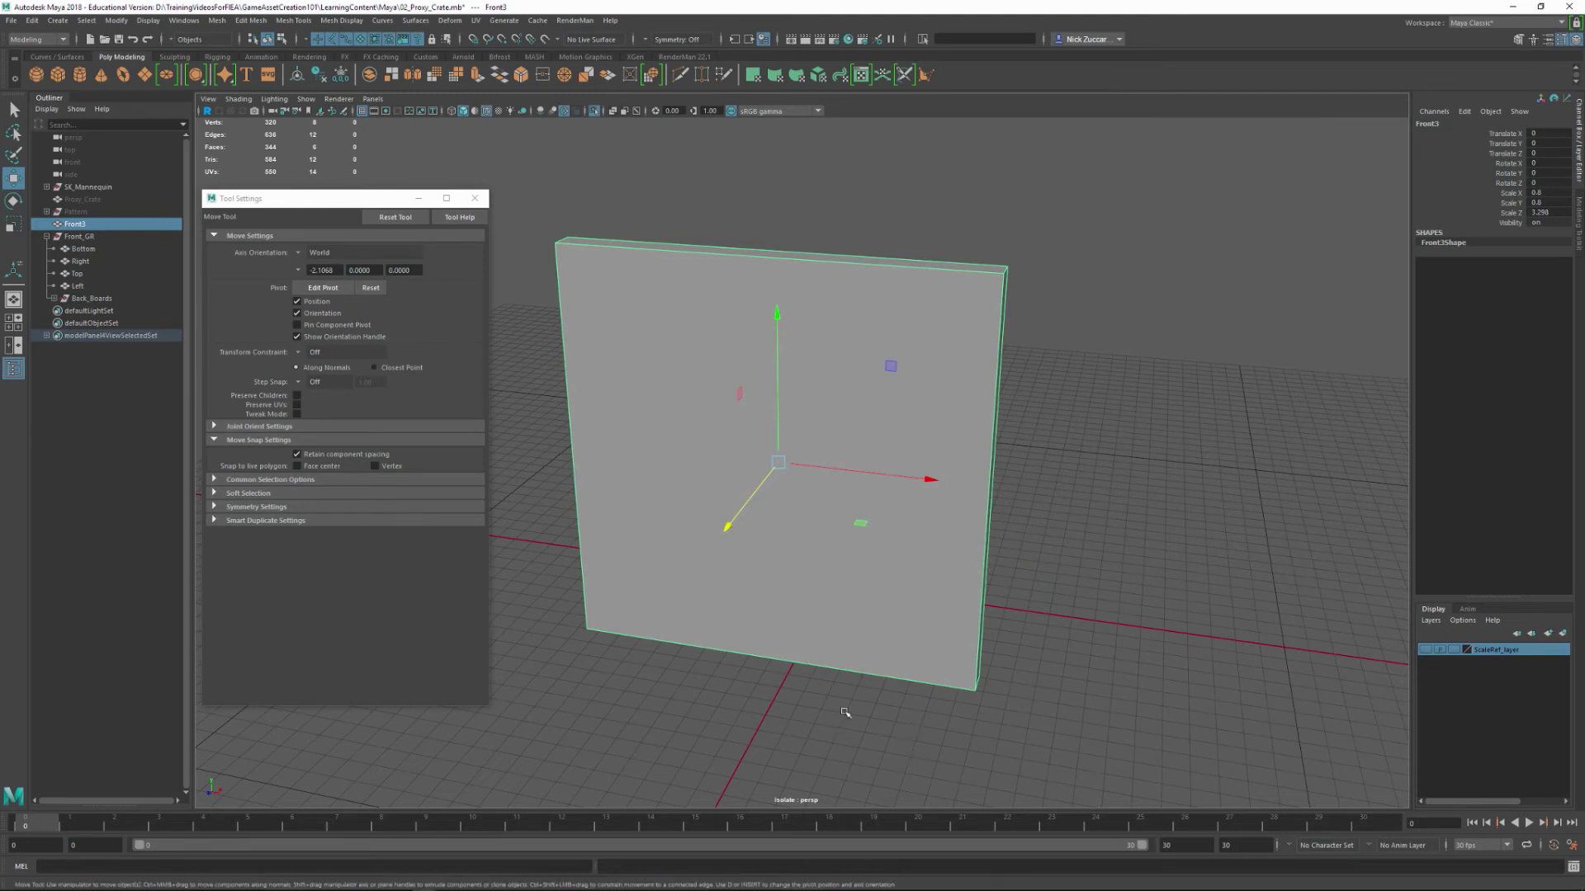
- Select Front3's front face, grow the selection to the four adjoining side faces and delete them
{"action": "key", "text": "F11"}
{"action": "left_click", "coordinate": [830, 541]}
{"action": "left_click_drag", "start_coordinate": [829, 541], "coordinate": [1106, 594], "text": "alt"}
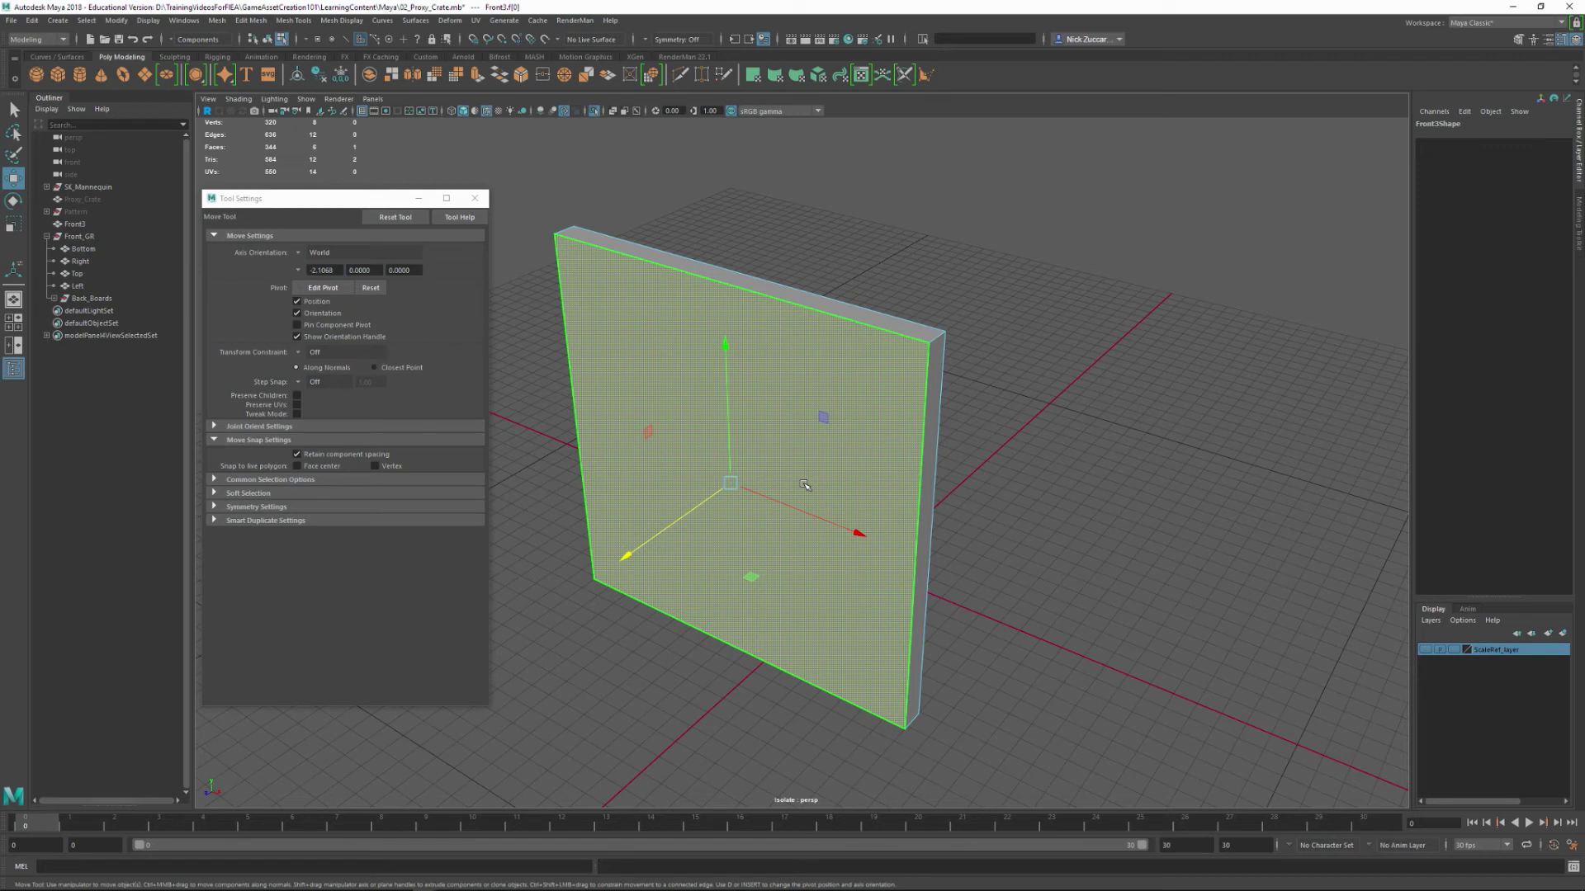
{"action": "key", "text": "shift+period"}
{"action": "left_click_drag", "start_coordinate": [954, 432], "coordinate": [885, 418], "text": "alt"}
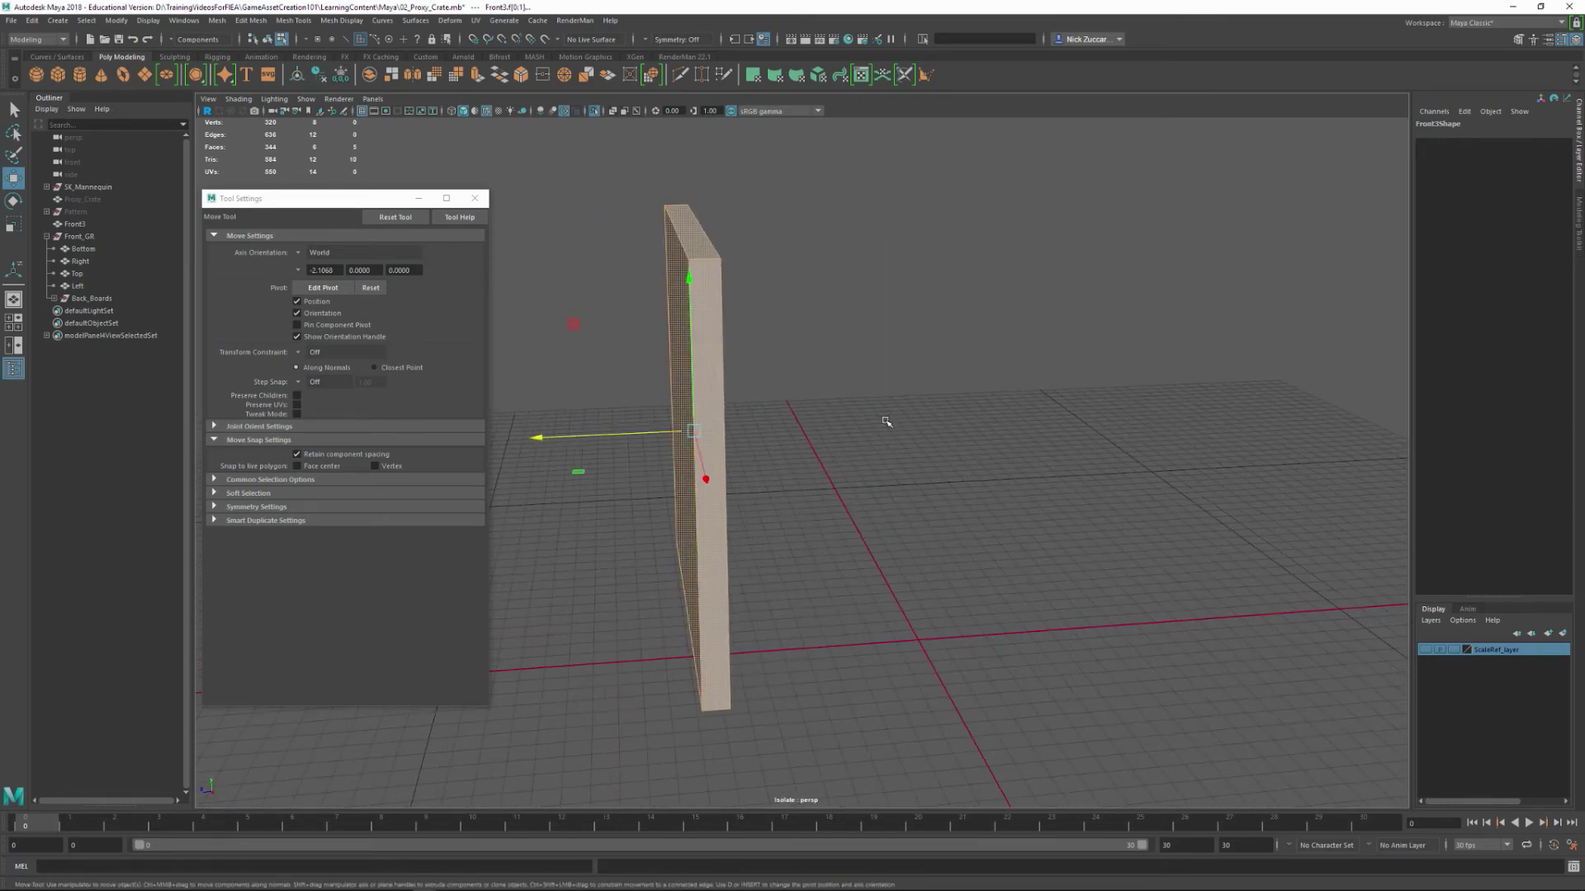
{"action": "key", "text": "Delete"}
{"action": "left_click_drag", "start_coordinate": [856, 503], "coordinate": [1107, 556], "text": "alt"}
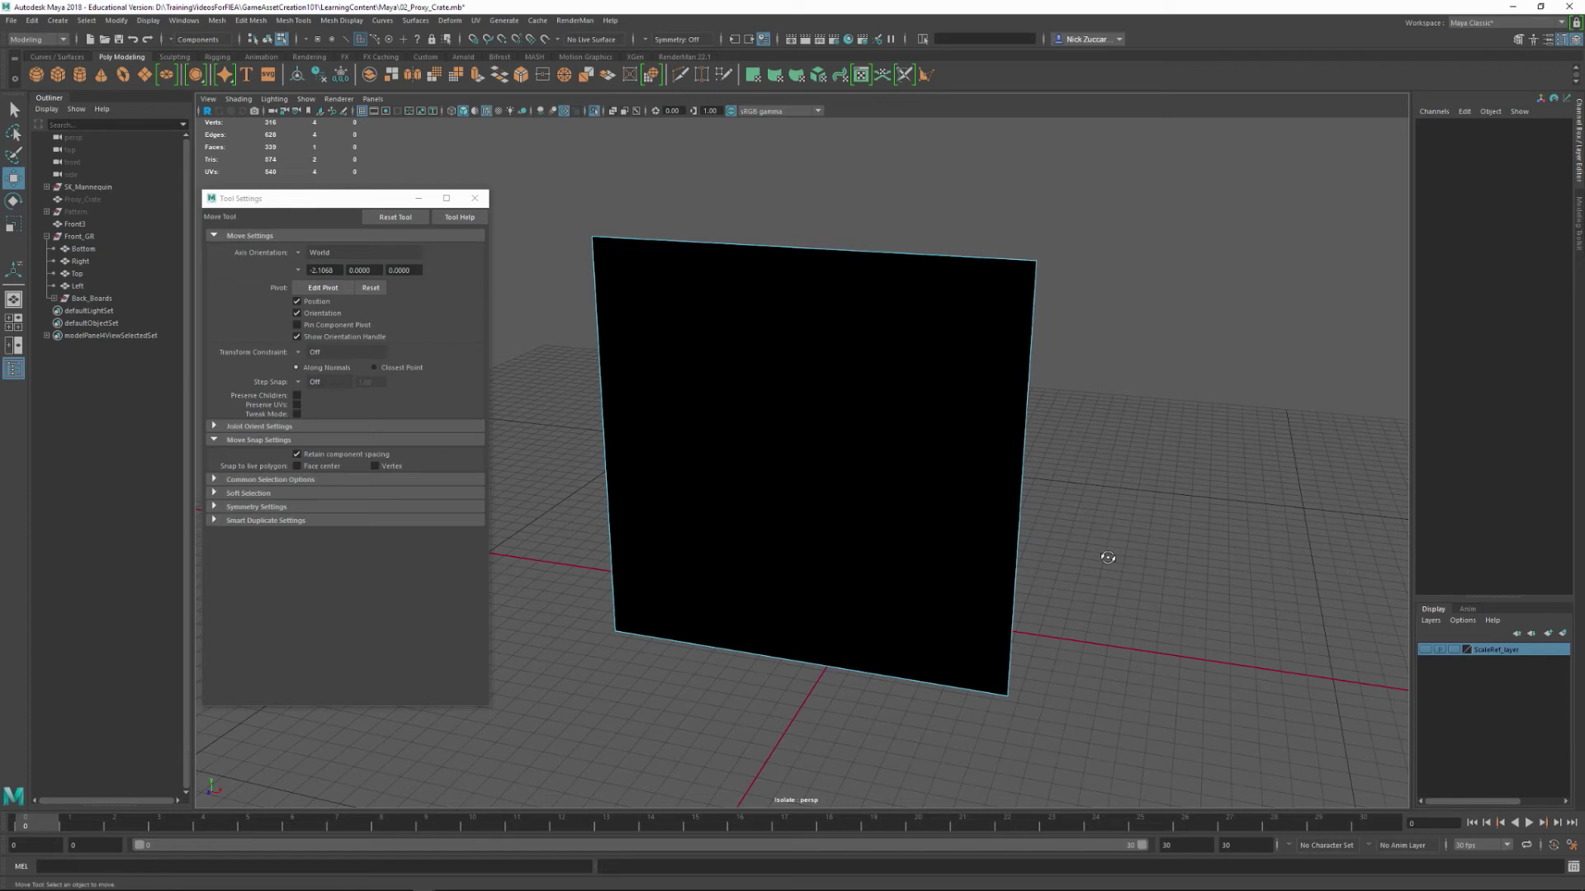
- Switch Two Sided Lighting on in the perspective view and back off
{"action": "left_click", "coordinate": [271, 100]}
{"action": "left_click", "coordinate": [304, 187]}
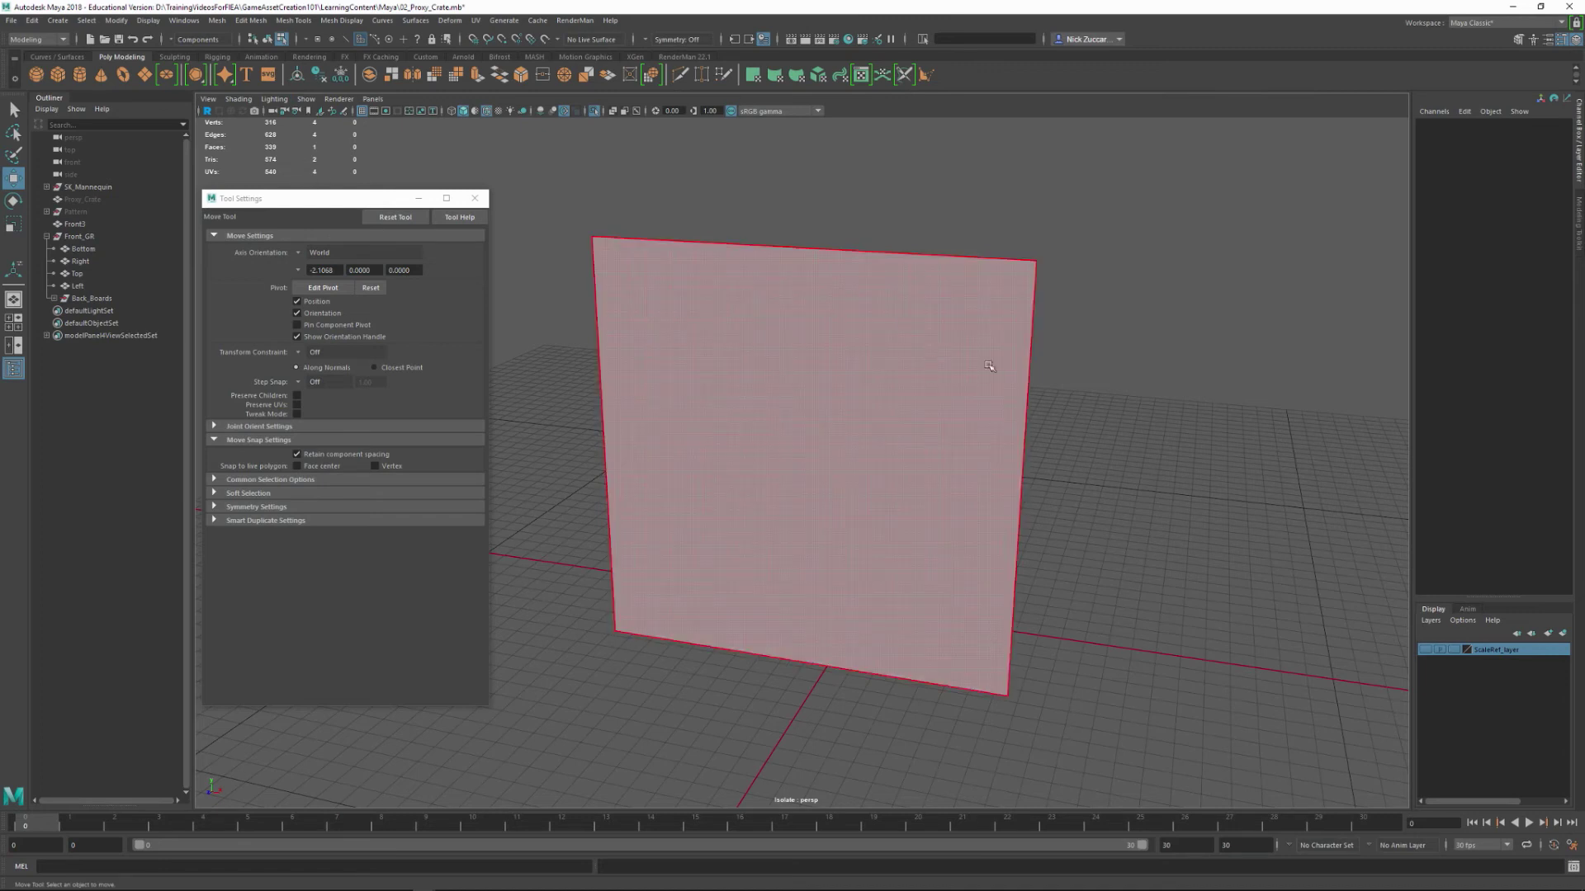
{"action": "left_click", "coordinate": [272, 100]}
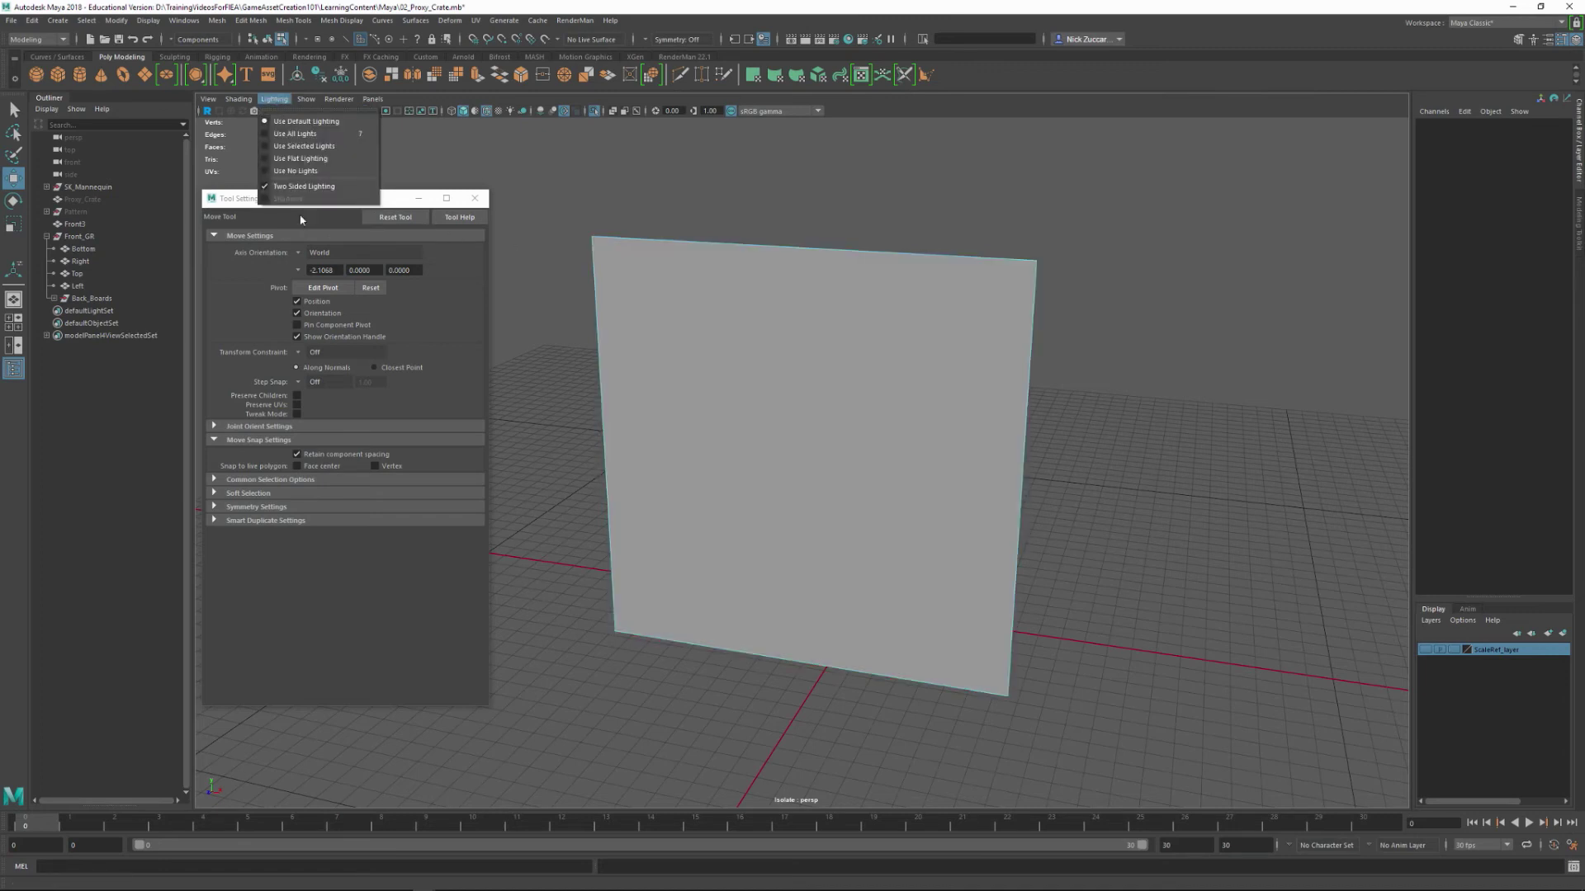
{"action": "left_click", "coordinate": [297, 194]}
- Reverse the normal of the remaining Front3 face so that it points toward the front
{"action": "left_click_drag", "start_coordinate": [1131, 396], "coordinate": [1001, 492], "text": "alt"}
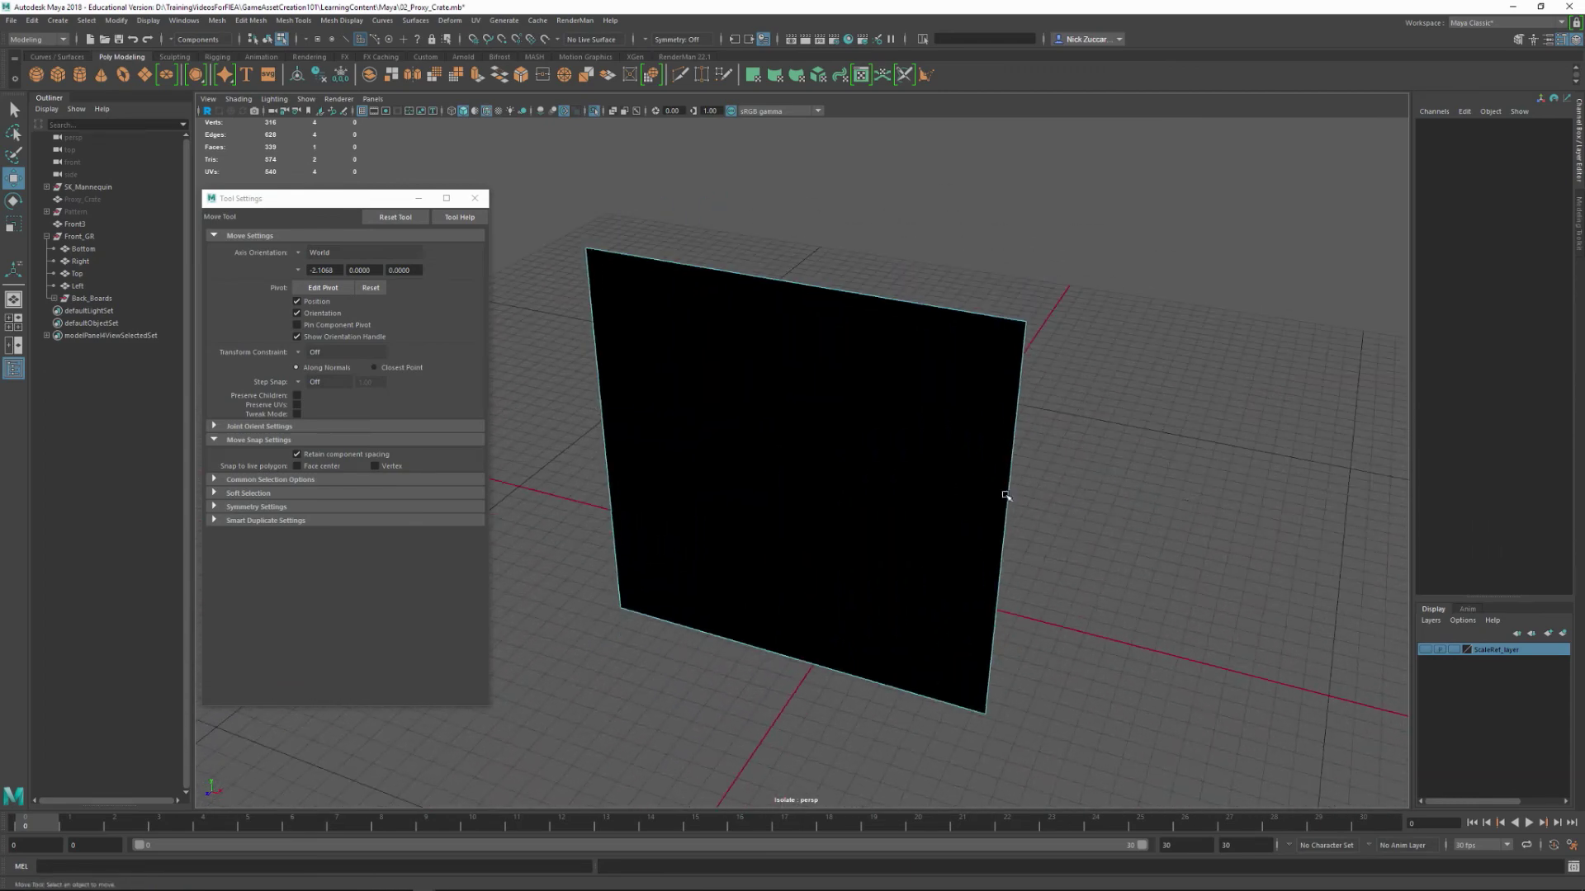
{"action": "left_click", "coordinate": [849, 455]}
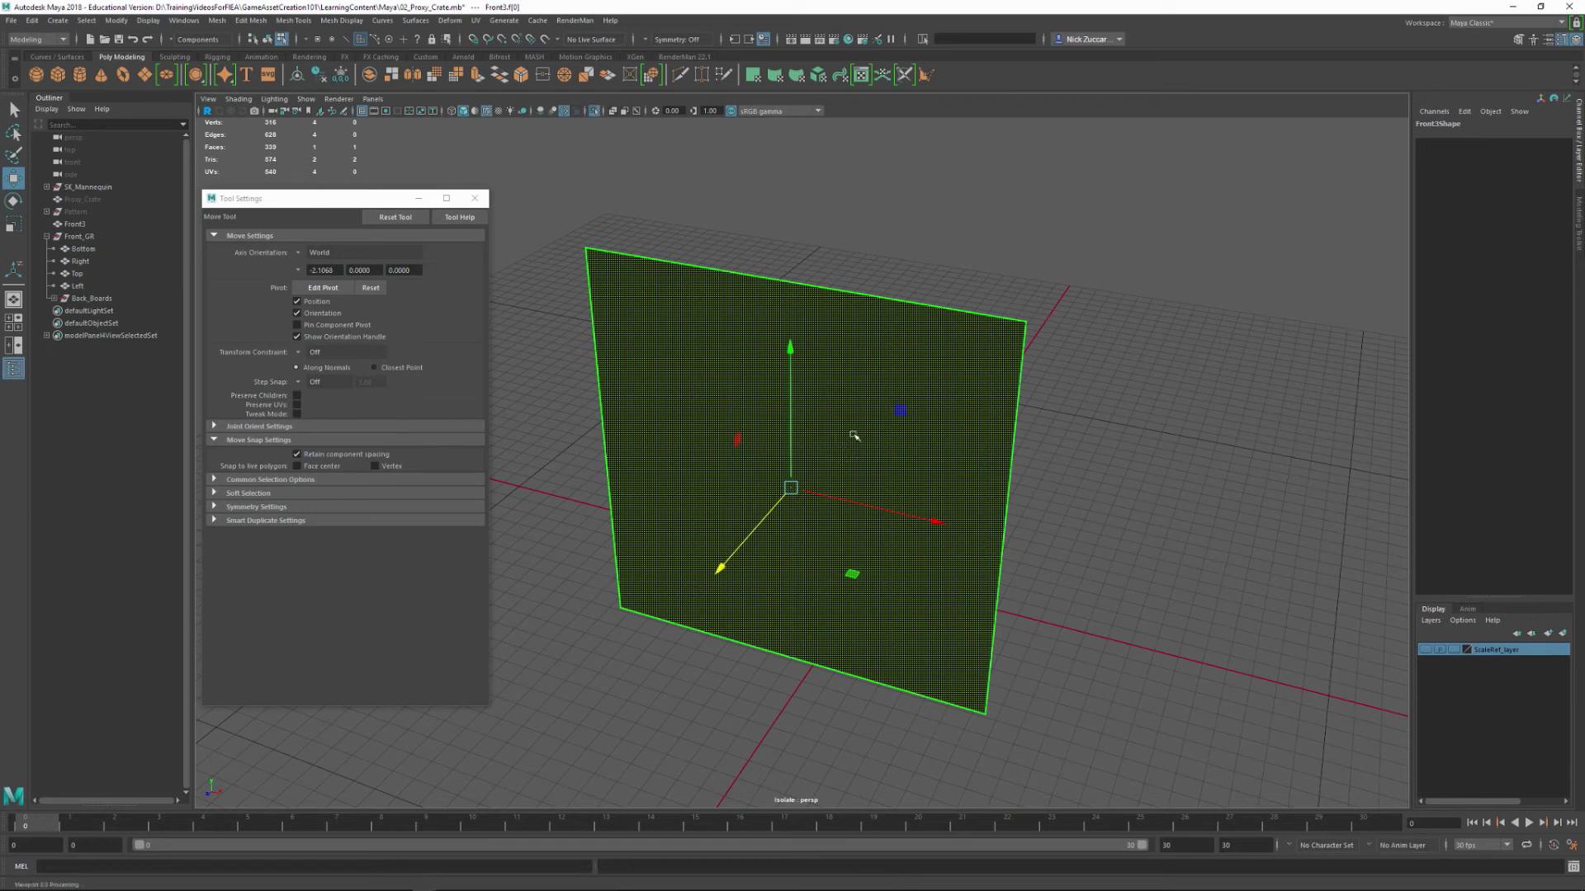
{"action": "left_click", "coordinate": [341, 20]}
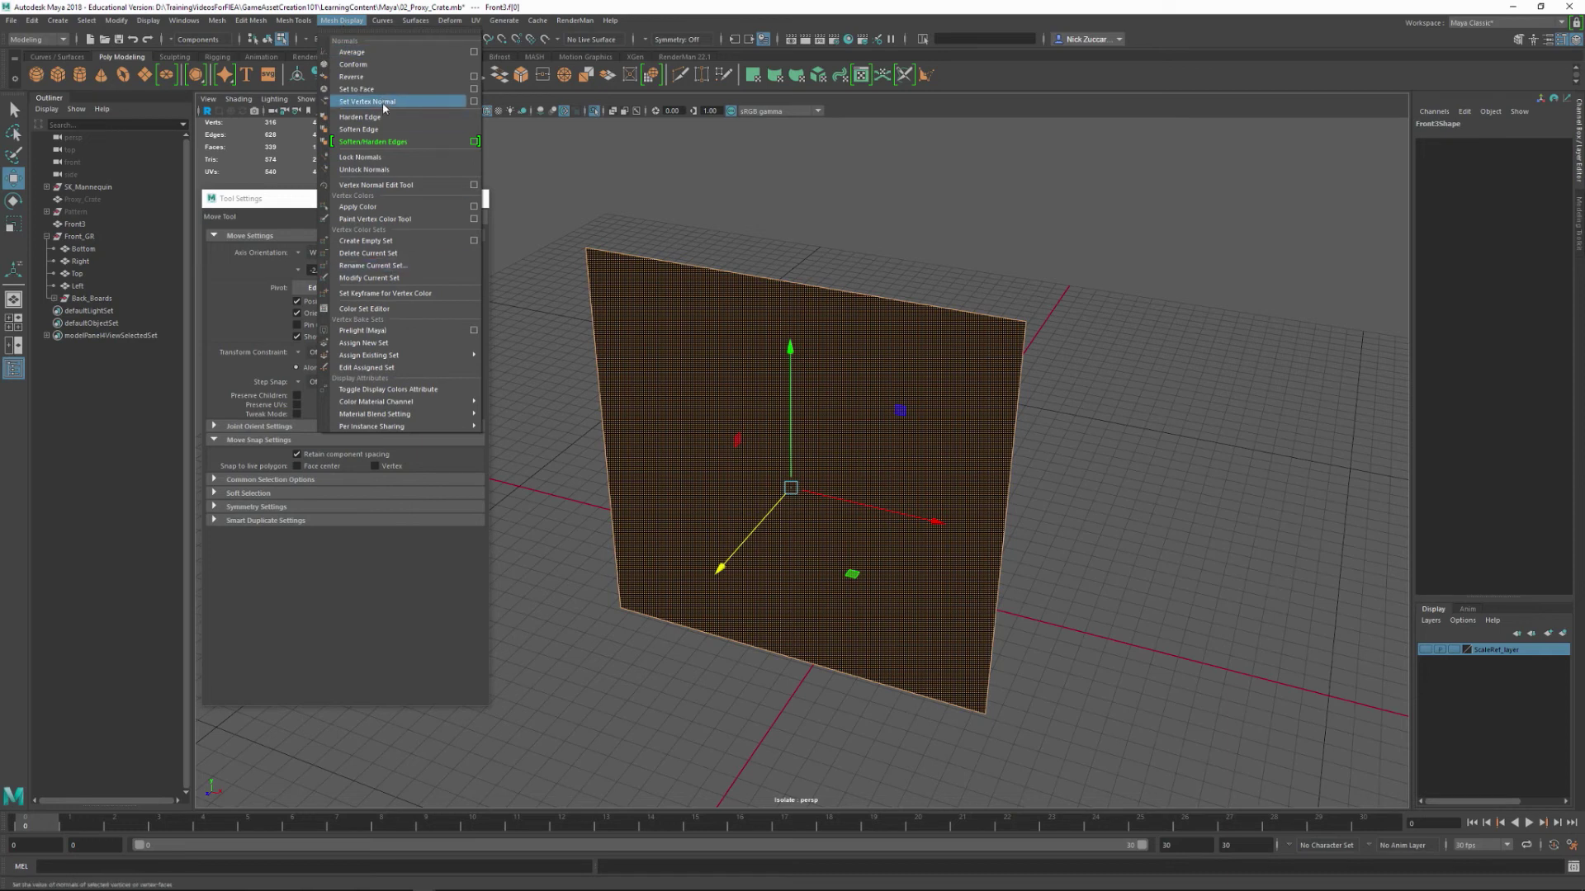
{"action": "left_click", "coordinate": [353, 77]}
{"action": "left_click", "coordinate": [1026, 754]}
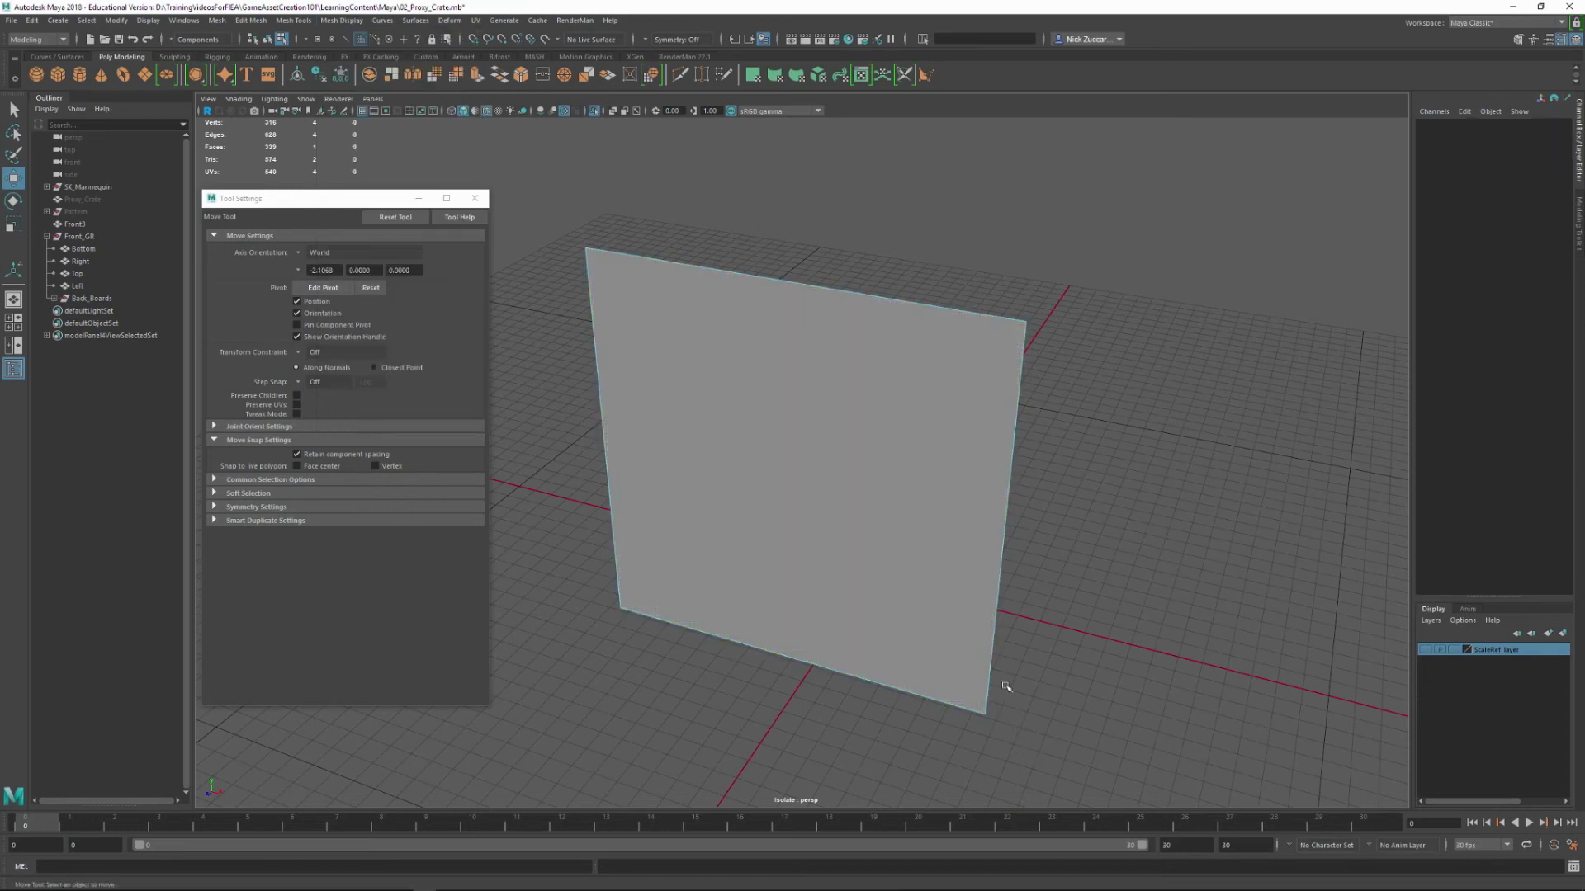
- Multi-Cut the Front3 face diagonally from its lower-left corner to its upper-right corner
{"action": "left_click_drag", "start_coordinate": [1008, 690], "coordinate": [743, 679], "text": "alt"}
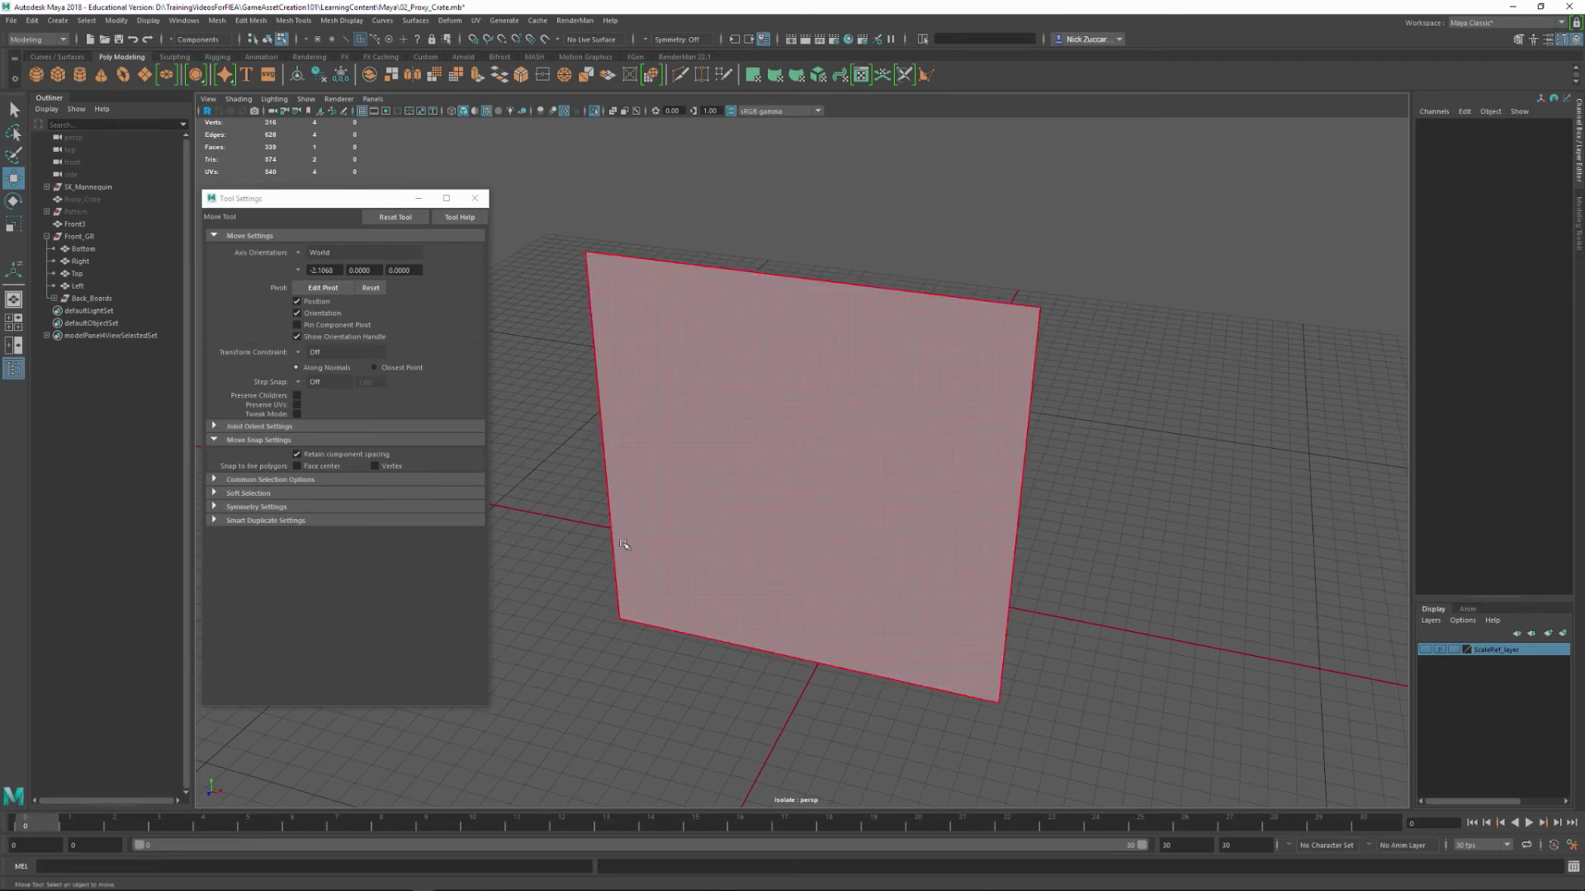
{"action": "left_click", "coordinate": [767, 569]}
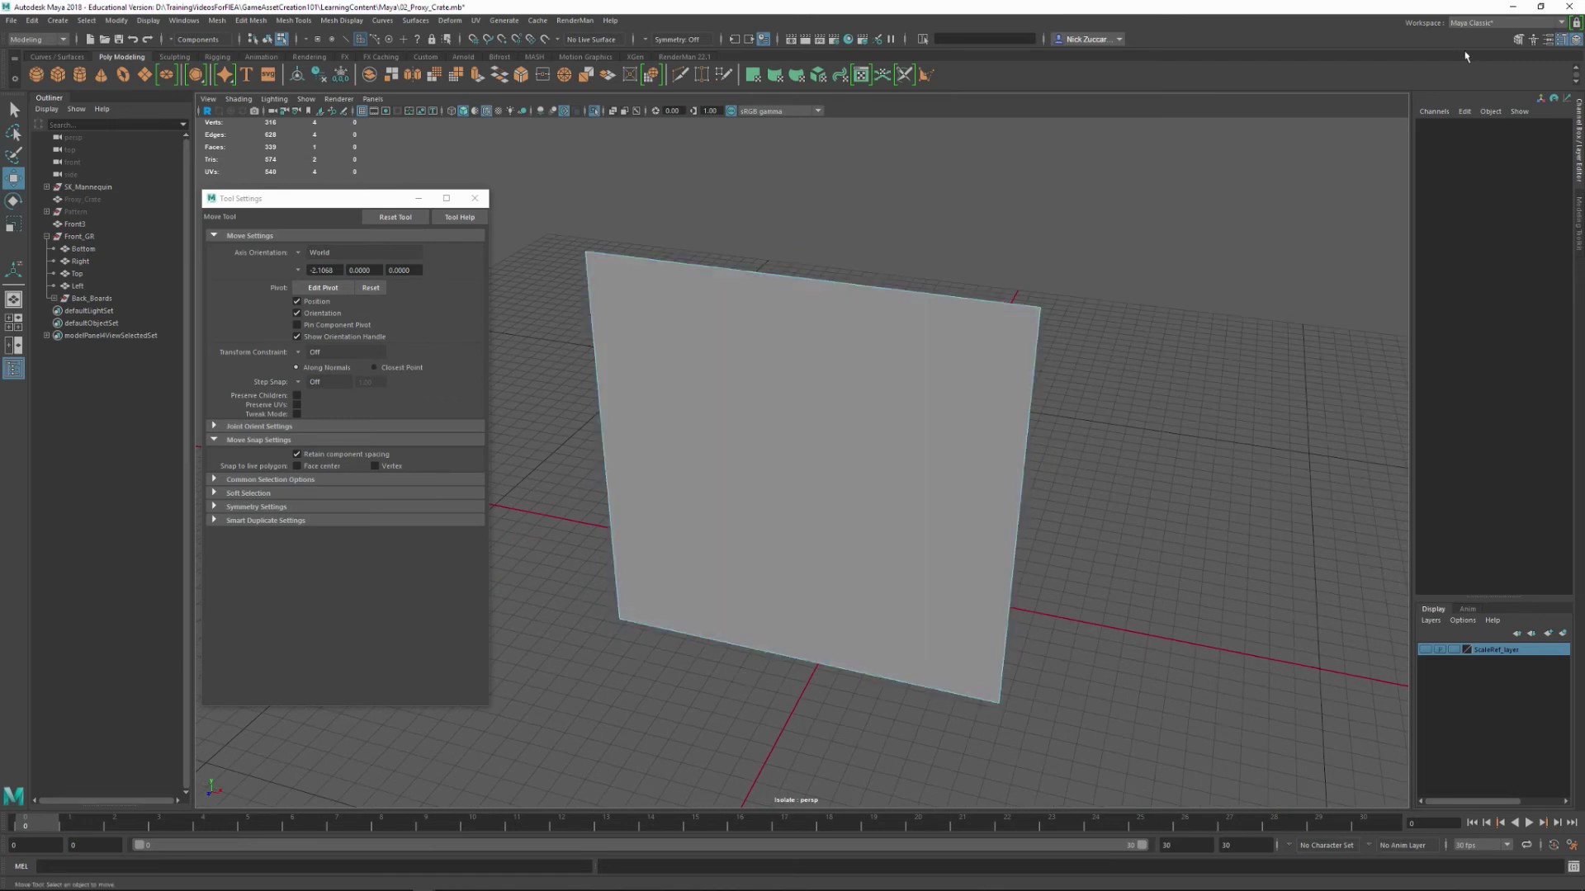
{"action": "left_click", "coordinate": [1519, 39]}
{"action": "left_click", "coordinate": [1454, 464]}
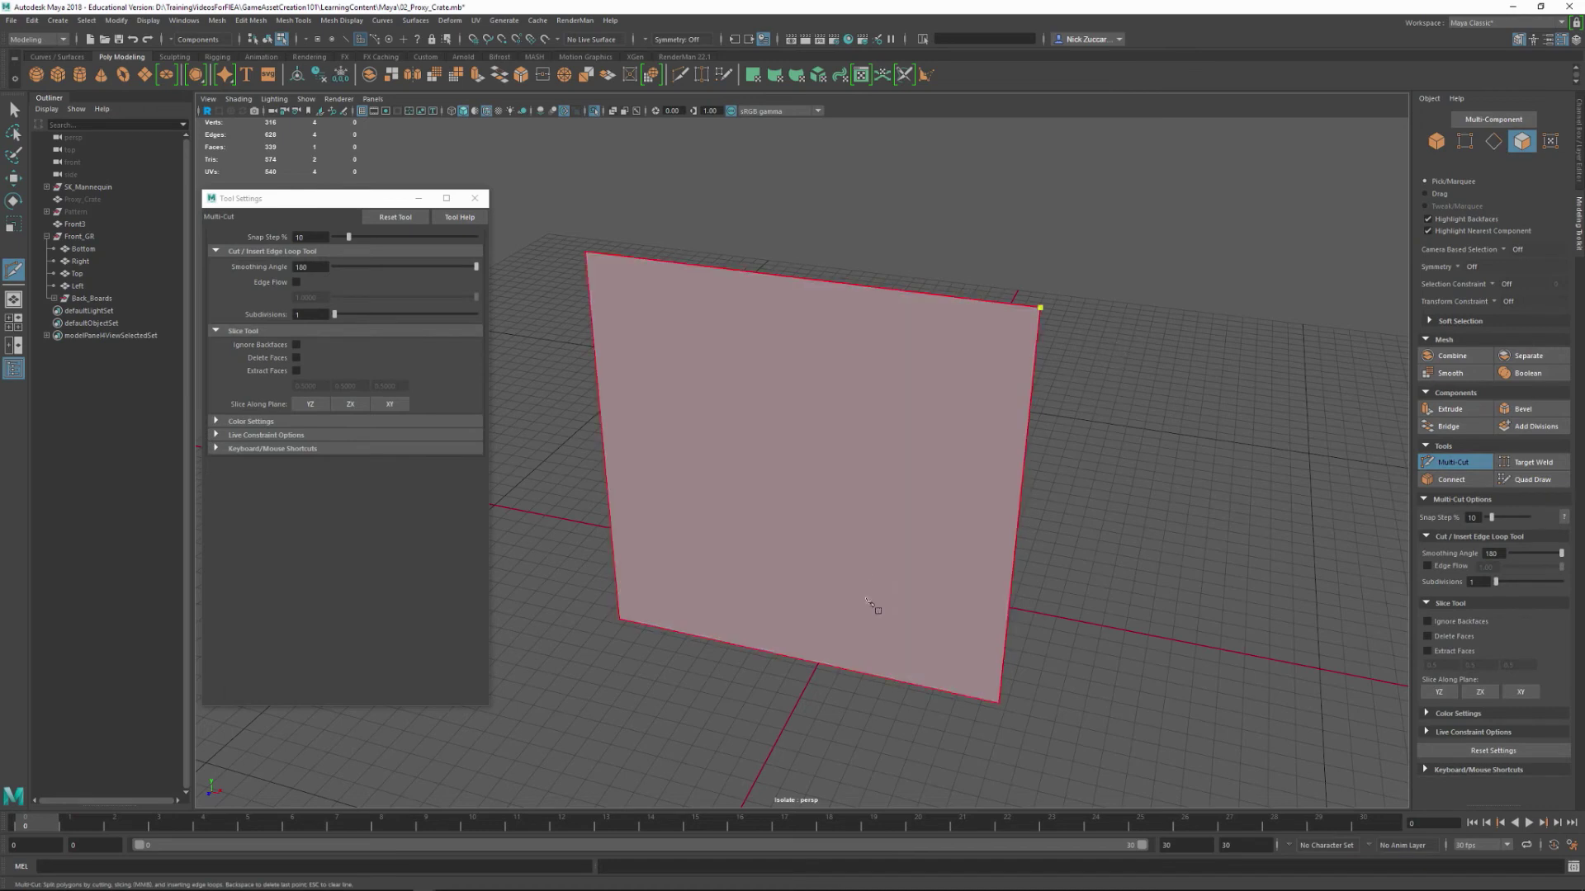
{"action": "left_click", "coordinate": [619, 619]}
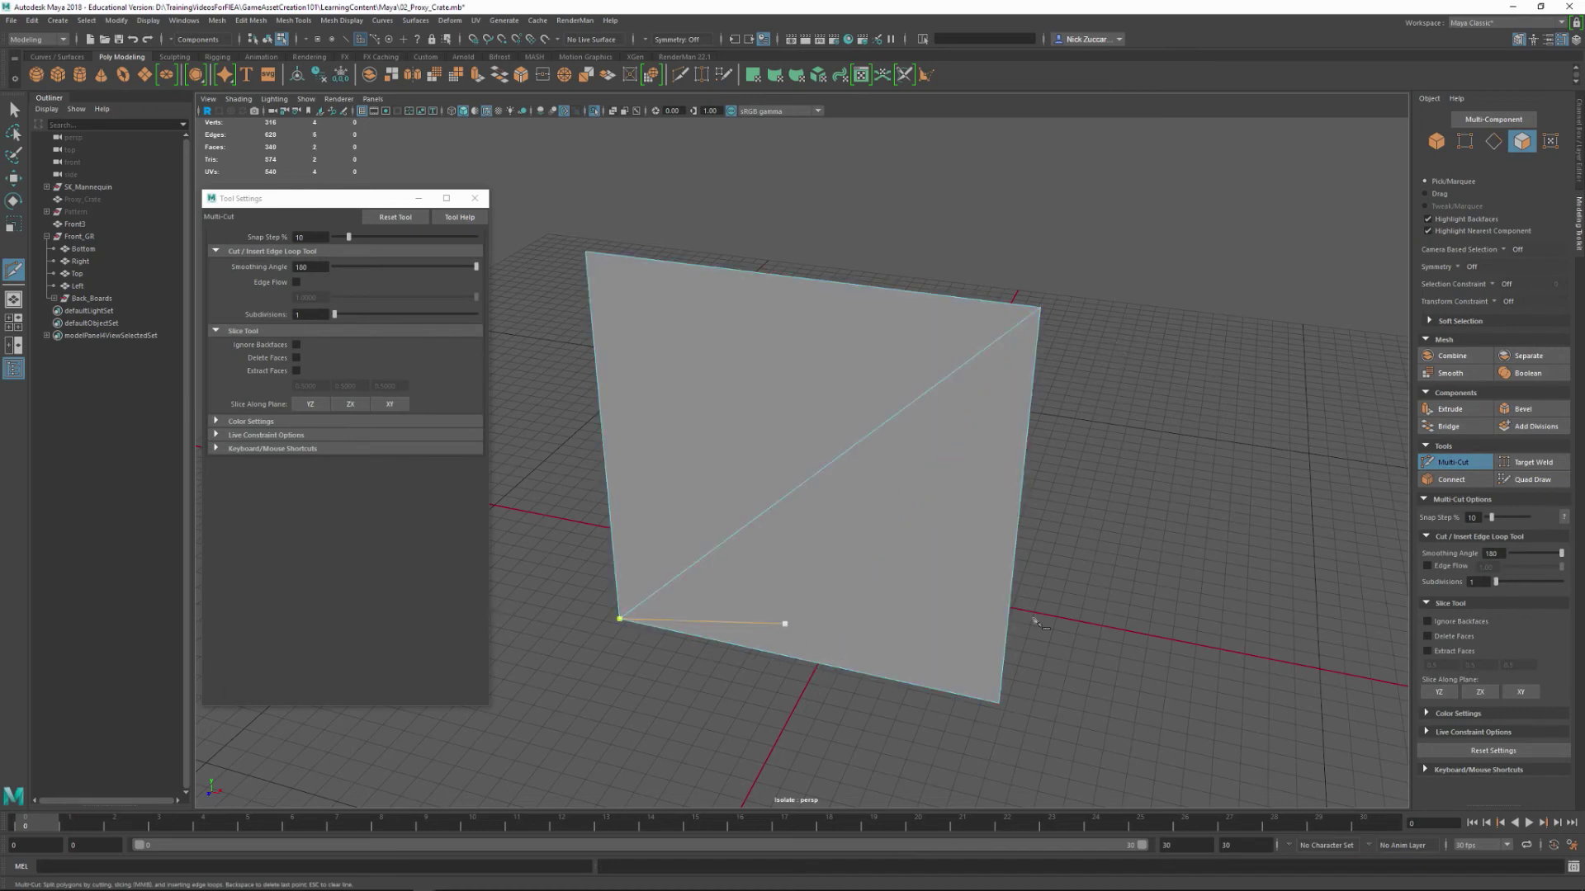
{"action": "key", "text": "Return"}
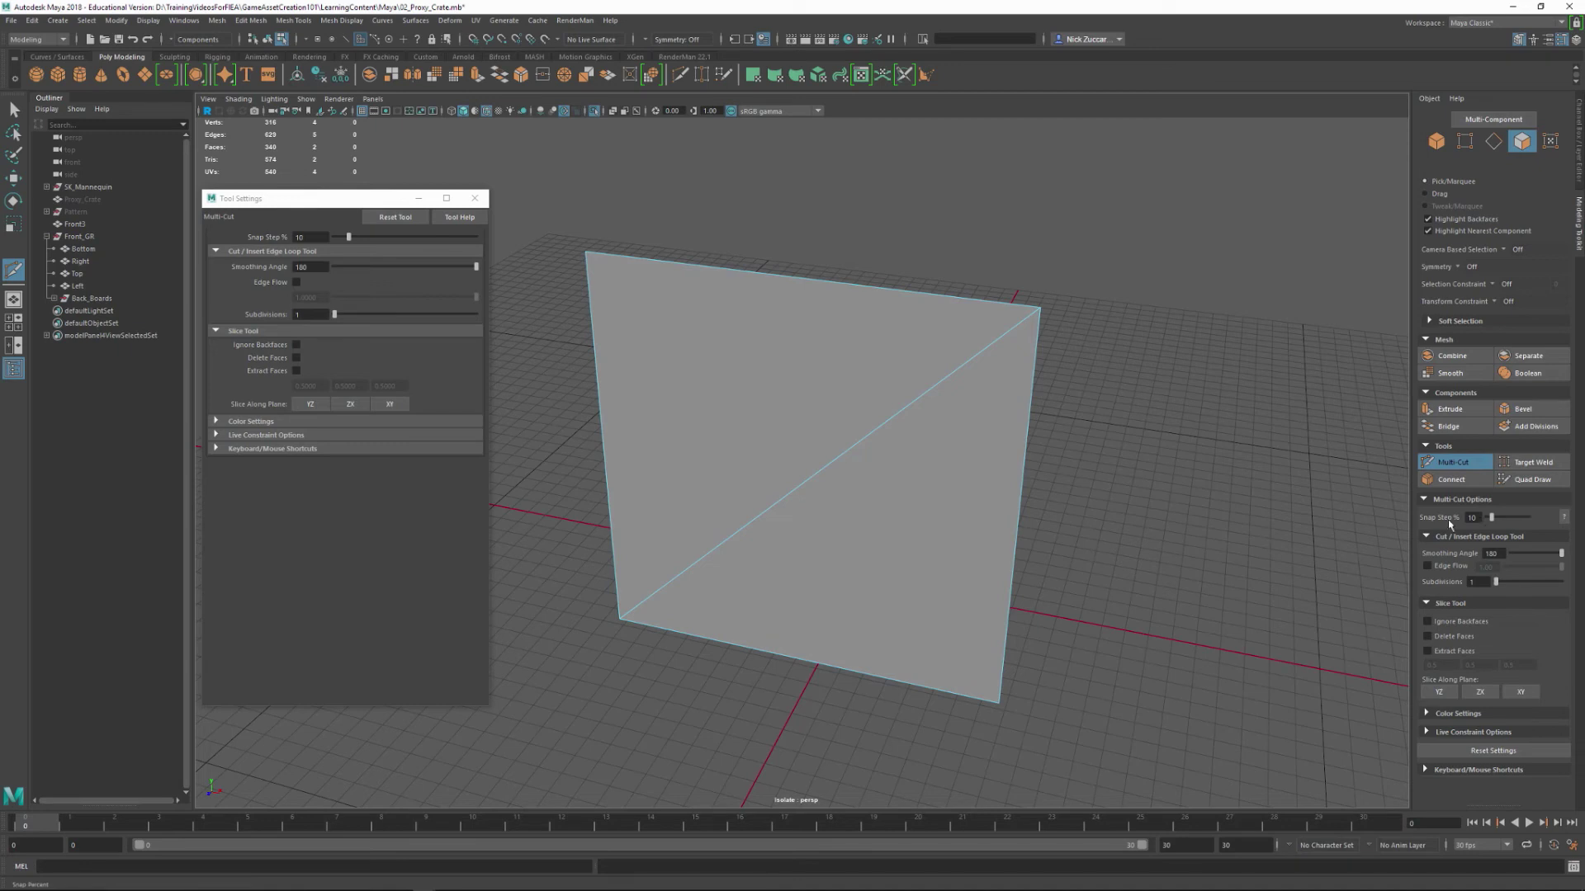
- Multi-Cut one edge on each side of the diagonal, roughly parallel to it and about 10% in from the corners
{"action": "left_click_drag", "start_coordinate": [990, 567], "coordinate": [648, 587], "text": "alt"}
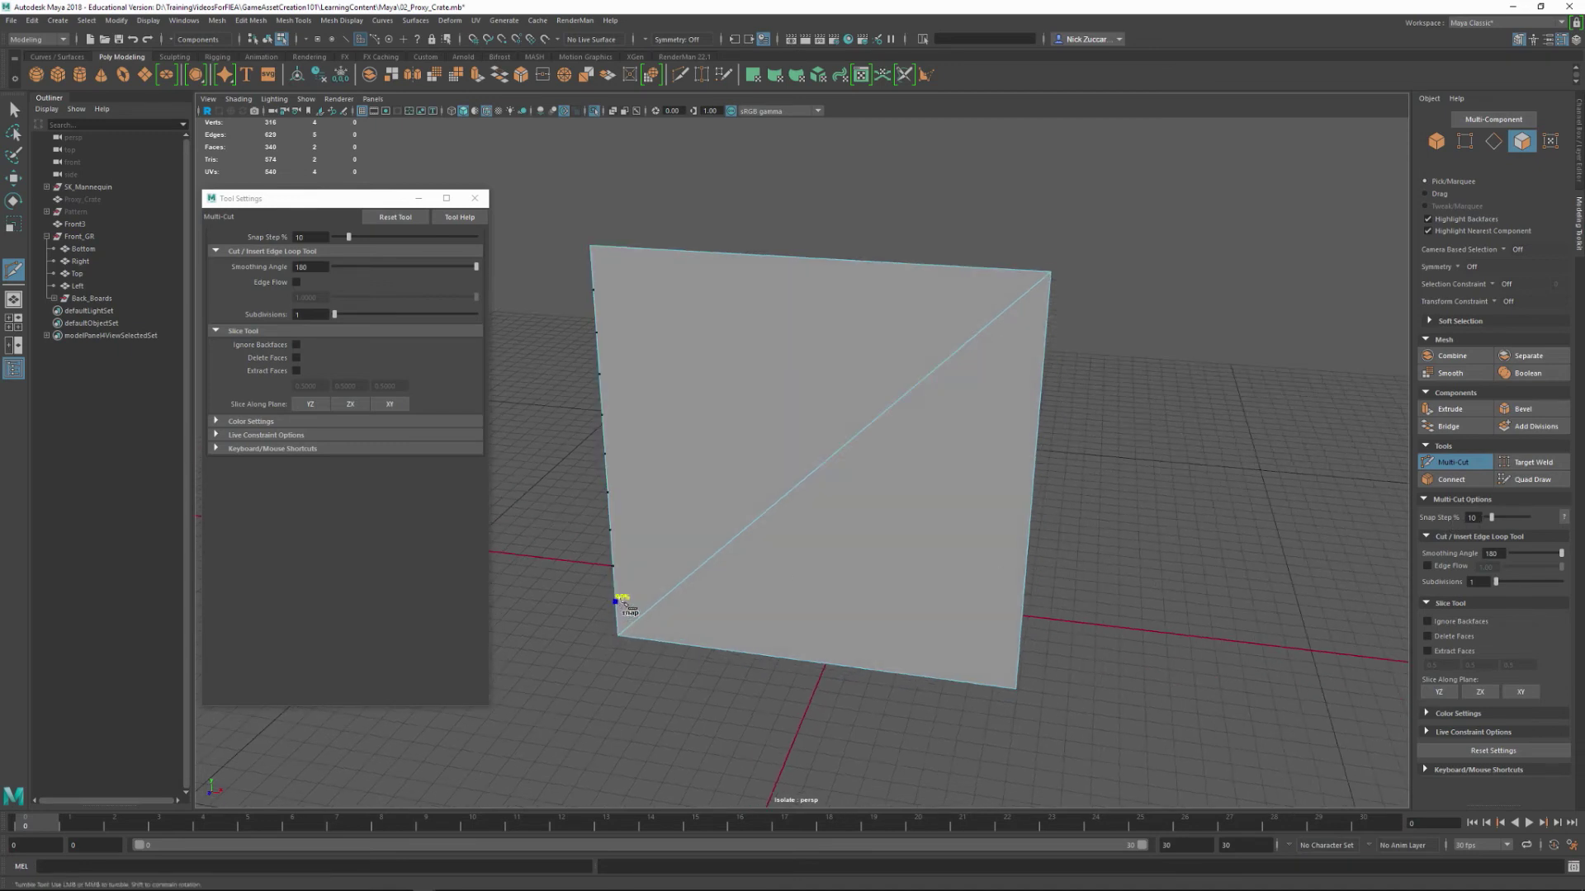
{"action": "left_click", "coordinate": [622, 605]}
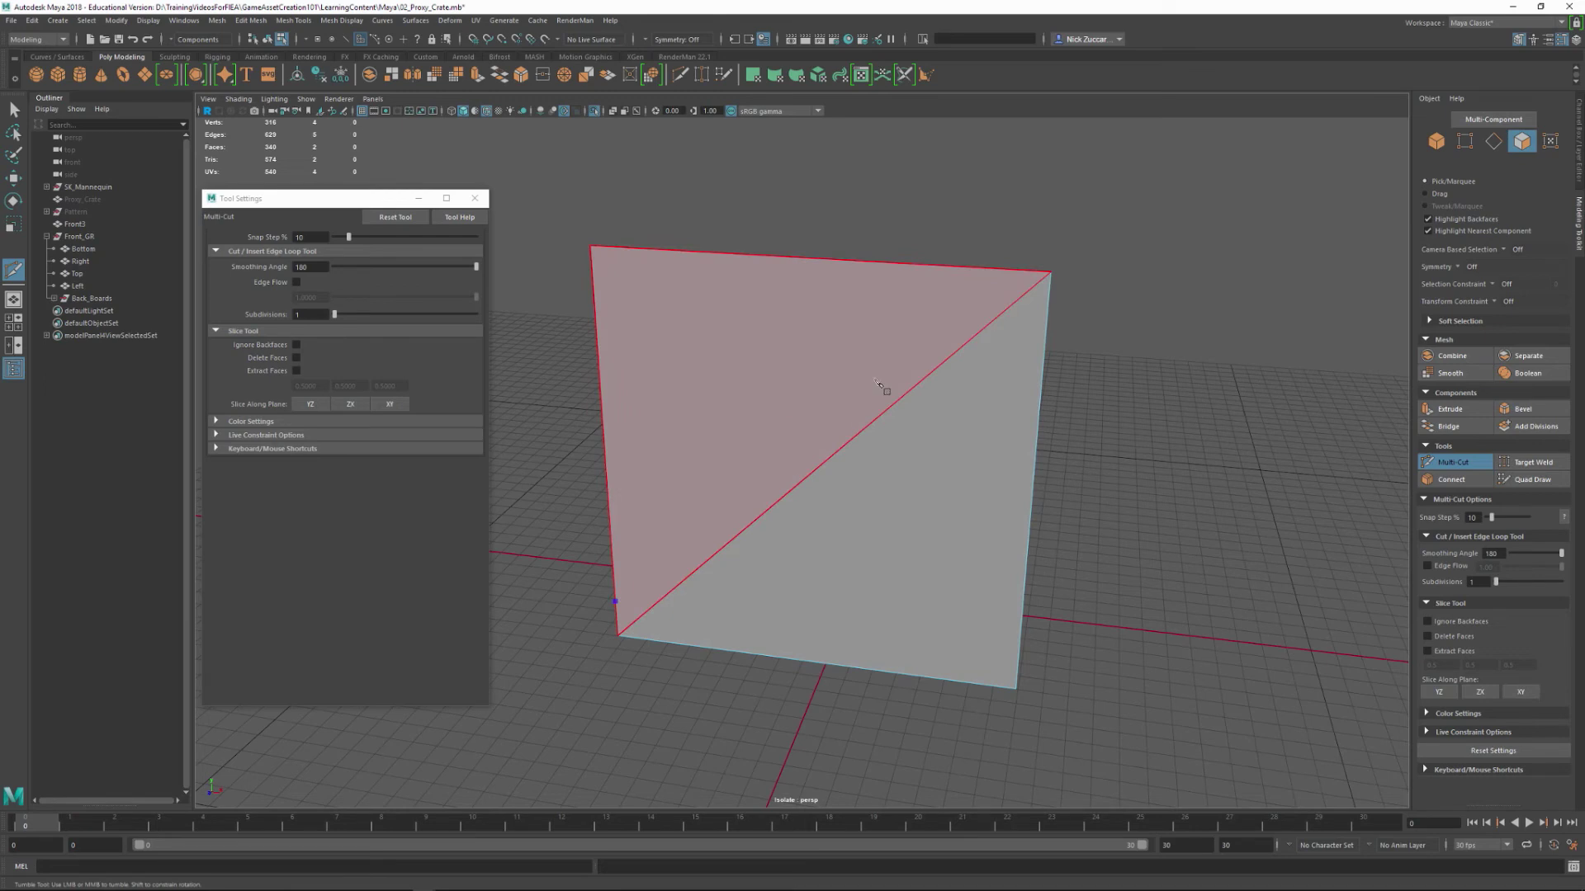
{"action": "left_click", "coordinate": [1003, 275]}
{"action": "right_click", "coordinate": [997, 288]}
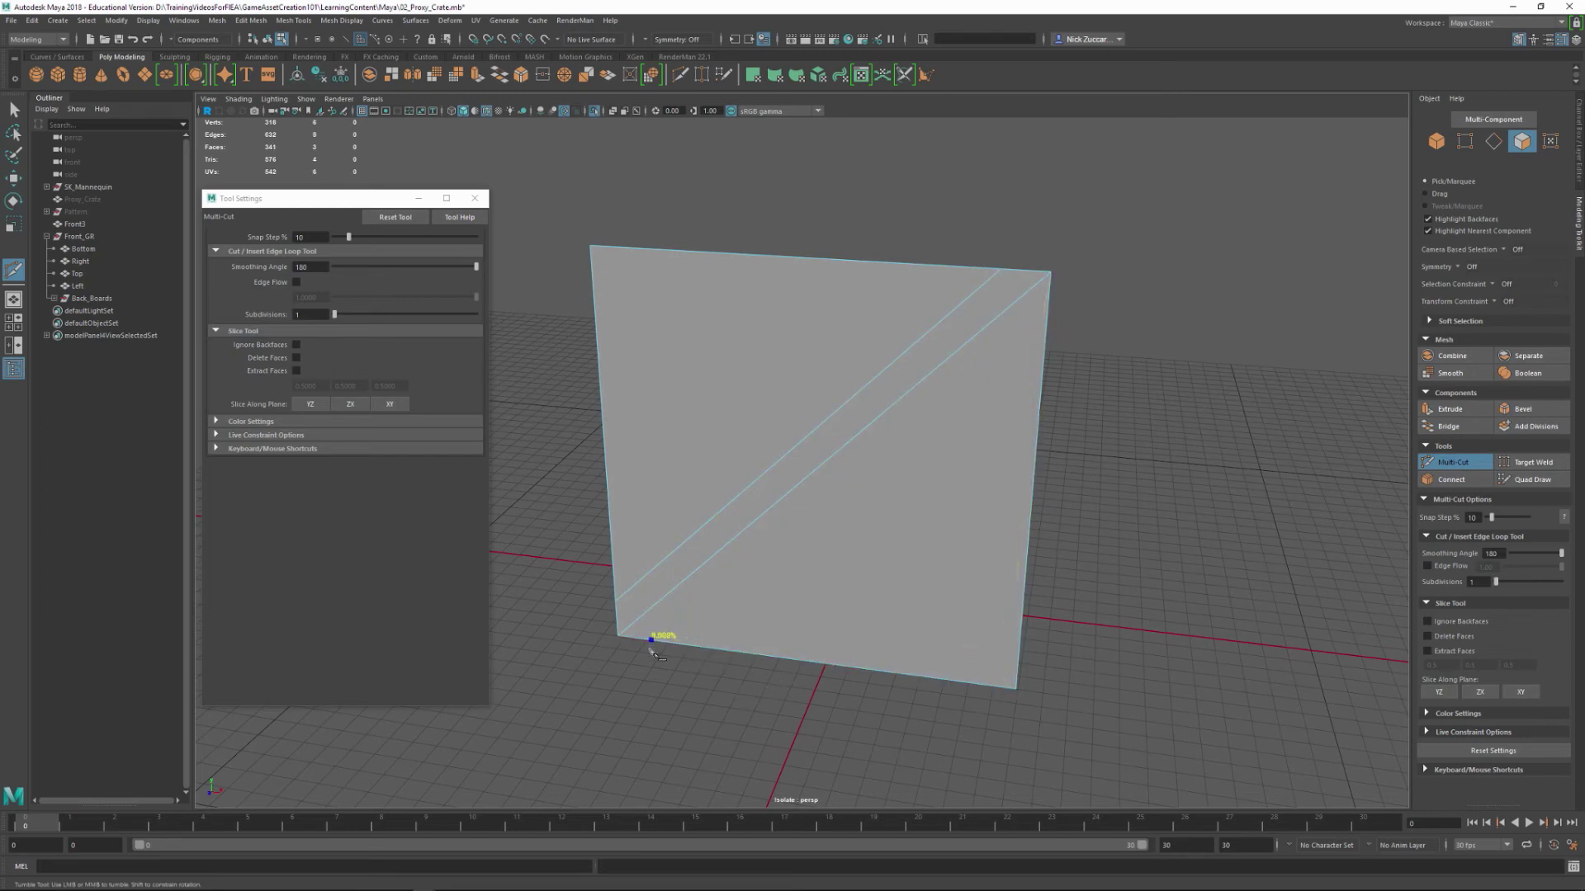
{"action": "left_click", "coordinate": [659, 651]}
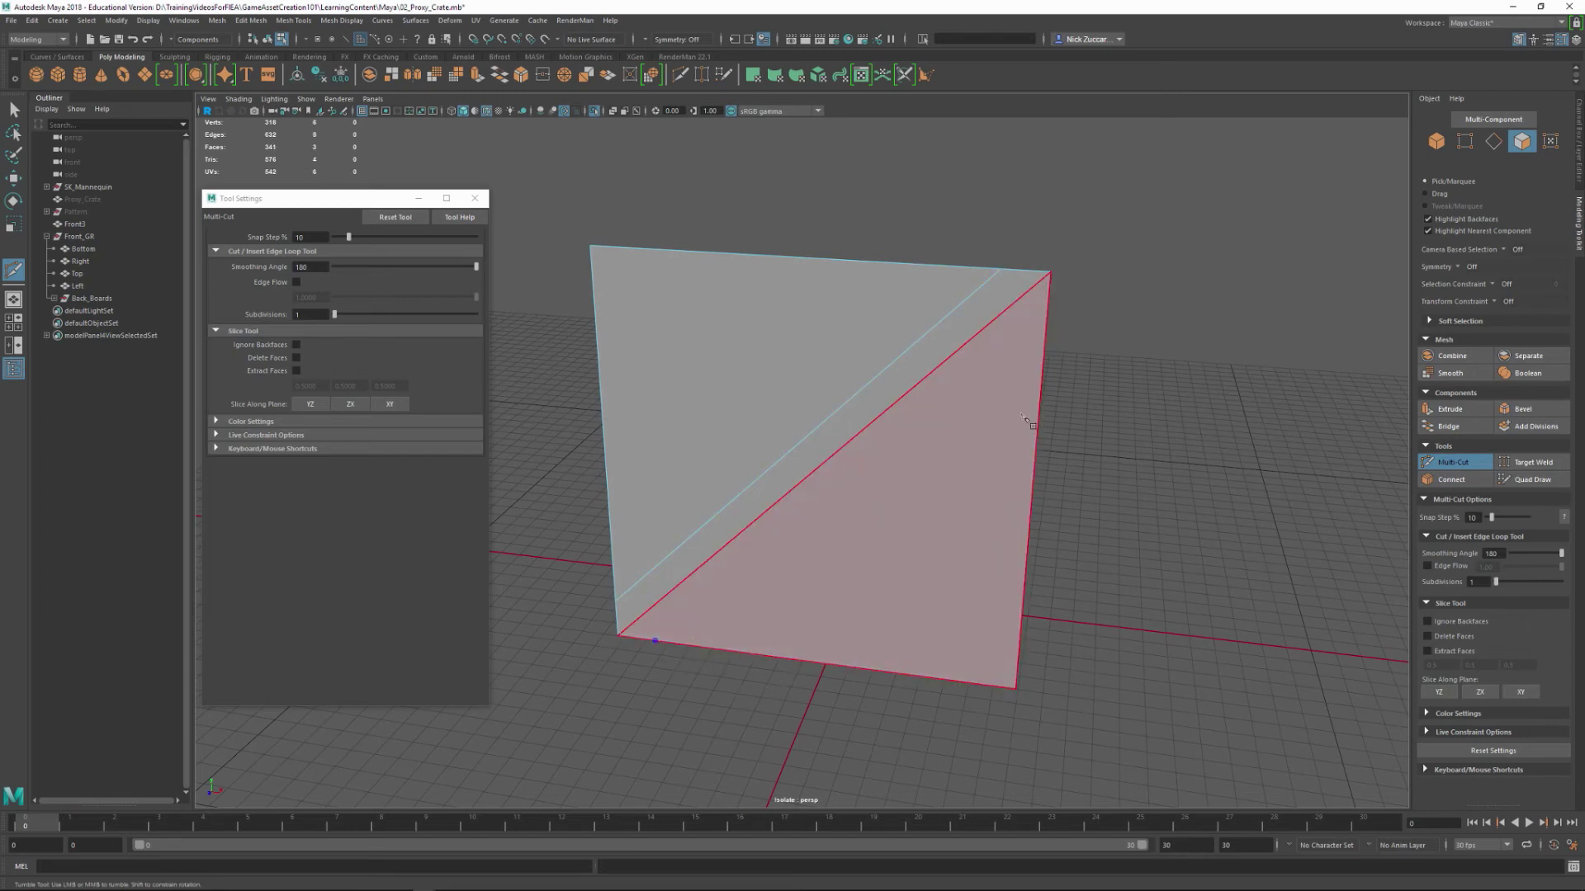
{"action": "left_click", "coordinate": [1047, 319]}
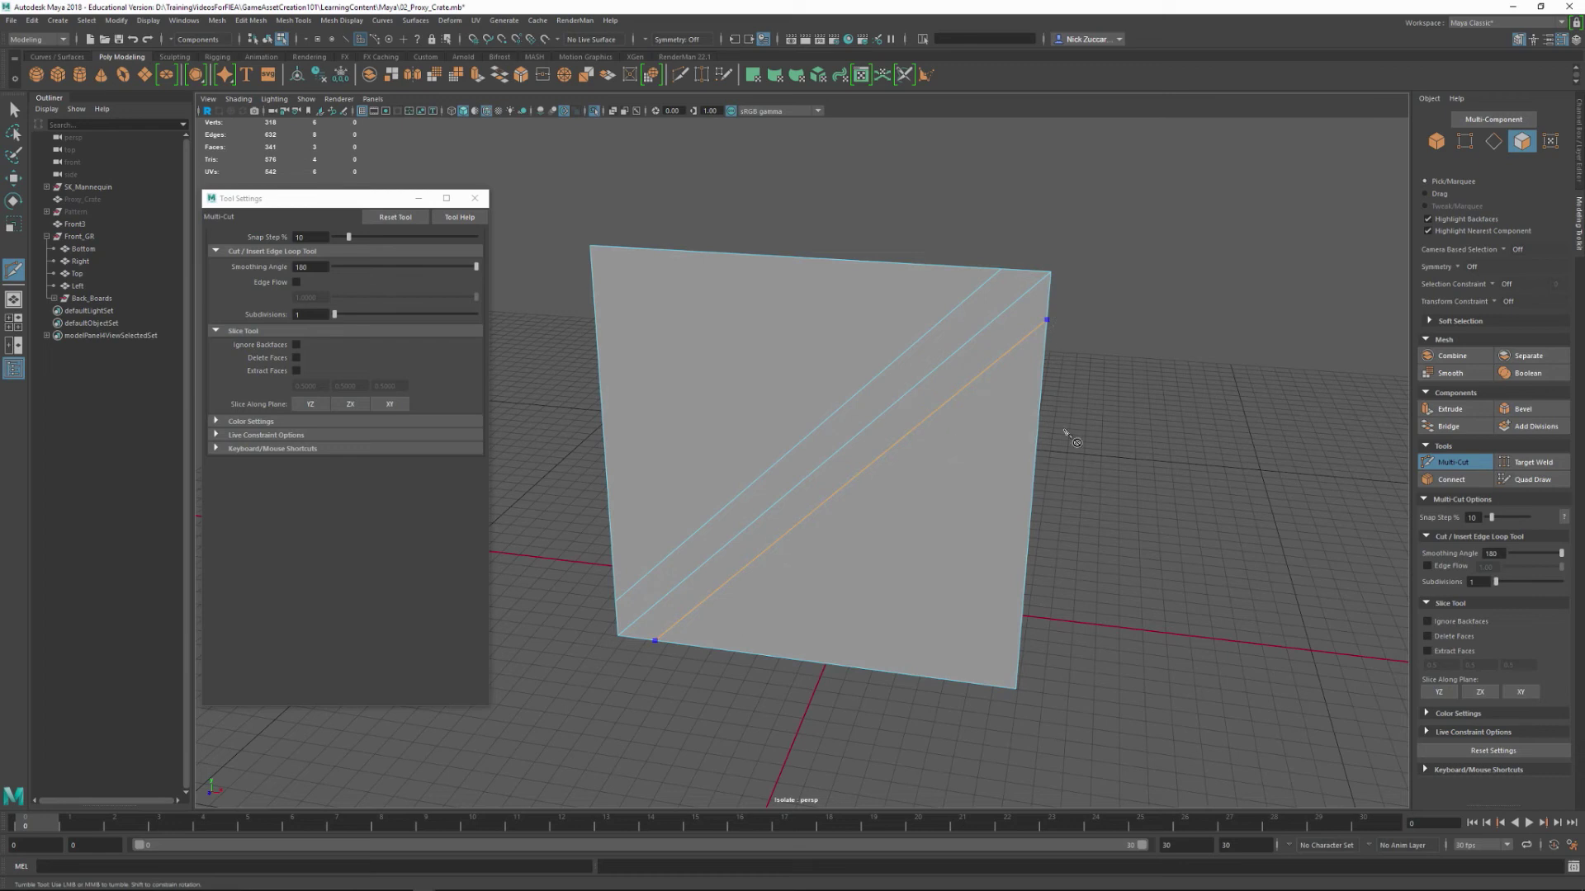
{"action": "left_click", "coordinate": [14, 109]}
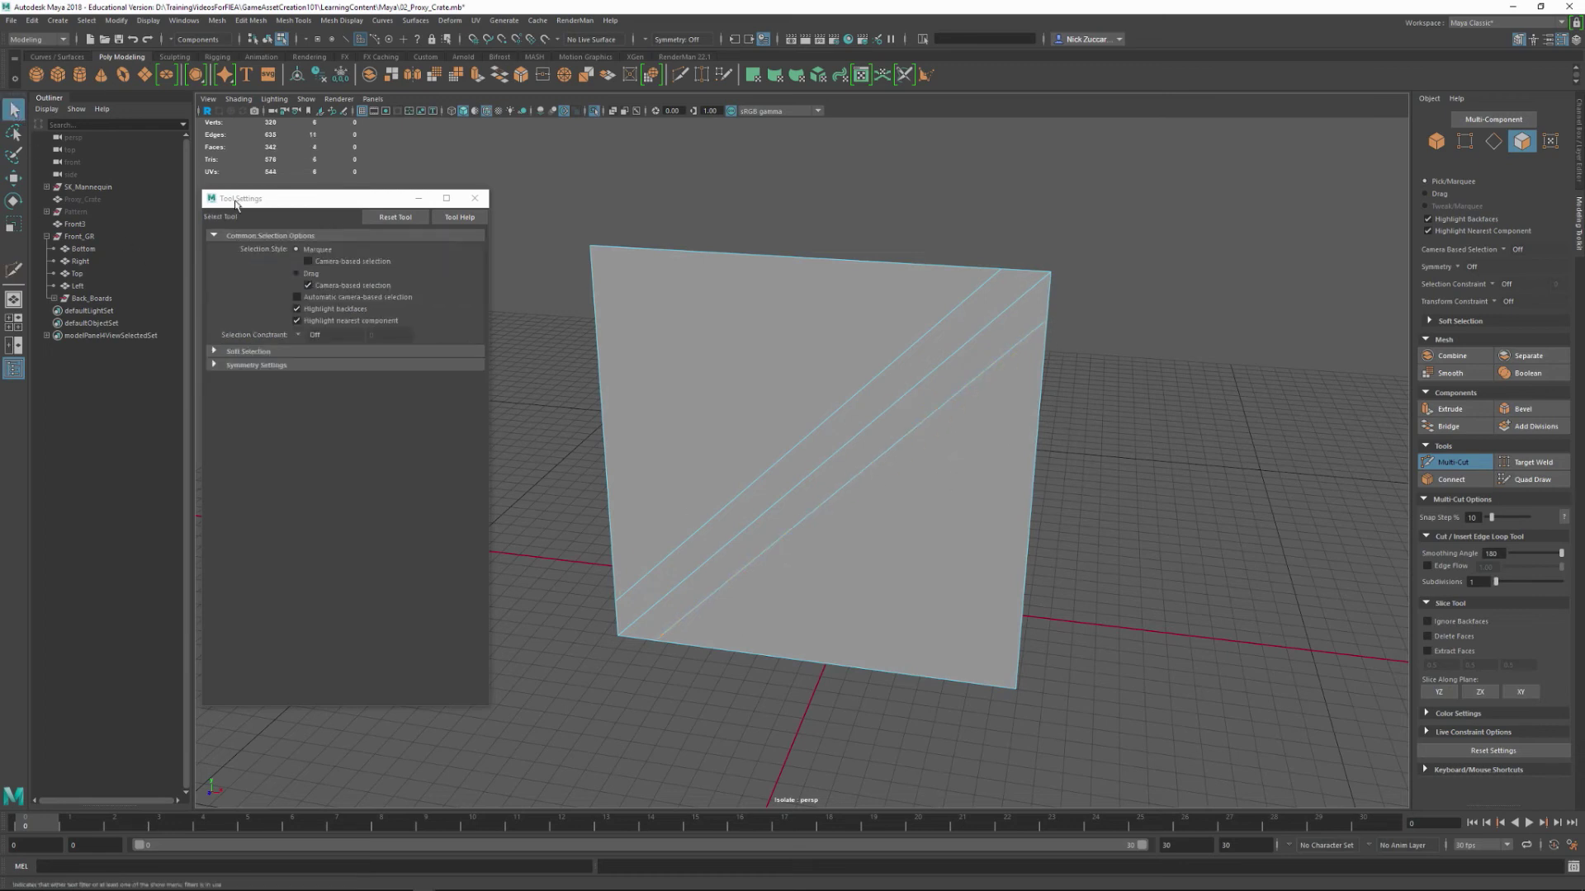
- Delete the large triangular faces on both sides of the diagonal strip of Front3
{"action": "left_click", "coordinate": [804, 340]}
{"action": "left_click", "coordinate": [804, 341]}
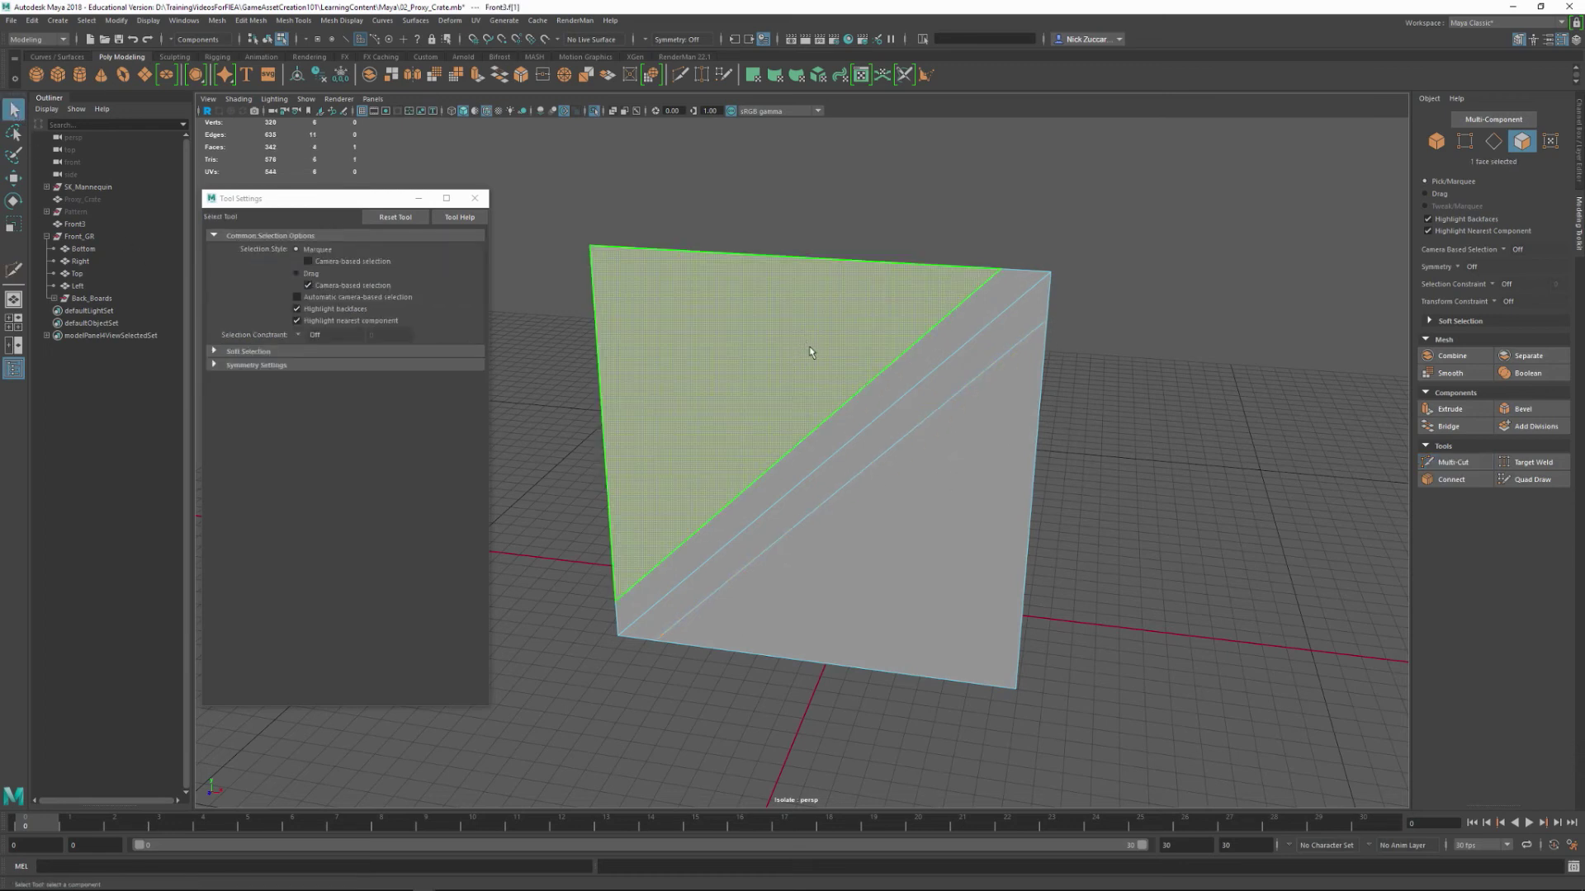
{"action": "right_click_drag", "start_coordinate": [810, 352], "coordinate": [804, 352]}
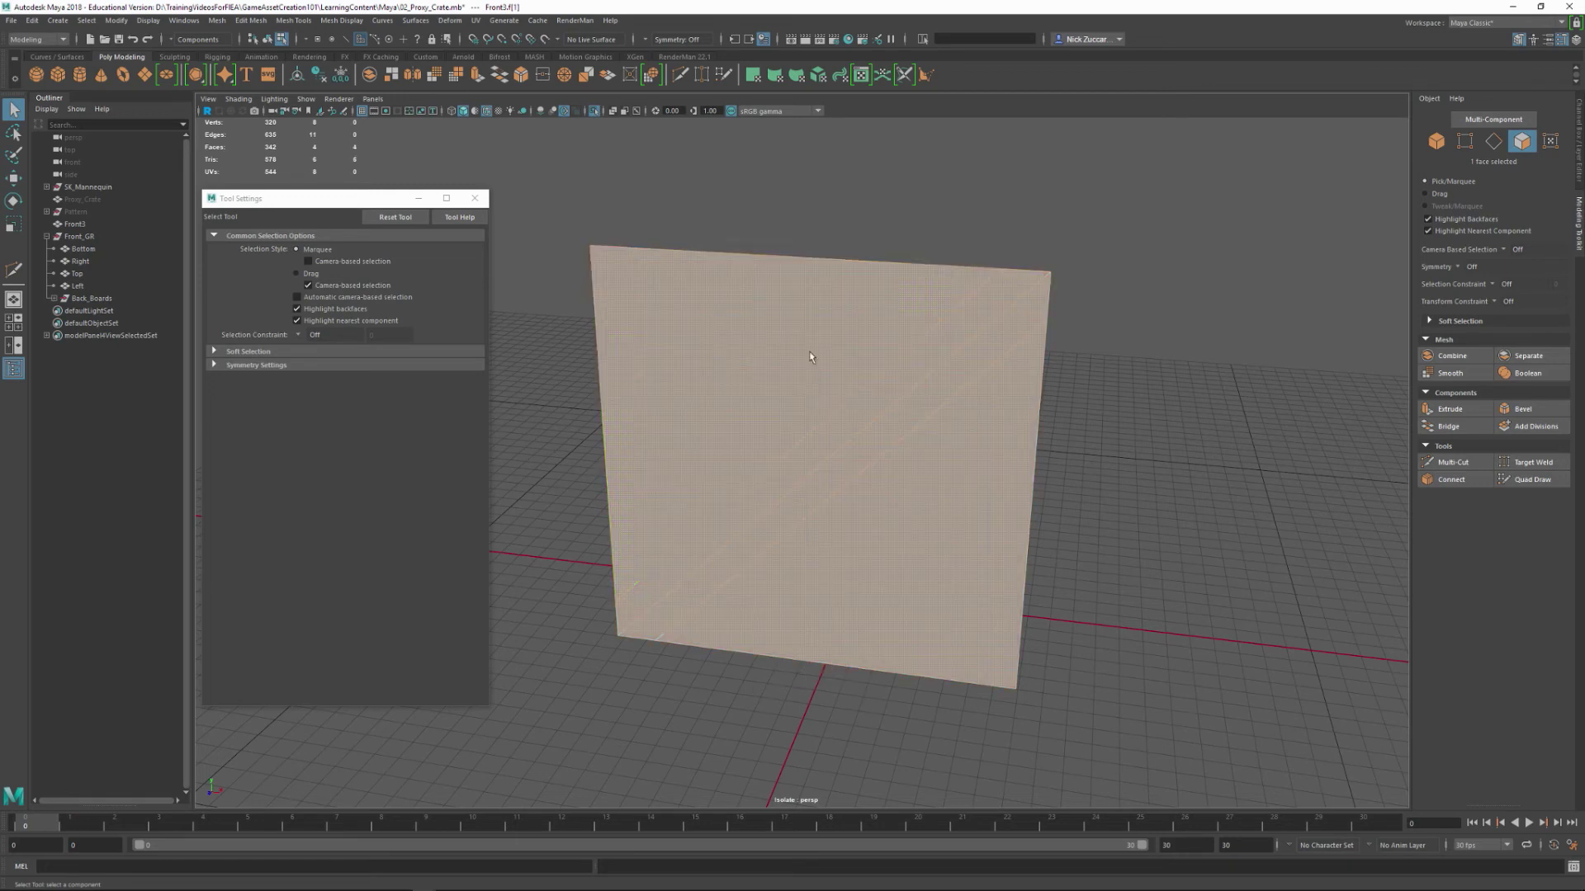
{"action": "key", "text": "Delete"}
{"action": "left_click", "coordinate": [939, 508]}
{"action": "key", "text": "Delete"}
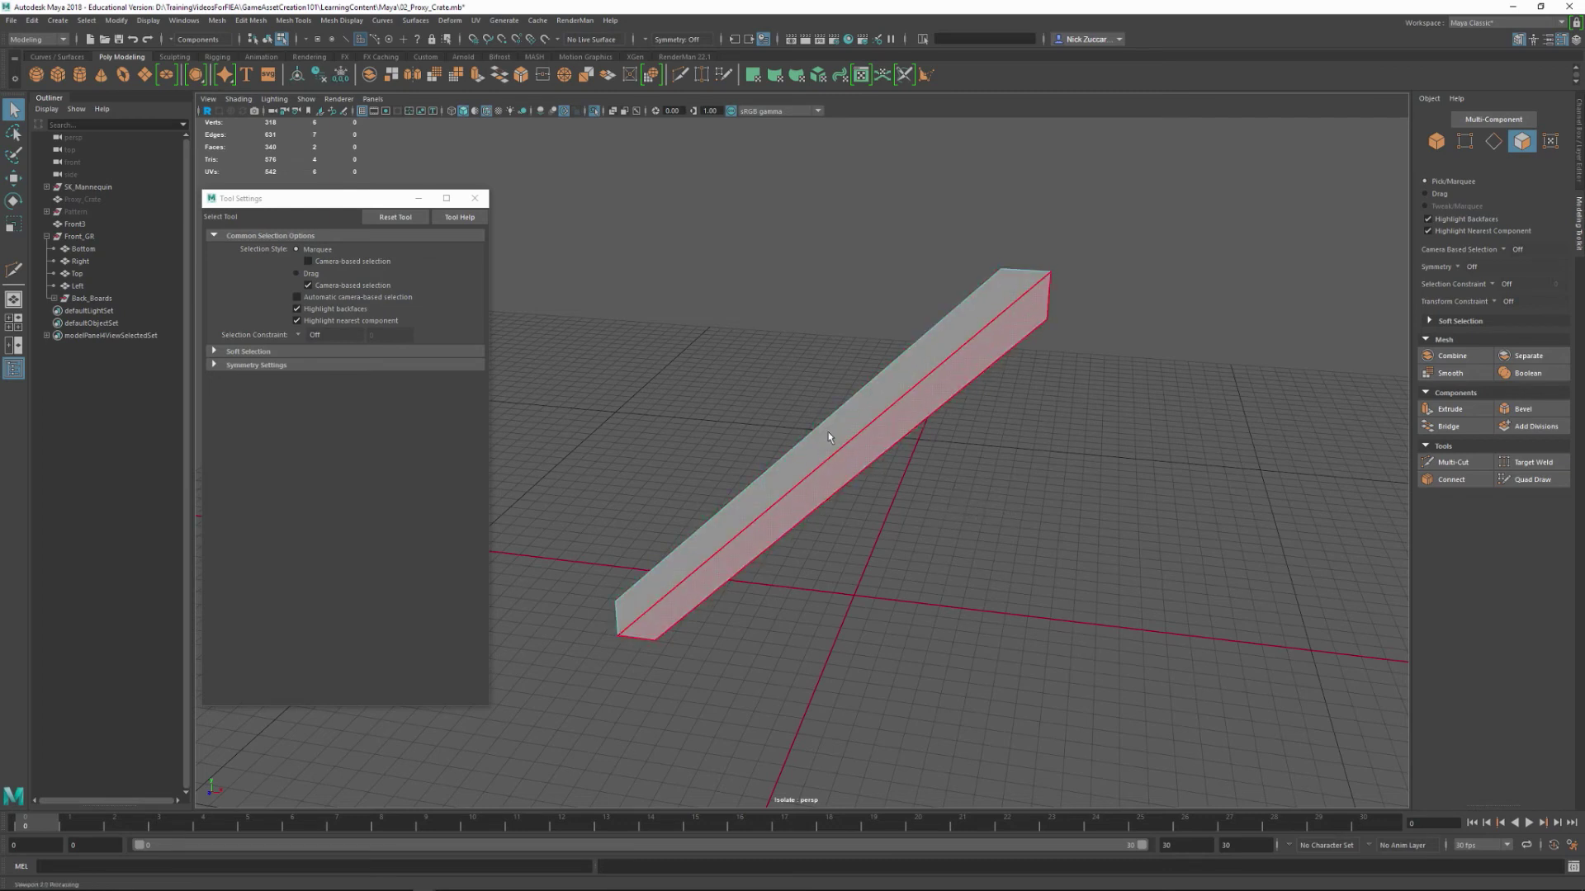
- Extrude the two remaining diagonal strip faces together with a Local Translate Z of 5
{"action": "left_click_drag", "start_coordinate": [739, 383], "coordinate": [829, 476]}
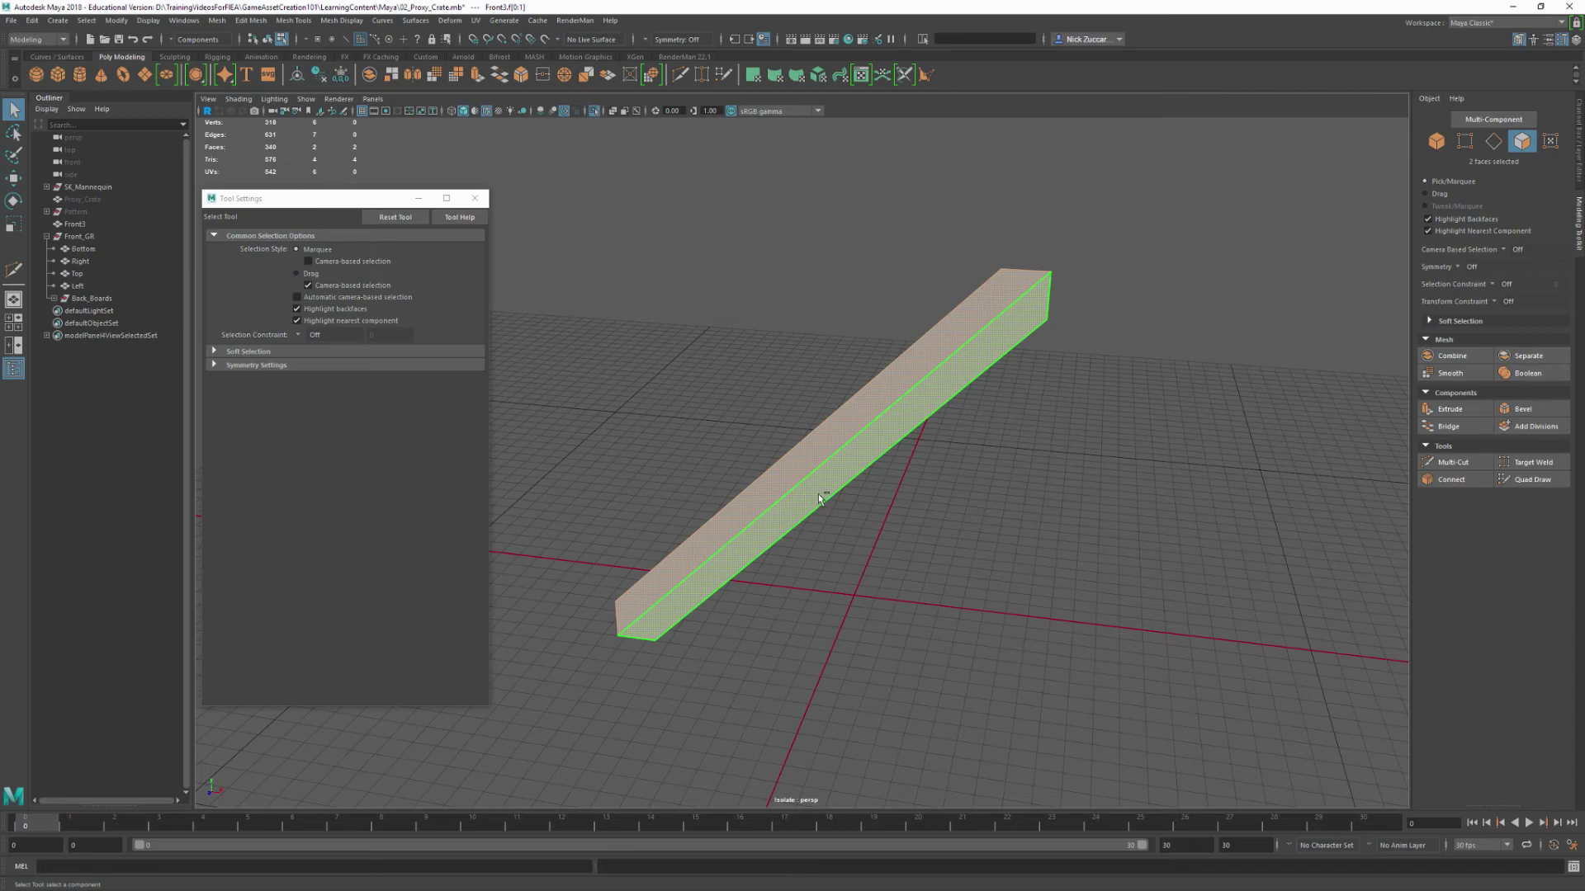
{"action": "right_click", "coordinate": [819, 496], "text": "shift"}
{"action": "left_click", "coordinate": [827, 533]}
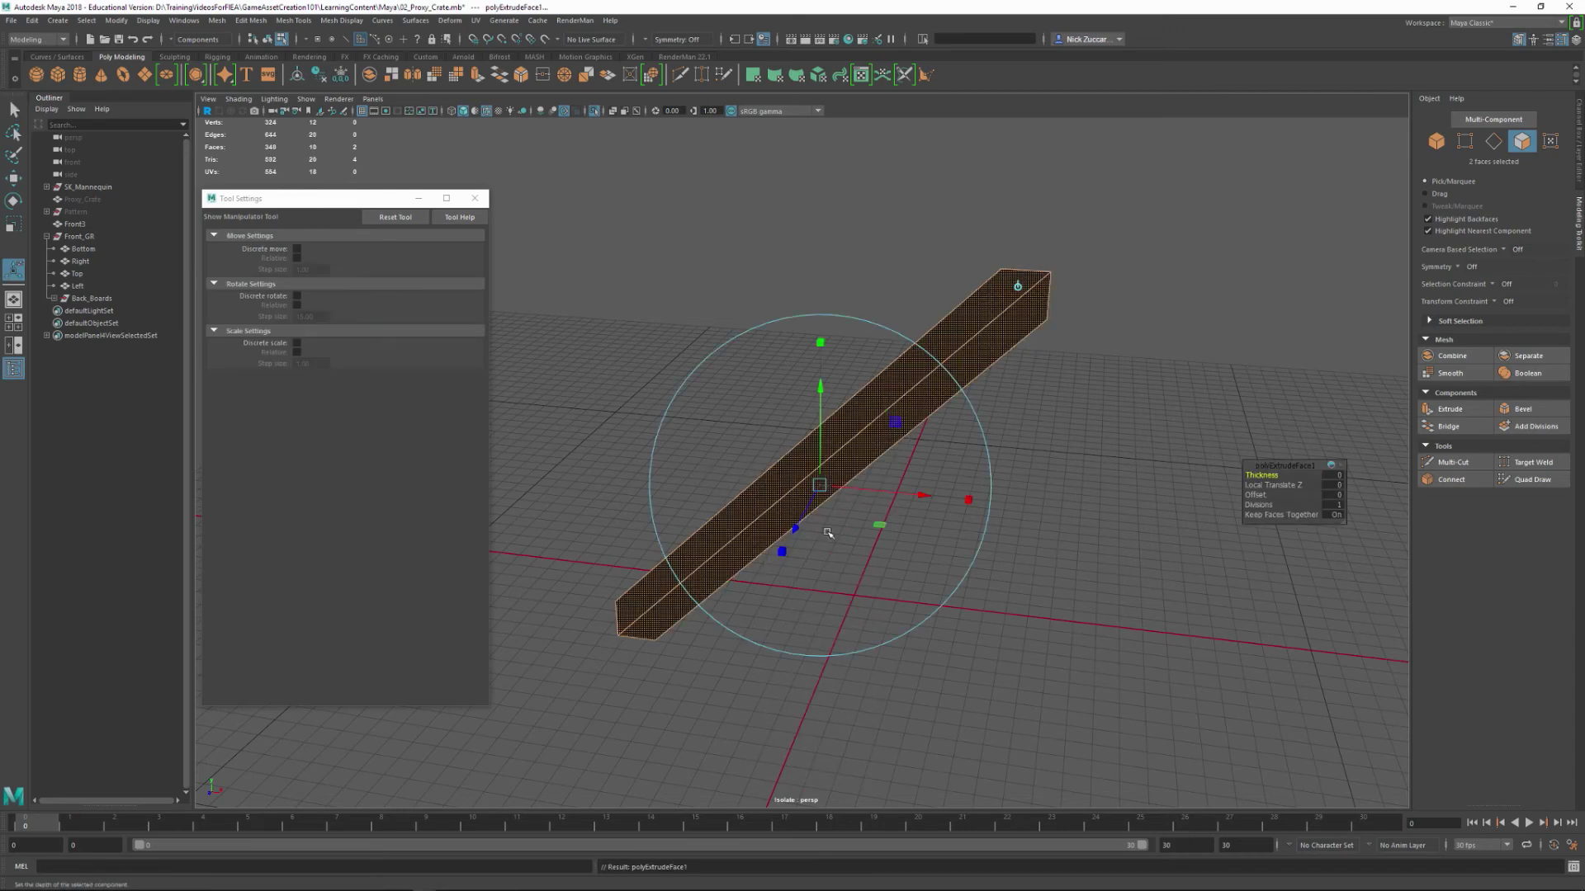
{"action": "left_click_drag", "start_coordinate": [1066, 488], "coordinate": [617, 529], "text": "alt"}
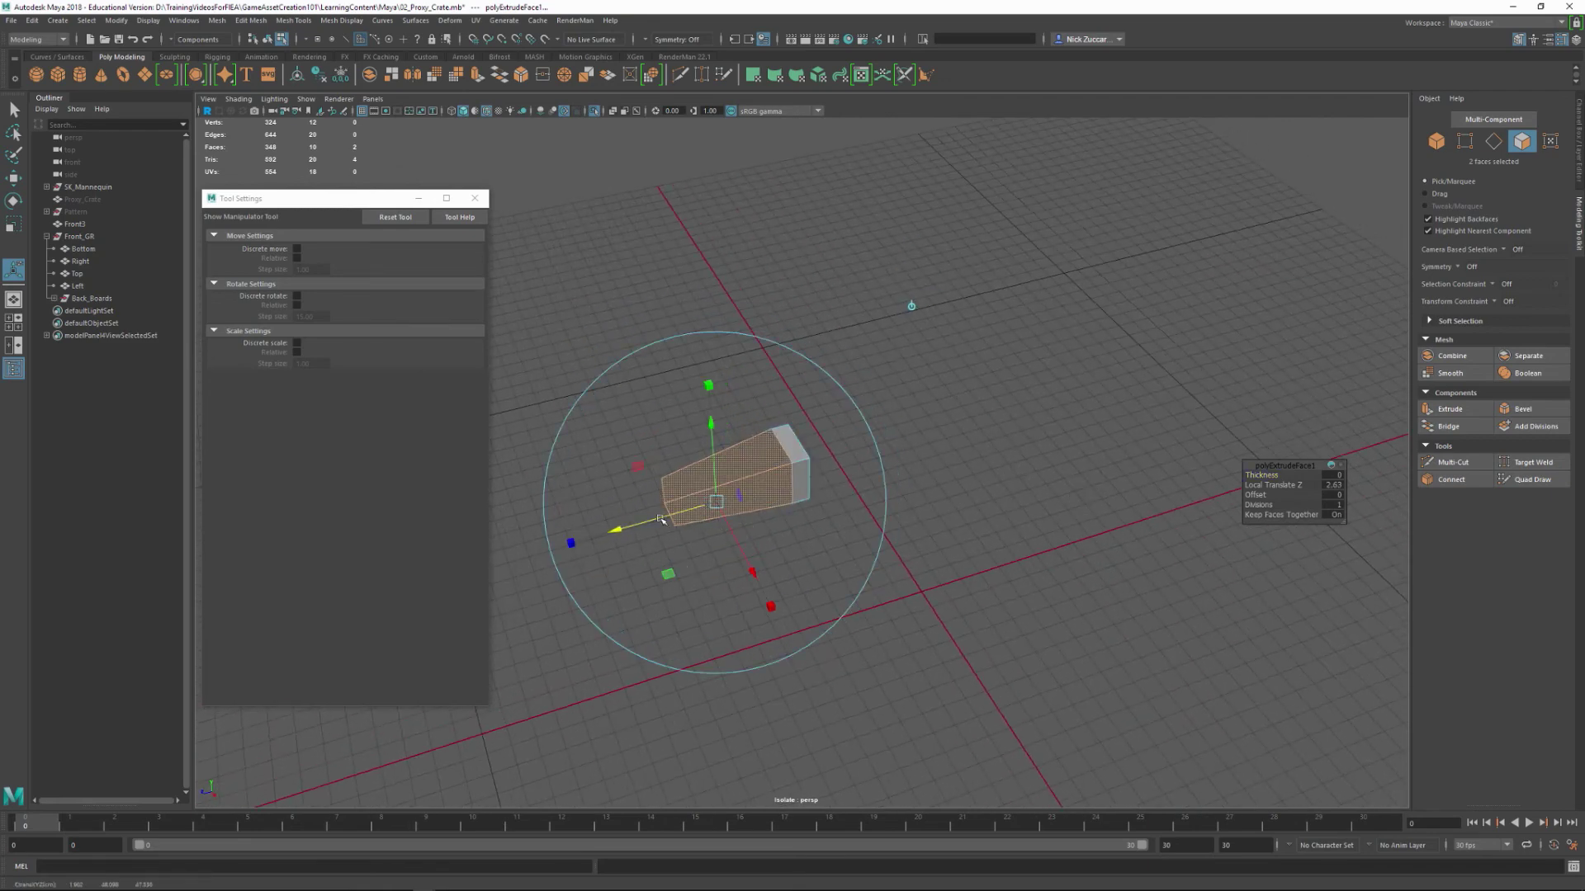
{"action": "left_click", "coordinate": [1342, 486]}
{"action": "type", "text": "5"}
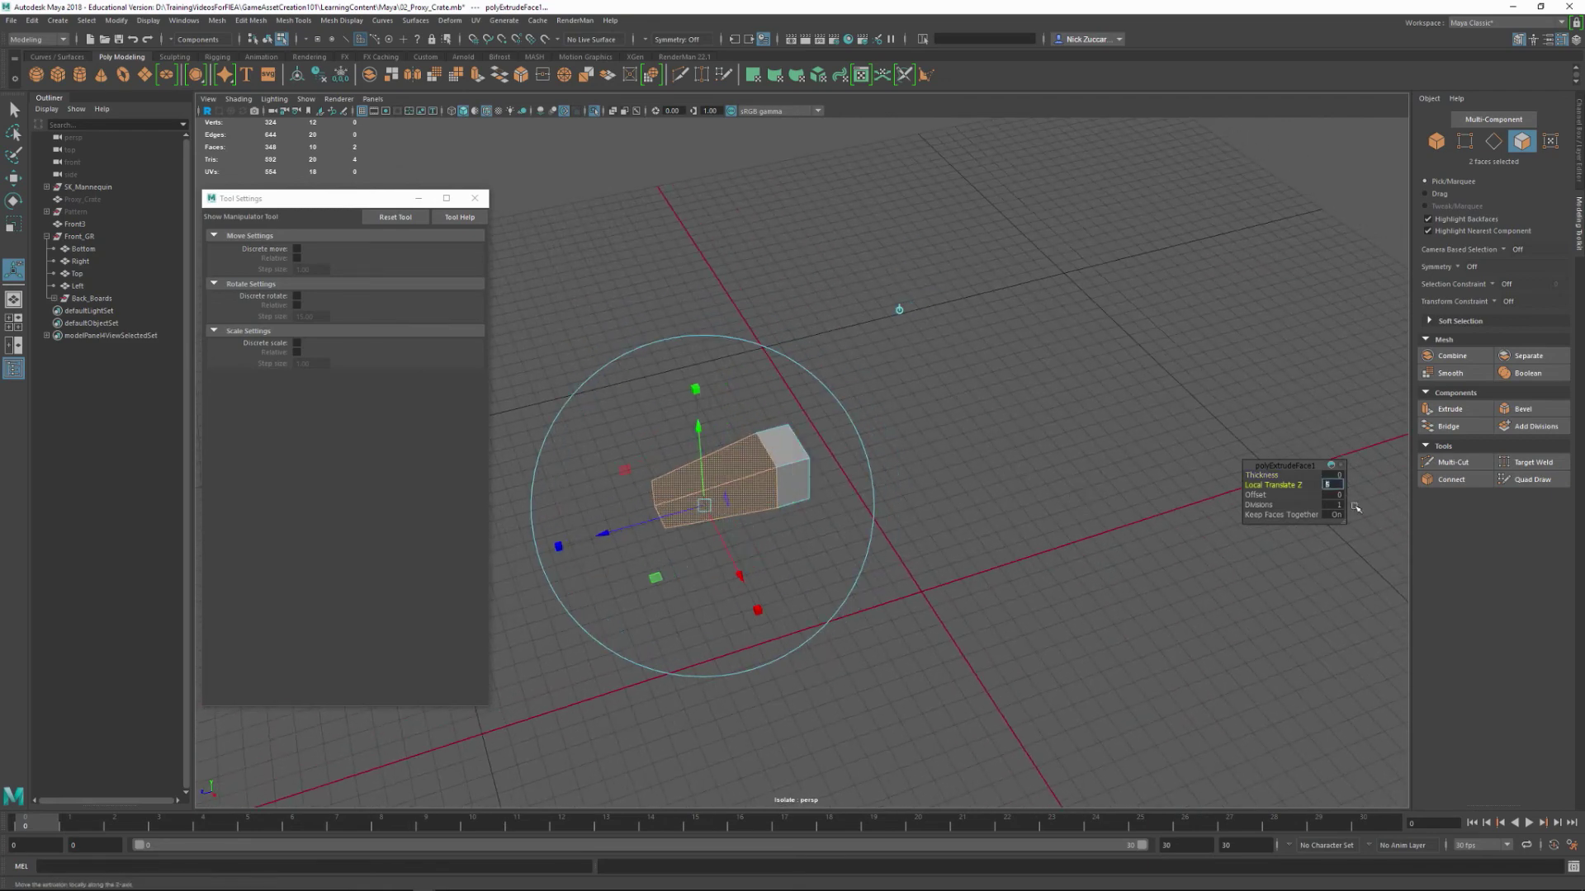
{"action": "key", "text": "Return"}
{"action": "left_click_drag", "start_coordinate": [945, 630], "coordinate": [1061, 609], "text": "alt"}
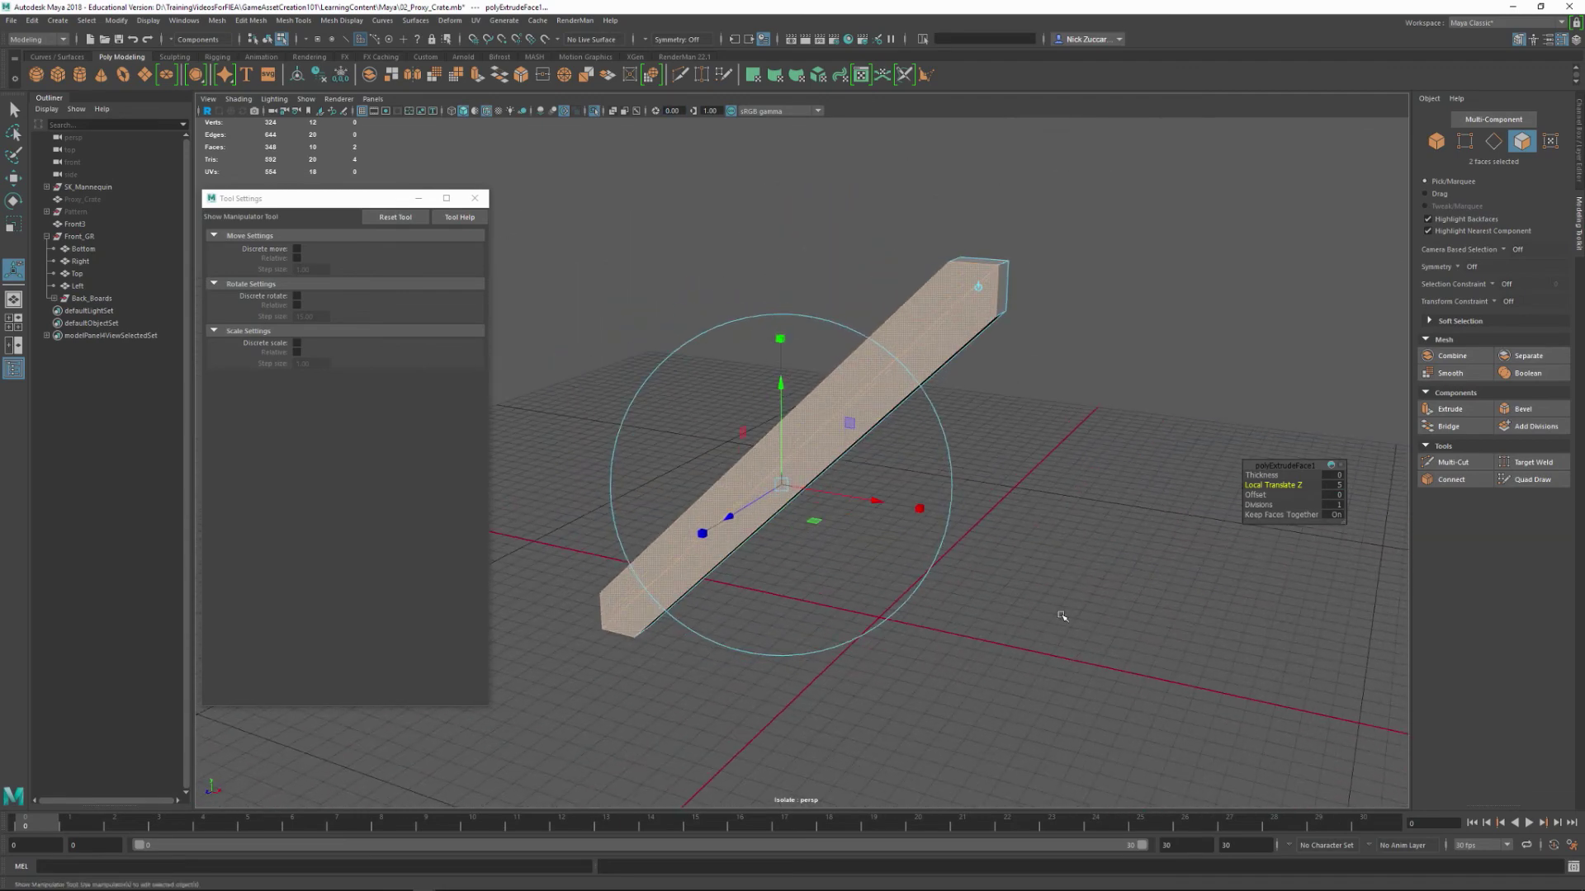
- Return to object selection and delete the construction history of Front3
{"action": "key", "text": "F8"}
{"action": "key", "text": "q"}
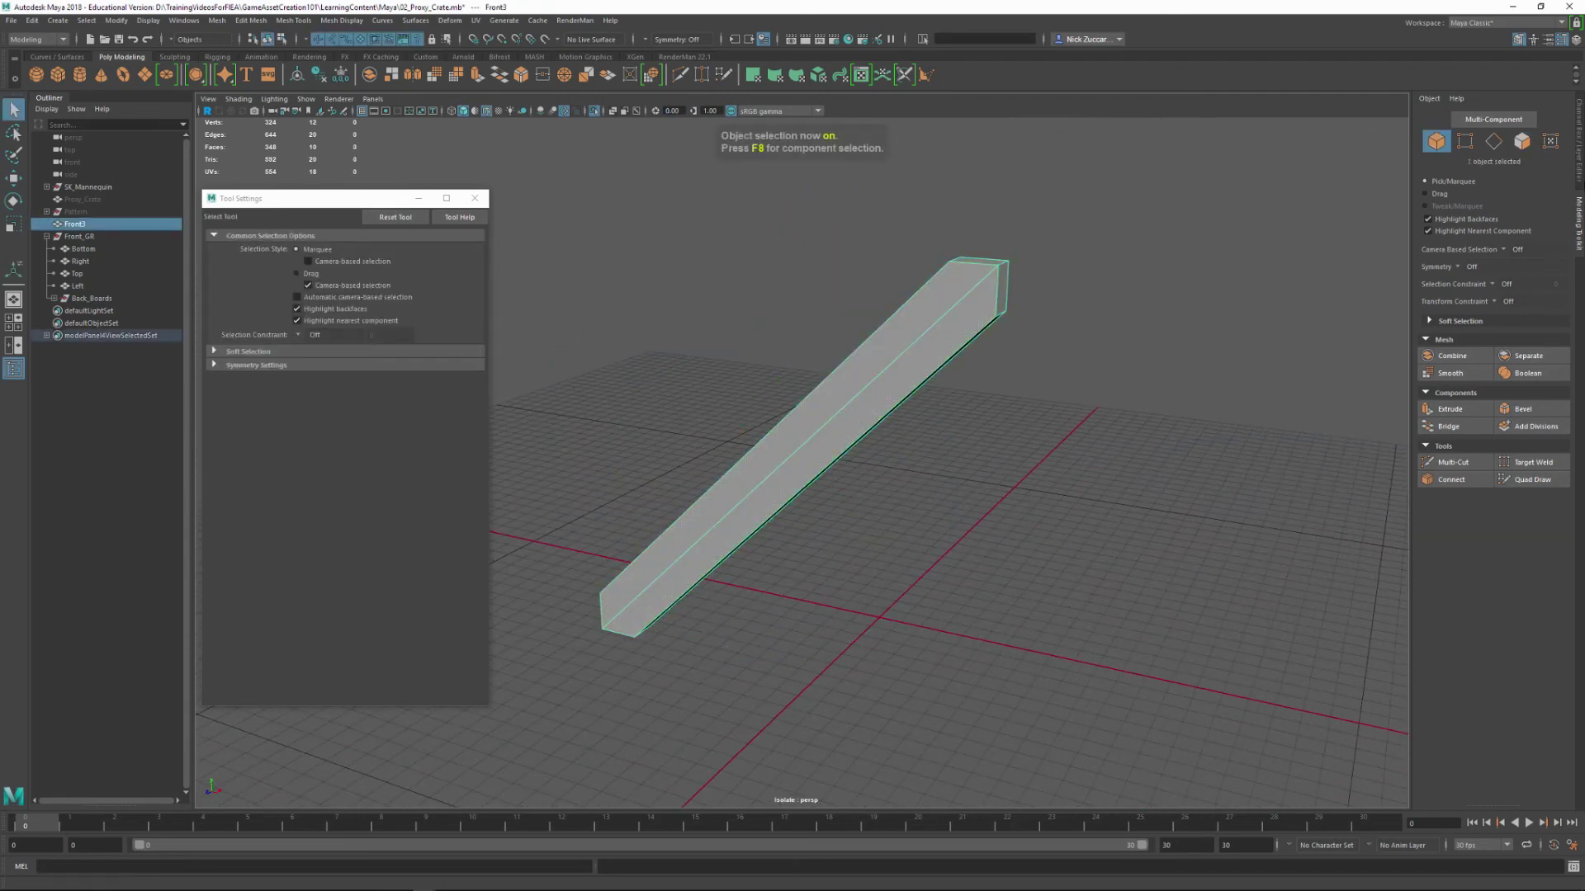
{"action": "left_click", "coordinate": [1579, 161]}
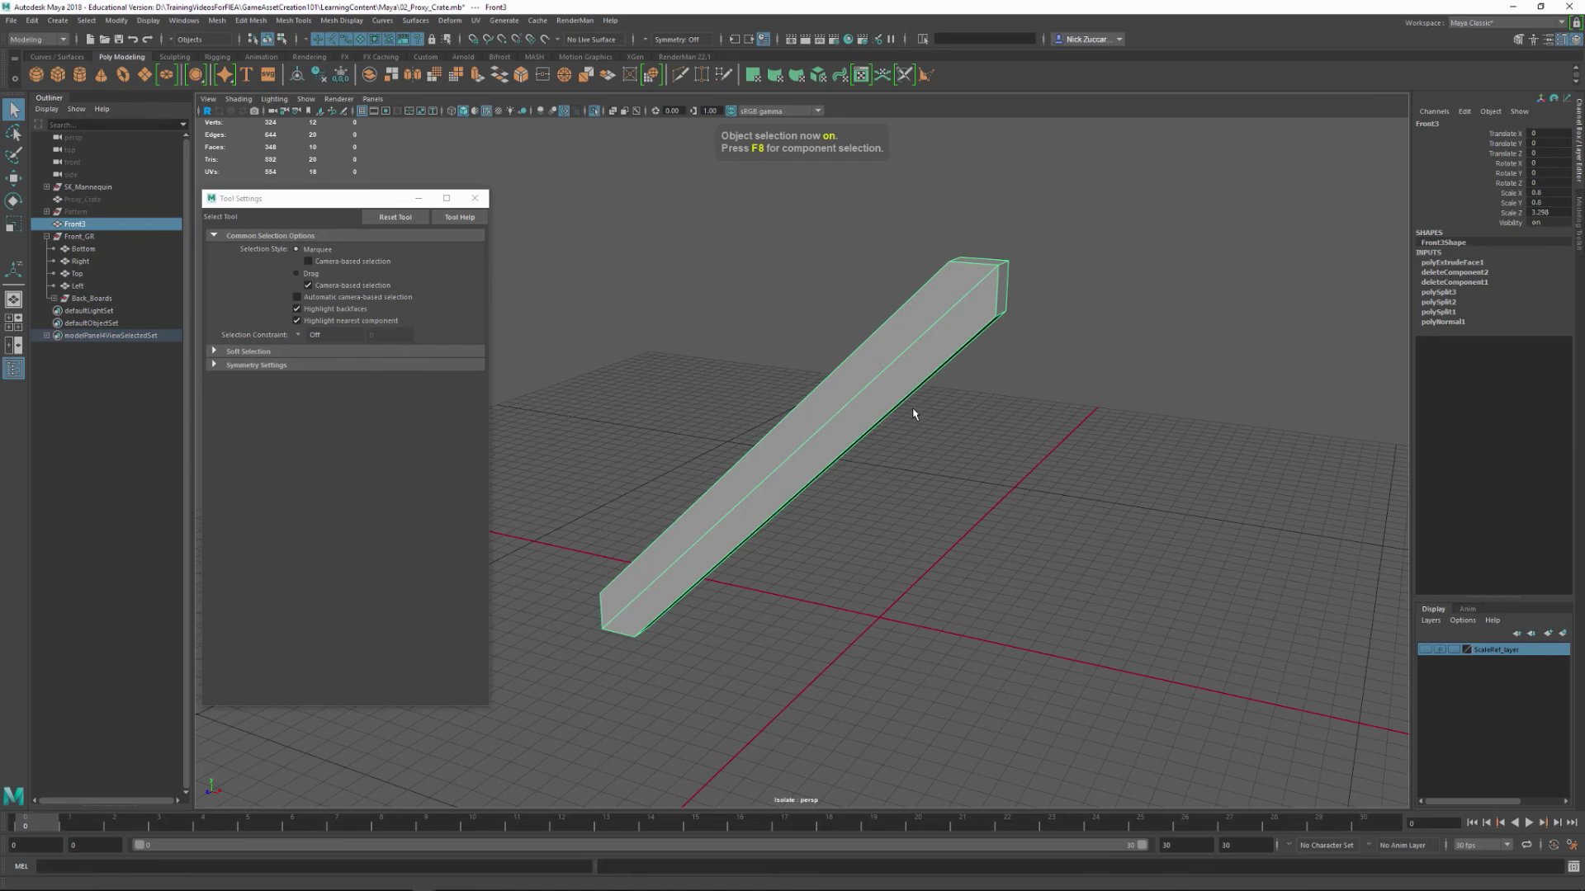
{"action": "key", "text": "alt+shift+d"}
{"action": "left_click_drag", "start_coordinate": [914, 412], "coordinate": [994, 477], "text": "alt"}
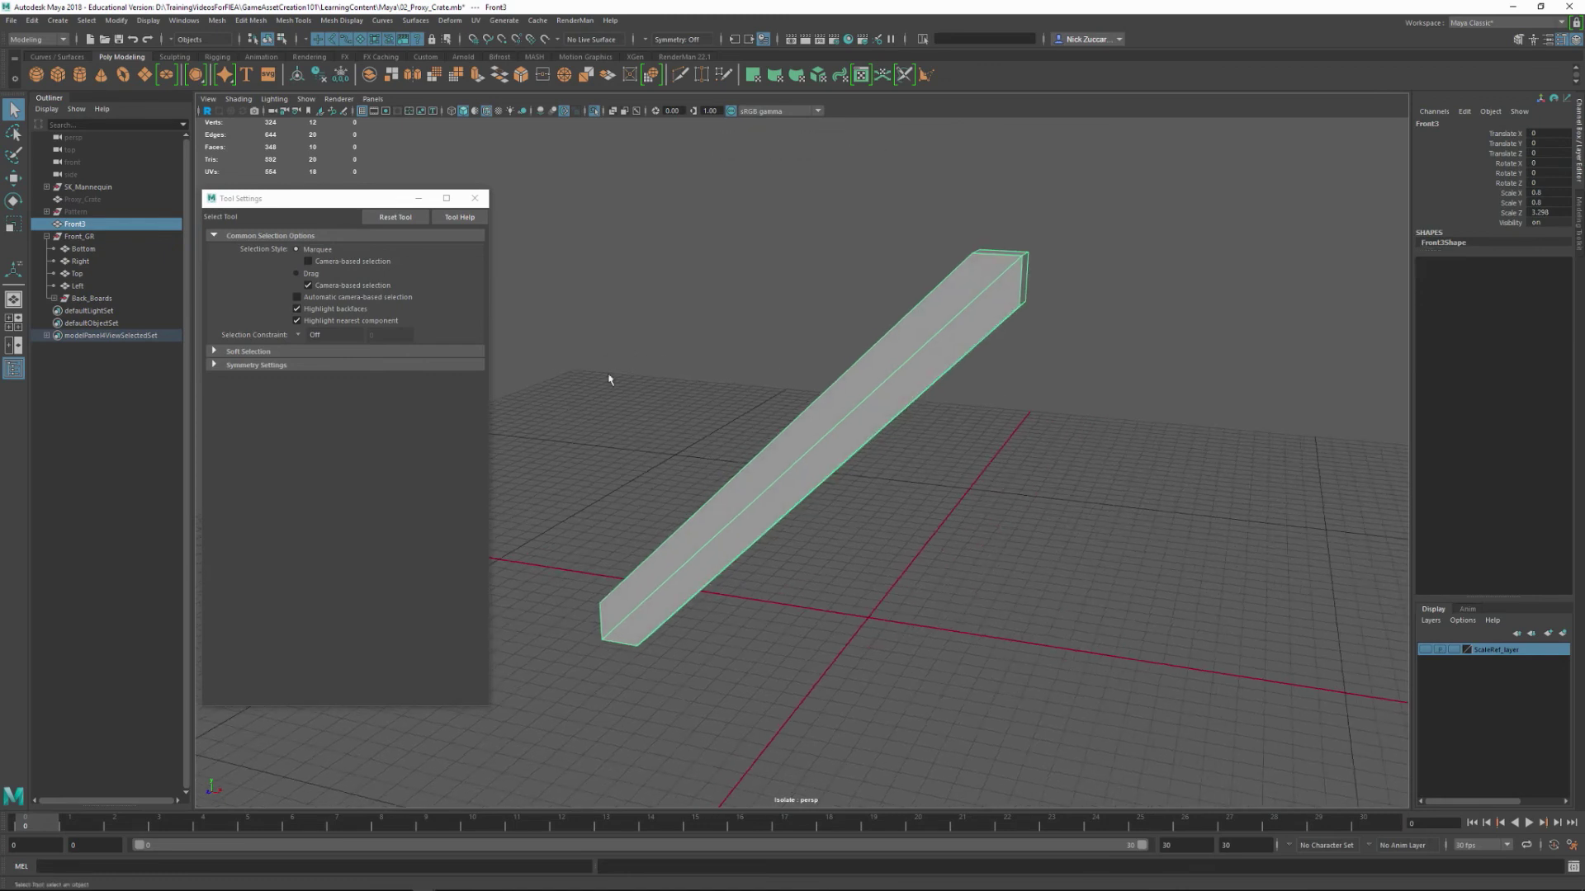
- Turn off the isolated view of Front3 so the whole crate front is displayed
{"action": "left_click", "coordinate": [305, 98]}
{"action": "mouse_move", "coordinate": [323, 121]}
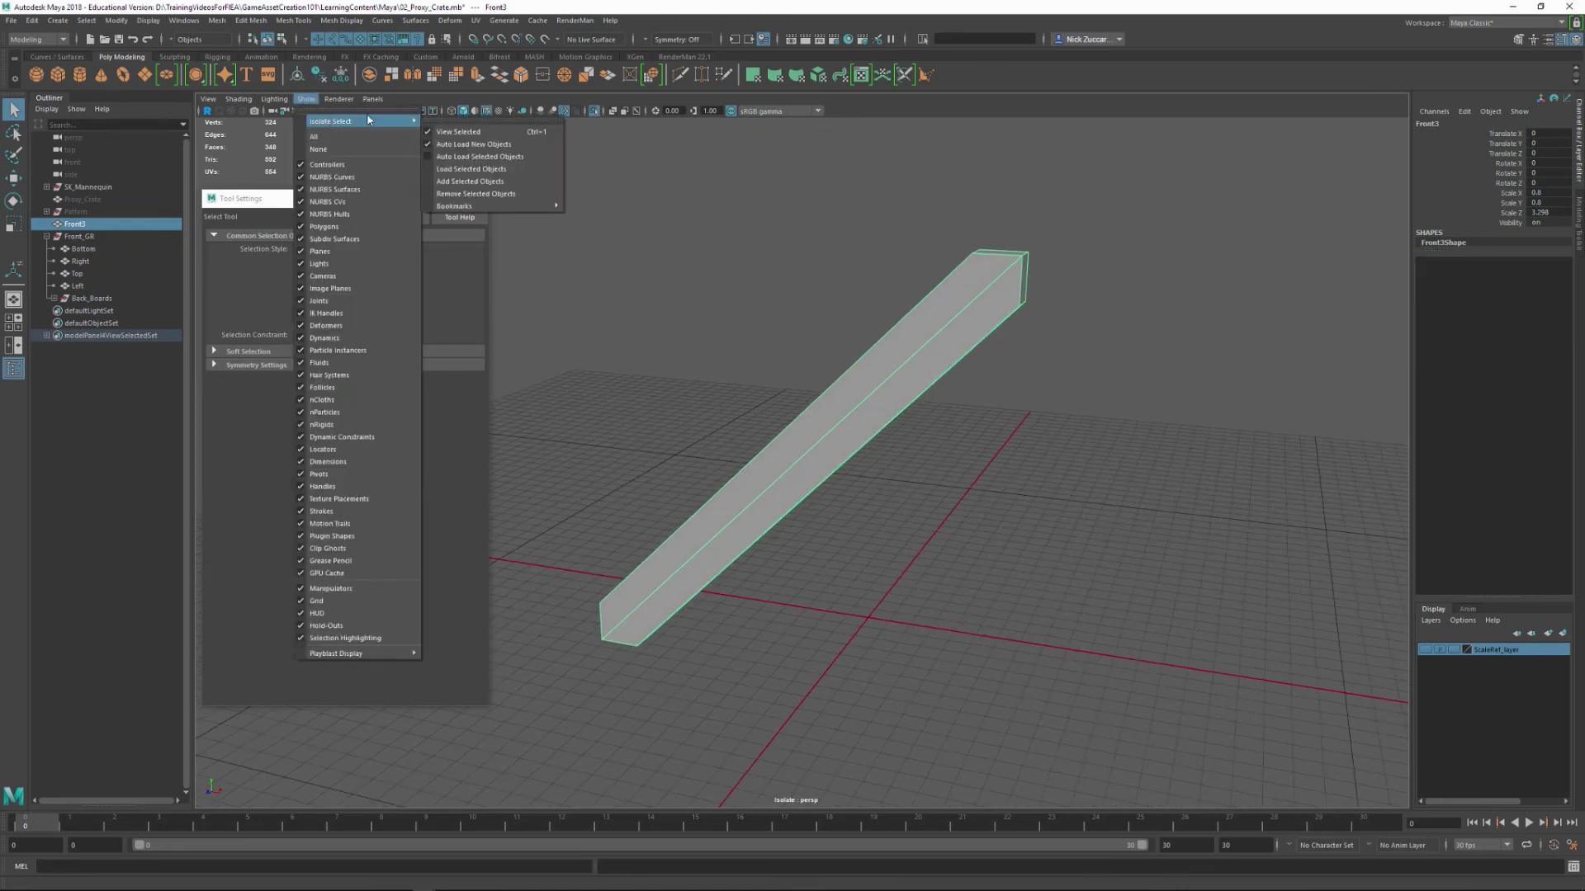
{"action": "left_click", "coordinate": [495, 132]}
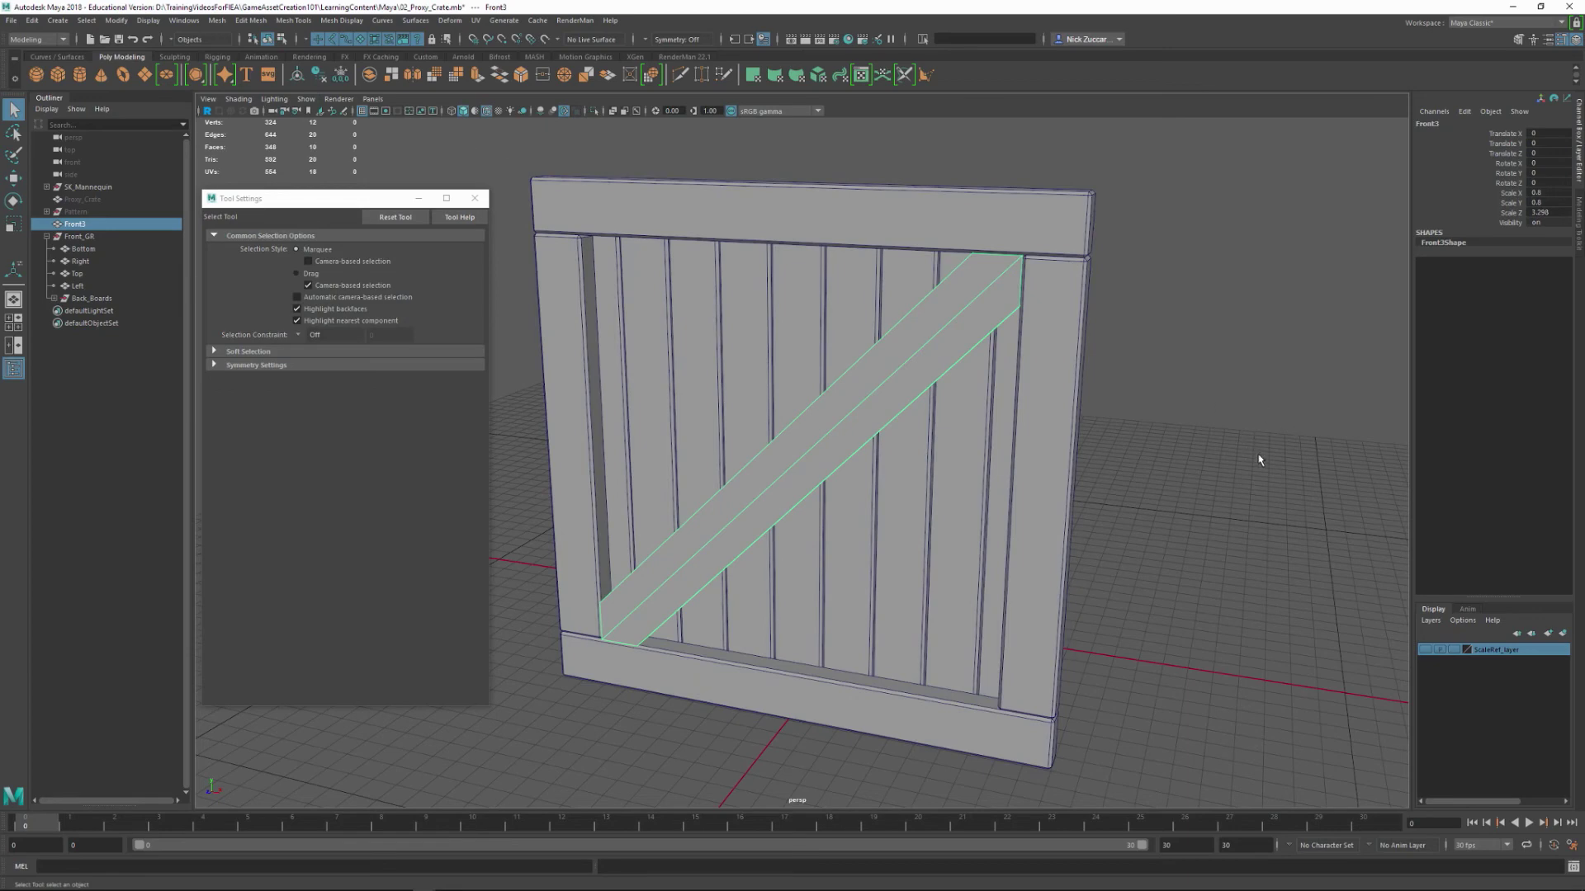
{"action": "left_click_drag", "start_coordinate": [1259, 460], "coordinate": [1222, 420], "text": "alt"}
{"action": "left_click_drag", "start_coordinate": [1198, 420], "coordinate": [742, 506], "text": "alt"}
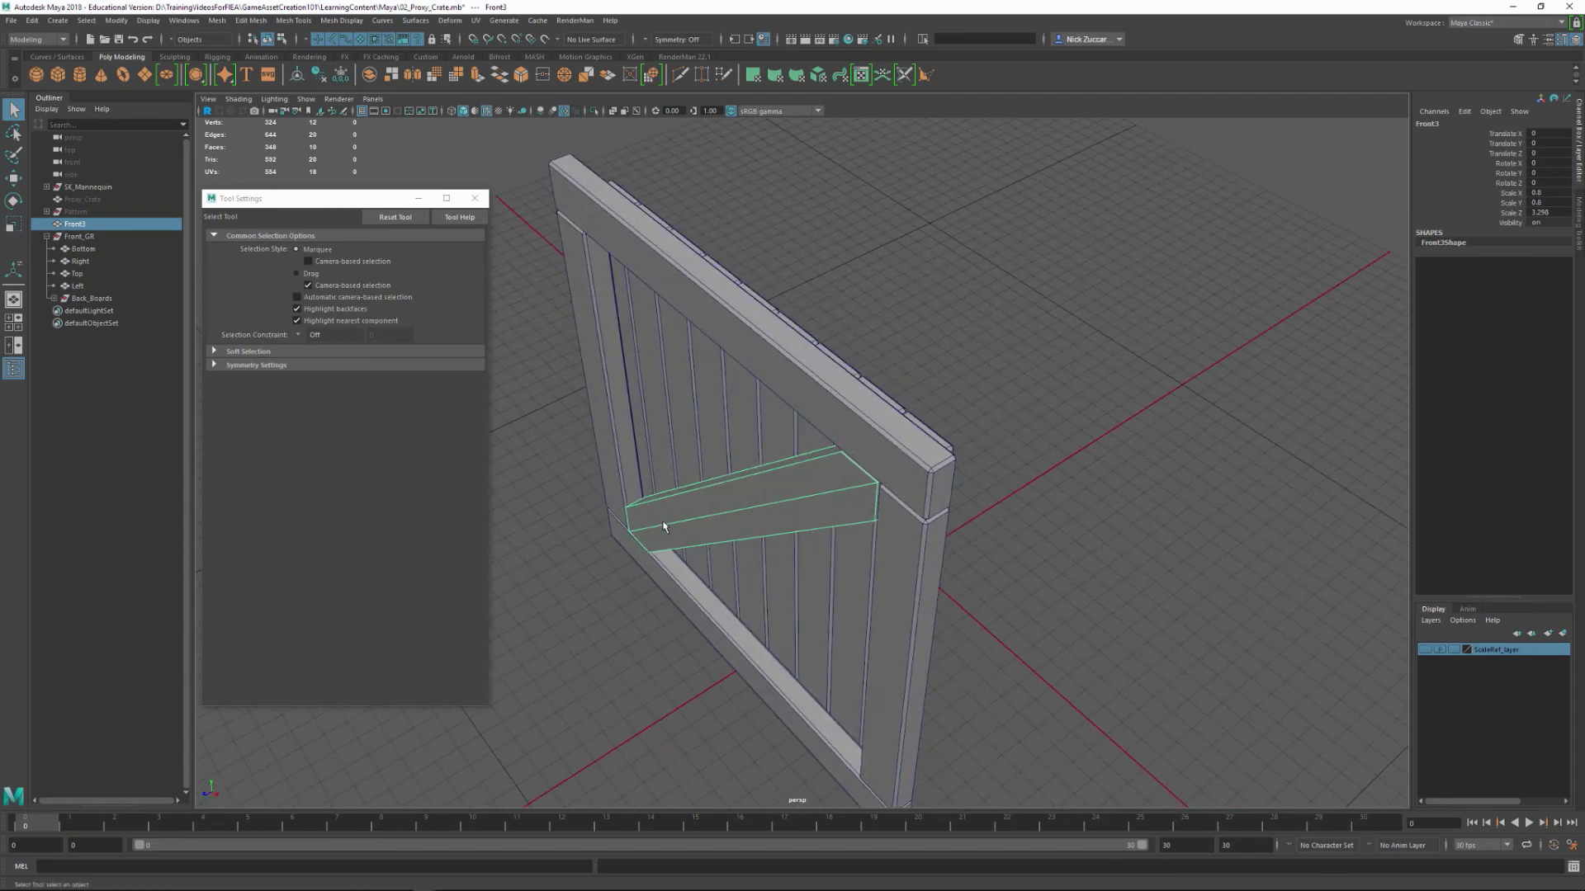
- Move the brace's two front faces back along Z, inside the frame's thickness, and maximize the side view
{"action": "key", "text": "F11"}
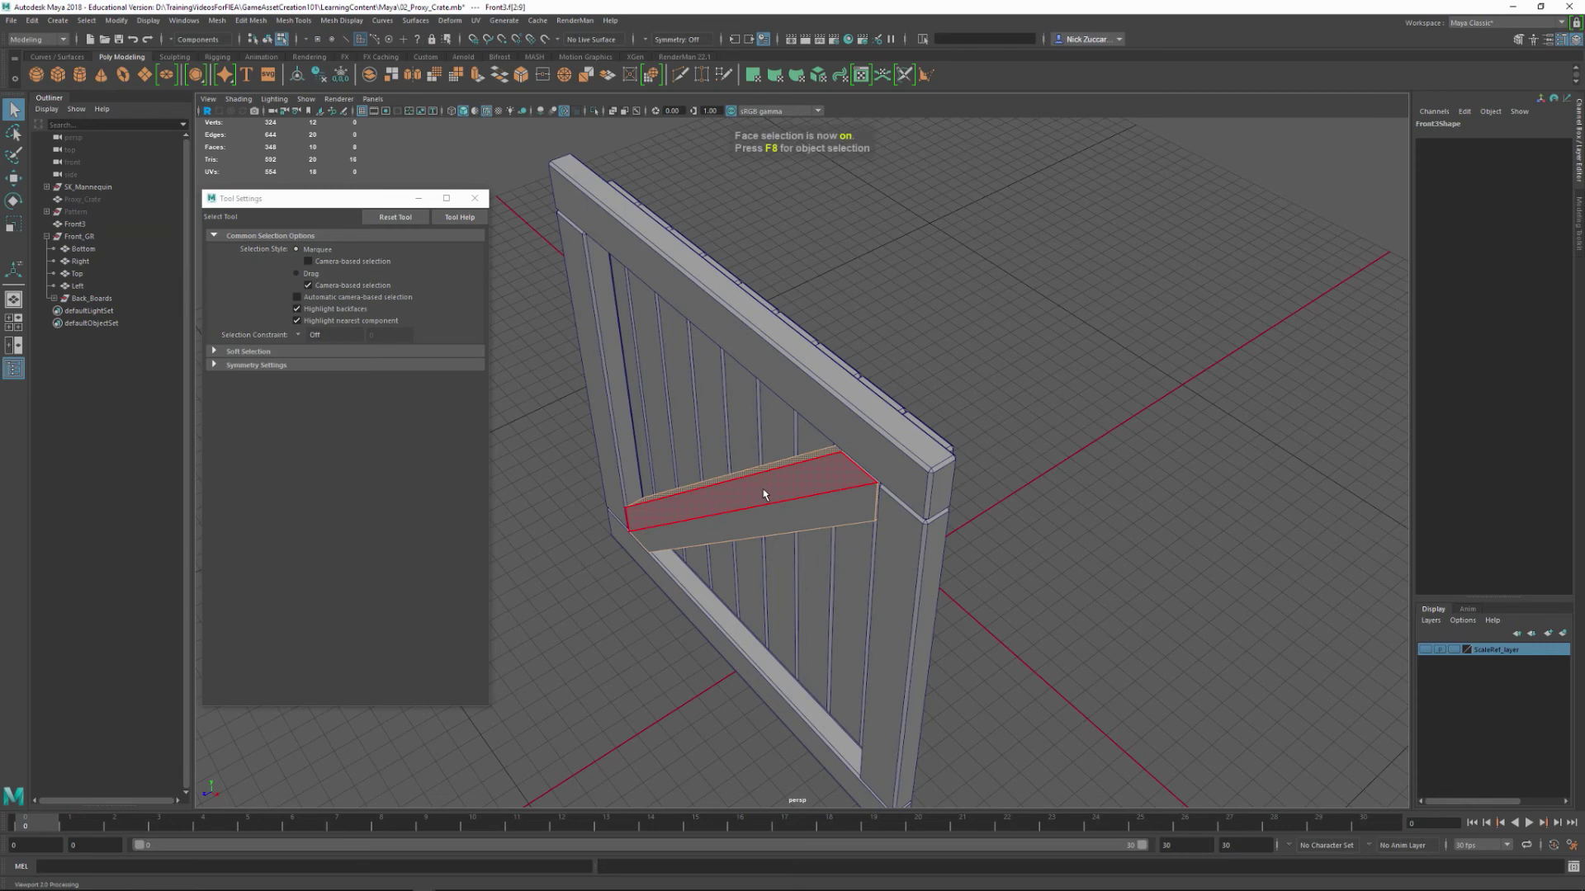
{"action": "left_click", "coordinate": [763, 495]}
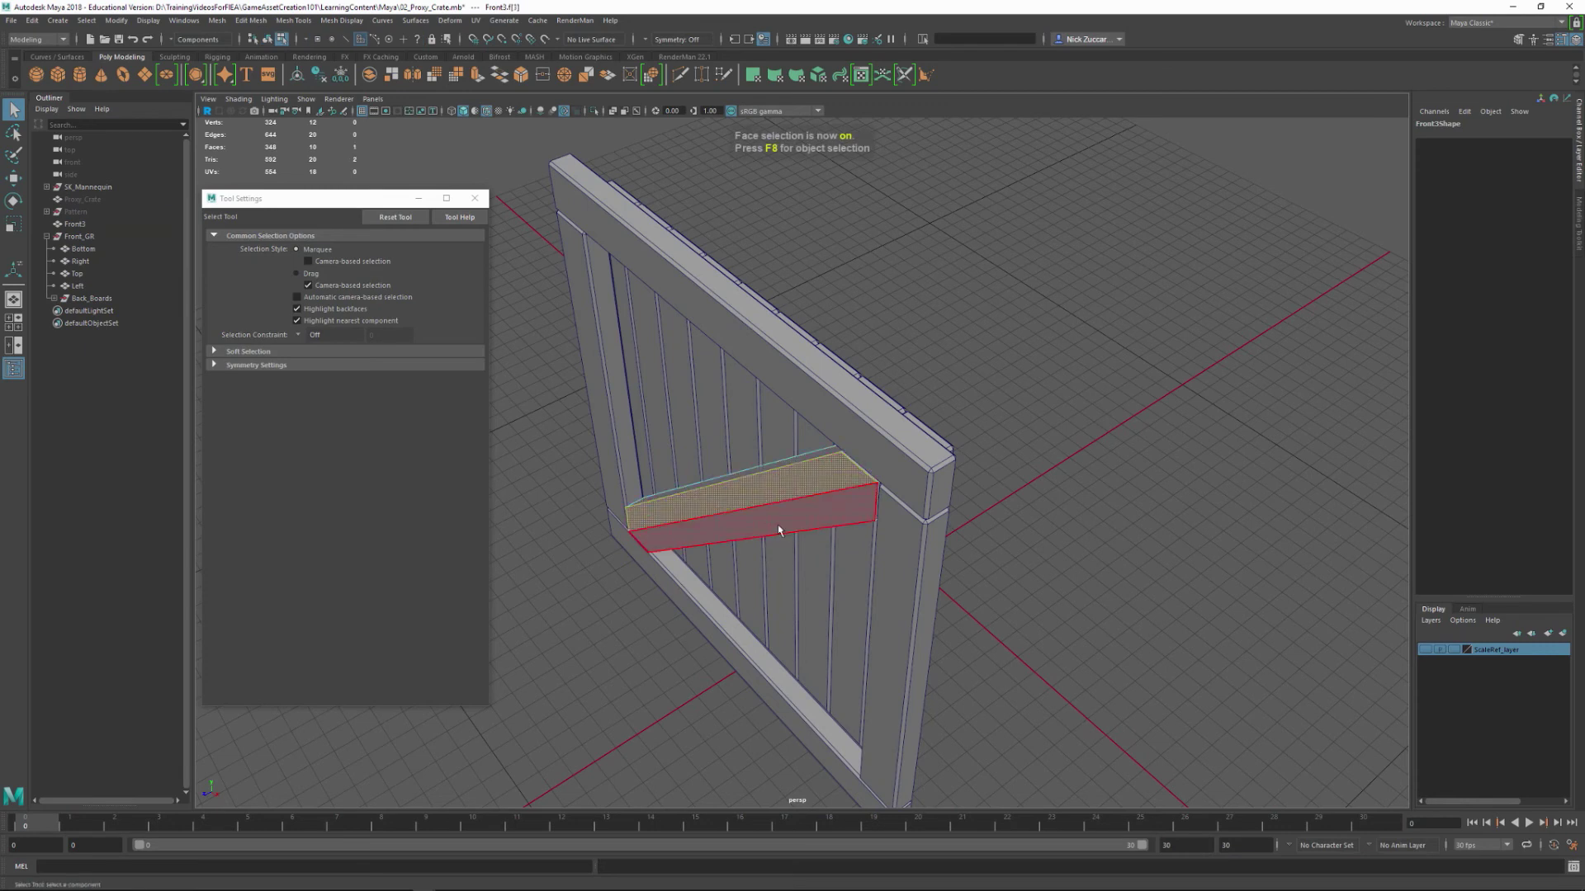
{"action": "left_click", "coordinate": [751, 544], "text": "shift"}
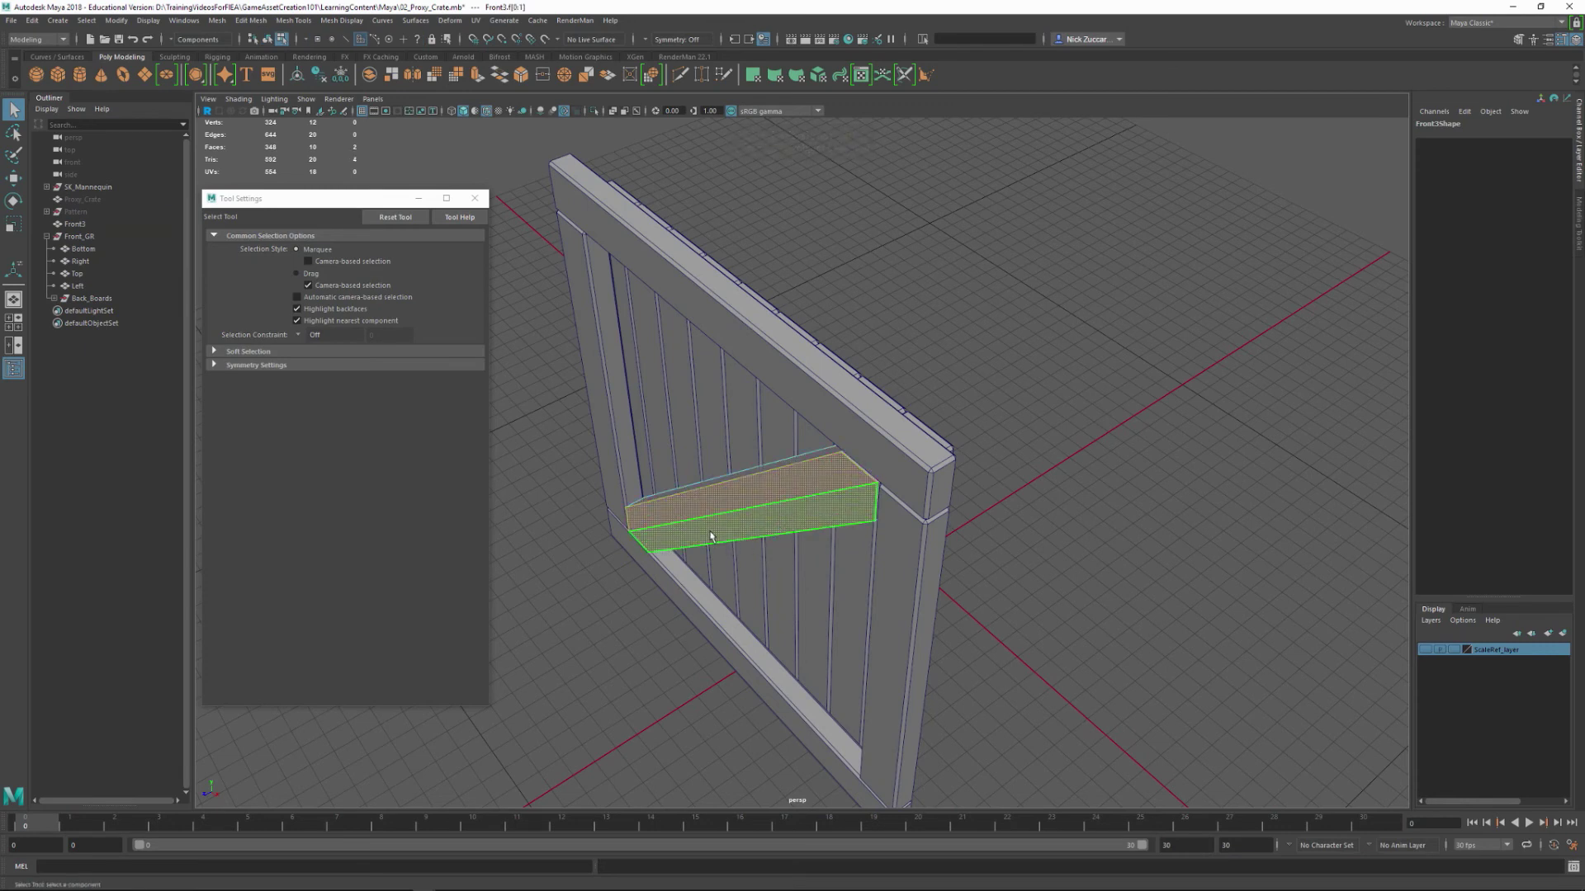
{"action": "mouse_move", "coordinate": [710, 537]}
{"action": "left_mouse_down", "text": "alt"}
{"action": "mouse_move", "coordinate": [753, 540]}
{"action": "mouse_move", "coordinate": [710, 538]}
{"action": "left_mouse_up", "text": "alt"}
{"action": "key", "text": "w"}
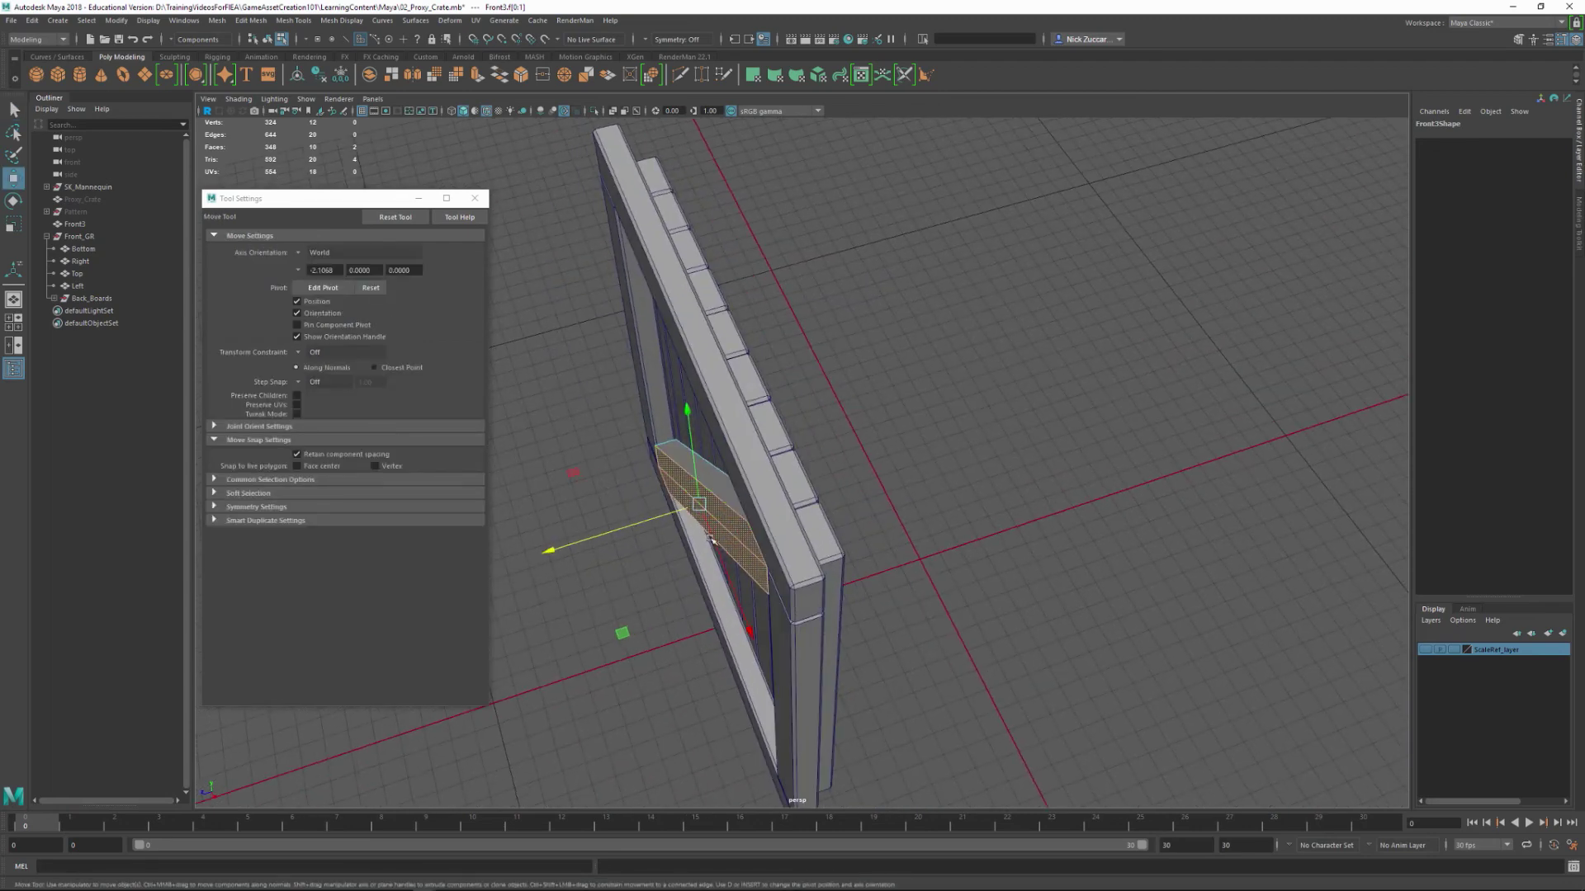
{"action": "left_click_drag", "start_coordinate": [594, 538], "coordinate": [817, 470]}
{"action": "key", "text": "space"}
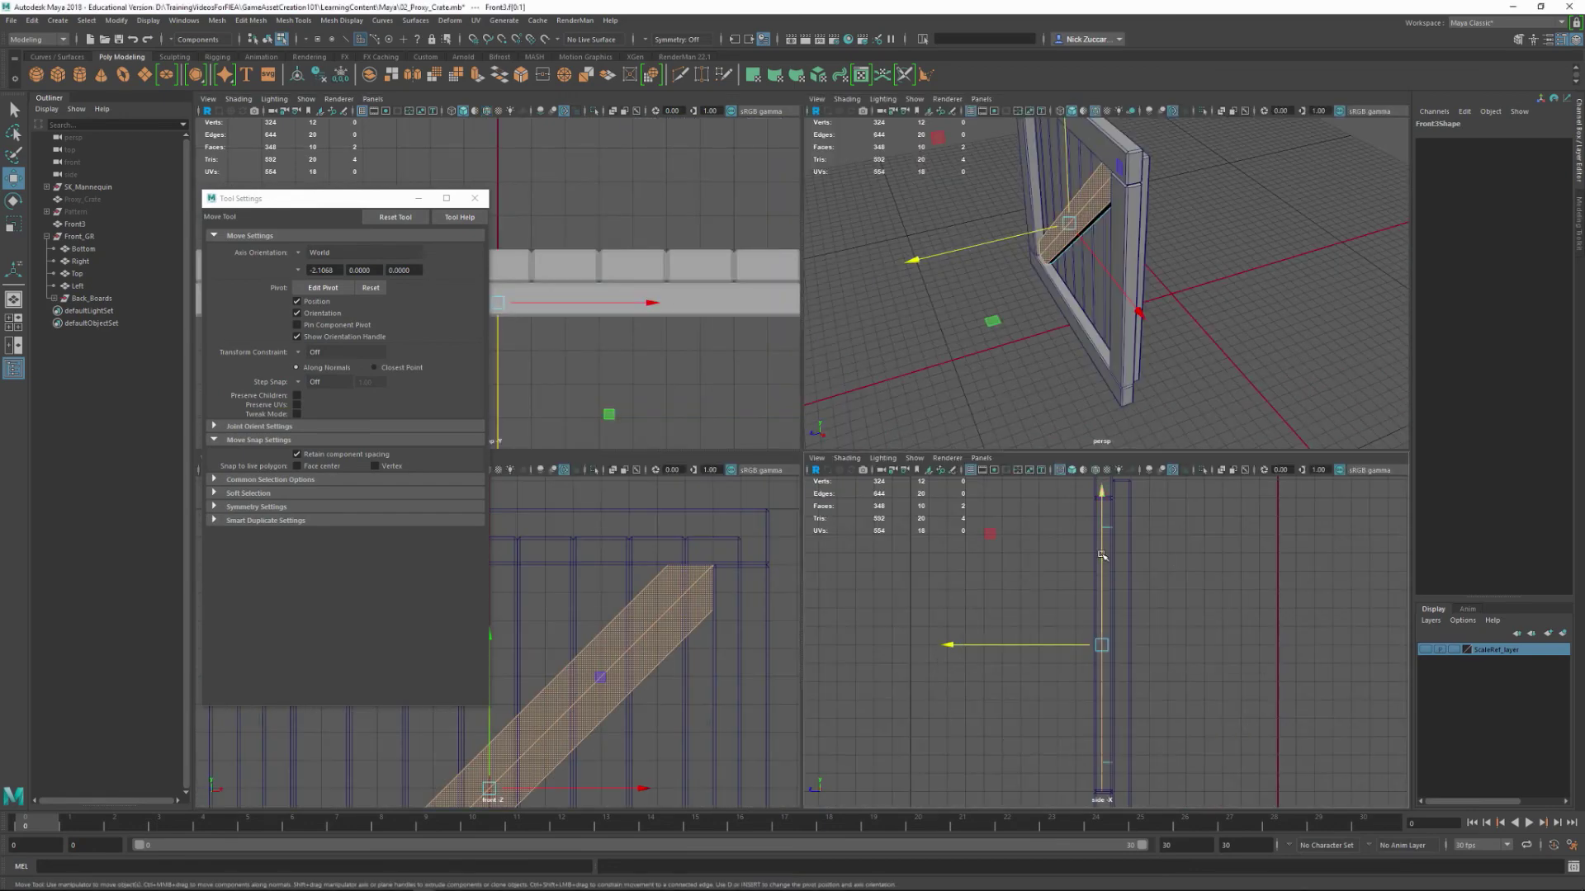
{"action": "key", "text": "space"}
{"action": "right_click_drag", "start_coordinate": [1051, 547], "coordinate": [1002, 489], "text": "alt"}
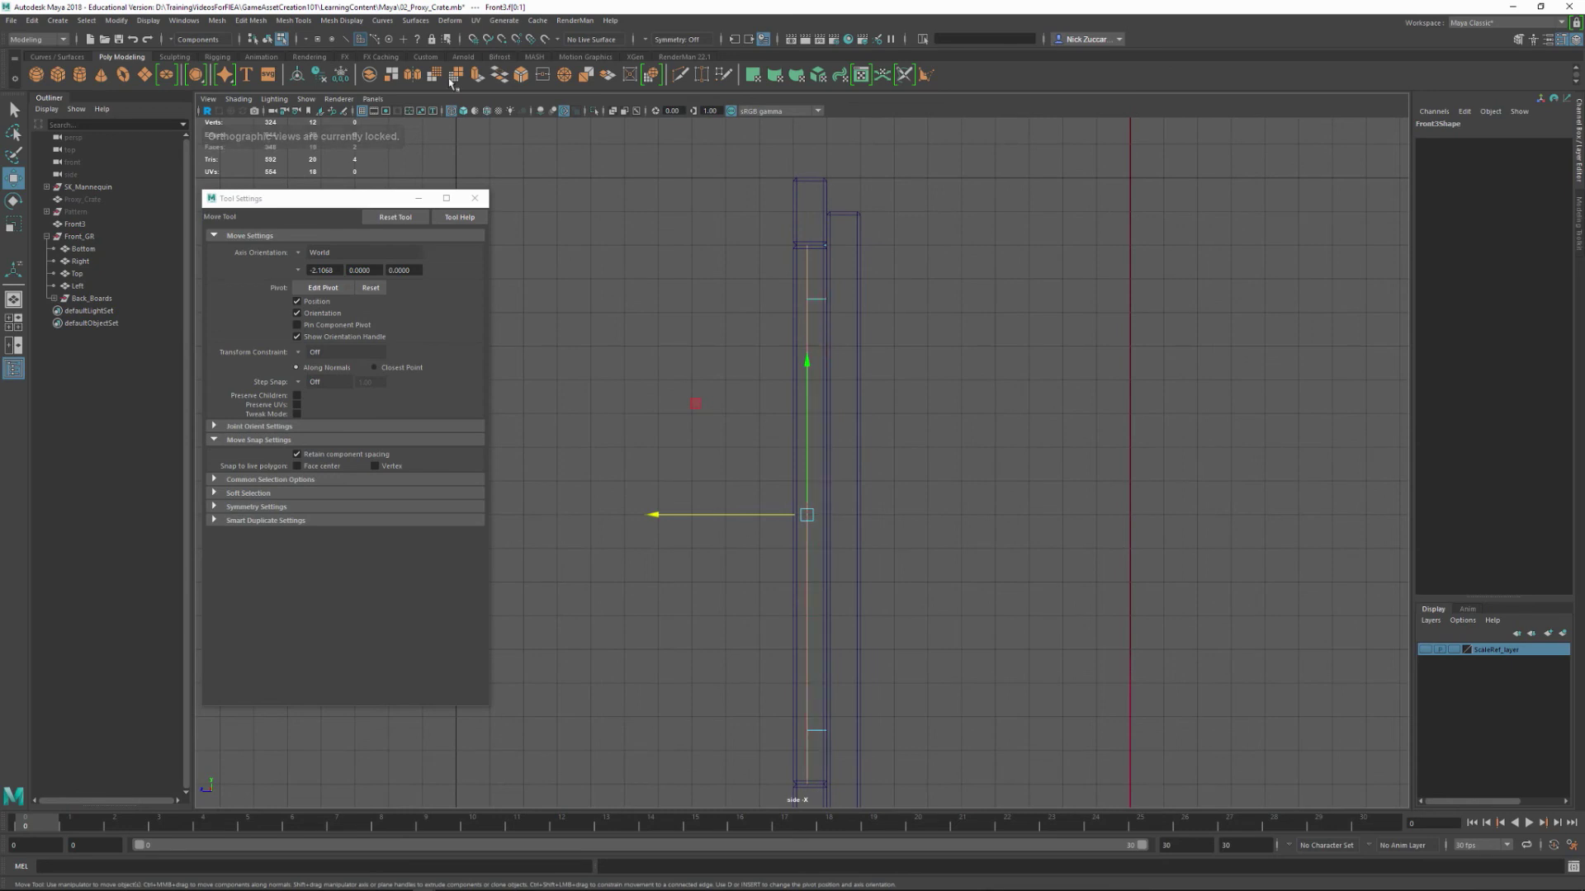
{"action": "left_click", "coordinate": [148, 20]}
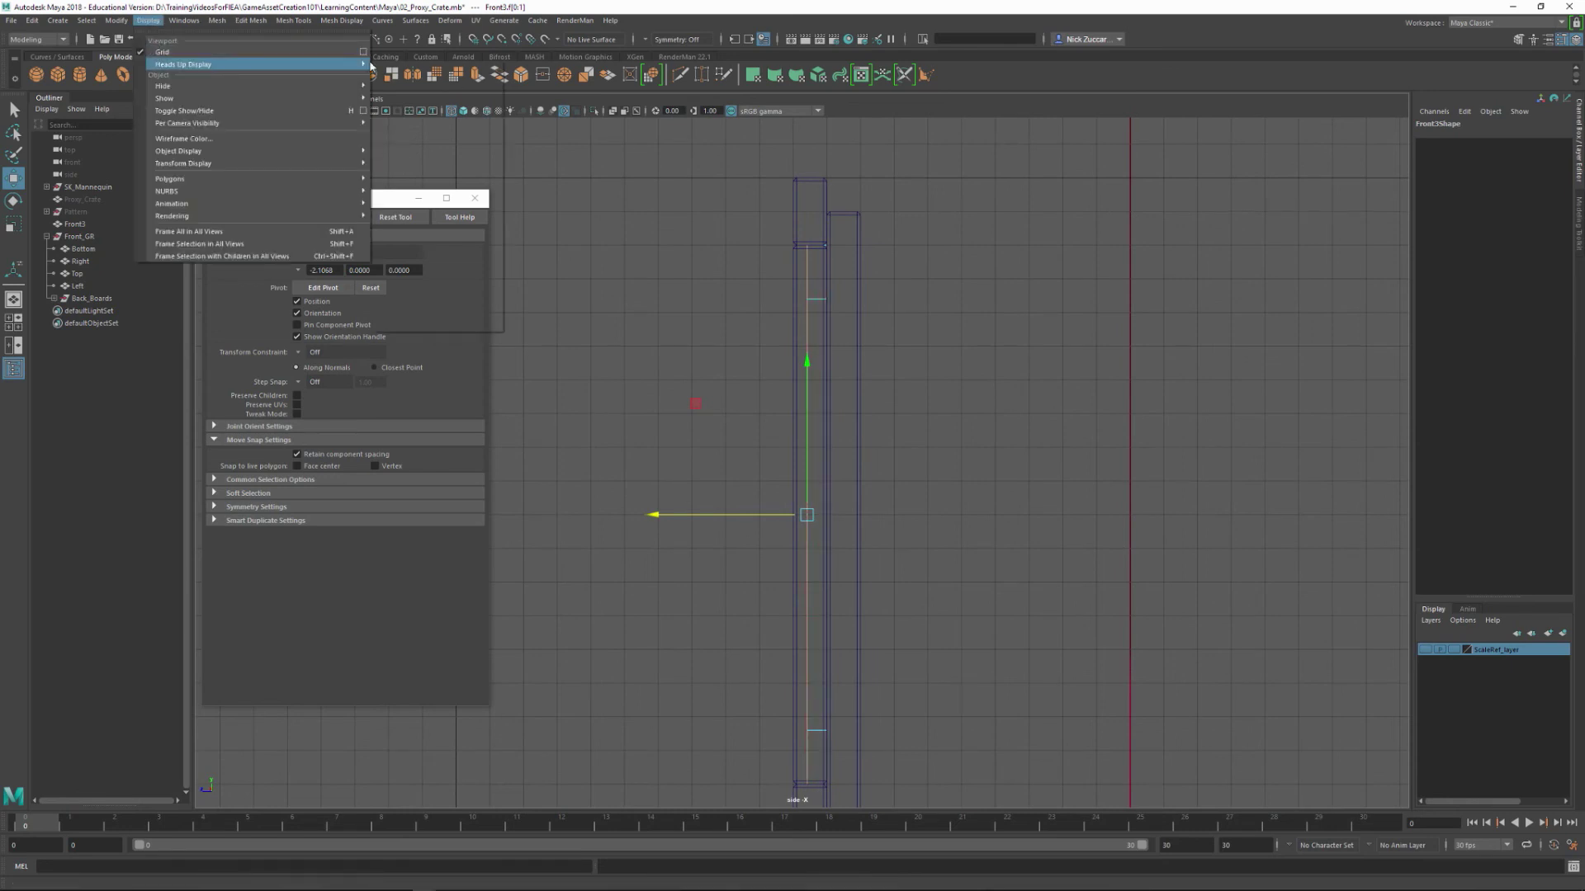
{"action": "left_click", "coordinate": [408, 76]}
{"action": "left_click", "coordinate": [149, 21]}
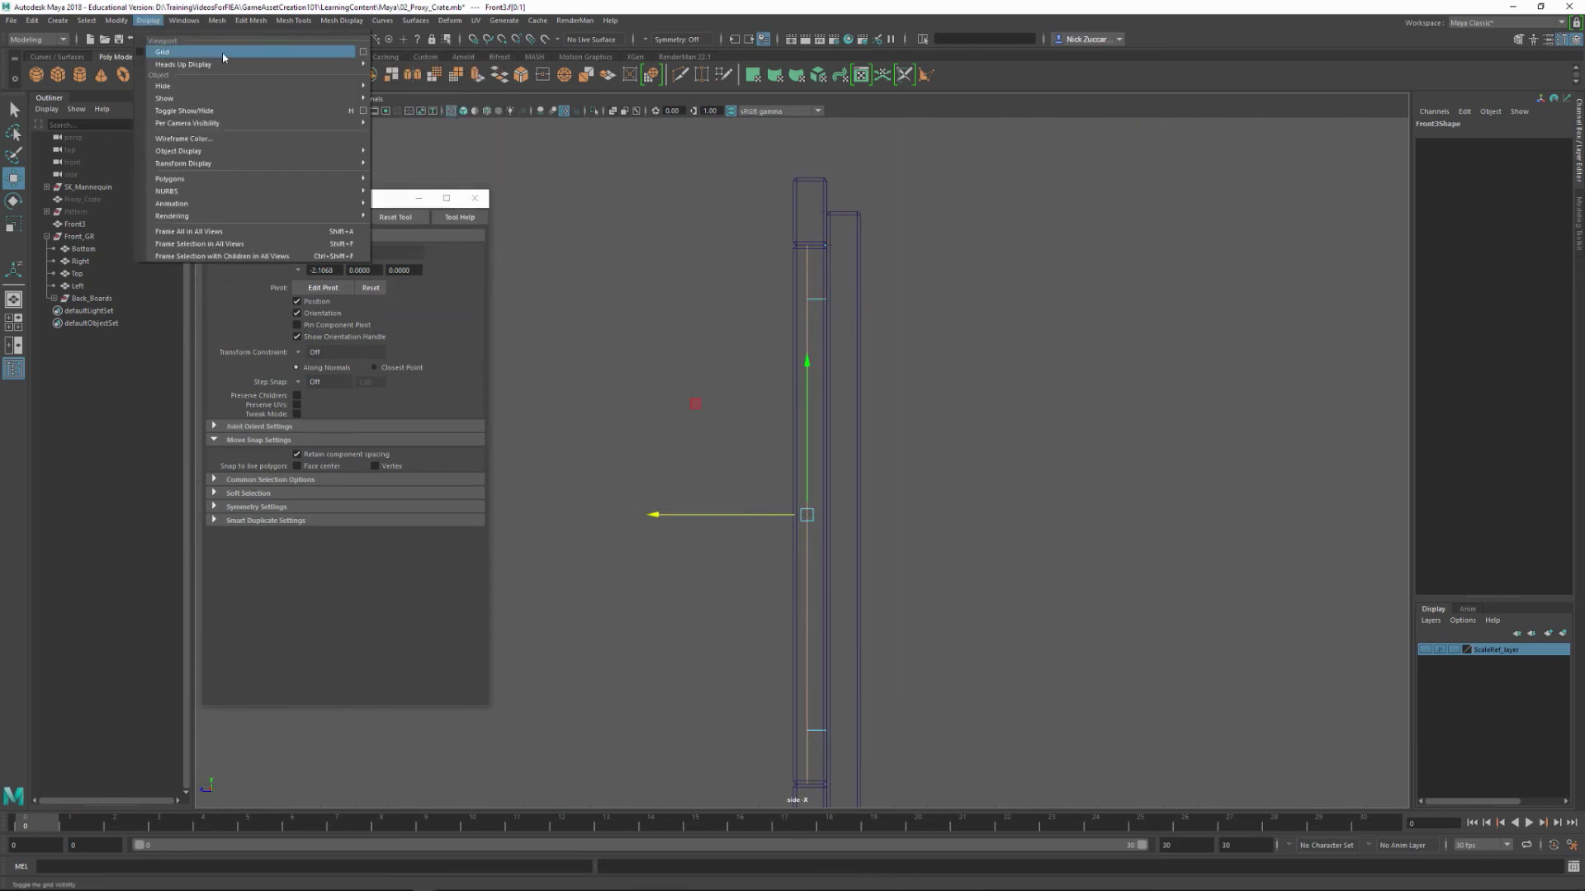
{"action": "left_click", "coordinate": [221, 51]}
{"action": "left_click", "coordinate": [148, 21]}
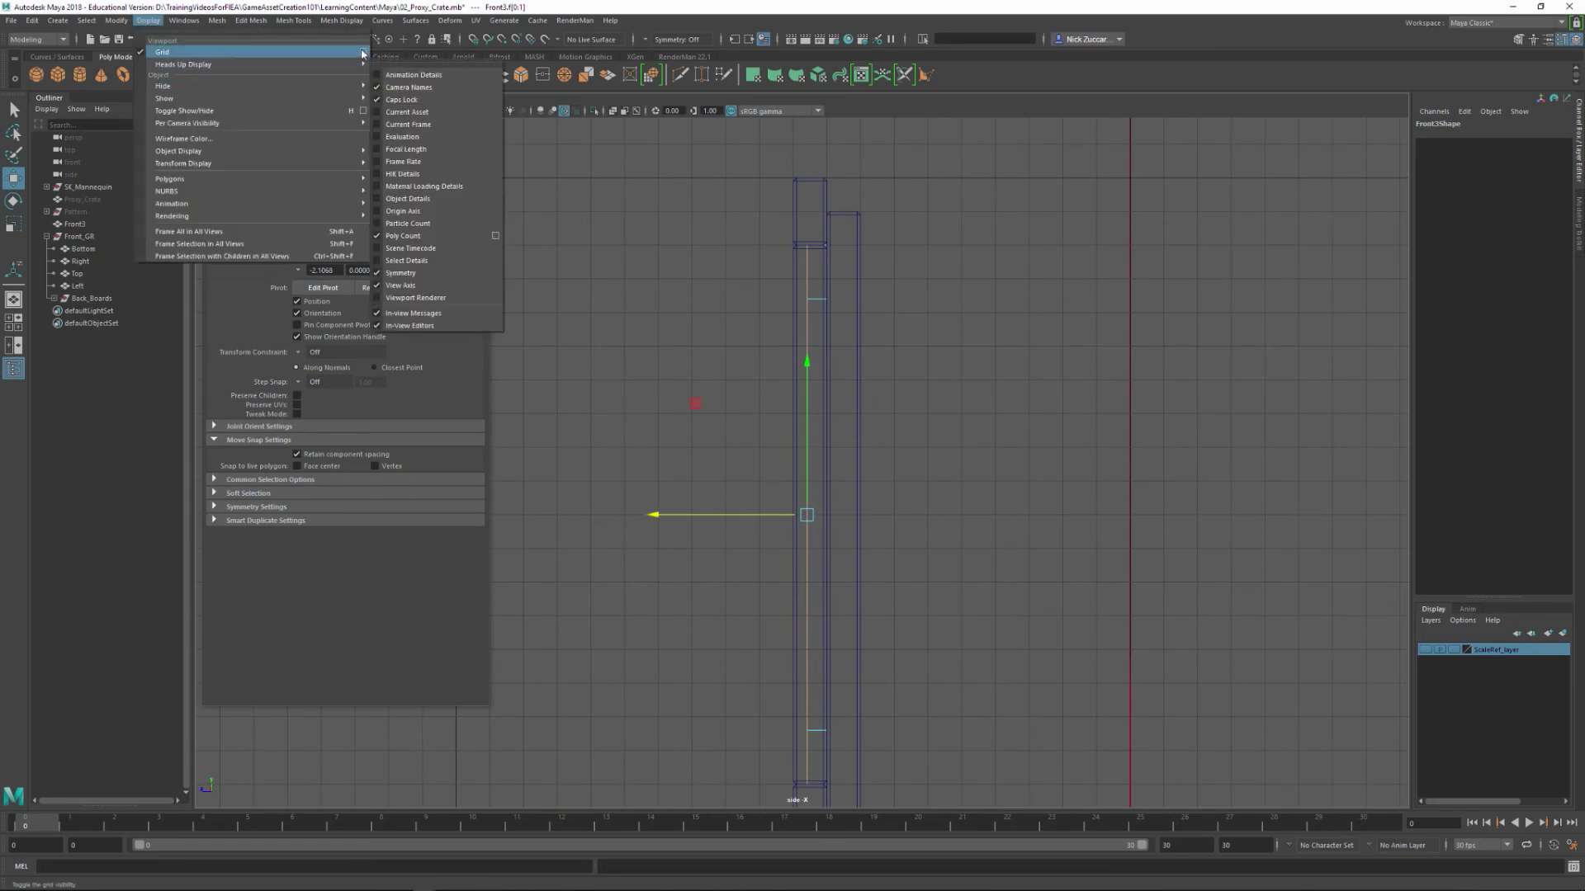
{"action": "left_click", "coordinate": [412, 127]}
- Set the grid subdivisions to 40 in the grid options and apply them
{"action": "left_click", "coordinate": [149, 21]}
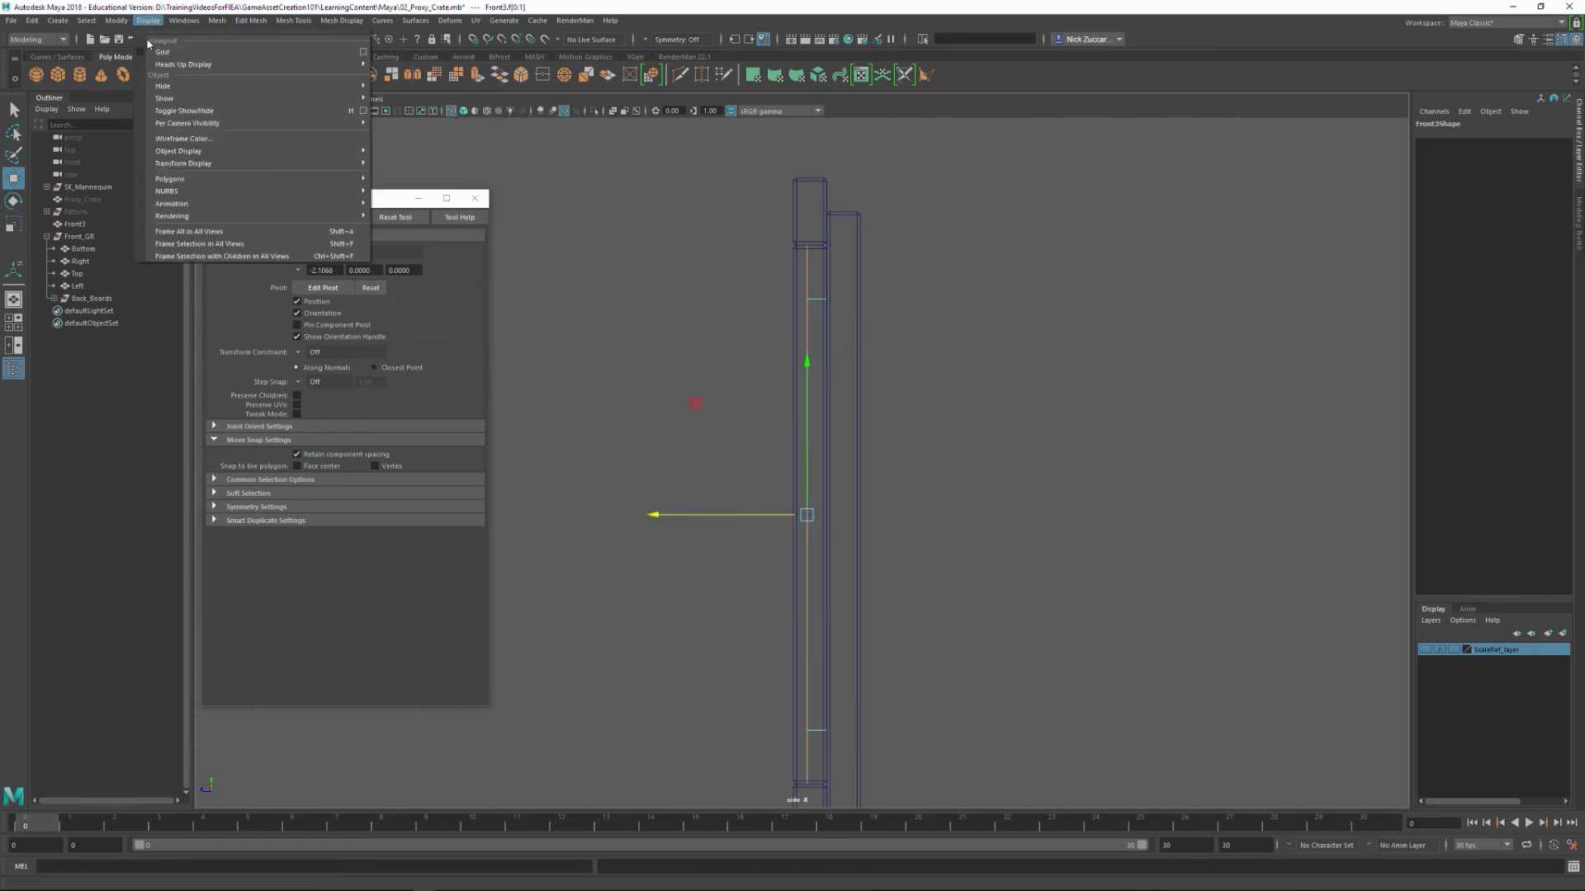
{"action": "left_click", "coordinate": [363, 52]}
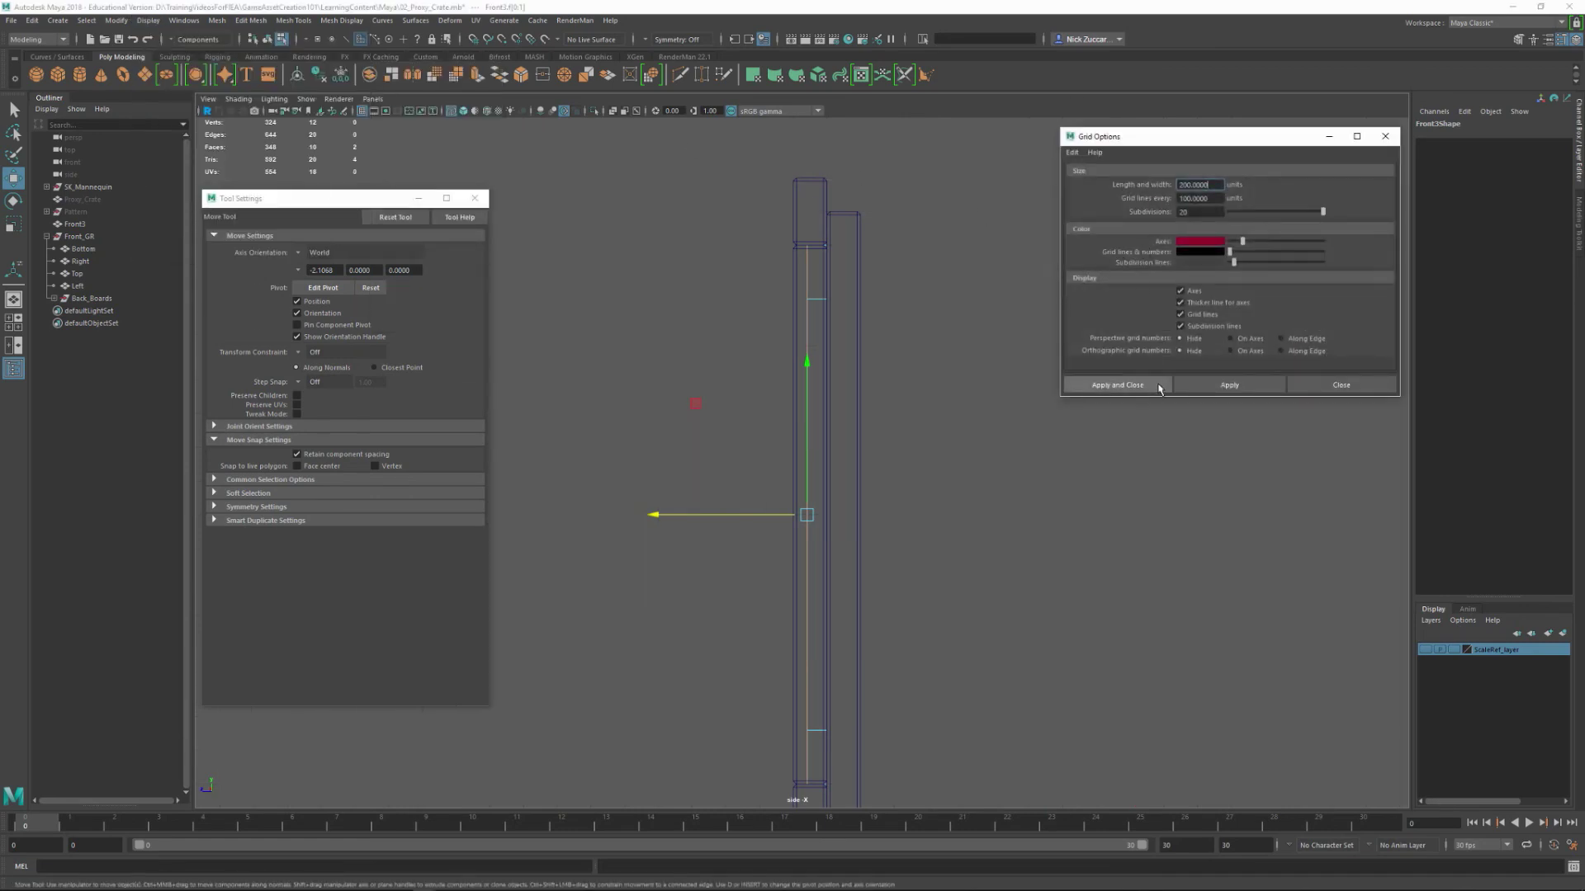
{"action": "left_click", "coordinate": [1229, 385]}
{"action": "double_click", "coordinate": [1186, 212]}
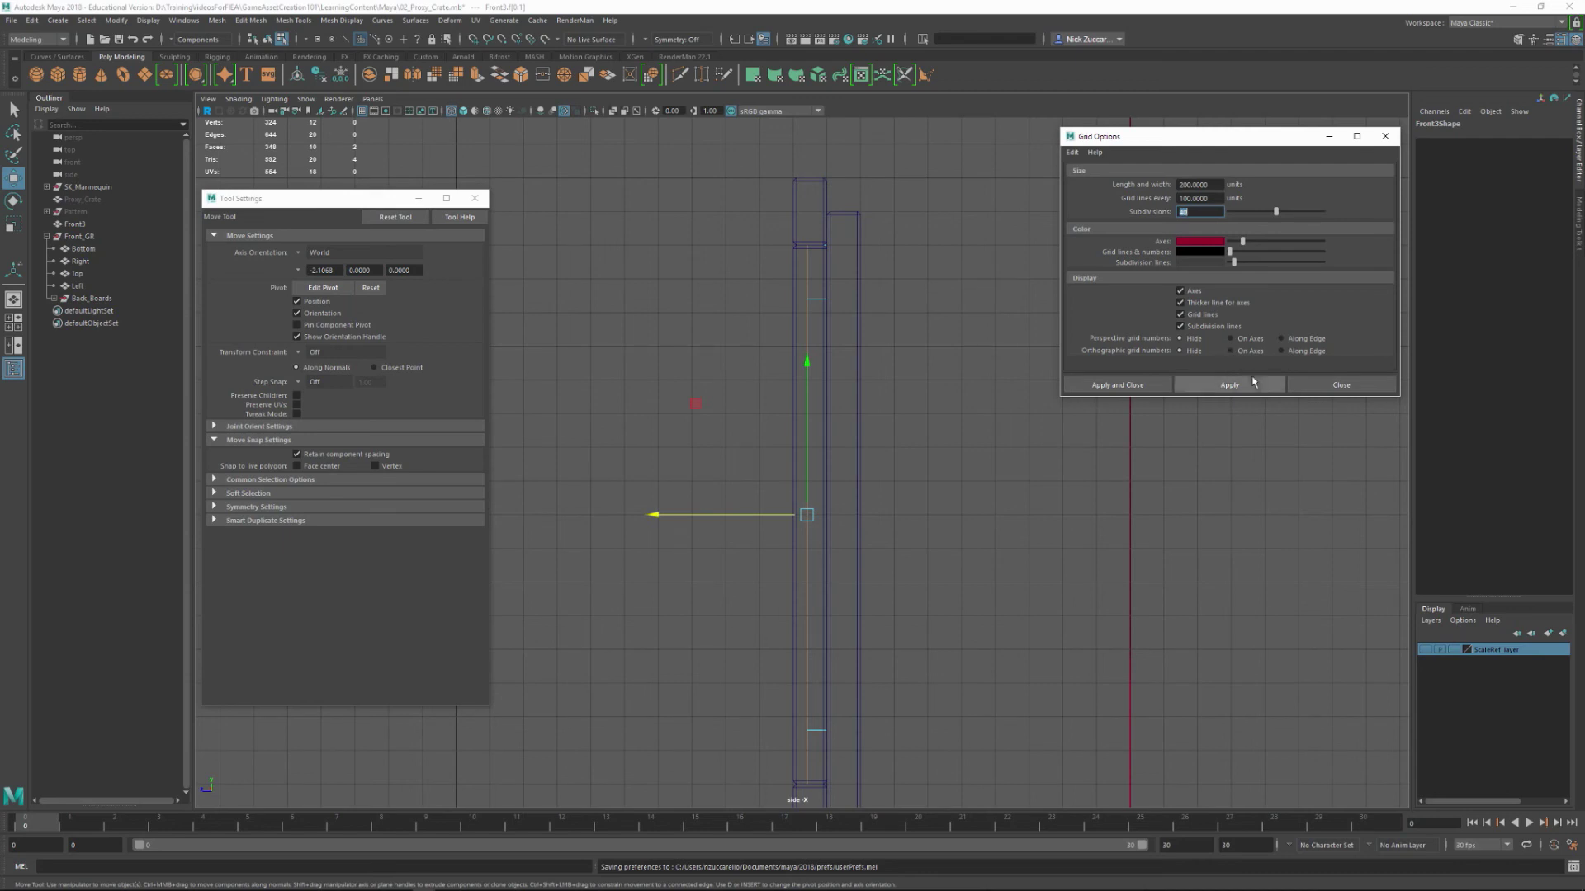
- Snap the brace's front faces along Z to the grid line midway through the frame's thickness
{"action": "middle_click_drag", "start_coordinate": [887, 363], "coordinate": [890, 362], "text": "alt"}
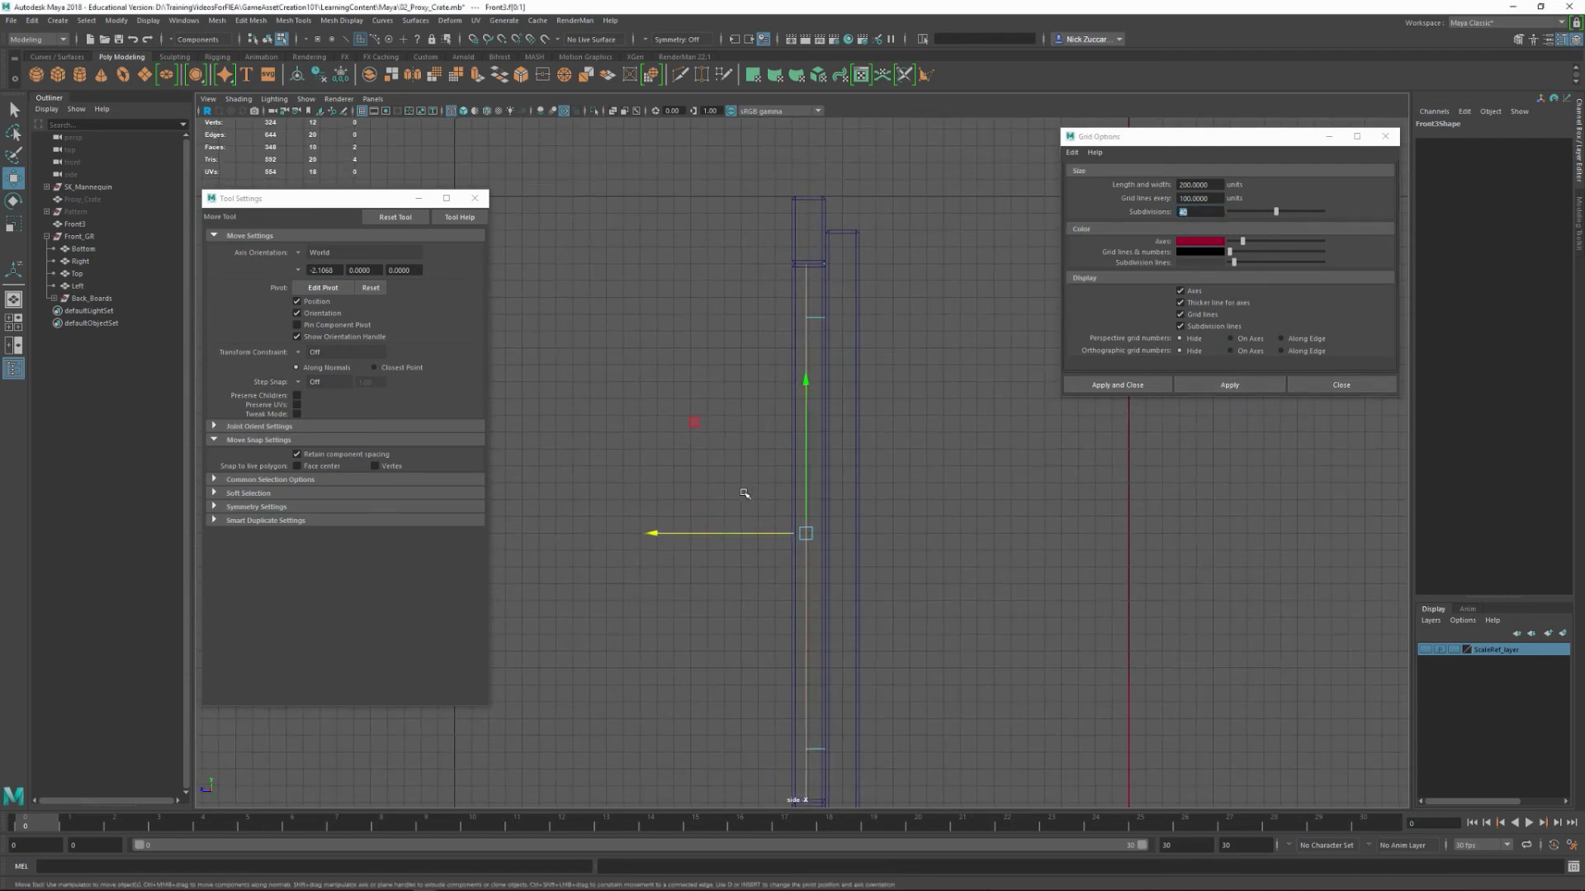
{"action": "middle_click_drag", "start_coordinate": [773, 493], "coordinate": [746, 521], "text": "alt"}
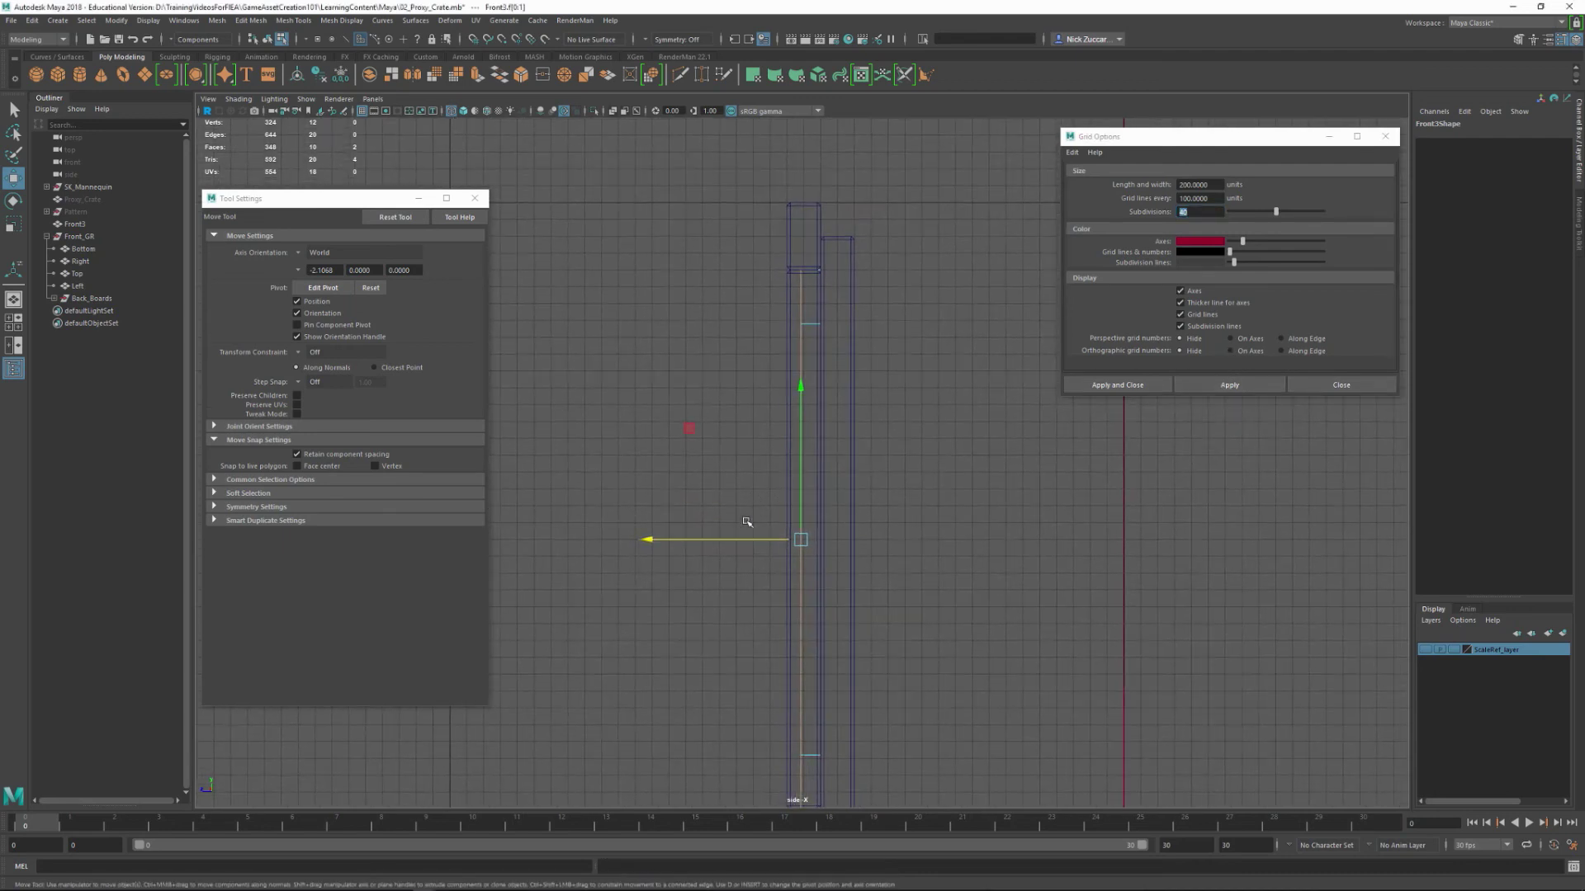
{"action": "left_click_drag", "start_coordinate": [750, 542], "coordinate": [752, 542]}
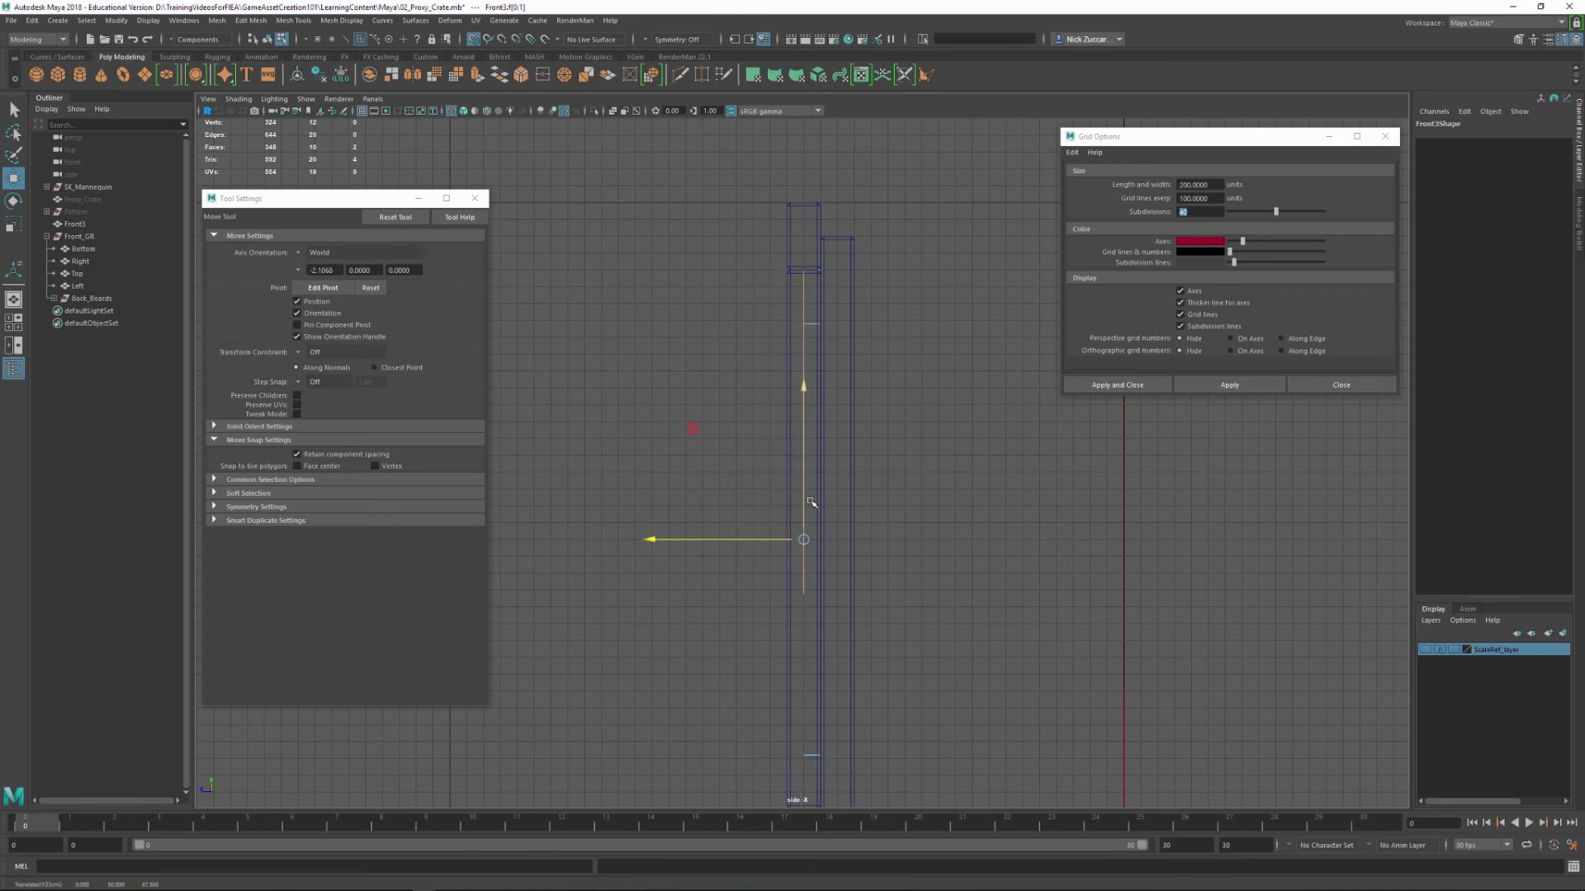
- Set the grid subdivisions back to 20, apply the change and close the grid options
{"action": "left_click", "coordinate": [1196, 212]}
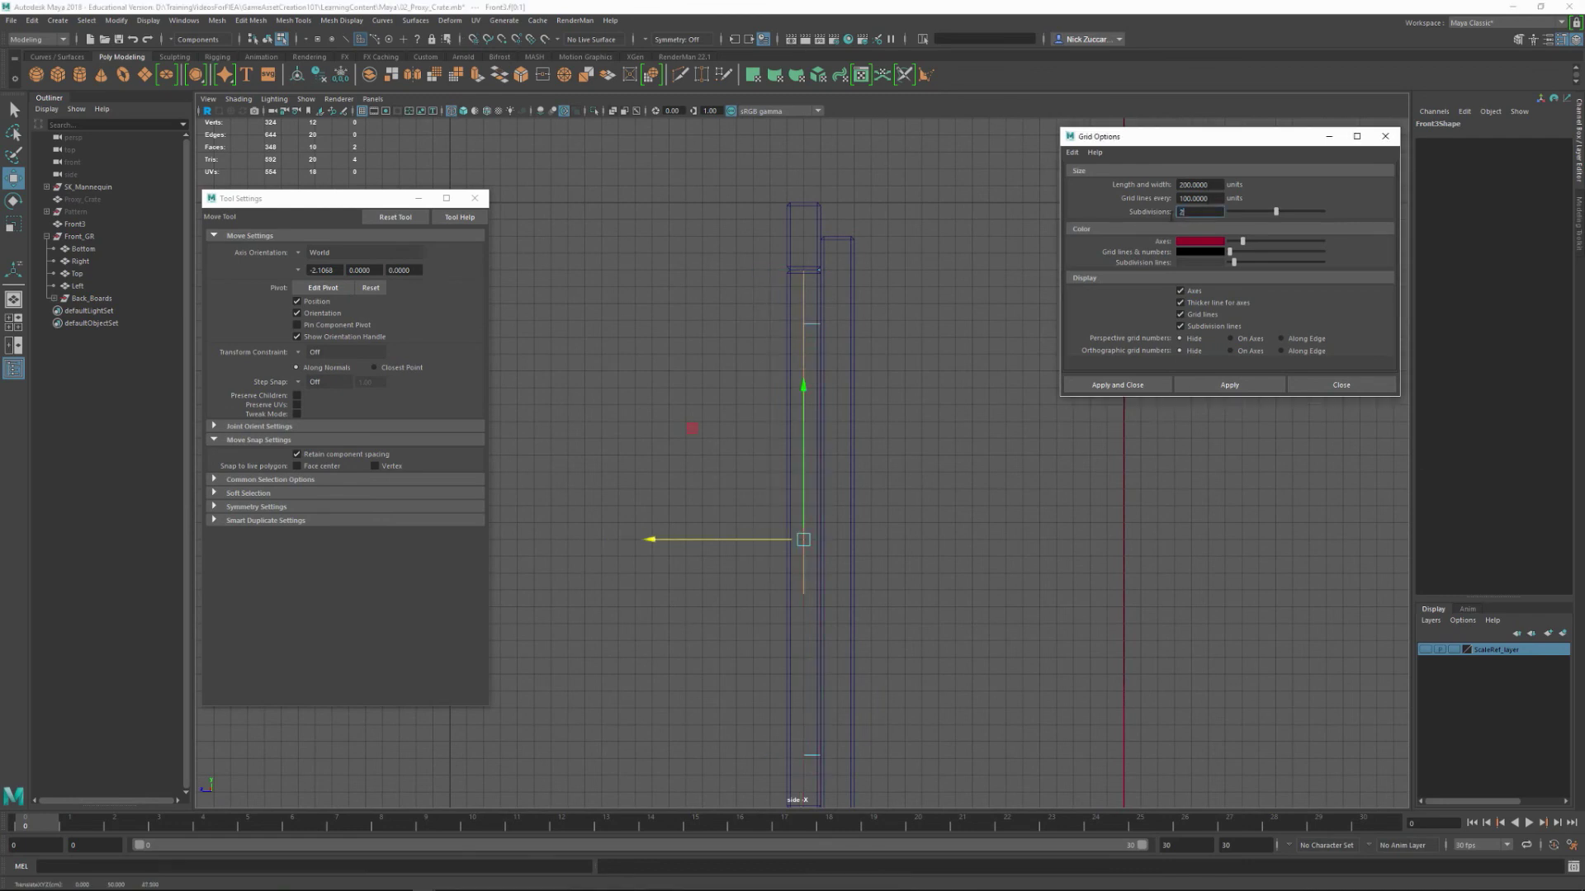
{"action": "left_click", "coordinate": [1229, 385]}
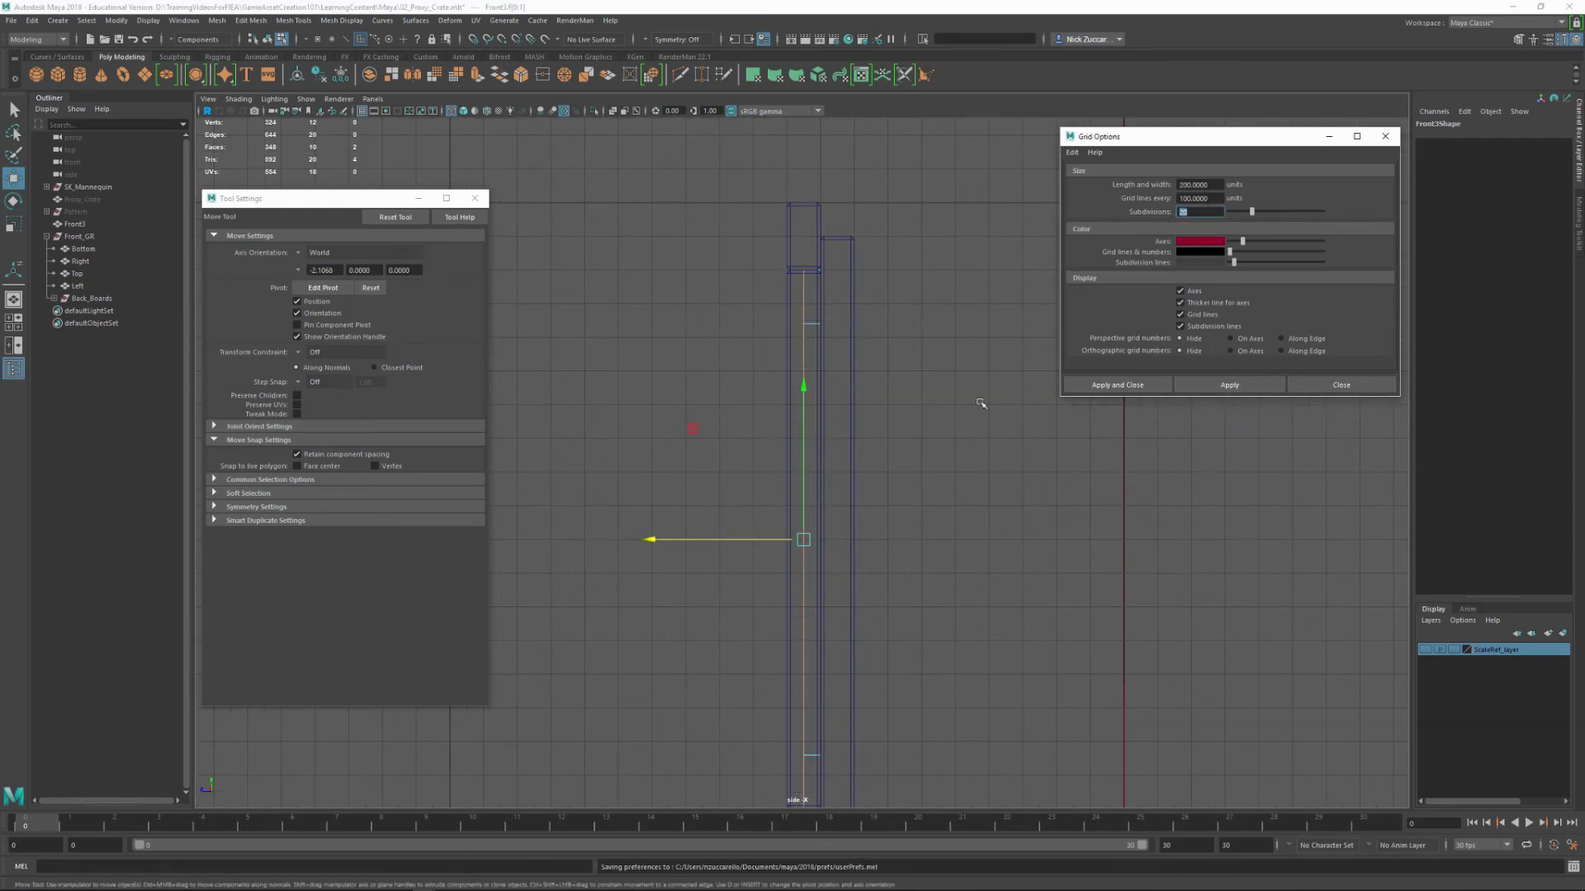
{"action": "middle_click_drag", "start_coordinate": [976, 344], "coordinate": [941, 347], "text": "alt"}
{"action": "left_click", "coordinate": [1385, 136]}
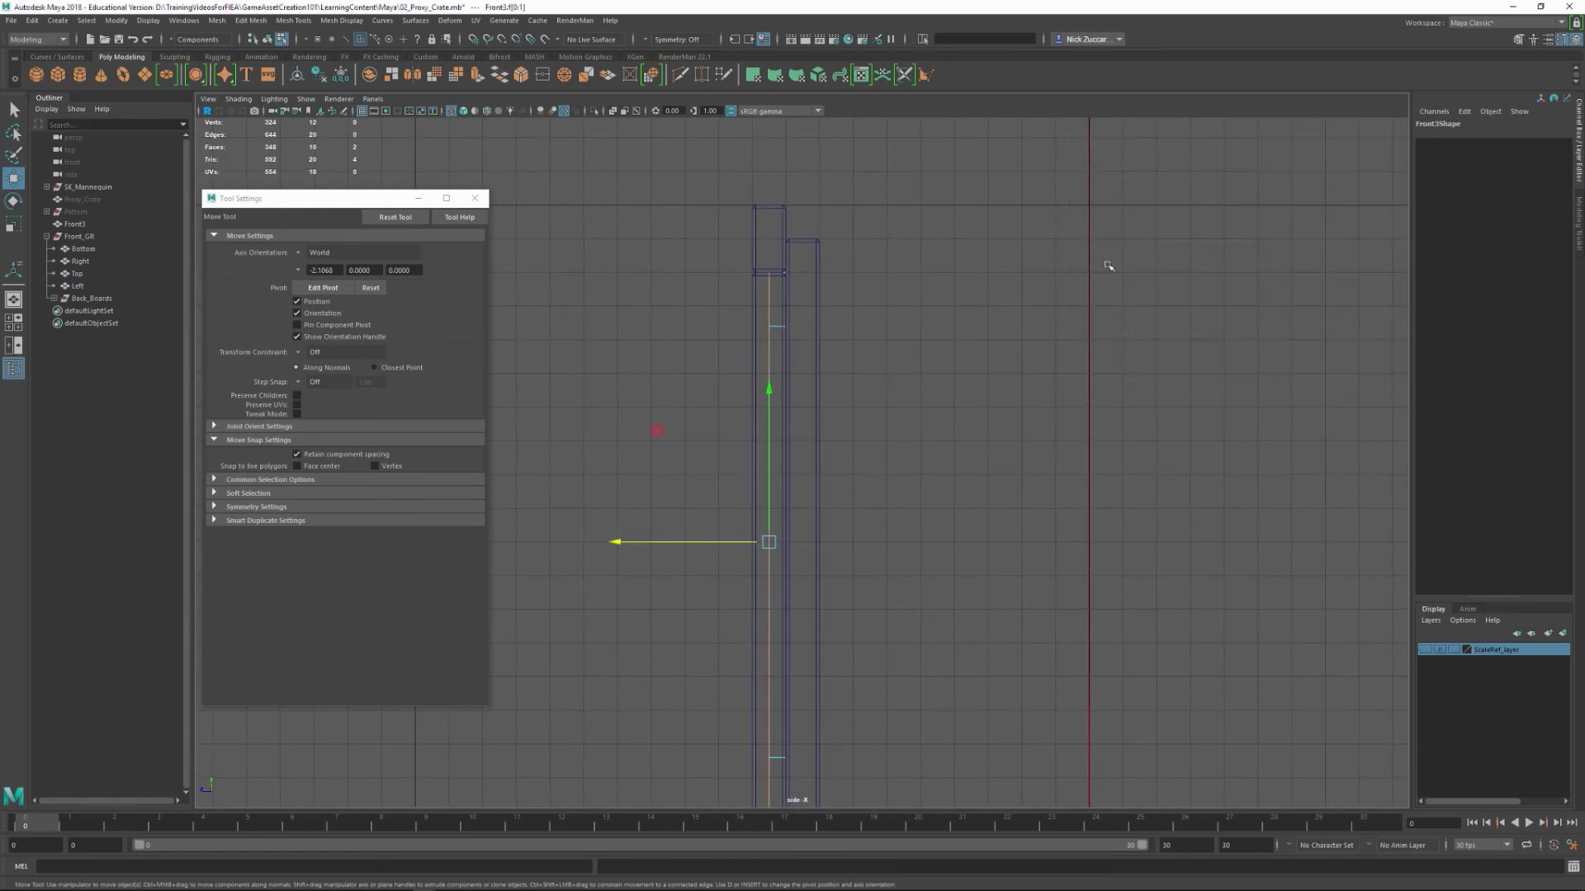
- Return to the maximized perspective view and switch Front3 back to object selection
{"action": "key", "text": "space"}
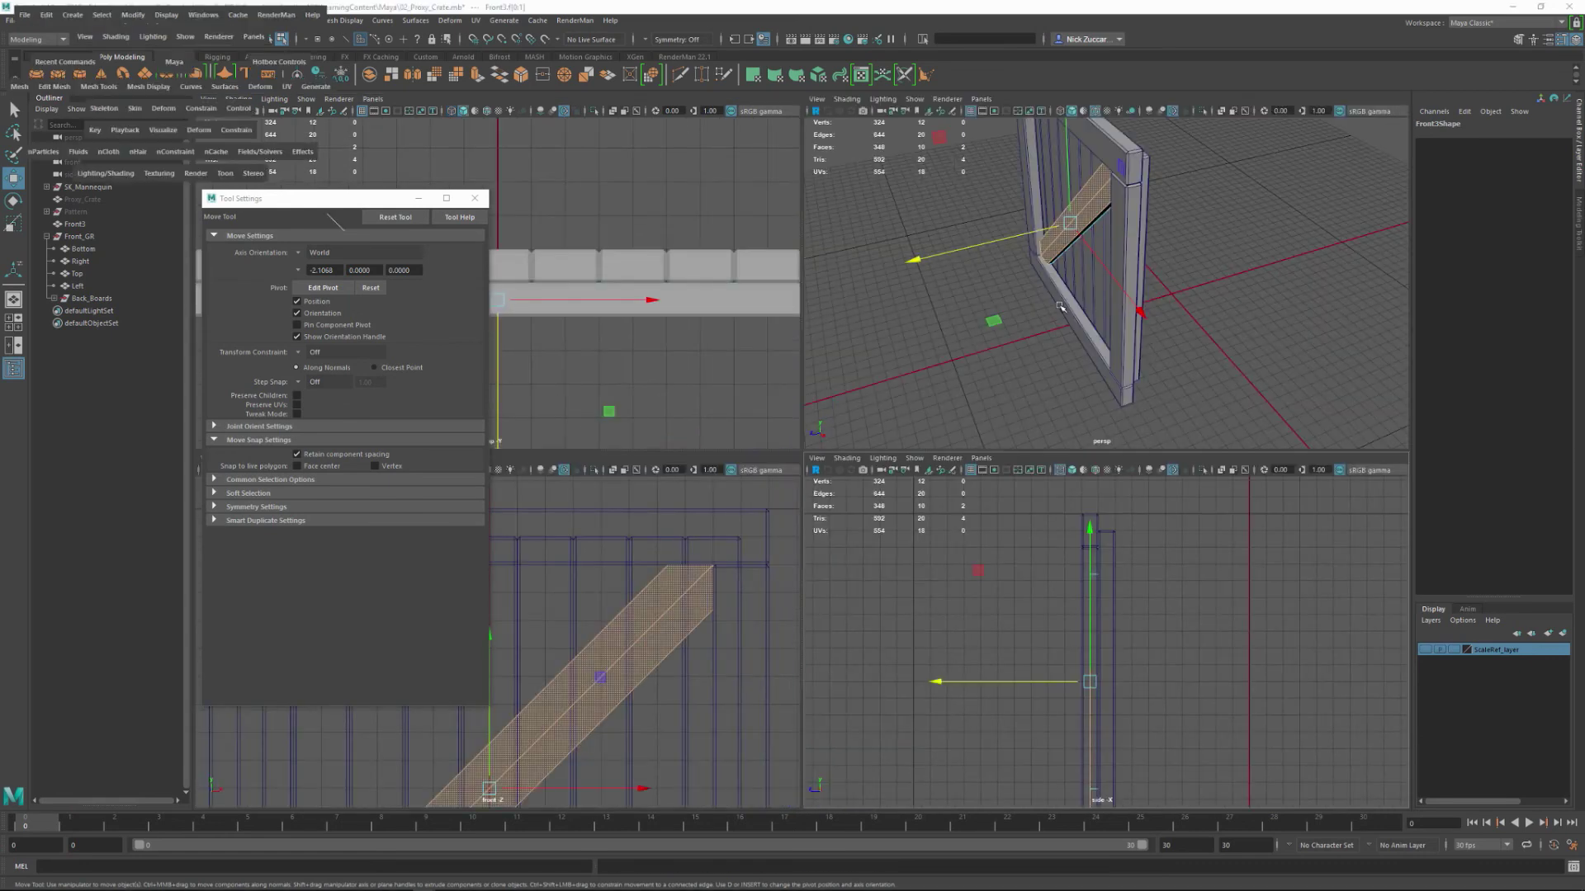
{"action": "key", "text": "space"}
{"action": "left_click_drag", "start_coordinate": [991, 372], "coordinate": [950, 422], "text": "alt"}
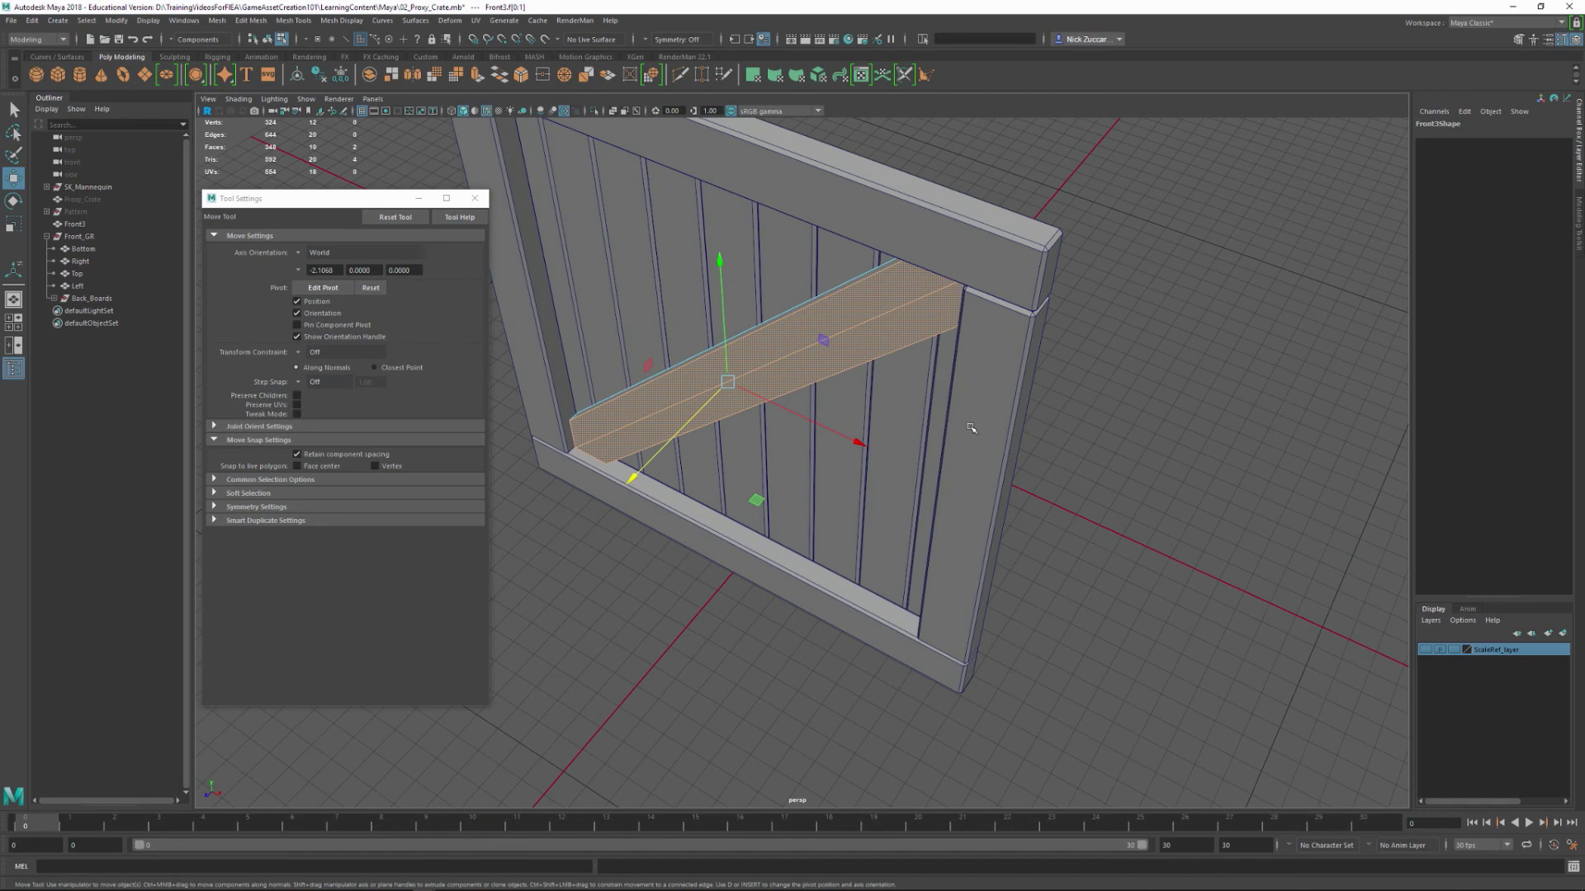
{"action": "key", "text": "F8"}
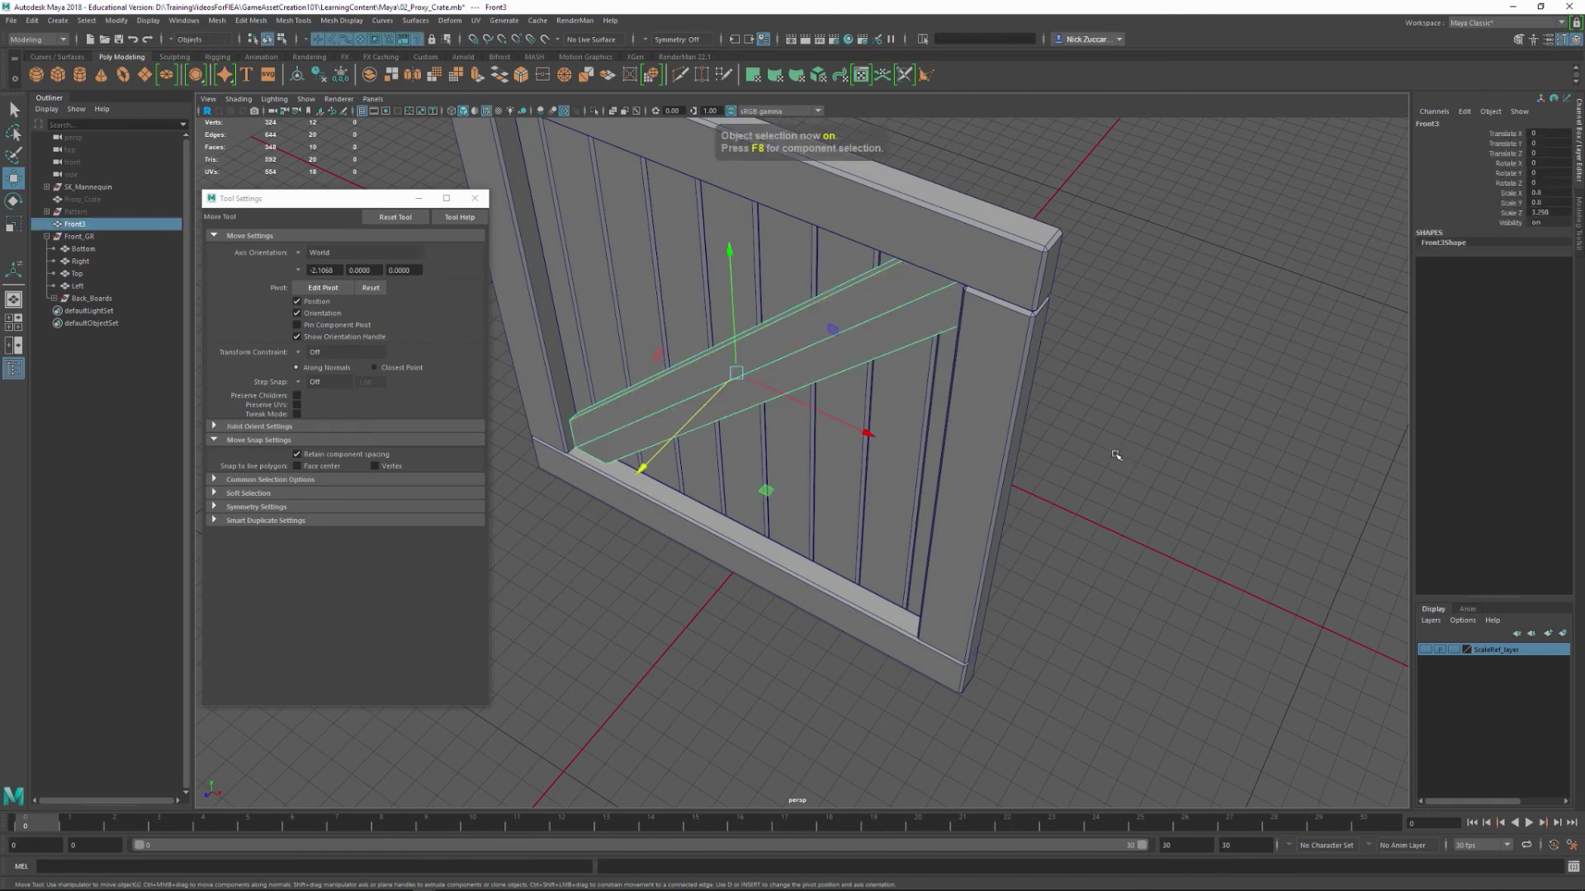
- Freeze the transformations of the diagonal brace Front3 and clear the selection
{"action": "left_click", "coordinate": [116, 19]}
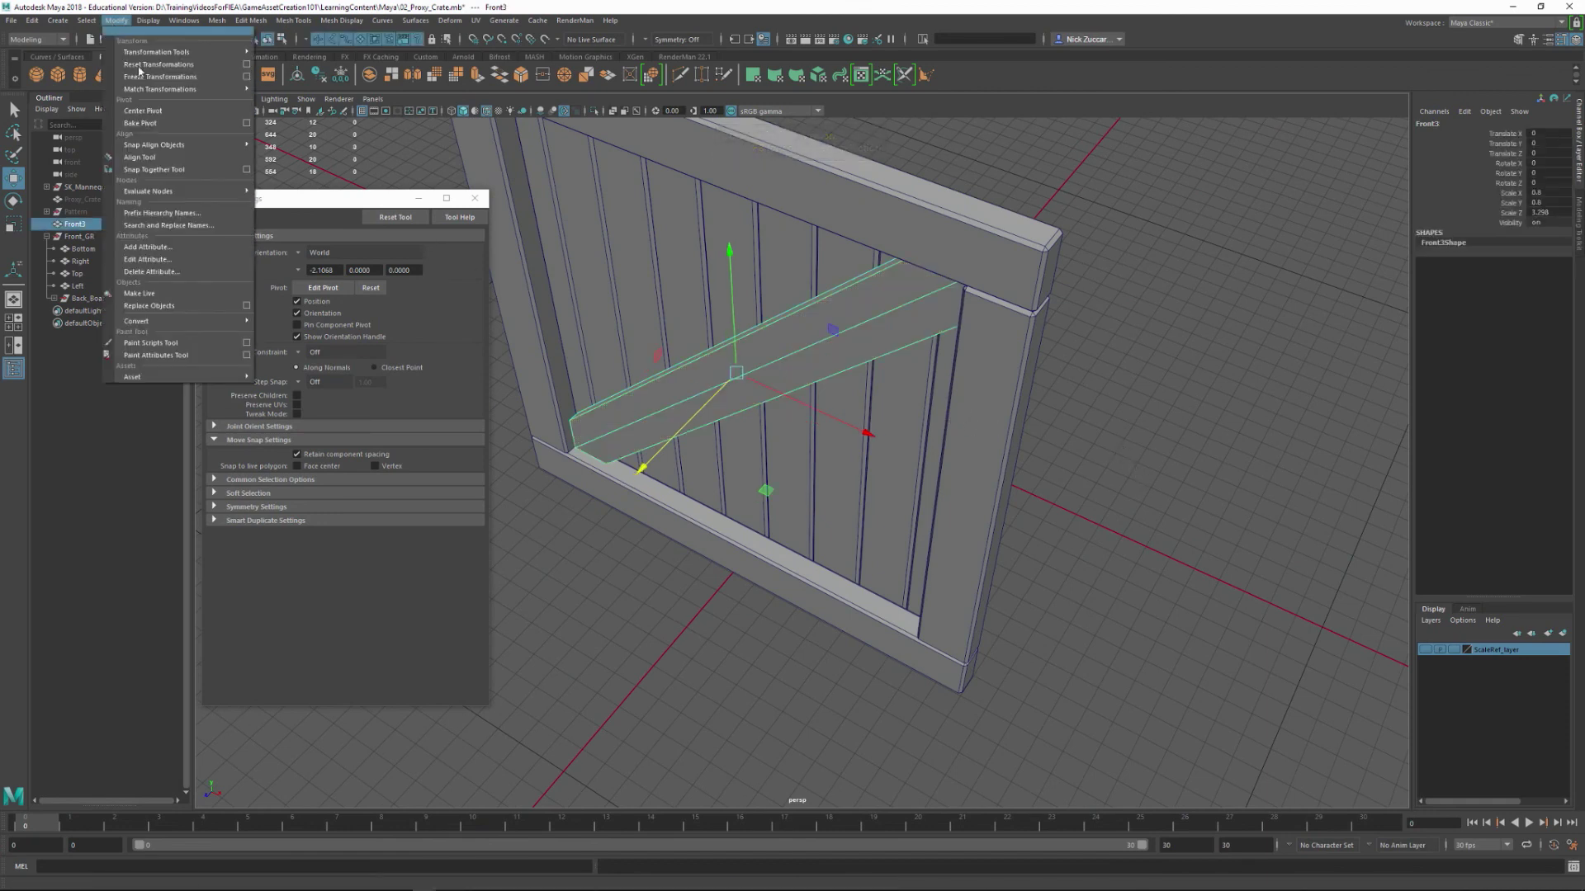
{"action": "left_click", "coordinate": [145, 77]}
{"action": "left_click", "coordinate": [1106, 470]}
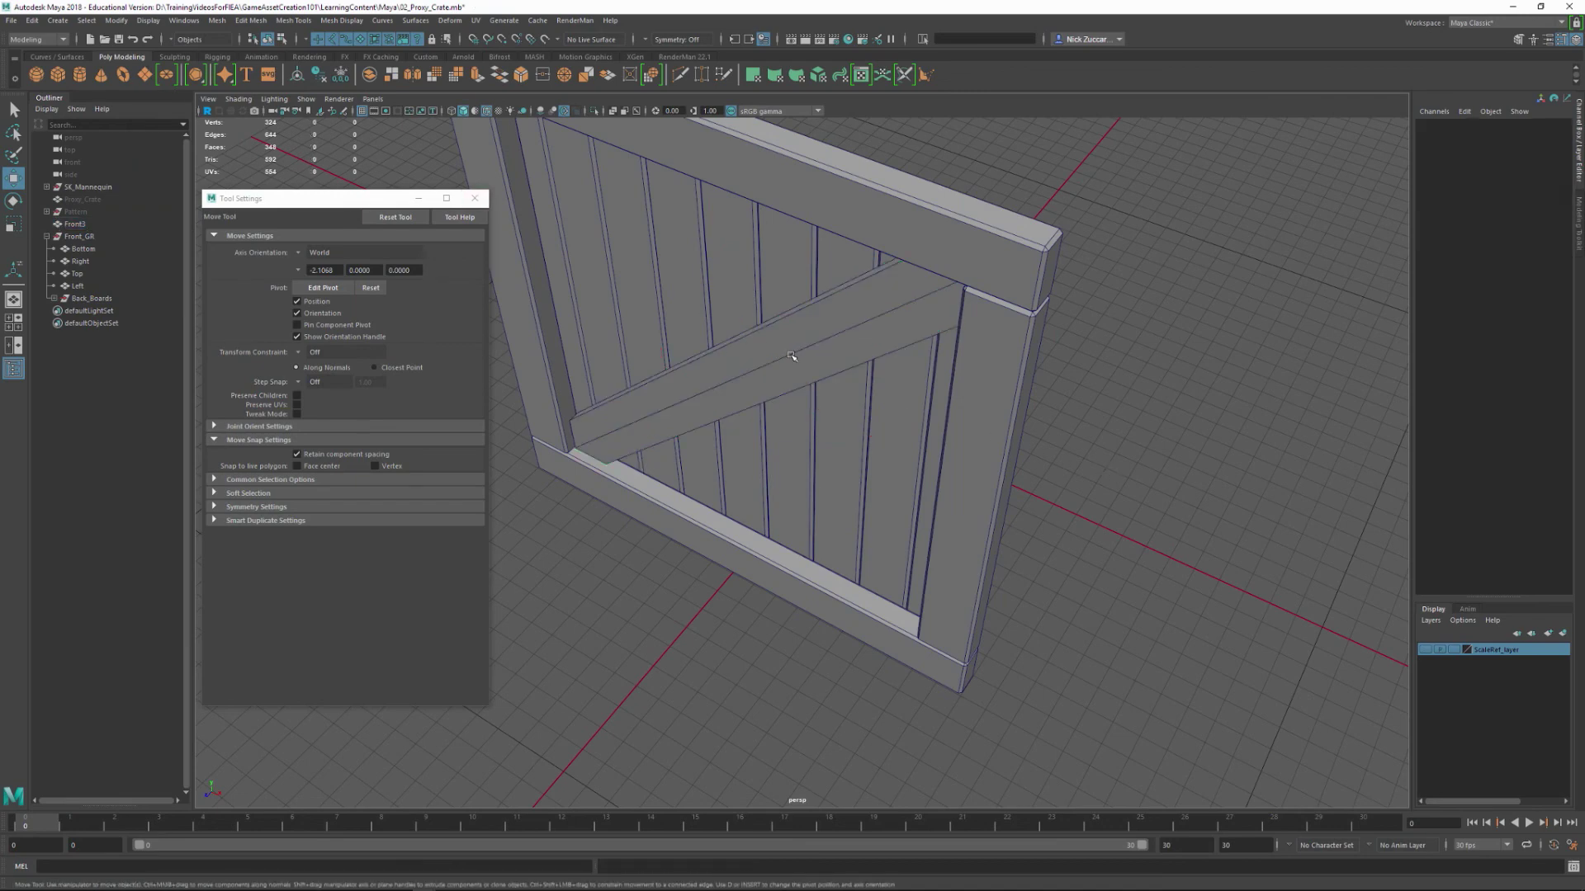
- Isolate the diagonal brace in the perspective view and select all of its edges
{"action": "left_click", "coordinate": [792, 357]}
{"action": "left_click_drag", "start_coordinate": [1001, 365], "coordinate": [937, 322], "text": "alt"}
{"action": "key", "text": "ctrl+1"}
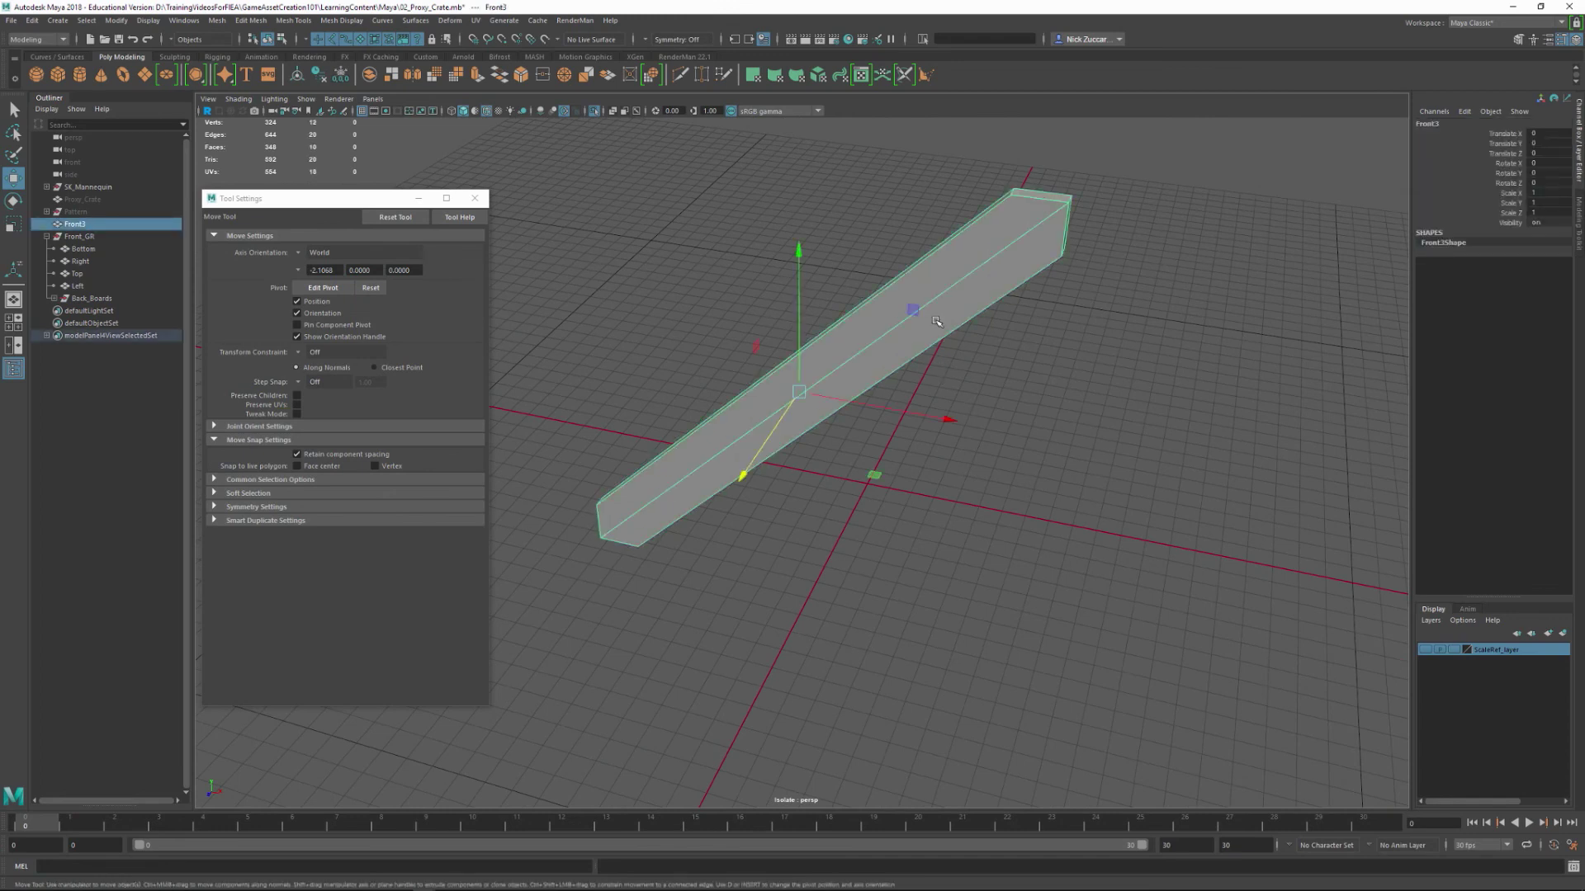
{"action": "key", "text": "F10"}
{"action": "left_click_drag", "start_coordinate": [546, 164], "coordinate": [1145, 618]}
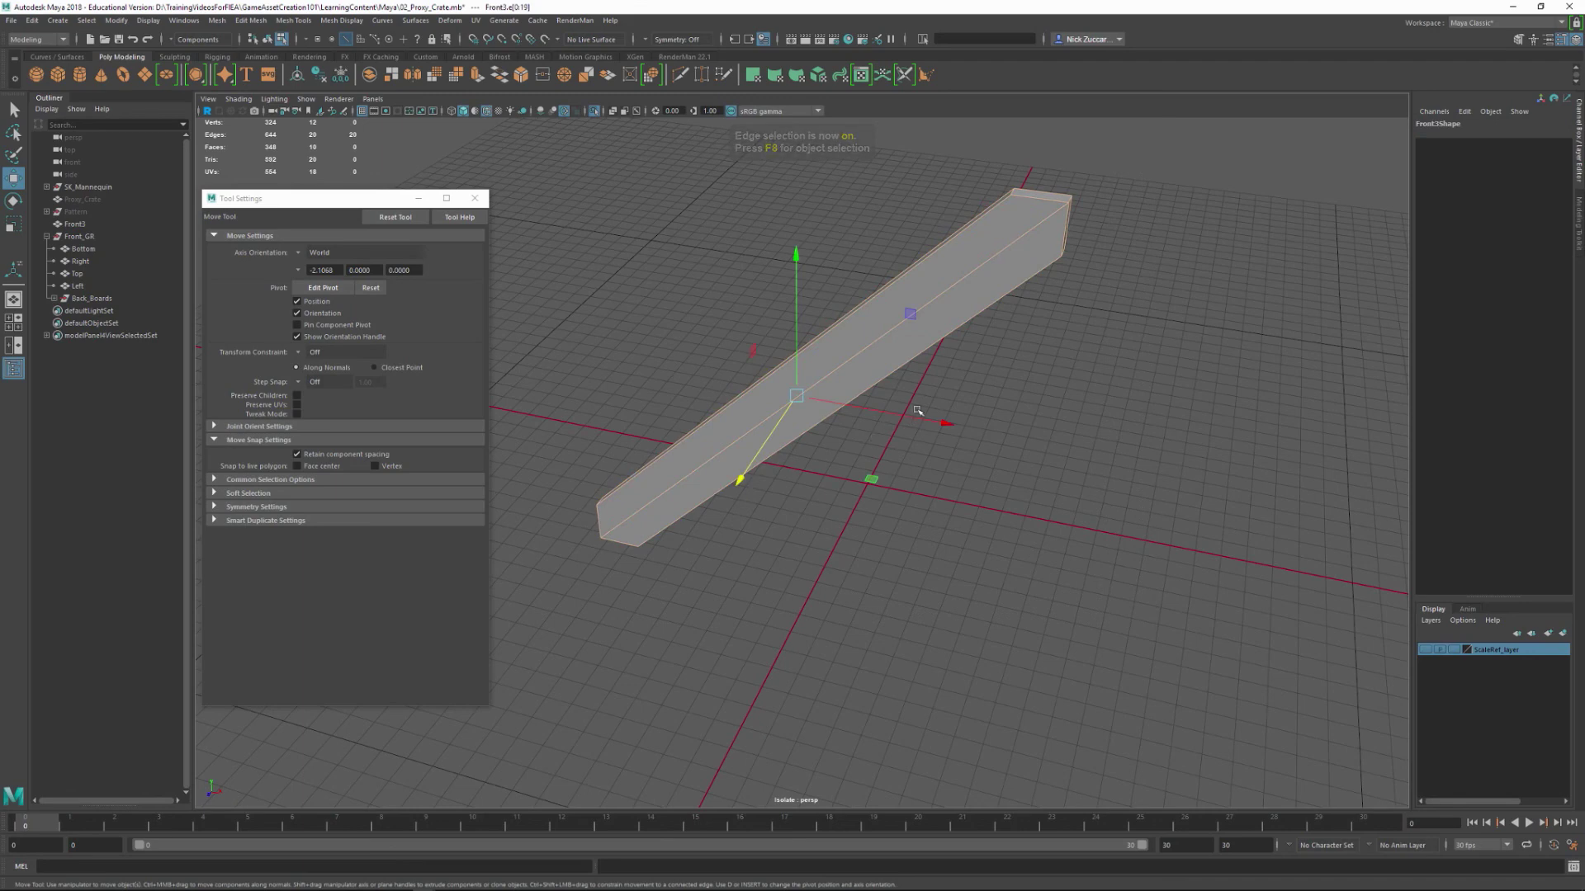
{"action": "left_click_drag", "start_coordinate": [875, 441], "coordinate": [1024, 327], "text": "alt"}
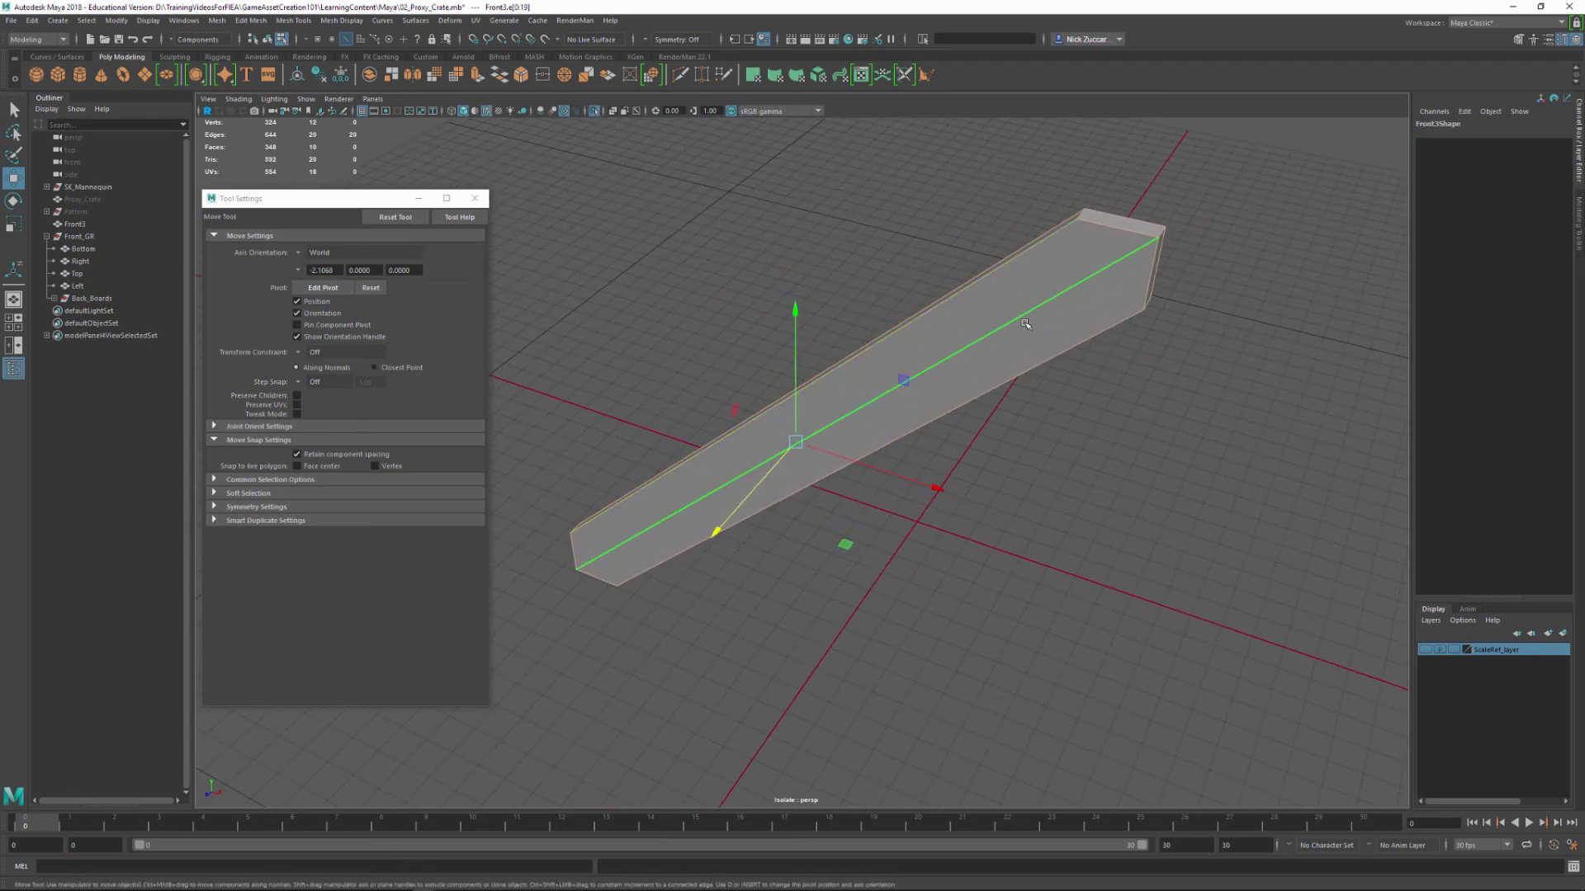
- Try to bevel every edge of the brace, including the lengthwise edges across its front and back, and undo the bevel
{"action": "right_click_drag", "start_coordinate": [1025, 324], "coordinate": [1078, 325], "text": "shift"}
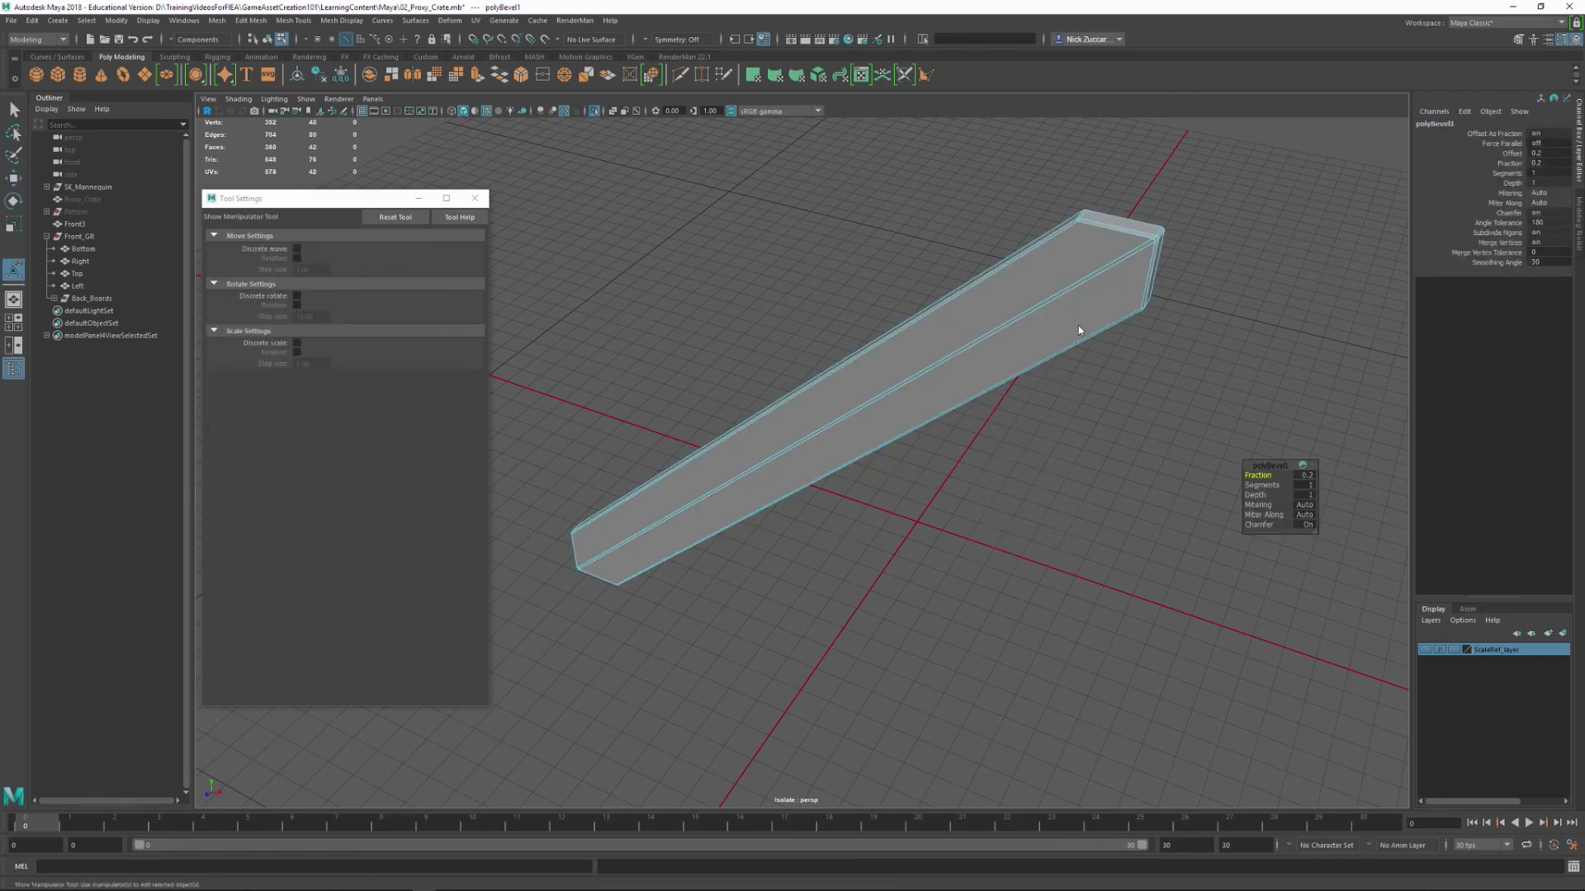
{"action": "left_click_drag", "start_coordinate": [979, 425], "coordinate": [849, 457], "text": "alt"}
{"action": "left_click_drag", "start_coordinate": [944, 371], "coordinate": [1093, 400], "text": "alt"}
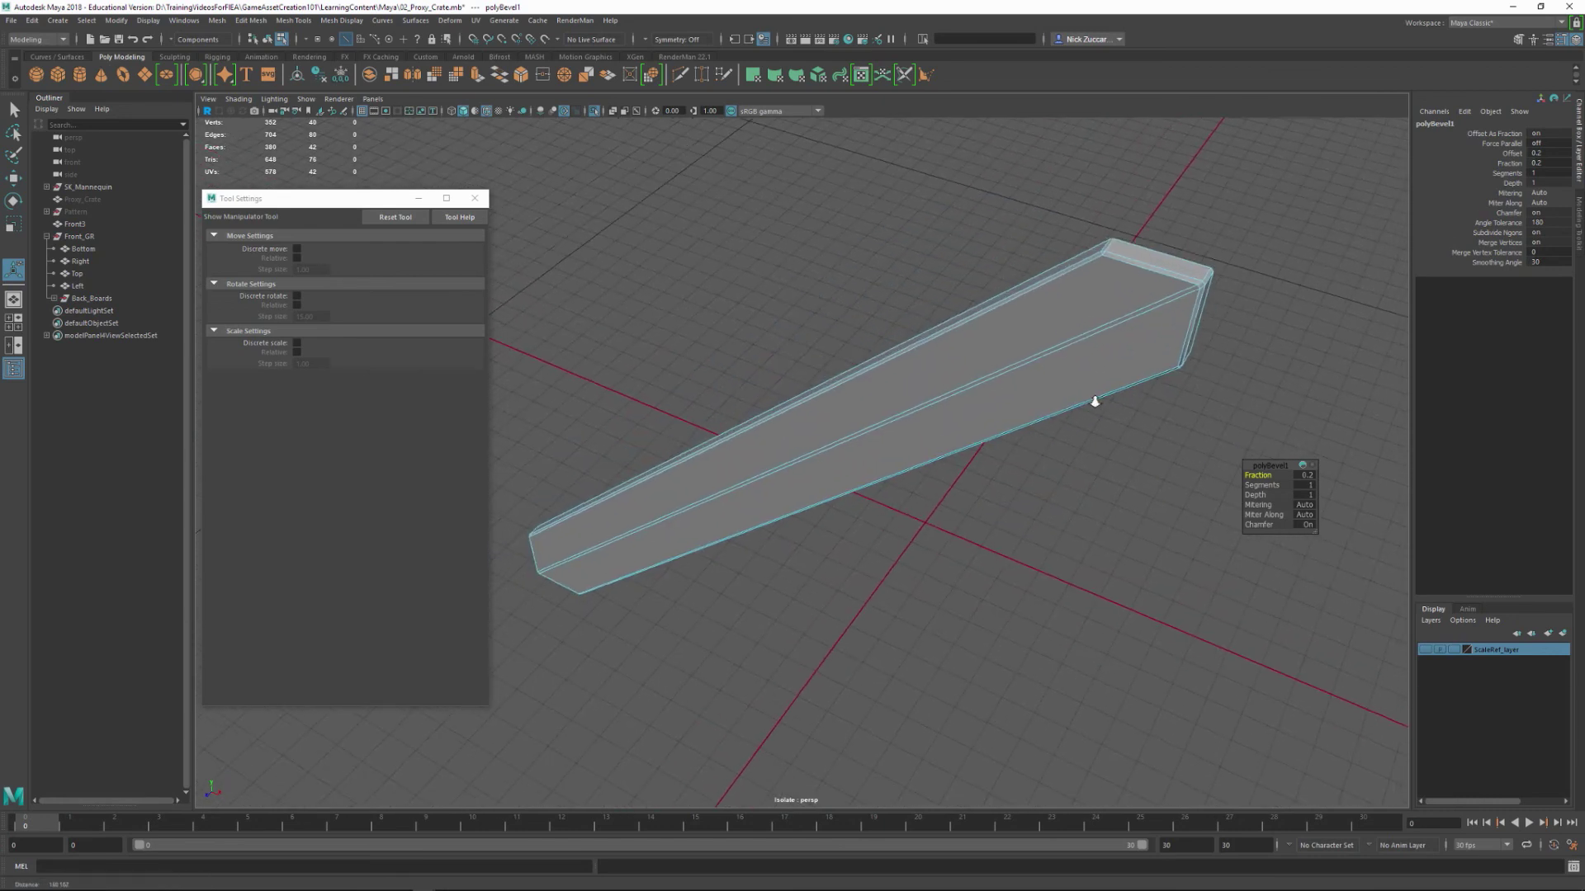
{"action": "key", "text": "ctrl+z"}
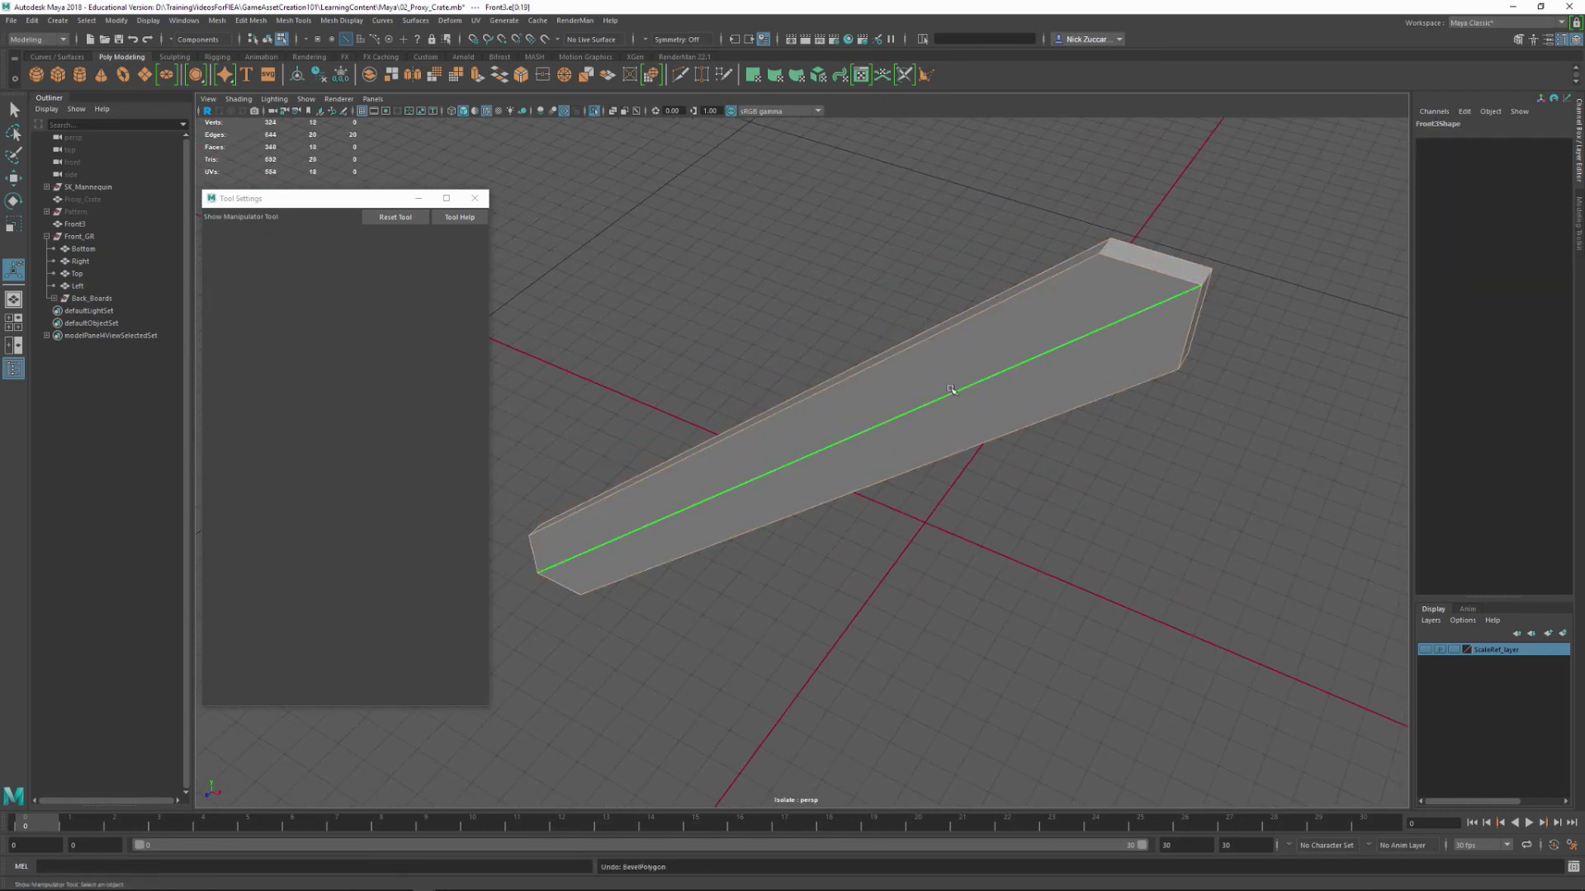
- Remove the two lengthwise edges running across the brace's front and back from the edge selection and bevel the remaining edges
{"action": "left_click", "coordinate": [954, 399], "text": "ctrl"}
{"action": "left_click_drag", "start_coordinate": [742, 513], "coordinate": [807, 502], "text": "alt"}
{"action": "scroll", "coordinate": [805, 477], "scroll_direction": "down", "scroll_amount": 5}
{"action": "left_click", "coordinate": [983, 460], "text": "ctrl"}
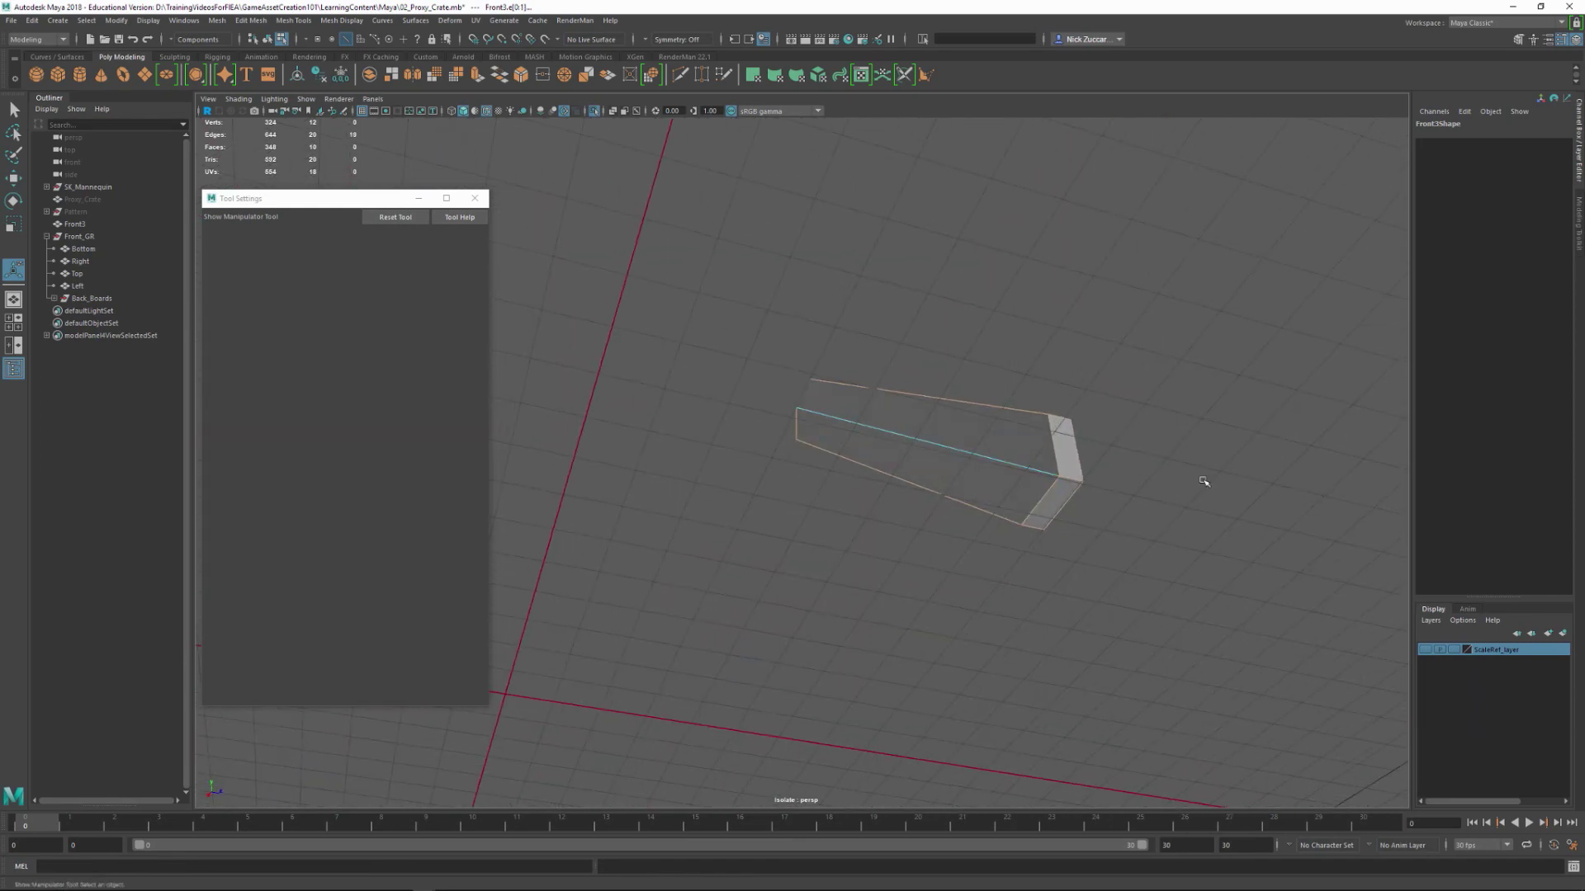
{"action": "left_click_drag", "start_coordinate": [1199, 478], "coordinate": [903, 528], "text": "alt"}
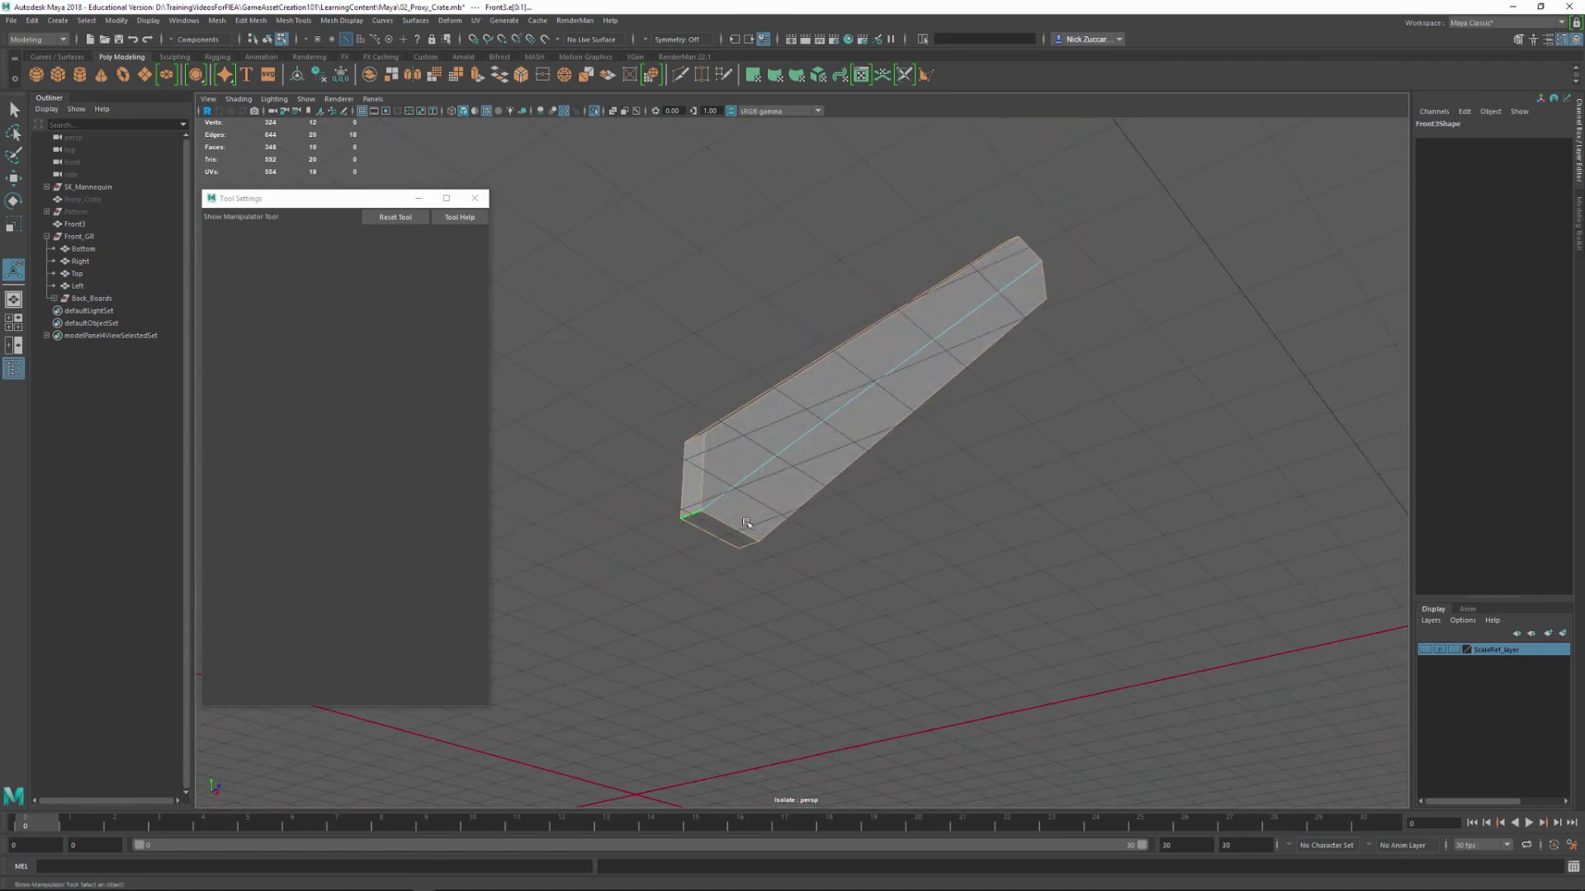
{"action": "left_click_drag", "start_coordinate": [987, 485], "coordinate": [916, 548], "text": "alt"}
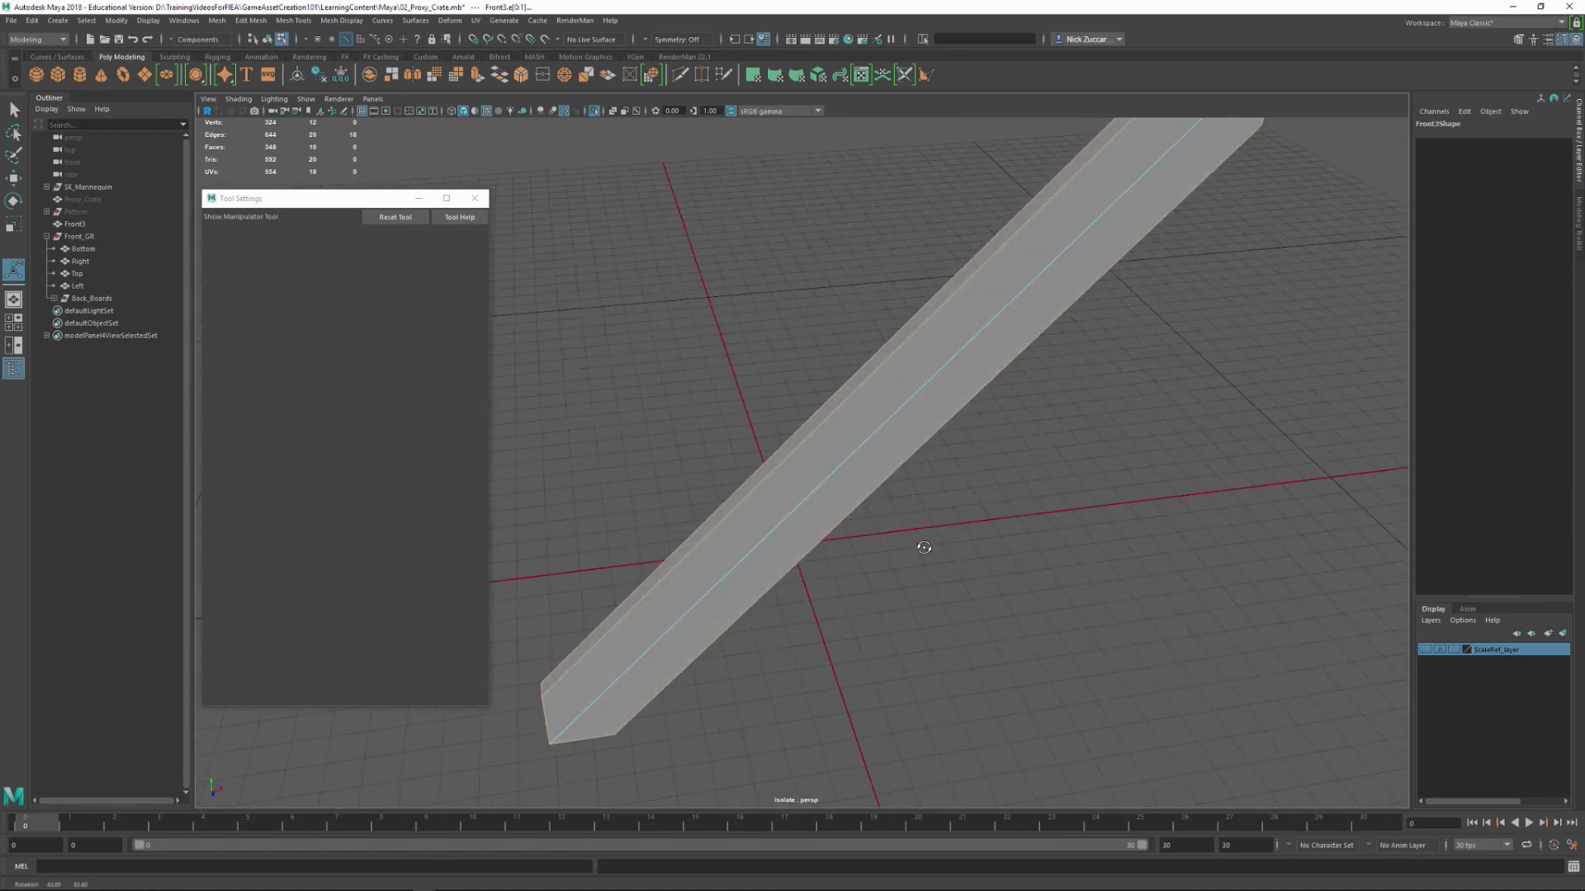
{"action": "left_click_drag", "start_coordinate": [1076, 442], "coordinate": [983, 442], "text": "alt"}
{"action": "right_click_drag", "start_coordinate": [1008, 353], "coordinate": [1058, 360], "text": "shift"}
{"action": "left_click_drag", "start_coordinate": [1138, 416], "coordinate": [1092, 437], "text": "alt"}
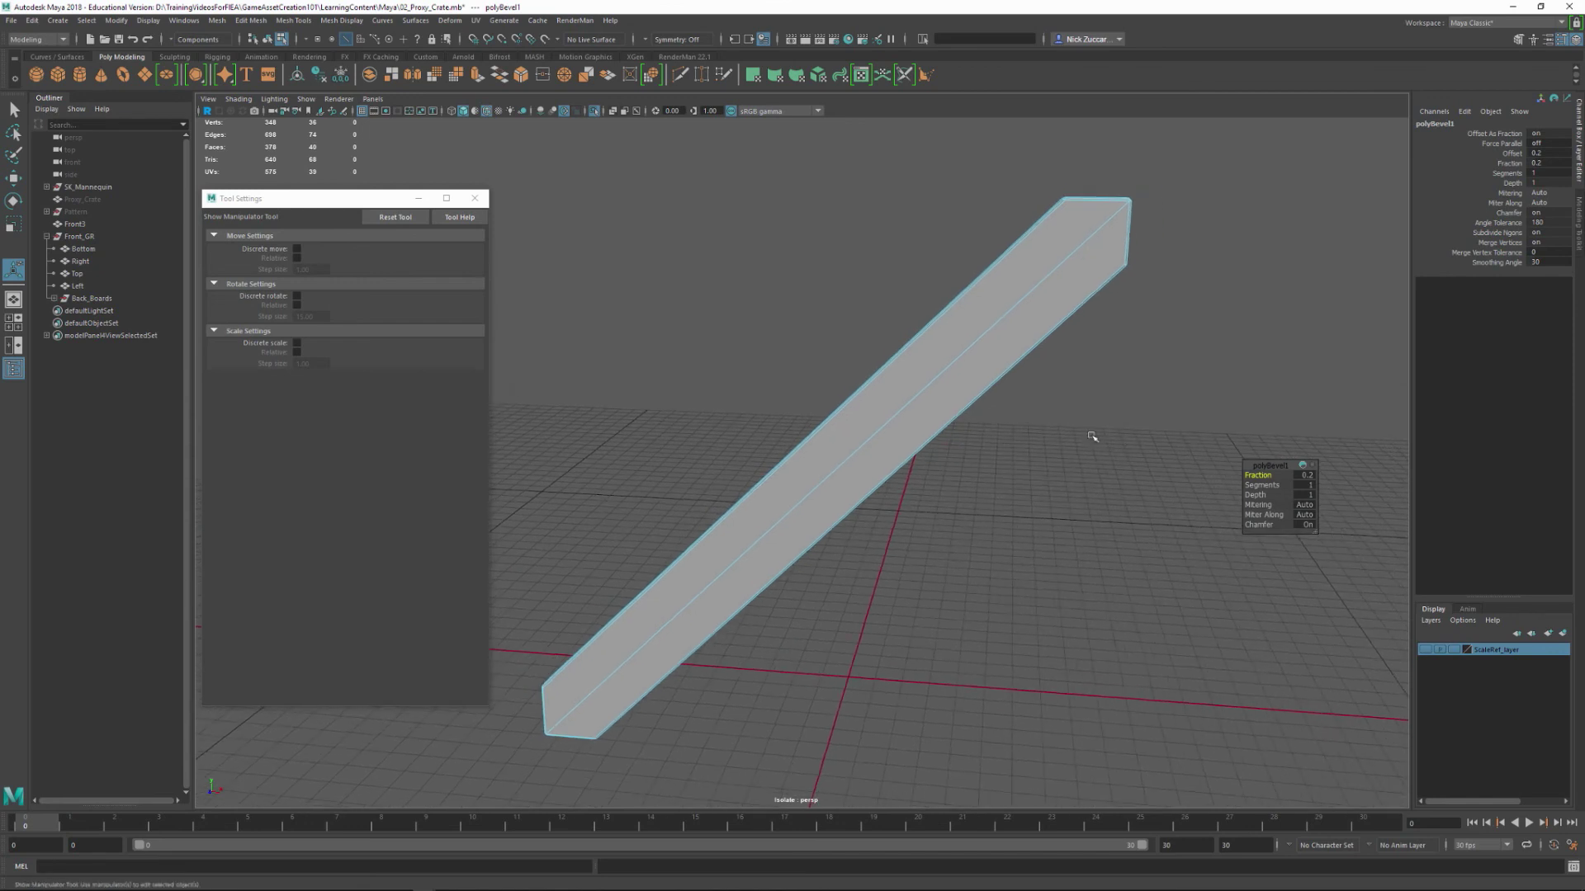
- Return the brace to object selection and delete its construction history
{"action": "key", "text": "q"}
{"action": "key", "text": "F8"}
{"action": "key", "text": "alt+shift+d"}
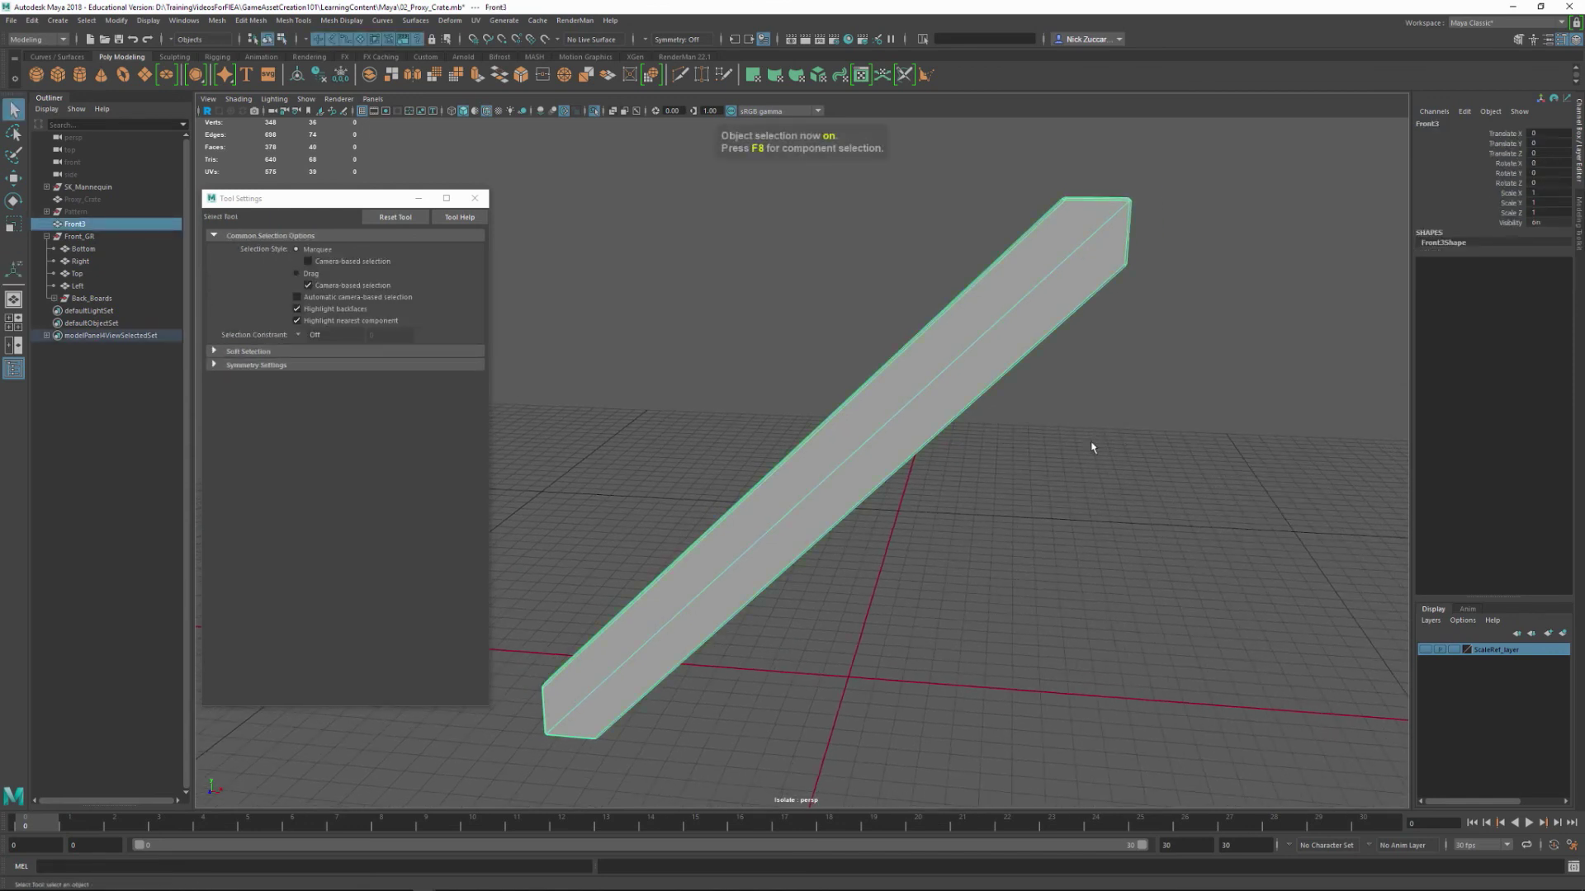
{"action": "left_click_drag", "start_coordinate": [1064, 452], "coordinate": [1032, 450], "text": "alt"}
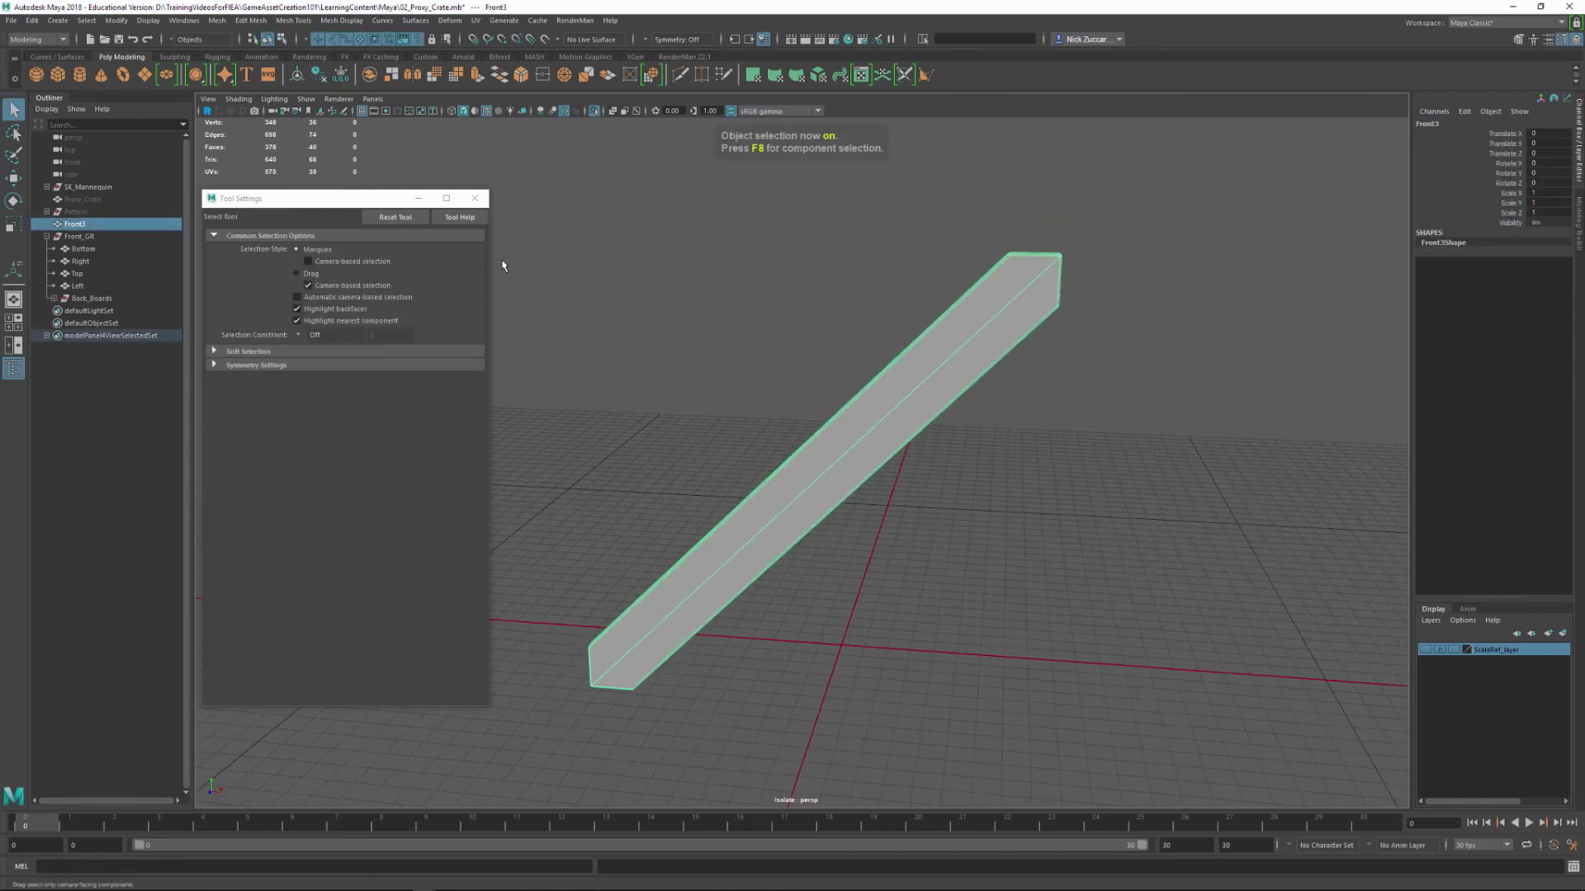
- Close the tool settings, turn off isolation to show the whole front side again, and deselect the brace
{"action": "left_click", "coordinate": [474, 198]}
{"action": "left_click", "coordinate": [305, 99]}
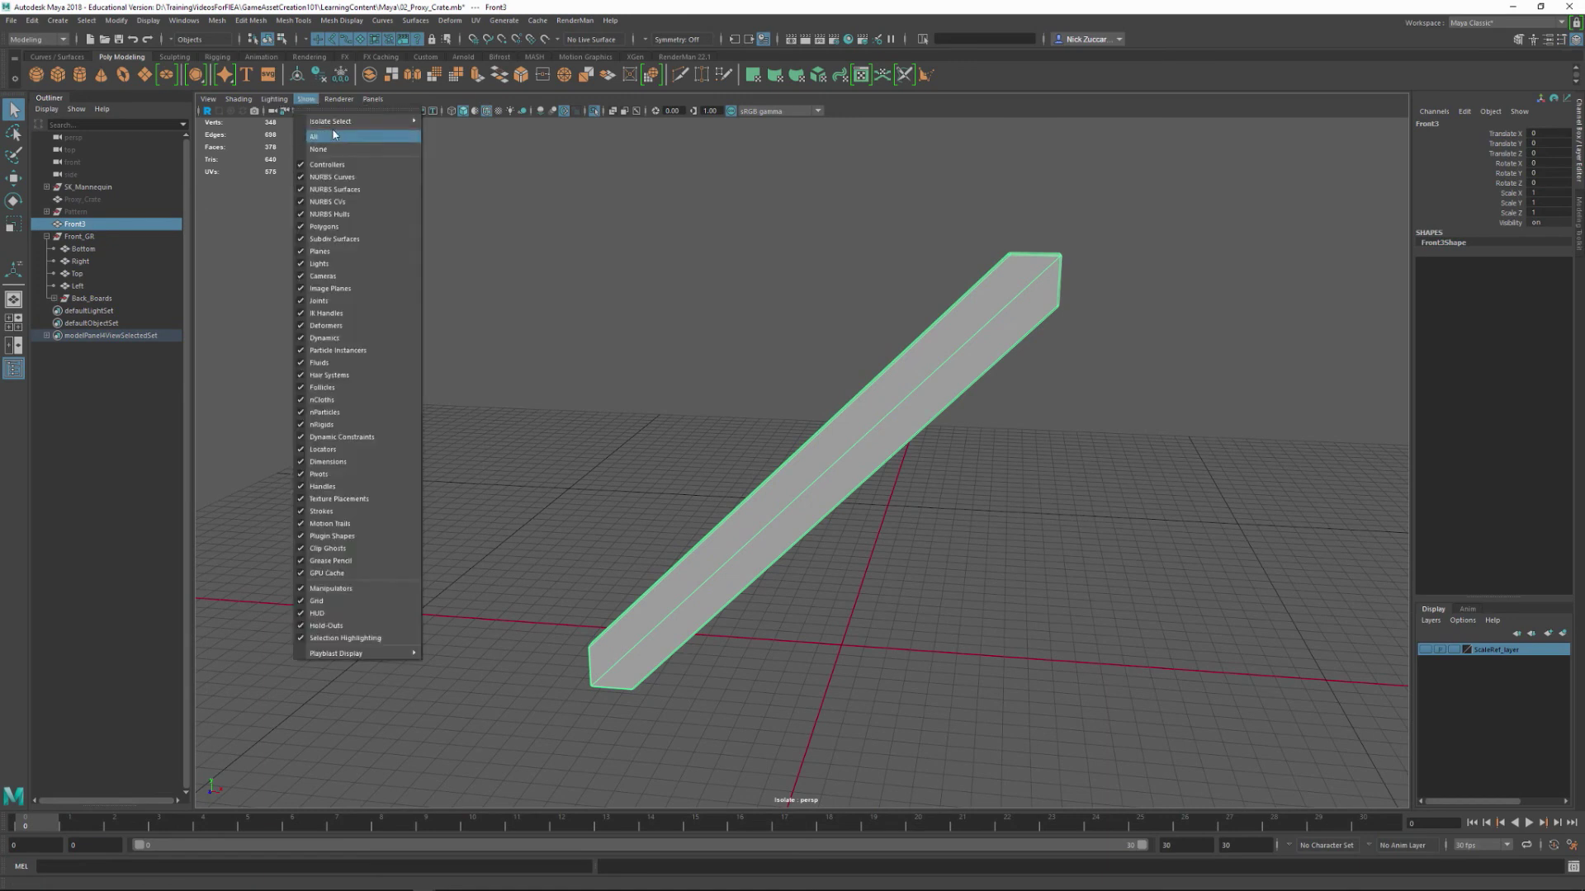
{"action": "mouse_move", "coordinate": [388, 126]}
{"action": "left_click", "coordinate": [441, 132]}
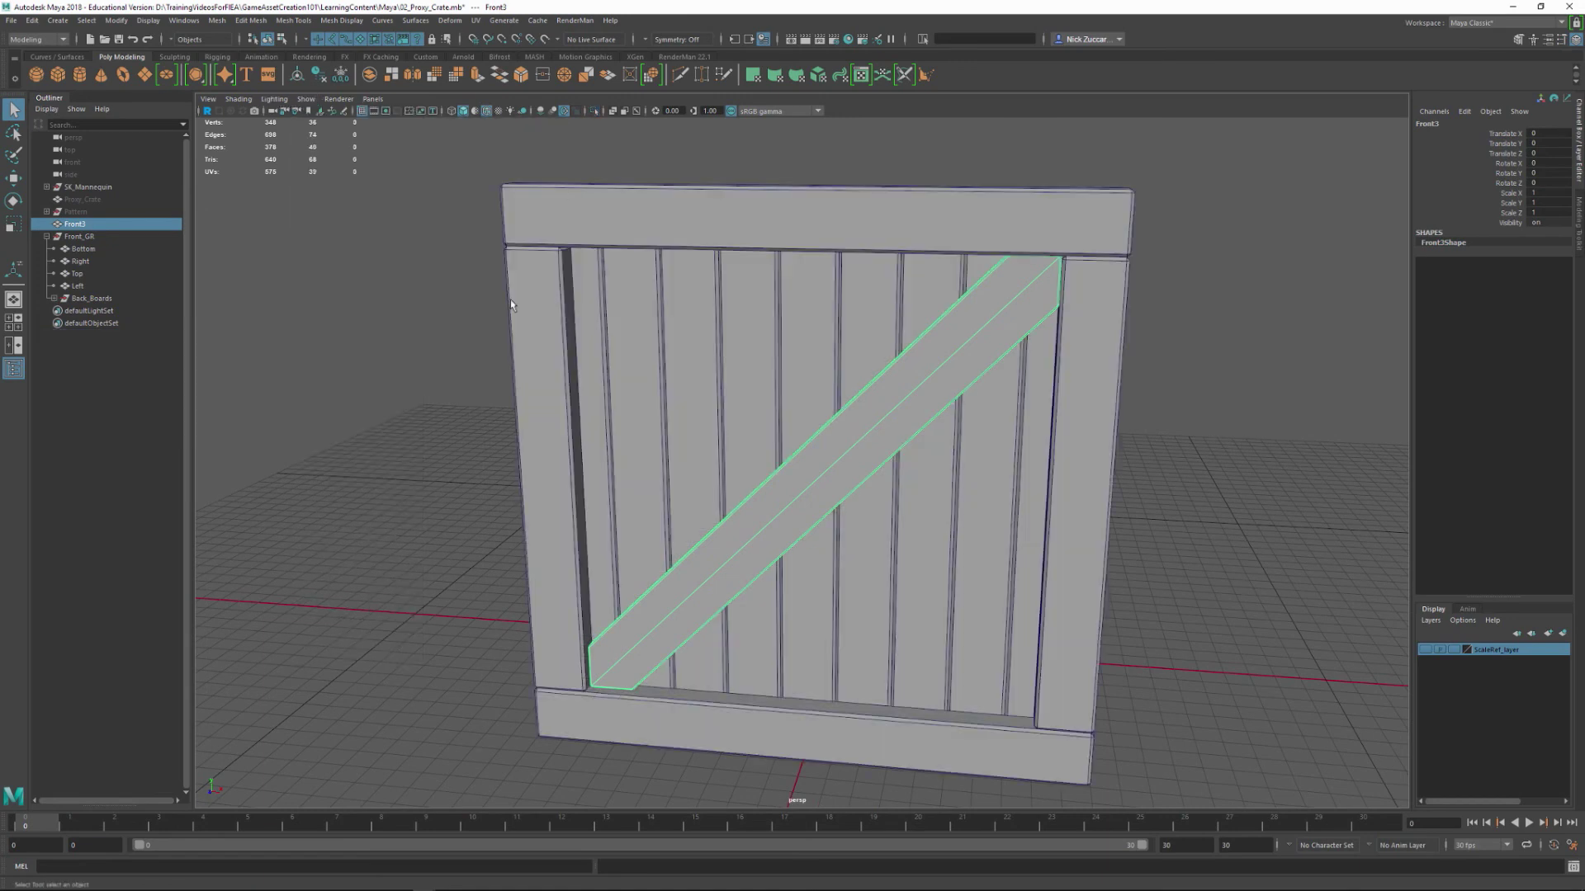
{"action": "left_click", "coordinate": [679, 350]}
{"action": "scroll", "coordinate": [678, 350], "scroll_direction": "down", "scroll_amount": 4}
{"action": "left_click_drag", "start_coordinate": [949, 380], "coordinate": [1040, 431], "text": "alt"}
- Collapse the Front_GR group in the Outliner and rename Front3 to Center
{"action": "left_click", "coordinate": [46, 236]}
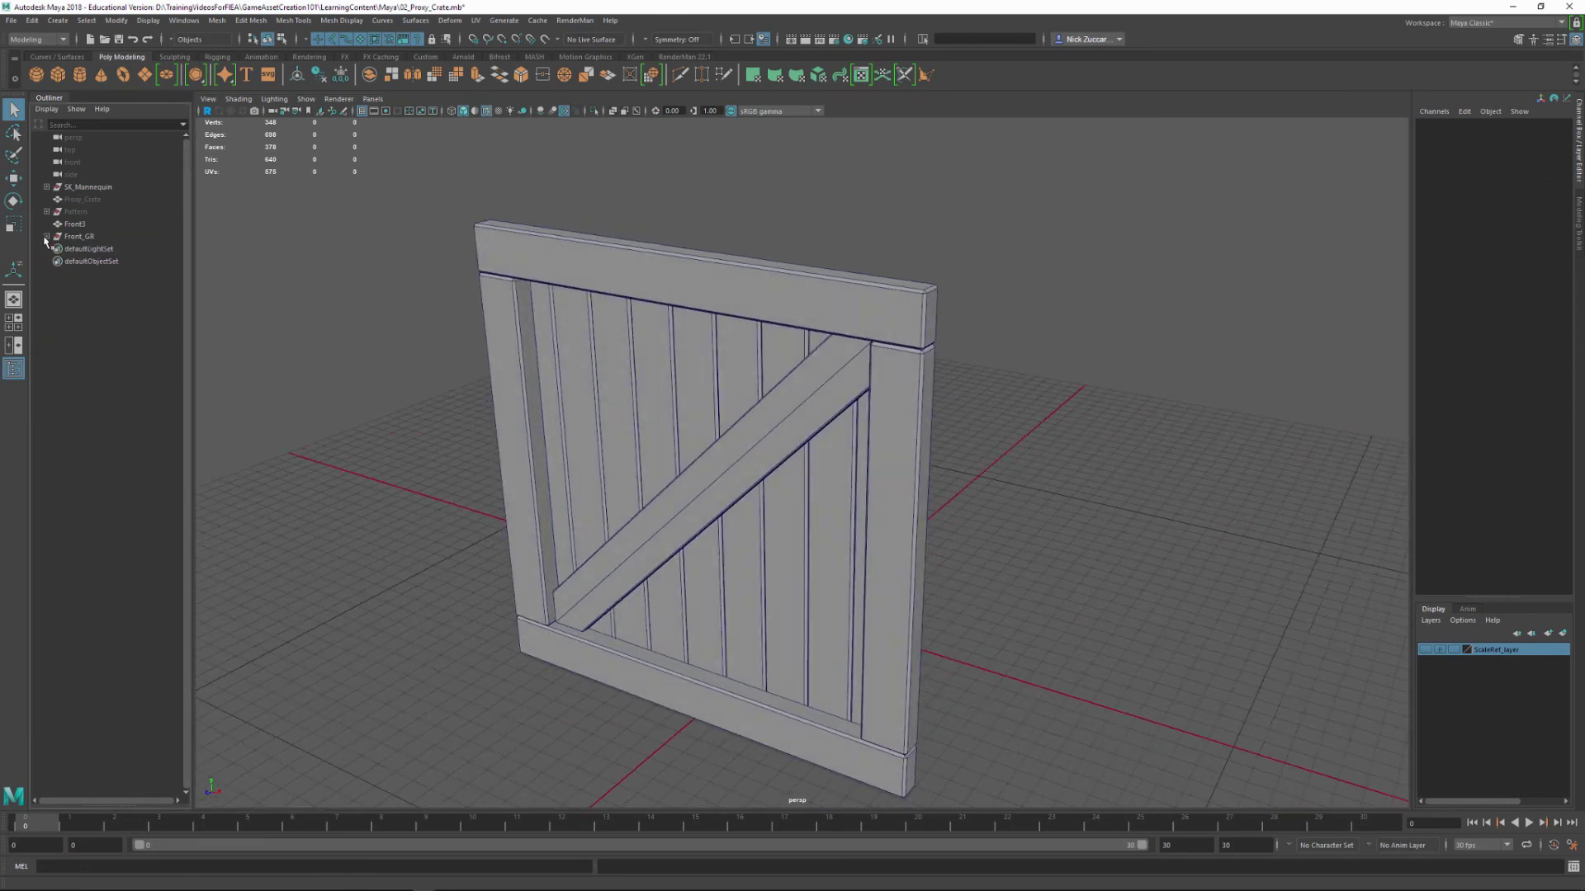
{"action": "left_click", "coordinate": [70, 237]}
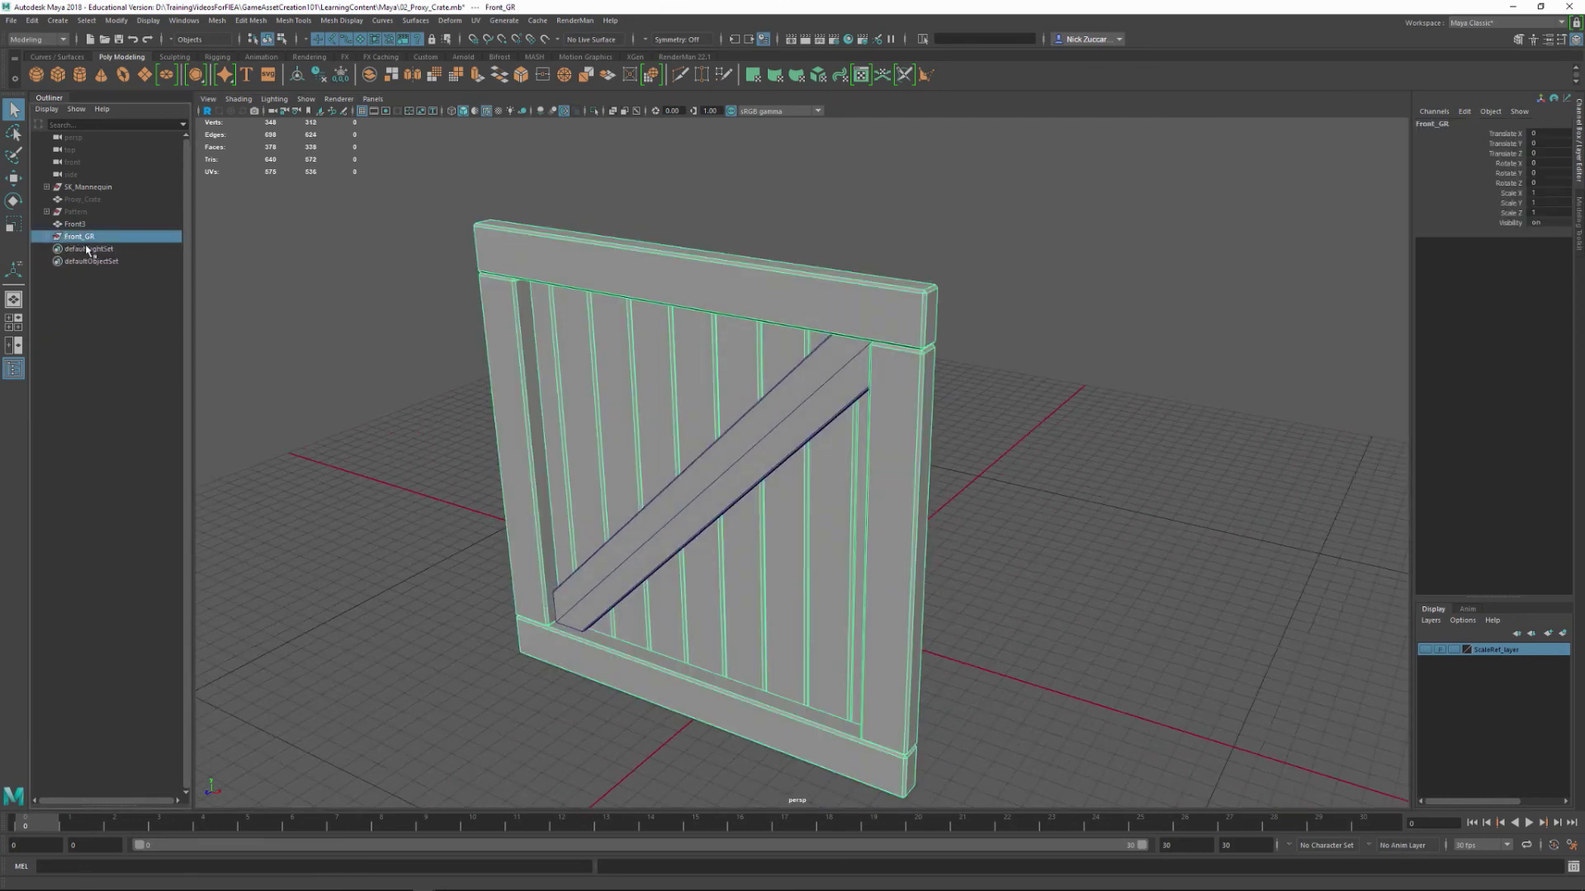
{"action": "left_click", "coordinate": [74, 225]}
{"action": "double_click", "coordinate": [77, 225]}
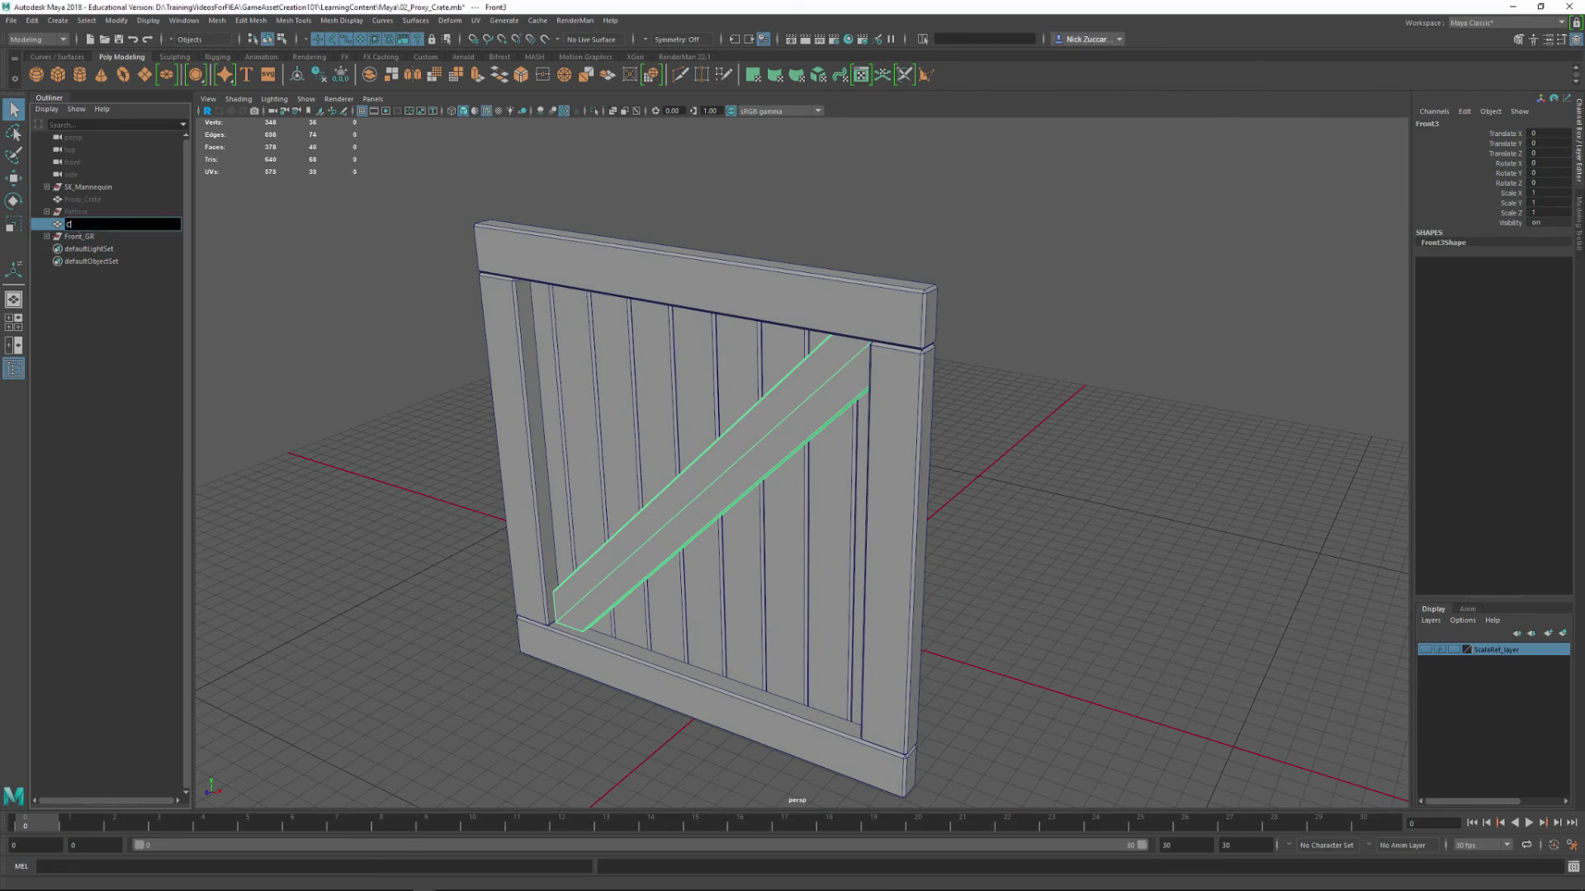
{"action": "type", "text": "Center"}
{"action": "key", "text": "Return"}
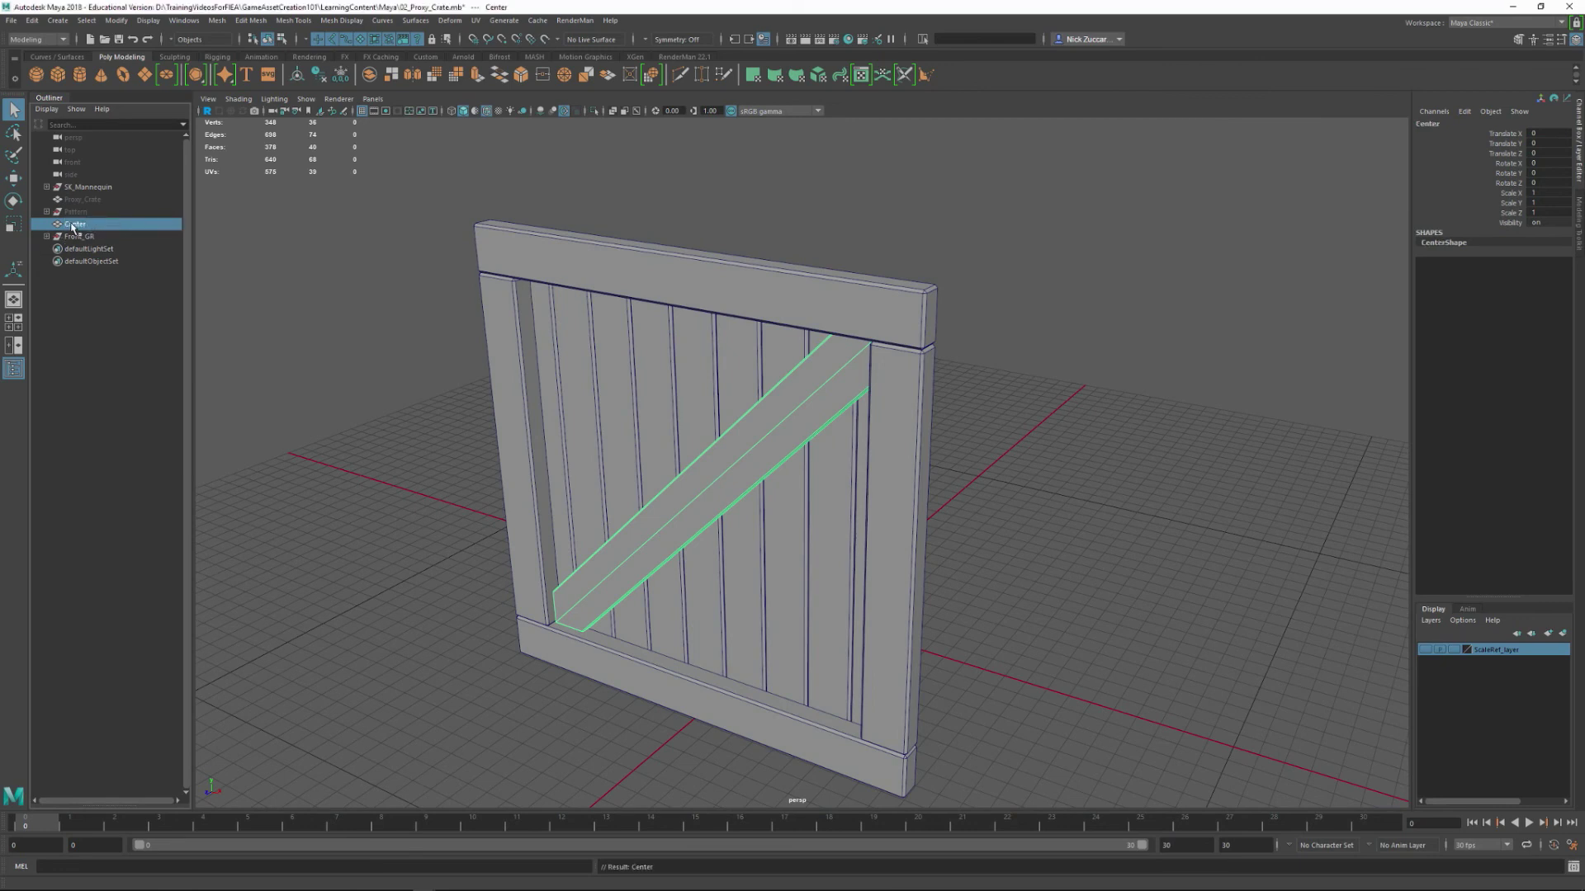
- Parent Center under the Front_GR group and select the group with the Move tool active
{"action": "middle_click_drag", "start_coordinate": [82, 241], "coordinate": [80, 239]}
{"action": "left_click", "coordinate": [79, 228]}
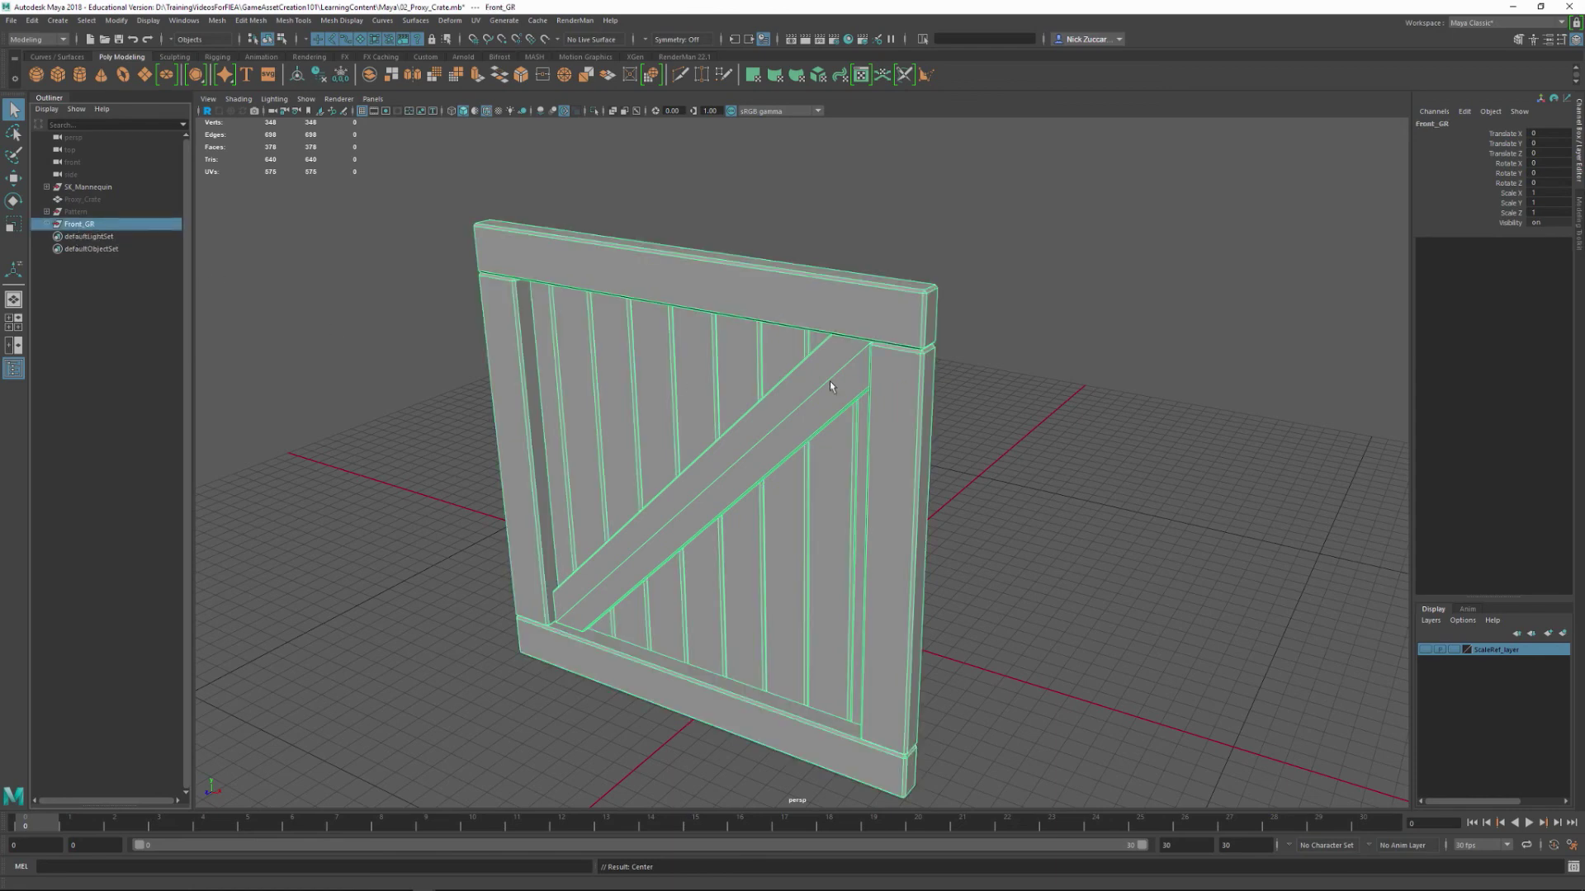
{"action": "key", "text": "w"}
{"action": "left_click_drag", "start_coordinate": [1196, 497], "coordinate": [1071, 554], "text": "alt"}
{"action": "left_click_drag", "start_coordinate": [933, 503], "coordinate": [899, 453], "text": "alt"}
{"action": "left_click", "coordinate": [934, 530]}
{"action": "left_click", "coordinate": [79, 223]}
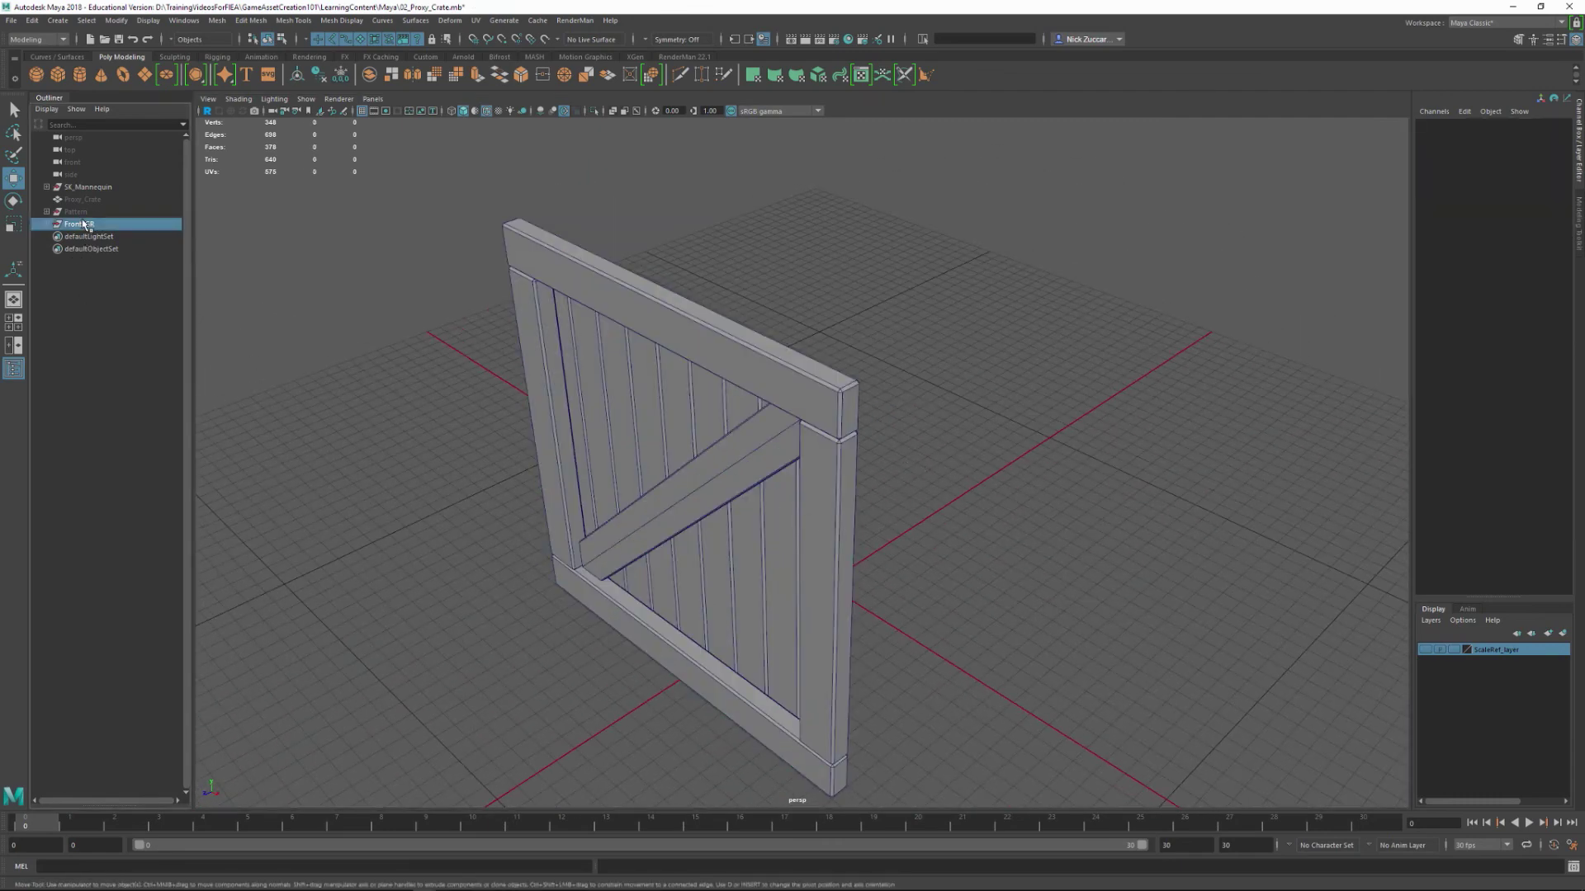
{"action": "left_click_drag", "start_coordinate": [556, 327], "coordinate": [623, 322], "text": "alt"}
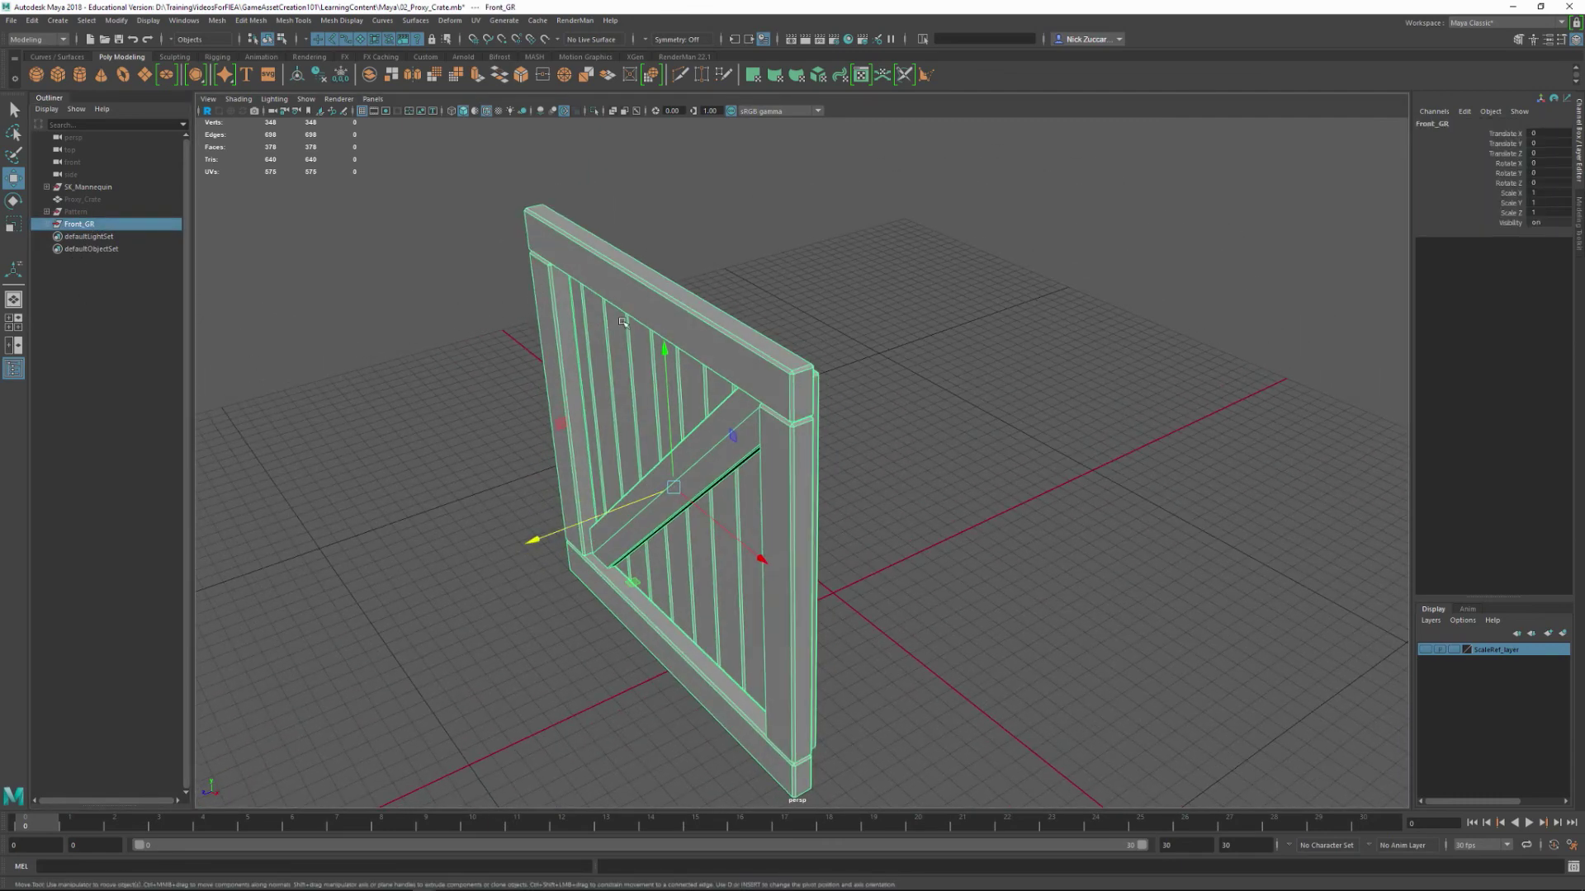
- Try to reset the transformations of the Front_GR group
{"action": "left_click", "coordinate": [118, 22]}
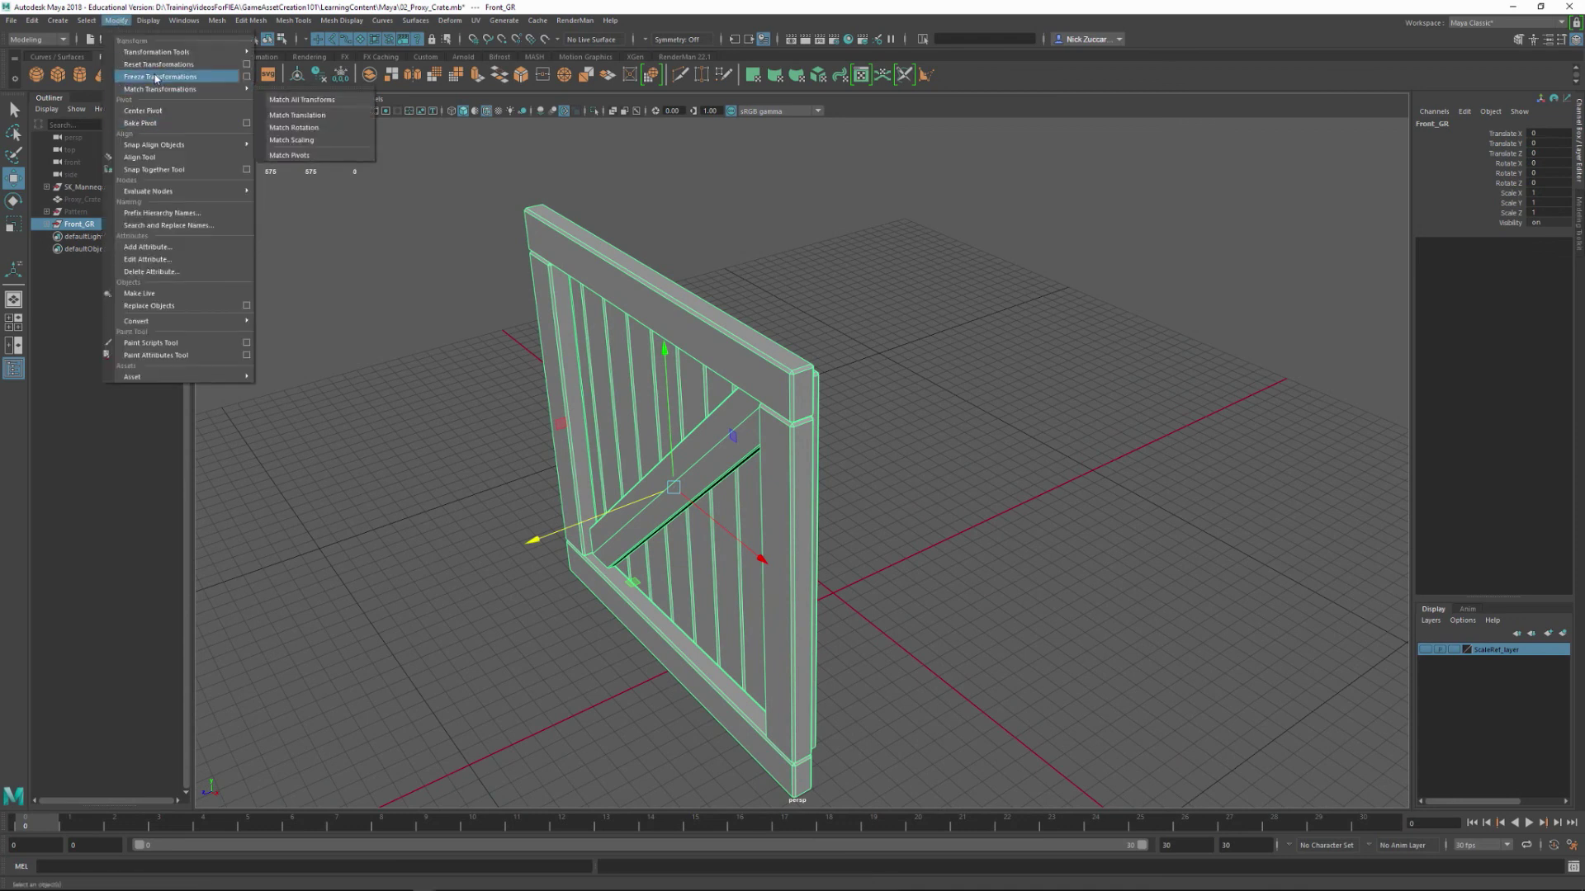
{"action": "left_click", "coordinate": [159, 65]}
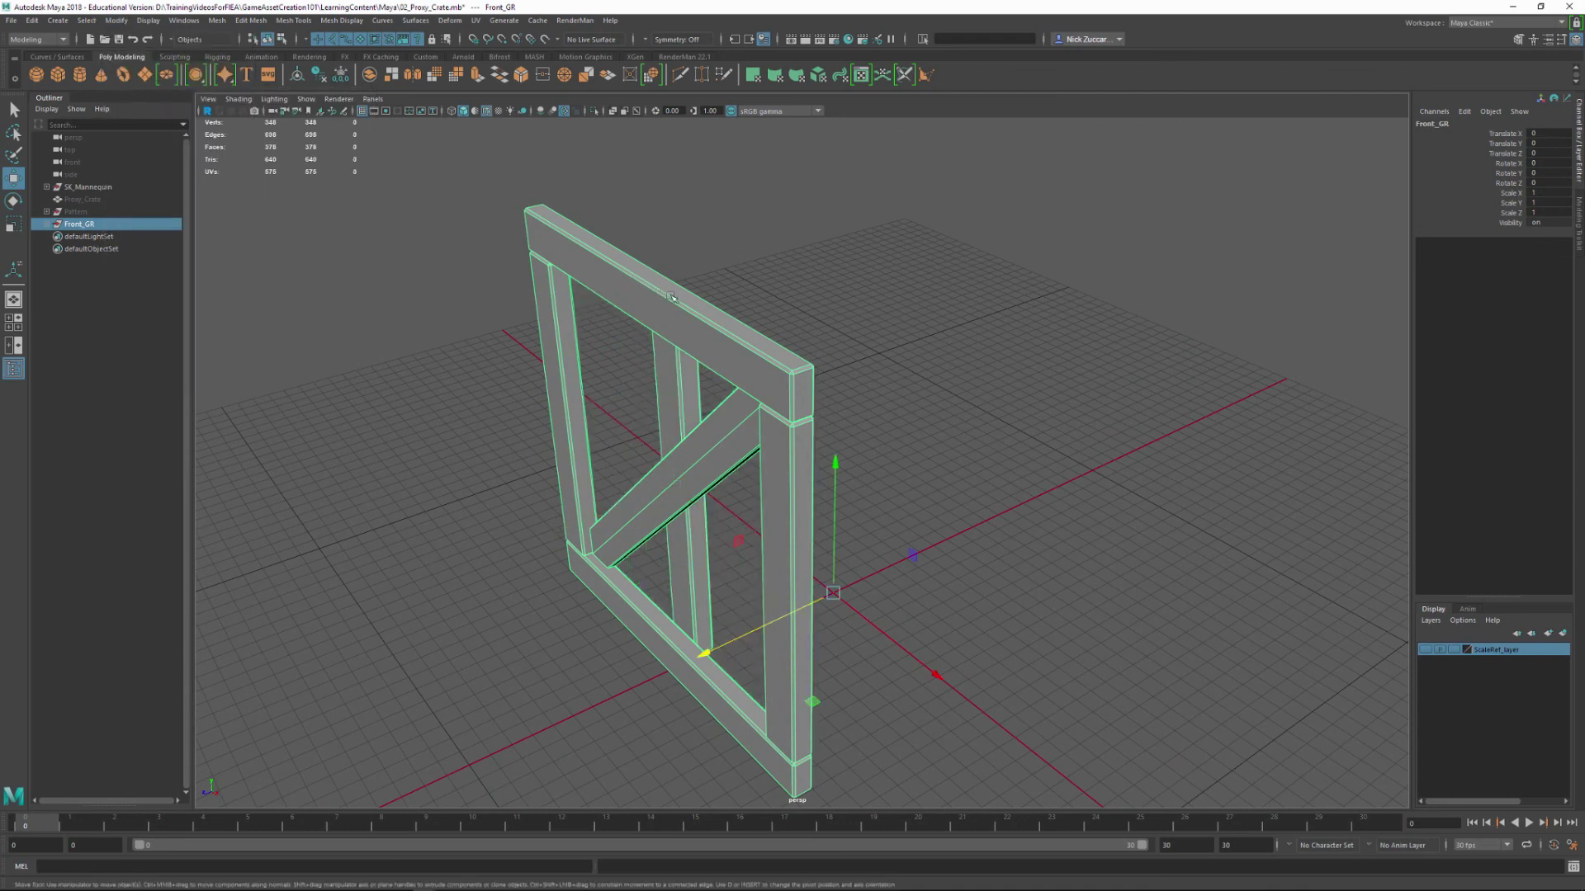
{"action": "left_click_drag", "start_coordinate": [672, 299], "coordinate": [514, 311], "text": "alt"}
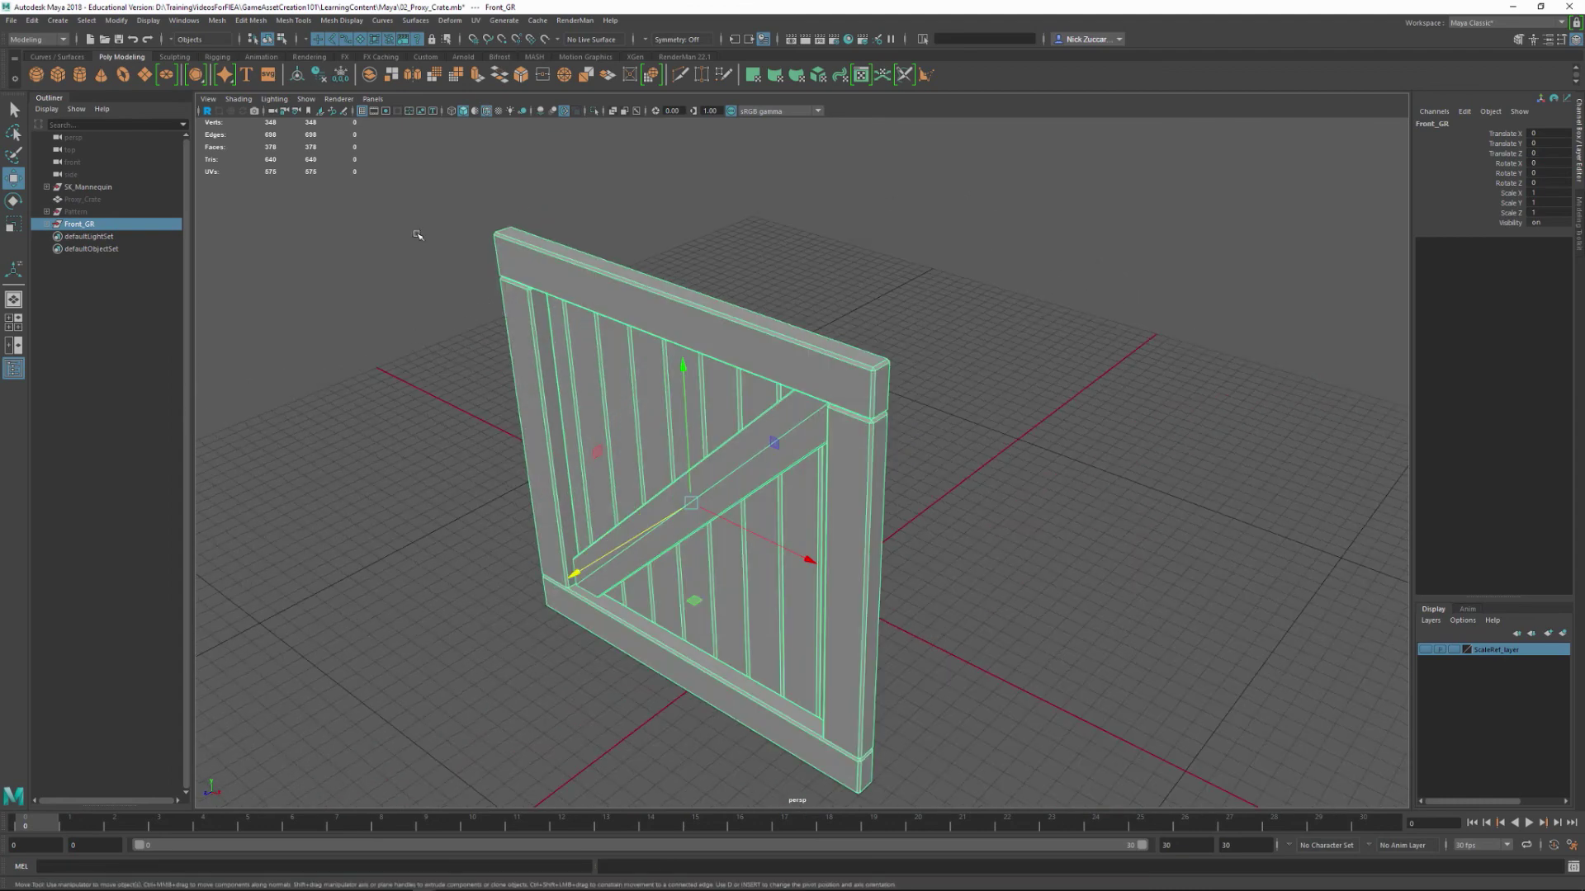
- Reselect Front_GR and move its pivot to the world origin, snapping it to the grid along Z and Y
{"action": "left_click_drag", "start_coordinate": [417, 235], "coordinate": [945, 783]}
{"action": "left_click", "coordinate": [79, 224]}
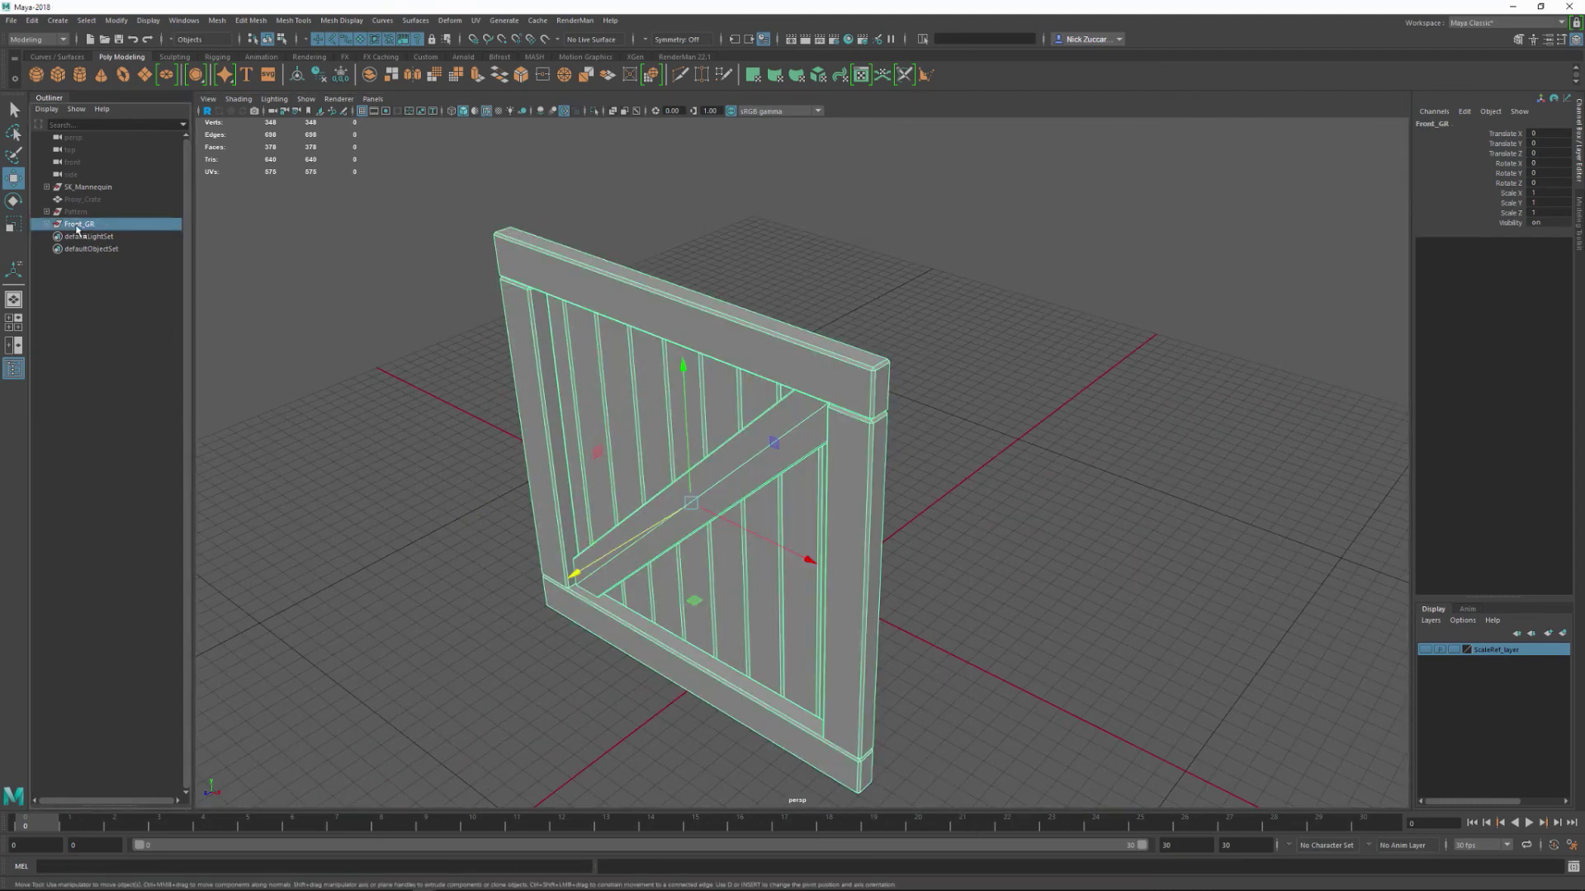
{"action": "left_click_drag", "start_coordinate": [679, 441], "coordinate": [838, 459], "text": "alt"}
{"action": "key", "text": "d"}
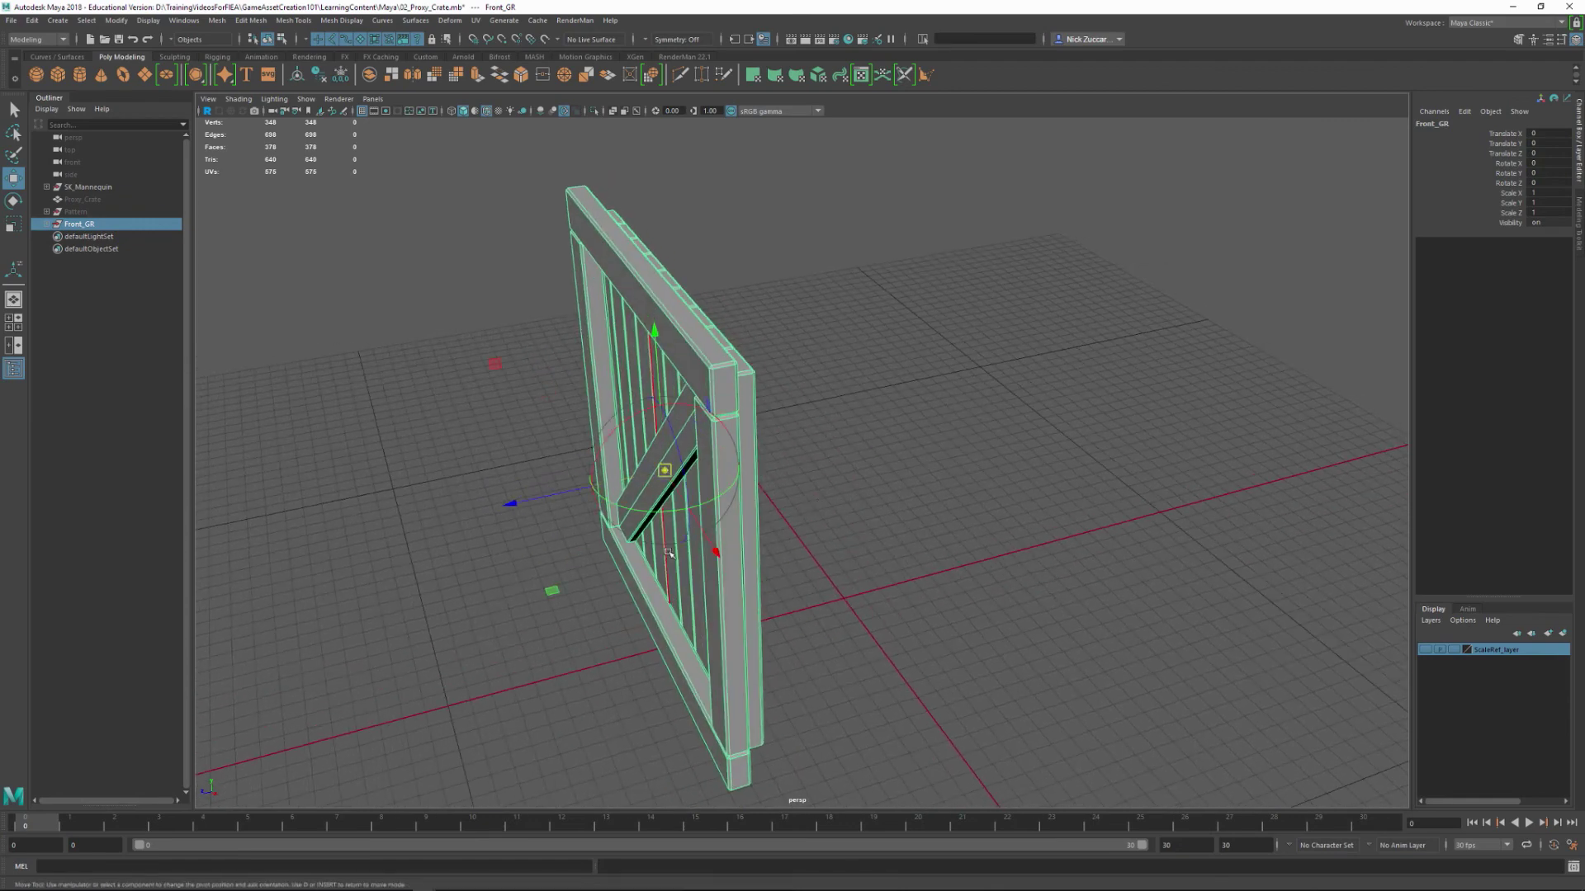
{"action": "key", "text": "x"}
{"action": "left_click_drag", "start_coordinate": [550, 497], "coordinate": [713, 460]}
{"action": "left_click_drag", "start_coordinate": [830, 321], "coordinate": [854, 607]}
{"action": "left_click_drag", "start_coordinate": [925, 671], "coordinate": [965, 632], "text": "alt"}
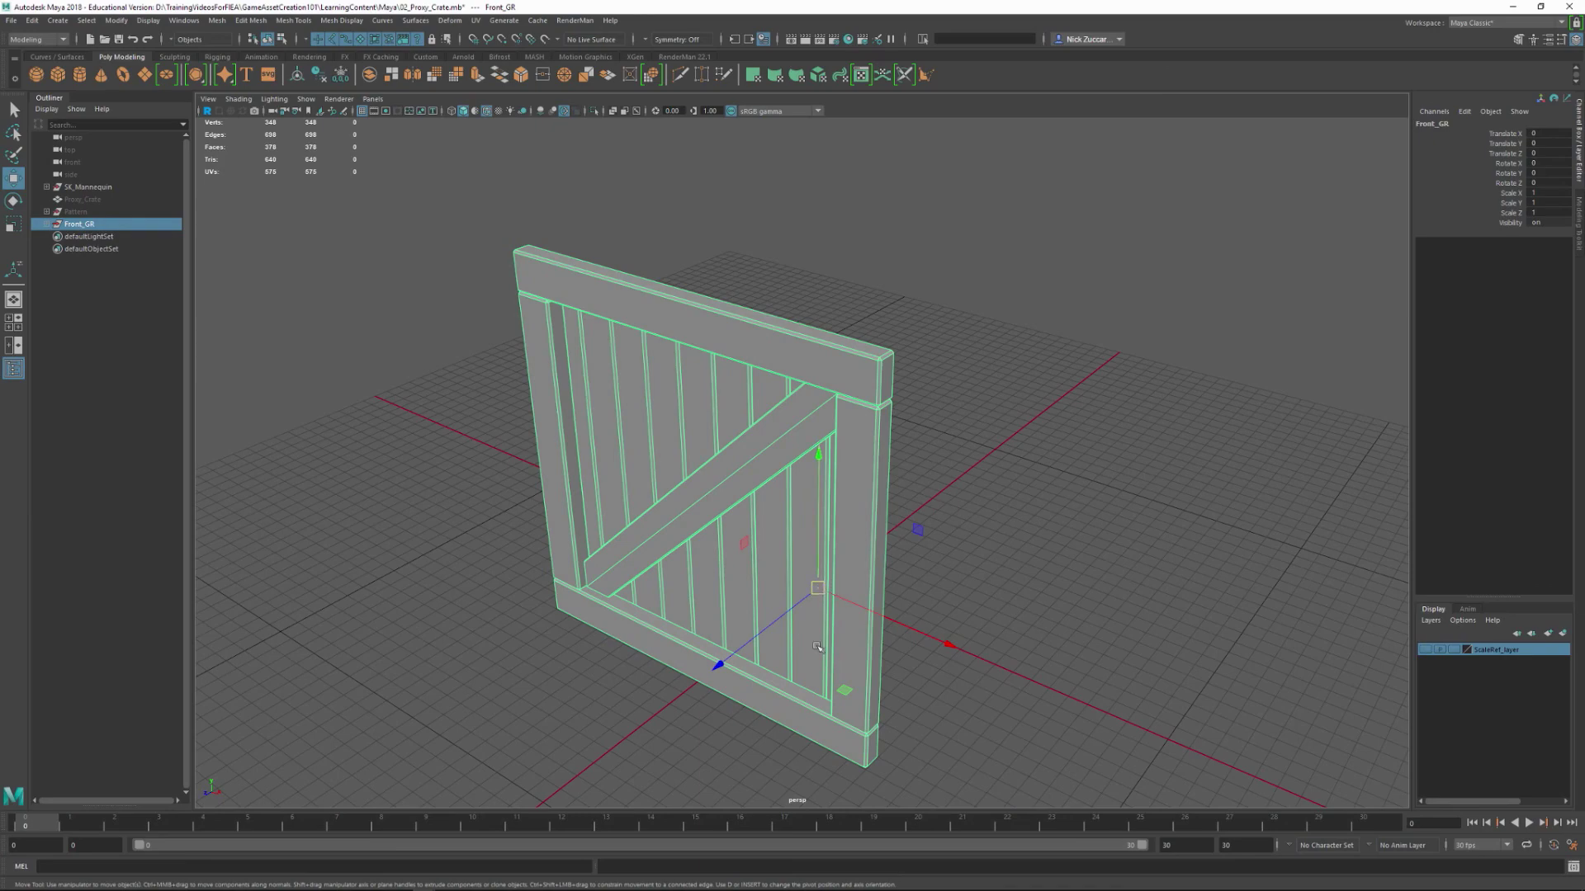
{"action": "mouse_move", "coordinate": [680, 885]}
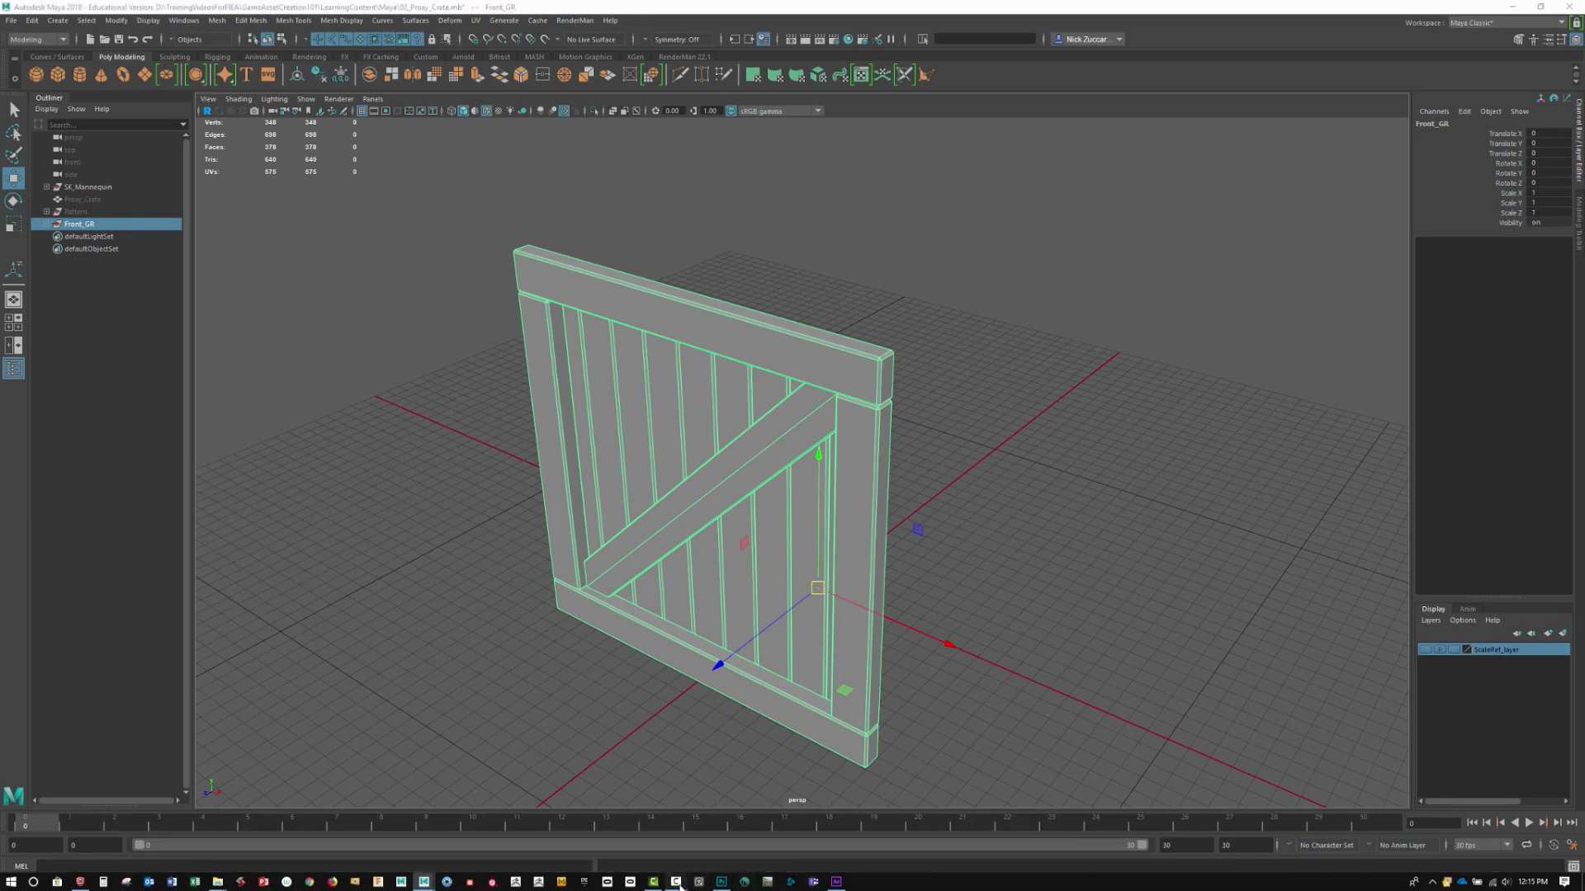